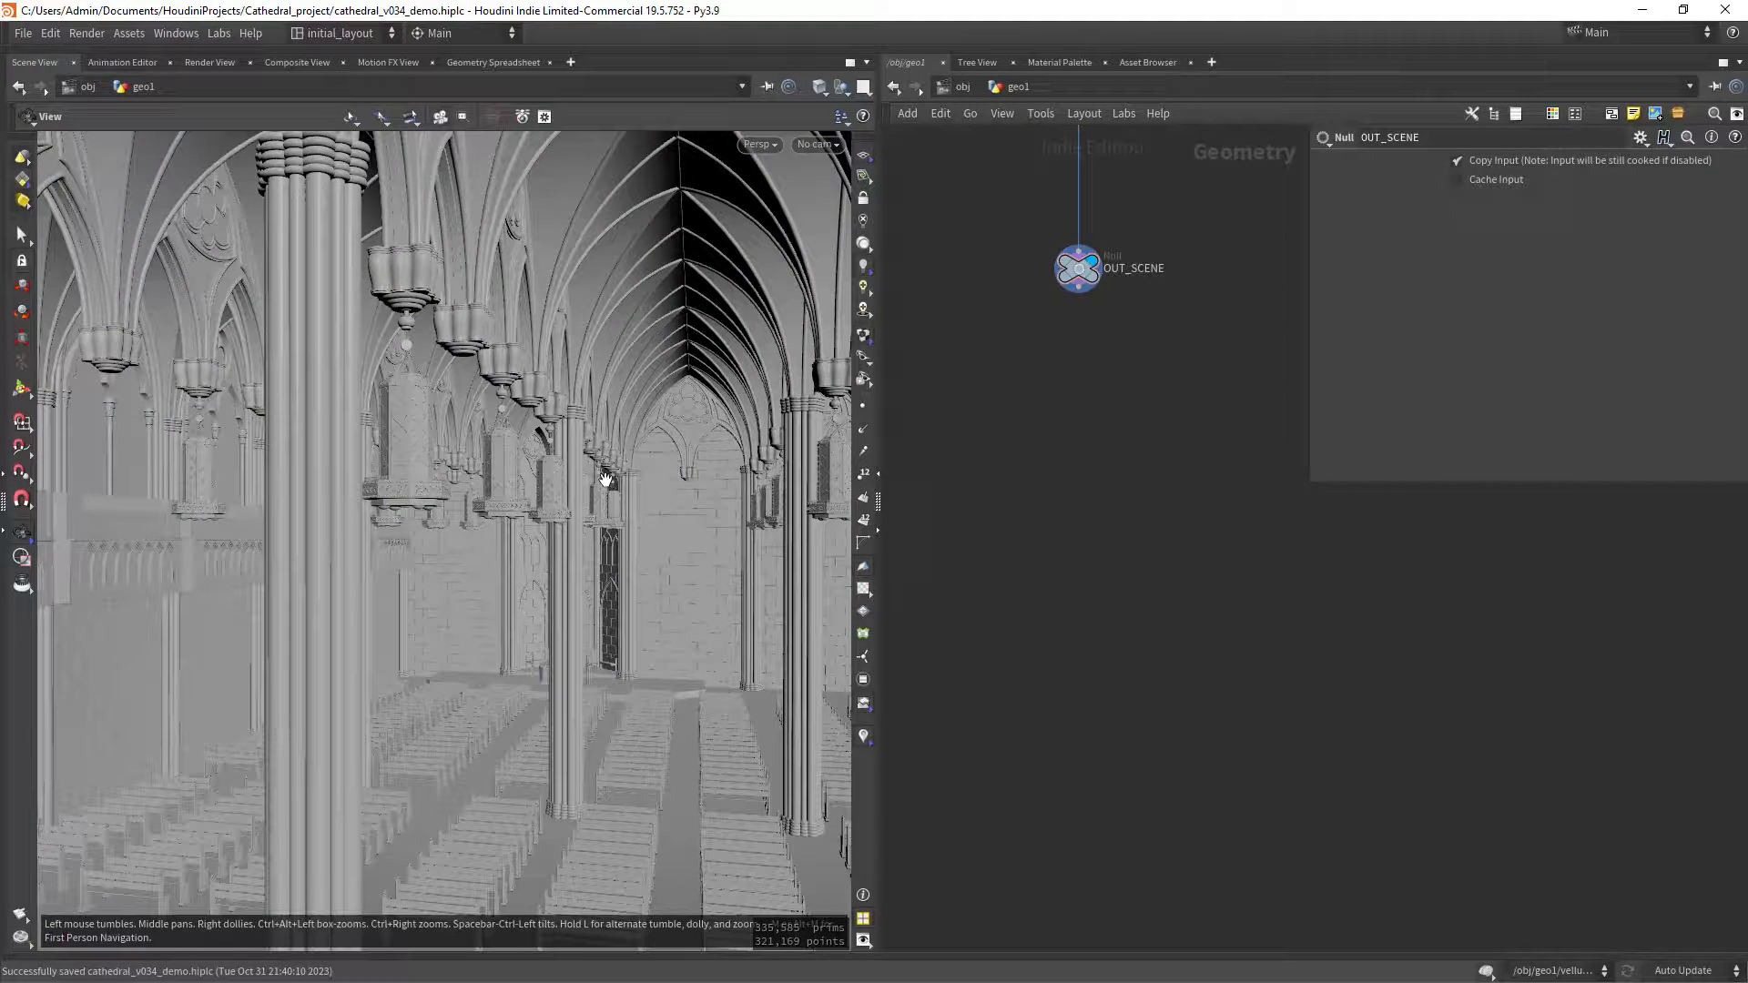
# Examine the cathedral interior's columns, vaults and hanging lamps, and look over the geometry node network.
pyautogui.moveTo(563, 492); pyautogui.dragTo(679, 472, button='right')
pyautogui.moveTo(1169, 416); pyautogui.dragTo(952, 461, button='right')
pyautogui.moveTo(1046, 466); pyautogui.dragTo(1121, 579, button='middle')
pyautogui.moveTo(1121, 579); pyautogui.dragTo(1055, 573, button='right')
pyautogui.moveTo(1073, 559); pyautogui.dragTo(1058, 581, button='middle')
pyautogui.scroll(10, 1079, 546)
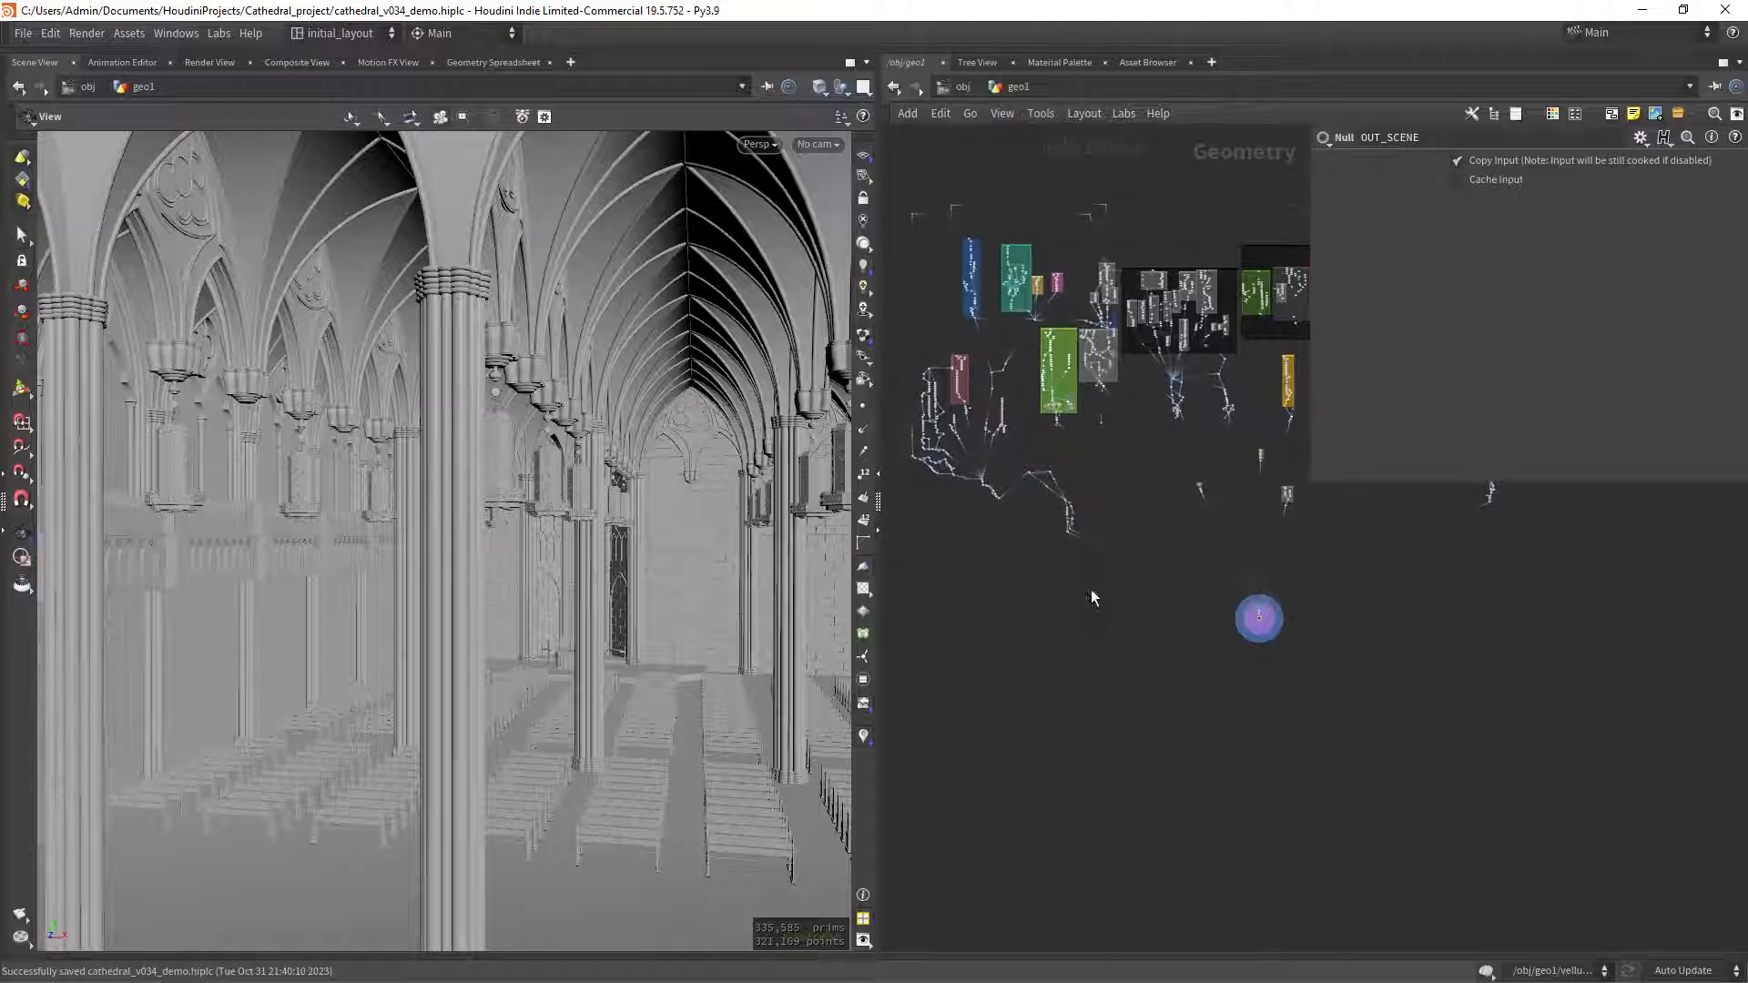
pyautogui.moveTo(1119, 519); pyautogui.dragTo(1048, 559, button='middle')
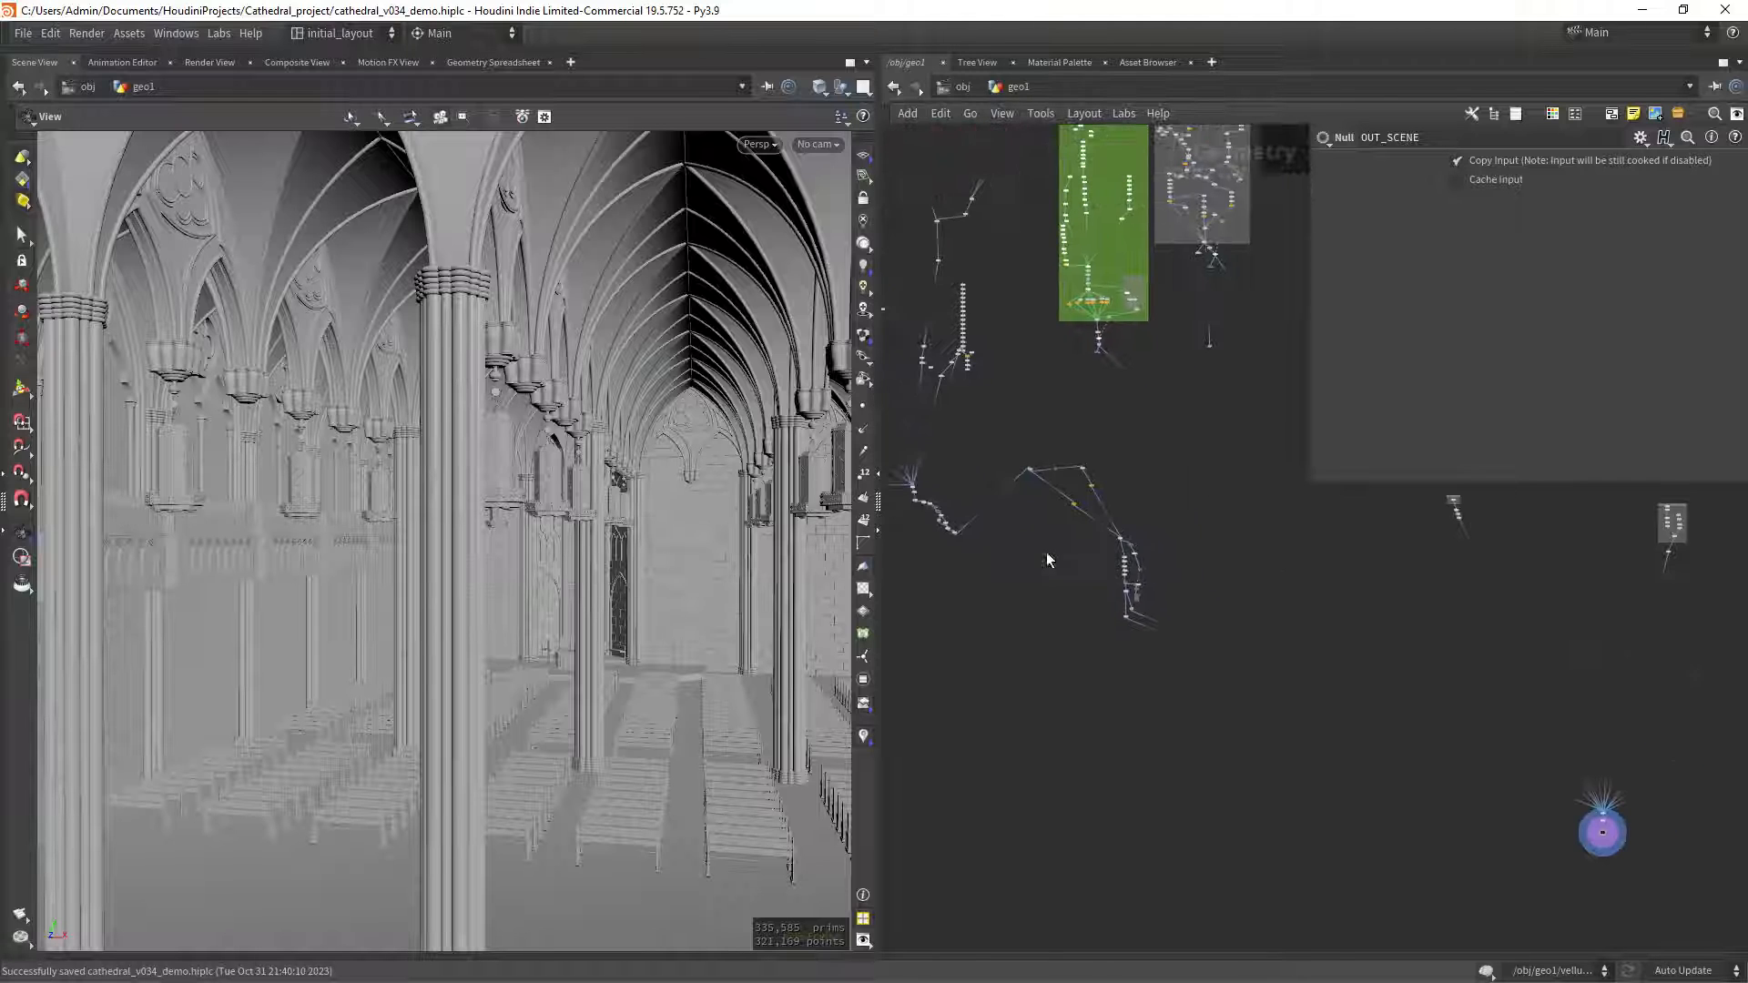
pyautogui.moveTo(617, 589); pyautogui.dragTo(644, 636, button='right')
pyautogui.moveTo(644, 637); pyautogui.dragTo(593, 597)
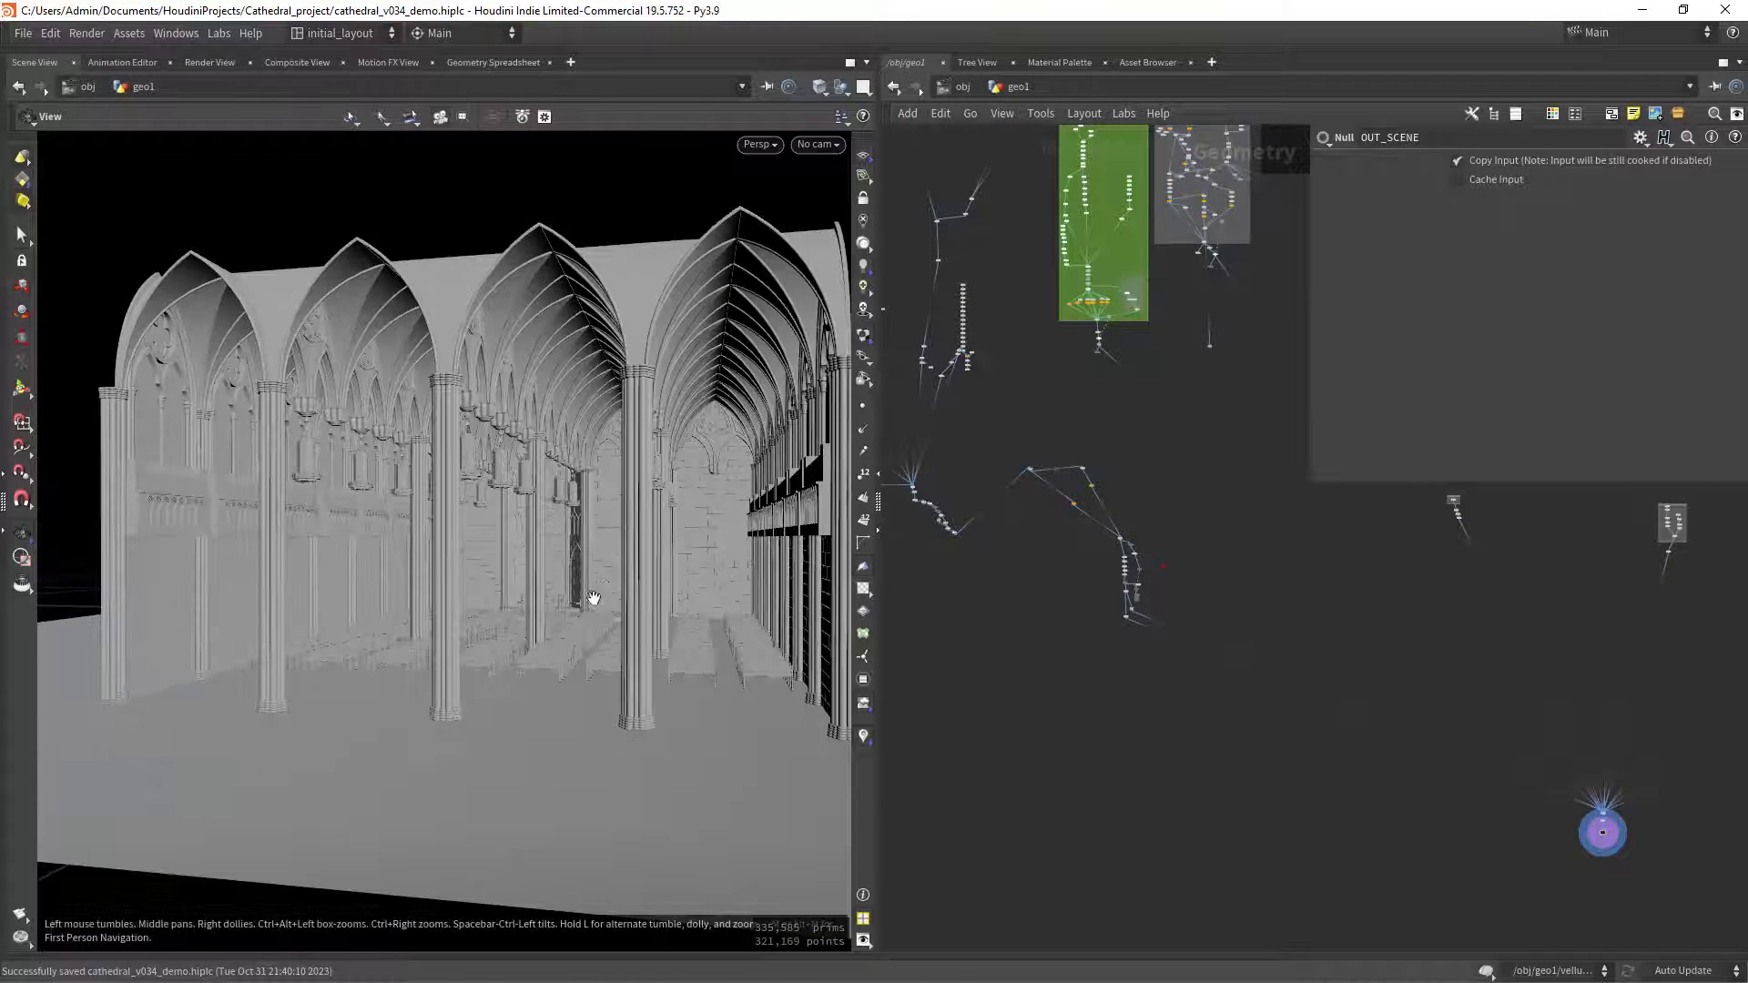
pyautogui.moveTo(593, 597); pyautogui.dragTo(621, 597, button='right')
pyautogui.moveTo(621, 597); pyautogui.dragTo(600, 719)
pyautogui.moveTo(677, 628); pyautogui.dragTo(602, 636)
pyautogui.scroll(-3, 632, 628)
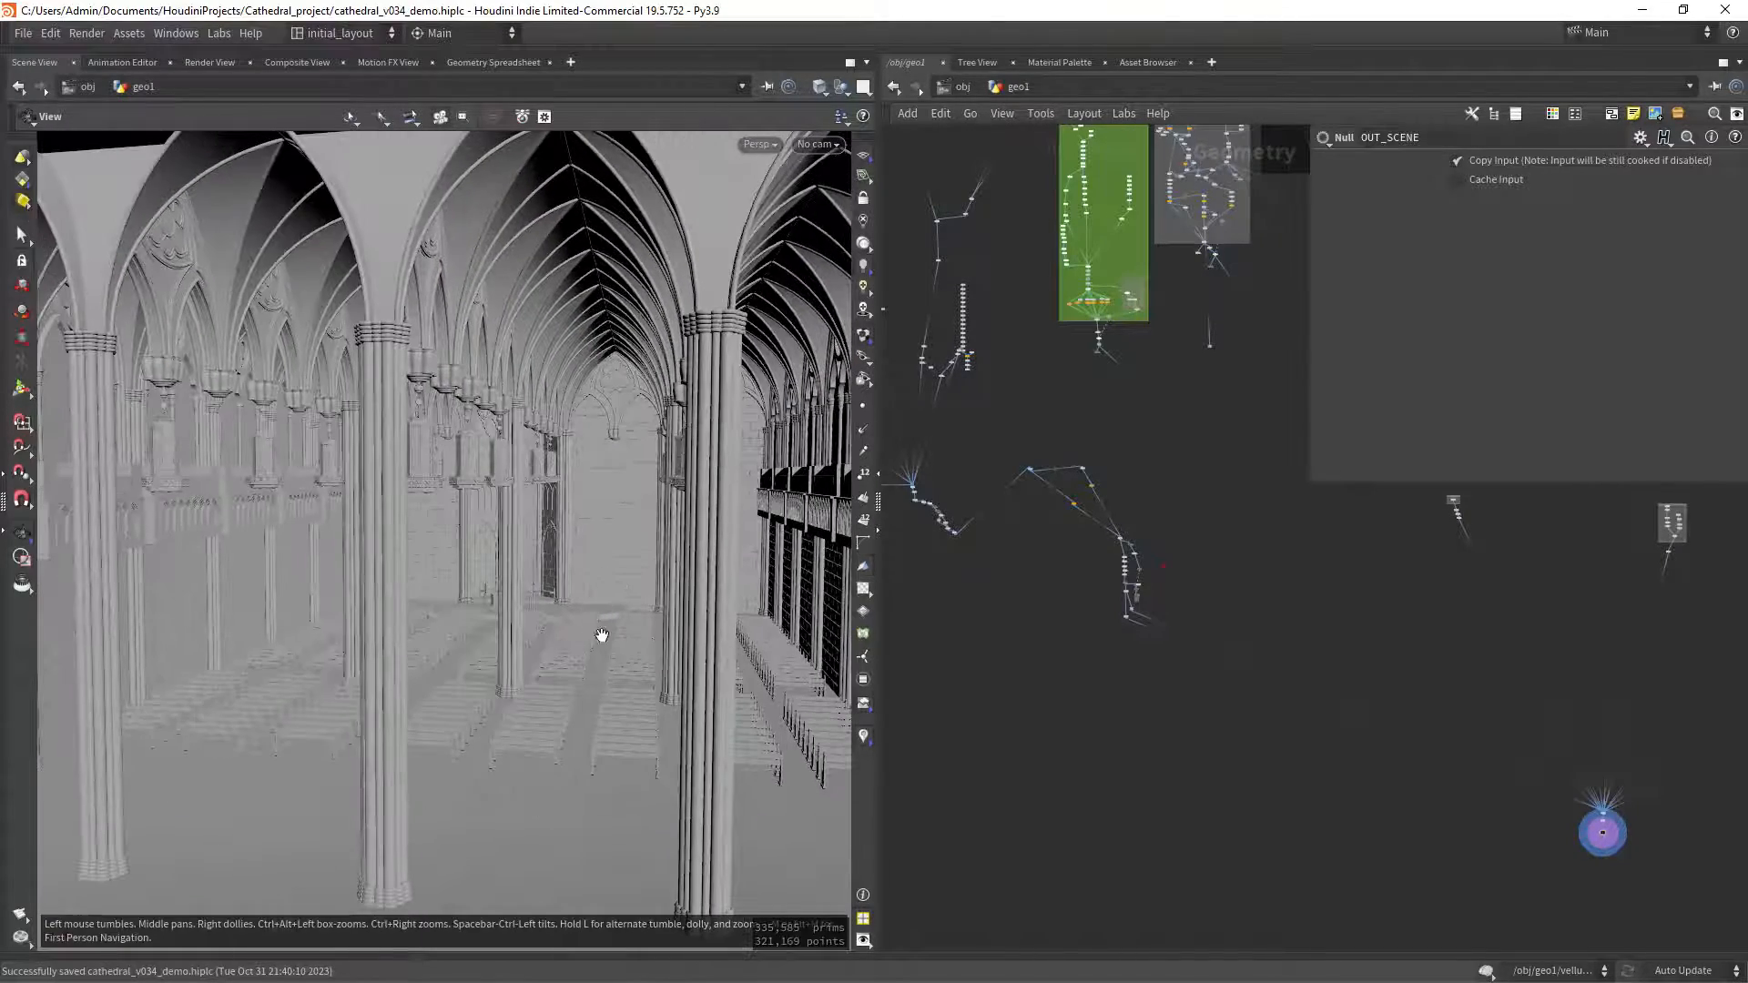
pyautogui.moveTo(766, 900); pyautogui.dragTo(558, 464)
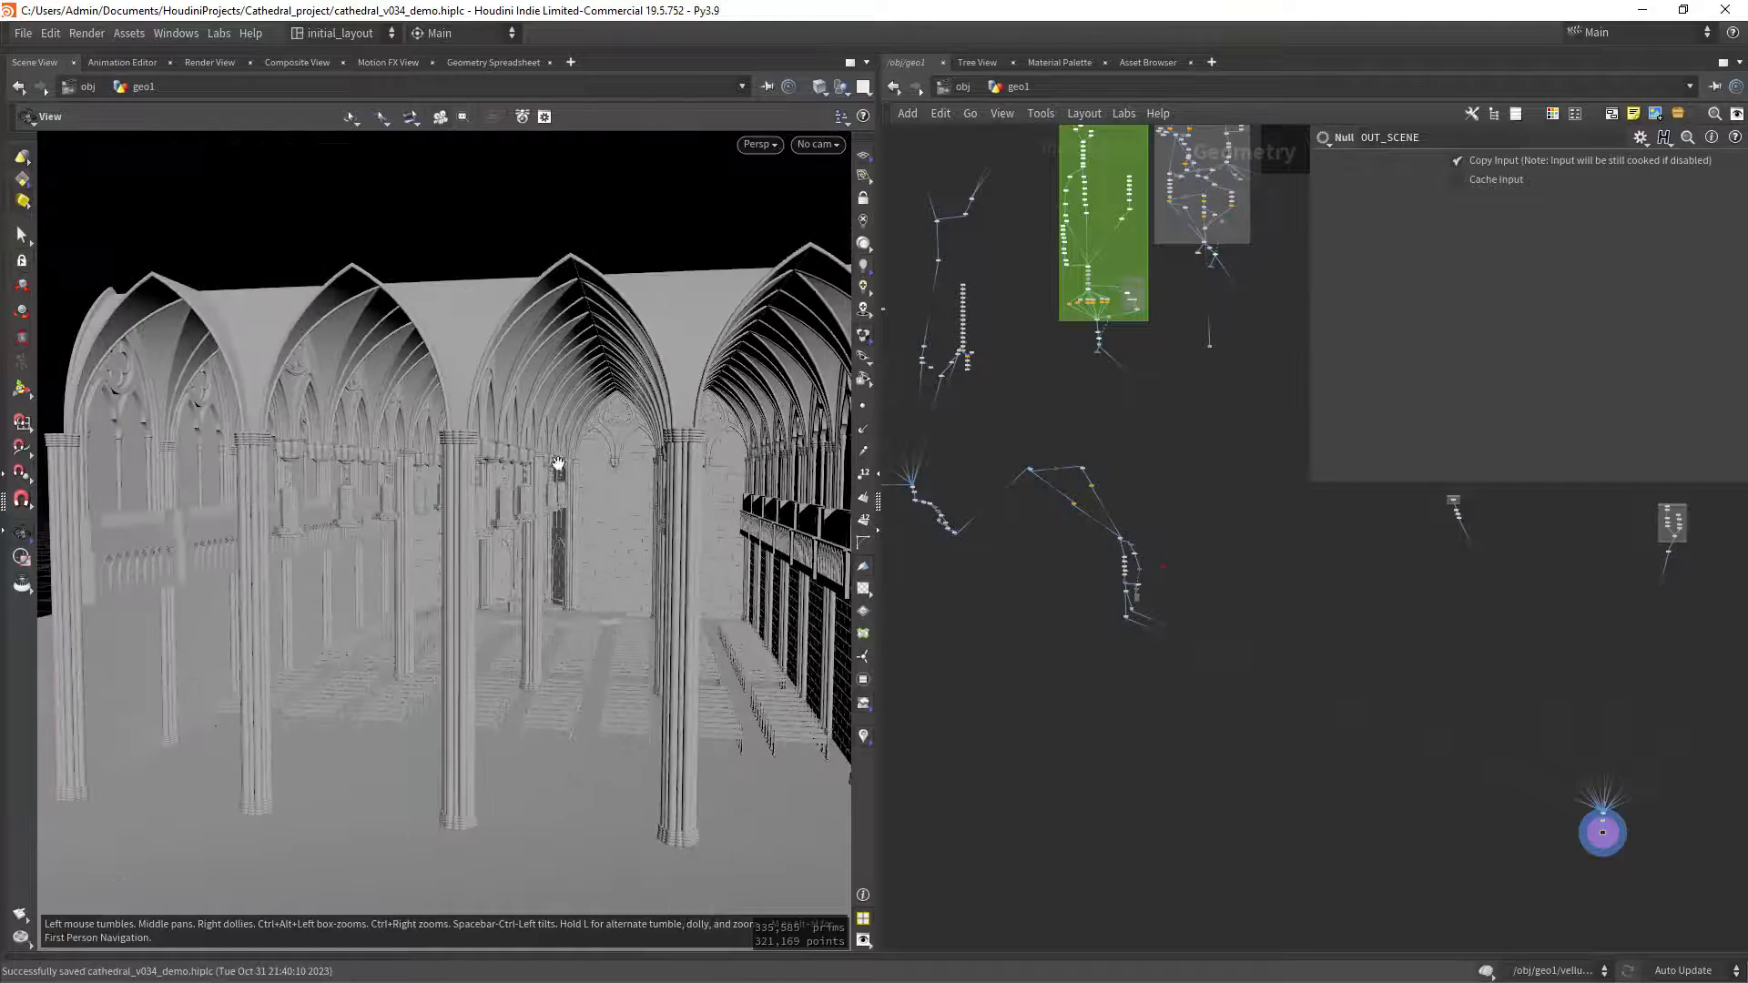
pyautogui.moveTo(595, 596); pyautogui.dragTo(664, 525)
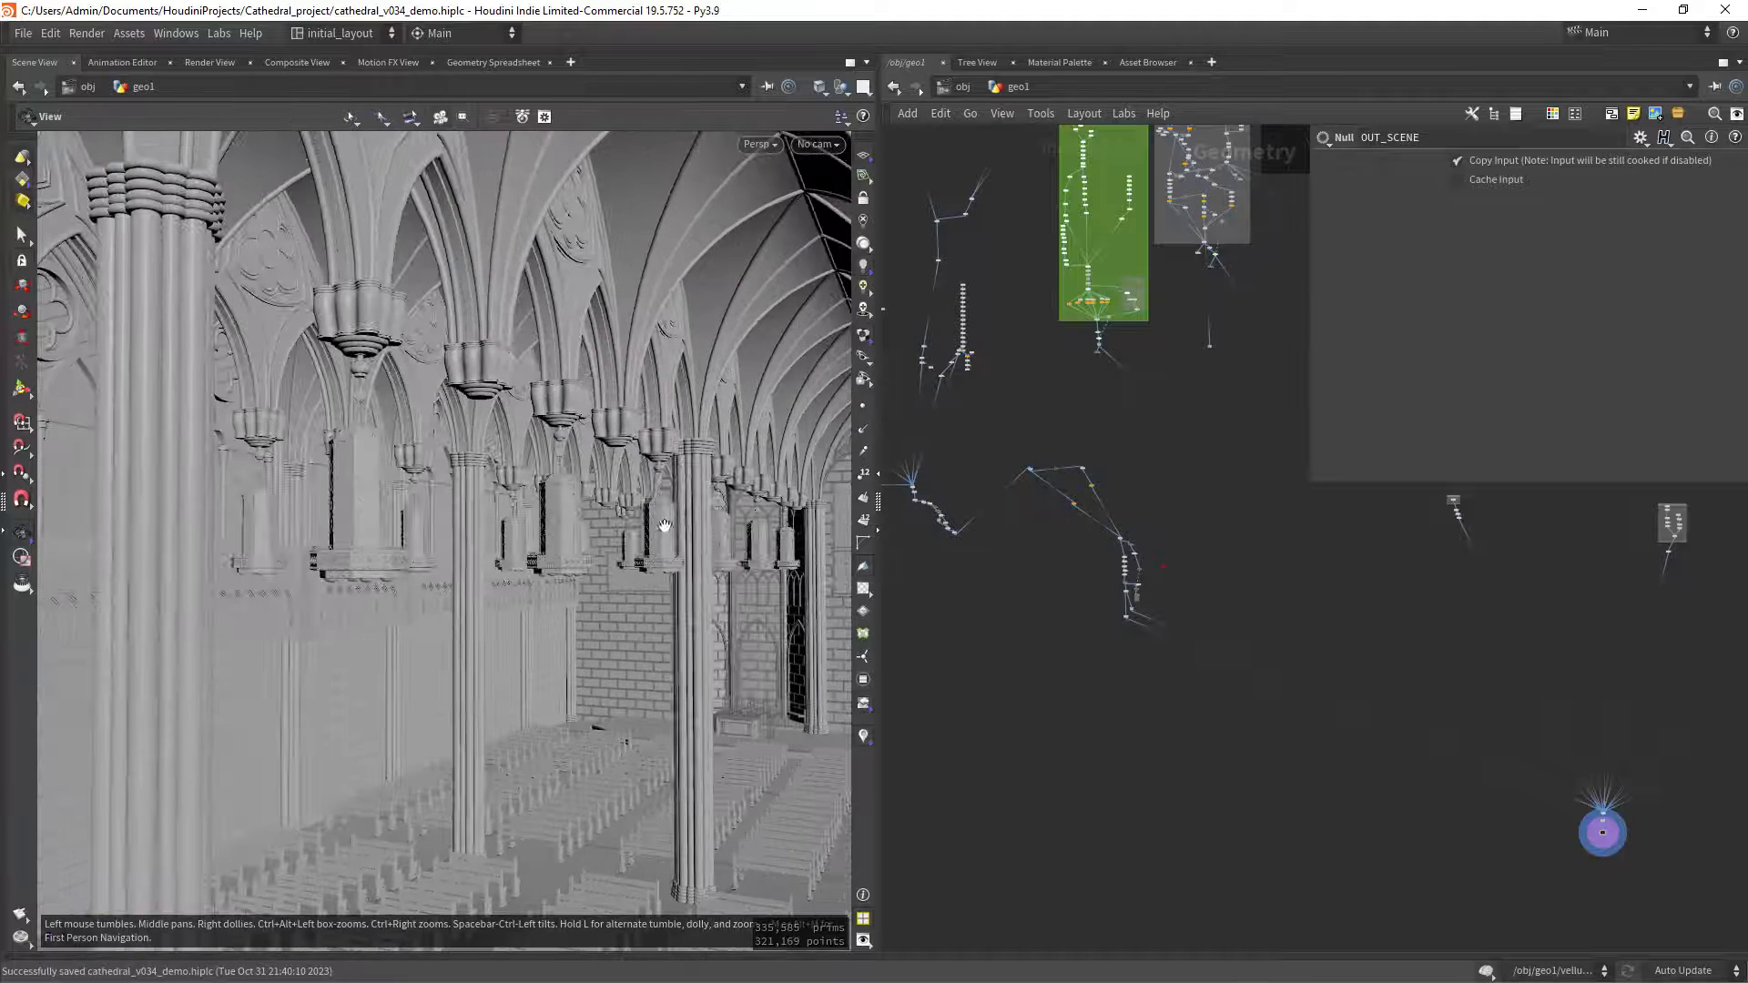
# Display the output of the transform151 node and inspect the single window wall module.
pyautogui.scroll(-2, 1215, 549)
pyautogui.moveTo(1199, 515); pyautogui.dragTo(1160, 544, button='middle')
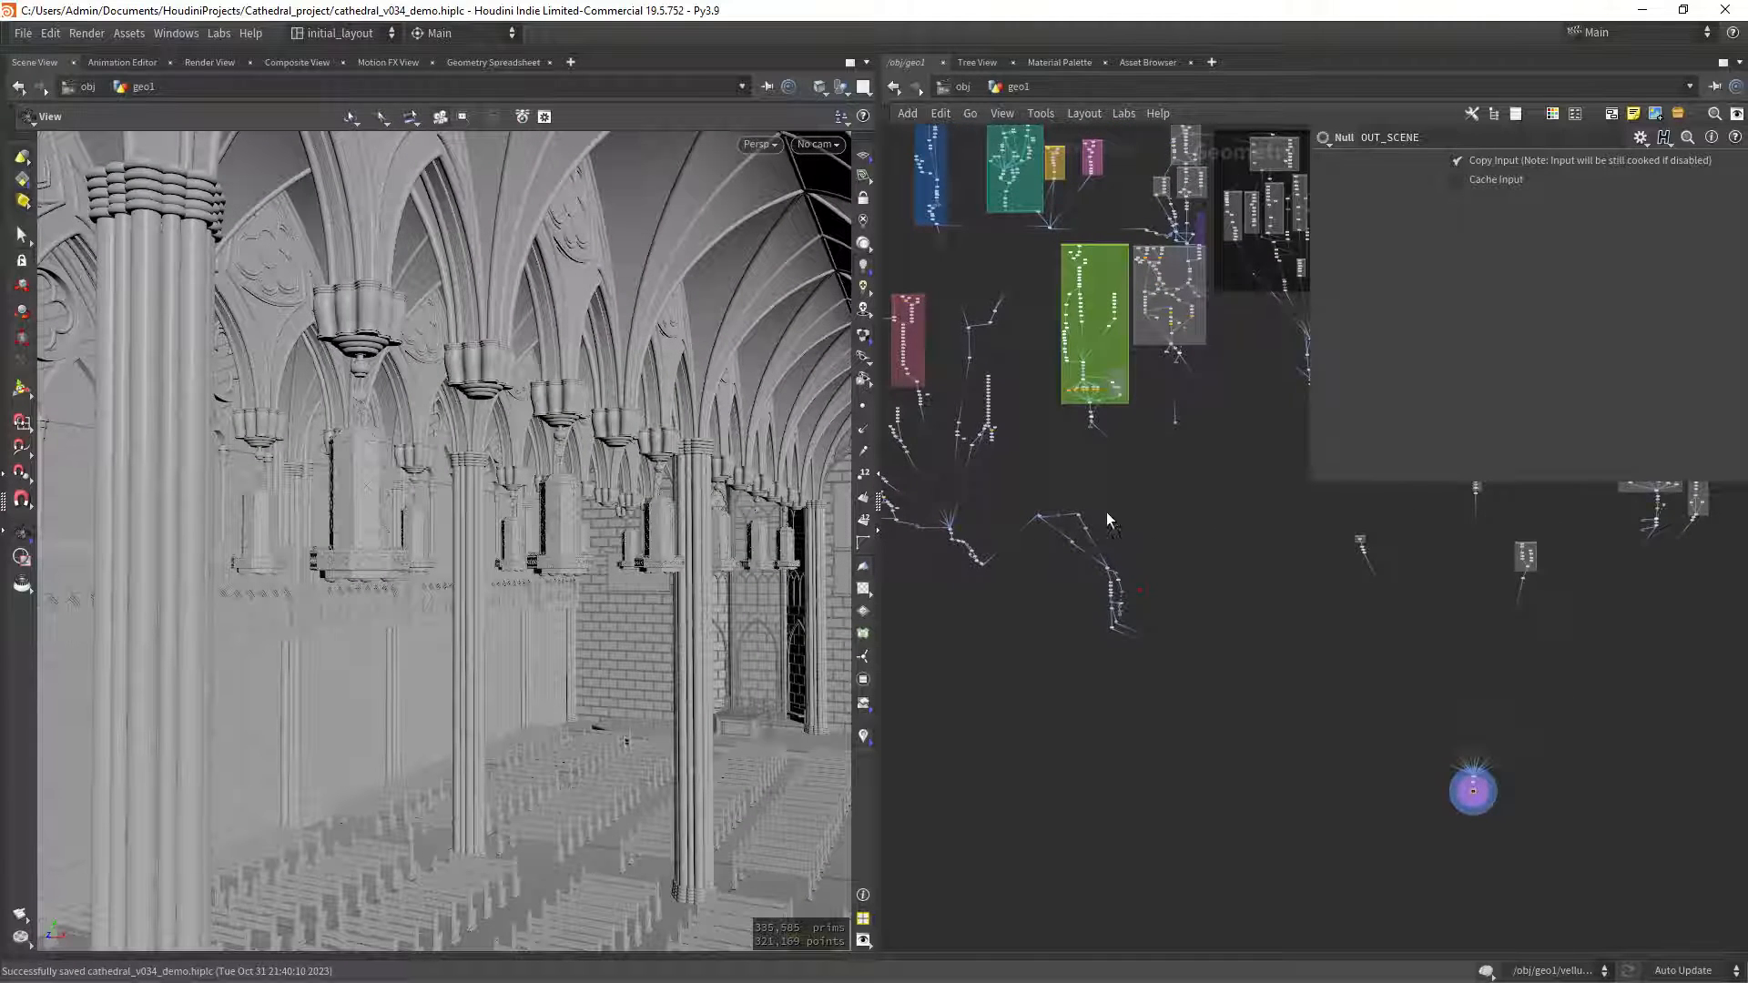
pyautogui.scroll(6, 1103, 516)
pyautogui.scroll(5, 1110, 514)
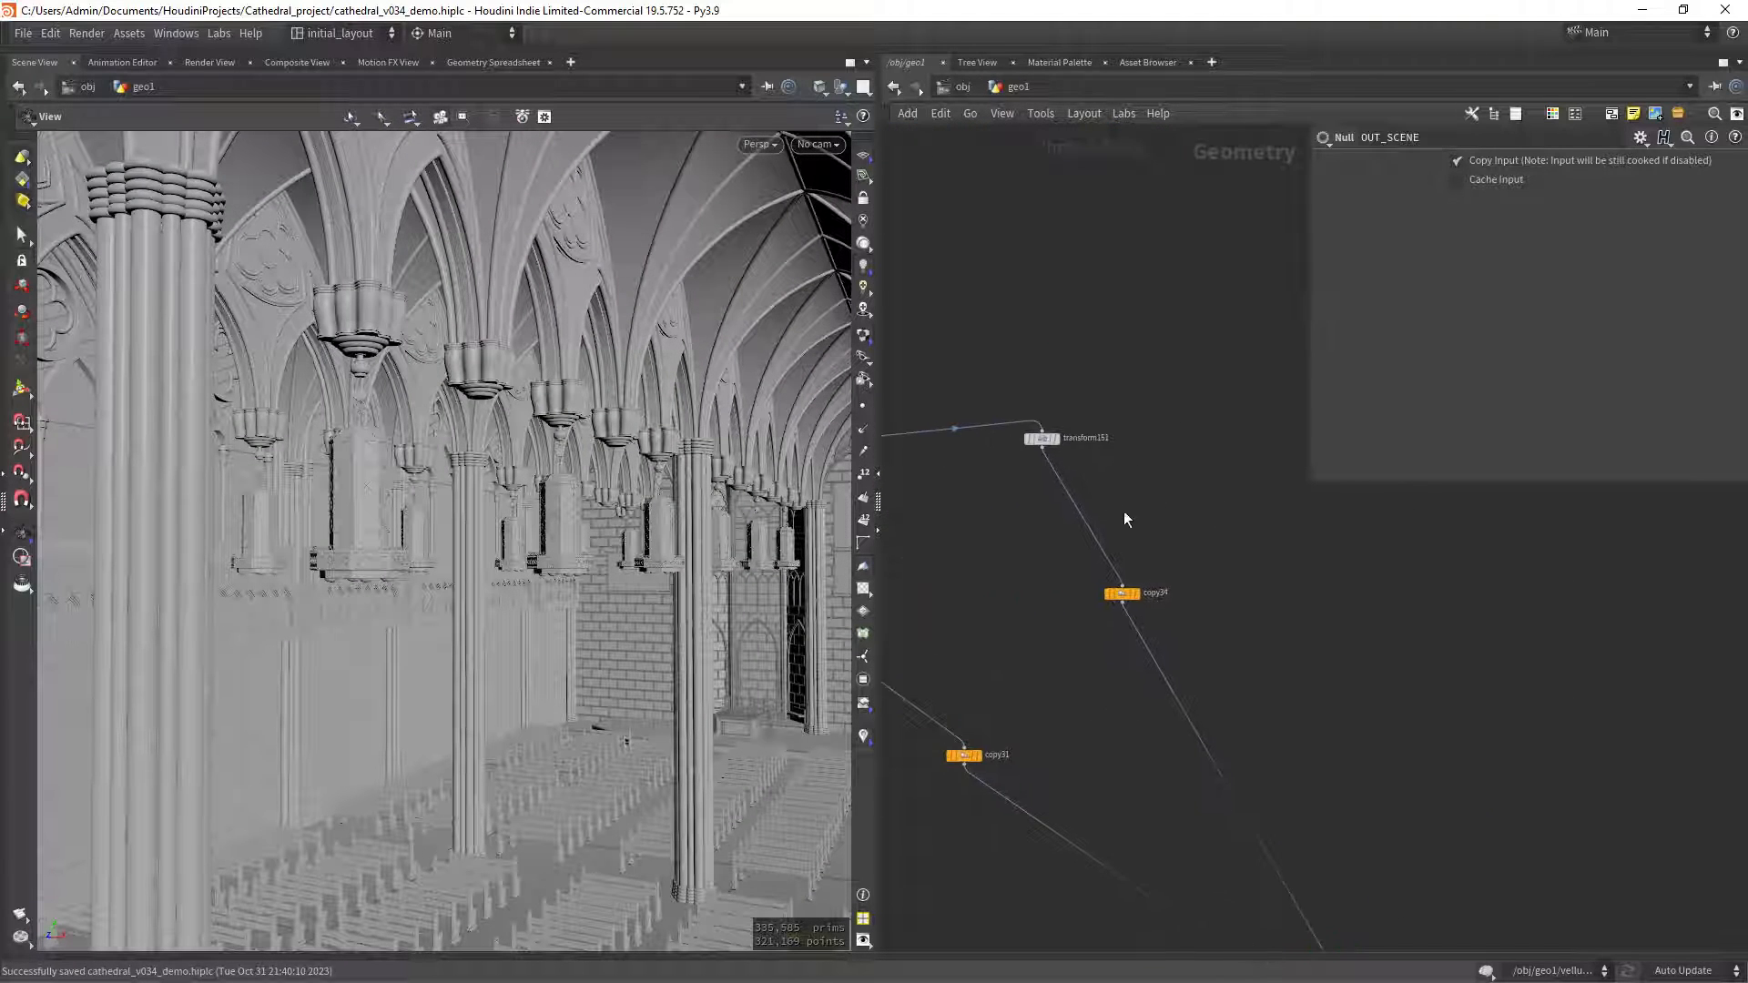
pyautogui.click(1060, 421)
pyautogui.press('f')
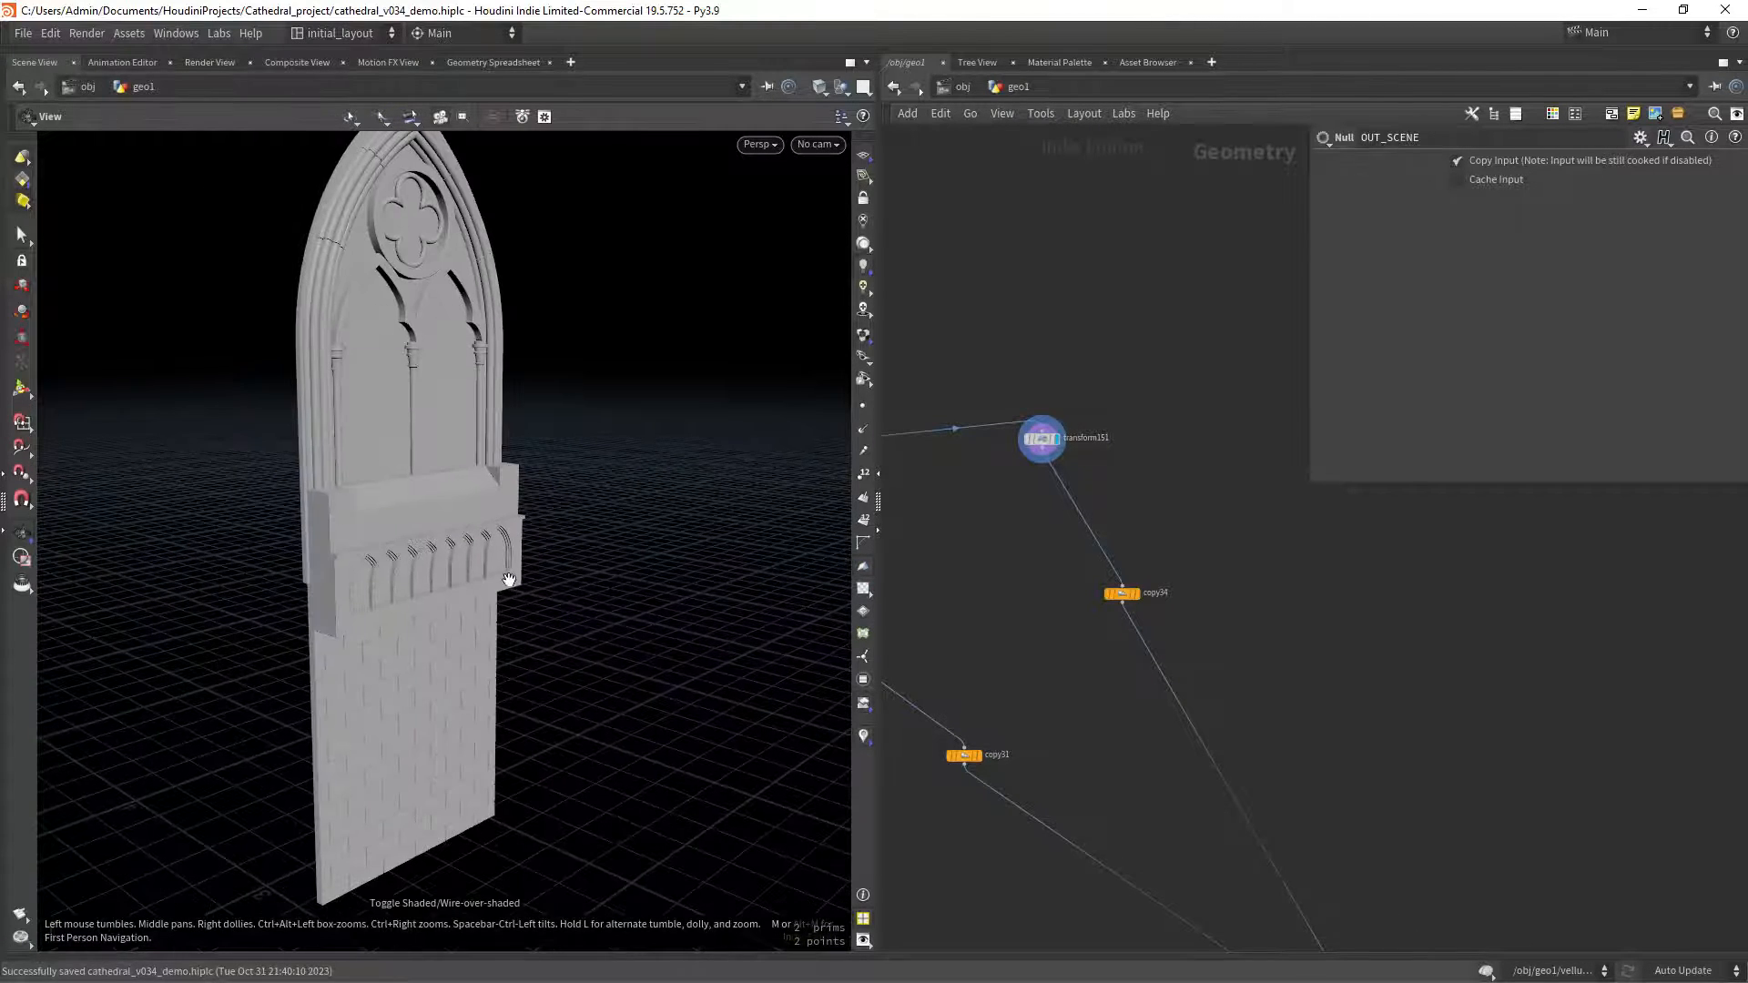
pyautogui.moveTo(509, 579); pyautogui.dragTo(564, 551, button='middle')
pyautogui.moveTo(564, 551); pyautogui.dragTo(531, 560)
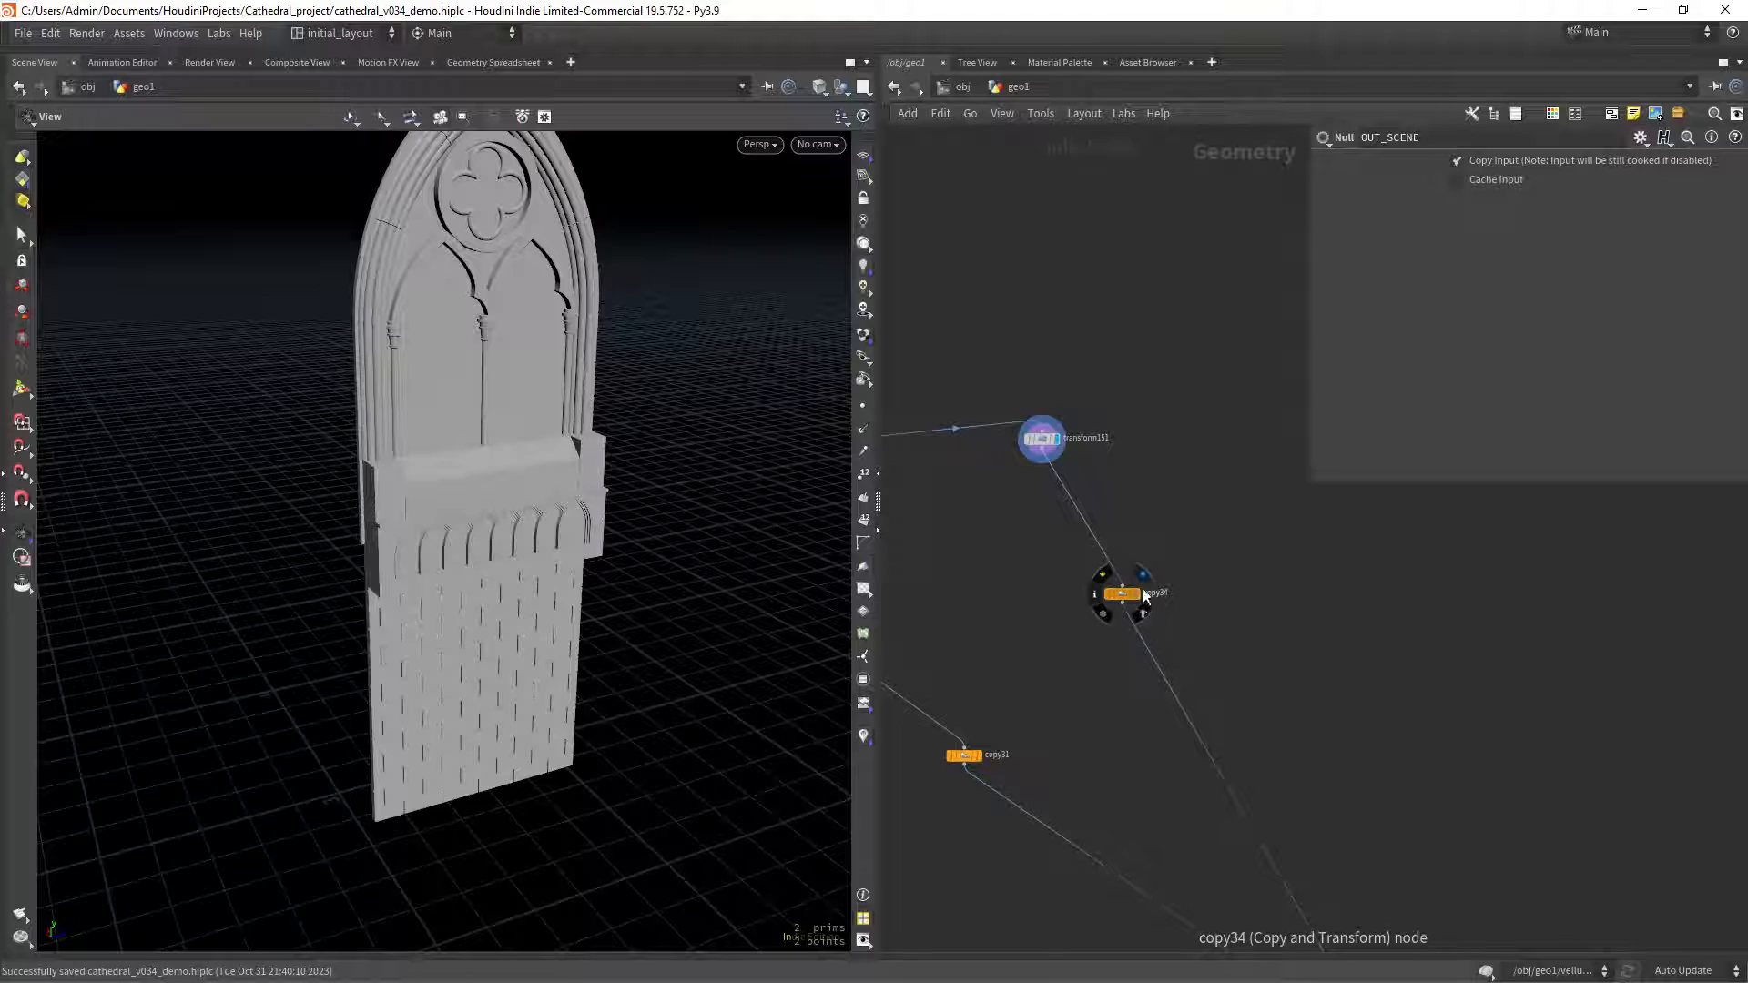
# Display the output of the copy34 node and view the row of repeated wall modules.
pyautogui.click(1143, 575)
pyautogui.moveTo(628, 569); pyautogui.dragTo(471, 558, button='right')
pyautogui.moveTo(801, 496); pyautogui.dragTo(509, 578, button='middle')
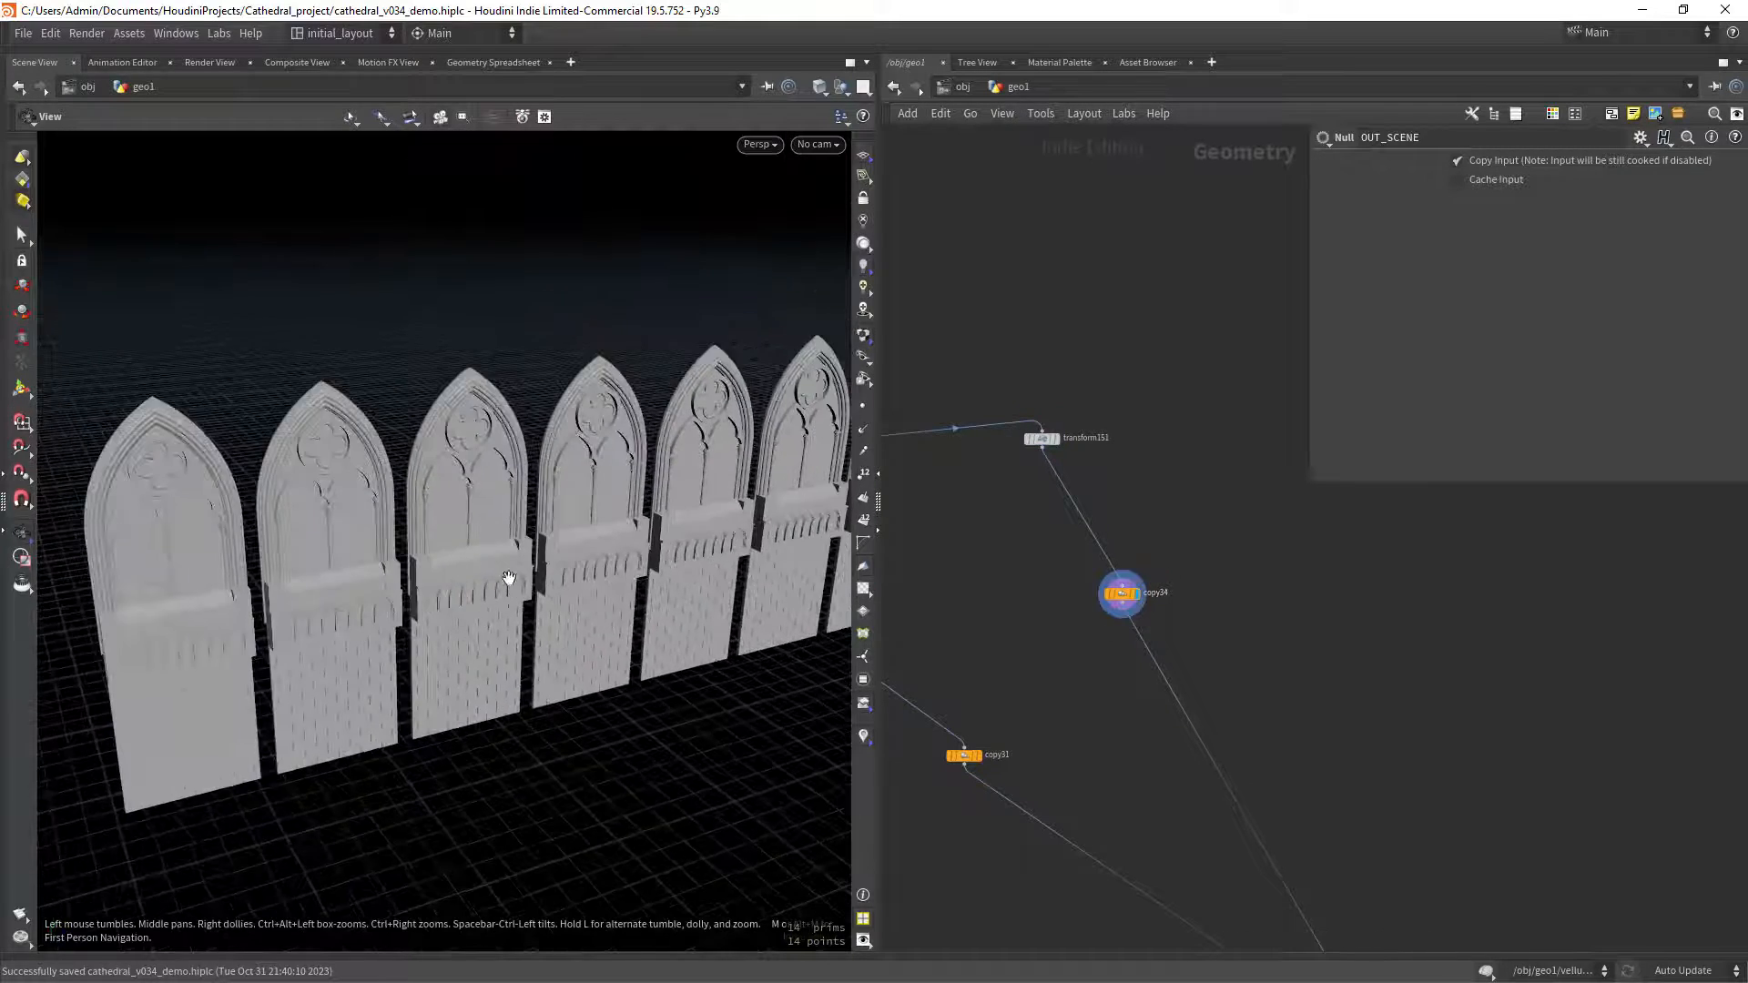
pyautogui.moveTo(509, 578); pyautogui.dragTo(558, 589, button='right')
pyautogui.moveTo(558, 589); pyautogui.dragTo(534, 593)
pyautogui.moveTo(534, 593); pyautogui.dragTo(597, 570, button='right')
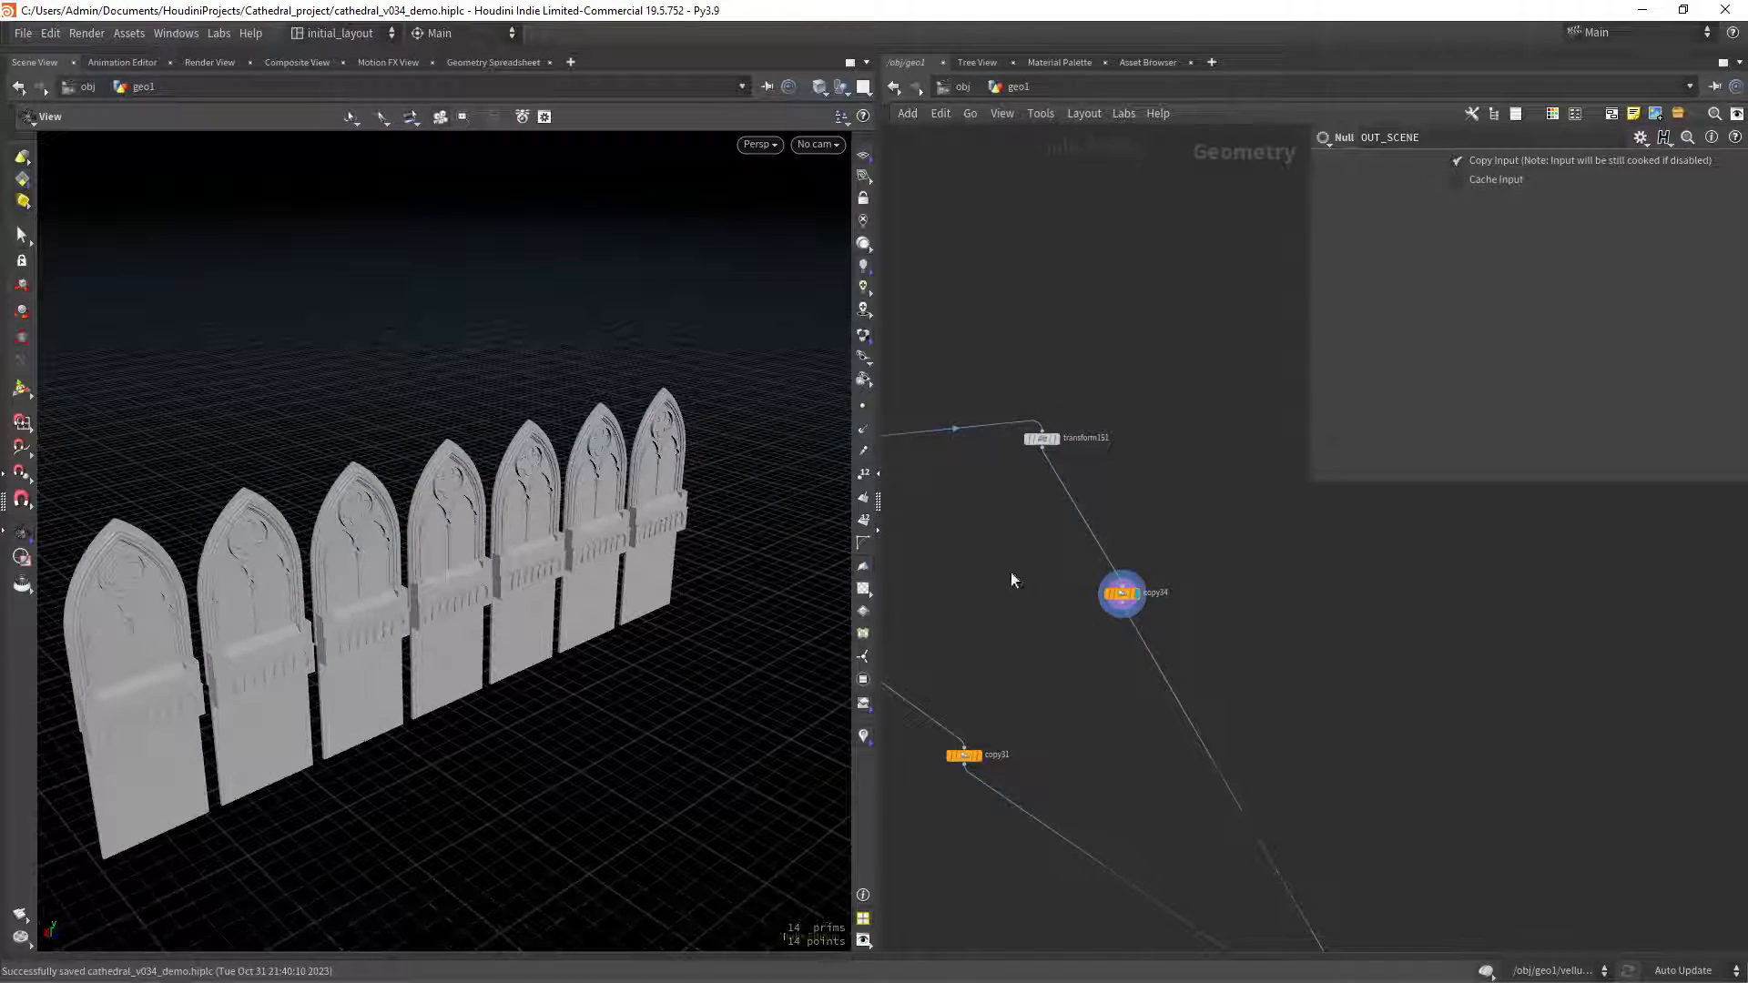
# Show the copy34 node's Copy and Transform parameters and inspect the spacing of the copied wall modules.
pyautogui.click(1119, 594)
pyautogui.moveTo(624, 558); pyautogui.dragTo(519, 635)
pyautogui.moveTo(519, 635); pyautogui.dragTo(583, 546, button='right')
pyautogui.scroll(3, 1038, 570)
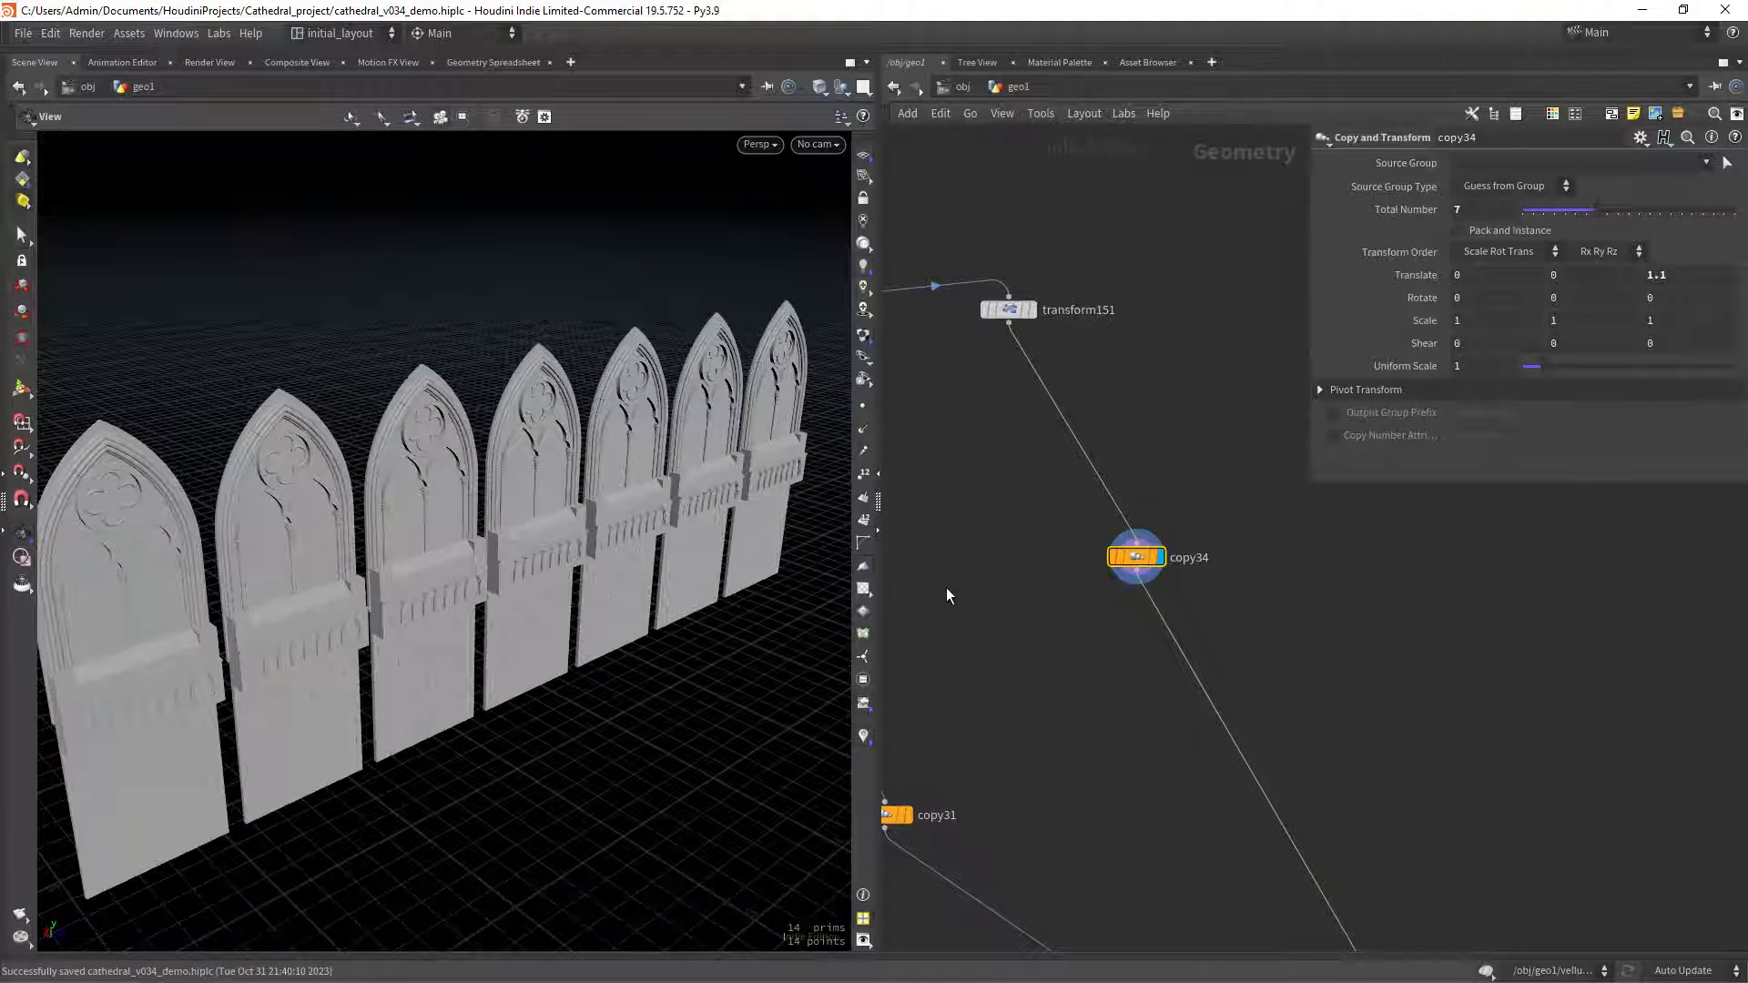
pyautogui.moveTo(527, 597)
pyautogui.mouseDown()
pyautogui.moveTo(507, 616)
pyautogui.moveTo(473, 593)
pyautogui.moveTo(525, 595)
pyautogui.mouseUp()
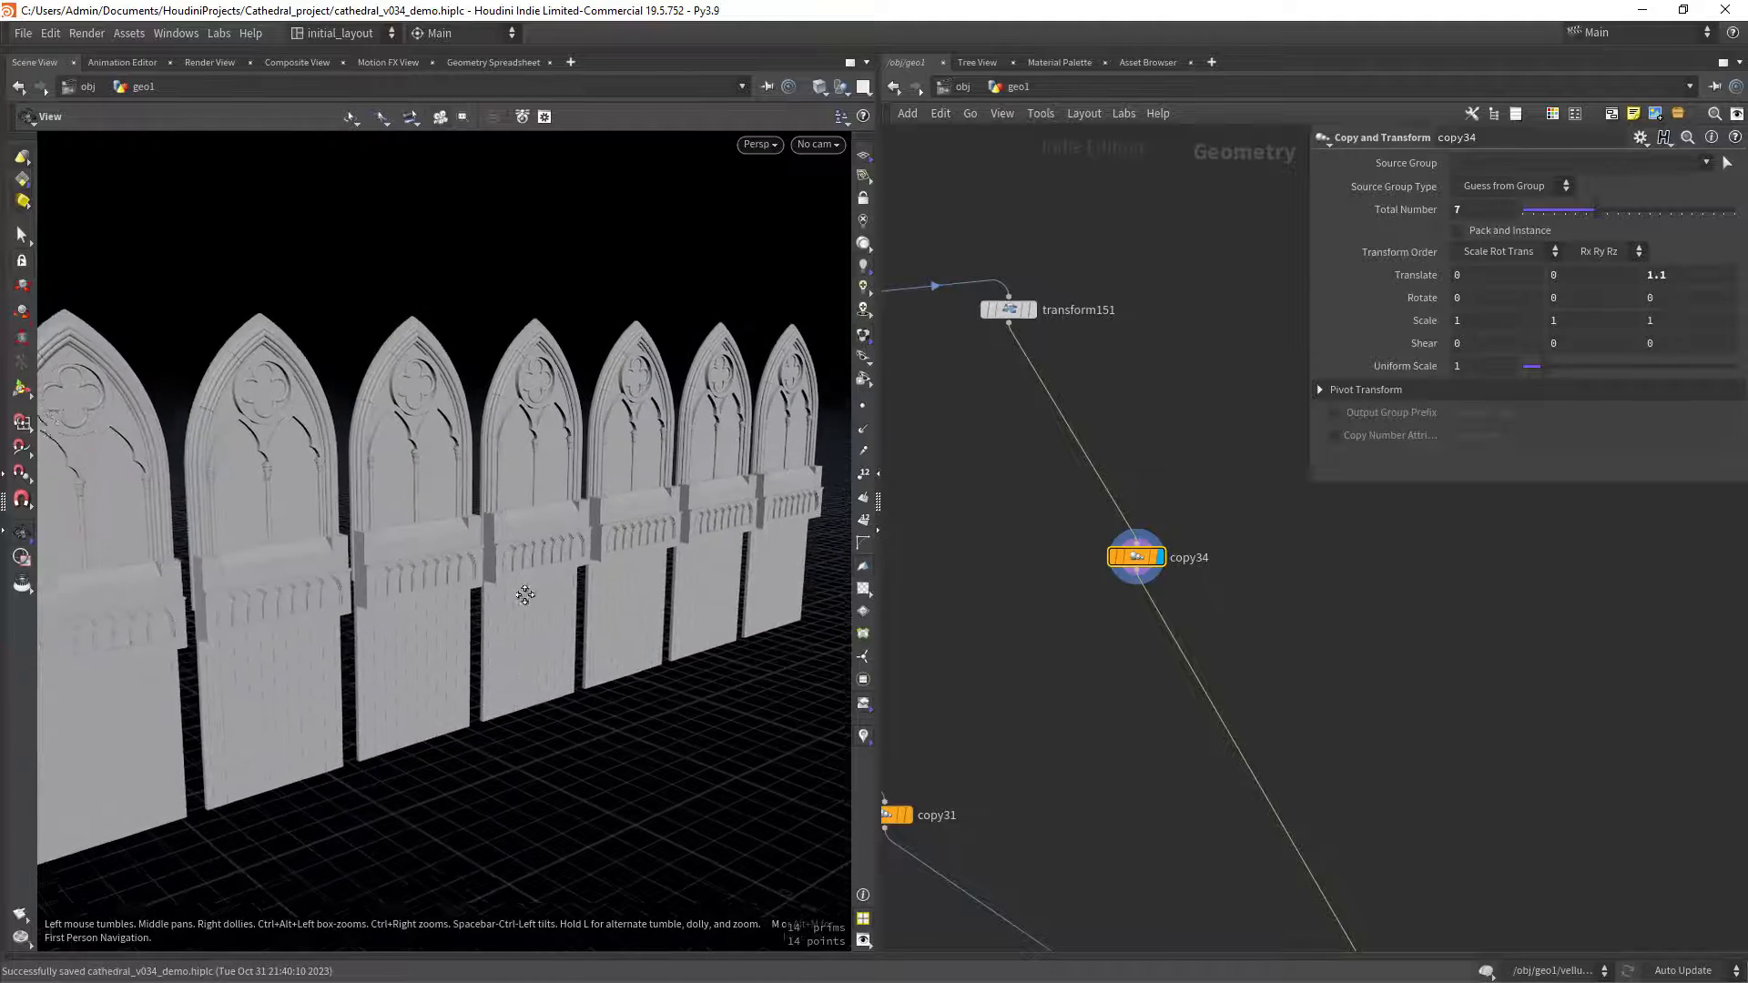
pyautogui.moveTo(525, 595); pyautogui.dragTo(514, 607, button='middle')
pyautogui.scroll(-3, 511, 597)
pyautogui.moveTo(511, 597); pyautogui.dragTo(538, 582)
pyautogui.scroll(-4, 1069, 633)
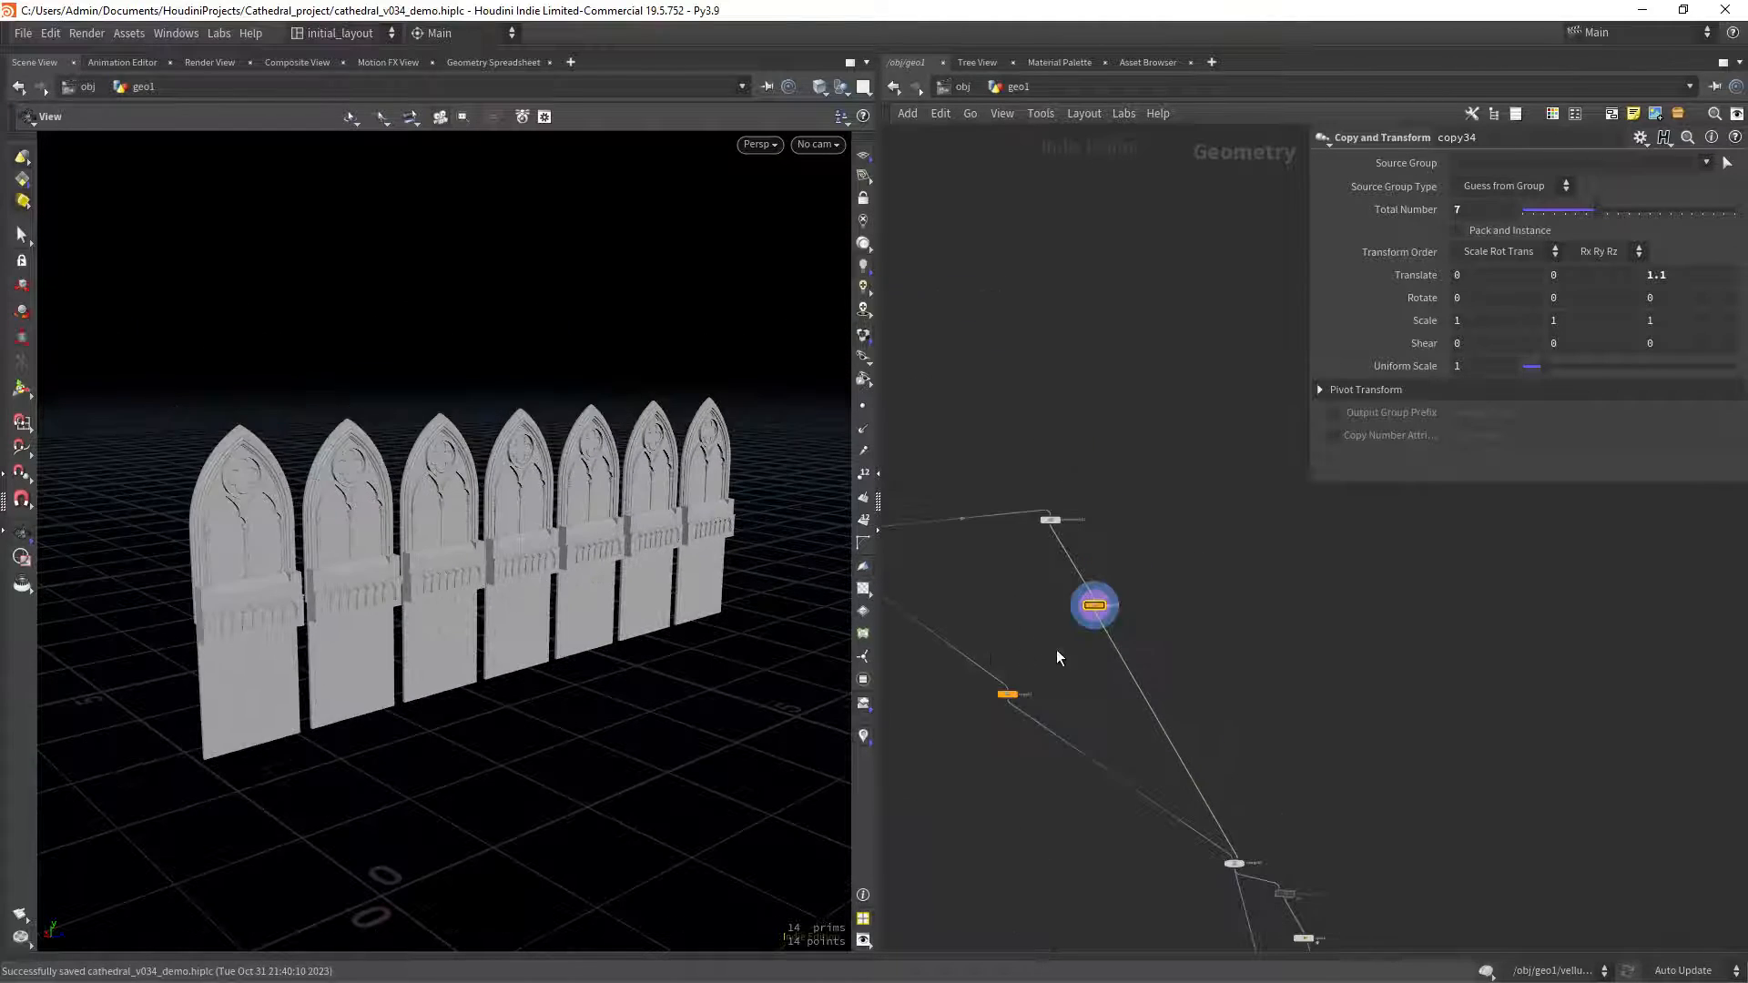
# Display the OUT_SCENE null's output and inspect the complete cathedral from outside and through its open side.
pyautogui.scroll(-8, 1074, 642)
pyautogui.moveTo(1295, 761); pyautogui.dragTo(1074, 580, button='middle')
pyautogui.moveTo(1324, 709); pyautogui.dragTo(1218, 669, button='middle')
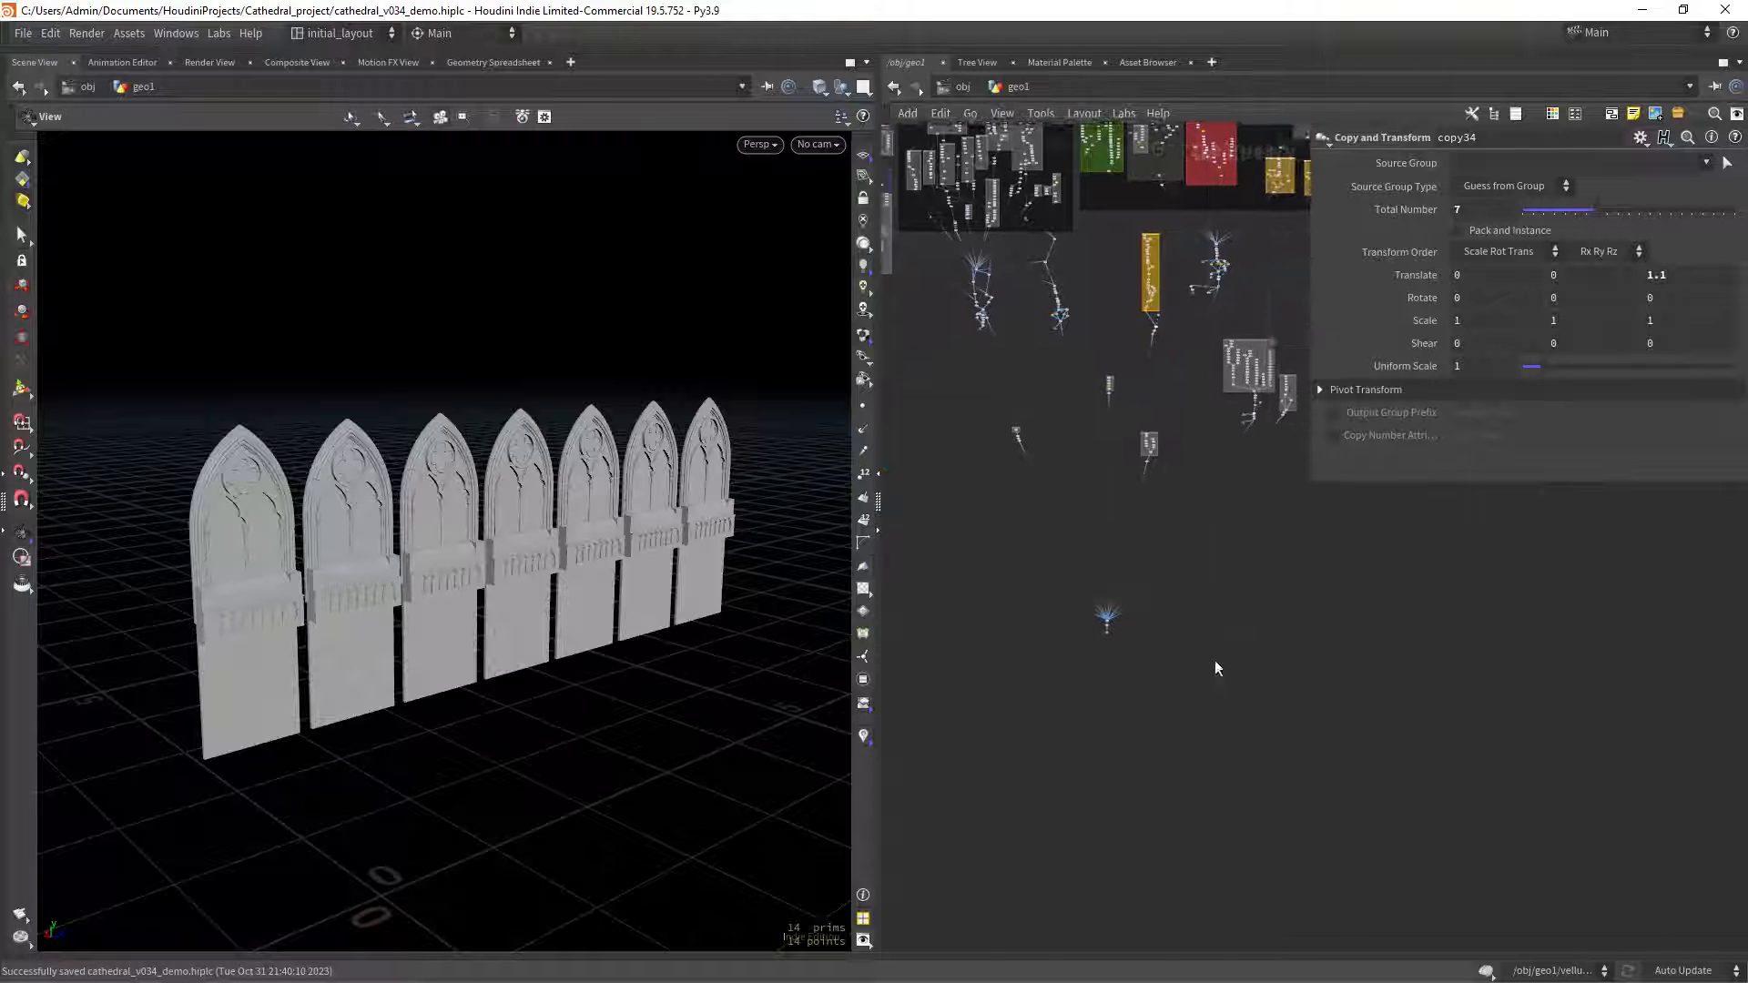
pyautogui.scroll(8, 1193, 572)
pyautogui.scroll(5, 1108, 510)
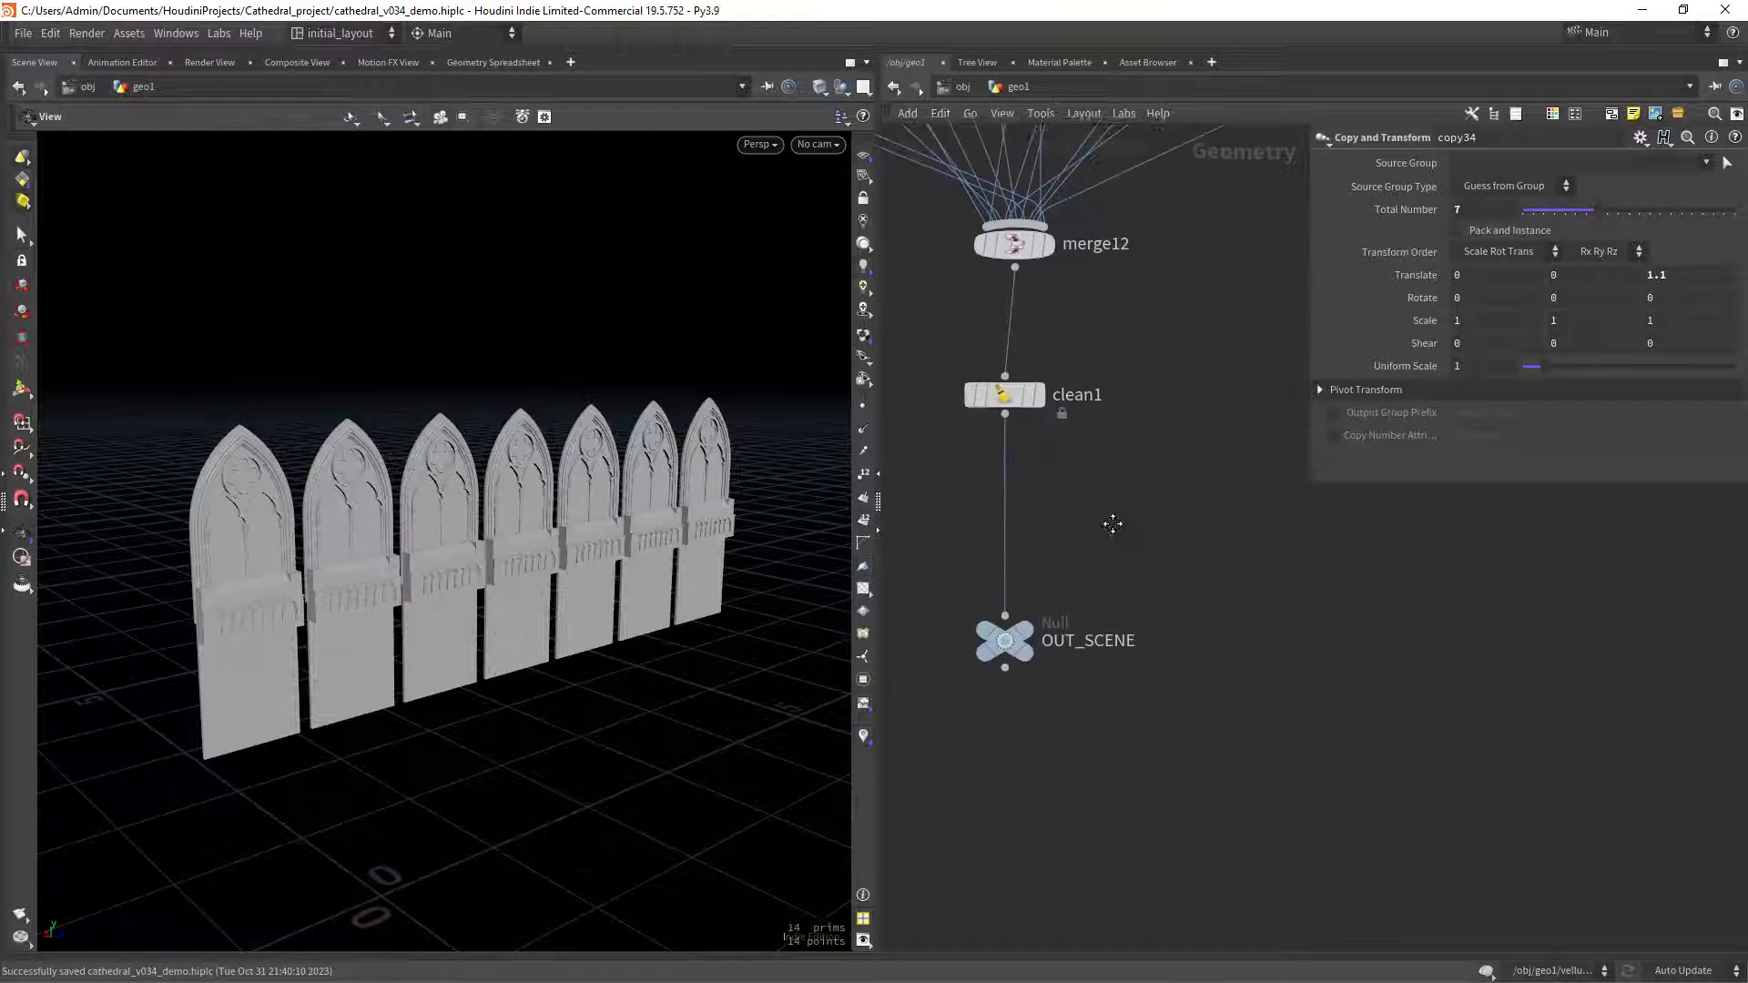
pyautogui.click(1059, 604)
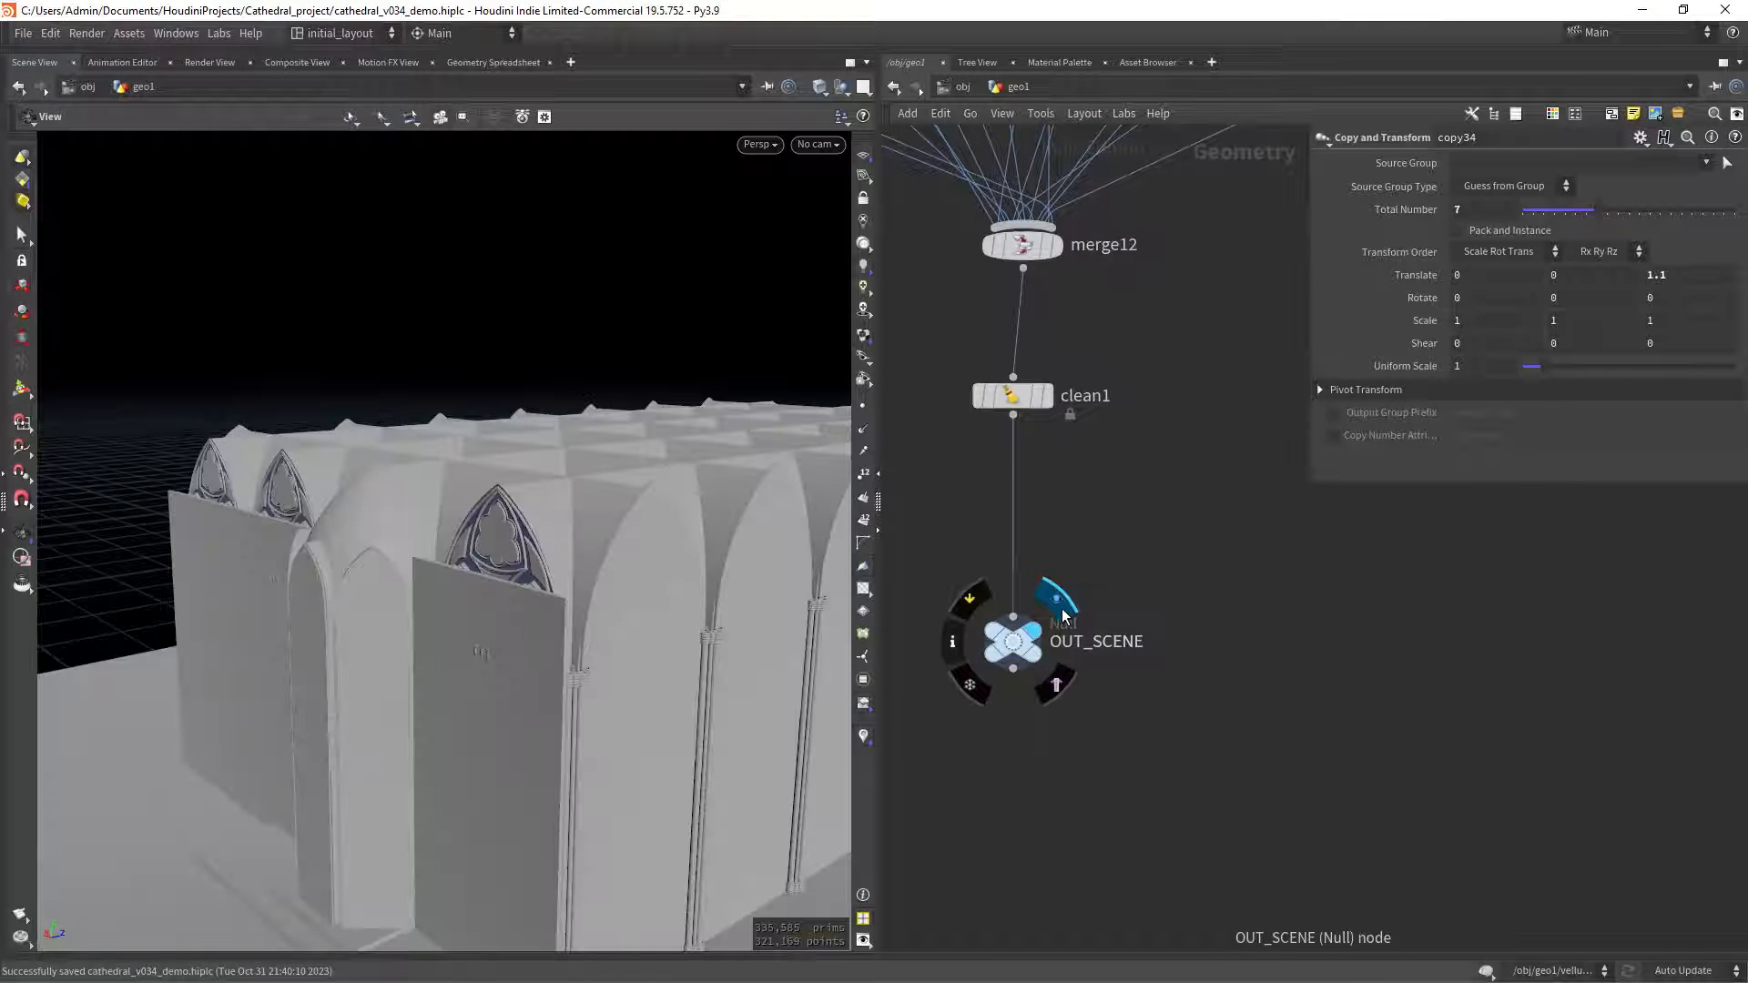
pyautogui.scroll(-6, 691, 613)
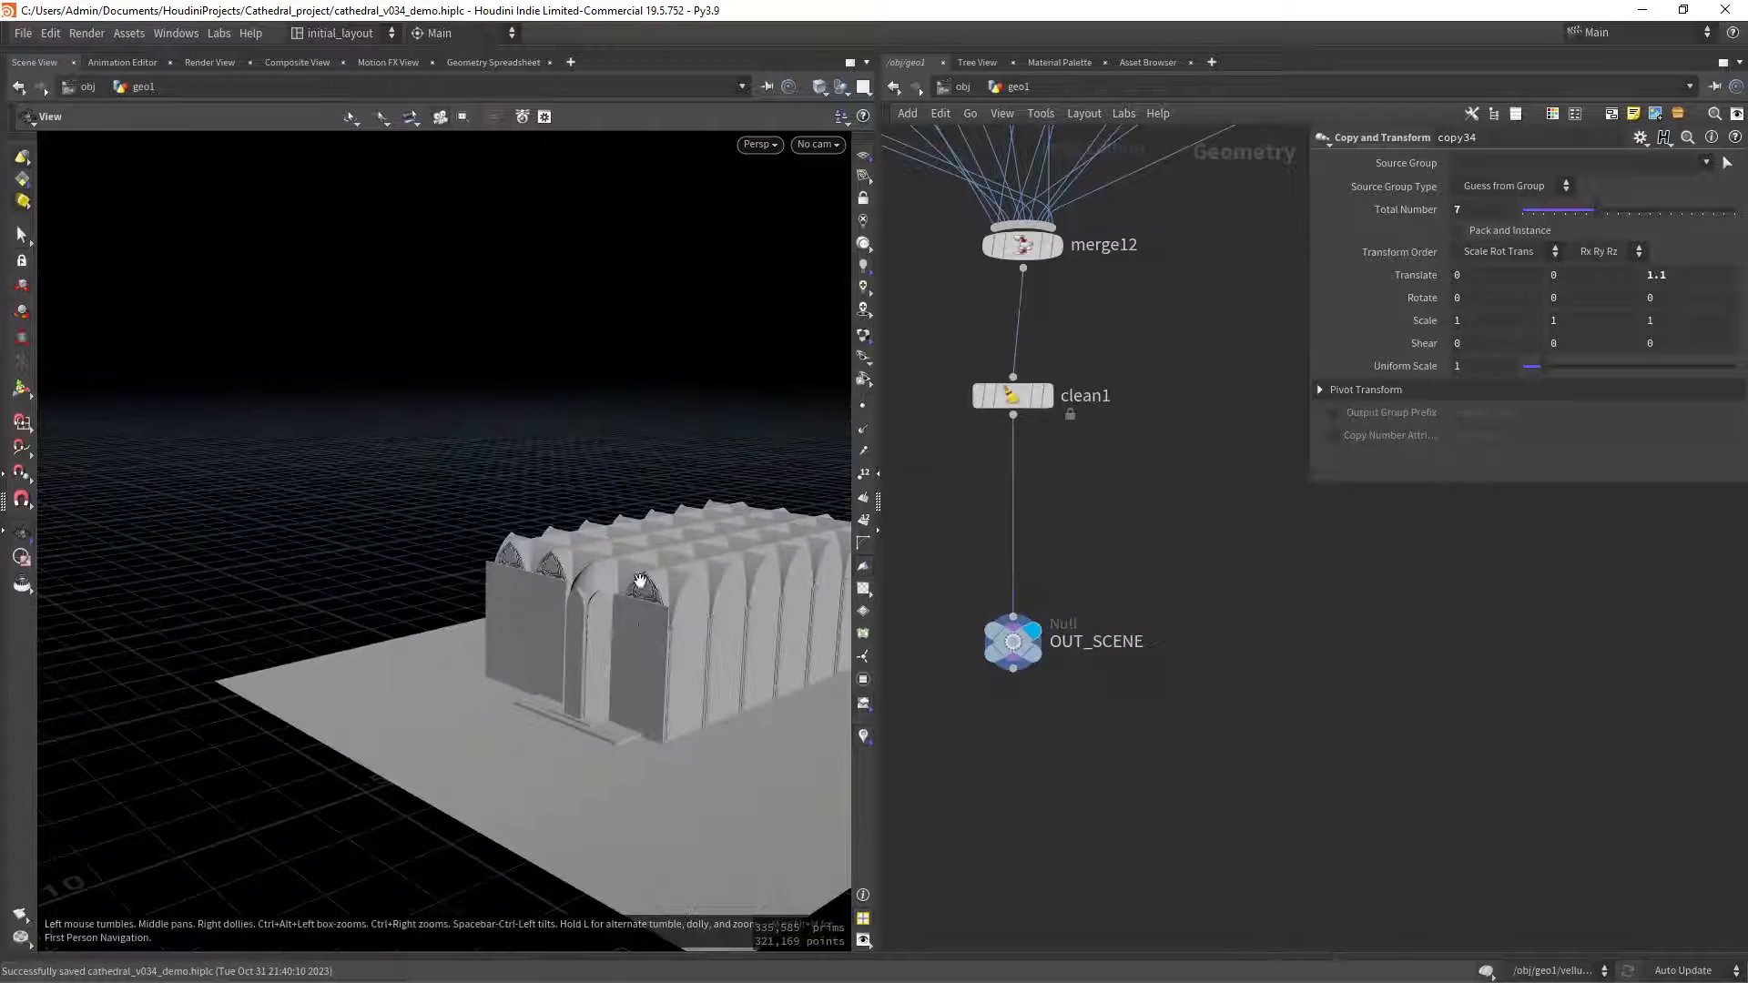
pyautogui.moveTo(640, 581); pyautogui.dragTo(511, 628)
pyautogui.scroll(10, 546, 585)
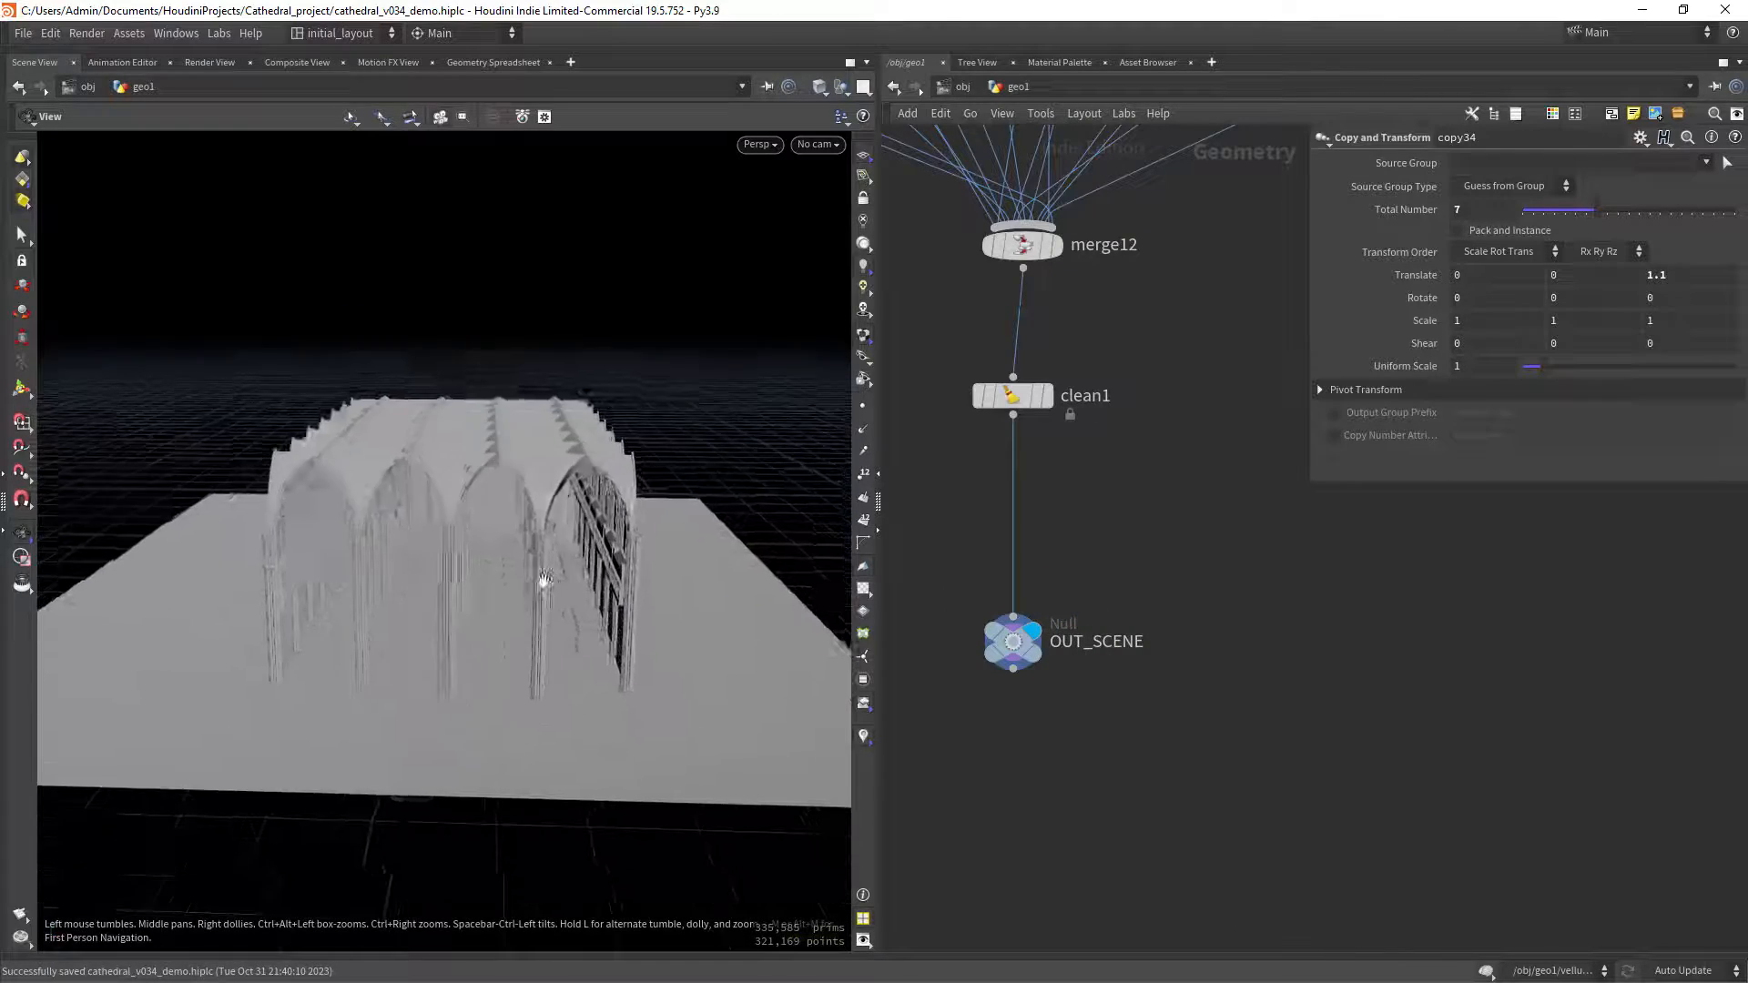
pyautogui.moveTo(548, 560); pyautogui.dragTo(559, 560)
# Add a Blast node below OUT_SCENE and connect it to the null's output.
pyautogui.moveTo(1080, 788); pyautogui.dragTo(1089, 646, button='middle')
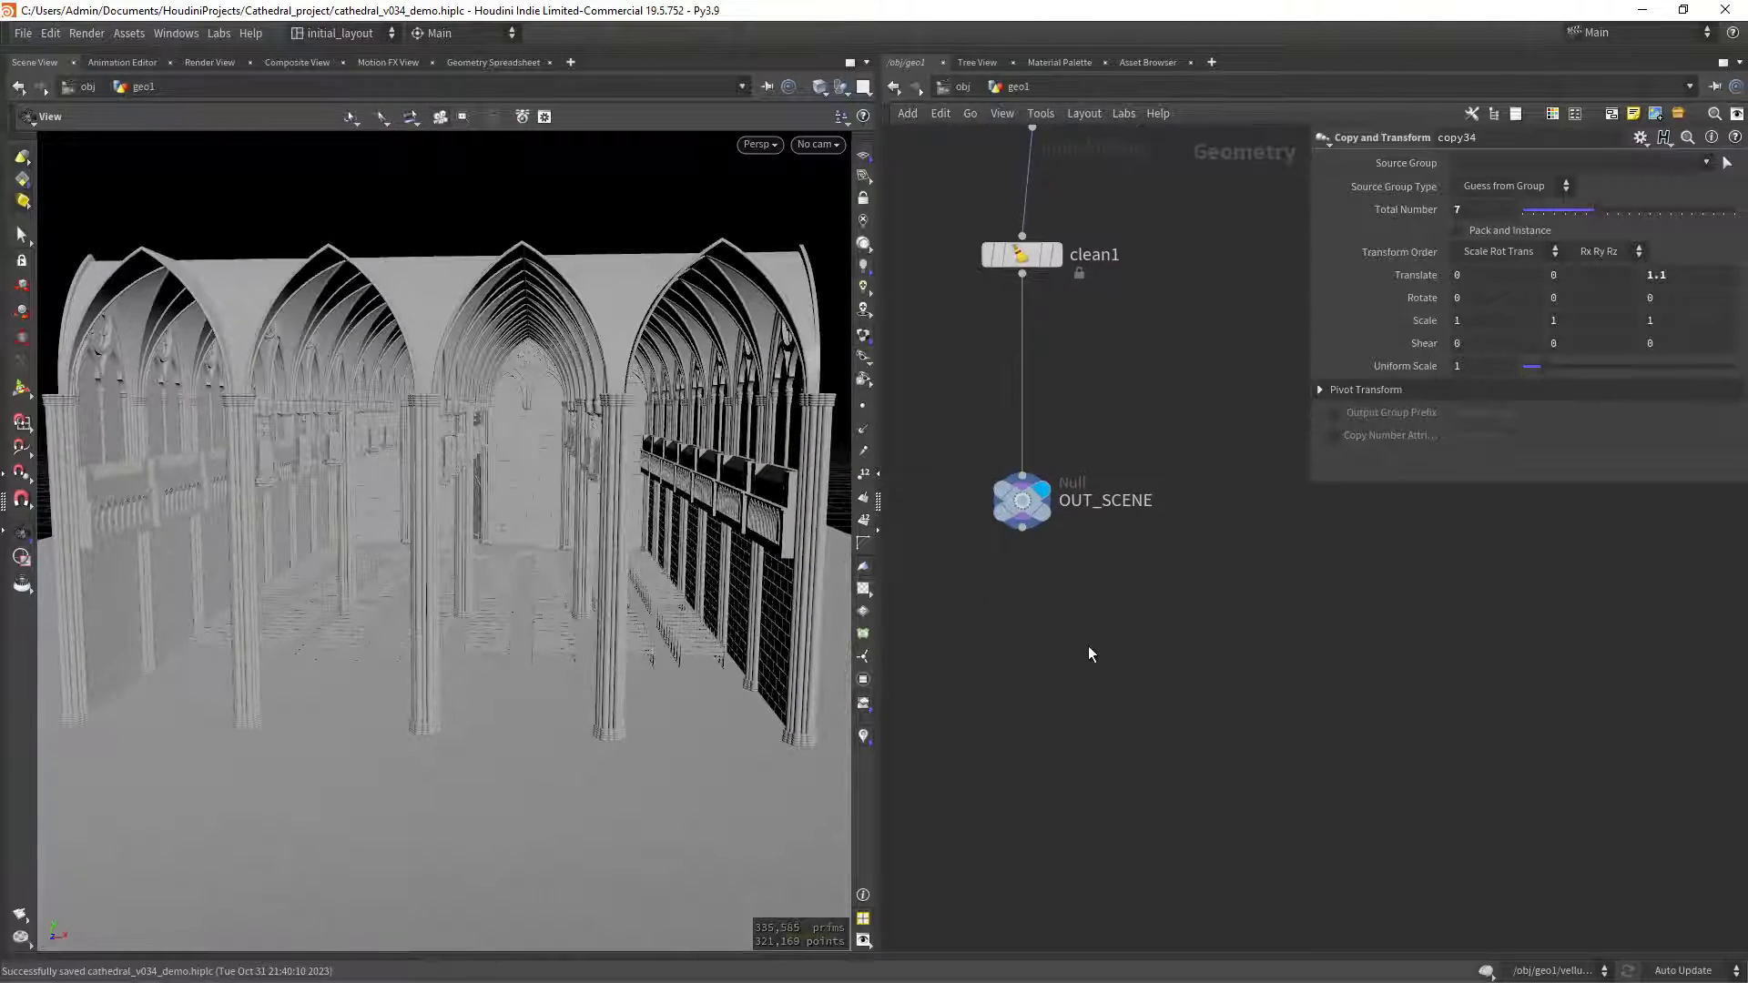
pyautogui.press('Tab')
pyautogui.write('blas')
pyautogui.press('Return')
pyautogui.click(1074, 658)
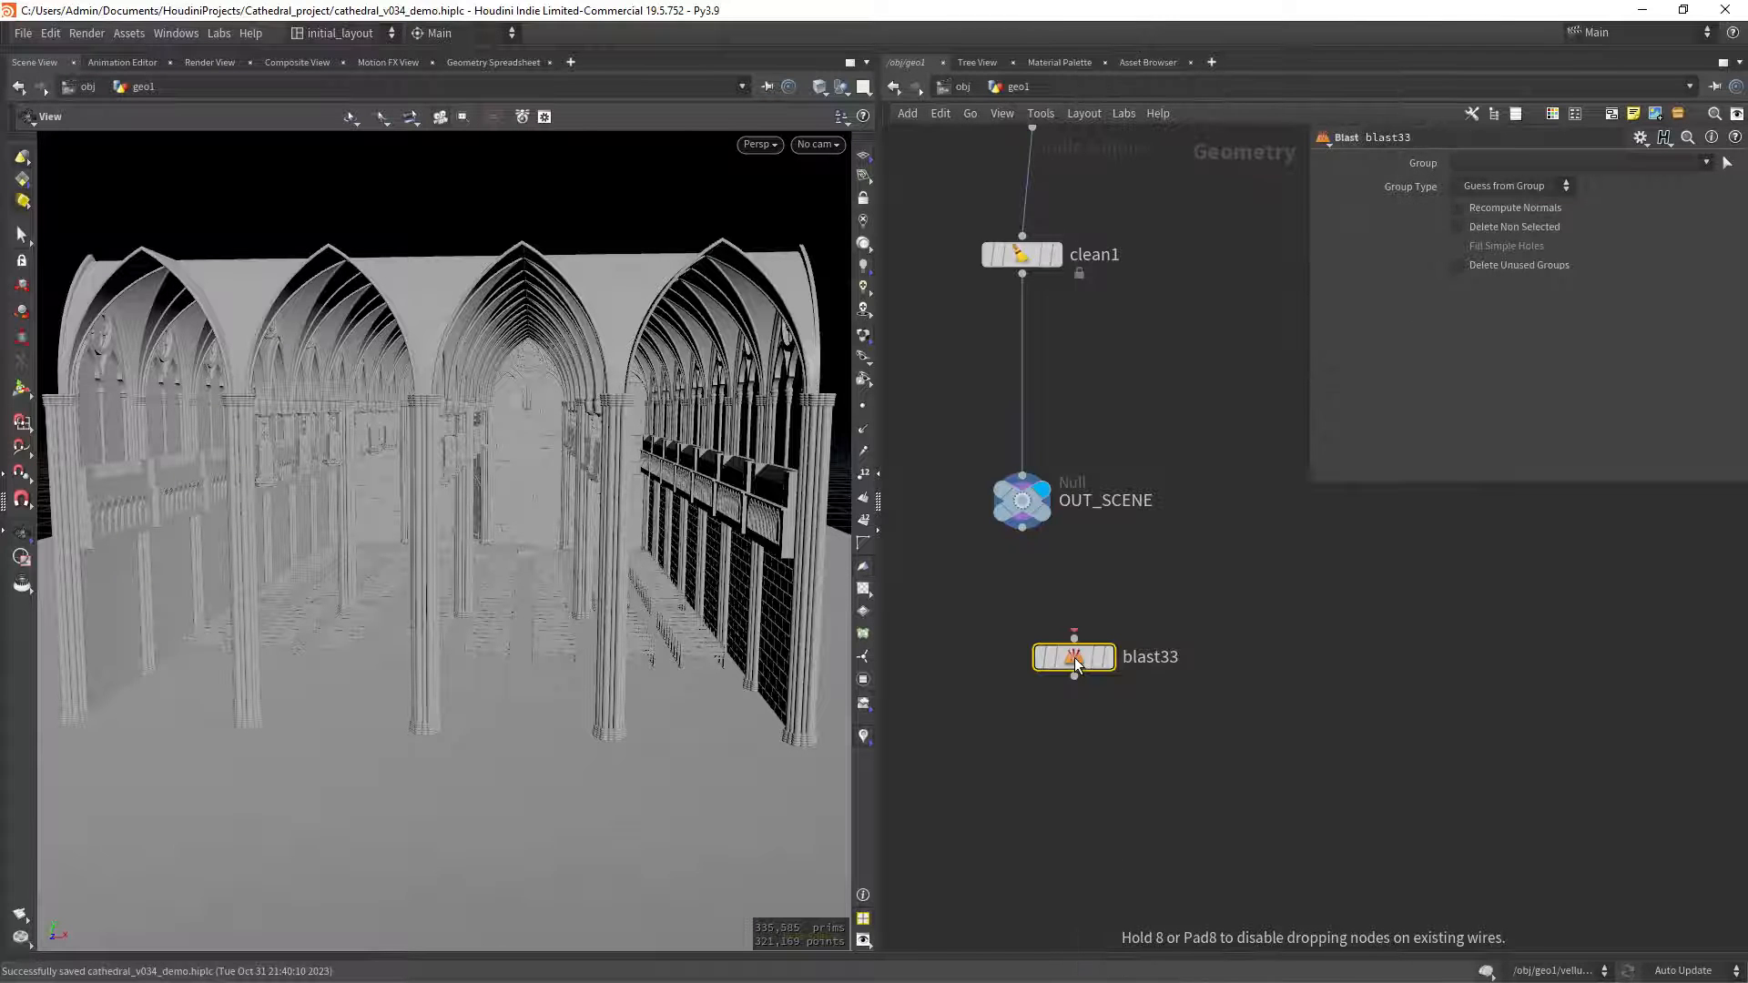
pyautogui.moveTo(1022, 530); pyautogui.dragTo(1095, 646)
pyautogui.click(1076, 638)
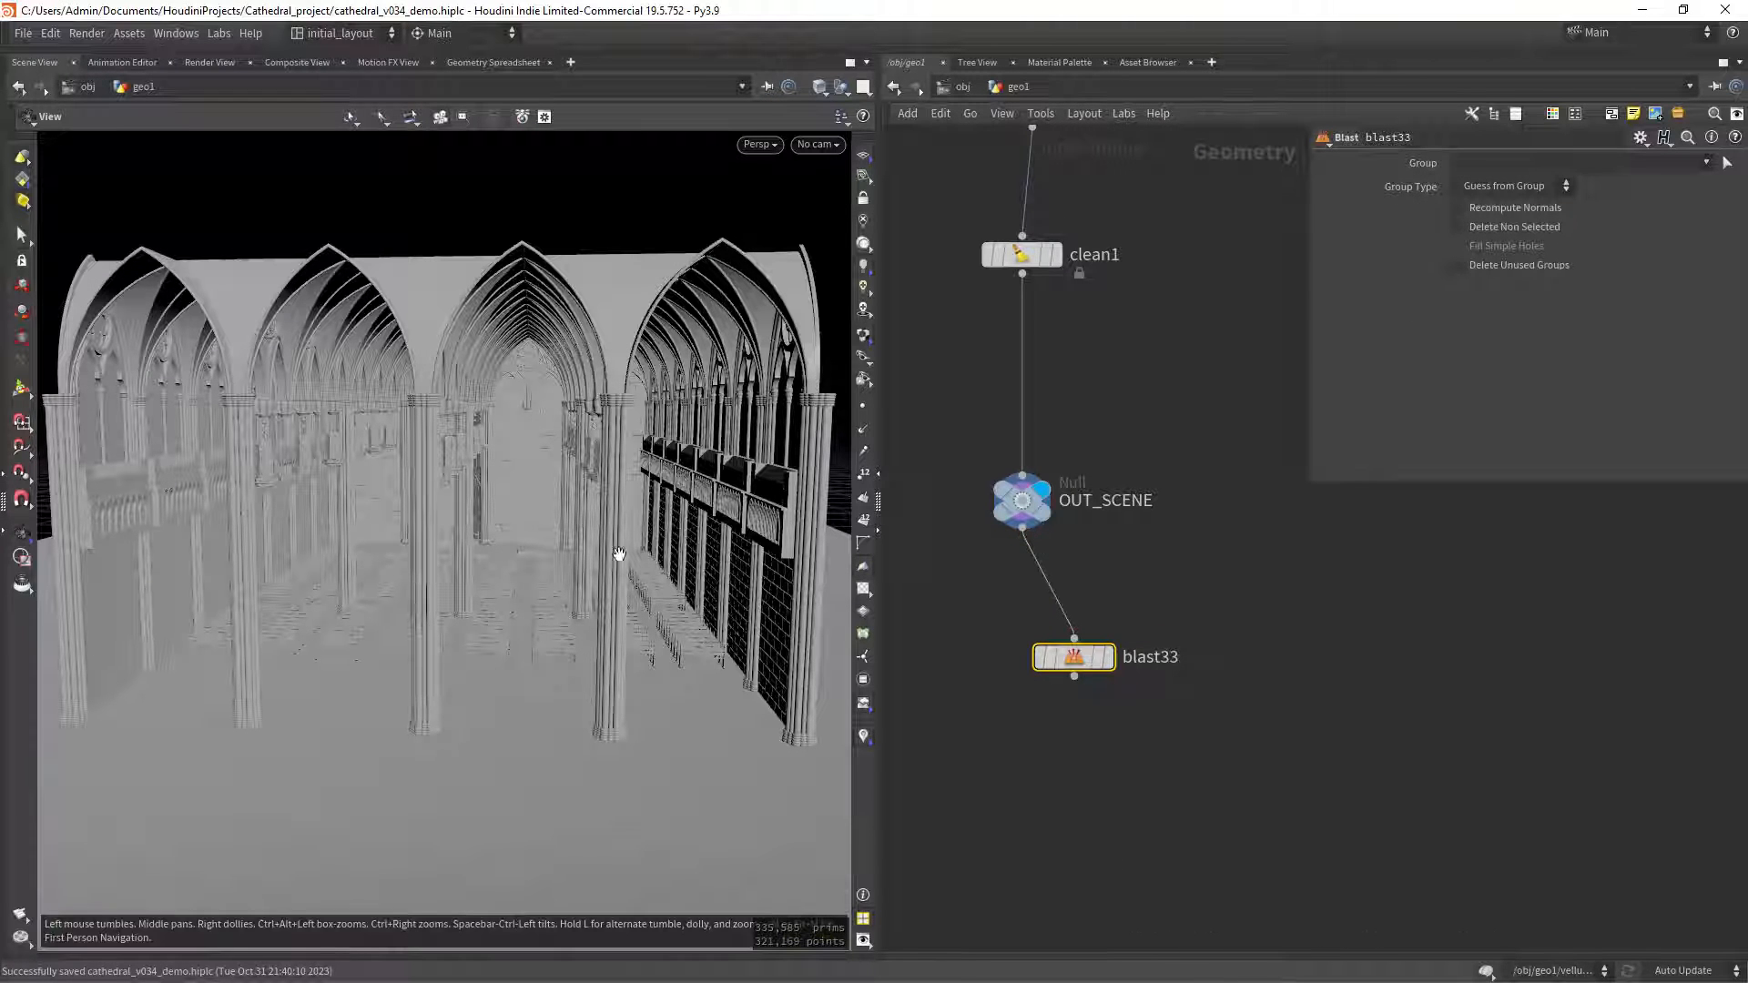
# Examine the nave with its columns, benches and hanging lamp holders up close.
pyautogui.scroll(5, 520, 480)
pyautogui.moveTo(523, 479); pyautogui.dragTo(518, 524)
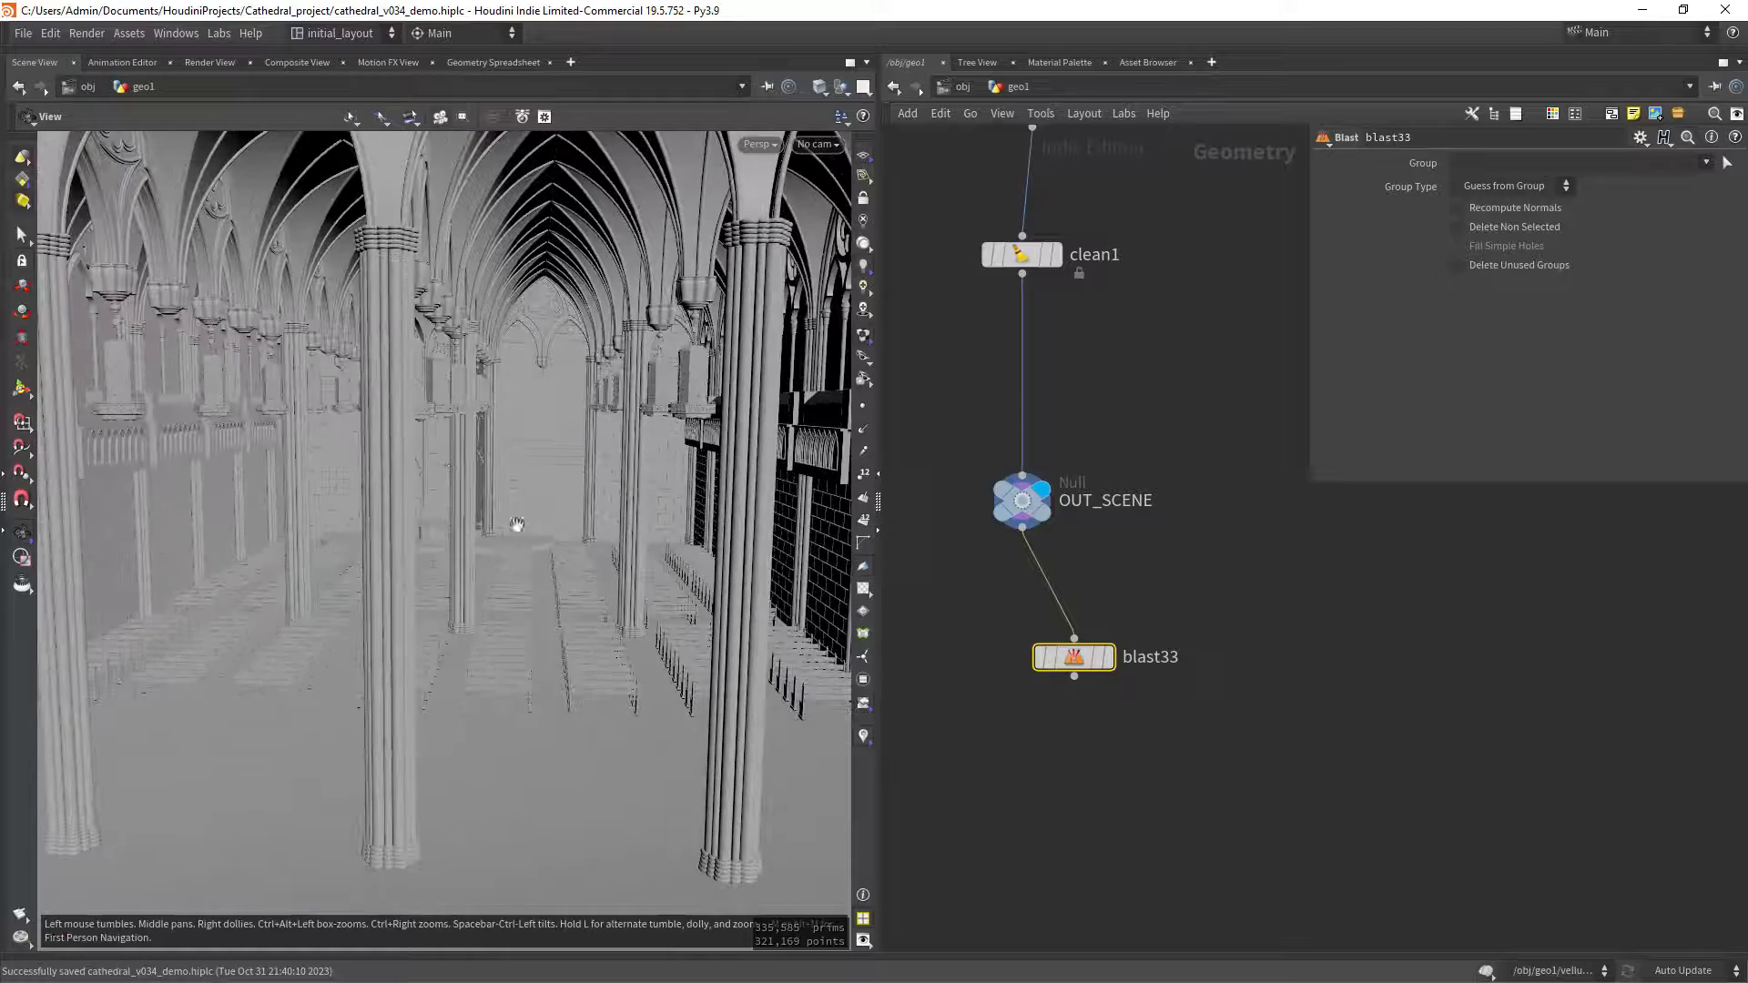
pyautogui.scroll(5, 544, 630)
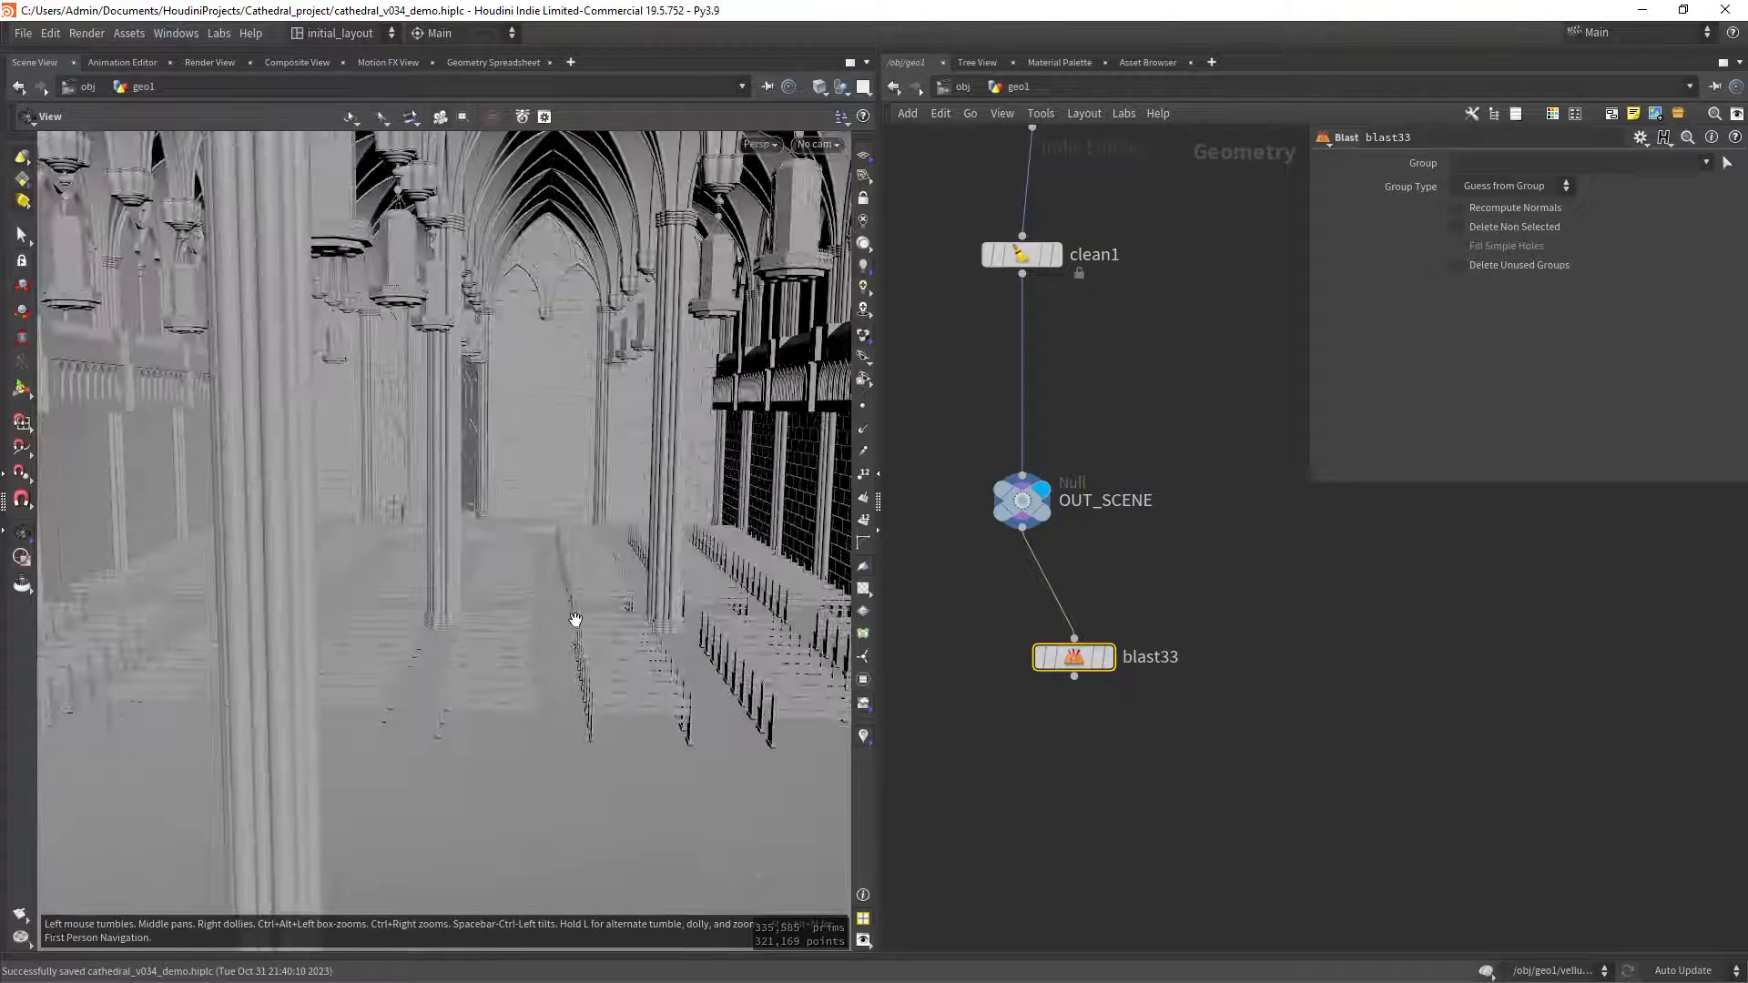
pyautogui.scroll(-4, 566, 593)
pyautogui.moveTo(530, 569); pyautogui.dragTo(521, 598)
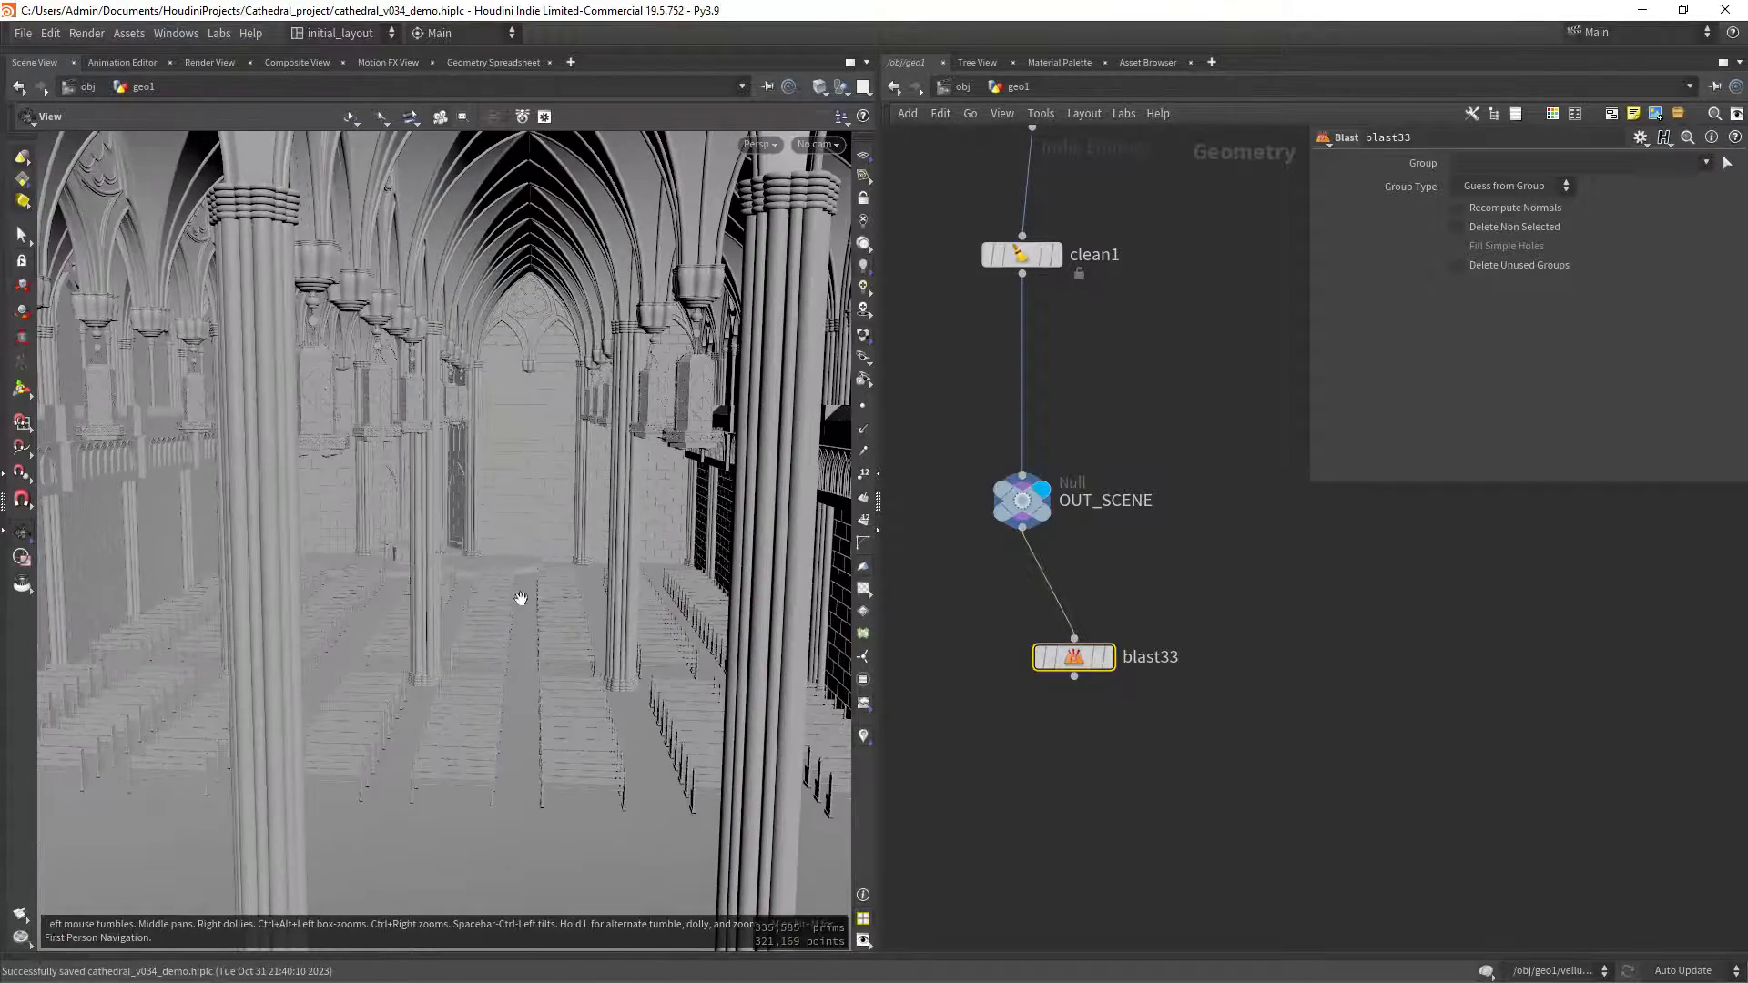
pyautogui.moveTo(442, 557); pyautogui.dragTo(596, 506, button='right')
pyautogui.moveTo(582, 488); pyautogui.dragTo(596, 560)
pyautogui.moveTo(1076, 665)
pyautogui.click(1127, 621)
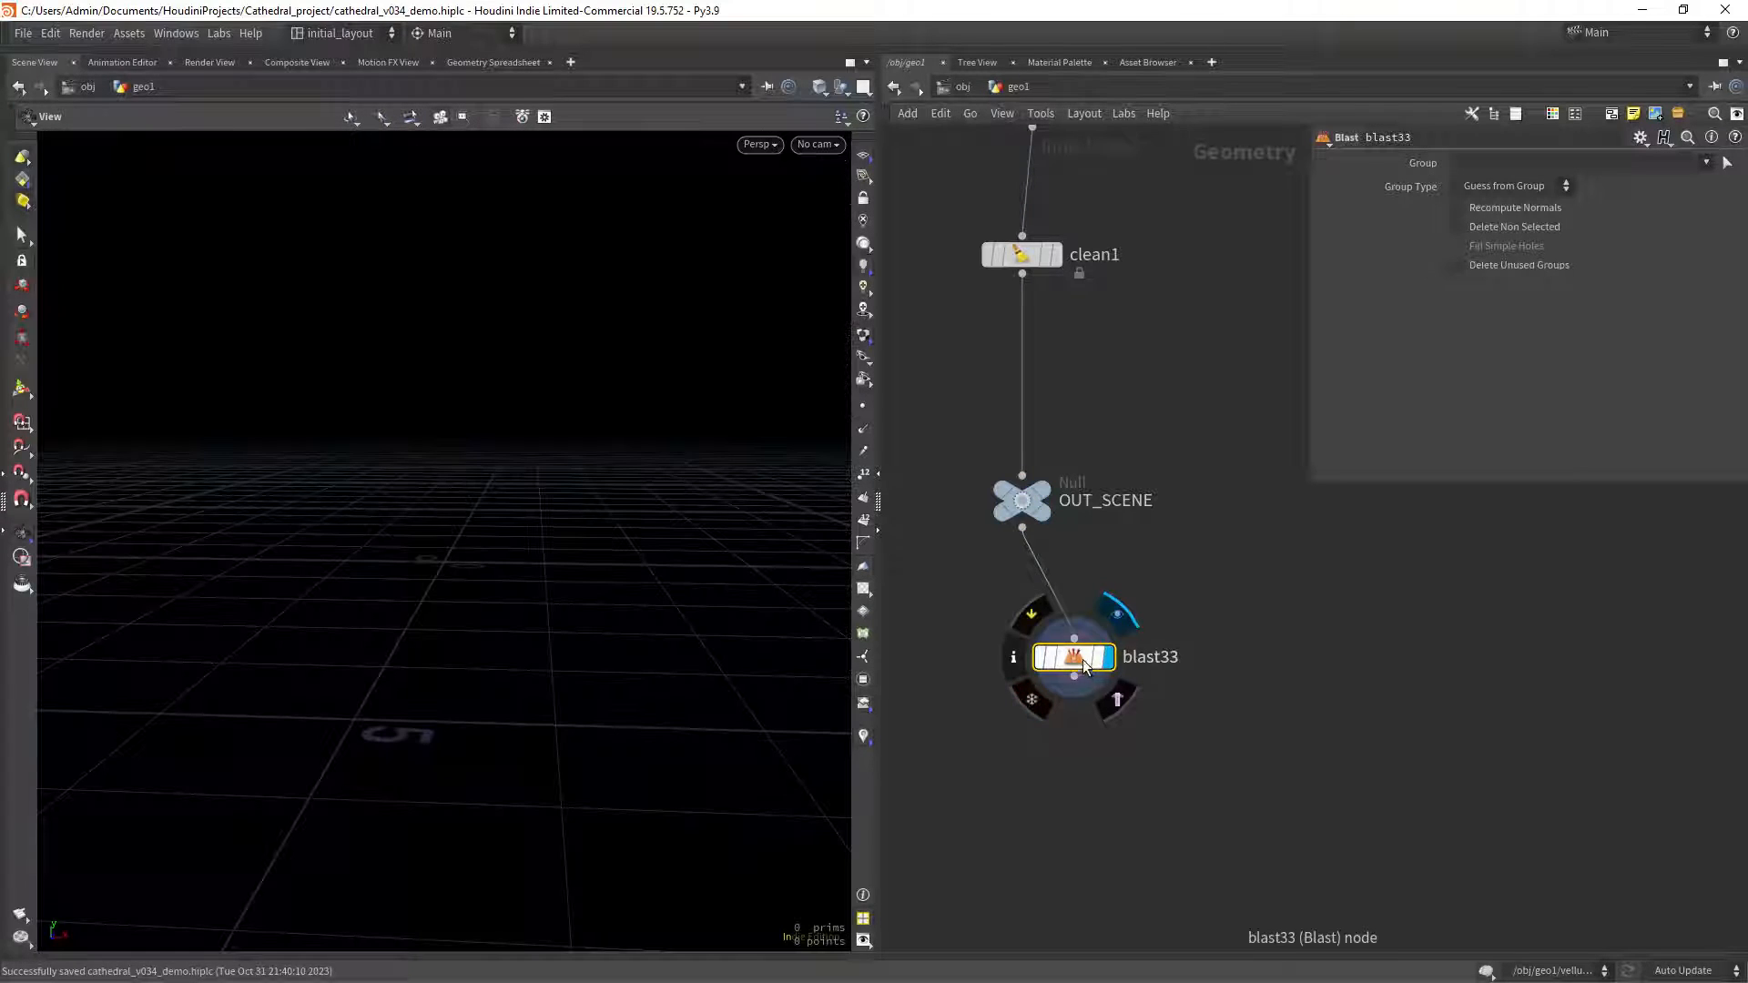
pyautogui.moveTo(1075, 656); pyautogui.dragTo(1104, 609)
pyautogui.click(1707, 164)
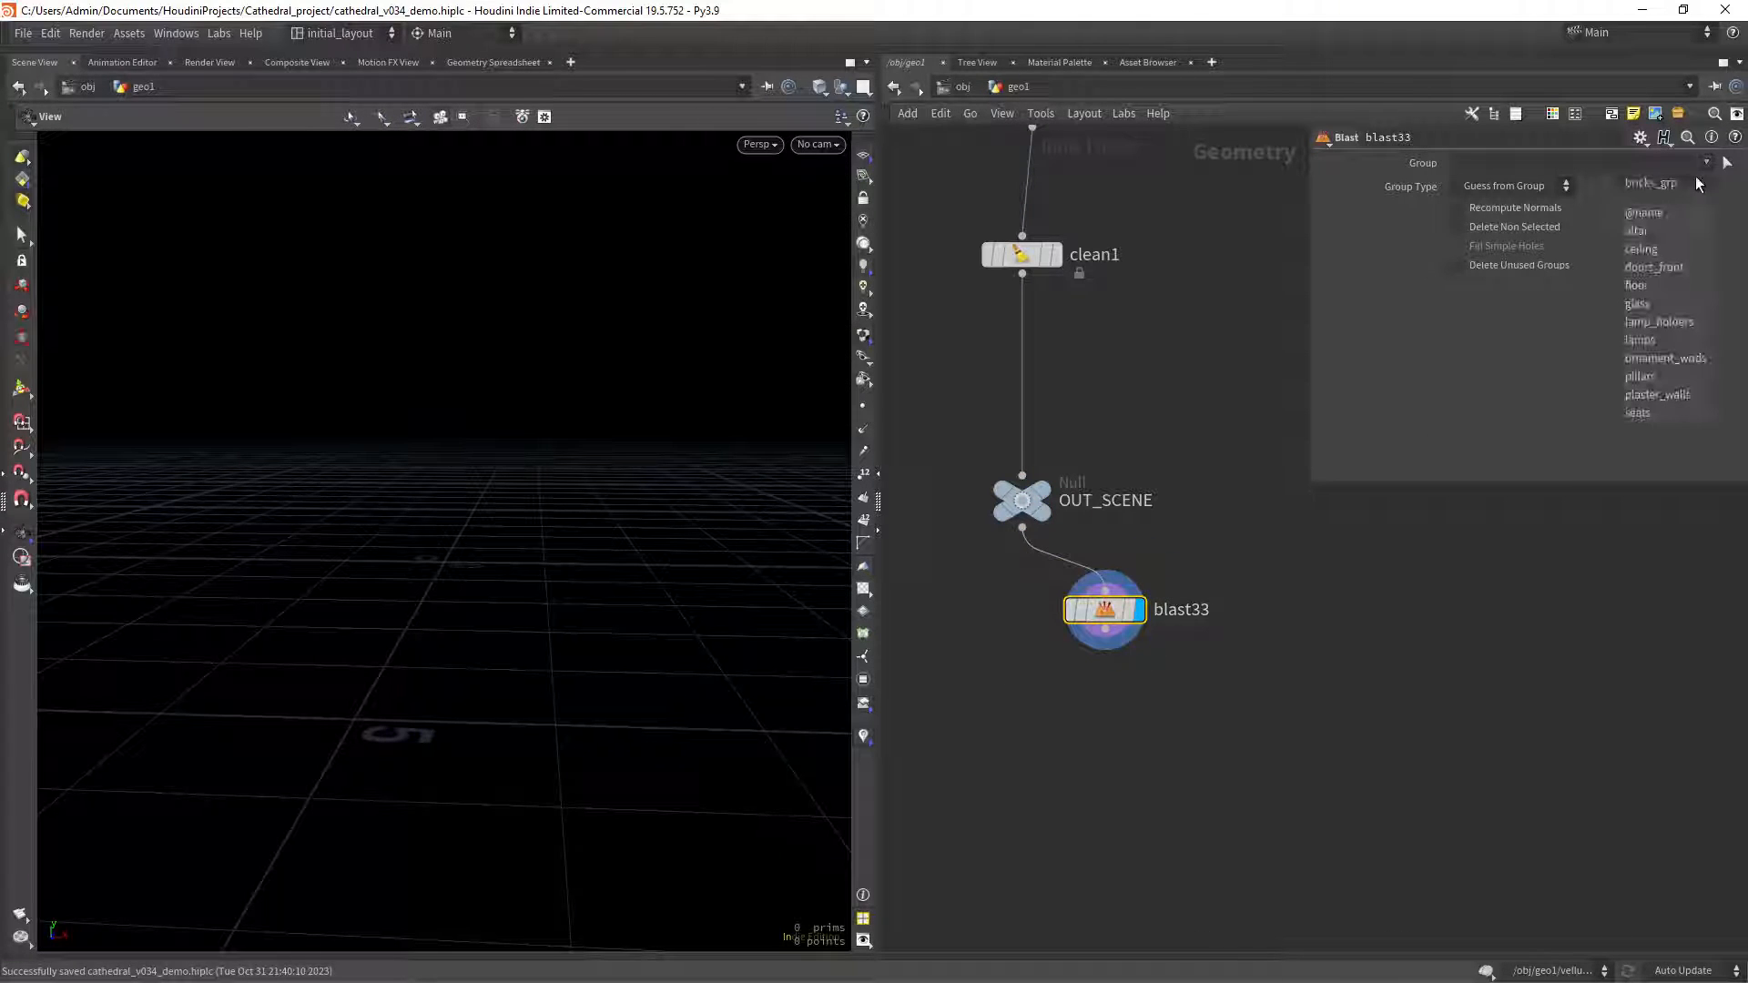
pyautogui.click(1662, 321)
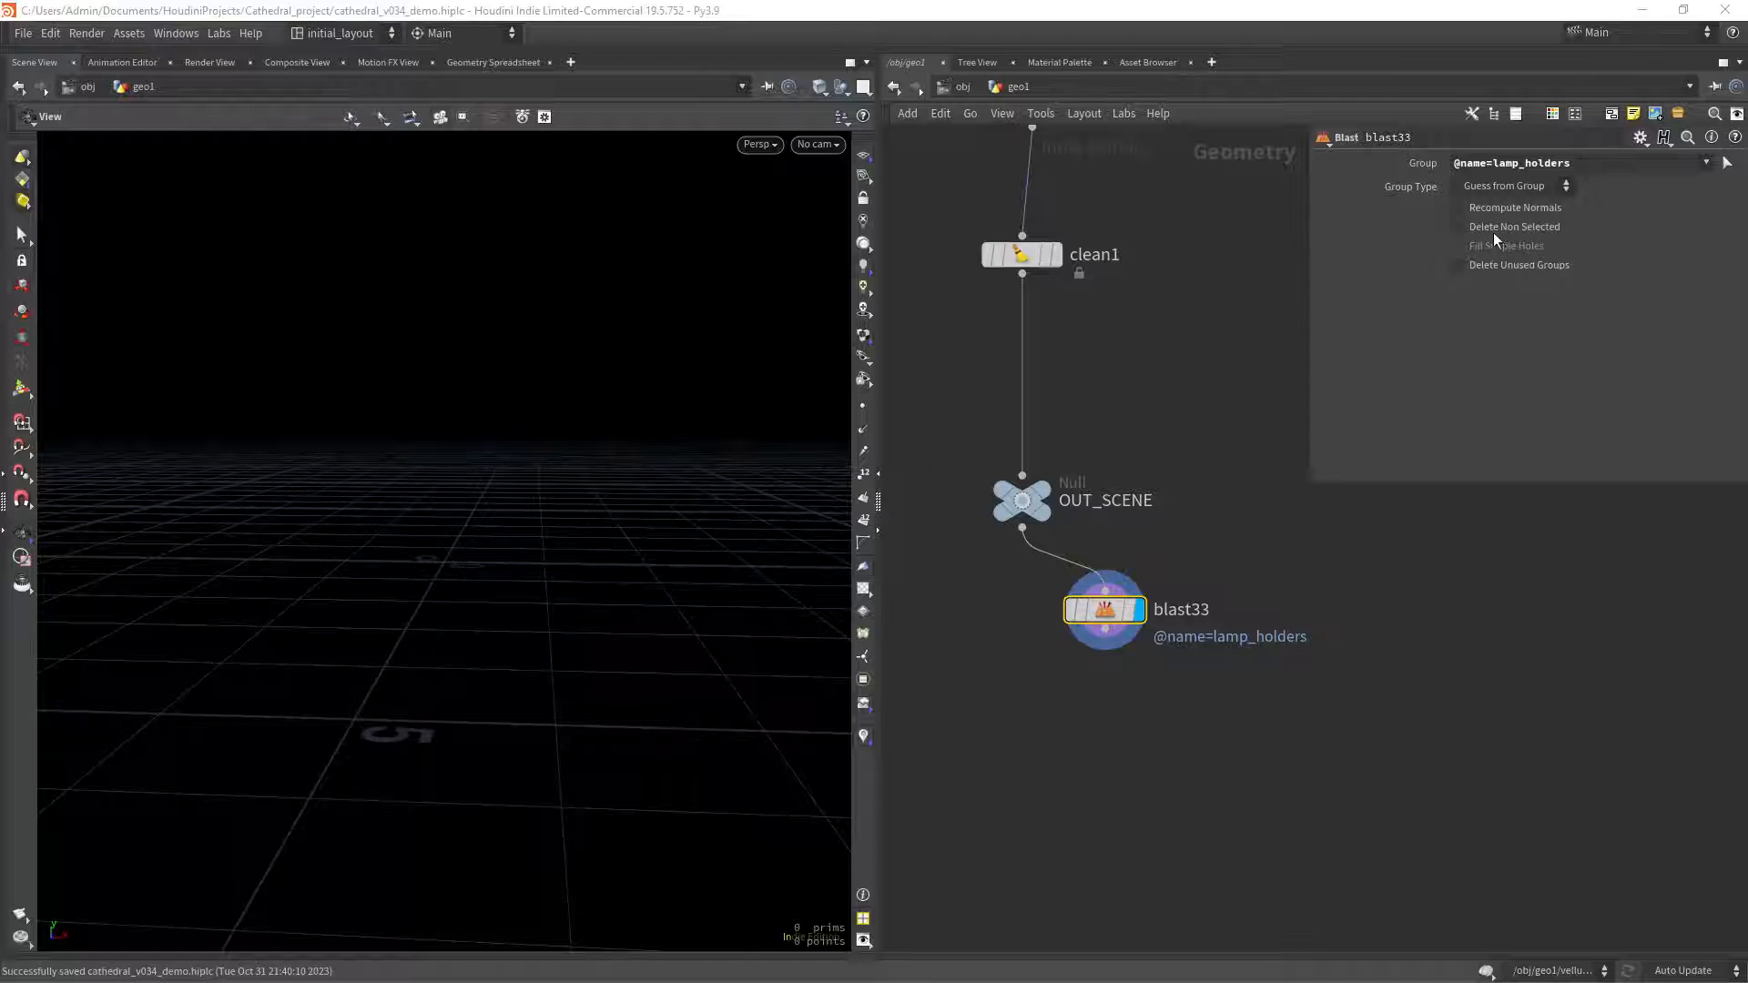
pyautogui.click(1496, 228)
pyautogui.moveTo(772, 445); pyautogui.dragTo(593, 507)
# Connect a displayed Add node after the Blast node and enable Delete Geometry But Keep the Points.
pyautogui.moveTo(1108, 644); pyautogui.dragTo(1114, 547, button='middle')
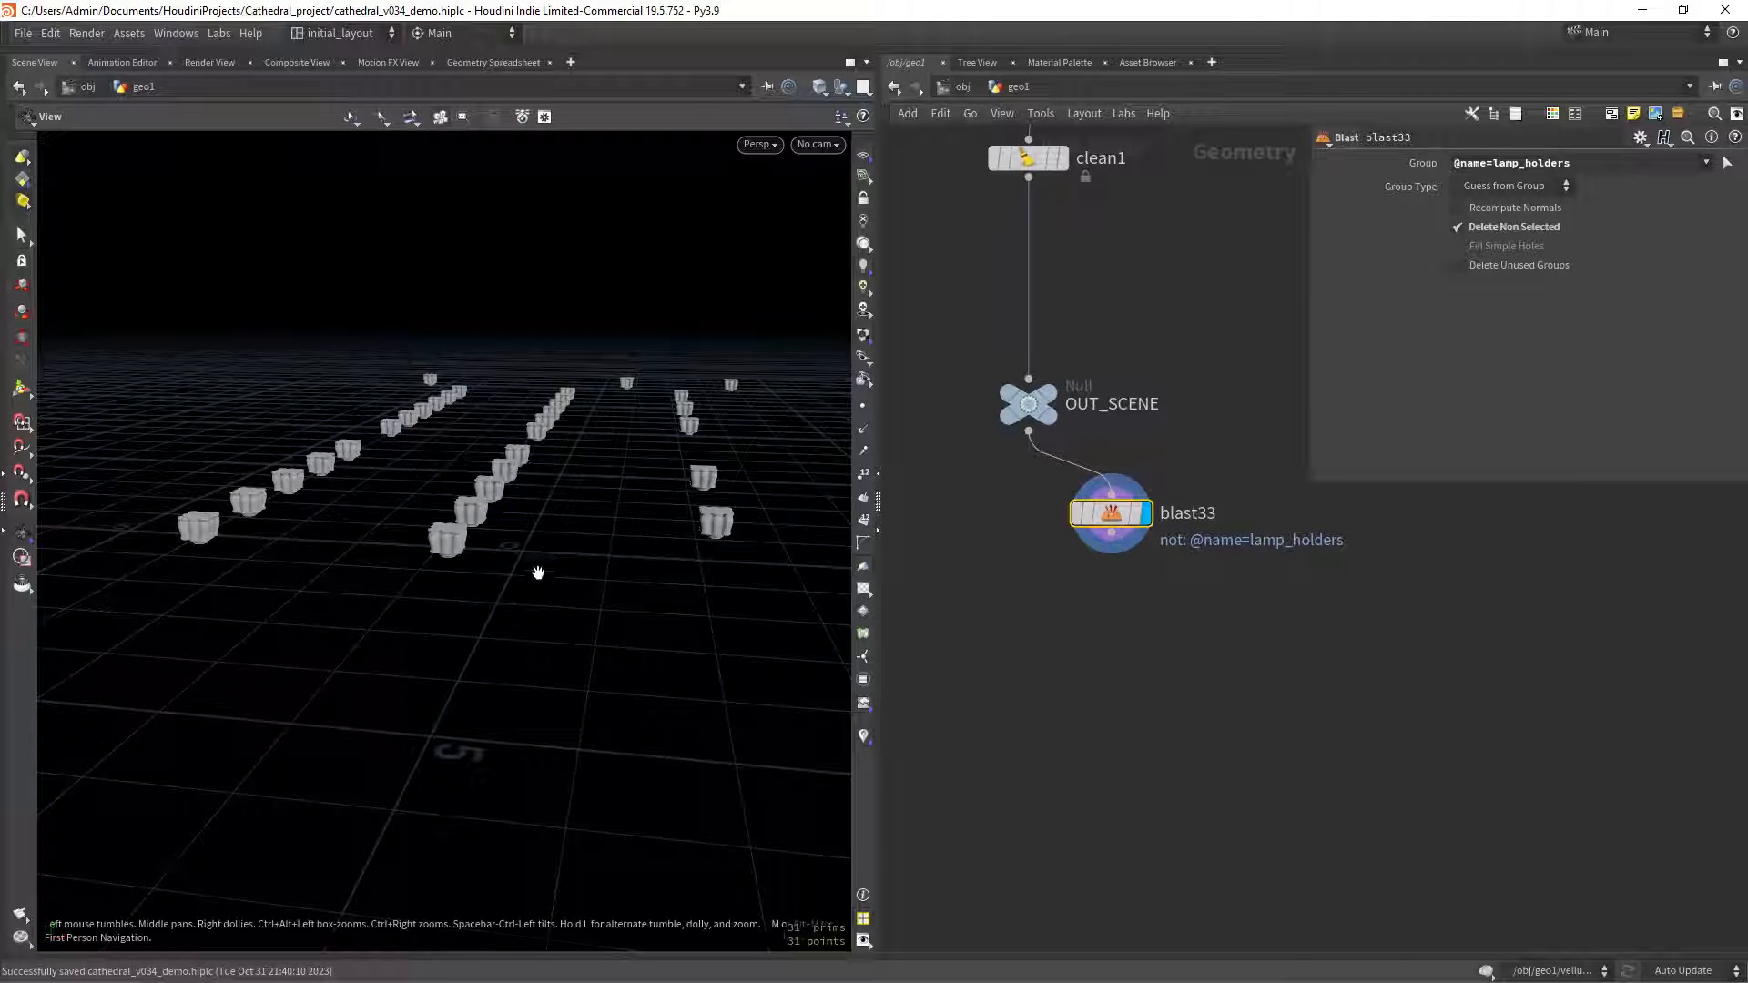
pyautogui.press('Tab')
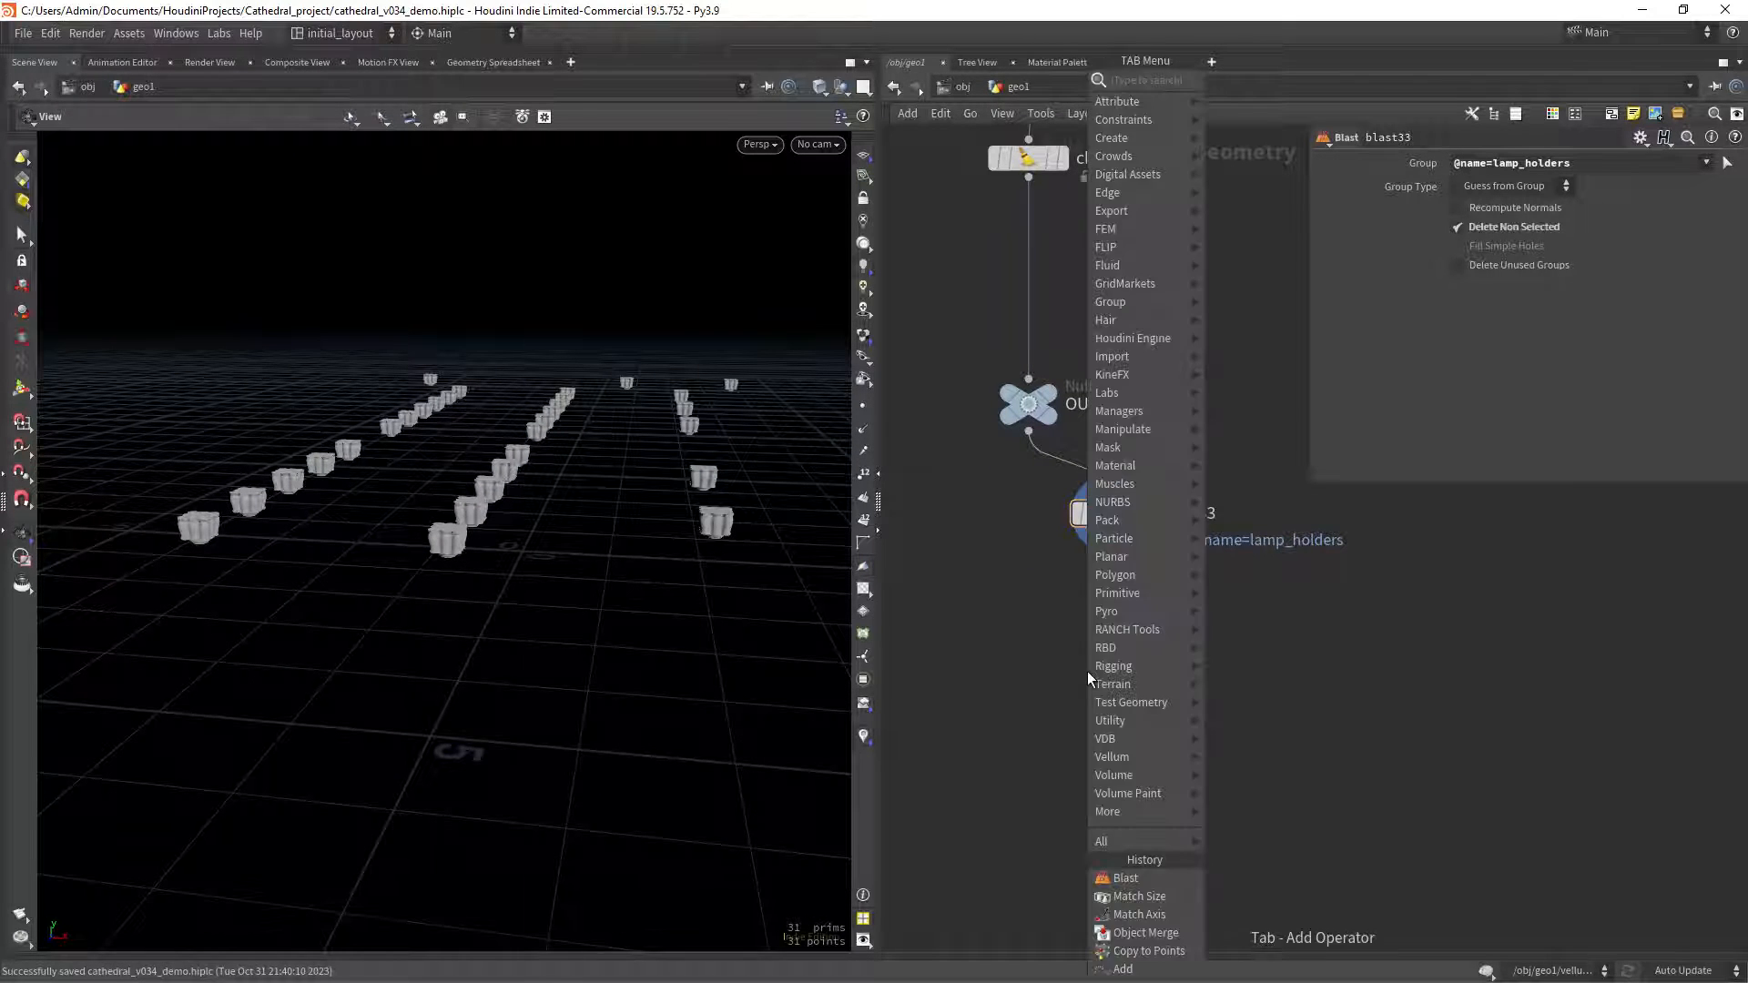
pyautogui.write('ad')
pyautogui.press('Return')
pyautogui.click(1087, 670)
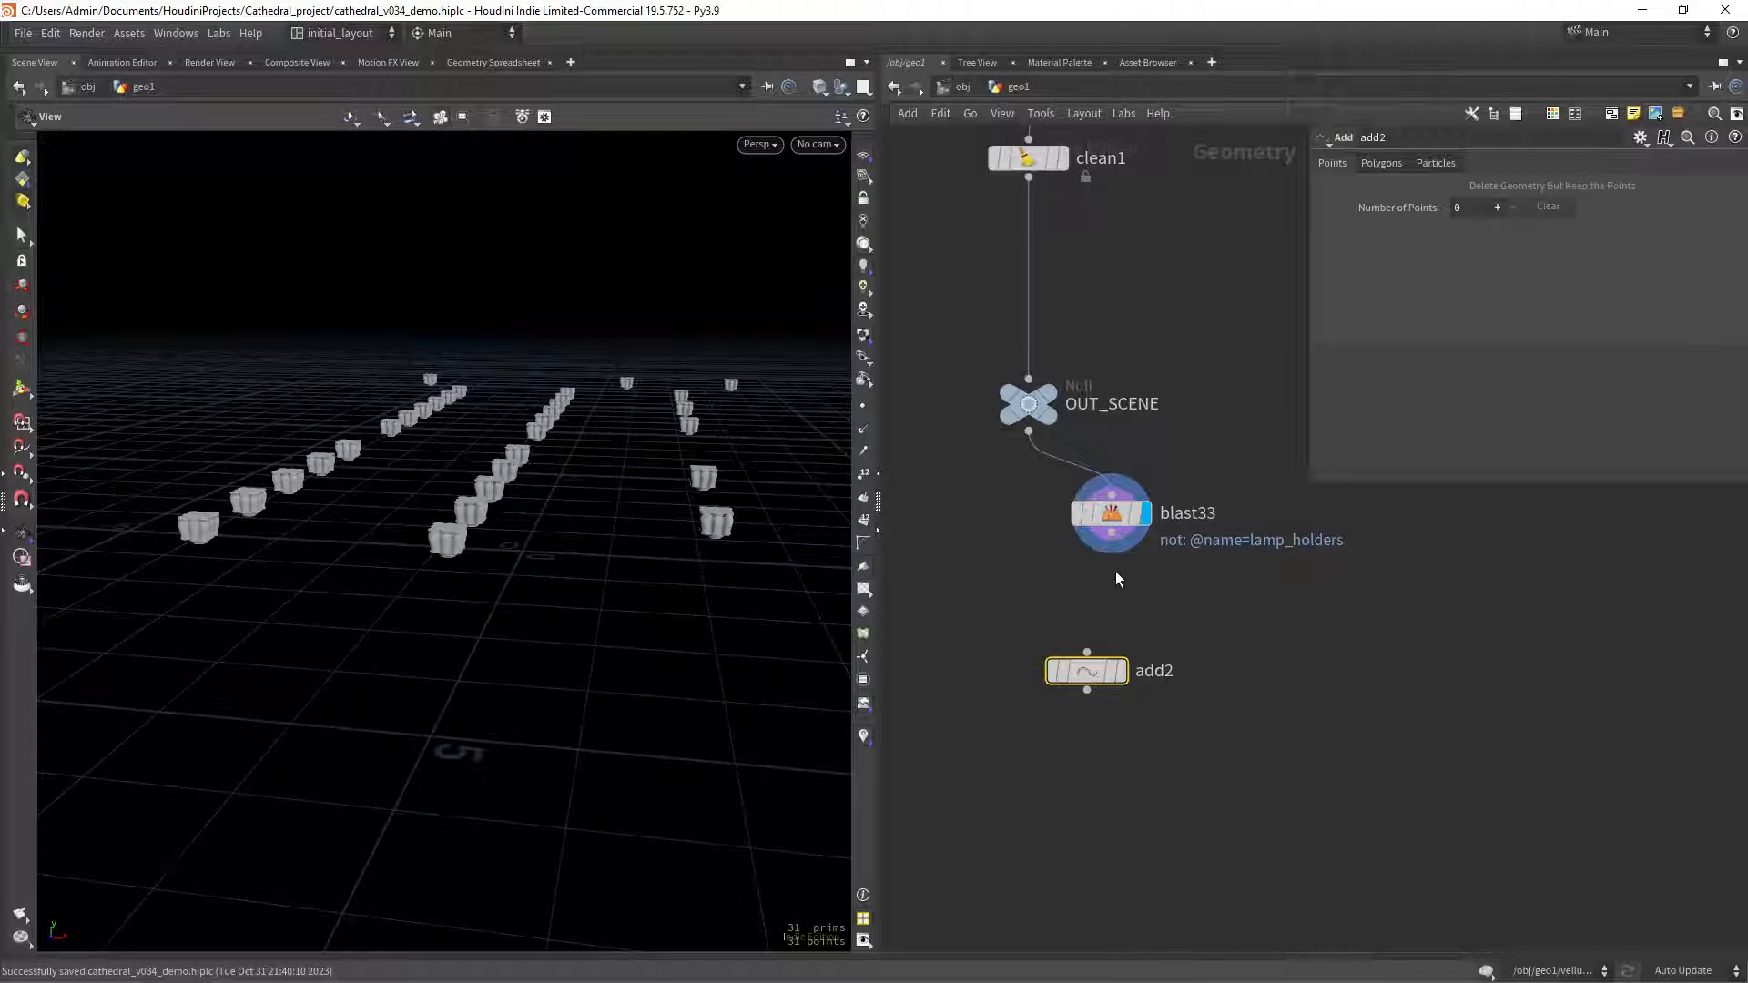
pyautogui.moveTo(1116, 570); pyautogui.dragTo(1092, 624)
pyautogui.click(1167, 624)
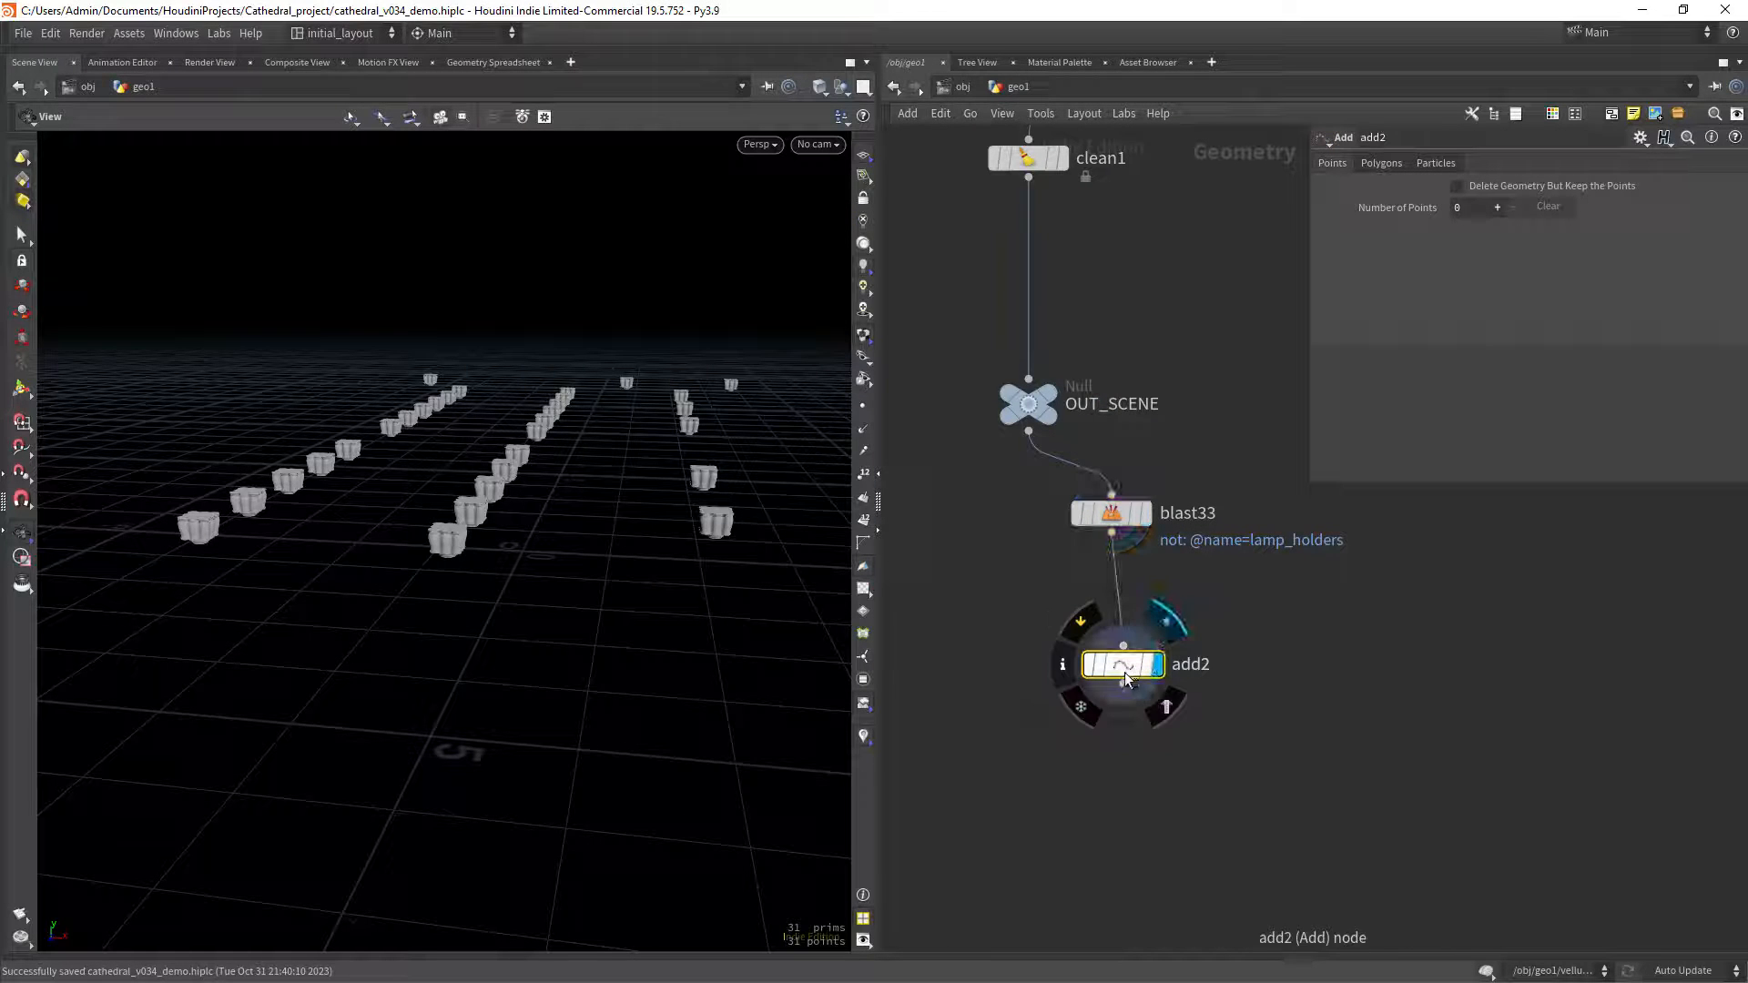
pyautogui.click(1477, 189)
pyautogui.scroll(-2, 562, 546)
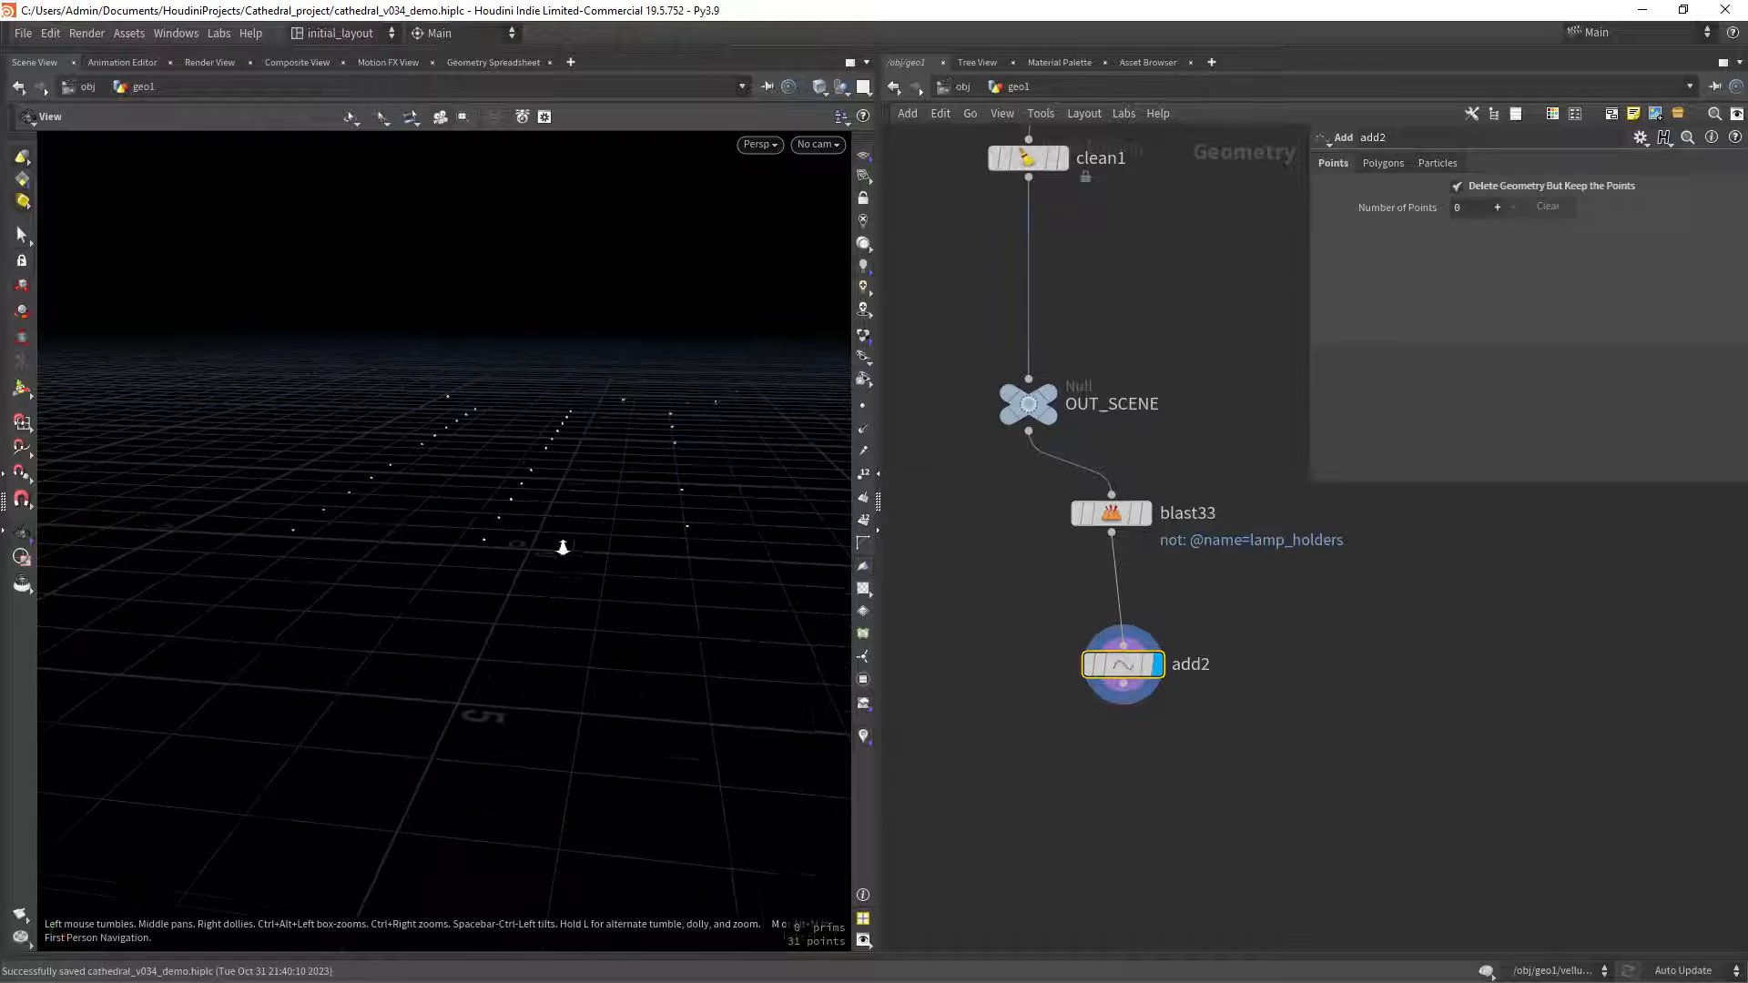
# Add a Copy to Points node below the Add node, using the Add node's points as its target points.
pyautogui.moveTo(1003, 710); pyautogui.dragTo(1080, 609, button='middle')
pyautogui.scroll(-3, 1065, 621)
pyautogui.press('Tab')
pyautogui.write('ctp')
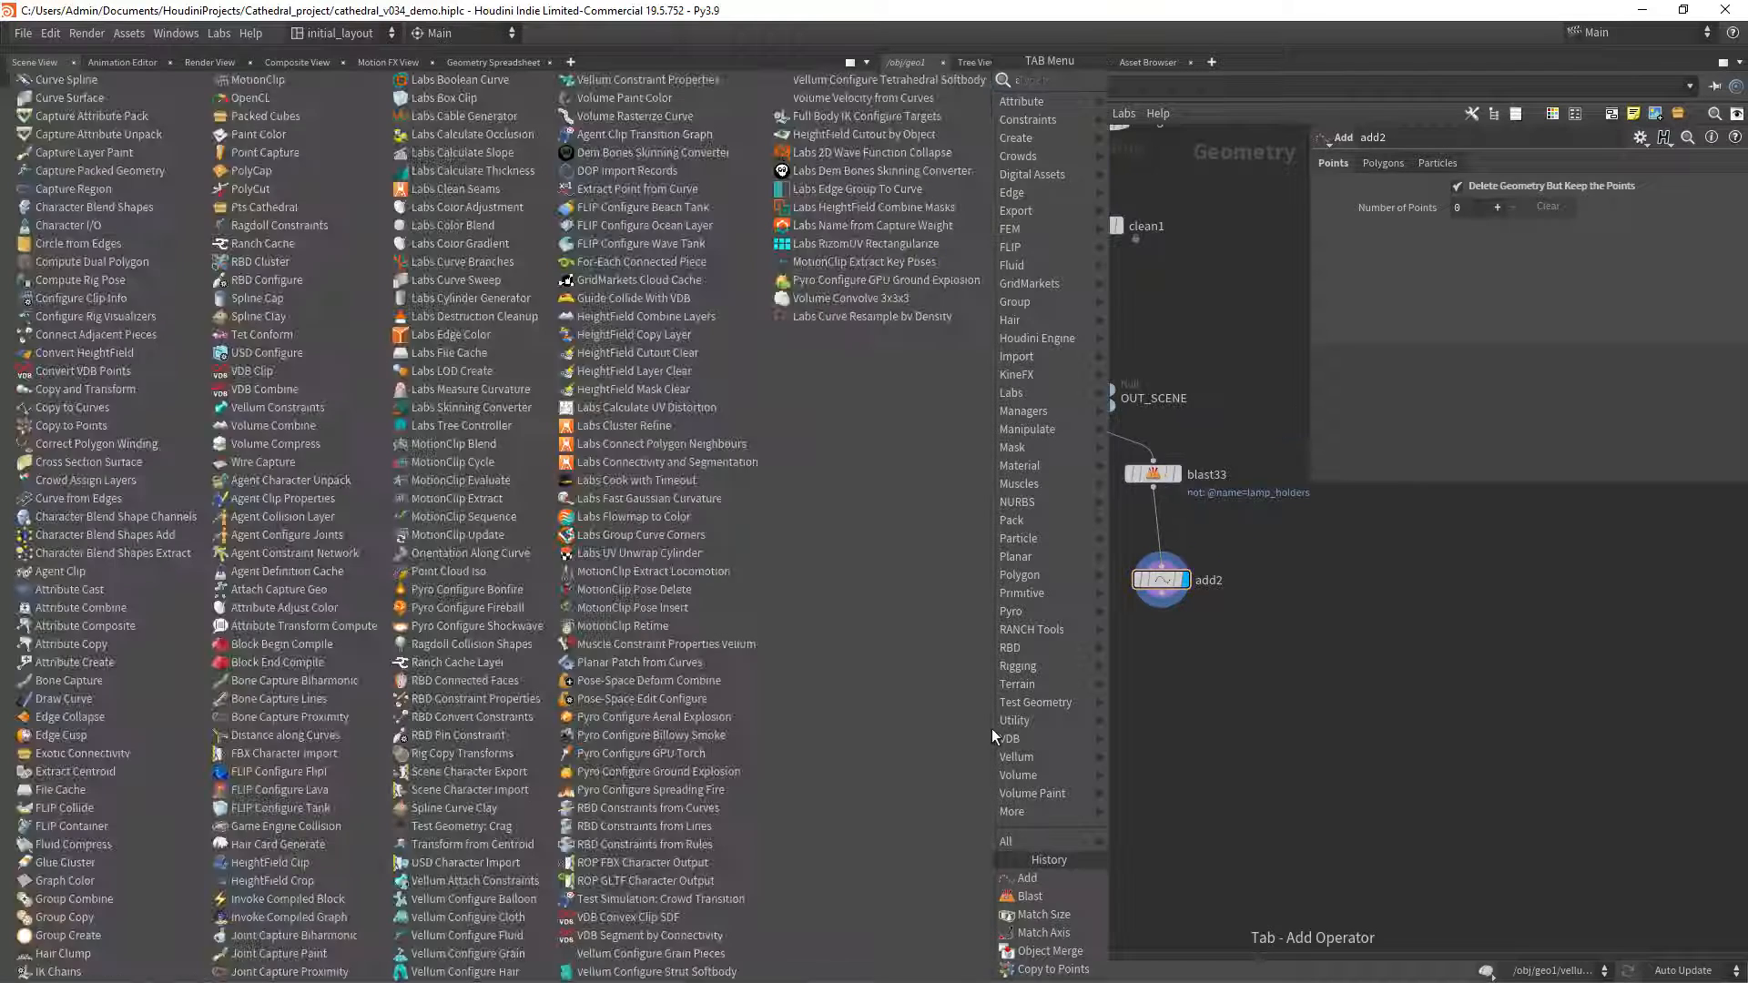
pyautogui.press('Return')
pyautogui.click(992, 728)
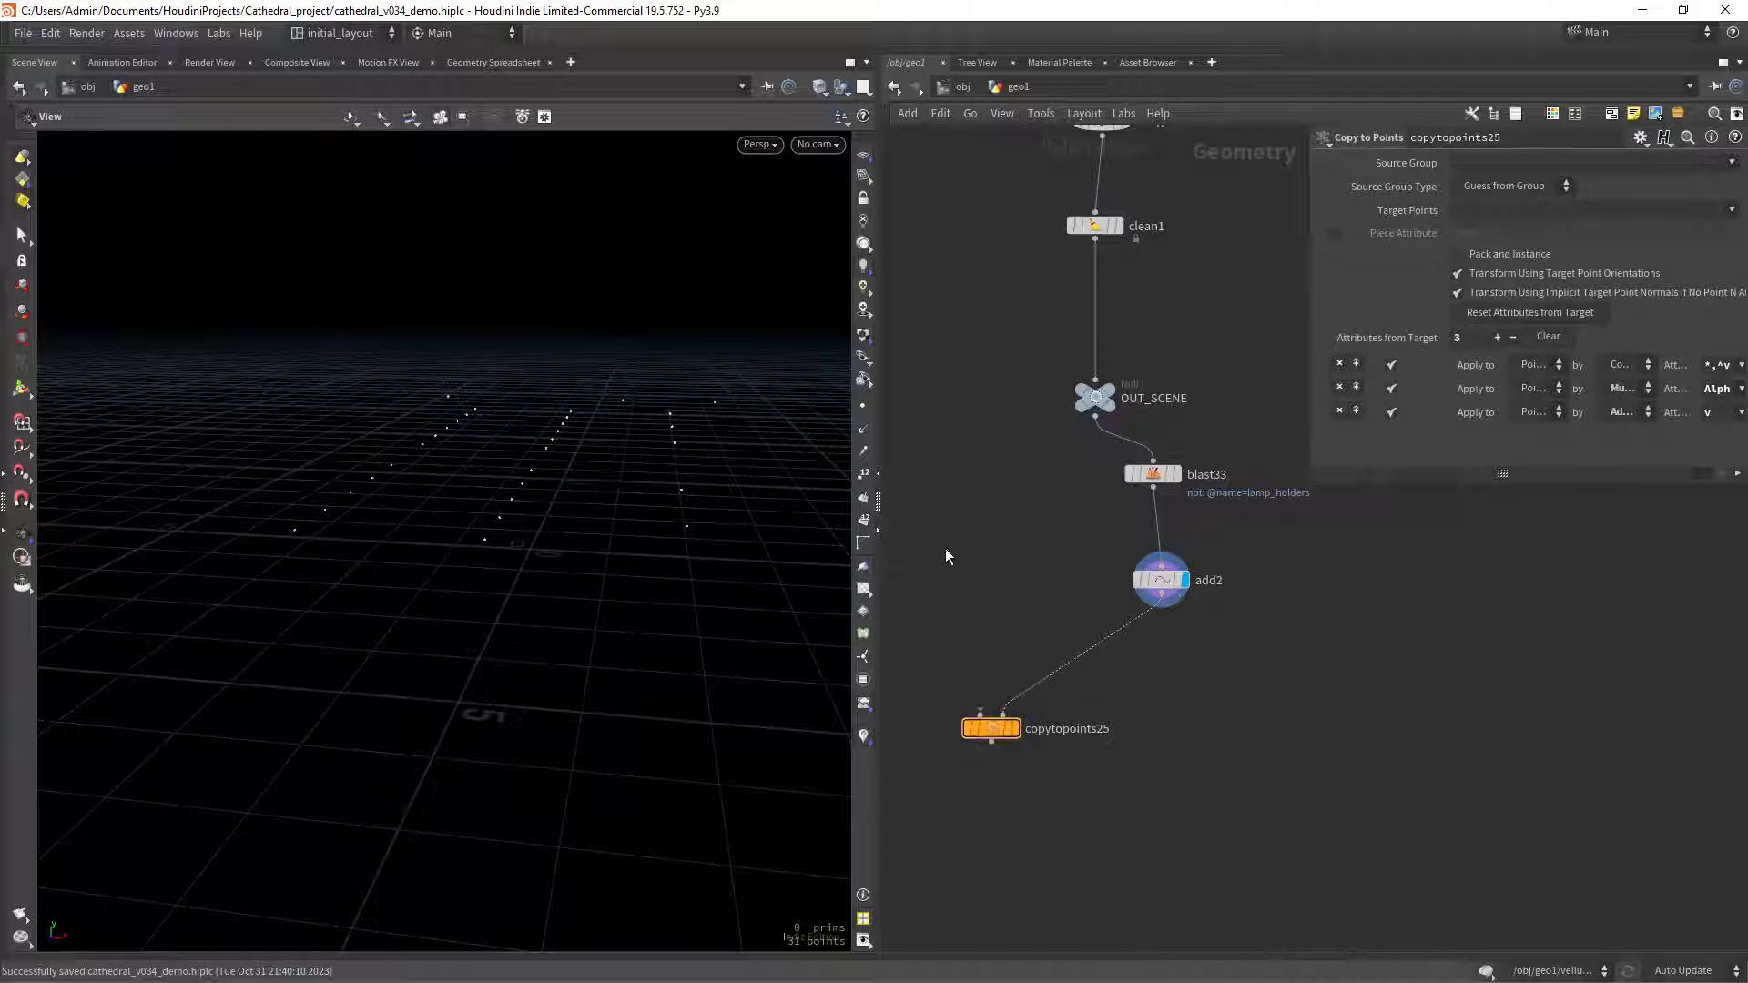
# Add and display an Object Merge node that imports ../lamp_holders/, and frame the lamp holder geometry.
pyautogui.press('Tab')
pyautogui.write('obj')
pyautogui.press('Return')
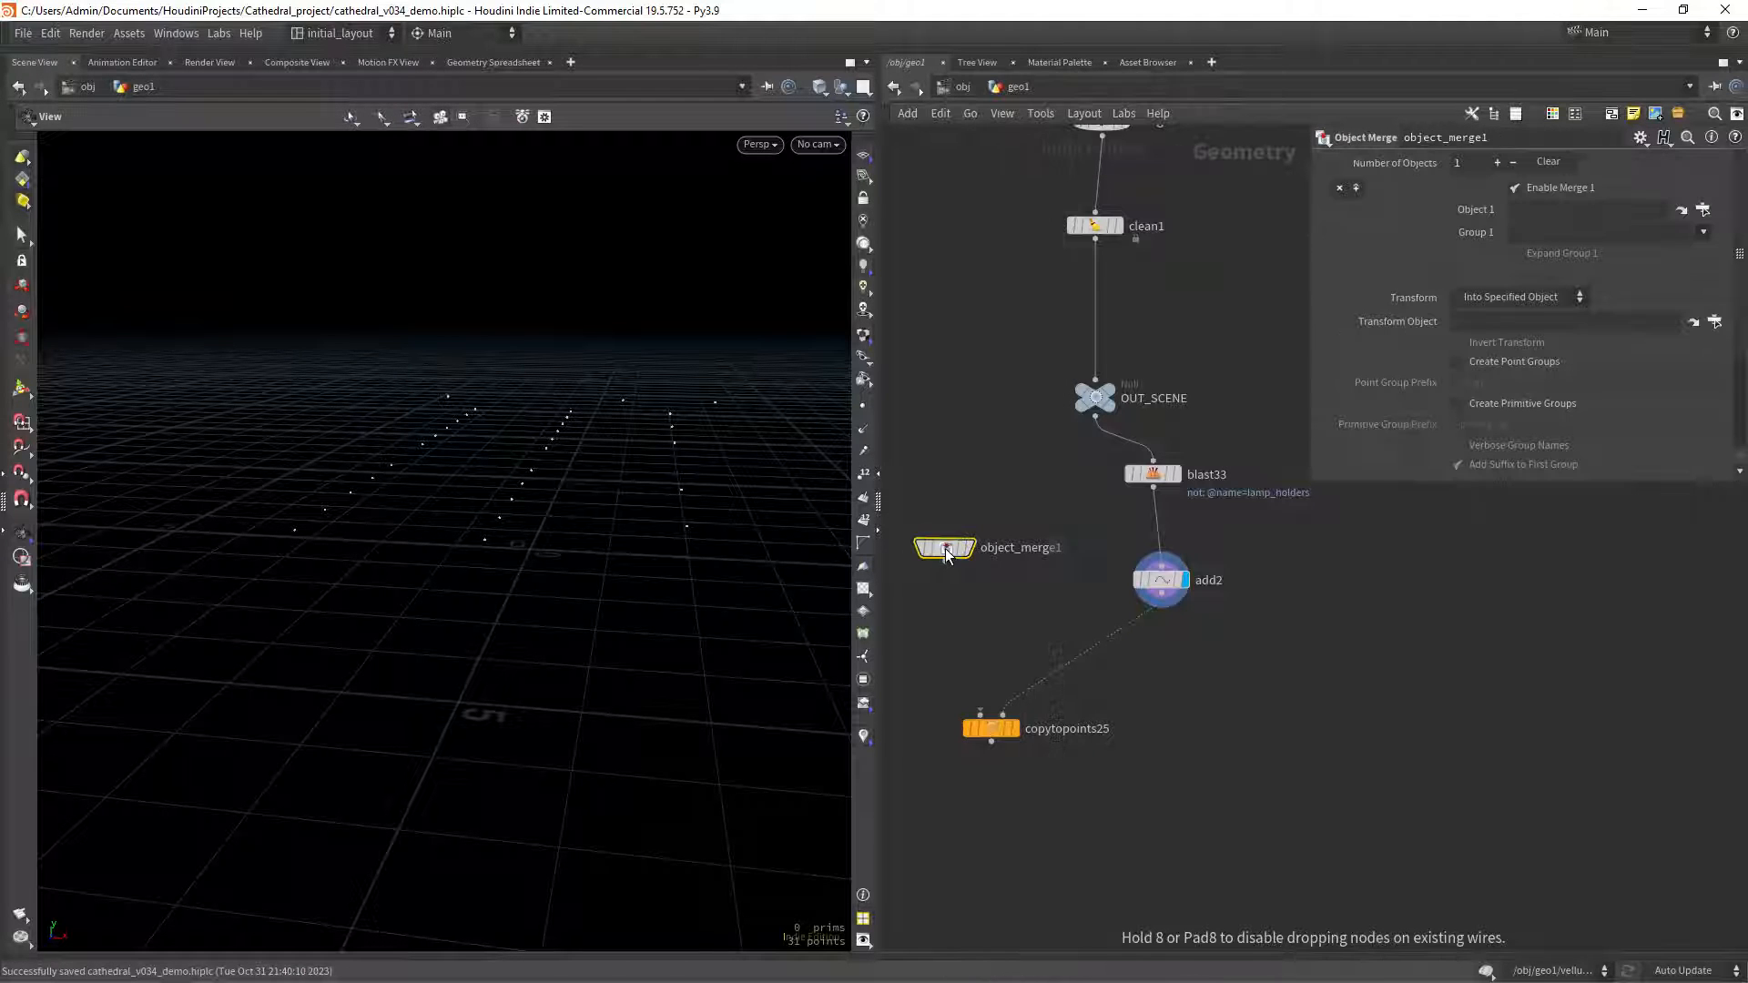
pyautogui.click(945, 550)
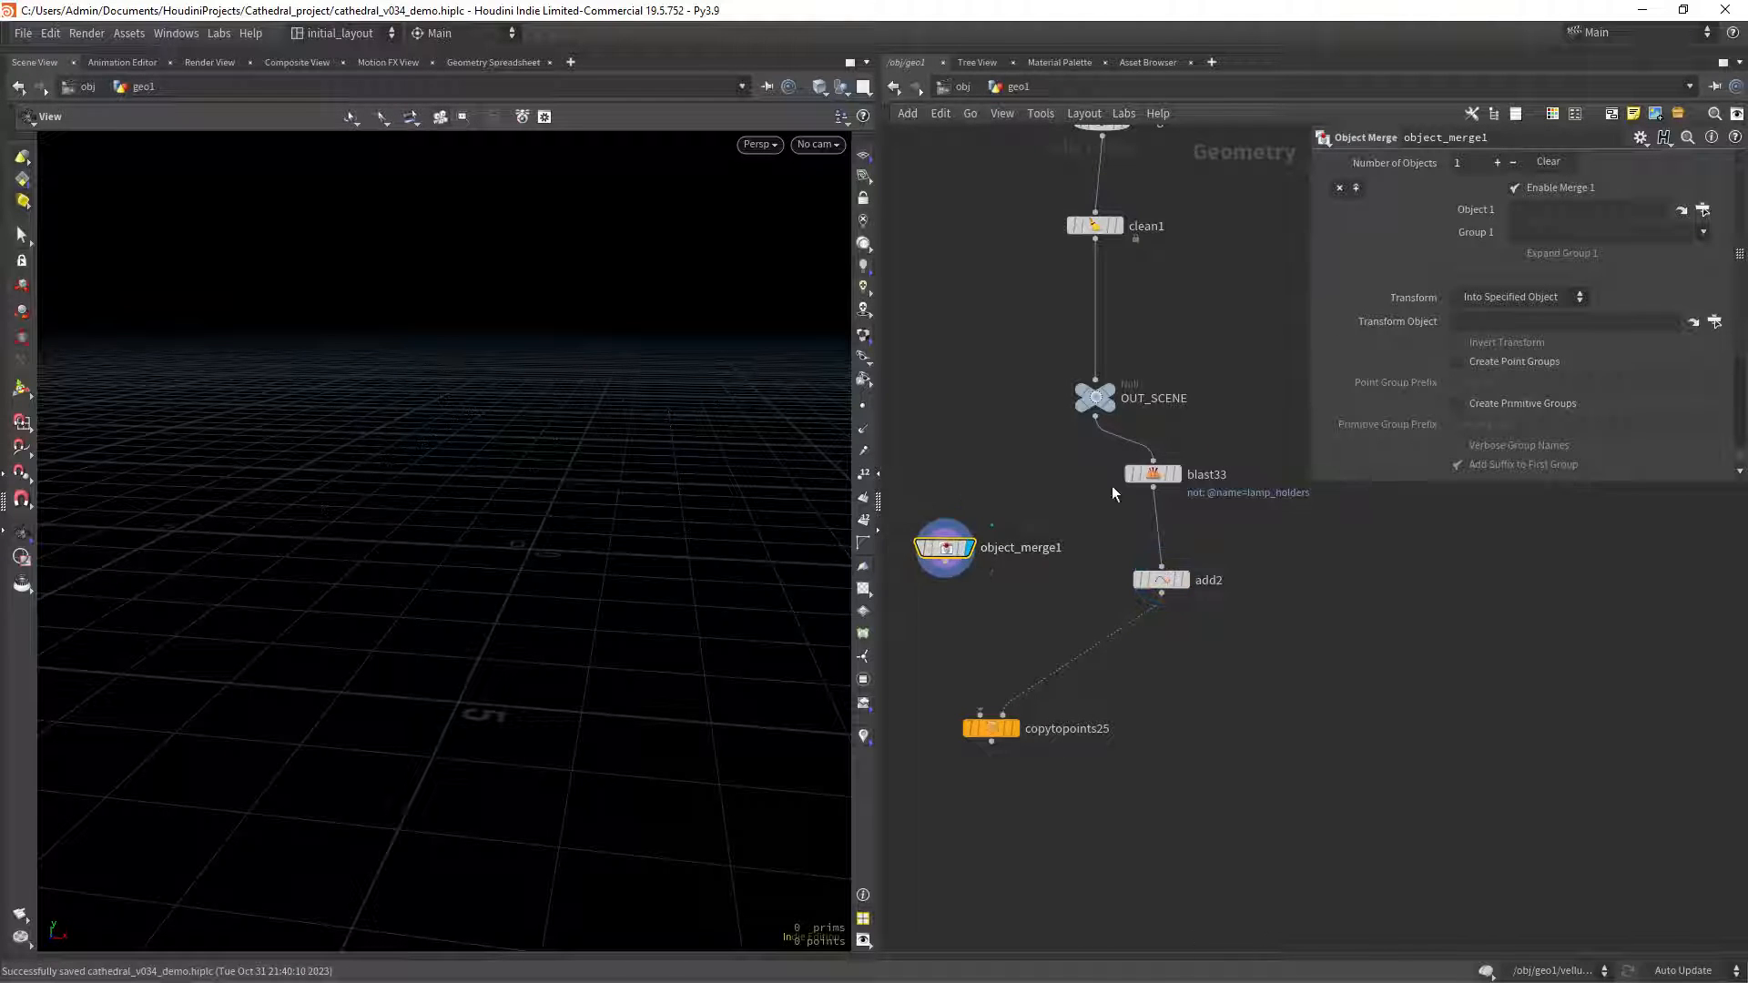
pyautogui.click(1555, 212)
pyautogui.write('../lam')
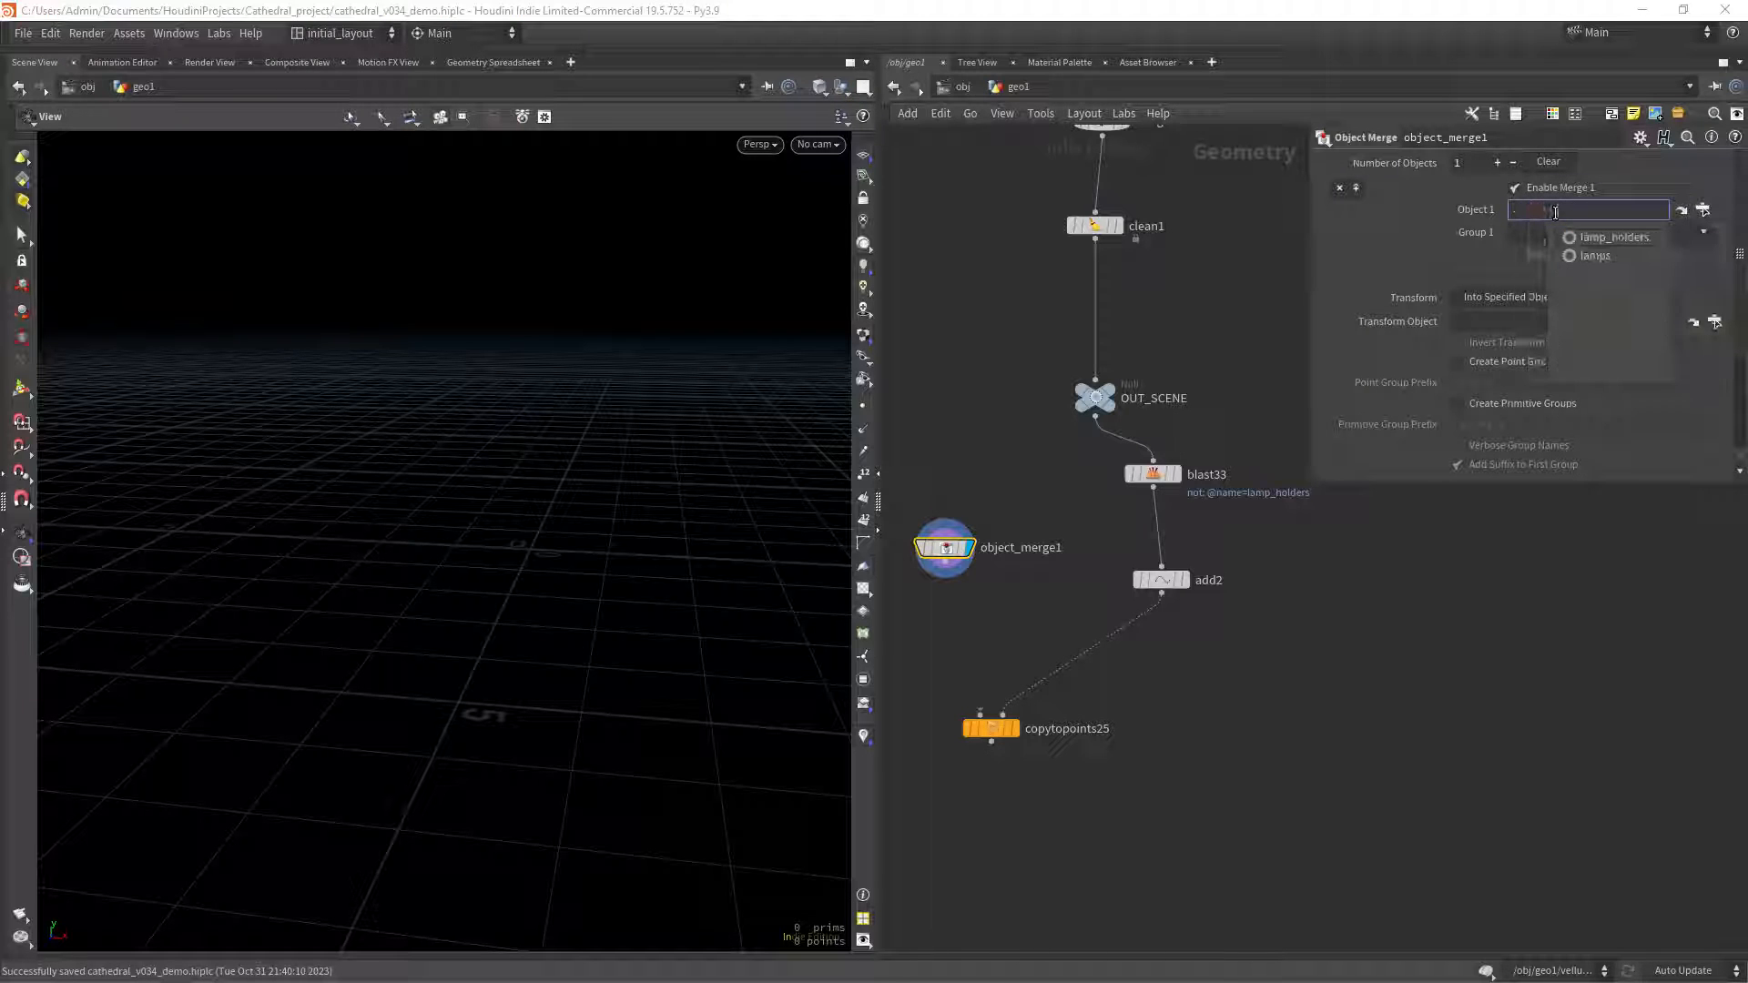
pyautogui.press('Return')
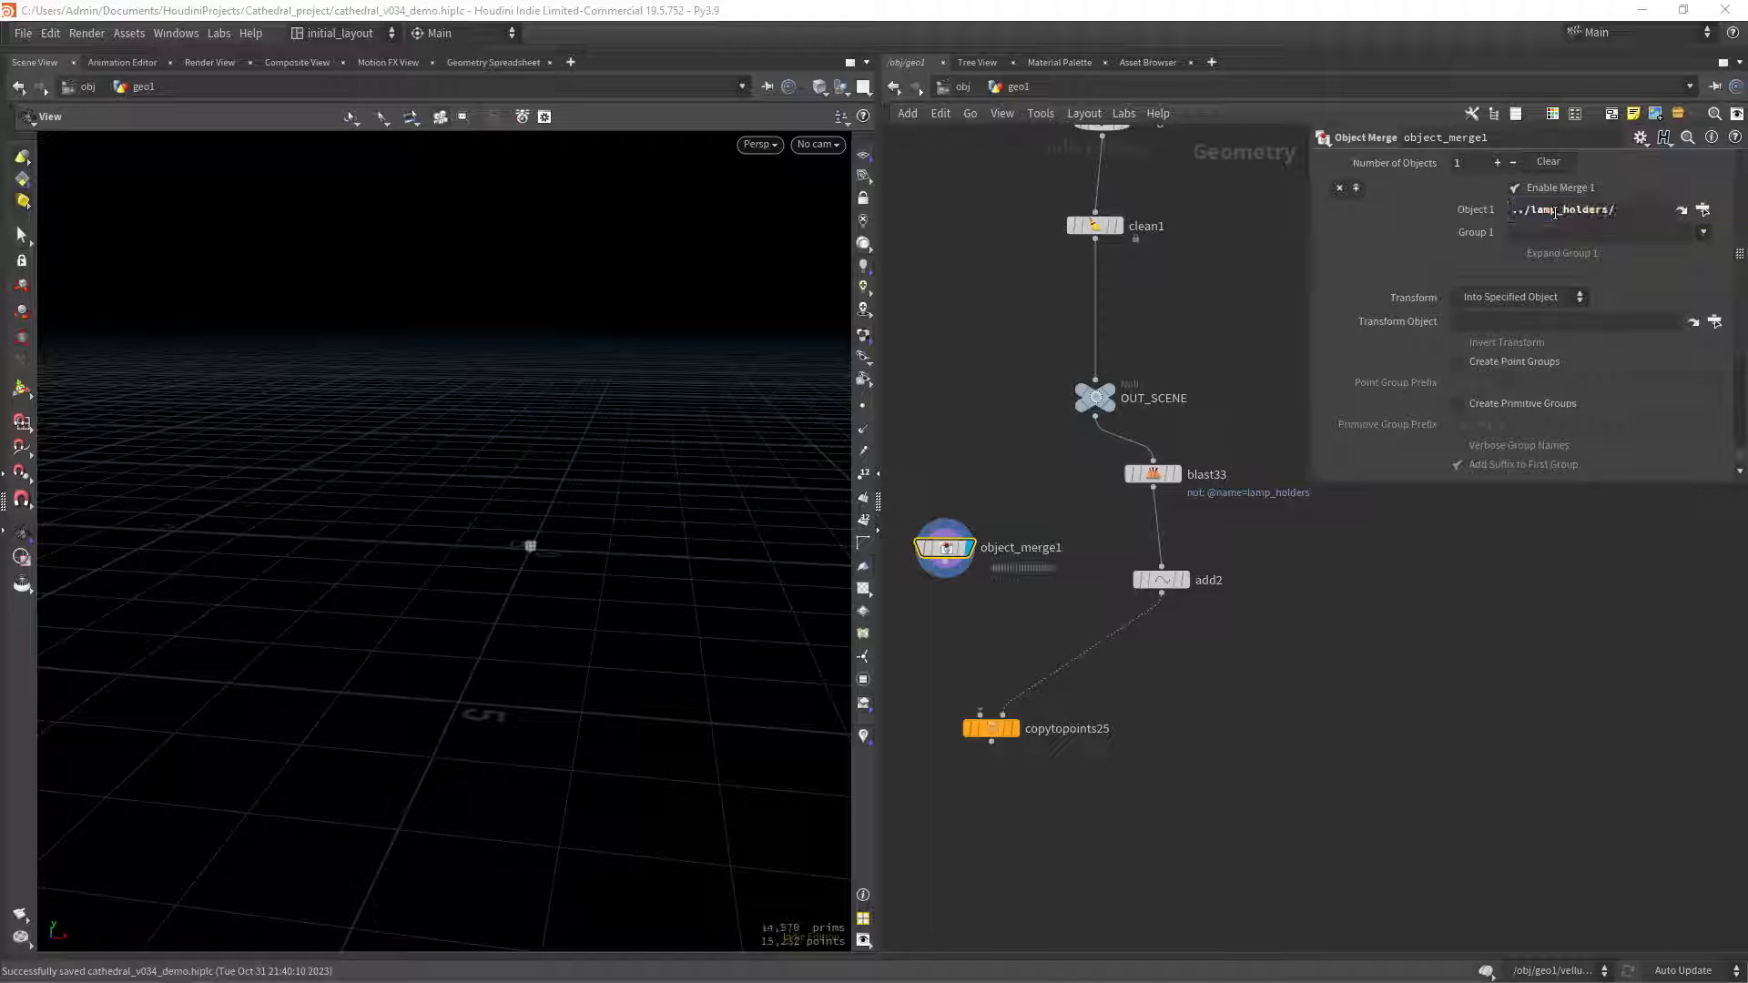
pyautogui.click(967, 513)
pyautogui.press('f')
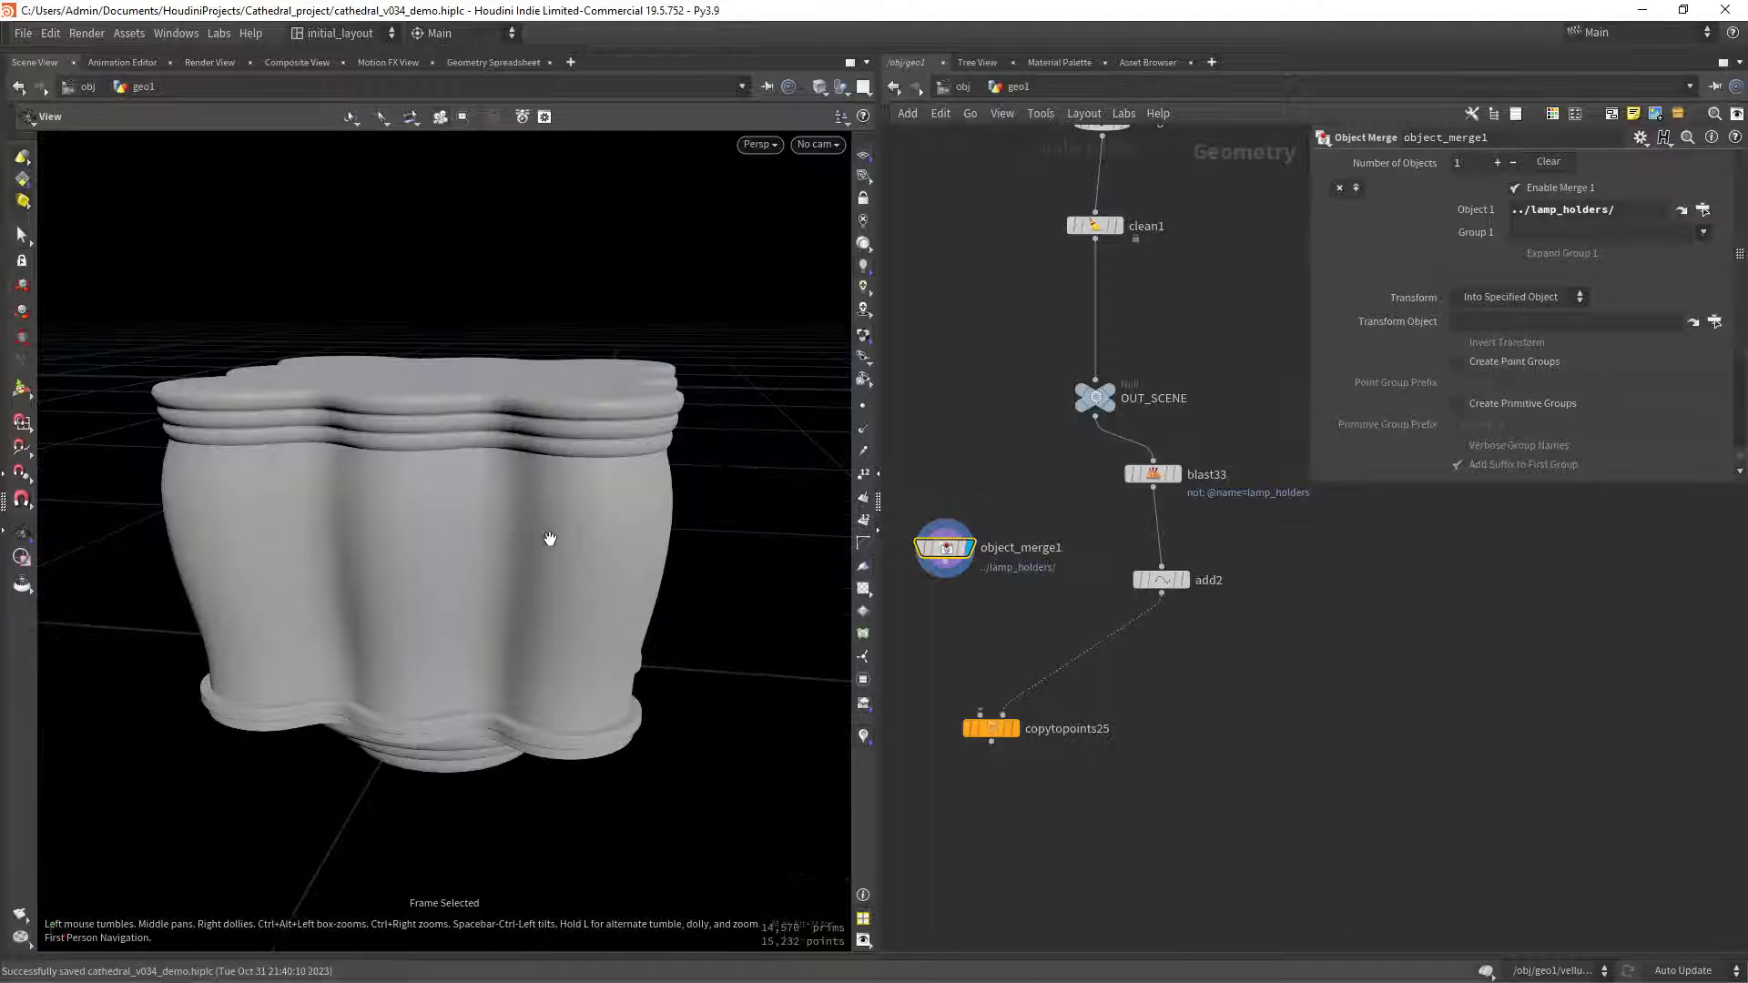
pyautogui.scroll(-3, 946, 439)
# Search the network for lamp, go to the lamp_holders null and display its geometry.
pyautogui.hotkey('ctrl', 'f')
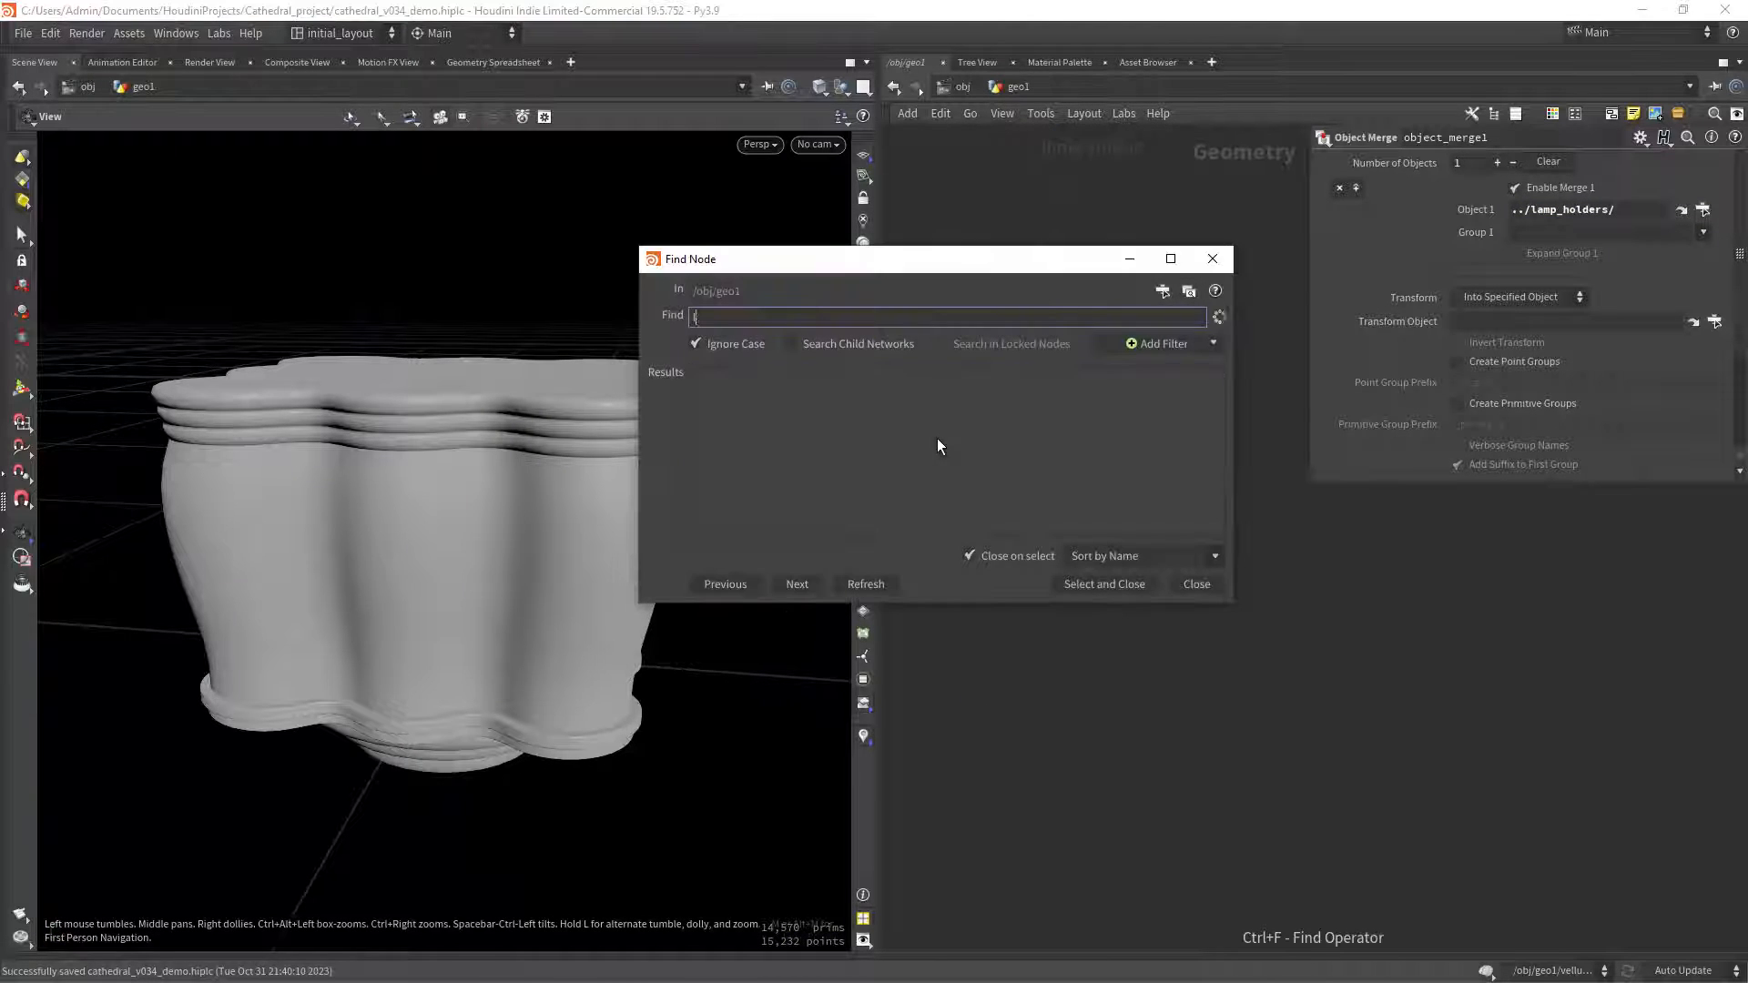
pyautogui.write('lamp')
pyautogui.click(902, 425)
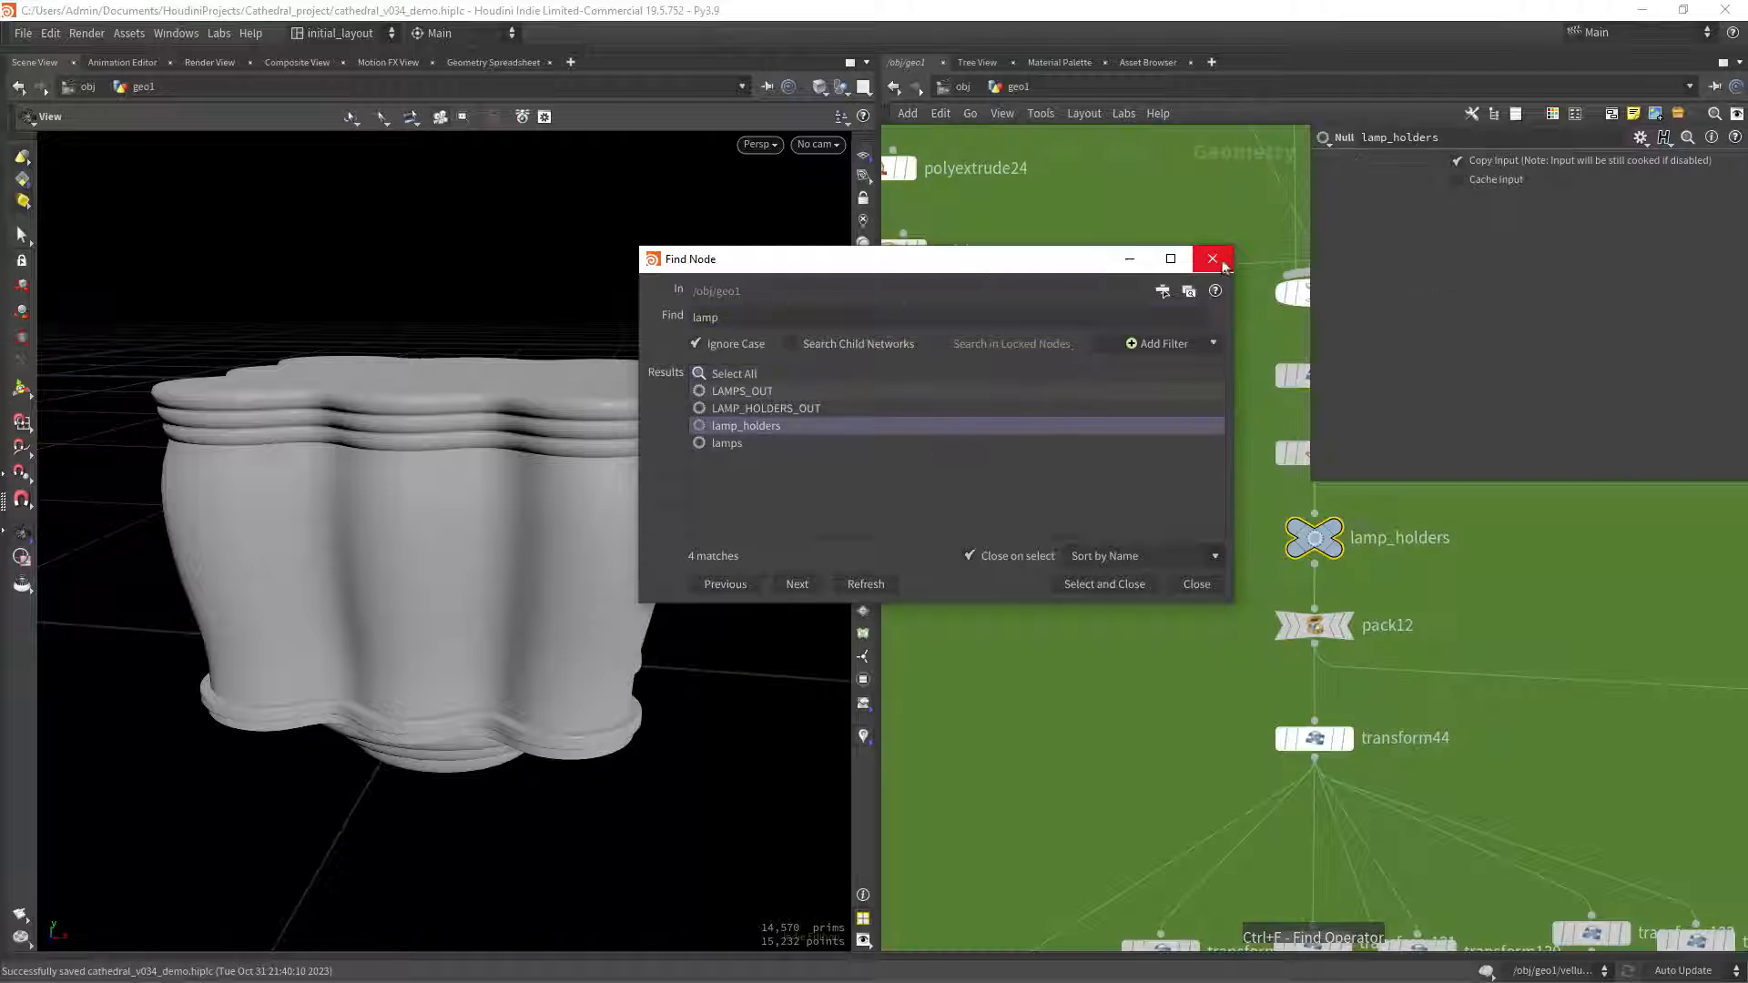
pyautogui.click(1213, 259)
pyautogui.scroll(-5, 1050, 443)
pyautogui.scroll(5, 1067, 451)
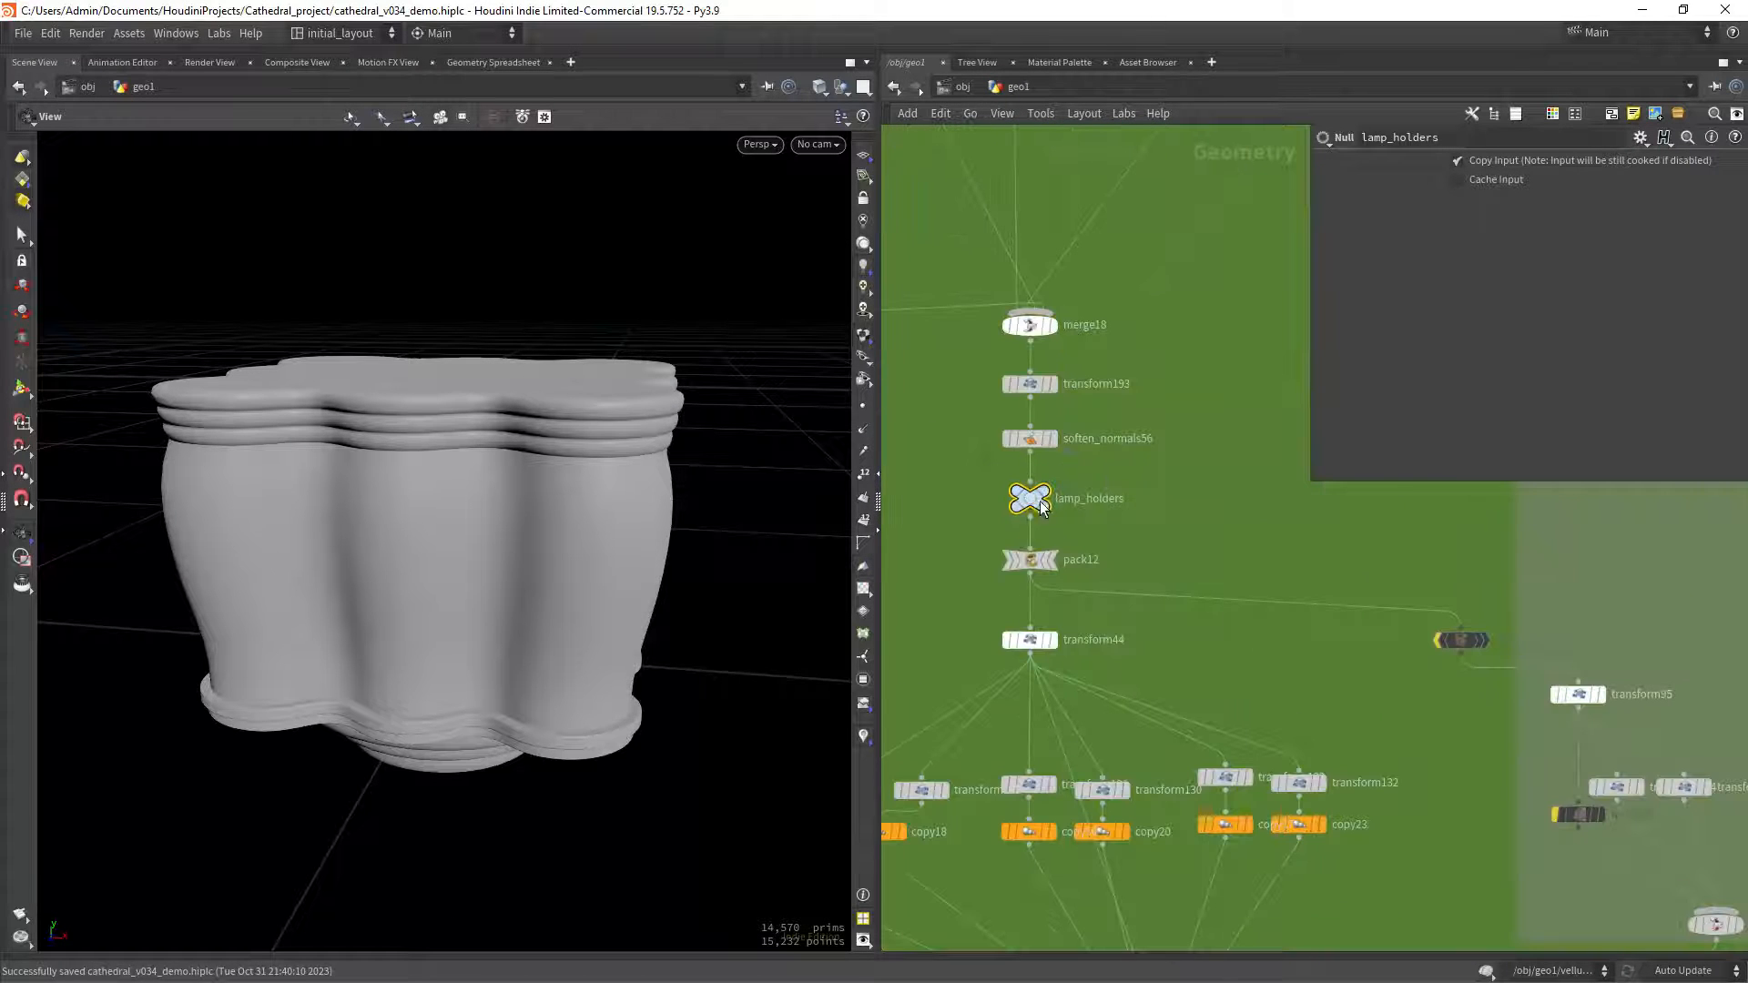
pyautogui.hotkey('space', 'f')
pyautogui.moveTo(628, 518); pyautogui.dragTo(561, 550)
pyautogui.moveTo(561, 550); pyautogui.dragTo(502, 544, button='right')
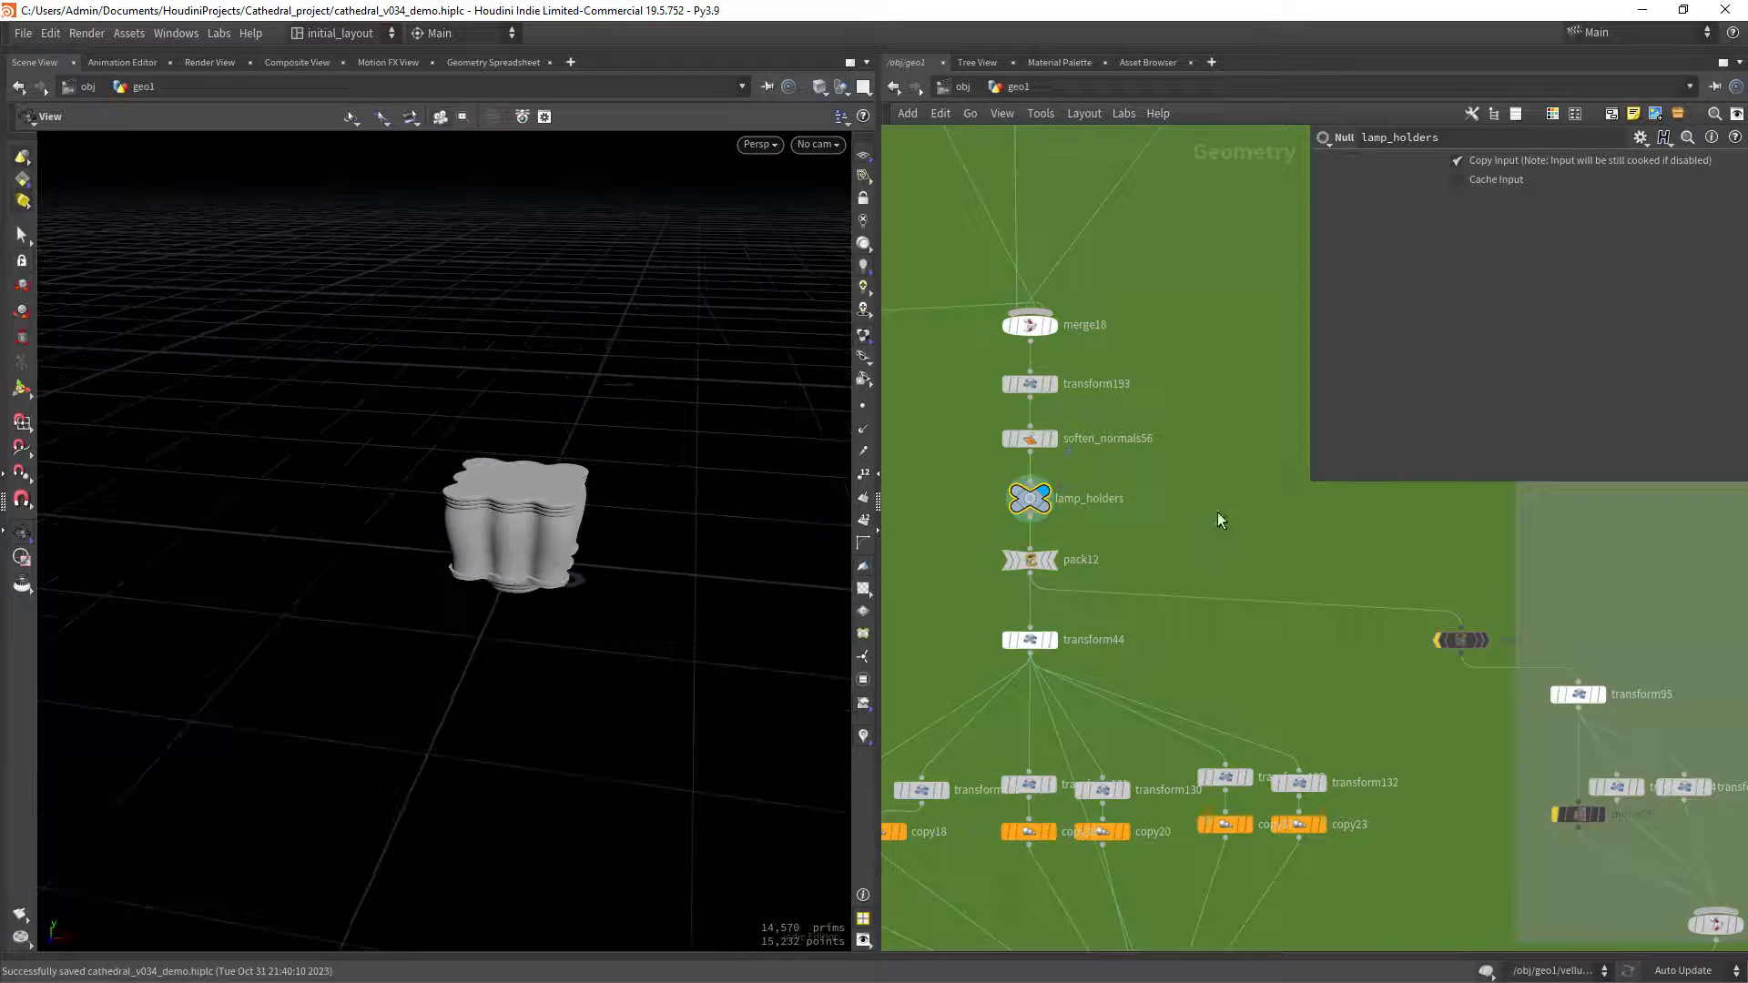
# Return to the Object Merge node and display its output to compare it with the null's geometry.
pyautogui.scroll(-10, 1216, 512)
pyautogui.scroll(8, 1080, 573)
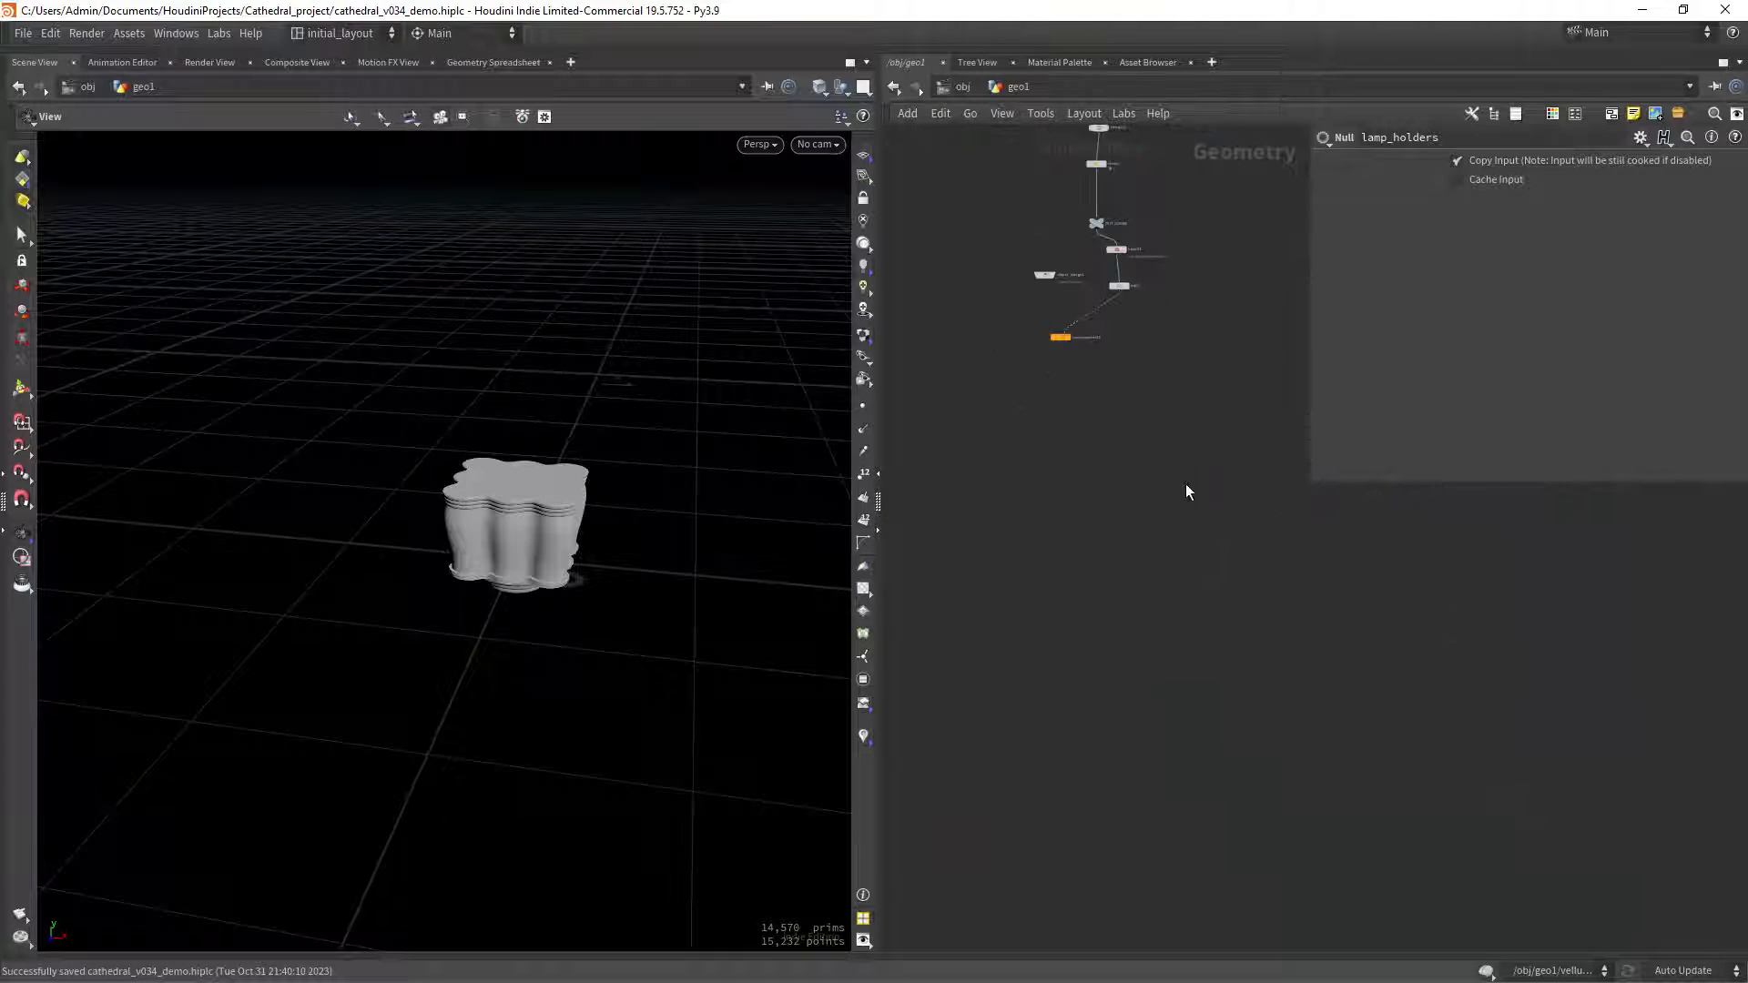
pyautogui.scroll(5, 1065, 541)
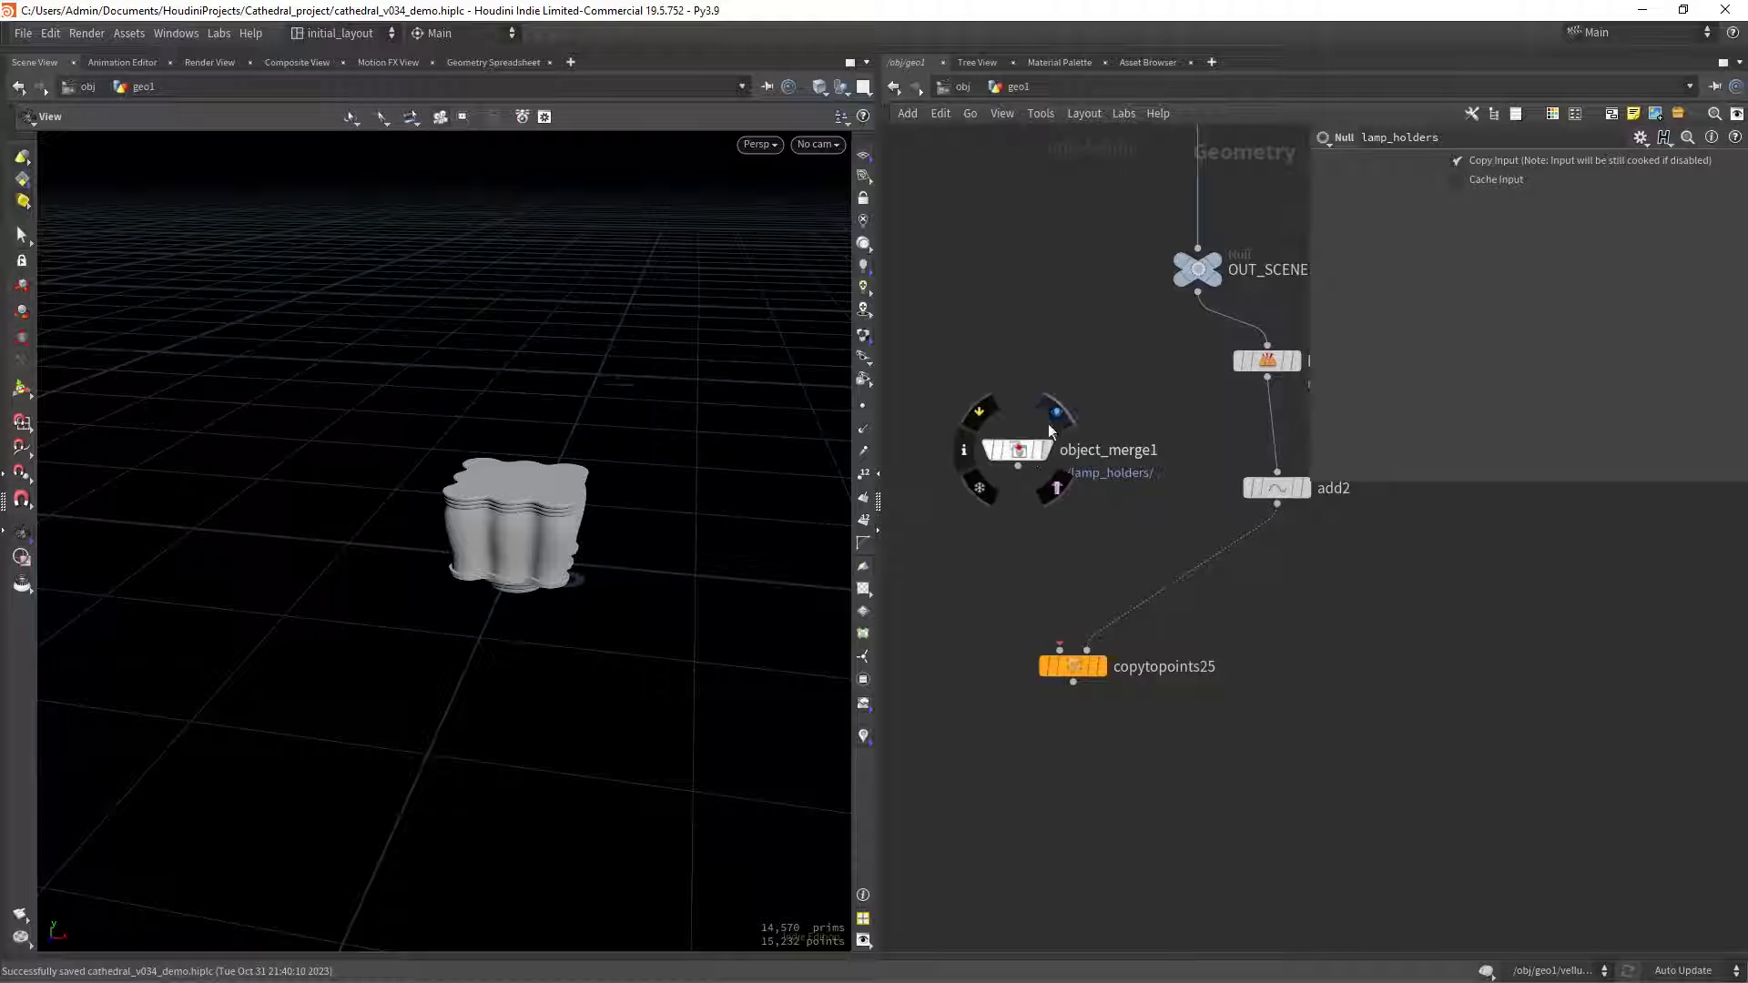
pyautogui.click(1053, 417)
pyautogui.moveTo(604, 584); pyautogui.dragTo(628, 541)
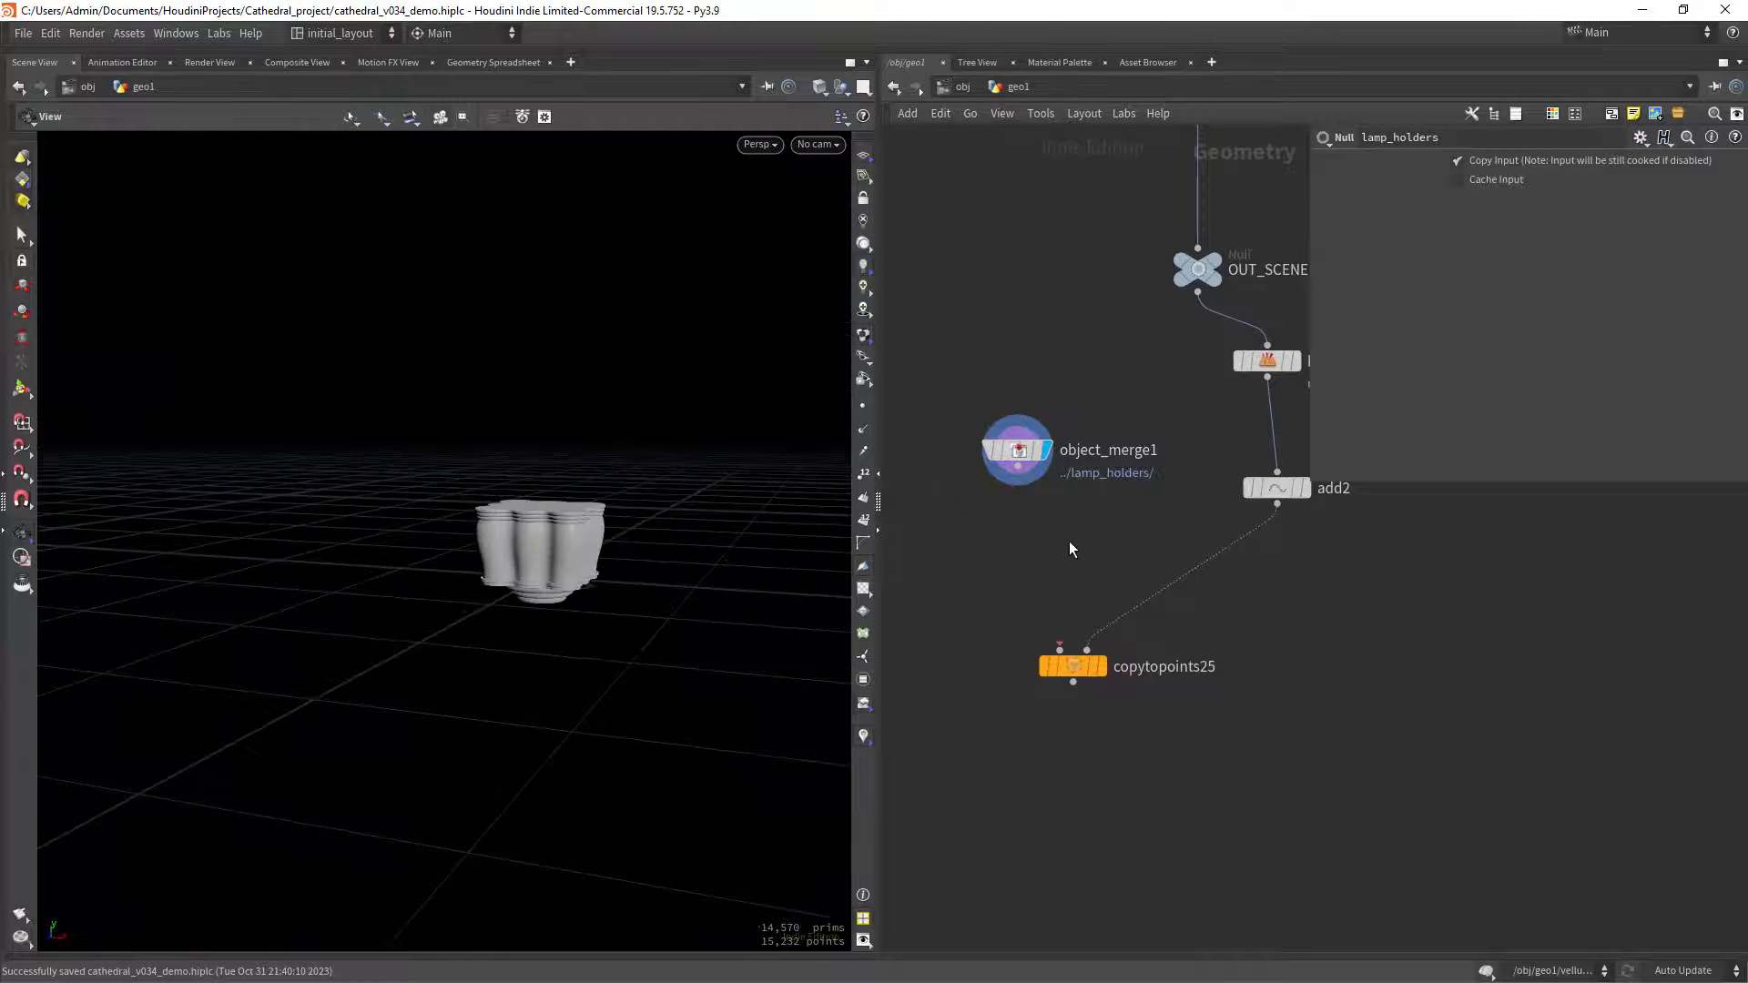
# Add a displayed Match Size node after the Object Merge and connect it to the Copy to Points node's source input.
pyautogui.press('Tab')
pyautogui.write('matchs')
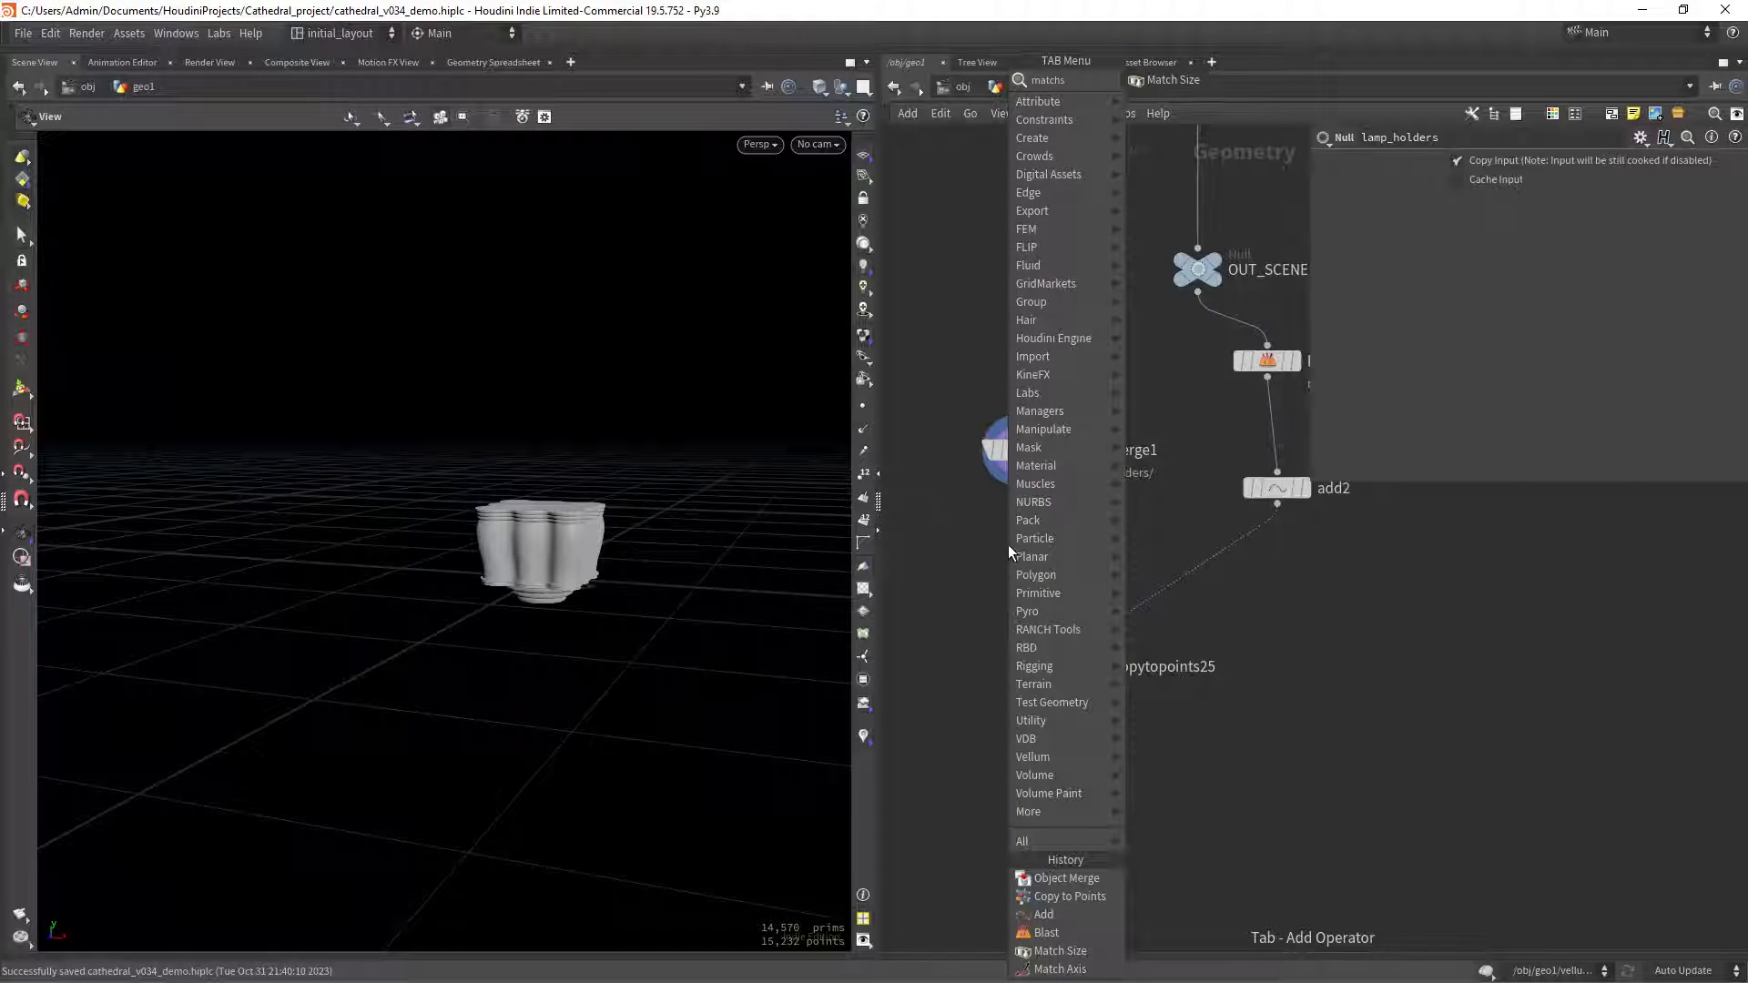
pyautogui.press('Return')
pyautogui.click(1008, 544)
pyautogui.moveTo(1019, 473); pyautogui.dragTo(1038, 560)
pyautogui.click(1043, 517)
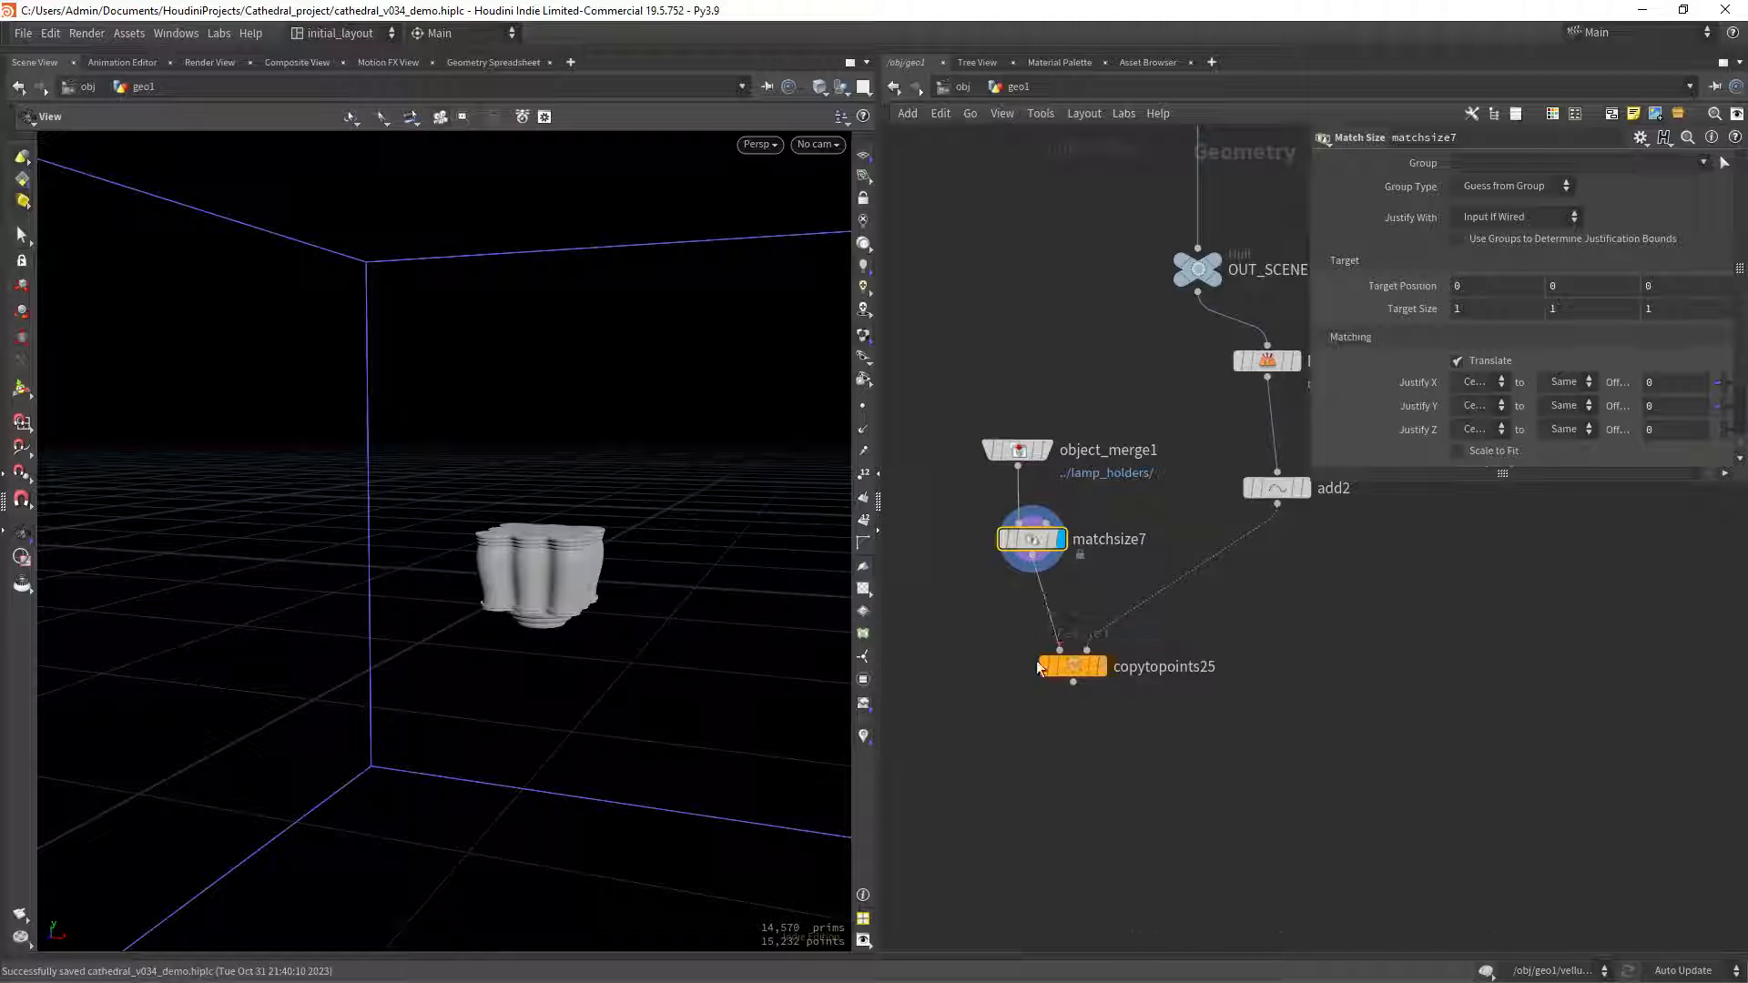
# Display the Copy to Points output and view the copied lamp holders in the scene.
pyautogui.moveTo(1117, 643)
pyautogui.hotkey('space', 'f')
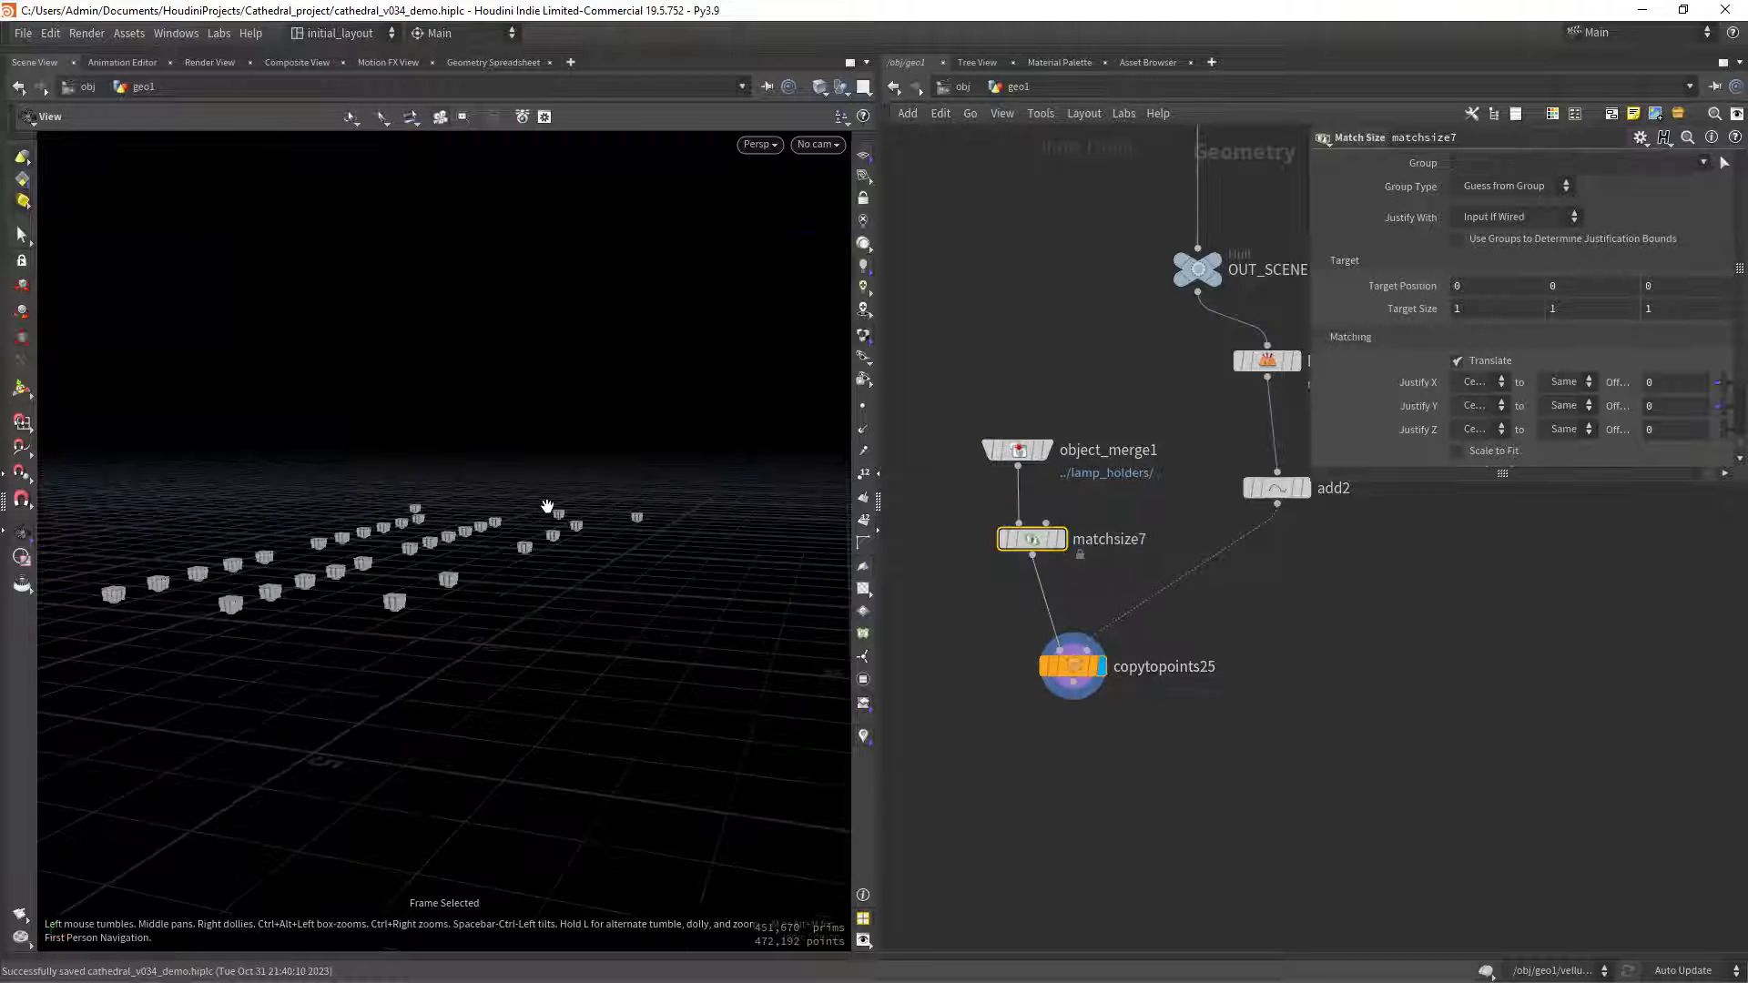
pyautogui.scroll(5, 484, 556)
pyautogui.moveTo(378, 550); pyautogui.dragTo(499, 537)
# Compare the original lamp holders from the Blast node with the Copy to Points result.
pyautogui.moveTo(1180, 370); pyautogui.dragTo(1080, 433, button='middle')
pyautogui.moveTo(1173, 426)
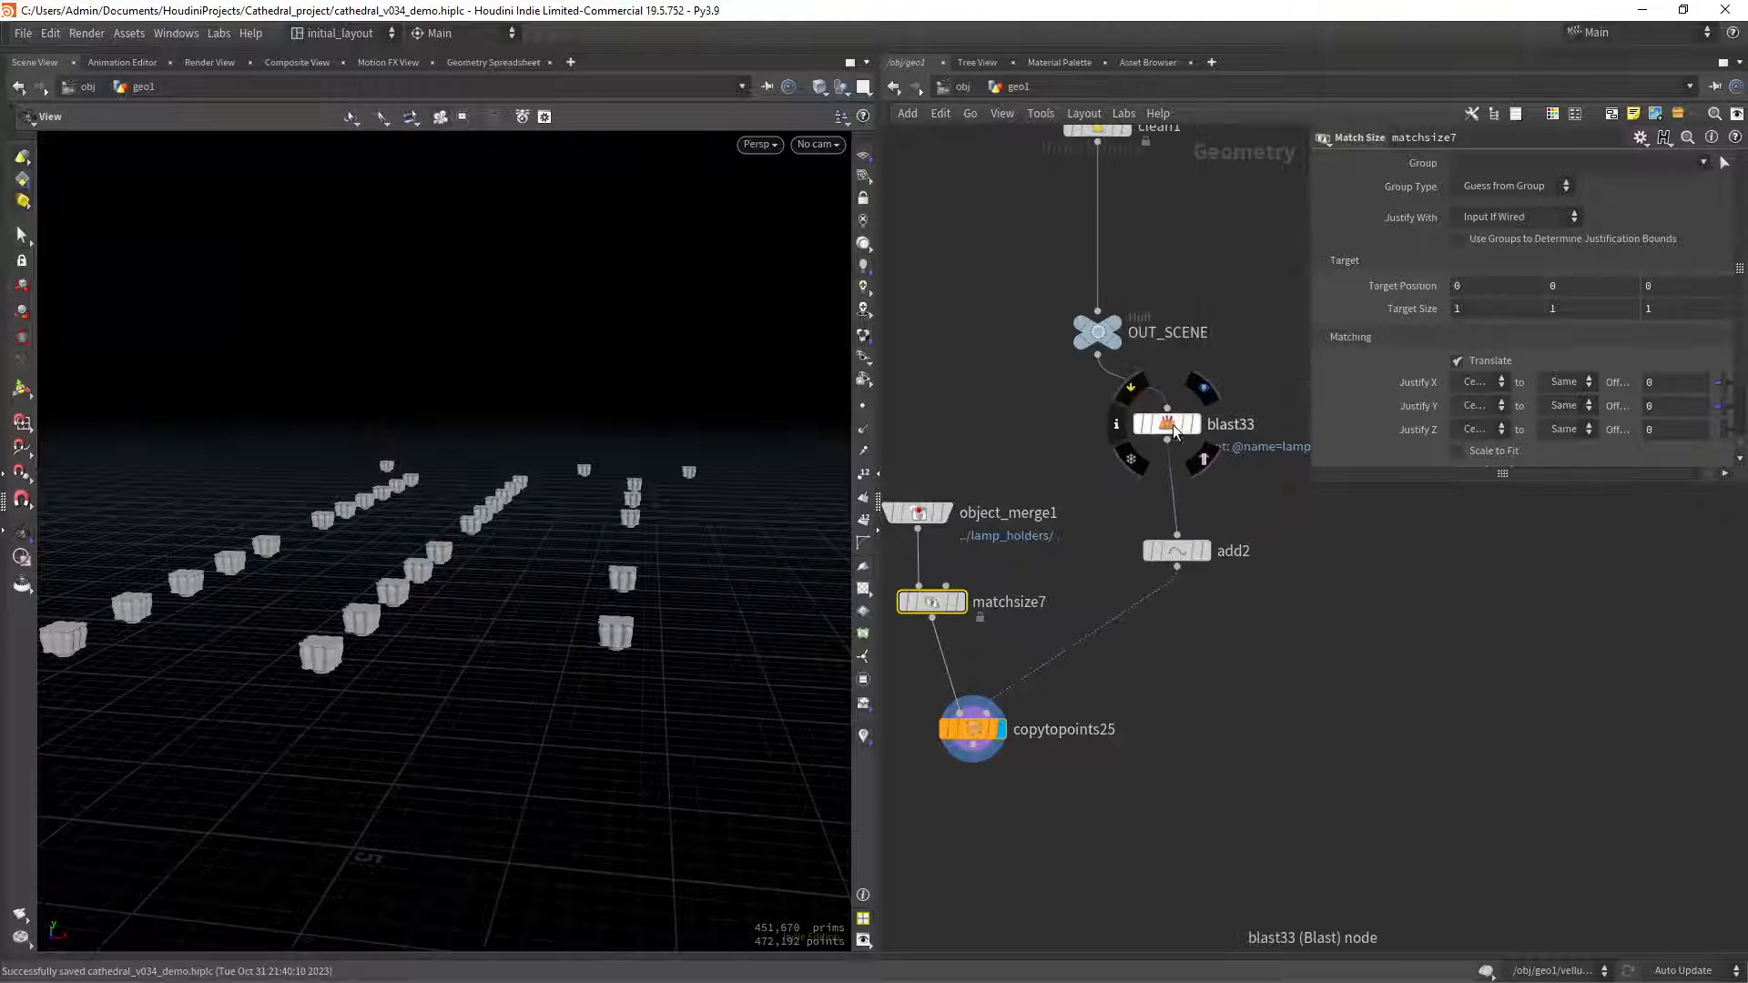
pyautogui.click(1204, 389)
pyautogui.click(1014, 695)
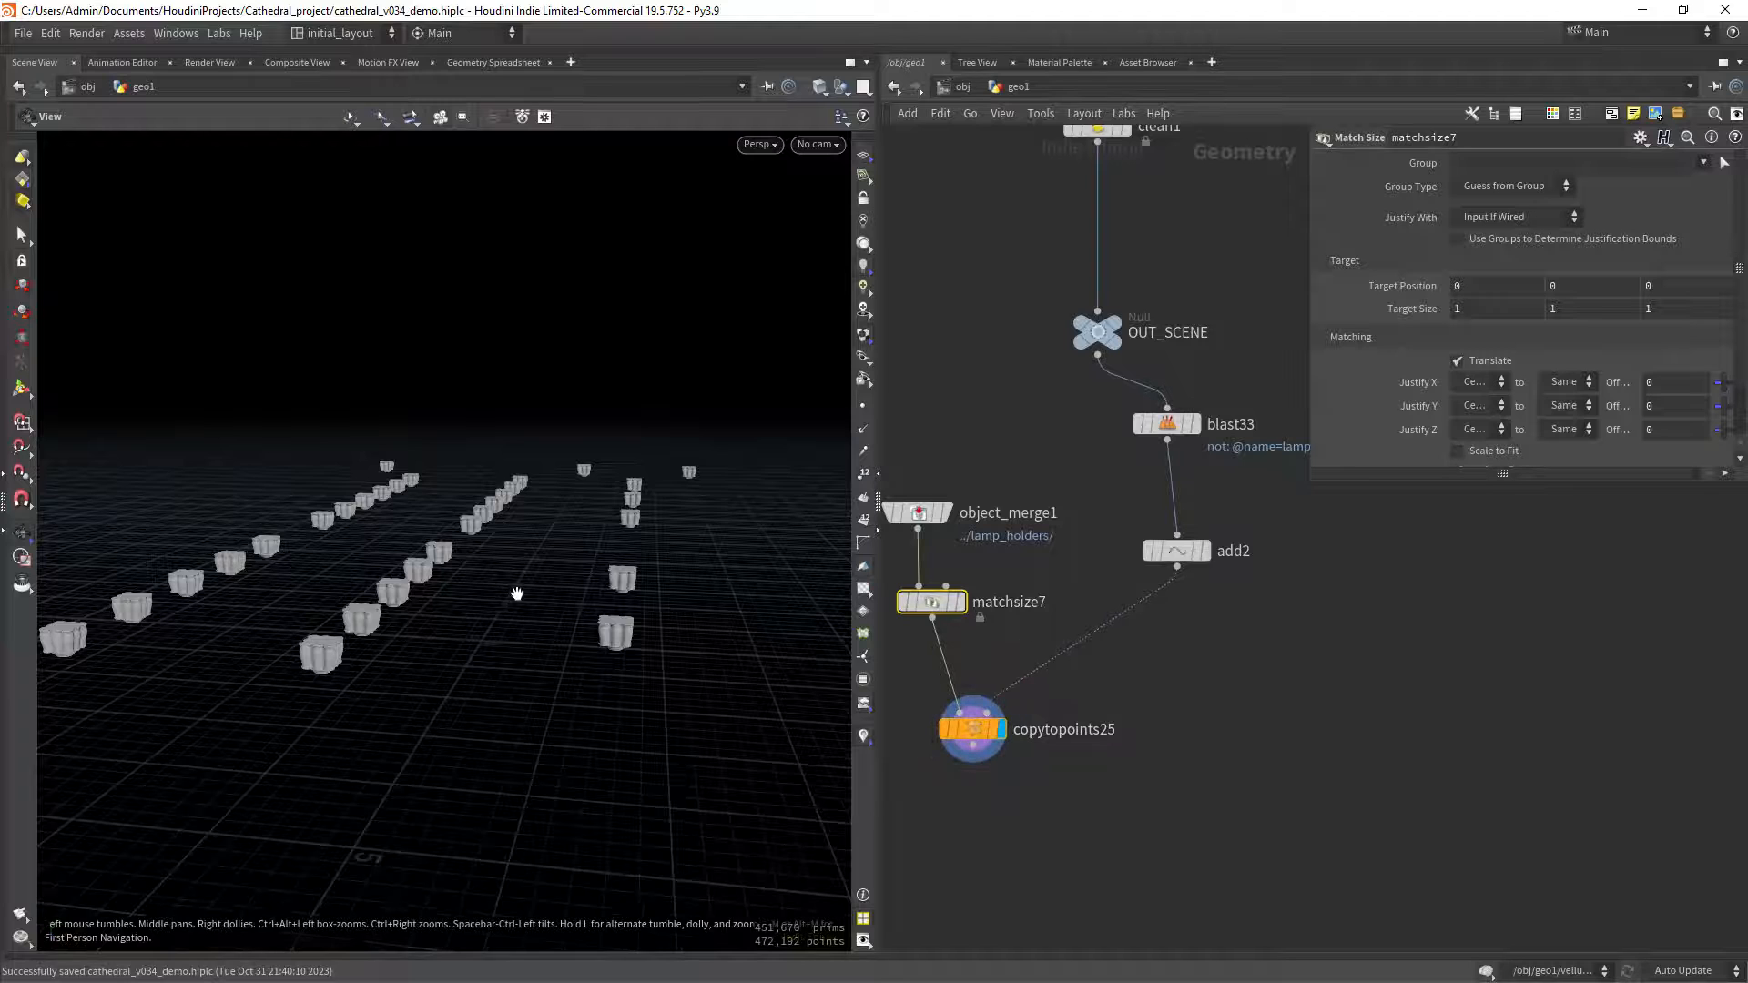
pyautogui.moveTo(495, 585); pyautogui.dragTo(515, 550)
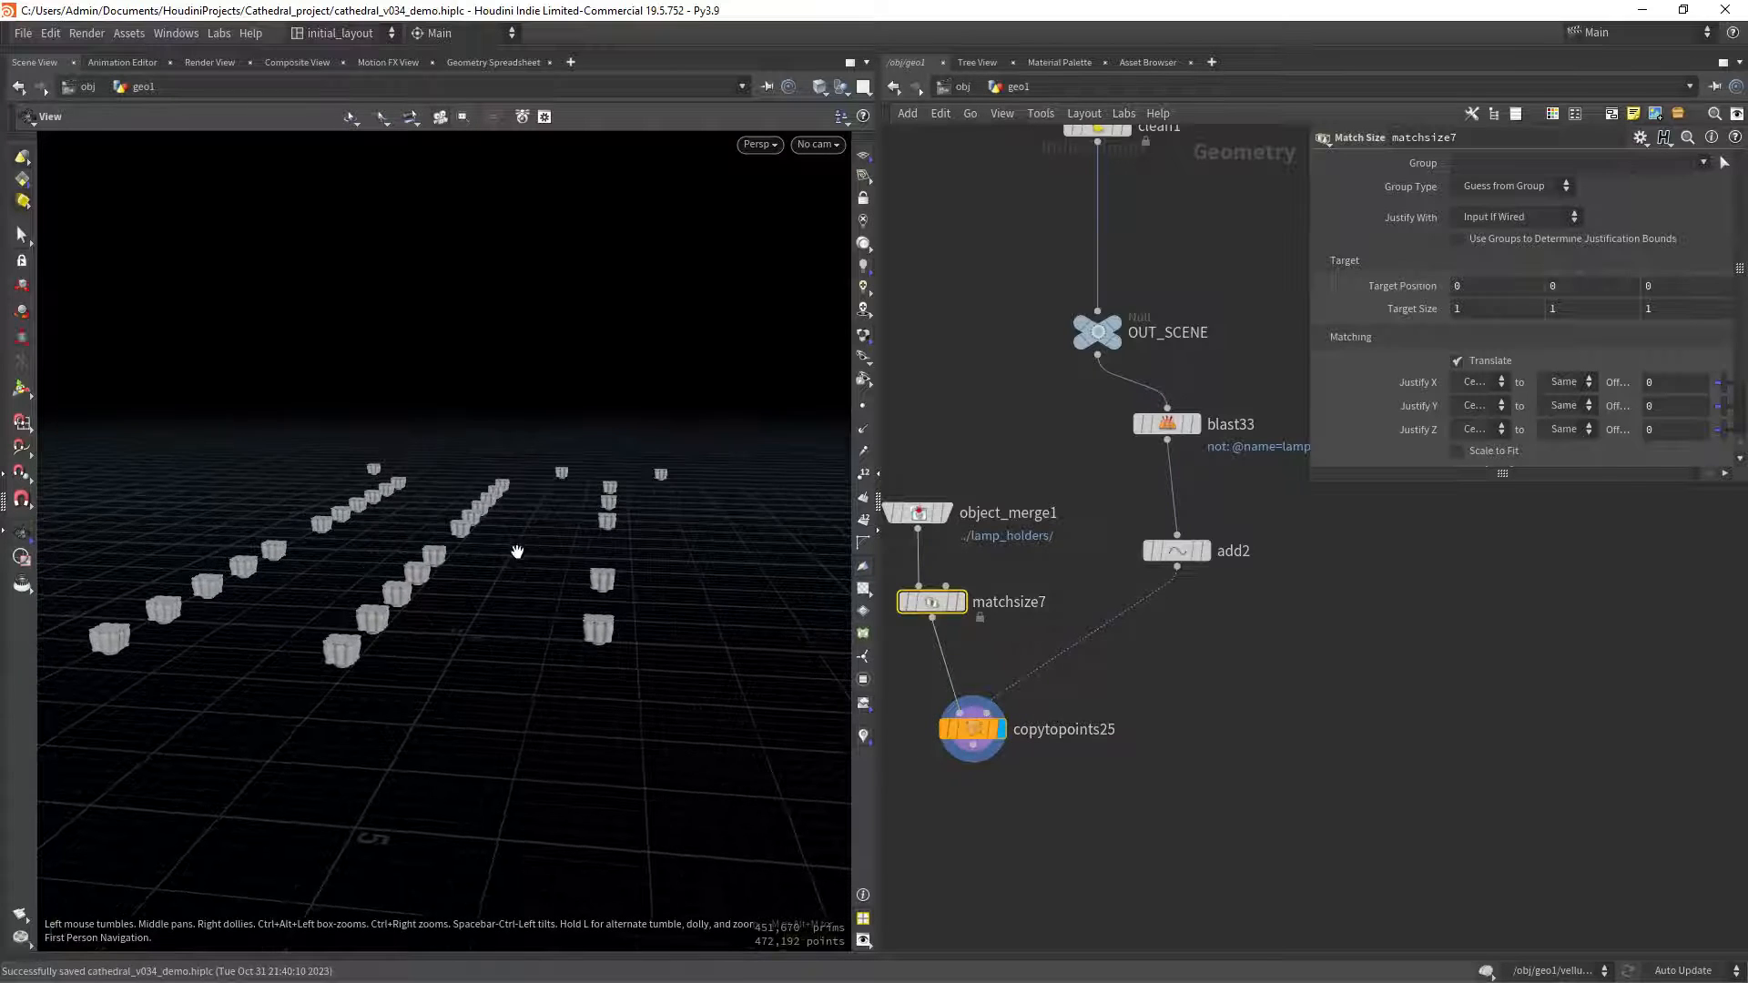
pyautogui.scroll(4, 515, 555)
pyautogui.moveTo(1064, 451); pyautogui.dragTo(1040, 479, button='middle')
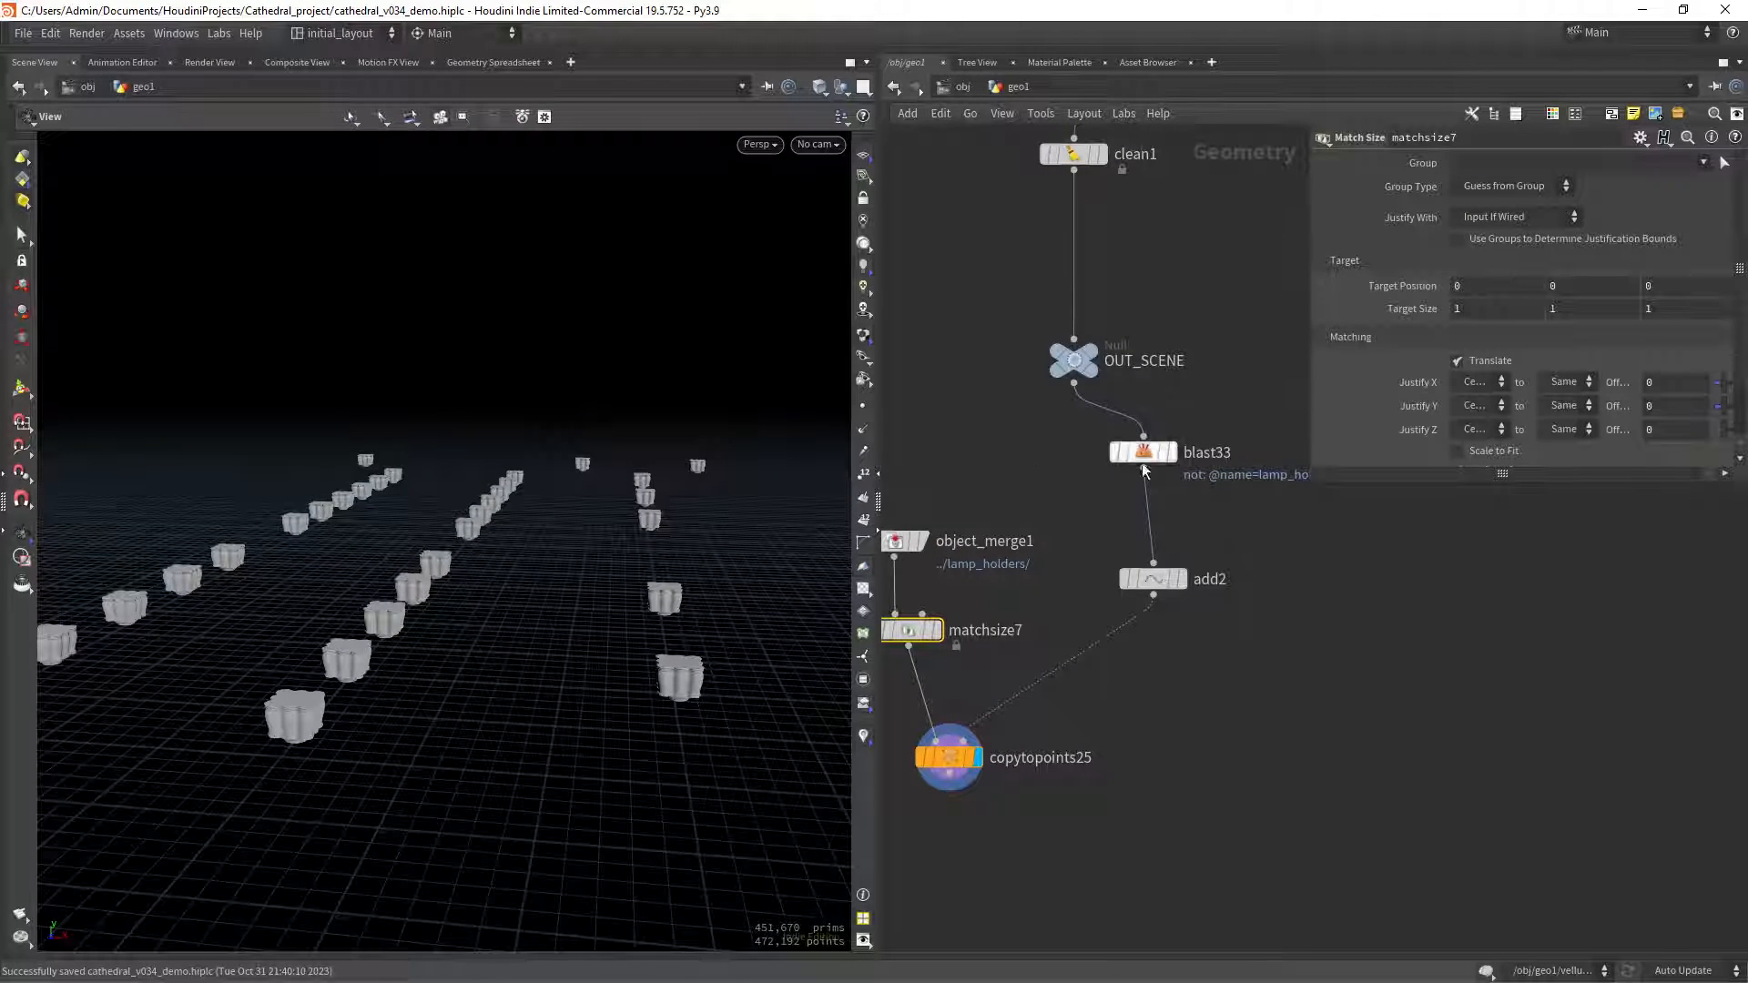
pyautogui.click(1168, 454)
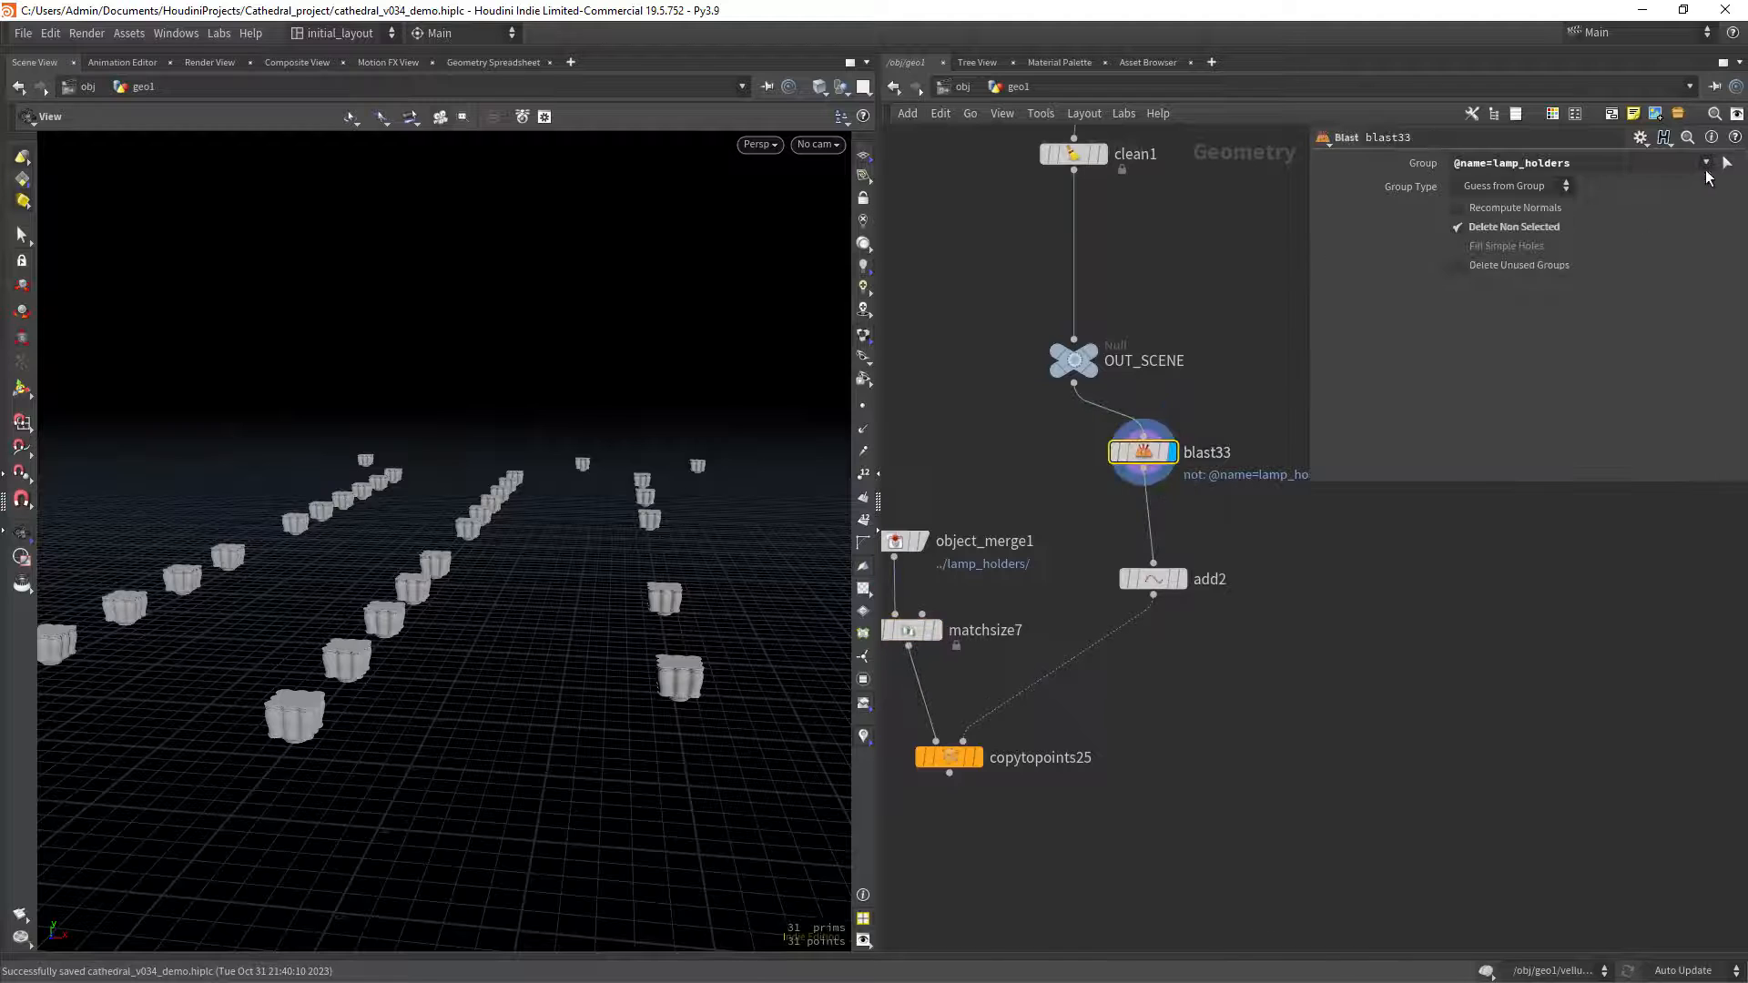
pyautogui.click(1705, 164)
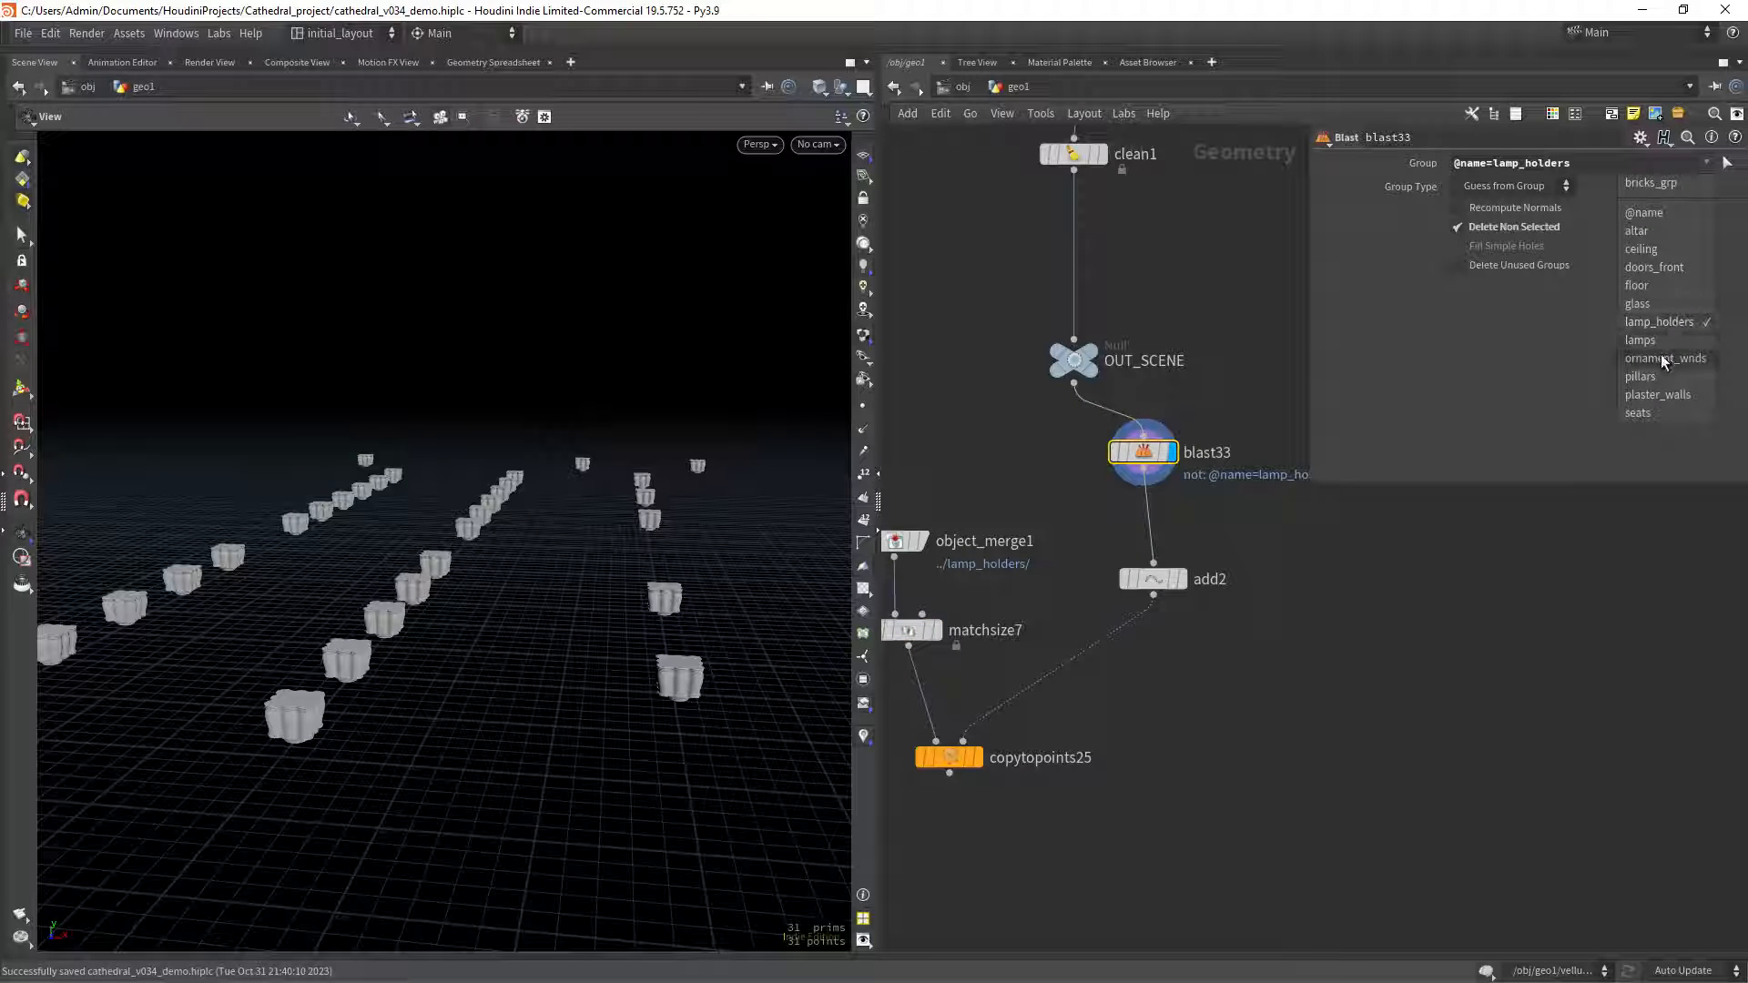
pyautogui.click(1664, 394)
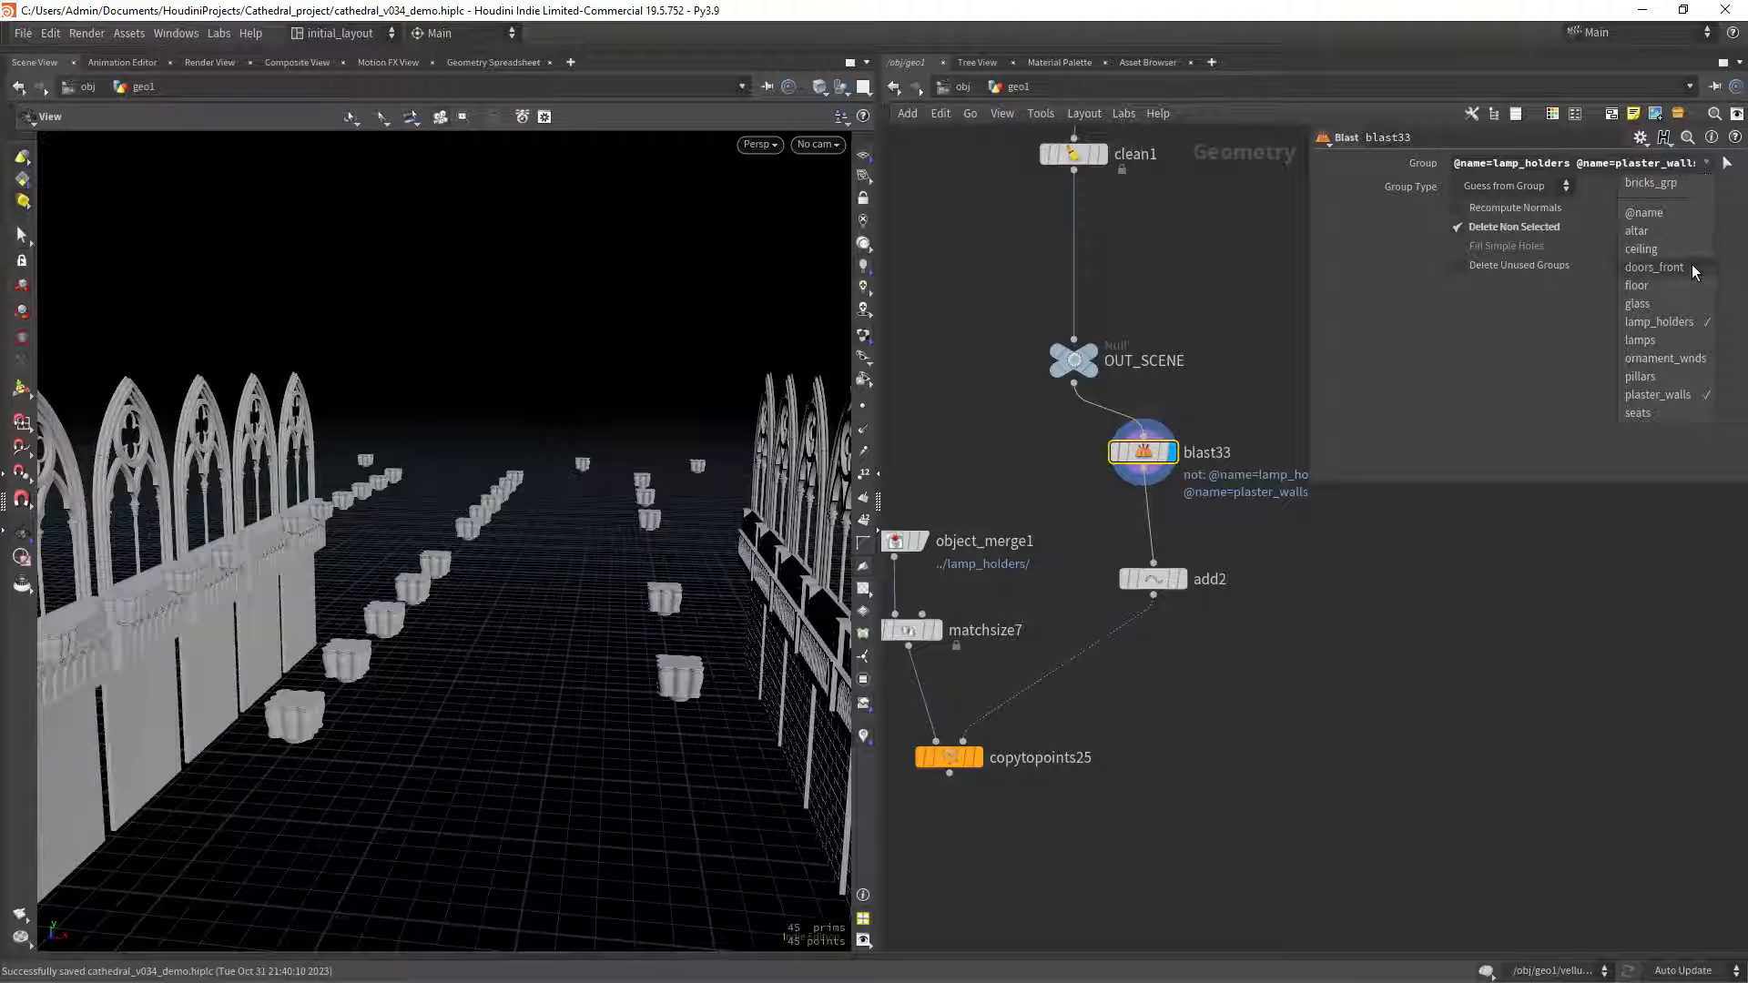
pyautogui.click(1680, 325)
# Display the Object Merge node and set its Object 1 path to ../plaster_walls/.
pyautogui.moveTo(988, 497); pyautogui.dragTo(1100, 459, button='middle')
pyautogui.click(1039, 474)
pyautogui.click(1010, 503)
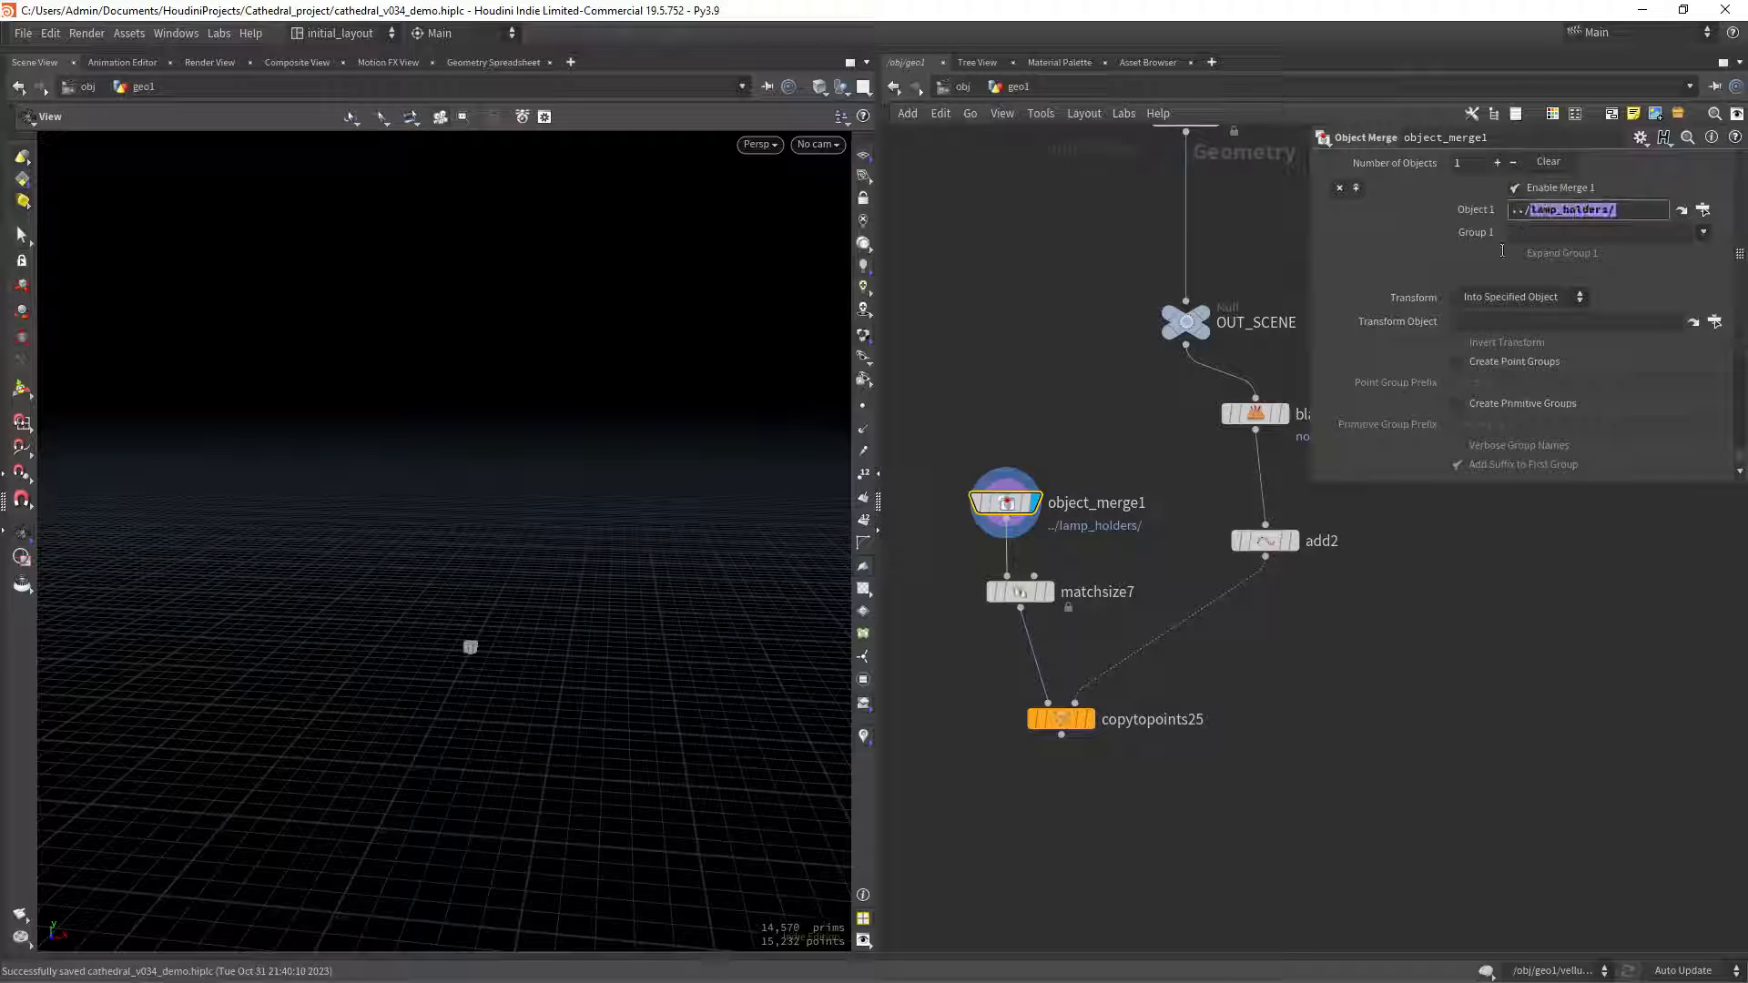
pyautogui.write('aster')
pyautogui.press('Return')
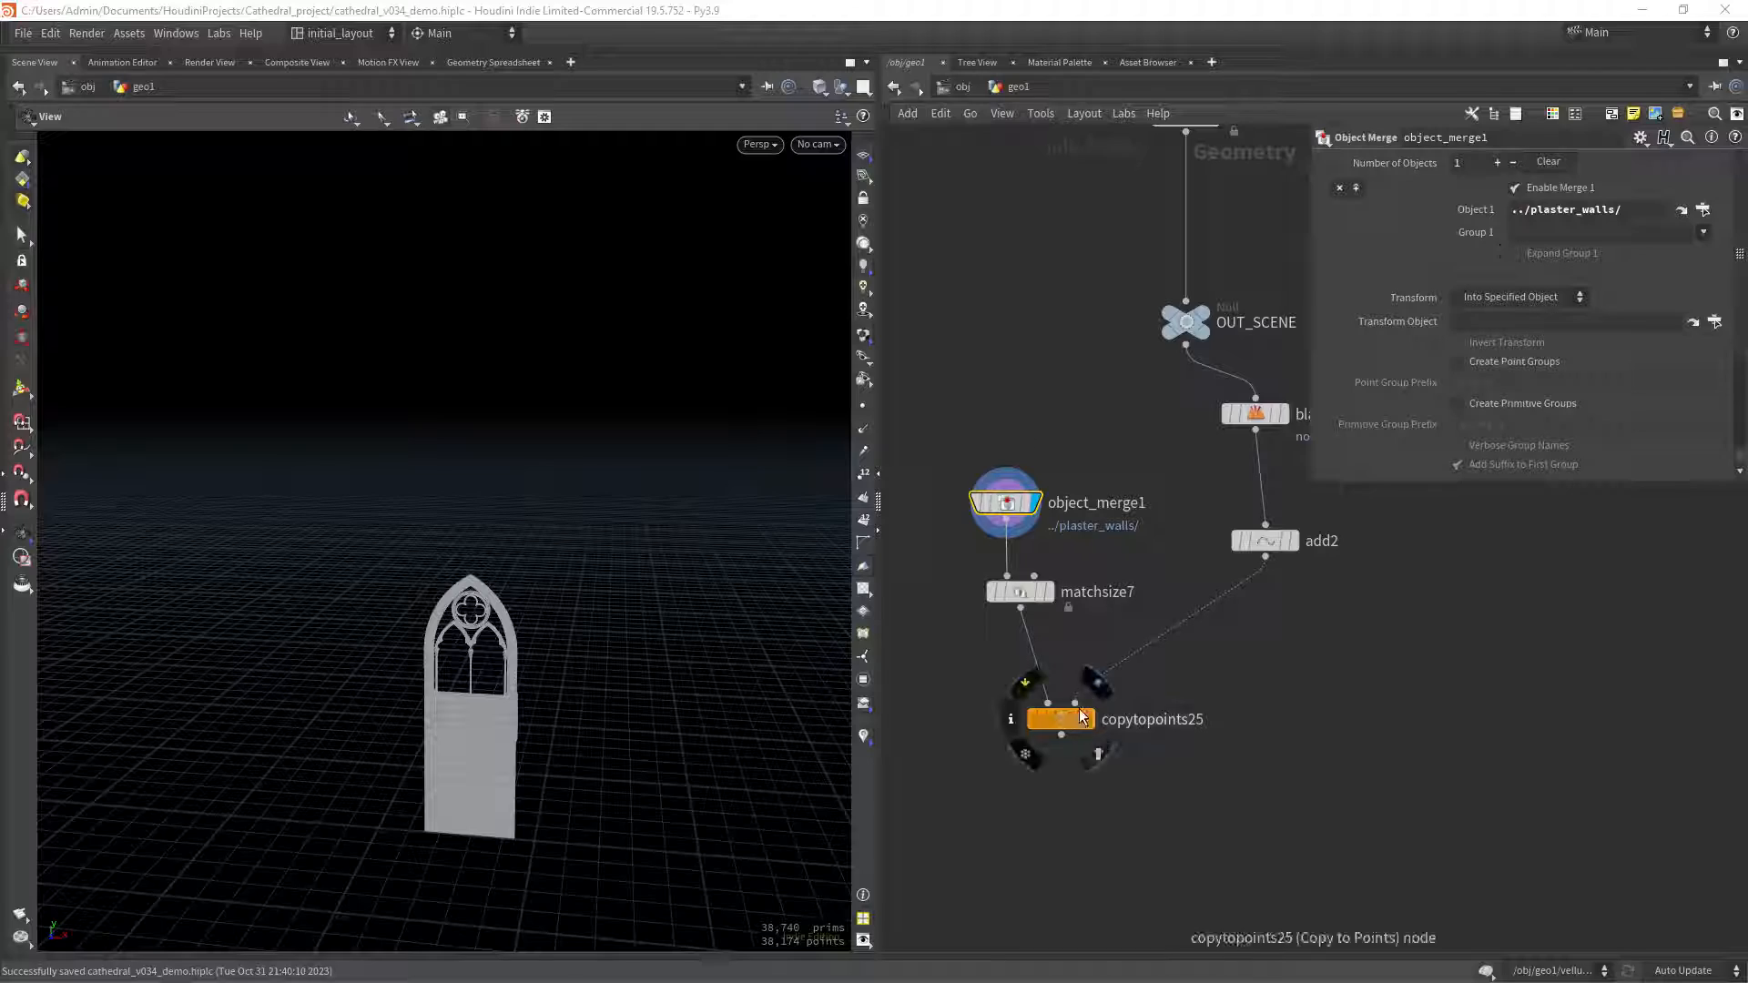
# Compare the orientation of the Copy to Points walls with the original plaster walls from the Blast node.
pyautogui.click(1085, 718)
pyautogui.moveTo(456, 630); pyautogui.dragTo(704, 485)
pyautogui.click(1283, 414)
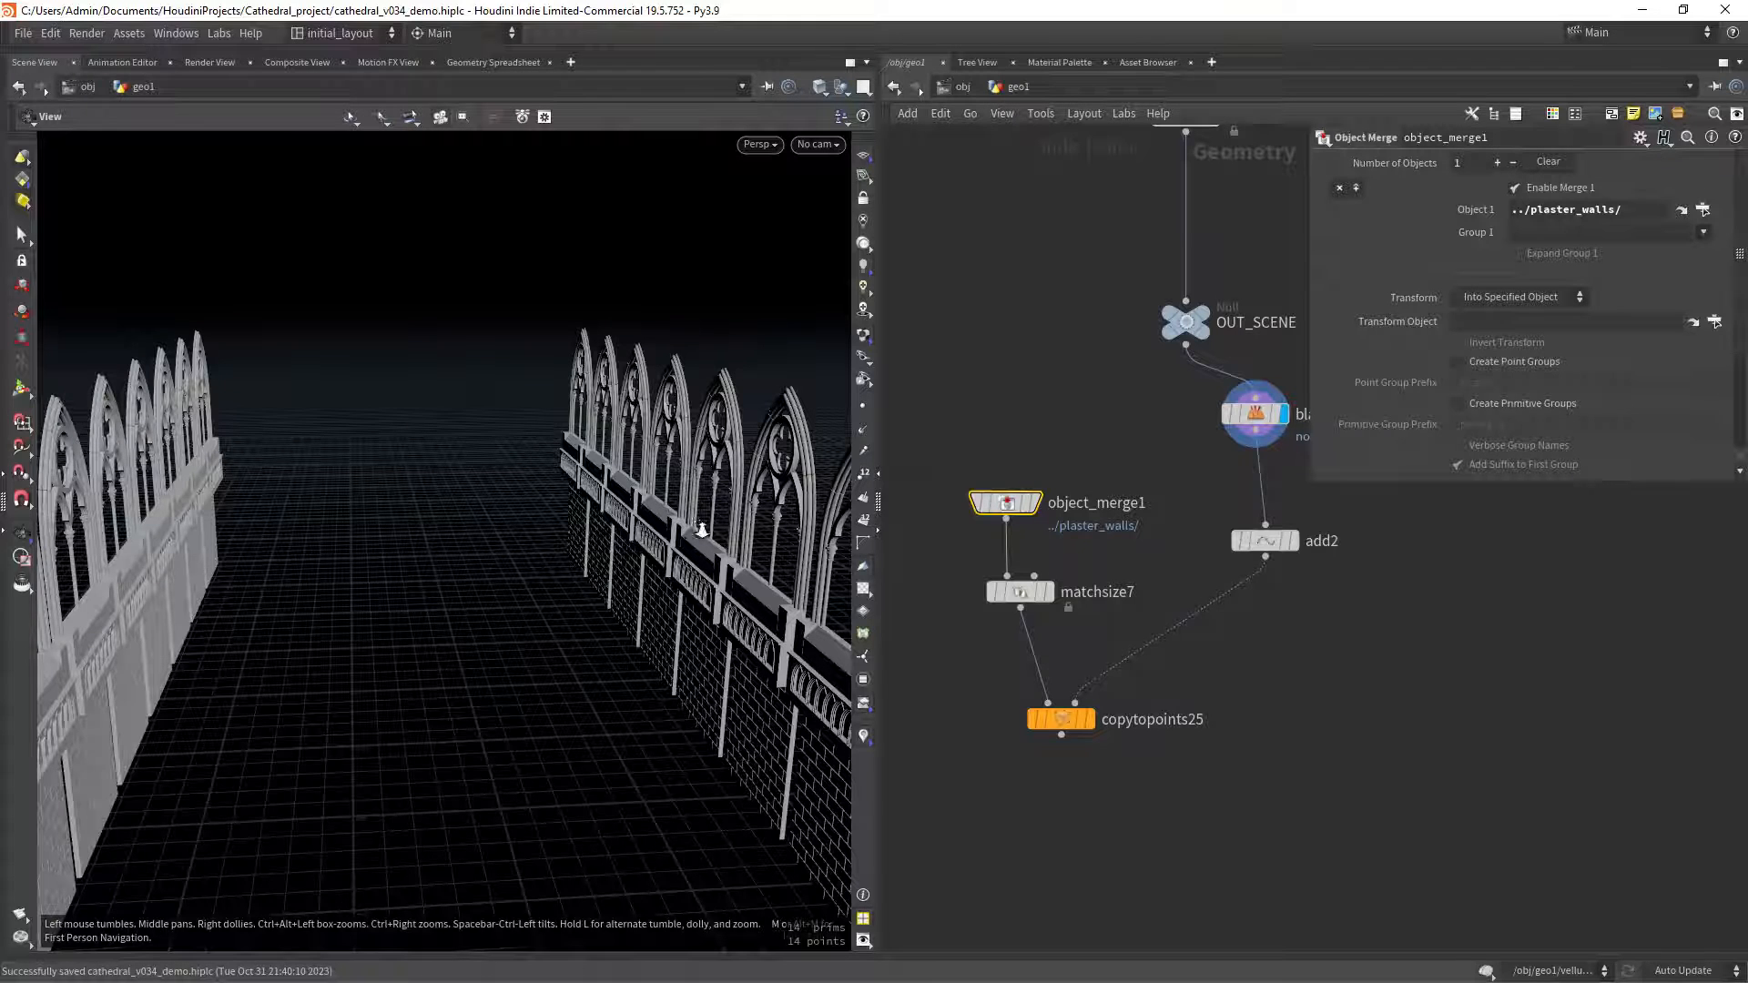
pyautogui.moveTo(702, 529); pyautogui.dragTo(632, 512, button='right')
pyautogui.moveTo(632, 511)
pyautogui.mouseDown()
pyautogui.moveTo(605, 507)
pyautogui.moveTo(621, 511)
pyautogui.mouseUp()
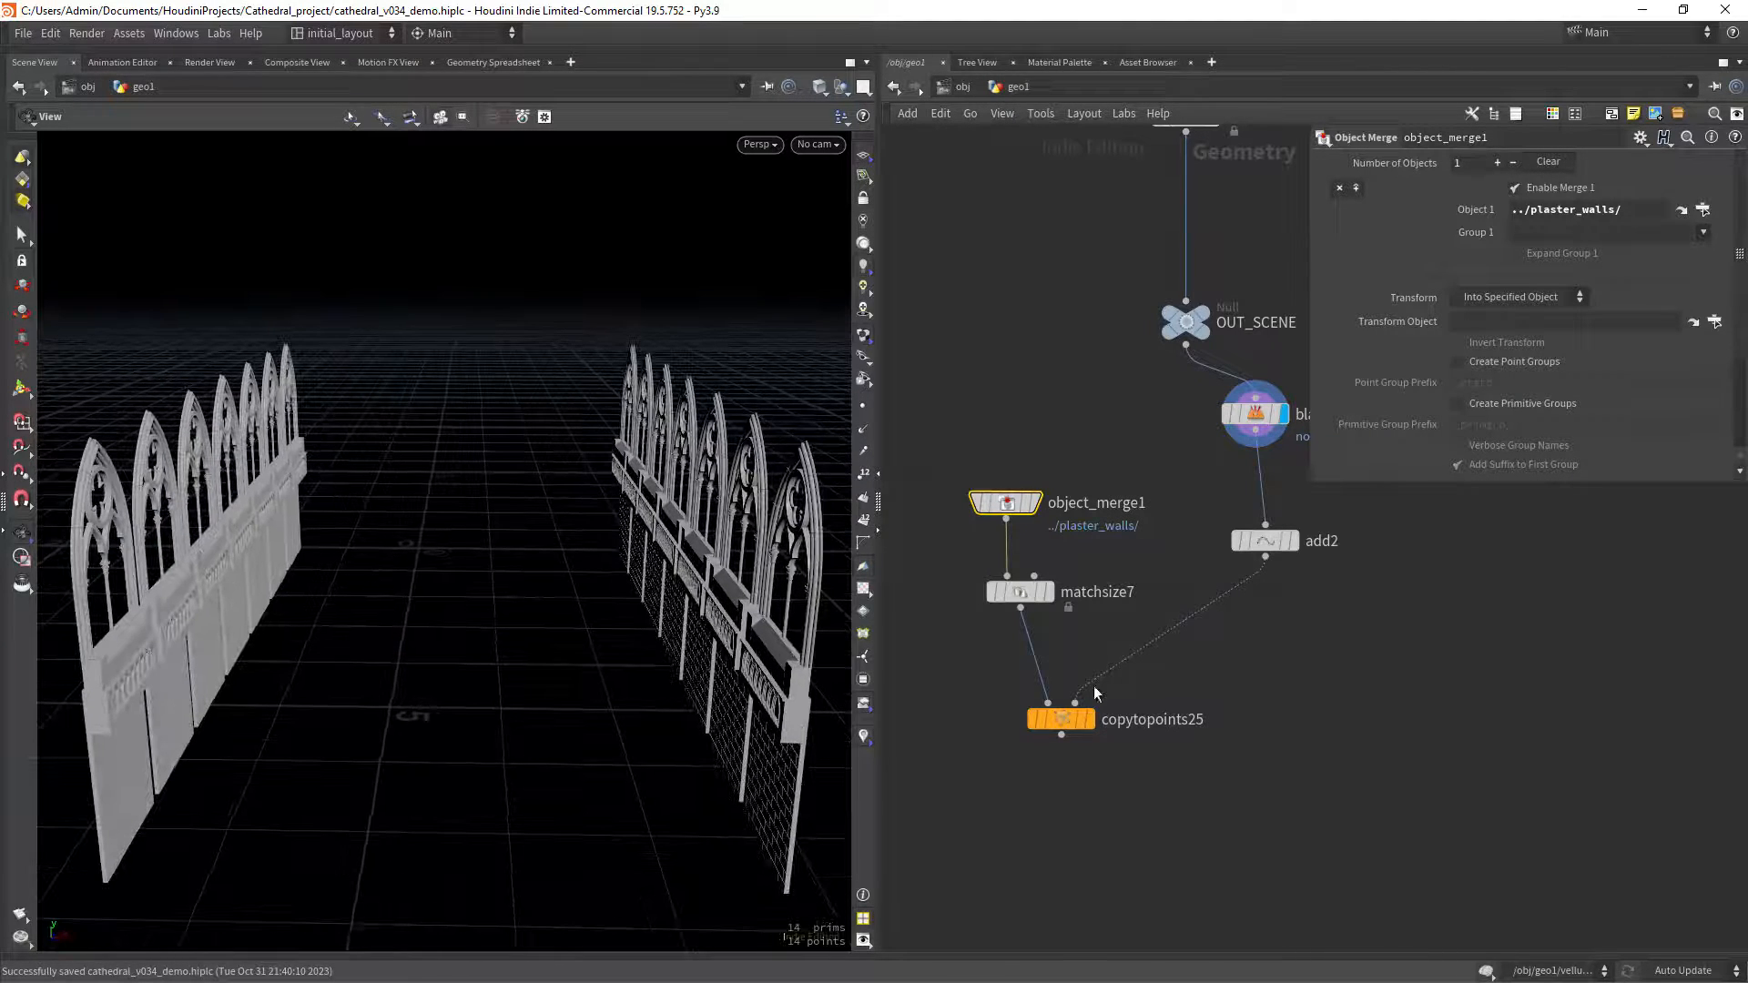
pyautogui.click(1089, 719)
pyautogui.scroll(-3, 613, 603)
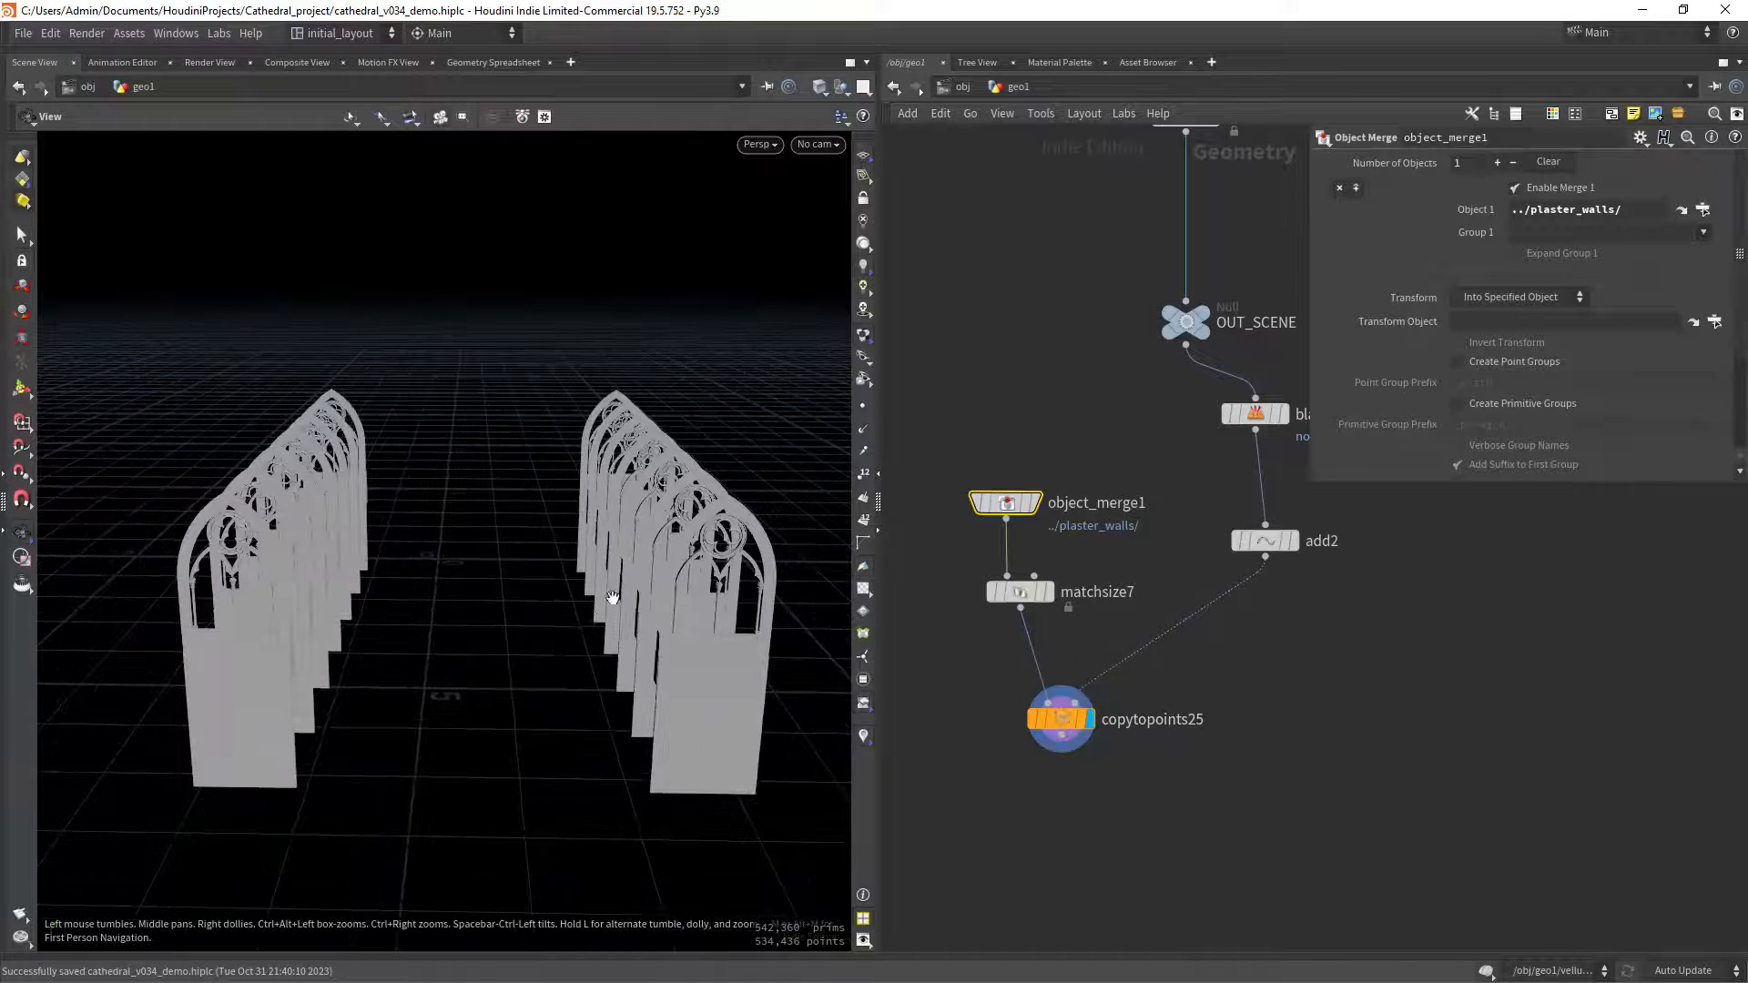
pyautogui.moveTo(613, 598); pyautogui.dragTo(644, 577)
# Examine the upstream node chain from the merge through the sort, wrangle, unpack and split nodes.
pyautogui.scroll(-5, 1010, 503)
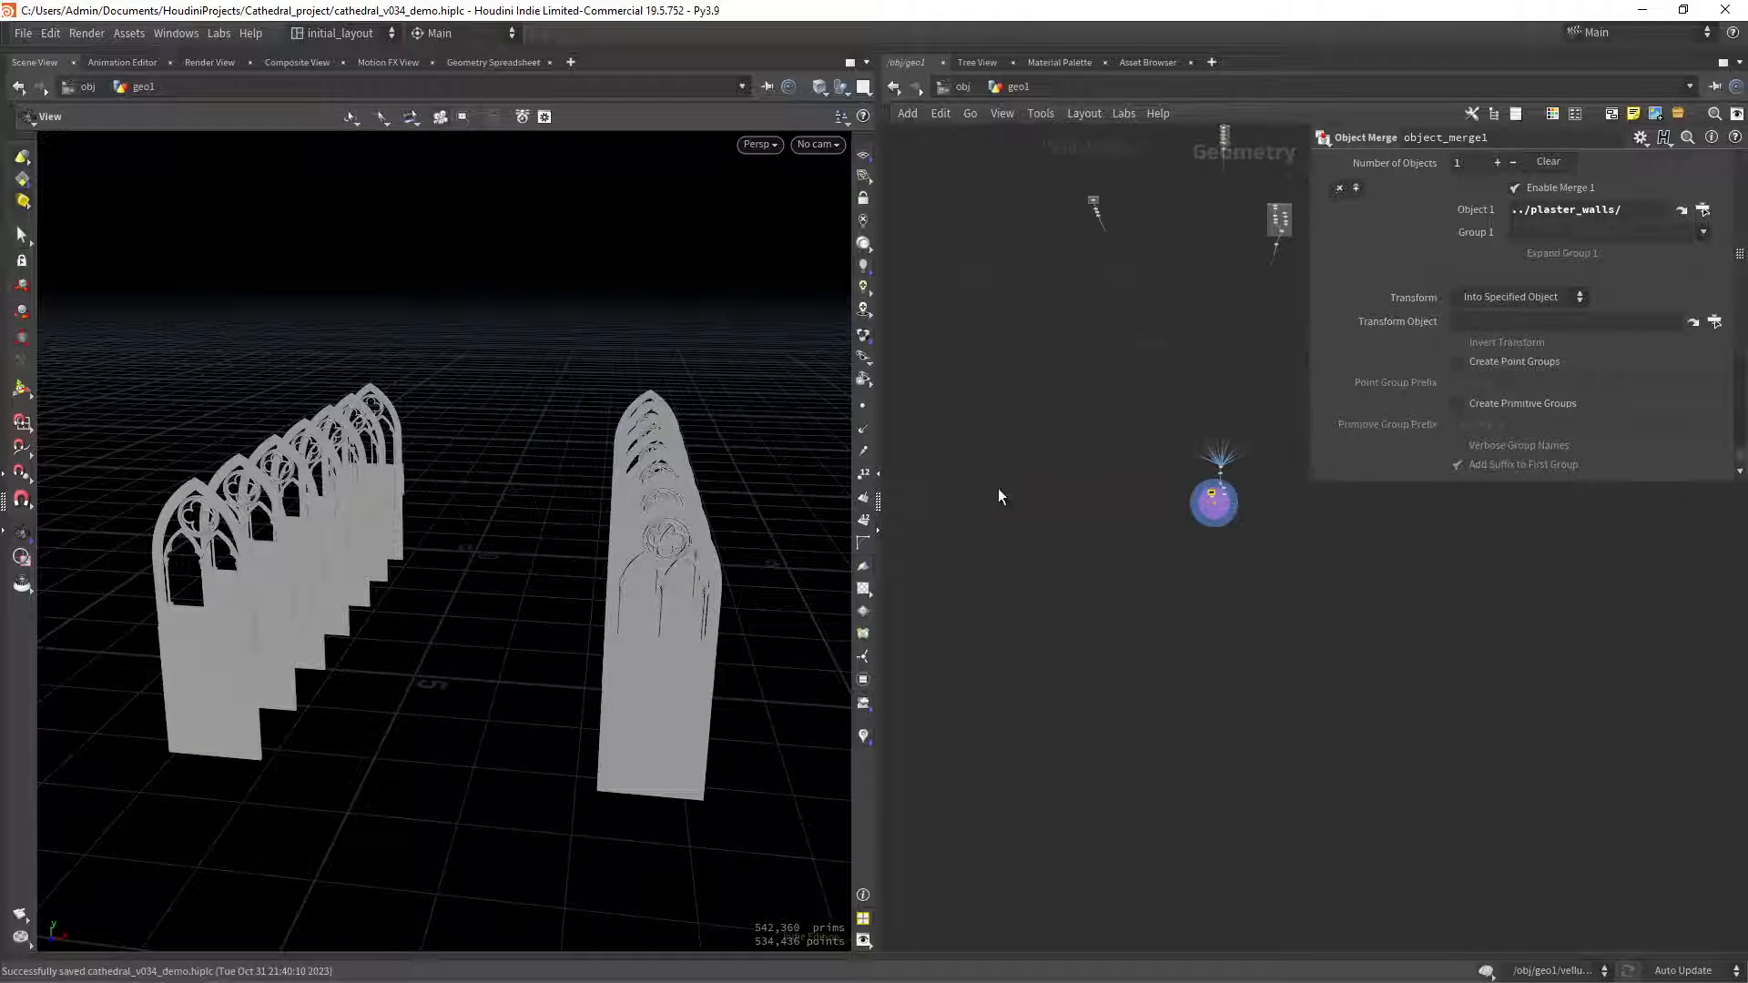
pyautogui.moveTo(998, 490); pyautogui.dragTo(1265, 534, button='middle')
pyautogui.scroll(3, 1178, 409)
pyautogui.moveTo(1183, 382); pyautogui.dragTo(1091, 560, button='middle')
pyautogui.scroll(3, 1091, 437)
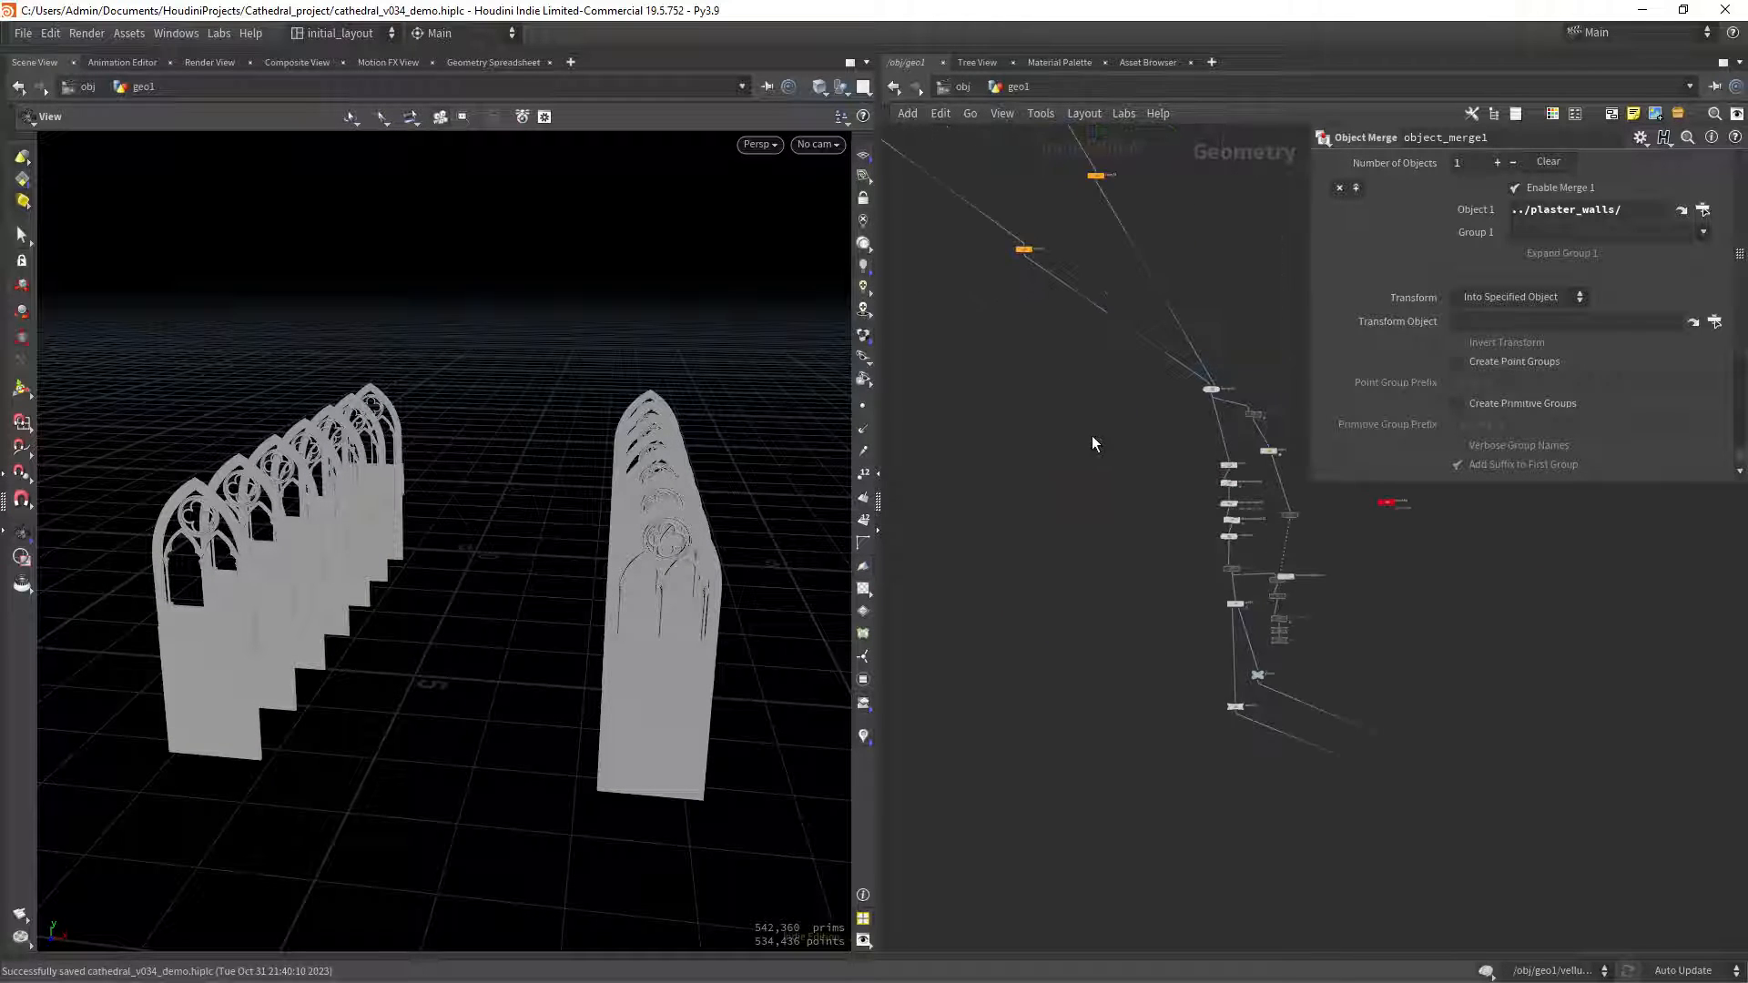
pyautogui.moveTo(1126, 420); pyautogui.dragTo(1025, 512, button='middle')
pyautogui.scroll(3, 1026, 511)
pyautogui.moveTo(1148, 606); pyautogui.dragTo(990, 528, button='middle')
pyautogui.scroll(2, 991, 528)
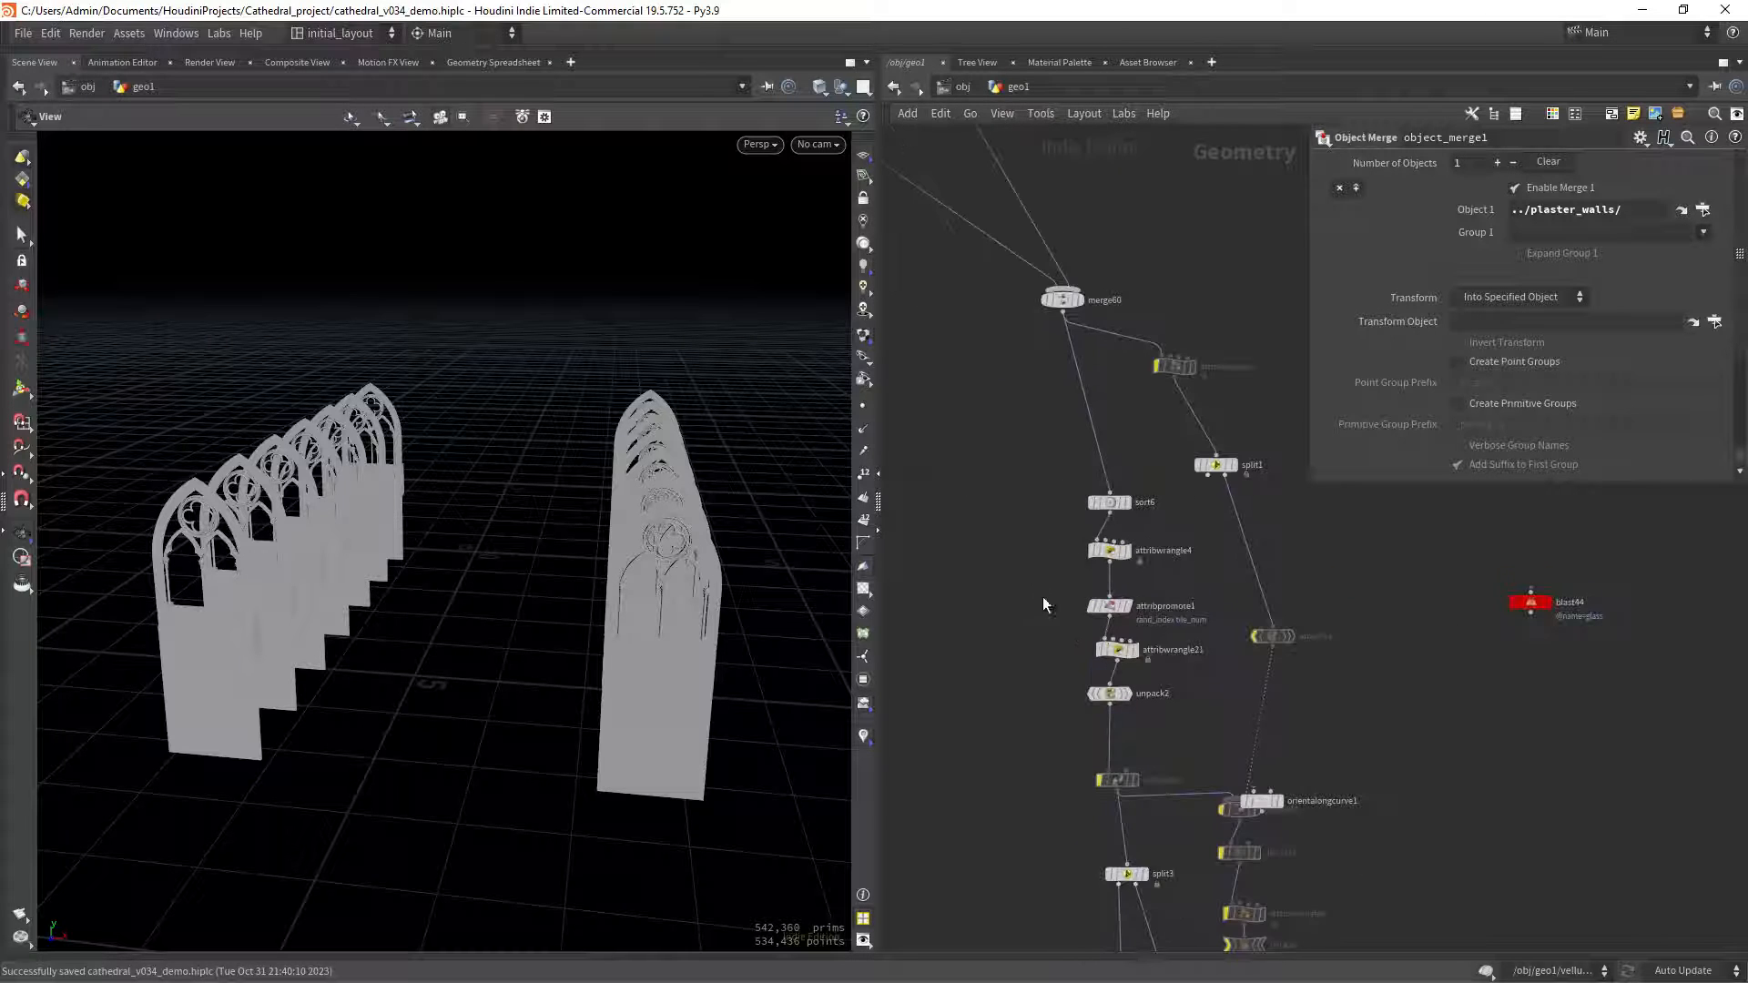
pyautogui.moveTo(1067, 744); pyautogui.dragTo(975, 525, button='middle')
pyautogui.scroll(-5, 1002, 548)
pyautogui.scroll(-3, 956, 564)
pyautogui.scroll(4, 1056, 541)
pyautogui.scroll(2, 1074, 549)
pyautogui.scroll(2, 976, 525)
pyautogui.scroll(-3, 1152, 546)
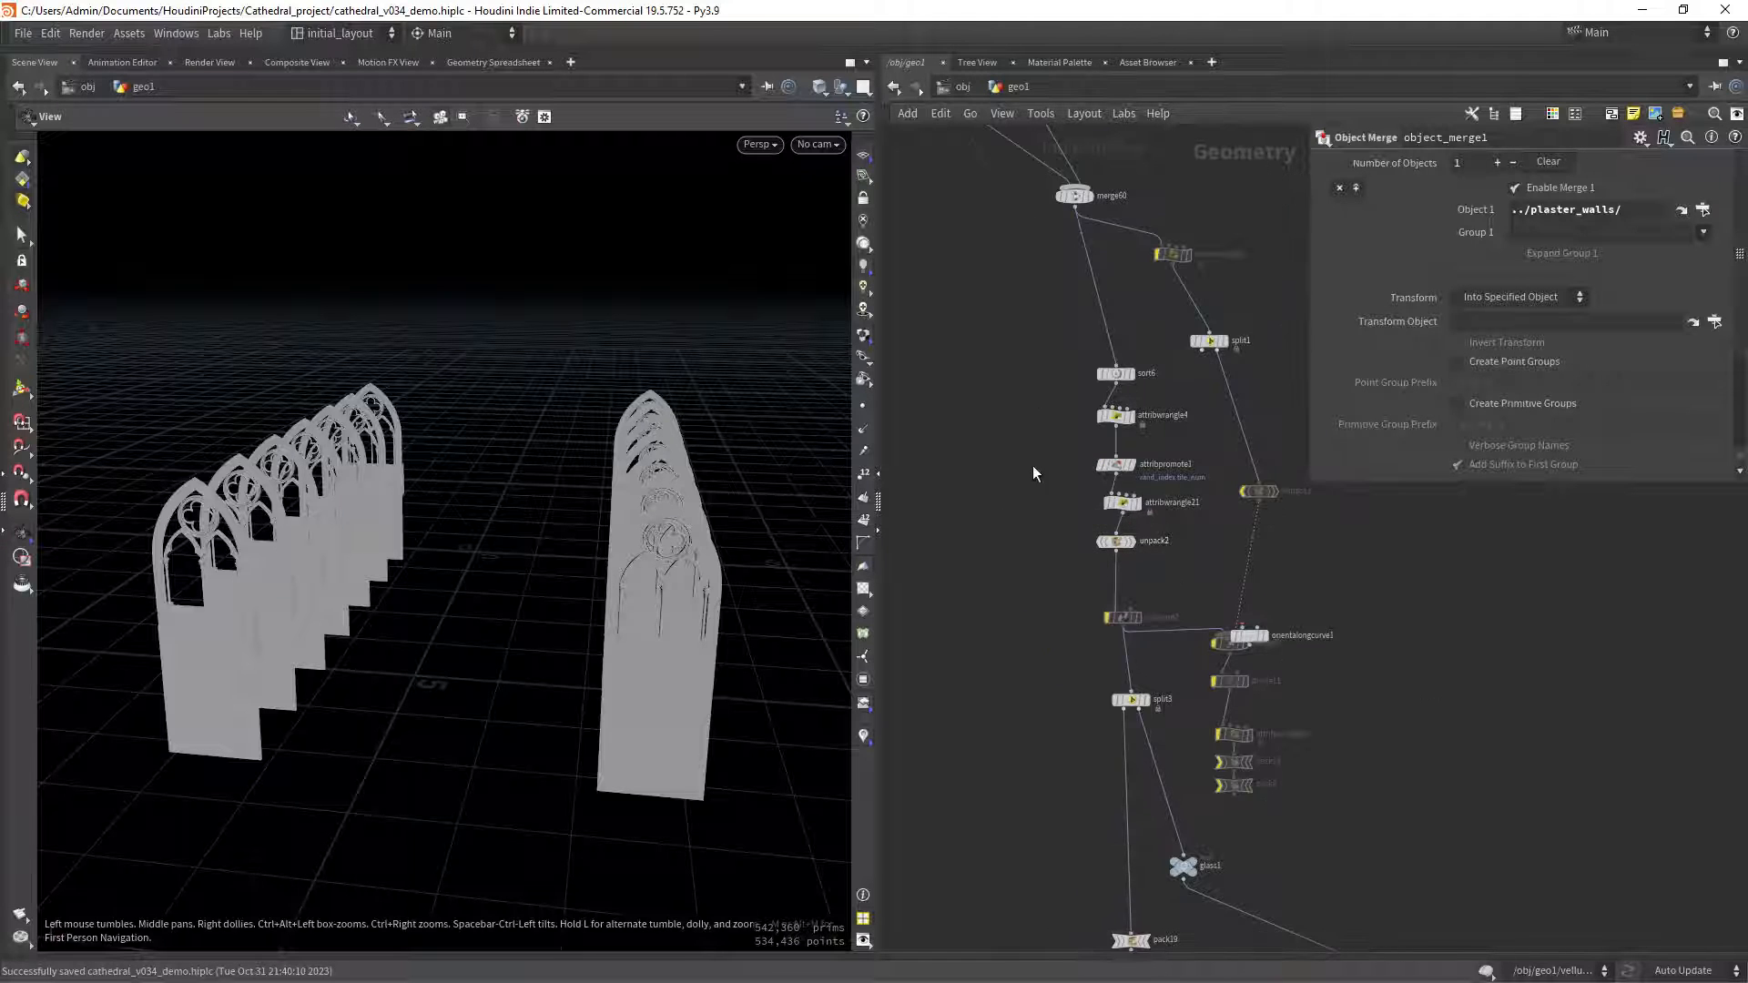
# Display the output of the merge node above sort6 and inspect the nodes that follow it.
pyautogui.moveTo(1032, 472); pyautogui.dragTo(1051, 532, button='middle')
pyautogui.click(1089, 383)
pyautogui.scroll(3, 1036, 568)
pyautogui.moveTo(1138, 600); pyautogui.dragTo(1112, 526, button='middle')
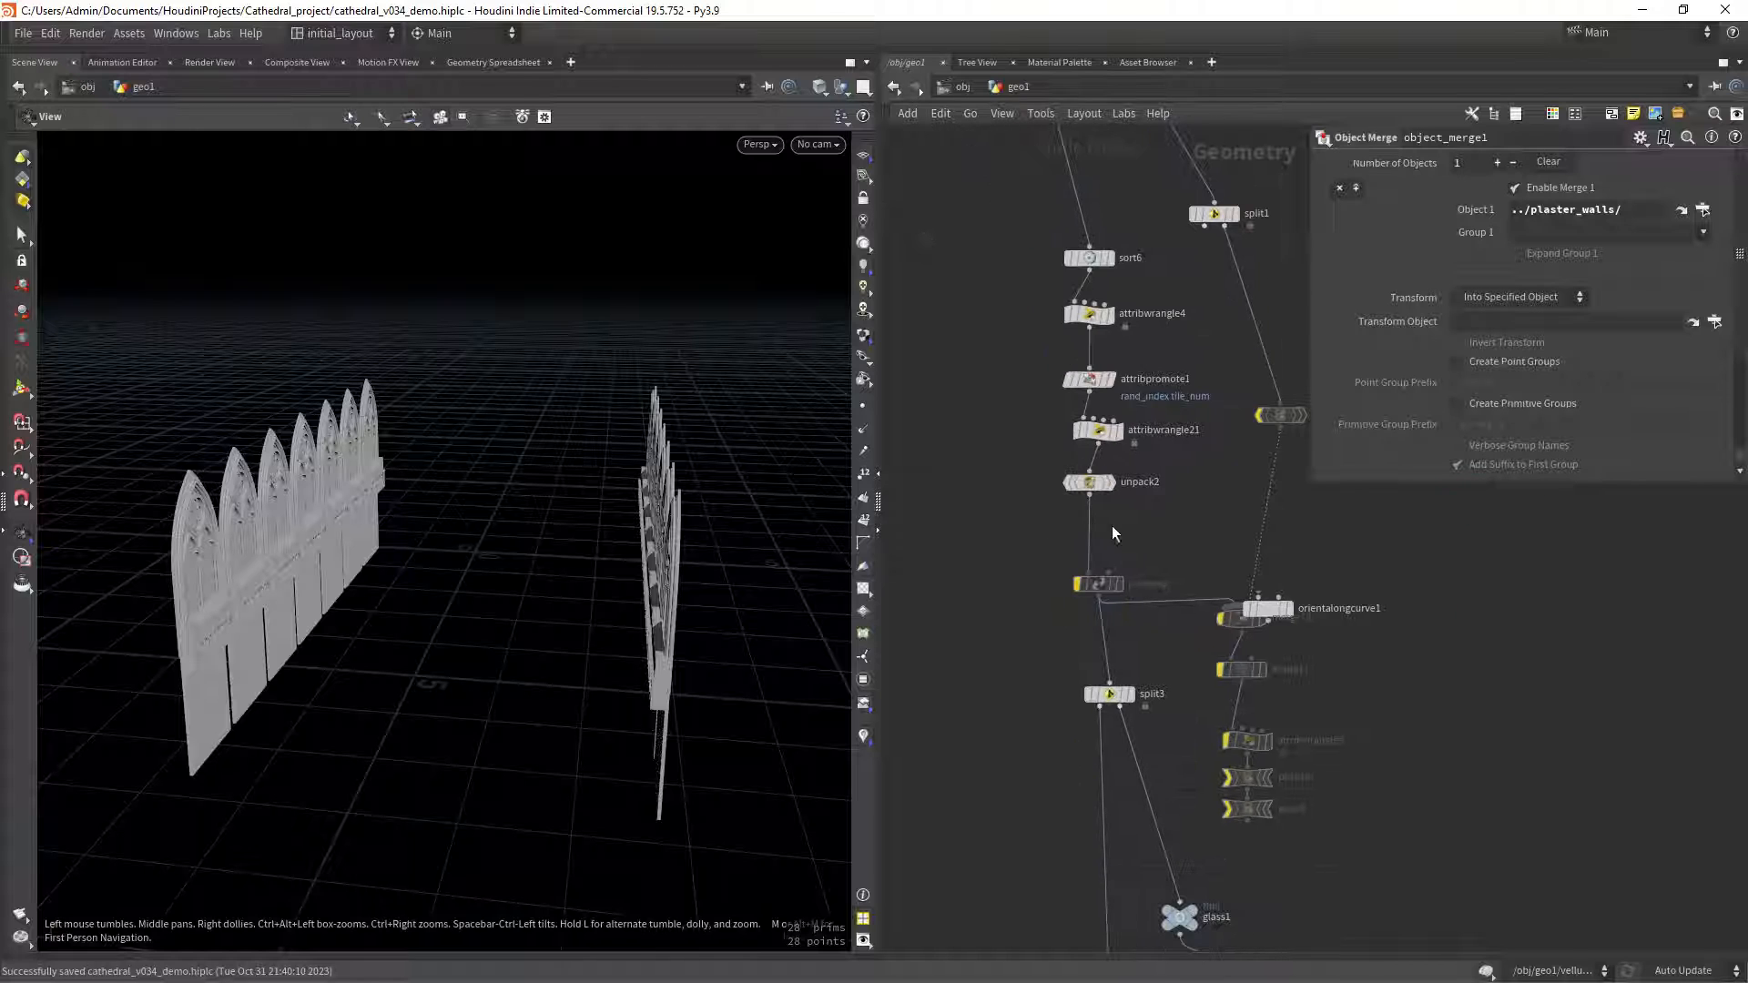
pyautogui.scroll(-2, 1144, 463)
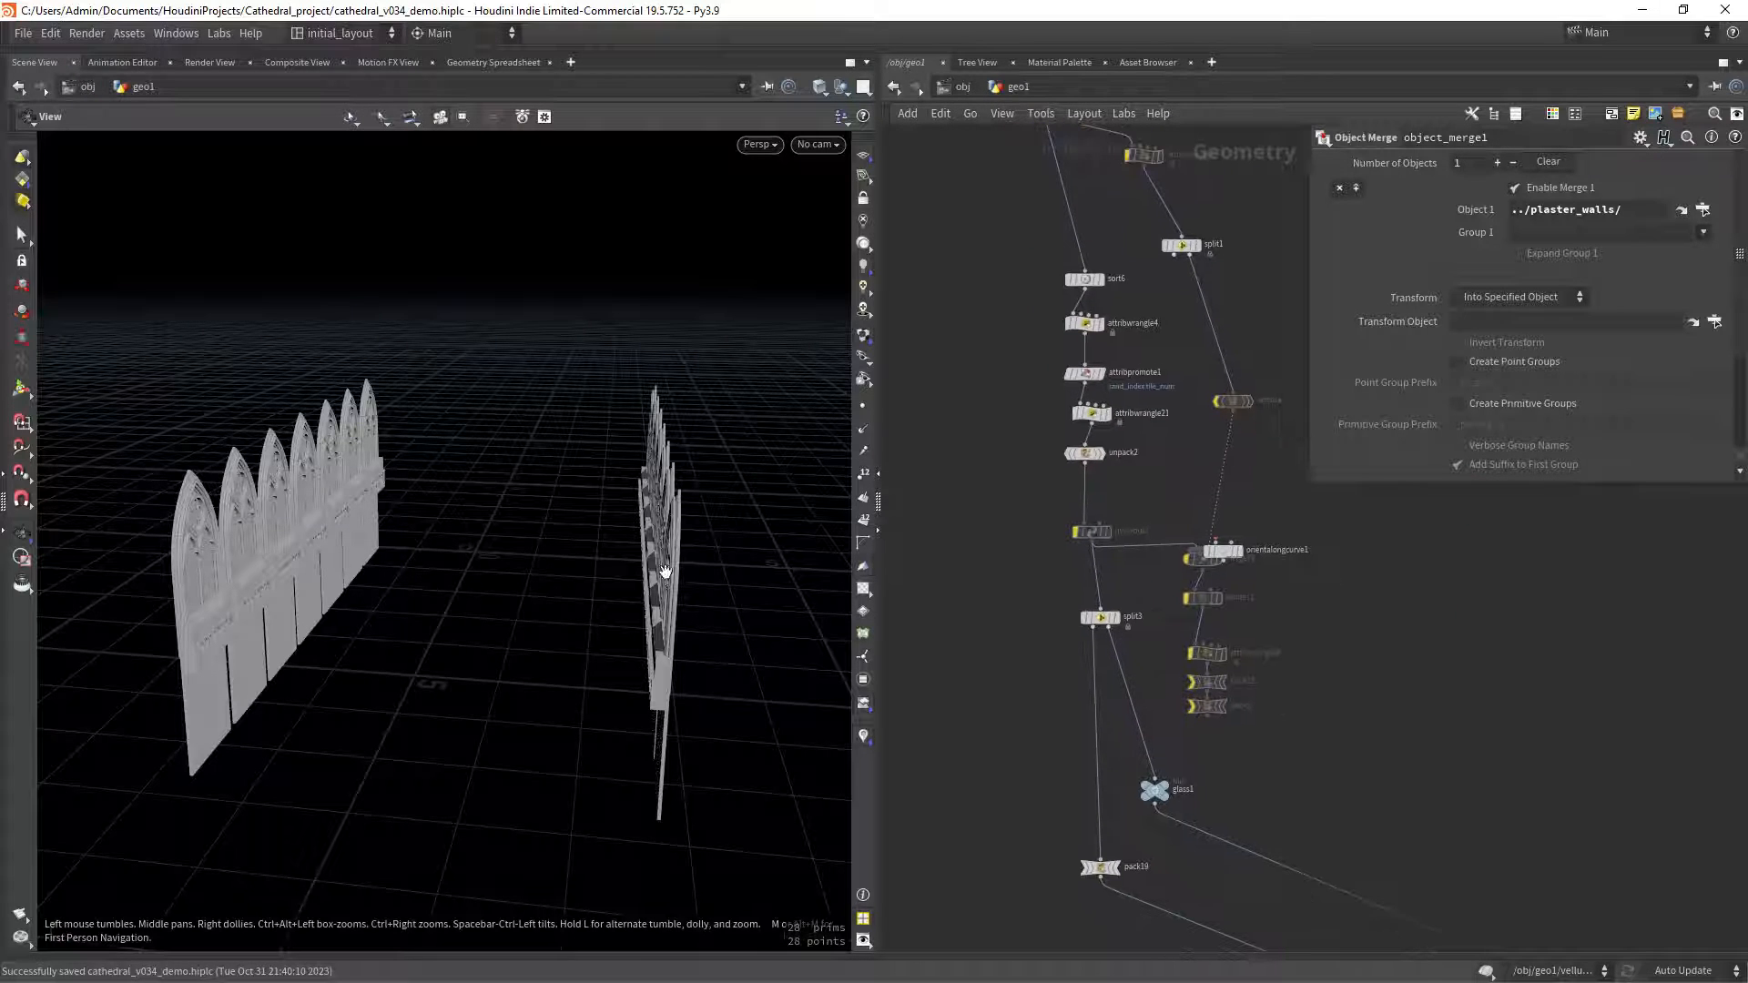
# Examine the original plaster walls and the node chain above split3, including the settings of unpack2.
pyautogui.scroll(3, 344, 575)
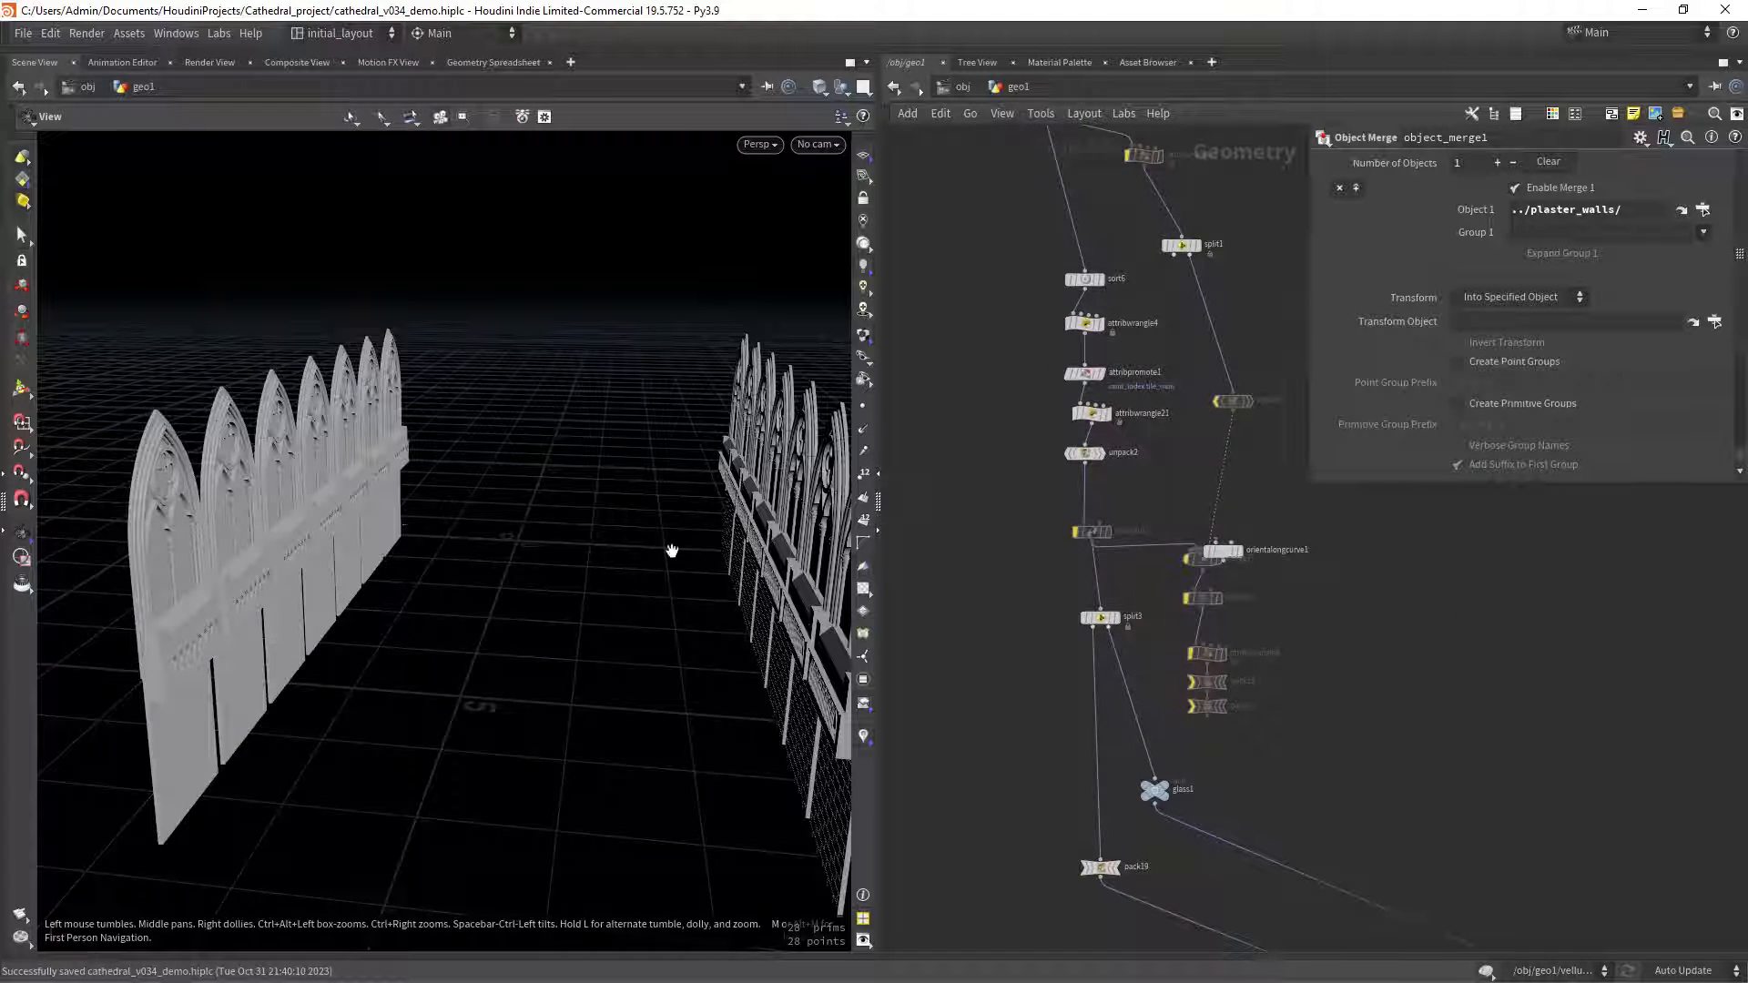
pyautogui.moveTo(672, 550); pyautogui.dragTo(389, 565)
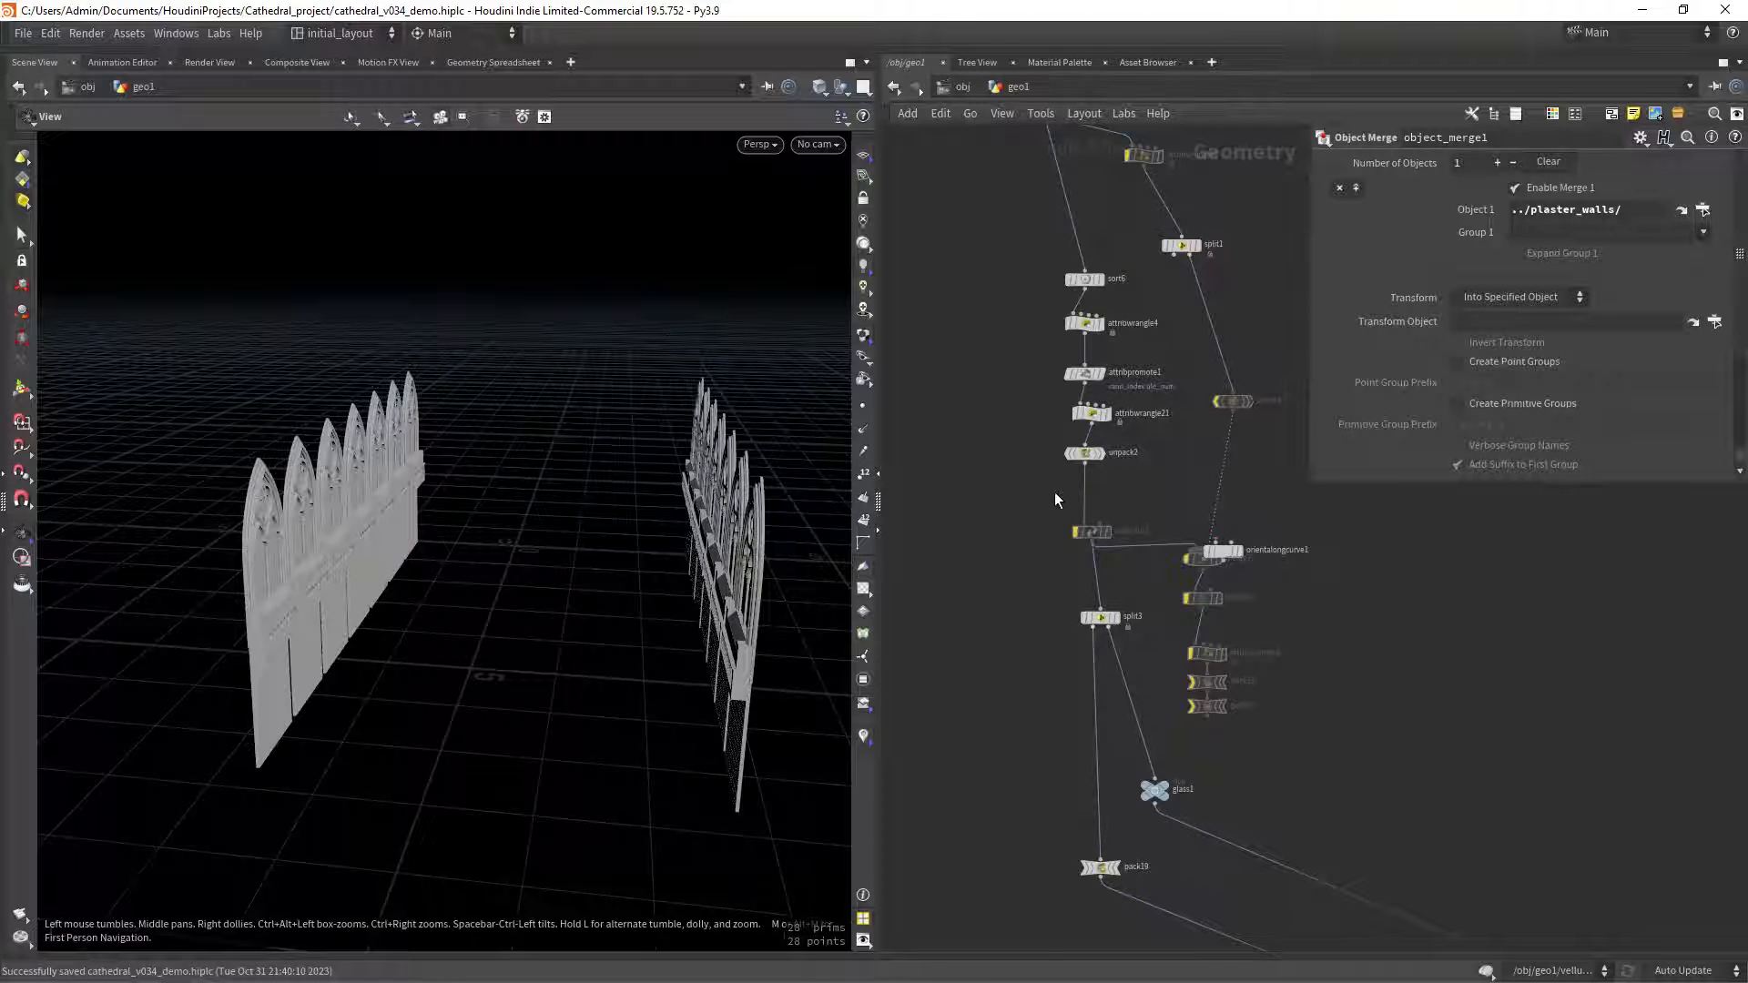
pyautogui.moveTo(1056, 500); pyautogui.dragTo(995, 485, button='middle')
pyautogui.scroll(2, 1014, 444)
pyautogui.scroll(-1, 994, 486)
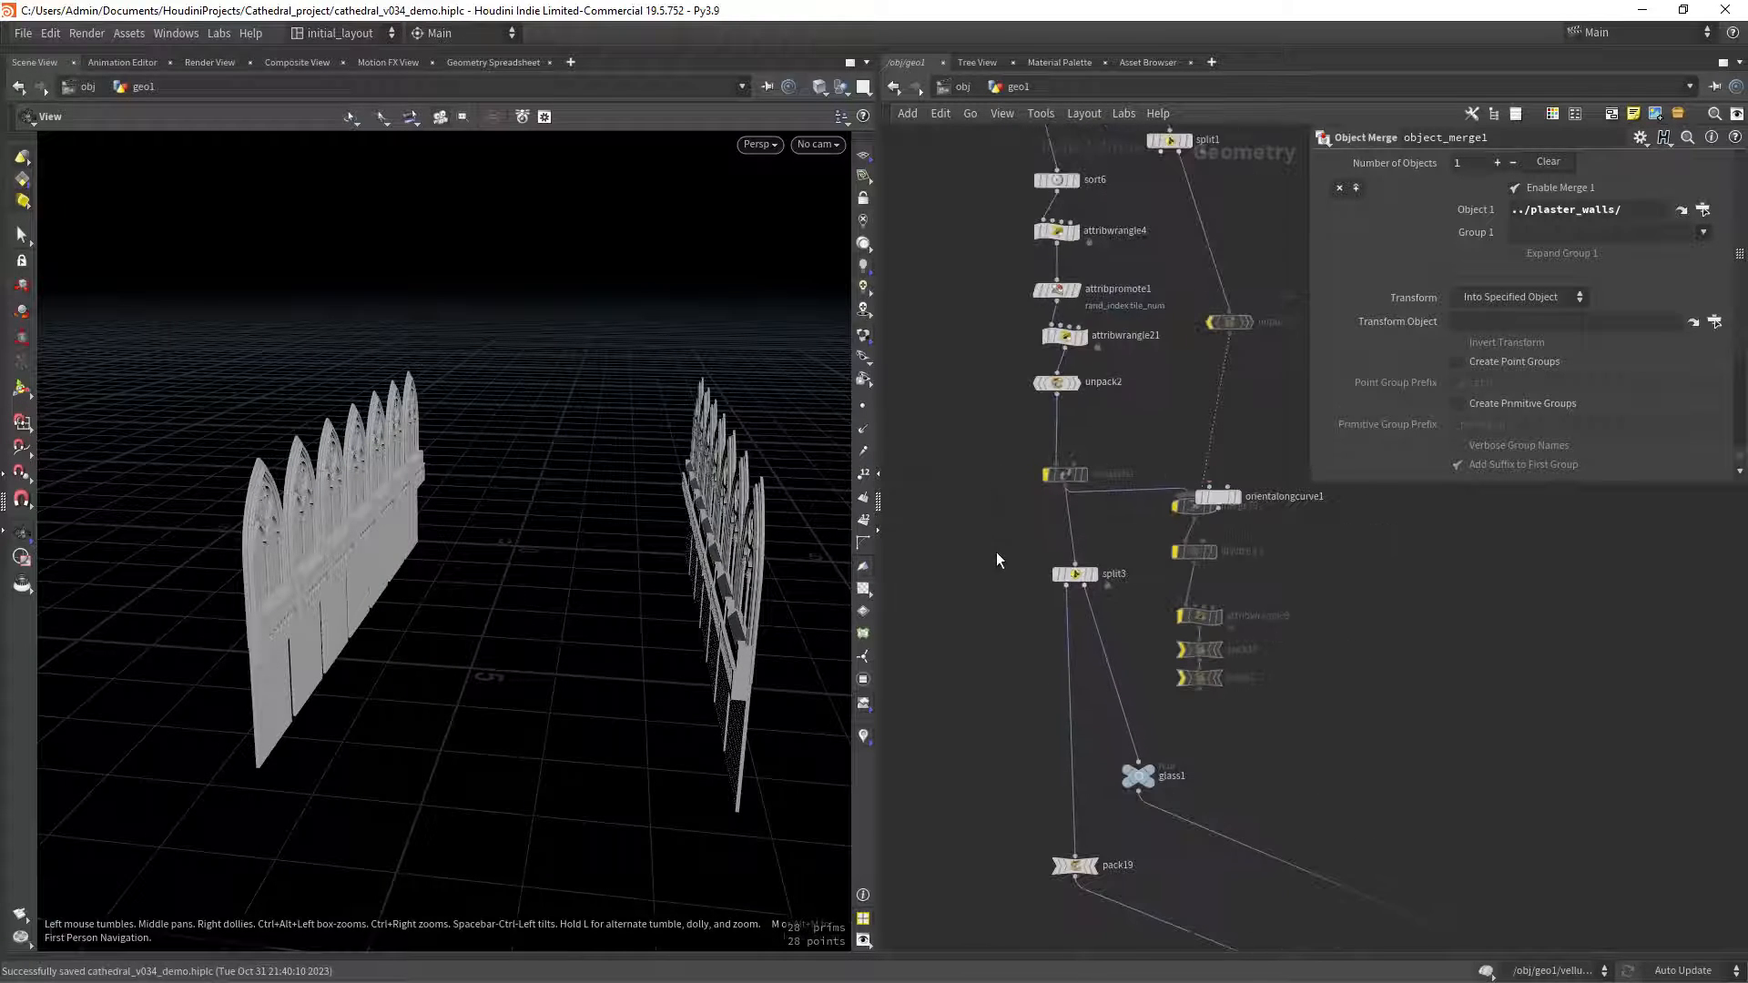
pyautogui.moveTo(996, 552); pyautogui.dragTo(996, 524, button='middle')
pyautogui.moveTo(1112, 391); pyautogui.dragTo(1105, 486, button='middle')
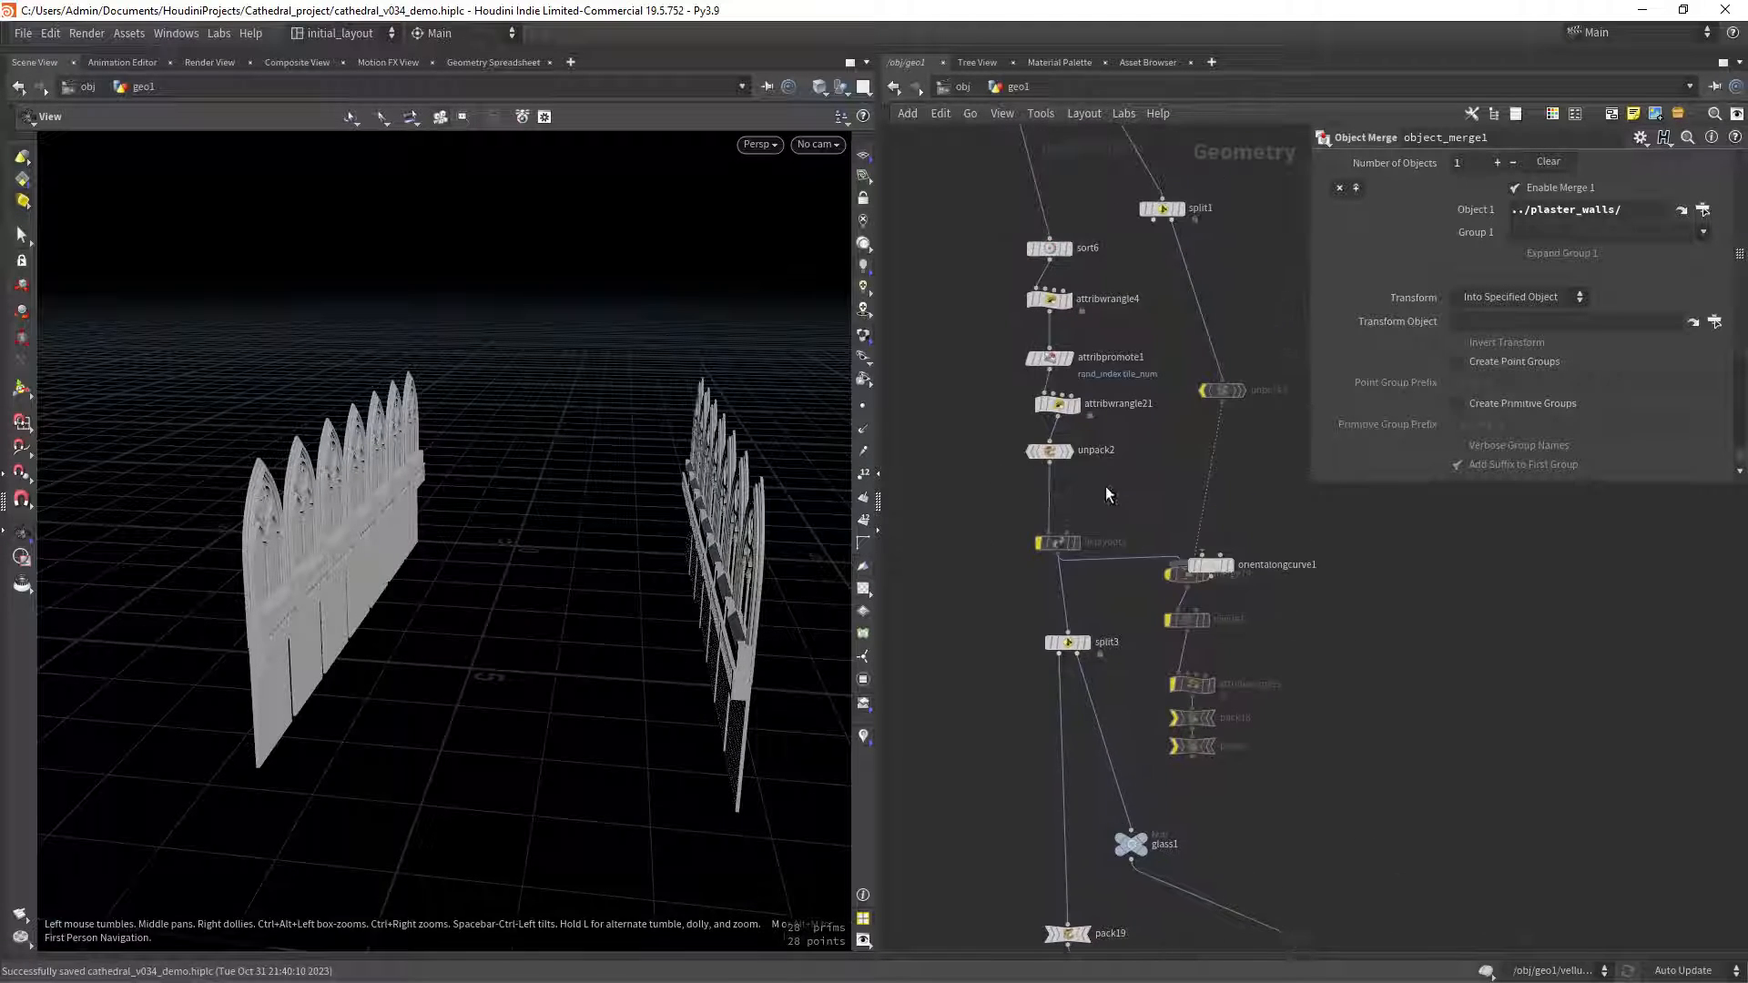
pyautogui.click(1052, 448)
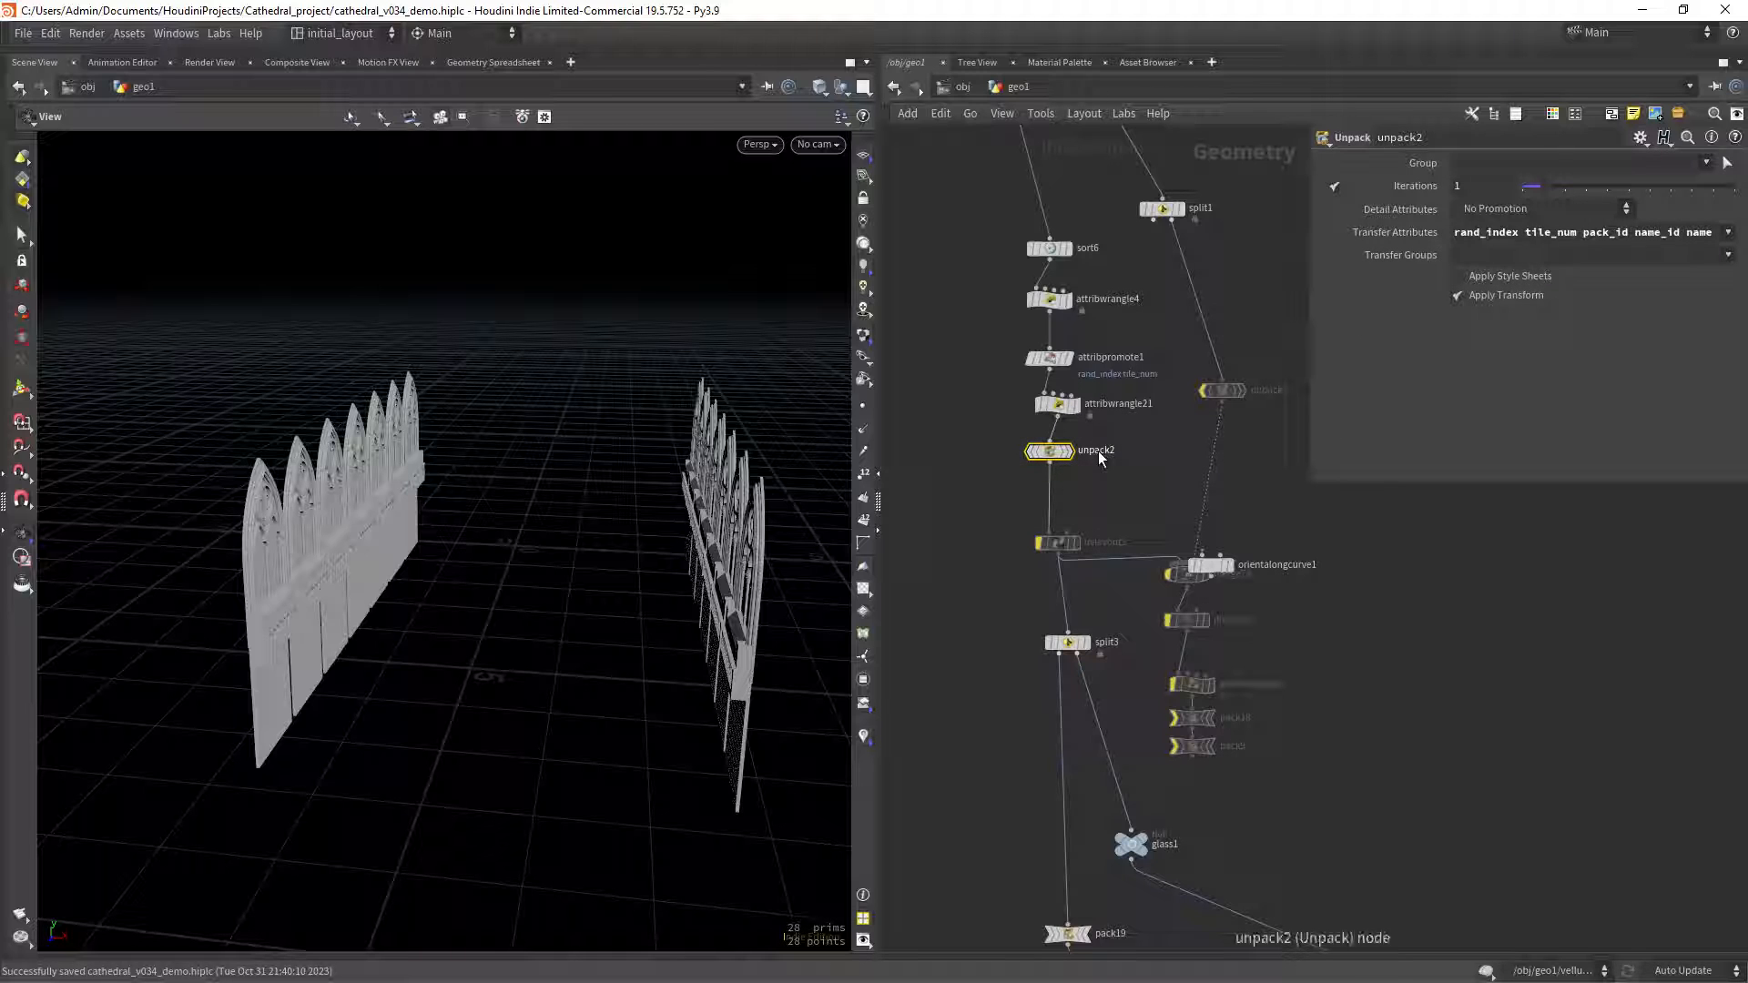
# Return to the copytopoints25 node below OUT_SCENE and display its copied walls.
pyautogui.scroll(-10, 1070, 498)
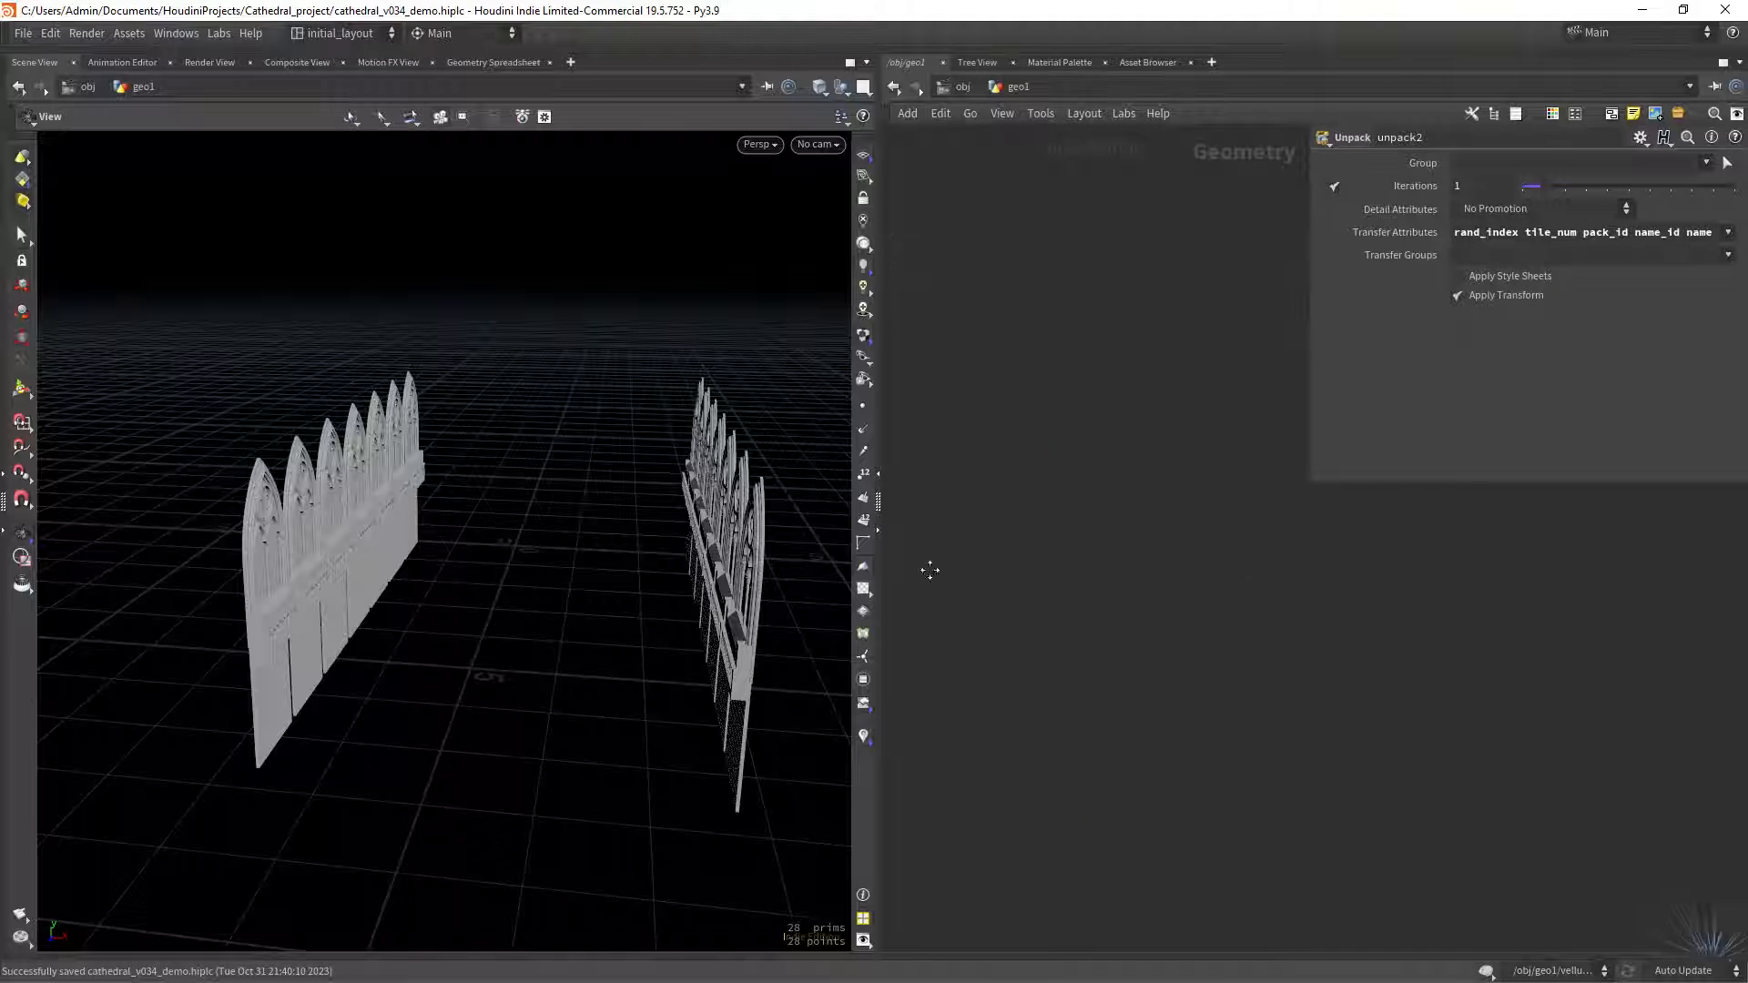
pyautogui.scroll(5, 1202, 519)
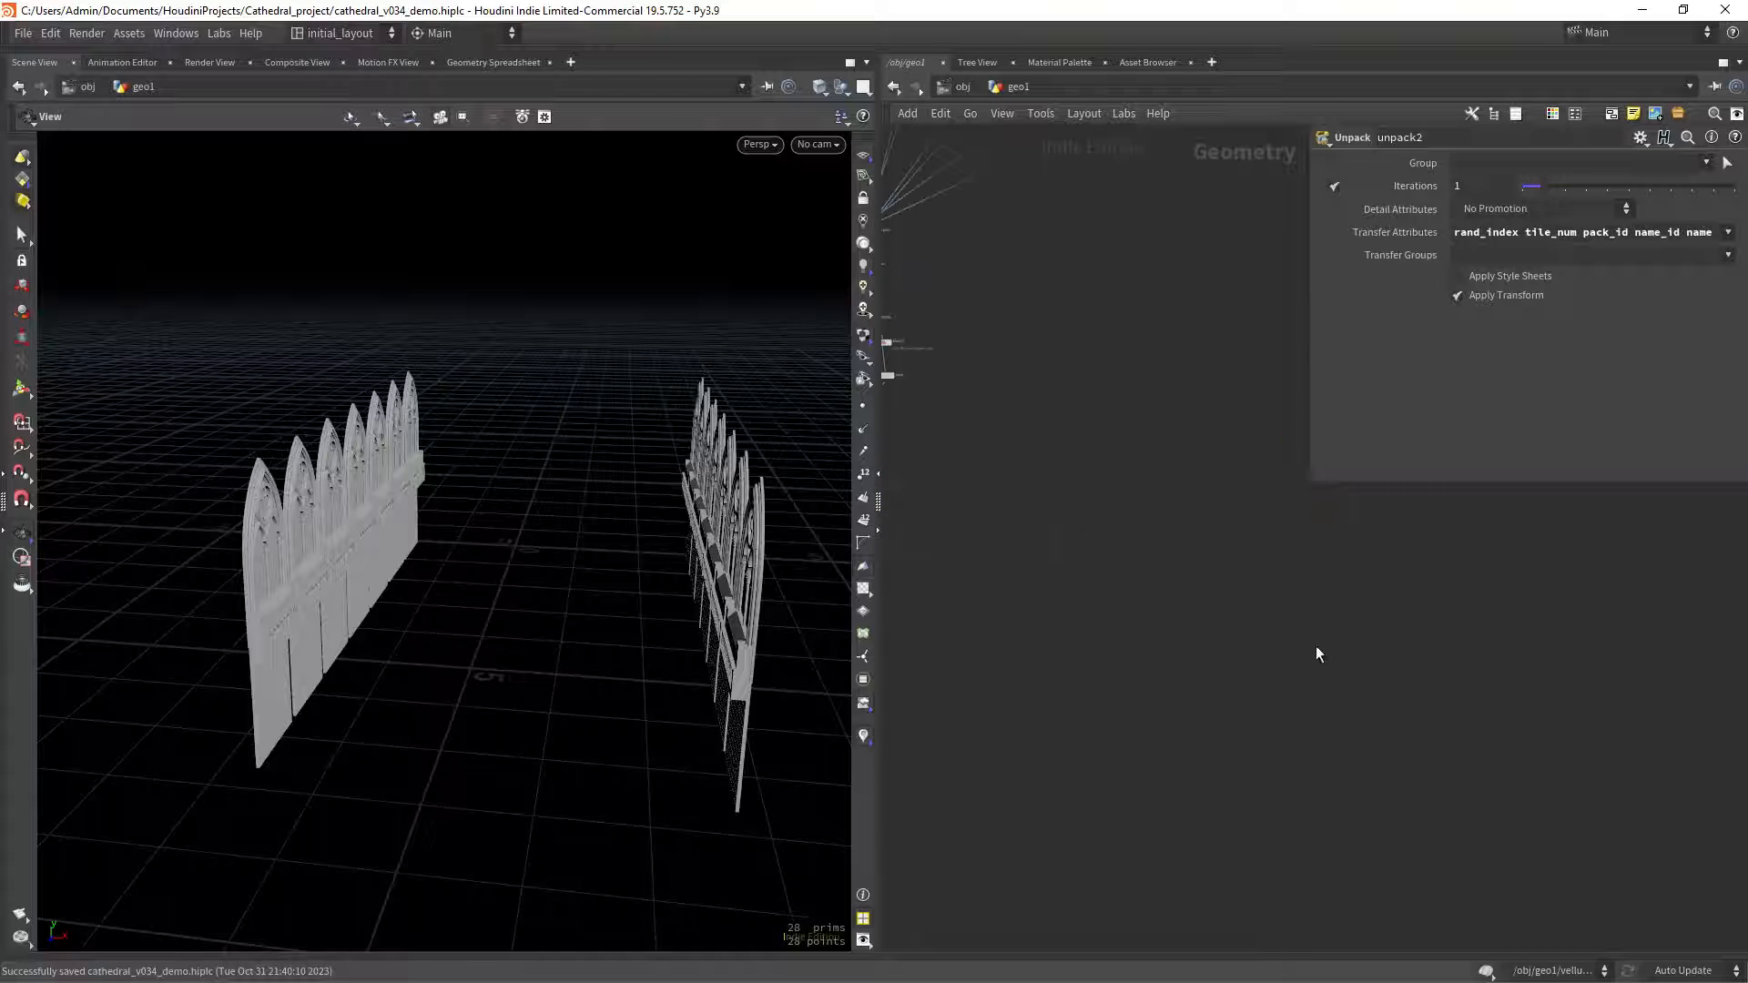
pyautogui.moveTo(931, 489); pyautogui.dragTo(1212, 630, button='middle')
pyautogui.scroll(5, 1186, 550)
pyautogui.moveTo(1254, 506); pyautogui.dragTo(1300, 552, button='middle')
pyautogui.moveTo(1035, 623)
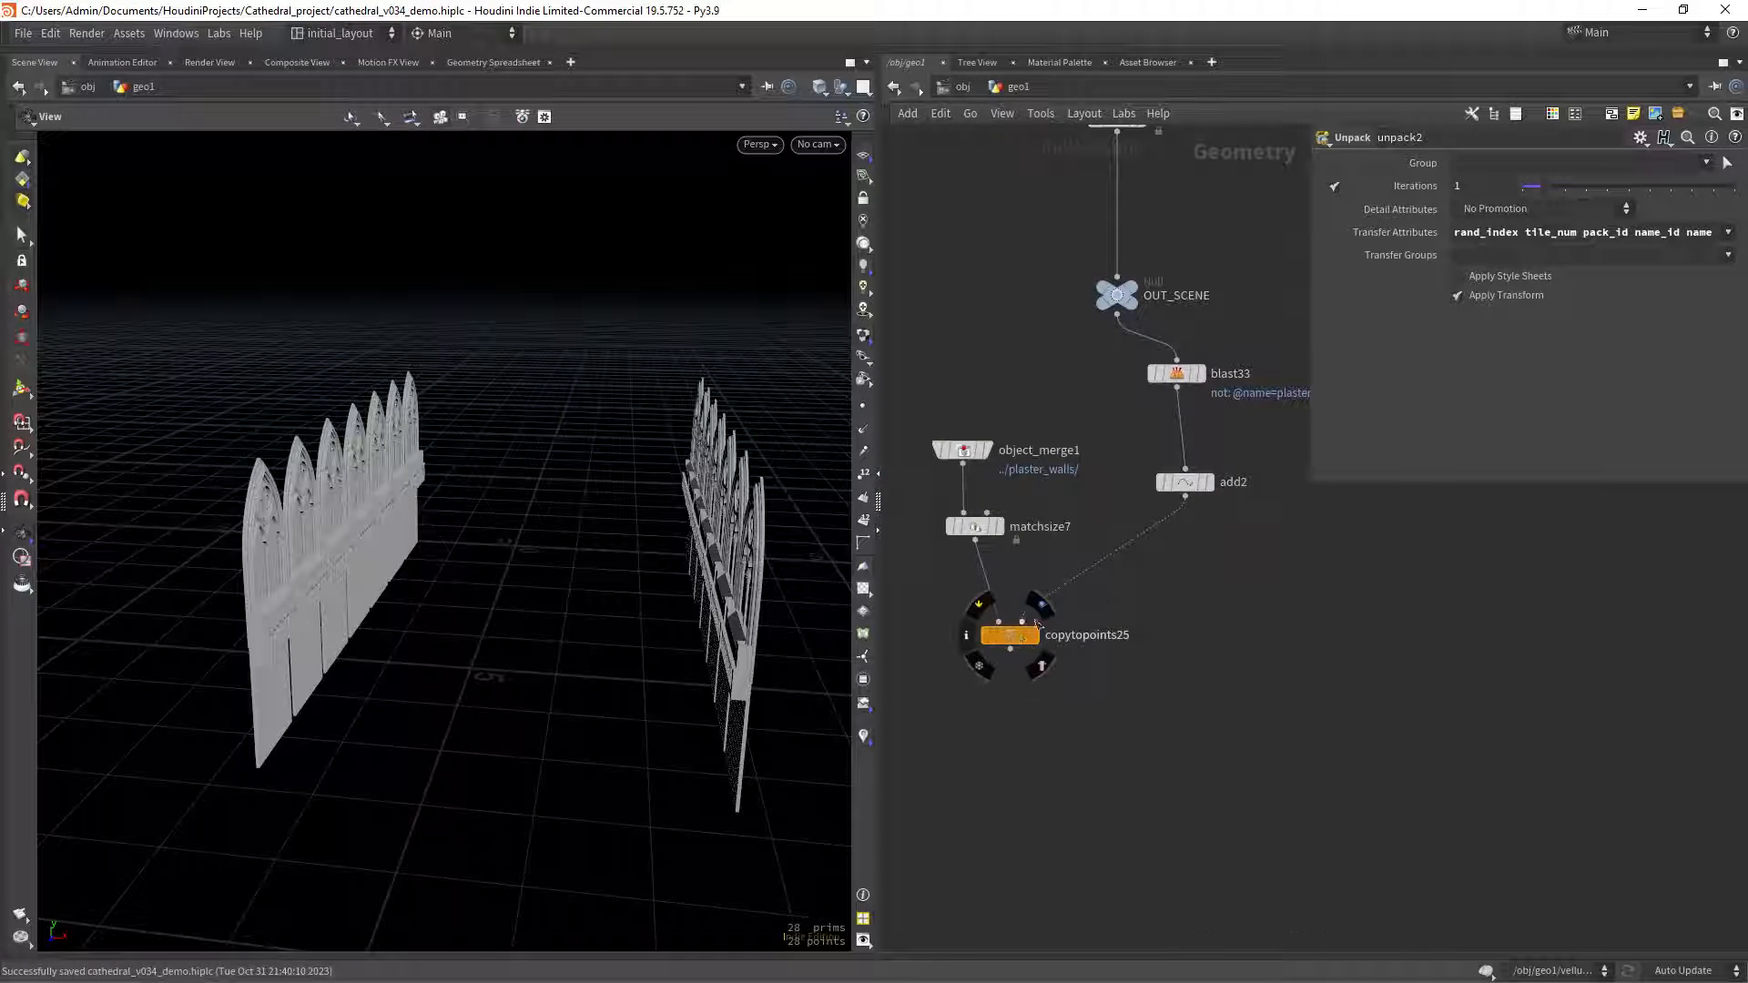
pyautogui.click(1073, 601)
# Add an Attribute Wrangle node and insert it between blast33 and add2.
pyautogui.moveTo(1224, 441); pyautogui.dragTo(1169, 570, button='middle')
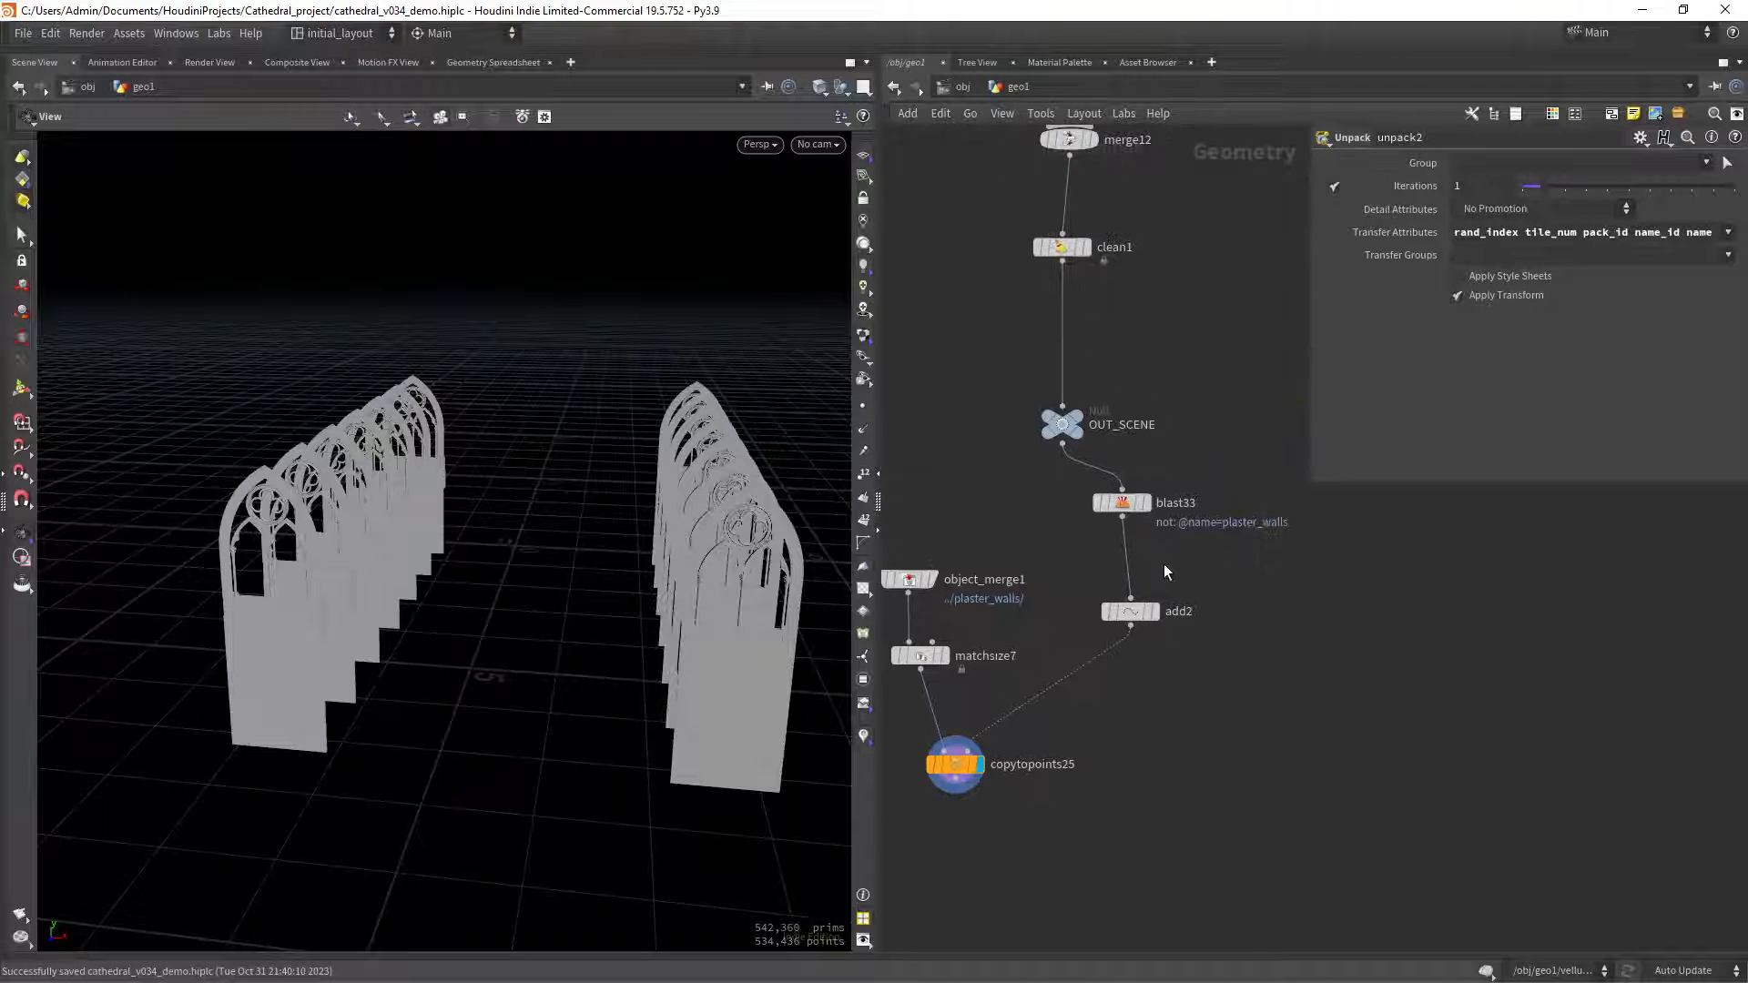
pyautogui.press('Tab')
pyautogui.write('attribwrangle')
pyautogui.press('Return')
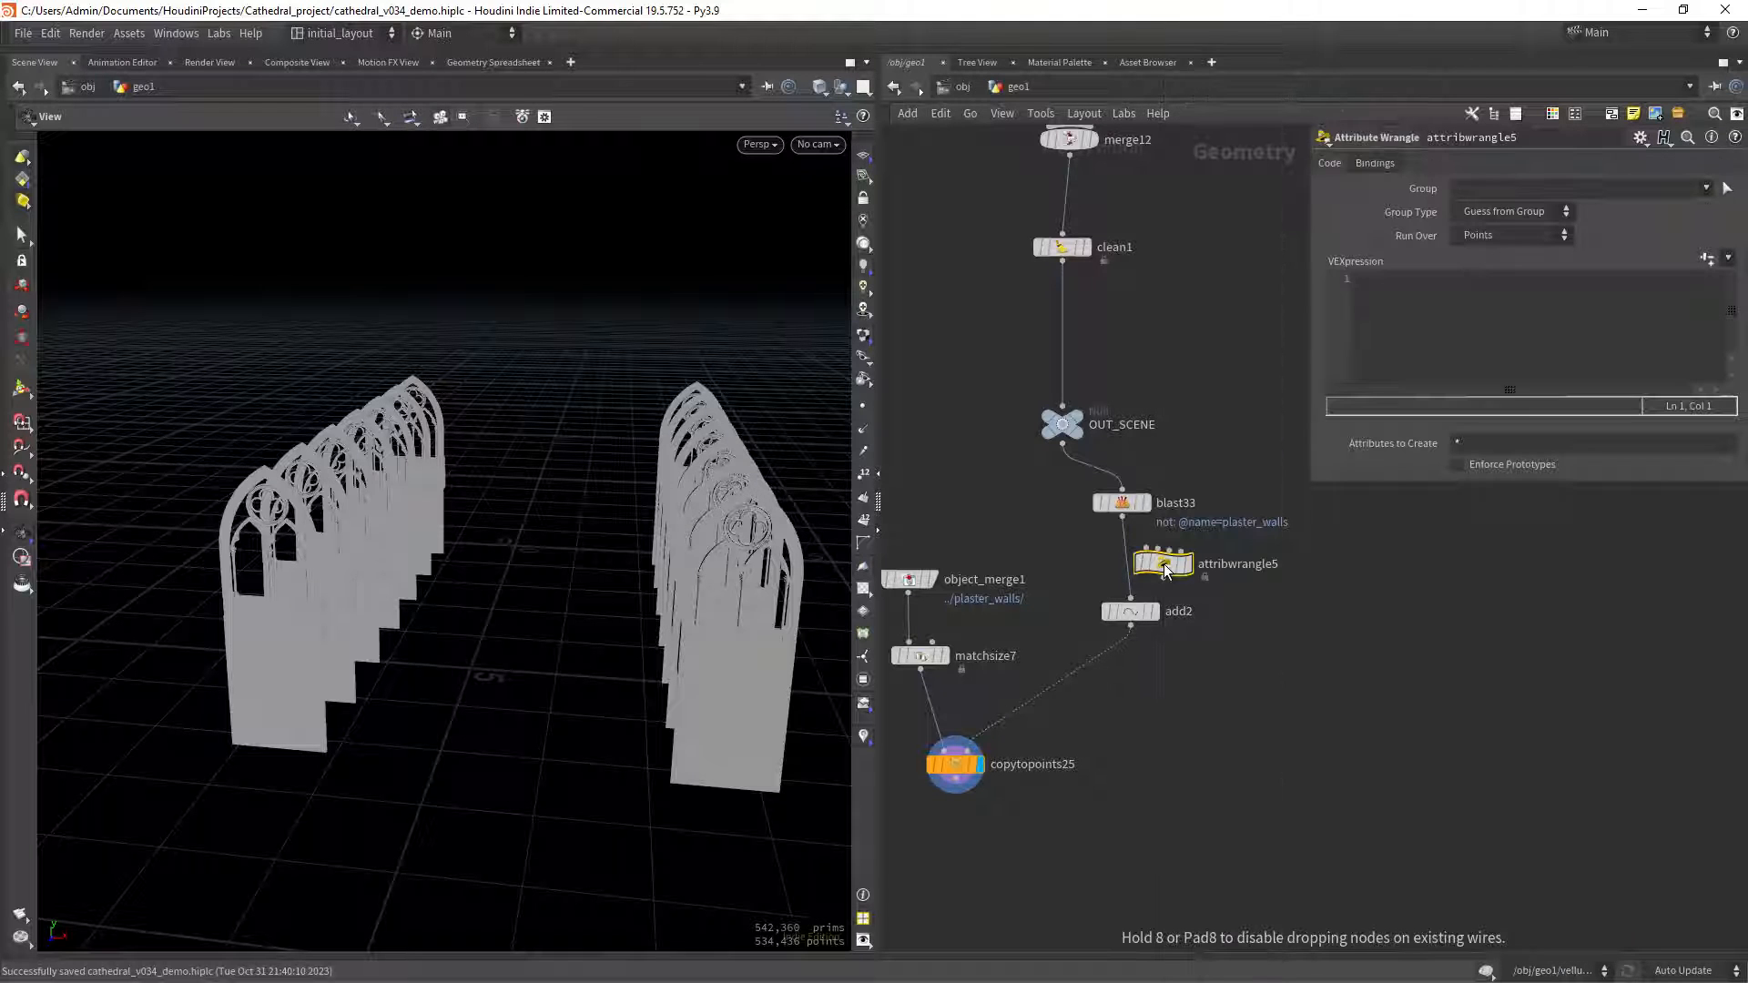
pyautogui.moveTo(1165, 559); pyautogui.dragTo(1136, 560)
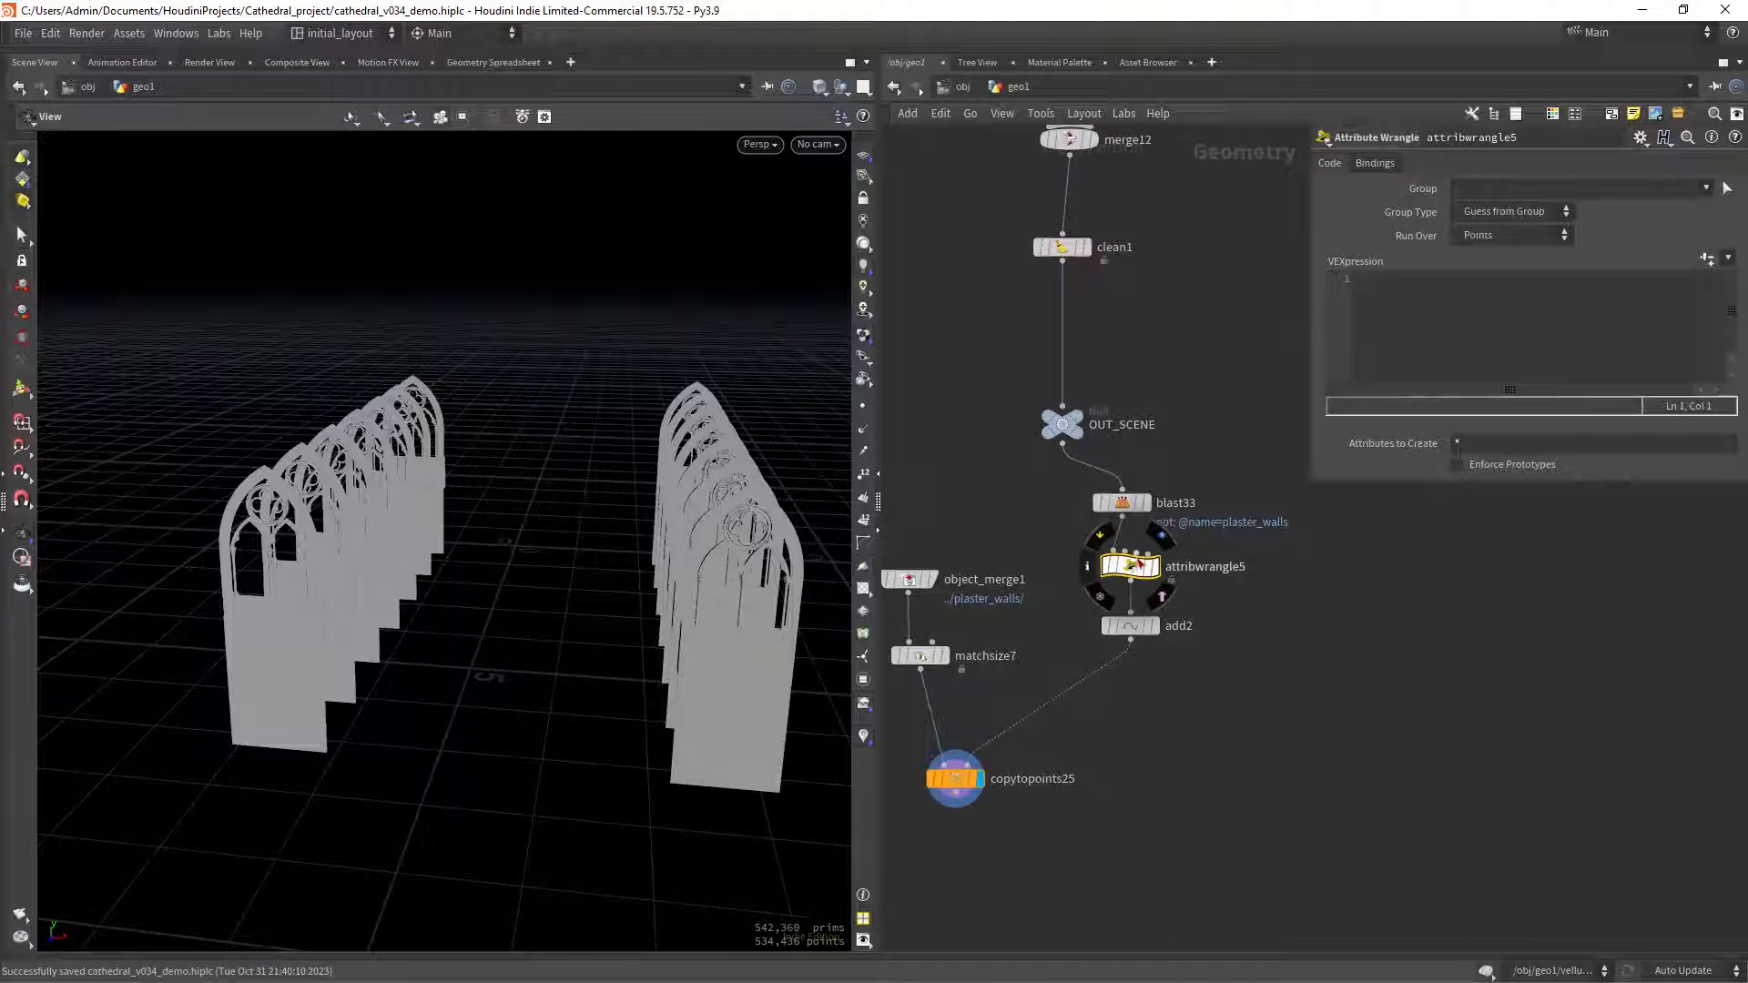
pyautogui.click(1373, 361)
pyautogui.hotkey('ctrl', 'v')
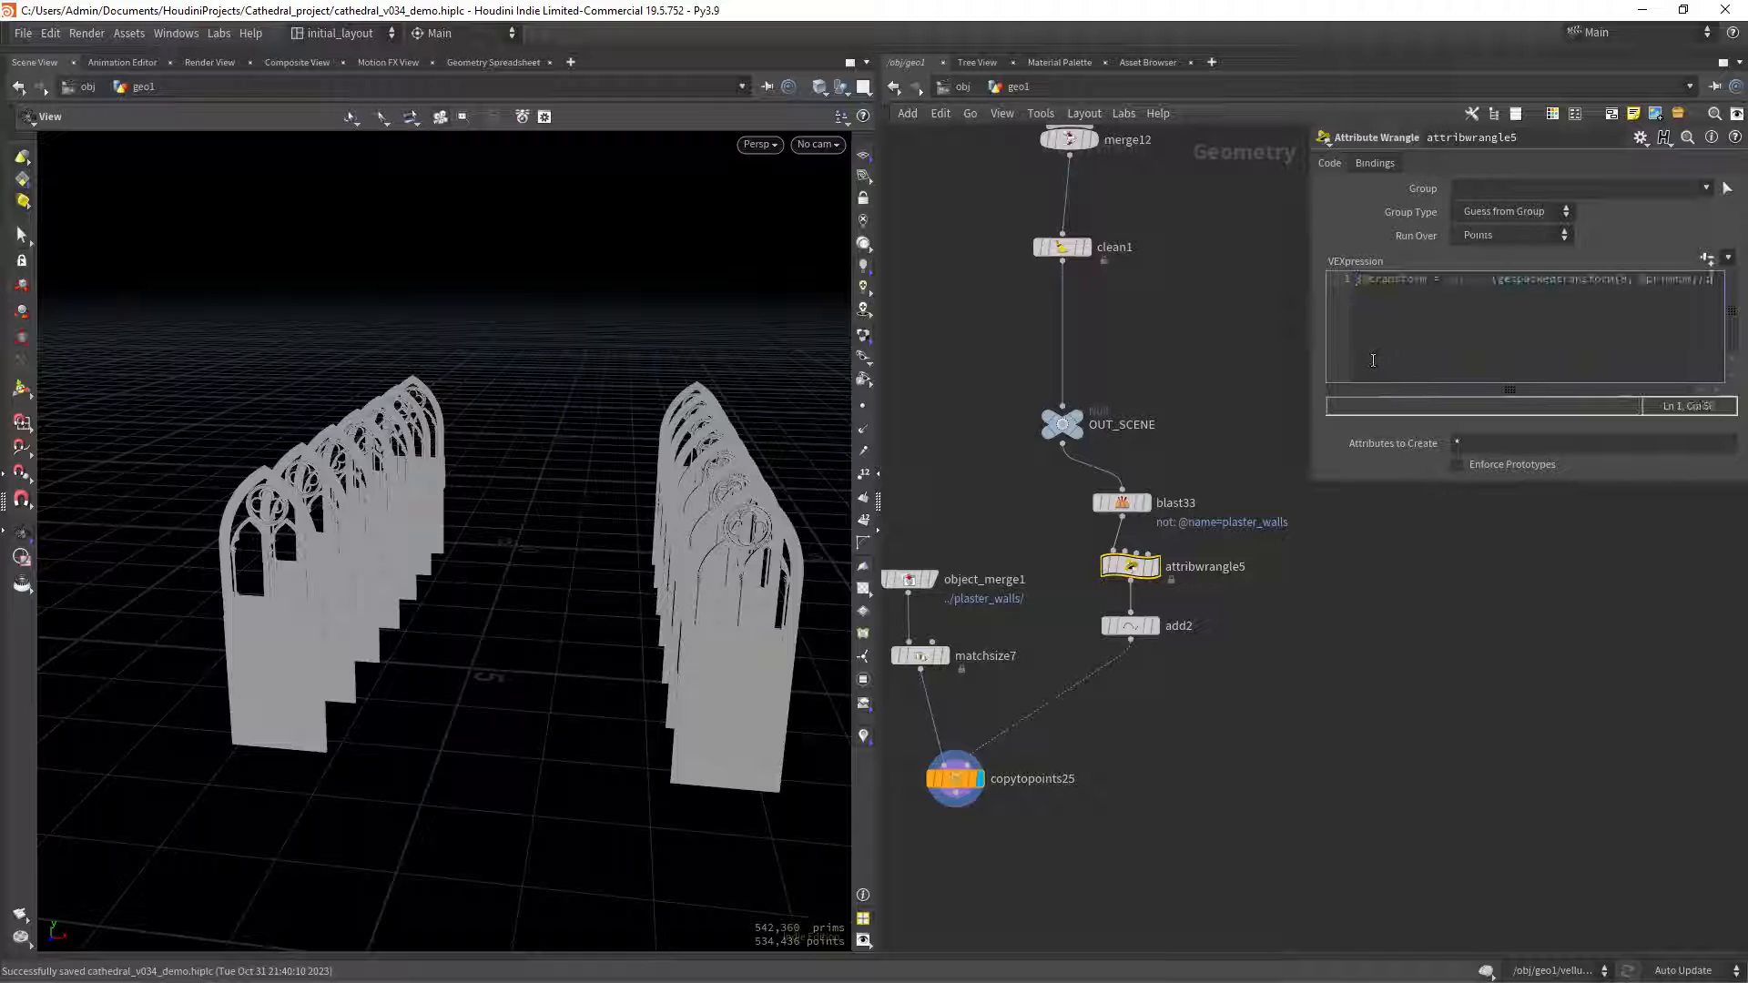
pyautogui.click(1296, 322)
pyautogui.moveTo(1310, 324); pyautogui.dragTo(1191, 330)
# Display the wrangle and add2 outputs in turn, and visualize the transform attribute on the add2 points.
pyautogui.moveTo(1142, 570)
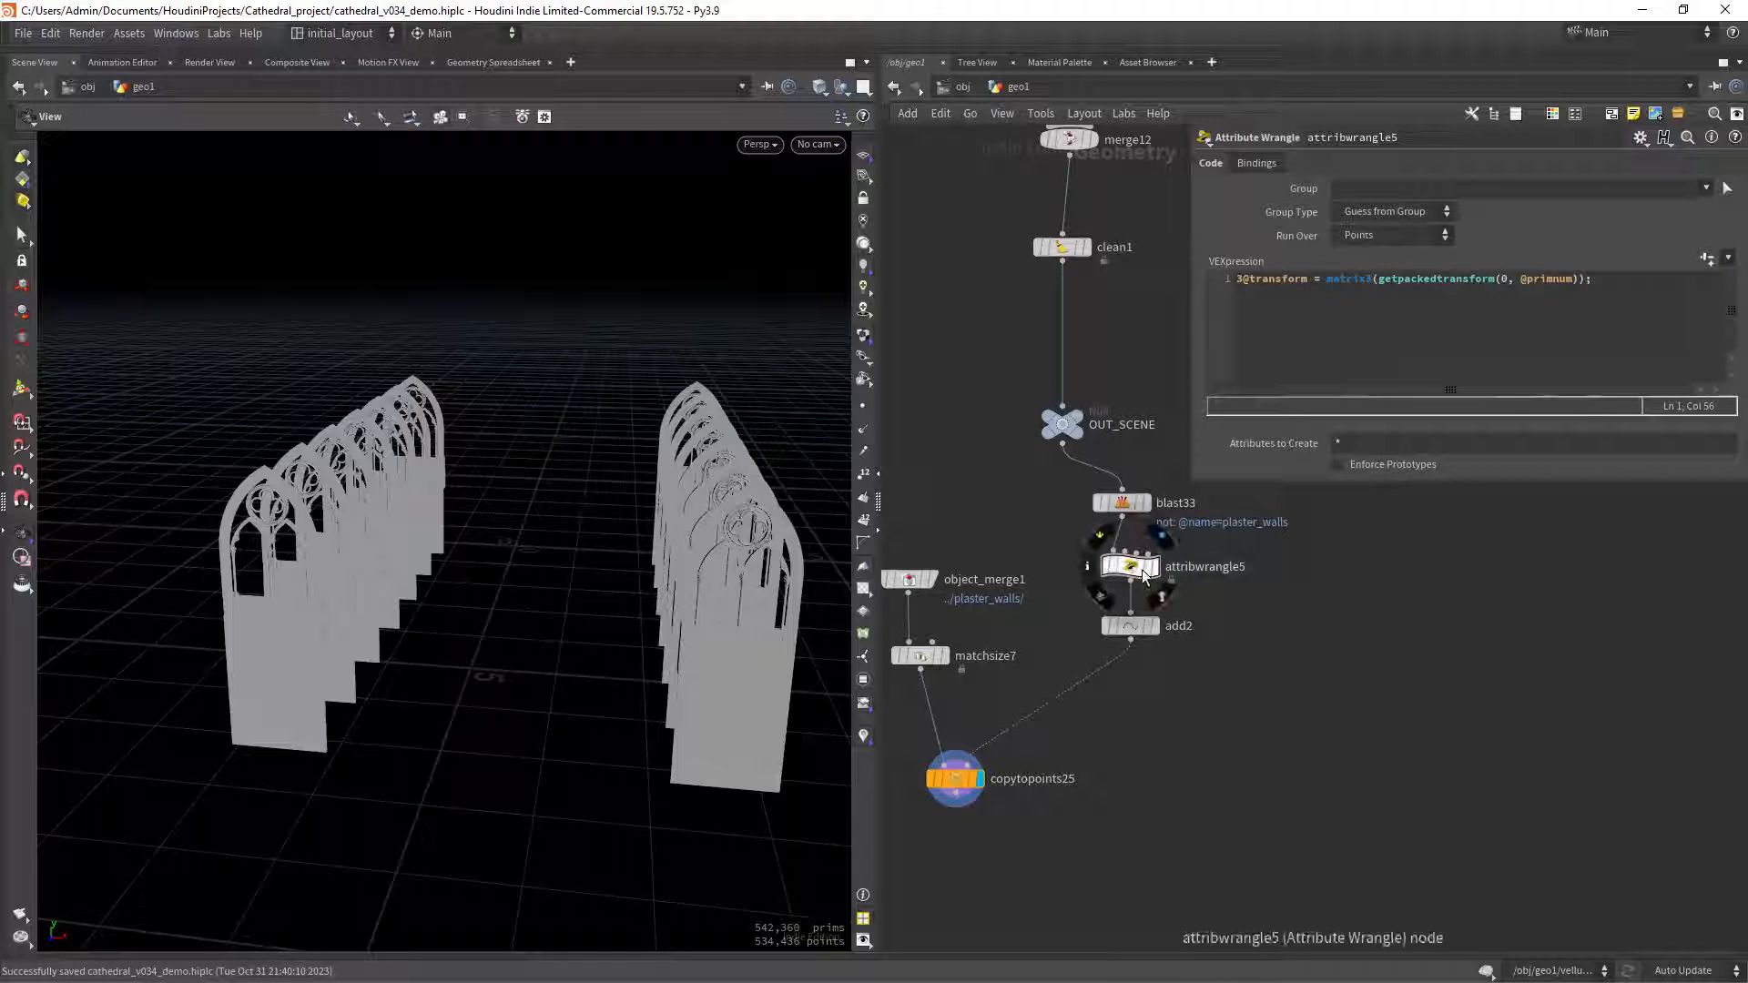
pyautogui.click(1165, 537)
pyautogui.click(1142, 571)
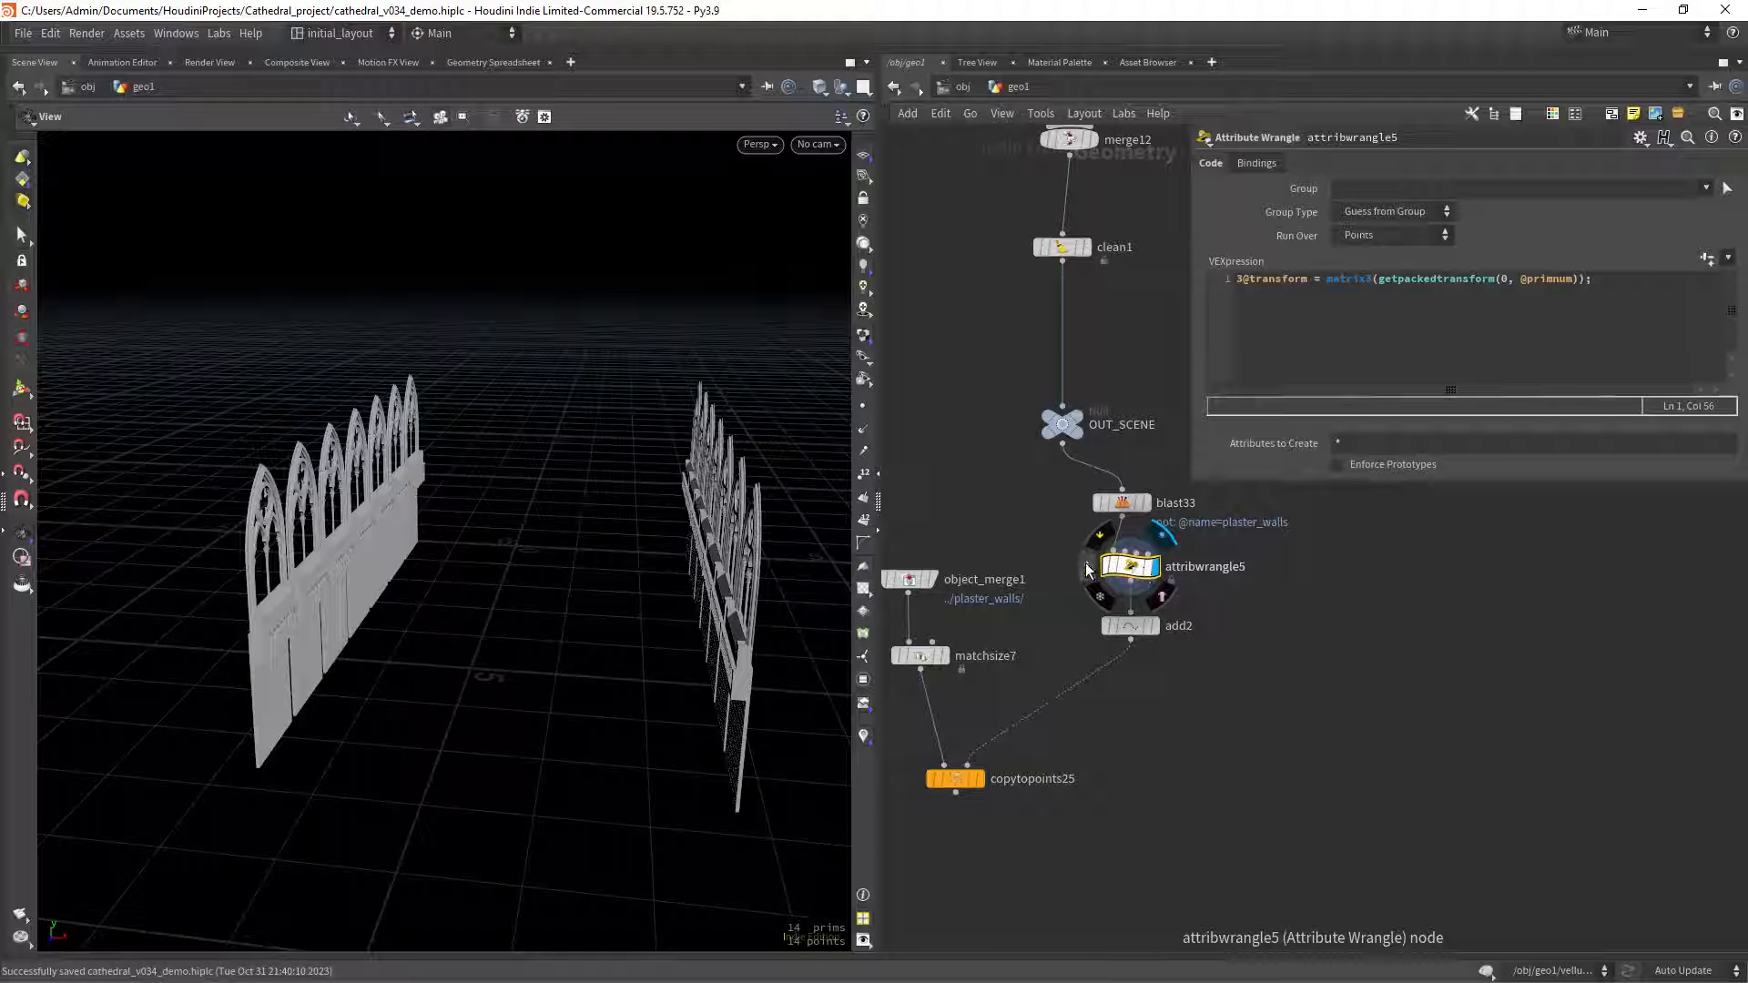
pyautogui.click(1165, 596)
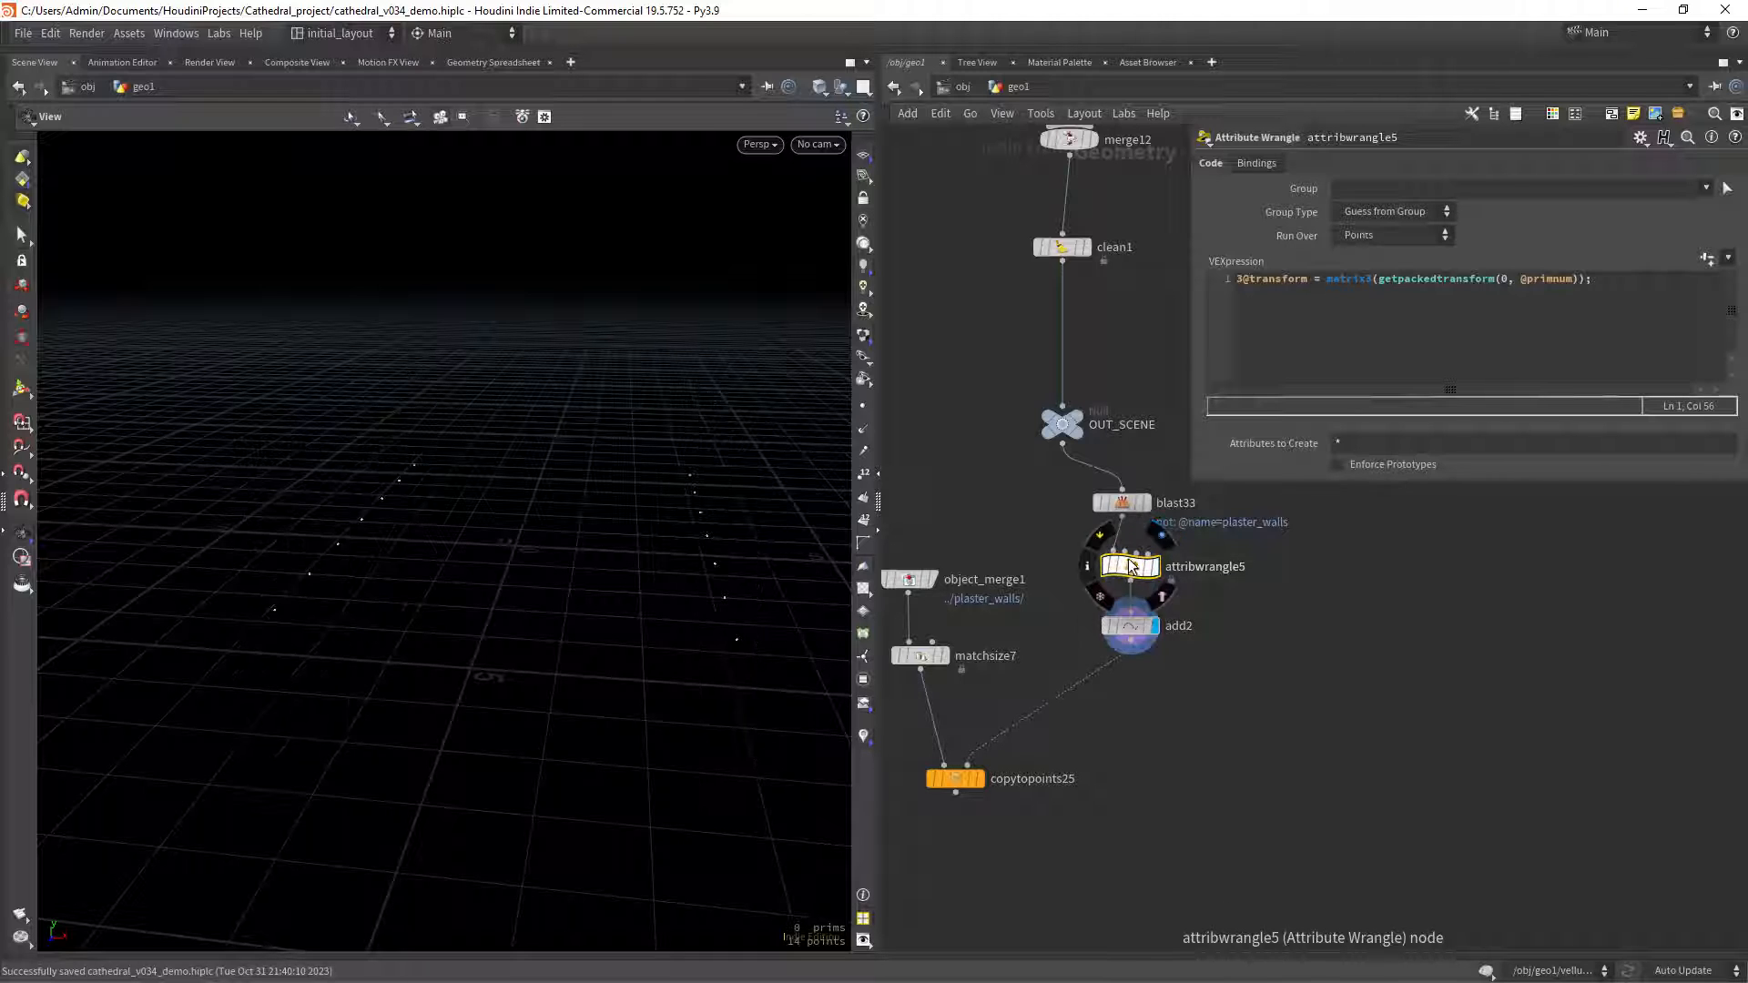
pyautogui.click(1091, 624)
pyautogui.click(1304, 547)
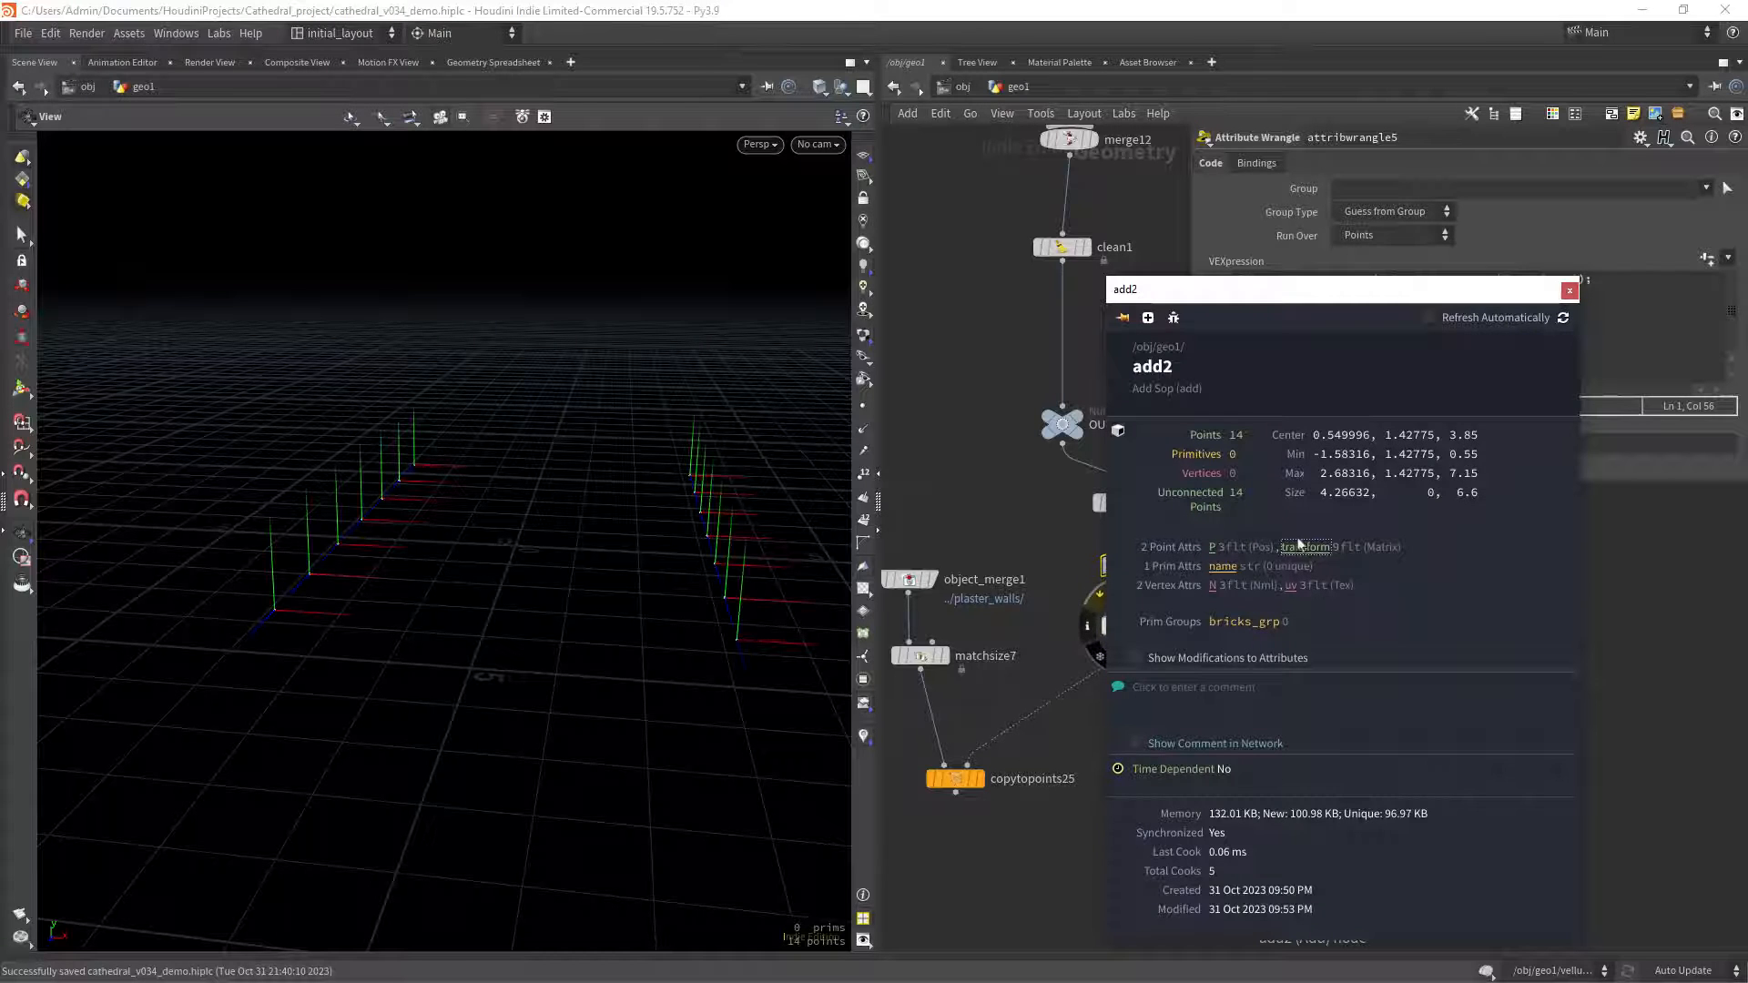
pyautogui.moveTo(535, 605); pyautogui.dragTo(679, 504)
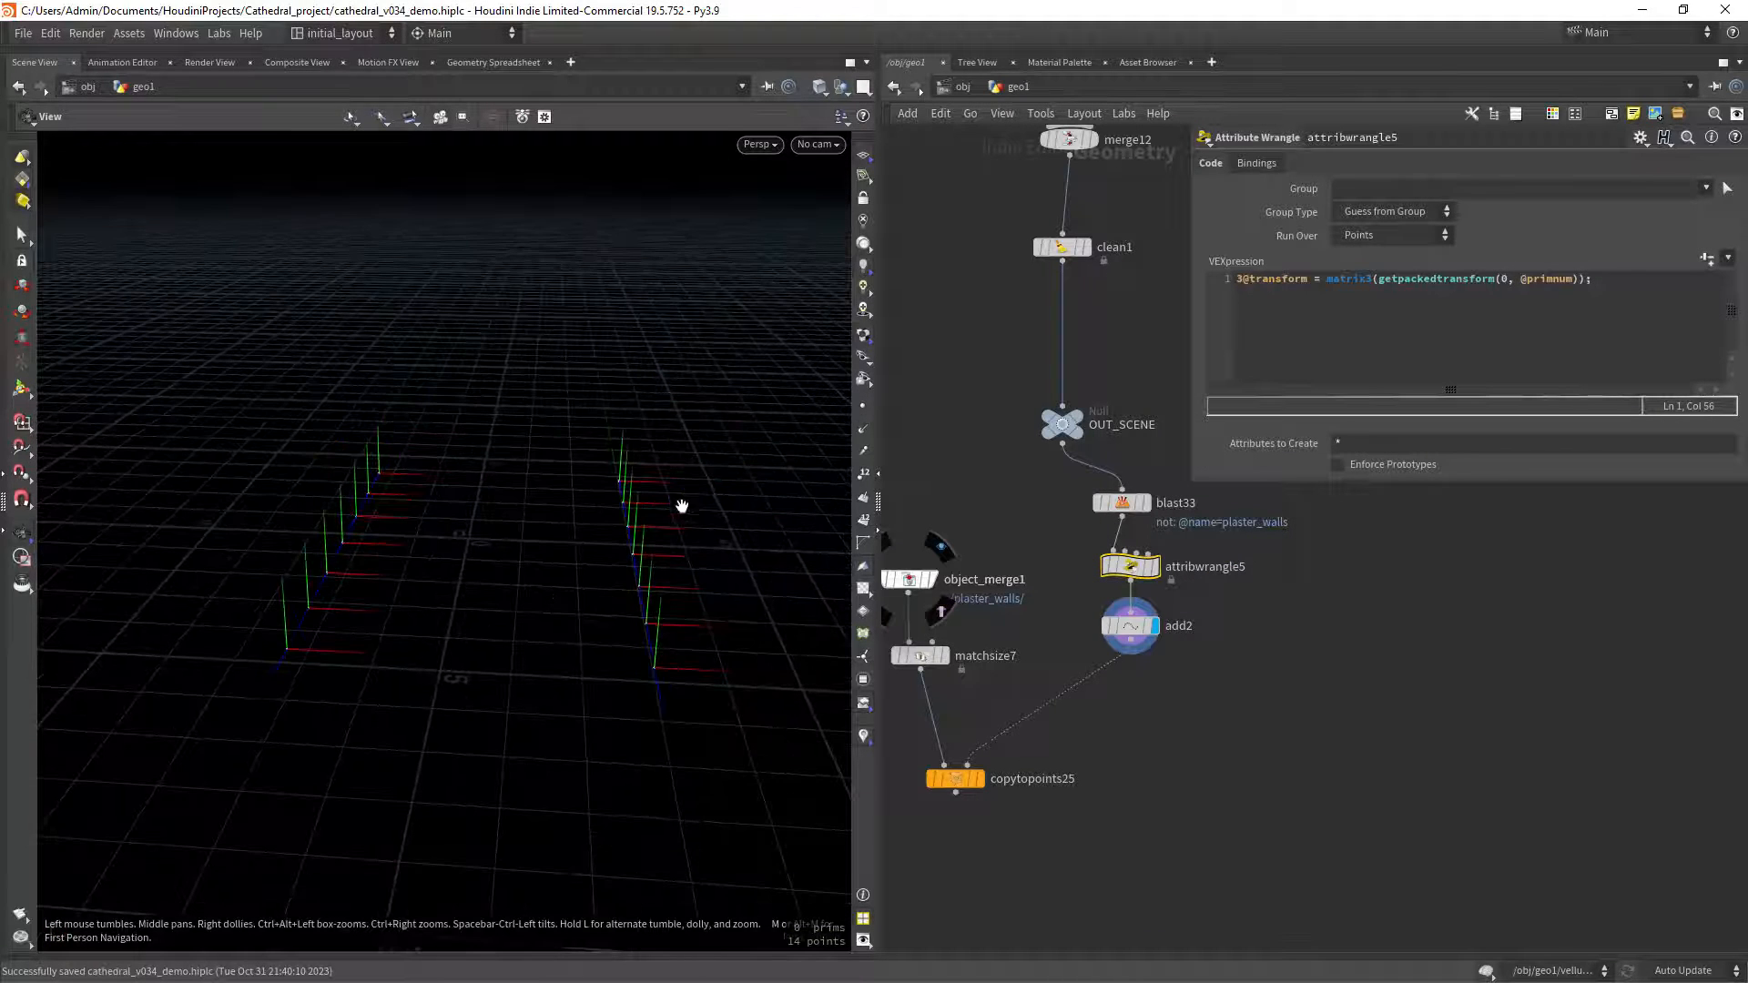
pyautogui.moveTo(679, 609); pyautogui.dragTo(607, 587)
pyautogui.moveTo(557, 583); pyautogui.dragTo(620, 570, button='right')
pyautogui.moveTo(620, 570); pyautogui.dragTo(607, 571, button='middle')
# Disconnect the blast33 branch from OUT_SCENE and move it aside together with the object merge, matchsize and copy nodes.
pyautogui.moveTo(1238, 676); pyautogui.dragTo(1186, 679, button='right')
pyautogui.moveTo(1245, 662); pyautogui.dragTo(1192, 658, button='middle')
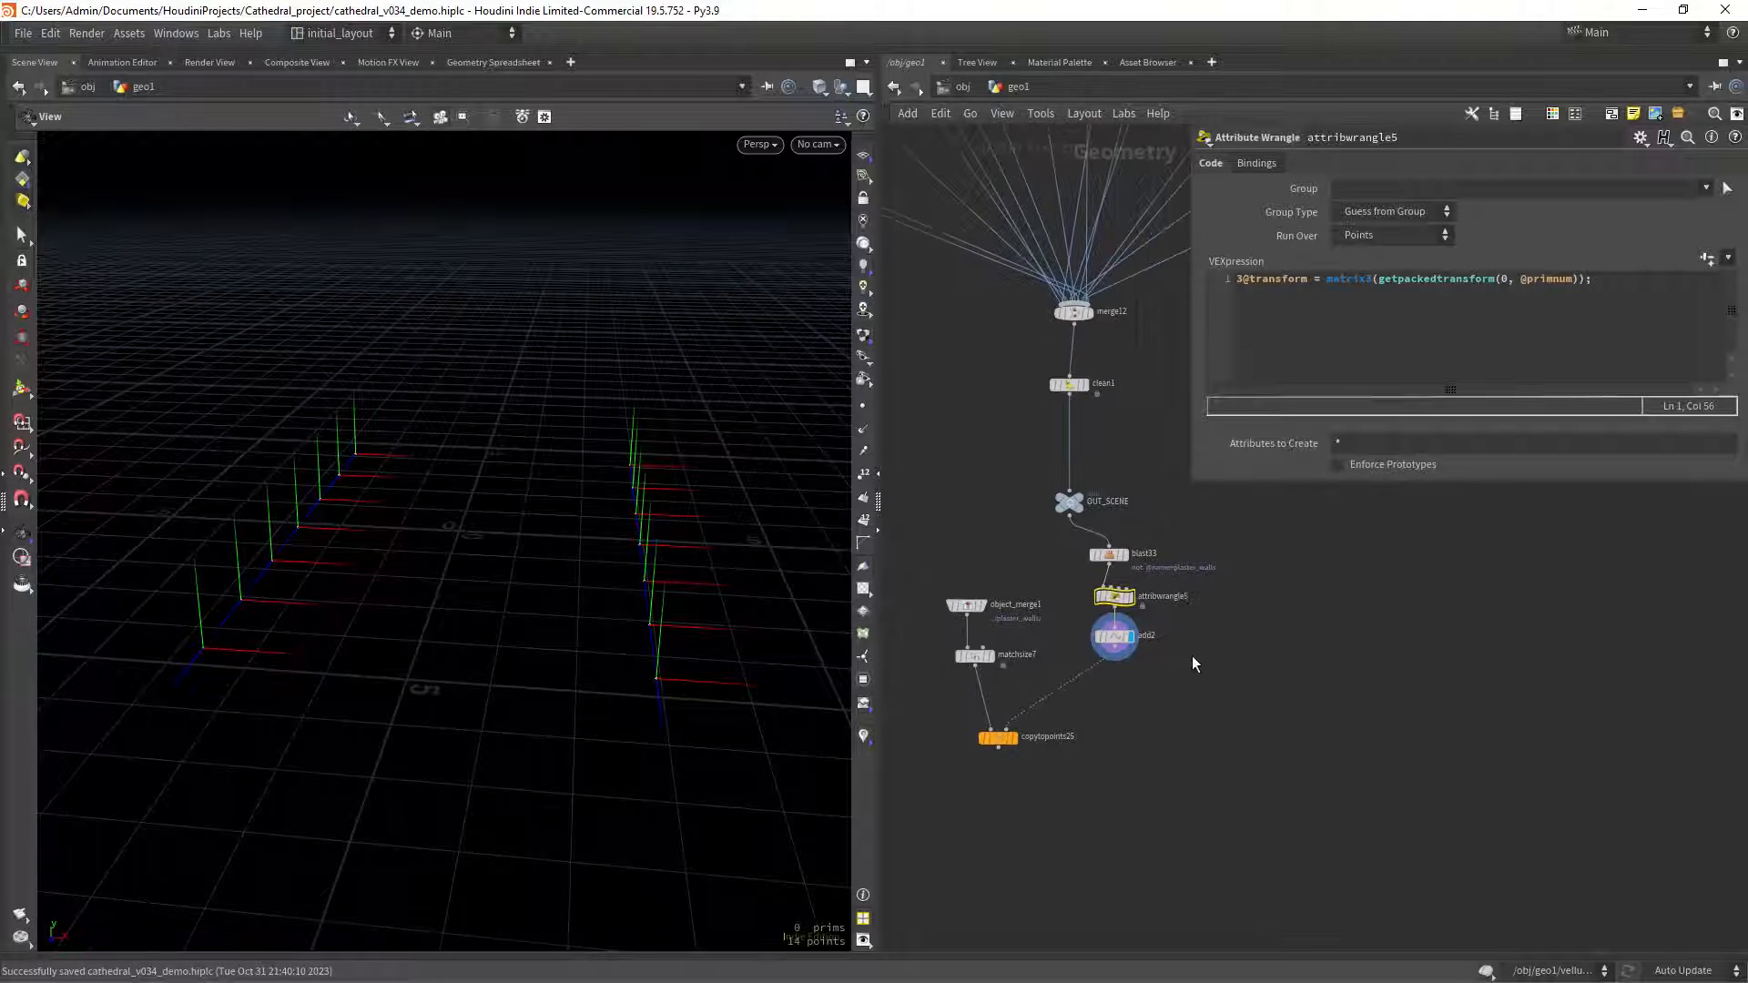
pyautogui.moveTo(1192, 657); pyautogui.dragTo(1192, 688, button='right')
pyautogui.moveTo(1192, 688); pyautogui.dragTo(1186, 647, button='middle')
pyautogui.moveTo(1144, 648); pyautogui.dragTo(1189, 660, button='right')
pyautogui.moveTo(1189, 660); pyautogui.dragTo(1199, 692, button='middle')
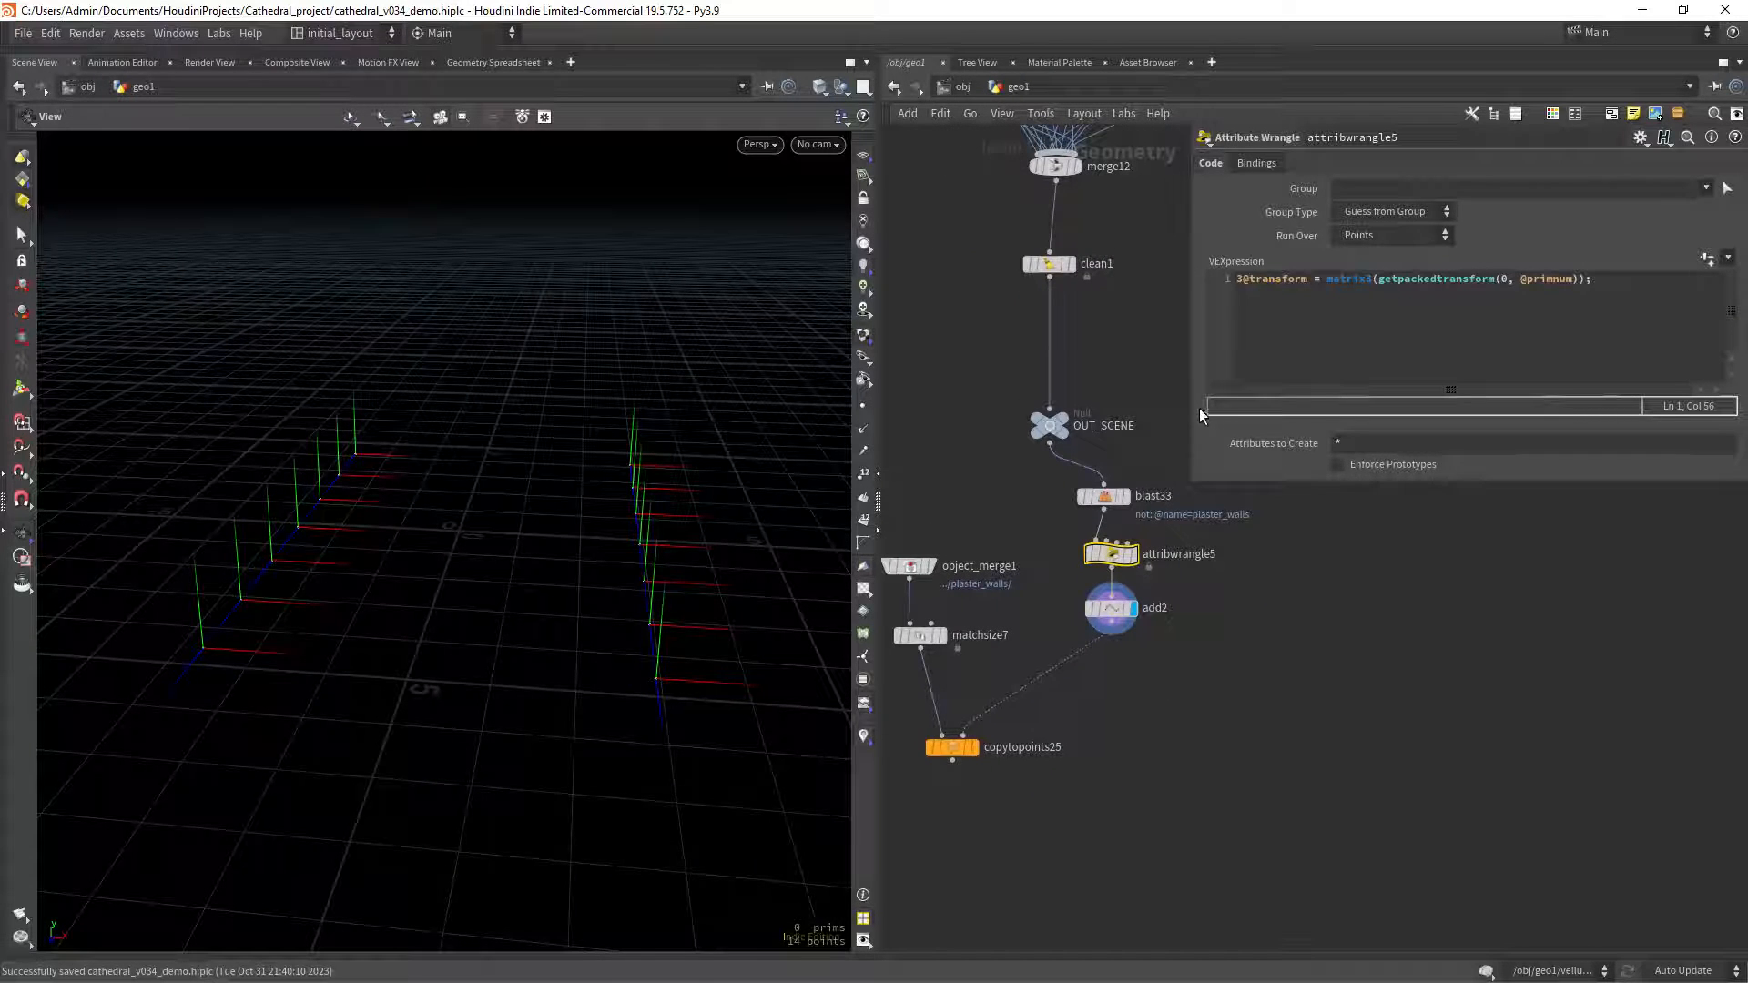
pyautogui.moveTo(1199, 414); pyautogui.dragTo(1279, 419)
pyautogui.scroll(-3, 1205, 468)
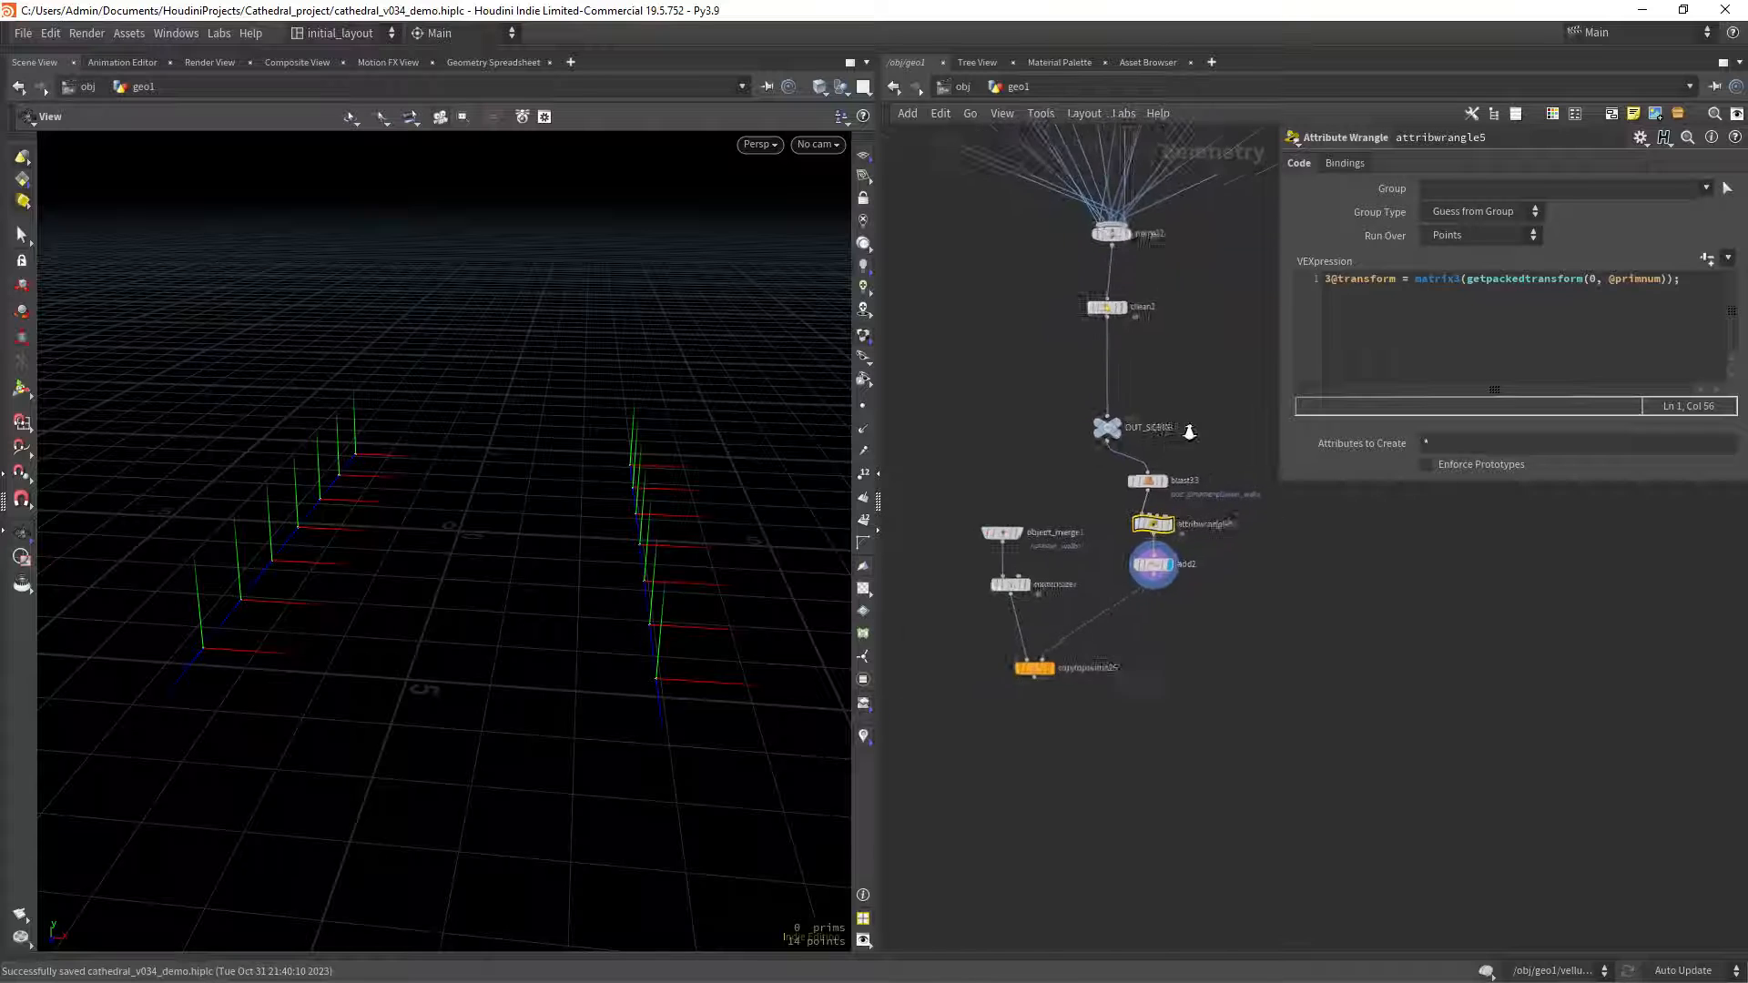
pyautogui.moveTo(1189, 432); pyautogui.dragTo(1213, 434, button='right')
pyautogui.press('y')
pyautogui.moveTo(1108, 479); pyautogui.dragTo(921, 808)
pyautogui.moveTo(944, 566); pyautogui.dragTo(1390, 650)
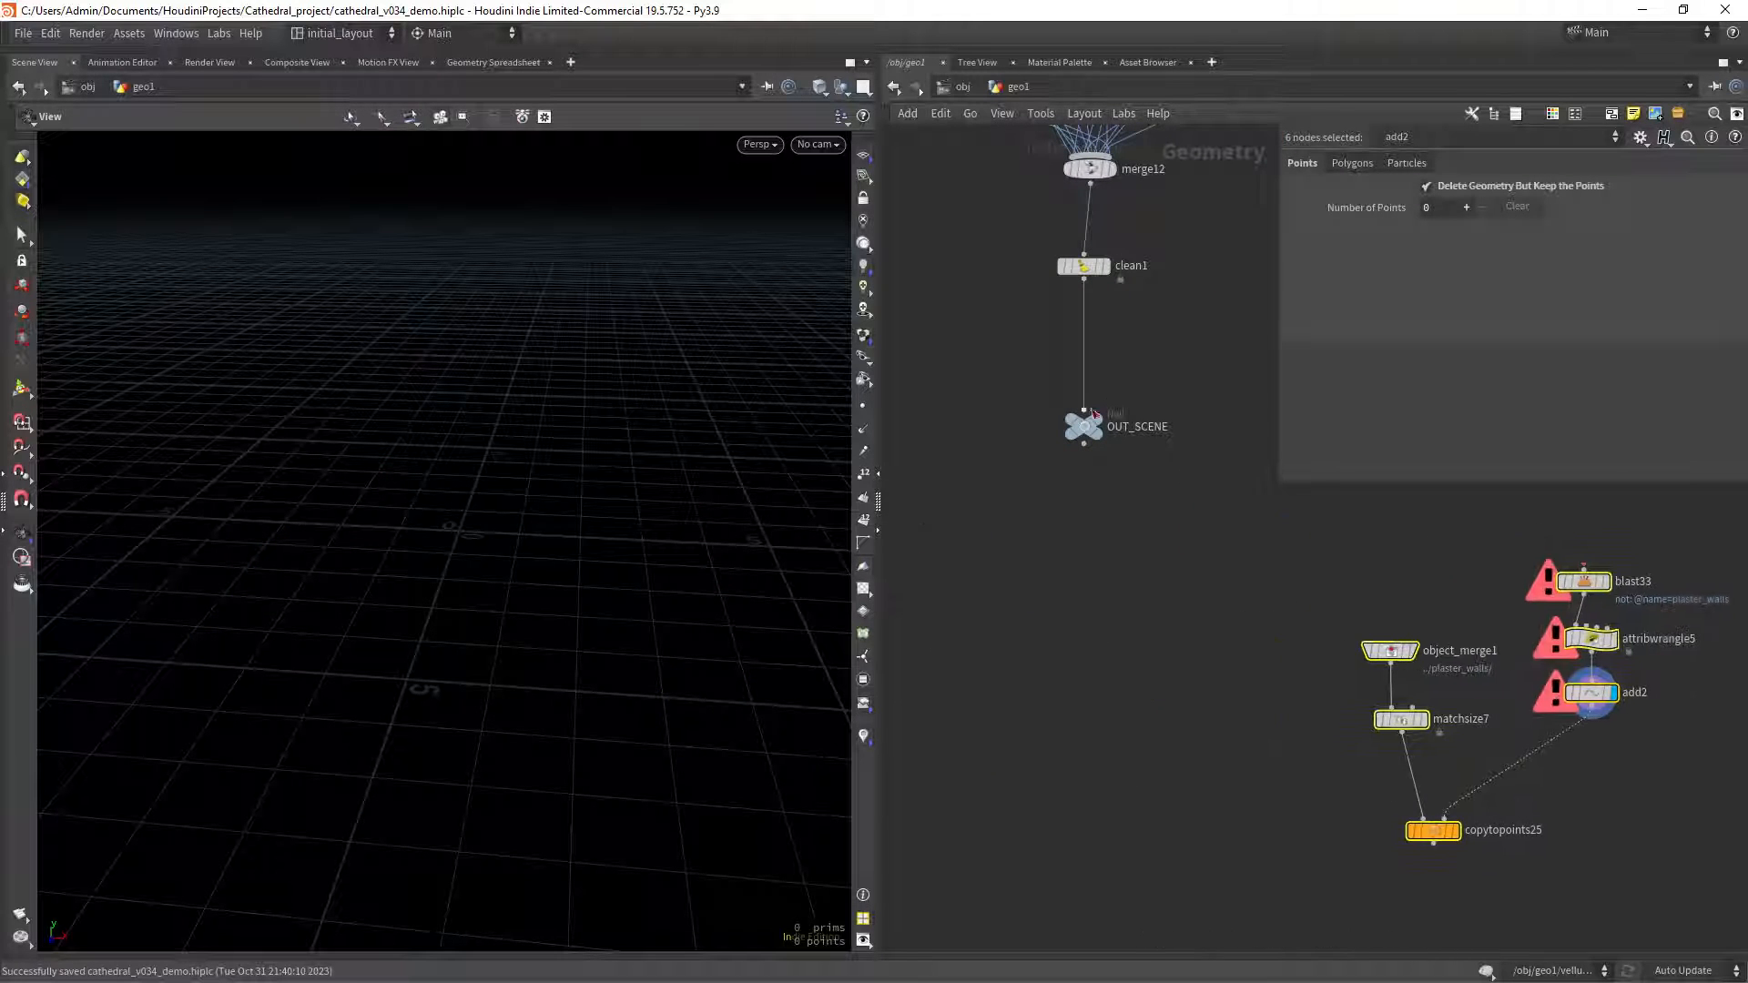
# Display the full cathedral from OUT_SCENE and clear the selection of the moved nodes.
pyautogui.click(1098, 423)
pyautogui.scroll(-2, 1184, 509)
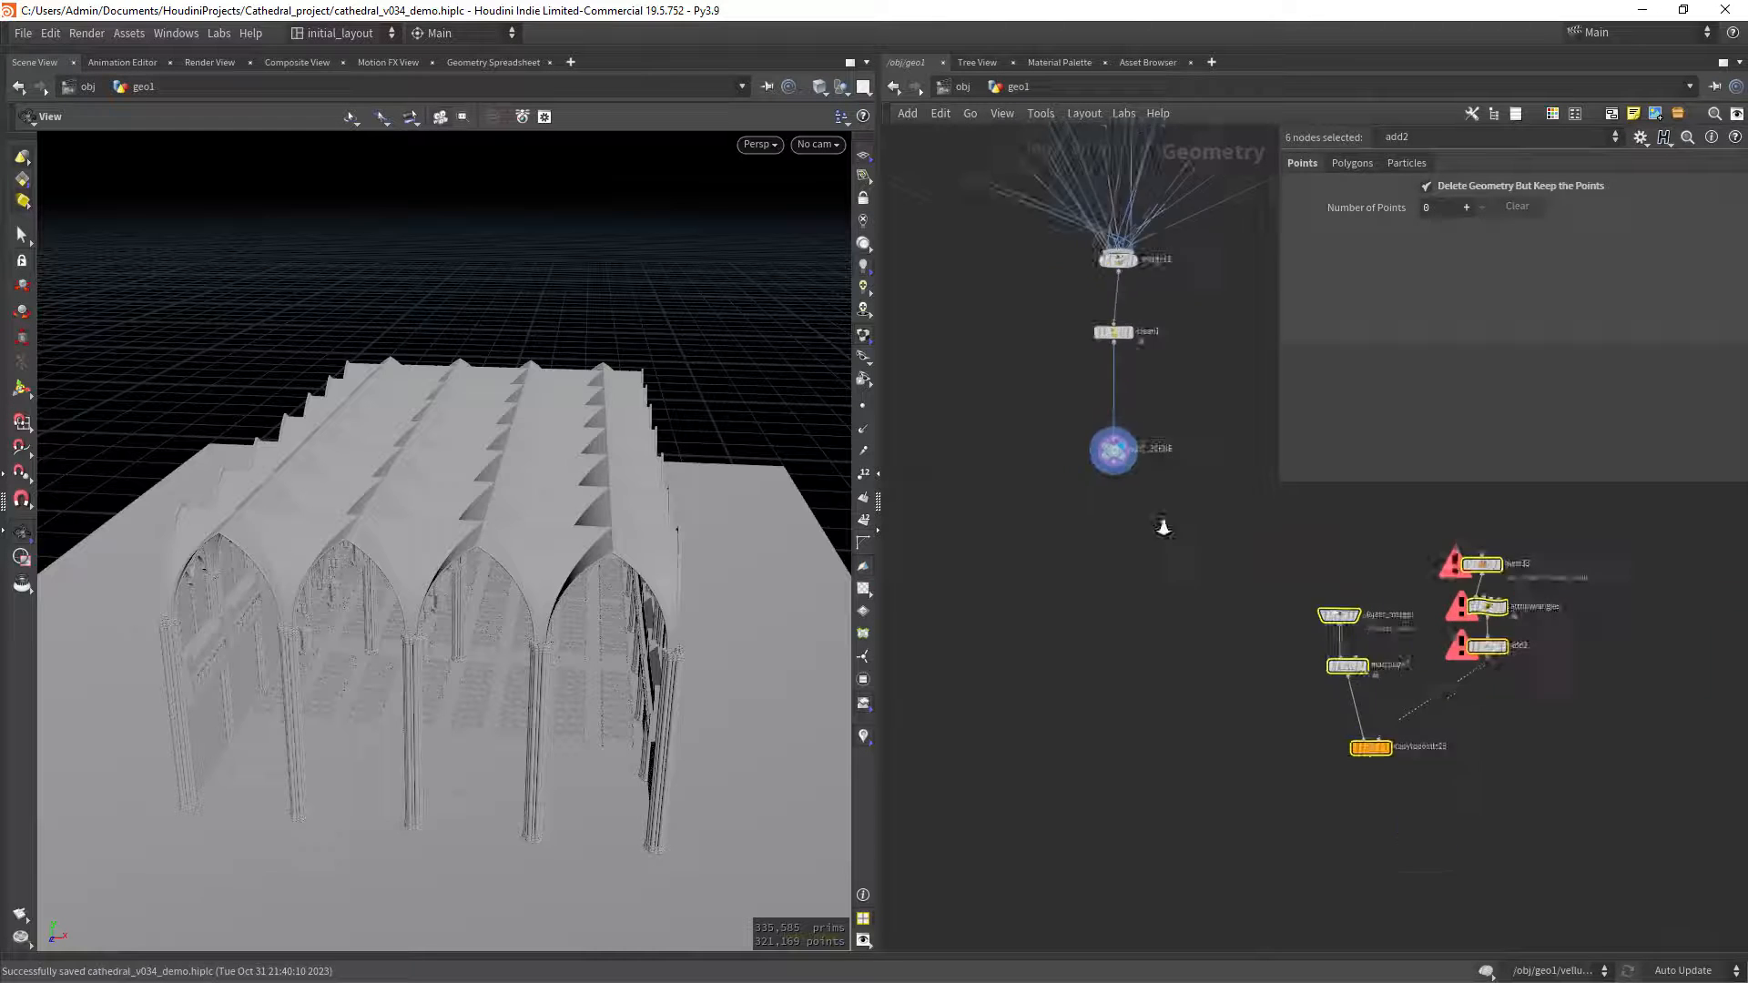
pyautogui.moveTo(1164, 528); pyautogui.dragTo(1115, 547, button='right')
pyautogui.moveTo(1225, 554); pyautogui.dragTo(1182, 559, button='middle')
pyautogui.click(1184, 559)
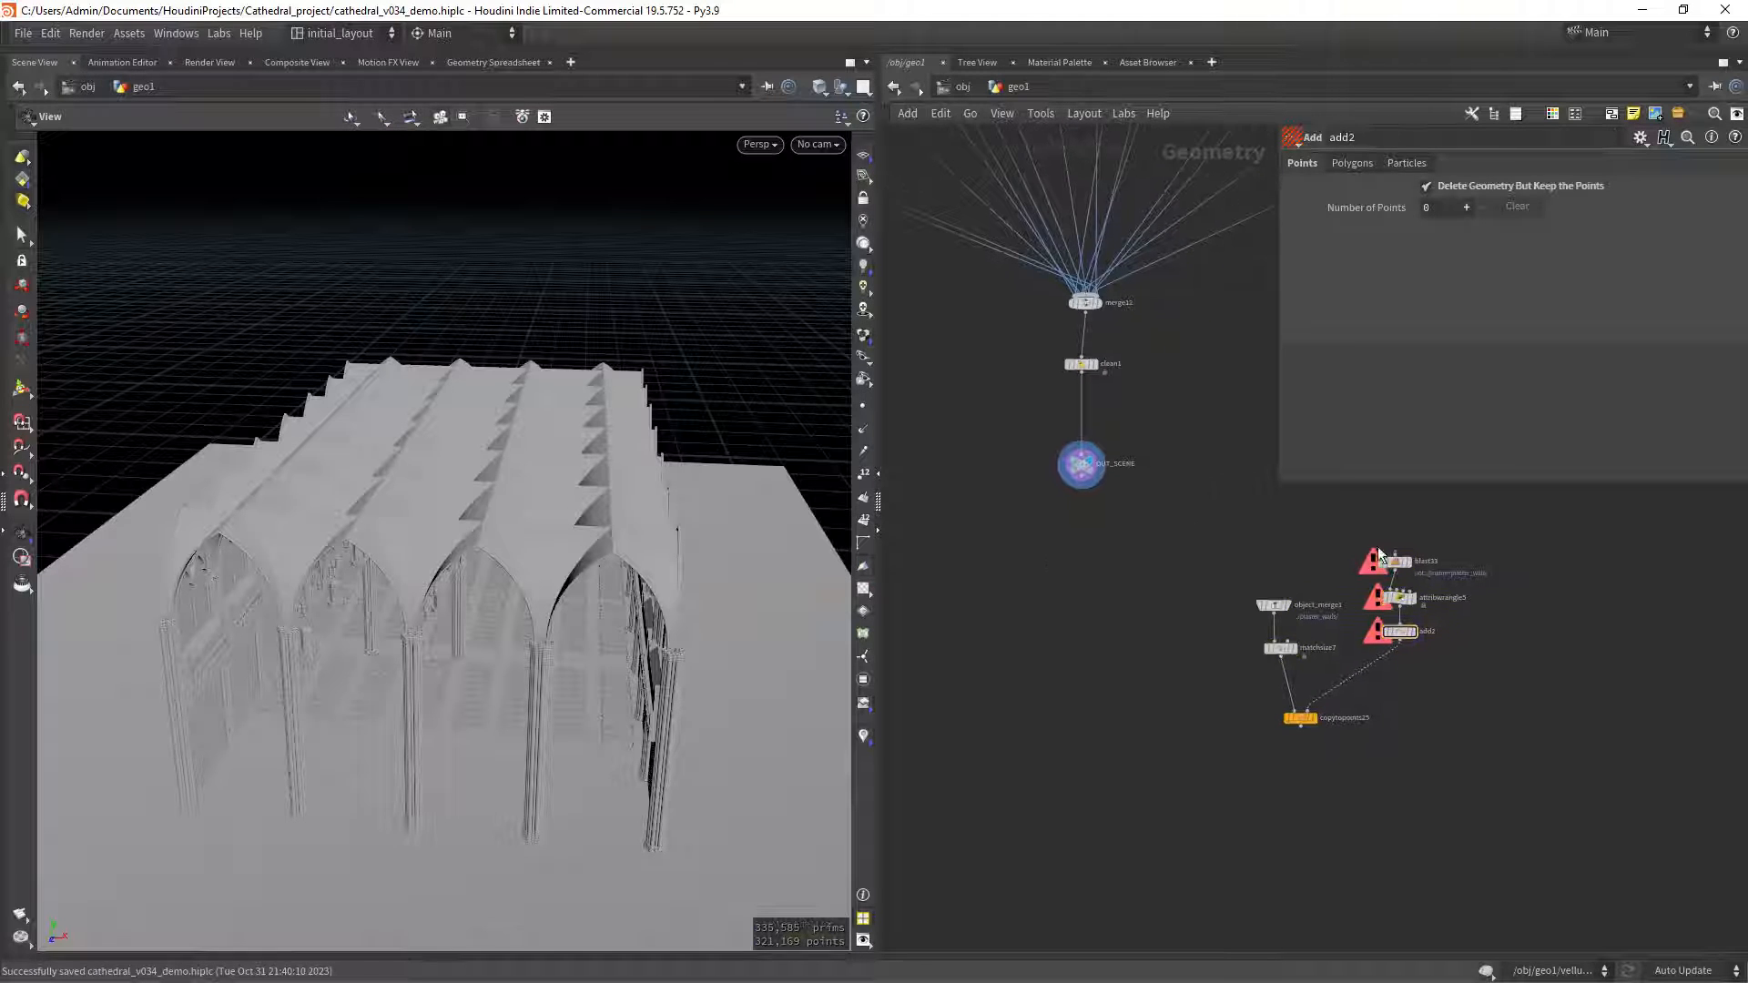
# Move blast33 below OUT_SCENE, detach it from the wrangle, reconnect it to OUT_SCENE and display its walls.
pyautogui.moveTo(1379, 557); pyautogui.dragTo(1058, 608)
pyautogui.moveTo(1078, 548); pyautogui.dragTo(1036, 604)
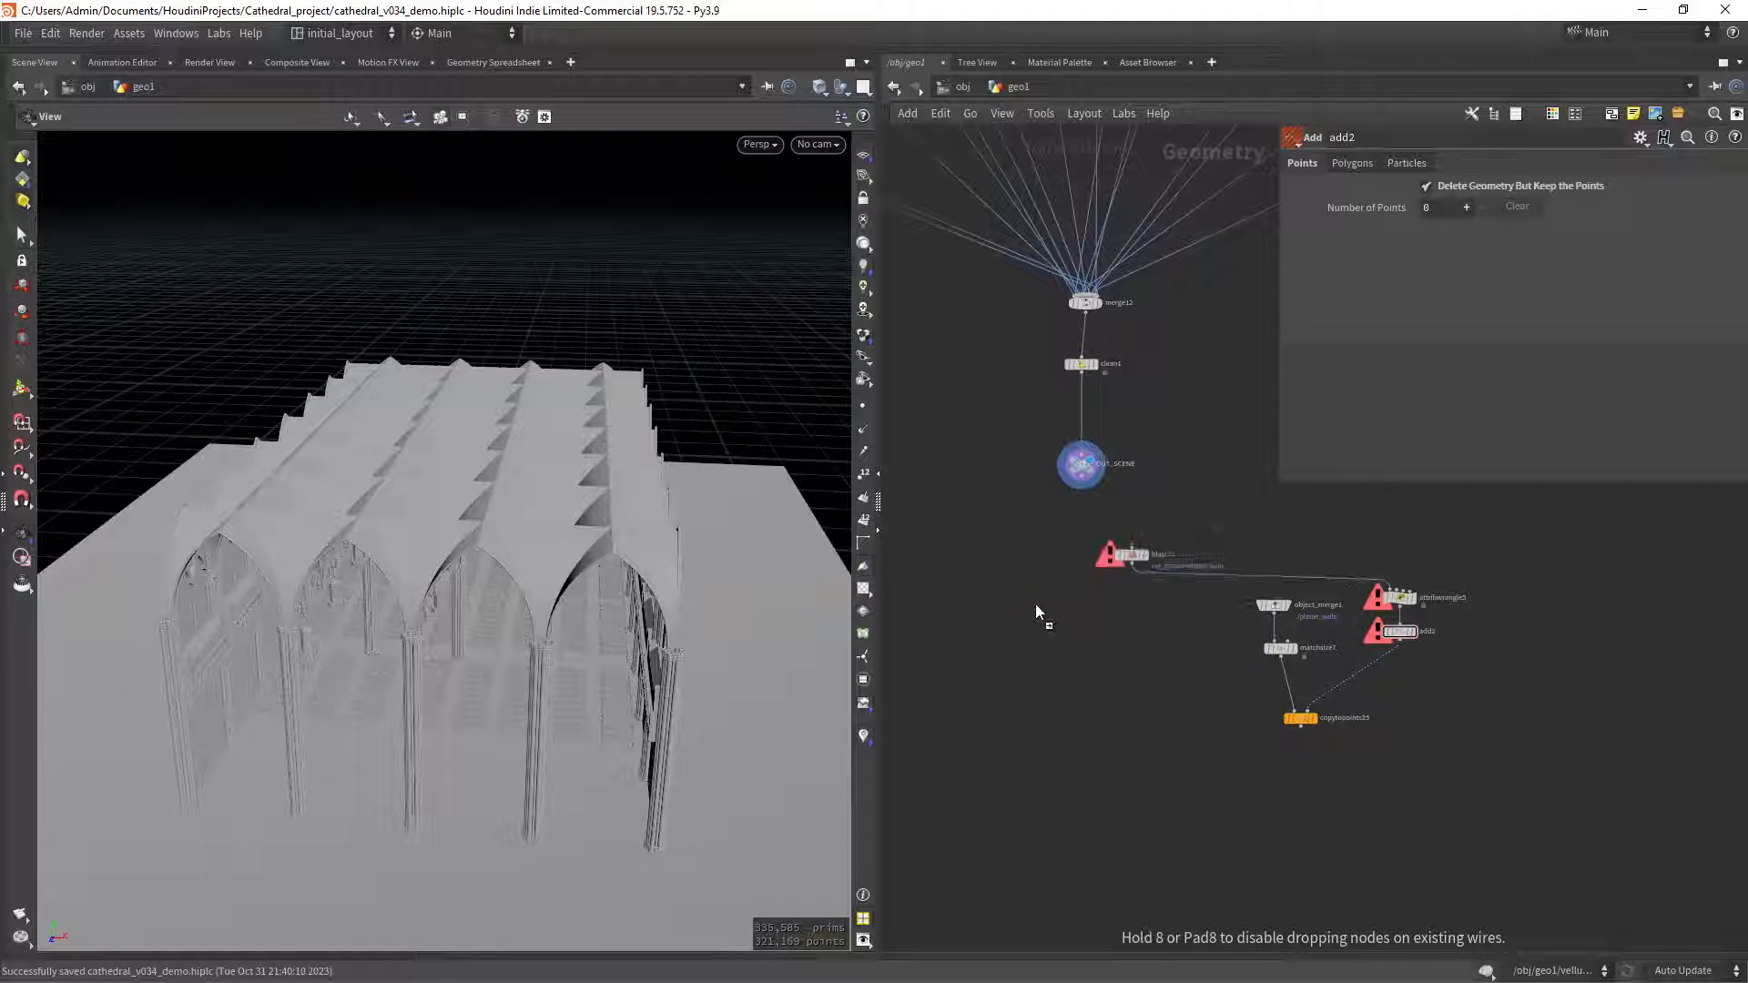
pyautogui.moveTo(1106, 544); pyautogui.dragTo(1106, 544)
pyautogui.press('y')
pyautogui.moveTo(1210, 524); pyautogui.dragTo(1143, 648)
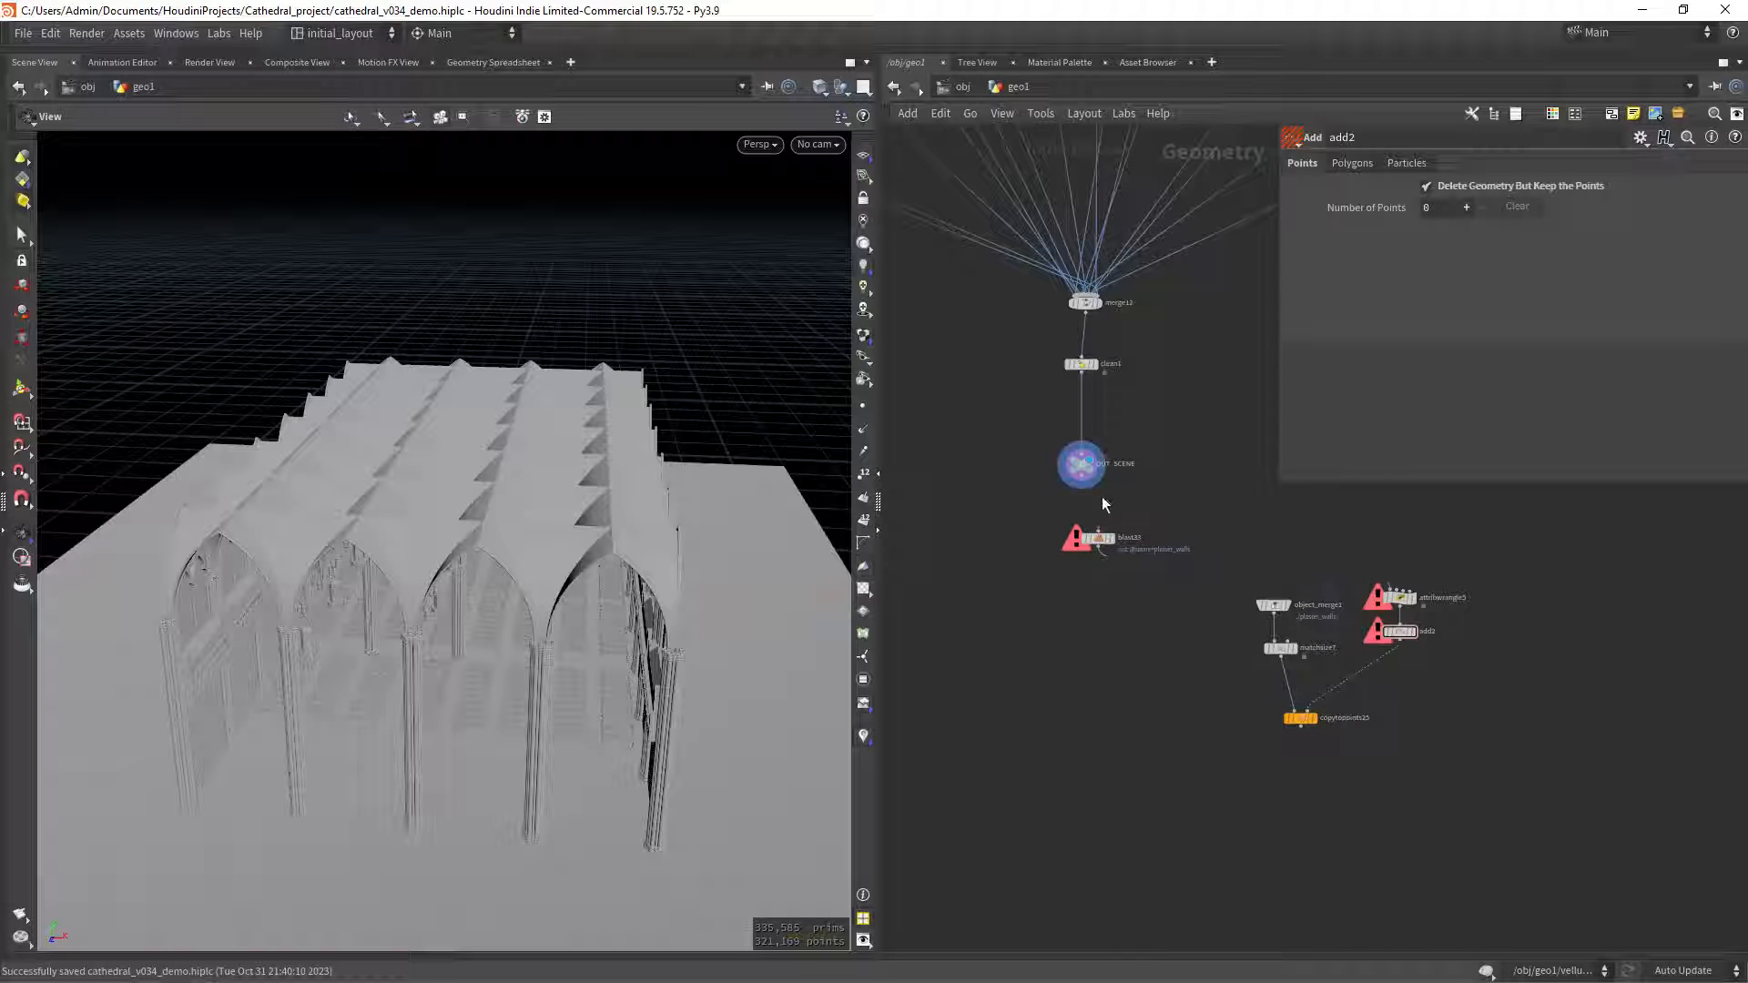
pyautogui.moveTo(1108, 541); pyautogui.dragTo(1094, 526)
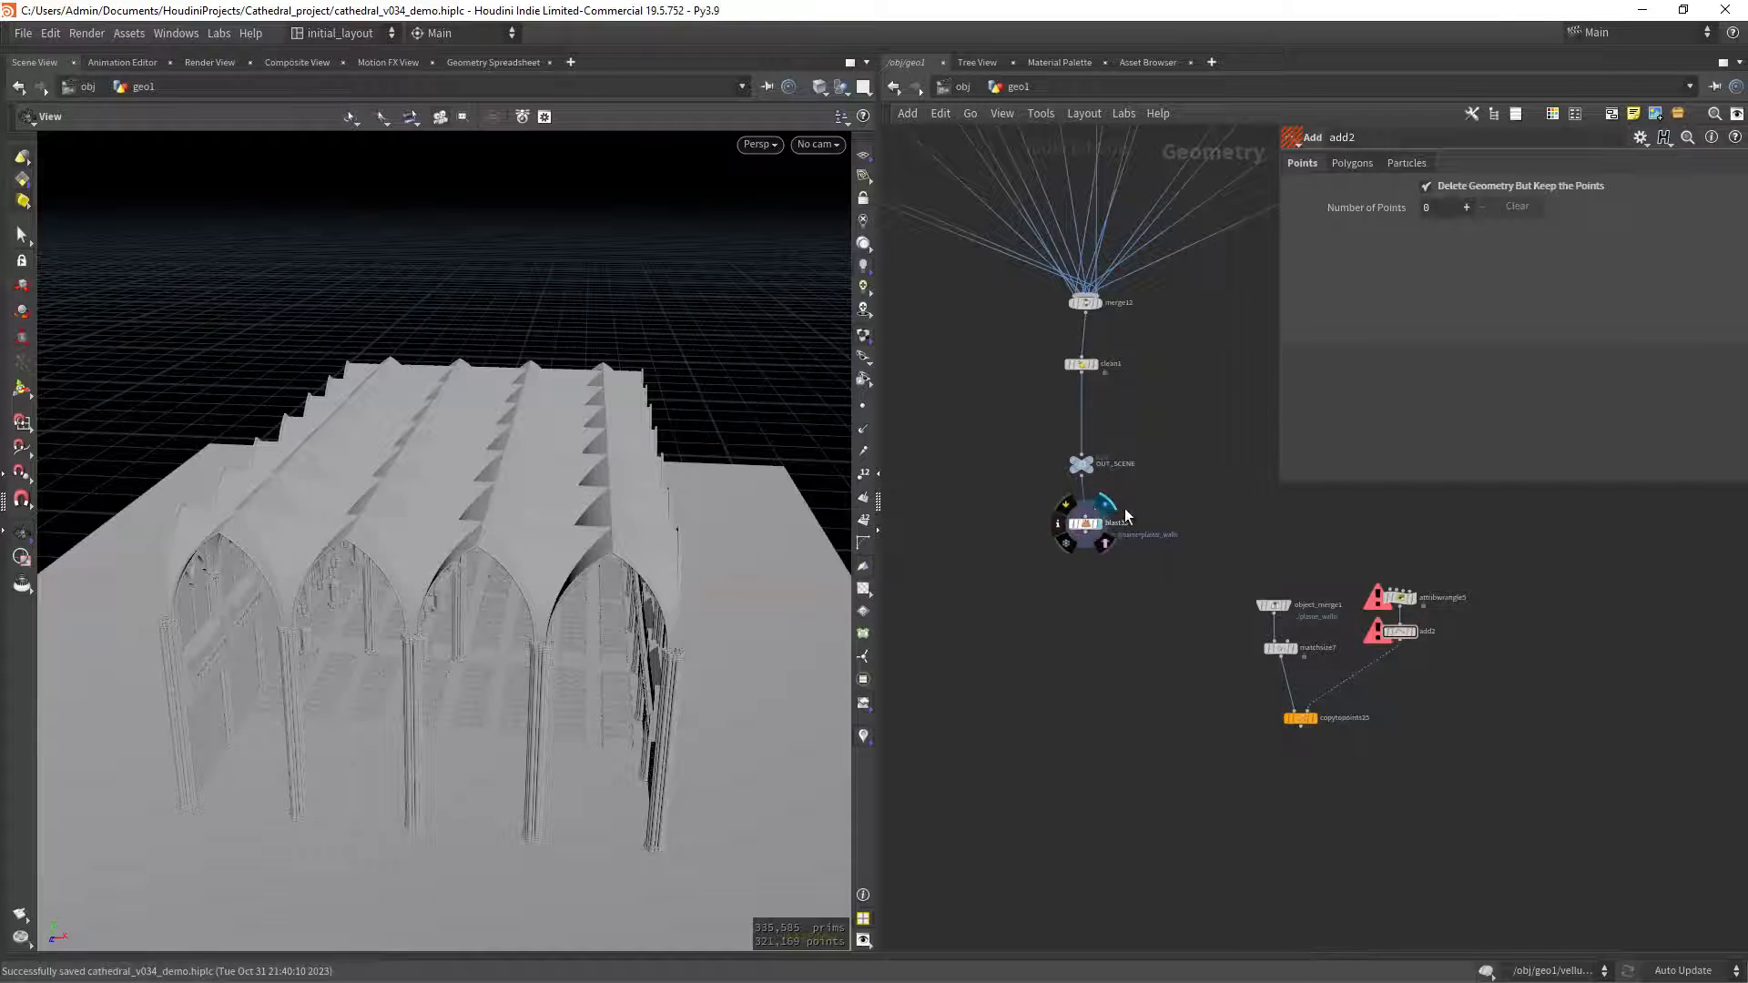
pyautogui.click(1106, 507)
pyautogui.moveTo(483, 628); pyautogui.dragTo(680, 562)
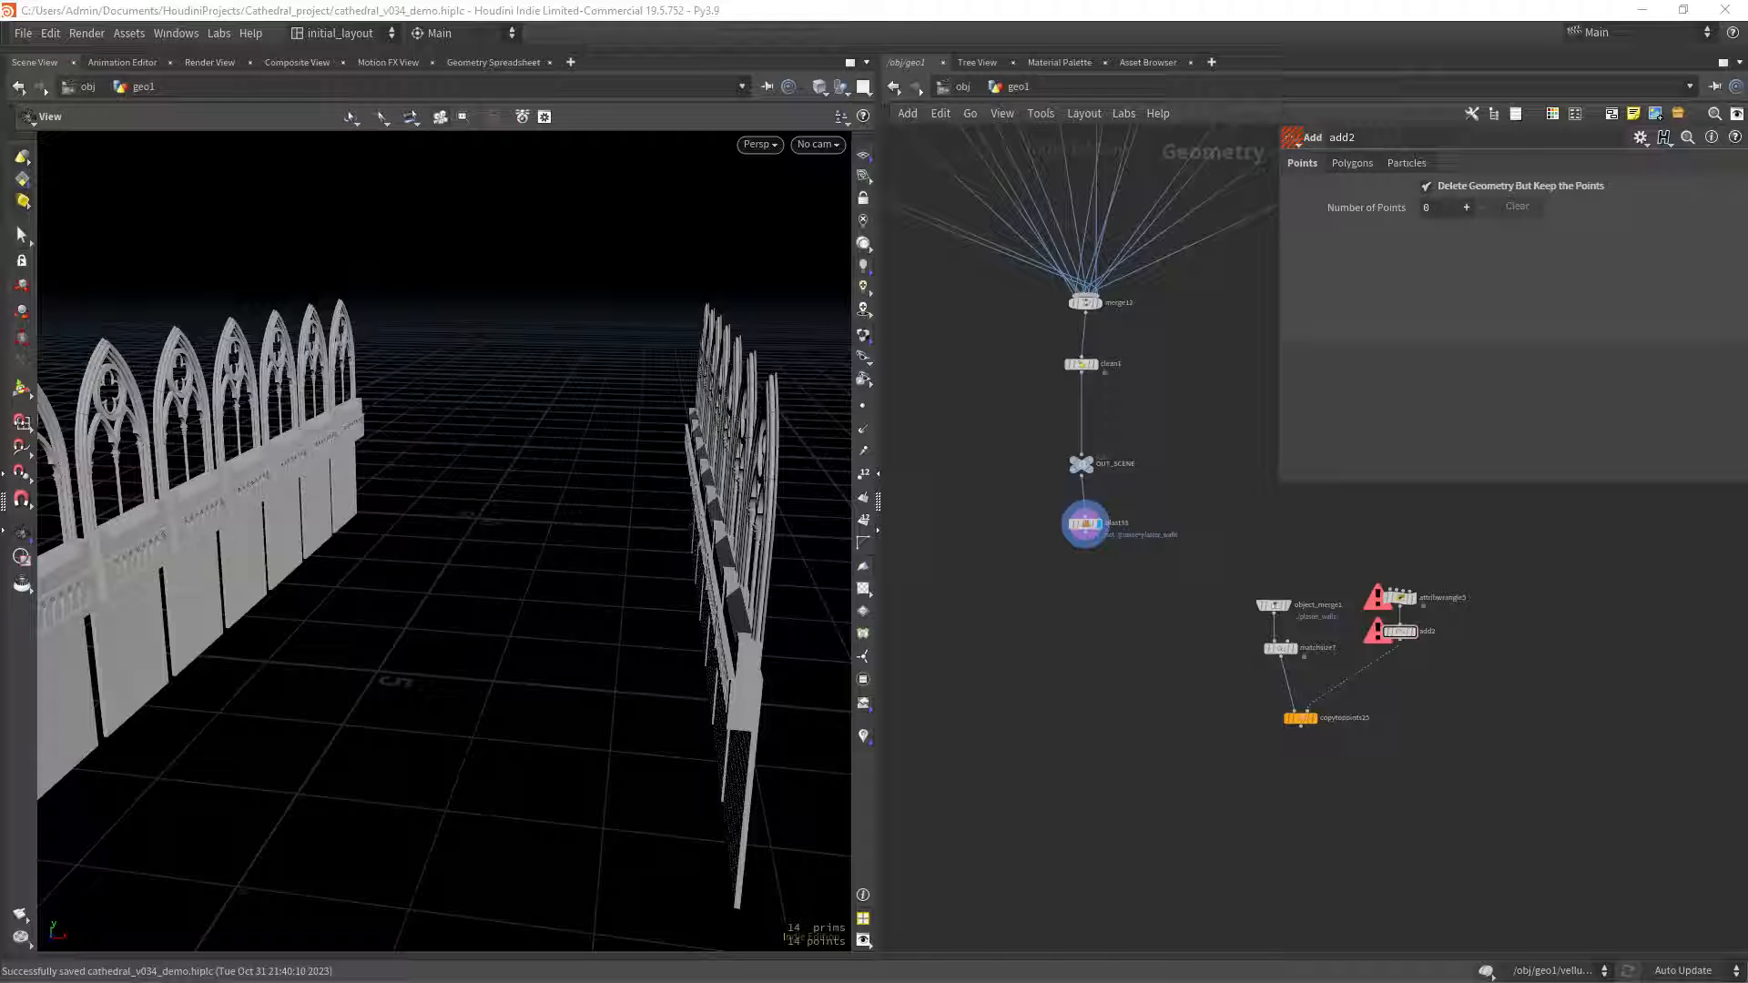
# Add a For-Each block below blast33 and feed it from that node.
pyautogui.scroll(3, 1097, 603)
pyautogui.scroll(-2, 1096, 606)
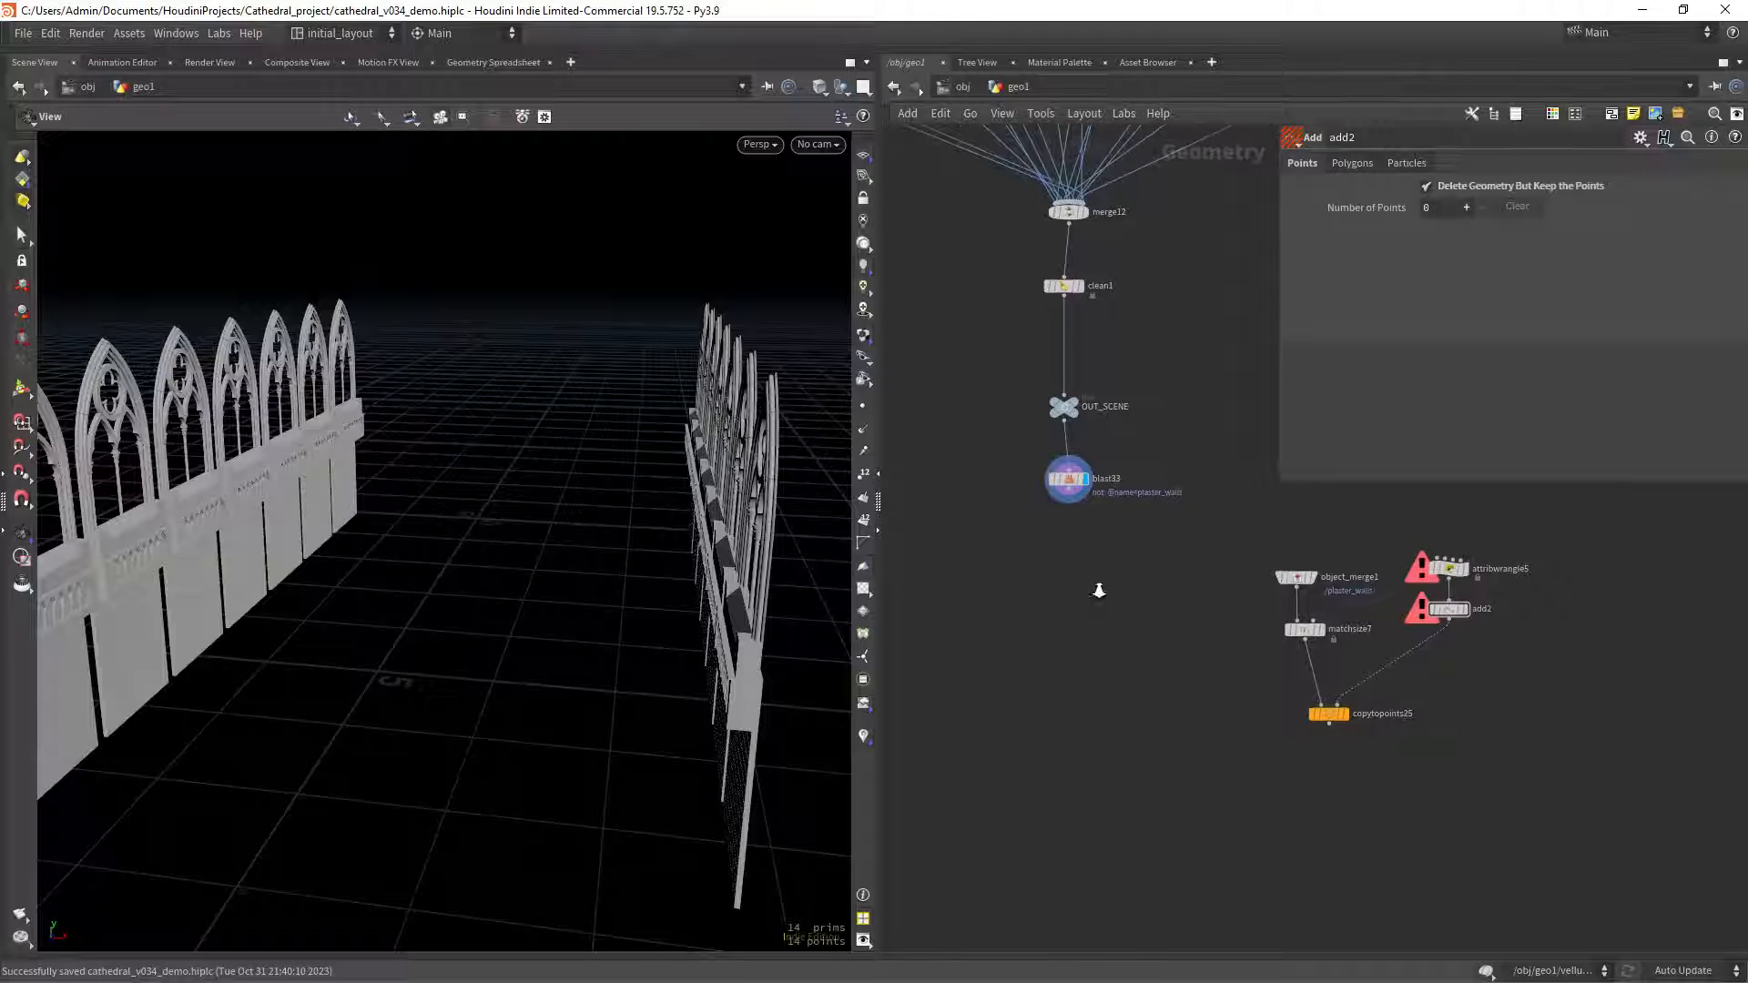
pyautogui.press('Tab')
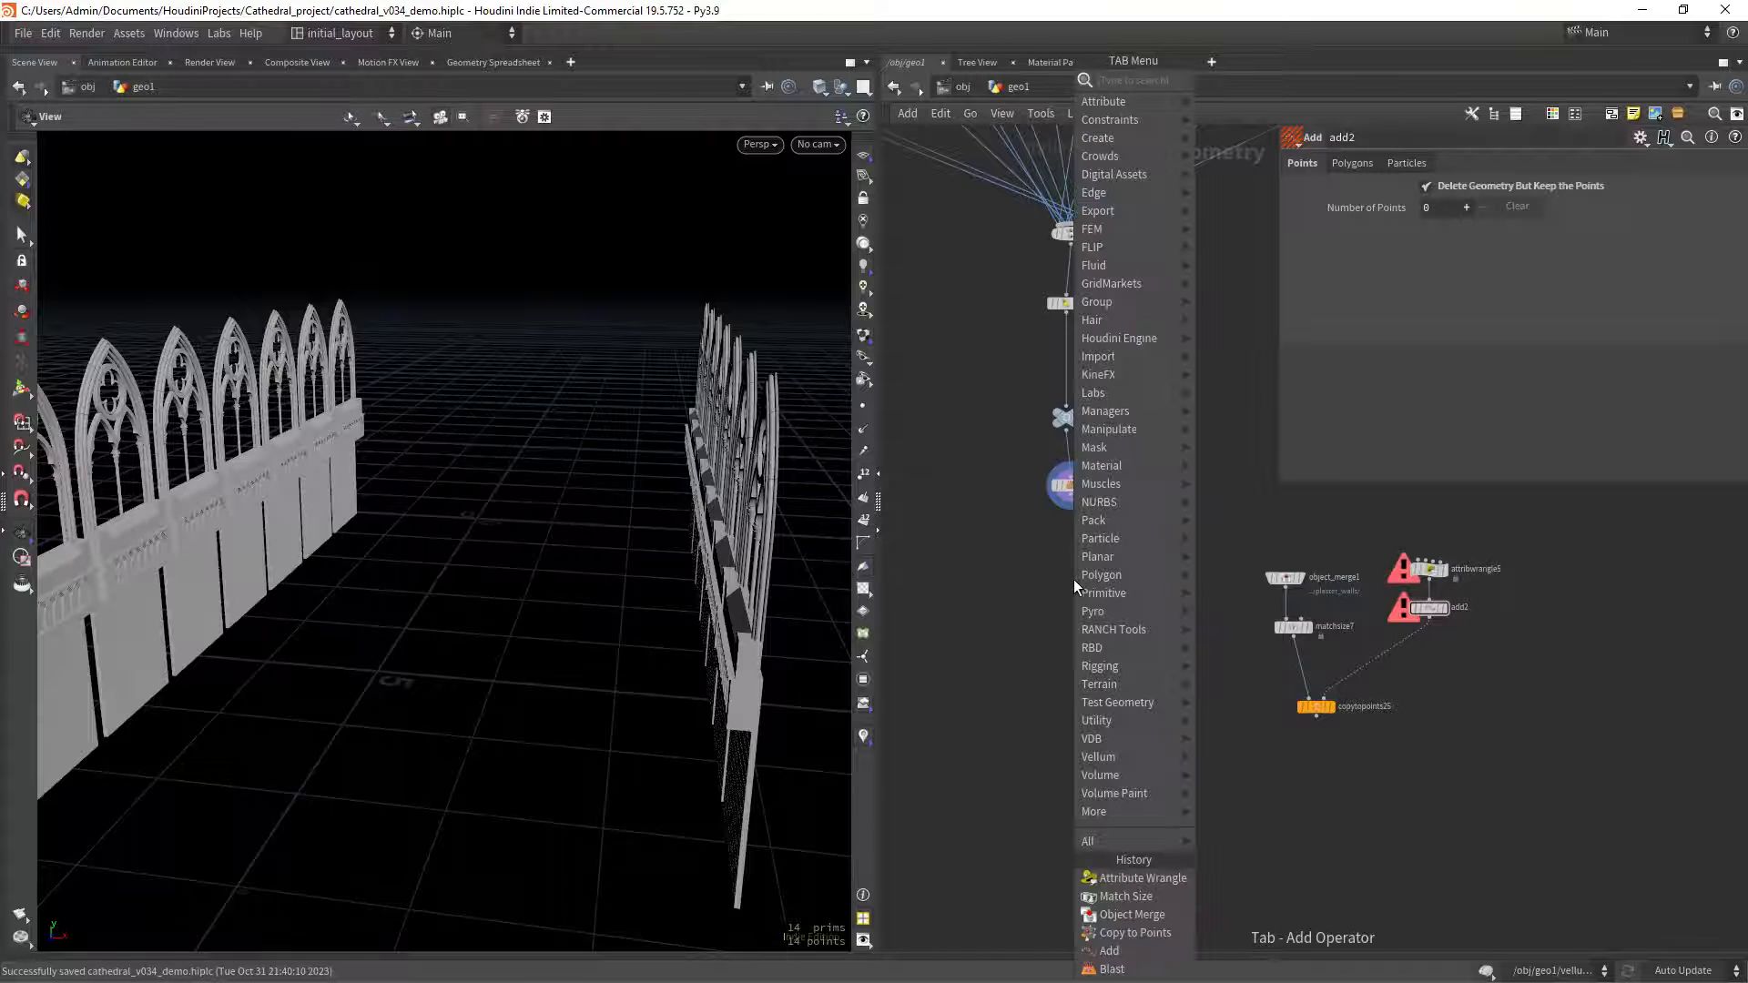
pyautogui.write('fore')
pyautogui.press('Return')
pyautogui.click(1073, 579)
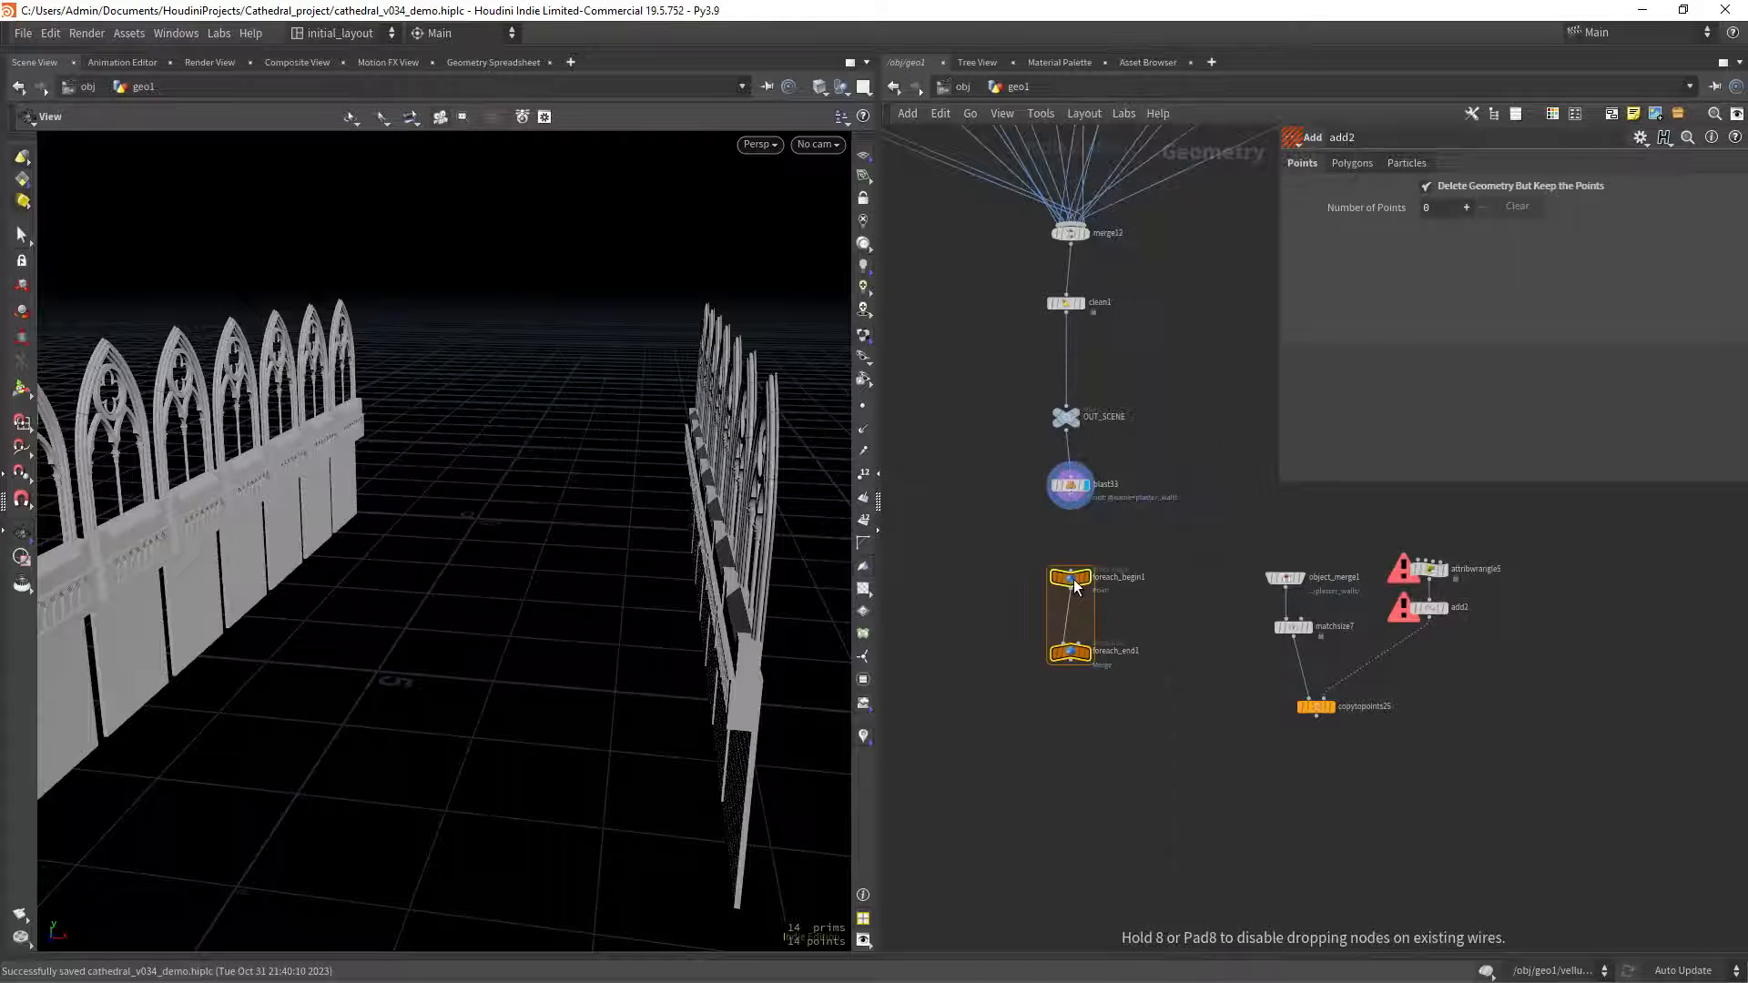
pyautogui.scroll(3, 1074, 528)
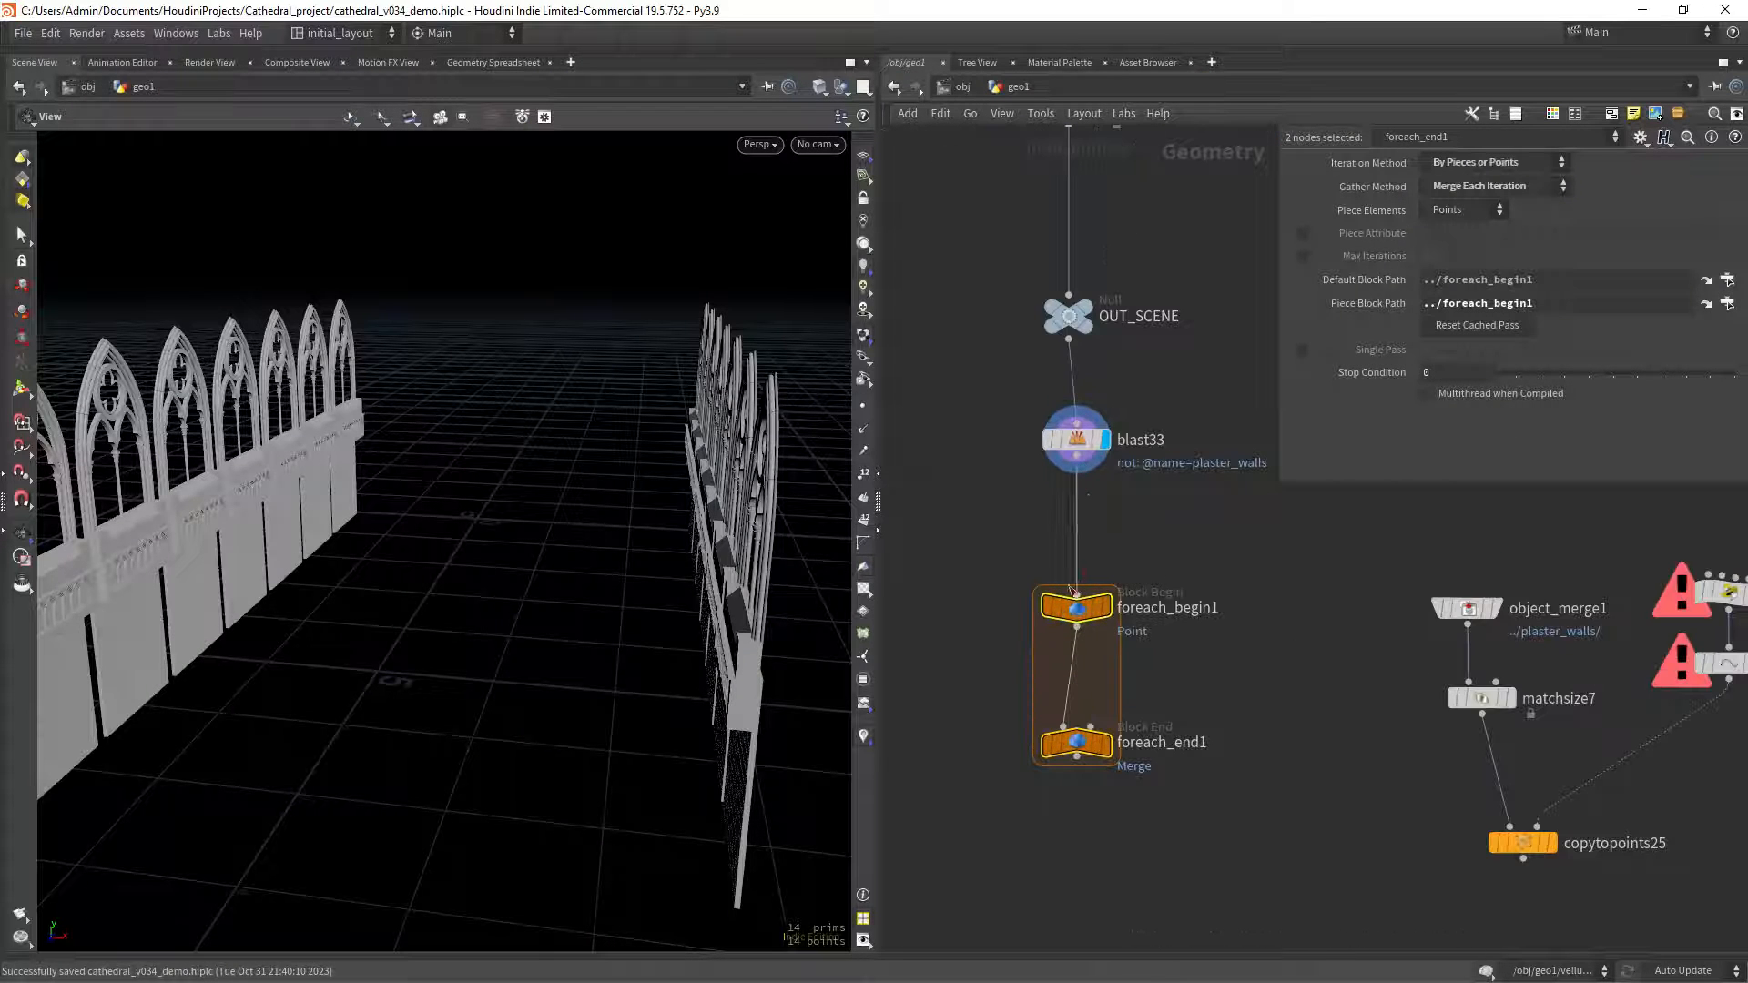
# Display foreach_end1, set its Piece Elements to Primitives, and enable Single Pass with value 0.
pyautogui.click(1102, 745)
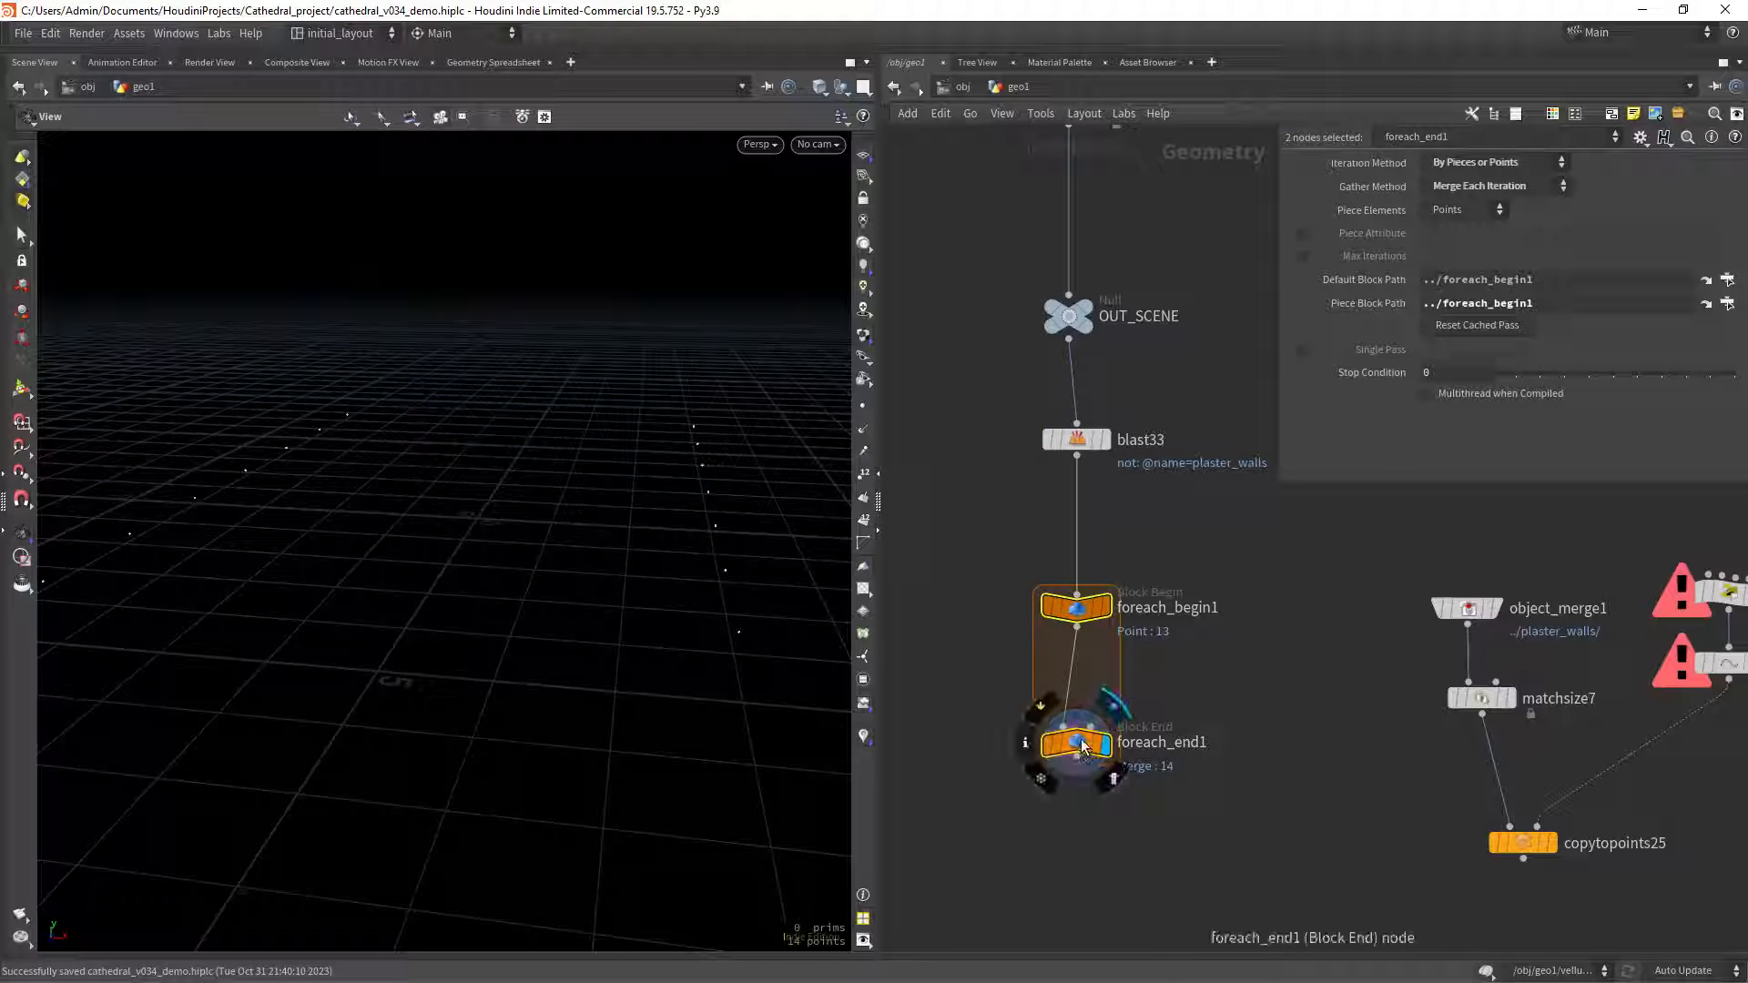
pyautogui.click(1081, 745)
pyautogui.click(1456, 231)
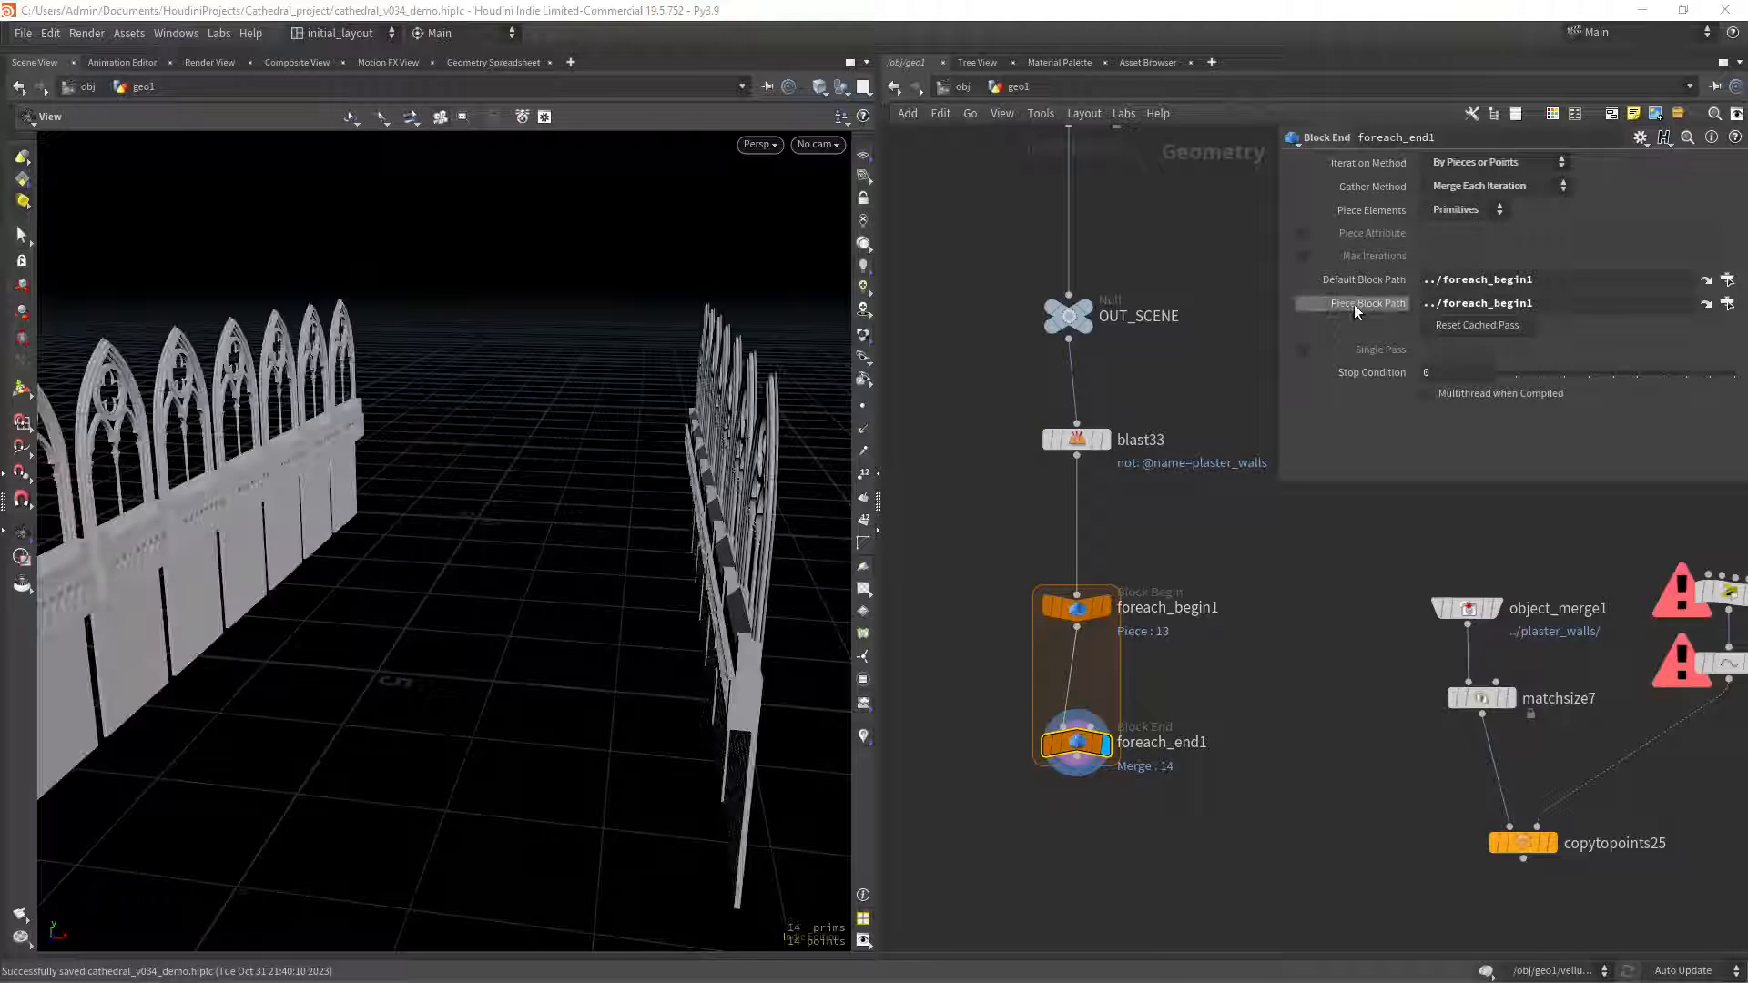
pyautogui.click(1309, 350)
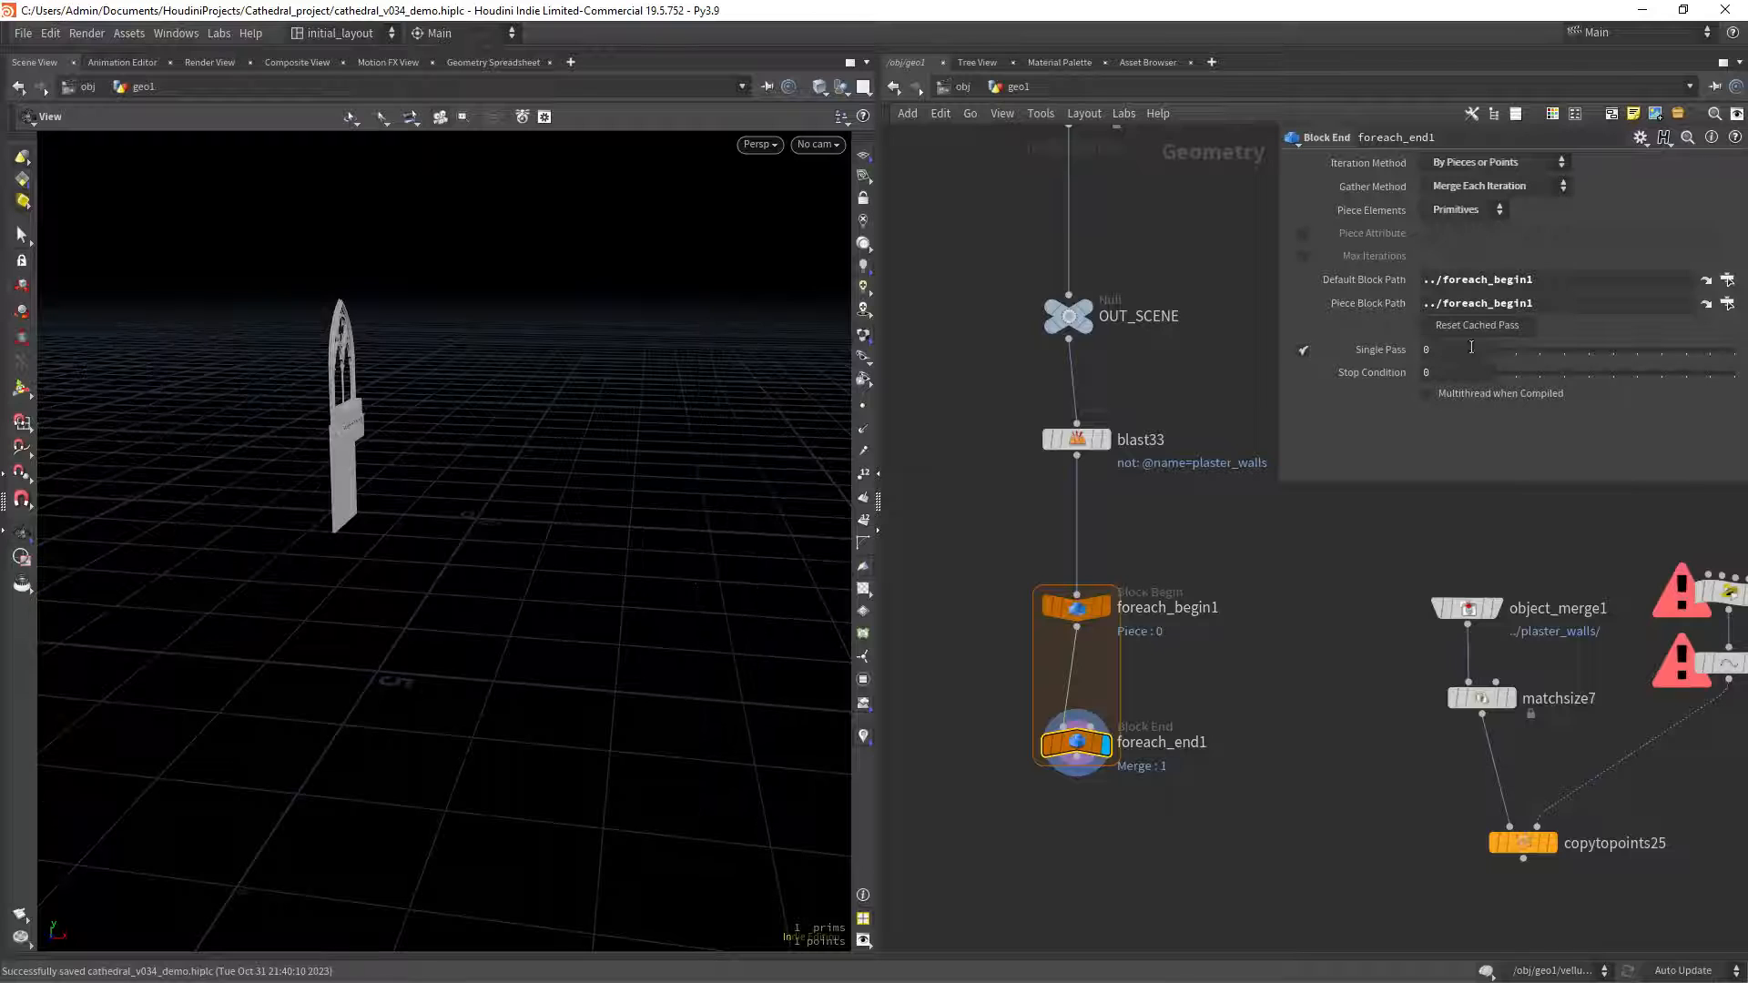
pyautogui.moveTo(1498, 351); pyautogui.dragTo(1705, 355)
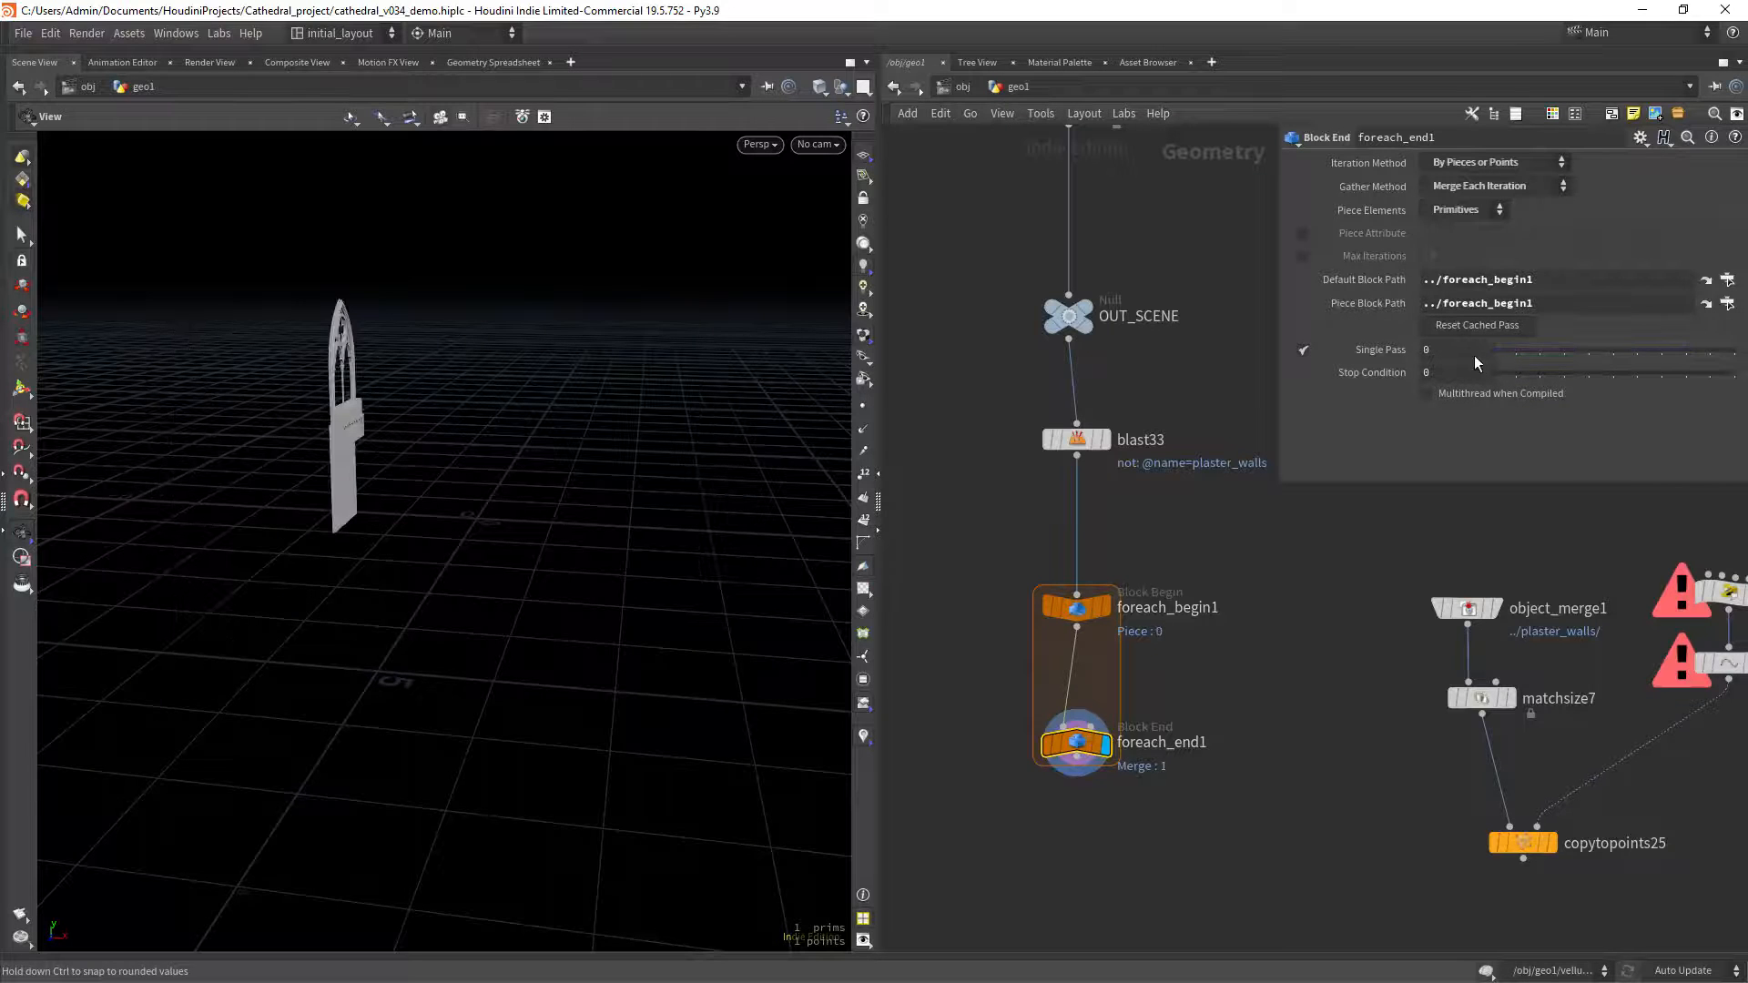
# Disable Single Pass on foreach_end1 and move the block end lower to open space inside the loop.
pyautogui.click(1302, 351)
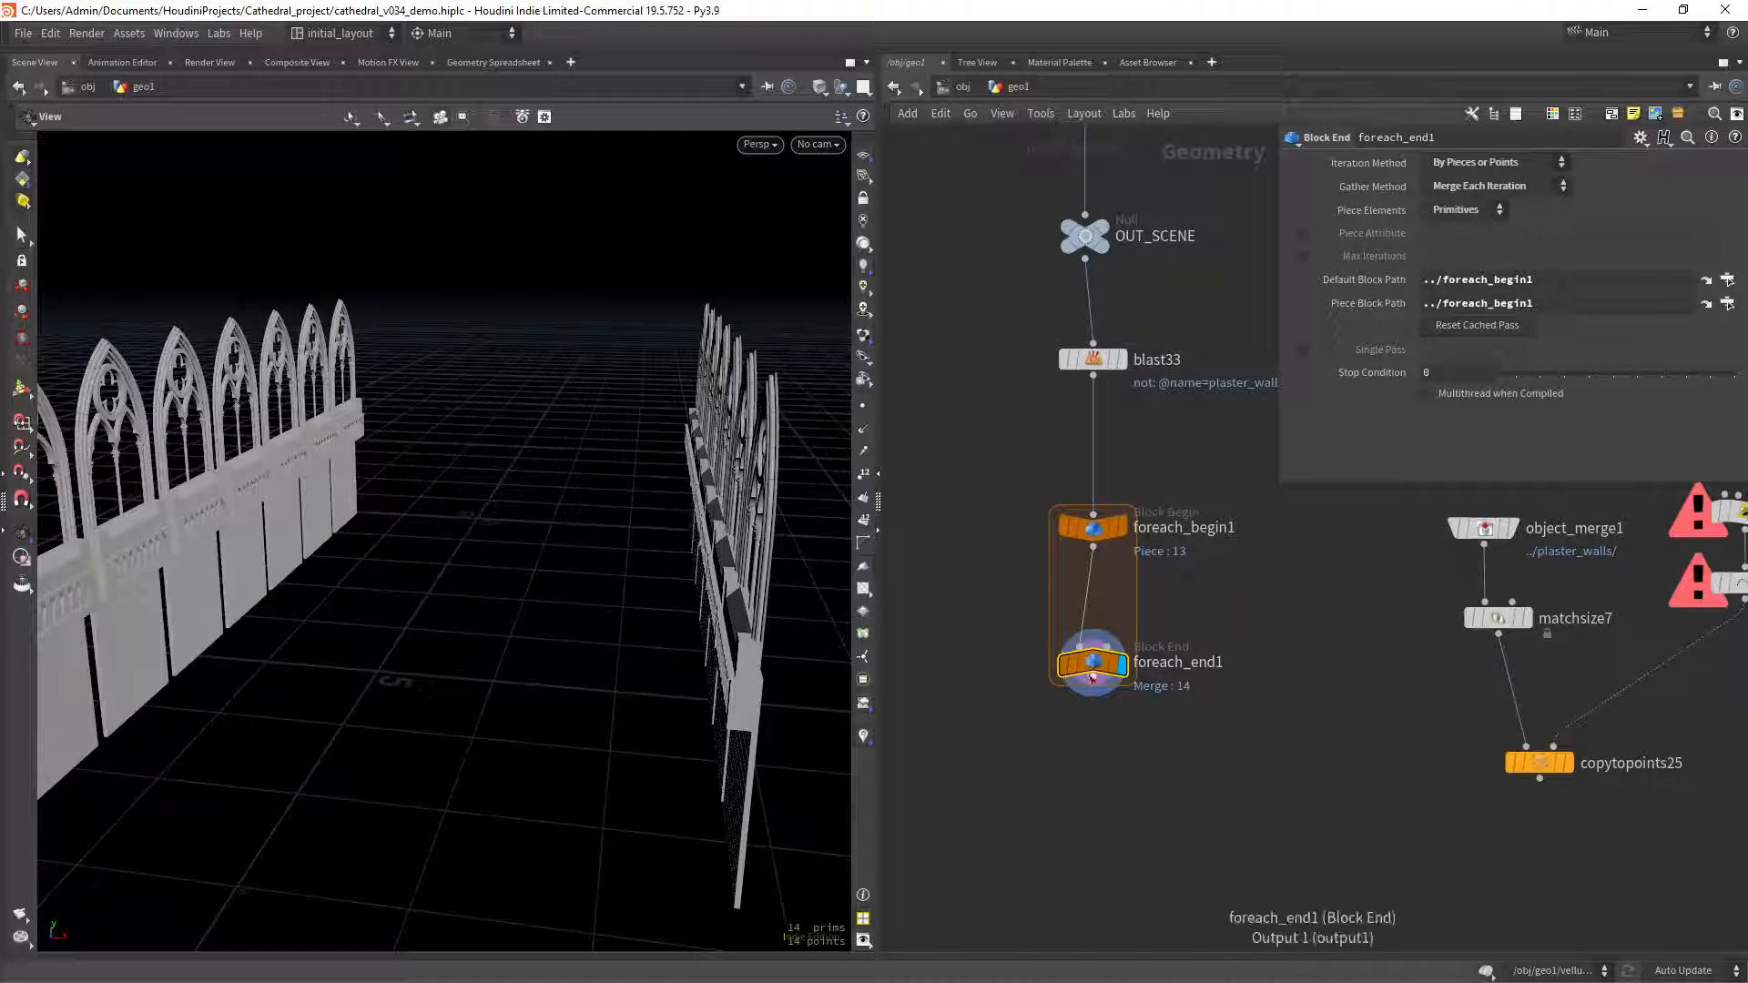
pyautogui.moveTo(1096, 674); pyautogui.dragTo(1106, 808)
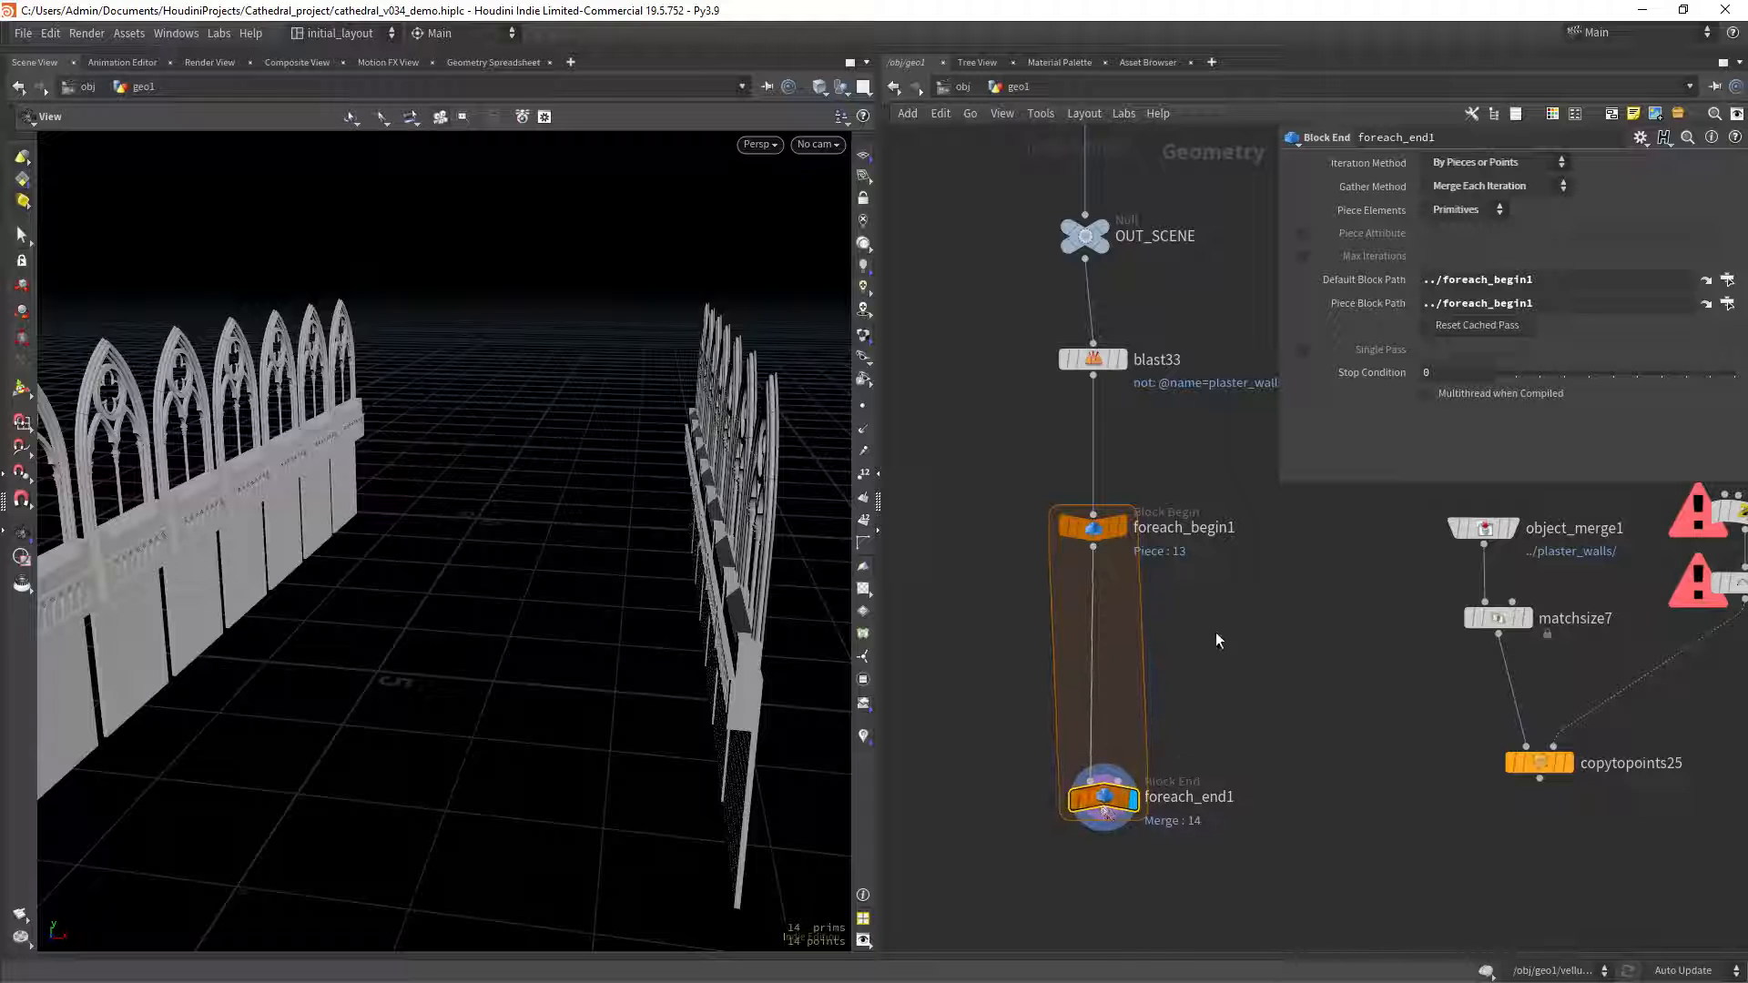
# Duplicate the object_merge1 node that imports plaster_walls, place the copy beside OUT_SCENE and blast33, and display it.
pyautogui.scroll(-5, 1216, 632)
pyautogui.moveTo(1384, 664); pyautogui.dragTo(1030, 542)
pyautogui.click(1373, 631)
pyautogui.click(1027, 533)
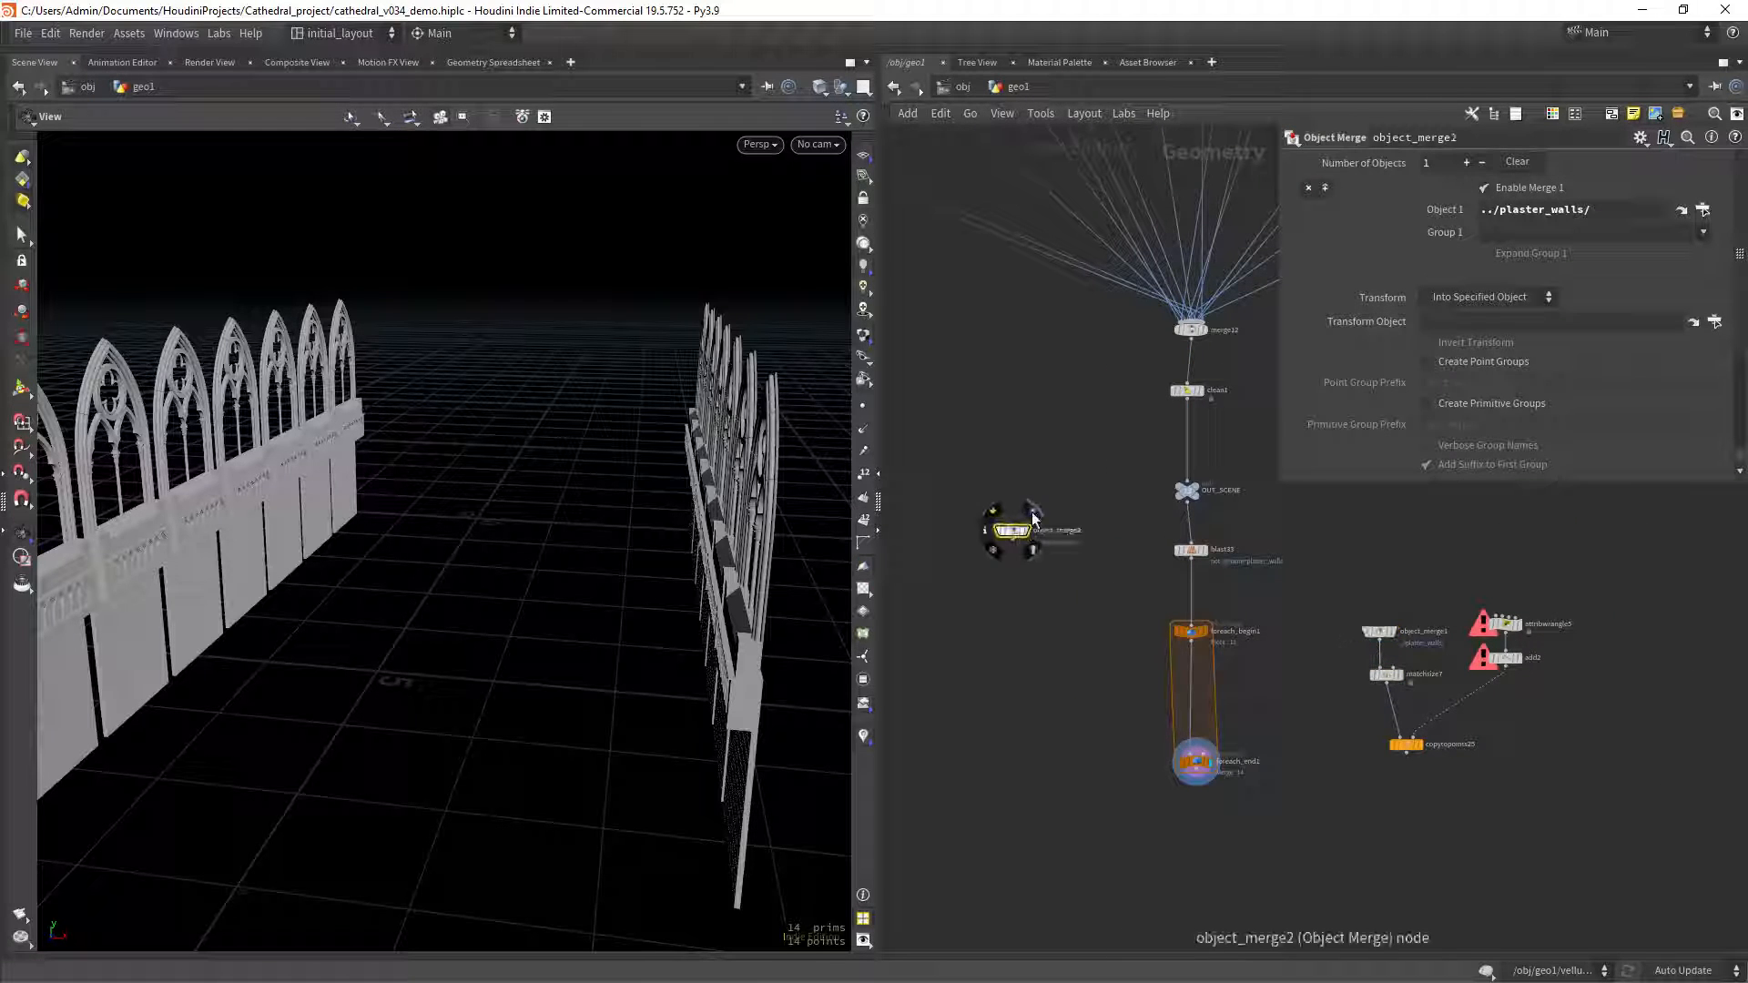
pyautogui.scroll(3, 1025, 542)
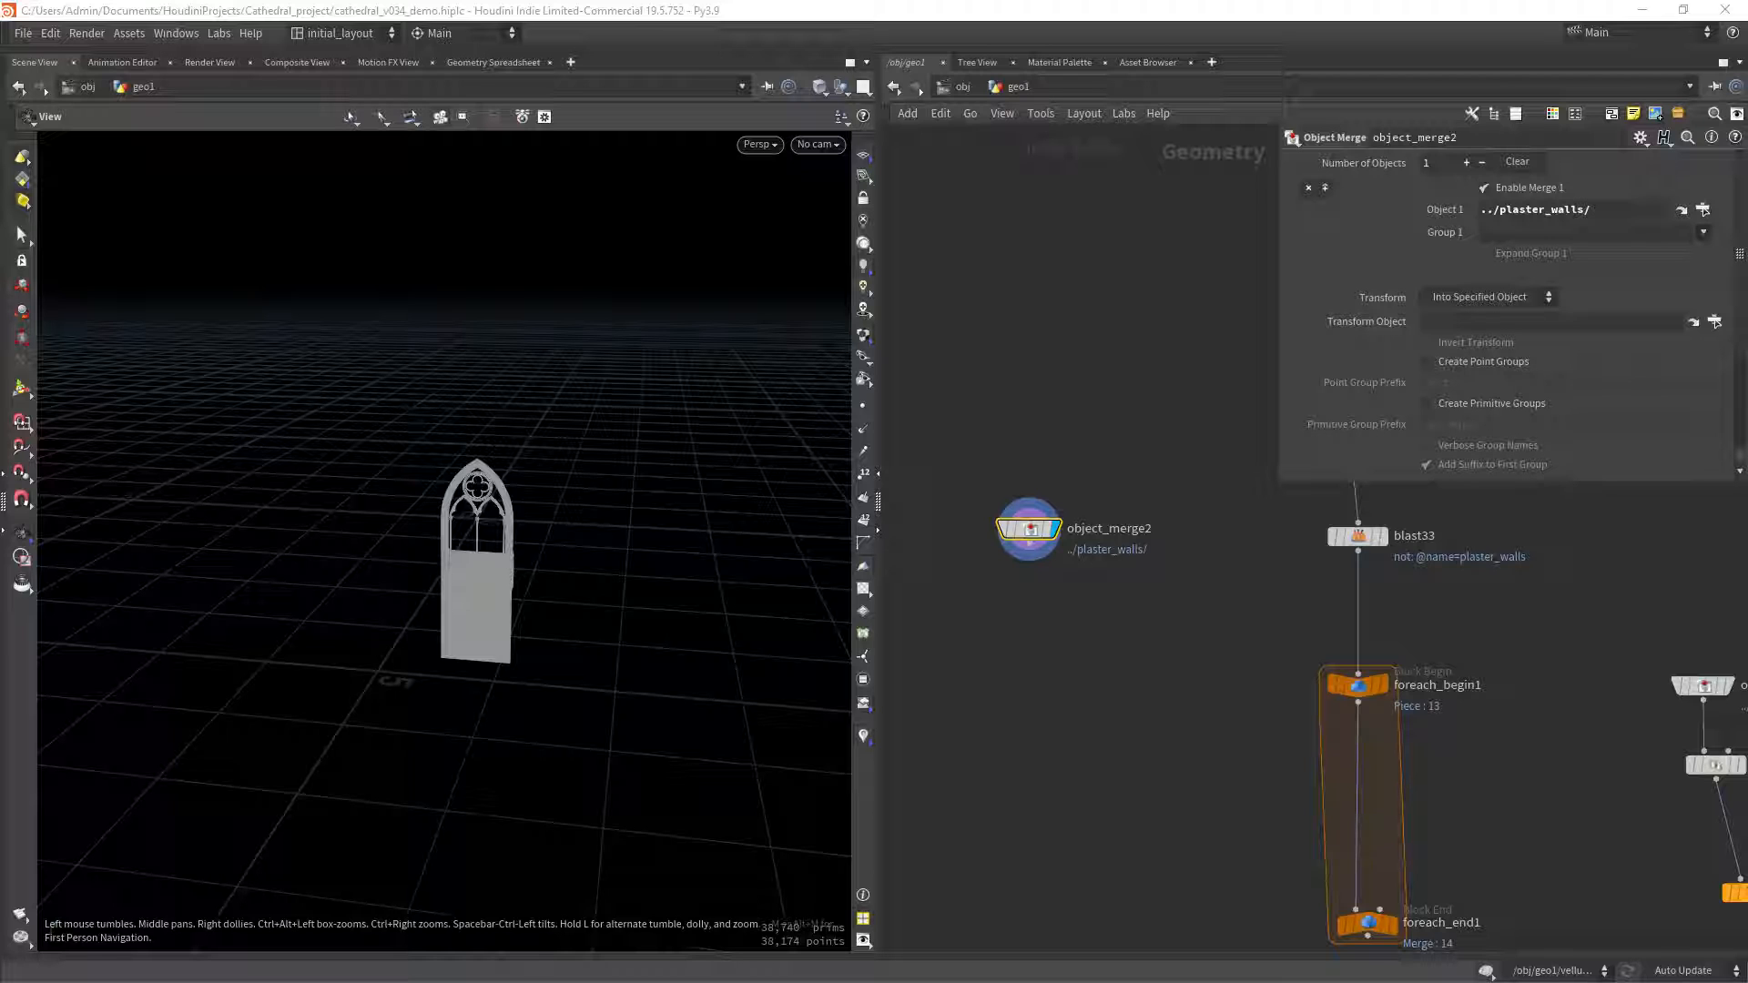
# Insert an Unpack node between foreach_begin1 and foreach_end1 and display the unpacked wall.
pyautogui.moveTo(1203, 796); pyautogui.dragTo(1045, 597, button='middle')
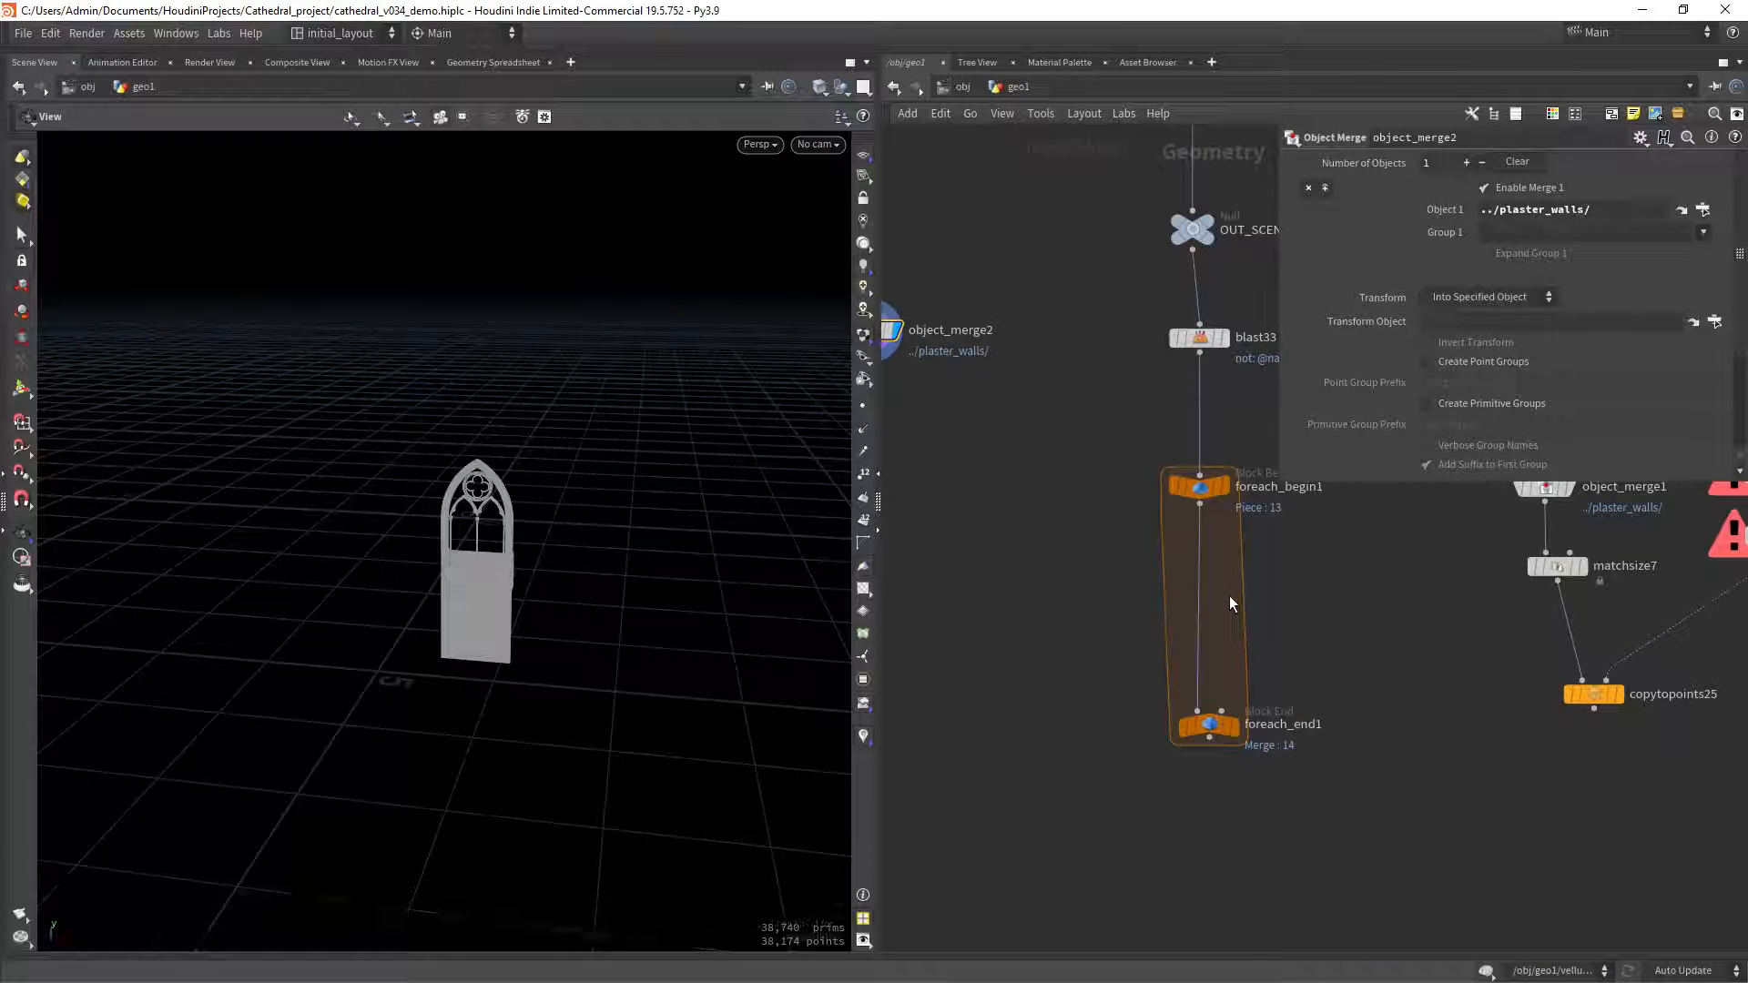
pyautogui.press('Tab')
pyautogui.write('unpack')
pyautogui.press('Return')
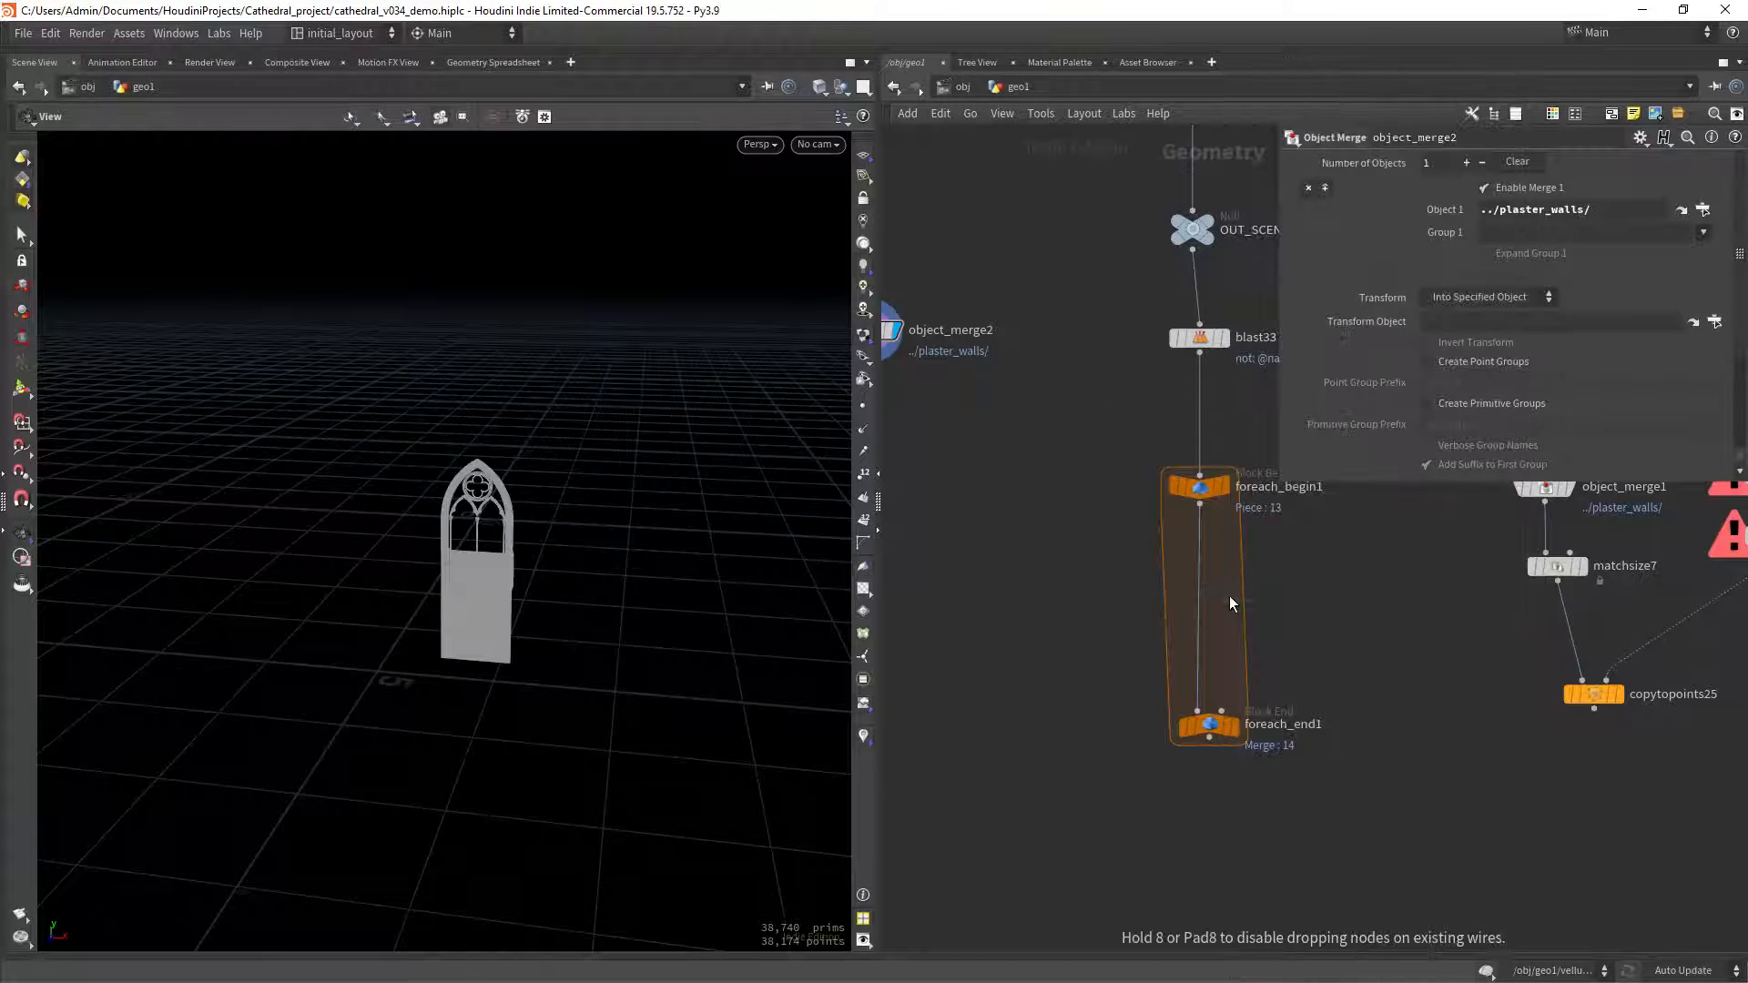
pyautogui.press('Return')
pyautogui.moveTo(1230, 597); pyautogui.dragTo(1201, 560)
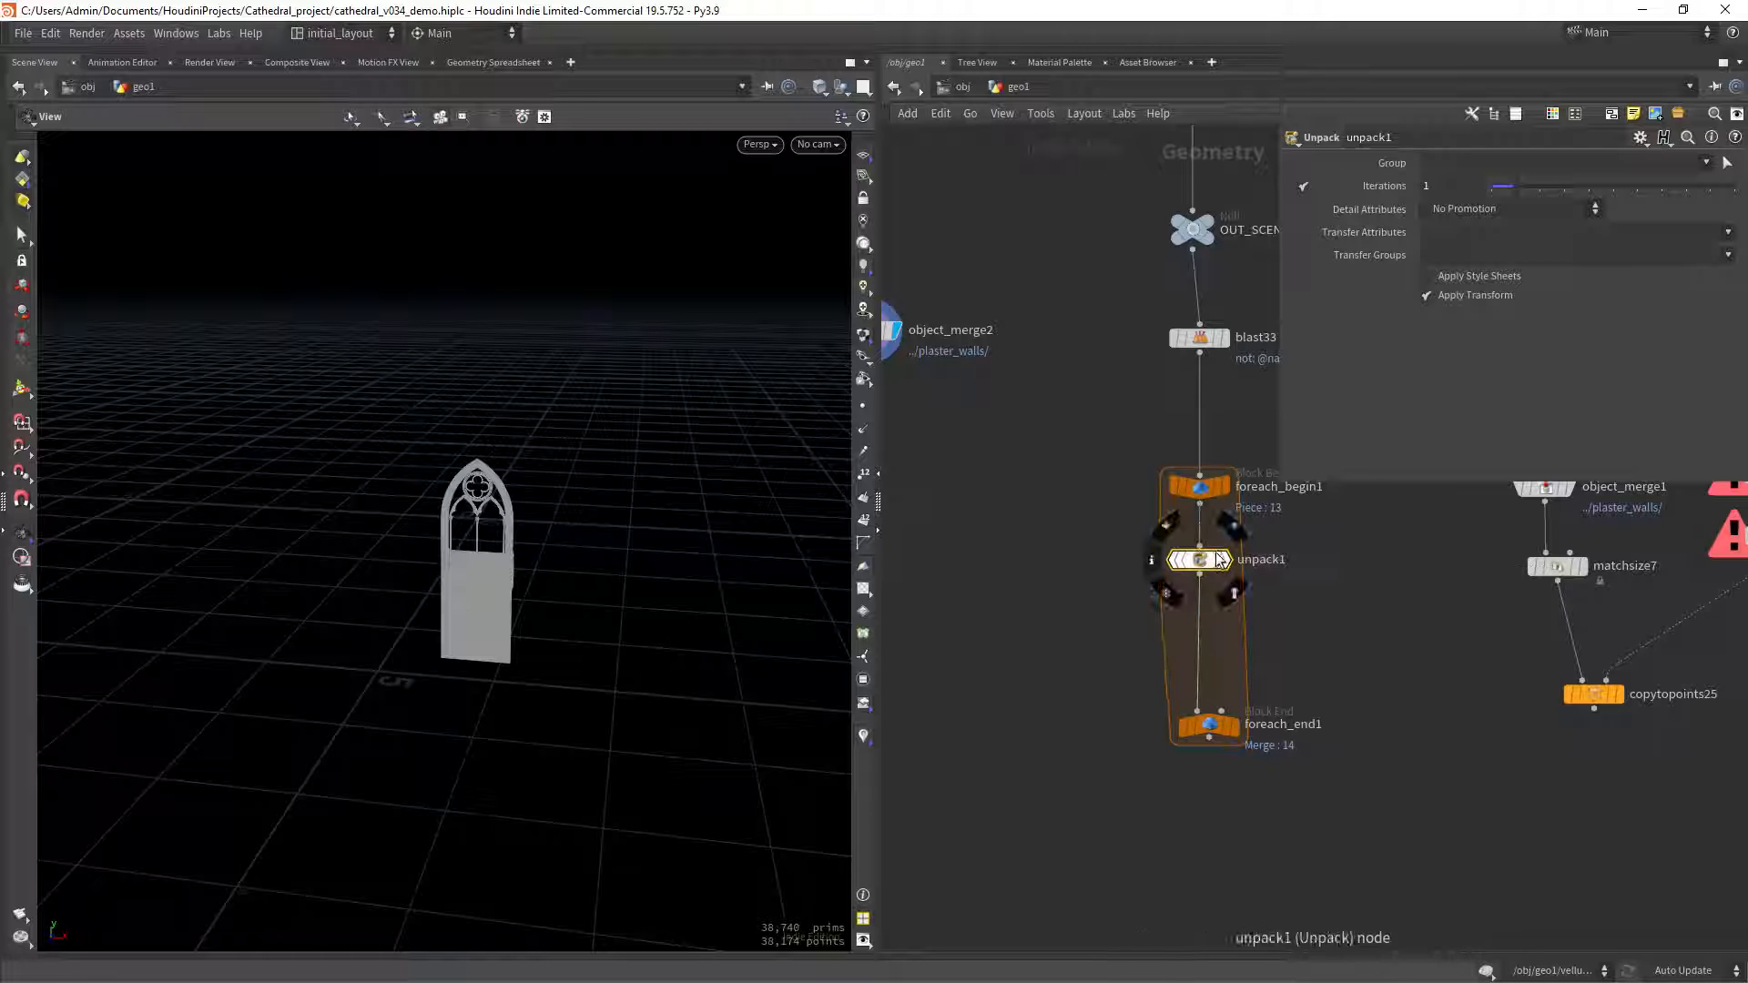
pyautogui.click(1240, 527)
pyautogui.moveTo(816, 613); pyautogui.dragTo(559, 565)
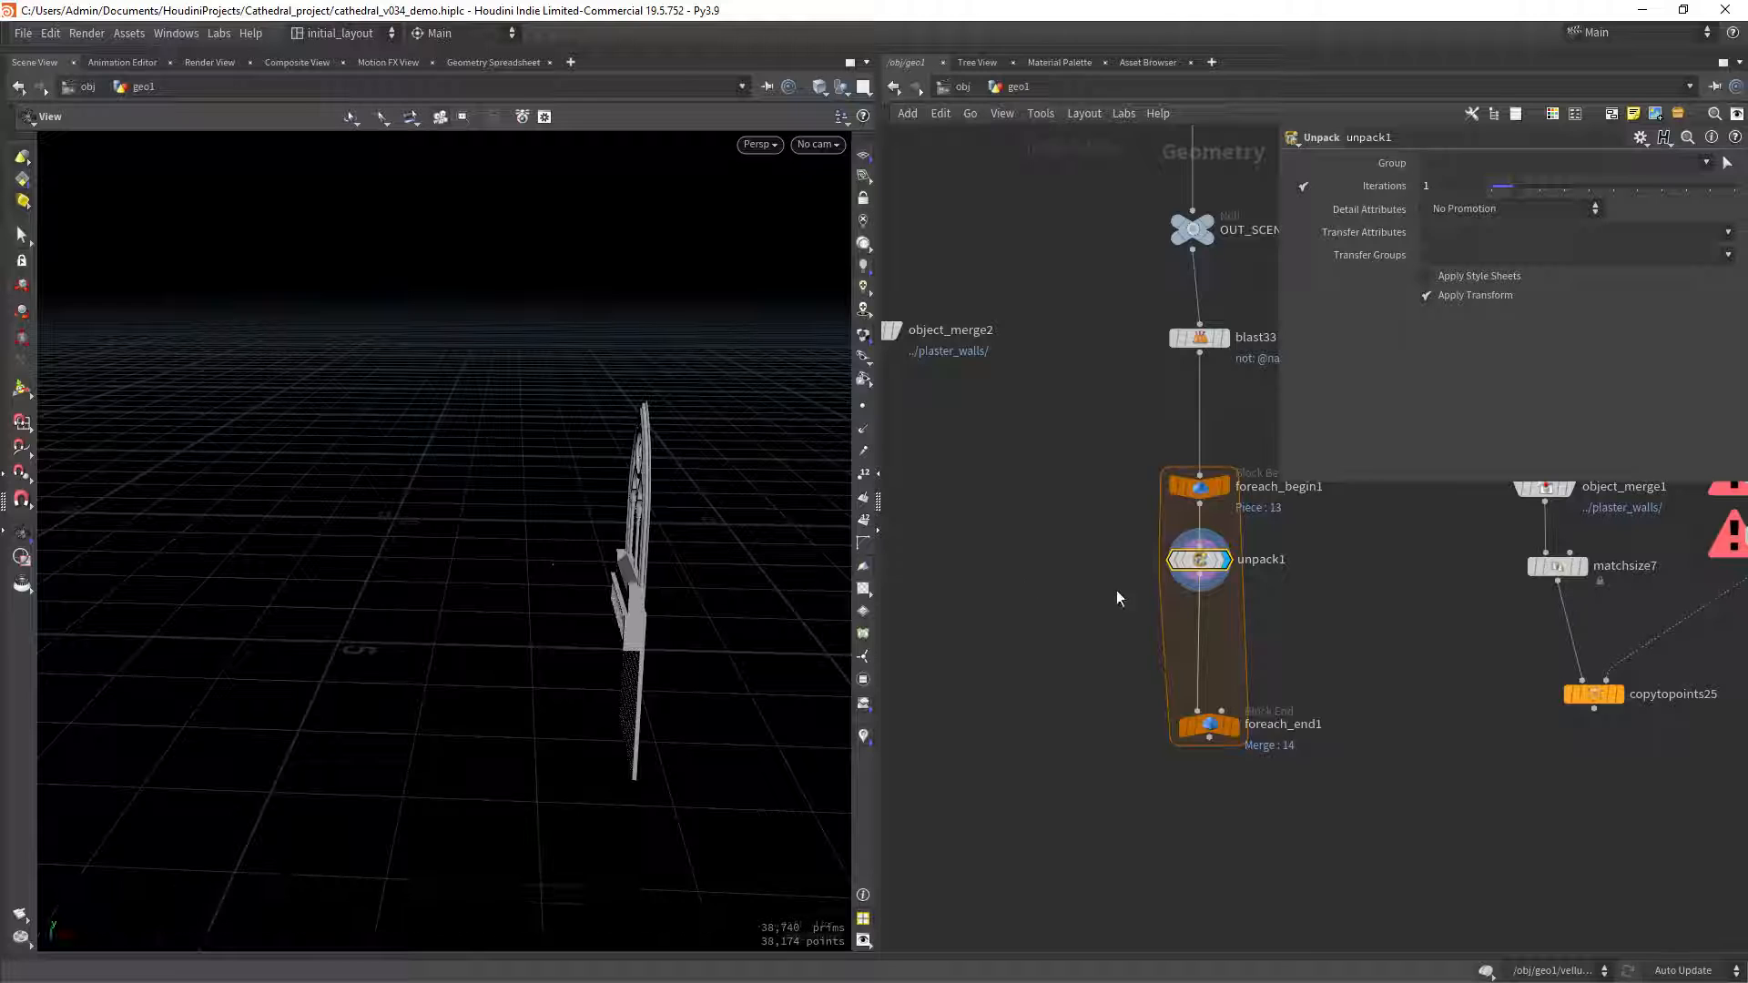
# Add an Extract Transform node between unpack1 and foreach_end1, feeding unpack1 into its second input.
pyautogui.press('Tab')
pyautogui.write('extract')
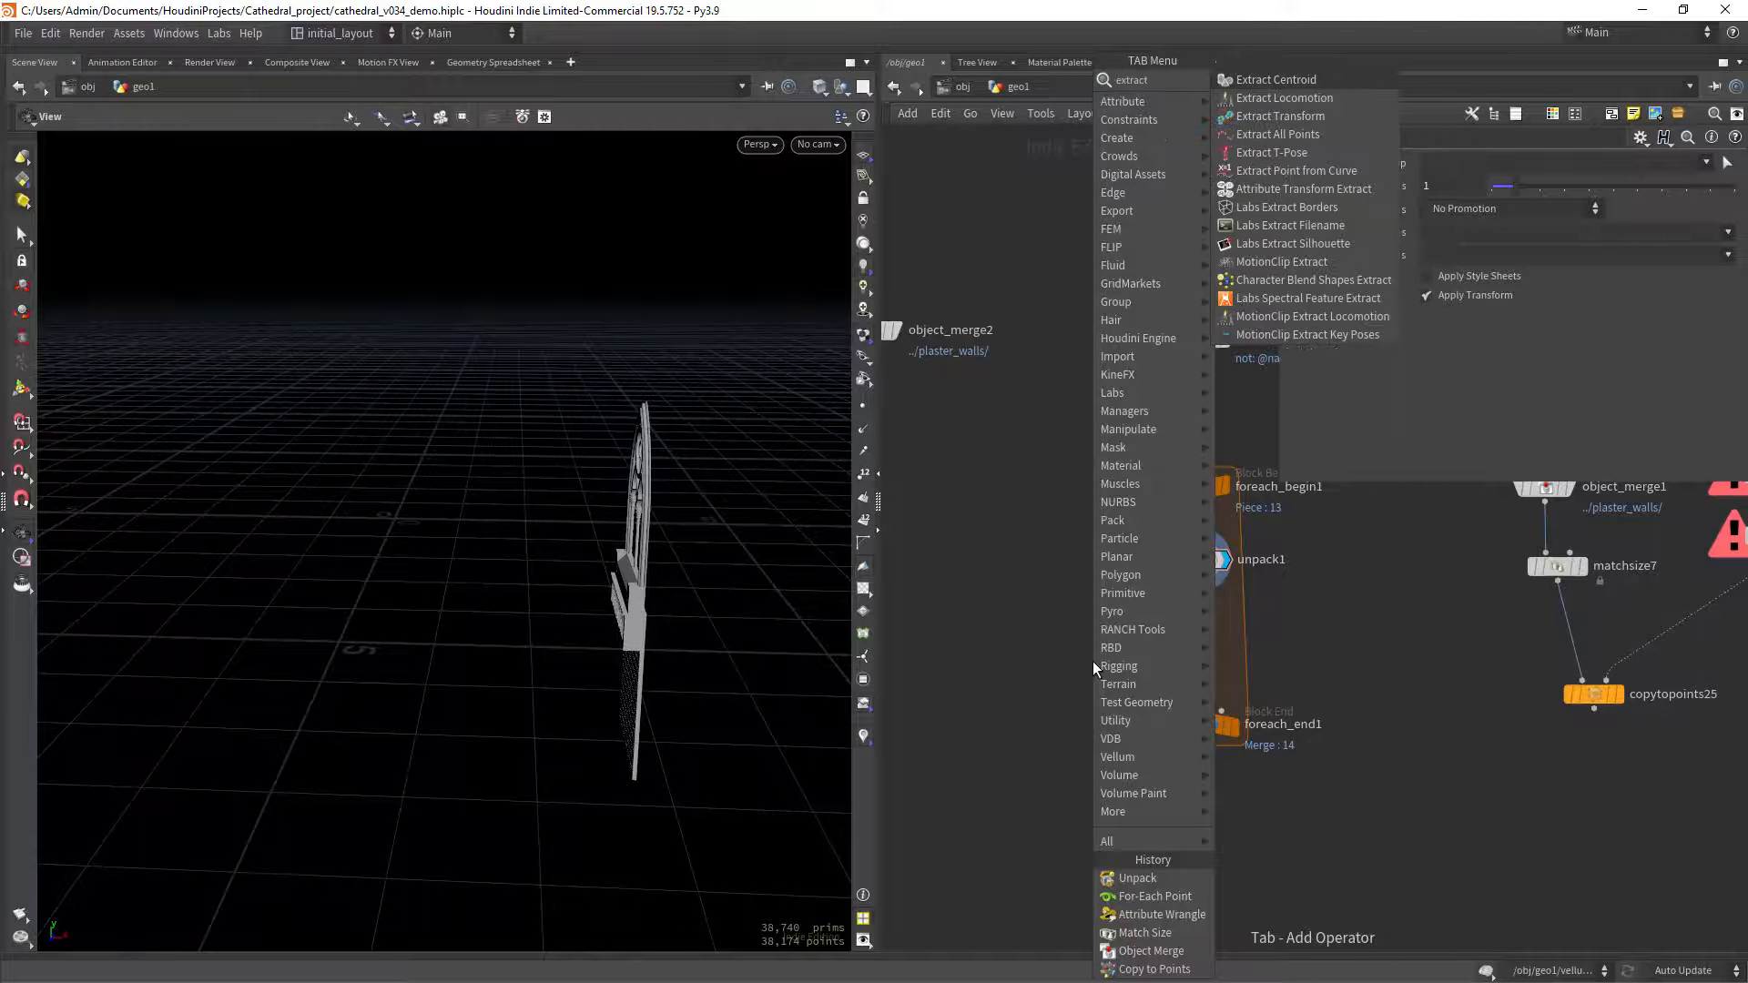
pyautogui.press('Return')
pyautogui.click(1092, 661)
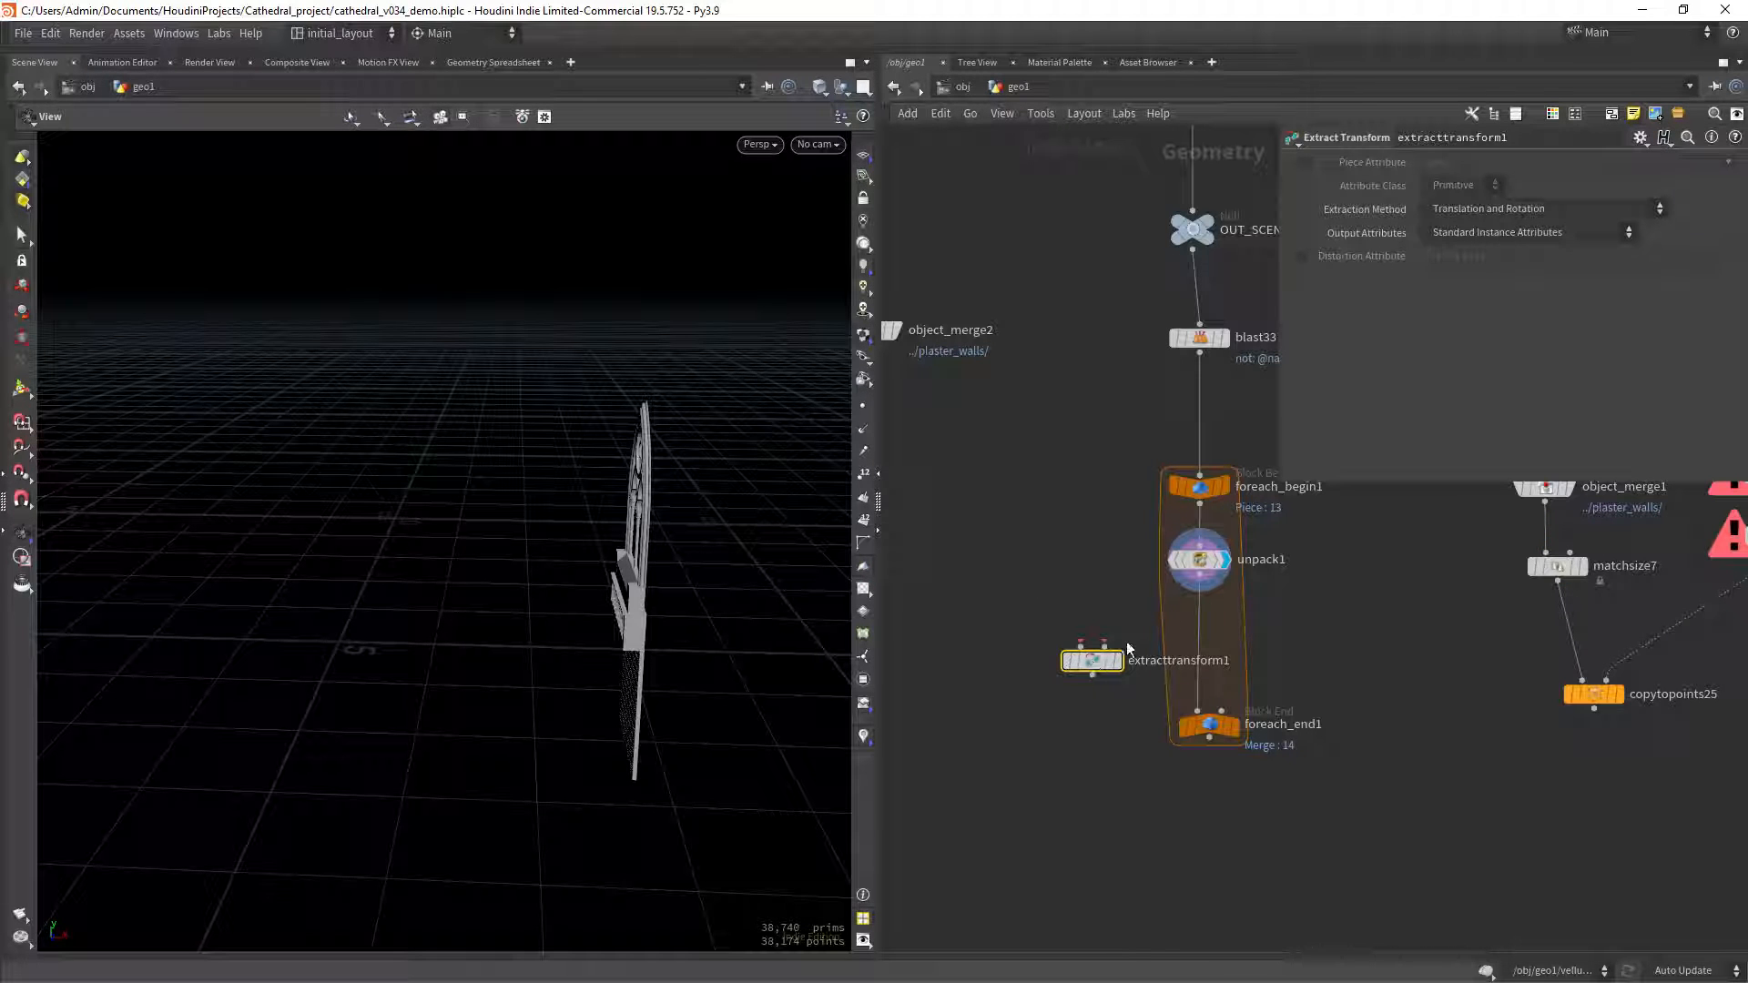
pyautogui.moveTo(1096, 660); pyautogui.dragTo(1161, 657)
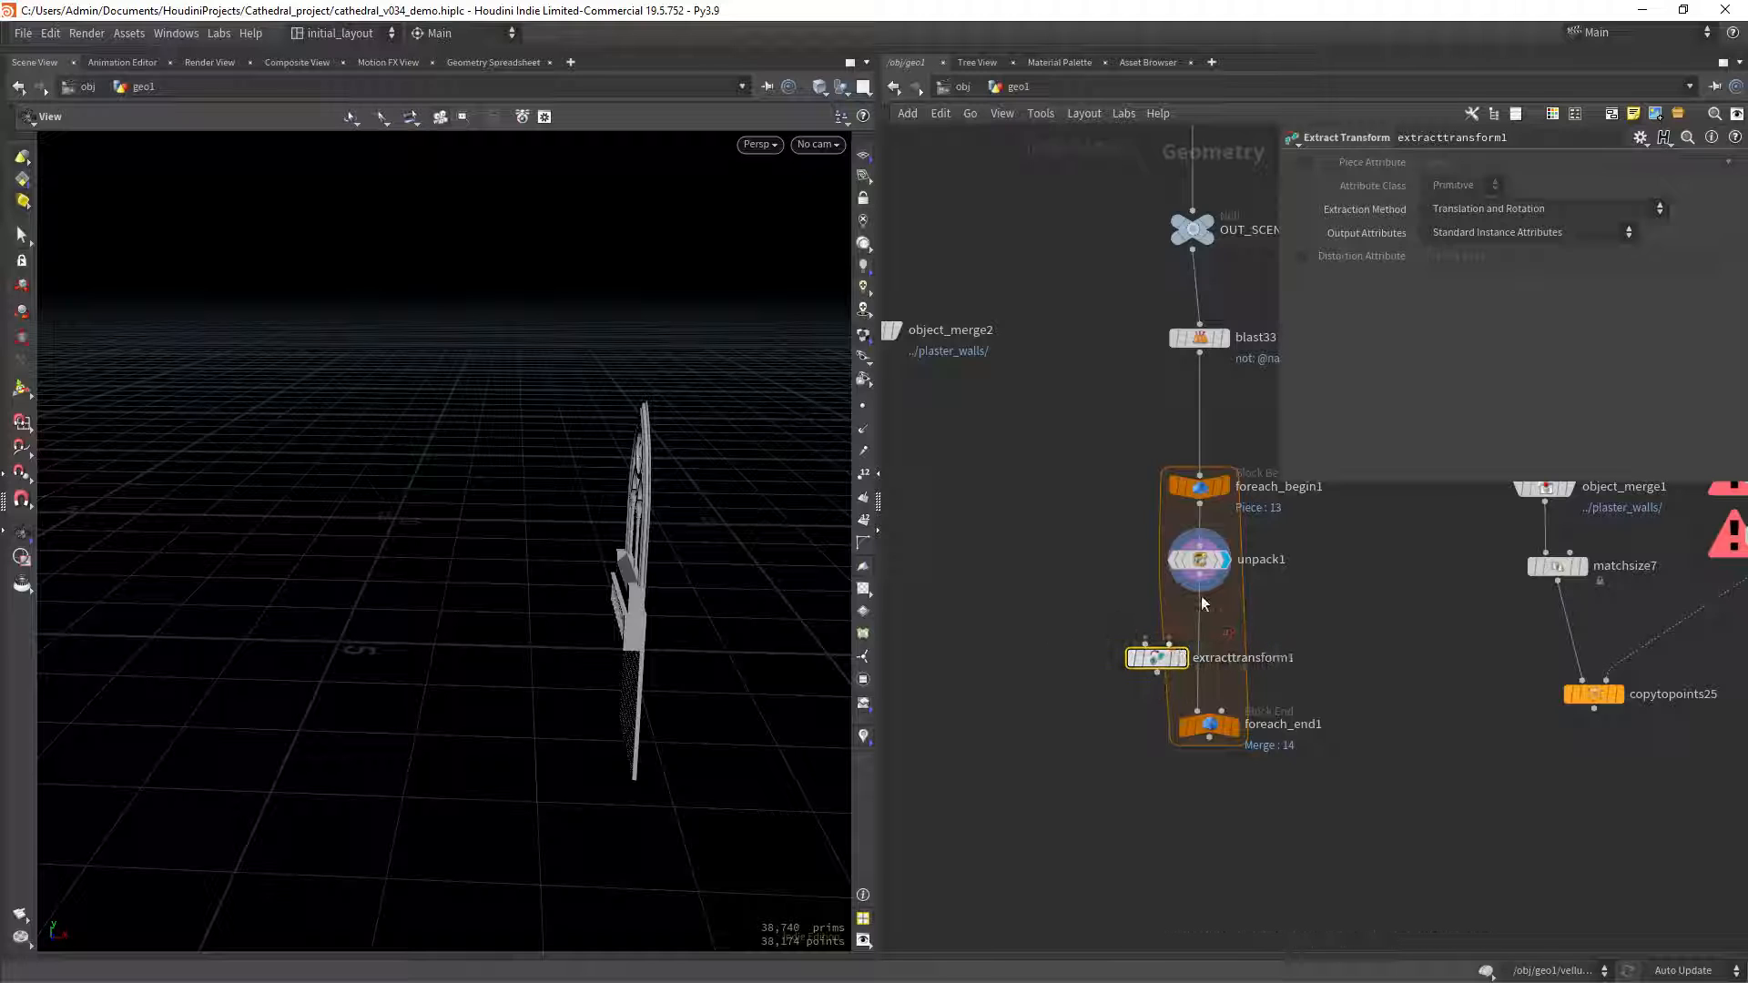
pyautogui.moveTo(1201, 575); pyautogui.dragTo(1207, 718)
pyautogui.moveTo(1156, 657); pyautogui.dragTo(1199, 657)
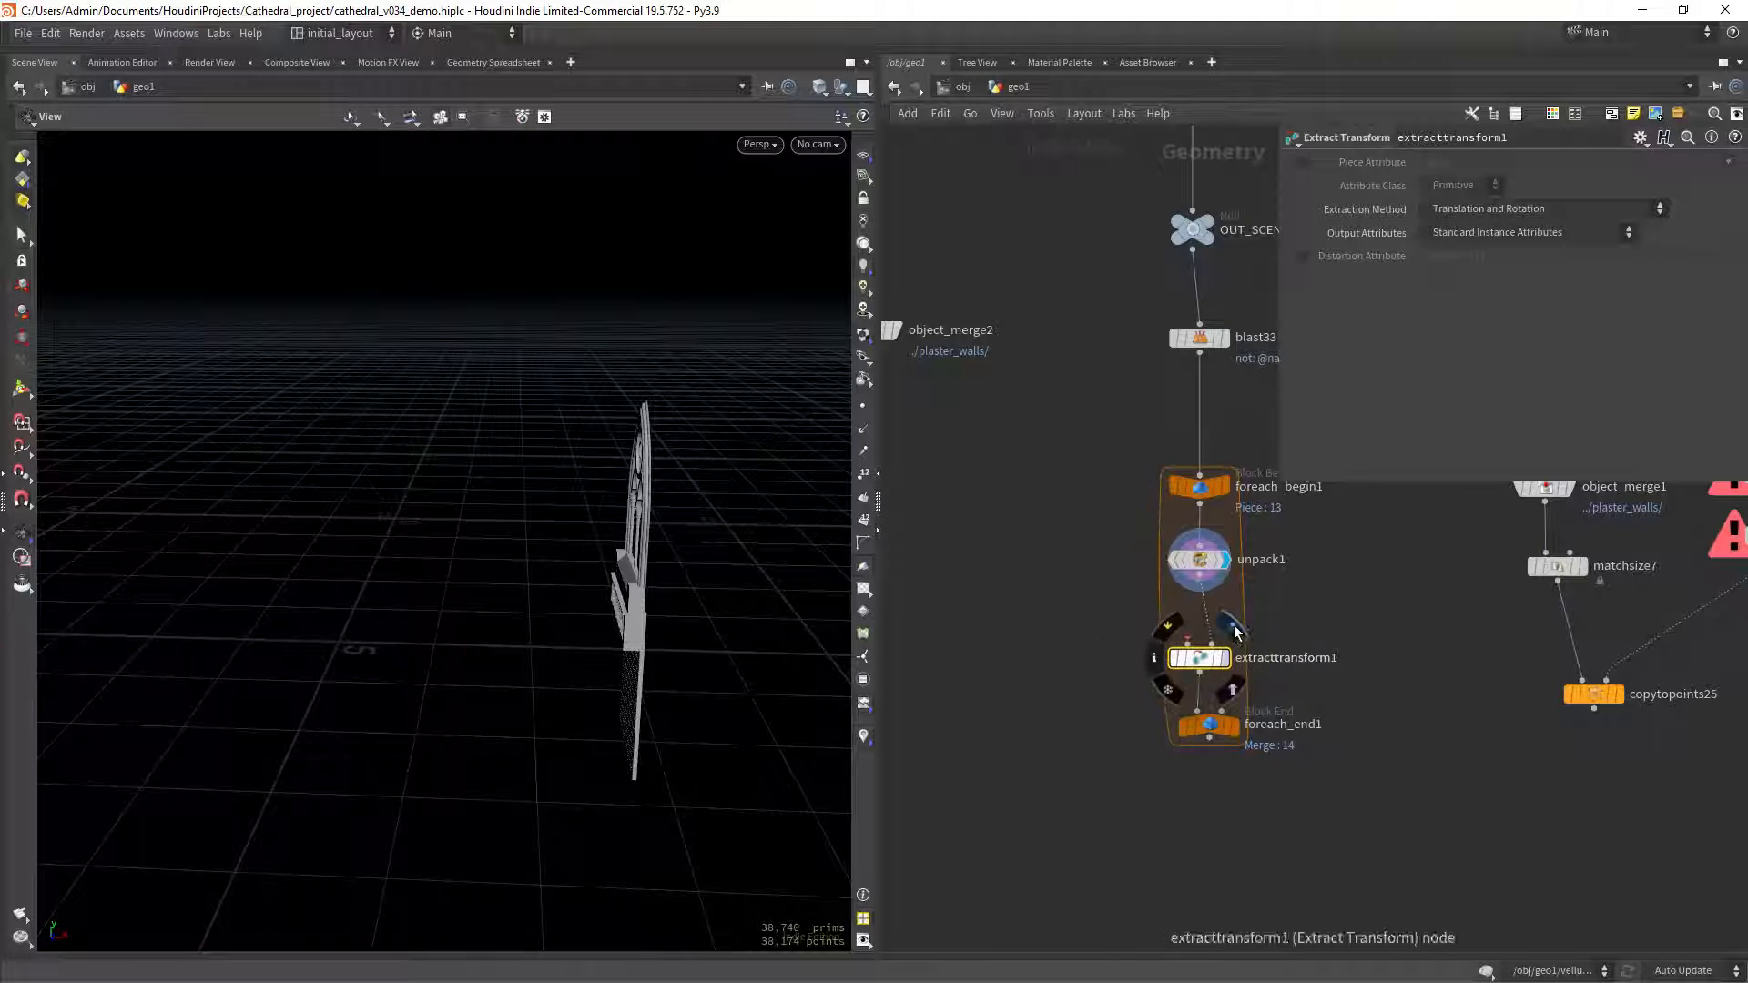
# Wire object_merge2 into extracttransform1's first input, move it closer to the loop, and display foreach_end1's points.
pyautogui.click(1188, 645)
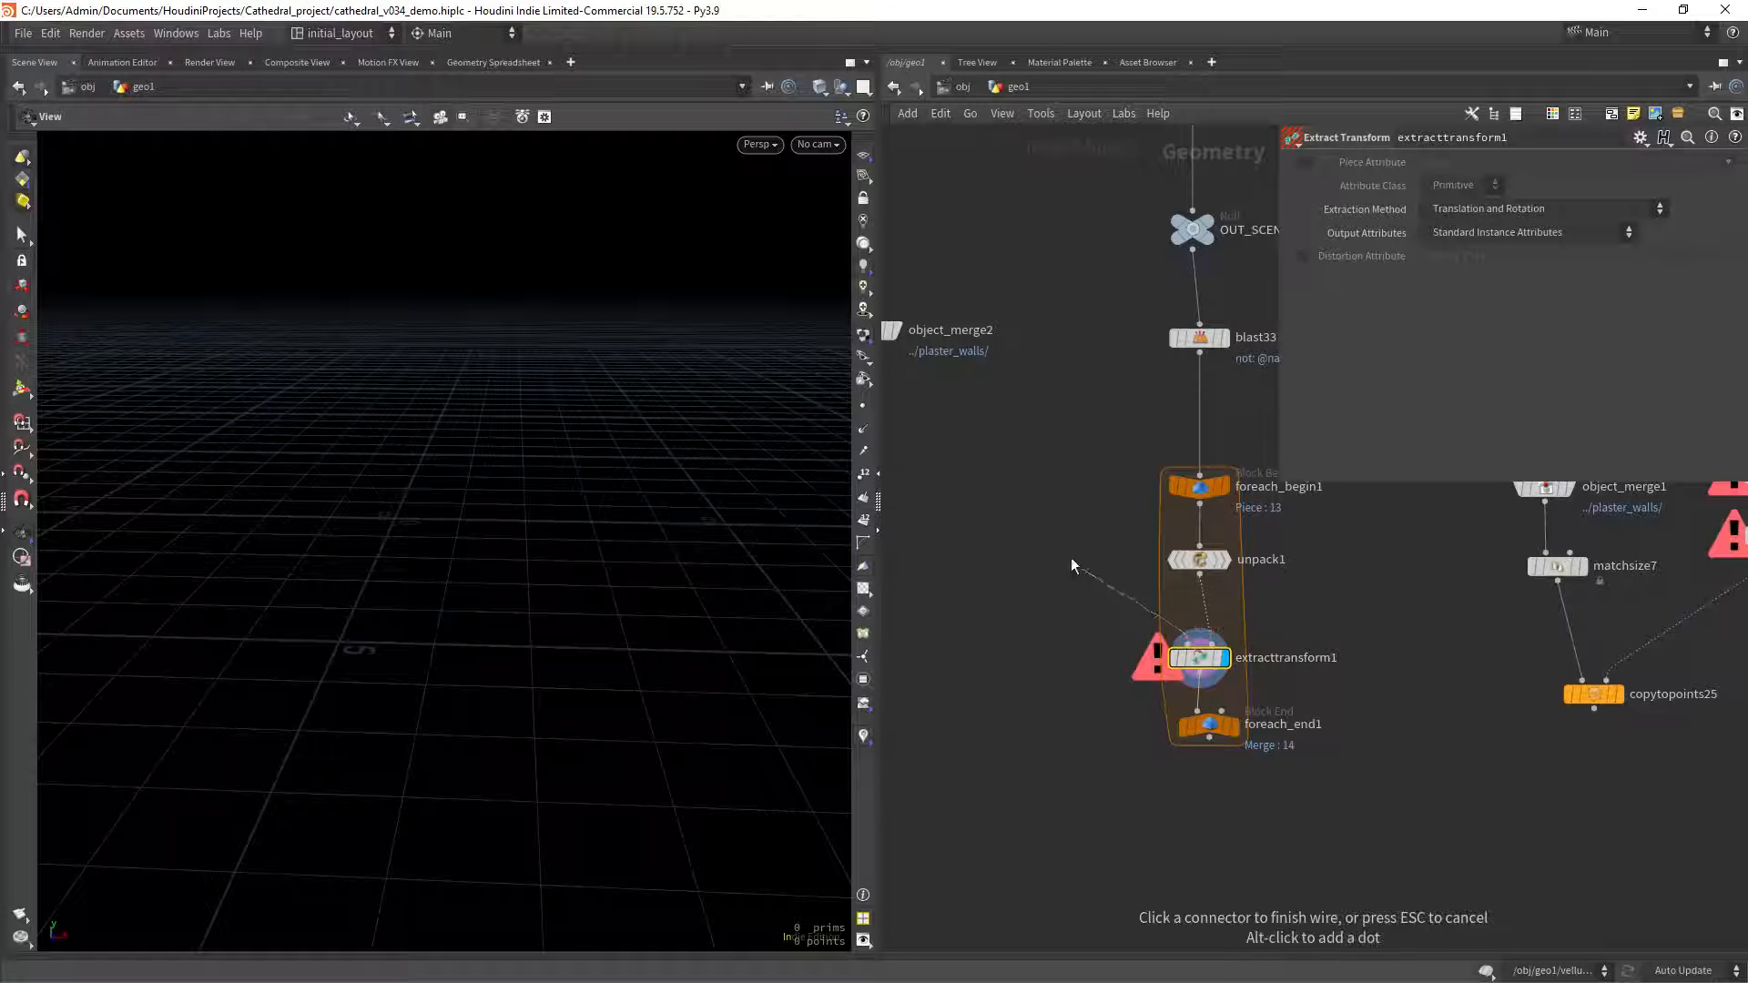
pyautogui.scroll(-2, 1071, 557)
pyautogui.click(996, 425)
pyautogui.moveTo(994, 413); pyautogui.dragTo(1061, 449)
pyautogui.click(1277, 704)
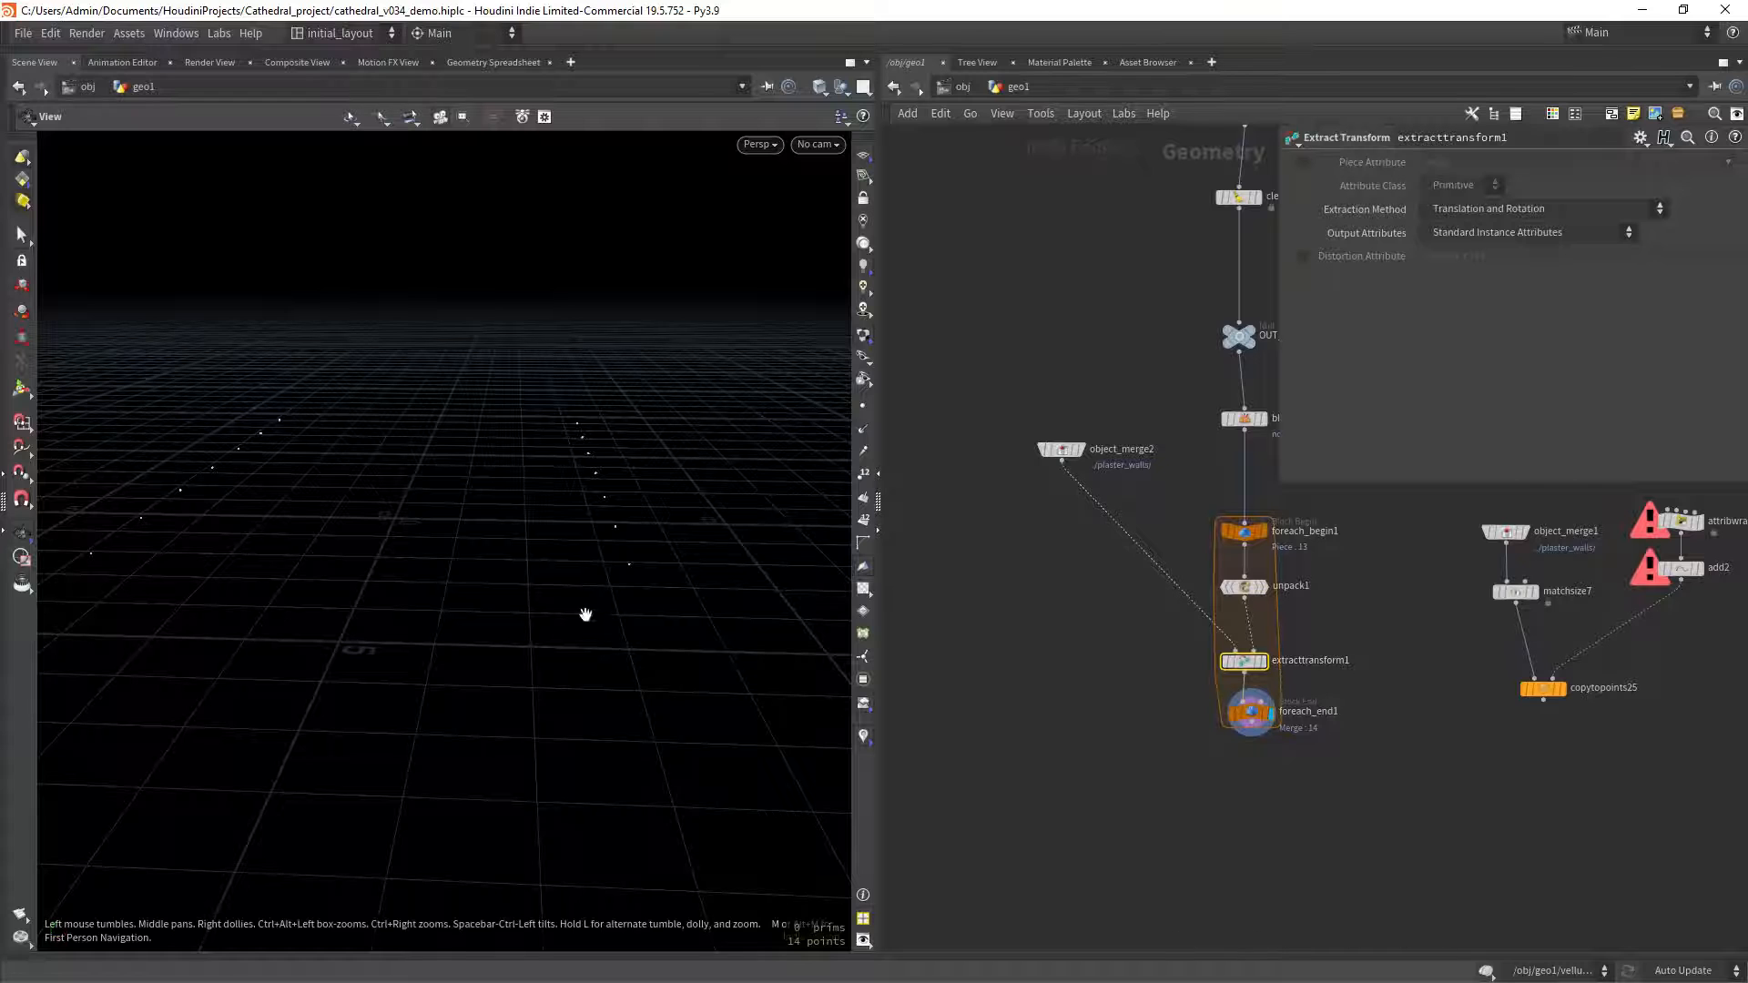
pyautogui.moveTo(585, 613)
pyautogui.mouseDown()
pyautogui.moveTo(679, 613)
pyautogui.moveTo(602, 585)
pyautogui.mouseUp()
pyautogui.scroll(2, 602, 585)
# Move copytopoints25 below the loop, feed it object_merge2 as geometry and foreach_end1 as target points, and display it.
pyautogui.scroll(-5, 1120, 698)
pyautogui.moveTo(1114, 683); pyautogui.dragTo(1062, 675, button='middle')
pyautogui.scroll(5, 1232, 694)
pyautogui.moveTo(1260, 655); pyautogui.dragTo(1311, 582, button='middle')
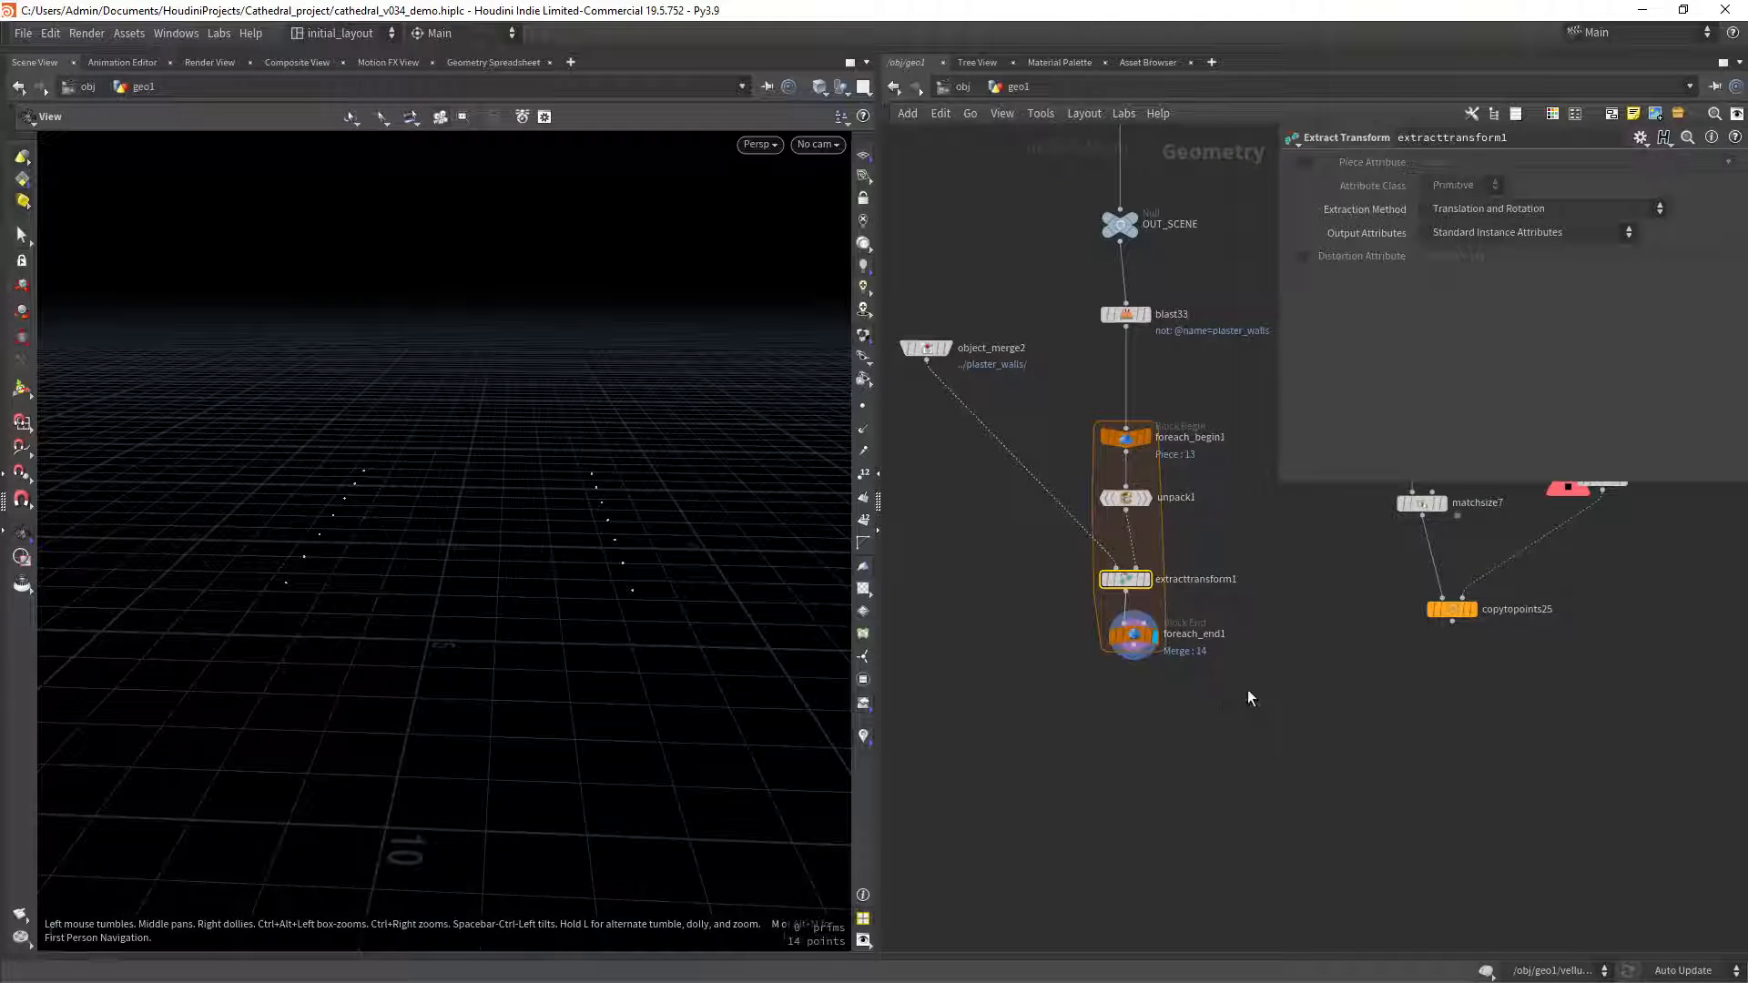
pyautogui.moveTo(1457, 609); pyautogui.dragTo(1133, 645)
pyautogui.moveTo(1072, 743); pyautogui.dragTo(925, 355)
pyautogui.click(1093, 732)
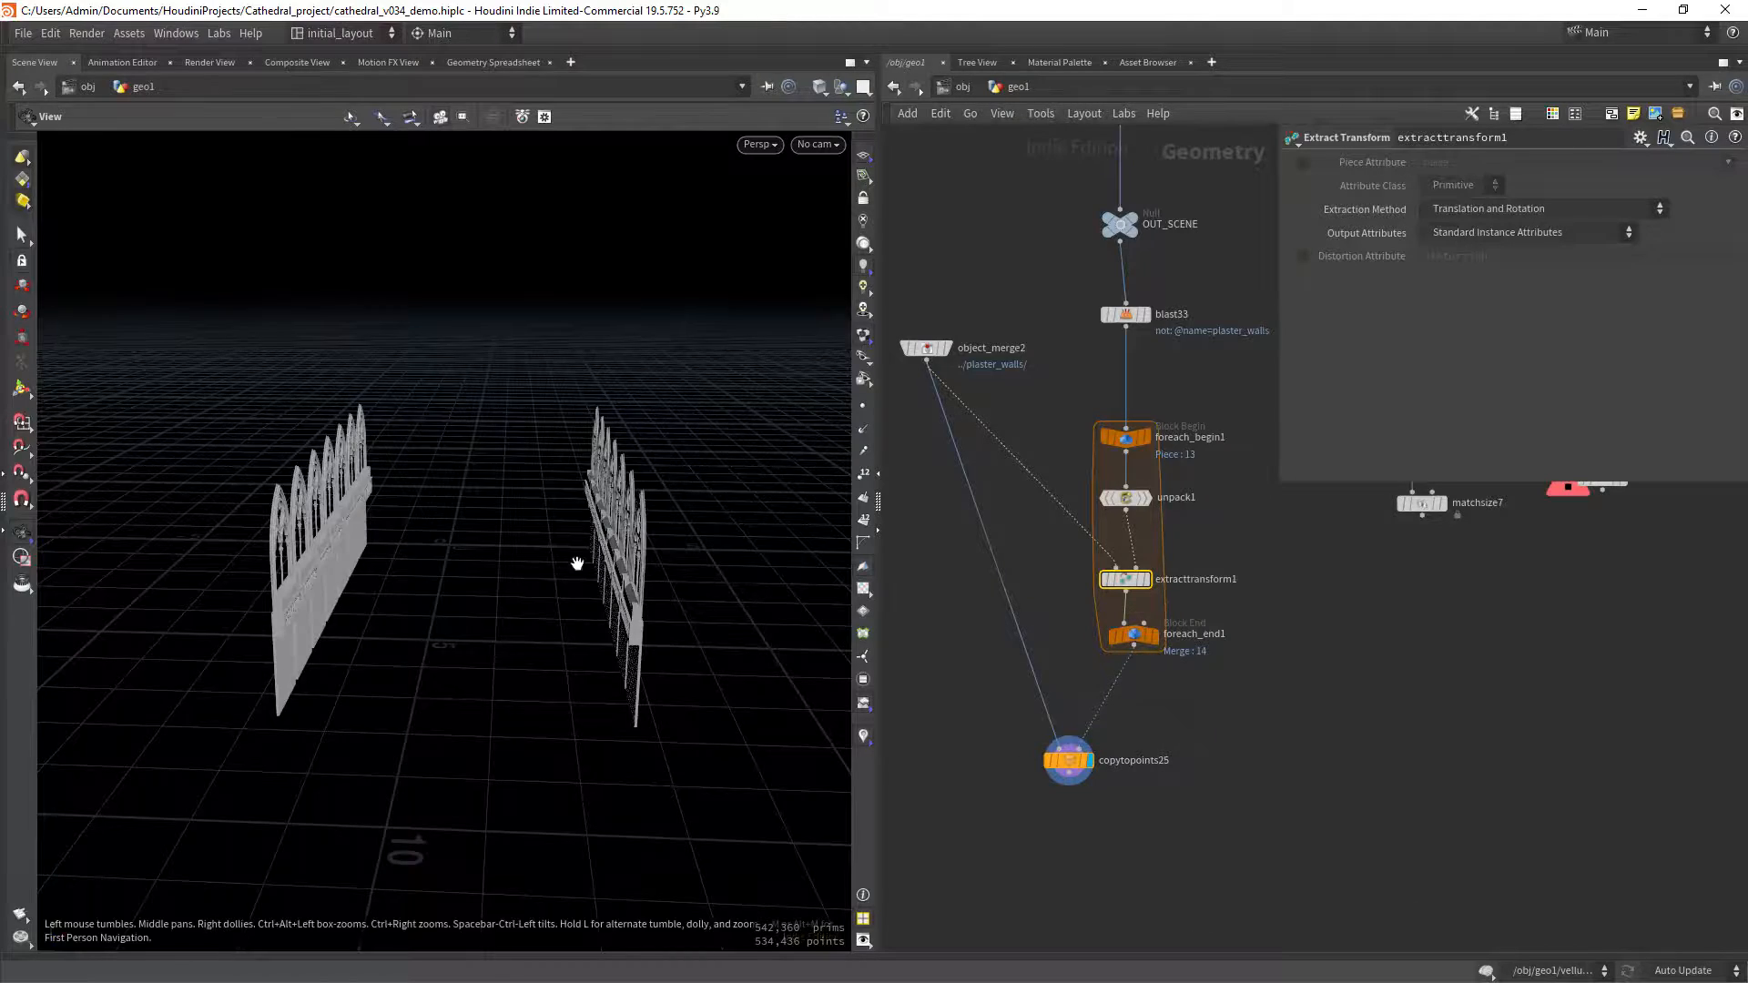
pyautogui.scroll(5, 577, 565)
pyautogui.moveTo(718, 558)
pyautogui.mouseDown()
pyautogui.moveTo(673, 585)
pyautogui.moveTo(751, 562)
pyautogui.moveTo(714, 583)
pyautogui.mouseUp()
# Compare blast33's original walls with the copytopoints25 walls by displaying each in turn.
pyautogui.click(1157, 291)
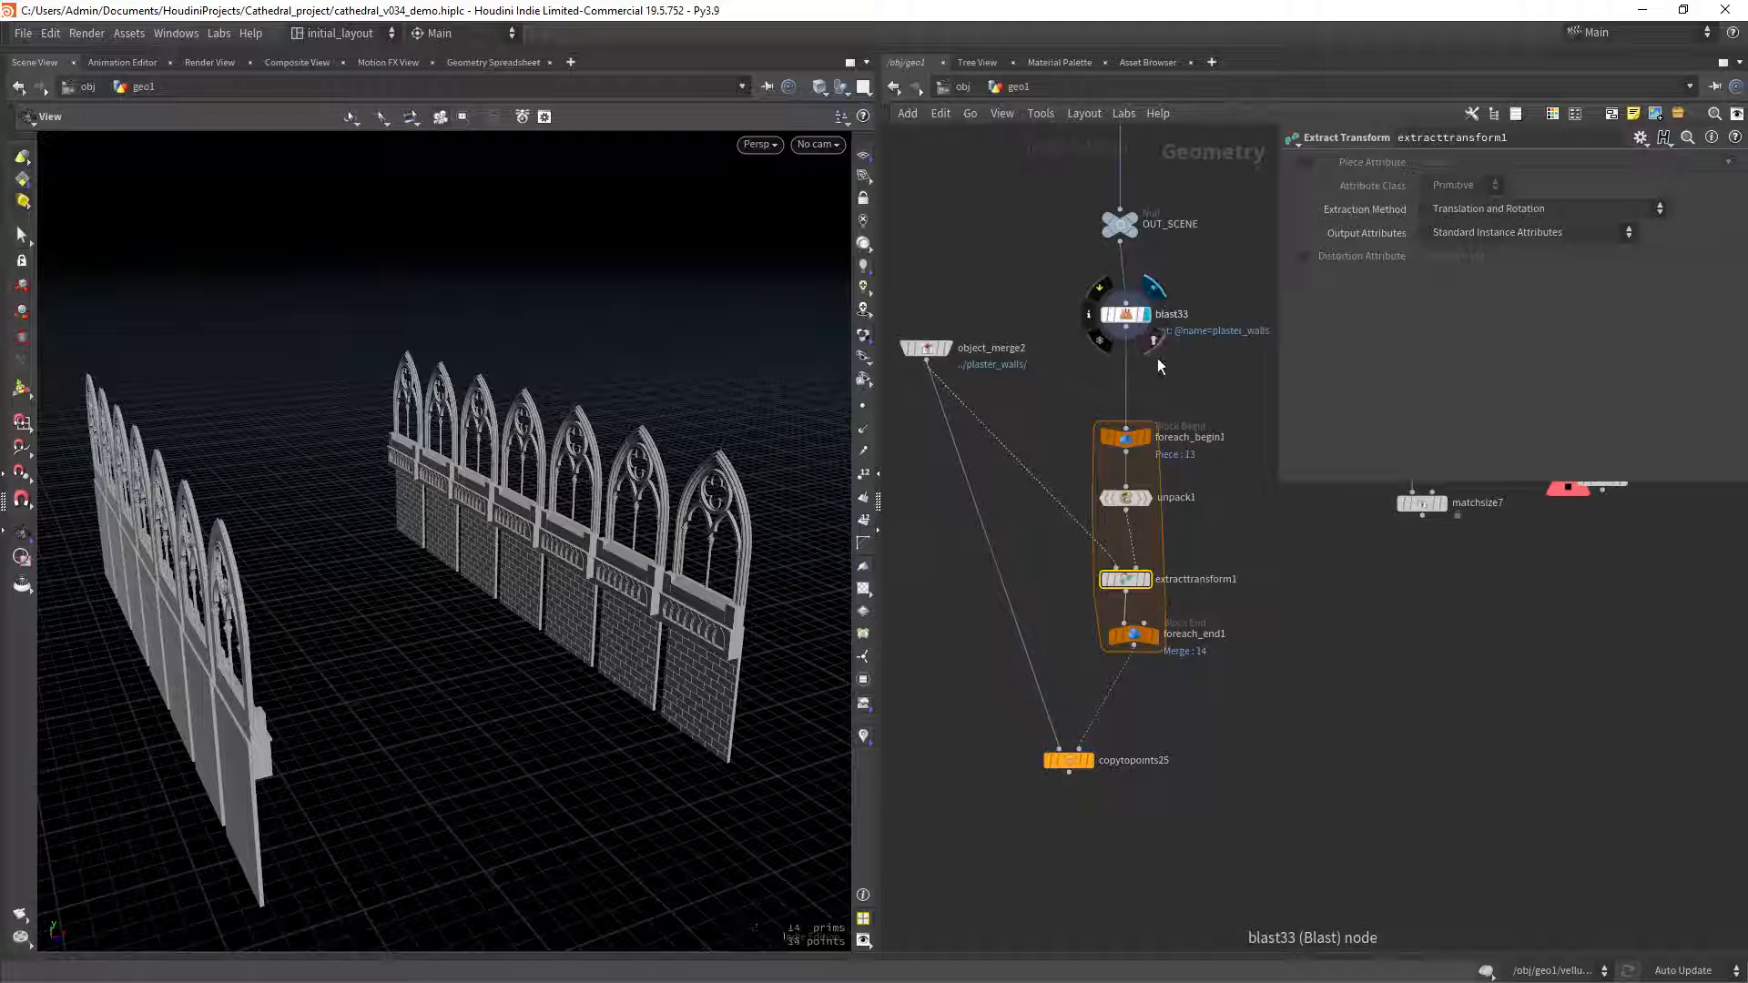
pyautogui.click(1096, 738)
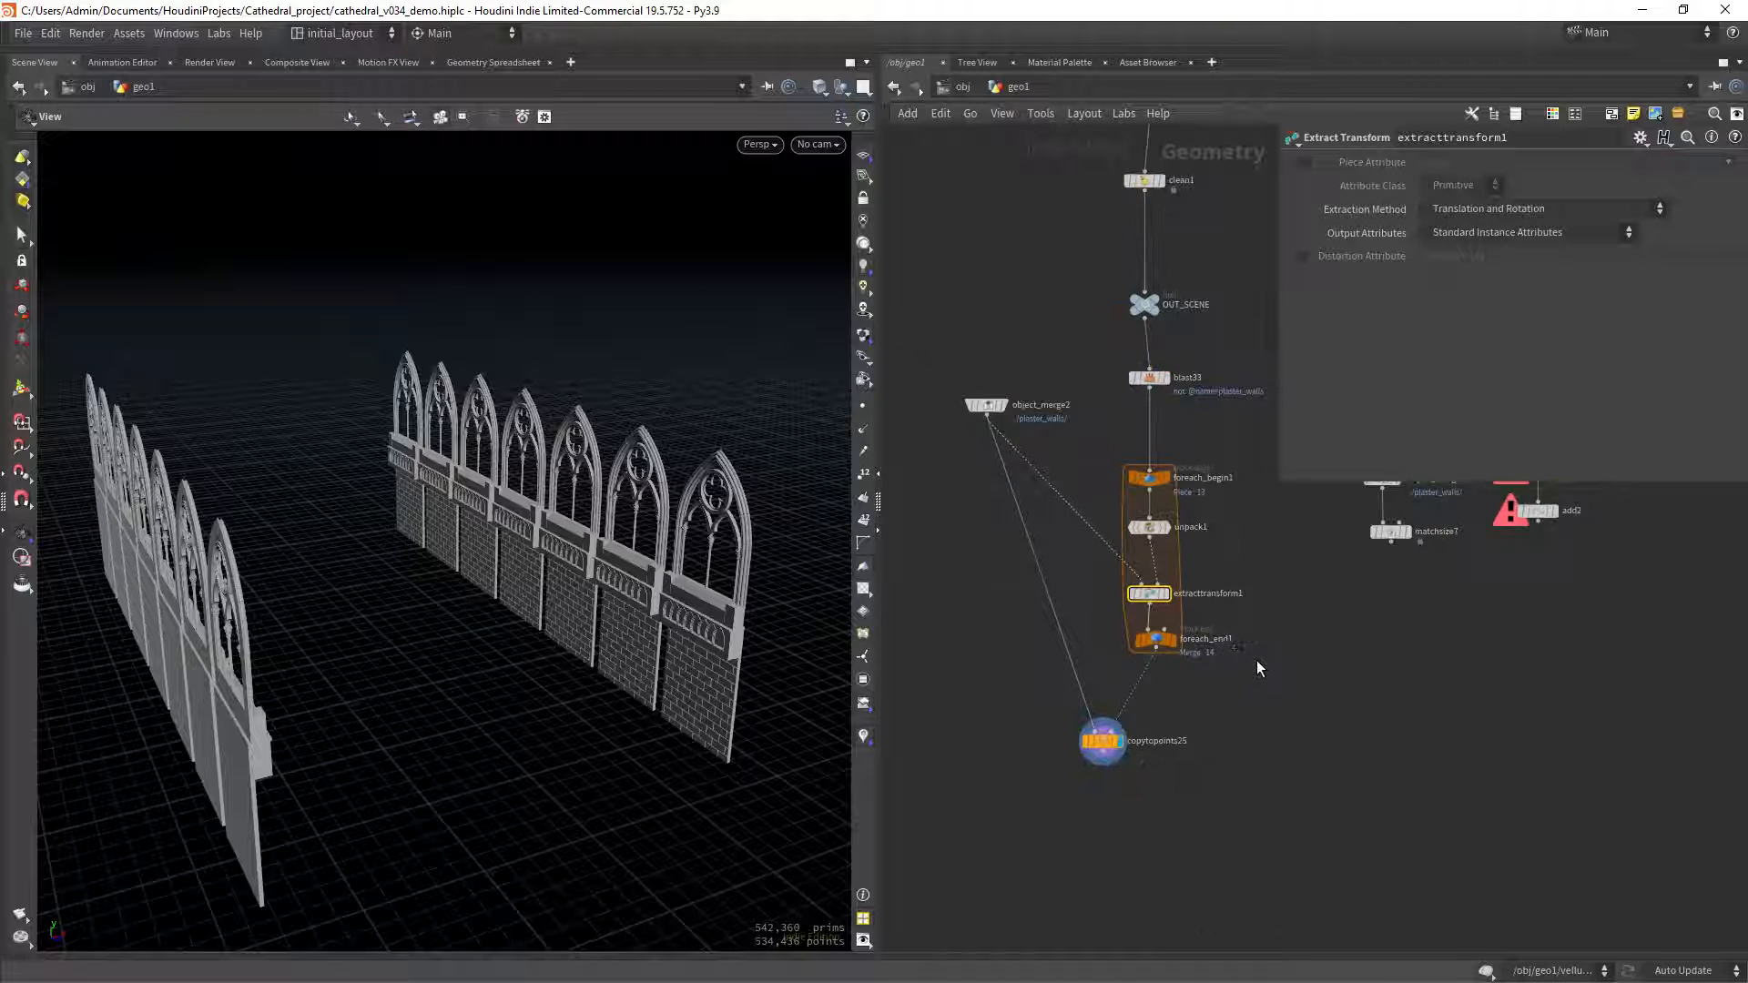
pyautogui.scroll(-3, 1149, 572)
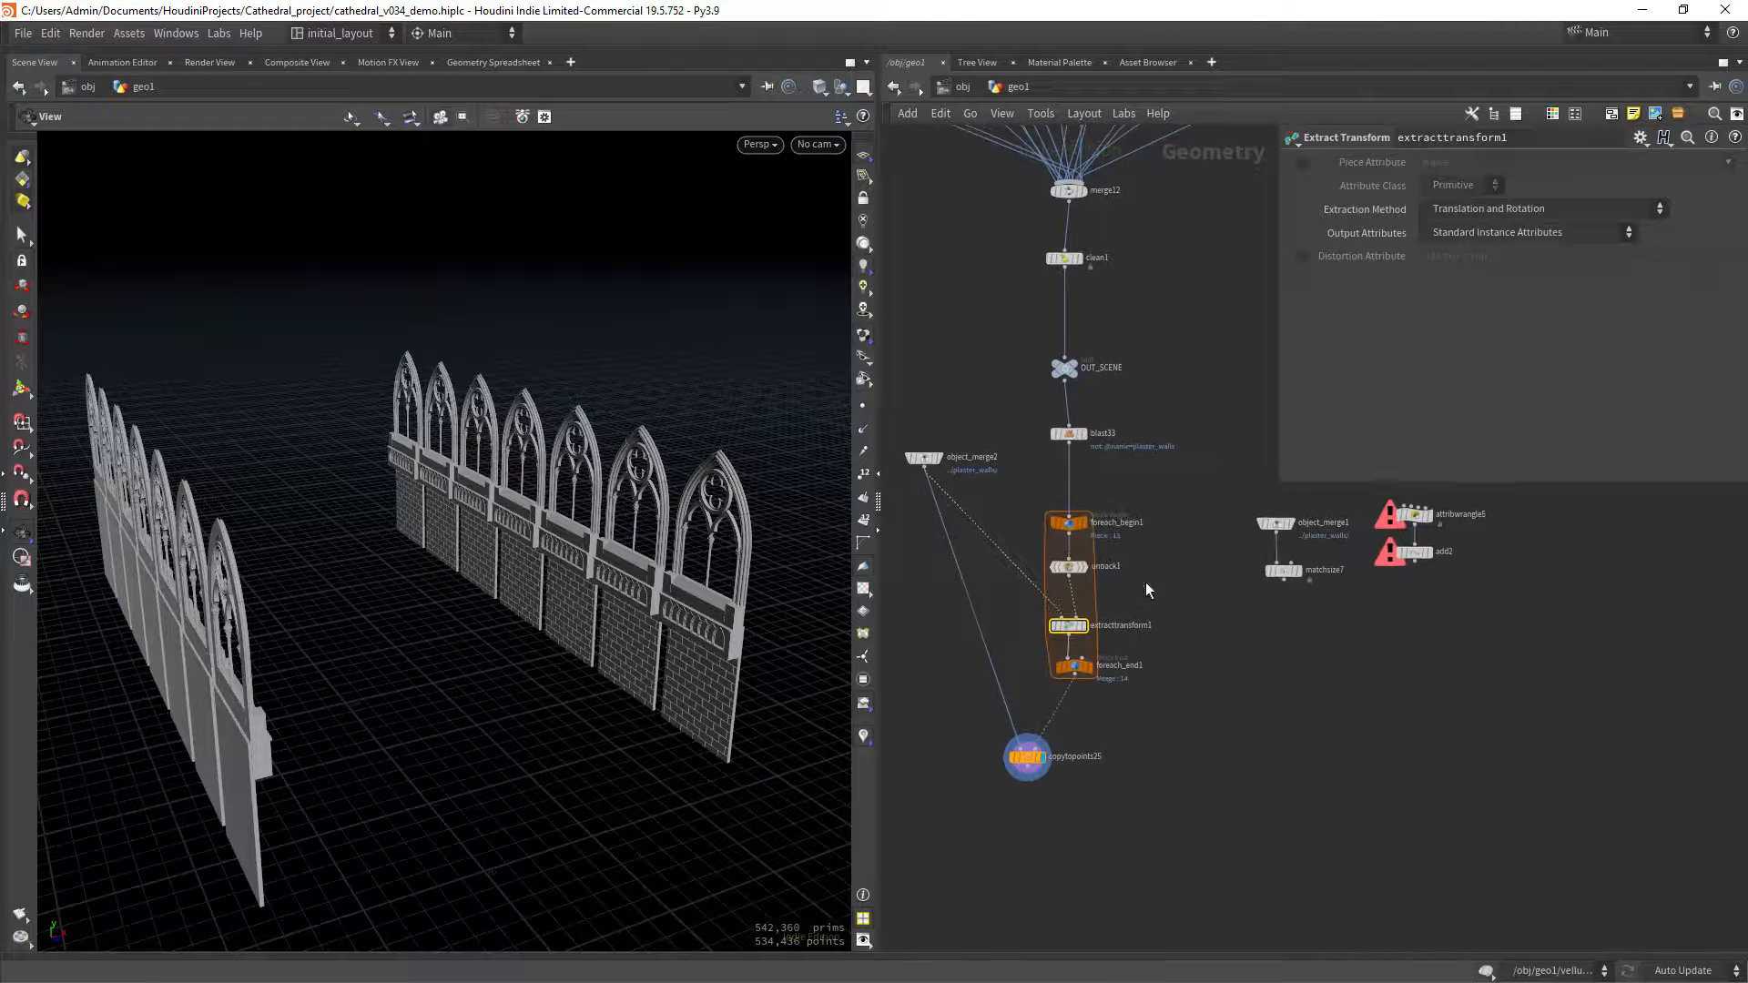
pyautogui.scroll(2, 1152, 604)
pyautogui.scroll(-4, 1171, 604)
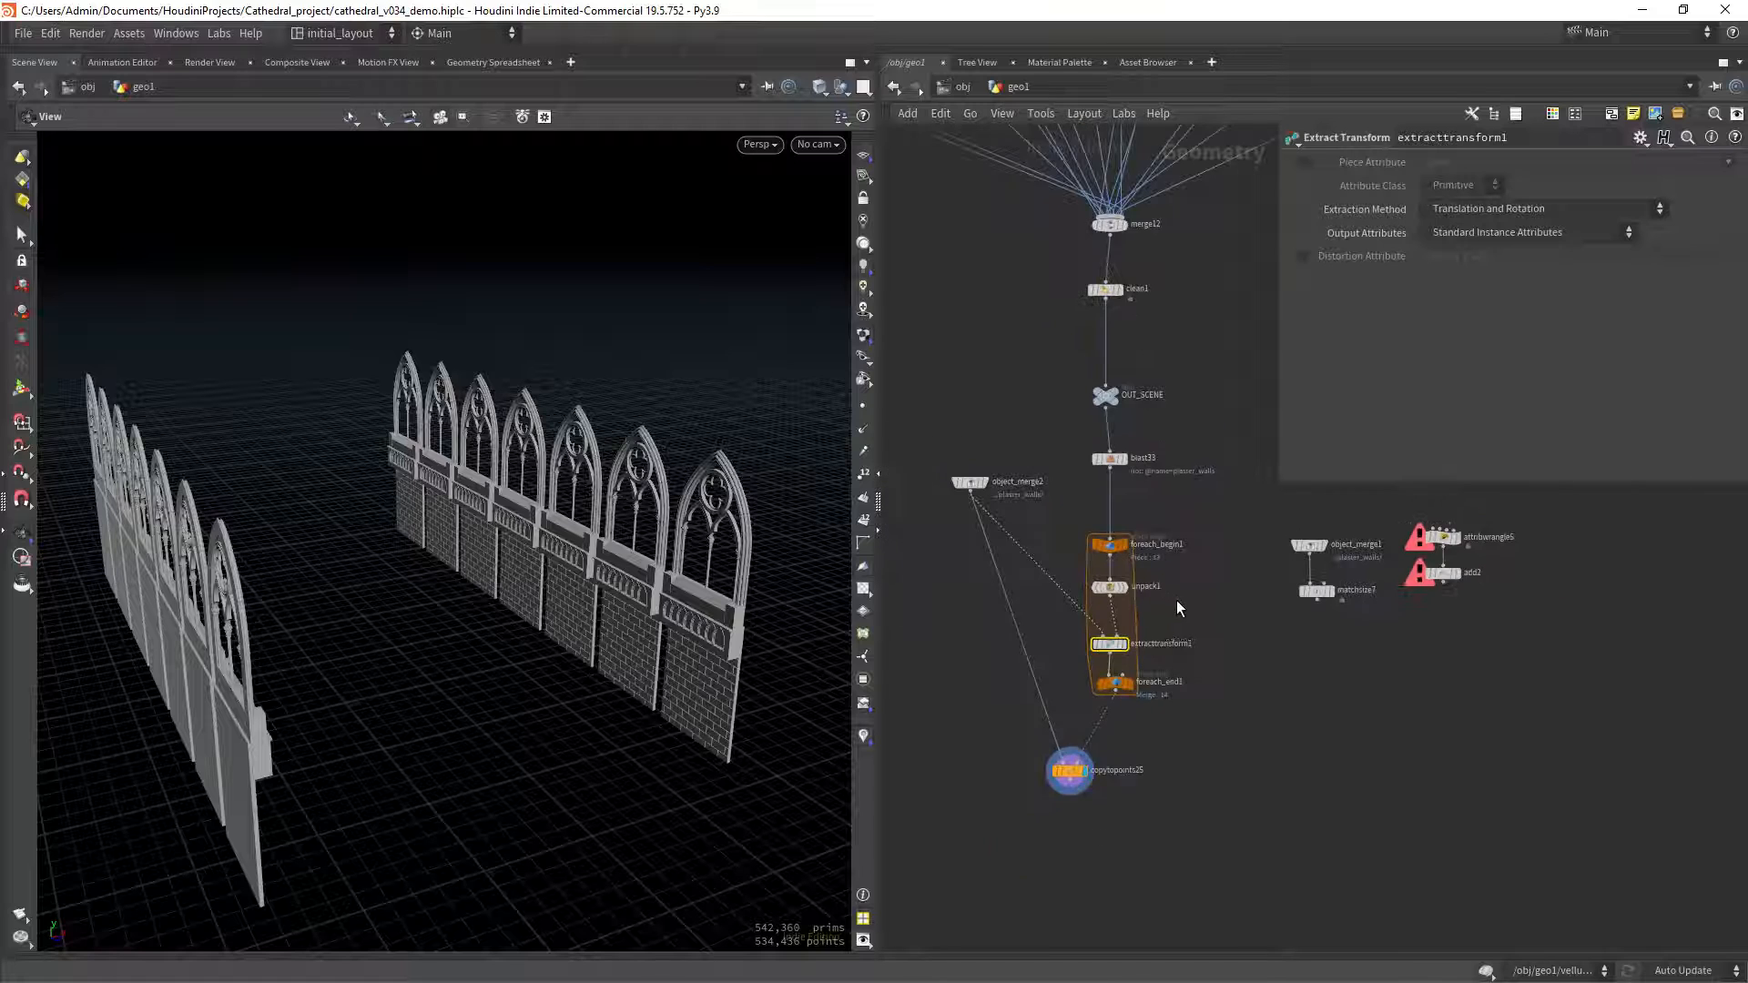
pyautogui.scroll(2, 1181, 581)
pyautogui.moveTo(1184, 578); pyautogui.dragTo(1214, 589, button='middle')
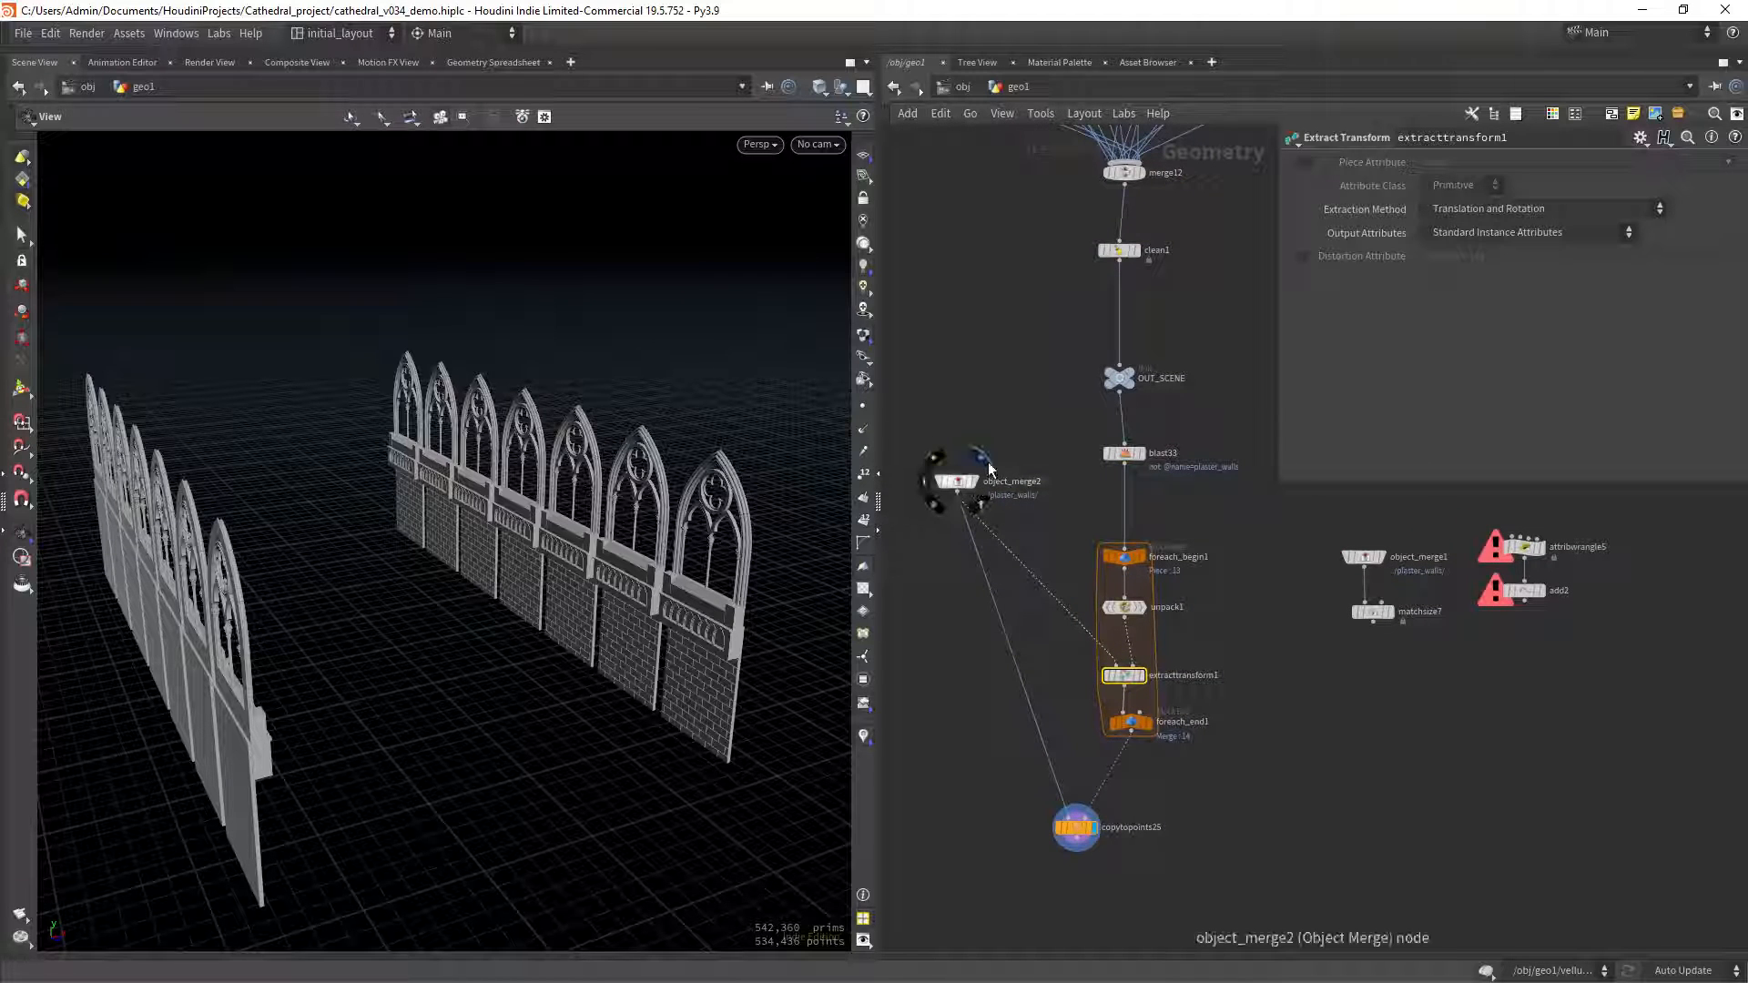
# Display object_merge2 and replace blast33 with a duplicate inserted between OUT_SCENE and foreach_begin1.
pyautogui.click(983, 463)
pyautogui.moveTo(1127, 463); pyautogui.dragTo(1181, 451)
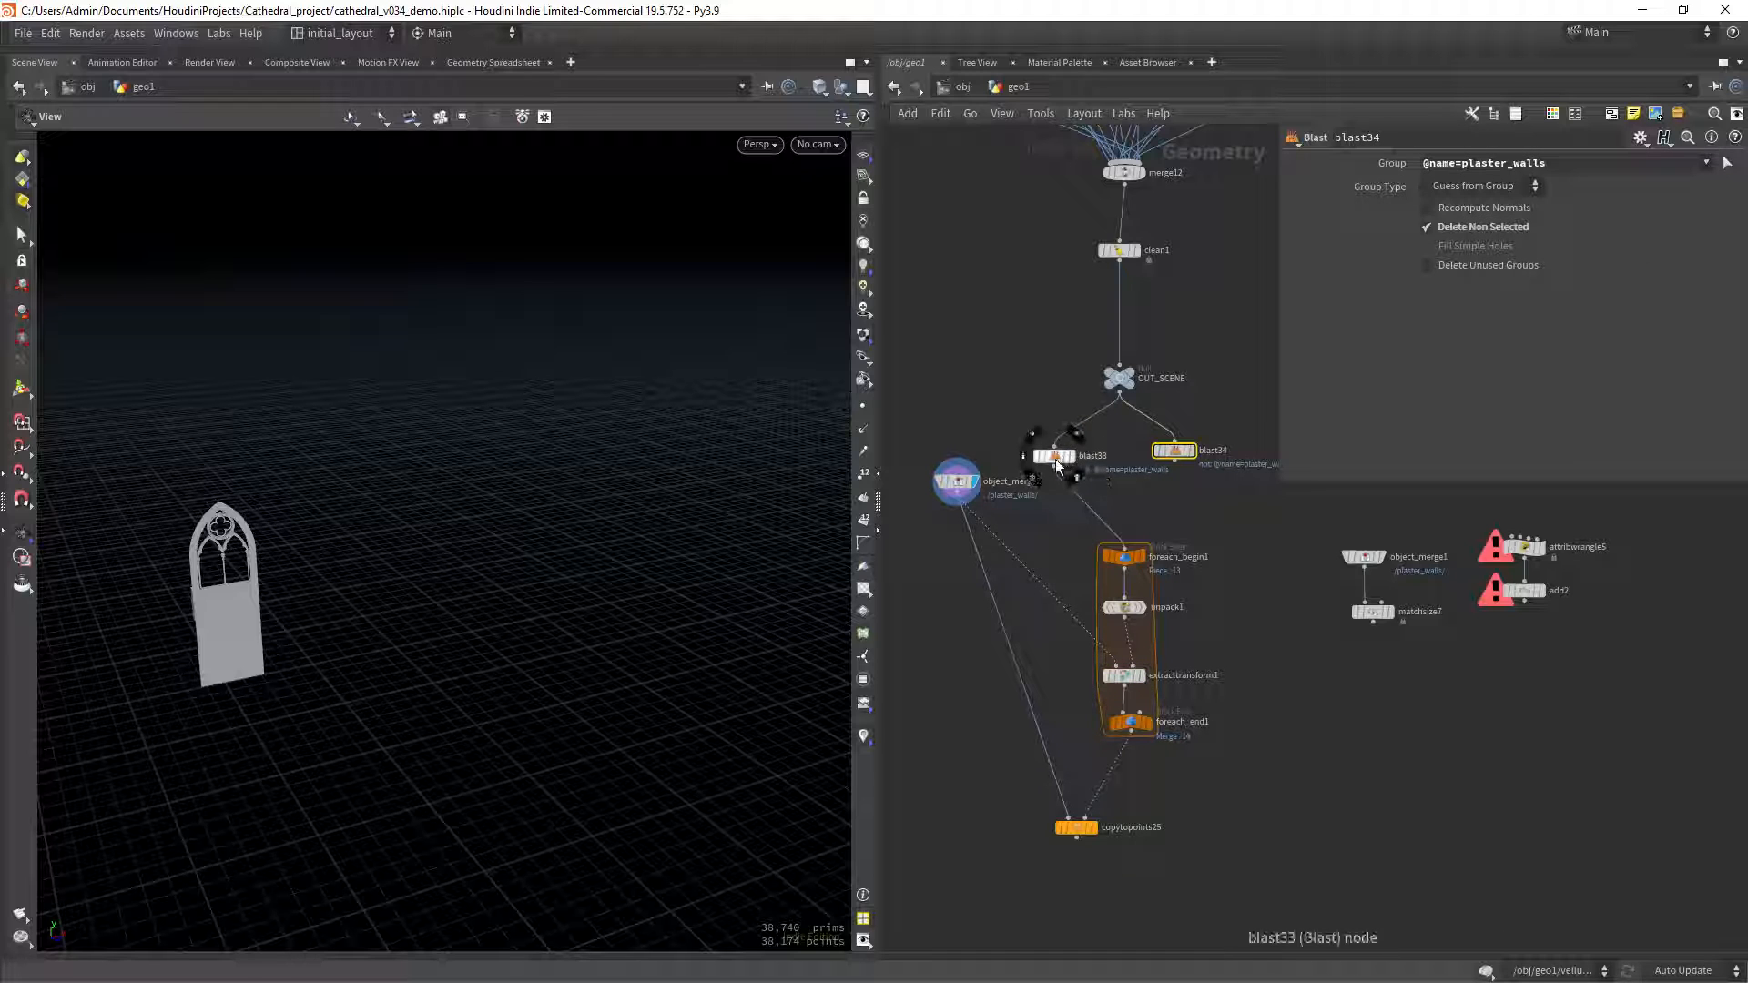
pyautogui.click(1056, 460)
pyautogui.press('Delete')
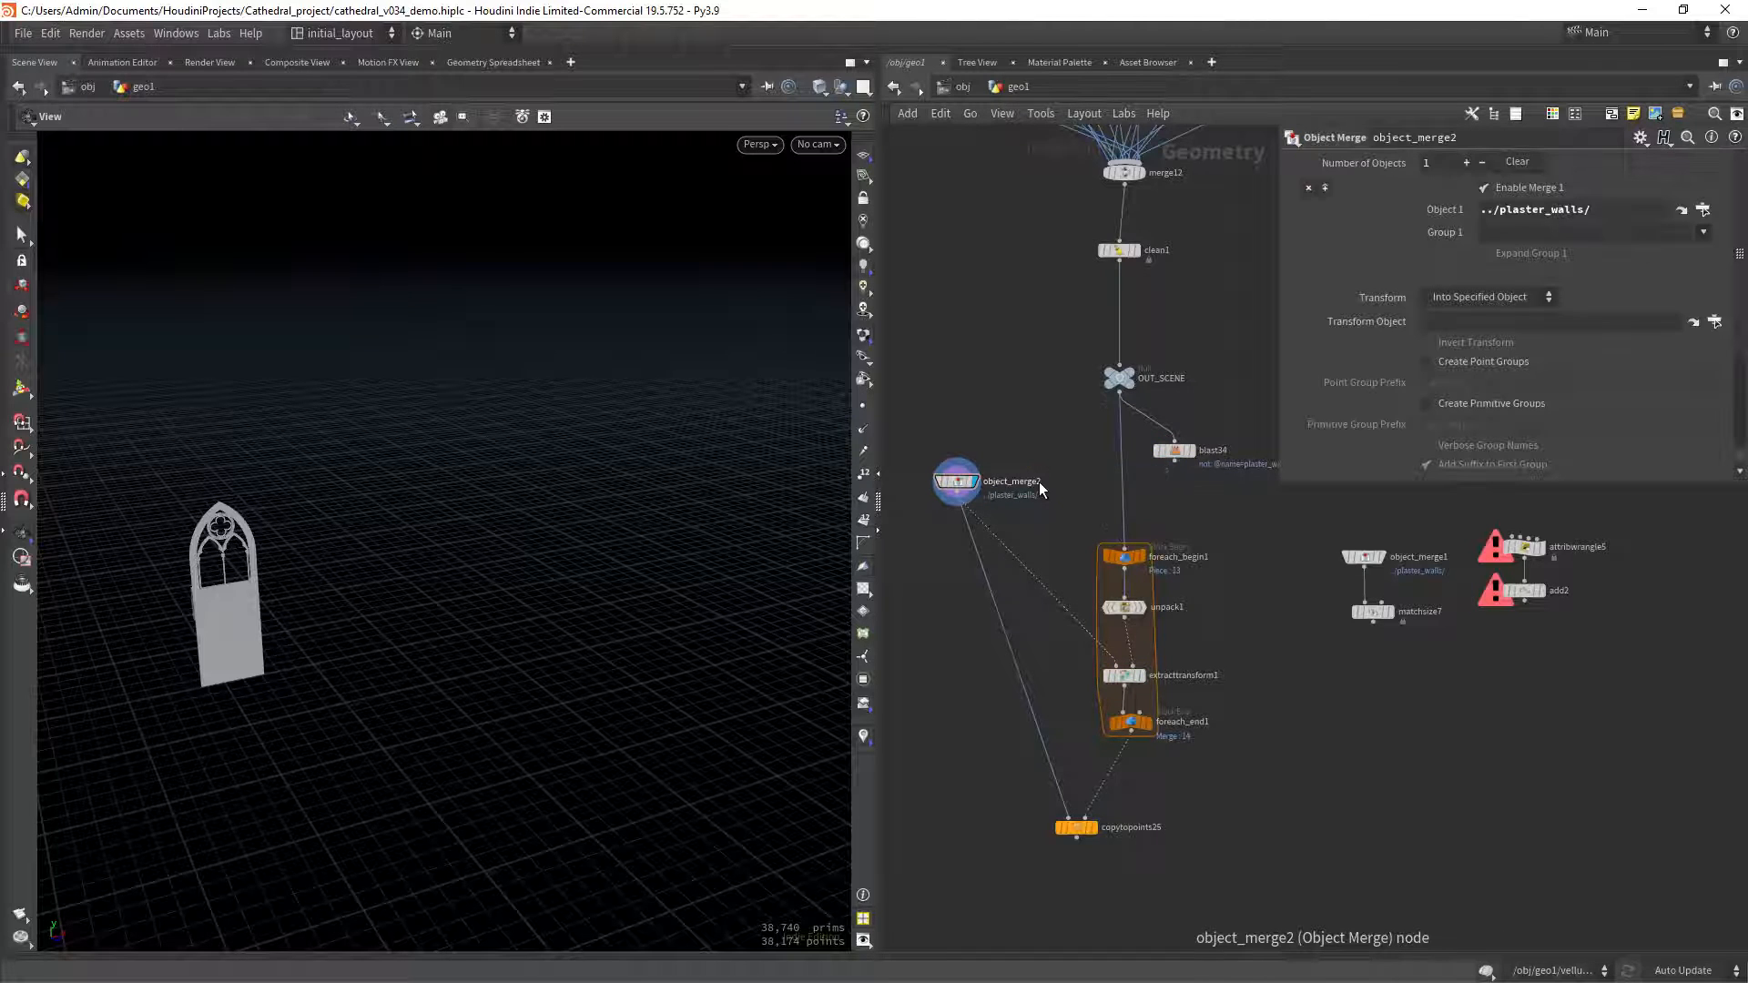
pyautogui.click(1176, 455)
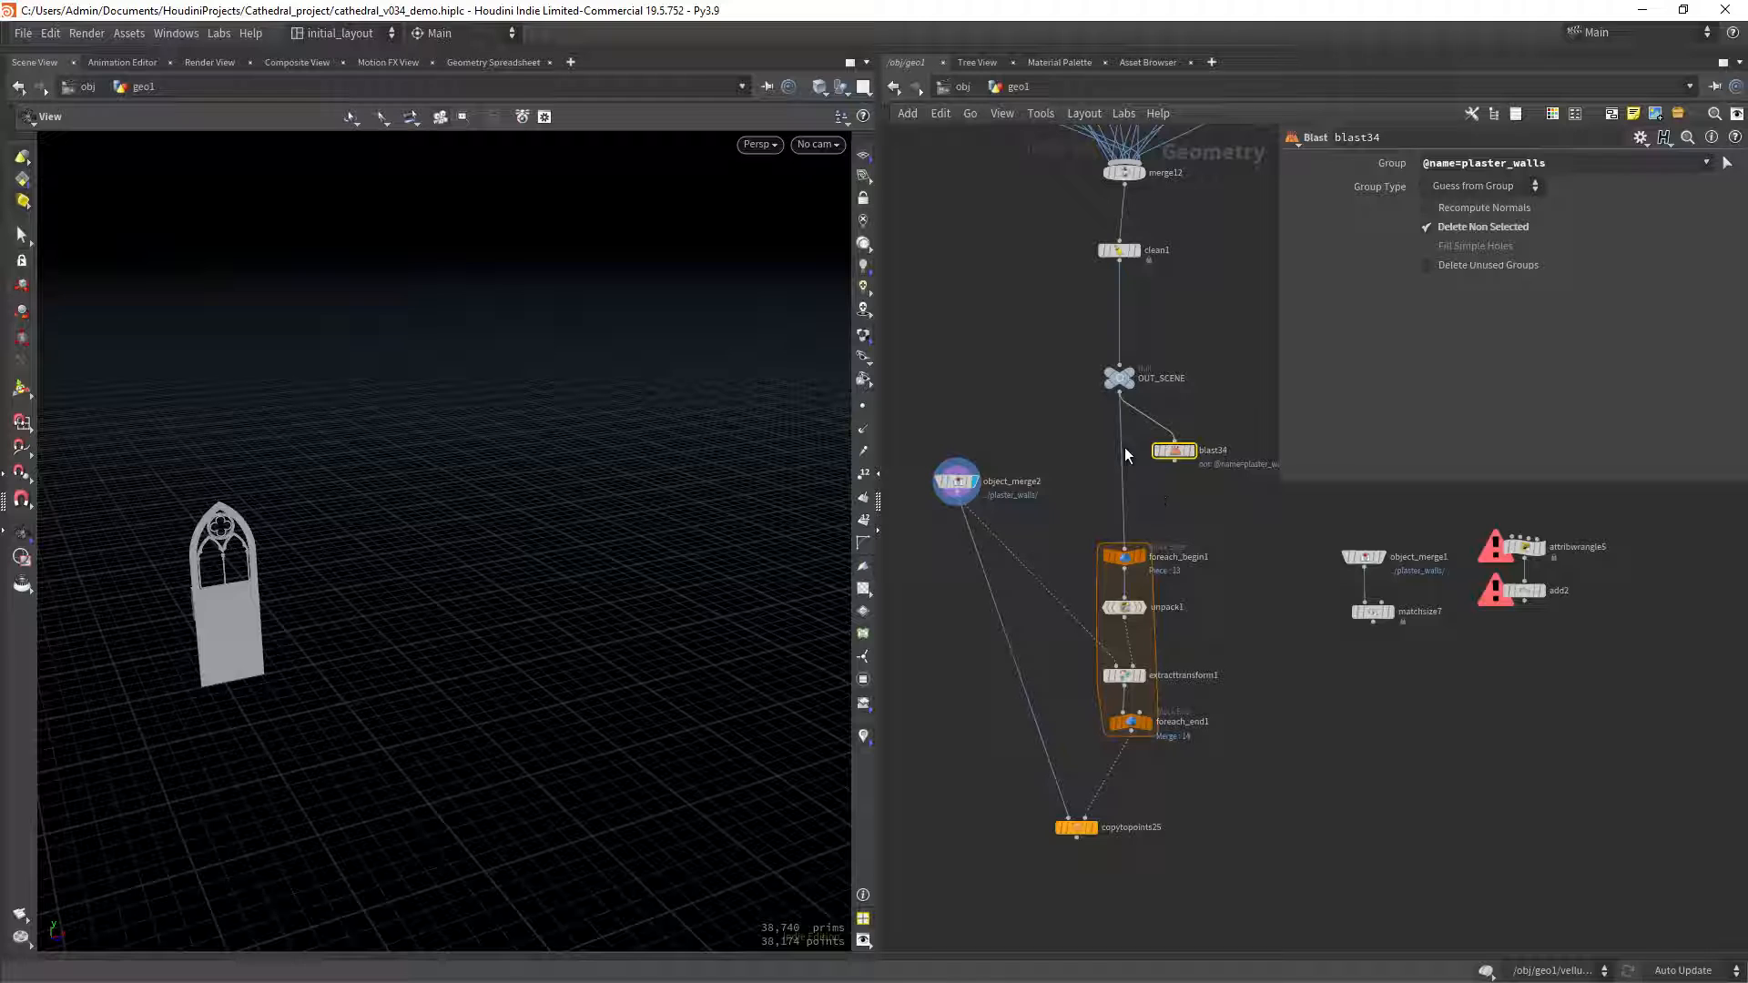
pyautogui.moveTo(1176, 451); pyautogui.dragTo(1121, 452)
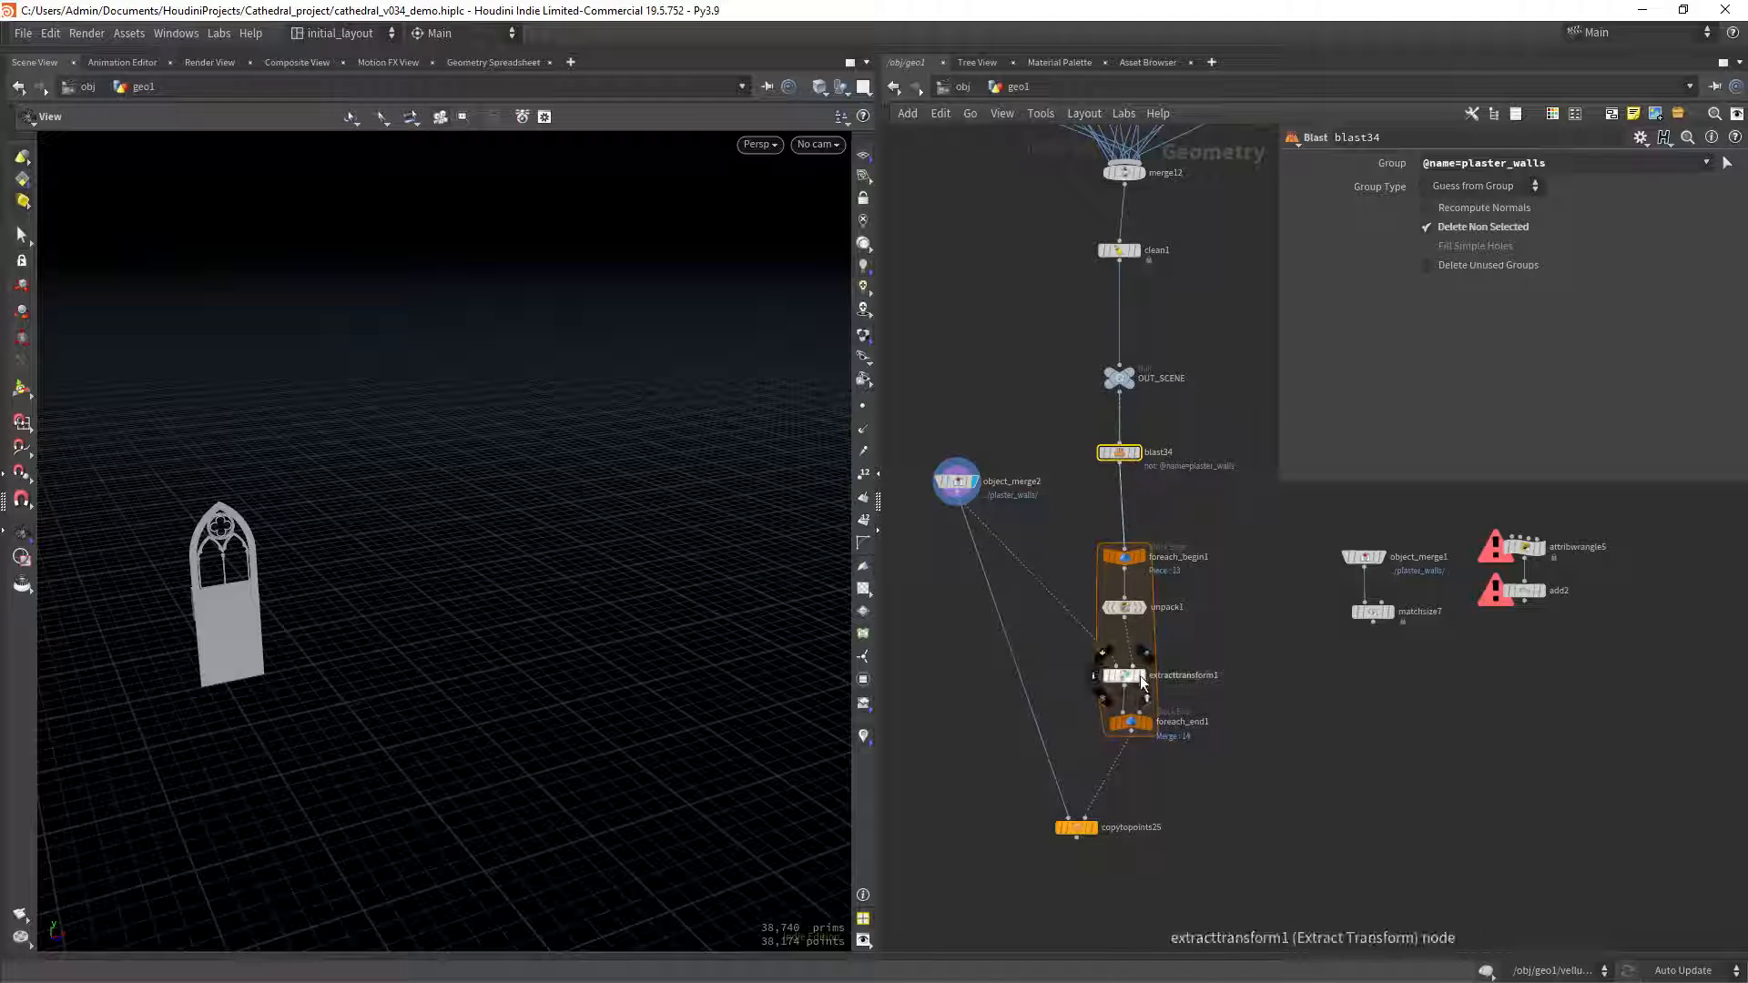
# Narrow the parameter pane over the network and display copytopoints25 to inspect the copied walls from another angle.
pyautogui.scroll(2, 1205, 596)
pyautogui.scroll(-2, 1235, 612)
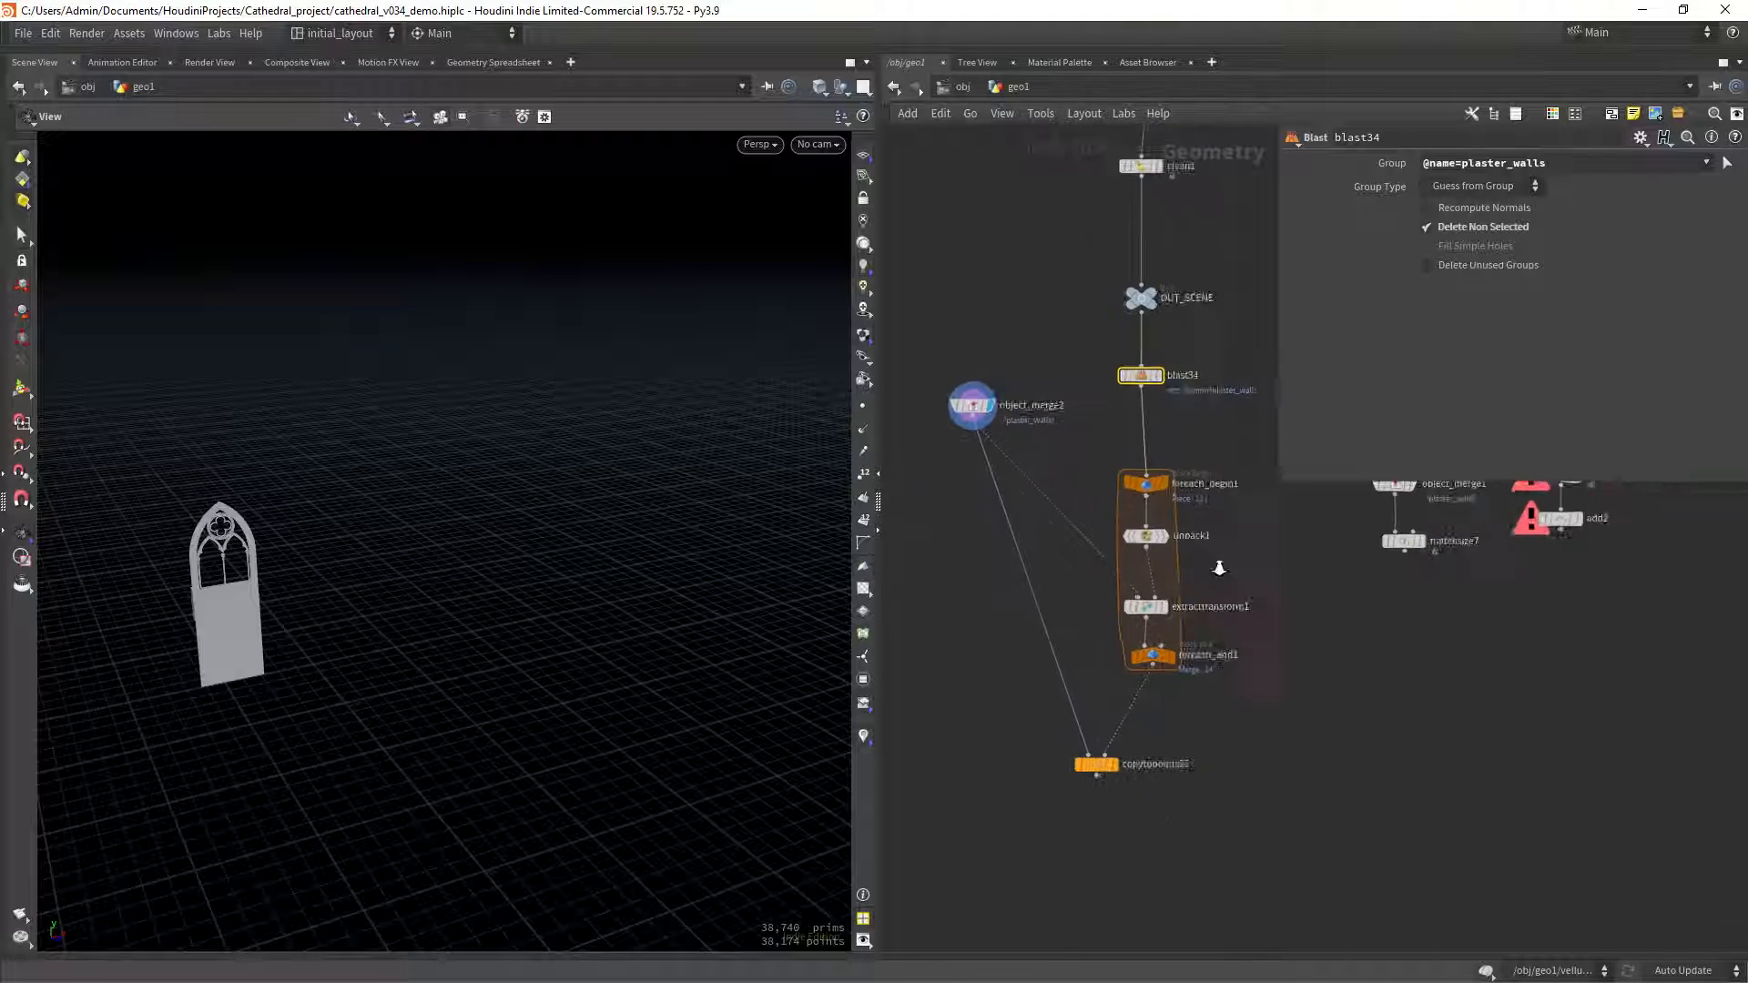
pyautogui.moveTo(1274, 419); pyautogui.dragTo(1378, 419)
pyautogui.scroll(3, 1222, 548)
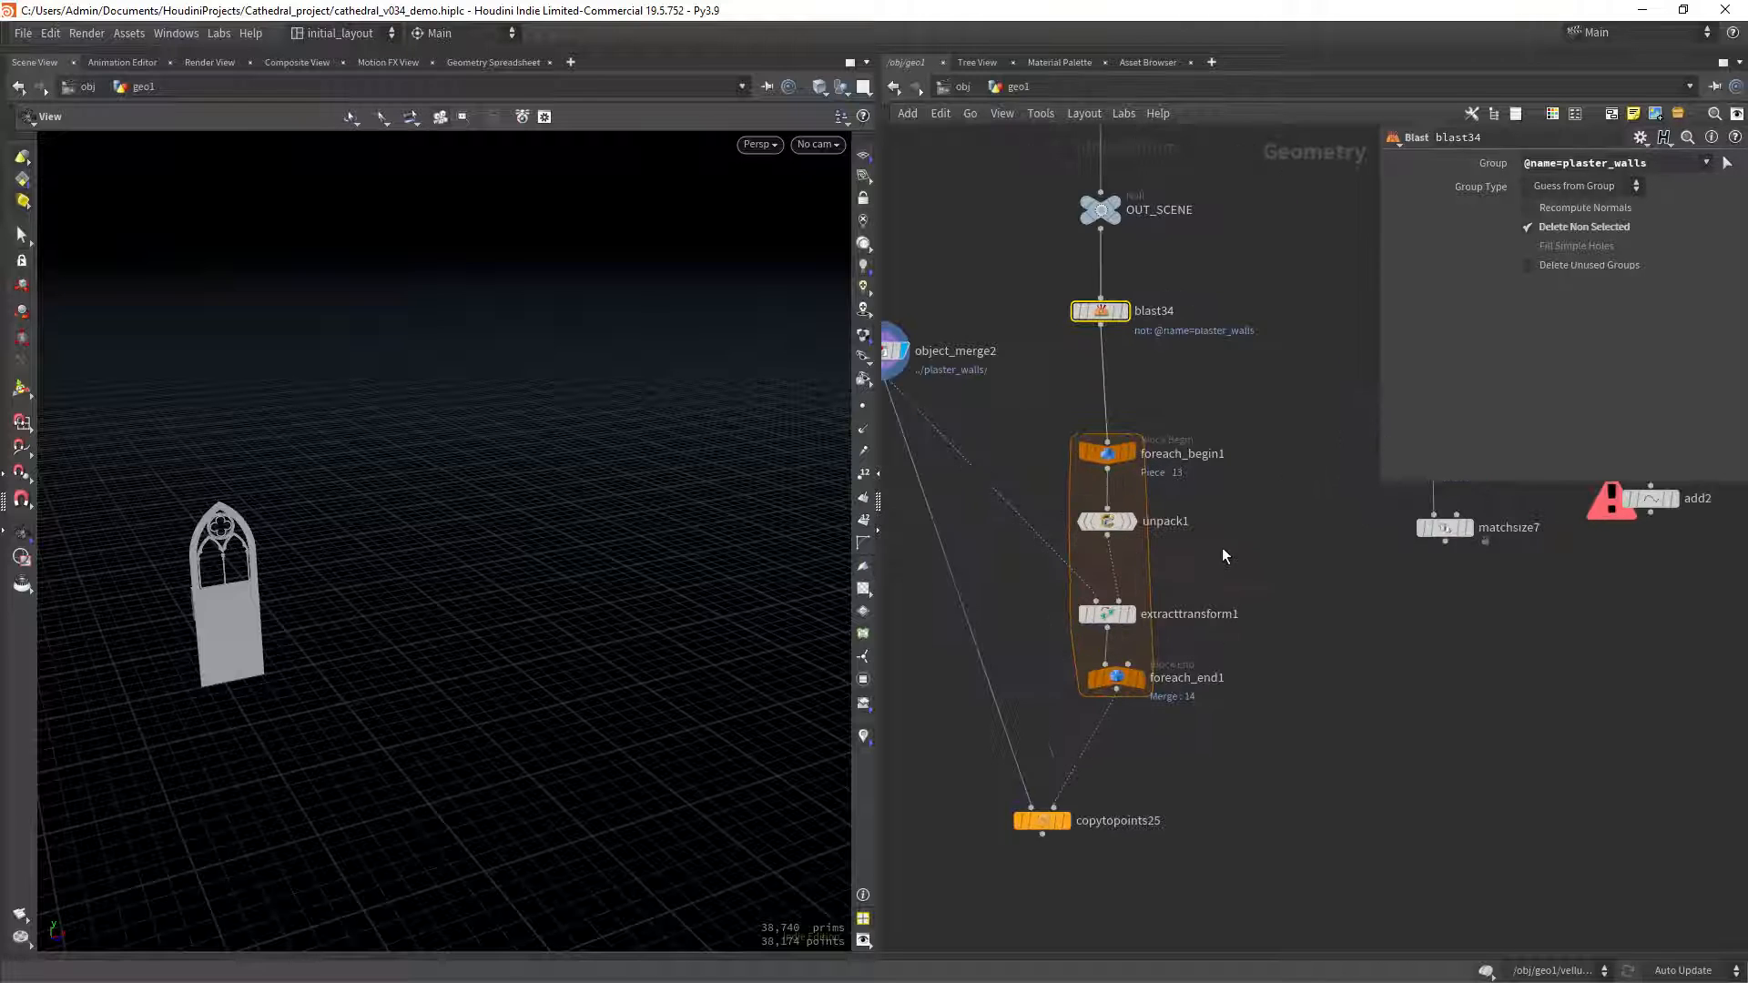
pyautogui.click(1119, 745)
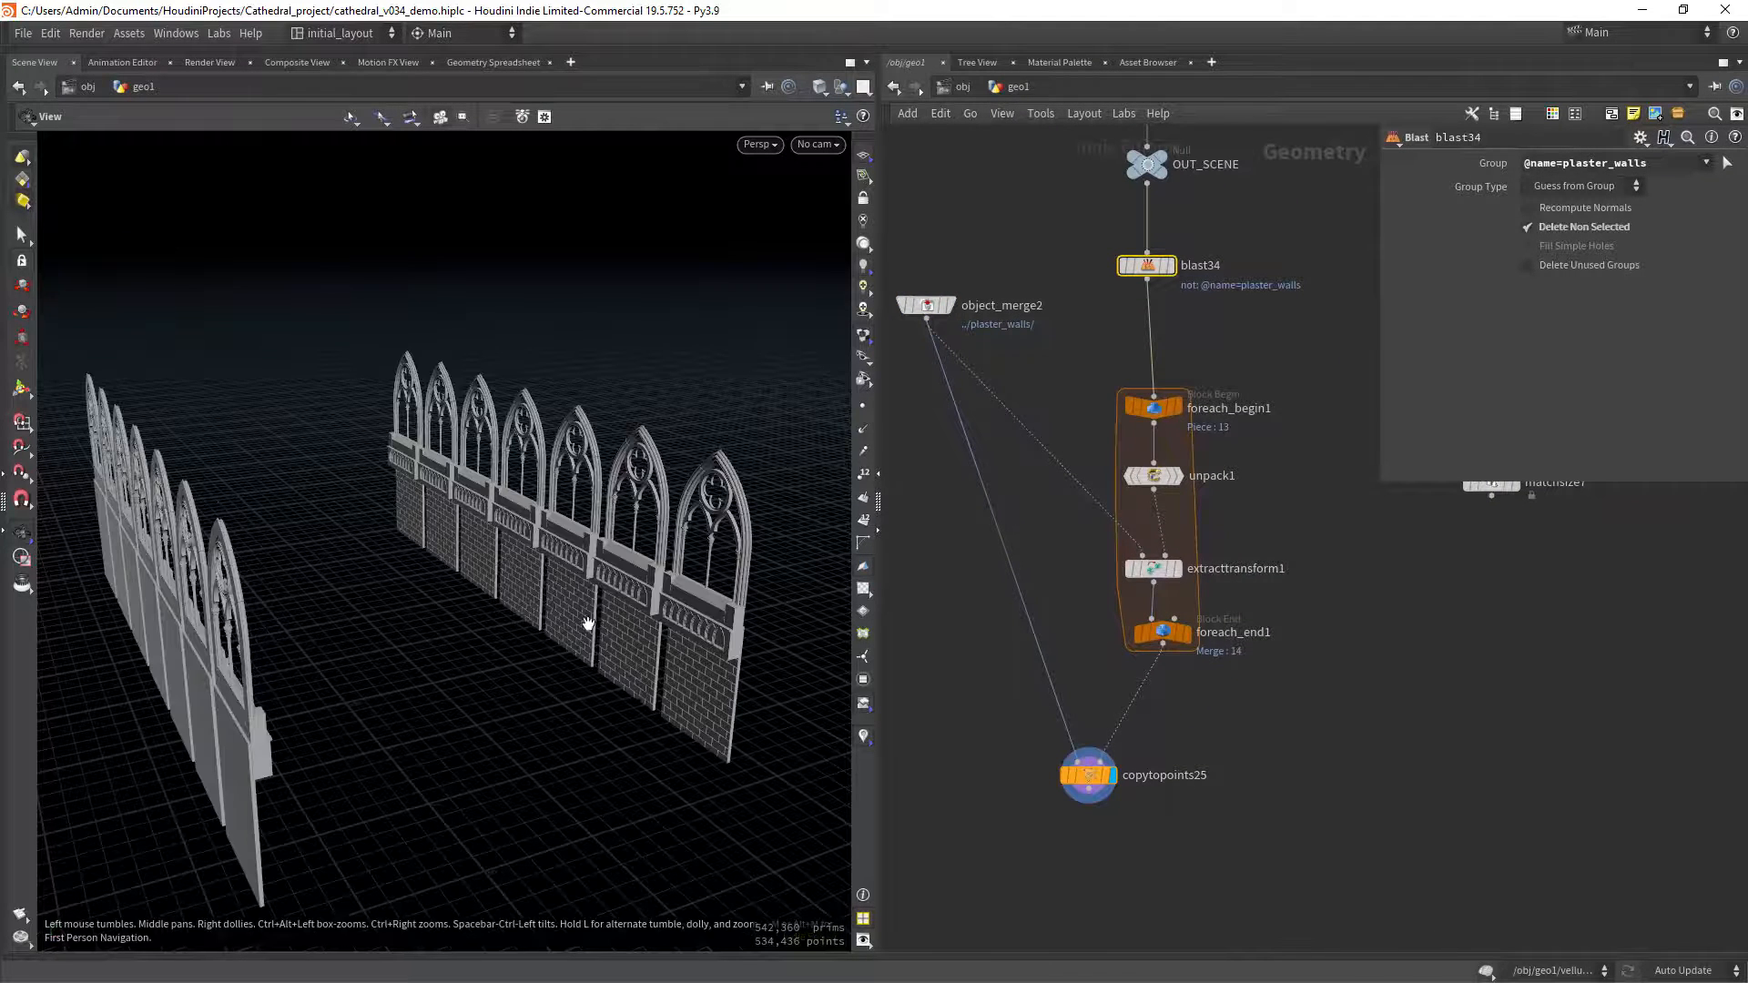
pyautogui.moveTo(587, 610); pyautogui.dragTo(648, 555)
pyautogui.scroll(3, 1087, 542)
pyautogui.scroll(-2, 1056, 574)
pyautogui.scroll(-3, 1055, 574)
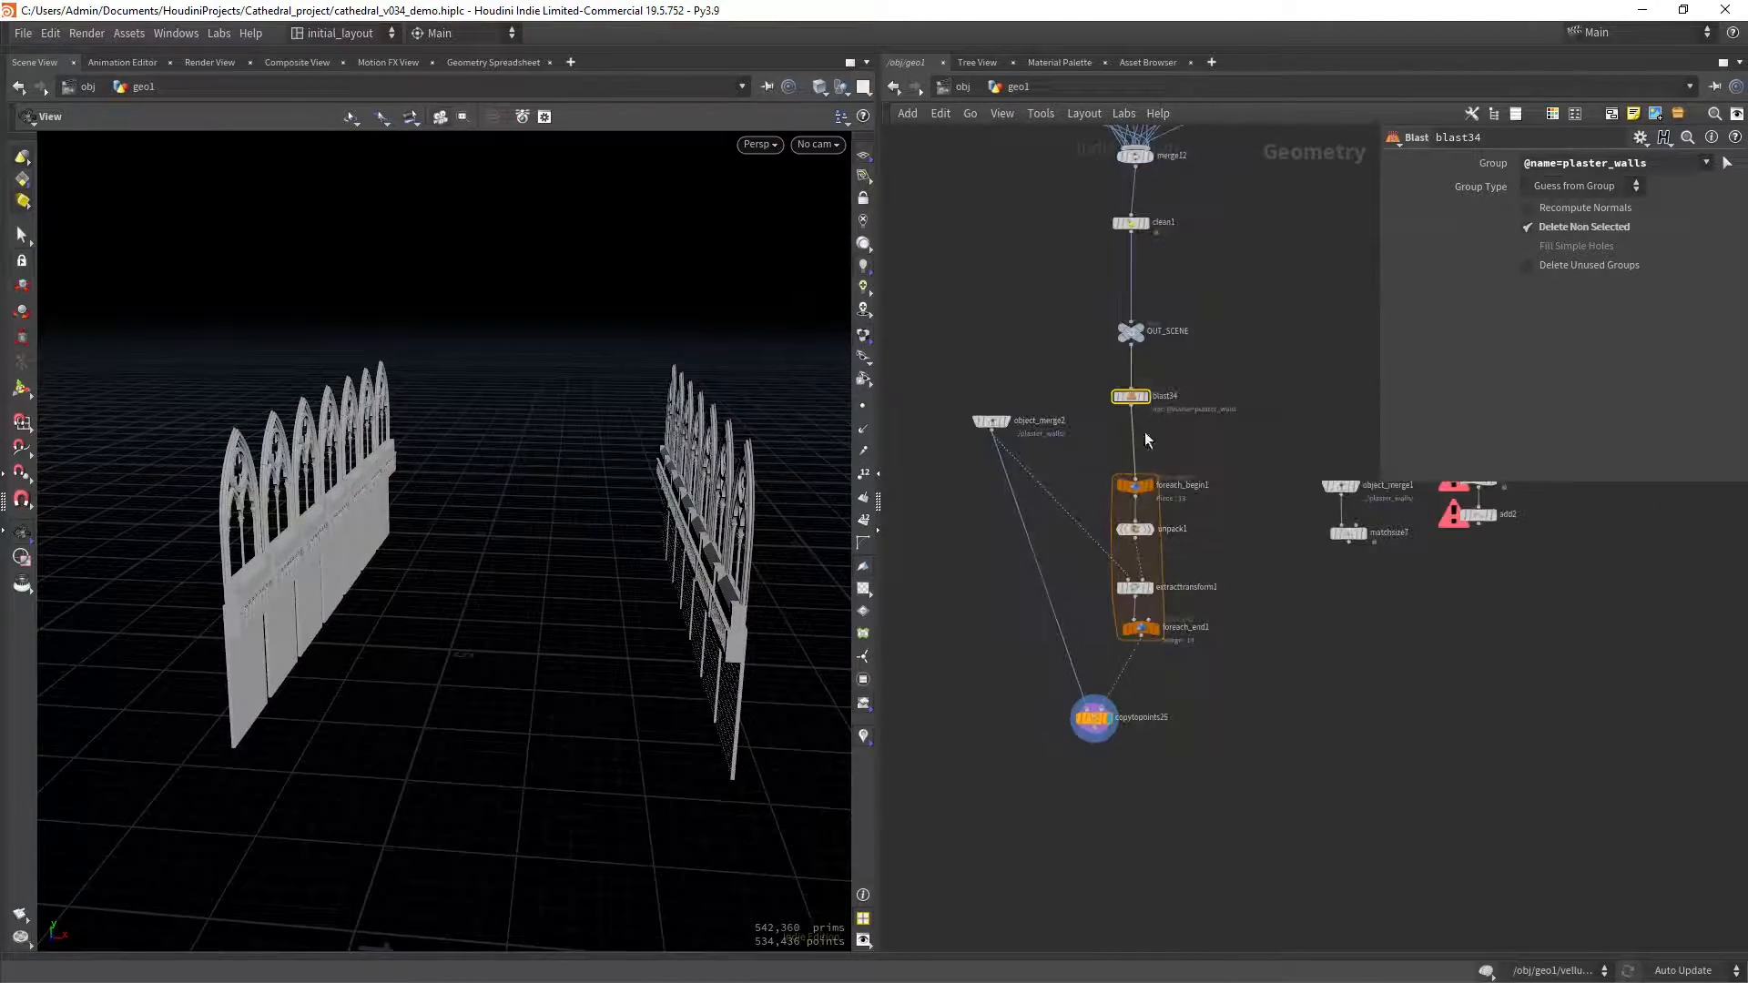
# Rearrange OUT_SCENE and blast34 in the network to leave a wider gap between them.
pyautogui.scroll(2, 1211, 460)
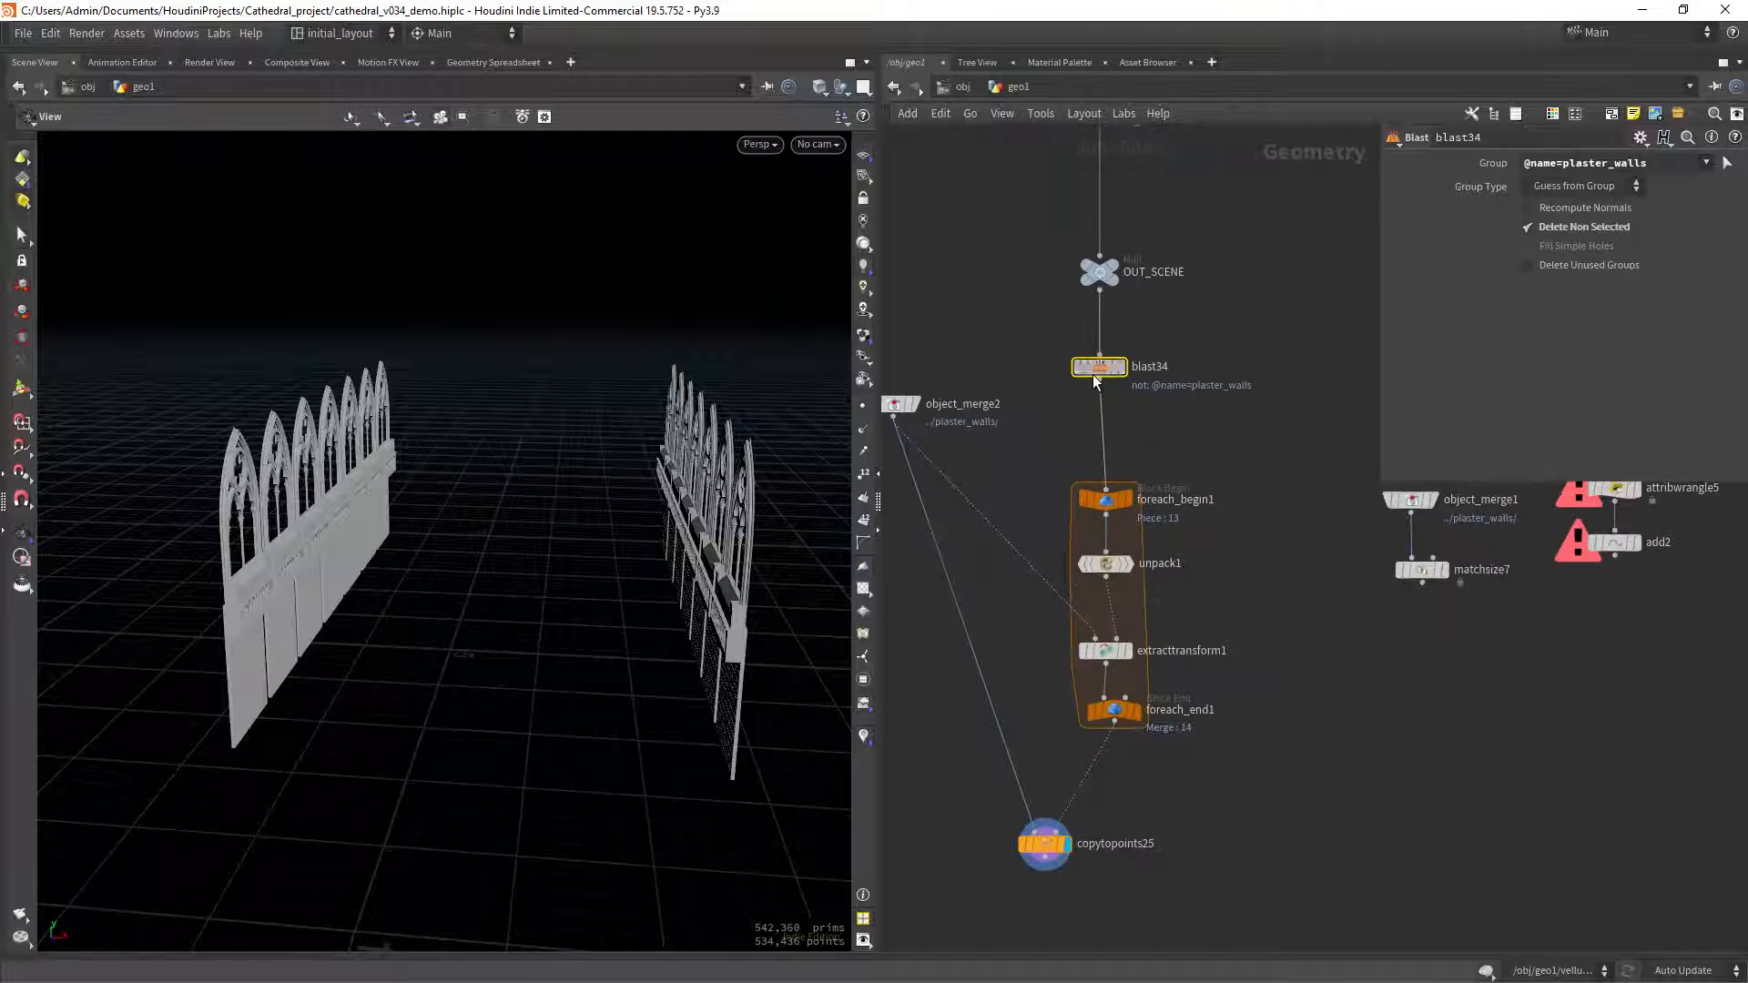
pyautogui.moveTo(1092, 374); pyautogui.dragTo(1143, 362)
pyautogui.scroll(-3, 1224, 378)
pyautogui.scroll(-3, 1184, 432)
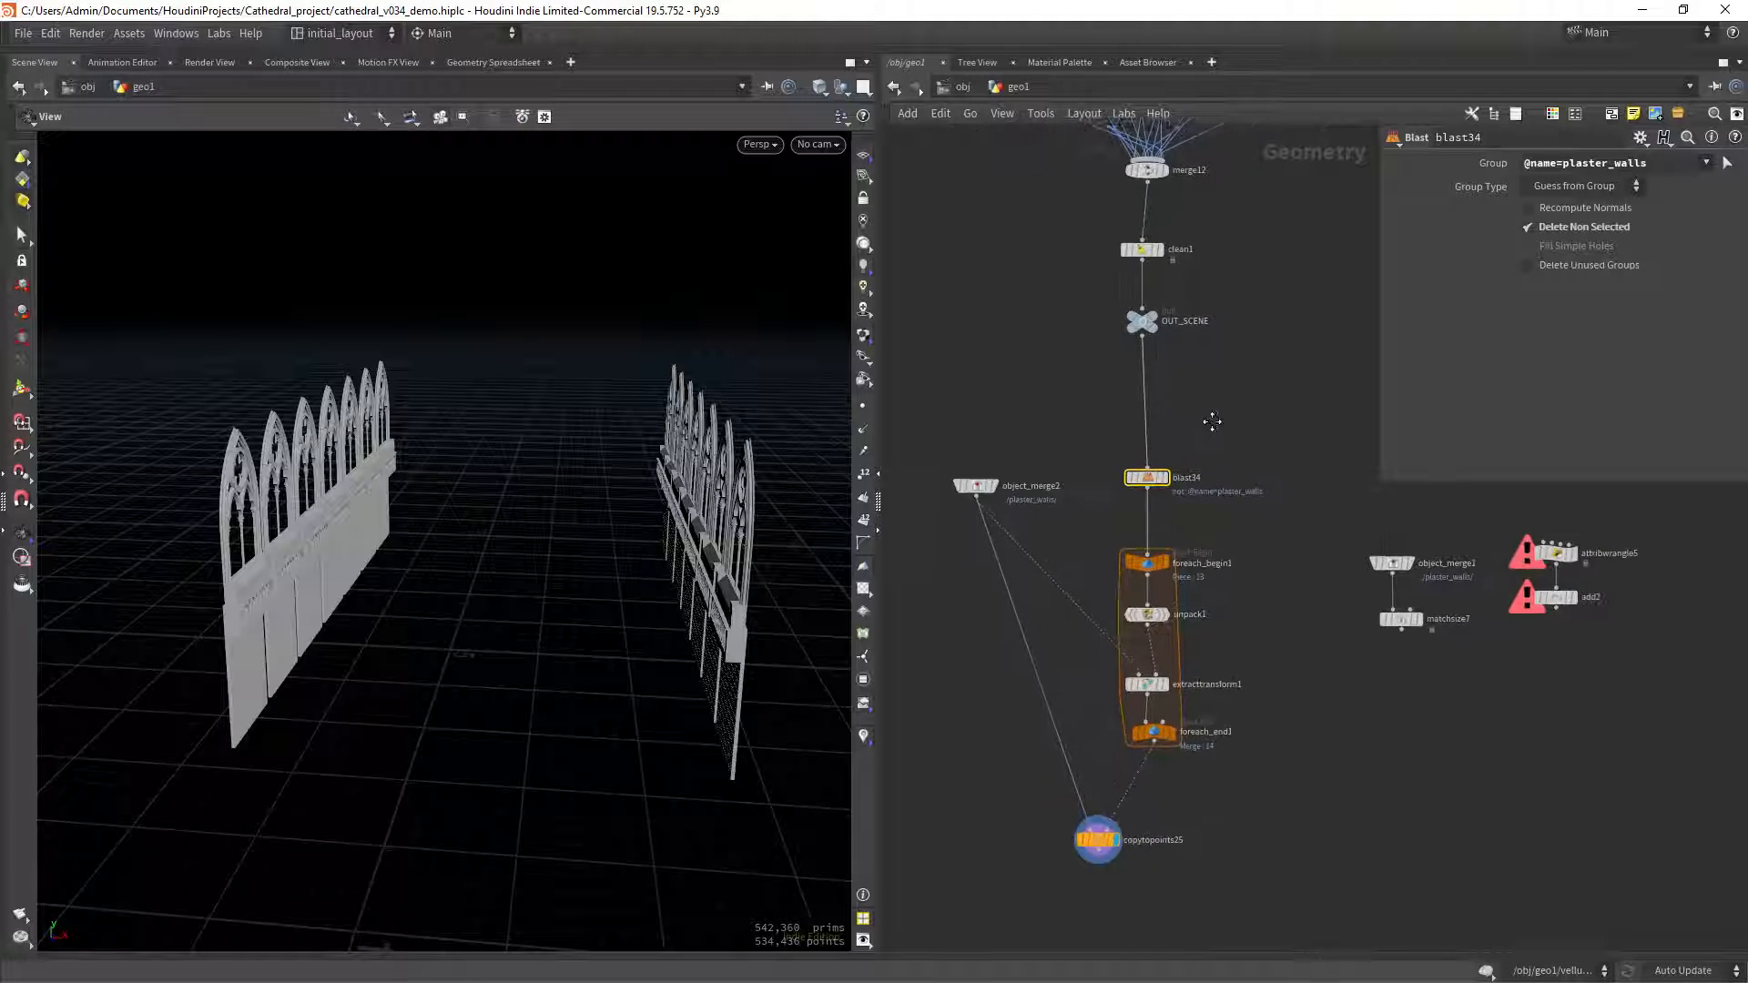
pyautogui.moveTo(1206, 428); pyautogui.dragTo(1118, 467, button='middle')
# Display blast34 and examine the original packed plaster walls in the viewport.
pyautogui.scroll(3, 1118, 447)
pyautogui.scroll(3, 1131, 446)
pyautogui.scroll(-2, 1132, 447)
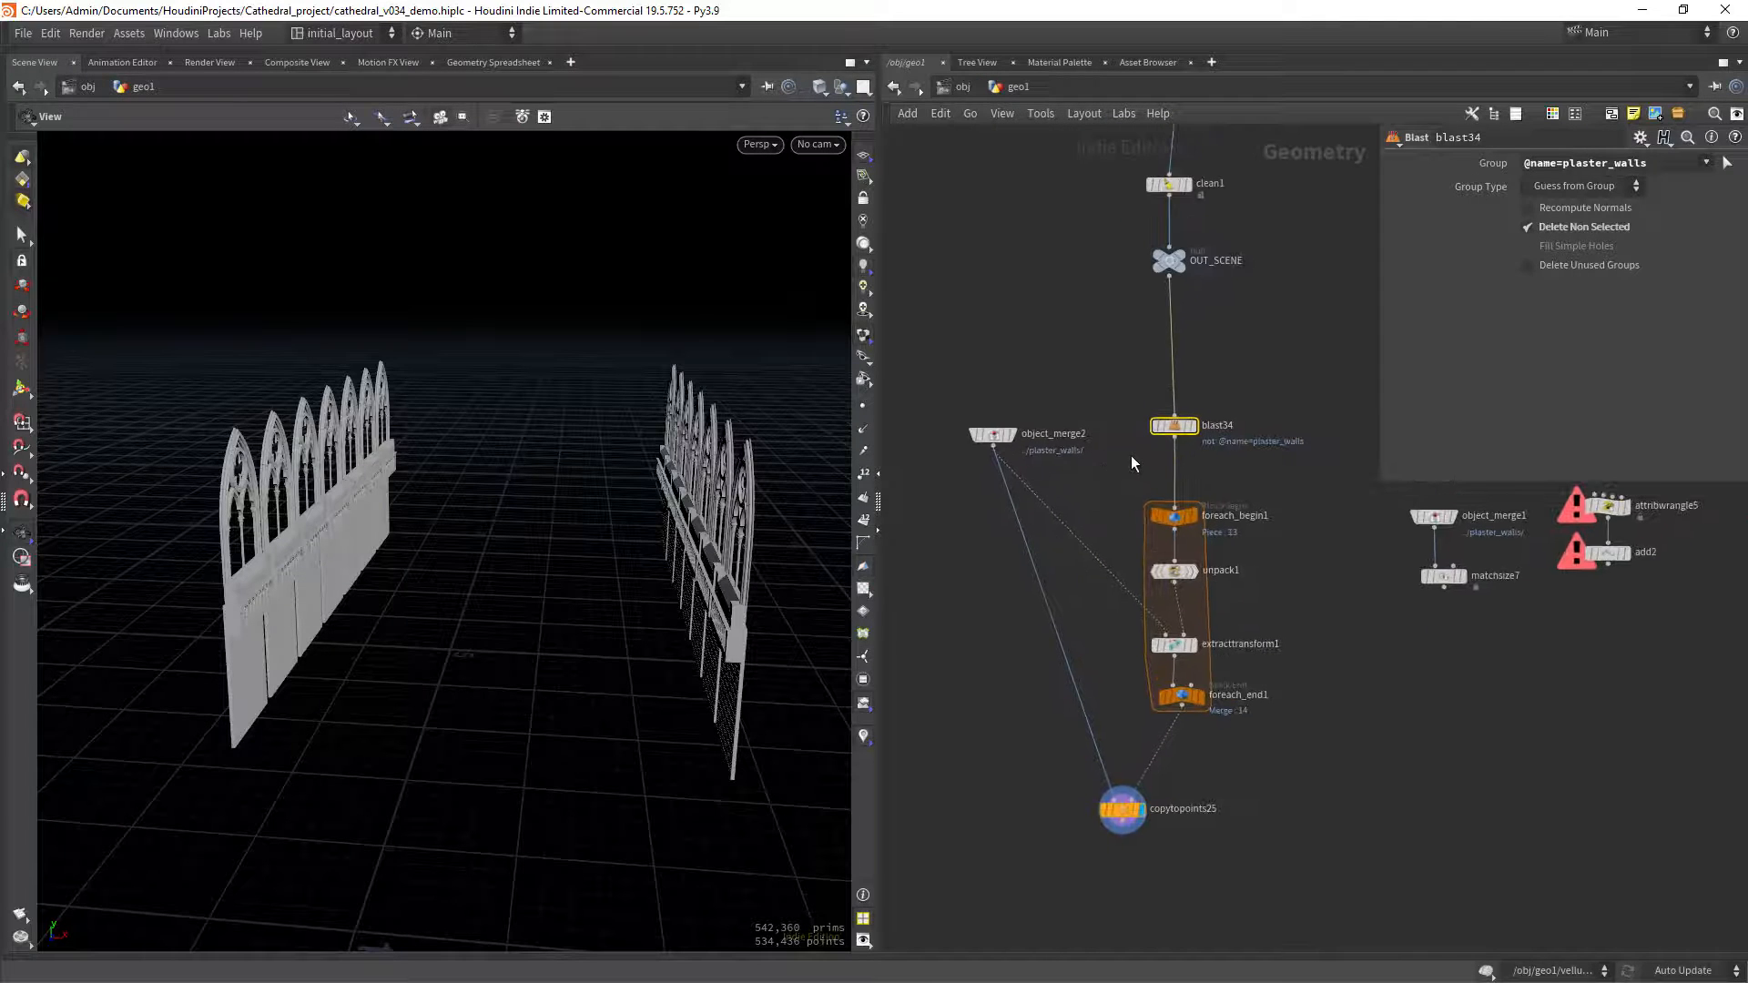
pyautogui.scroll(-1, 1131, 455)
pyautogui.scroll(-1, 1100, 479)
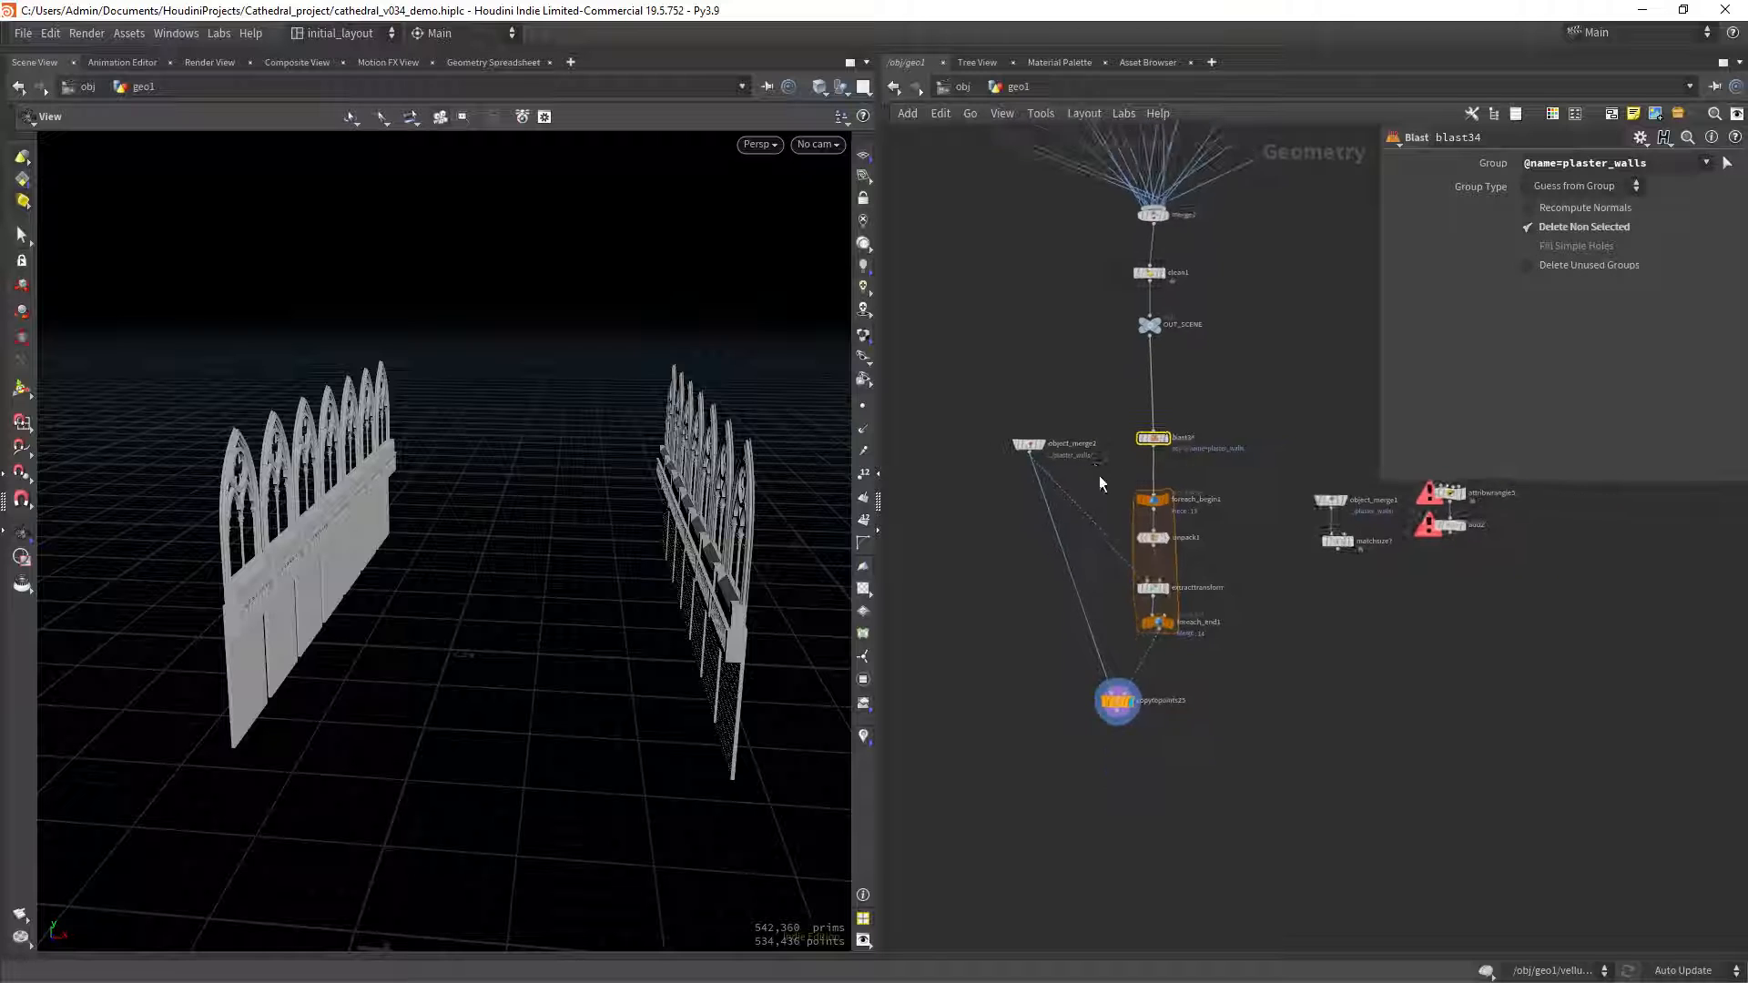
pyautogui.scroll(3, 1102, 473)
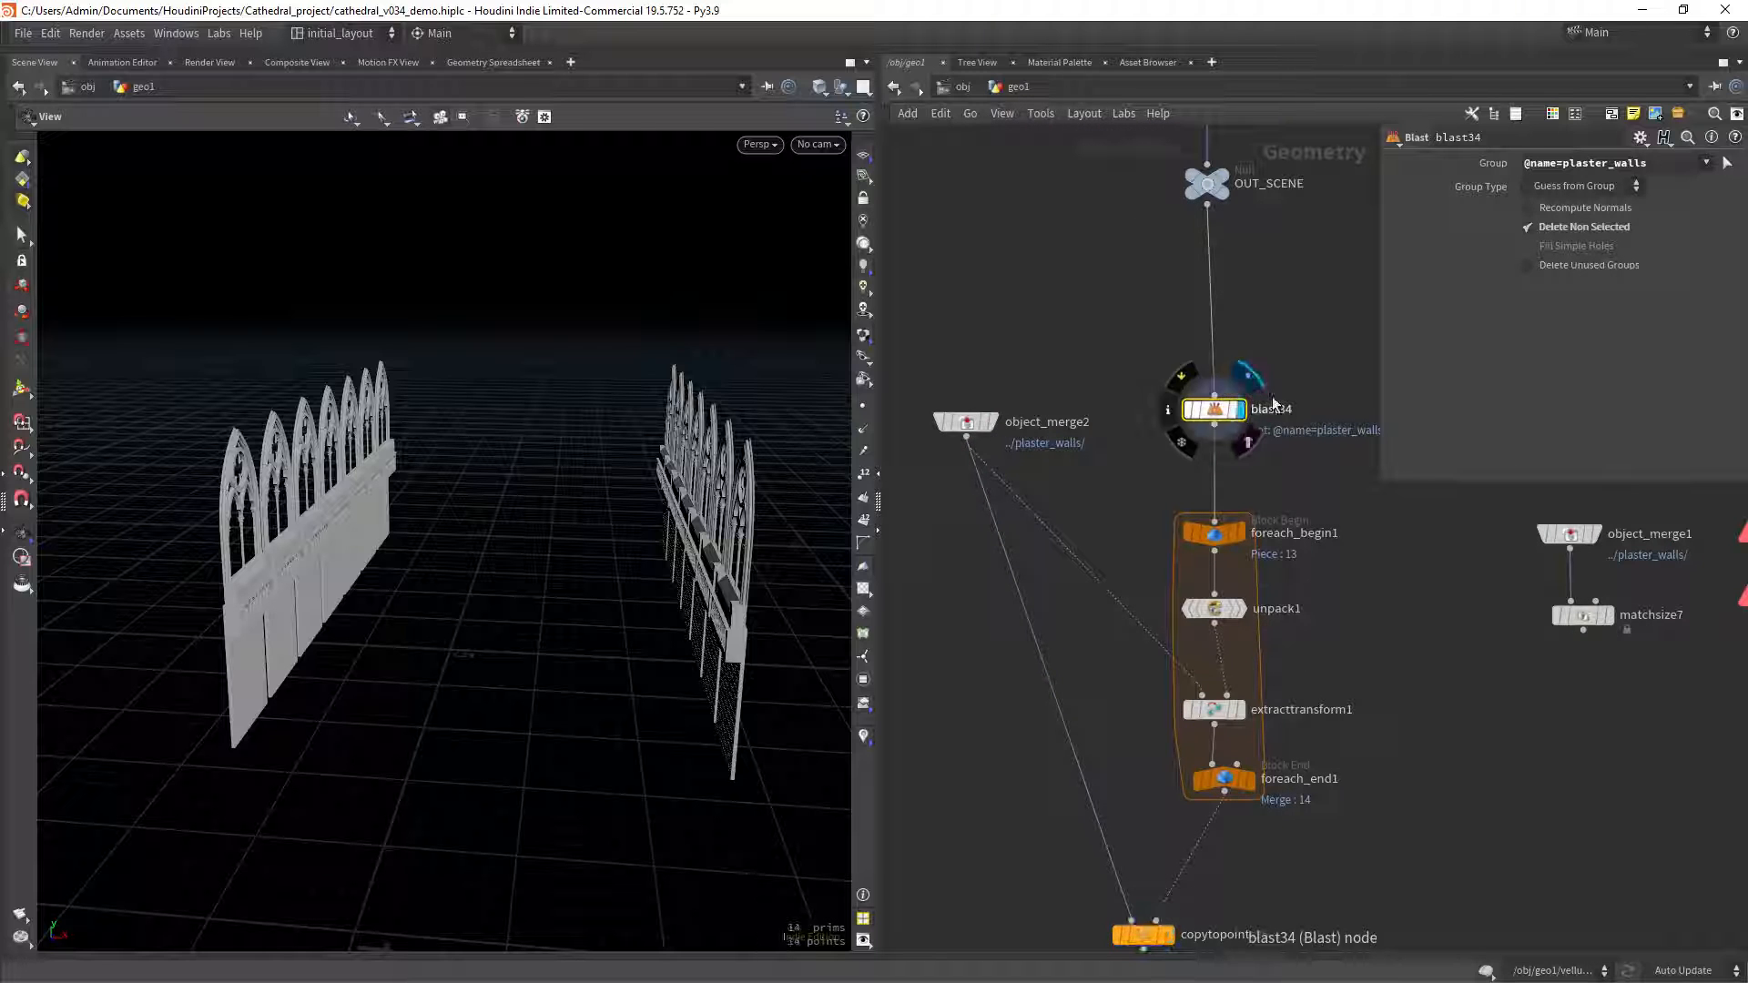
pyautogui.moveTo(629, 556); pyautogui.dragTo(674, 535)
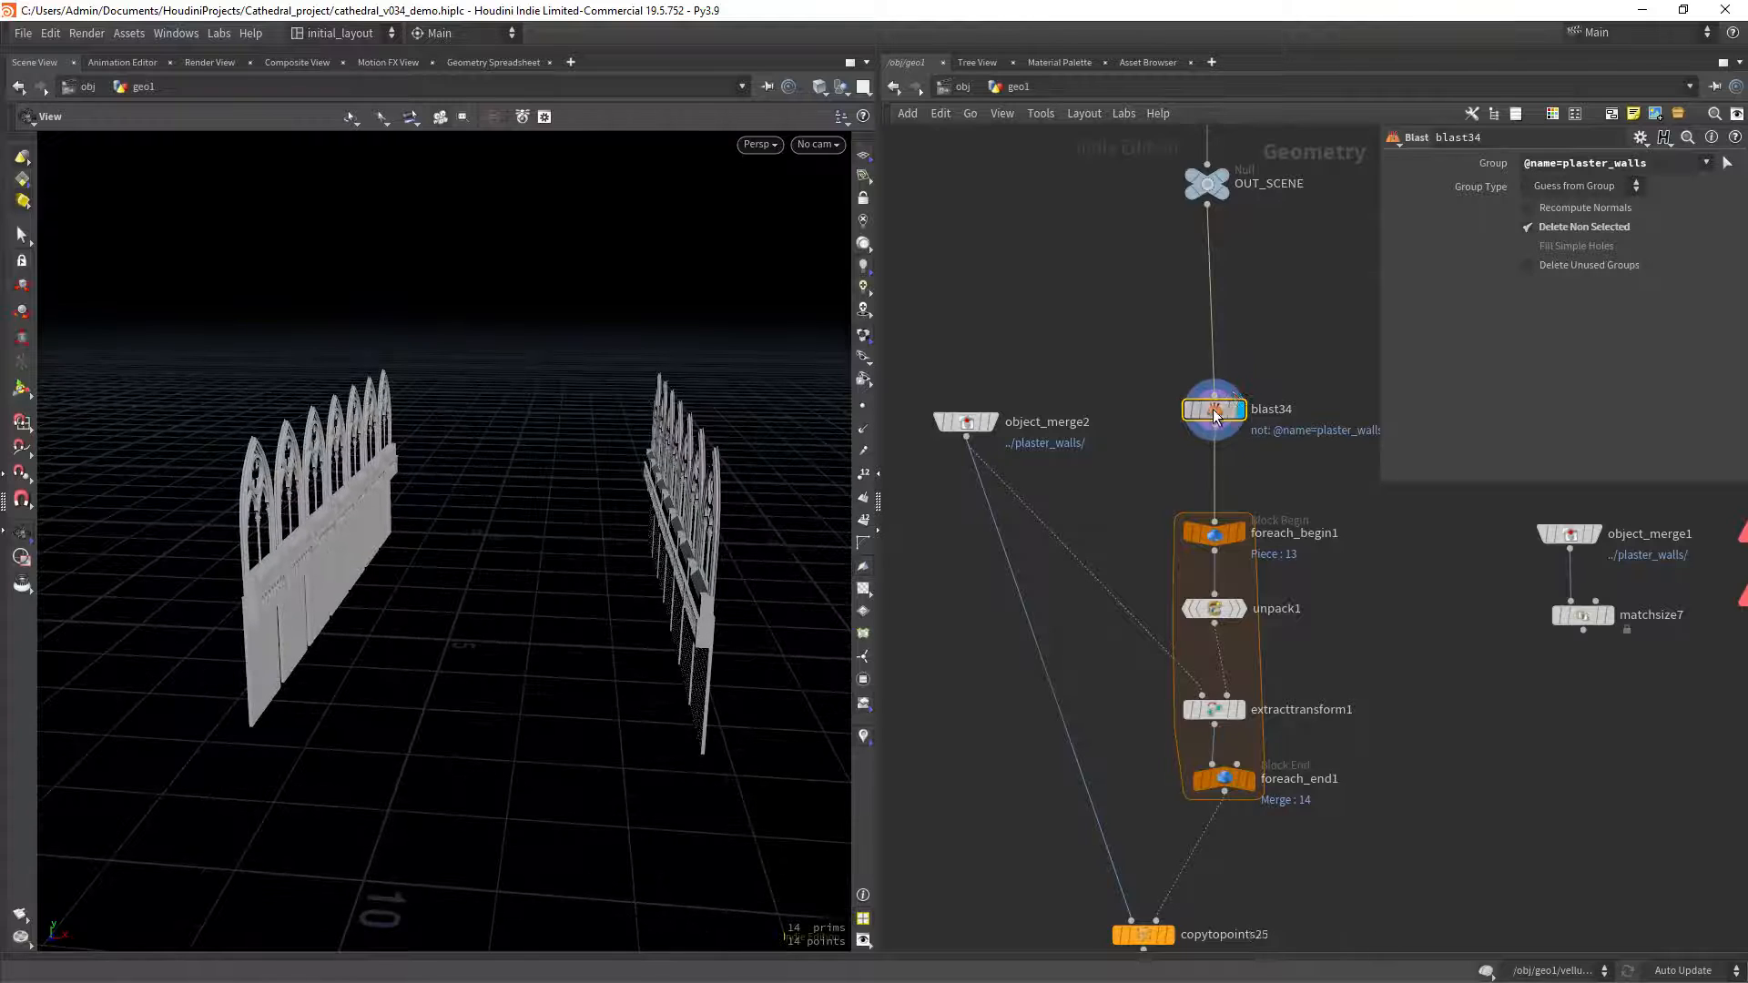
pyautogui.click(1707, 163)
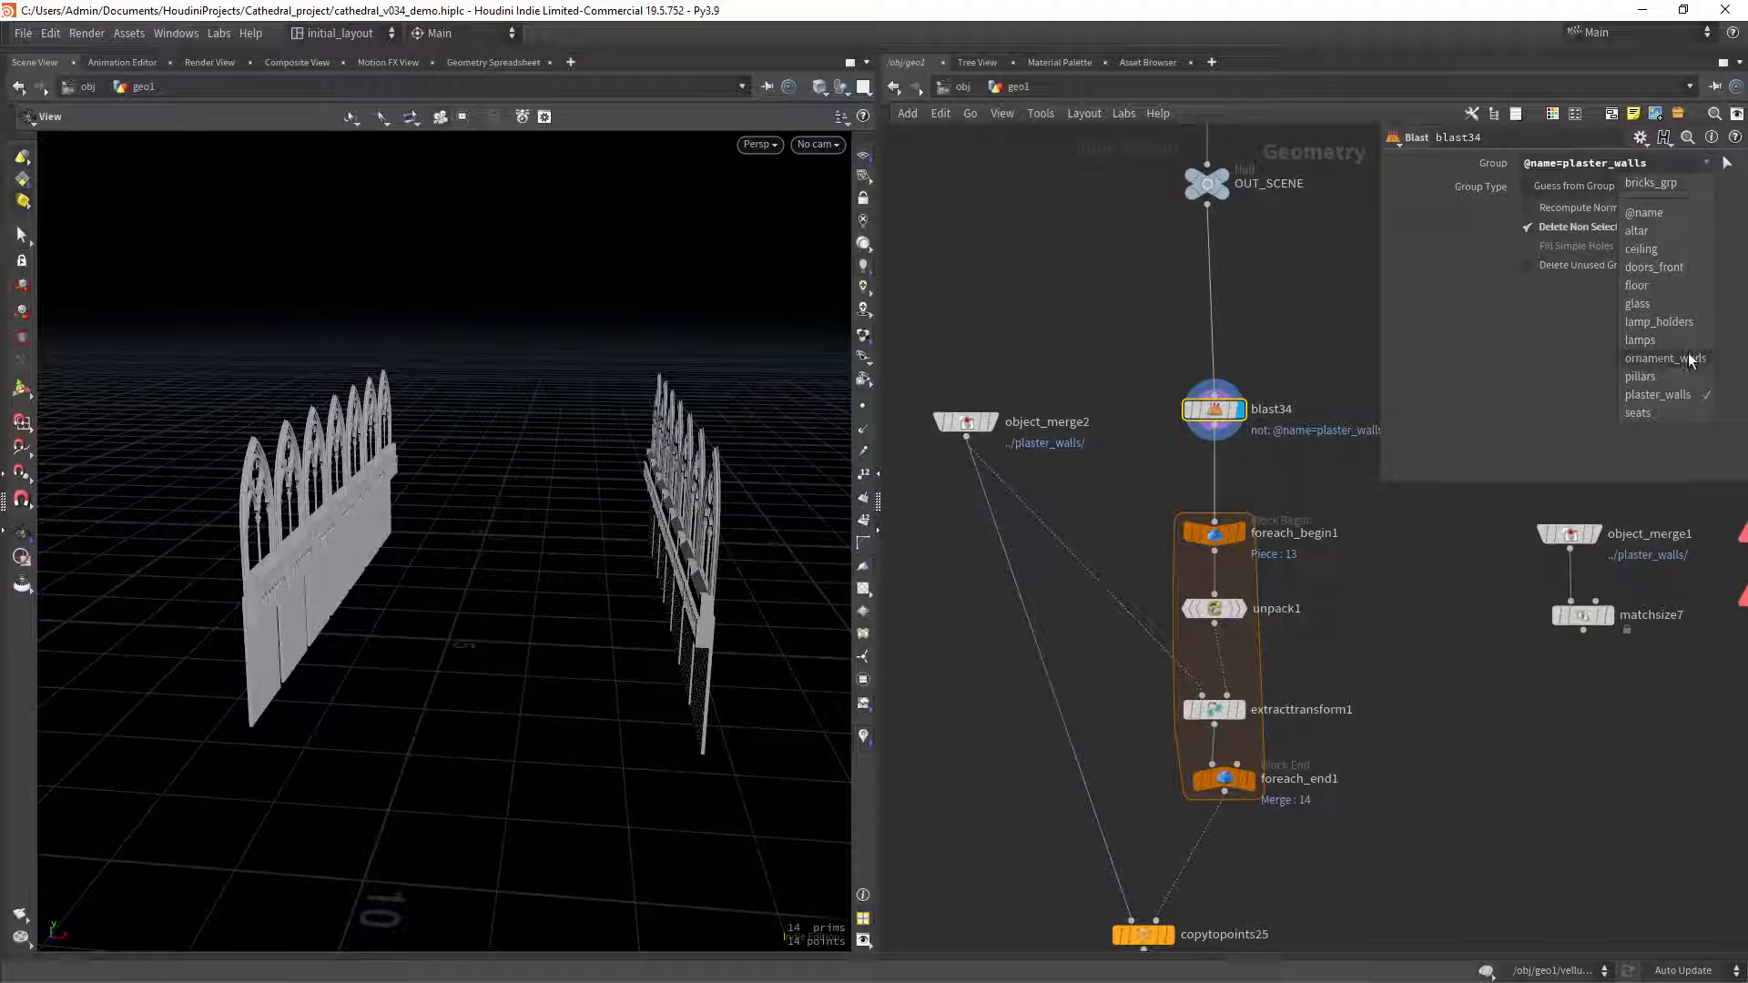
pyautogui.click(1686, 394)
pyautogui.click(1708, 163)
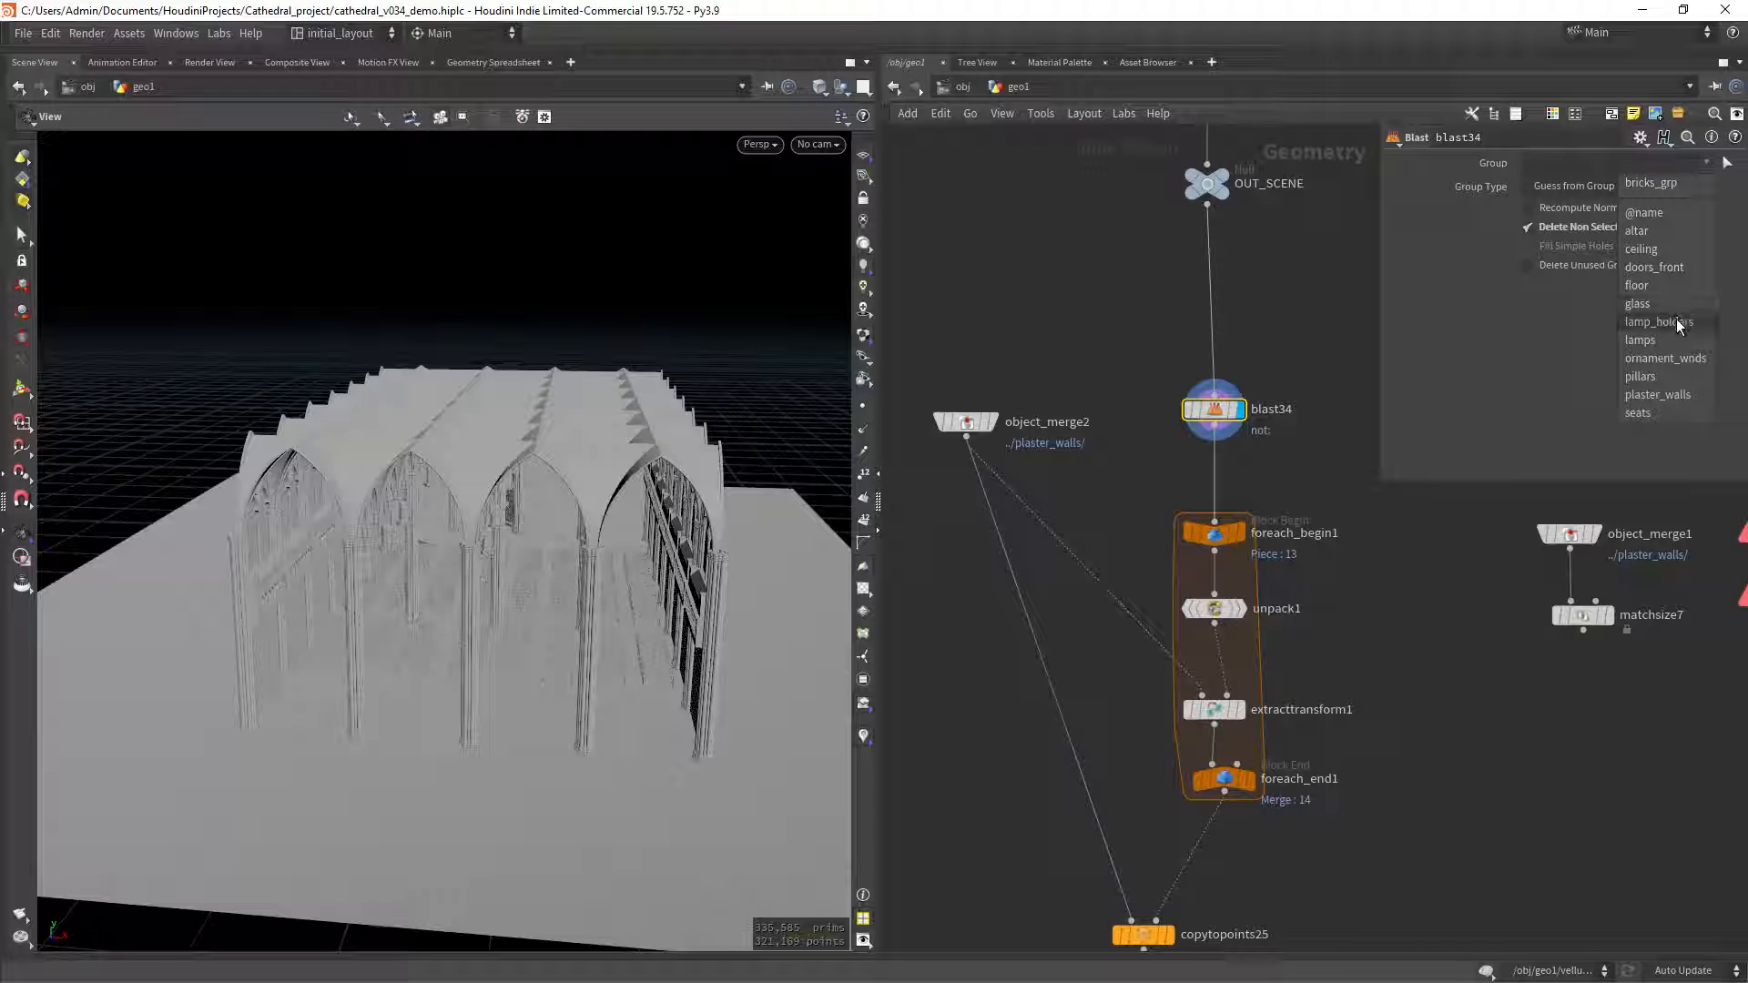
pyautogui.click(1657, 338)
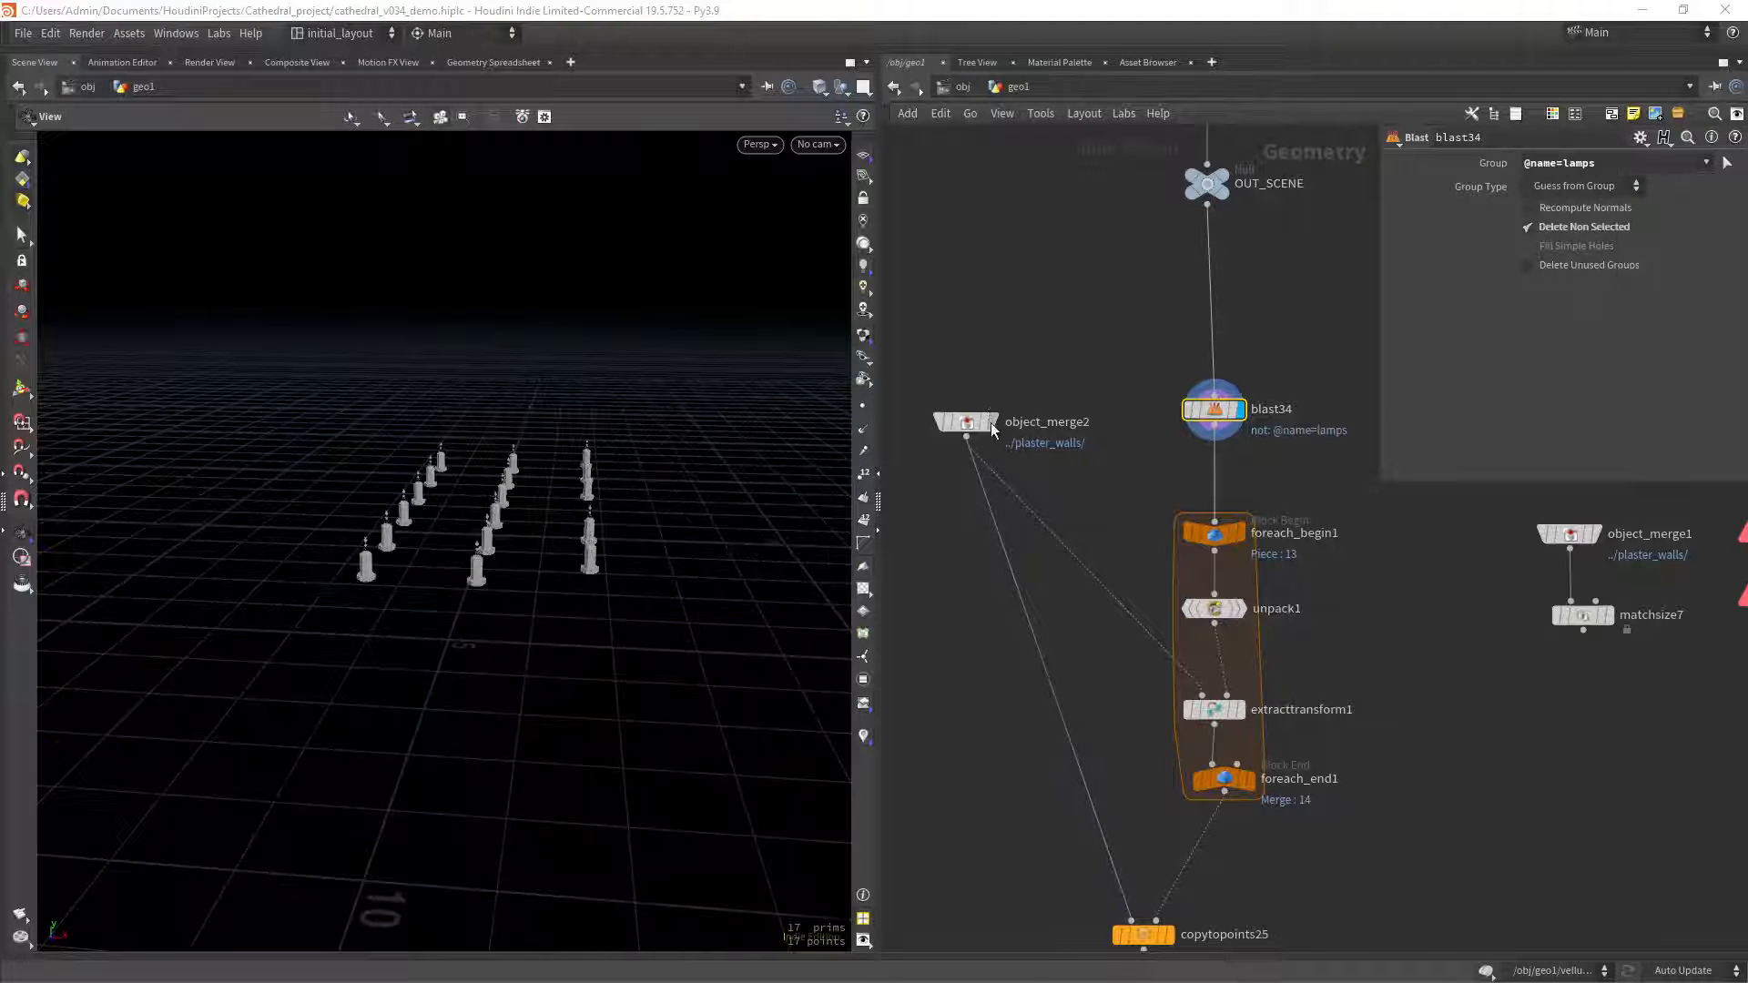
# Display object_merge2 and set its merged object path to ../lamps/.
pyautogui.click(995, 420)
pyautogui.click(973, 430)
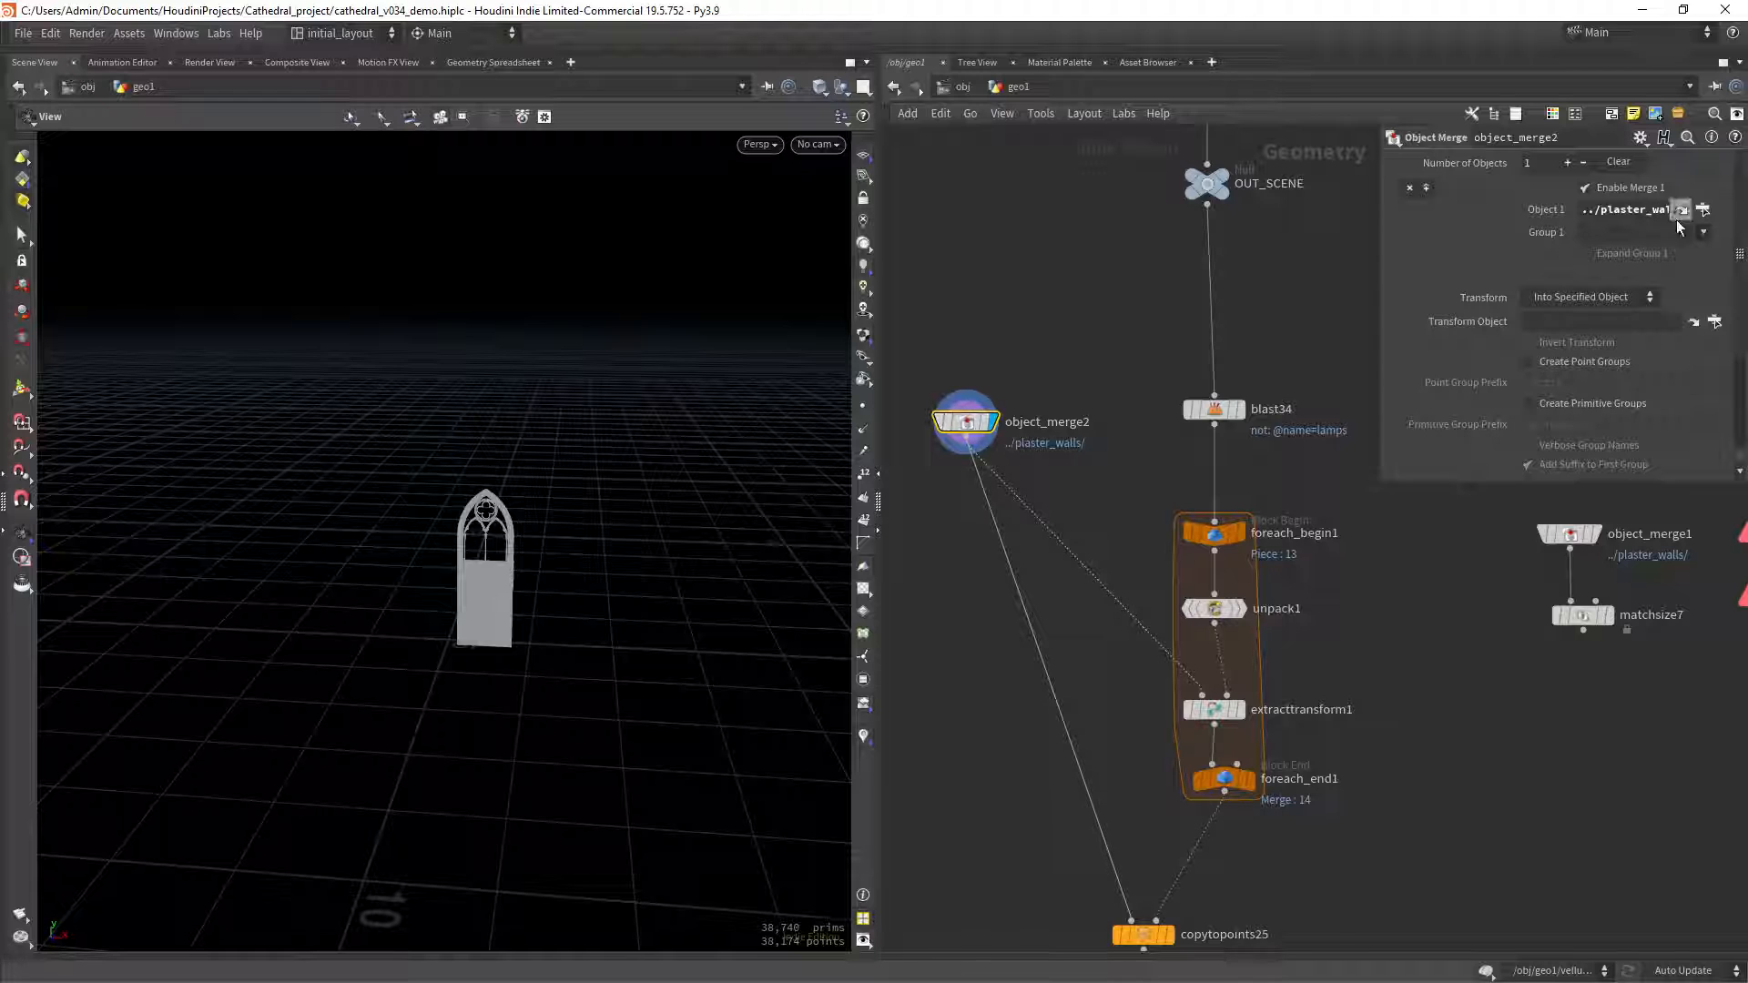
pyautogui.moveTo(1601, 217); pyautogui.dragTo(1746, 215)
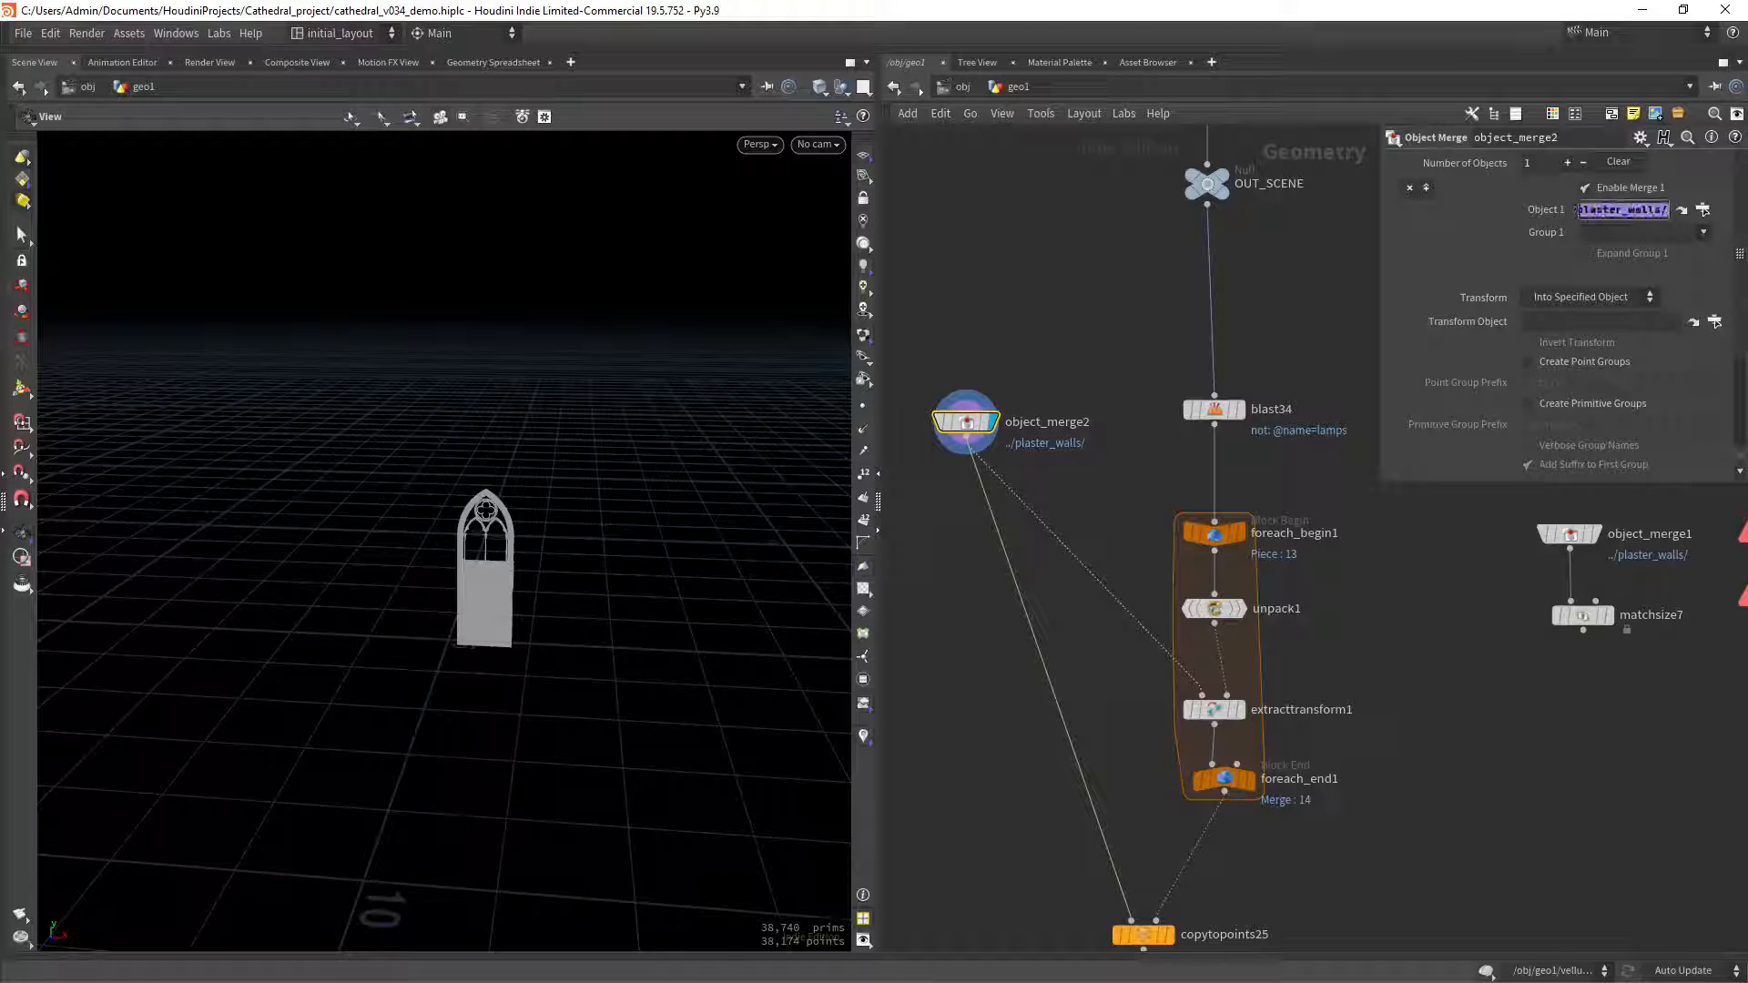
pyautogui.write('../lamps/')
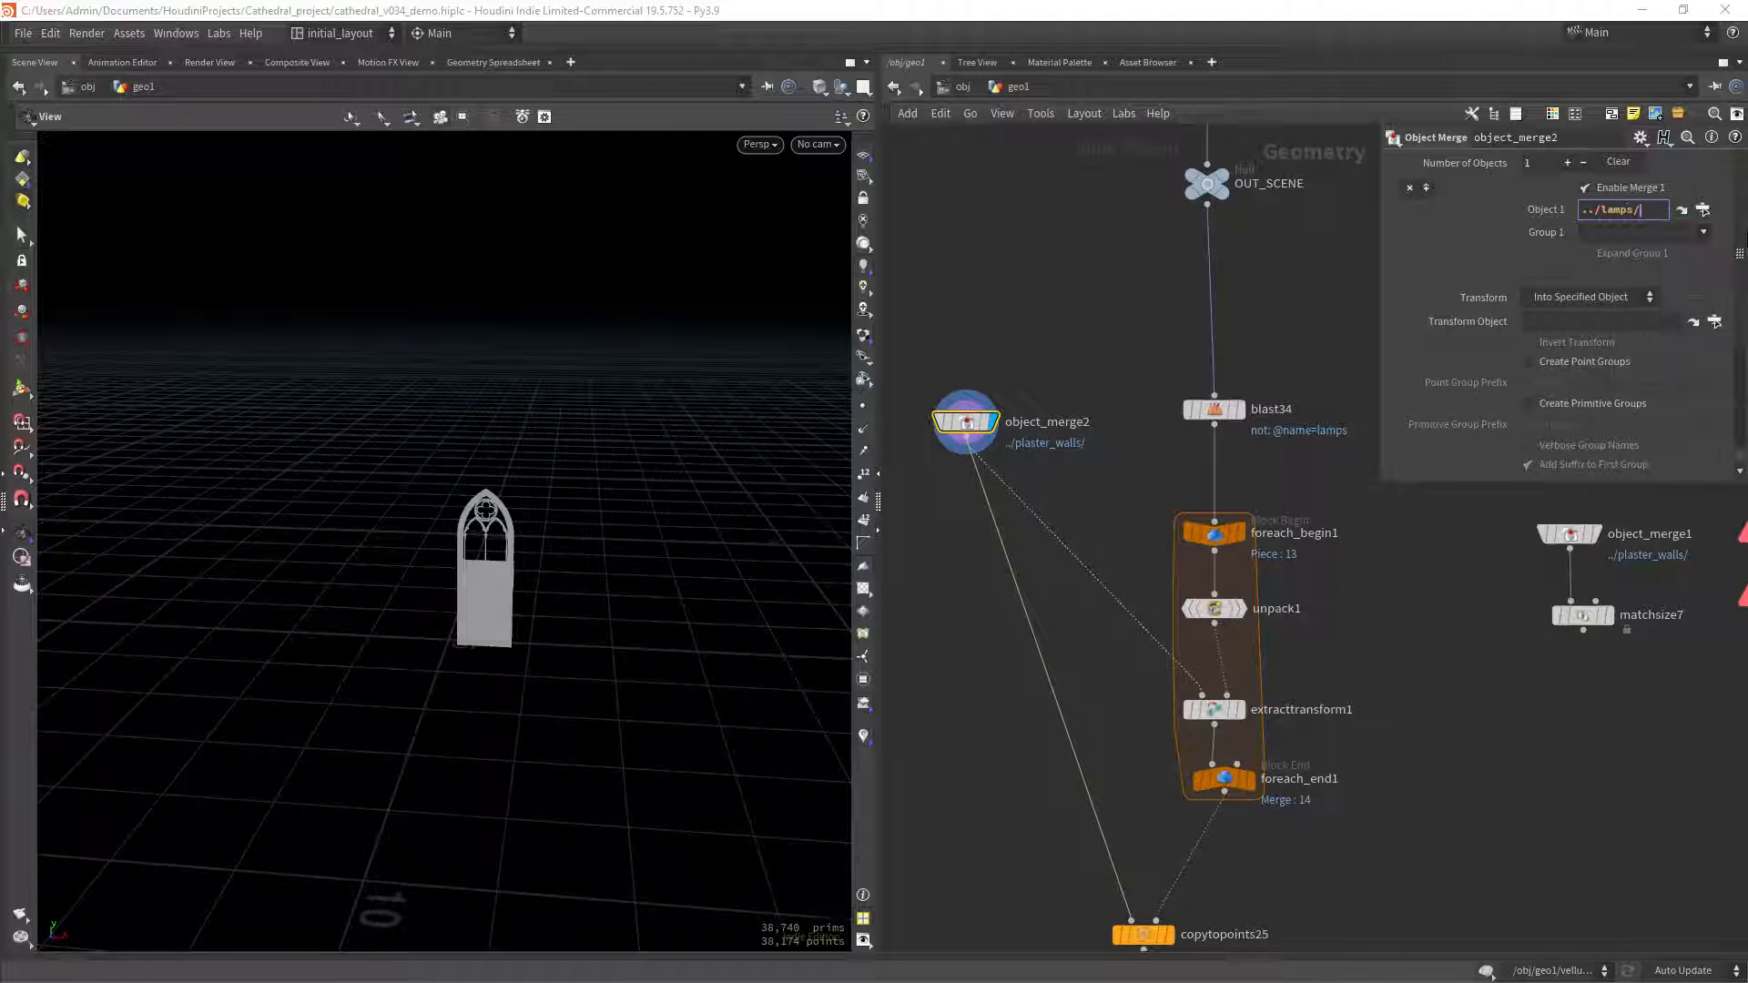
pyautogui.press('Return')
# Display copytopoints25, enable Pack and Instance on it, and shift the node slightly in the network.
pyautogui.moveTo(1123, 719); pyautogui.dragTo(1098, 589, button='middle')
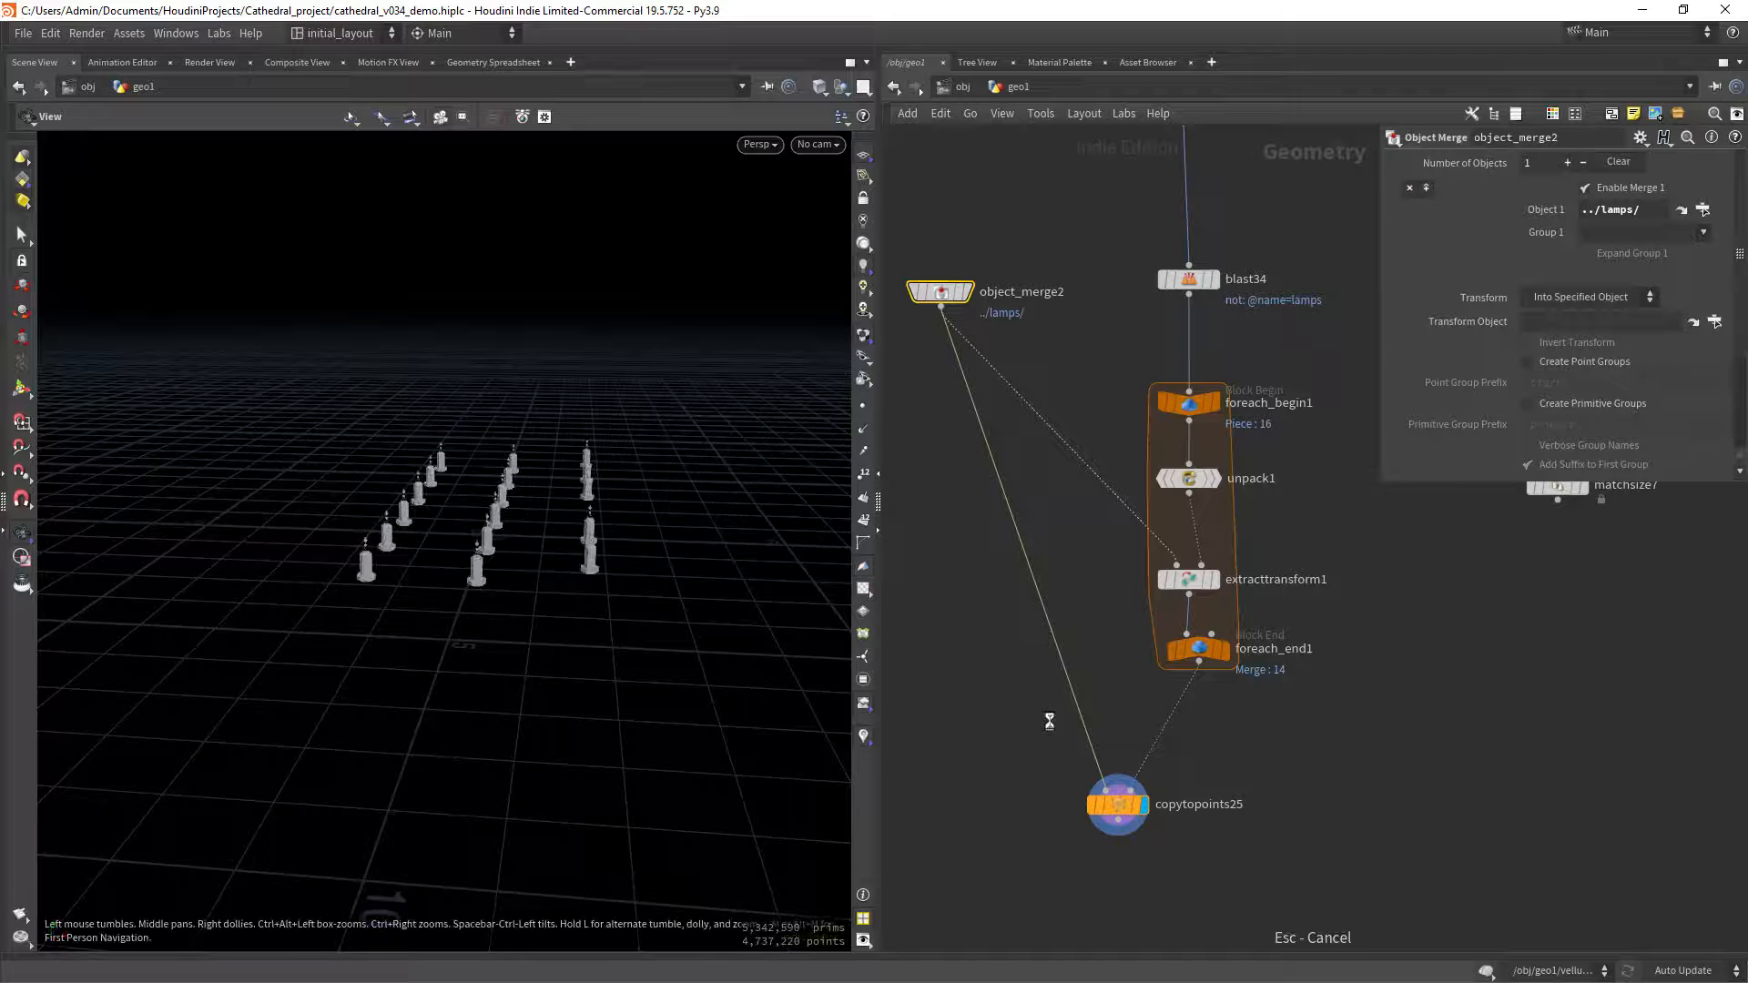
pyautogui.moveTo(1128, 810); pyautogui.dragTo(1208, 870)
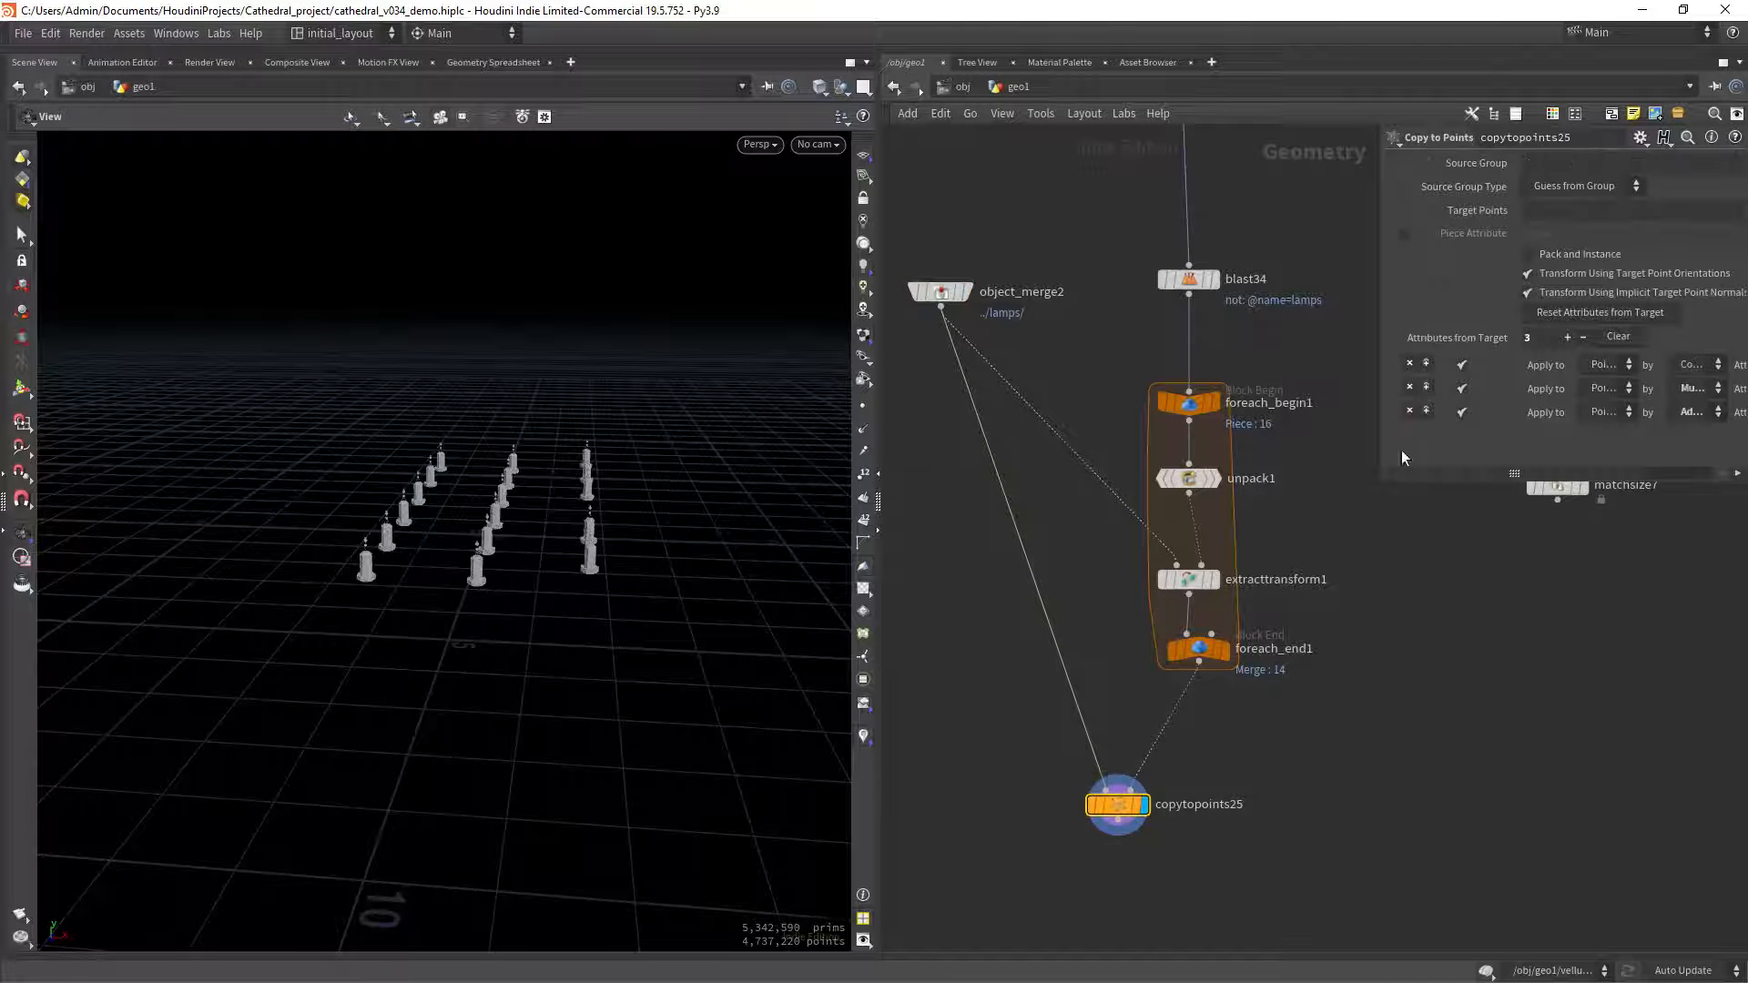
pyautogui.click(1560, 255)
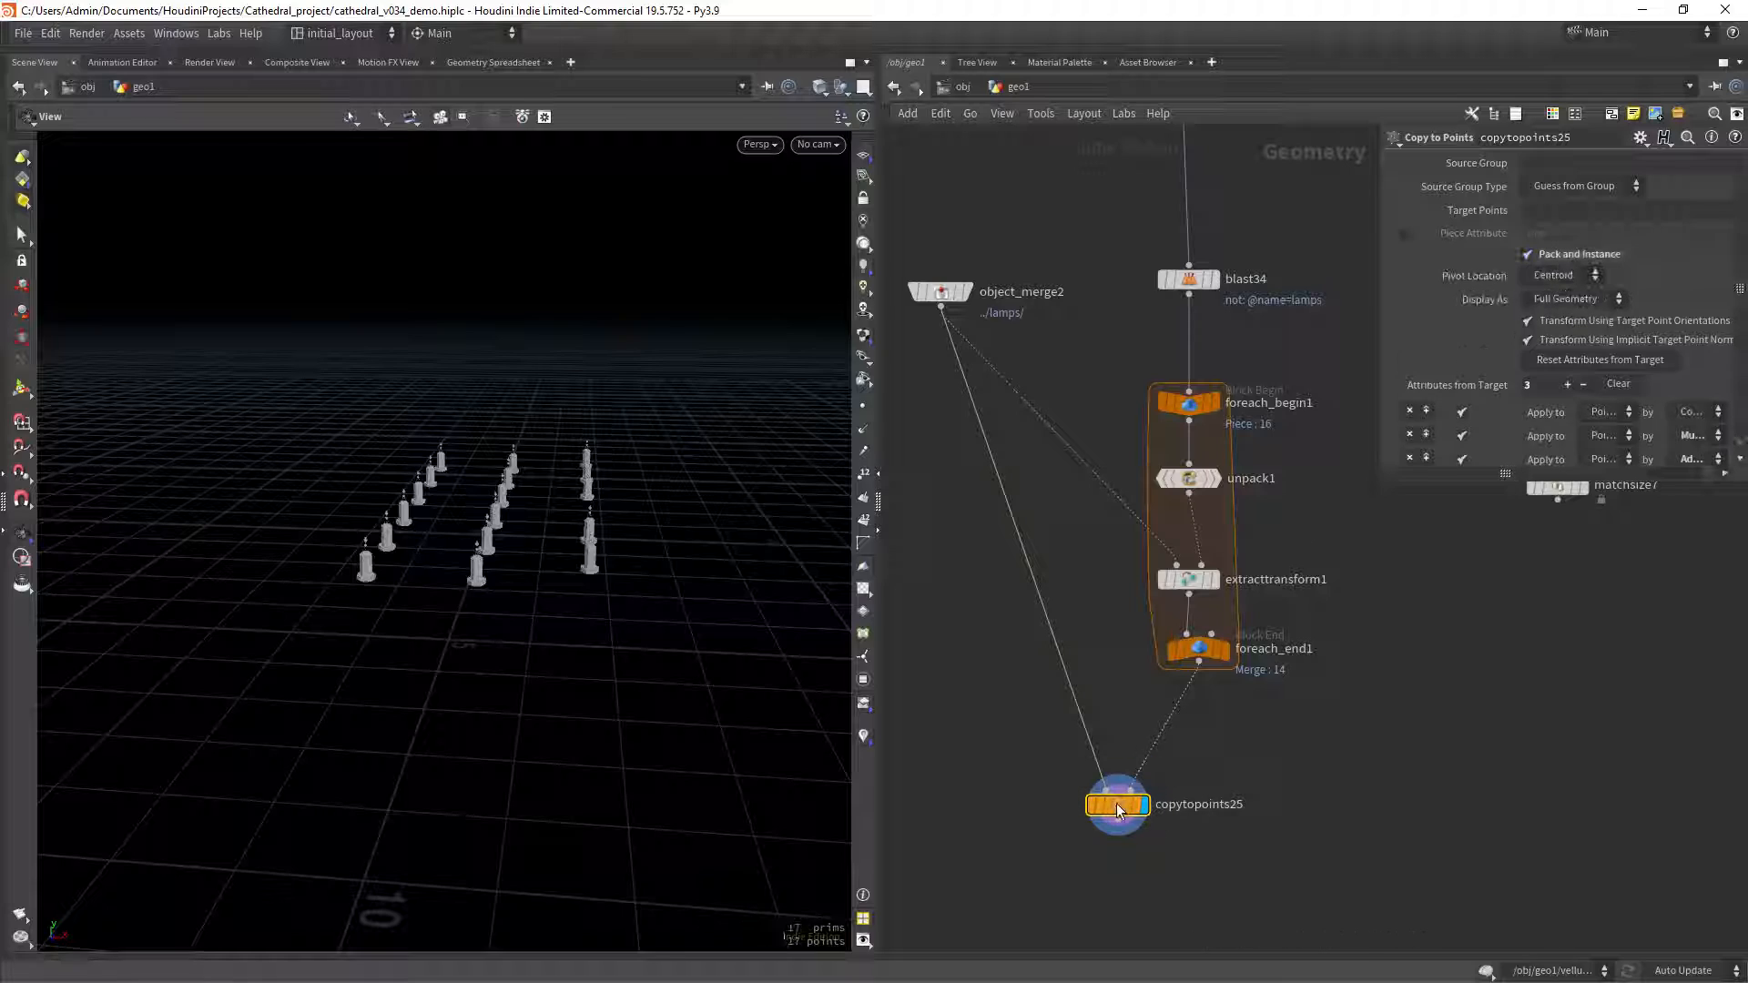
pyautogui.moveTo(1118, 804); pyautogui.dragTo(1071, 795)
# Compare the copied lamps with the originals in blast34, and move copytopoints25 directly beneath object_merge2.
pyautogui.moveTo(710, 546); pyautogui.dragTo(644, 534)
pyautogui.moveTo(597, 446); pyautogui.dragTo(593, 570, button='right')
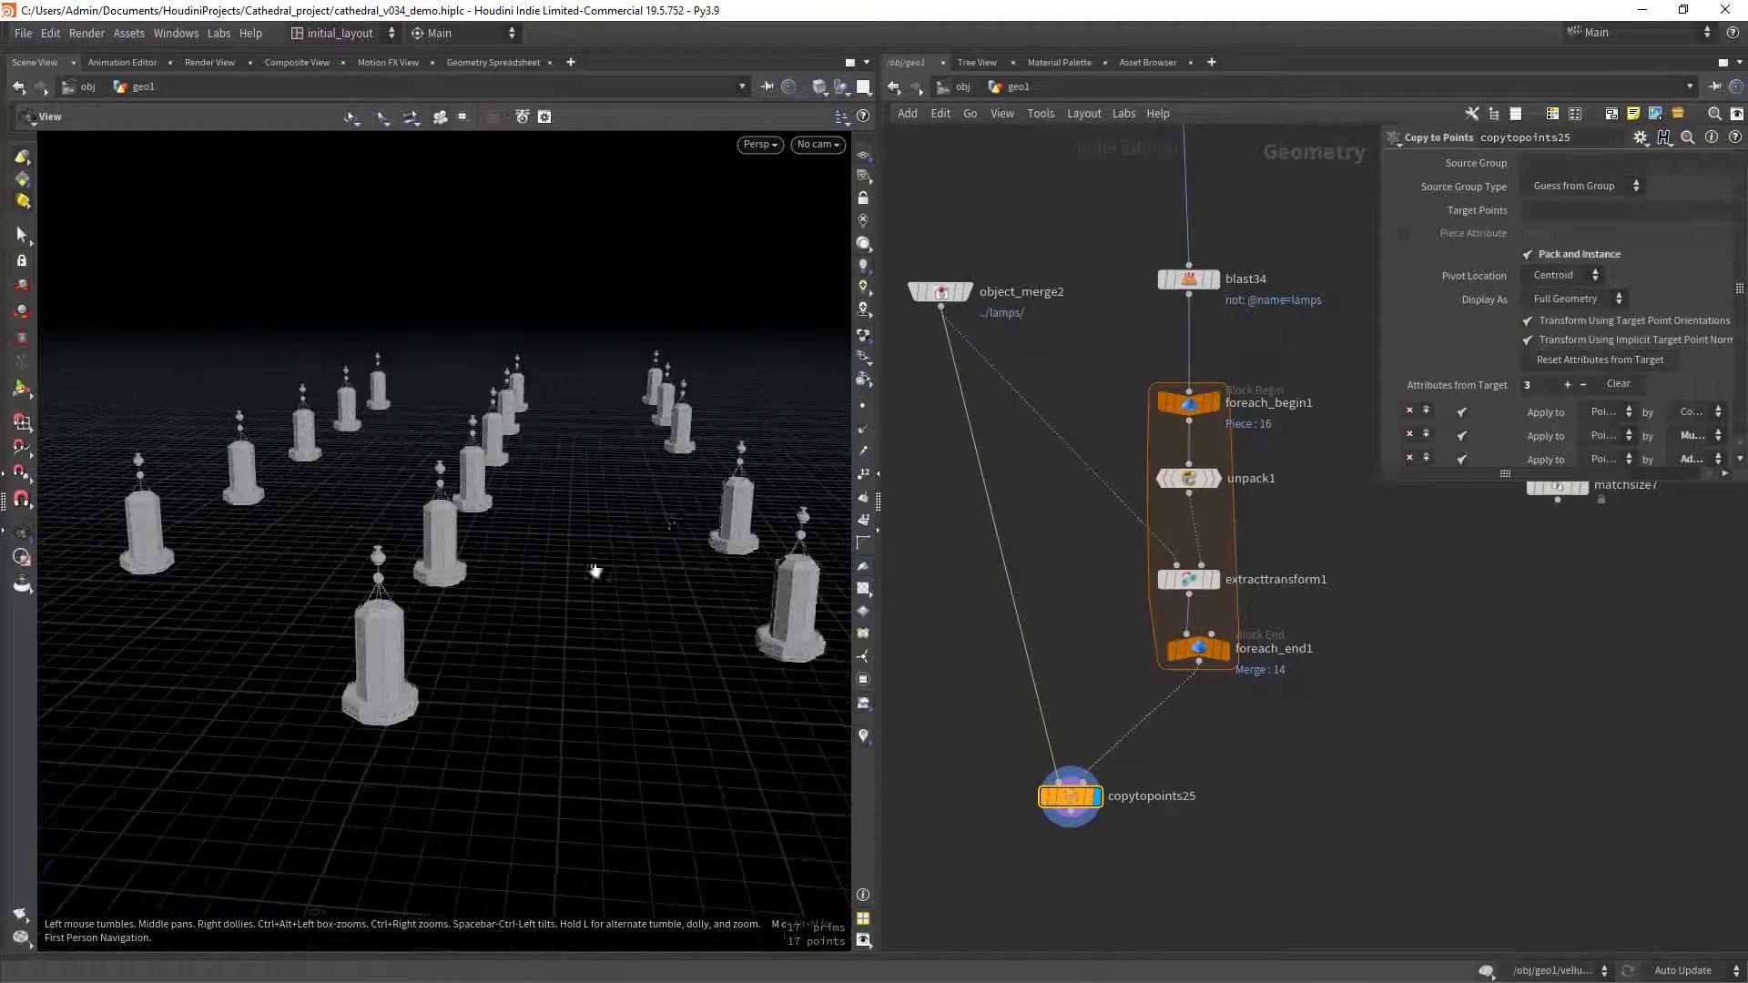
pyautogui.moveTo(593, 570); pyautogui.dragTo(630, 537)
pyautogui.moveTo(630, 537); pyautogui.dragTo(640, 536, button='middle')
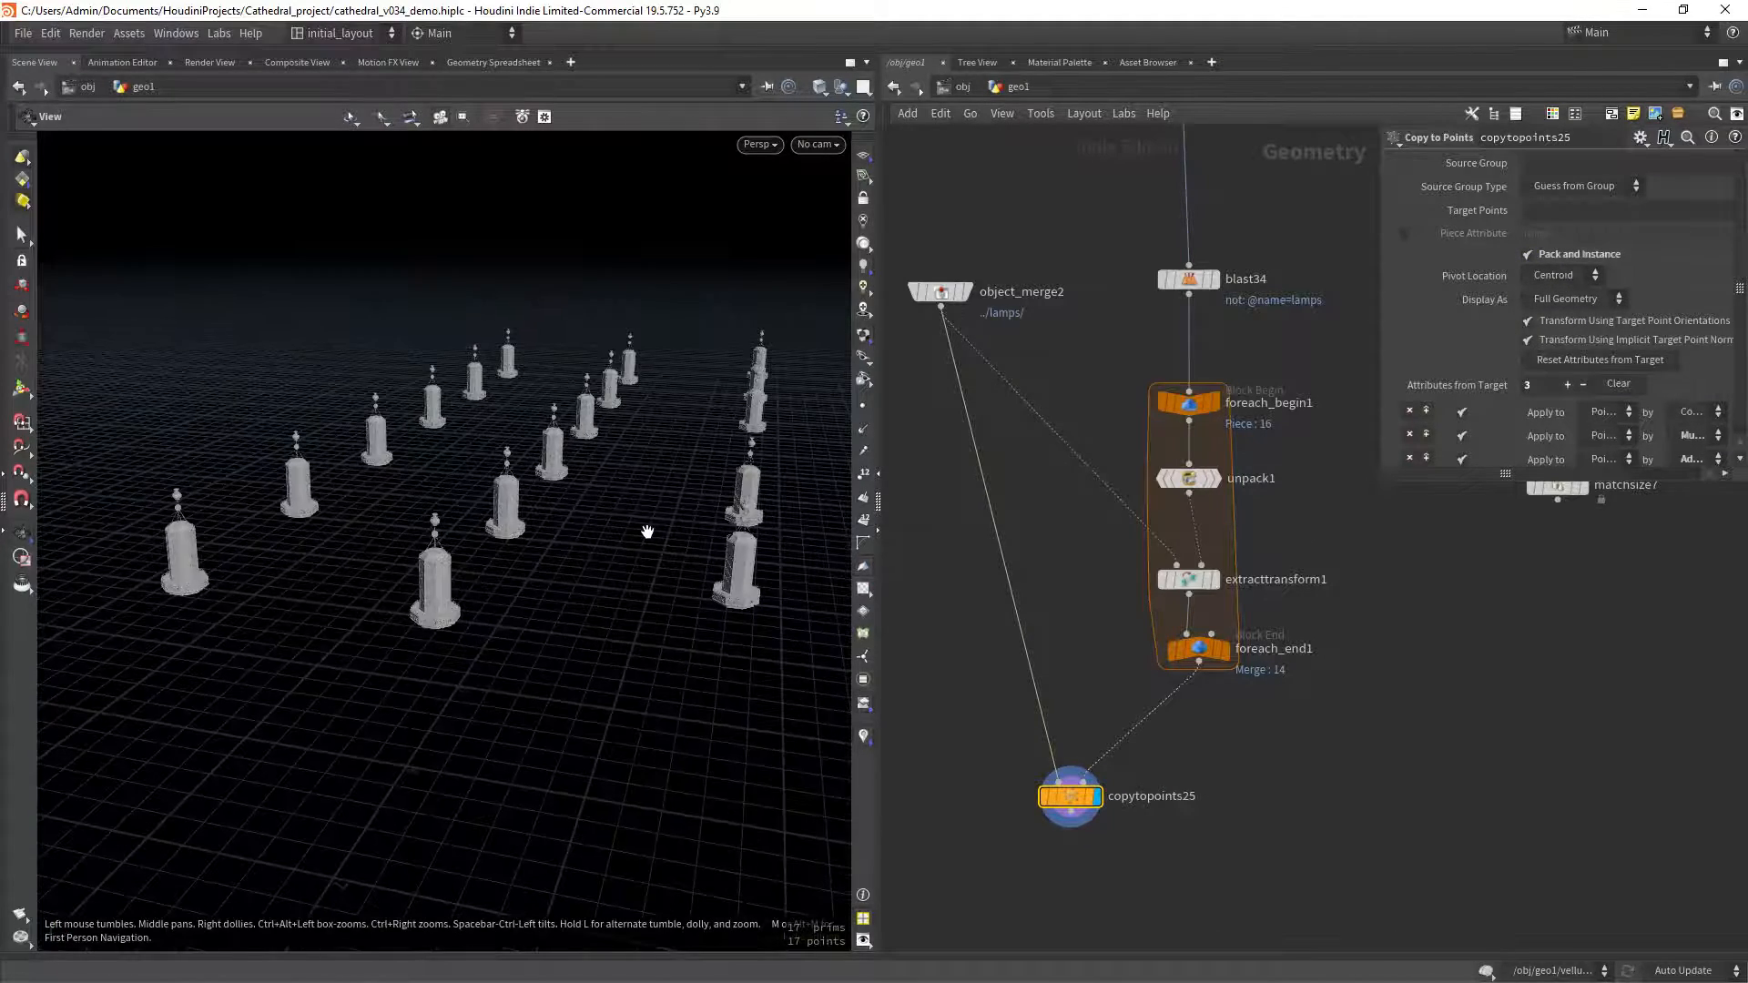
pyautogui.hotkey('space', 'f')
pyautogui.moveTo(457, 579); pyautogui.dragTo(552, 542)
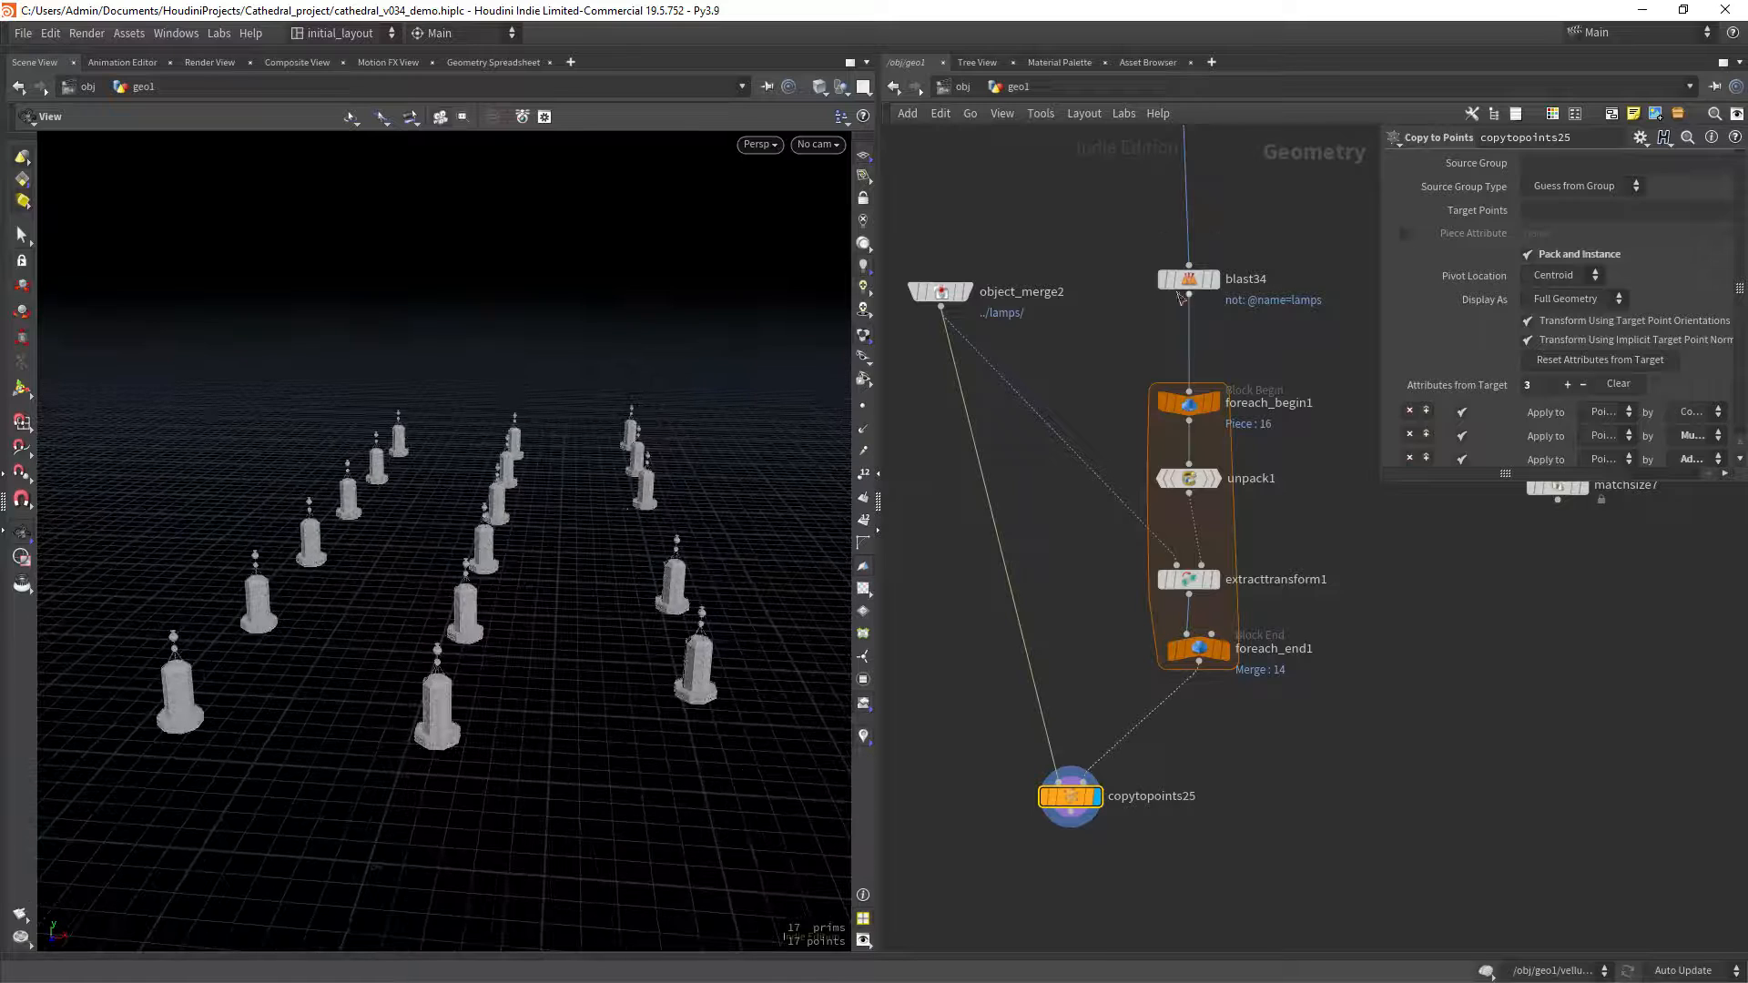
pyautogui.click(1215, 280)
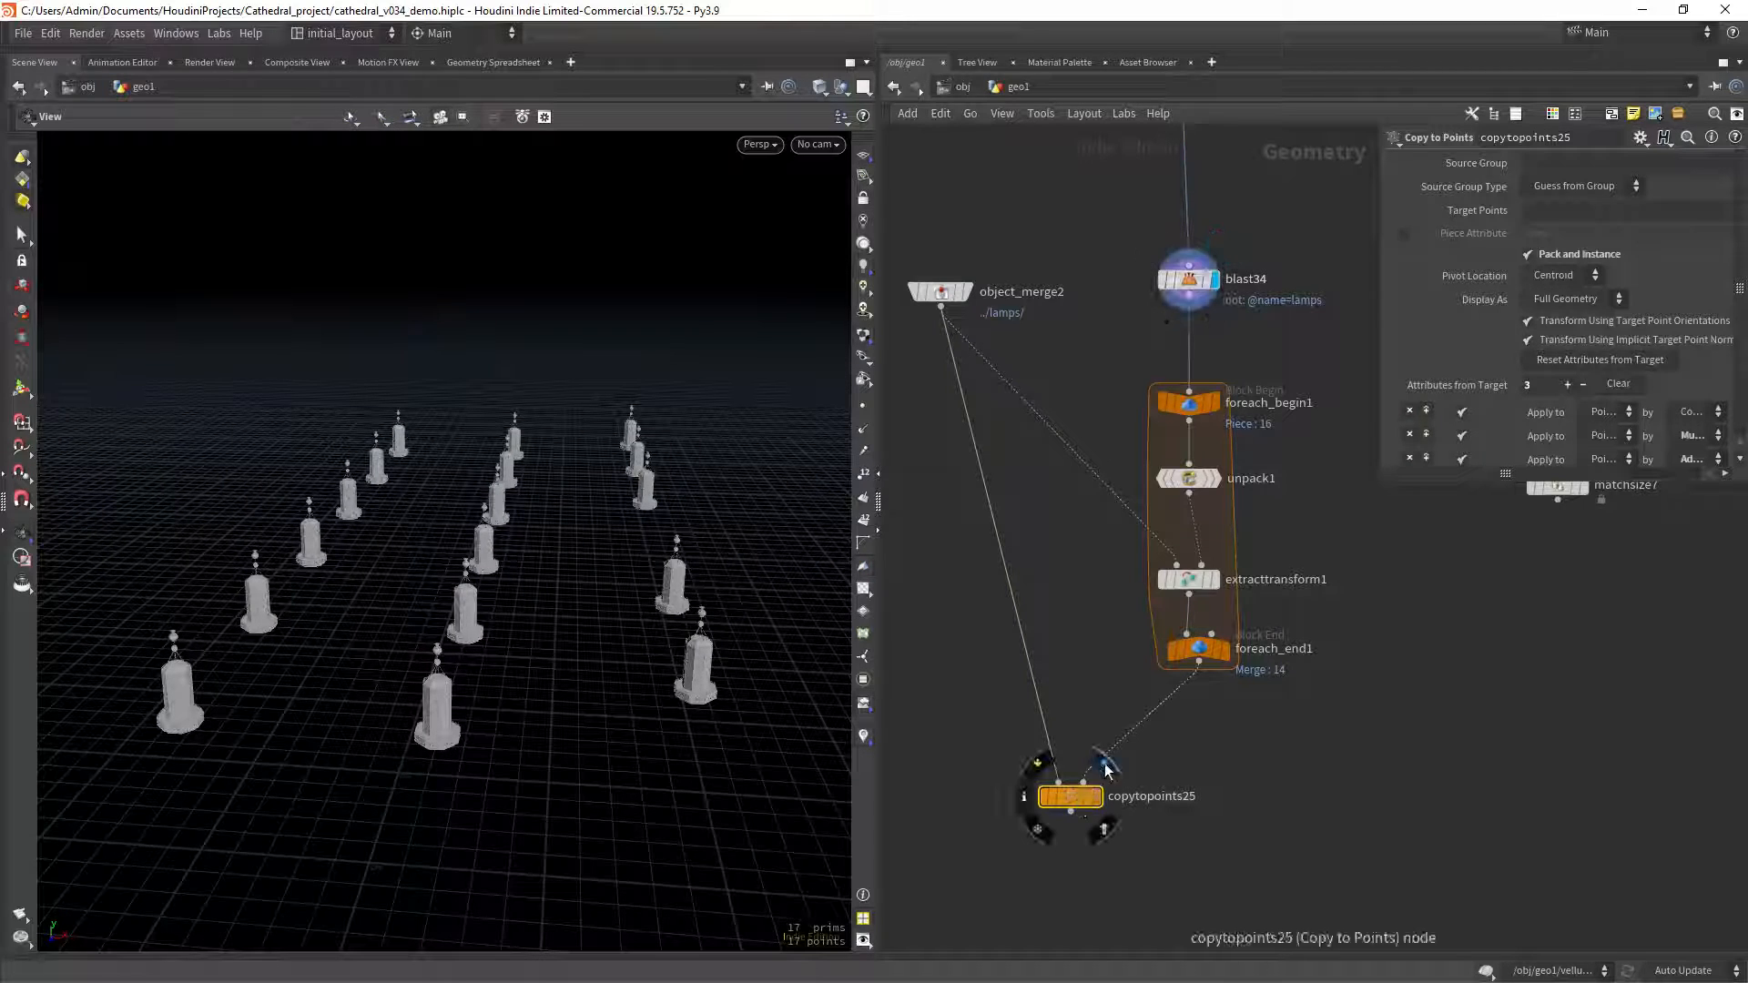
pyautogui.click(1107, 772)
pyautogui.moveTo(1074, 807); pyautogui.dragTo(970, 799)
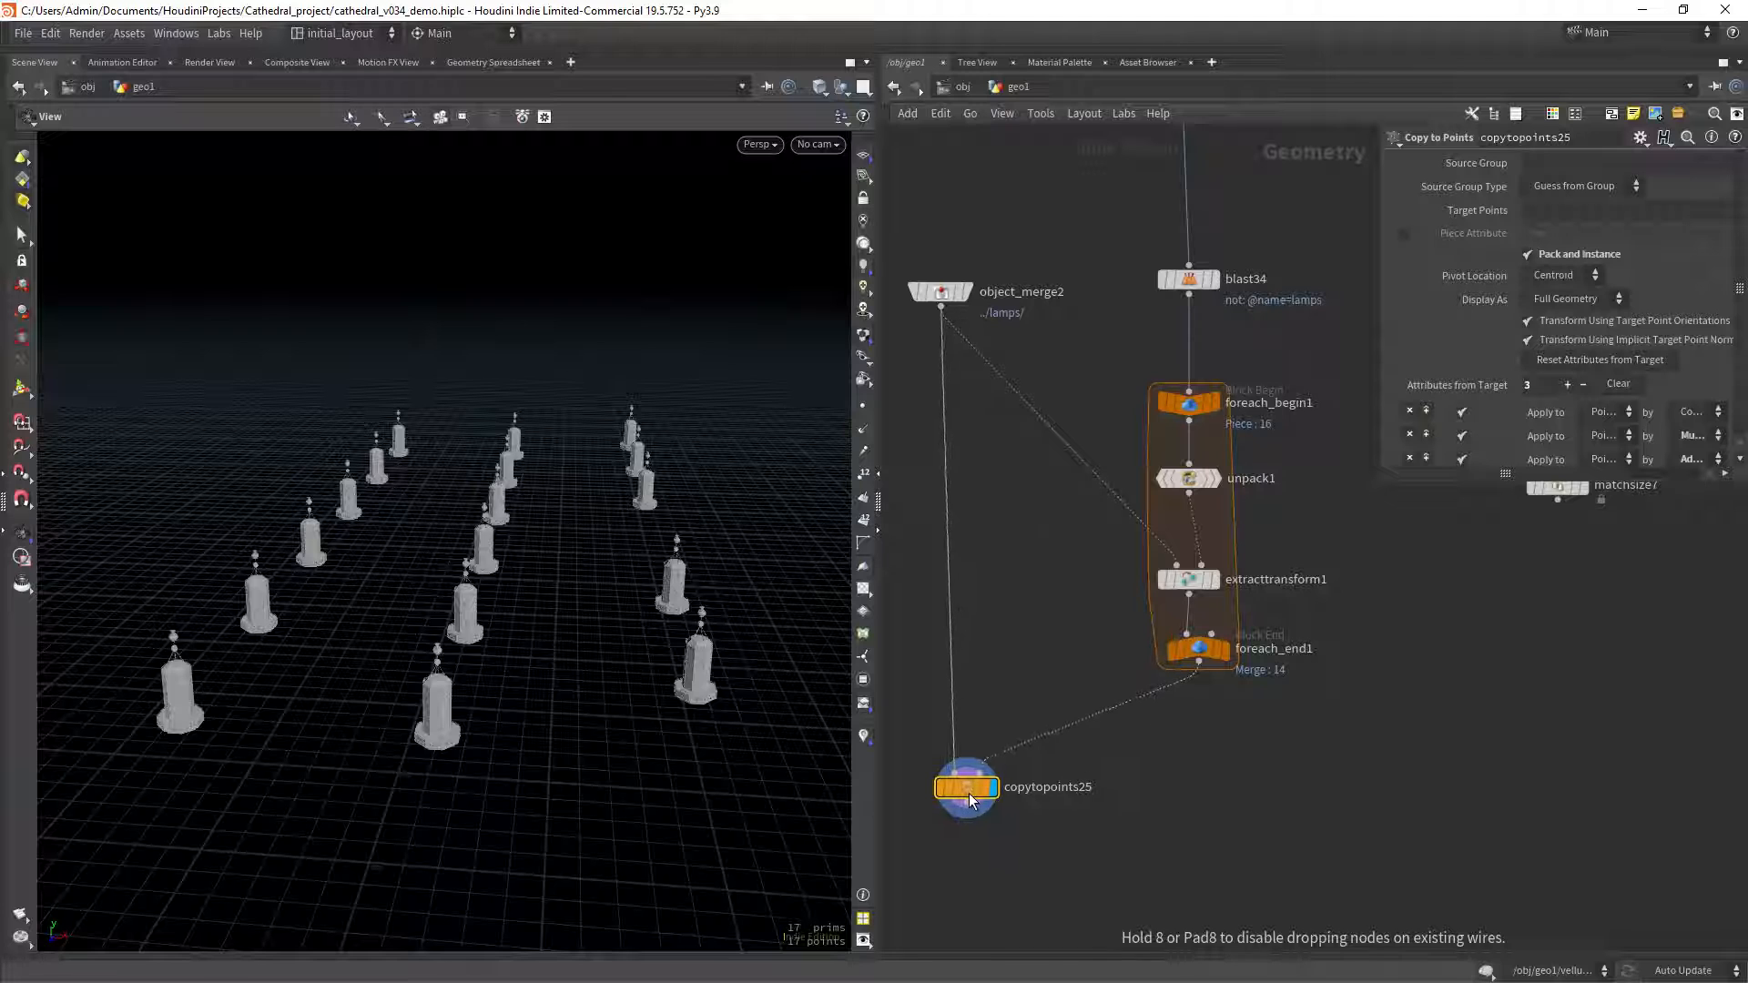
pyautogui.scroll(-3, 1001, 783)
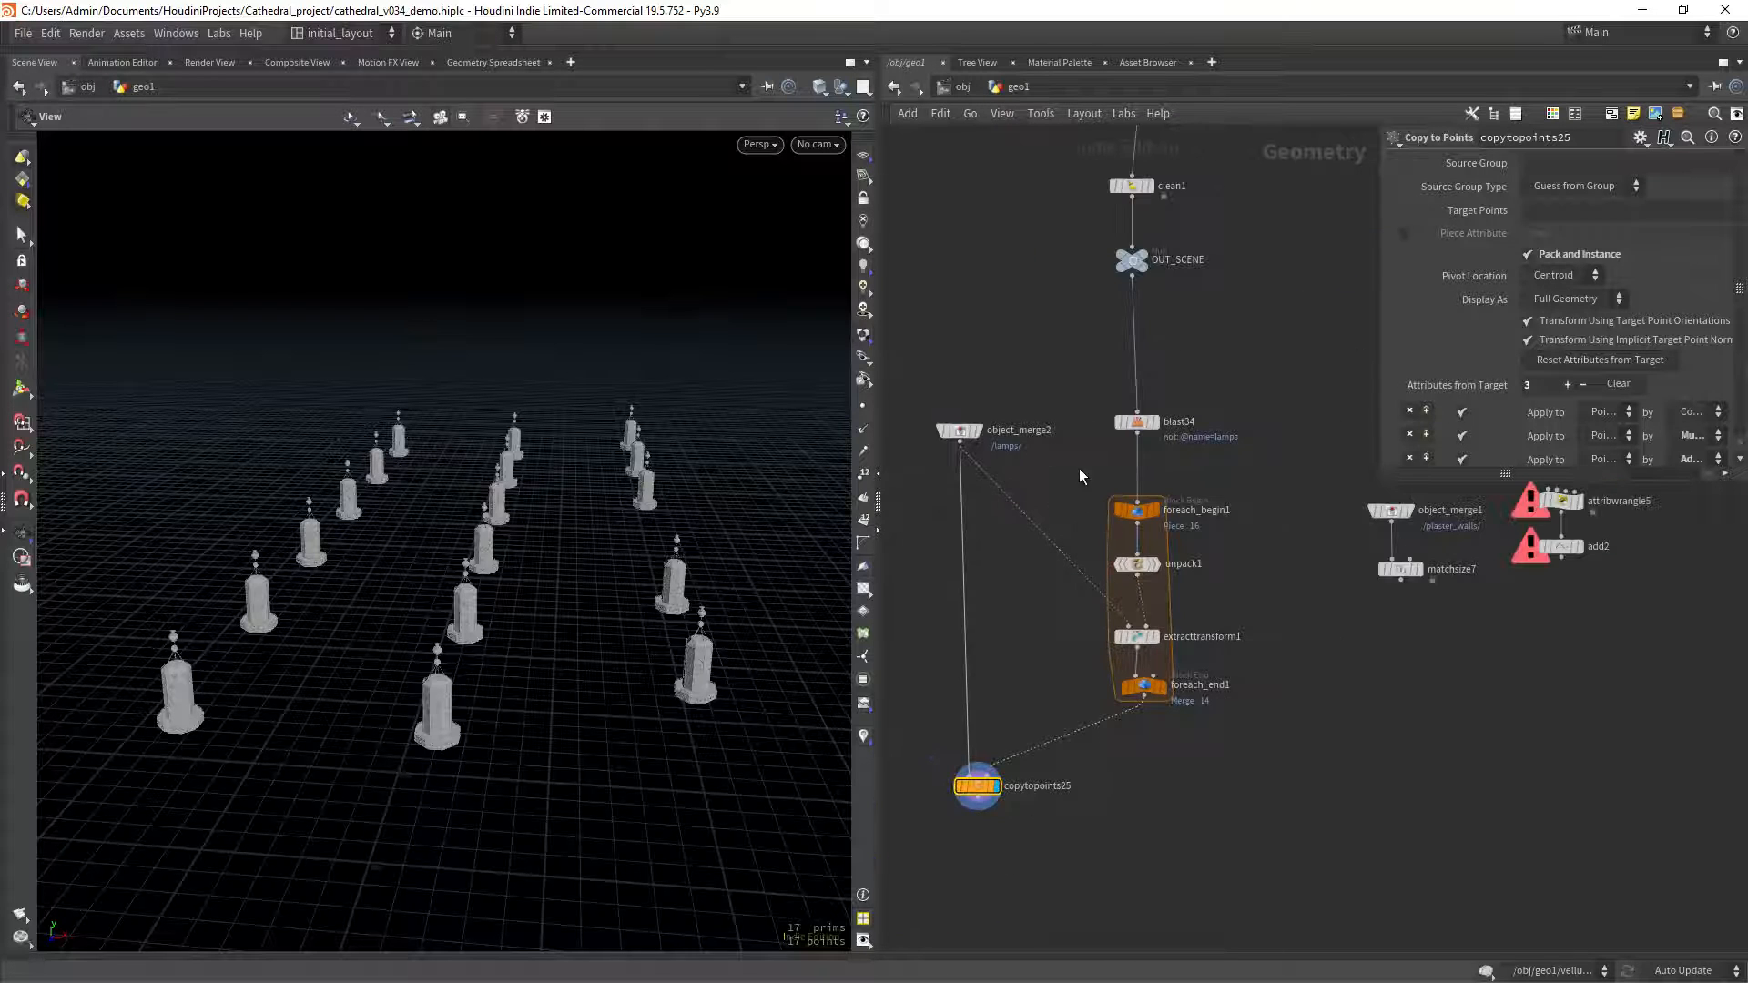
# Set object_merge2's object path back to ../plaster_walls/.
pyautogui.click(960, 430)
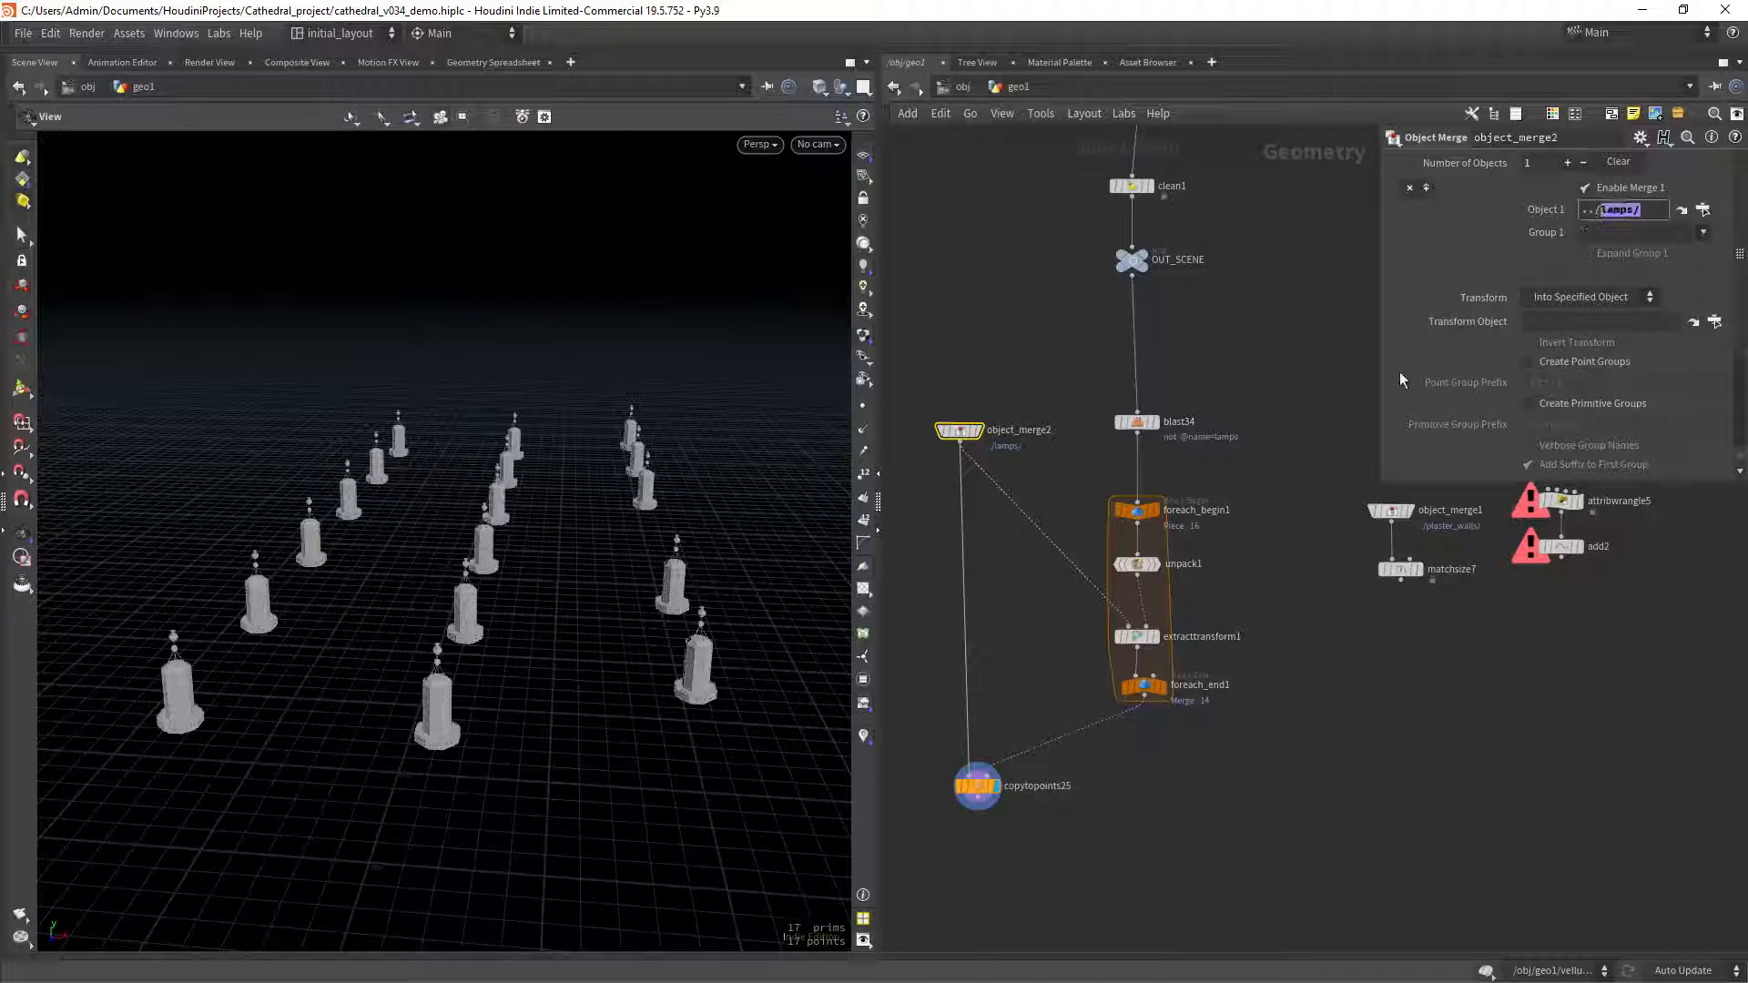
pyautogui.write('plaster_walls/')
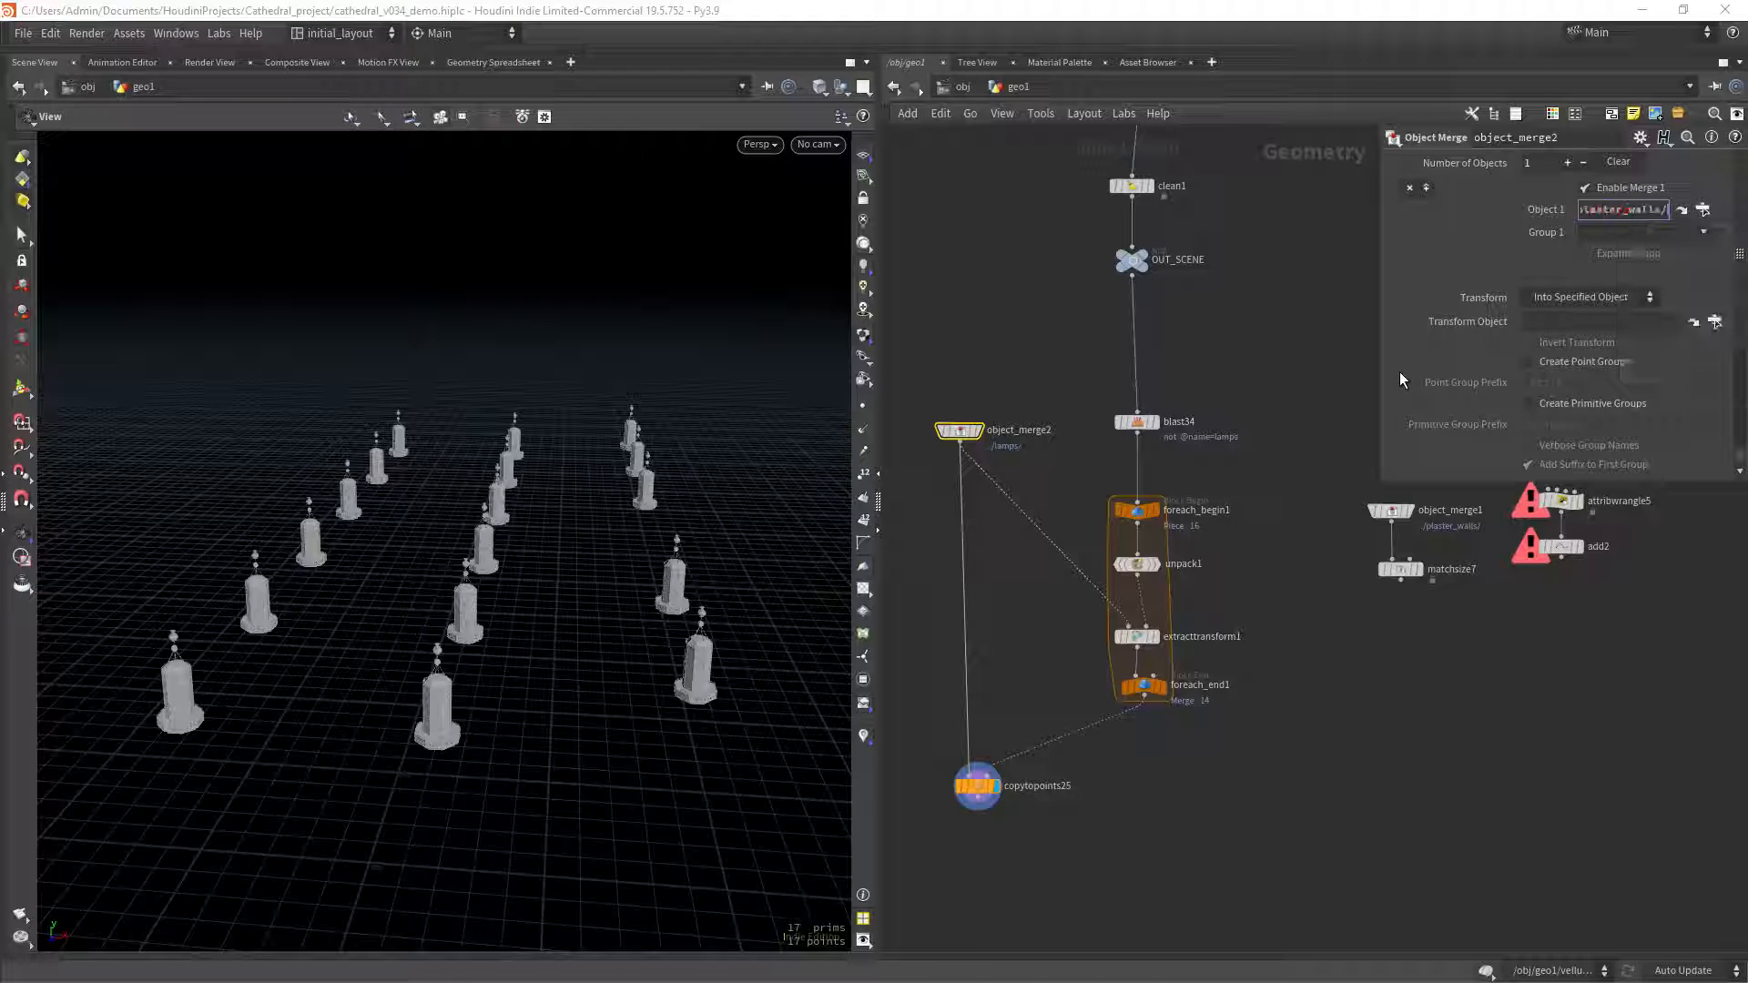
pyautogui.press('Return')
pyautogui.click(1153, 424)
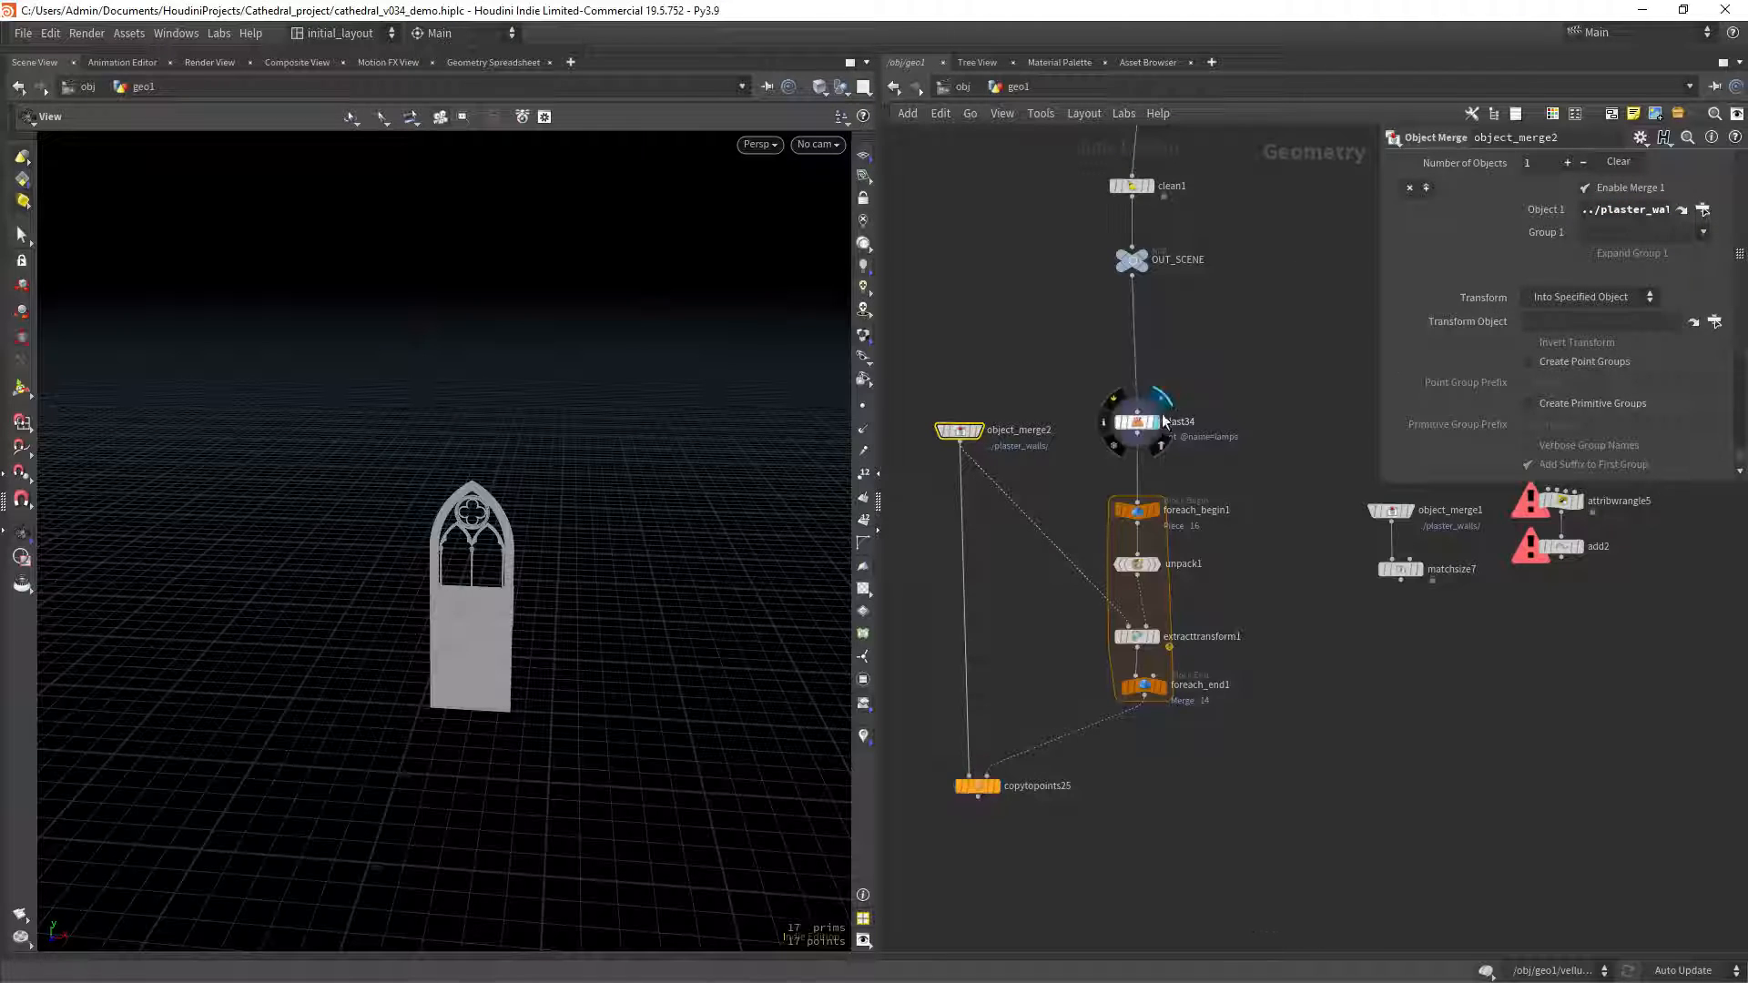
pyautogui.click(1704, 163)
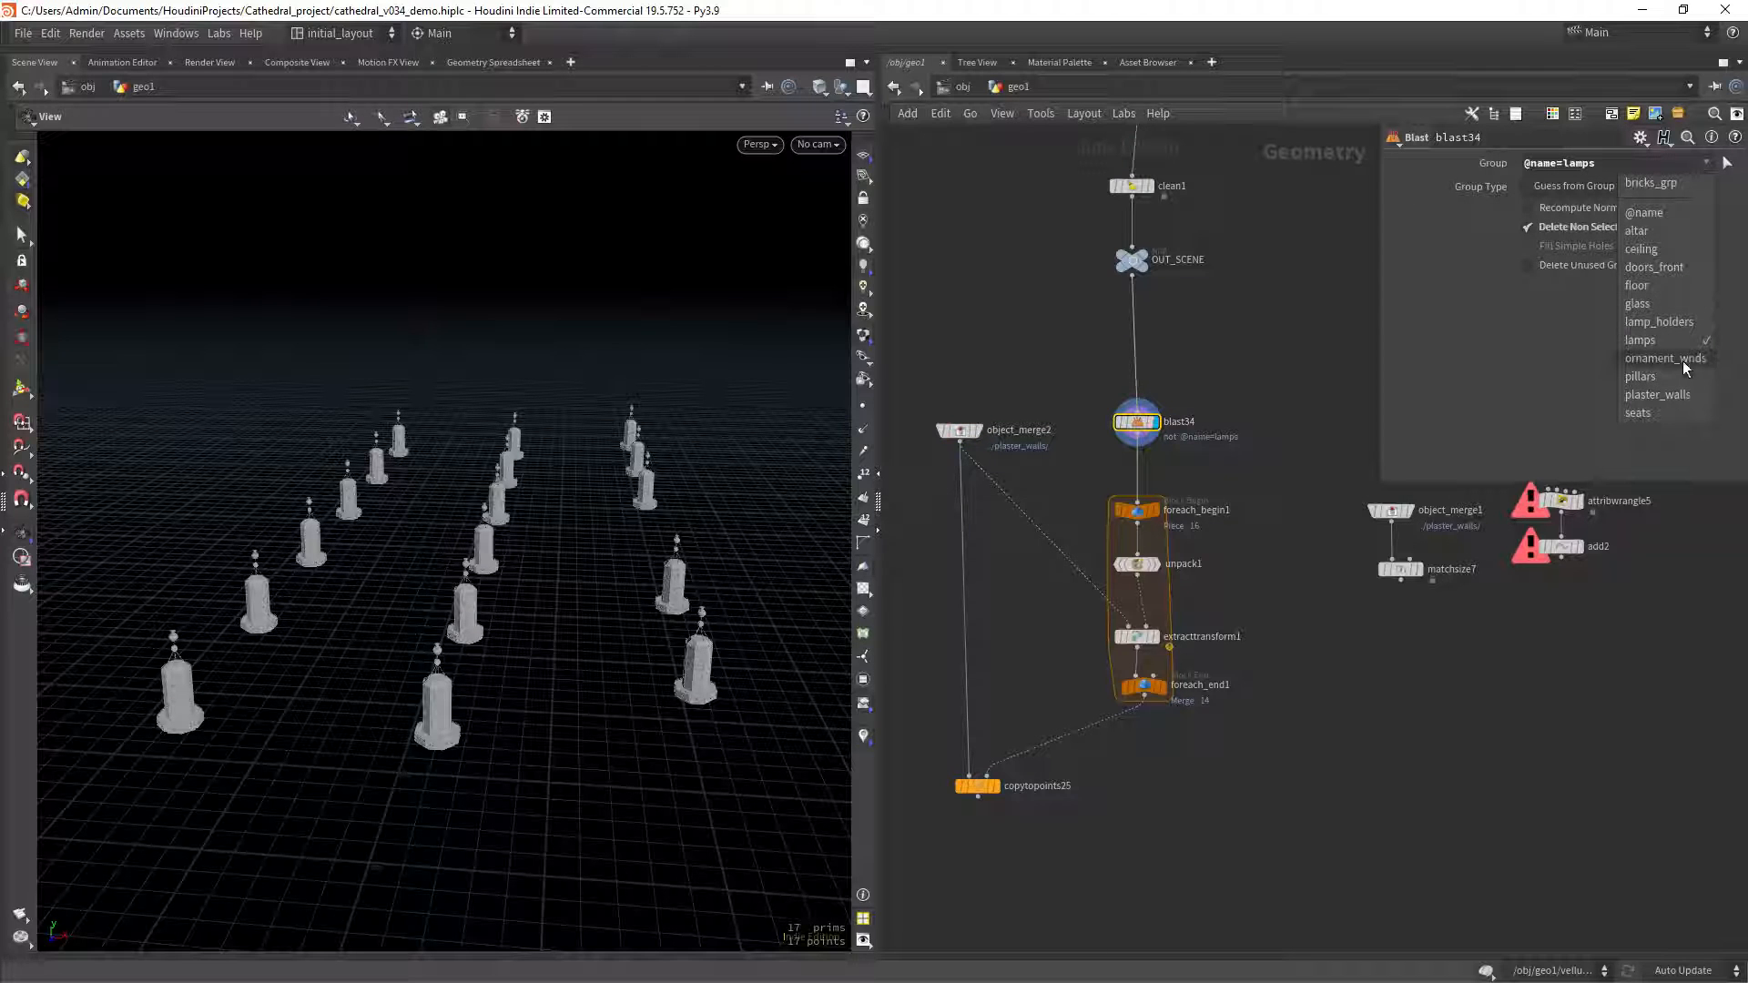
pyautogui.click(1679, 394)
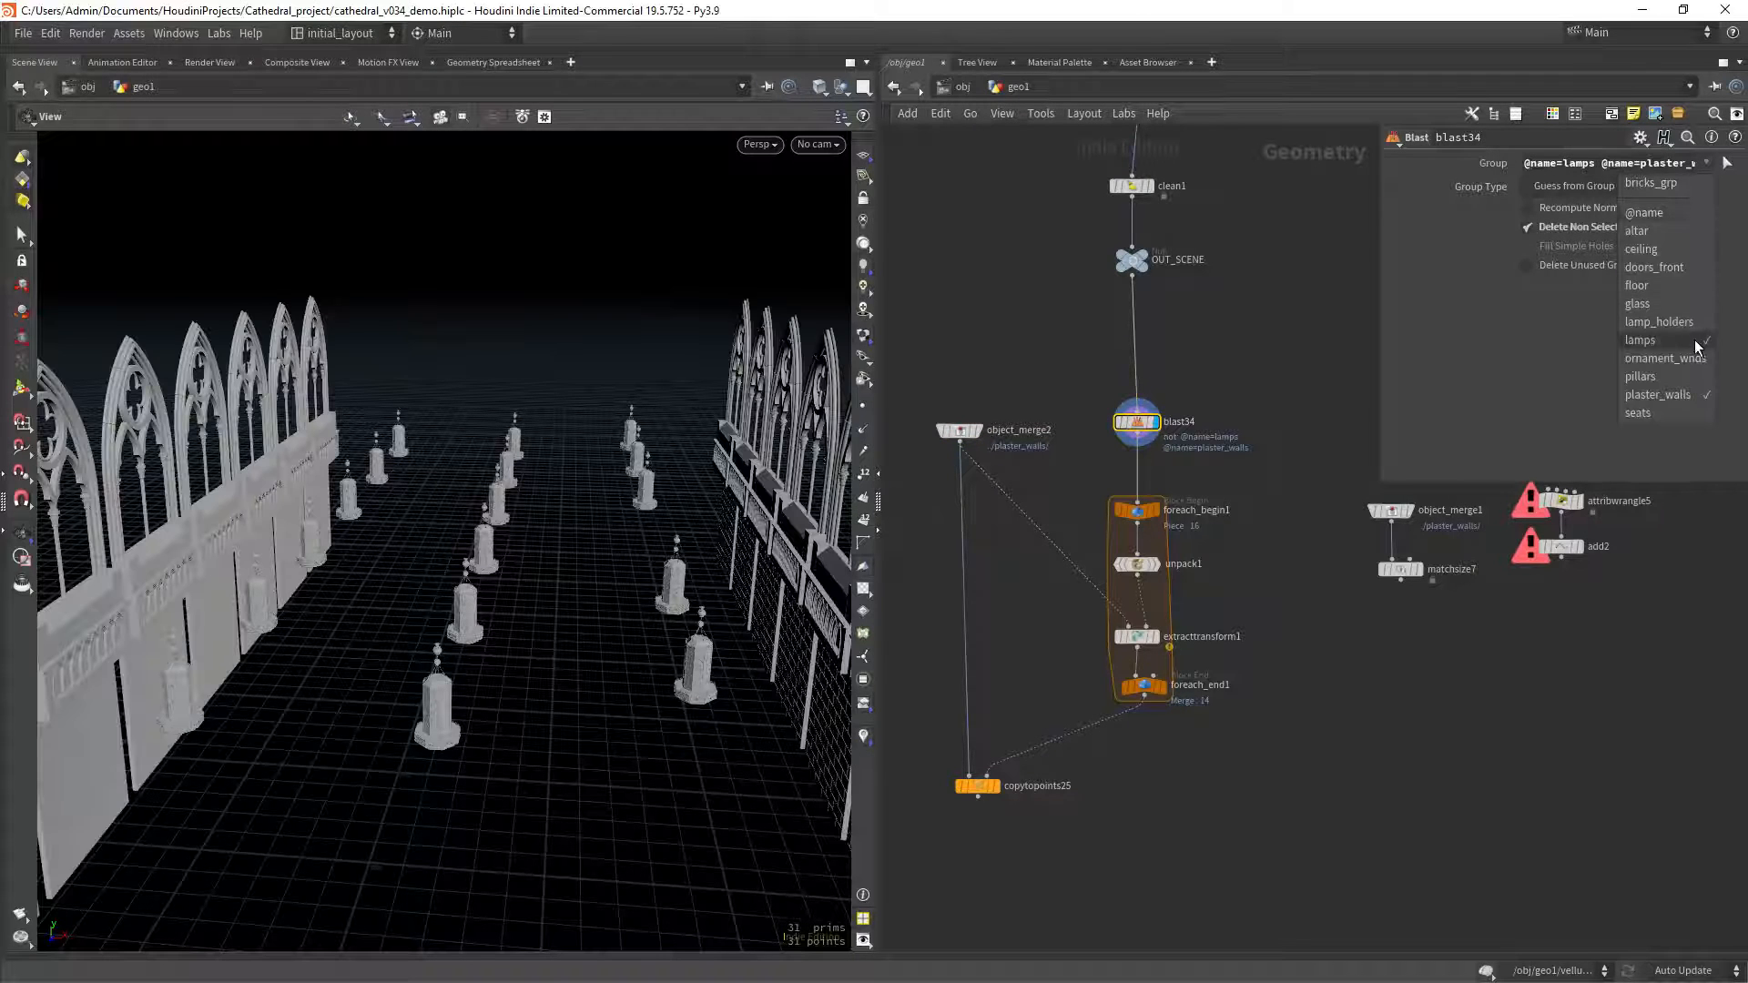
pyautogui.click(1695, 340)
# Display foreach_end1 and visualize its orient point attribute to examine the direction of each wall point.
pyautogui.click(994, 786)
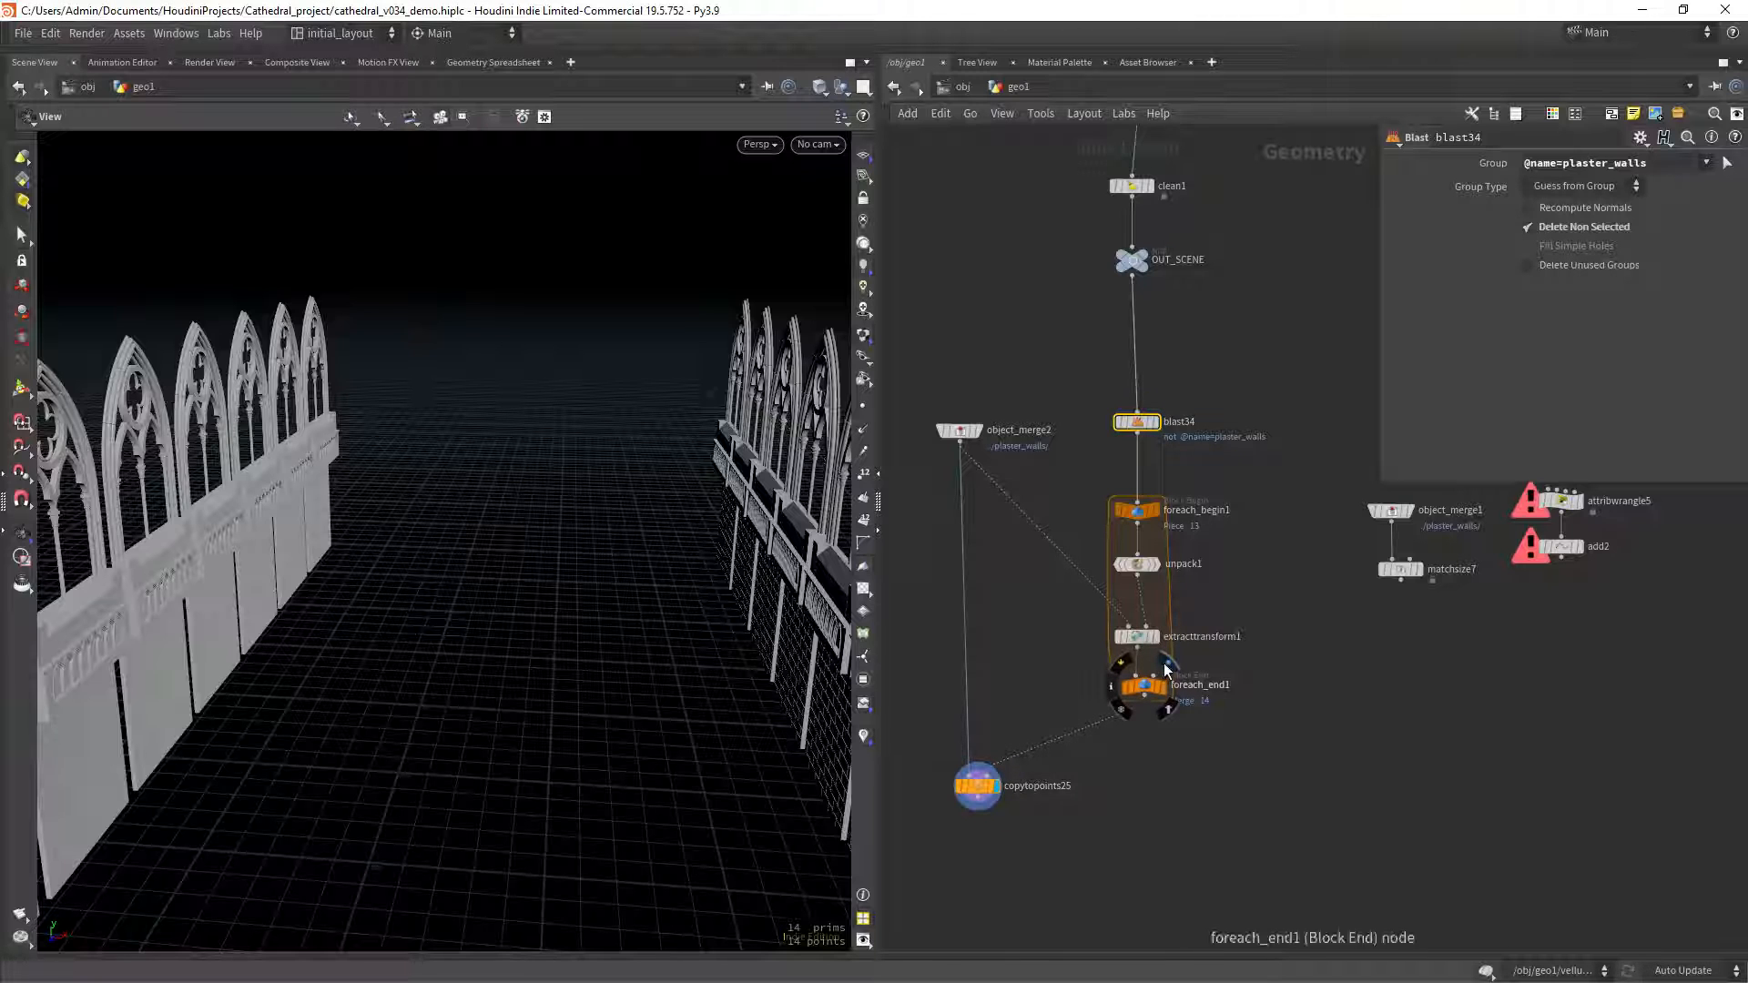
pyautogui.click(1166, 669)
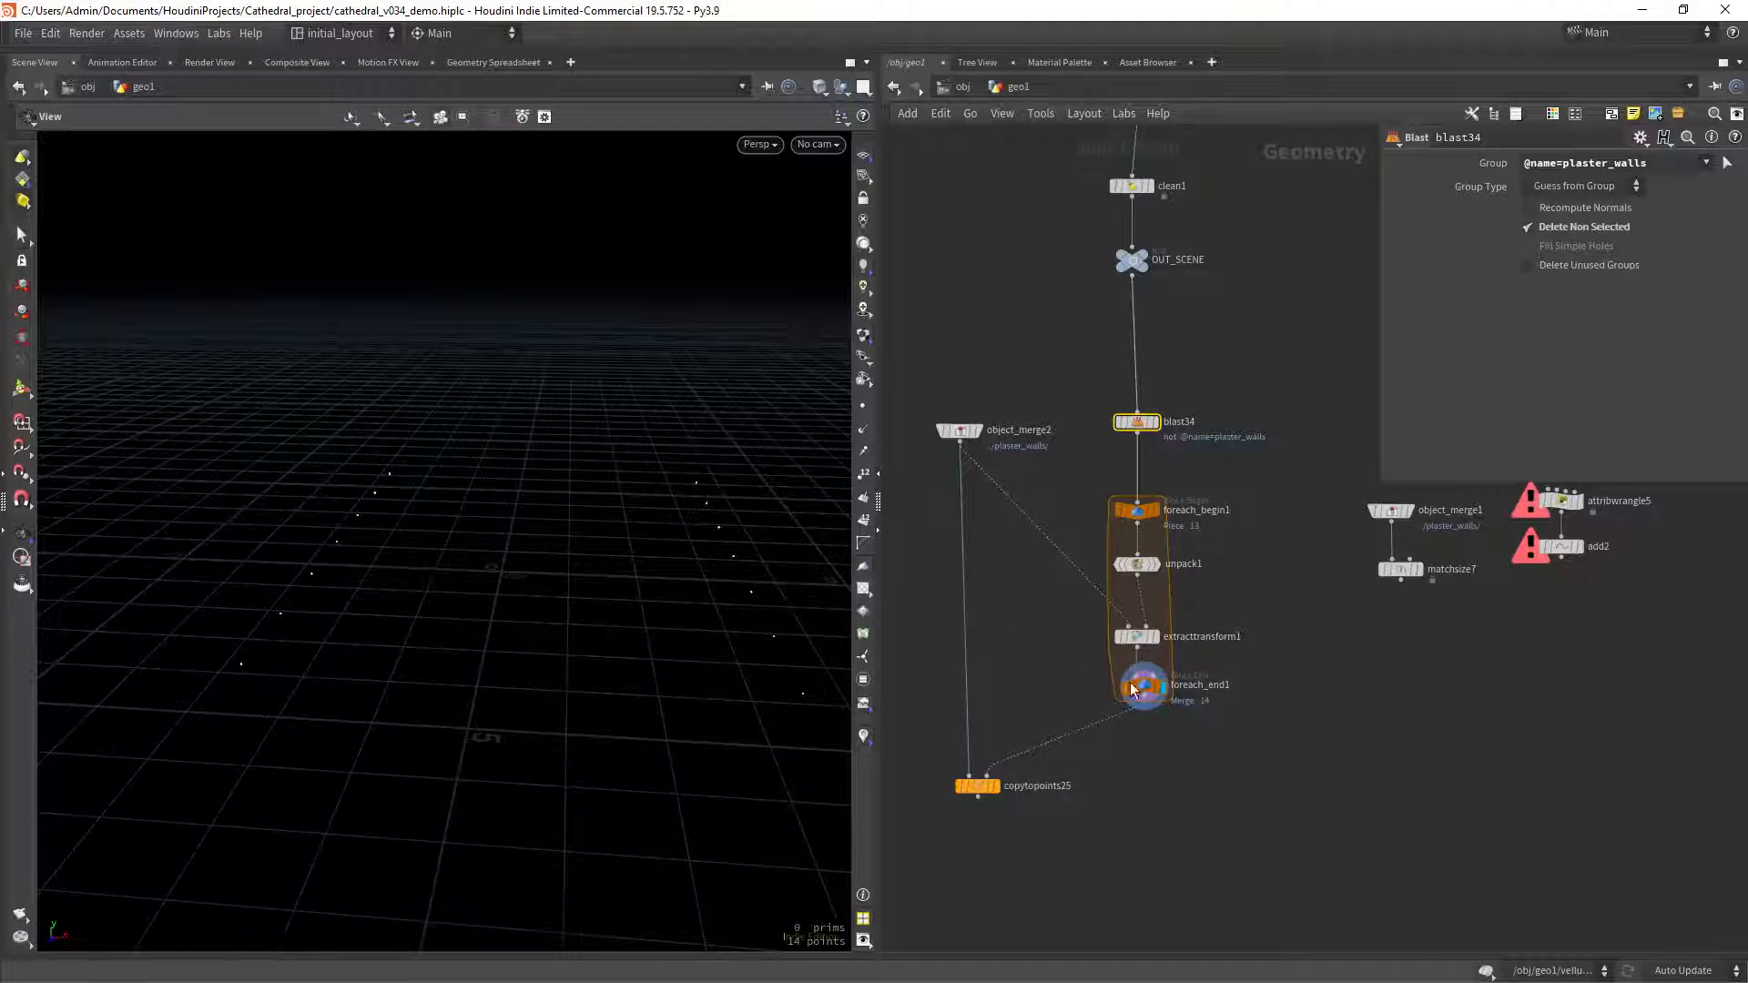
pyautogui.click(1112, 687)
pyautogui.click(1247, 587)
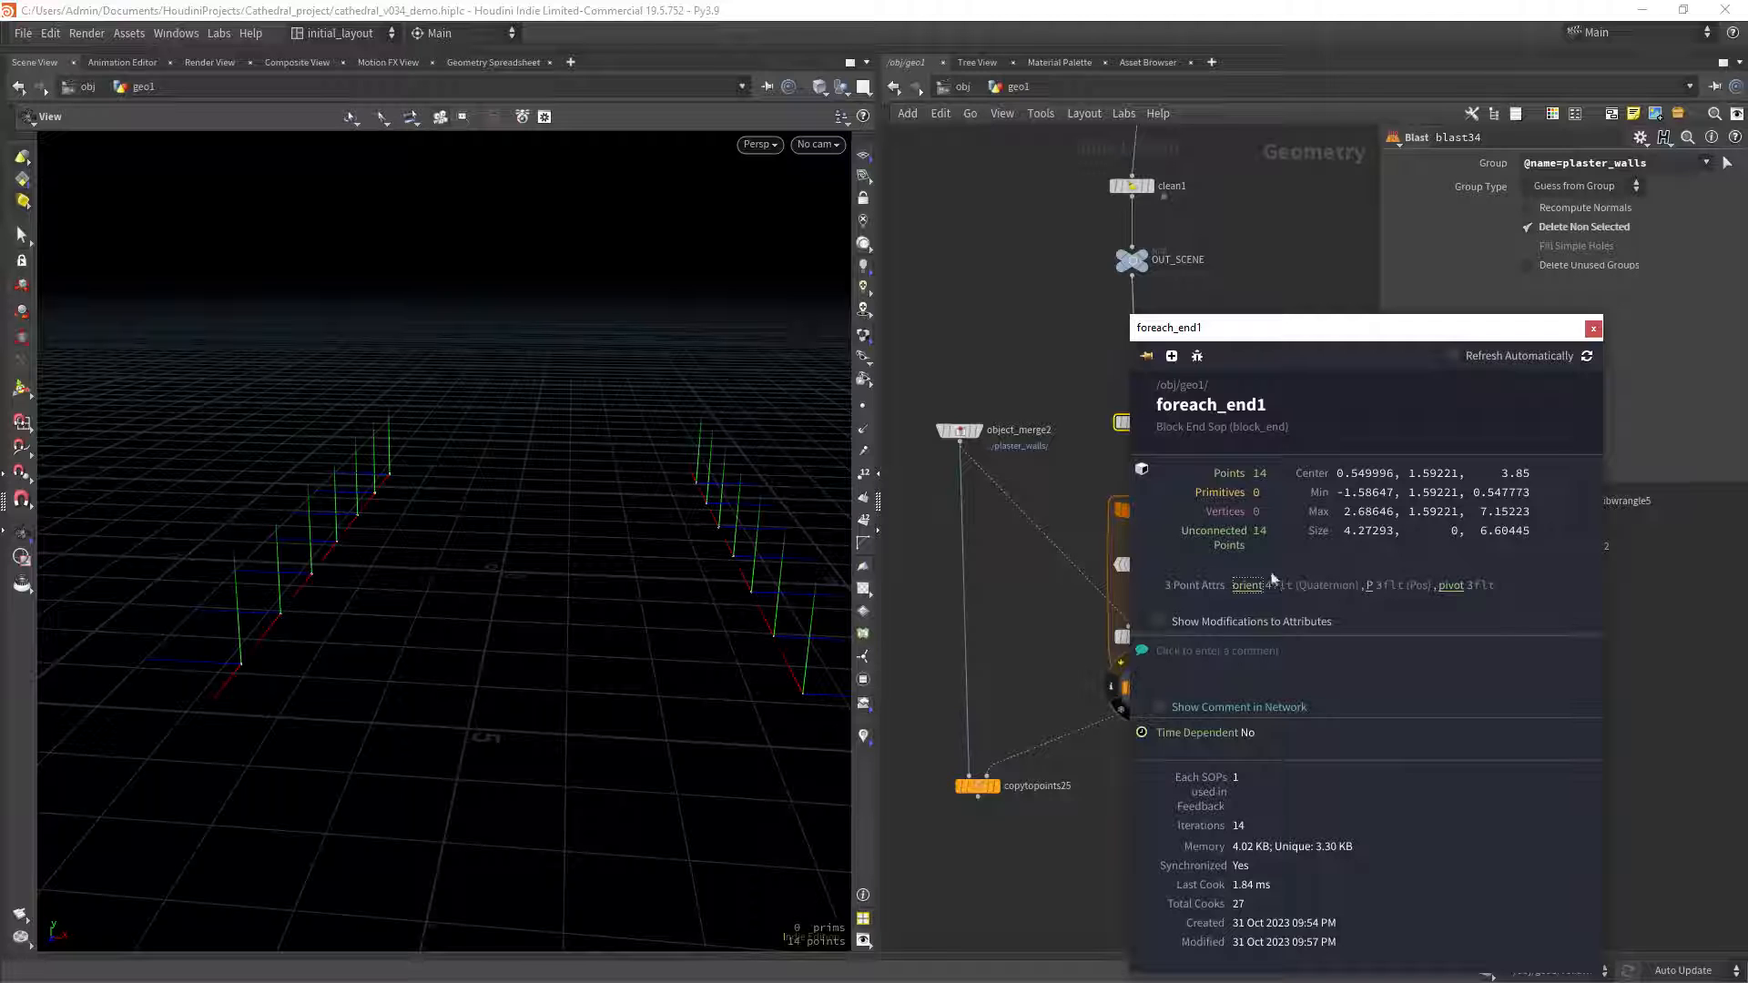
pyautogui.moveTo(593, 608); pyautogui.dragTo(602, 629, button='right')
pyautogui.moveTo(602, 628); pyautogui.dragTo(633, 610)
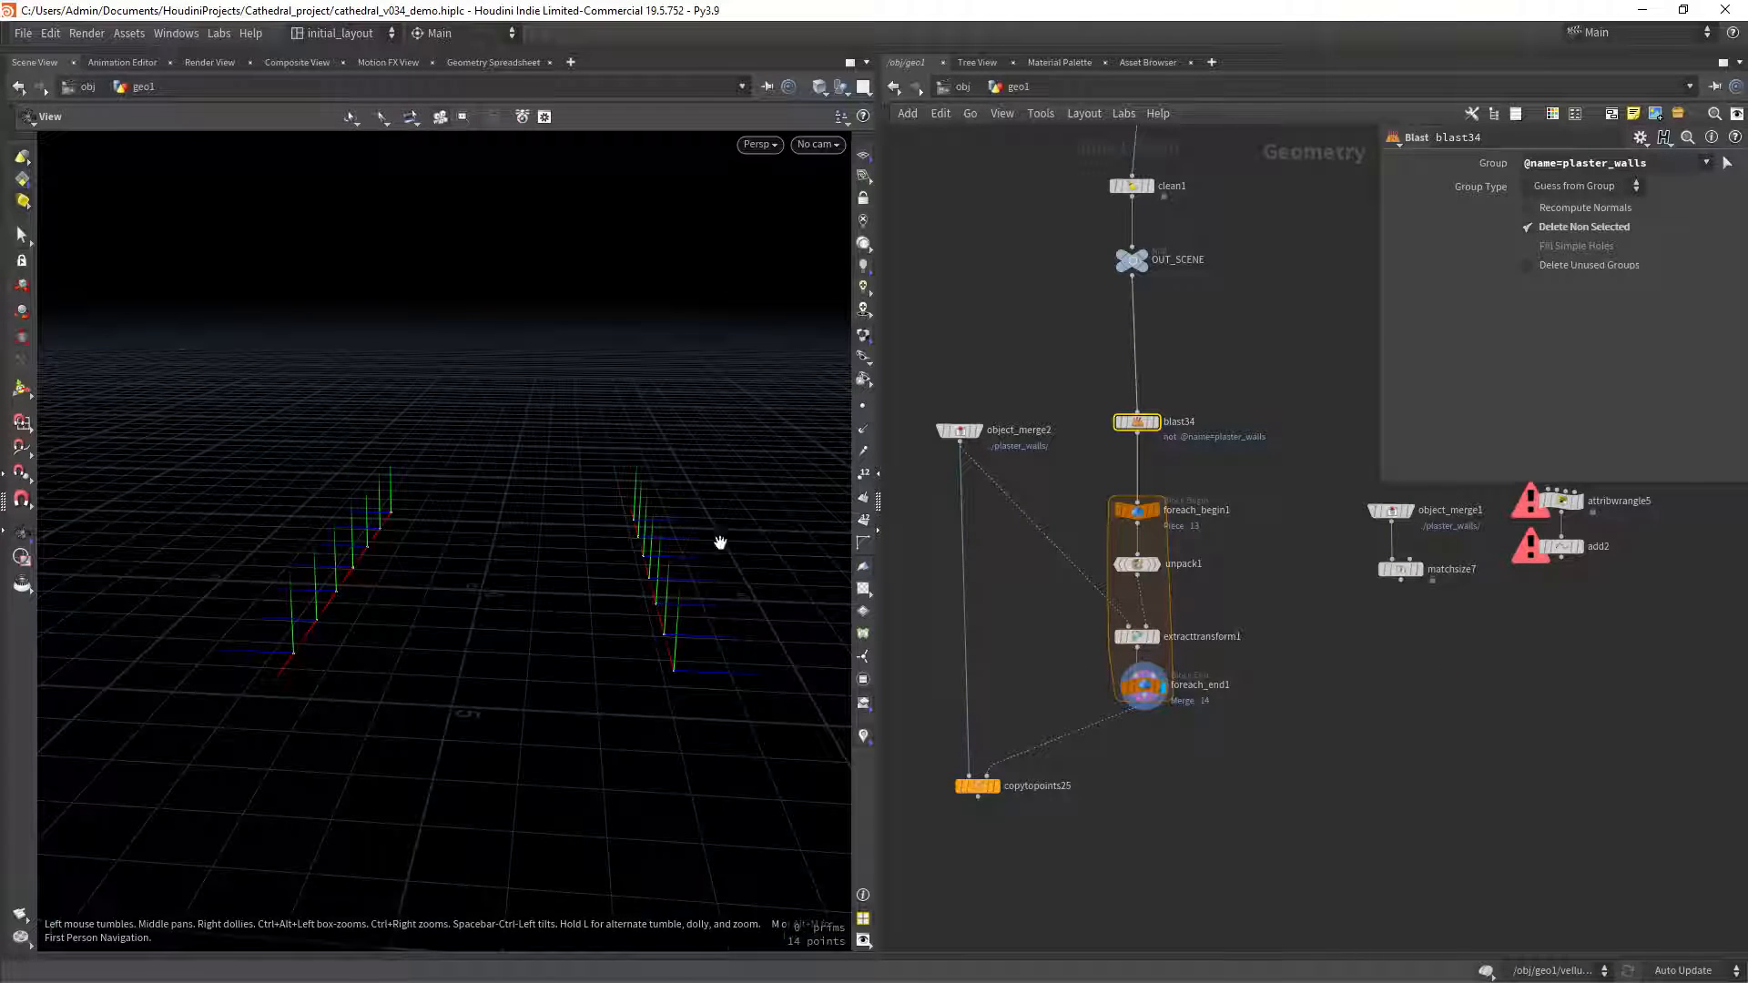
pyautogui.moveTo(702, 613); pyautogui.dragTo(404, 486)
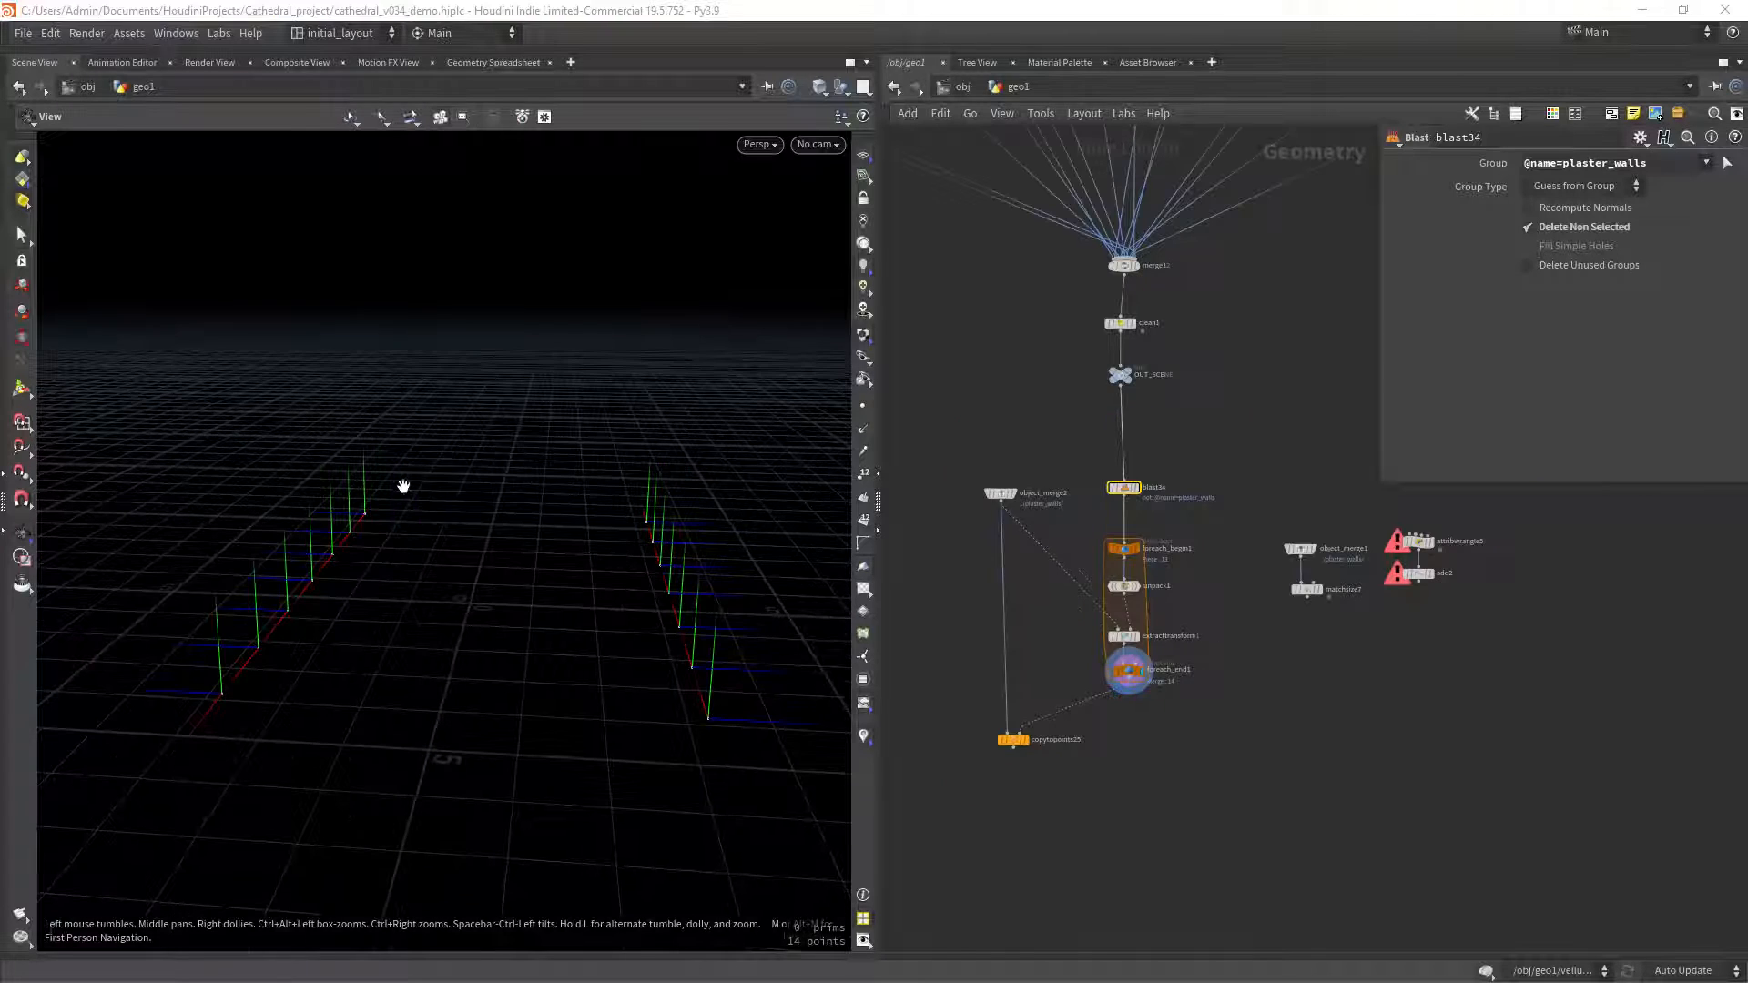
pyautogui.moveTo(528, 588); pyautogui.dragTo(519, 540)
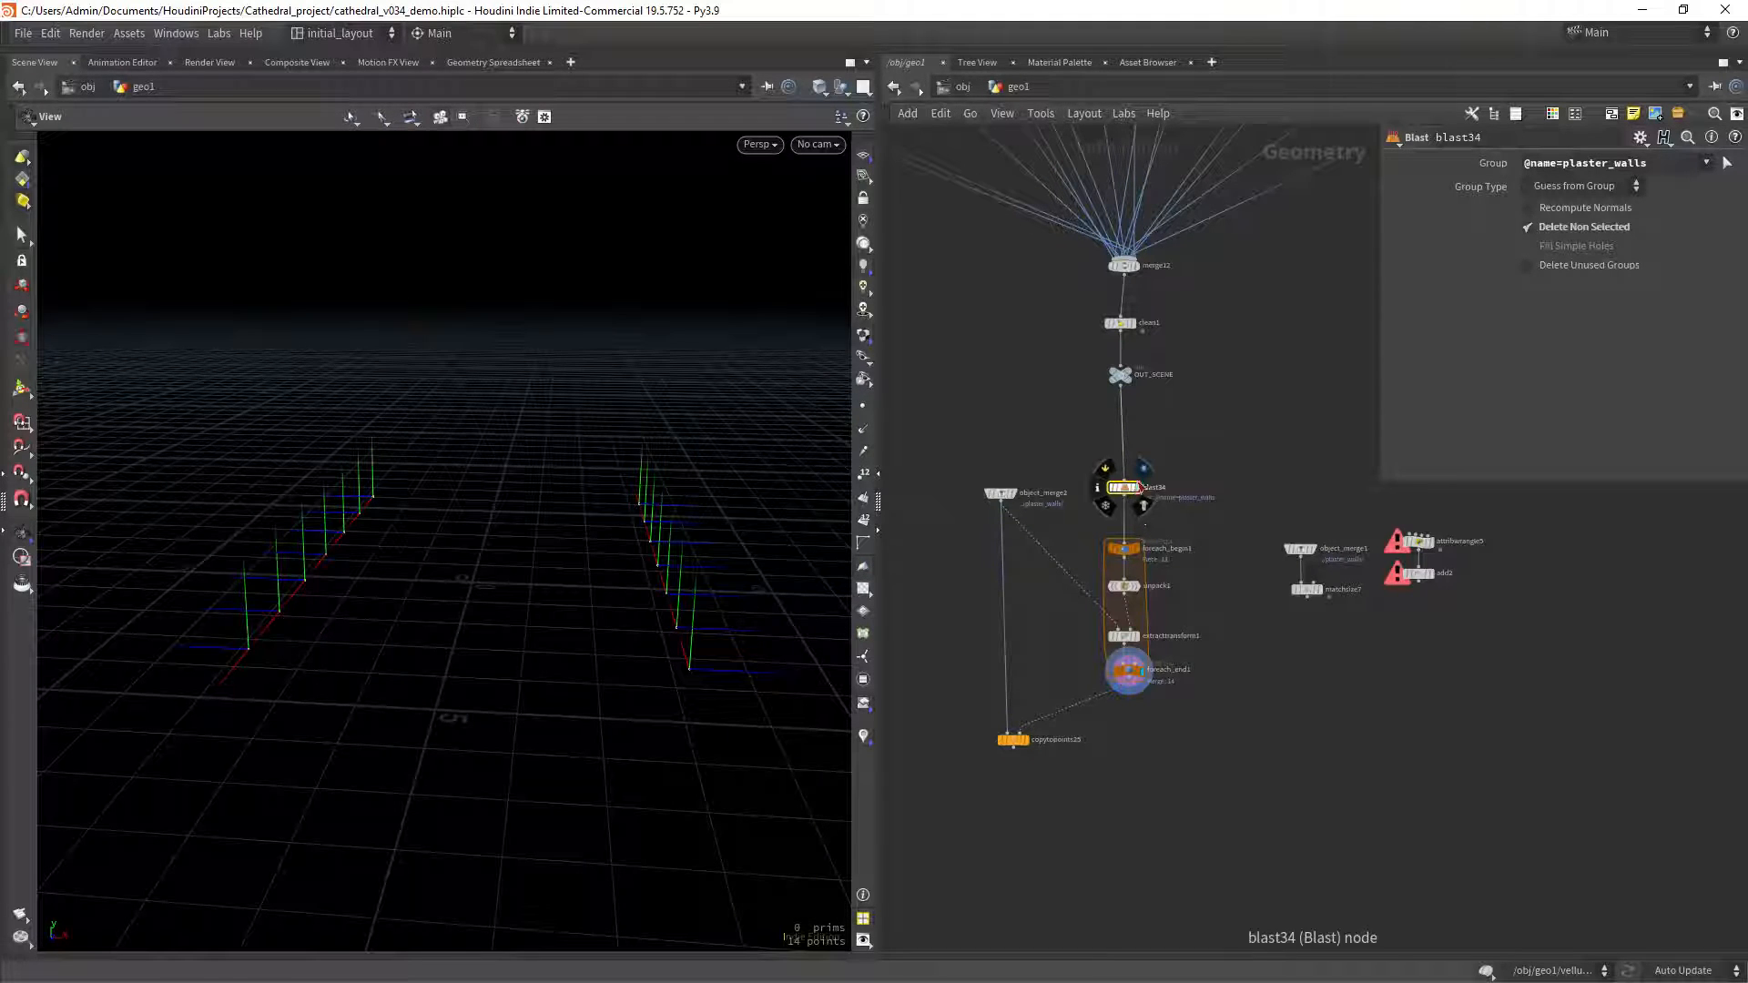
# Display blast34 and examine the two rows of plaster walls from several angles.
pyautogui.click(1145, 468)
pyautogui.moveTo(574, 664); pyautogui.dragTo(606, 547, button='right')
pyautogui.moveTo(605, 547); pyautogui.dragTo(686, 556)
pyautogui.moveTo(687, 556); pyautogui.dragTo(644, 565, button='right')
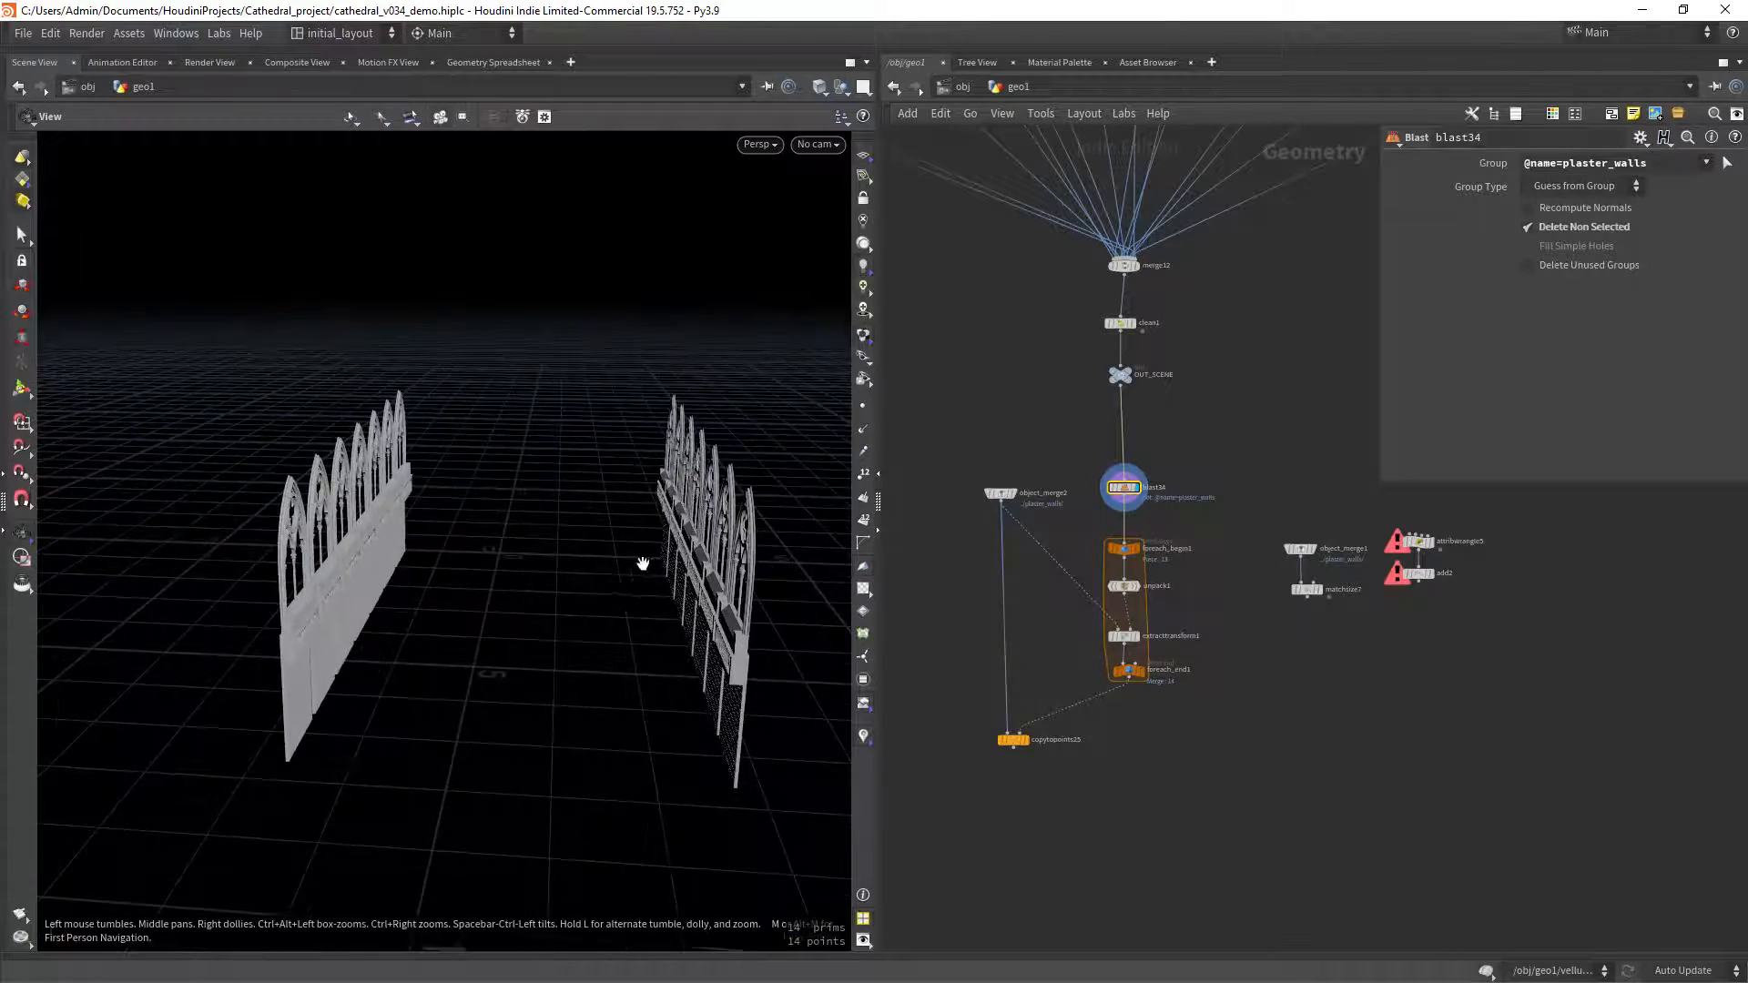
pyautogui.moveTo(643, 564); pyautogui.dragTo(621, 570)
pyautogui.moveTo(621, 570)
pyautogui.mouseDown(button='right')
pyautogui.moveTo(642, 545)
pyautogui.moveTo(612, 581)
pyautogui.mouseUp(button='right')
pyautogui.moveTo(613, 581); pyautogui.dragTo(605, 561)
pyautogui.moveTo(604, 561); pyautogui.dragTo(610, 551, button='right')
# Move blast34, object_merge2, the For-Each block and copytopoints25 together aside to free space below OUT_SCENE.
pyautogui.scroll(-2, 1200, 450)
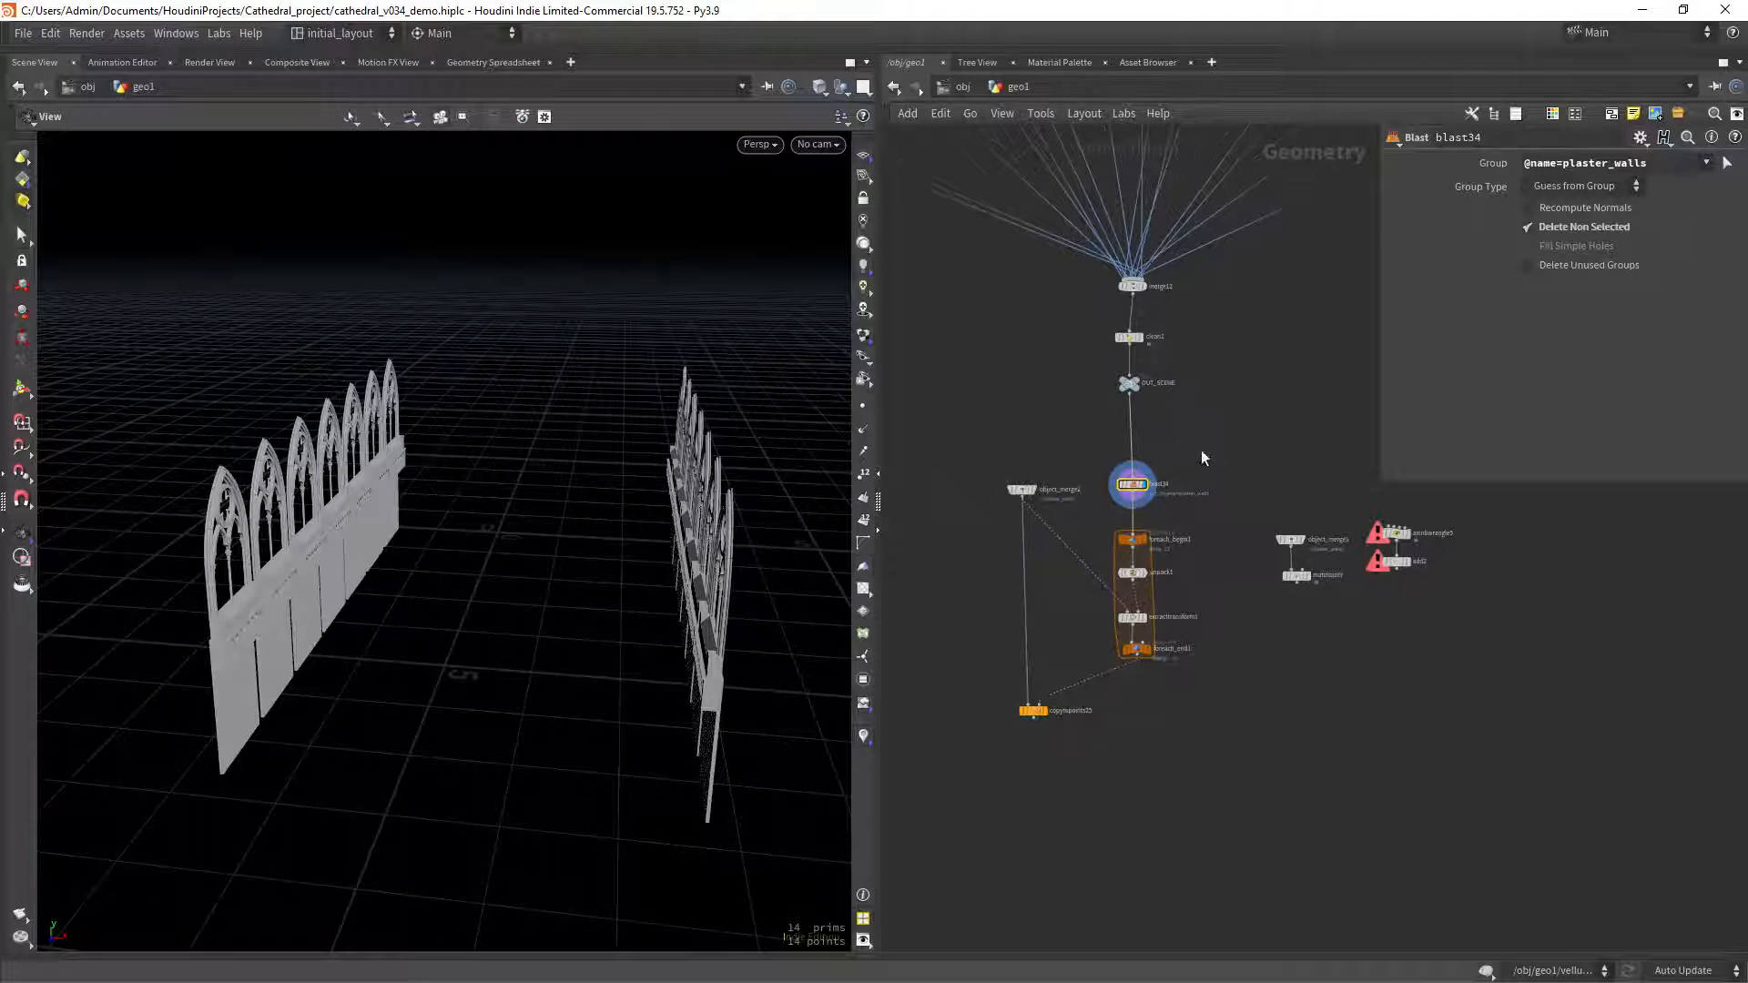
pyautogui.moveTo(1200, 450); pyautogui.dragTo(1123, 455, button='middle')
pyautogui.moveTo(1134, 438); pyautogui.dragTo(903, 814)
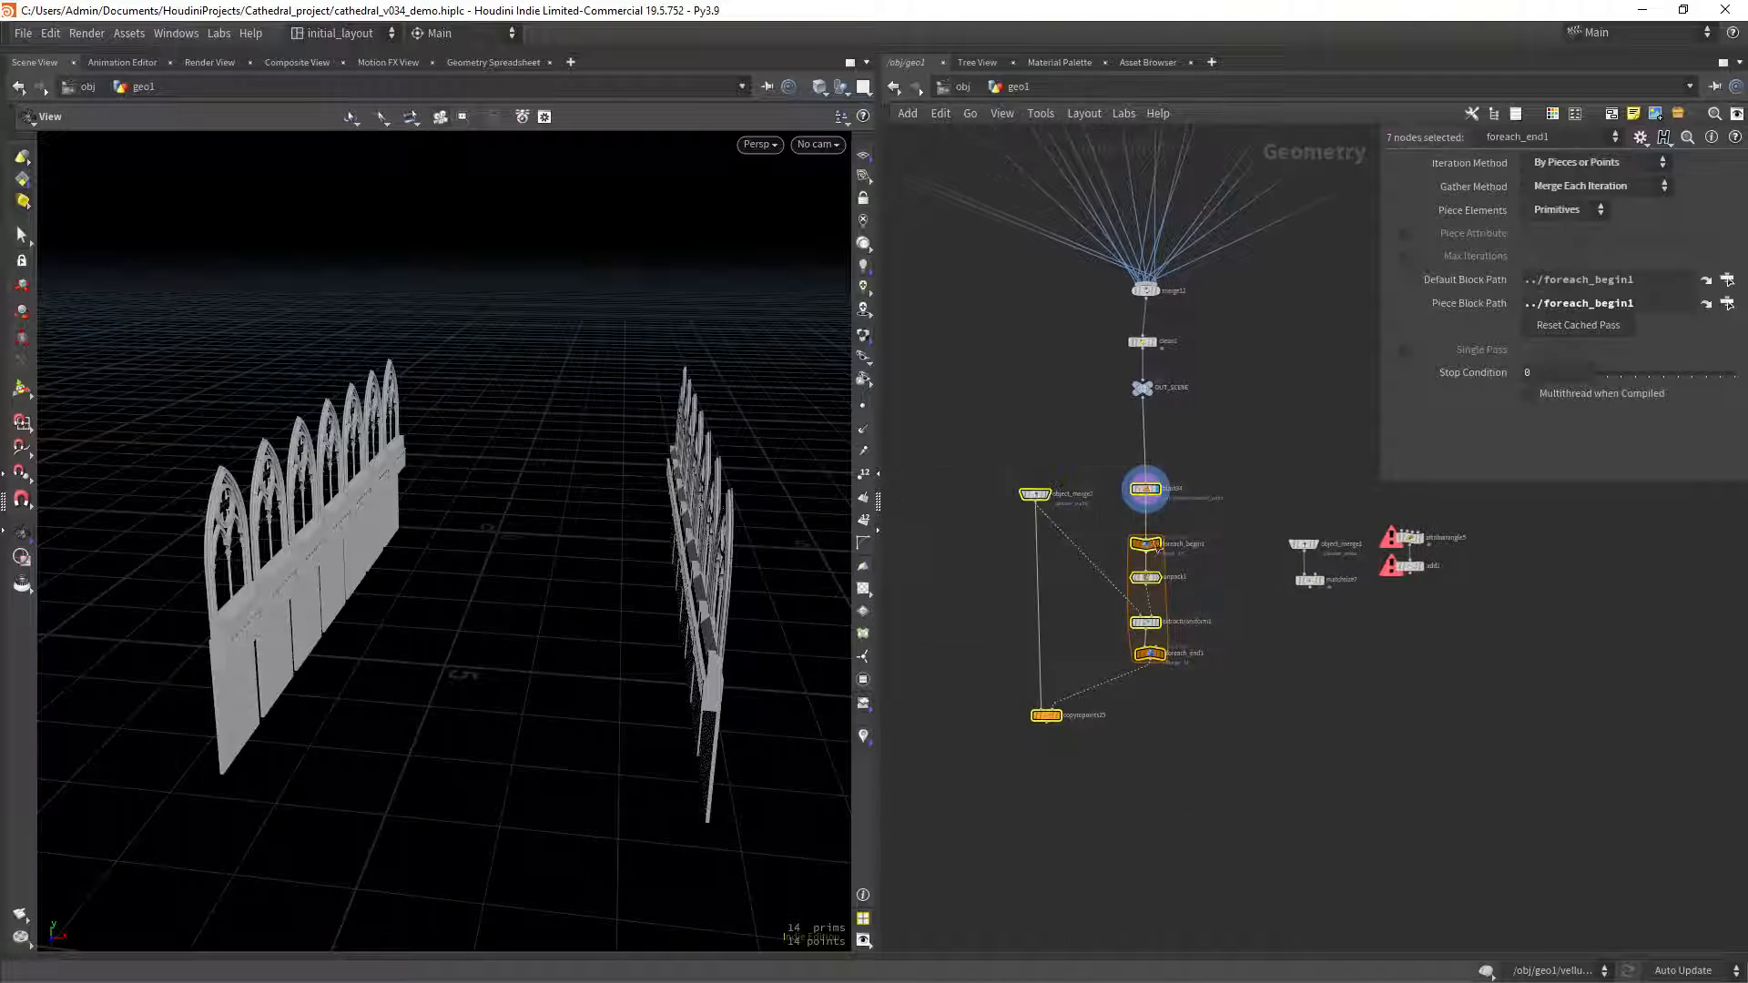
pyautogui.moveTo(1149, 488); pyautogui.dragTo(1026, 528)
# Add a For-Each Named Primitive loop in the free space below OUT_SCENE.
pyautogui.press('Tab')
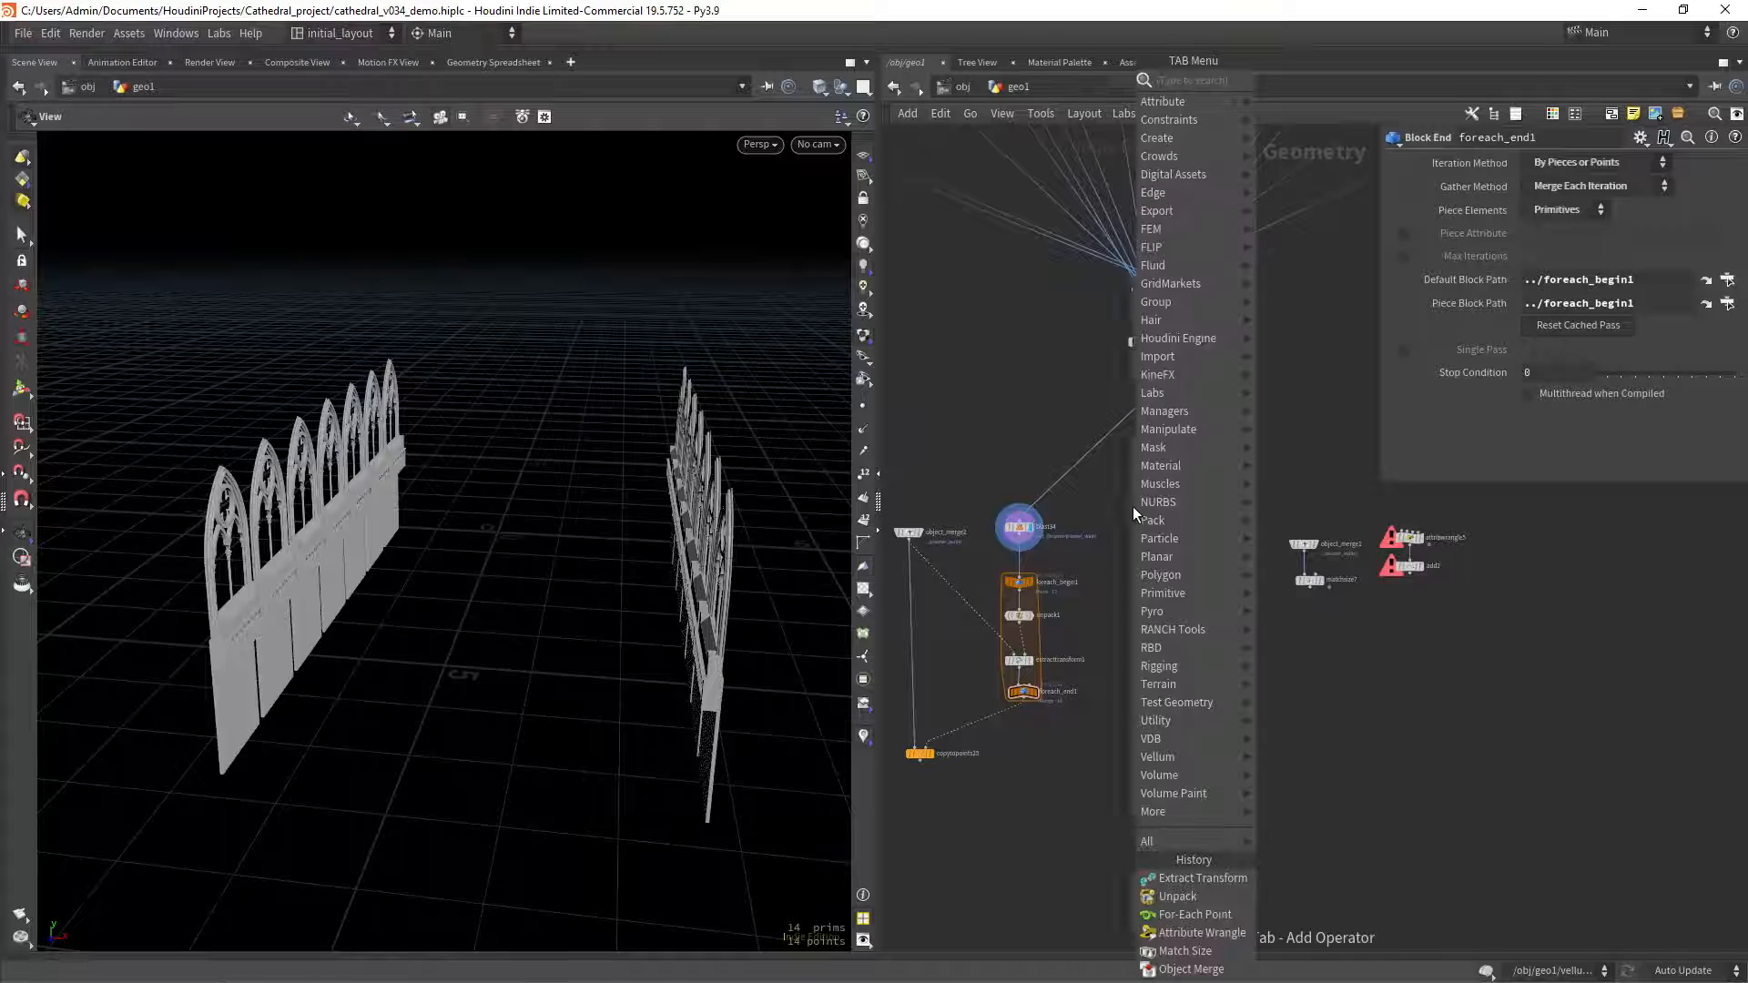
pyautogui.write('fore')
pyautogui.press('Down')
pyautogui.press('Down')
pyautogui.press('Down')
pyautogui.press('Down')
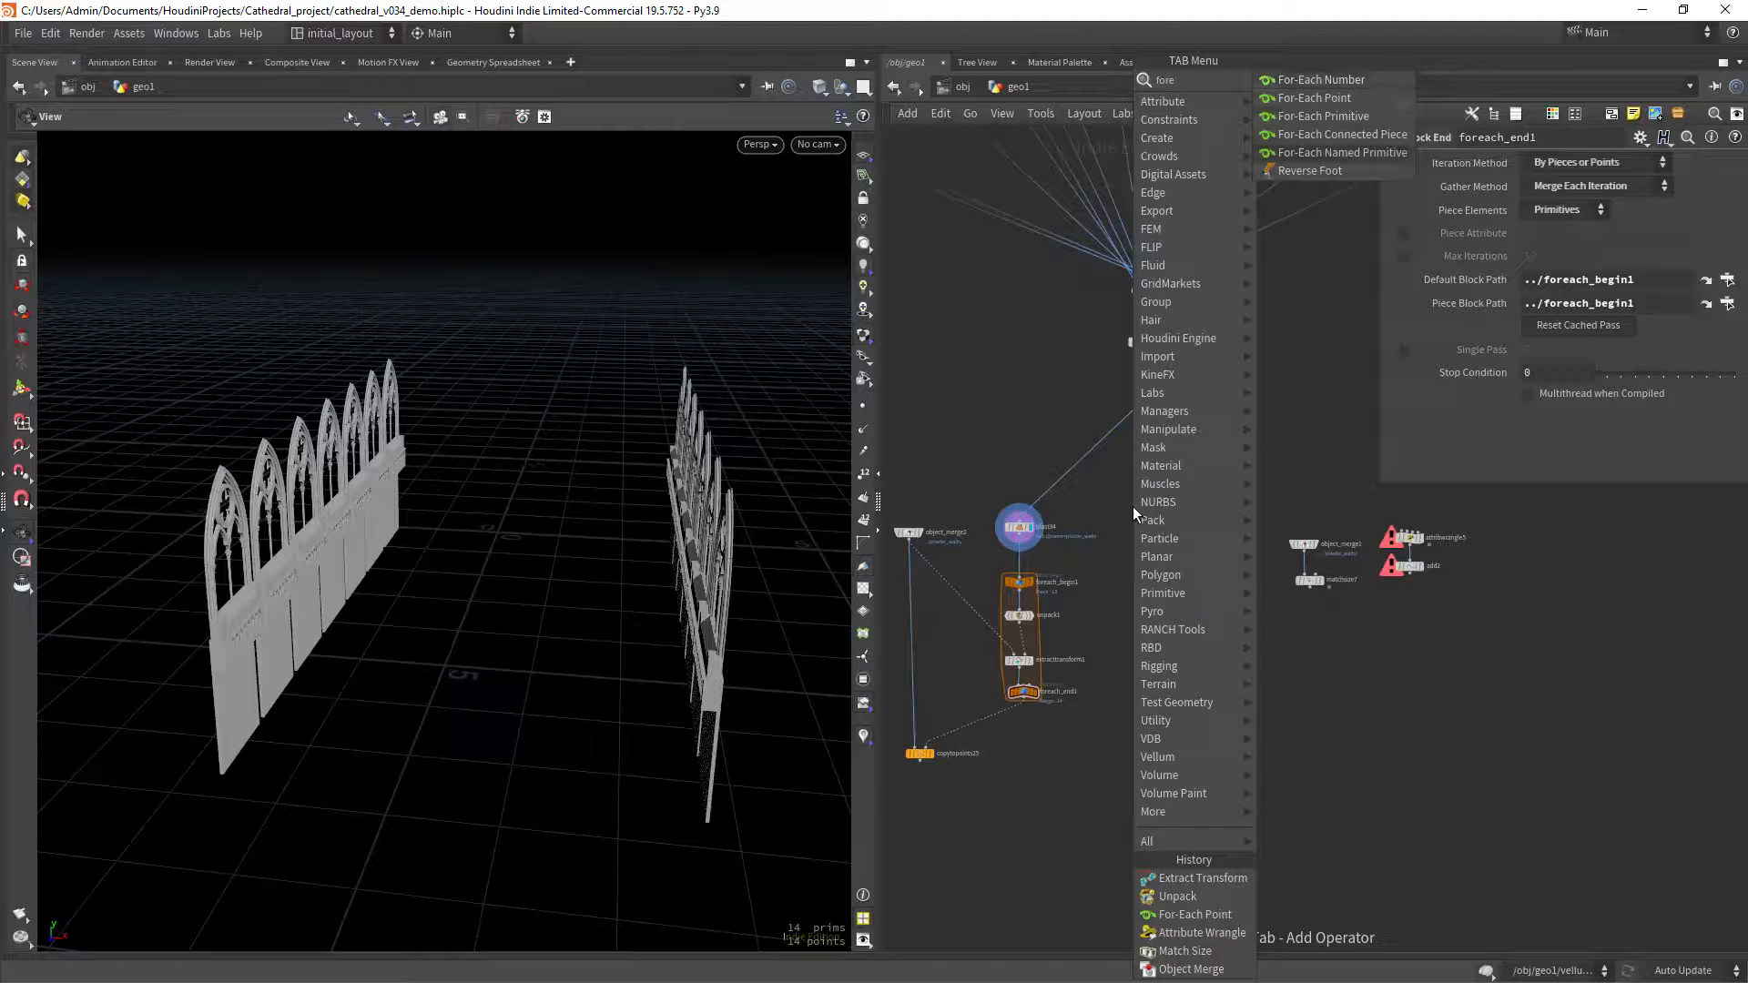
pyautogui.press('Return')
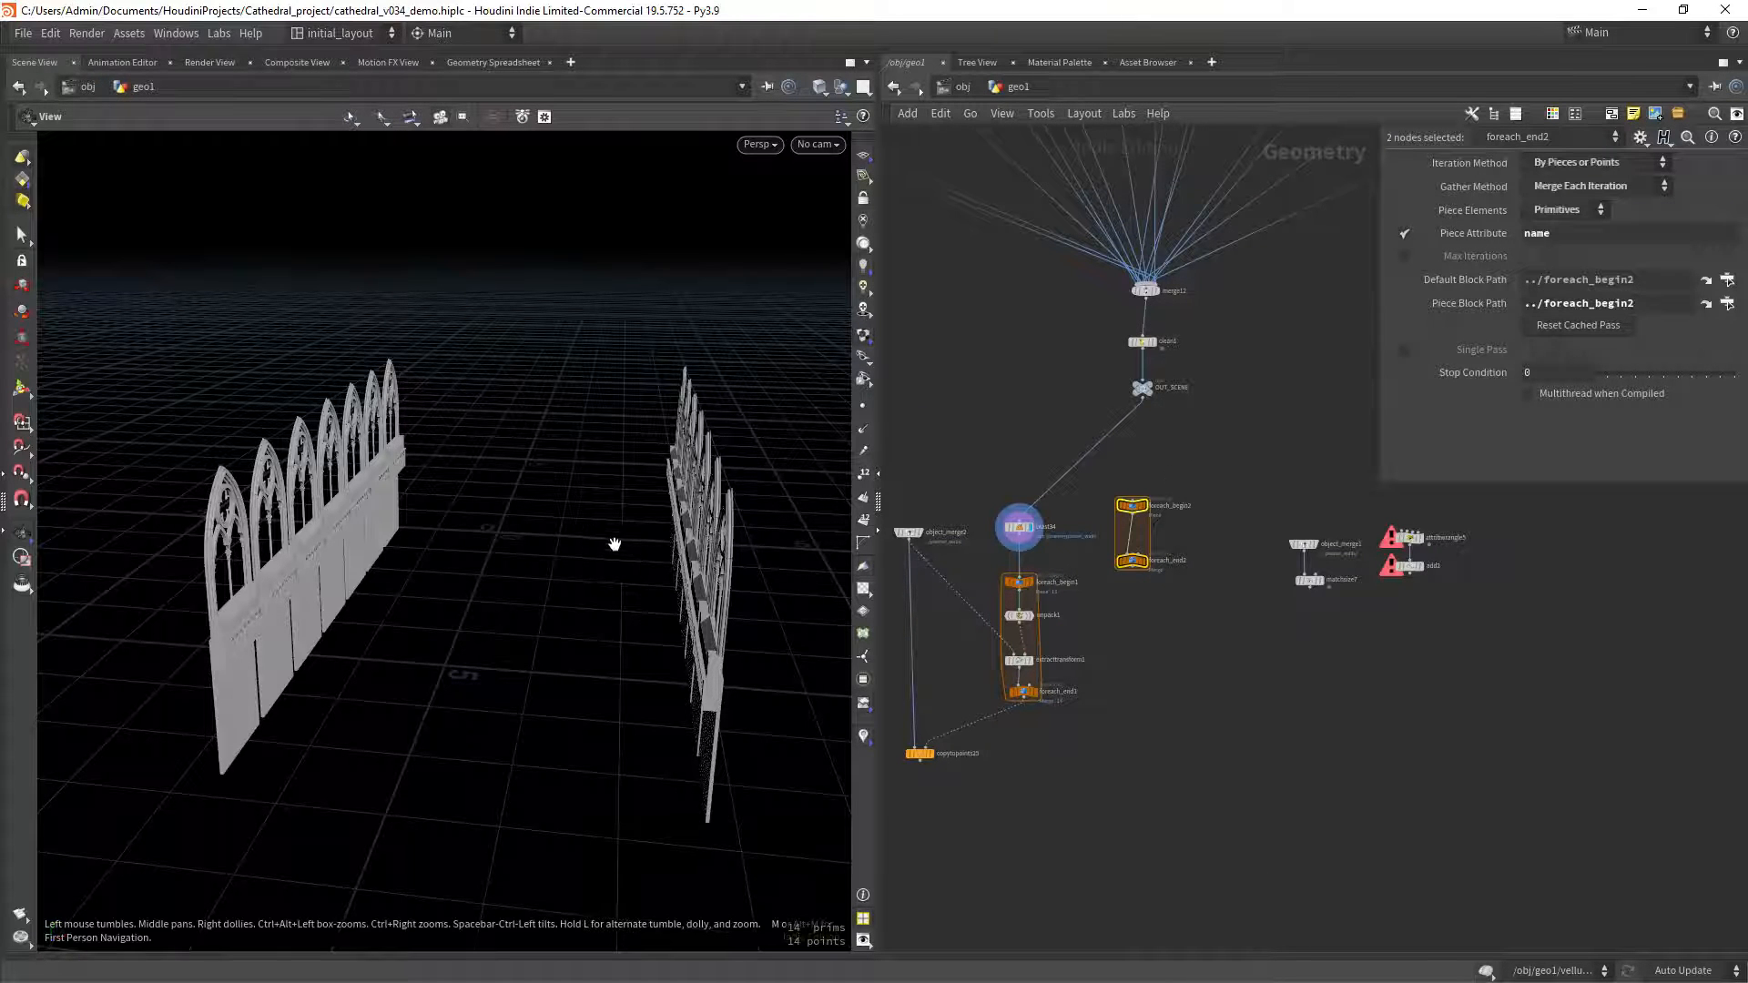
# Connect OUT_SCENE to foreach_begin2, align the new loop under it, and lower foreach_end2 to make room inside.
pyautogui.scroll(3, 638, 565)
pyautogui.click(1045, 528)
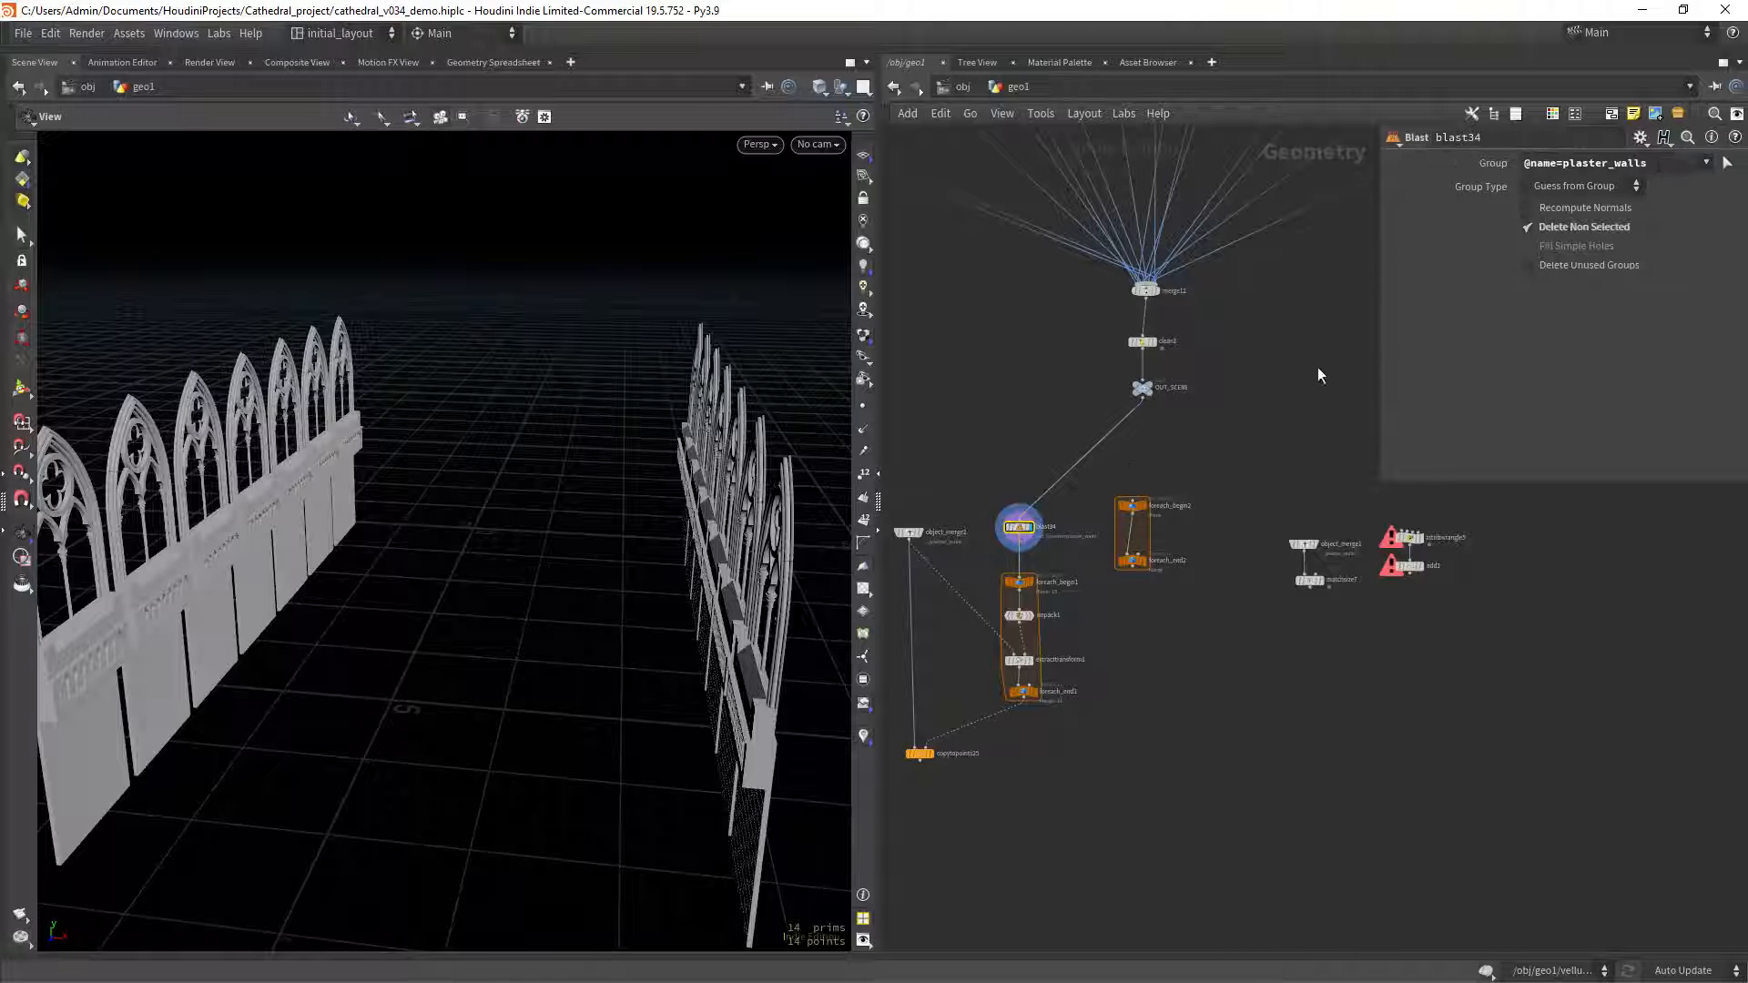
pyautogui.scroll(3, 1170, 455)
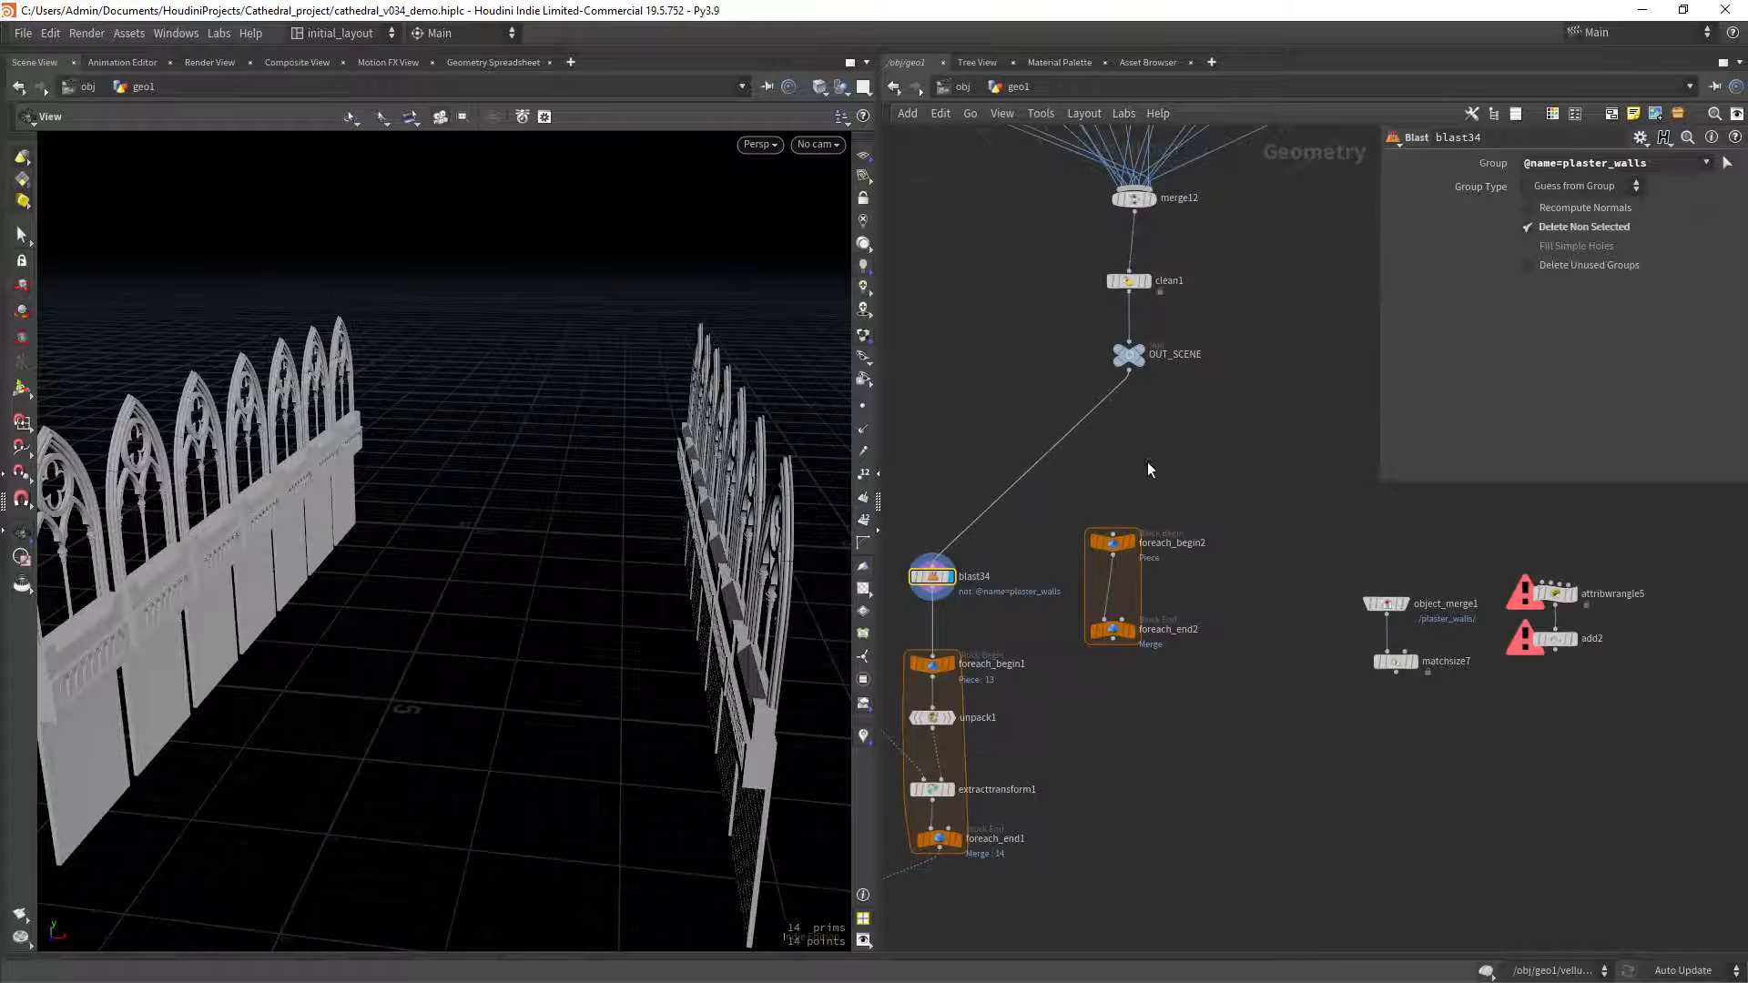
pyautogui.moveTo(1129, 371); pyautogui.dragTo(1123, 565)
pyautogui.moveTo(1068, 491); pyautogui.dragTo(1196, 752)
pyautogui.moveTo(1113, 547); pyautogui.dragTo(1144, 581)
pyautogui.click(1211, 523)
pyautogui.moveTo(1143, 662); pyautogui.dragTo(1152, 768)
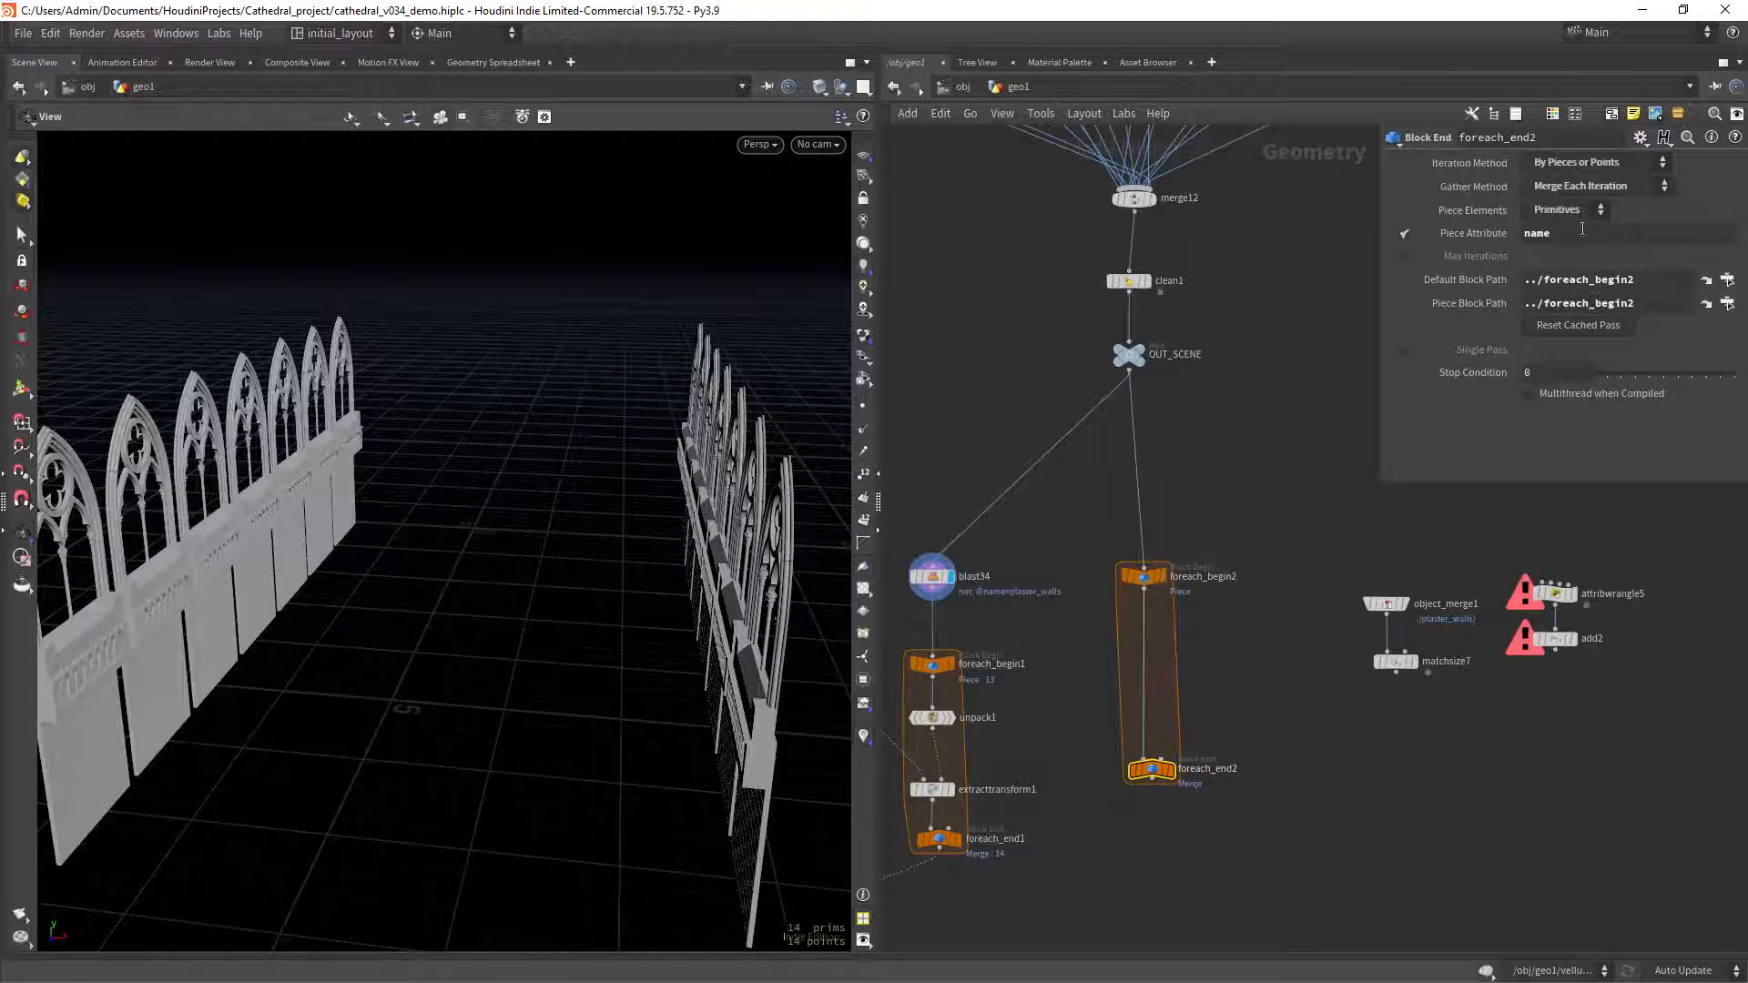
# Display foreach_end2, enable Single Pass at 0, and examine the isolated first piece from several angles.
pyautogui.click(1176, 749)
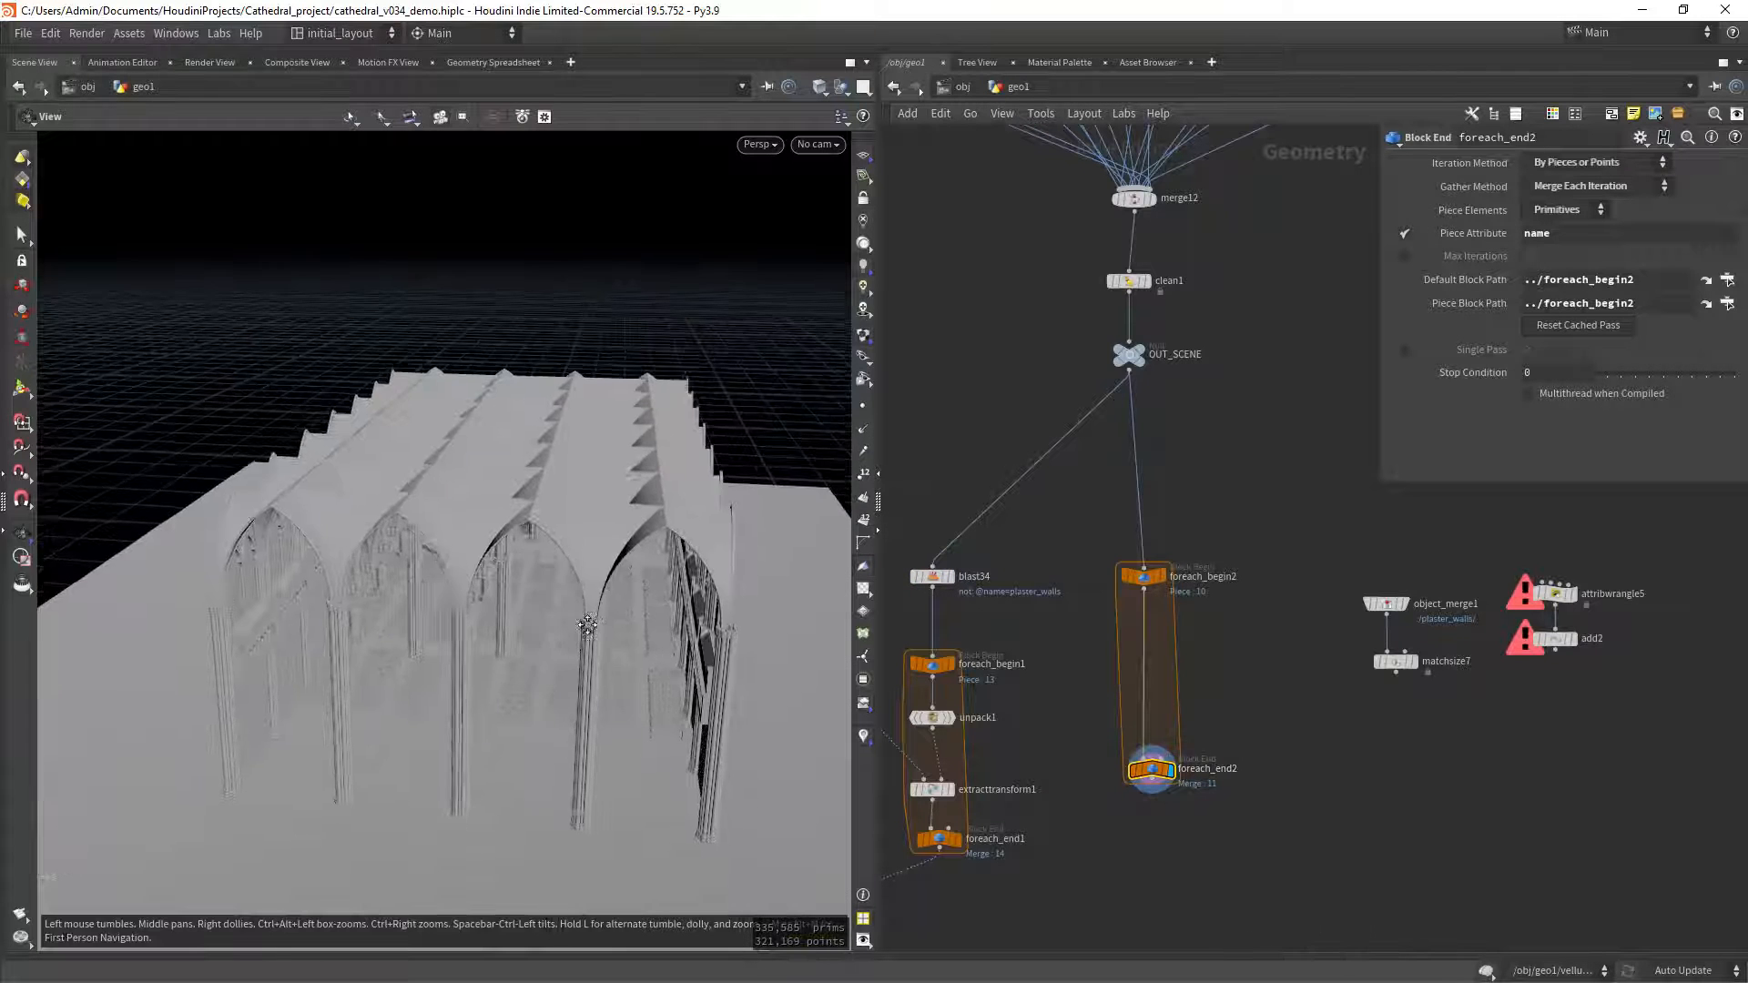
pyautogui.click(1405, 350)
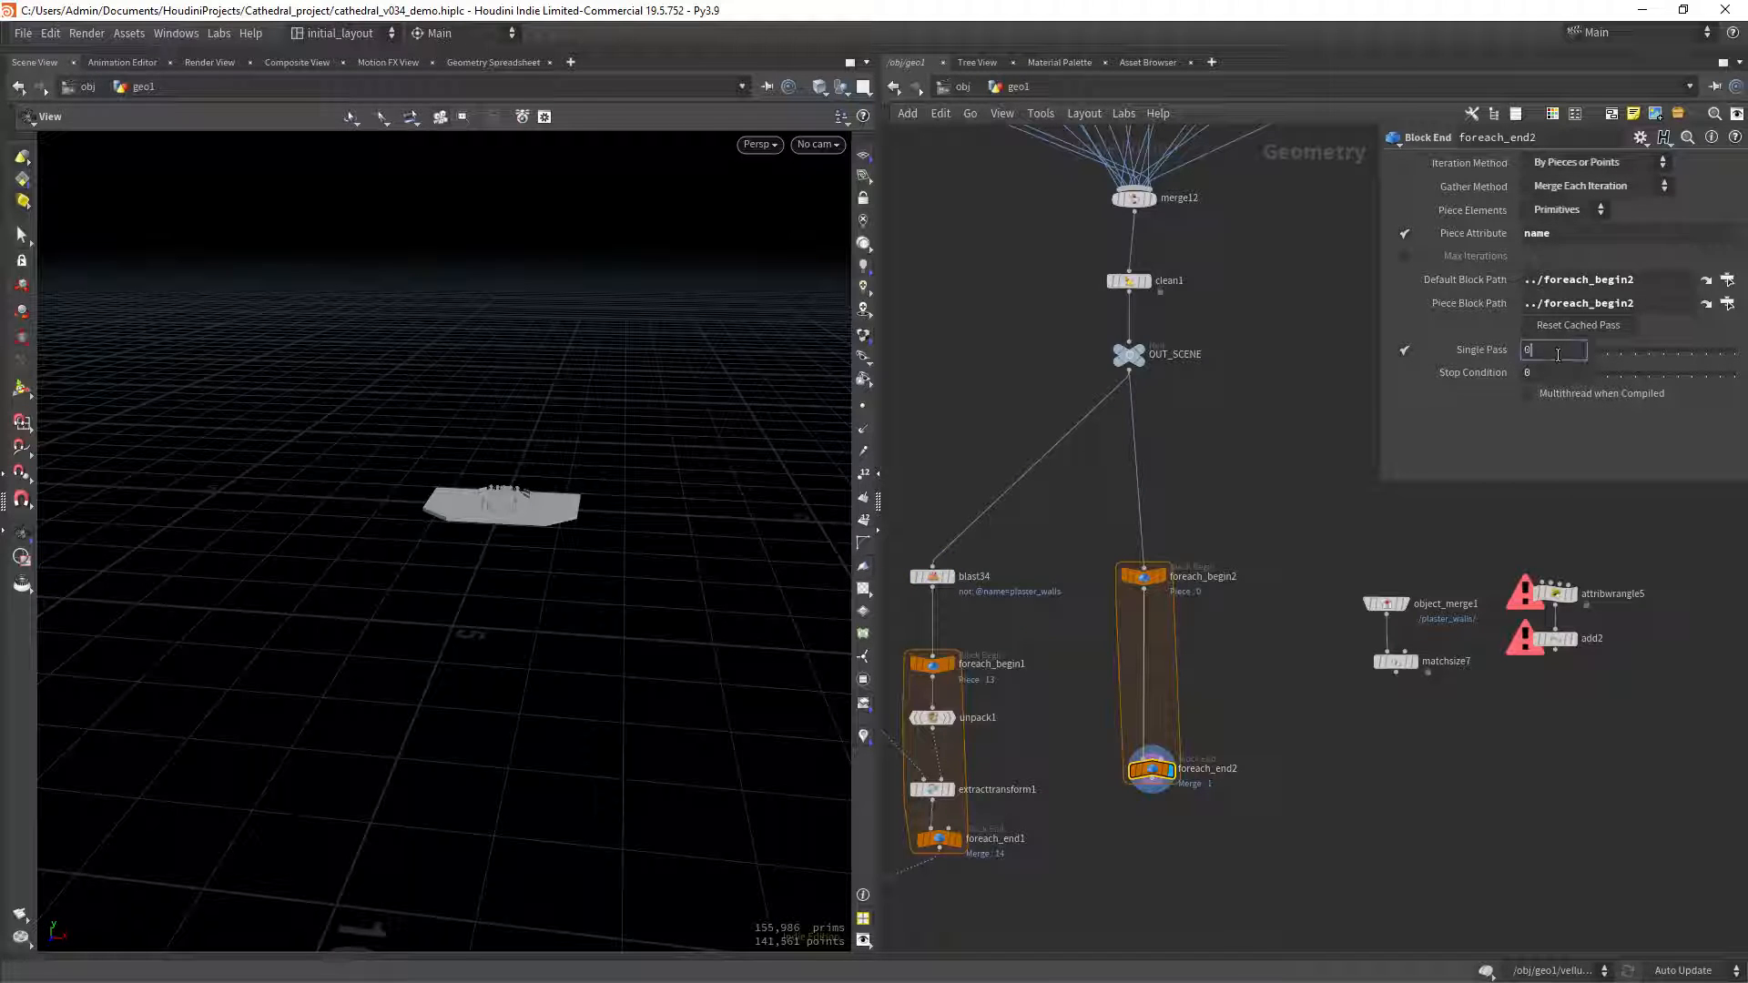
pyautogui.moveTo(411, 484); pyautogui.dragTo(632, 518, button='right')
pyautogui.moveTo(528, 475); pyautogui.dragTo(451, 529, button='middle')
pyautogui.moveTo(451, 529); pyautogui.dragTo(585, 609, button='right')
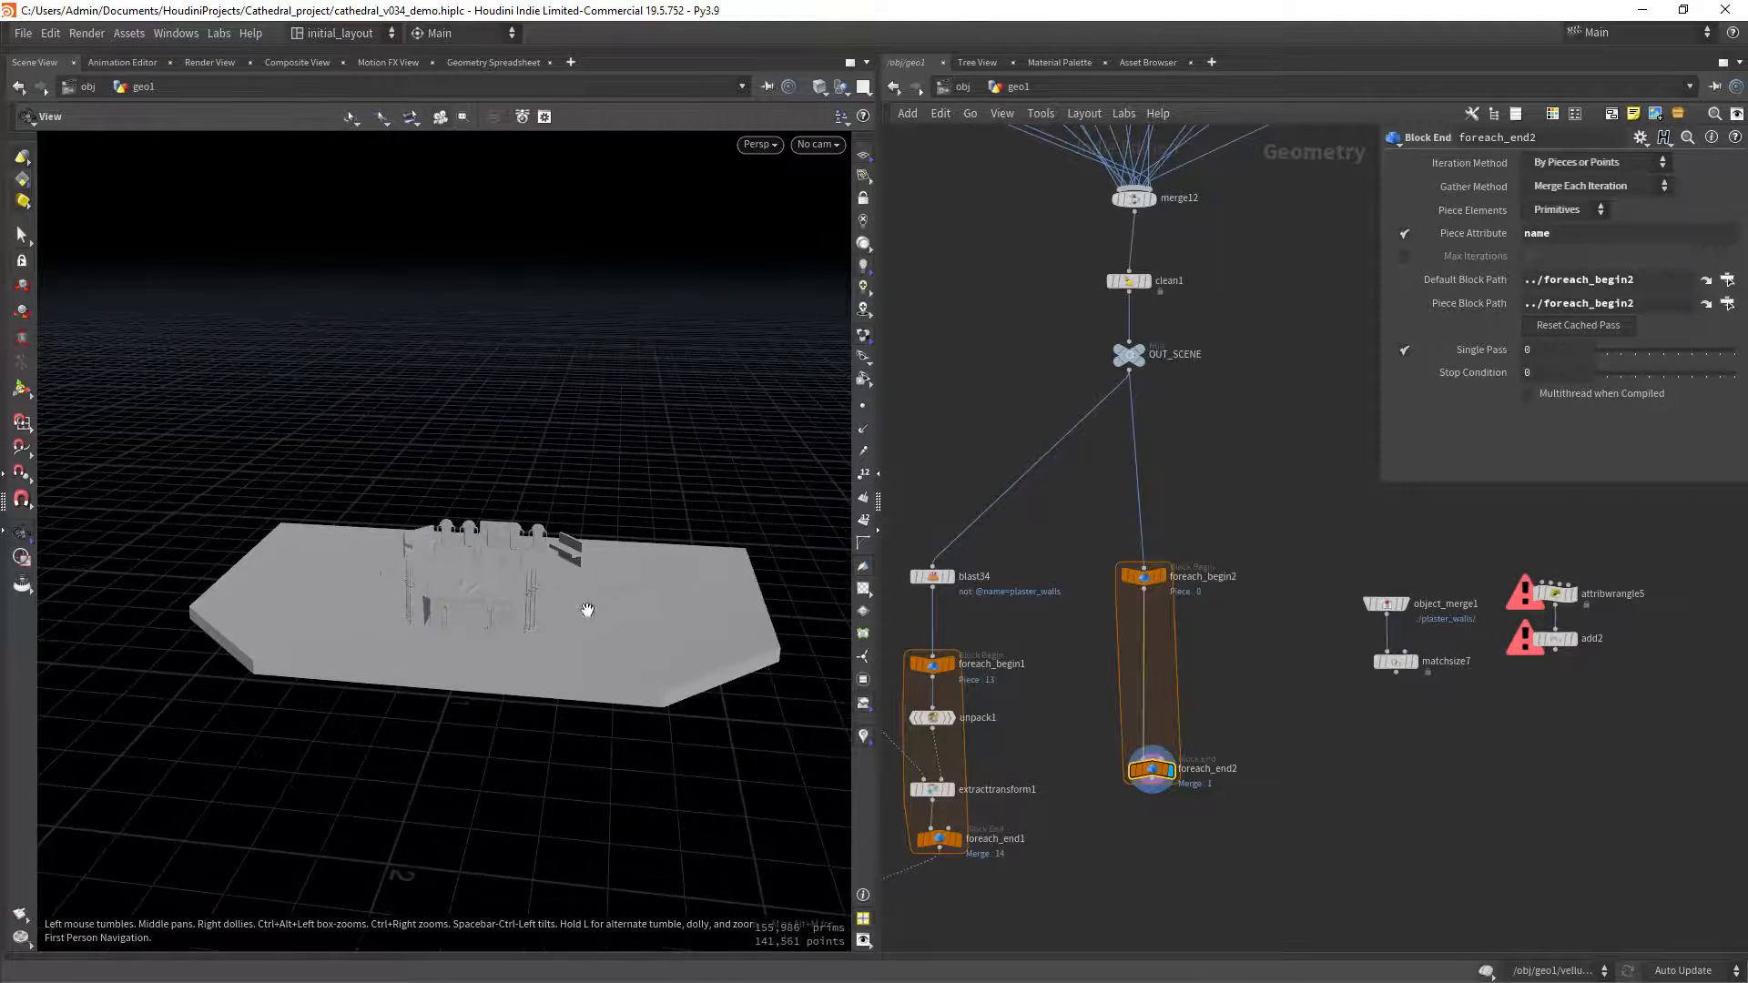
pyautogui.moveTo(585, 610); pyautogui.dragTo(543, 577)
pyautogui.moveTo(543, 577); pyautogui.dragTo(554, 588, button='right')
pyautogui.moveTo(554, 588); pyautogui.dragTo(558, 608)
pyautogui.hotkey('shift', 'w')
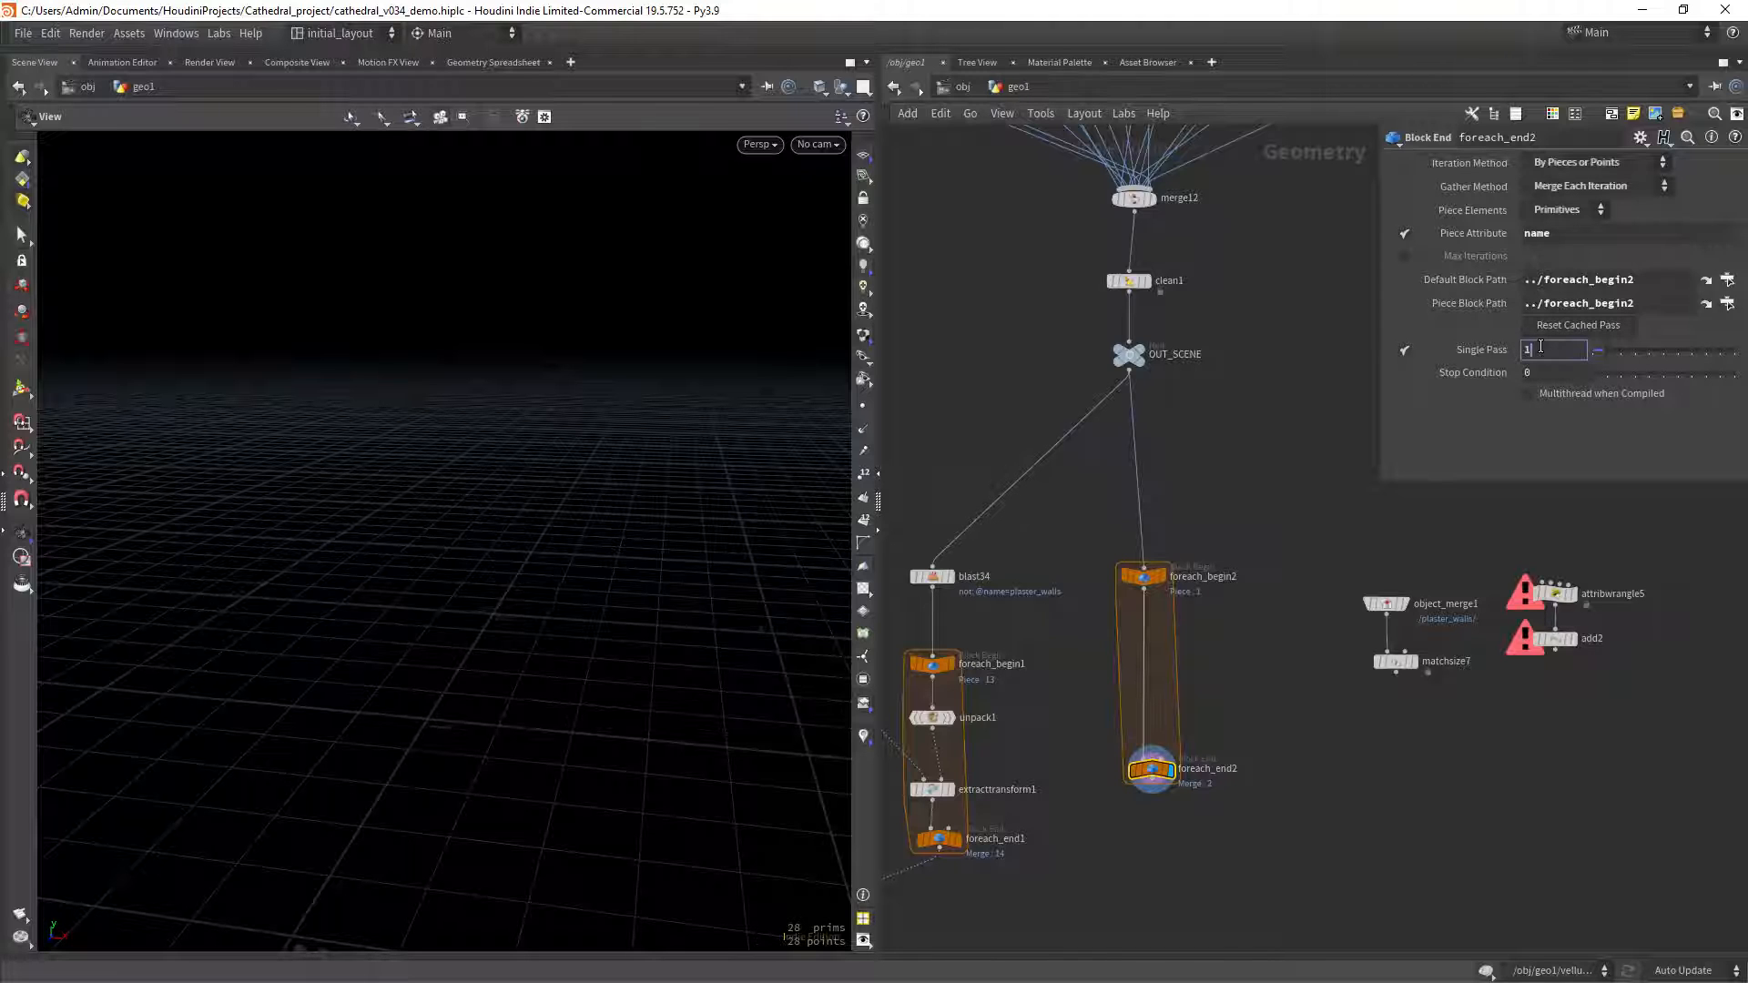
# Browse the loop's pieces by stepping Single Pass from 1 up to 10 and back to 4.
pyautogui.hotkey('space', 'f')
pyautogui.moveTo(596, 593); pyautogui.dragTo(638, 602)
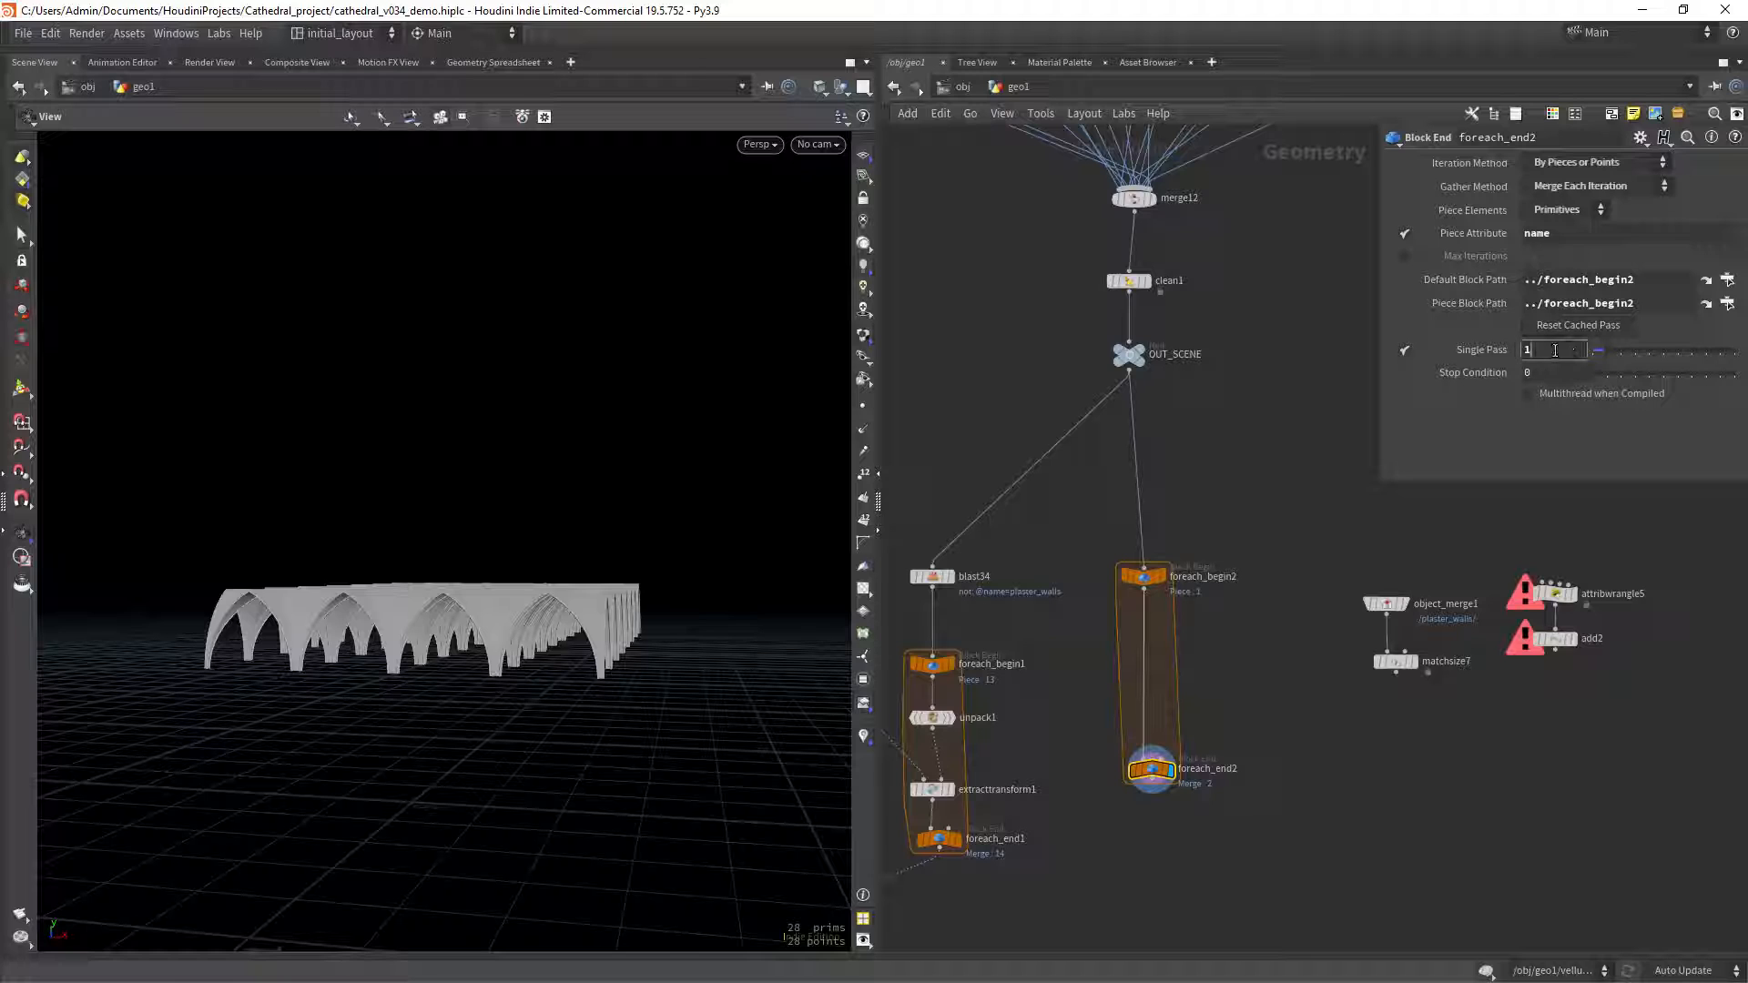
pyautogui.scroll(1, 1555, 350)
pyautogui.scroll(1, 1555, 350)
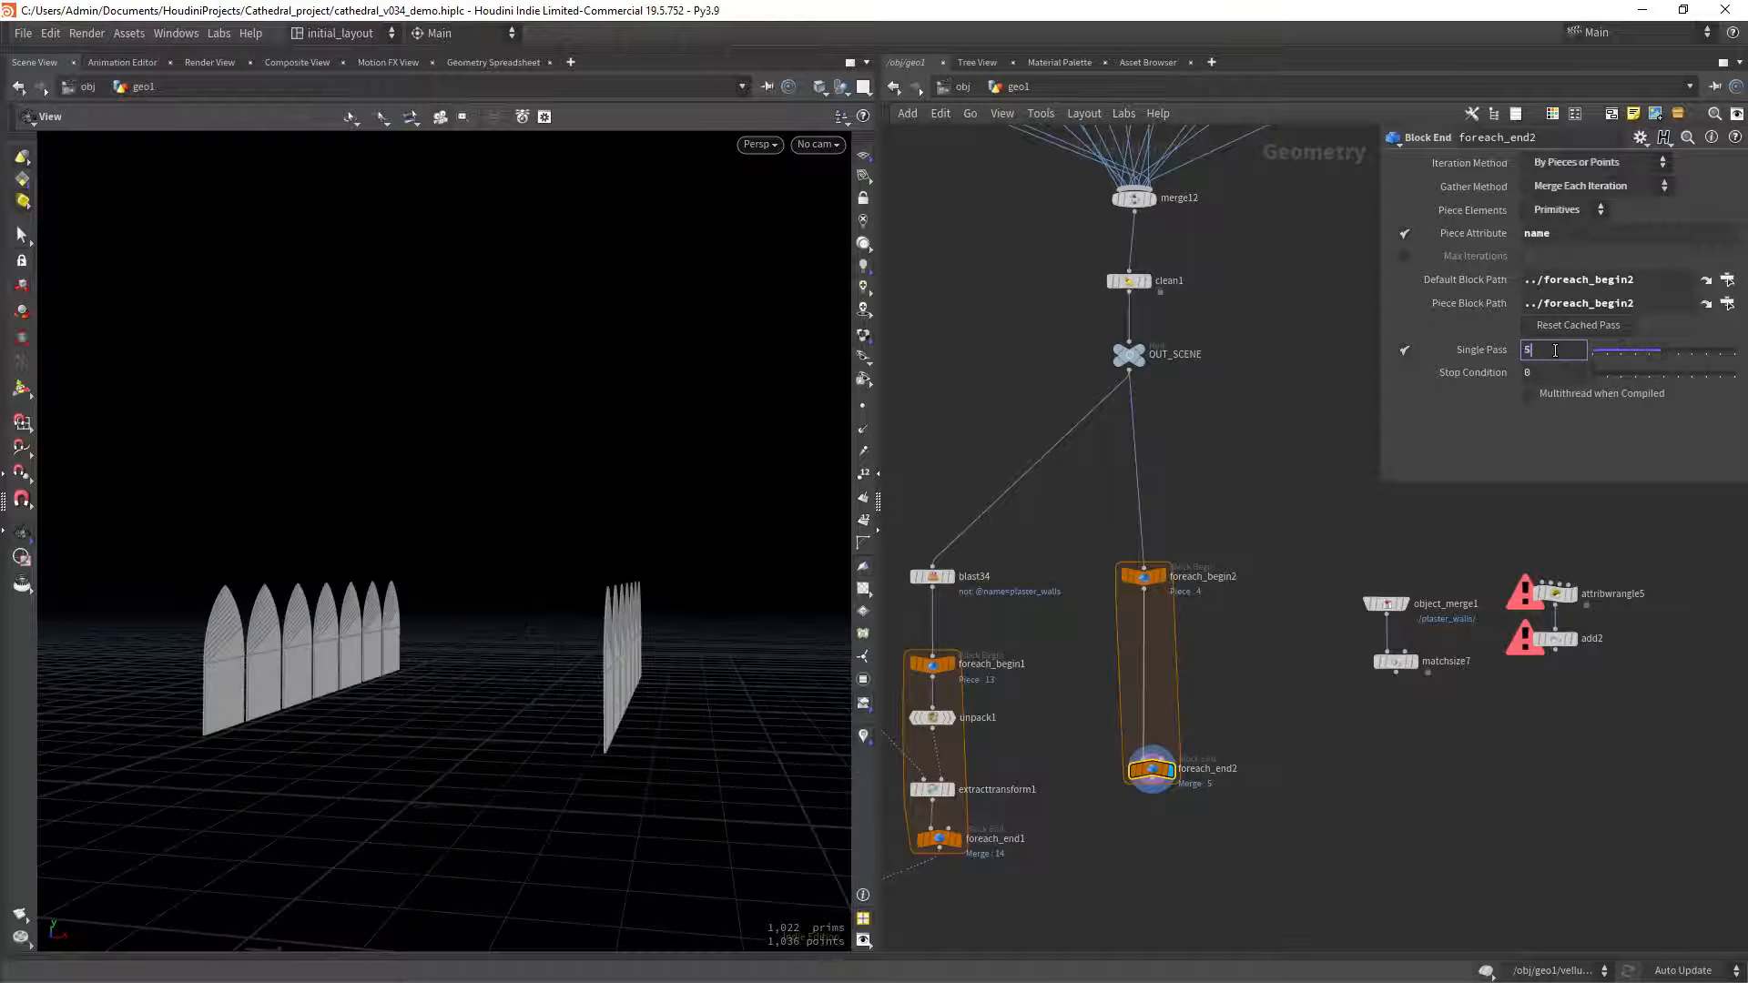
pyautogui.scroll(2, 1554, 350)
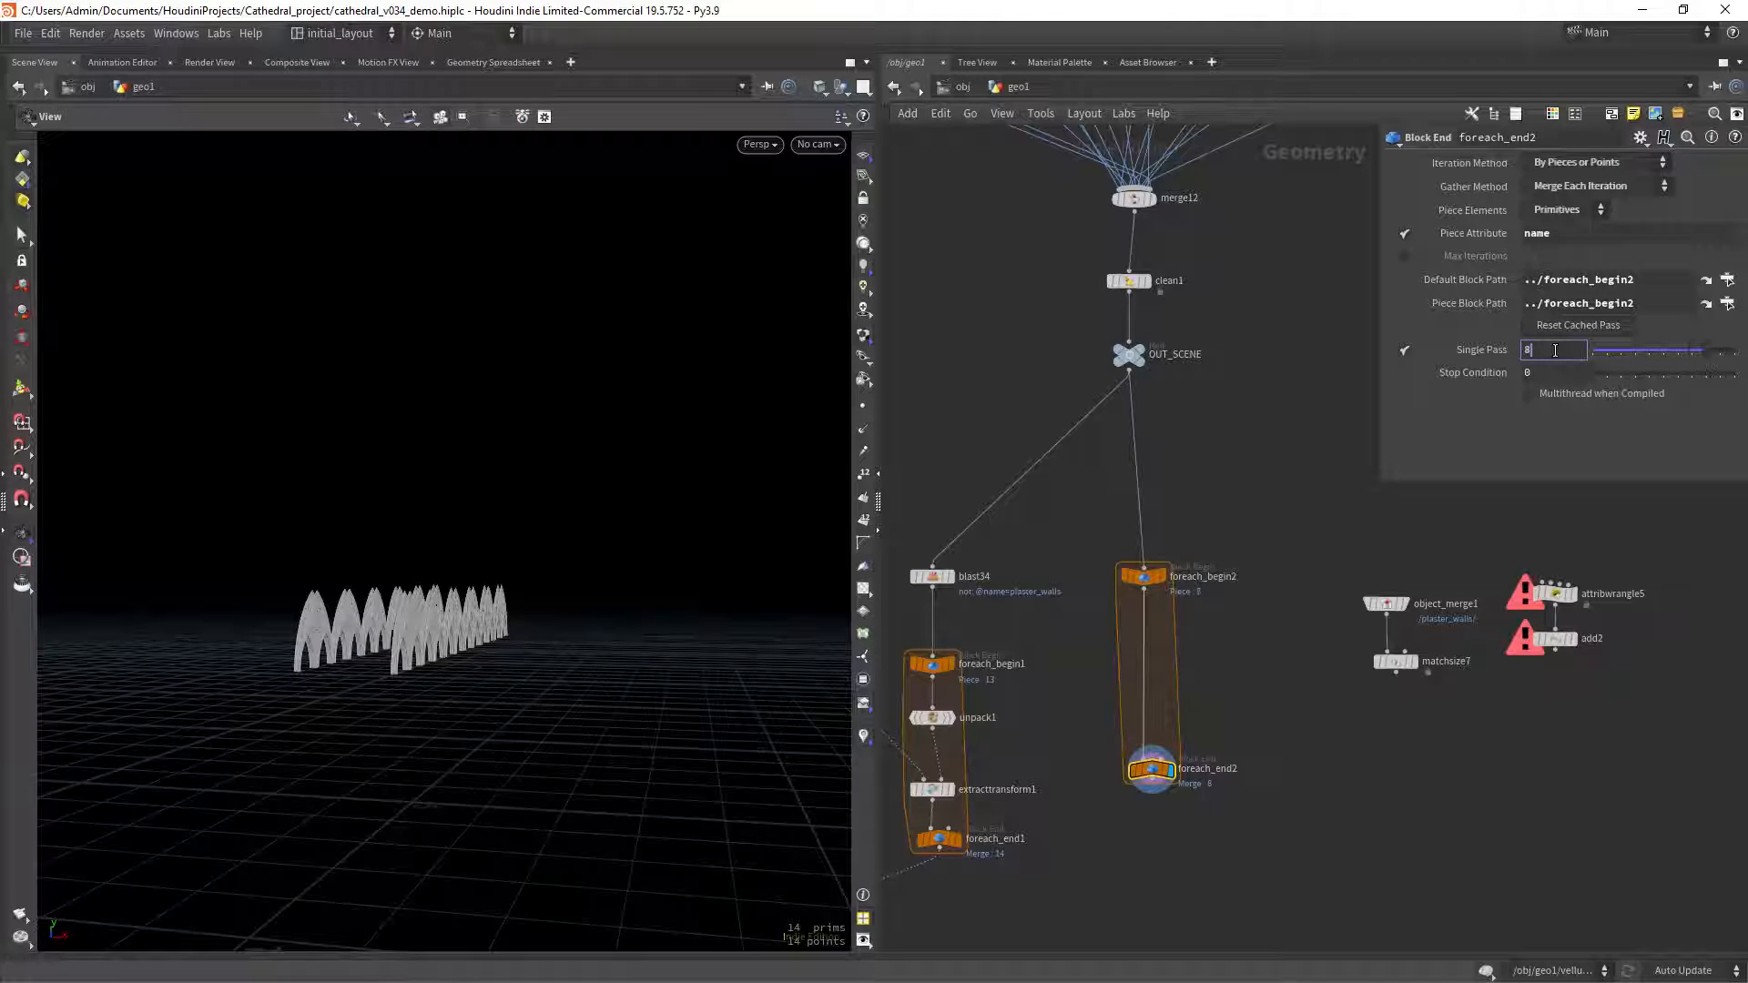
pyautogui.scroll(1, 1555, 350)
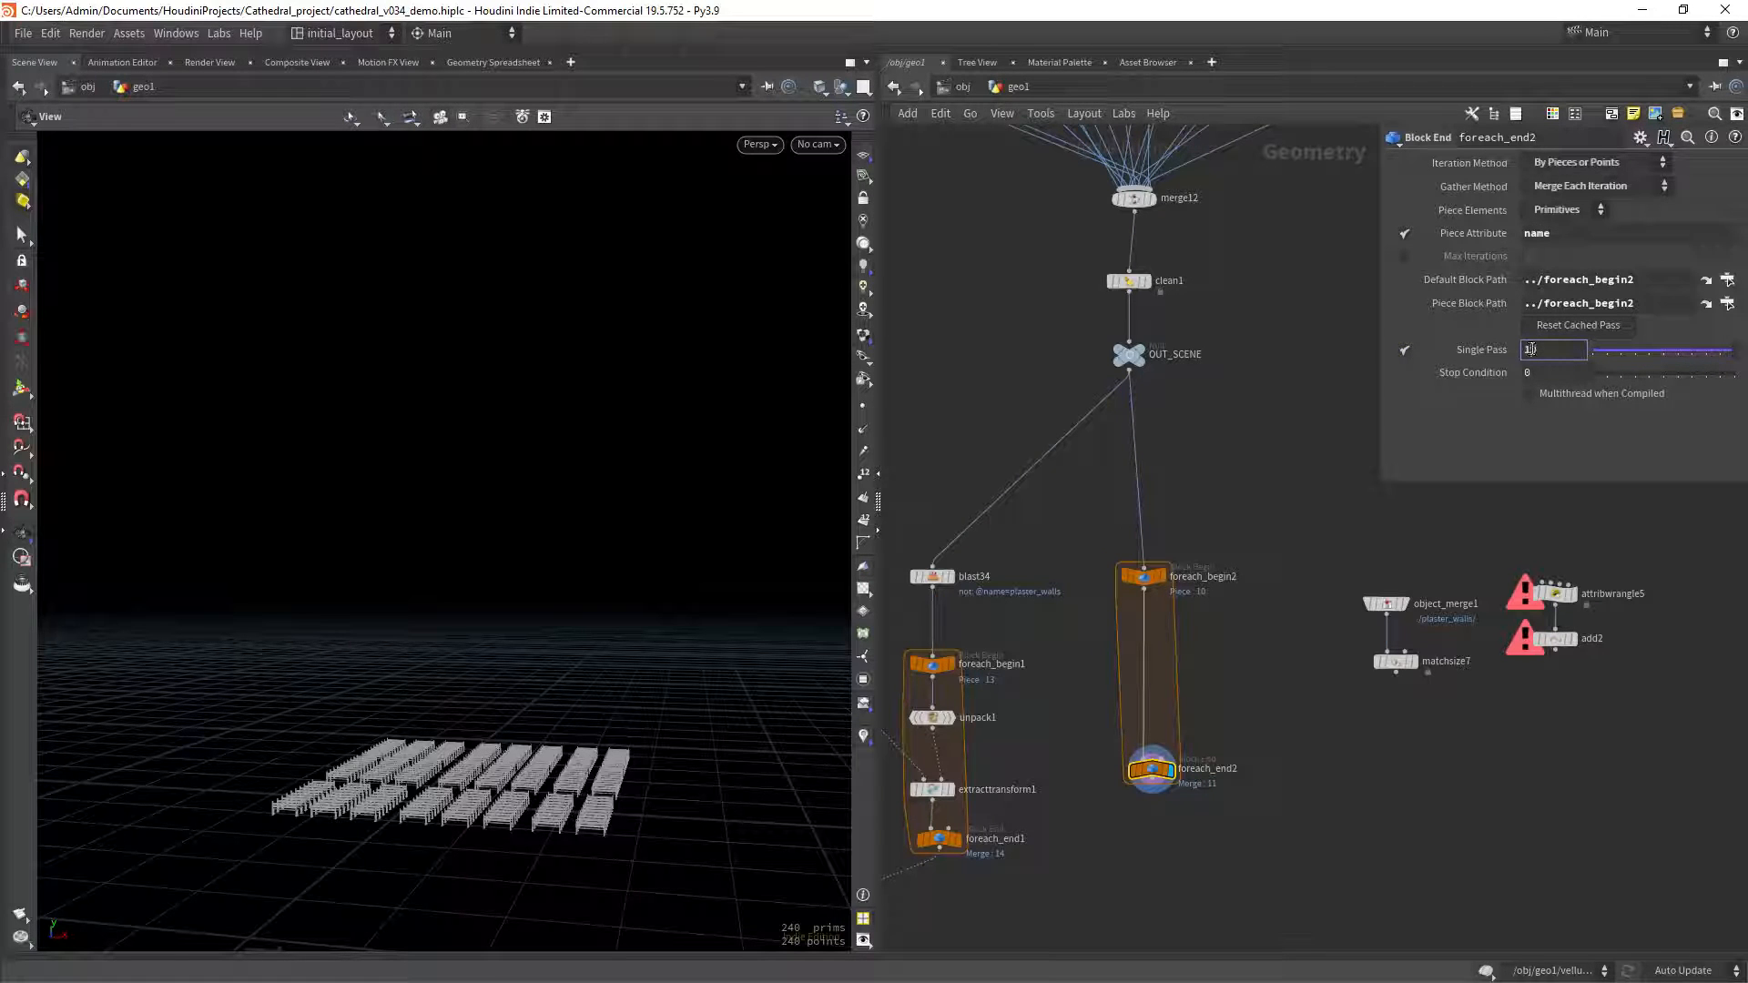
pyautogui.scroll(-4, 1532, 349)
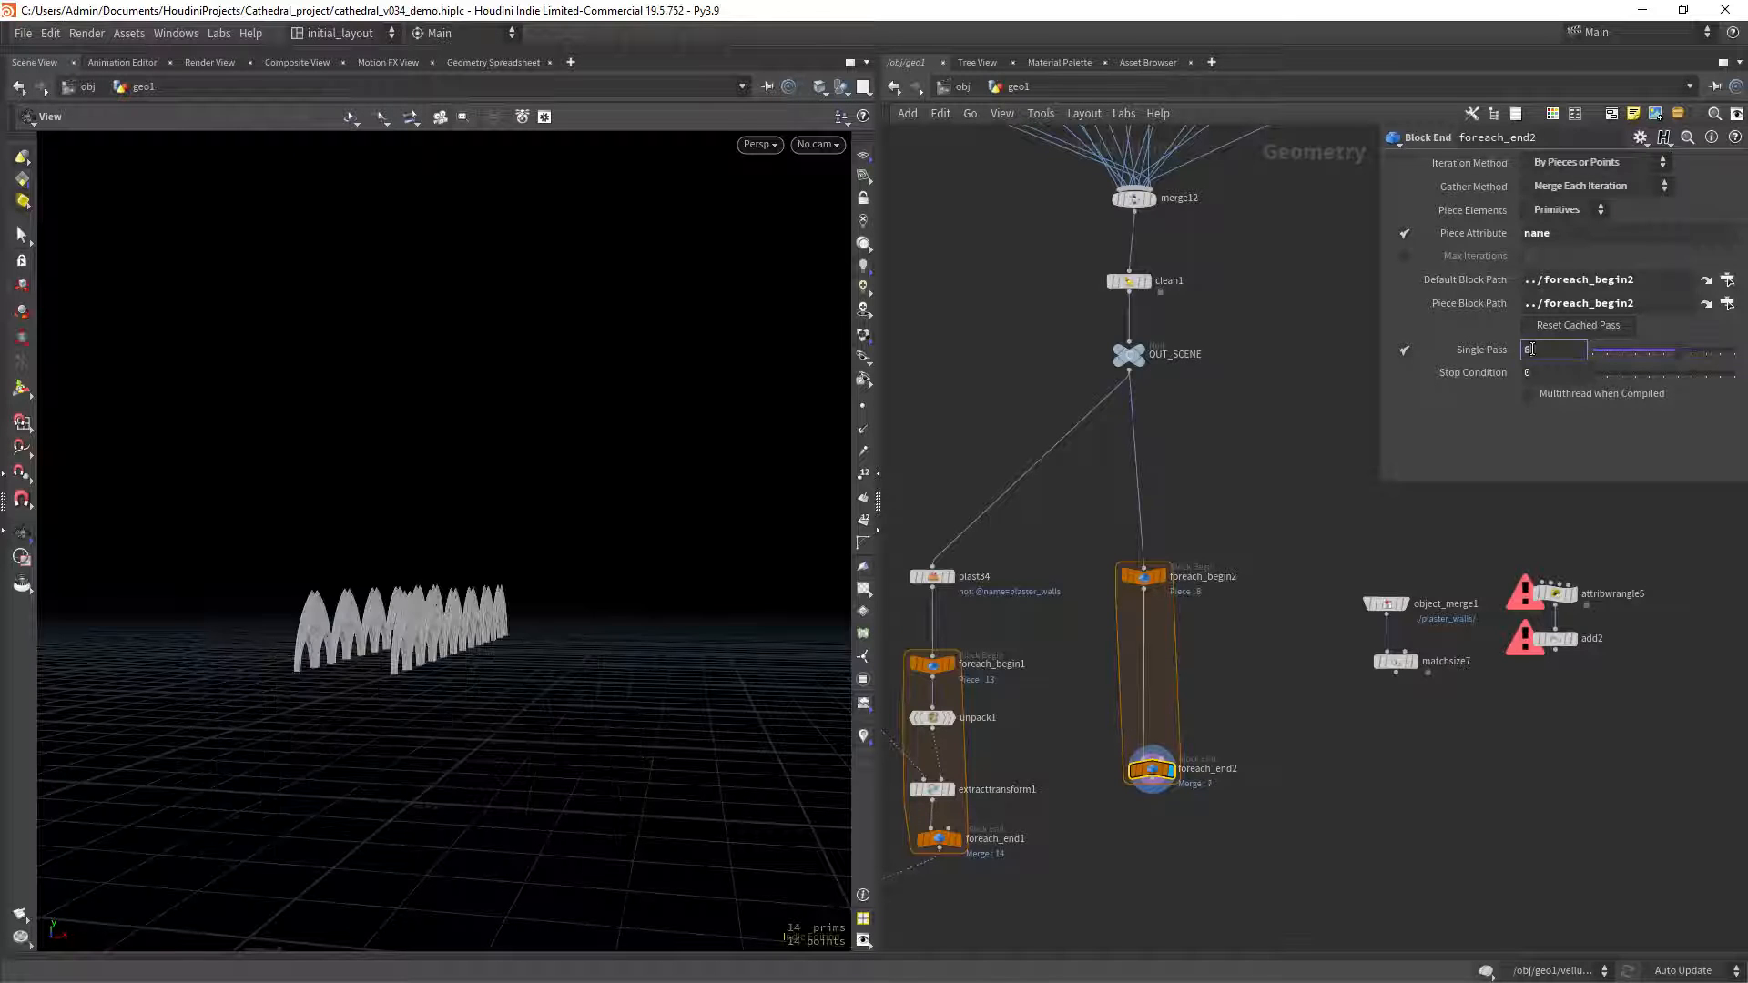
pyautogui.scroll(-1, 1530, 349)
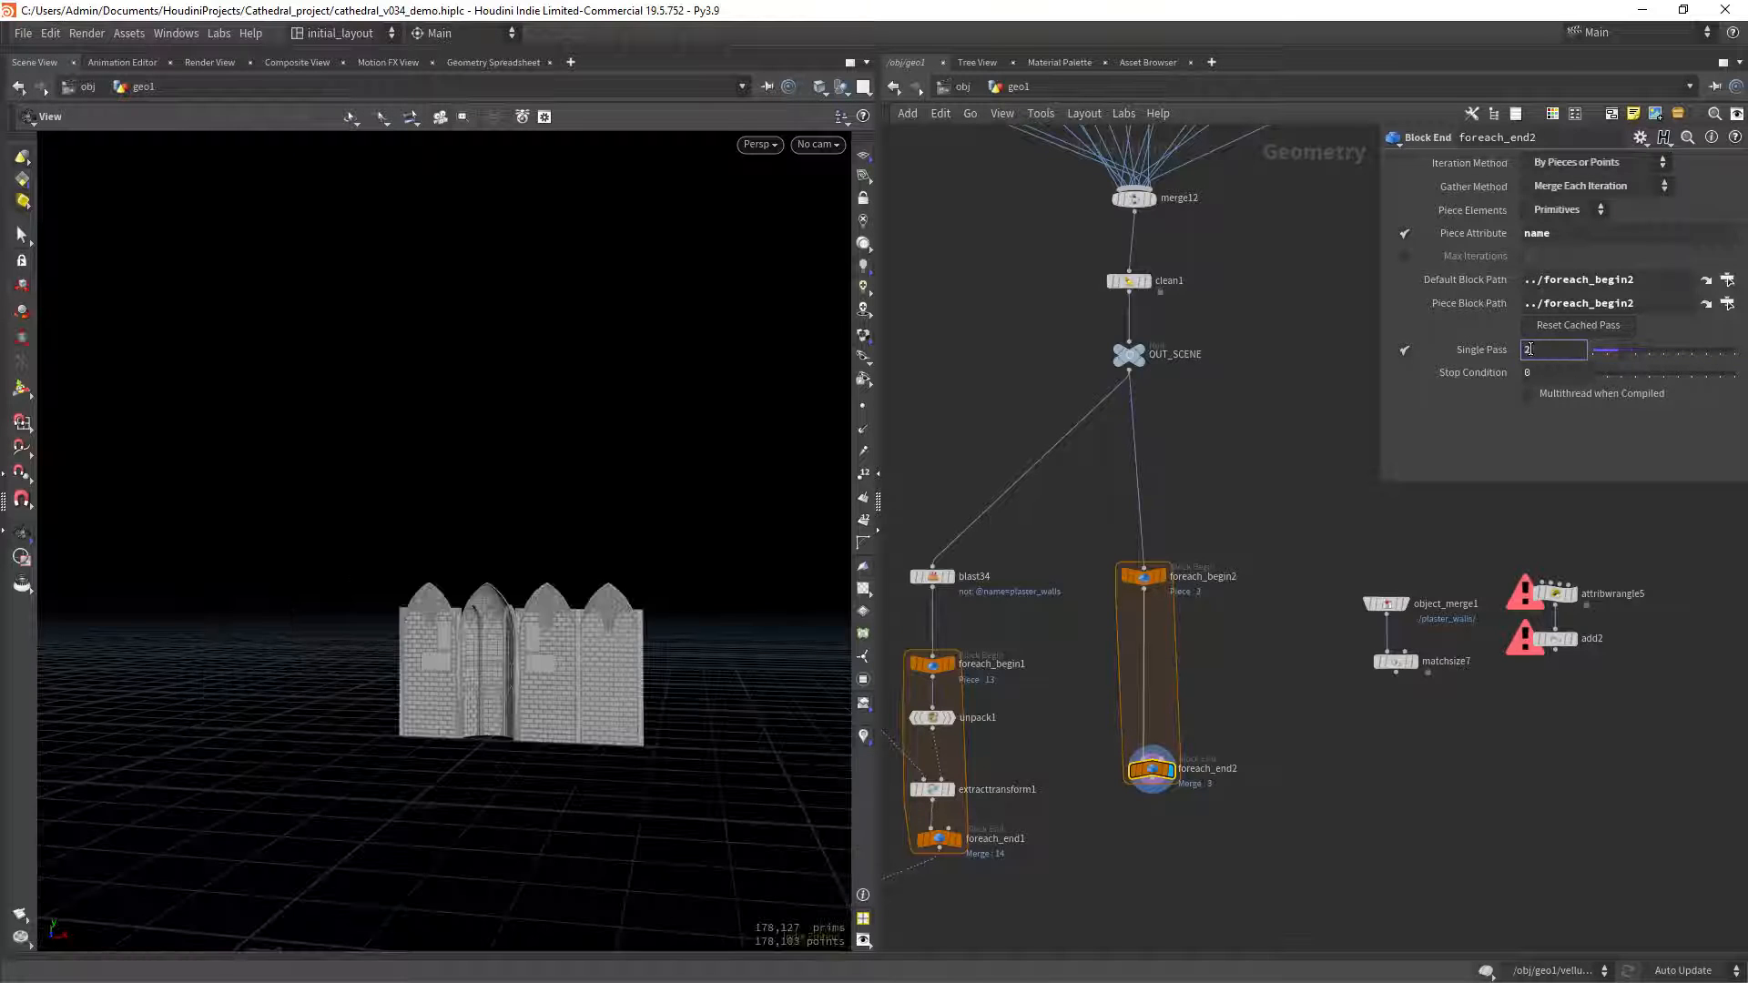
pyautogui.scroll(2, 1530, 349)
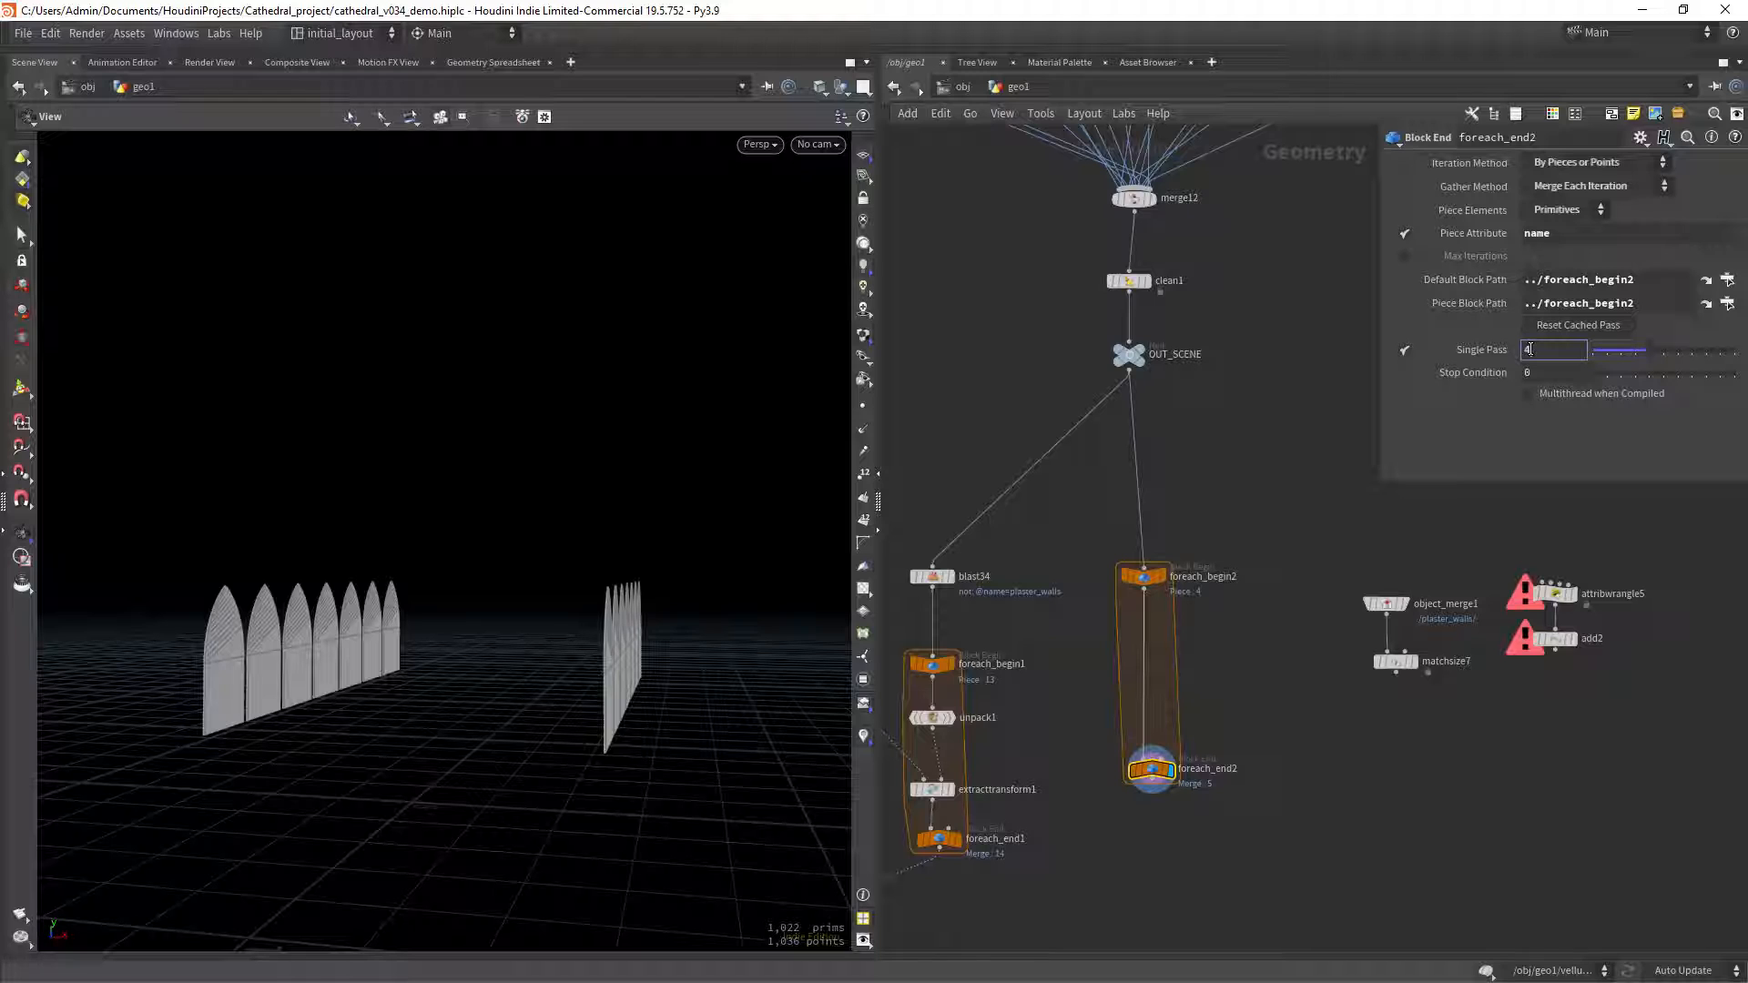
# Set Single Pass to 5 to examine the rows of small scattered assets, and view pass 6.
pyautogui.scroll(1, 1530, 348)
pyautogui.moveTo(577, 702); pyautogui.dragTo(426, 683)
pyautogui.moveTo(445, 680); pyautogui.dragTo(531, 668, button='right')
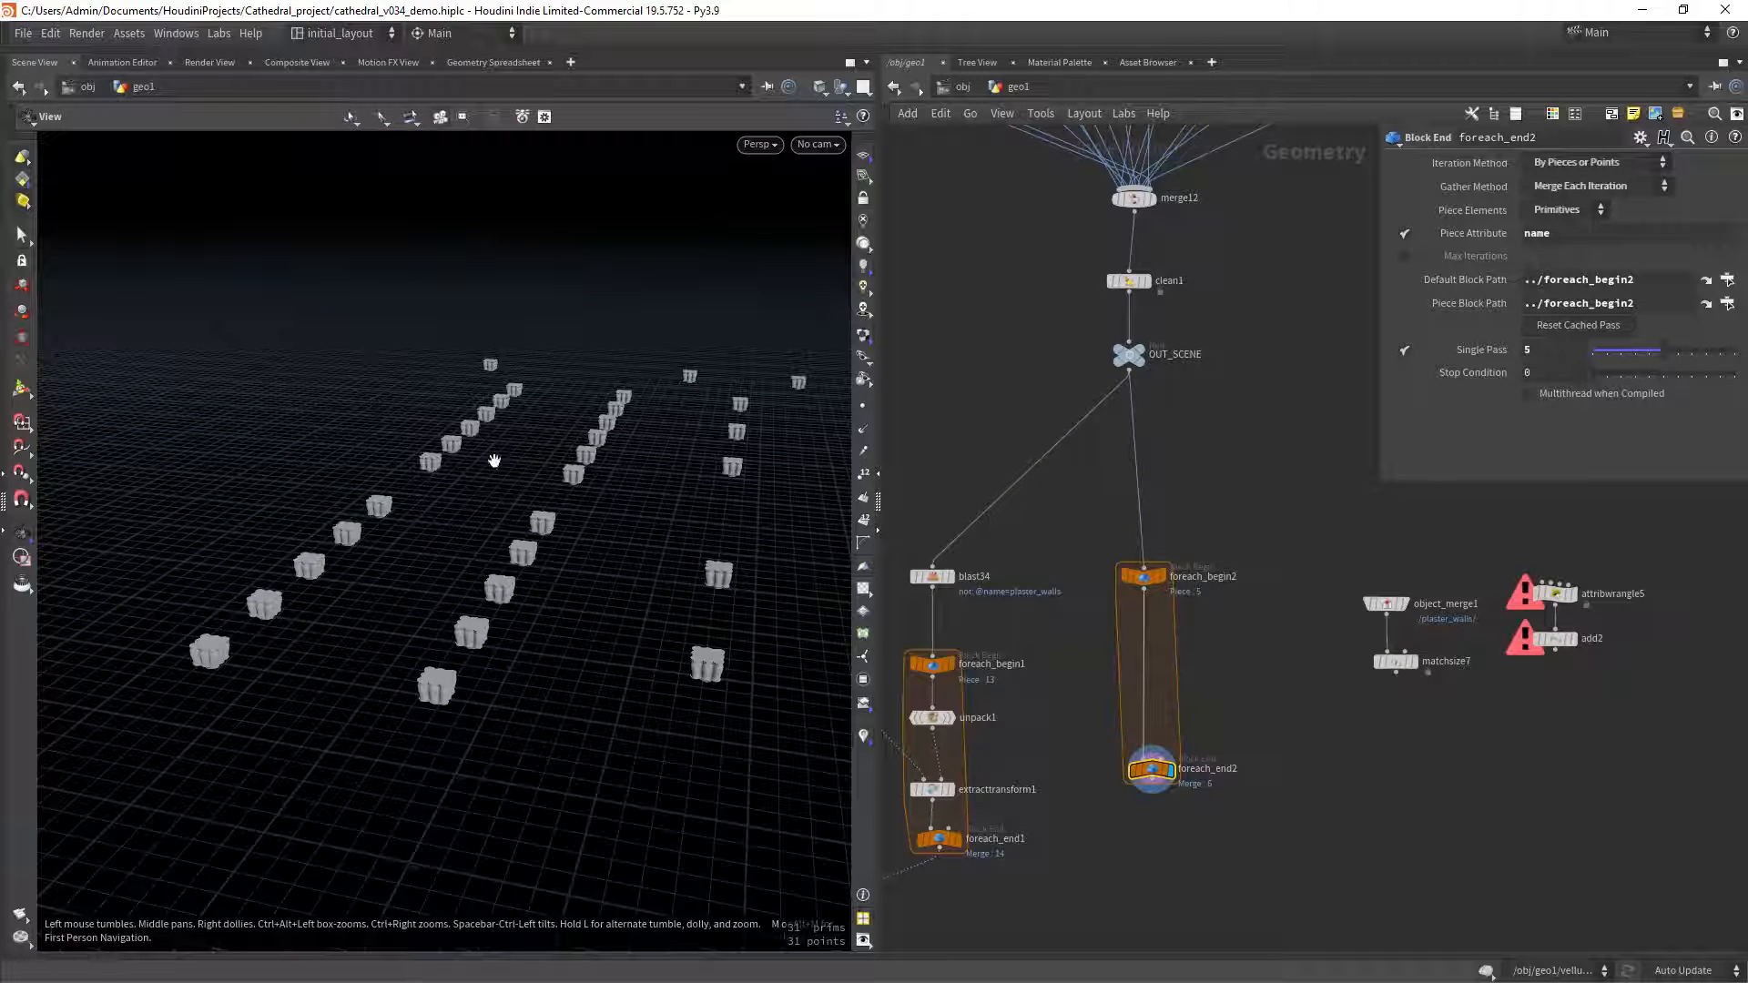
pyautogui.moveTo(465, 623); pyautogui.dragTo(511, 596, button='right')
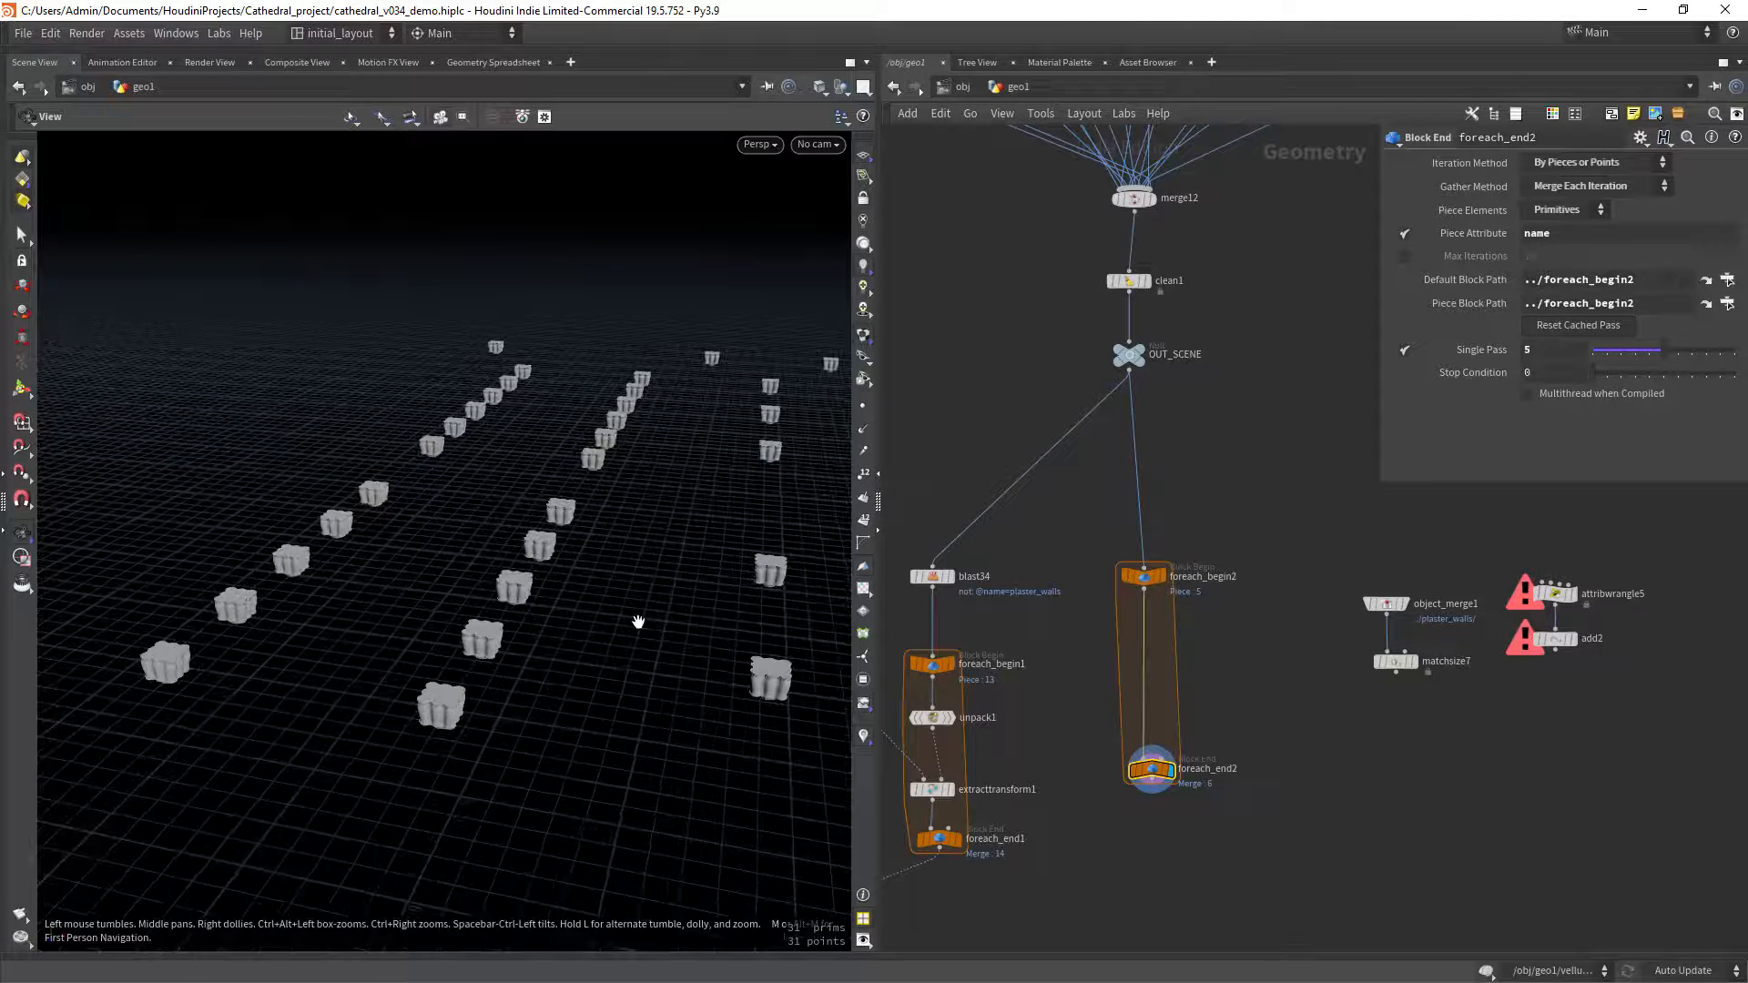
pyautogui.press('Down')
pyautogui.press('Down')
pyautogui.press('Down')
pyautogui.press('Down')
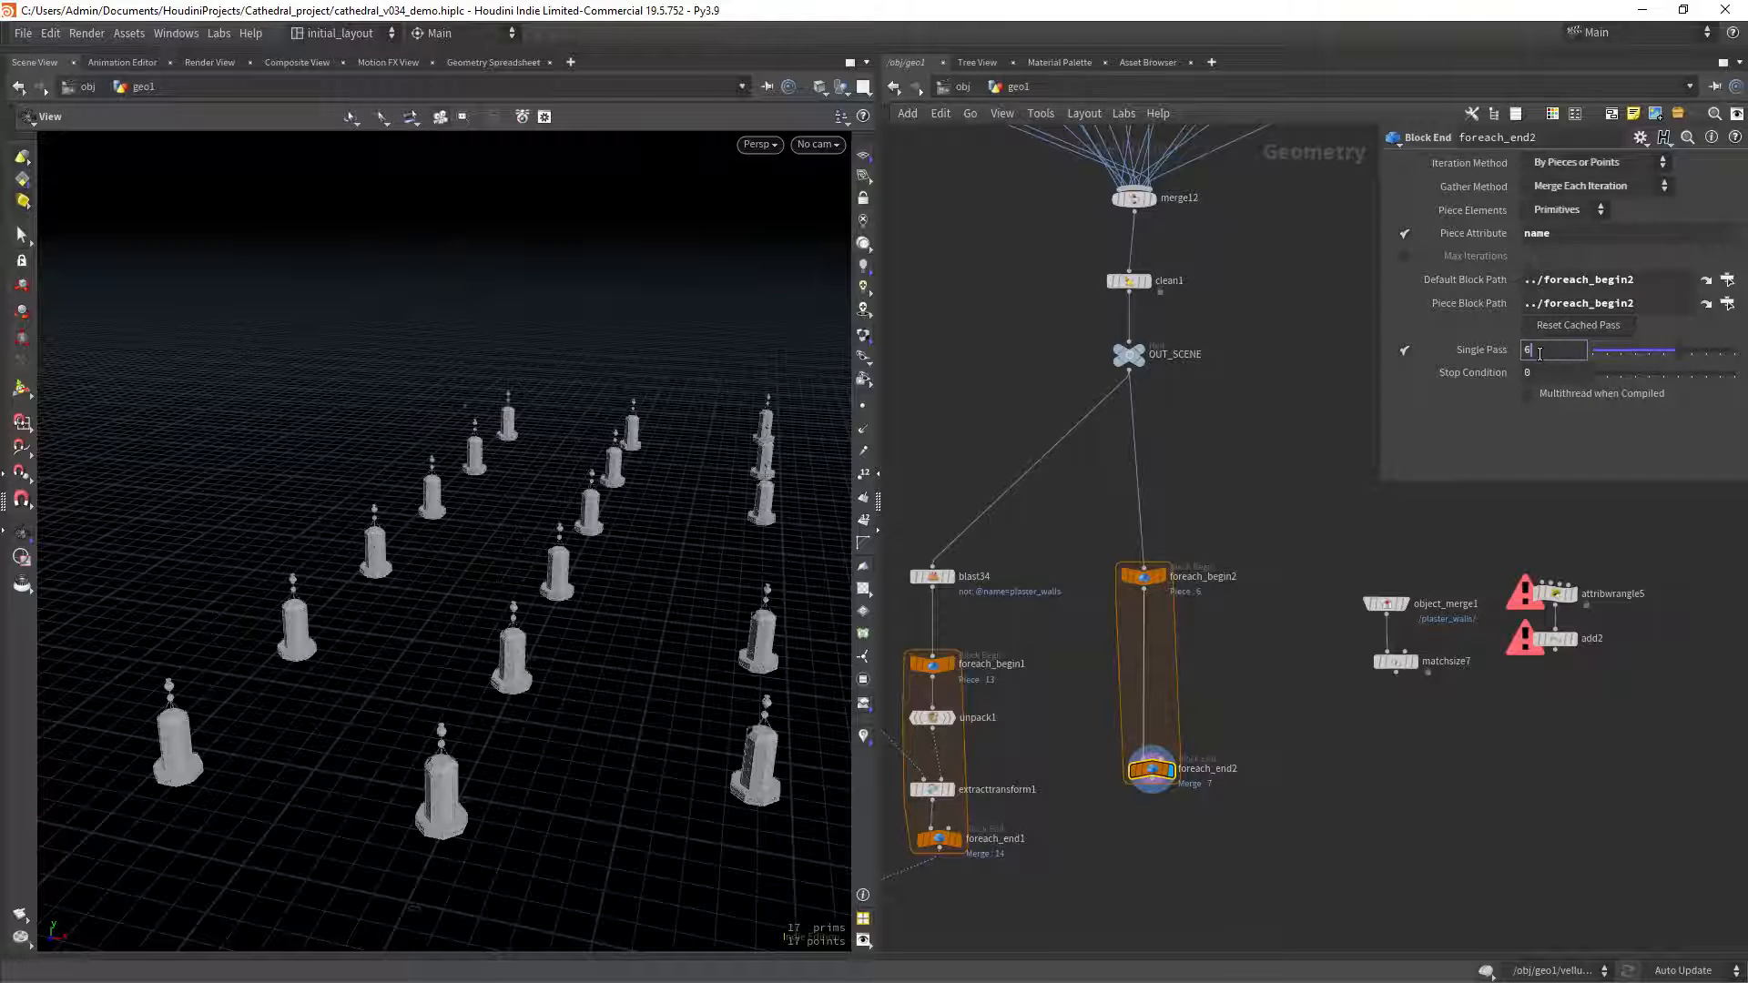
# Set Single Pass to 3 and examine the tiled floor from several angles.
pyautogui.press('Up')
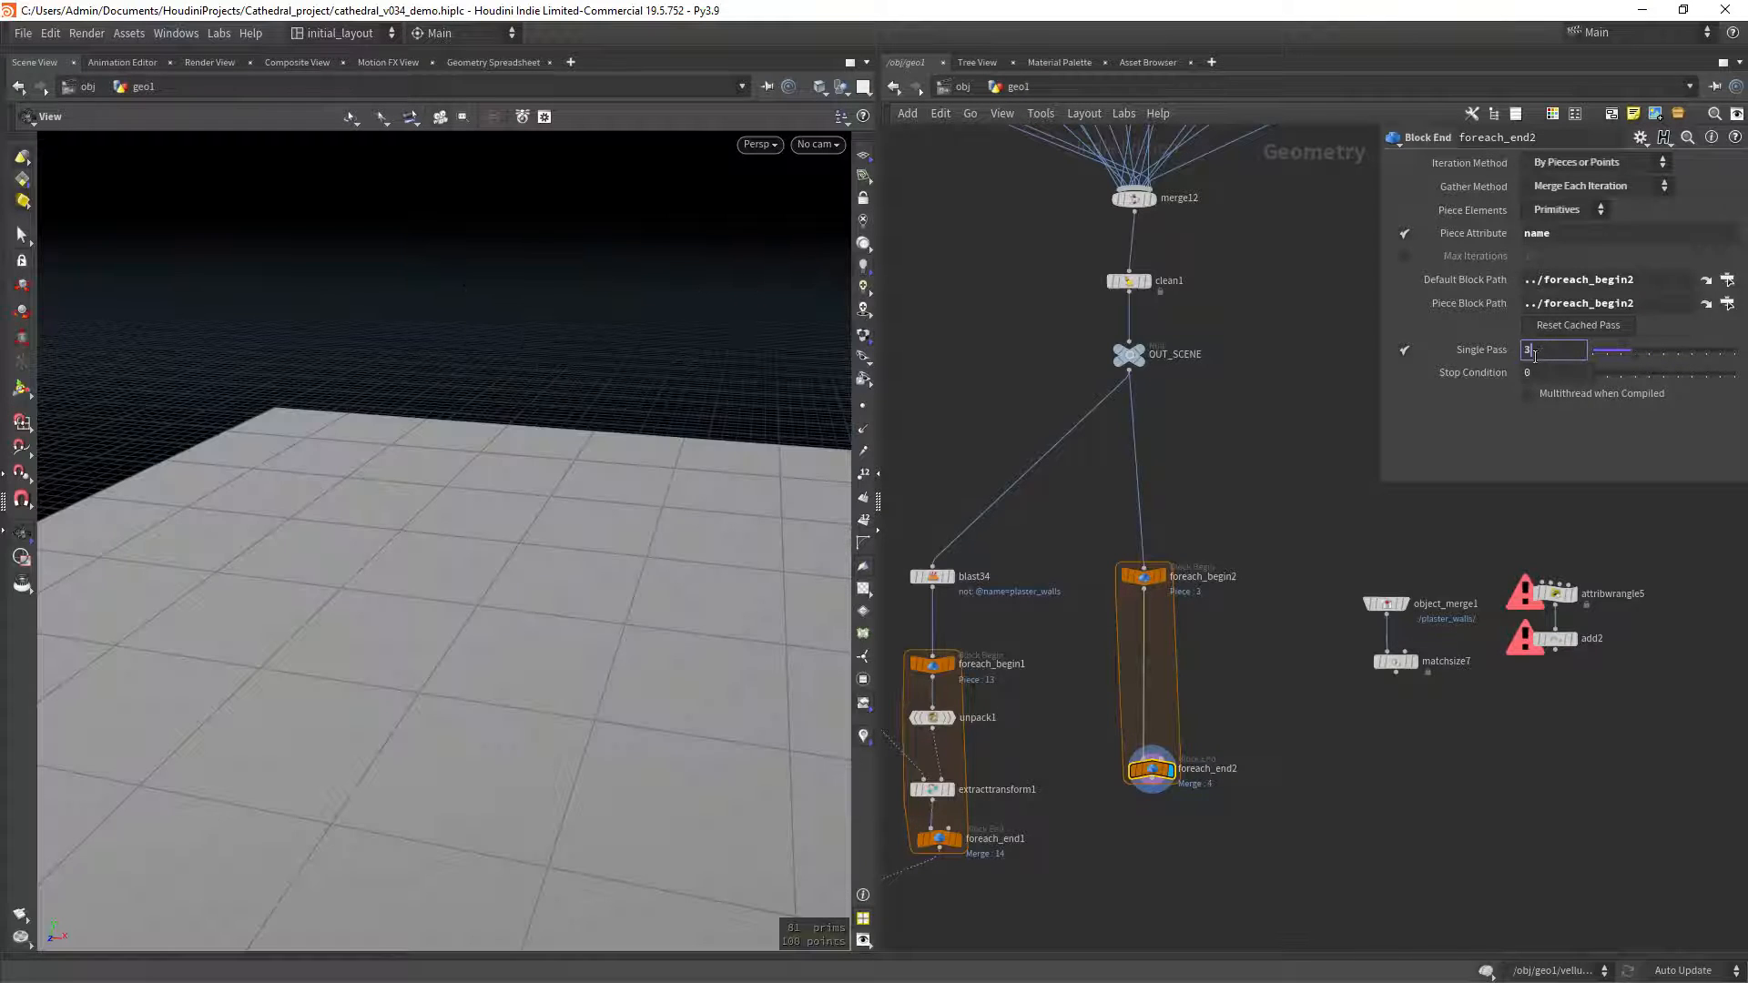
pyautogui.moveTo(607, 561); pyautogui.dragTo(492, 549, button='right')
pyautogui.moveTo(671, 560); pyautogui.dragTo(449, 546, button='right')
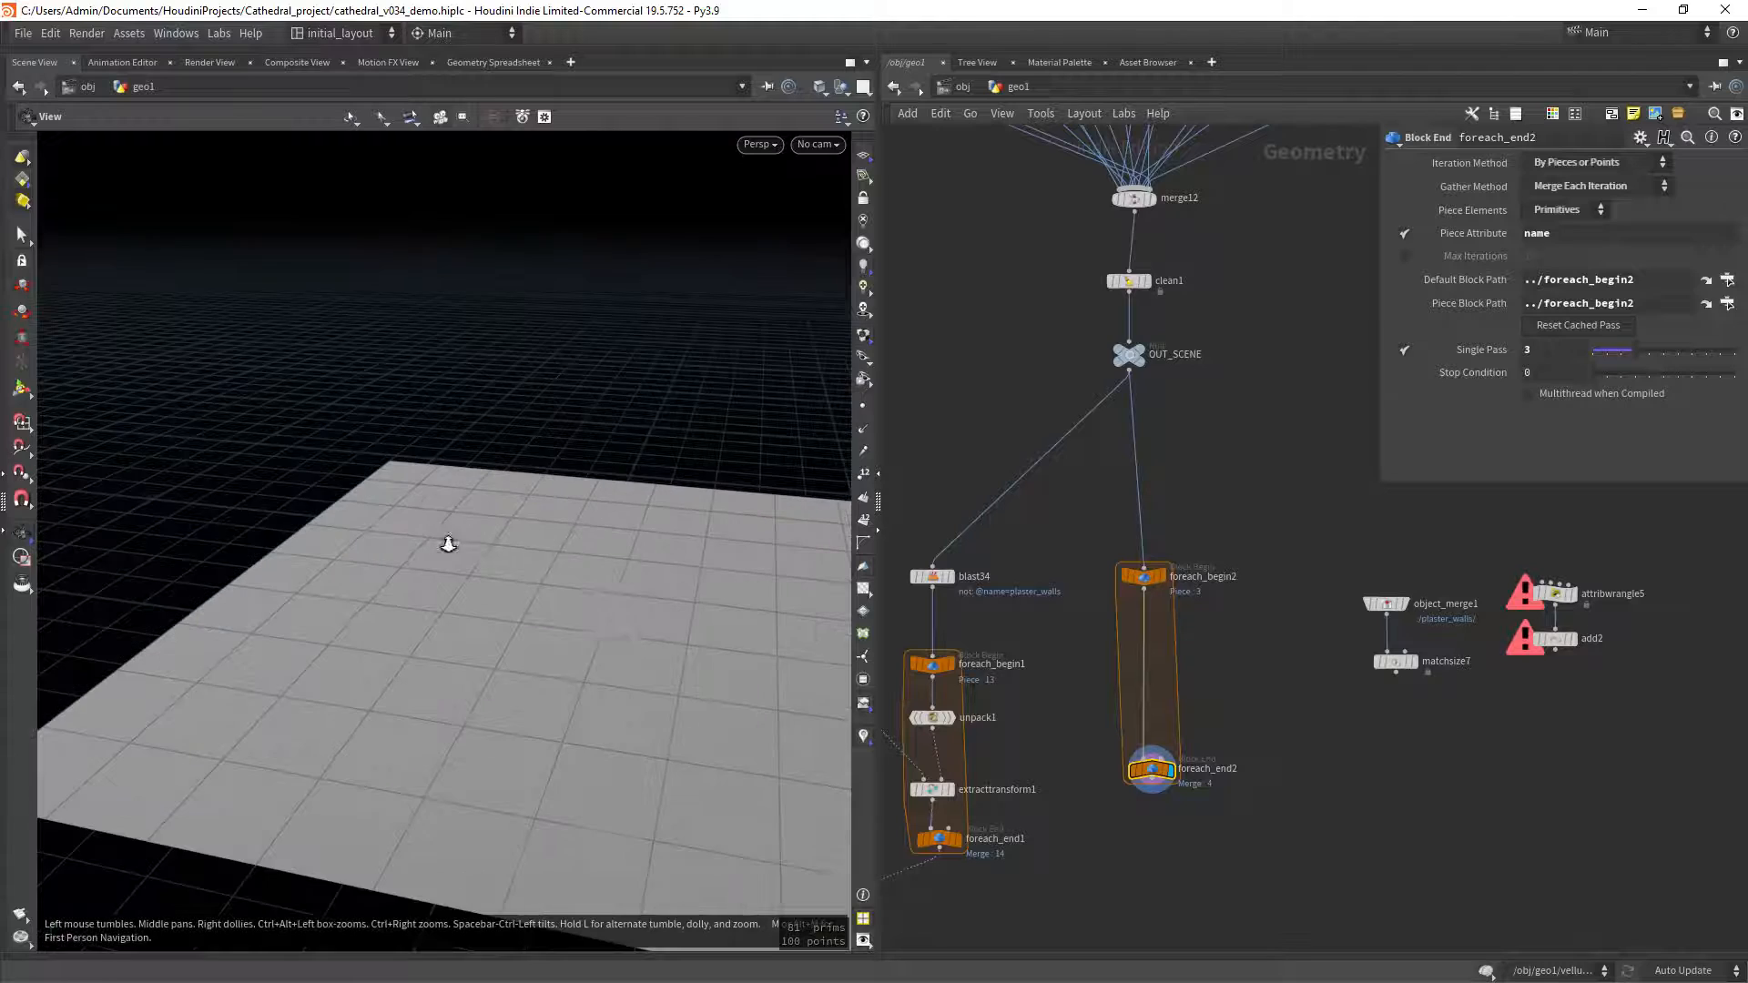
pyautogui.moveTo(601, 590); pyautogui.dragTo(589, 588)
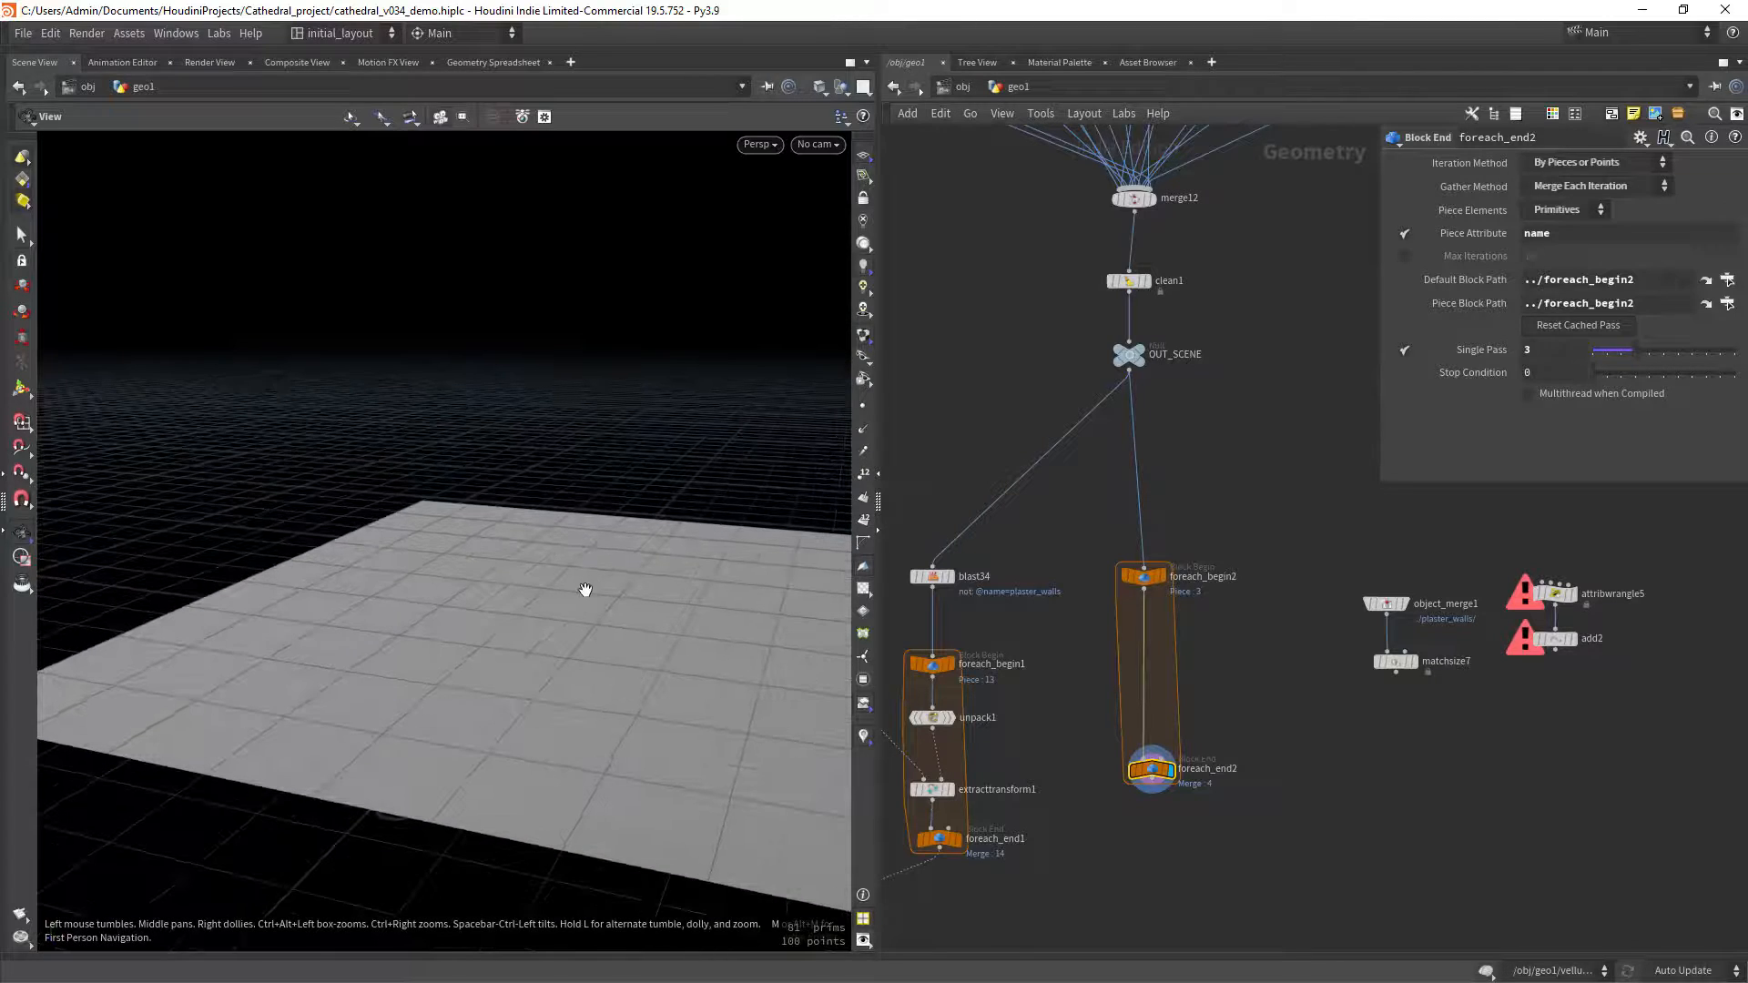
pyautogui.moveTo(593, 637); pyautogui.dragTo(484, 528, button='right')
pyautogui.moveTo(484, 527); pyautogui.dragTo(519, 549)
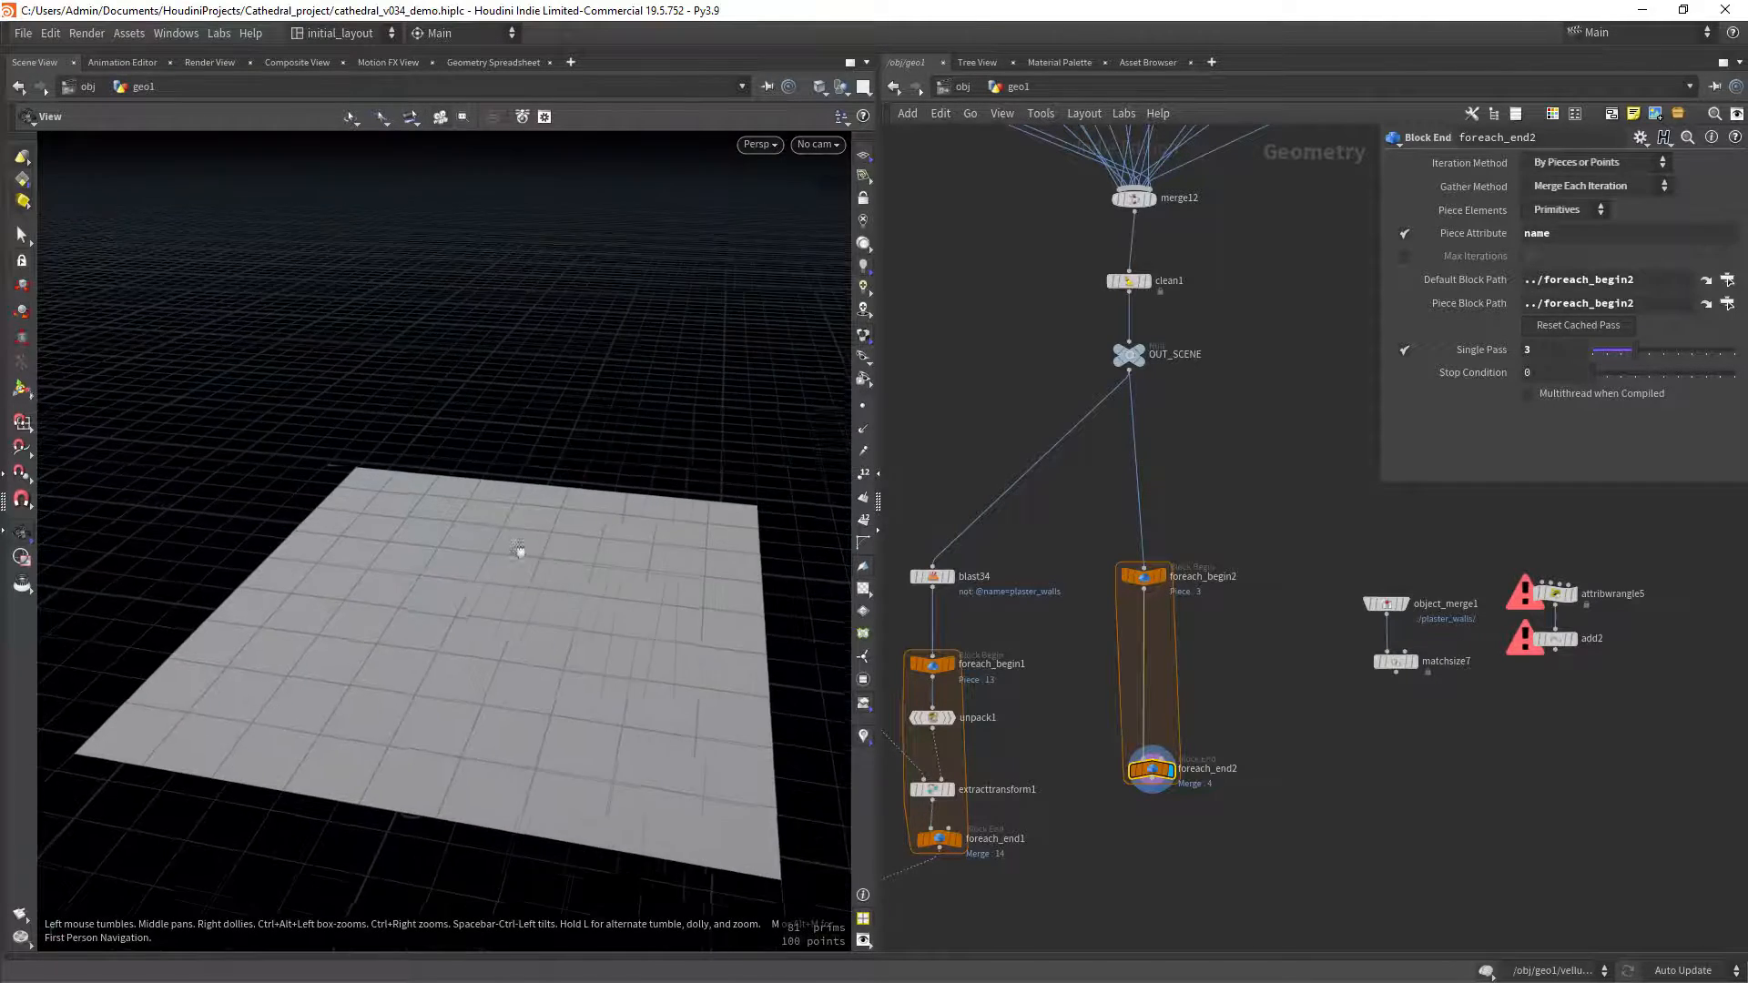
pyautogui.moveTo(483, 537); pyautogui.dragTo(492, 573, button='right')
pyautogui.moveTo(491, 574); pyautogui.dragTo(499, 543)
pyautogui.moveTo(499, 543); pyautogui.dragTo(541, 543, button='right')
pyautogui.moveTo(566, 599); pyautogui.dragTo(531, 562, button='right')
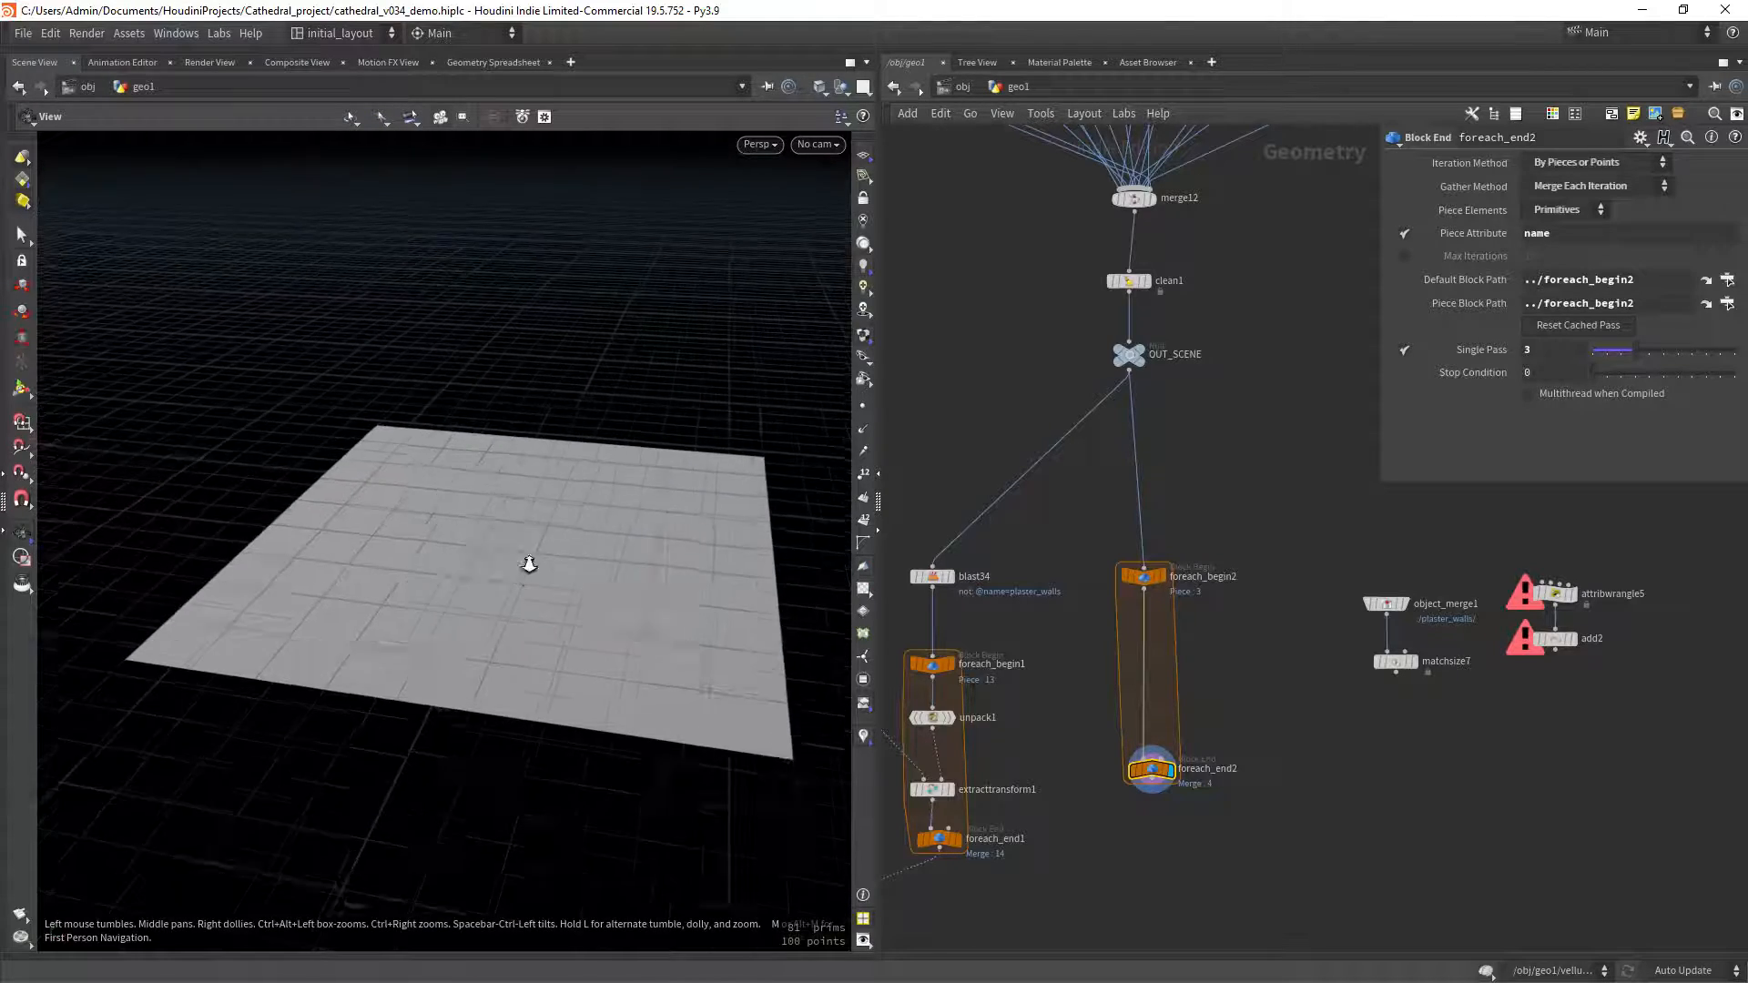
pyautogui.moveTo(531, 561); pyautogui.dragTo(542, 594, button='middle')
pyautogui.moveTo(542, 593); pyautogui.dragTo(534, 582)
pyautogui.moveTo(534, 582); pyautogui.dragTo(532, 546, button='right')
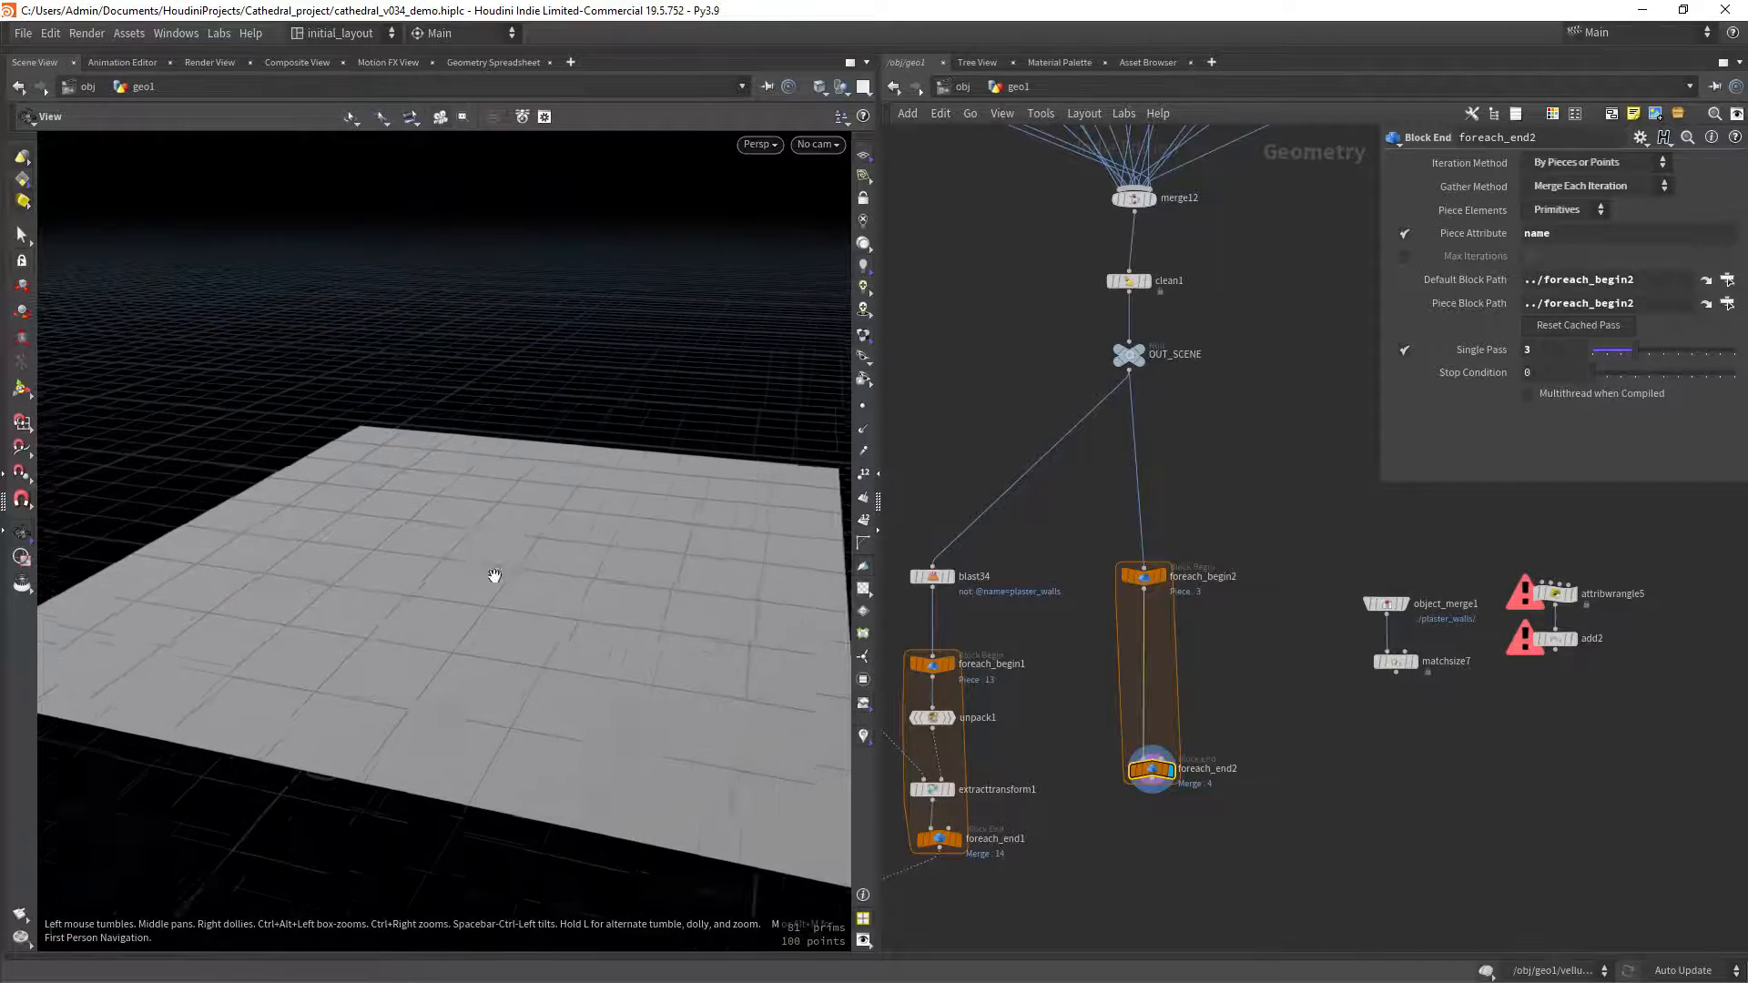
pyautogui.moveTo(533, 546)
pyautogui.mouseDown(button='right')
pyautogui.moveTo(550, 574)
pyautogui.moveTo(507, 570)
pyautogui.mouseUp(button='right')
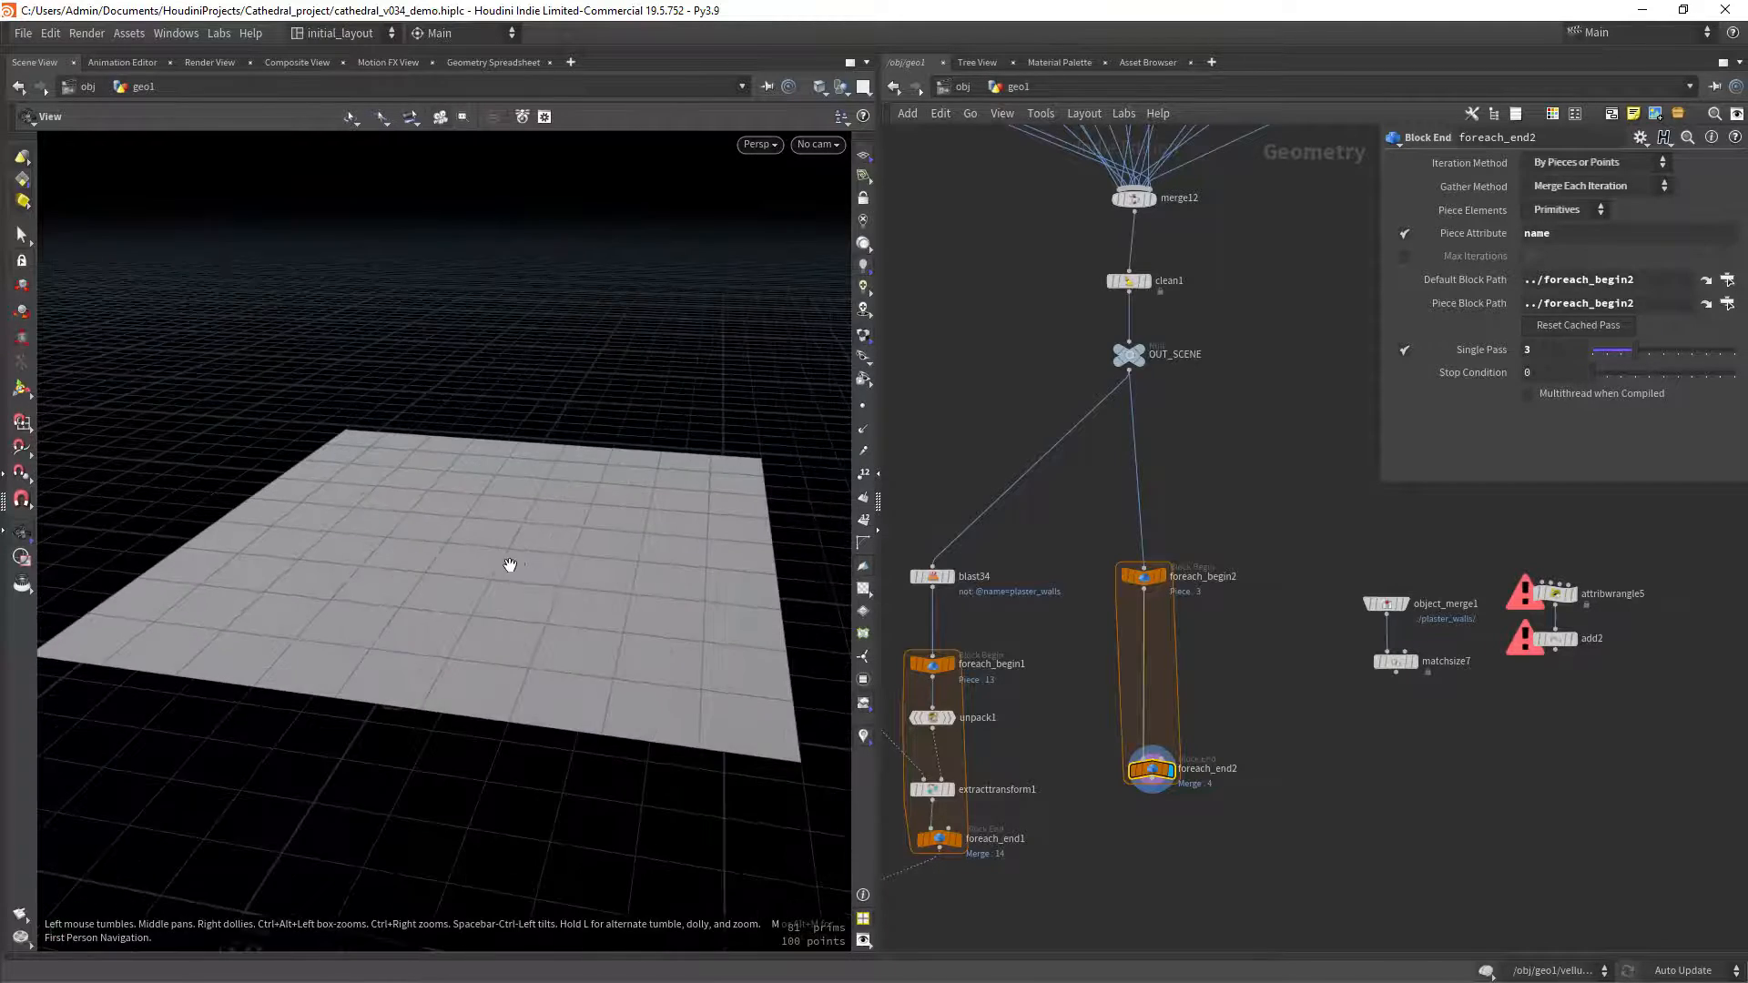
# Set Single Pass to 2 and examine the arched brick walls up close.
pyautogui.click(1546, 352)
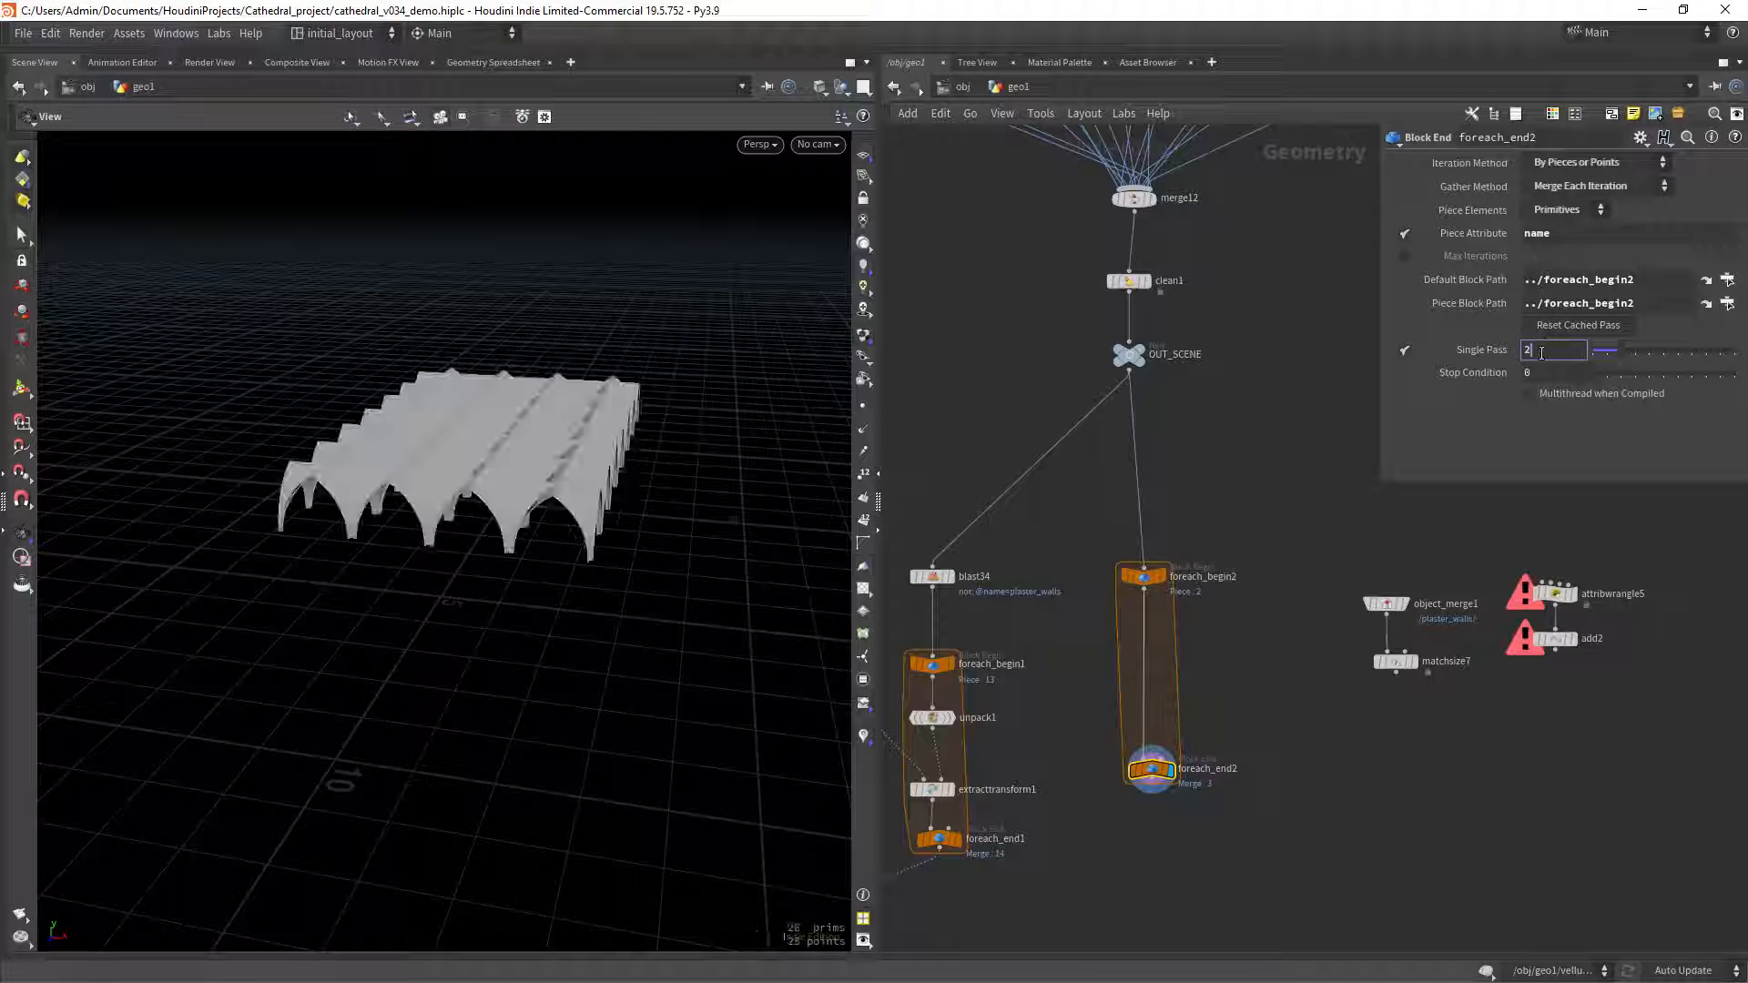
pyautogui.write('2')
pyautogui.press('Return')
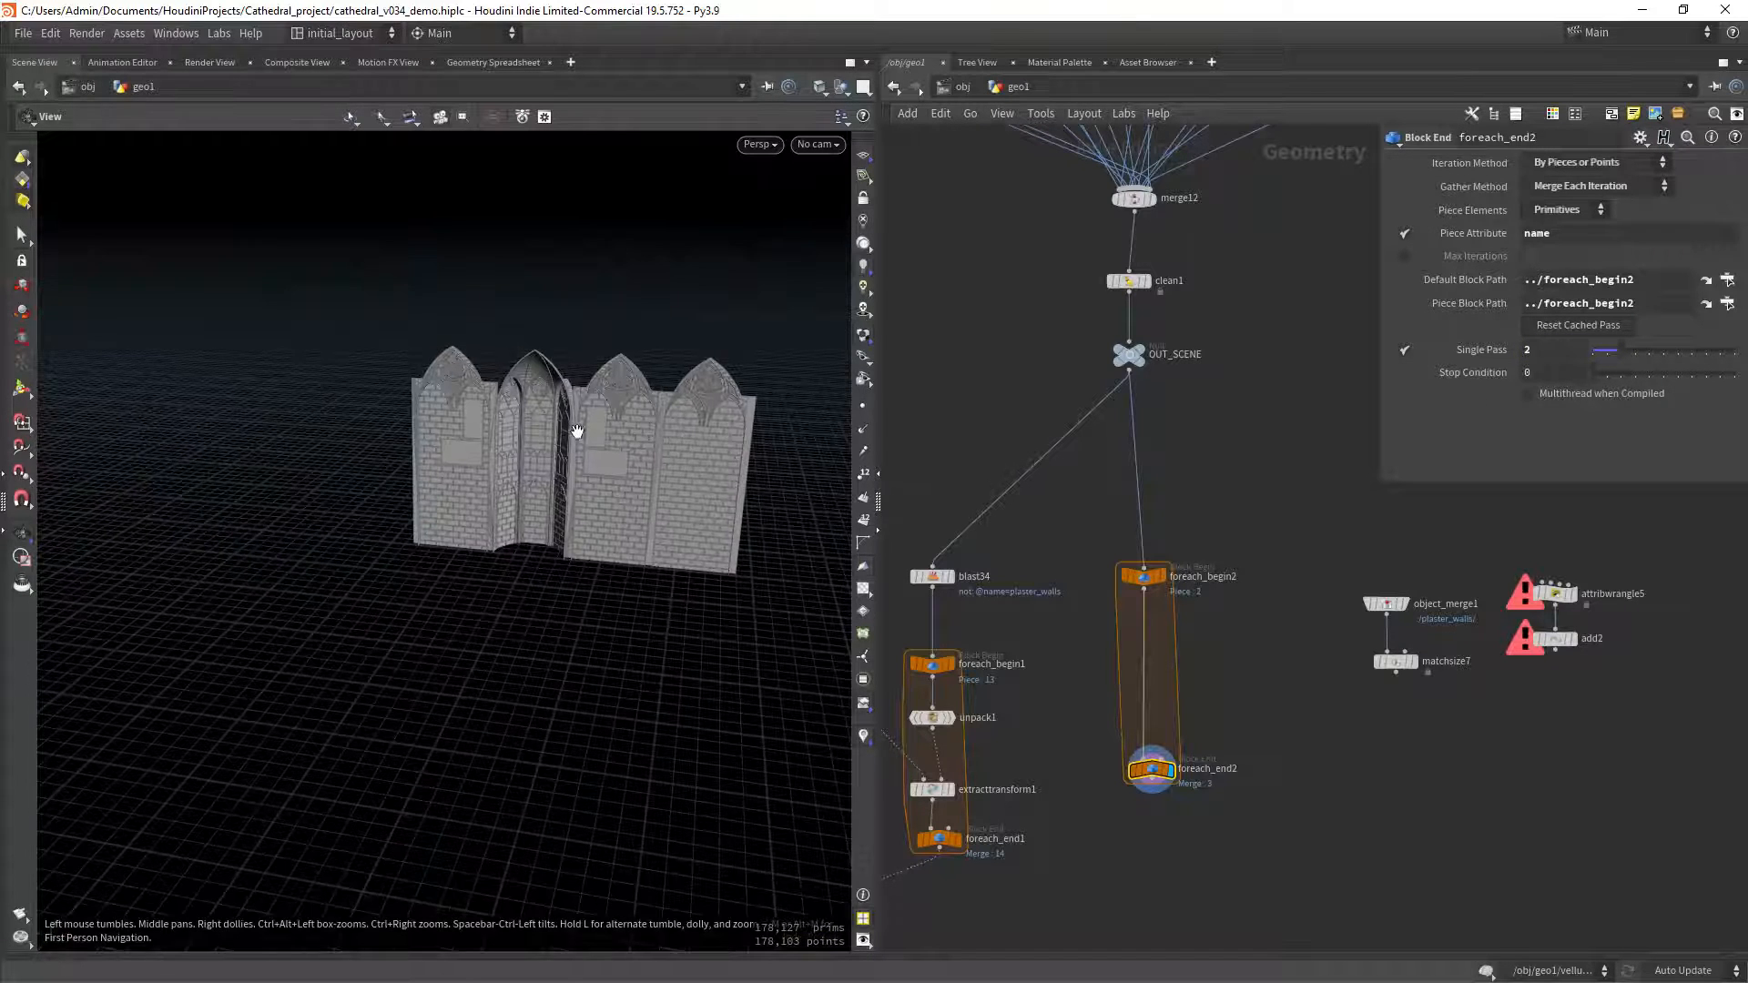
pyautogui.moveTo(577, 432); pyautogui.dragTo(636, 437)
pyautogui.moveTo(637, 437); pyautogui.dragTo(530, 441, button='middle')
pyautogui.moveTo(530, 440); pyautogui.dragTo(643, 456, button='right')
pyautogui.moveTo(644, 456); pyautogui.dragTo(481, 469)
pyautogui.moveTo(481, 469); pyautogui.dragTo(546, 455, button='right')
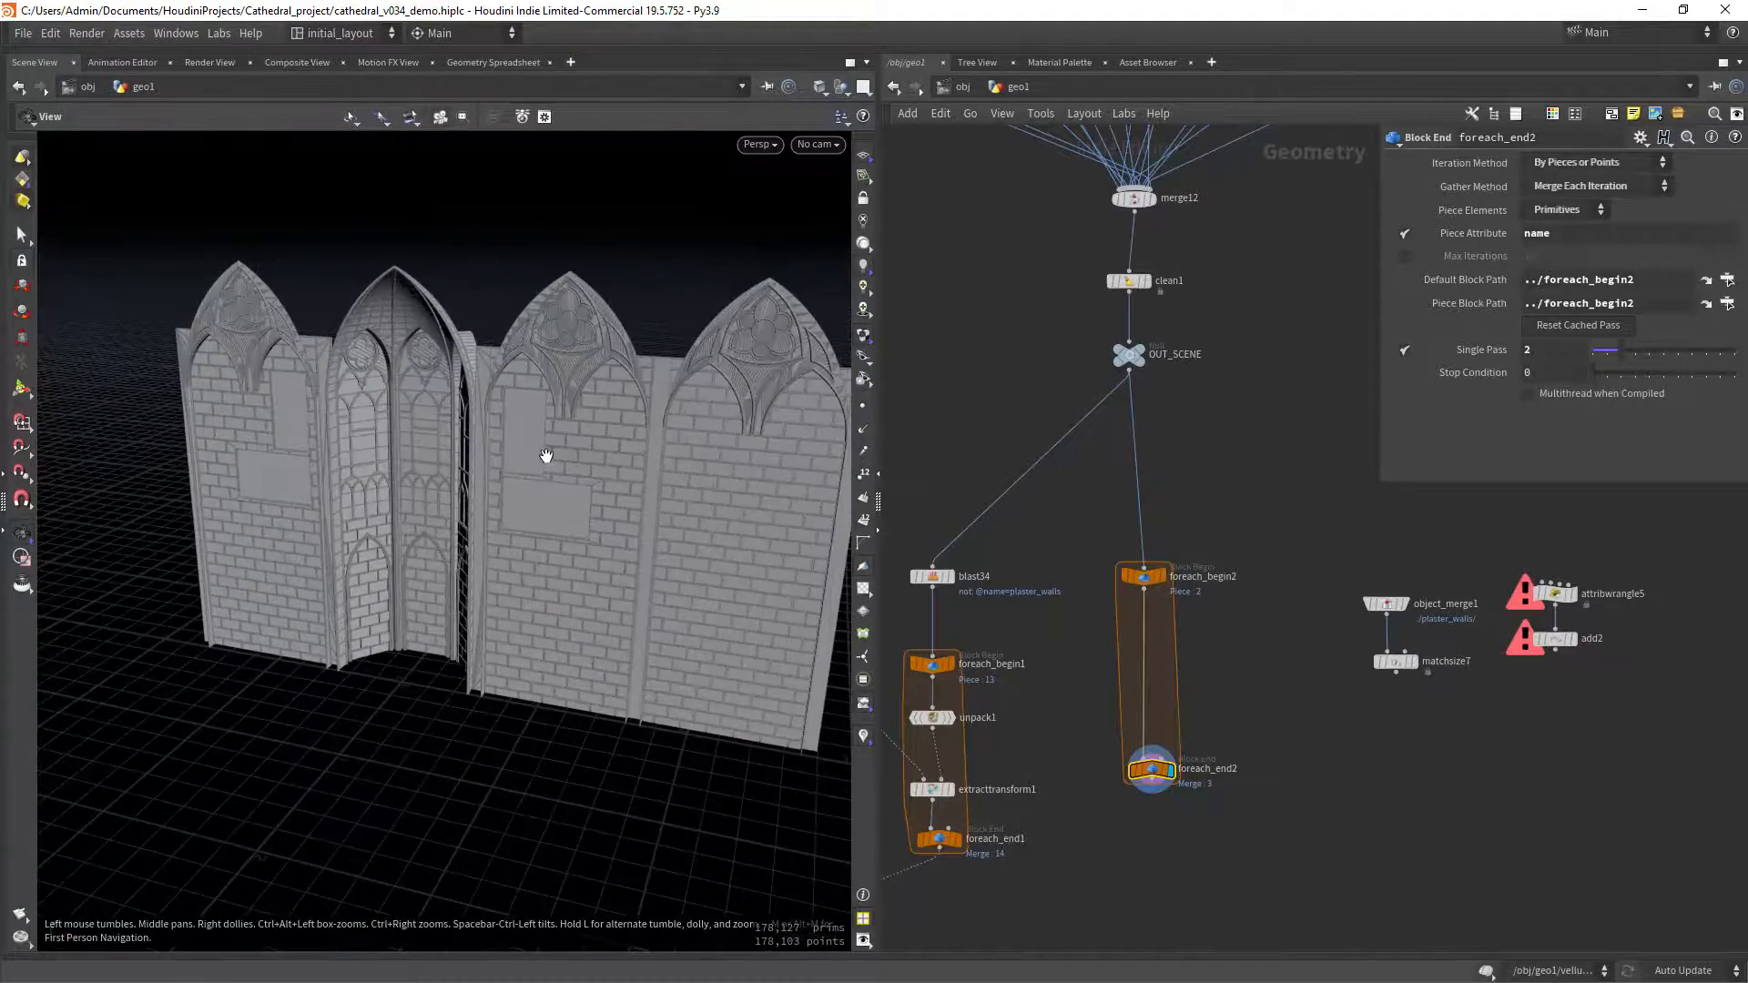
pyautogui.moveTo(546, 456); pyautogui.dragTo(769, 429)
# Set Single Pass back to 0 and examine the altar, chairs and candlesticks on their platform.
pyautogui.click(1540, 350)
pyautogui.scroll(-3, 1539, 351)
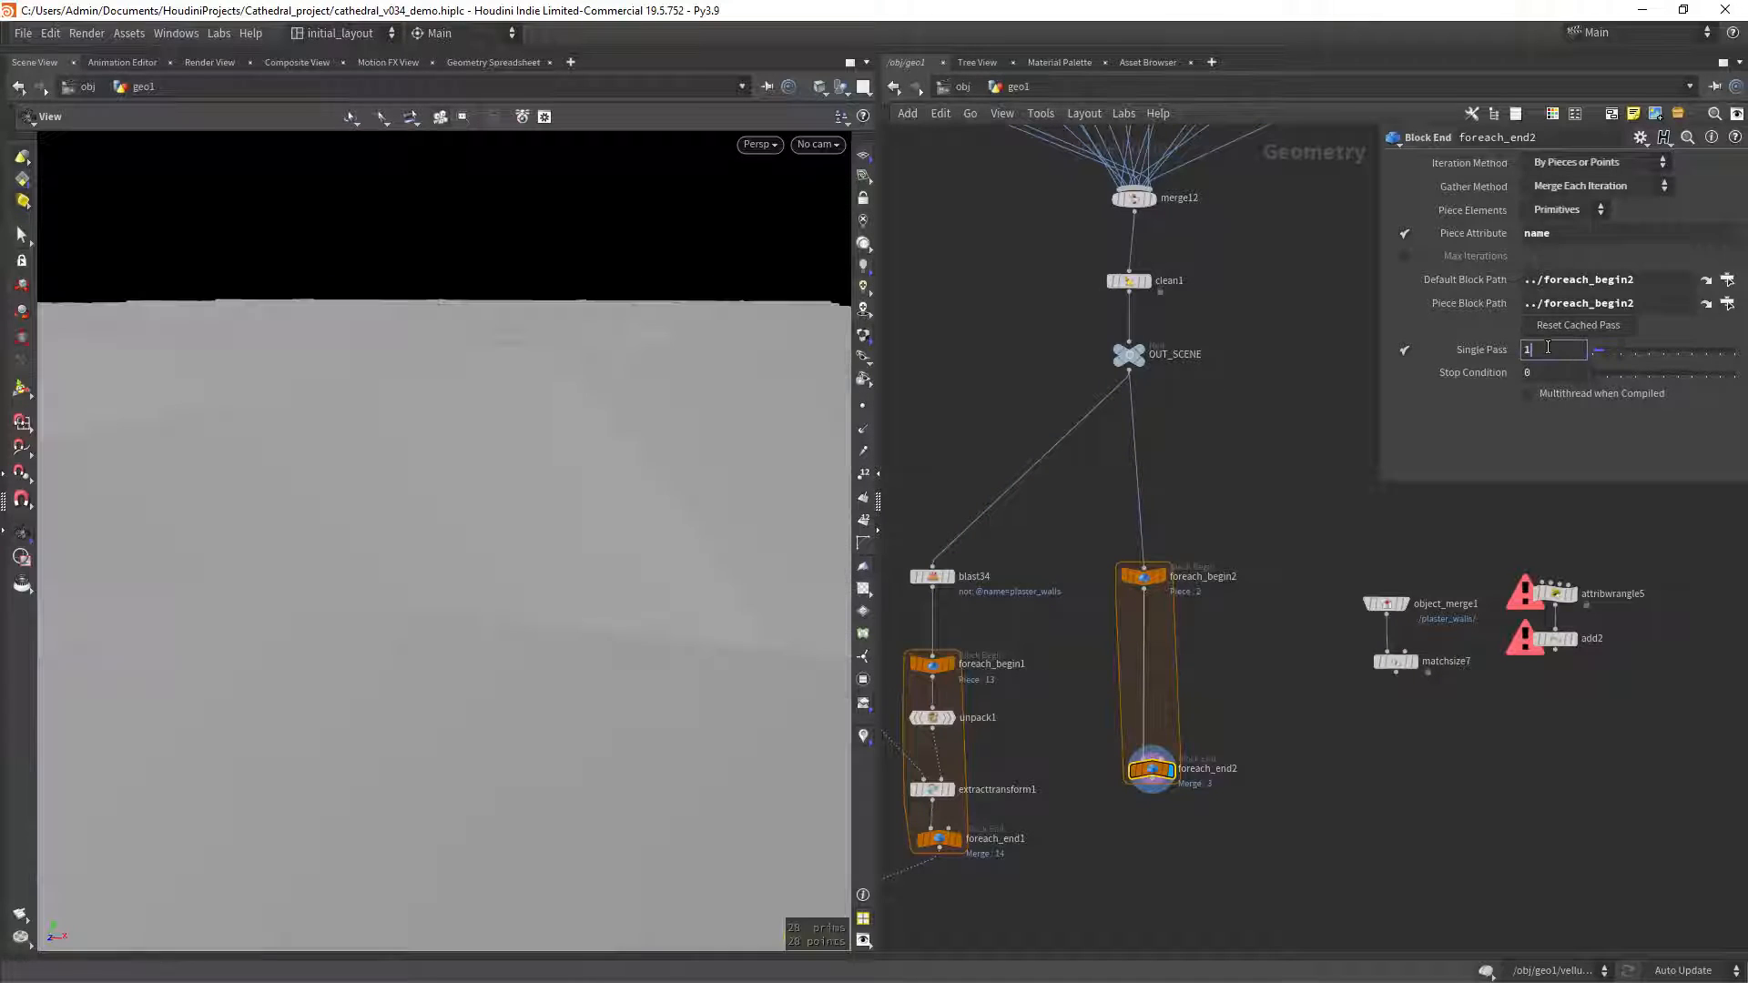
pyautogui.scroll(1, 1540, 350)
pyautogui.moveTo(613, 637); pyautogui.dragTo(644, 683, button='right')
pyautogui.moveTo(644, 683); pyautogui.dragTo(628, 590, button='middle')
pyautogui.moveTo(416, 585); pyautogui.dragTo(640, 595, button='right')
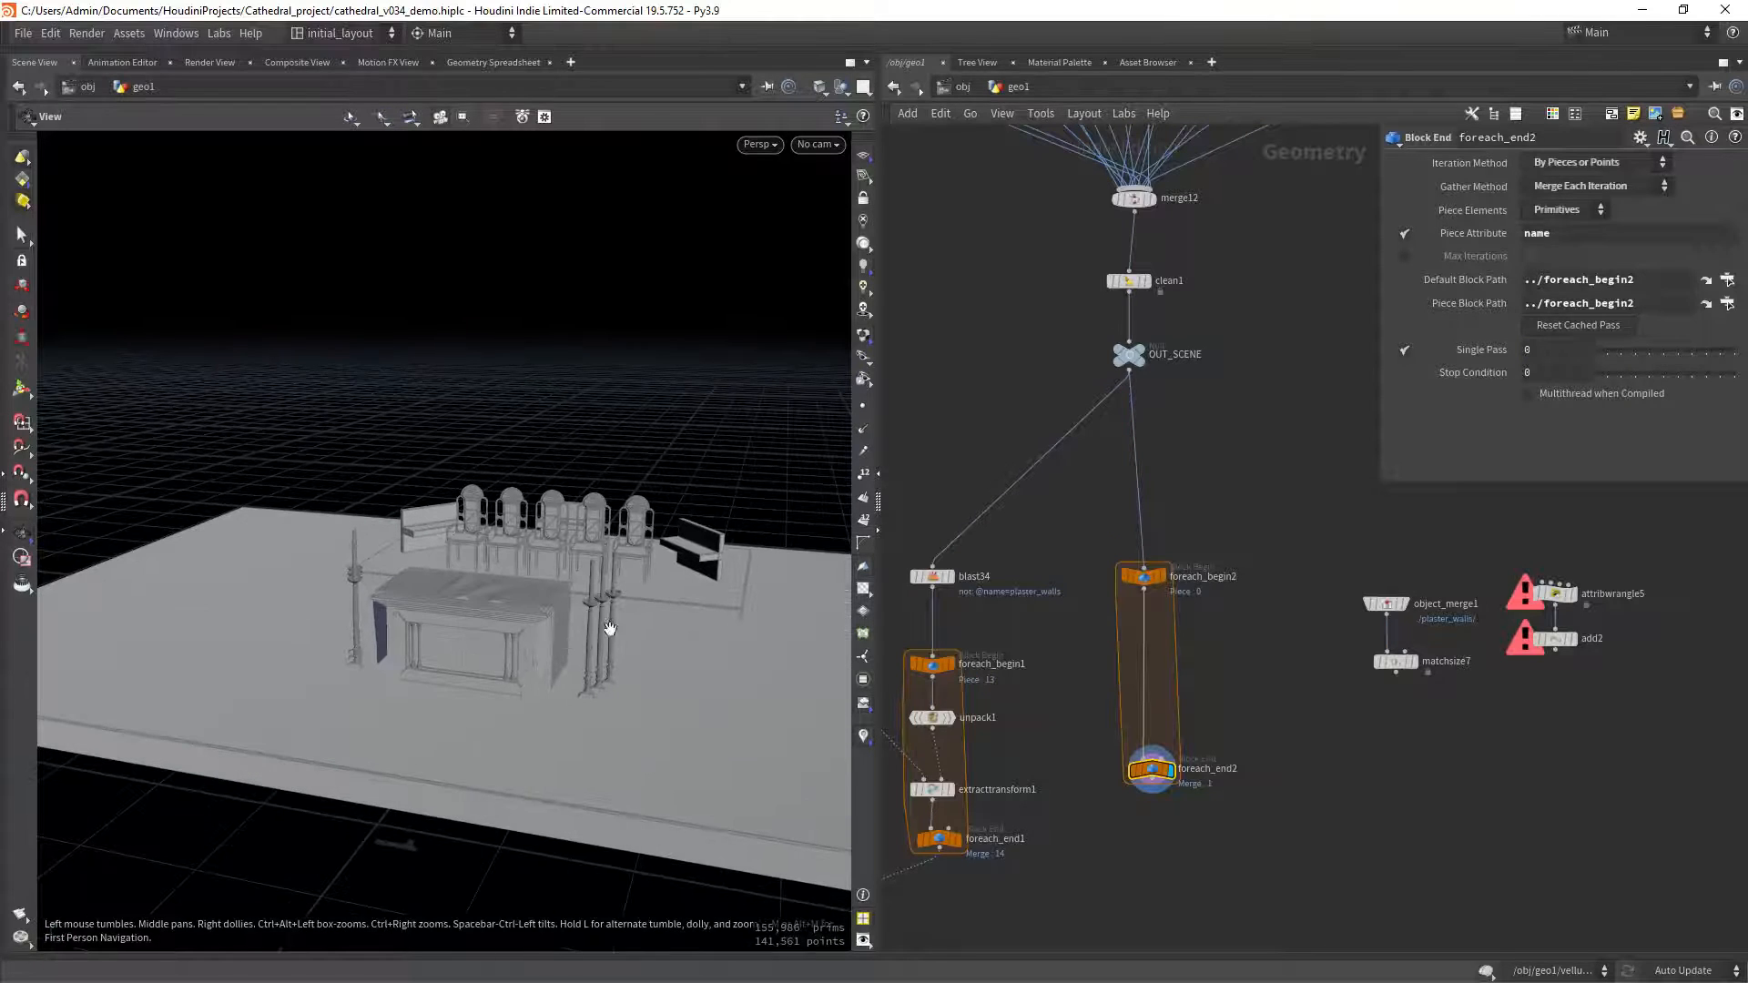
pyautogui.moveTo(392, 637); pyautogui.dragTo(490, 576)
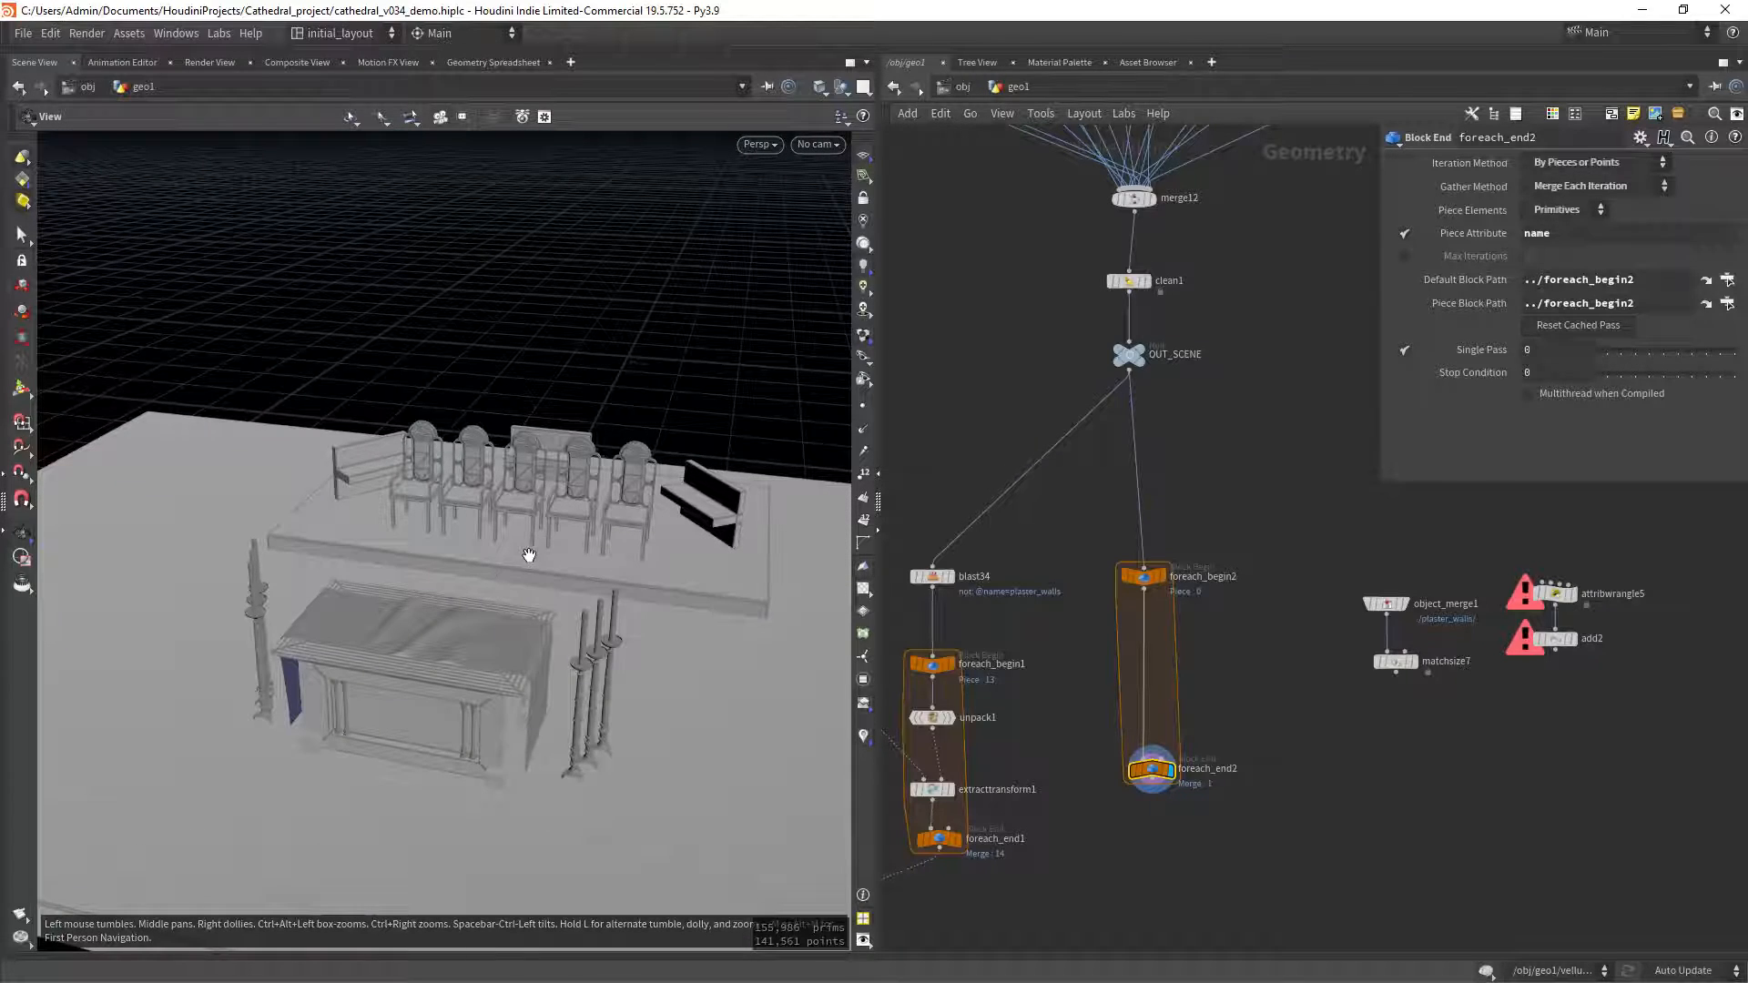
pyautogui.moveTo(582, 539); pyautogui.dragTo(524, 564)
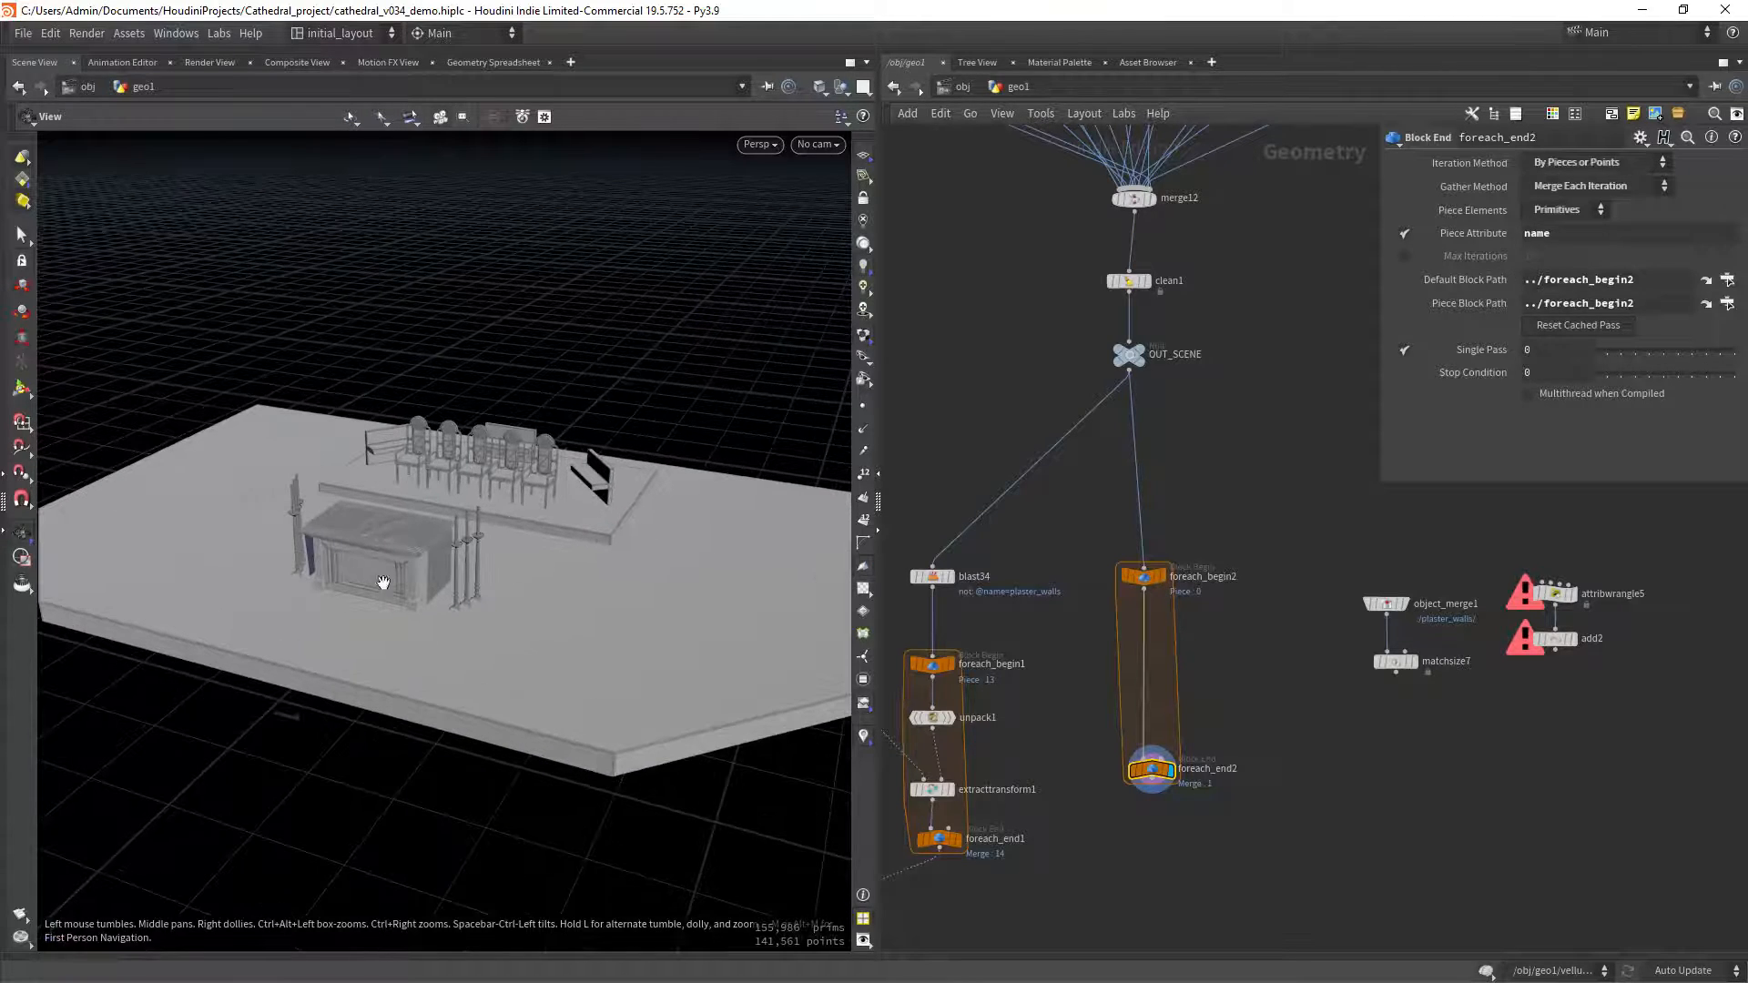
pyautogui.moveTo(505, 584); pyautogui.dragTo(363, 570, button='right')
pyautogui.moveTo(364, 570); pyautogui.dragTo(417, 573)
pyautogui.moveTo(418, 574); pyautogui.dragTo(446, 566, button='right')
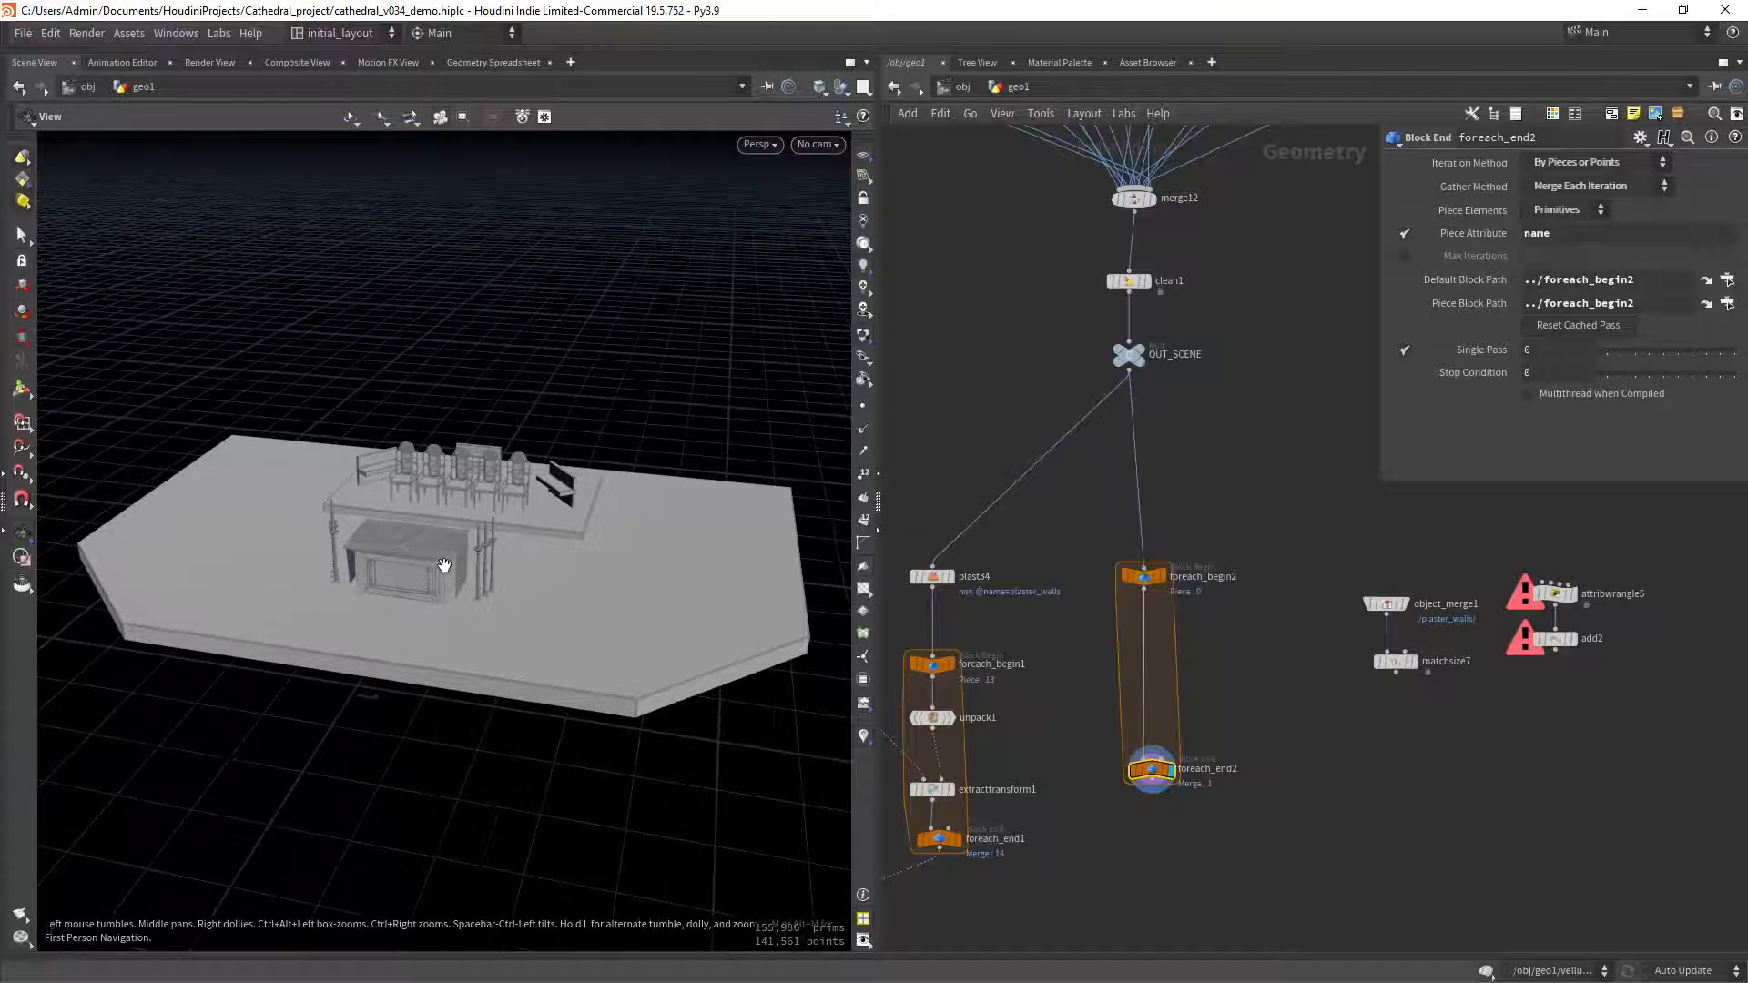
# Step foreach_end2's Single Pass up from 0 to 5 to isolate the rows of small repeated assets.
pyautogui.click(1547, 351)
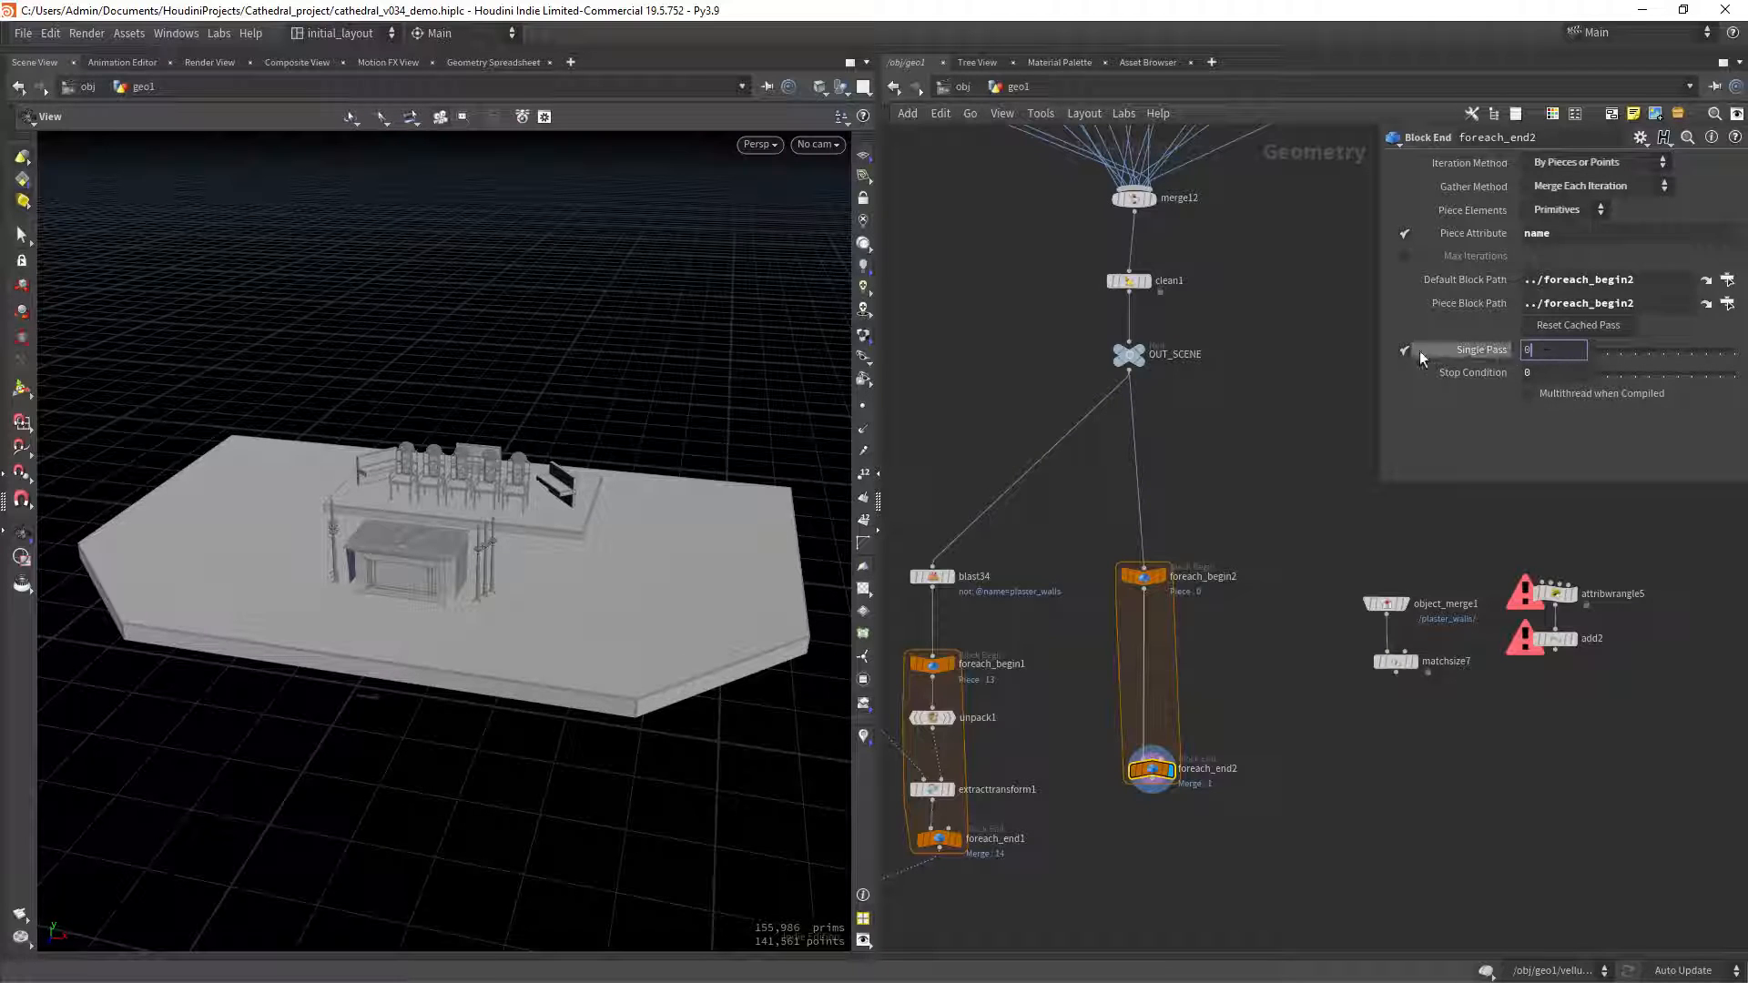
pyautogui.press('BackSpace')
pyautogui.write('1')
pyautogui.press('Return')
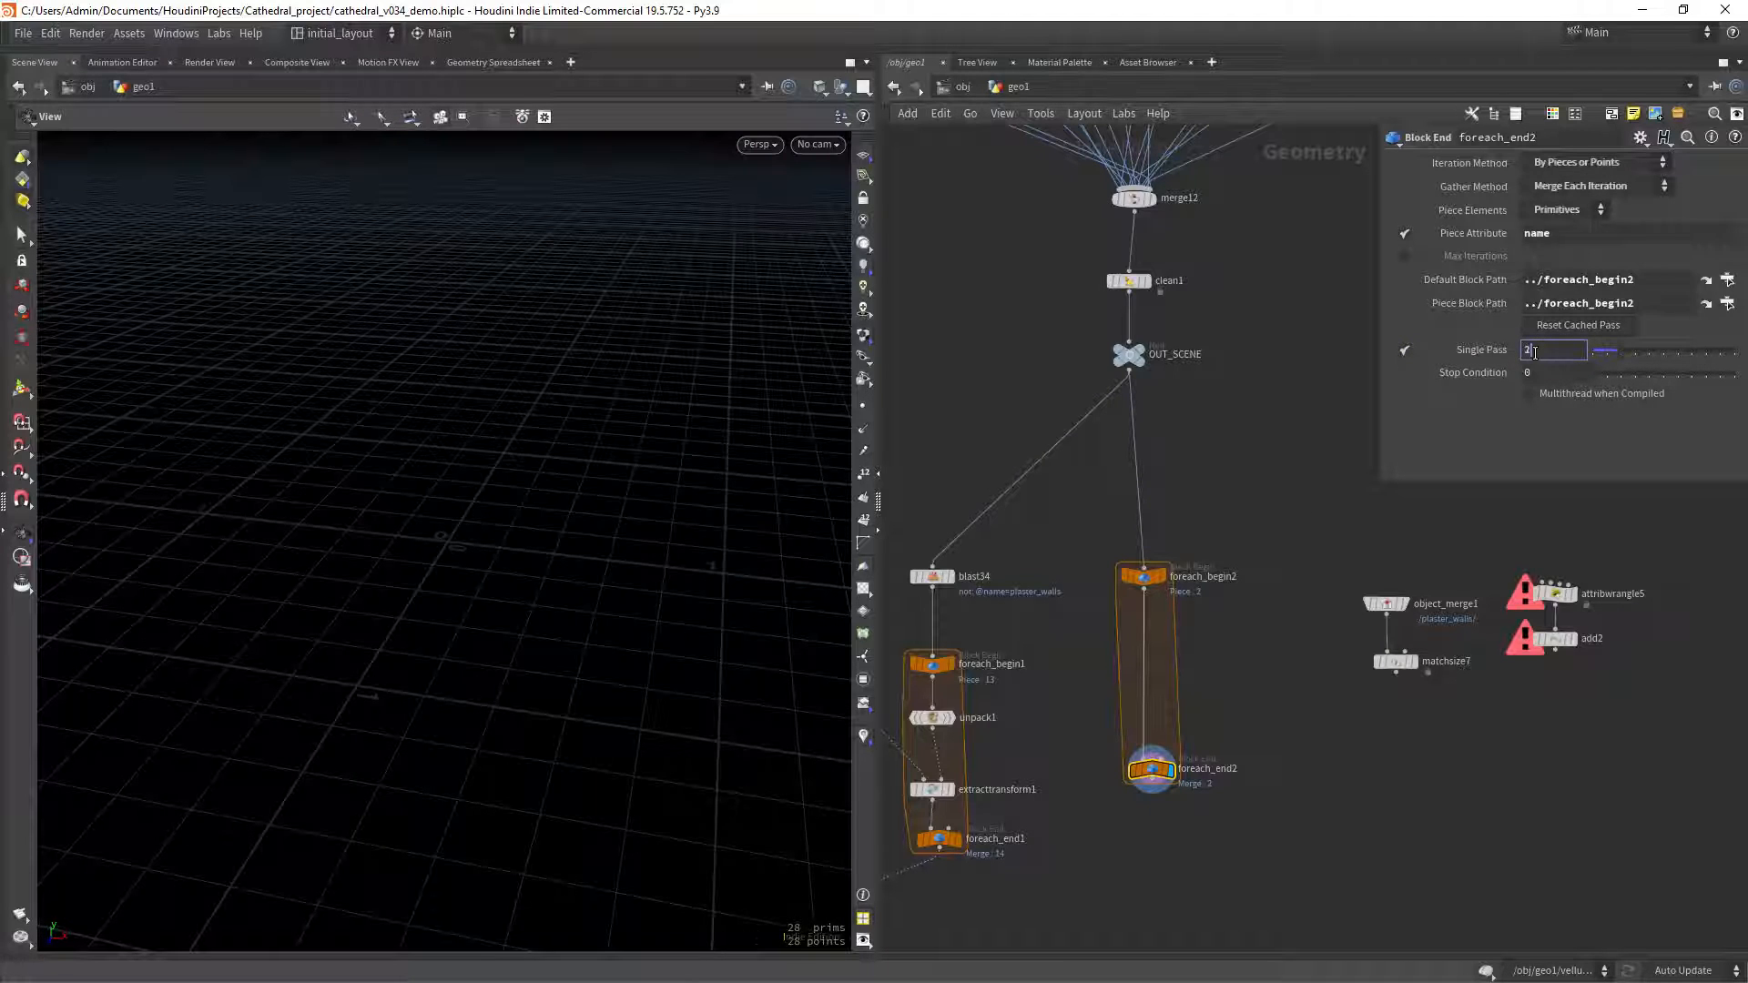
pyautogui.press('Up')
pyautogui.press('Up')
pyautogui.press('Return')
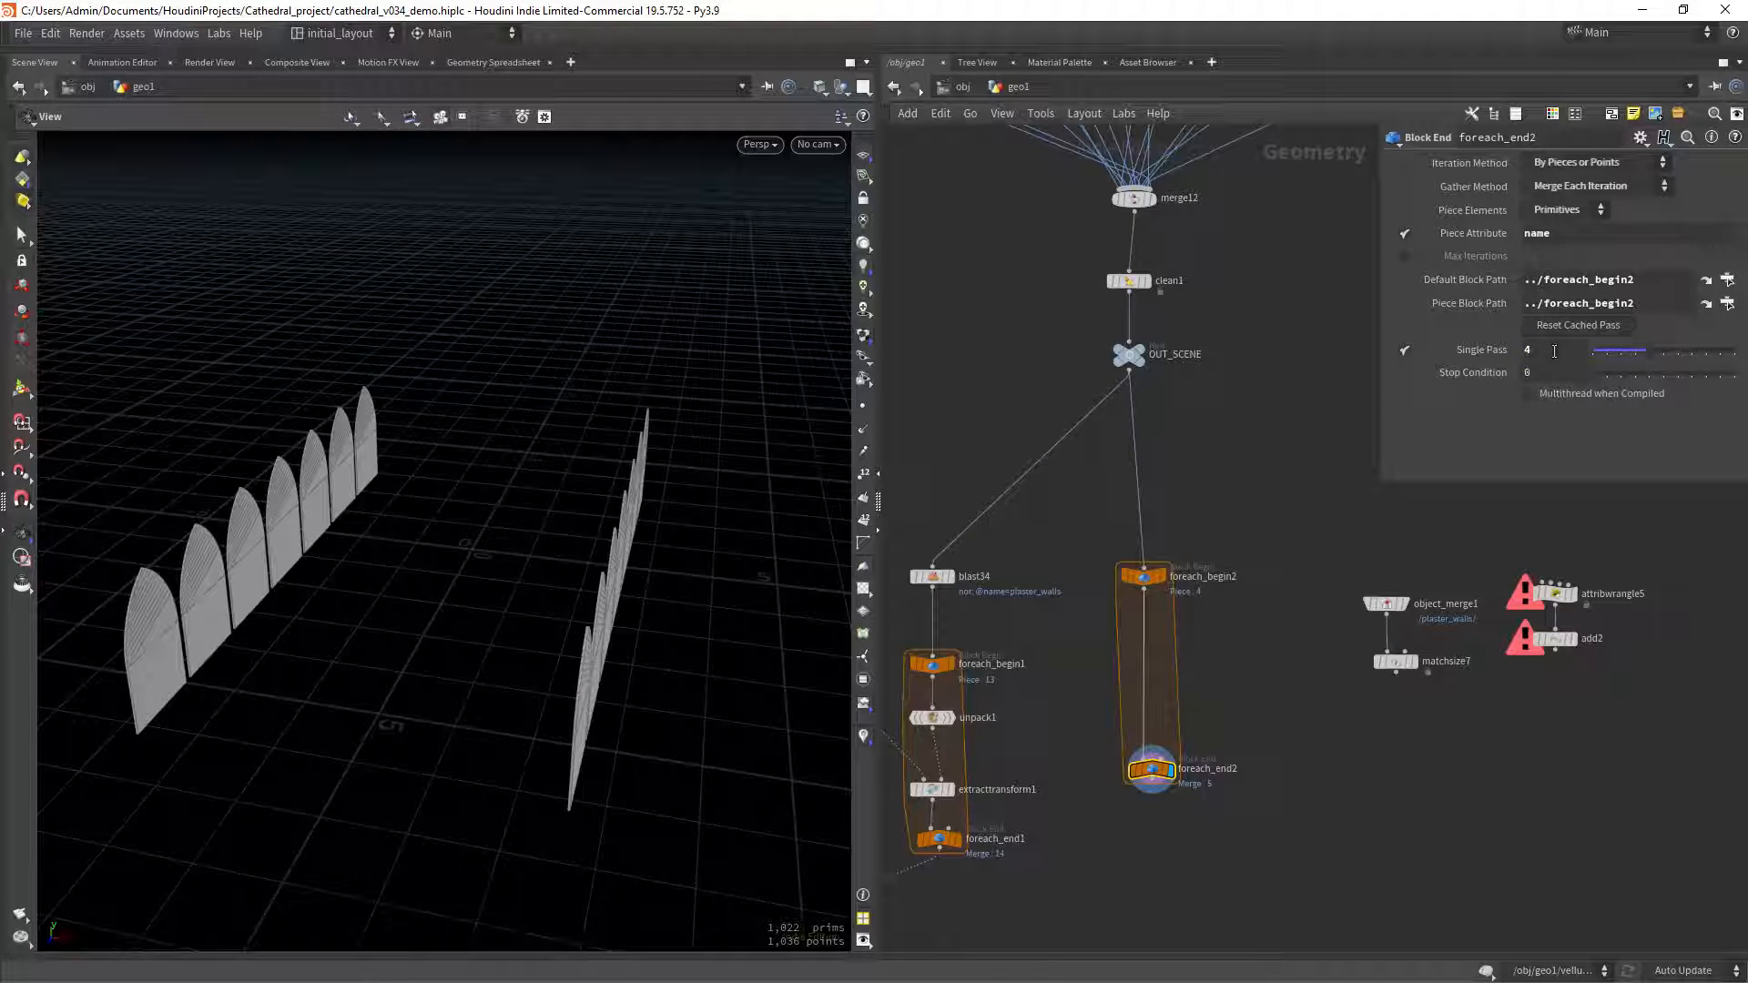
pyautogui.press('Up')
pyautogui.scroll(3, 635, 517)
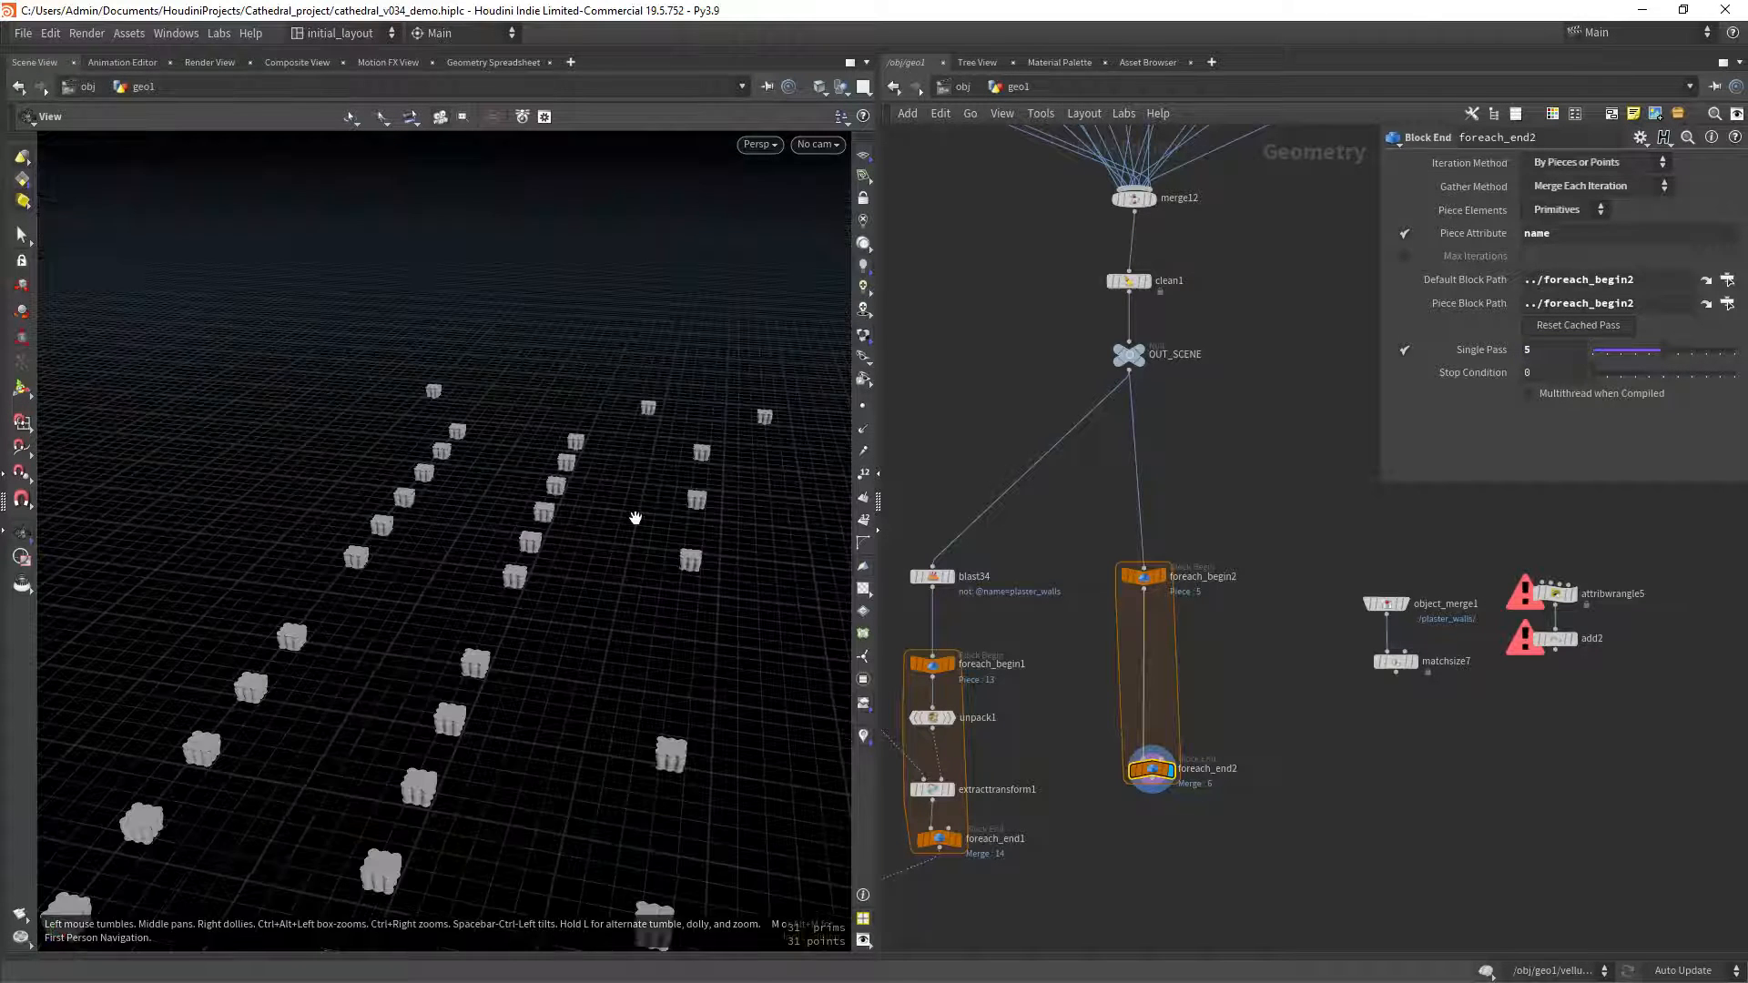
pyautogui.scroll(-3, 619, 483)
# Move foreach_end2 further down to make more room inside the loop beside the plaster-wall setup.
pyautogui.moveTo(1162, 777); pyautogui.dragTo(1164, 888)
pyautogui.moveTo(1039, 715); pyautogui.dragTo(1061, 640, button='middle')
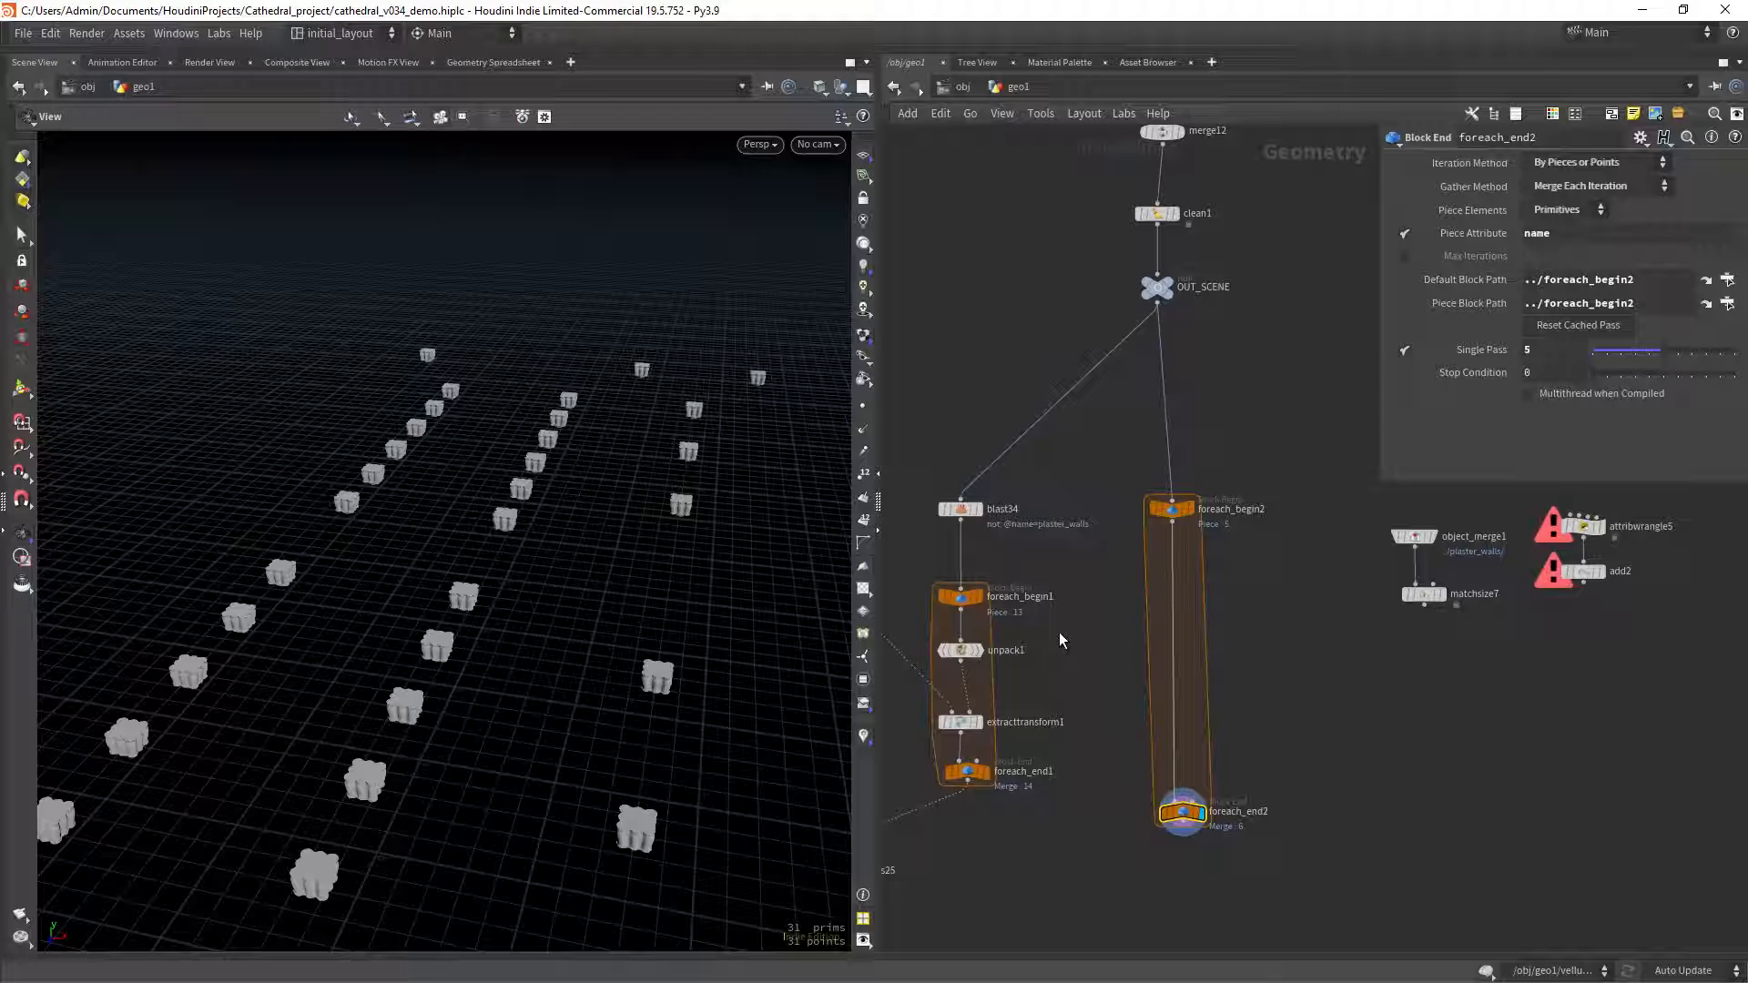
pyautogui.moveTo(1034, 564); pyautogui.dragTo(1084, 530, button='middle')
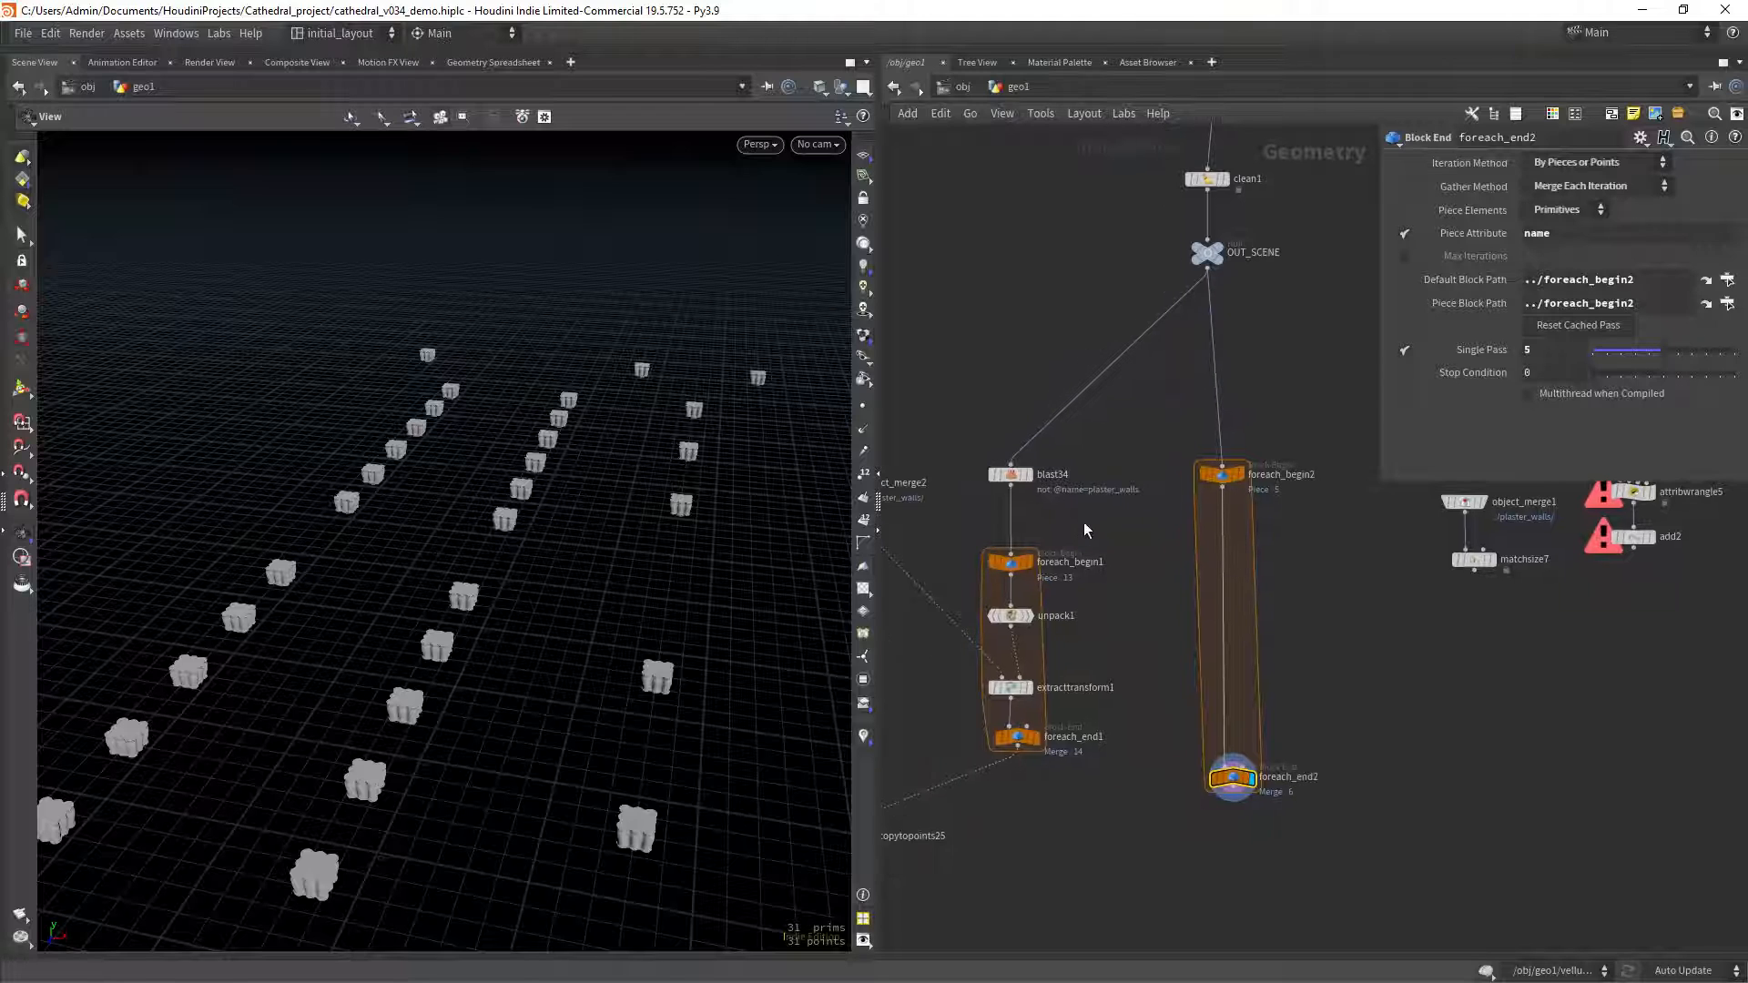
# Duplicate the foreach_begin1, unpack1, extracttransform1 and foreach_end1 chain and insert the copy between foreach_begin2 and foreach_end2.
pyautogui.moveTo(1069, 522); pyautogui.dragTo(981, 752)
pyautogui.moveTo(1111, 570); pyautogui.dragTo(1228, 546)
pyautogui.scroll(1, 1331, 660)
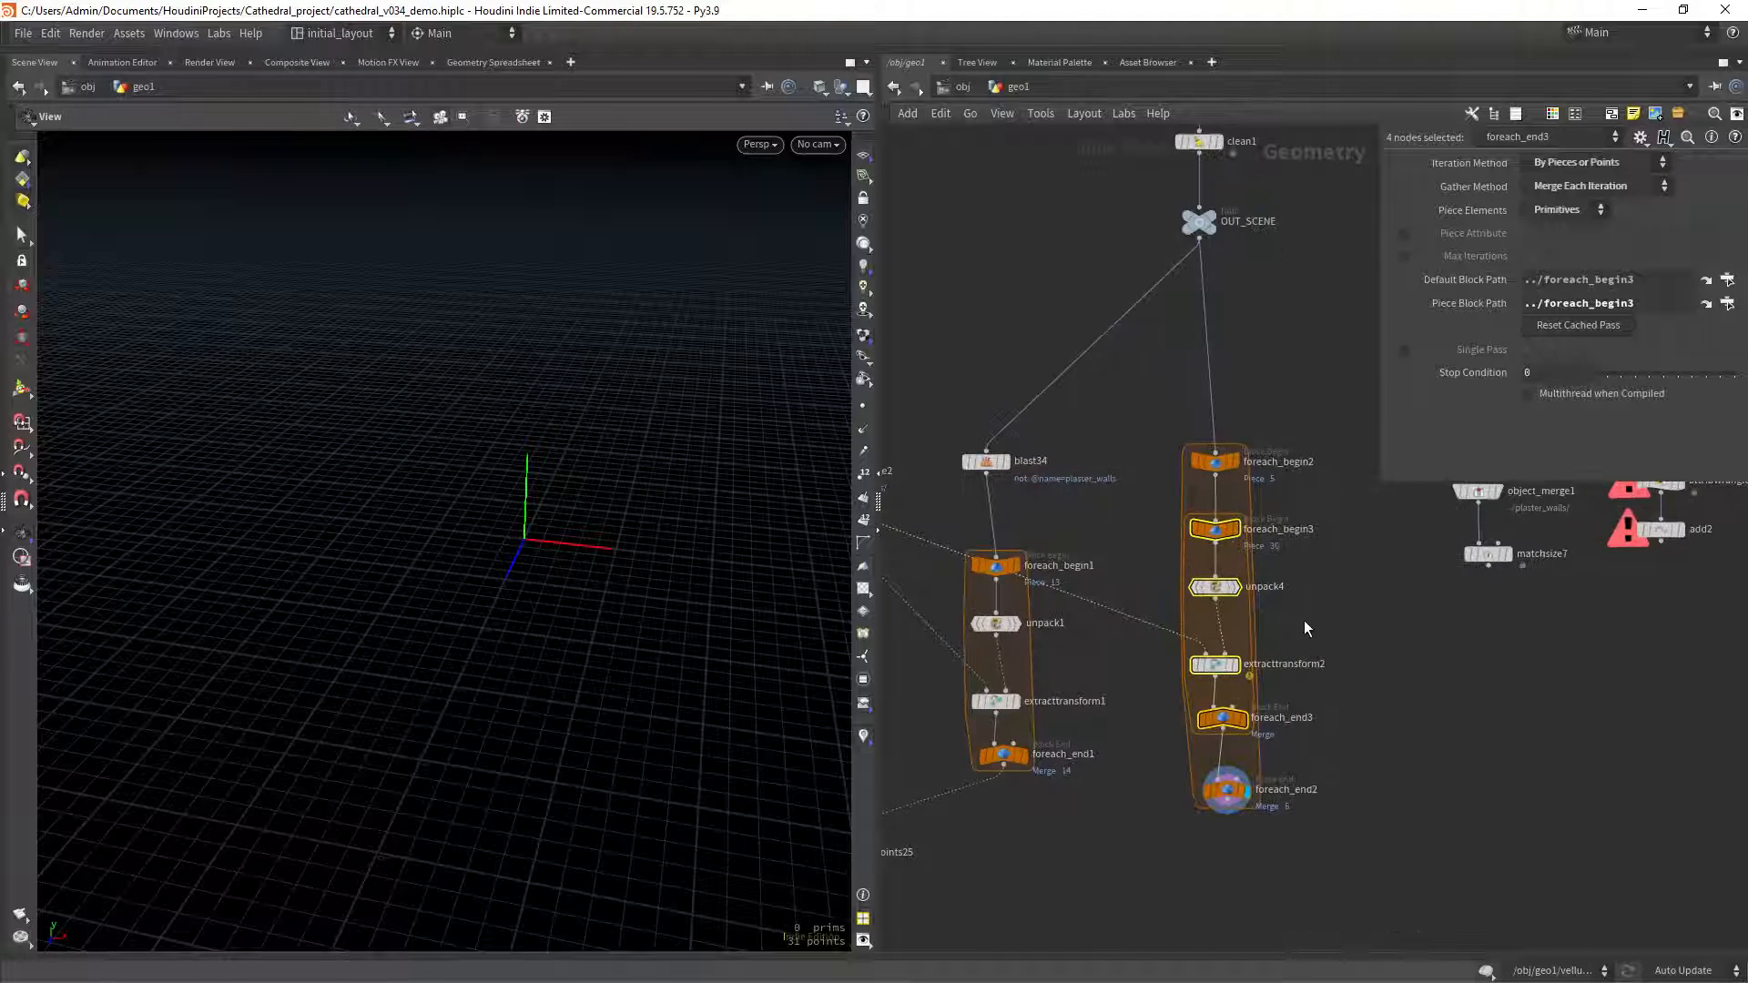
# Duplicate the plaster_walls object merge beside the new loop and wire the copy into extracttransform2 as its reference input.
pyautogui.scroll(-5, 1118, 560)
pyautogui.moveTo(1059, 570); pyautogui.dragTo(1145, 569, button='middle')
pyautogui.keyDown('alt'); pyautogui.moveTo(989, 500); pyautogui.dragTo(1199, 508); pyautogui.keyUp('alt')
pyautogui.moveTo(1260, 622); pyautogui.dragTo(1182, 508)
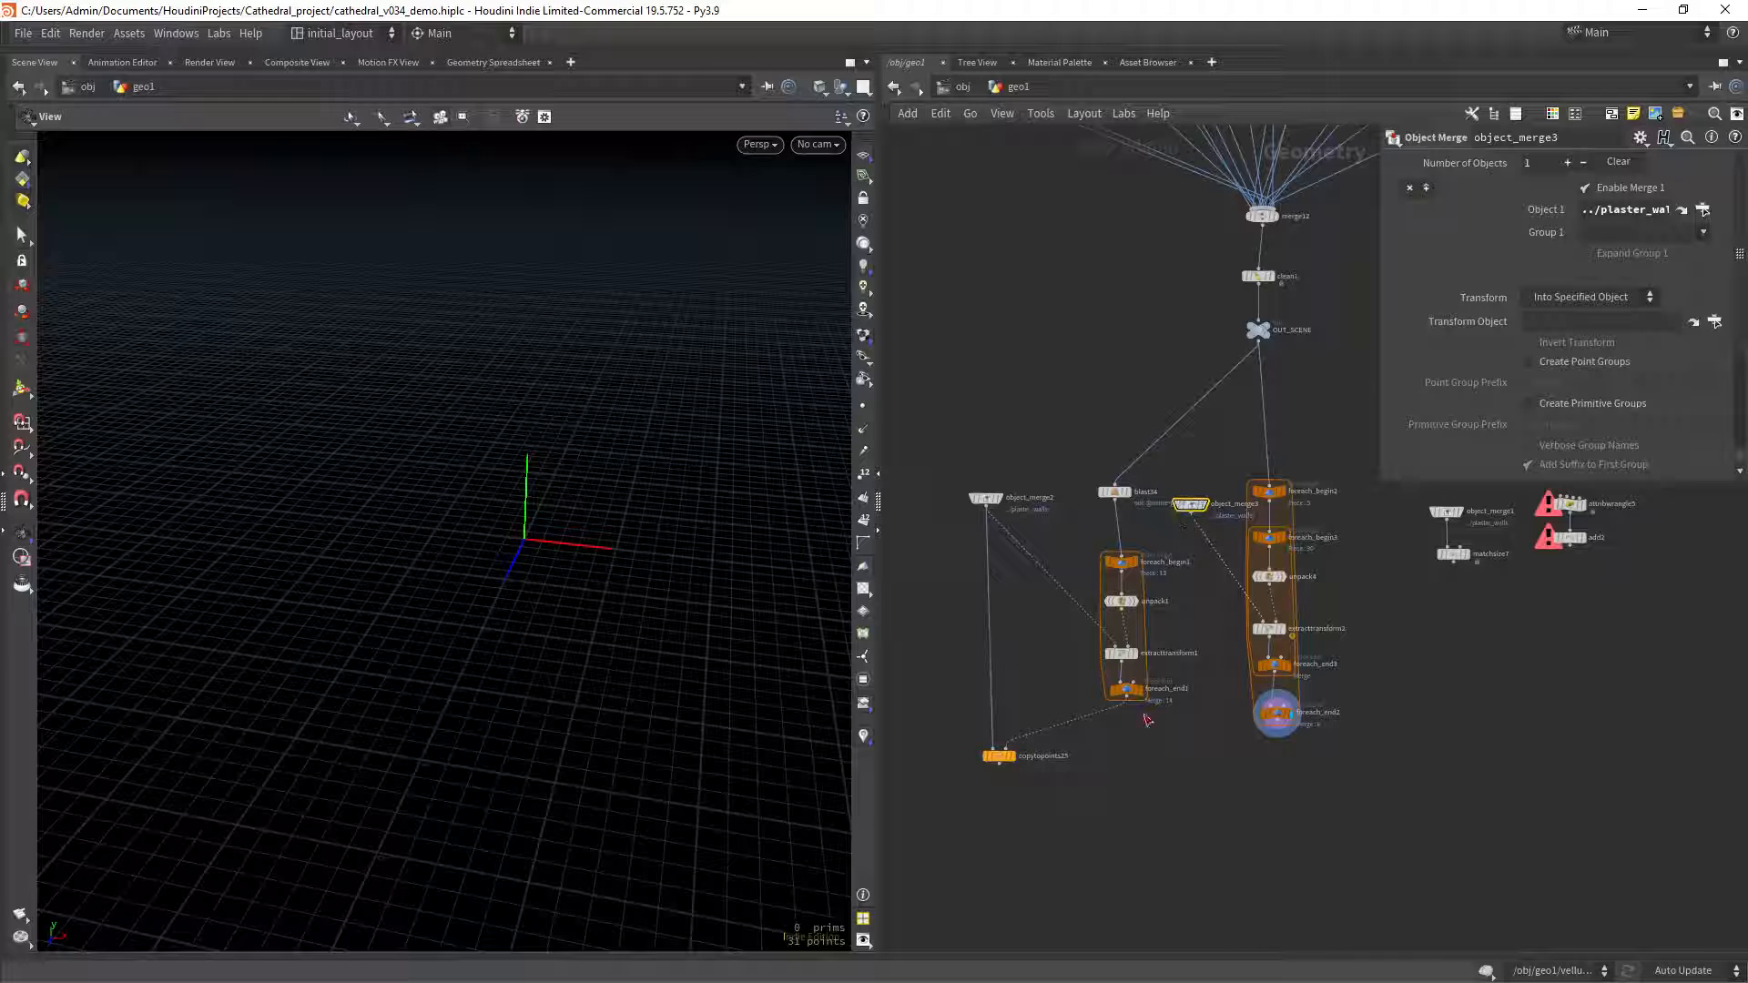
# Move the original plaster-wall setup aside and colour the inner for-each block green to distinguish it from the outer loop.
pyautogui.moveTo(1128, 801); pyautogui.dragTo(947, 462)
pyautogui.moveTo(1120, 496); pyautogui.dragTo(1015, 450)
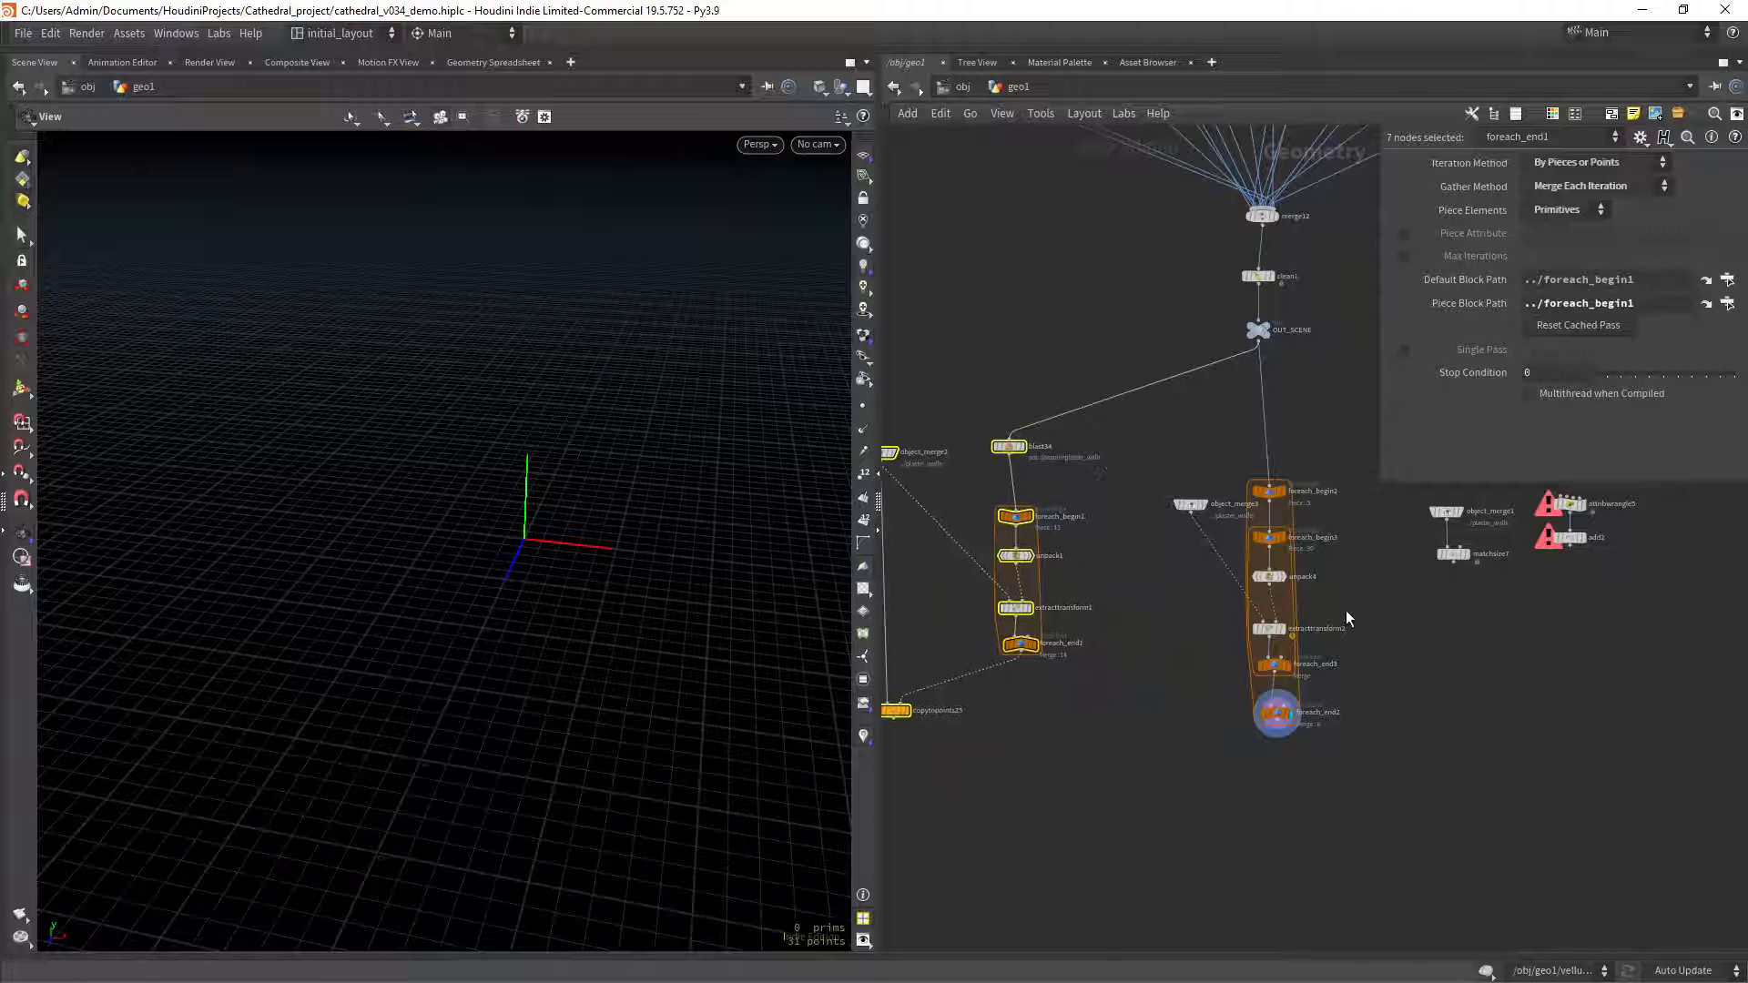
pyautogui.scroll(3, 1324, 631)
pyautogui.moveTo(1244, 727); pyautogui.dragTo(1067, 510)
pyautogui.click(1153, 530)
pyautogui.press('c')
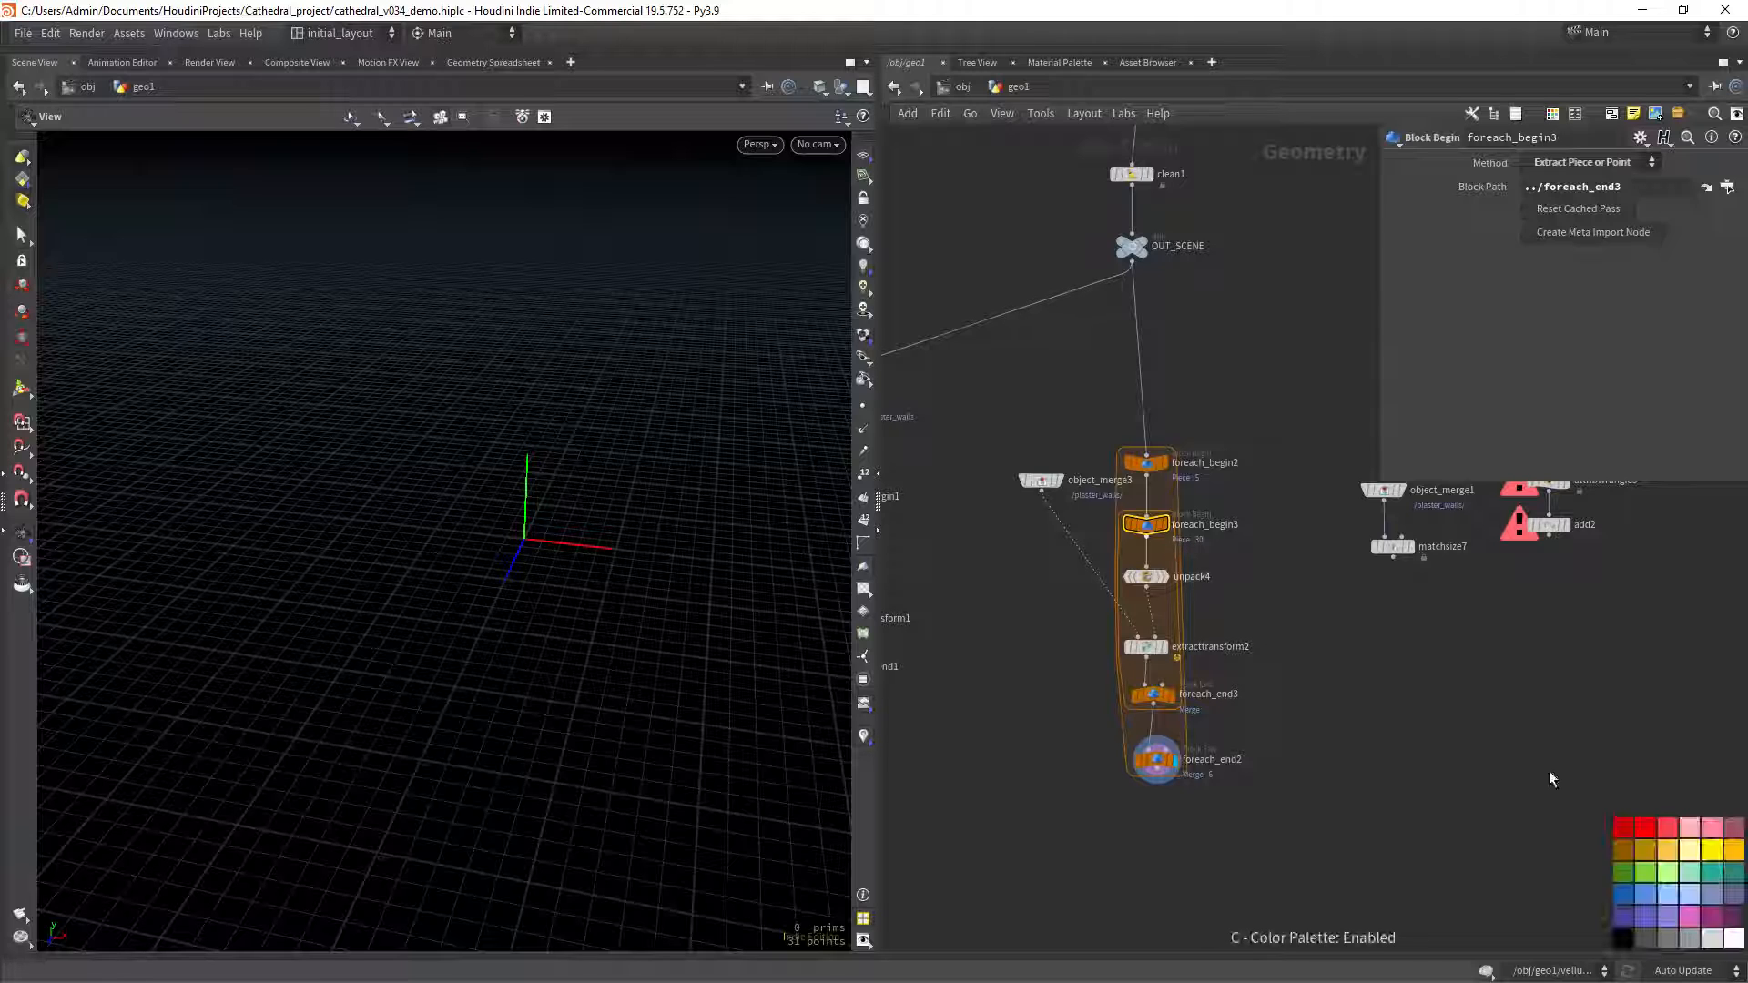
pyautogui.click(1645, 869)
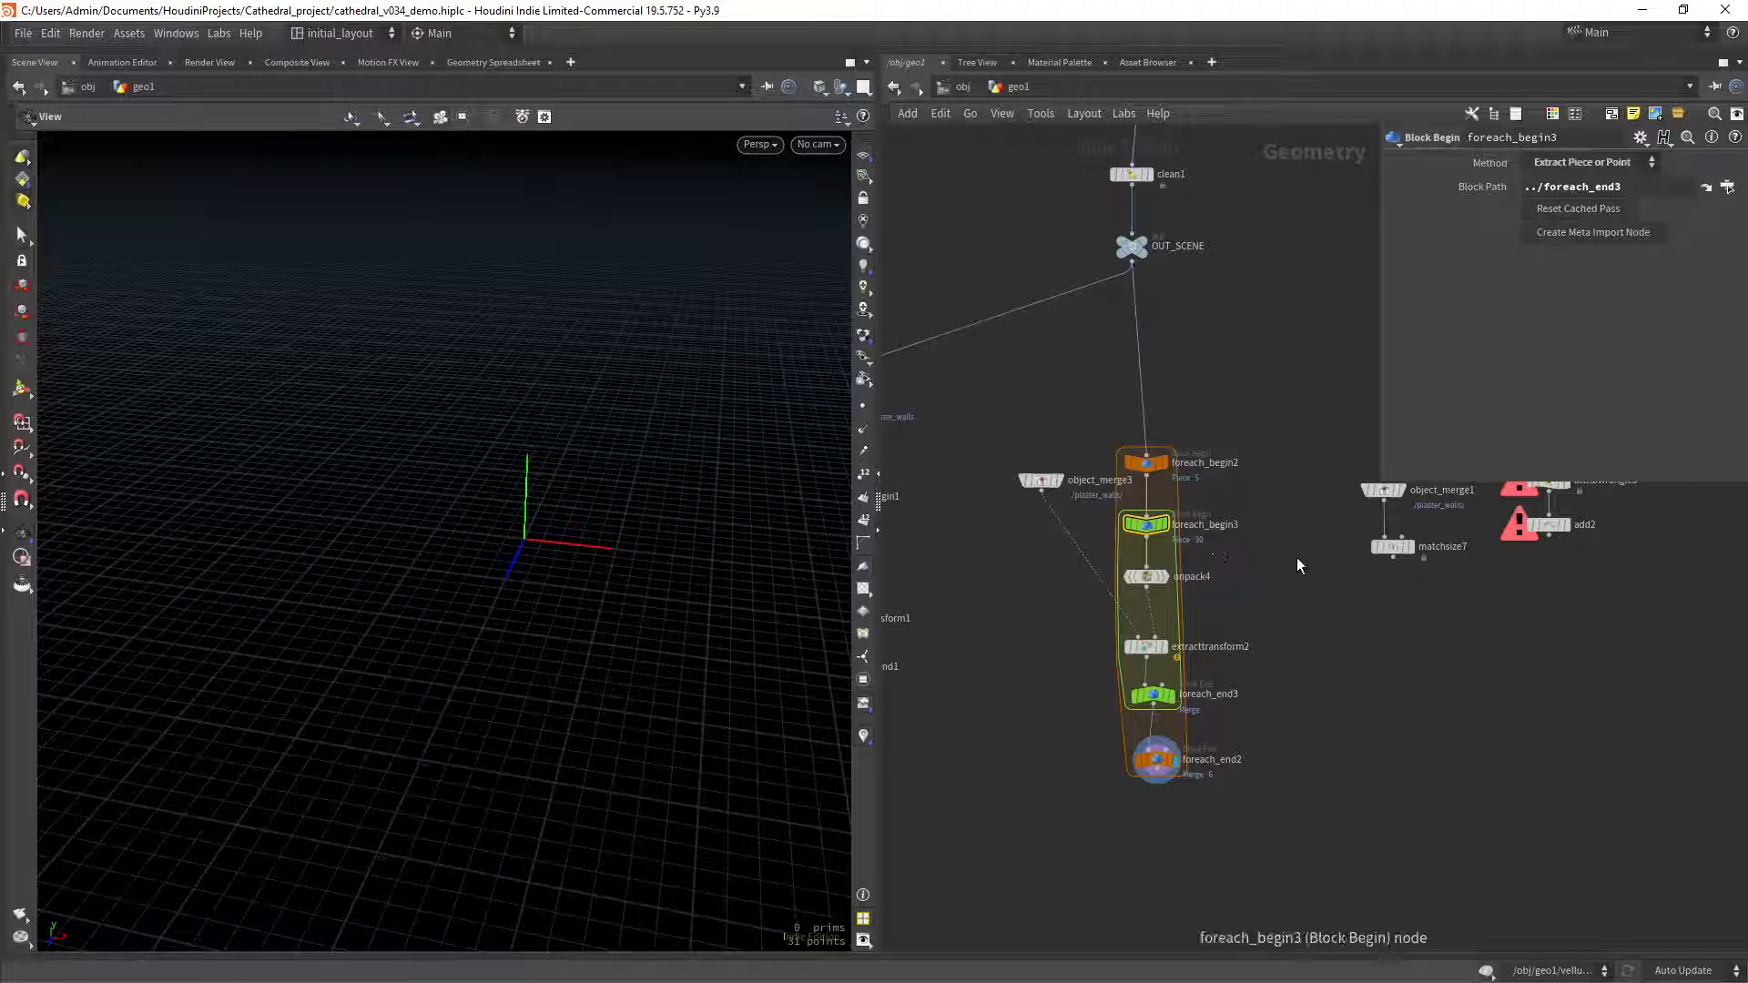
# Create a meta import node for foreach_begin2, move the loose object_merge1 and matchsize7 nodes clear, and rename the import node meta.
pyautogui.click(1145, 463)
pyautogui.click(1584, 233)
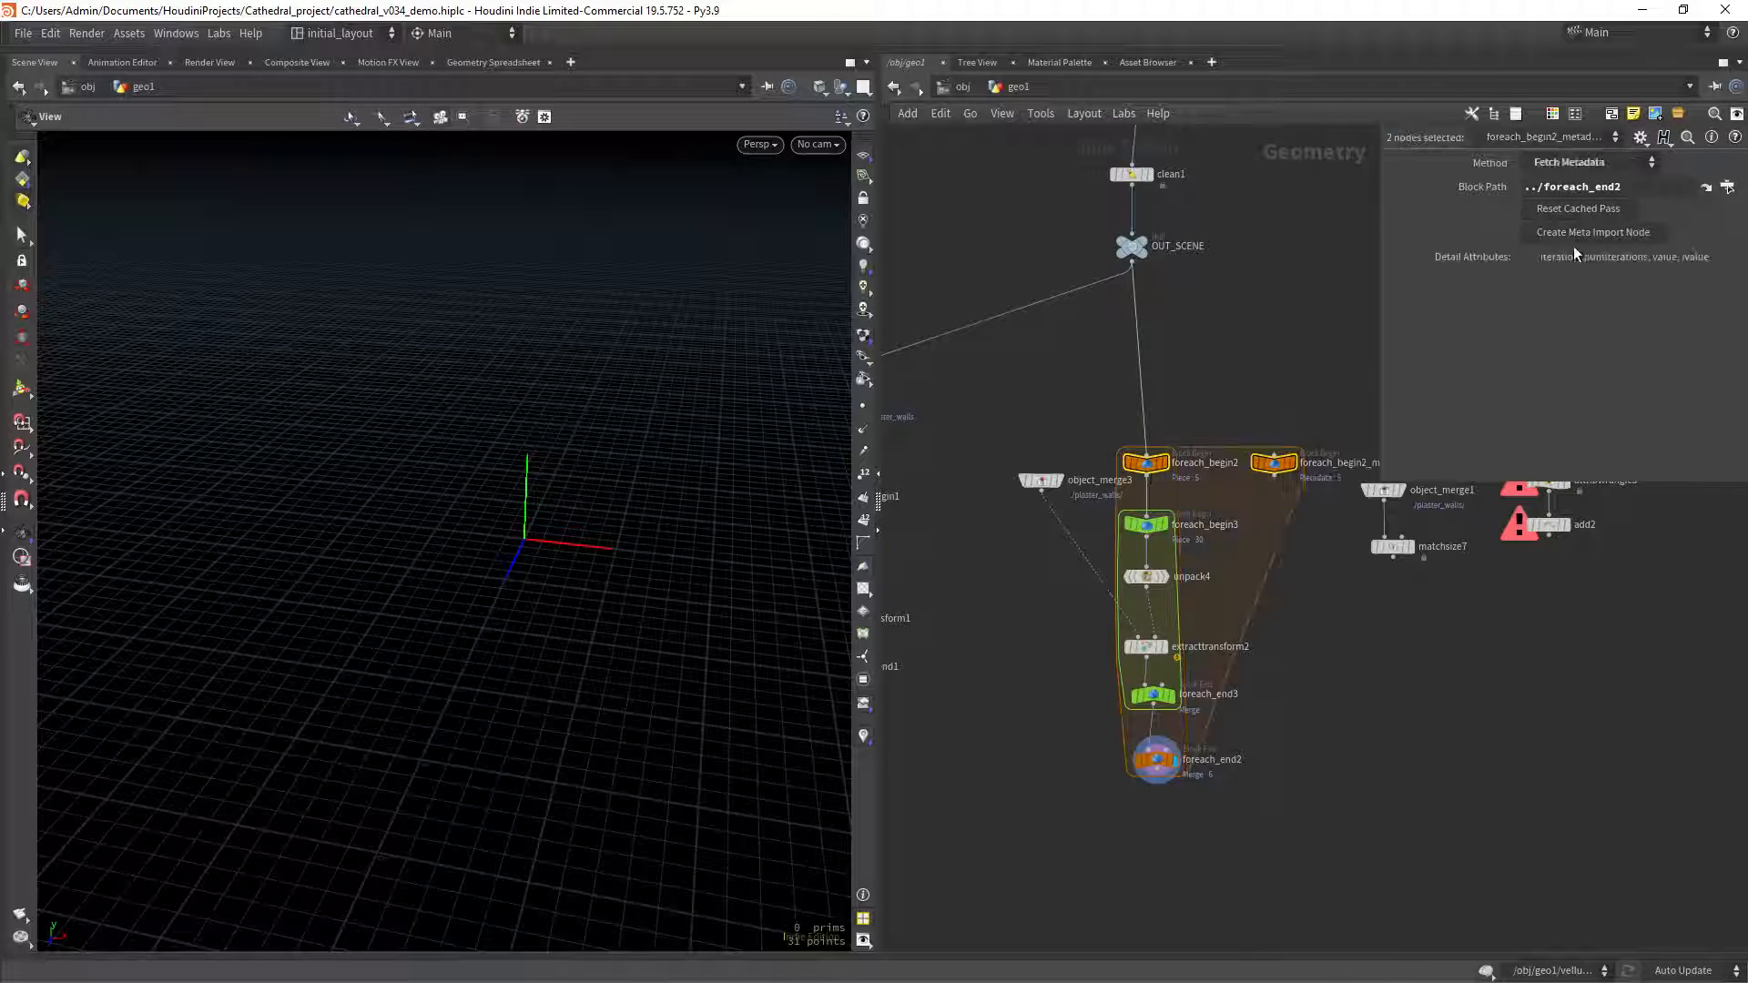
pyautogui.moveTo(1335, 580); pyautogui.dragTo(1167, 584, button='middle')
pyautogui.moveTo(1274, 606)
pyautogui.mouseDown()
pyautogui.moveTo(1215, 497)
pyautogui.moveTo(1405, 574)
pyautogui.mouseUp()
pyautogui.doubleClick(1197, 468)
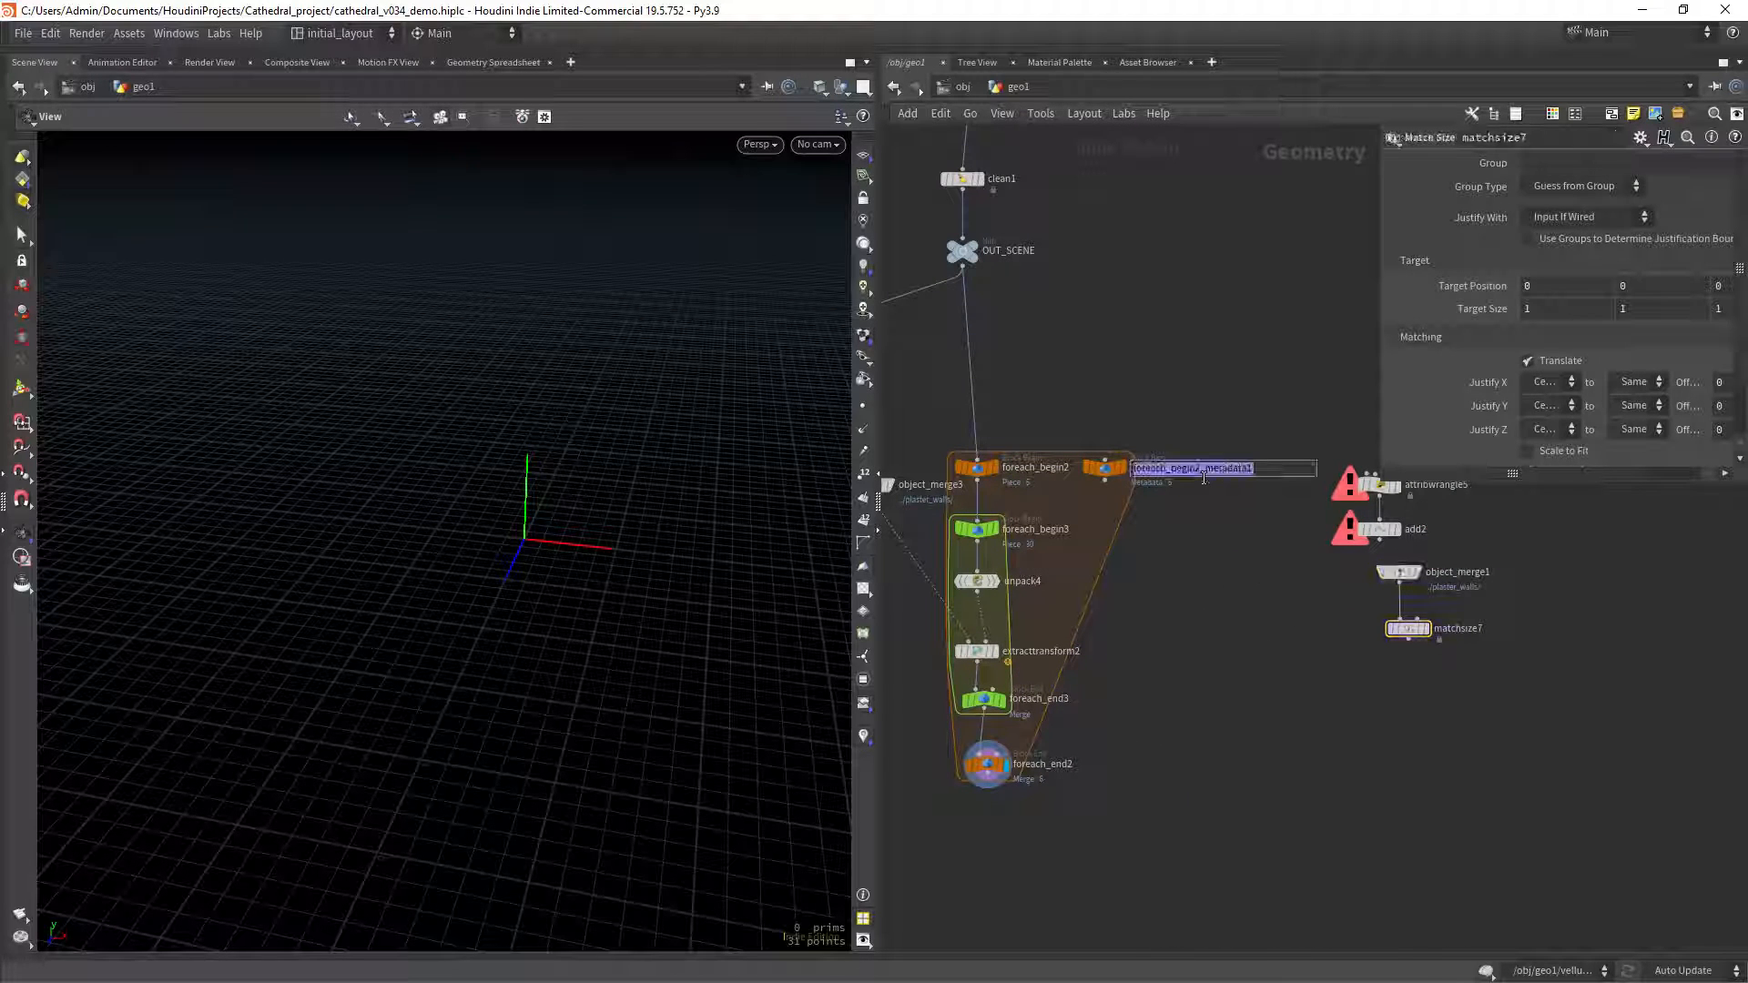
pyautogui.write('meta')
pyautogui.press('Return')
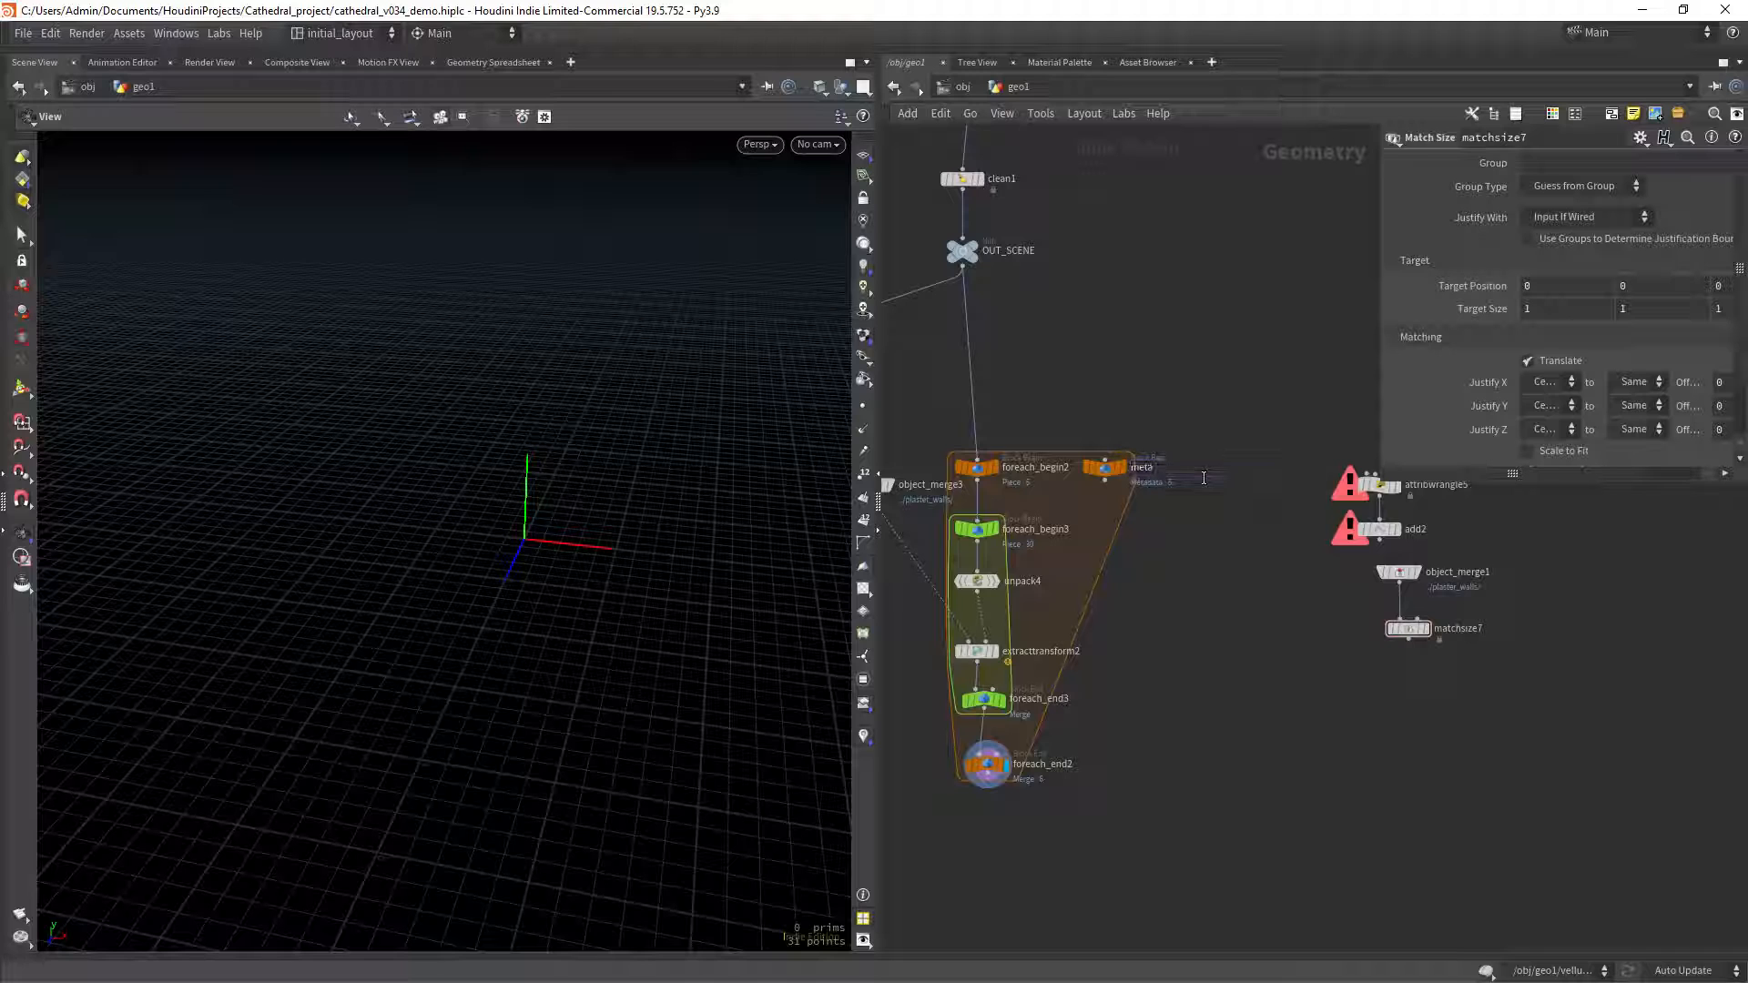
# Display object_merge3 to examine the reference asset it brings in.
pyautogui.scroll(2, 987, 591)
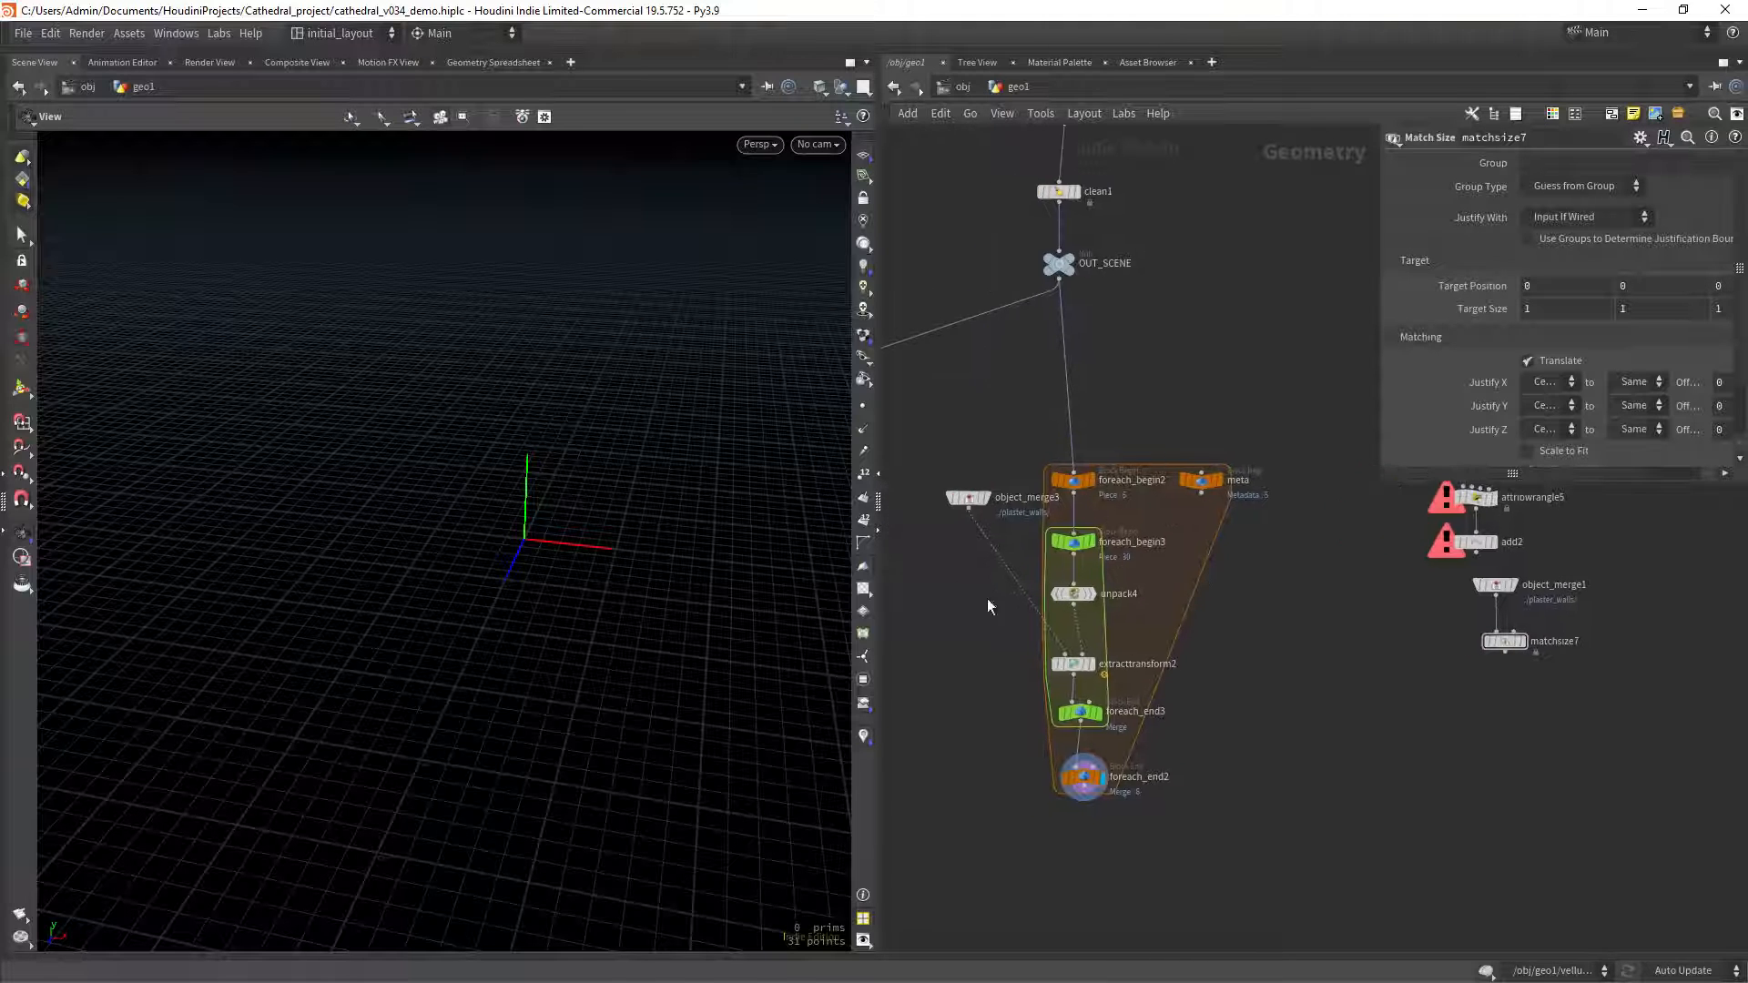
pyautogui.click(988, 477)
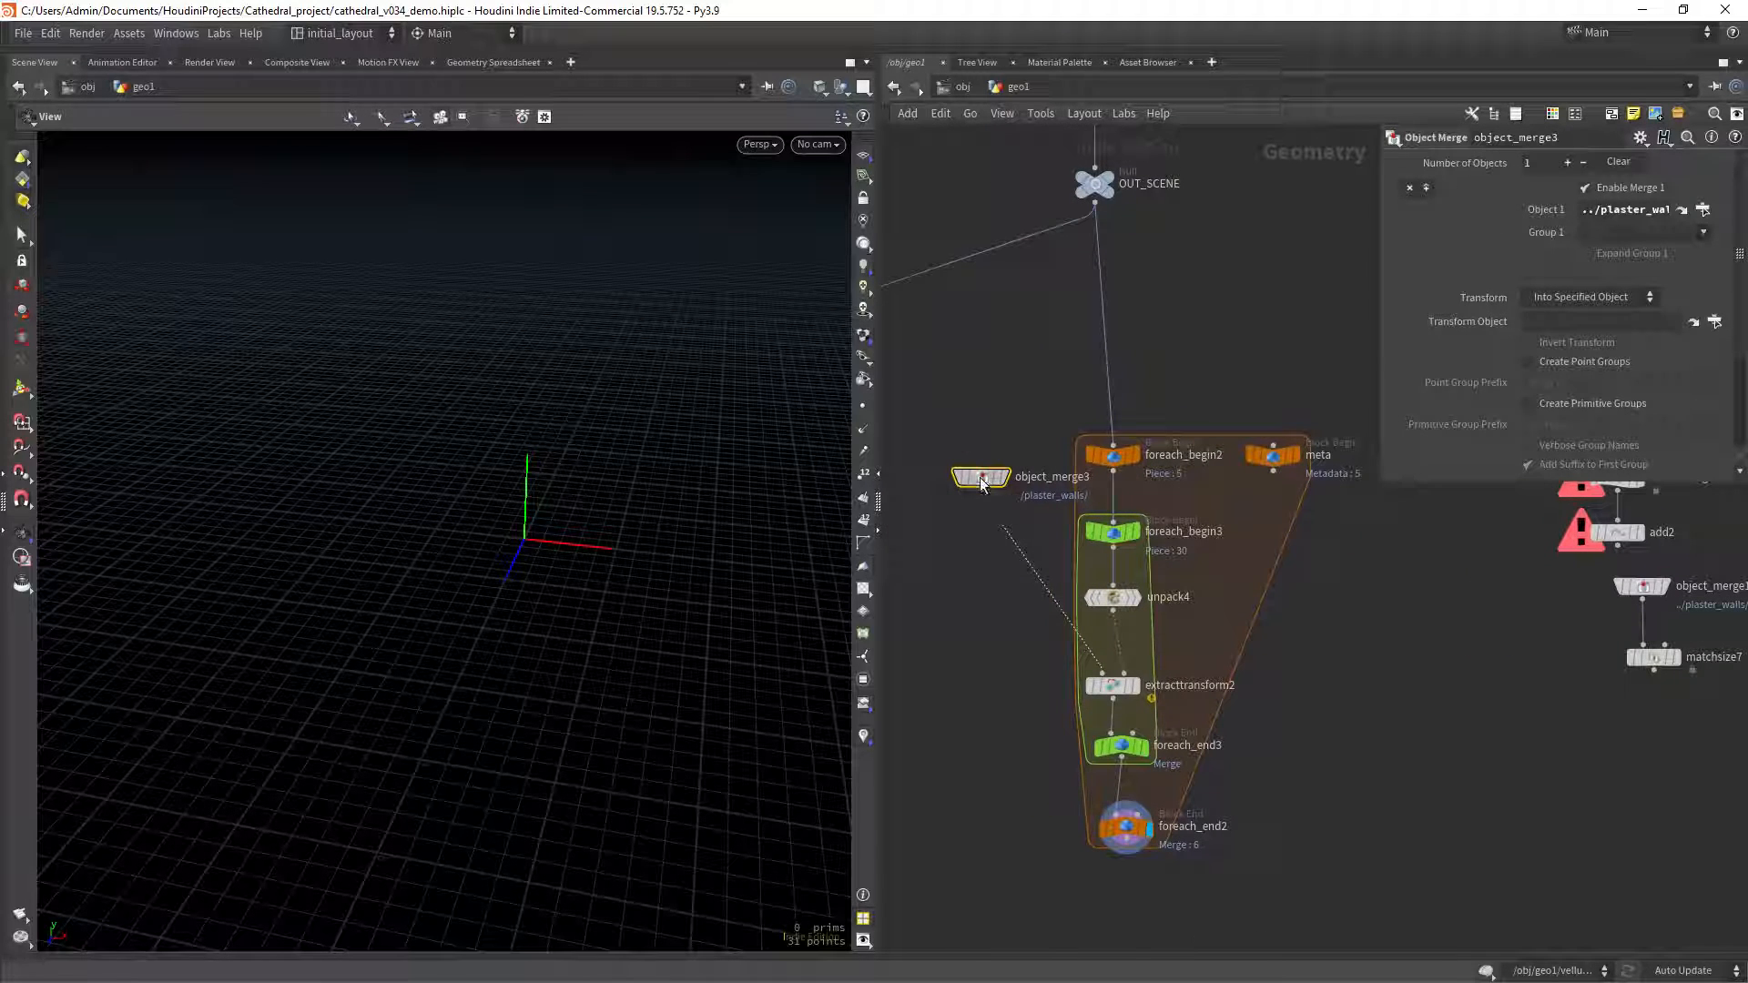
pyautogui.click(1006, 446)
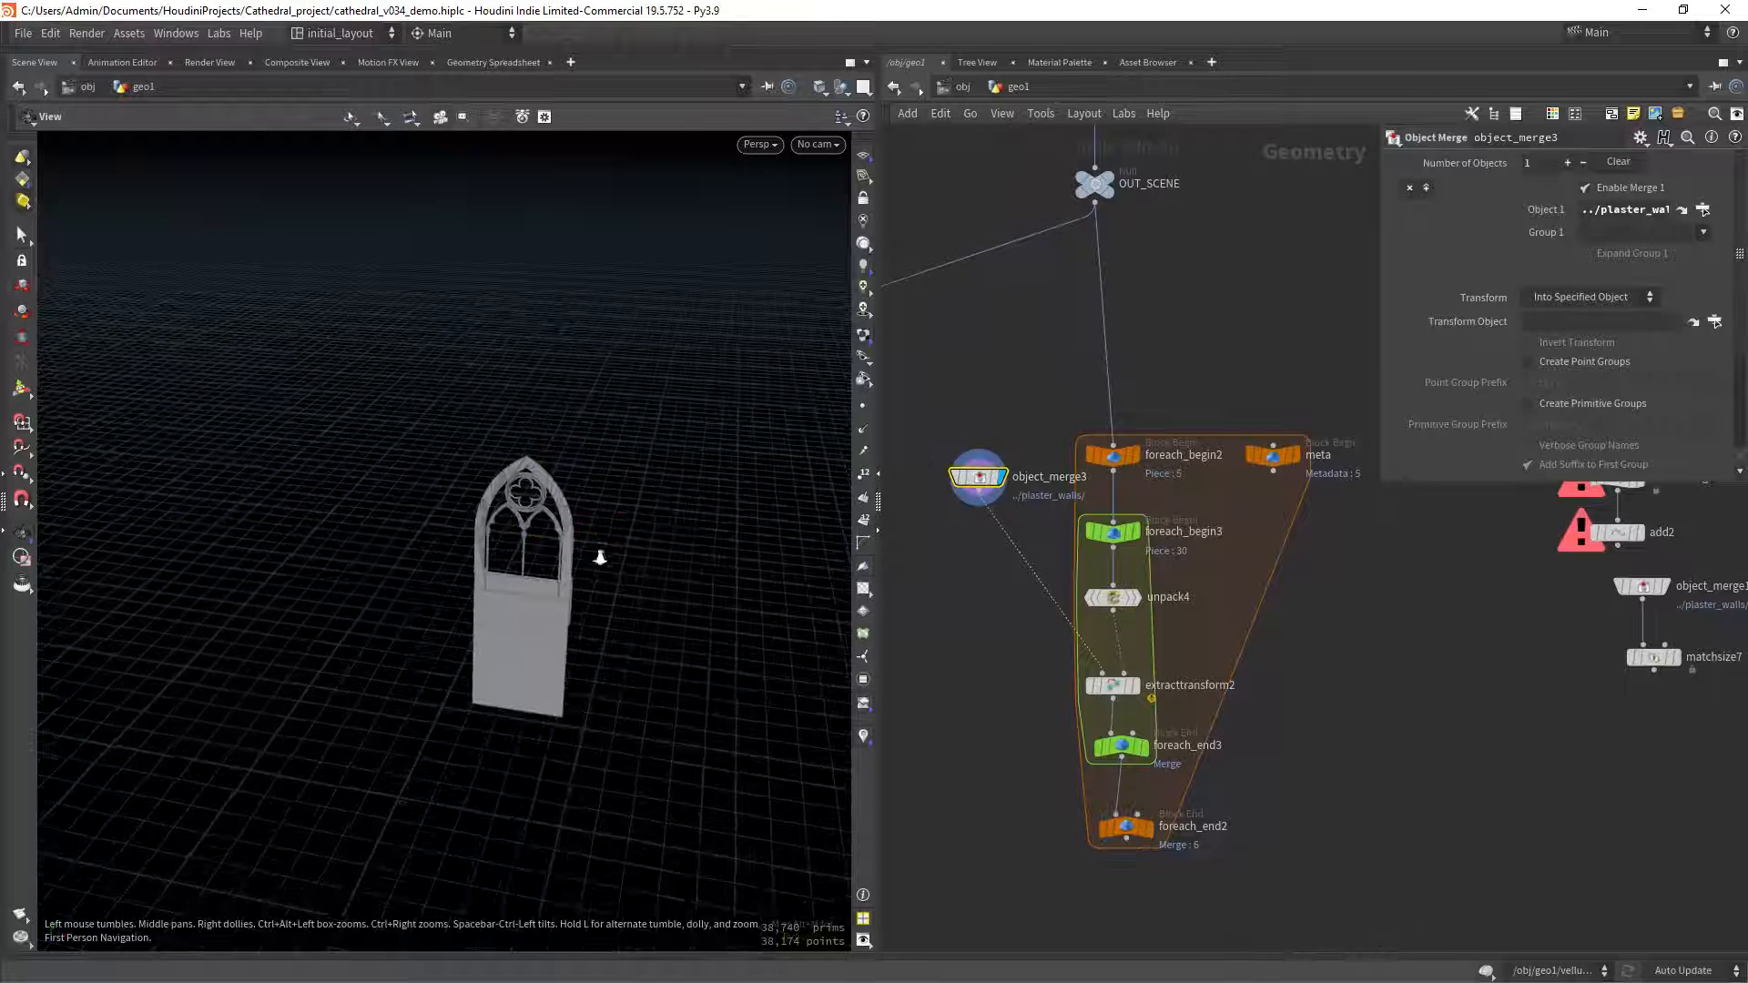
pyautogui.scroll(-3, 1007, 635)
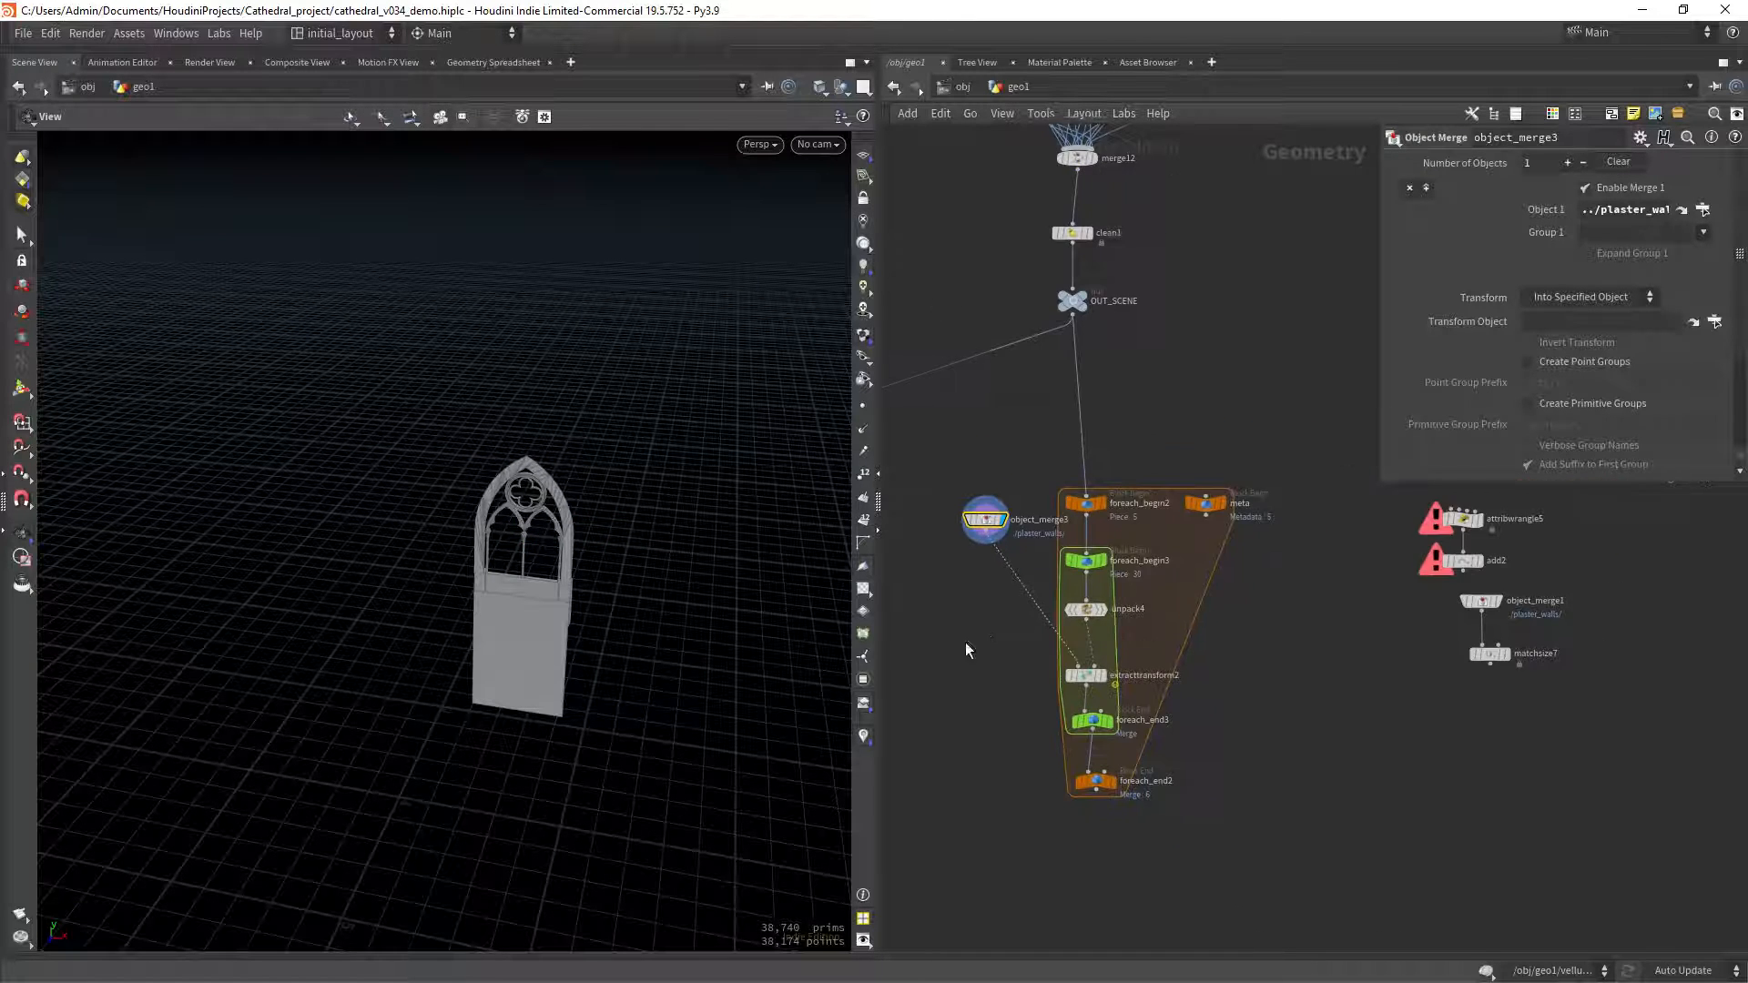
pyautogui.scroll(4, 995, 586)
pyautogui.moveTo(995, 587); pyautogui.dragTo(990, 655, button='middle')
pyautogui.scroll(-3, 975, 661)
pyautogui.scroll(2, 992, 632)
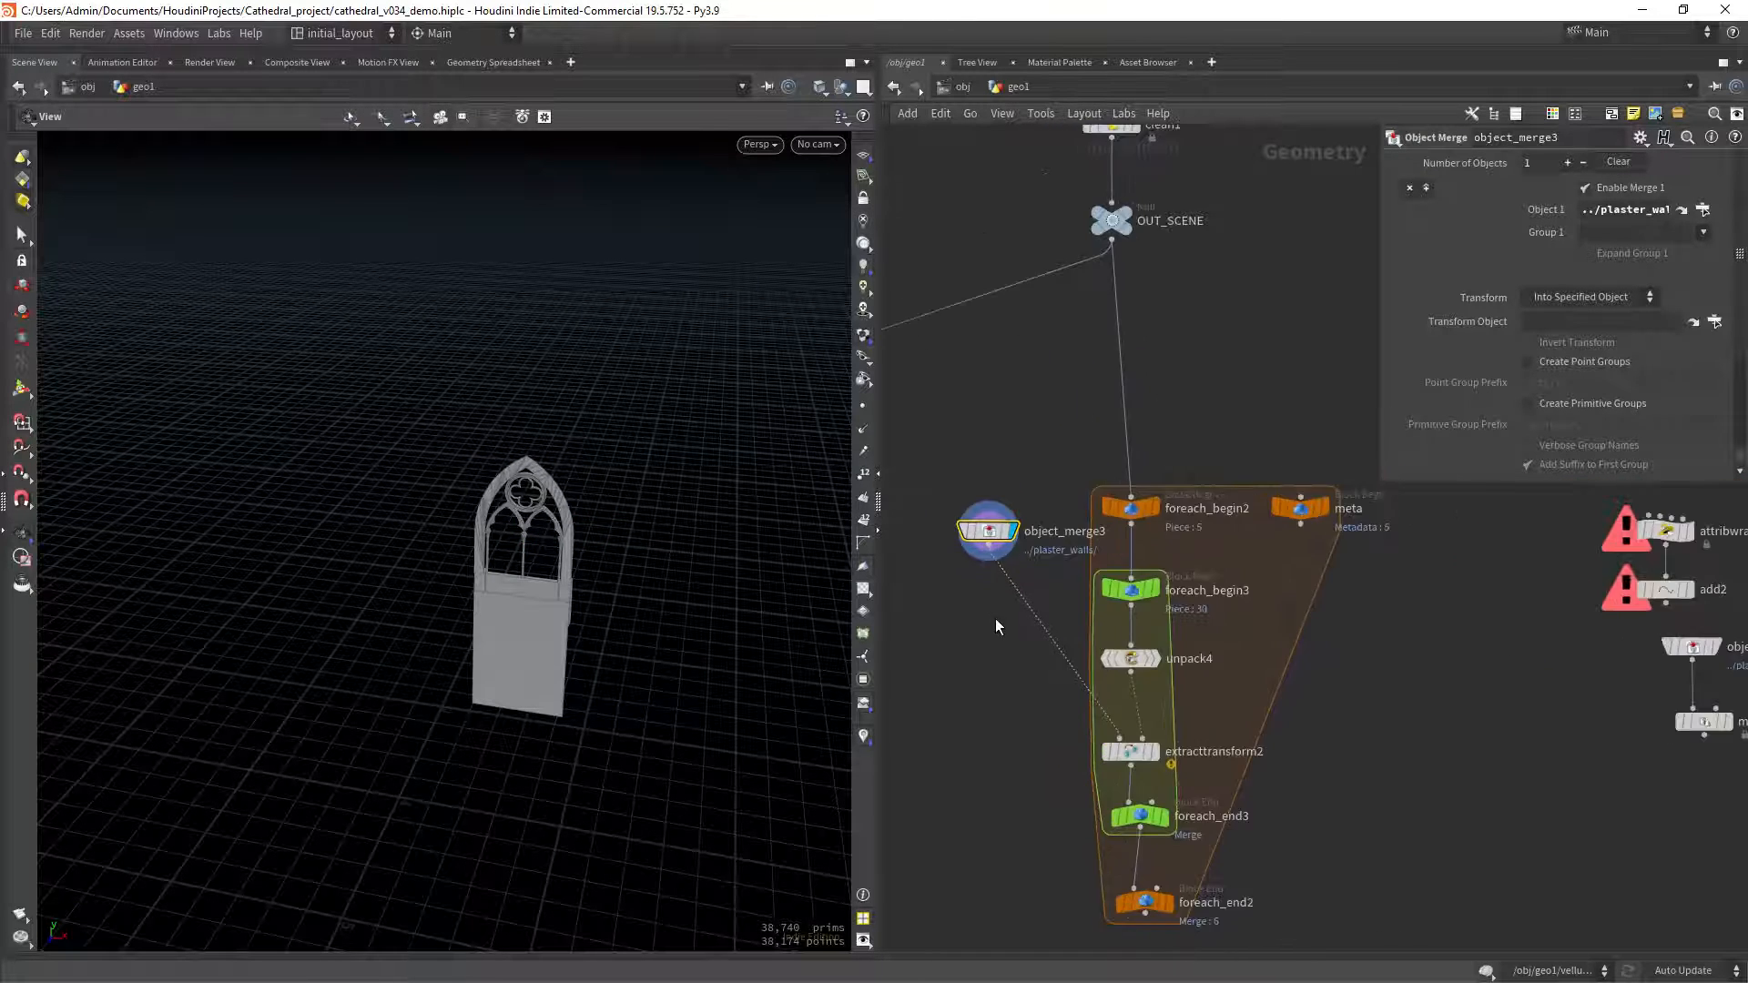
# Add a spare input to object_merge3, link it to ../meta, and line the node up with the outer loop's start.
pyautogui.click(1640, 137)
pyautogui.press('Escape')
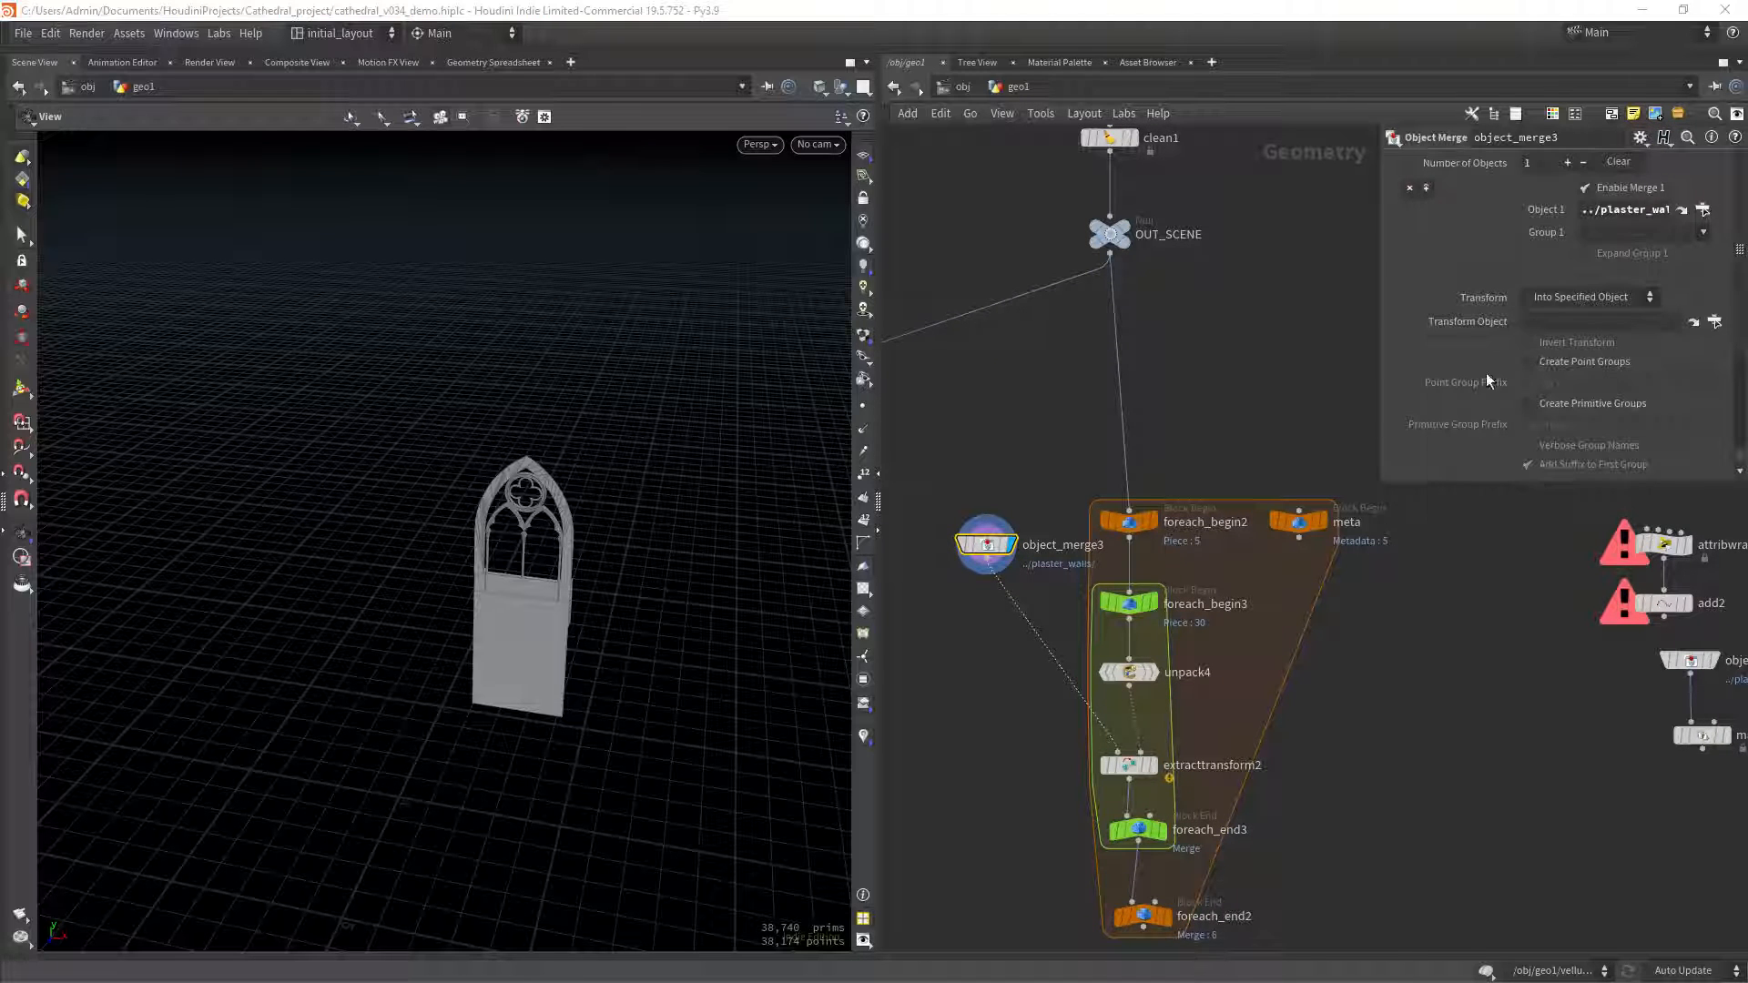
pyautogui.moveTo(1479, 480); pyautogui.dragTo(1460, 742)
pyautogui.moveTo(1297, 547); pyautogui.dragTo(1440, 602)
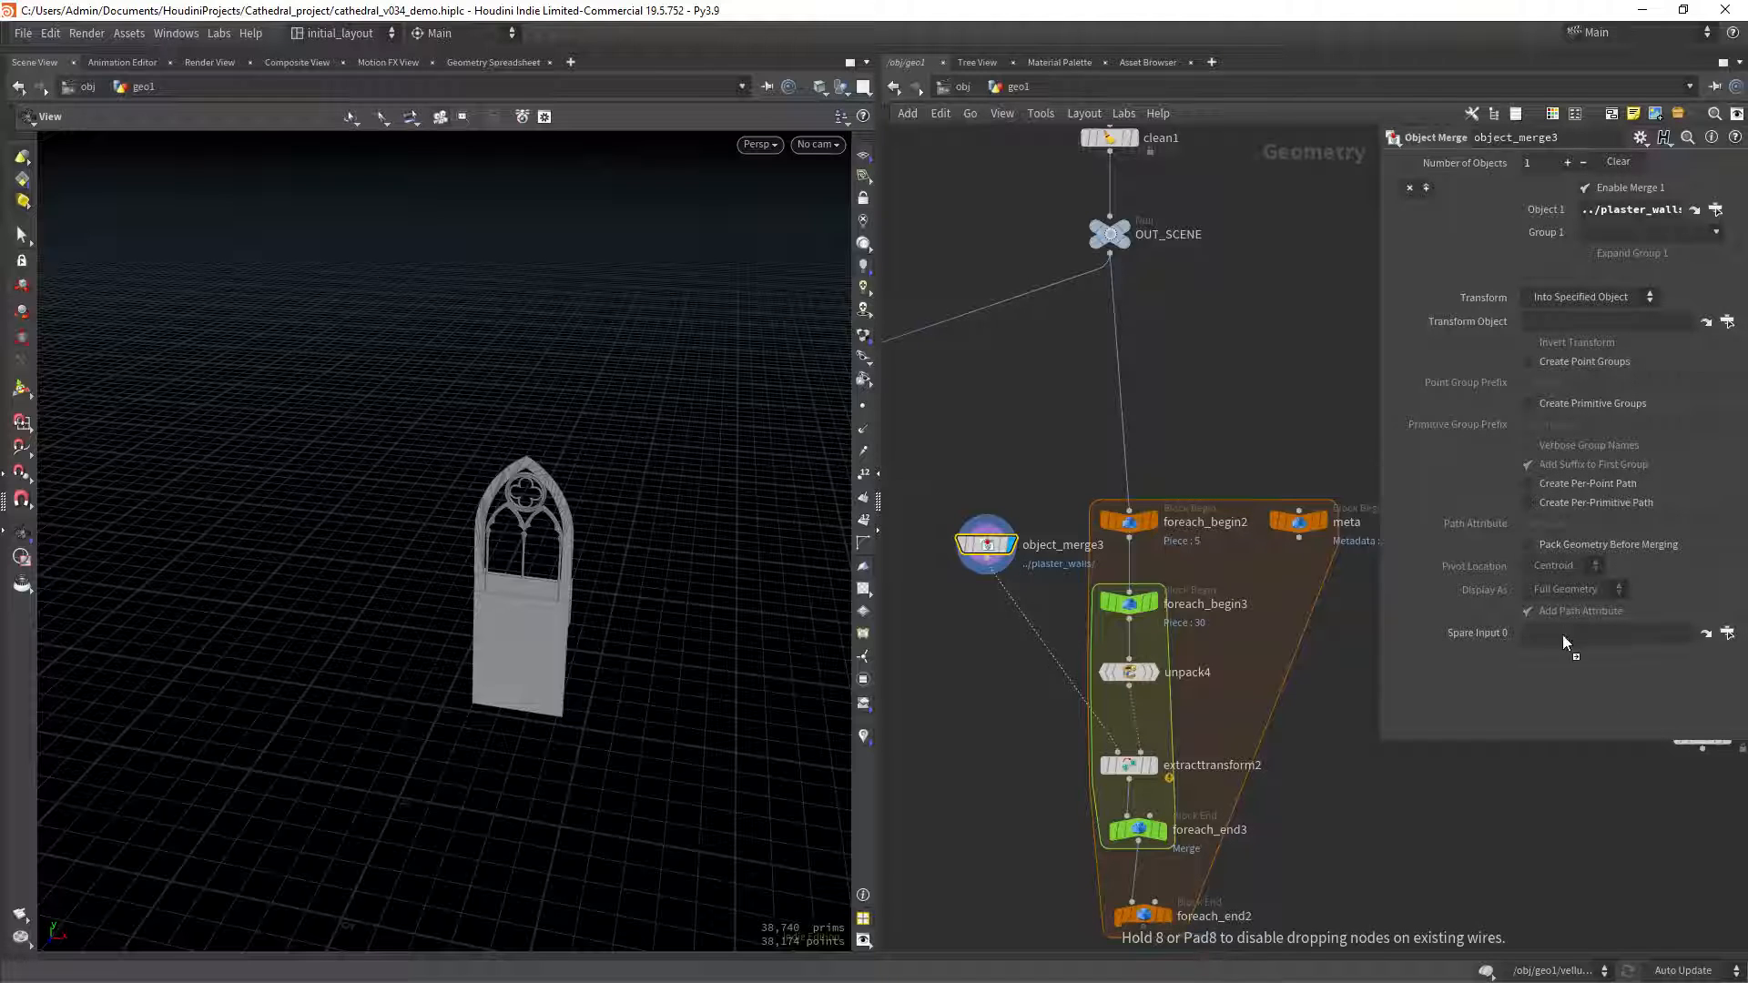
pyautogui.moveTo(1563, 640); pyautogui.dragTo(1562, 635)
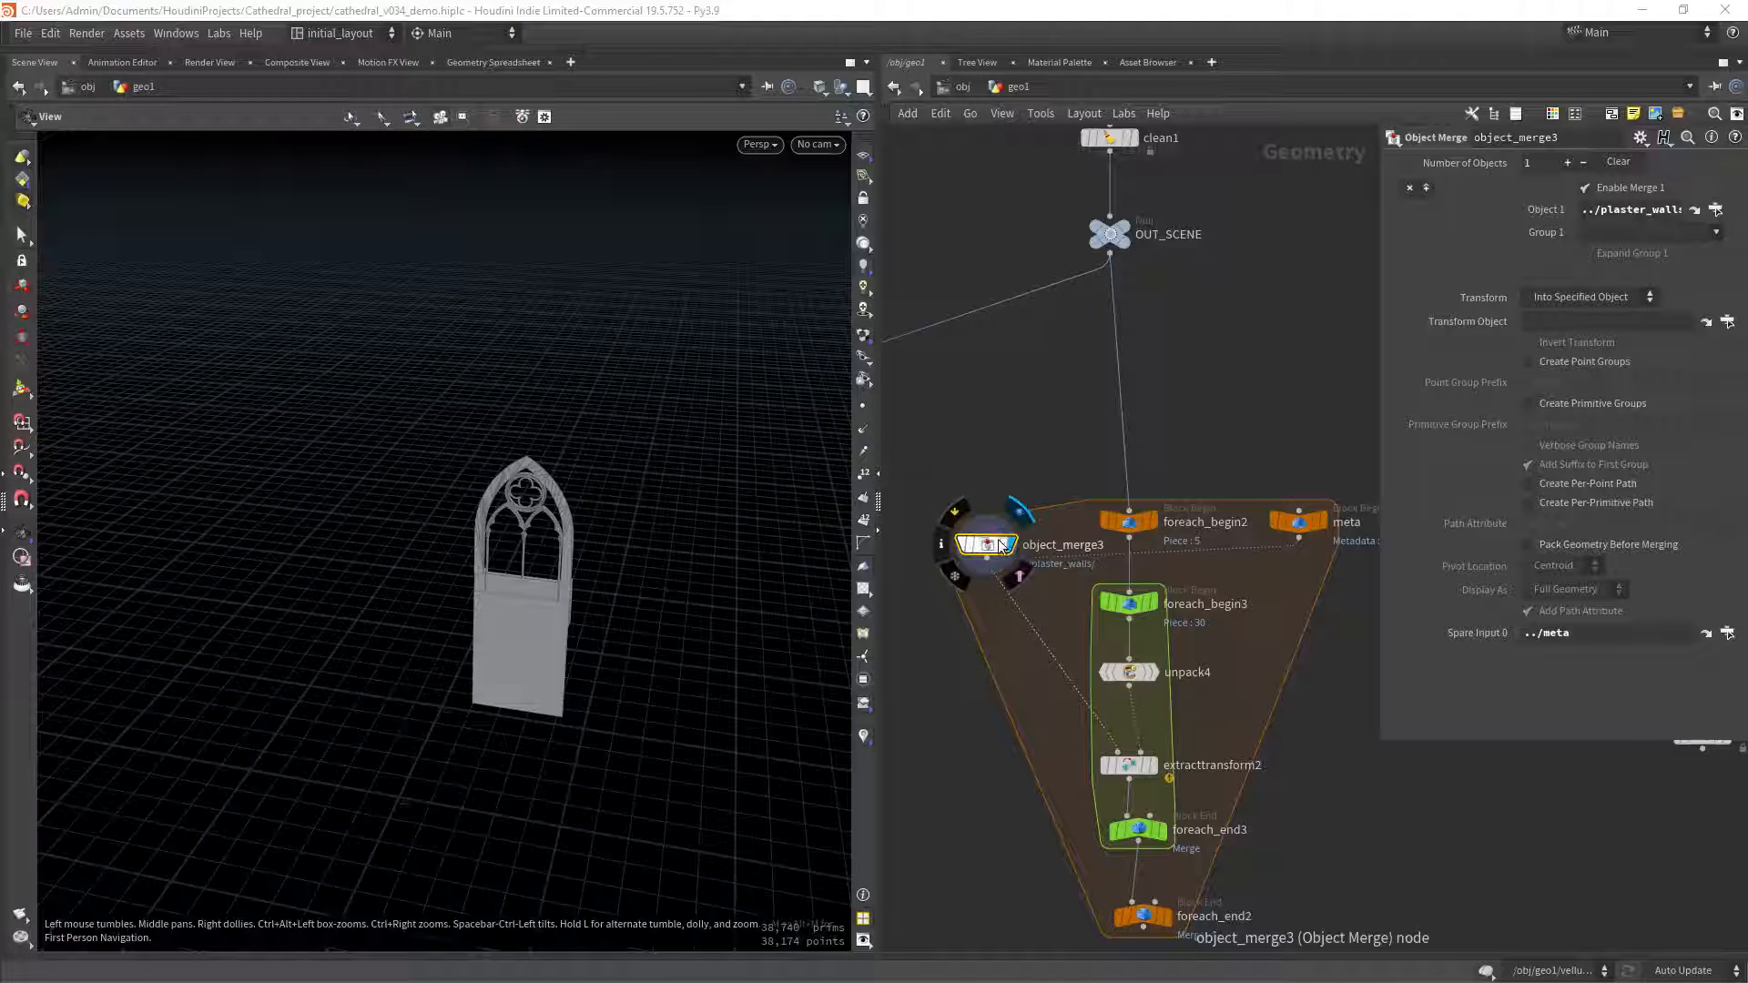
pyautogui.moveTo(992, 547); pyautogui.dragTo(992, 525)
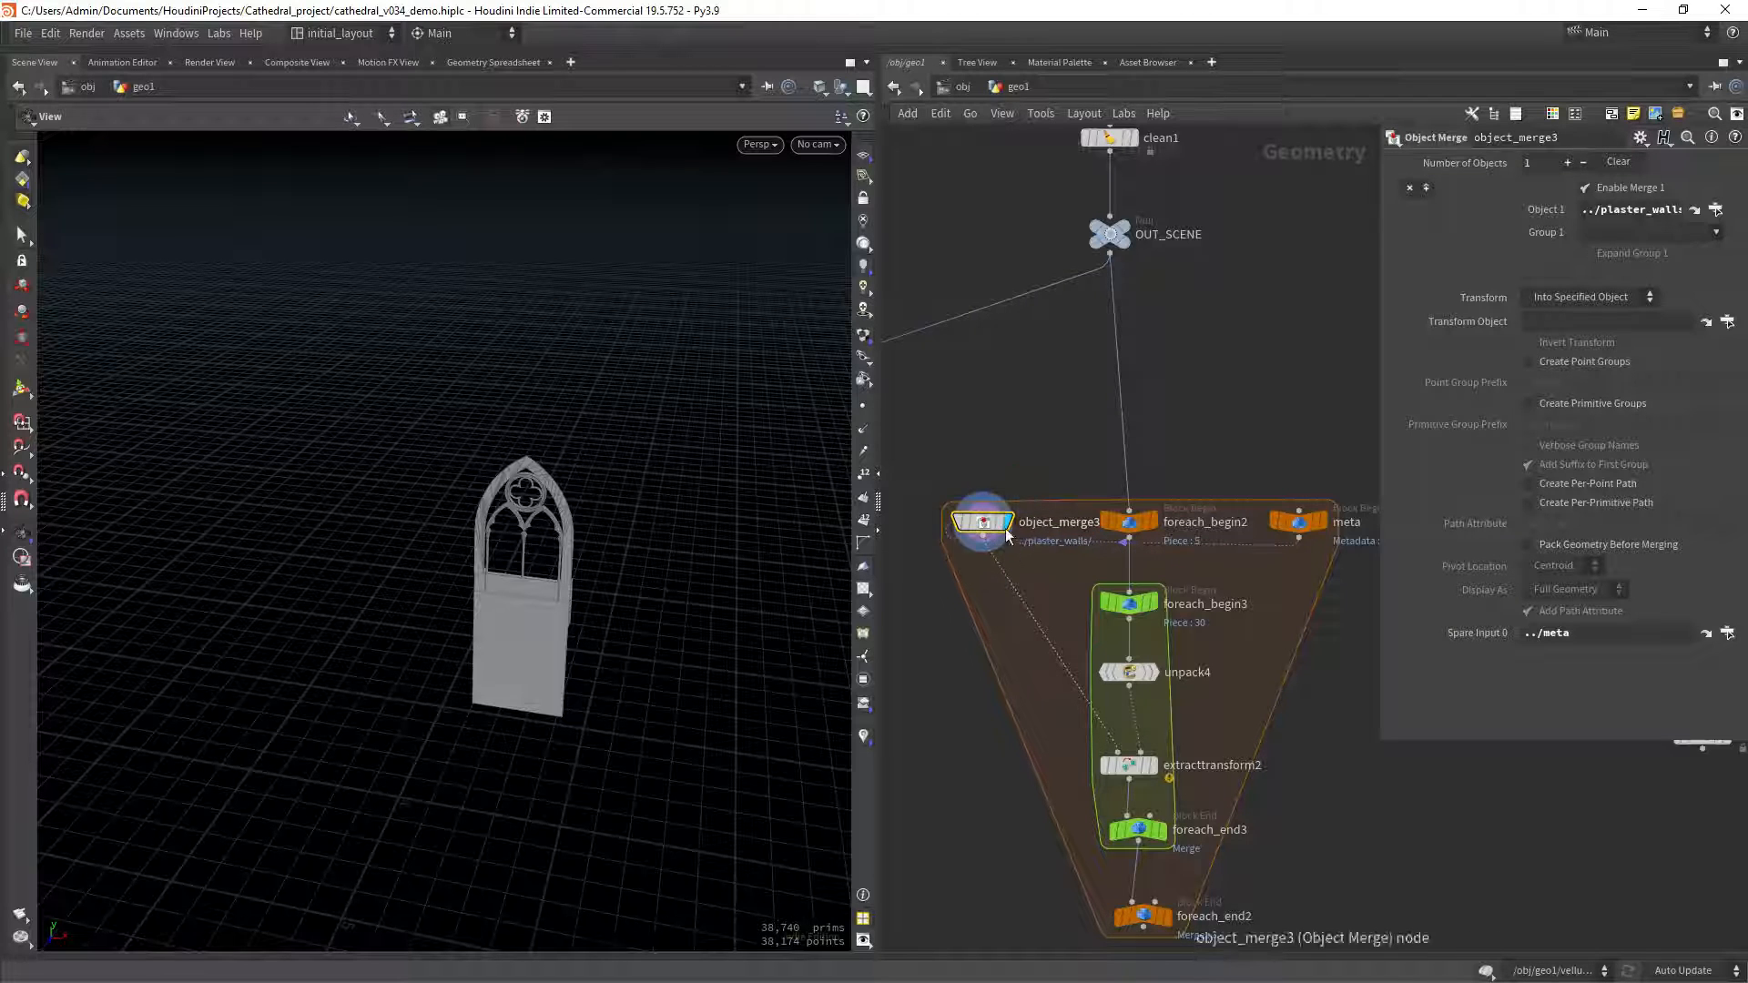
# Replace plaster_walls/ in object_merge3's Object 1 path so it reads ../`details(-1,"value")`.
pyautogui.moveTo(1382, 284); pyautogui.dragTo(1181, 282)
pyautogui.moveTo(1496, 212); pyautogui.dragTo(1377, 242)
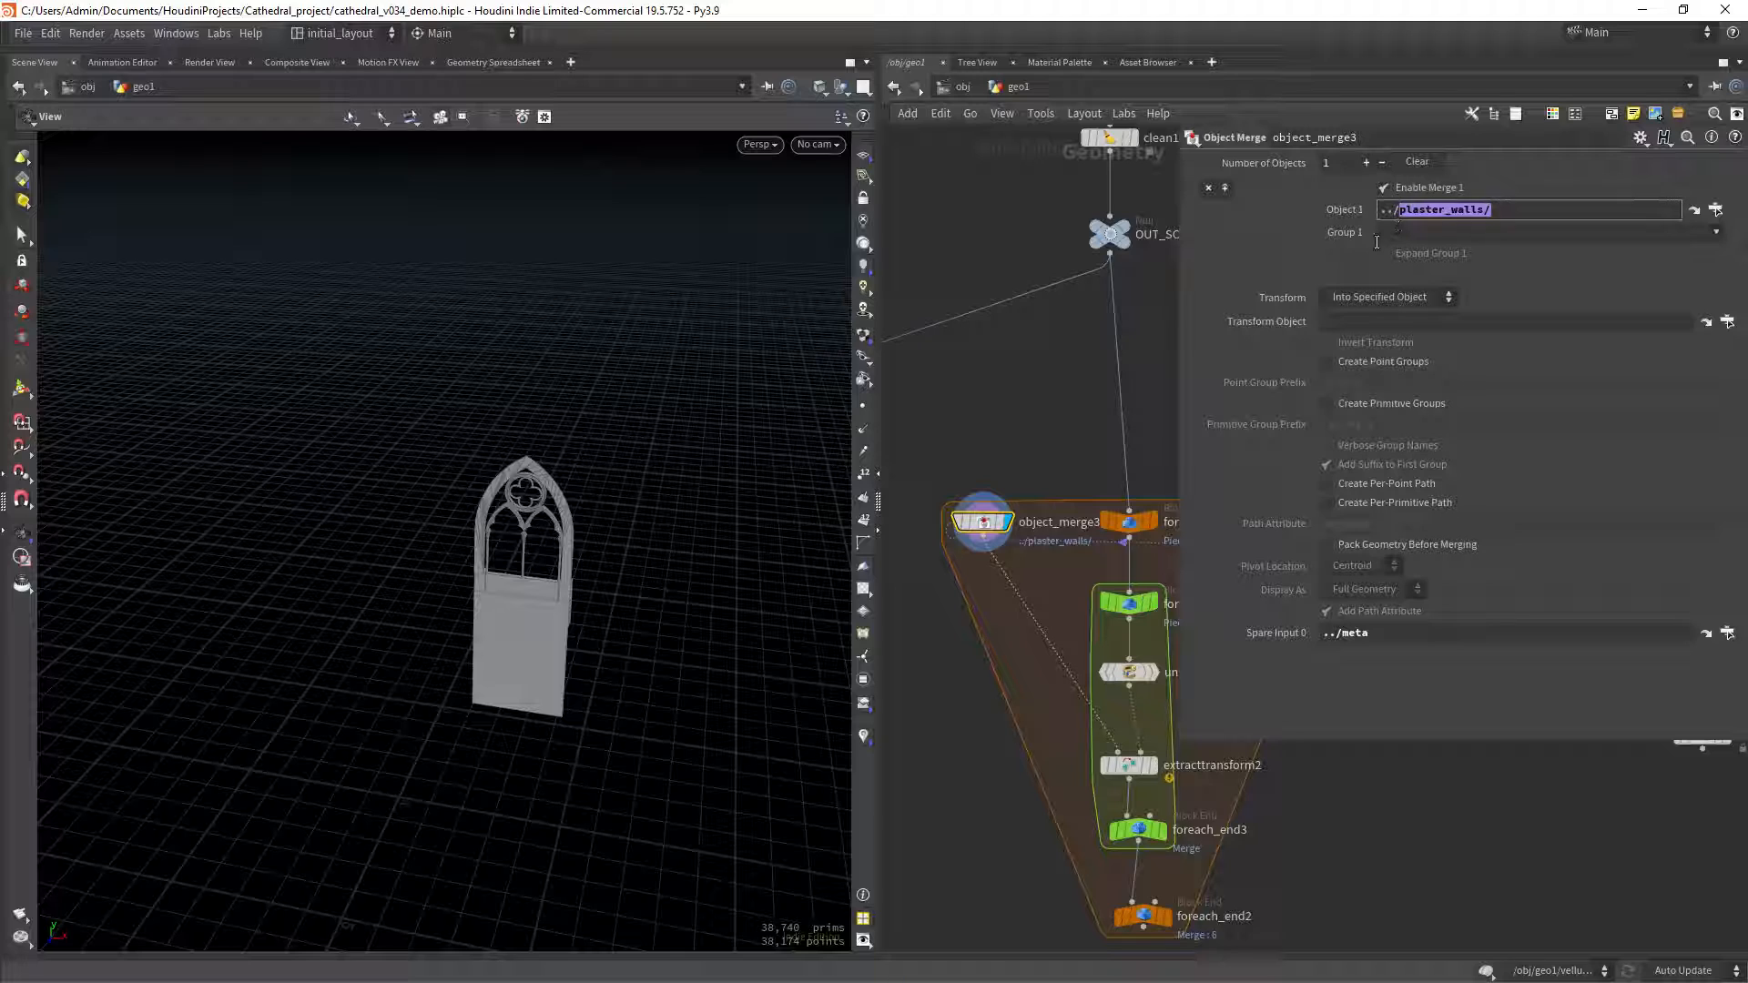
pyautogui.moveTo(1319, 342)
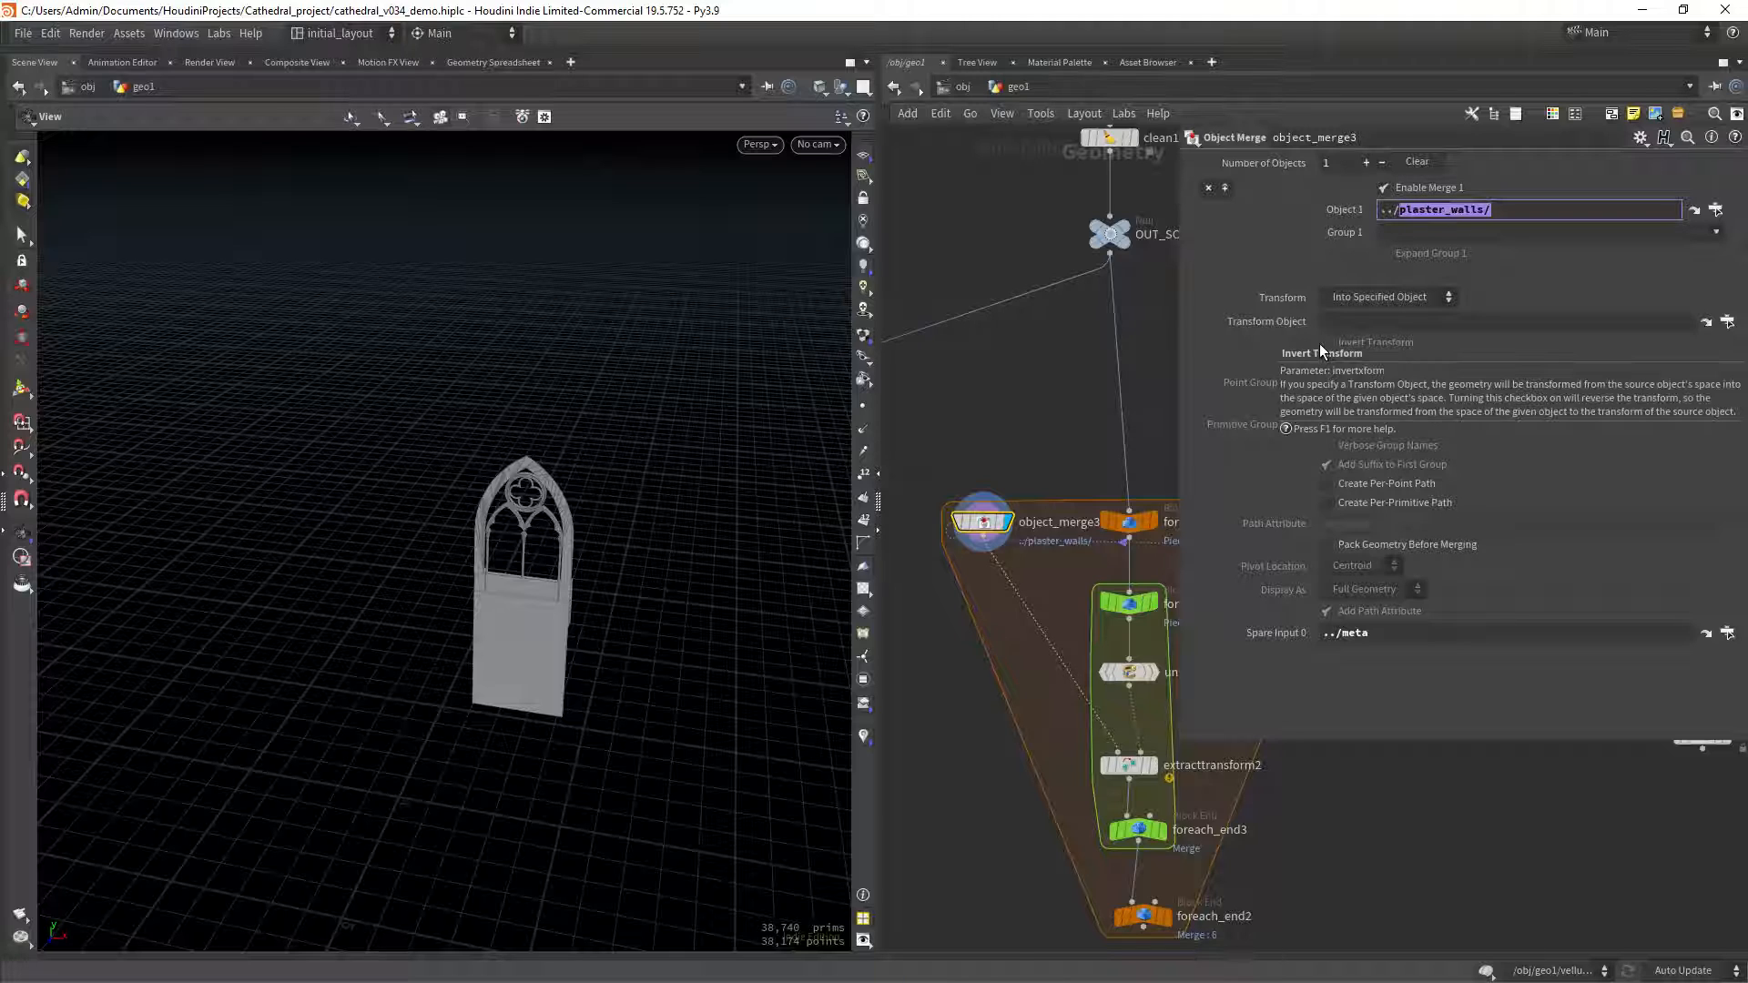
pyautogui.press('BackSpace')
pyautogui.write('`details')
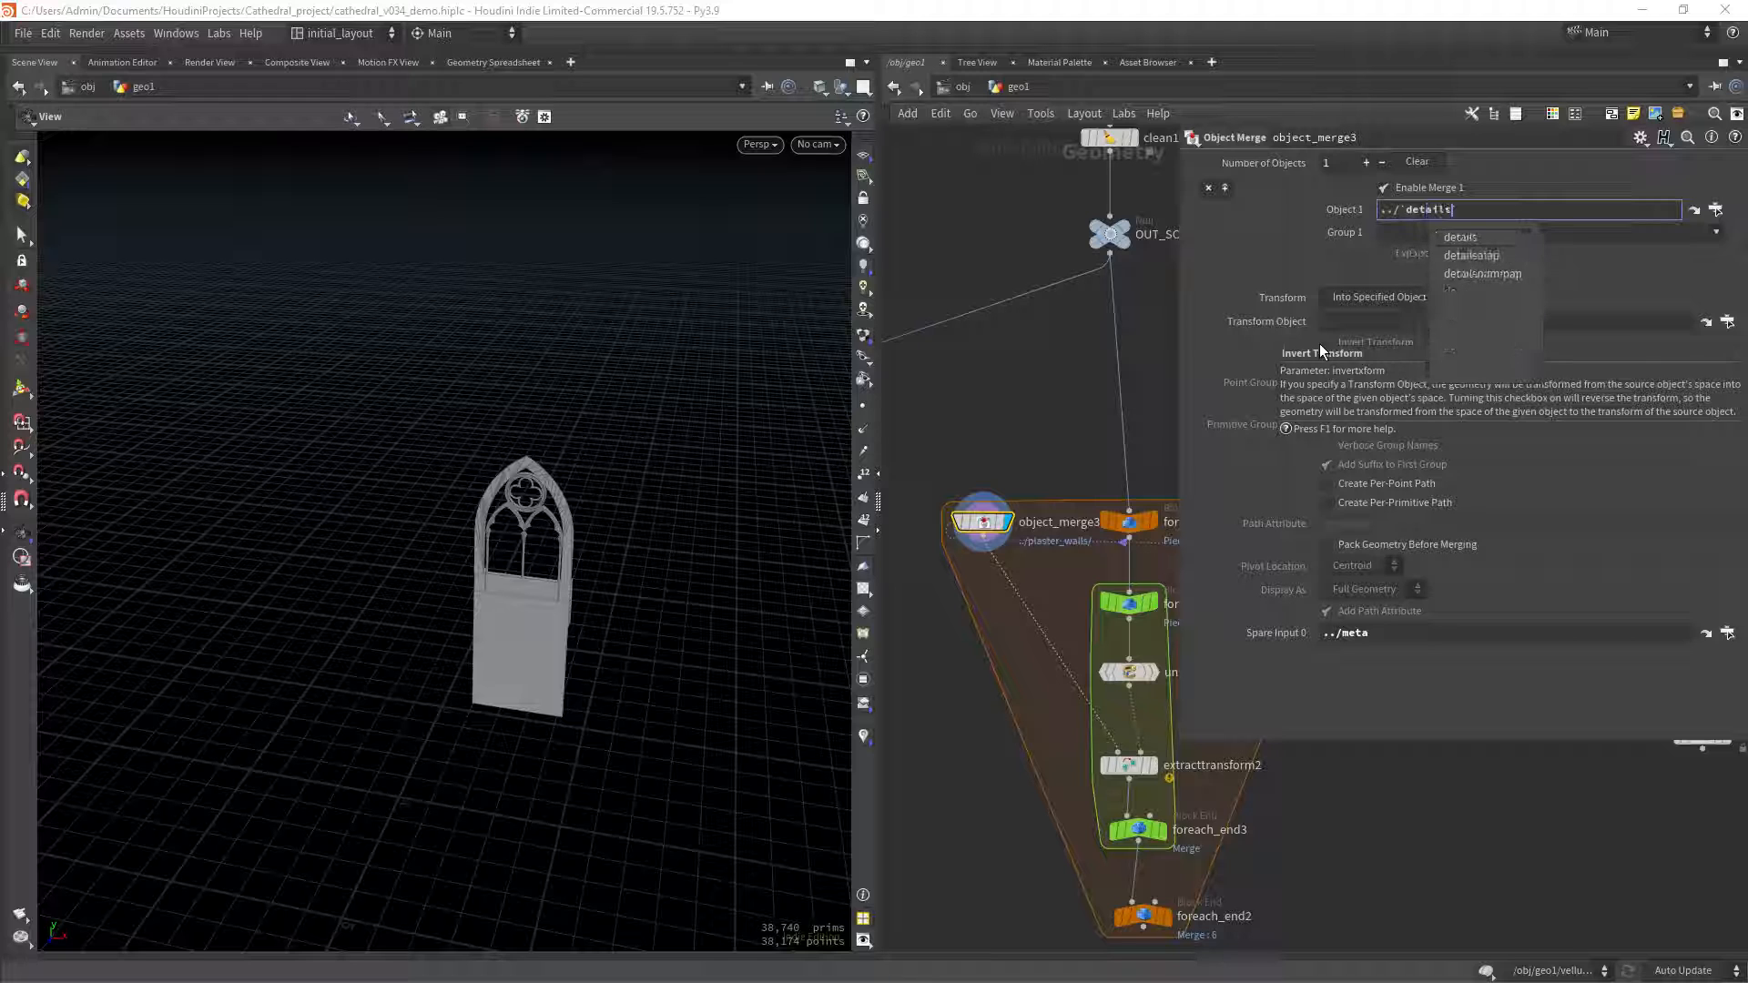
pyautogui.write('()')
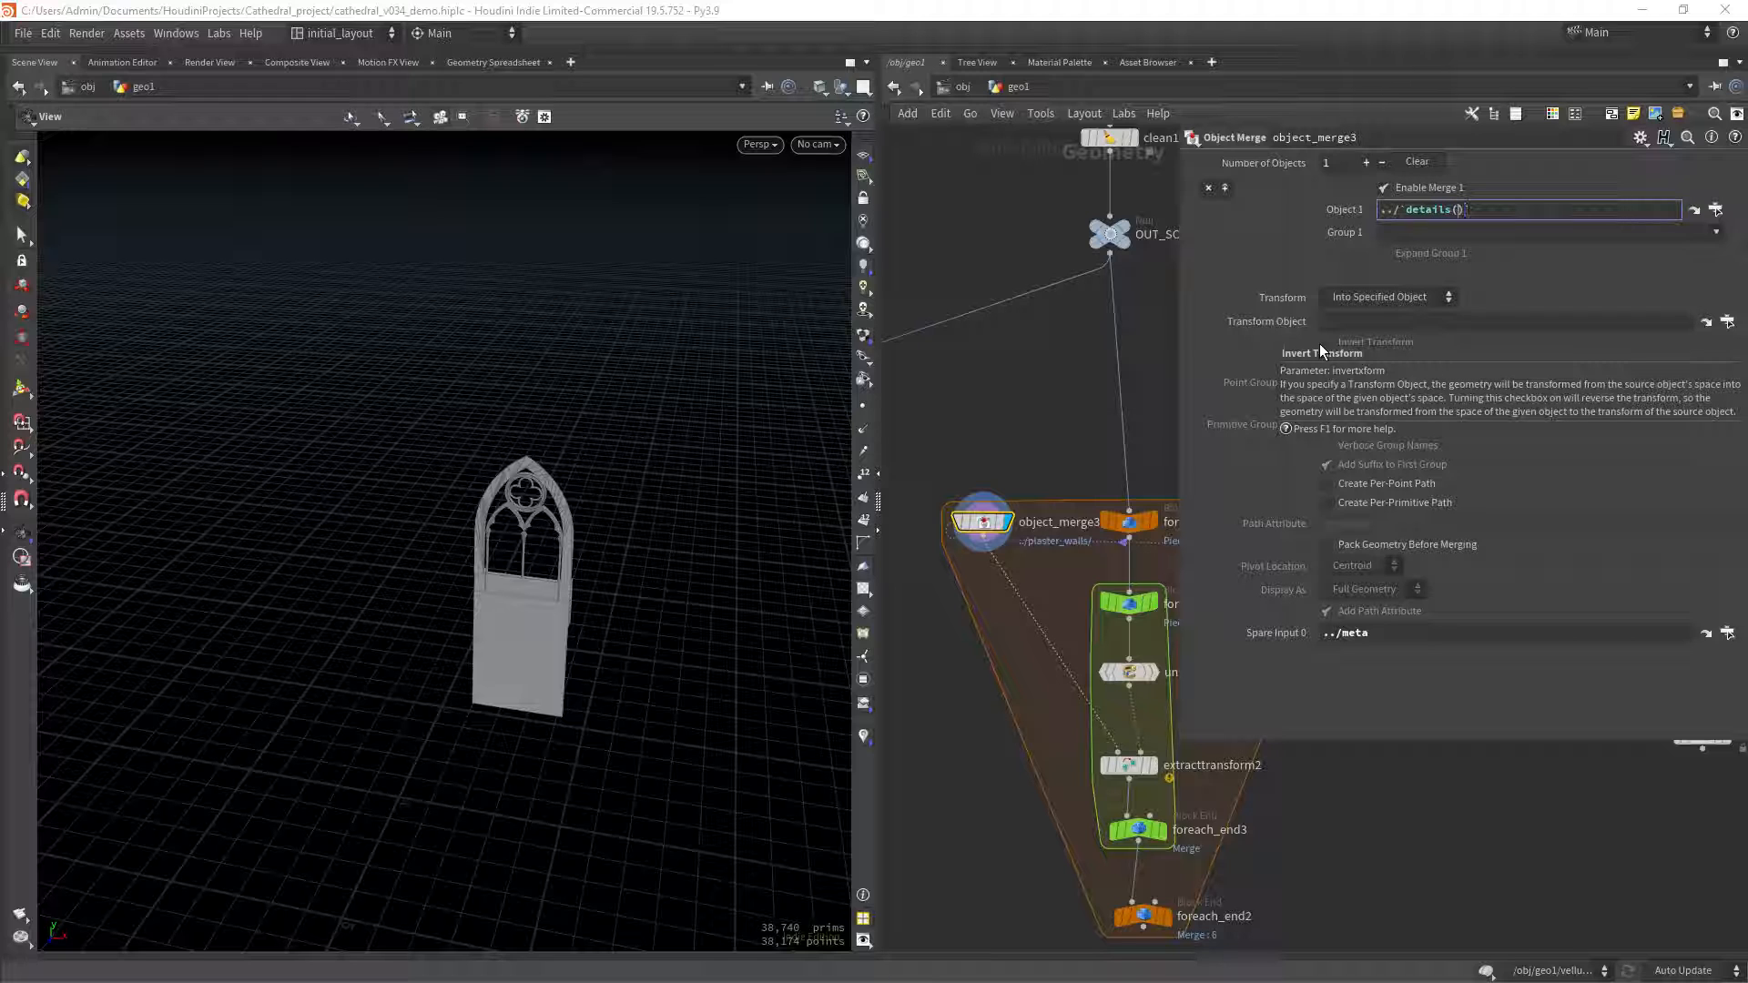
pyautogui.write('-1')
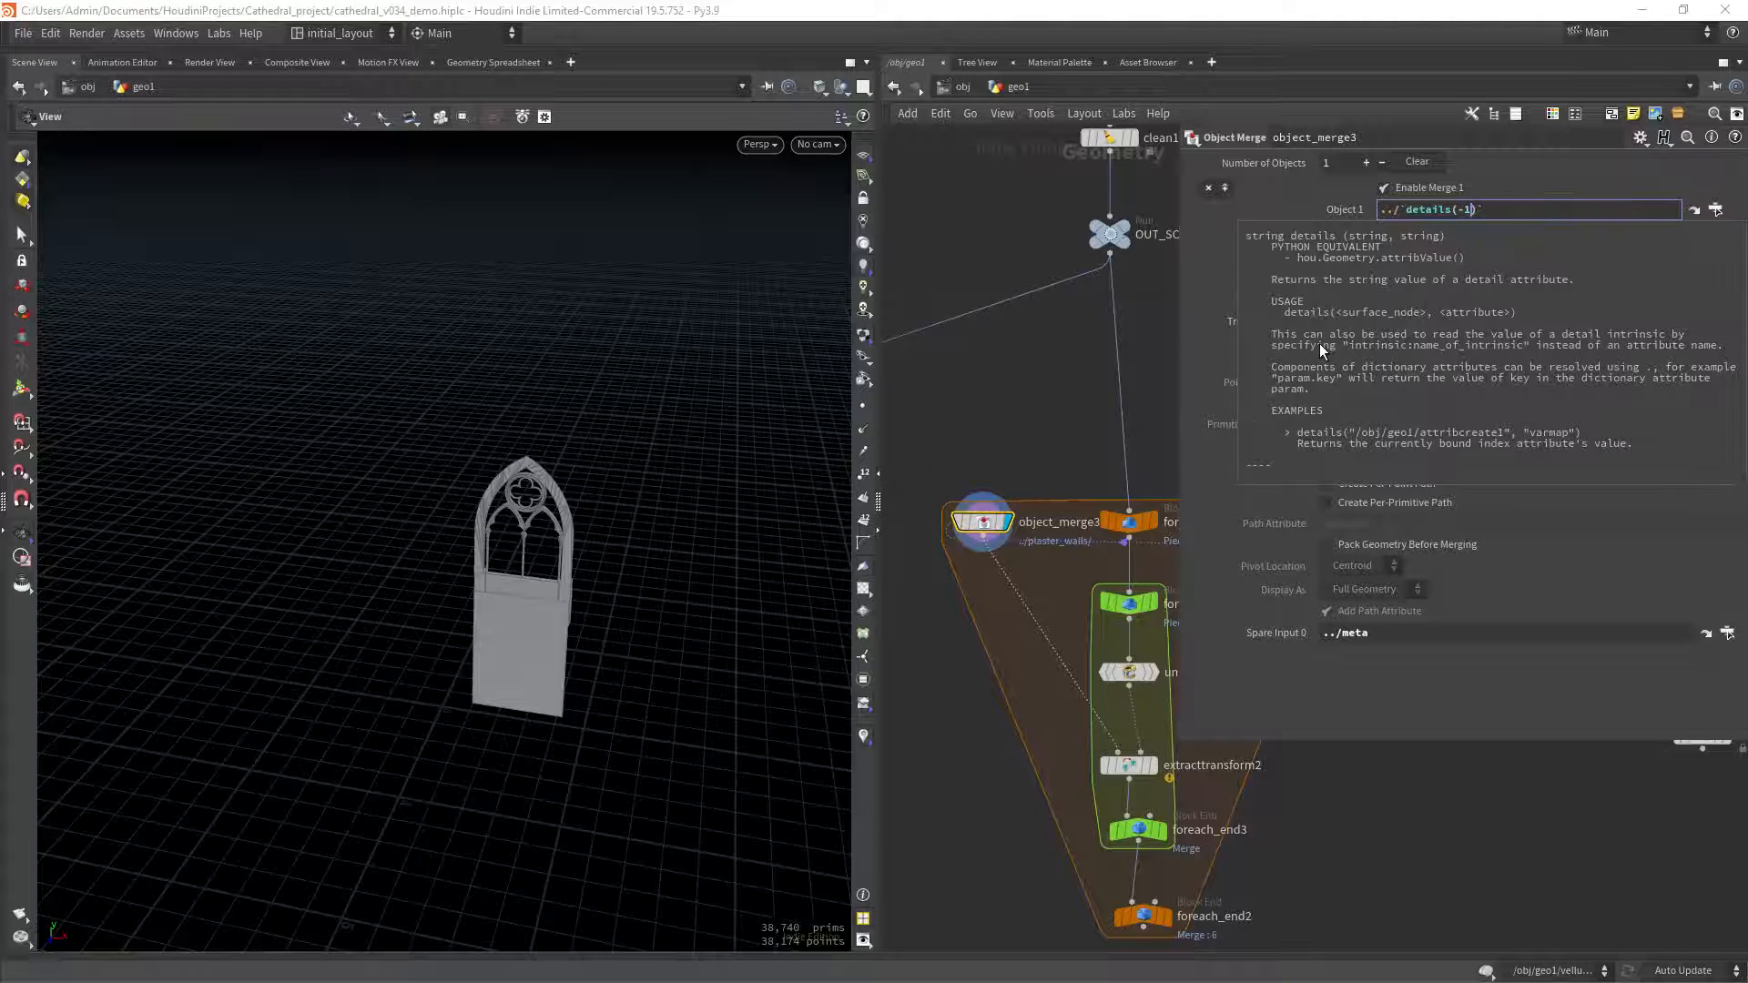
pyautogui.write(',"value')
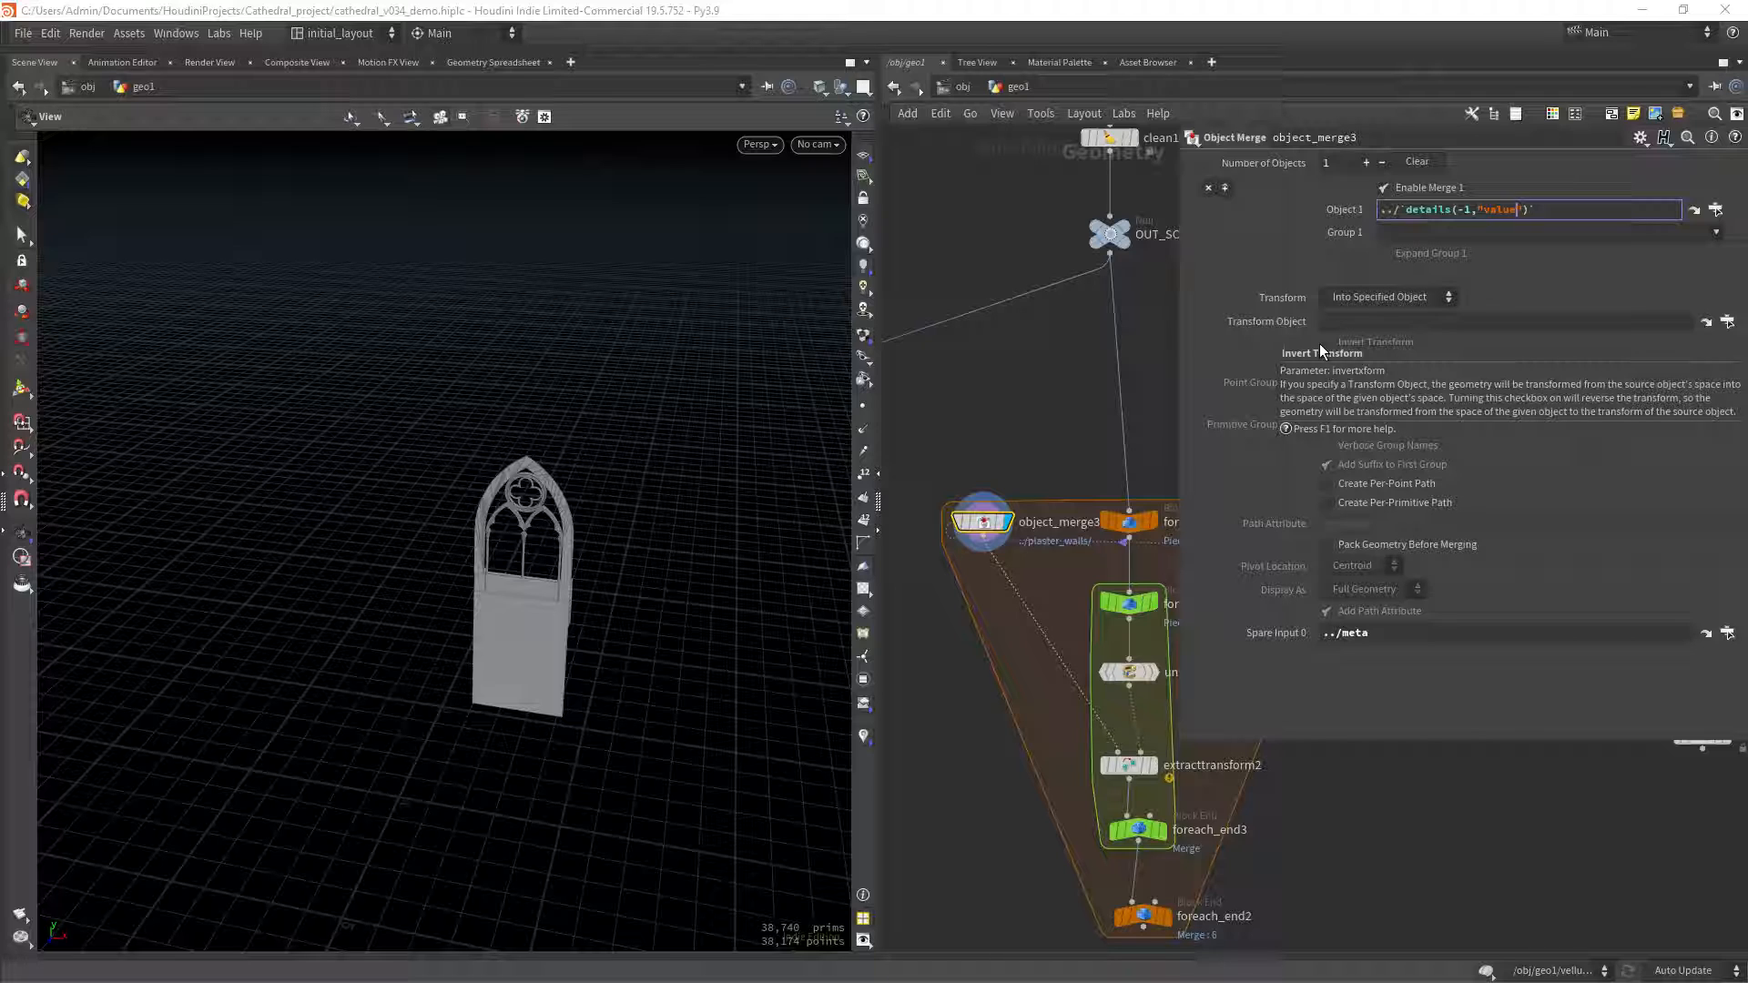
pyautogui.press('Return')
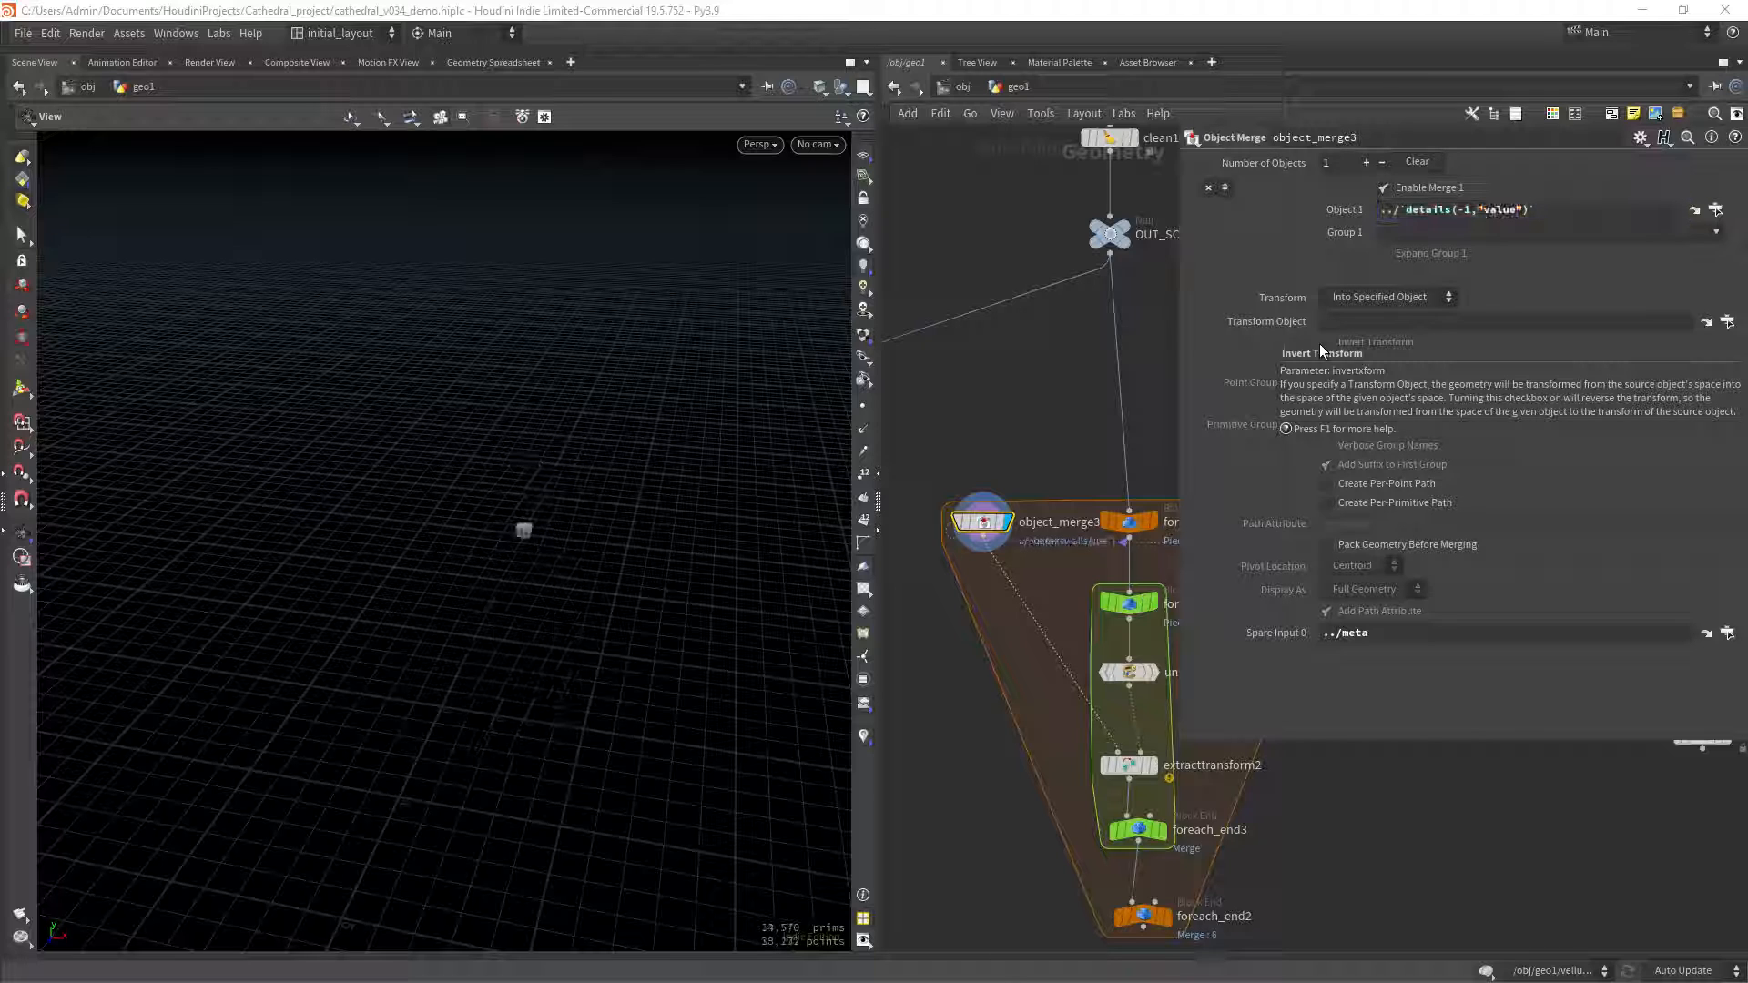
# Frame the asset now loaded by object_merge3 and examine it from several angles.
pyautogui.moveTo(507, 508); pyautogui.dragTo(566, 546)
pyautogui.press('f')
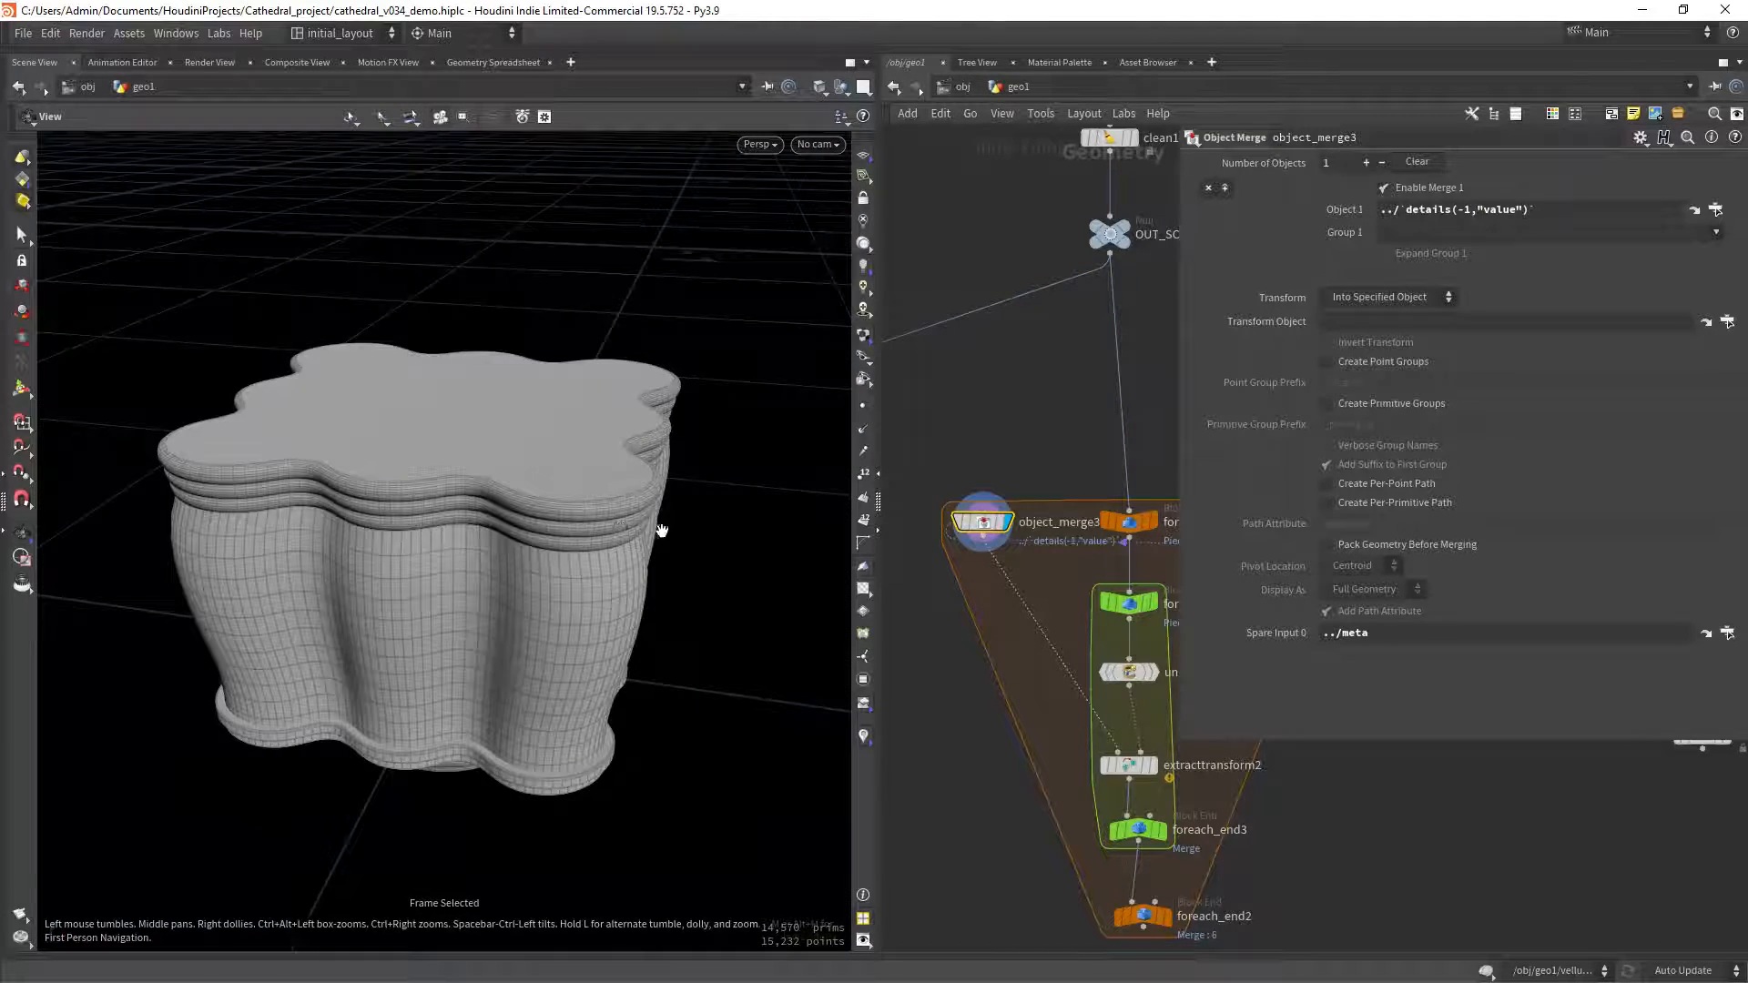
pyautogui.moveTo(662, 530); pyautogui.dragTo(515, 555, button='right')
pyautogui.moveTo(516, 554); pyautogui.dragTo(551, 552)
pyautogui.moveTo(599, 549); pyautogui.dragTo(495, 605, button='right')
pyautogui.moveTo(495, 604); pyautogui.dragTo(528, 608)
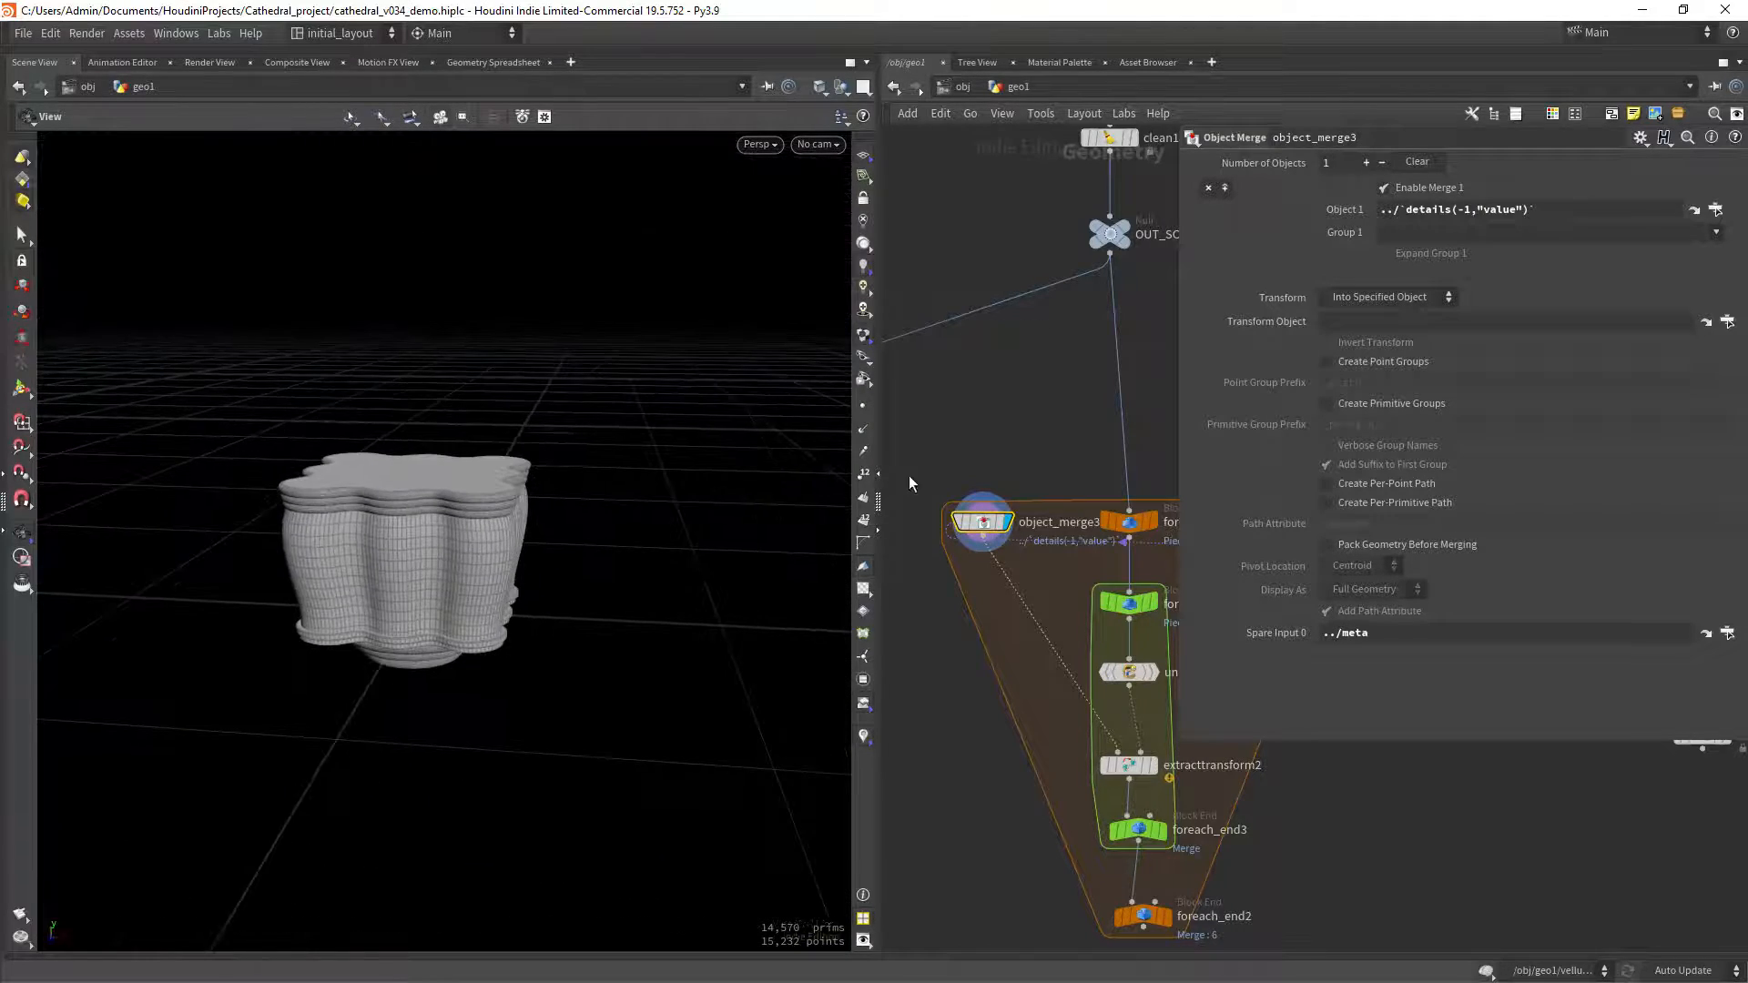
# Display foreach_end2 and frame its output to examine the extracted points and their orientation axes.
pyautogui.scroll(-5, 1064, 424)
pyautogui.moveTo(1174, 395); pyautogui.dragTo(1304, 400)
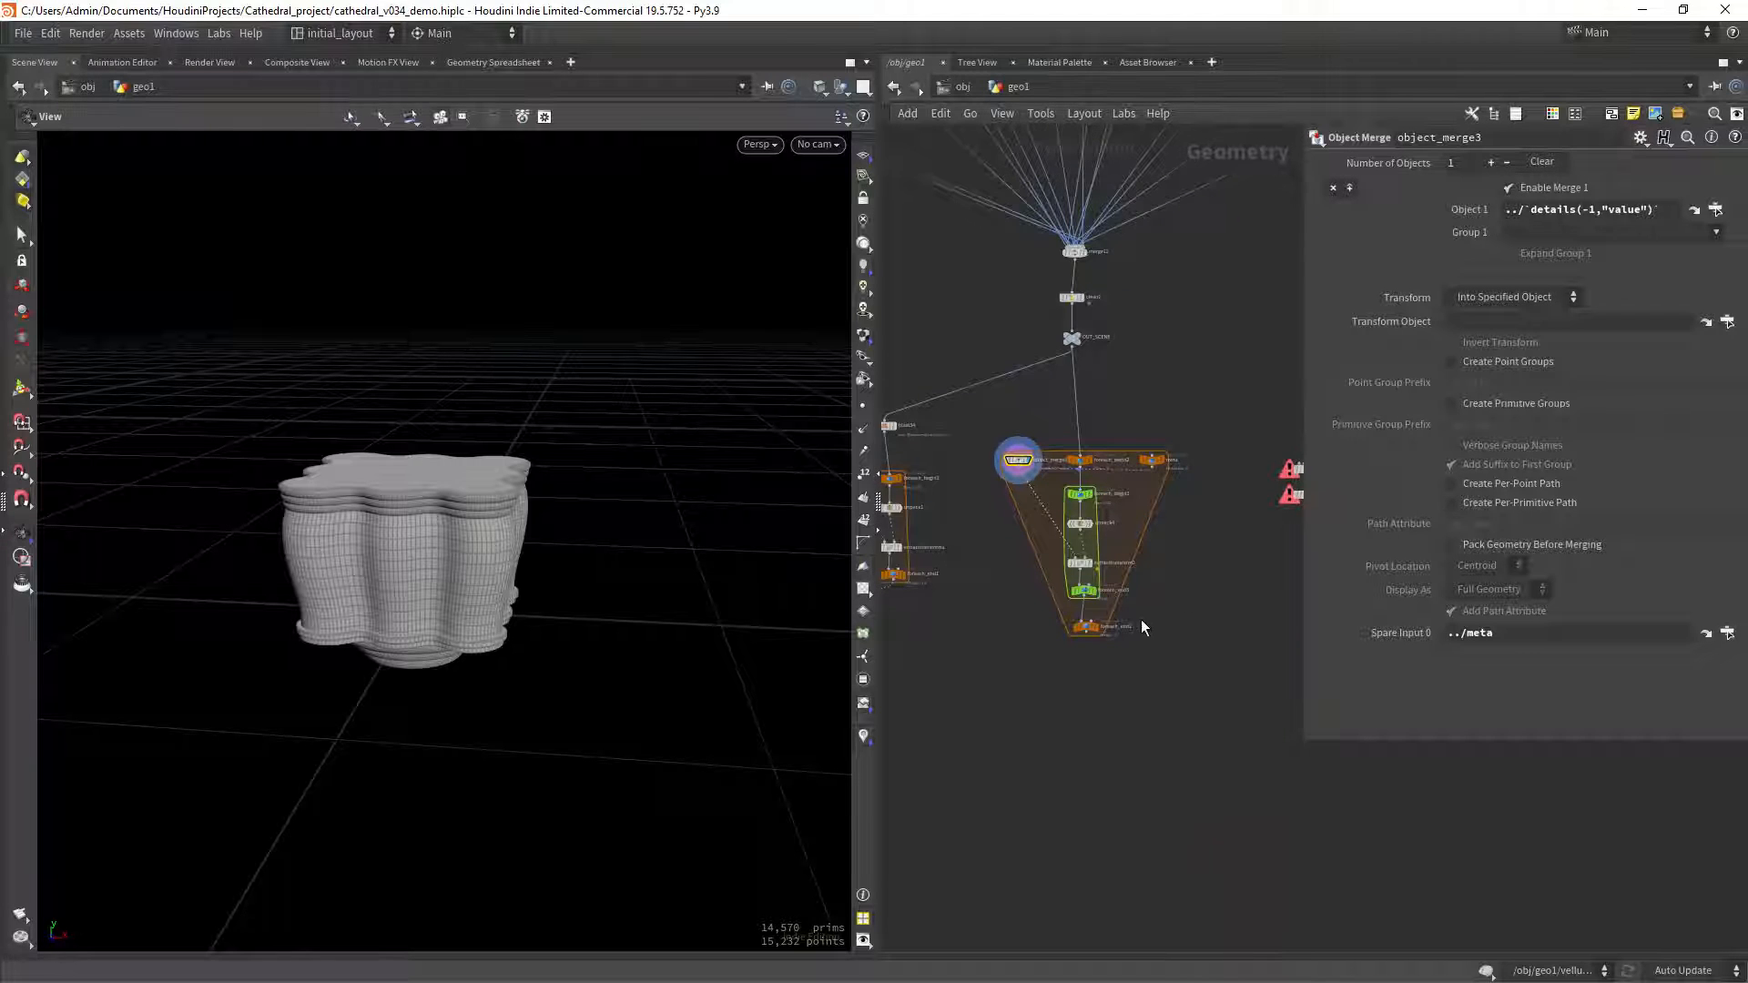
pyautogui.scroll(5, 1140, 619)
pyautogui.click(1034, 637)
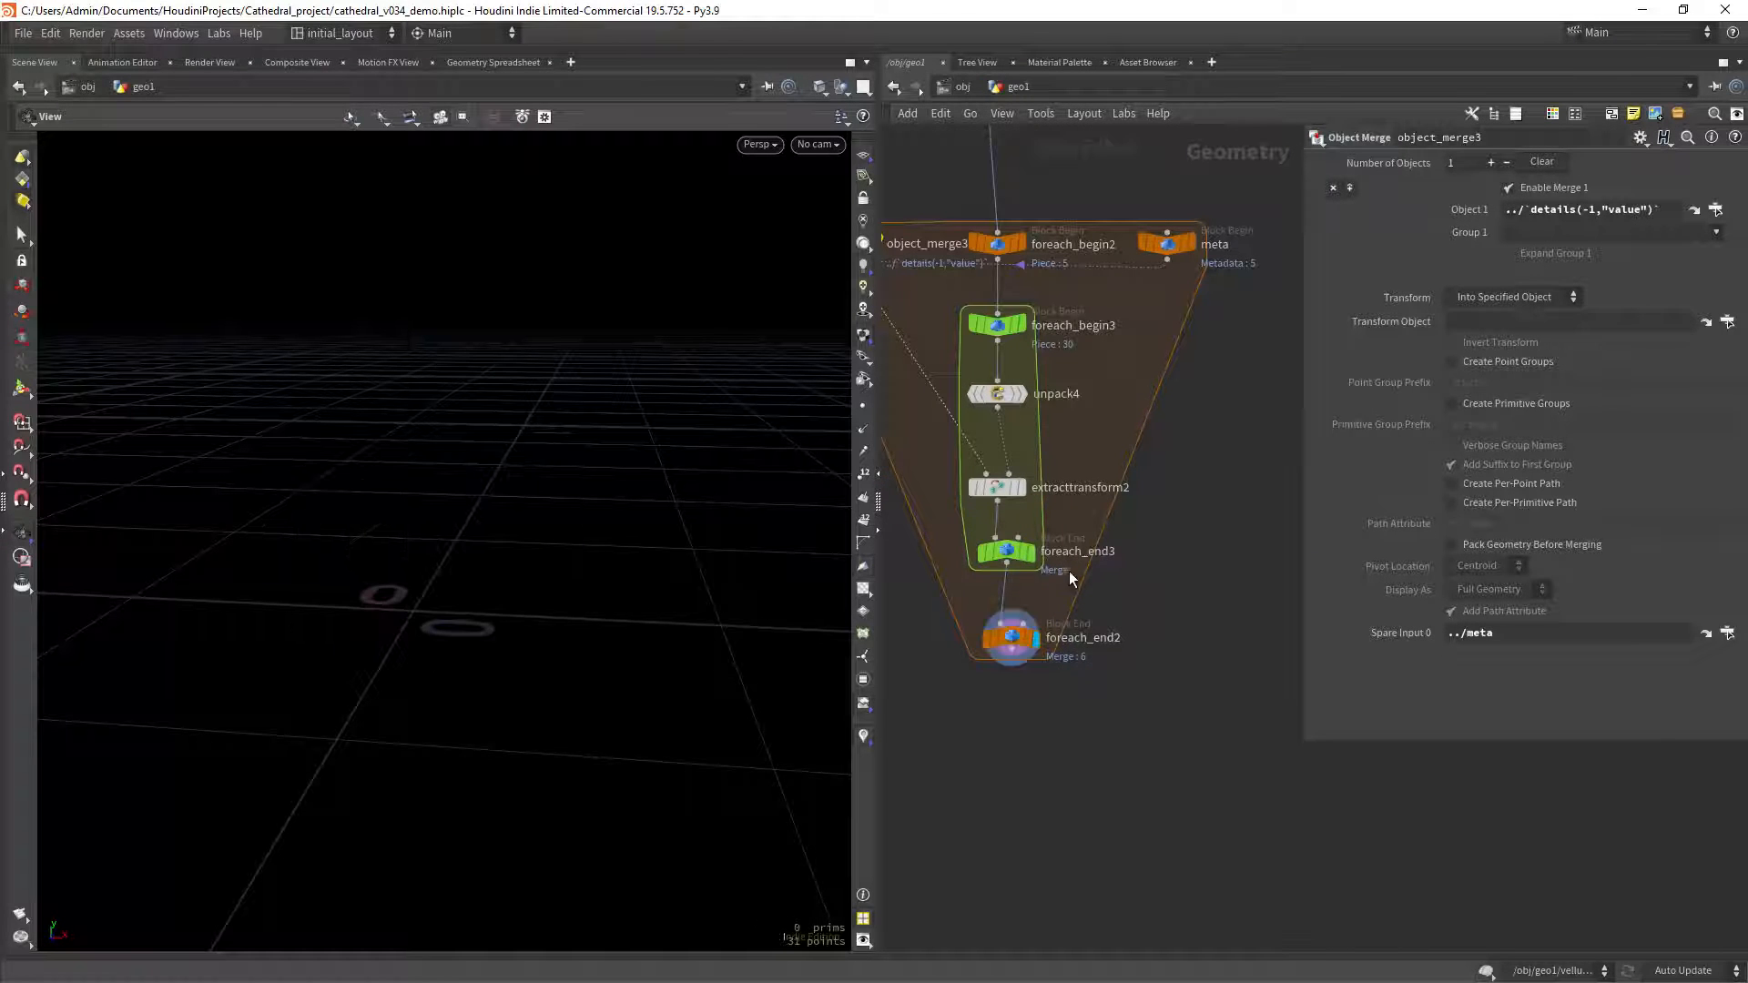
pyautogui.press('f')
pyautogui.moveTo(570, 578); pyautogui.dragTo(603, 619)
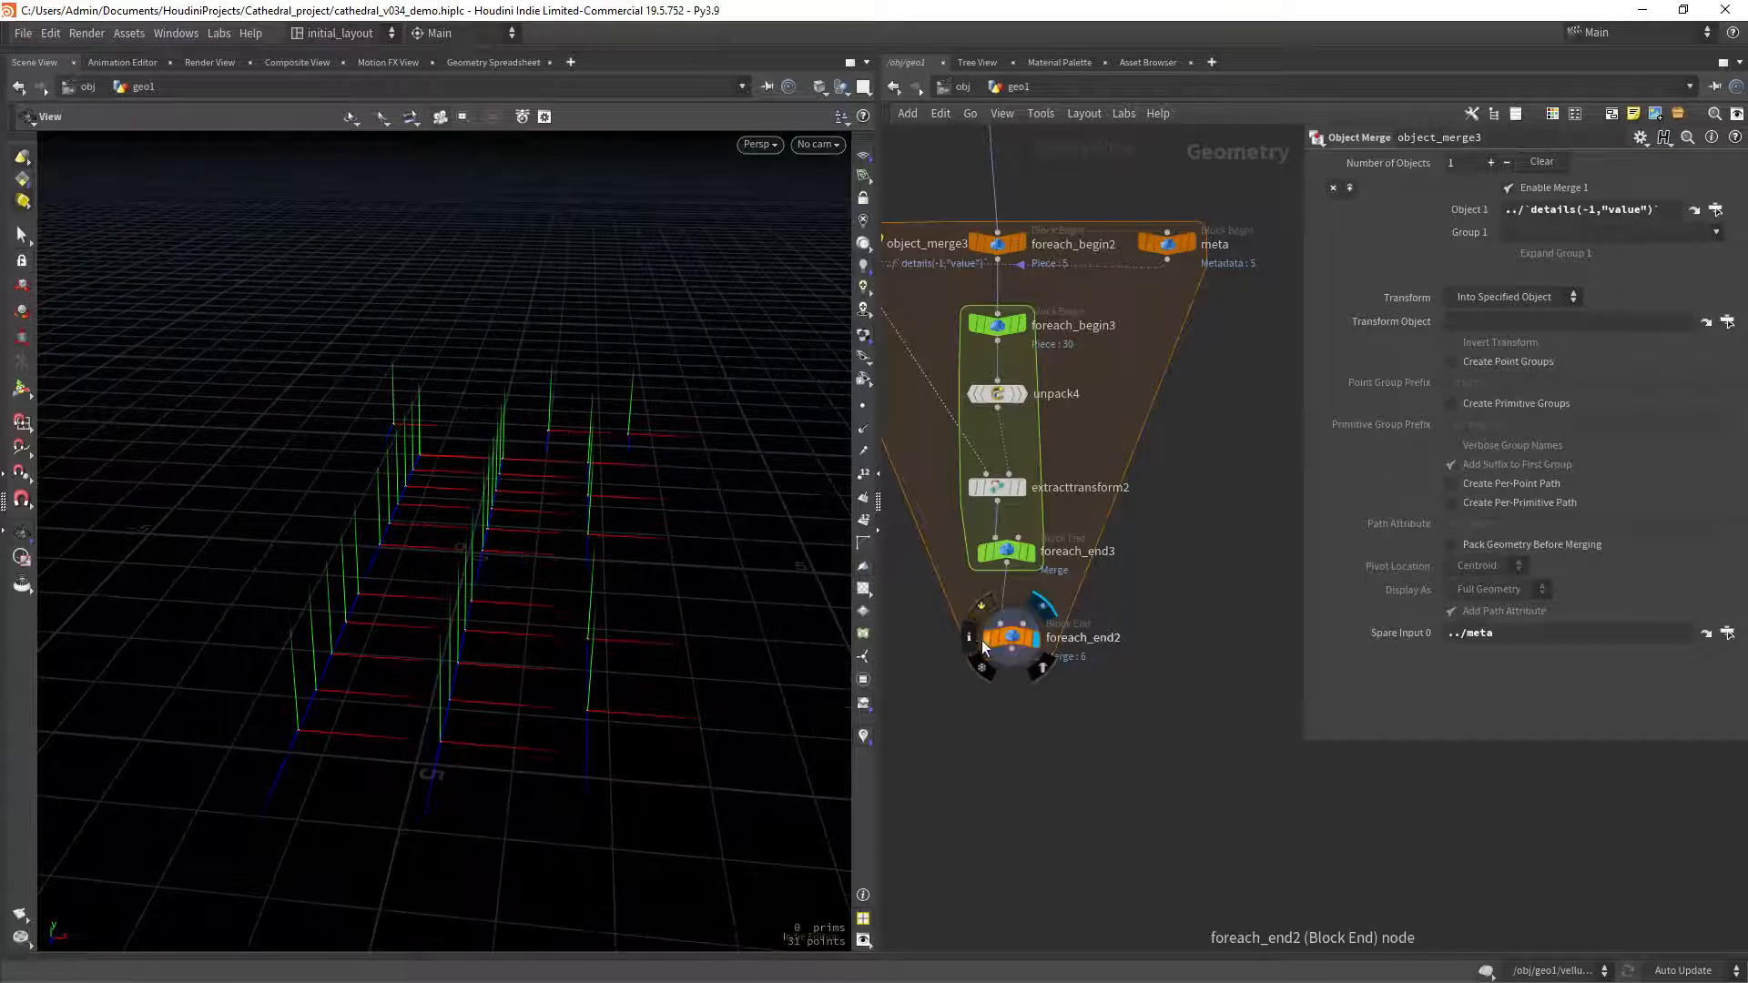
# Open foreach_end2's node info, switch off the orient attribute visualization, and close the info window.
pyautogui.click(969, 637)
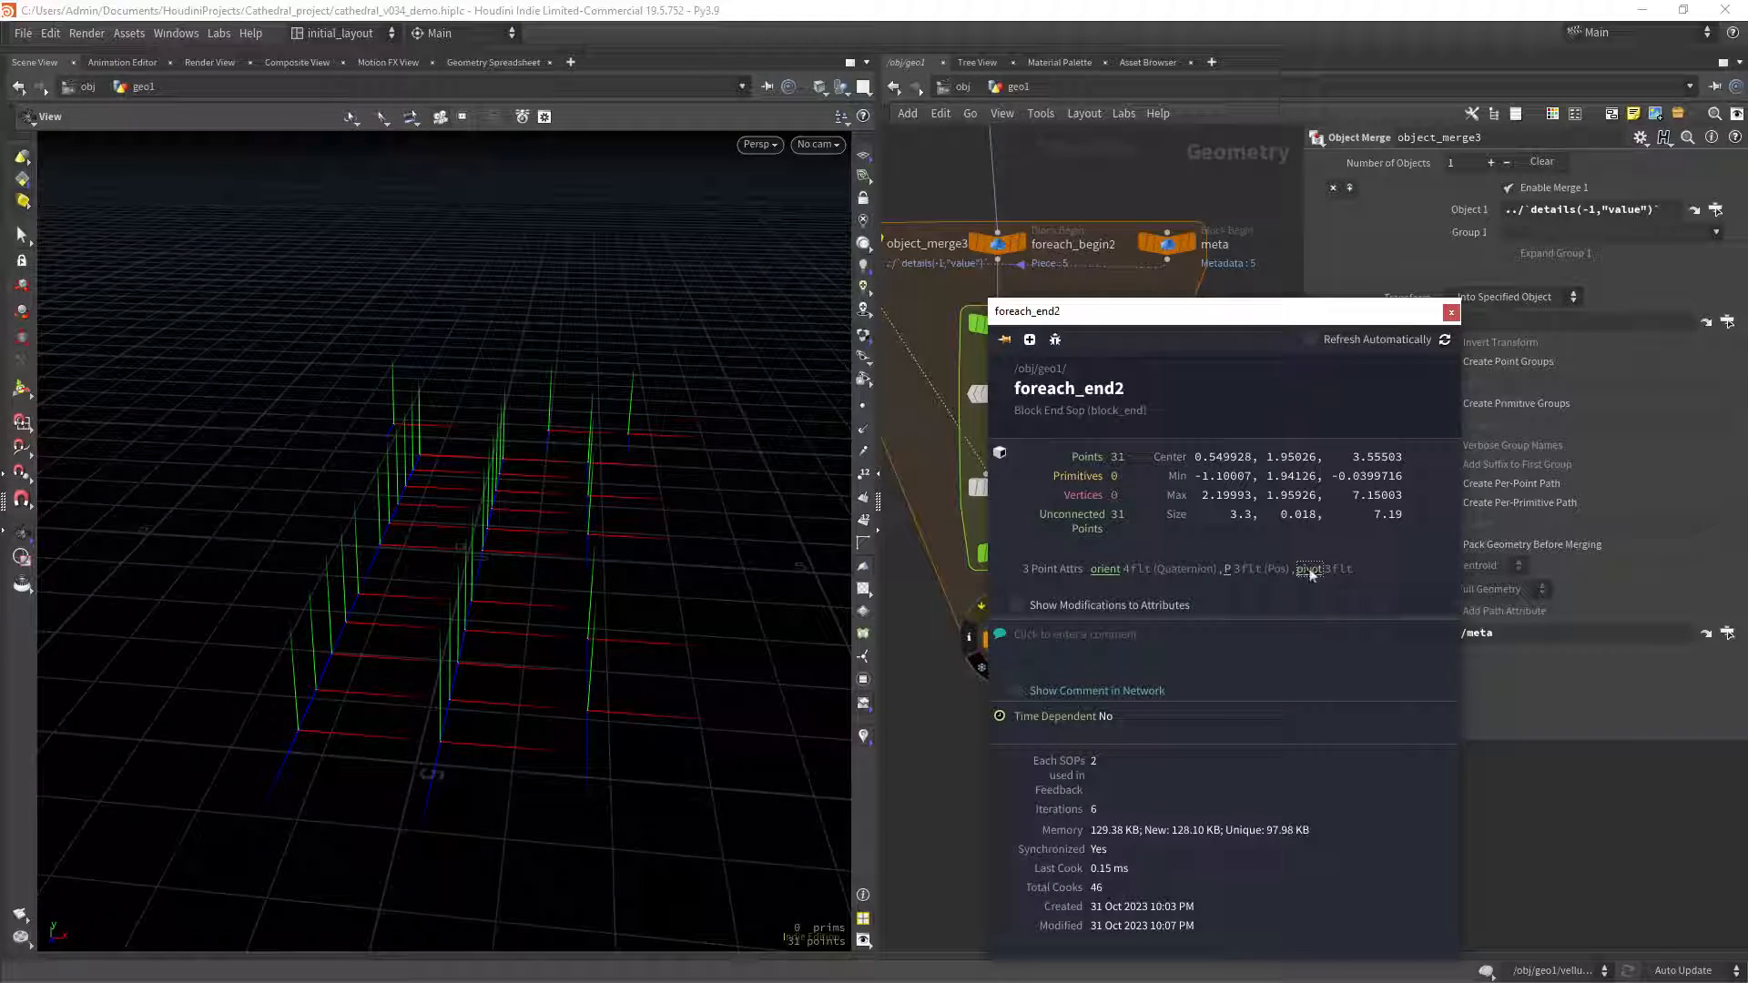
pyautogui.click(1106, 569)
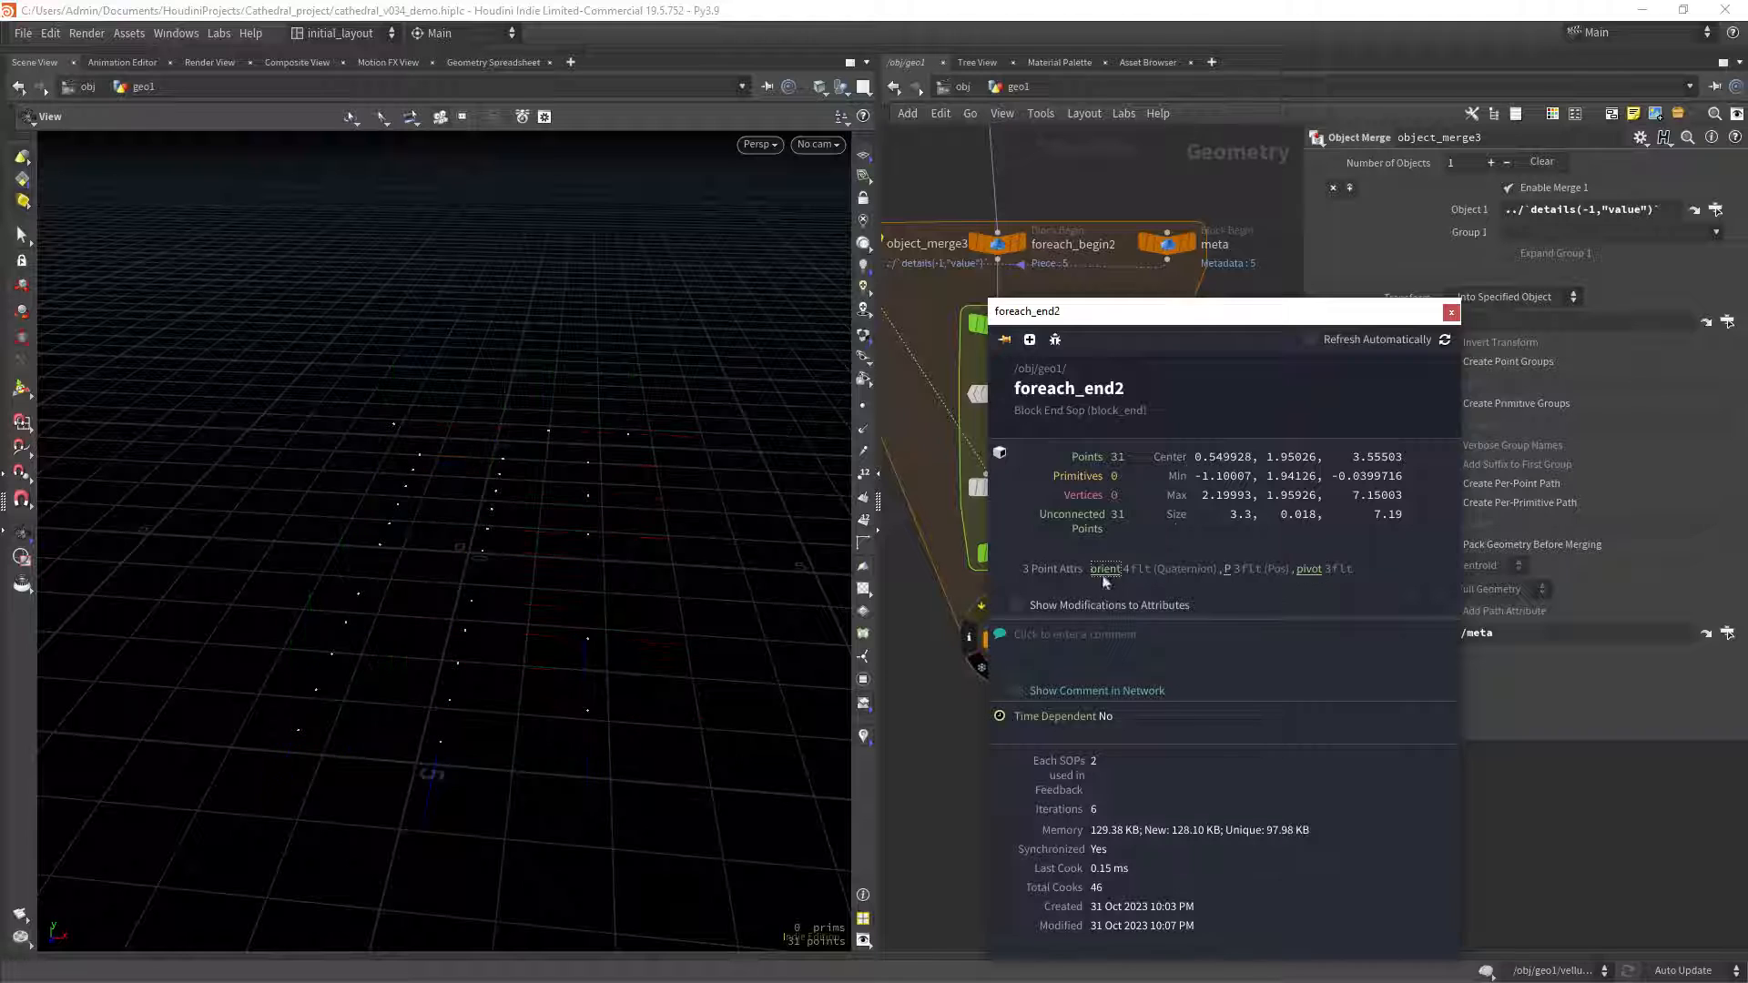
pyautogui.click(1451, 313)
# Show the point numbers briefly, hide them again, and examine the point layout.
pyautogui.click(865, 477)
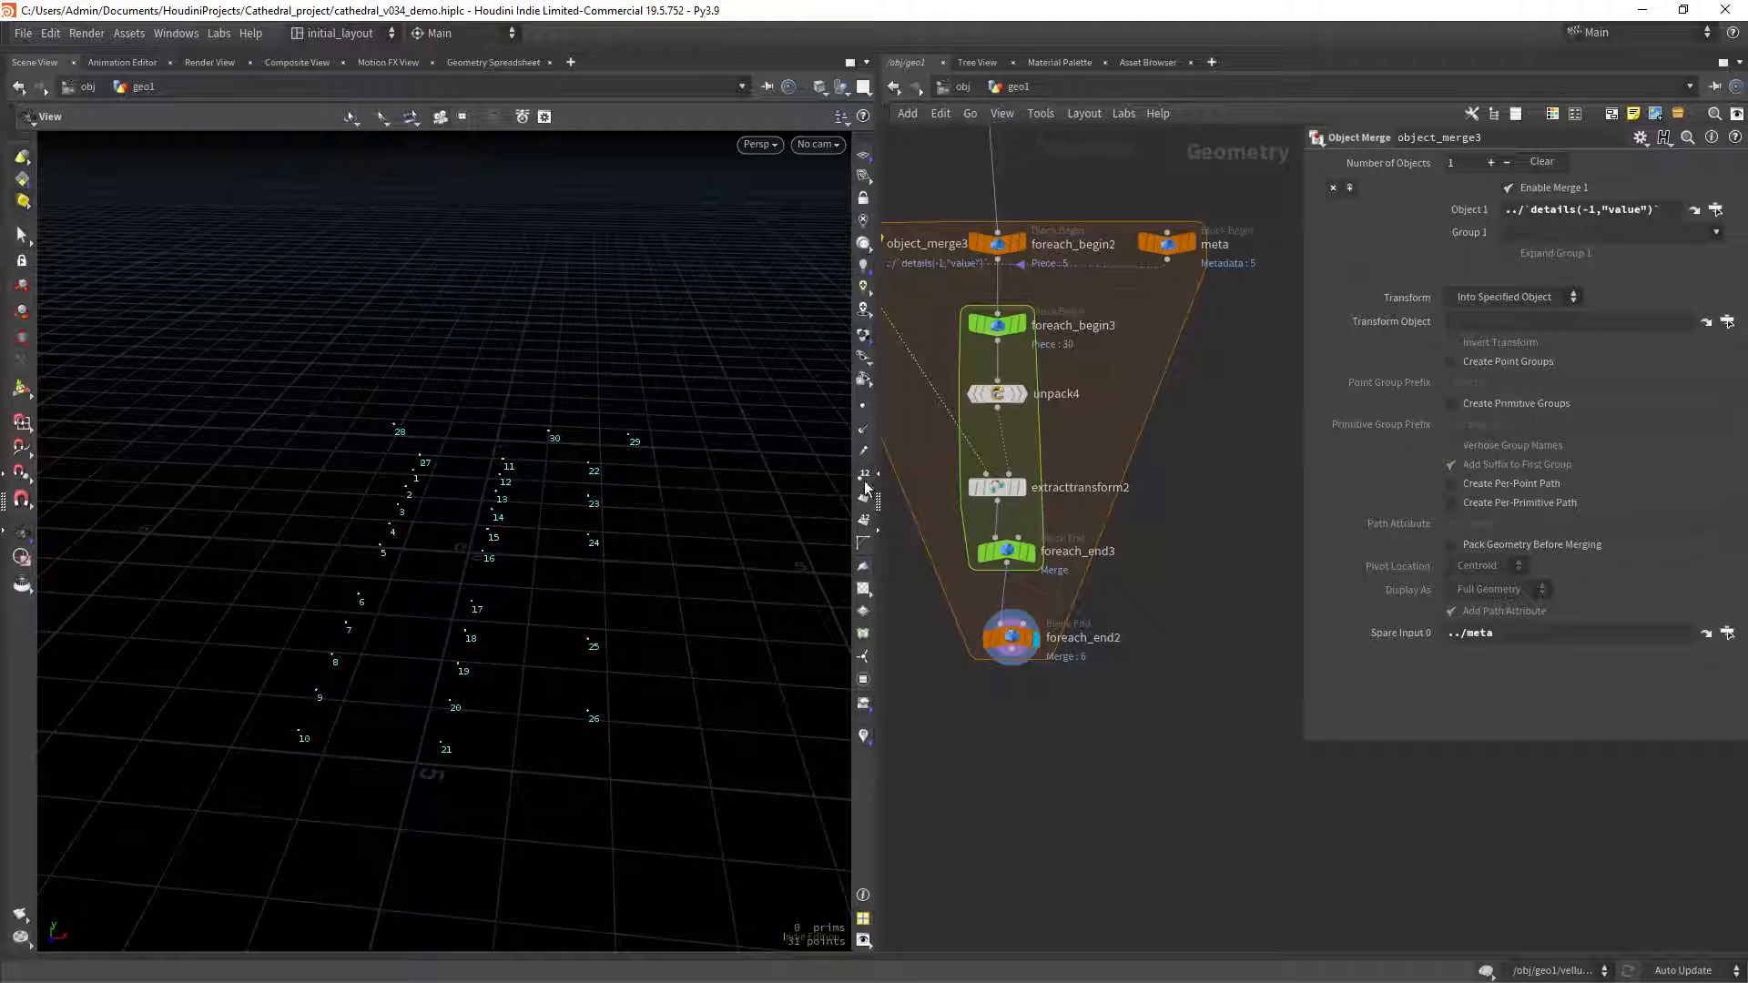
pyautogui.click(865, 479)
pyautogui.moveTo(543, 558); pyautogui.dragTo(569, 545)
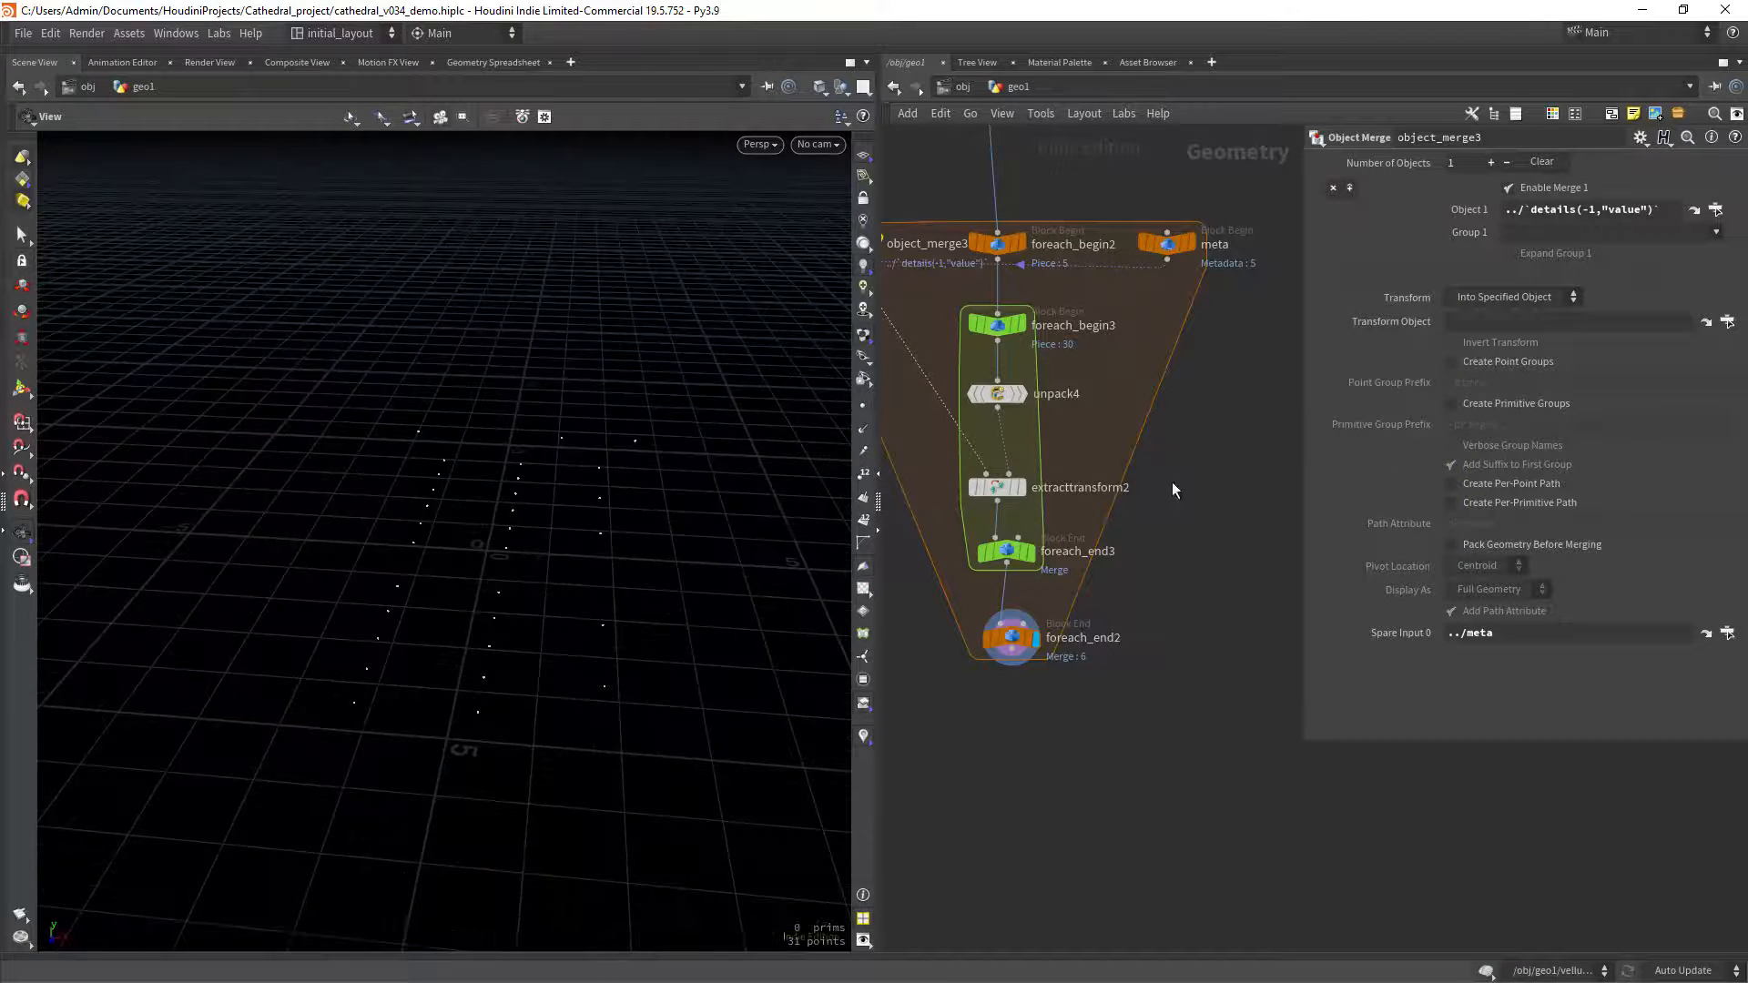
# Set foreach_end2's Single Pass to 6 to check the points of another asset.
pyautogui.moveTo(1172, 490); pyautogui.dragTo(1236, 514, button='middle')
pyautogui.click(1108, 640)
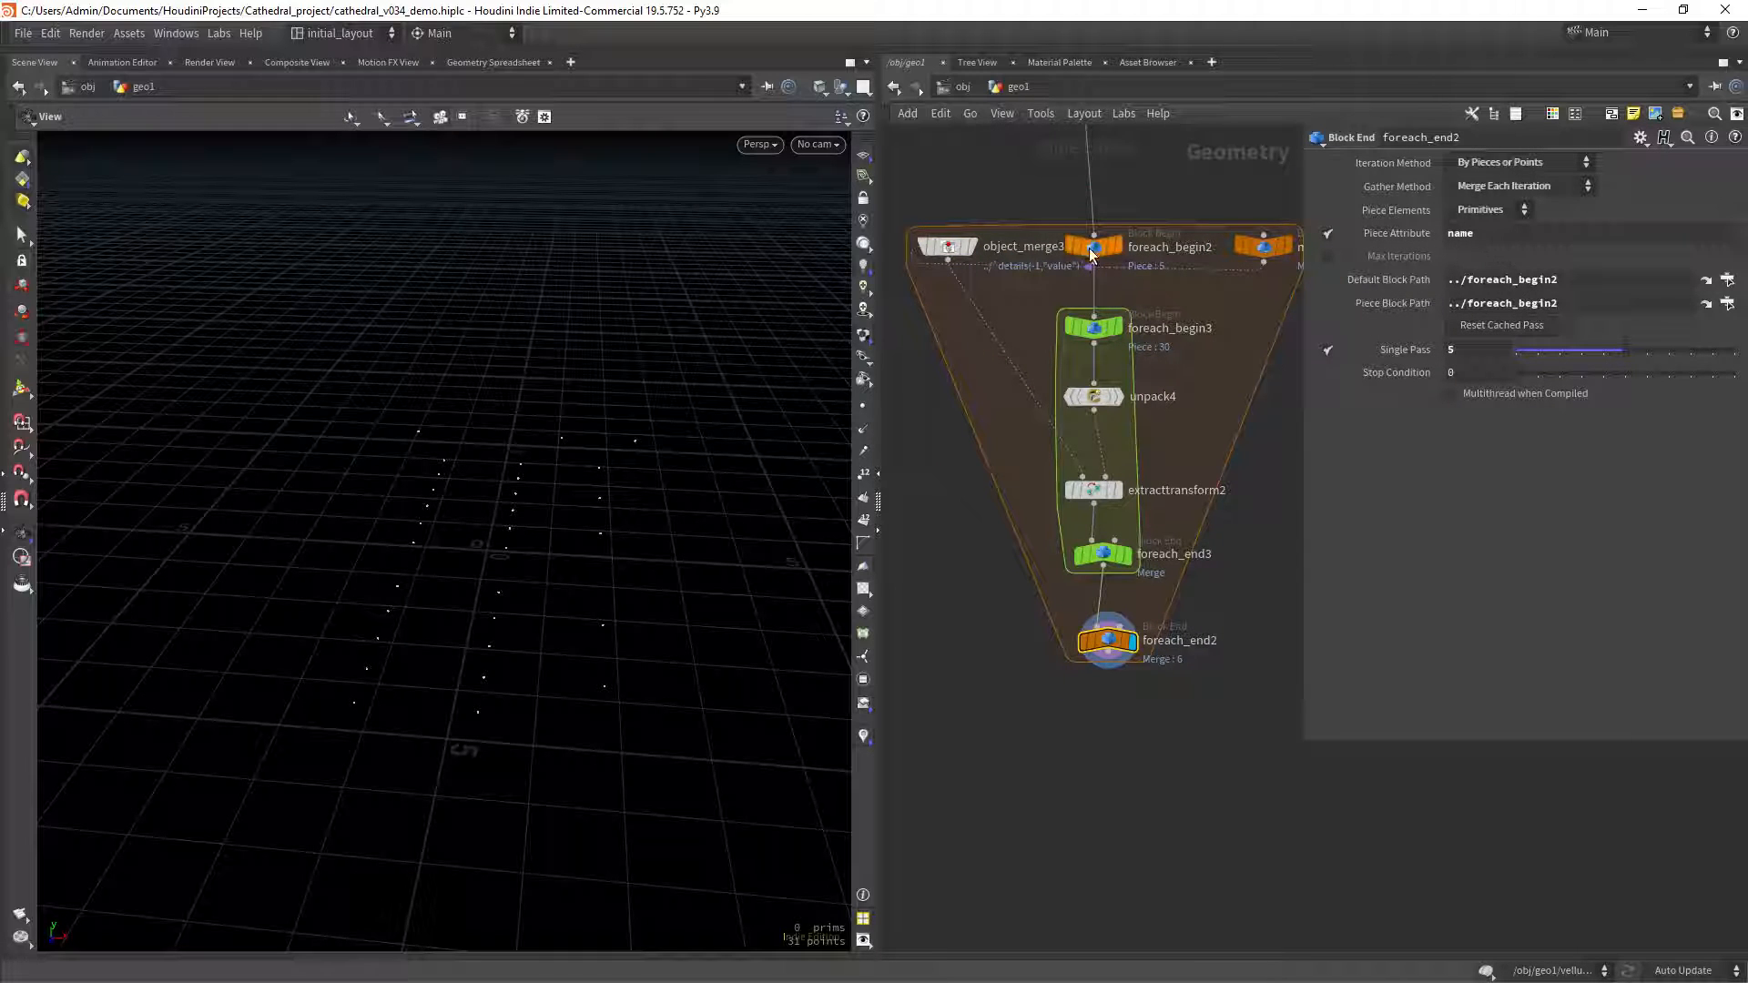
pyautogui.click(1473, 353)
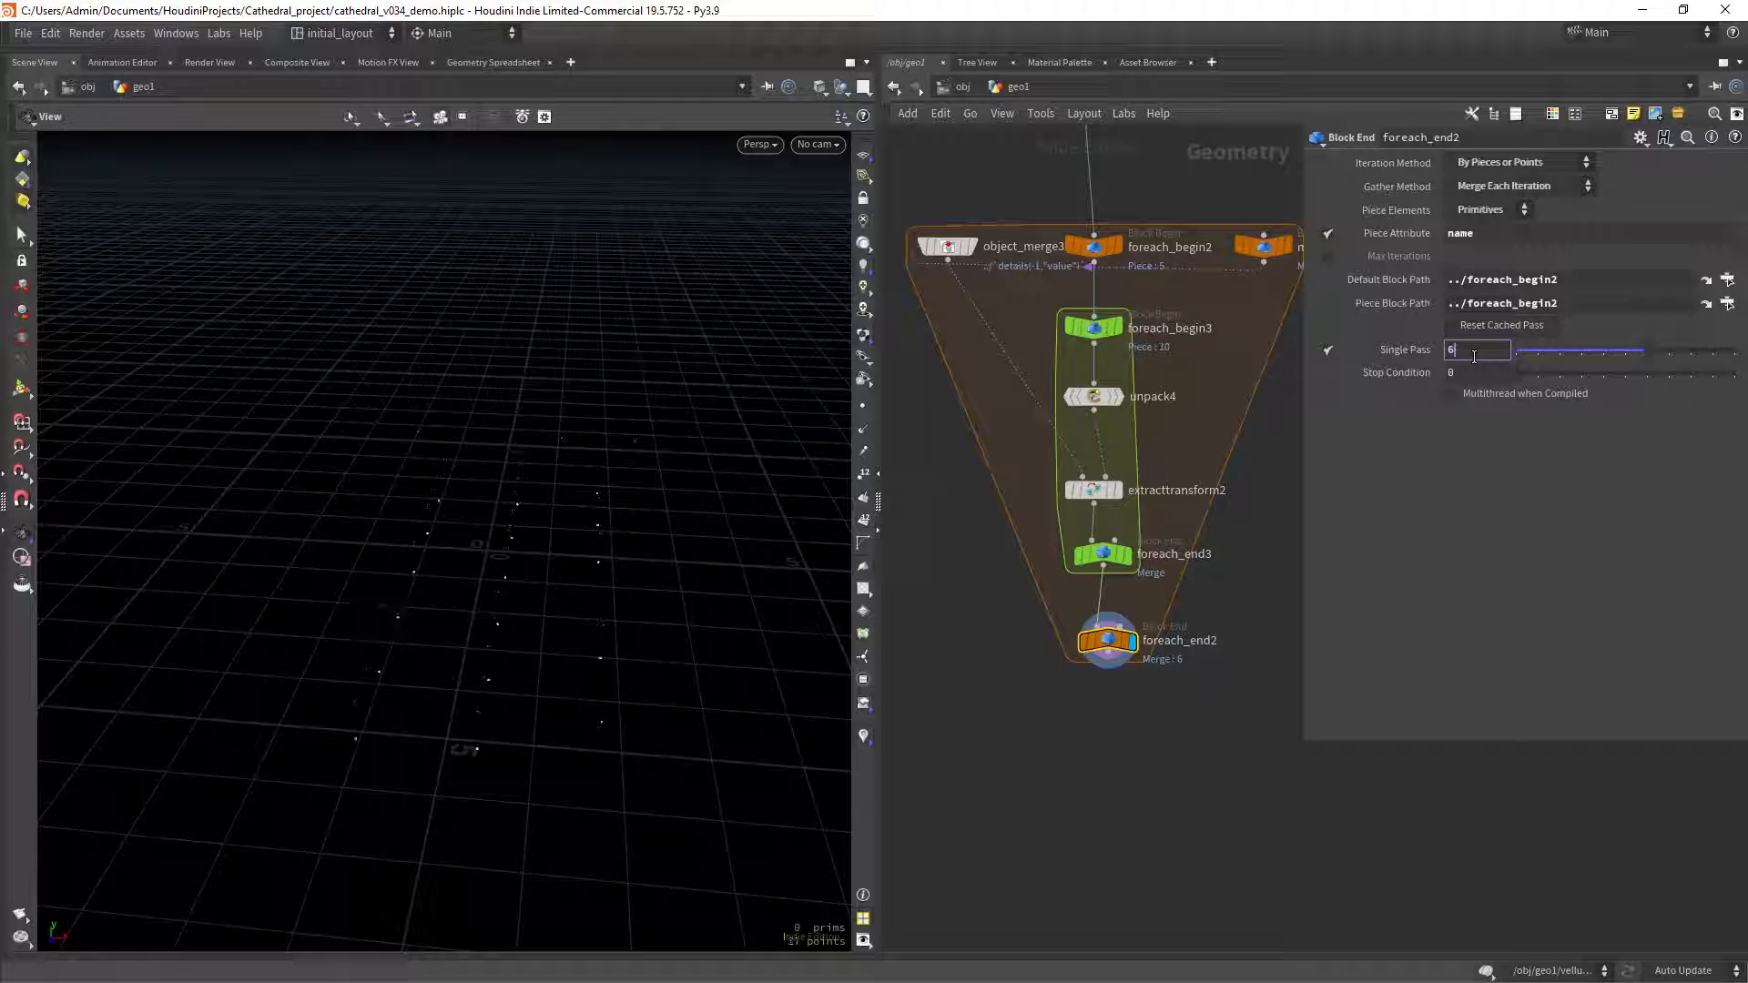
# Compare foreach_begin2's packed assets with foreach_end2's points, and set foreach_end2's Single Pass to 0 to check the first asset.
pyautogui.click(1124, 222)
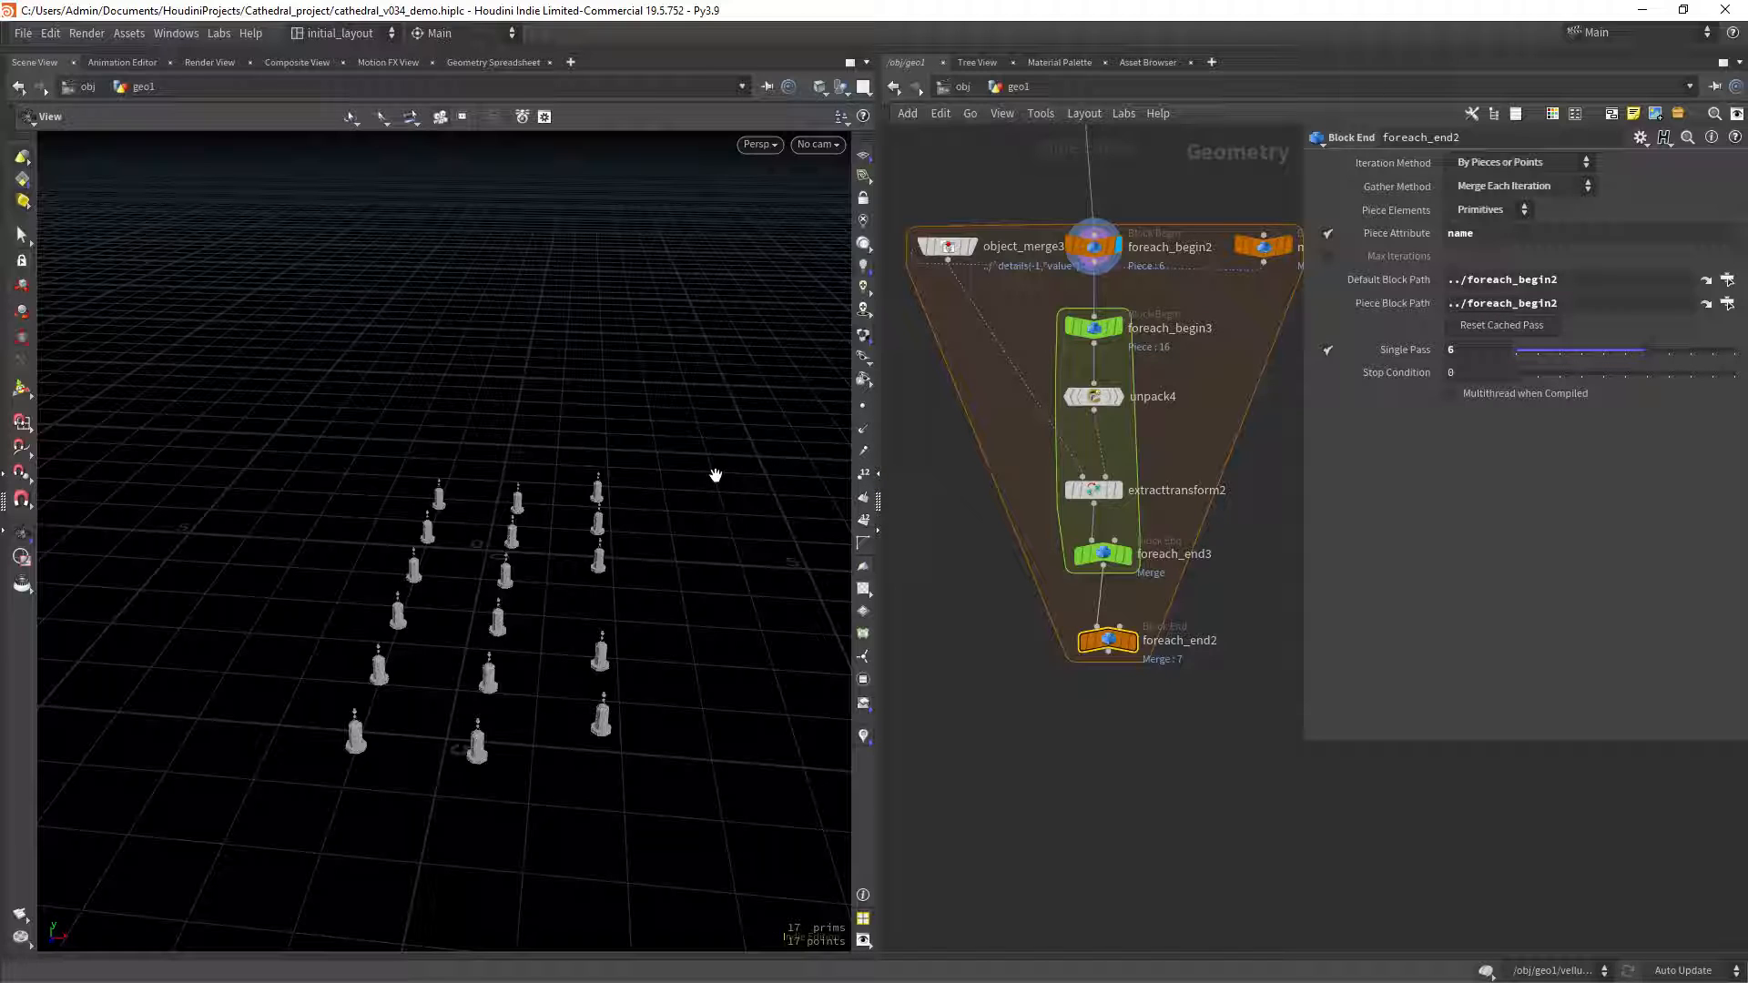
pyautogui.click(1132, 641)
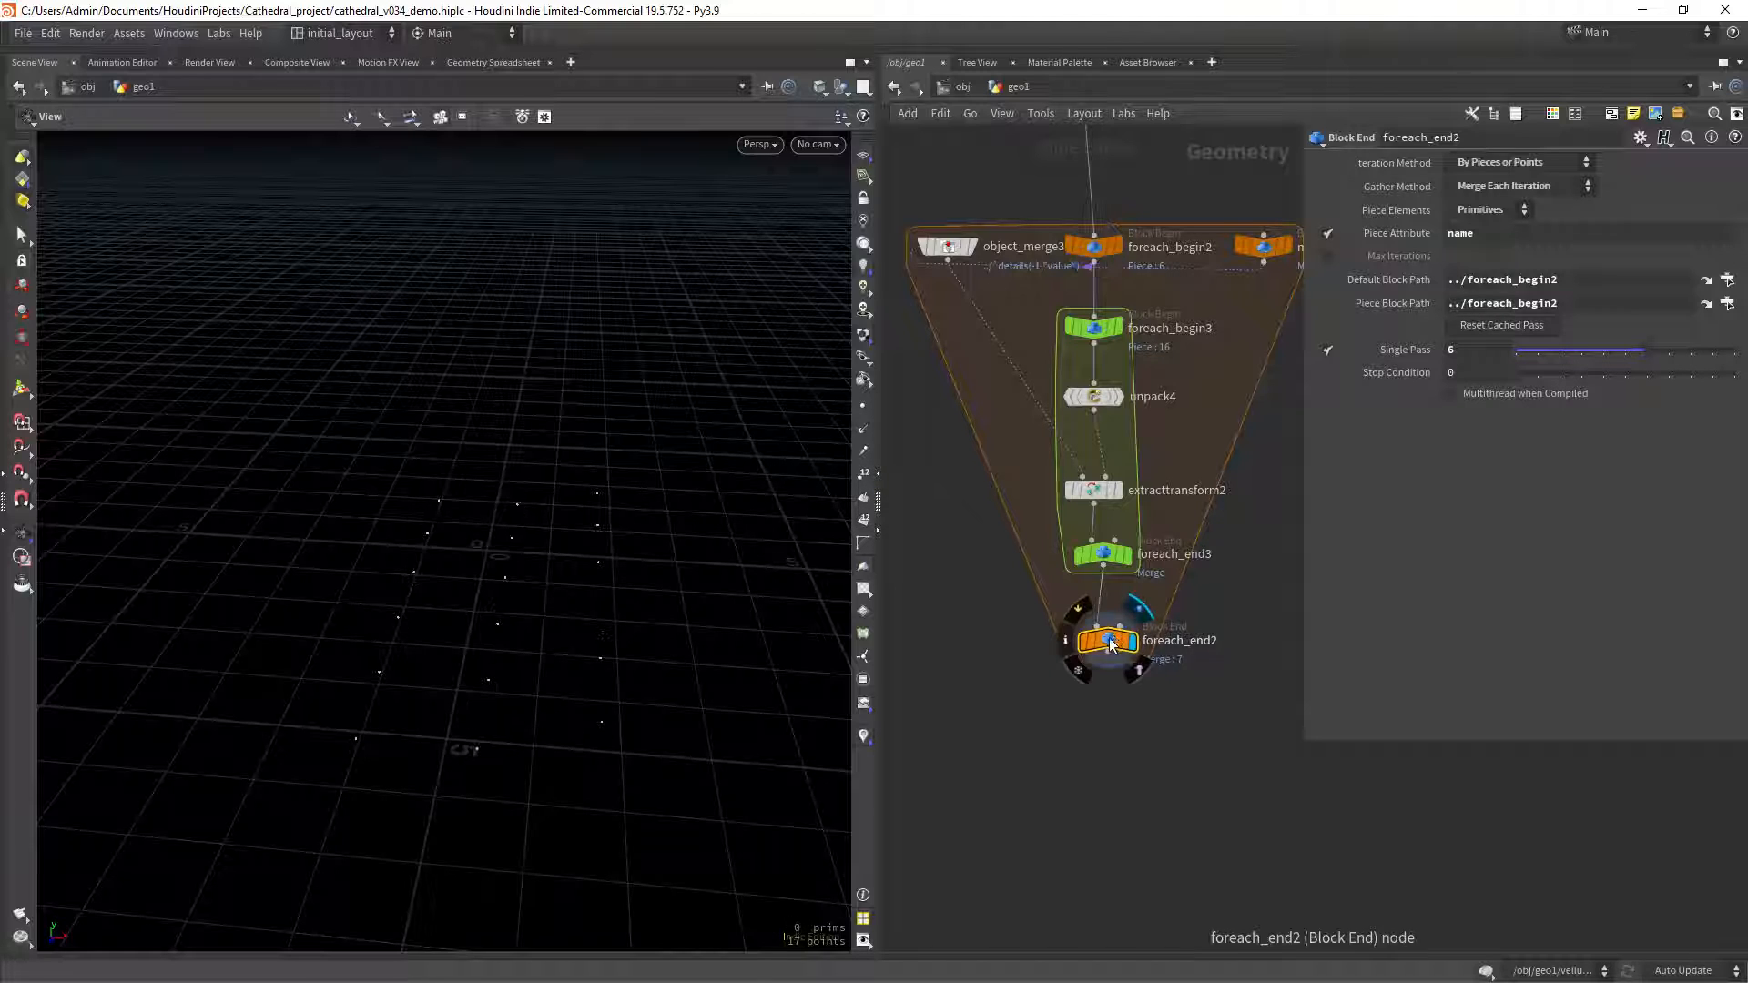
pyautogui.moveTo(1470, 352); pyautogui.dragTo(1390, 353)
pyautogui.write('0')
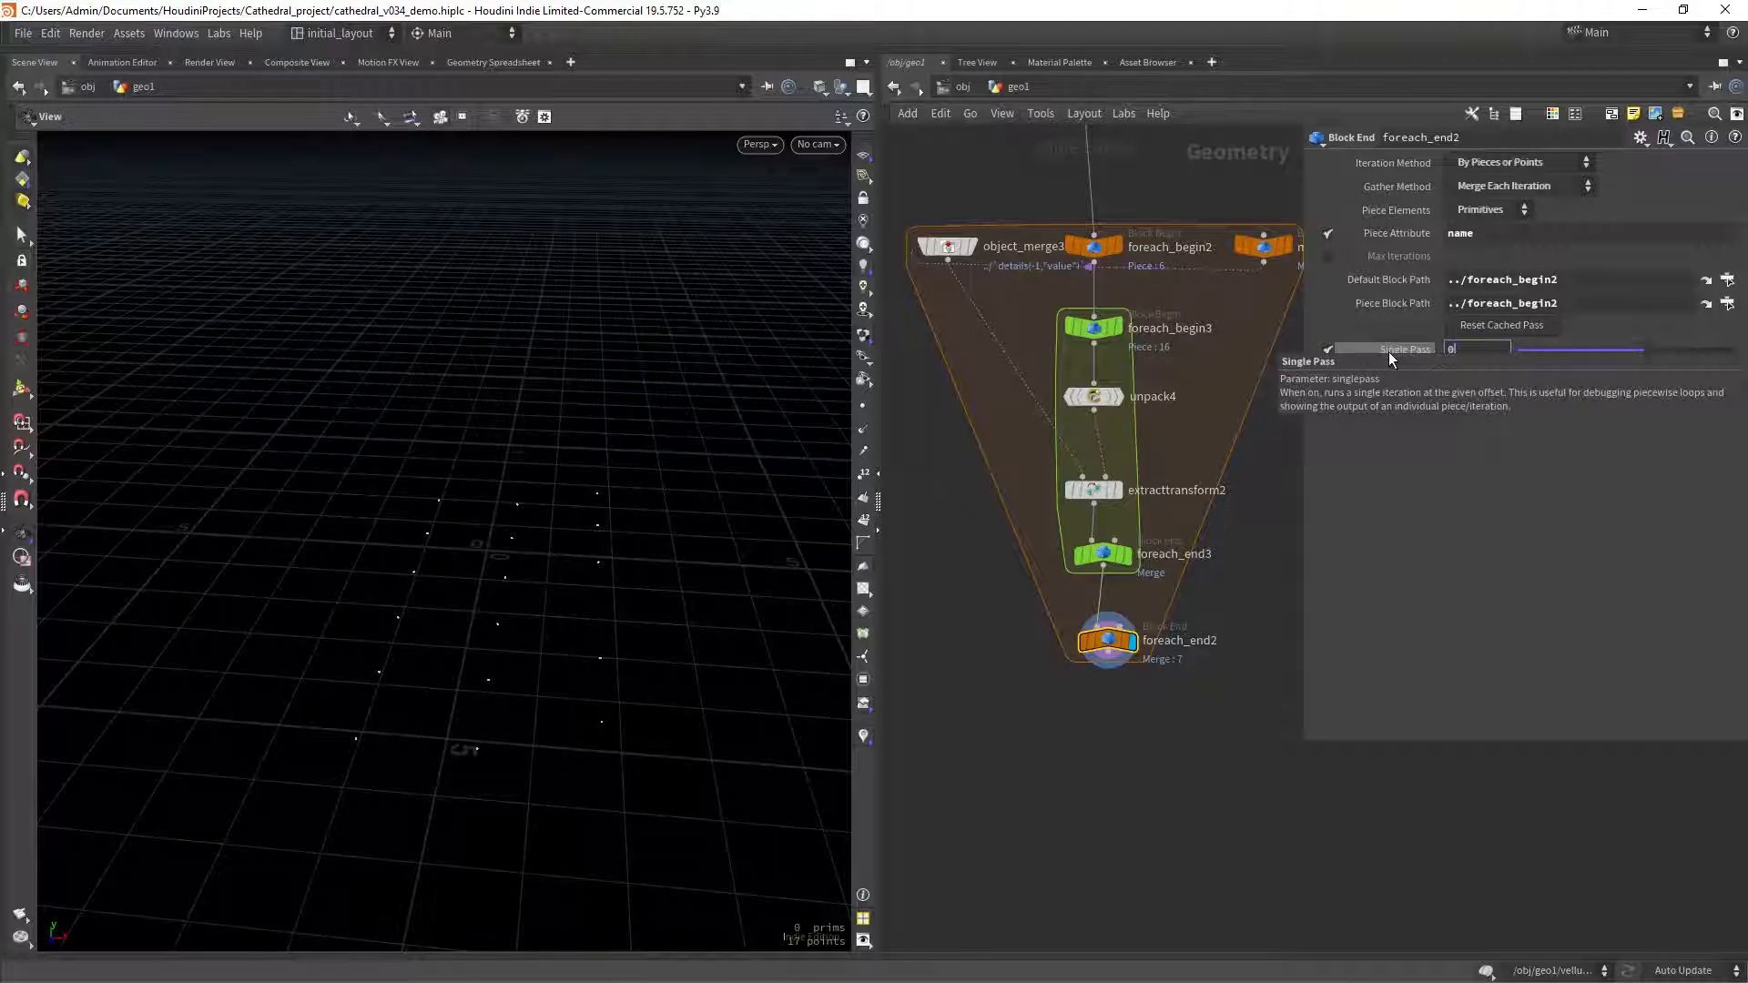
pyautogui.press('Return')
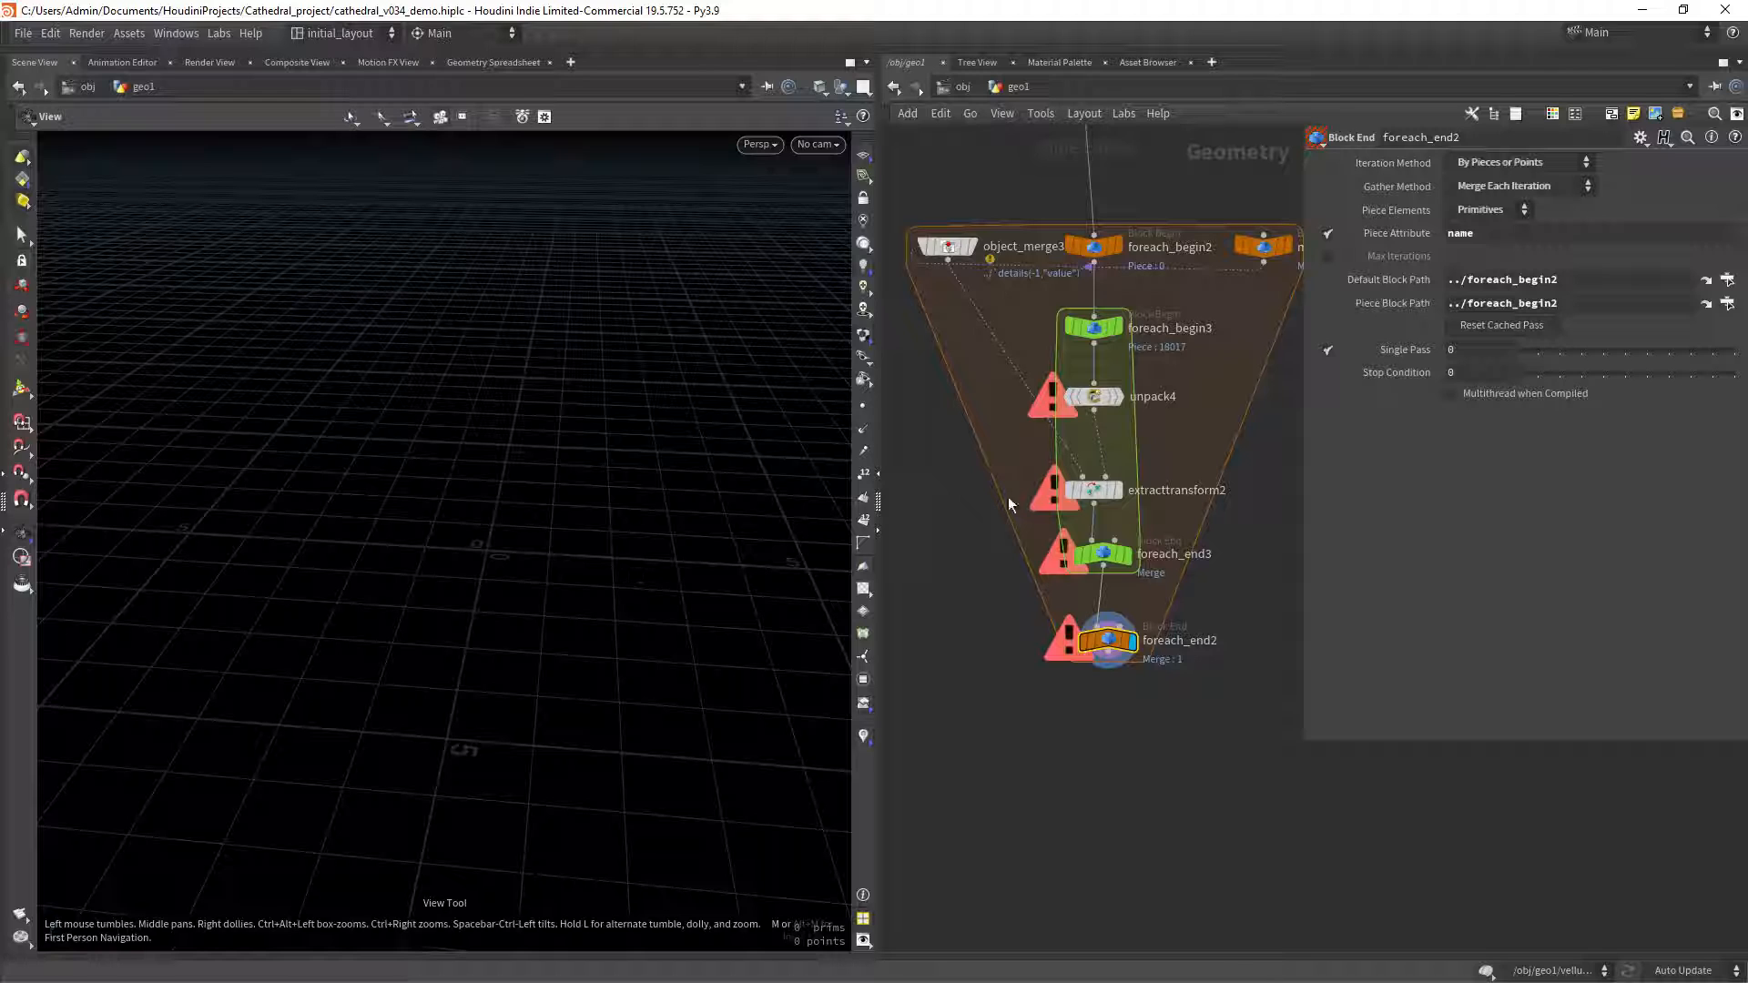
# Display object_merge3, read the warning in its node info, and close the info window.
pyautogui.click(980, 213)
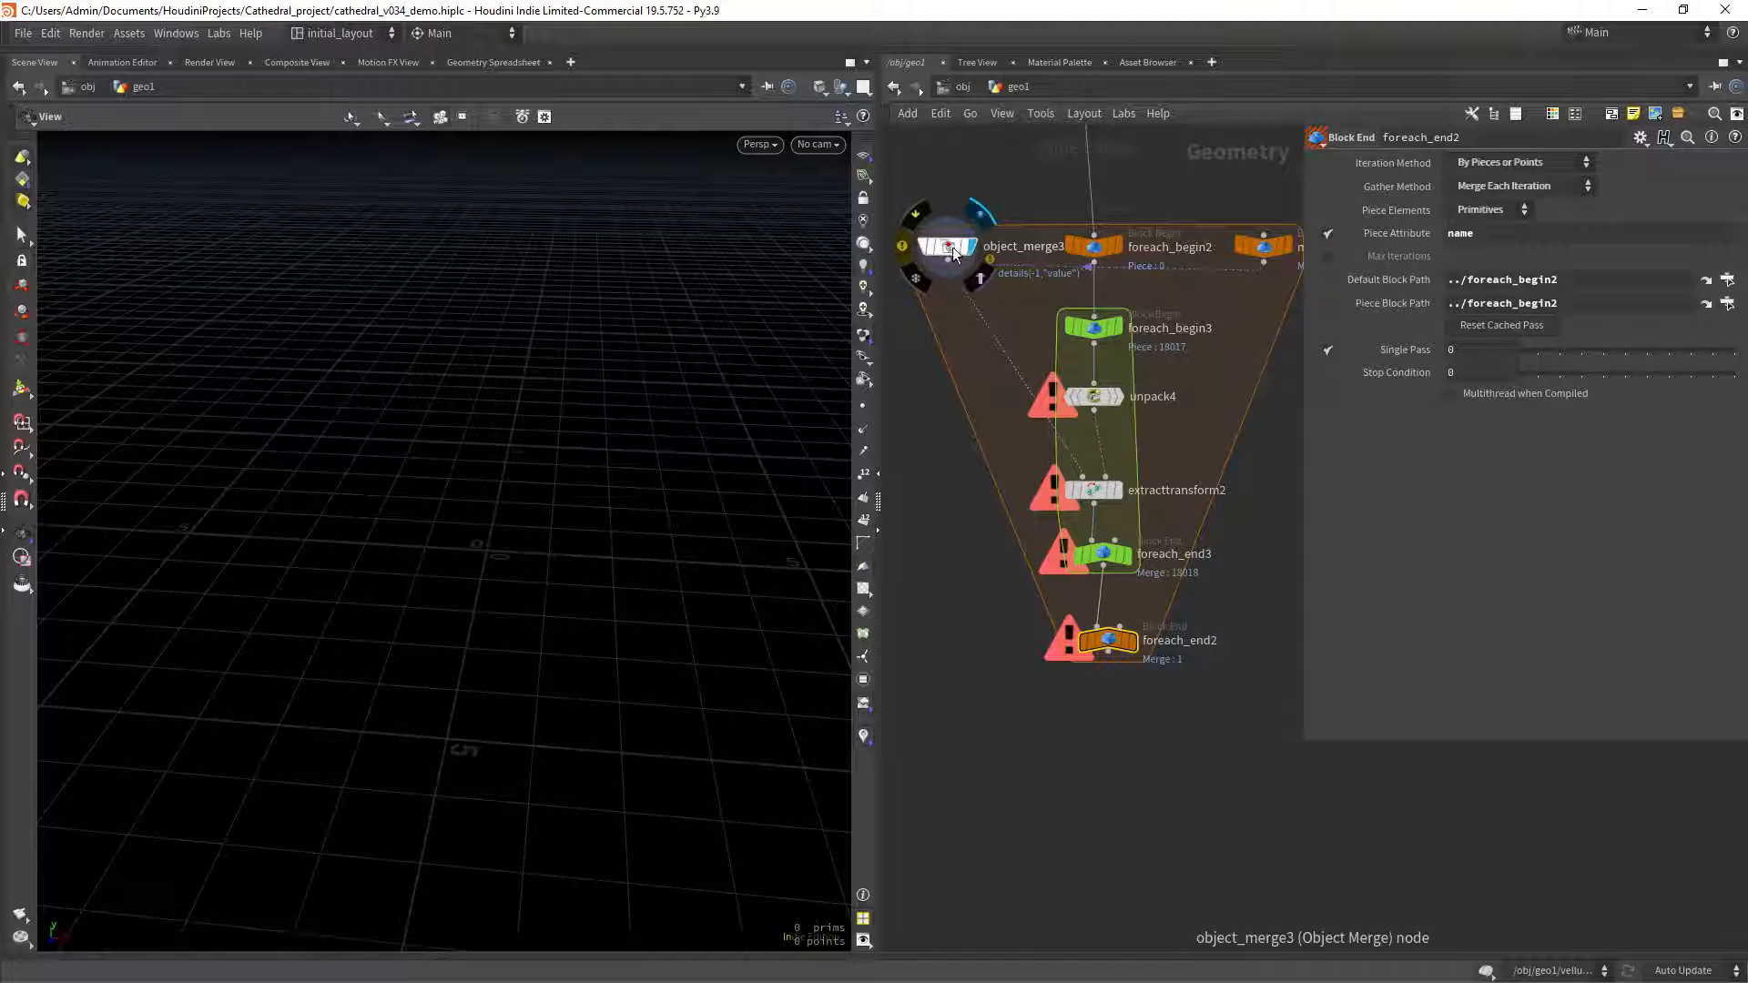
pyautogui.click(907, 244)
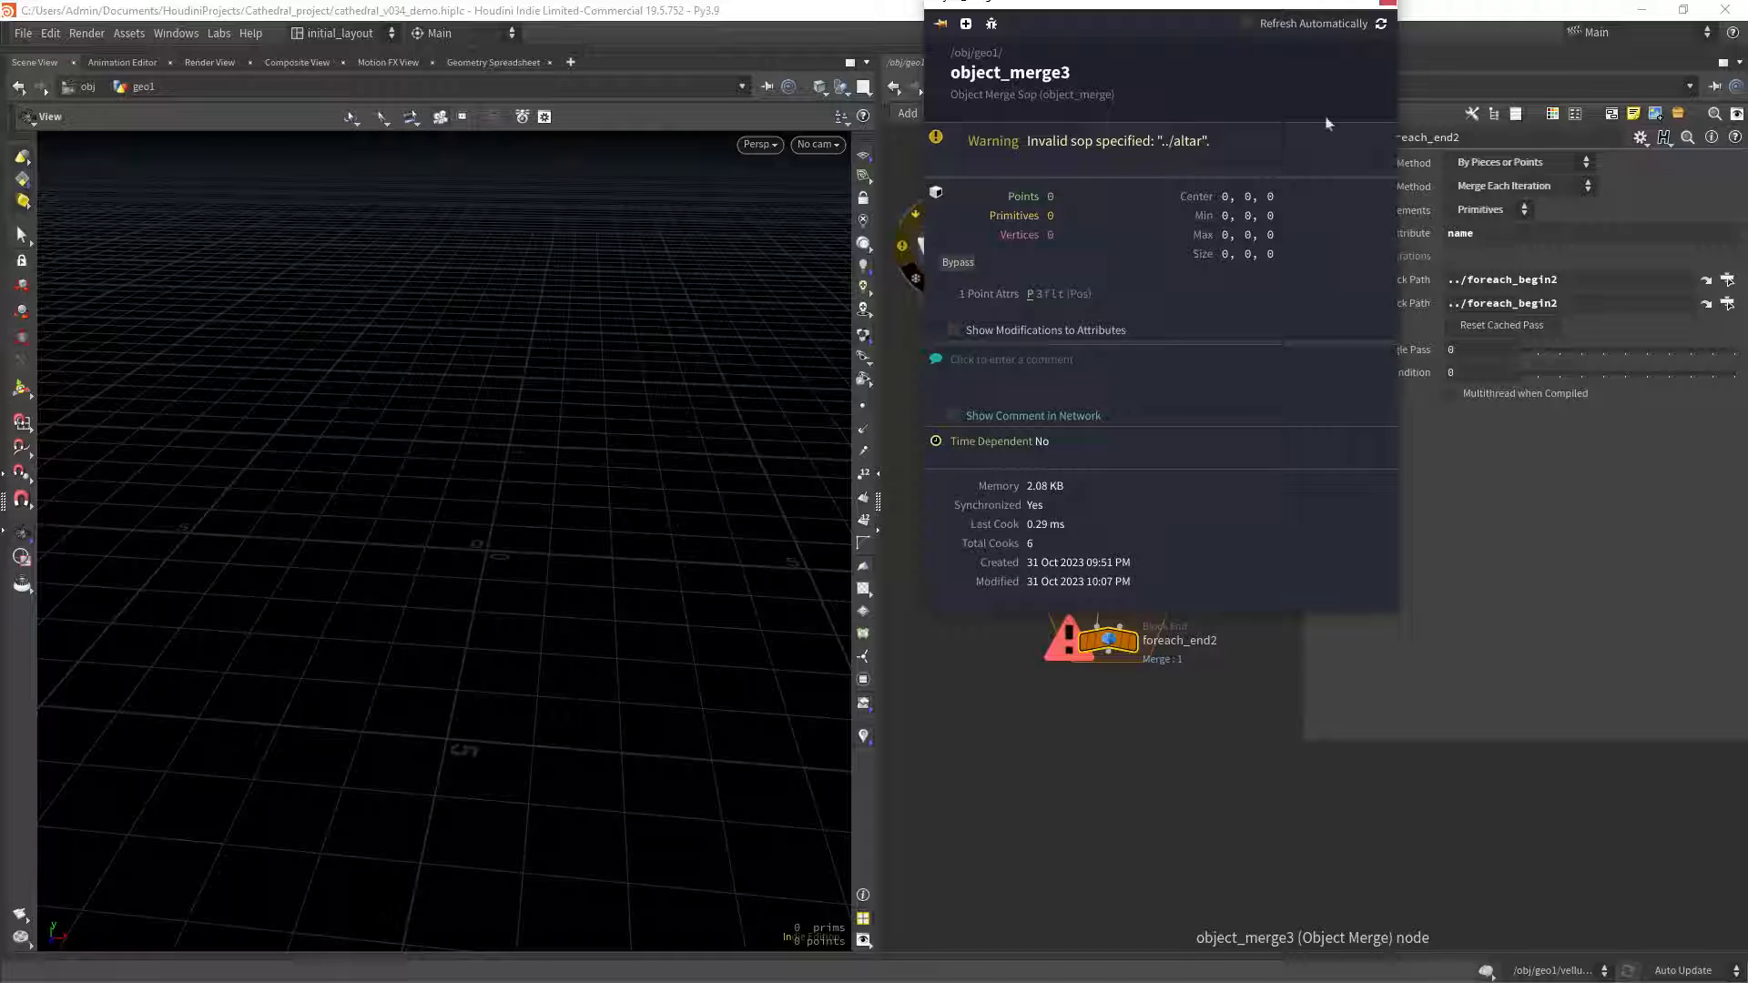
pyautogui.click(1386, 3)
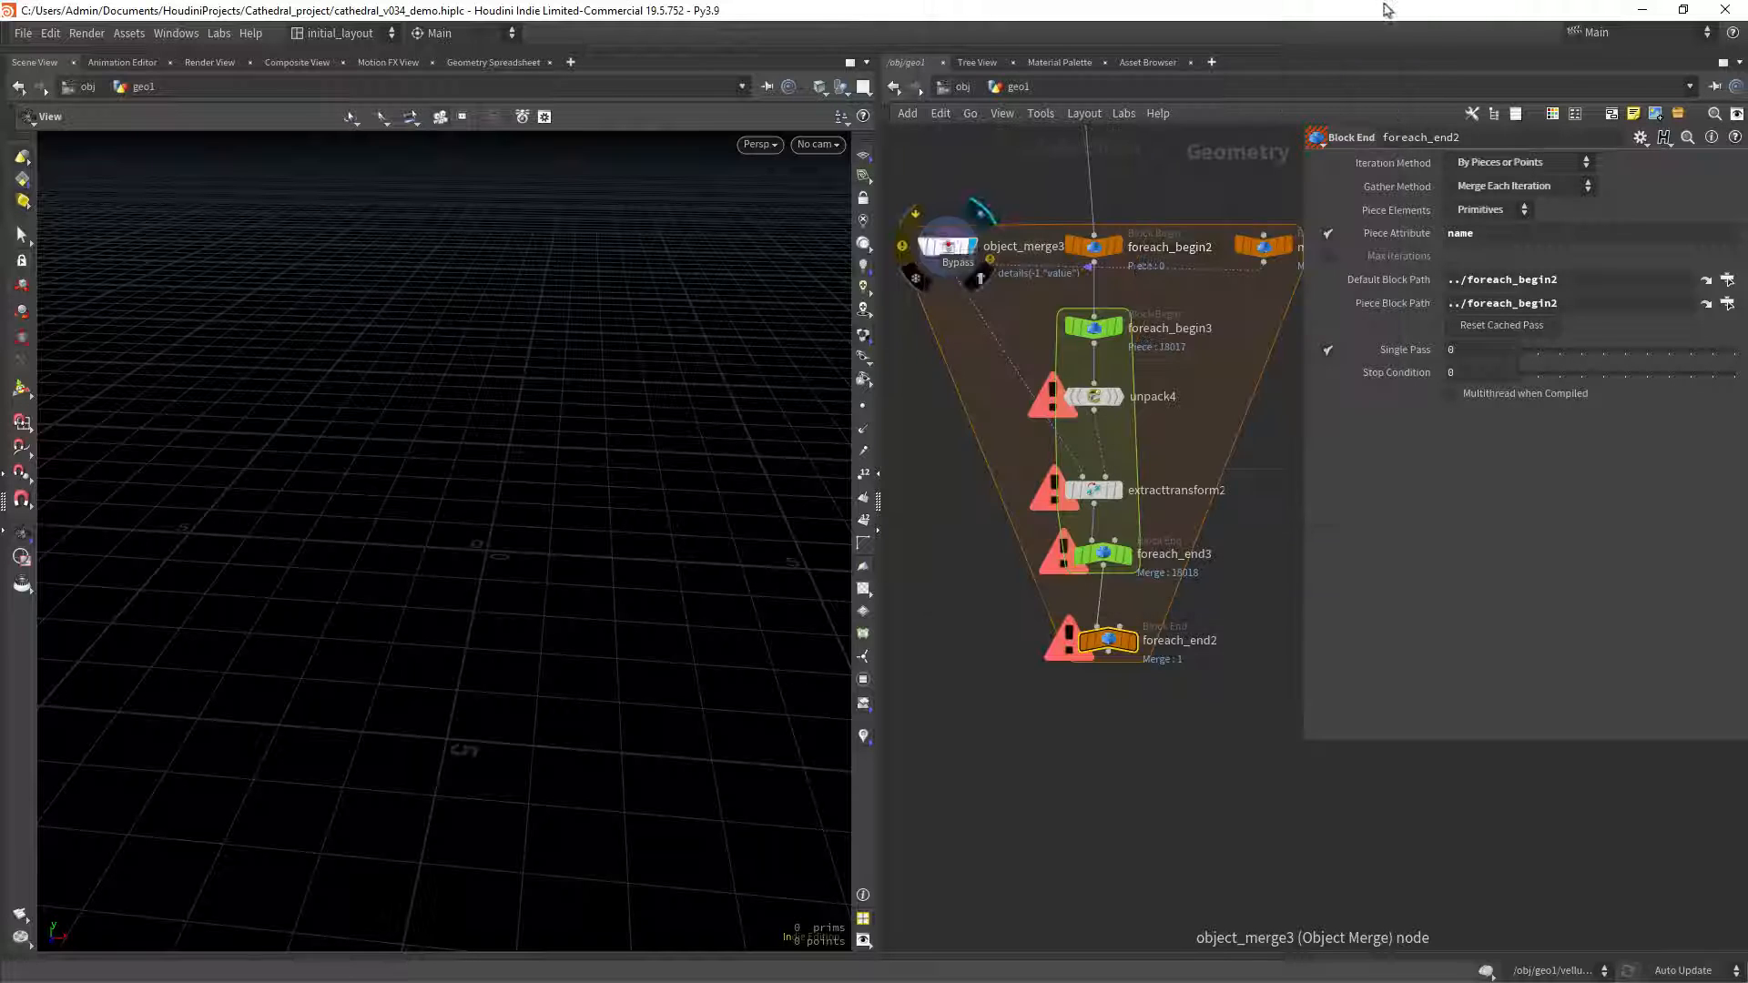
# Display foreach_begin2 and spread out the outer loop by moving foreach_begin2 up and foreach_end2 down.
pyautogui.click(1095, 401)
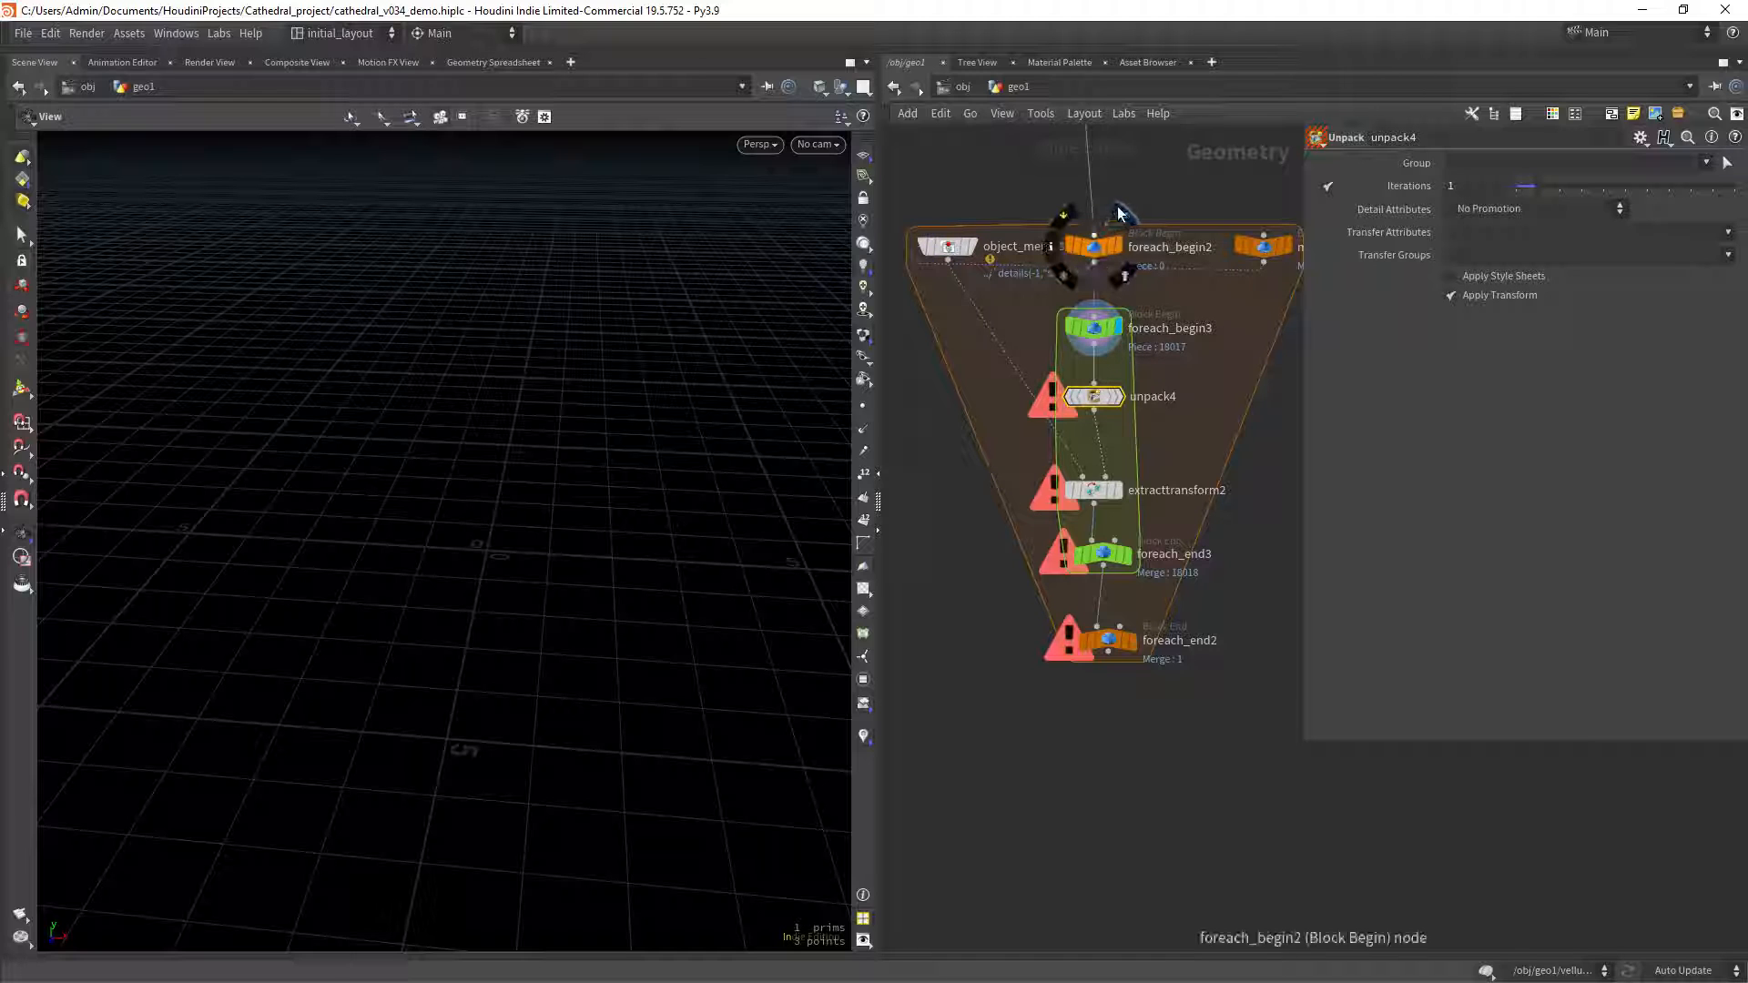
pyautogui.moveTo(1100, 257); pyautogui.dragTo(1099, 217)
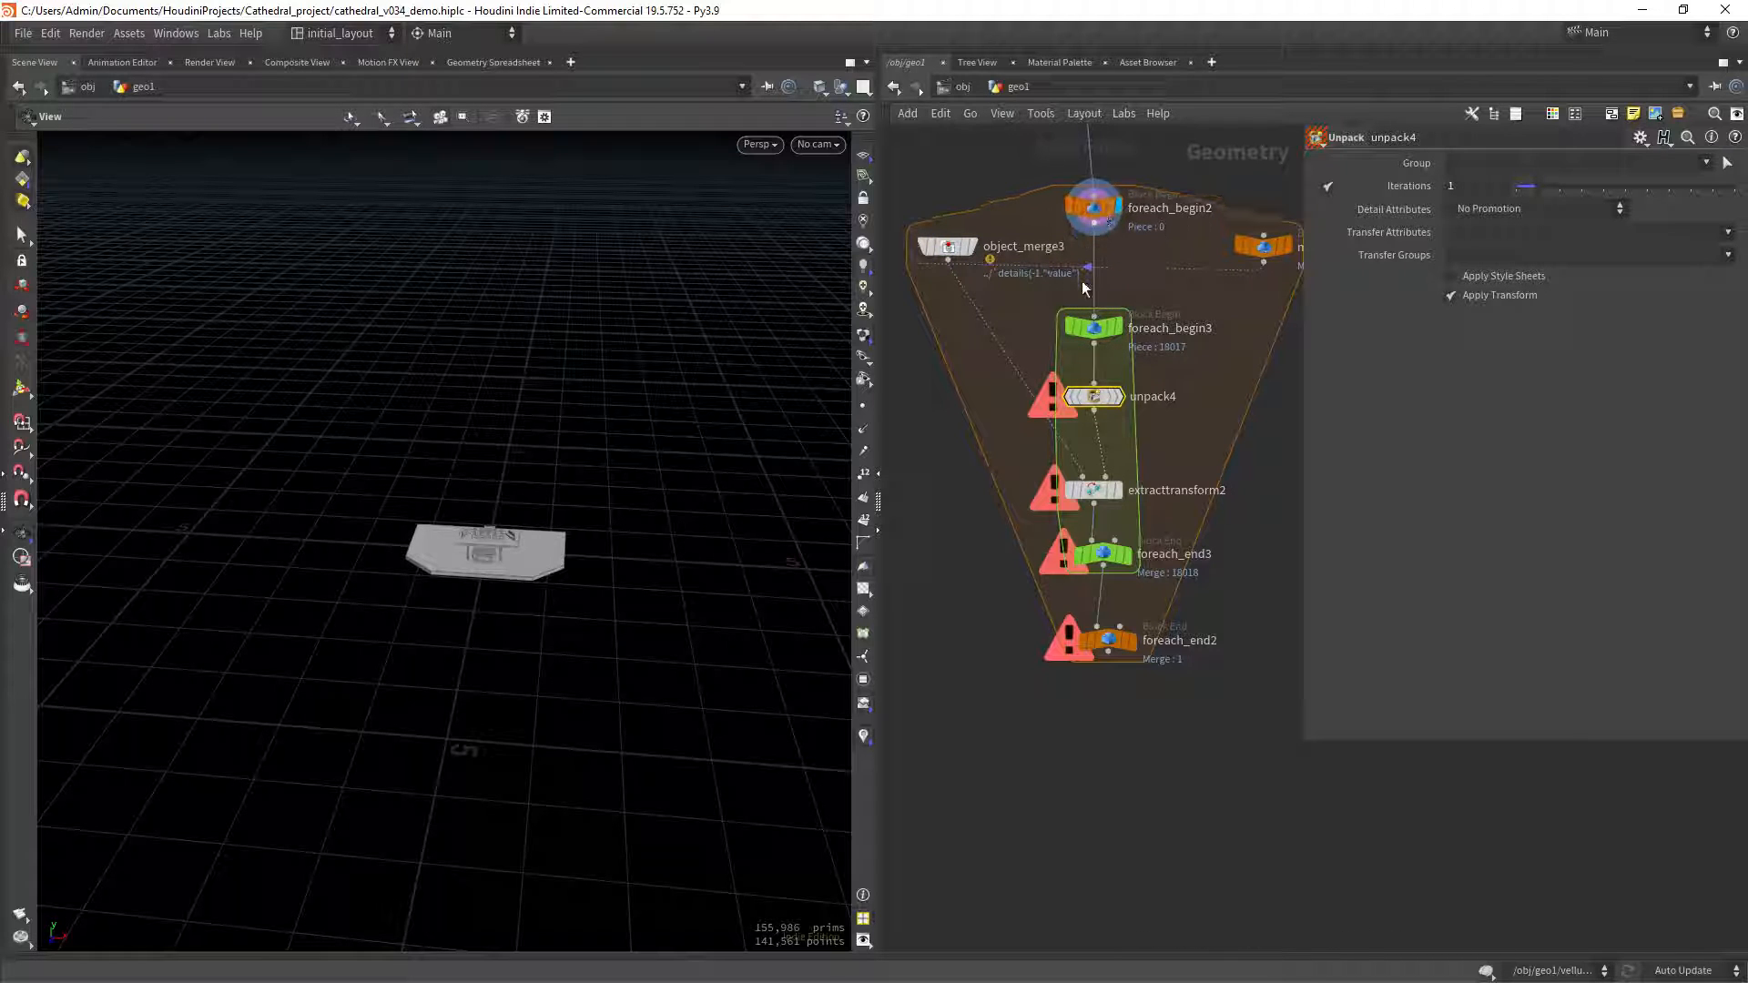
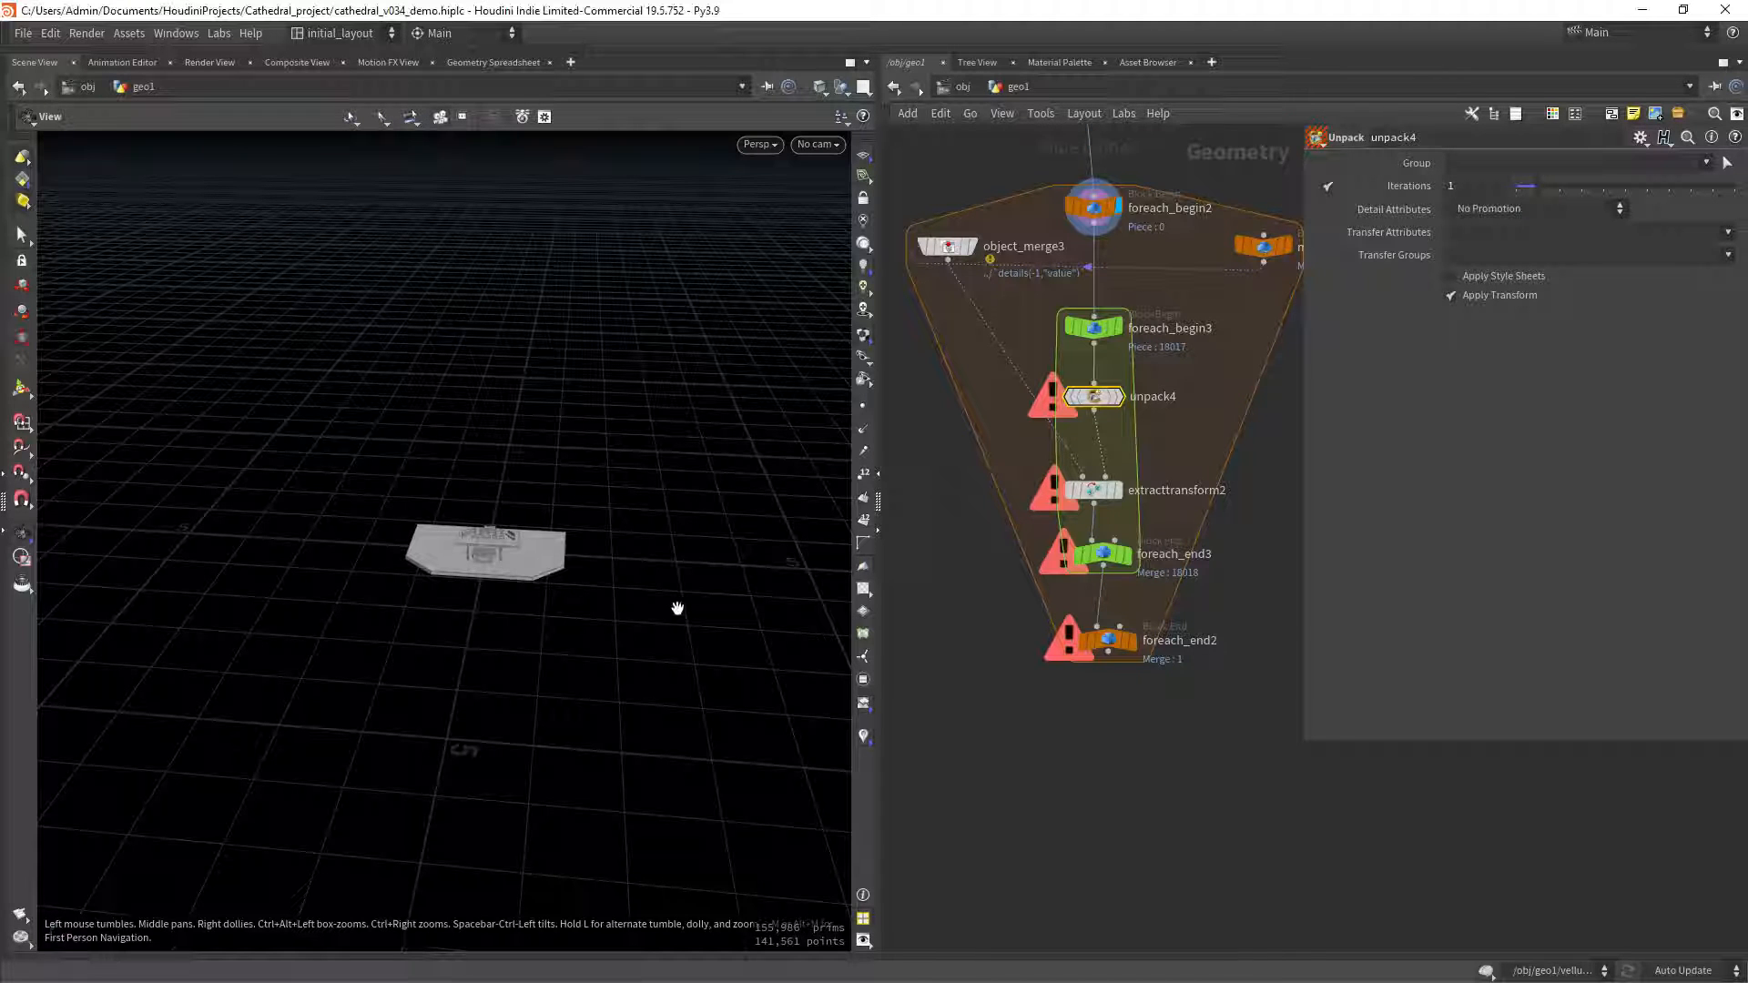
pyautogui.moveTo(1122, 657); pyautogui.dragTo(1097, 891)
# Add a Switch node in the gap between foreach_end3 and foreach_end2, beside the existing wire.
pyautogui.press('Tab')
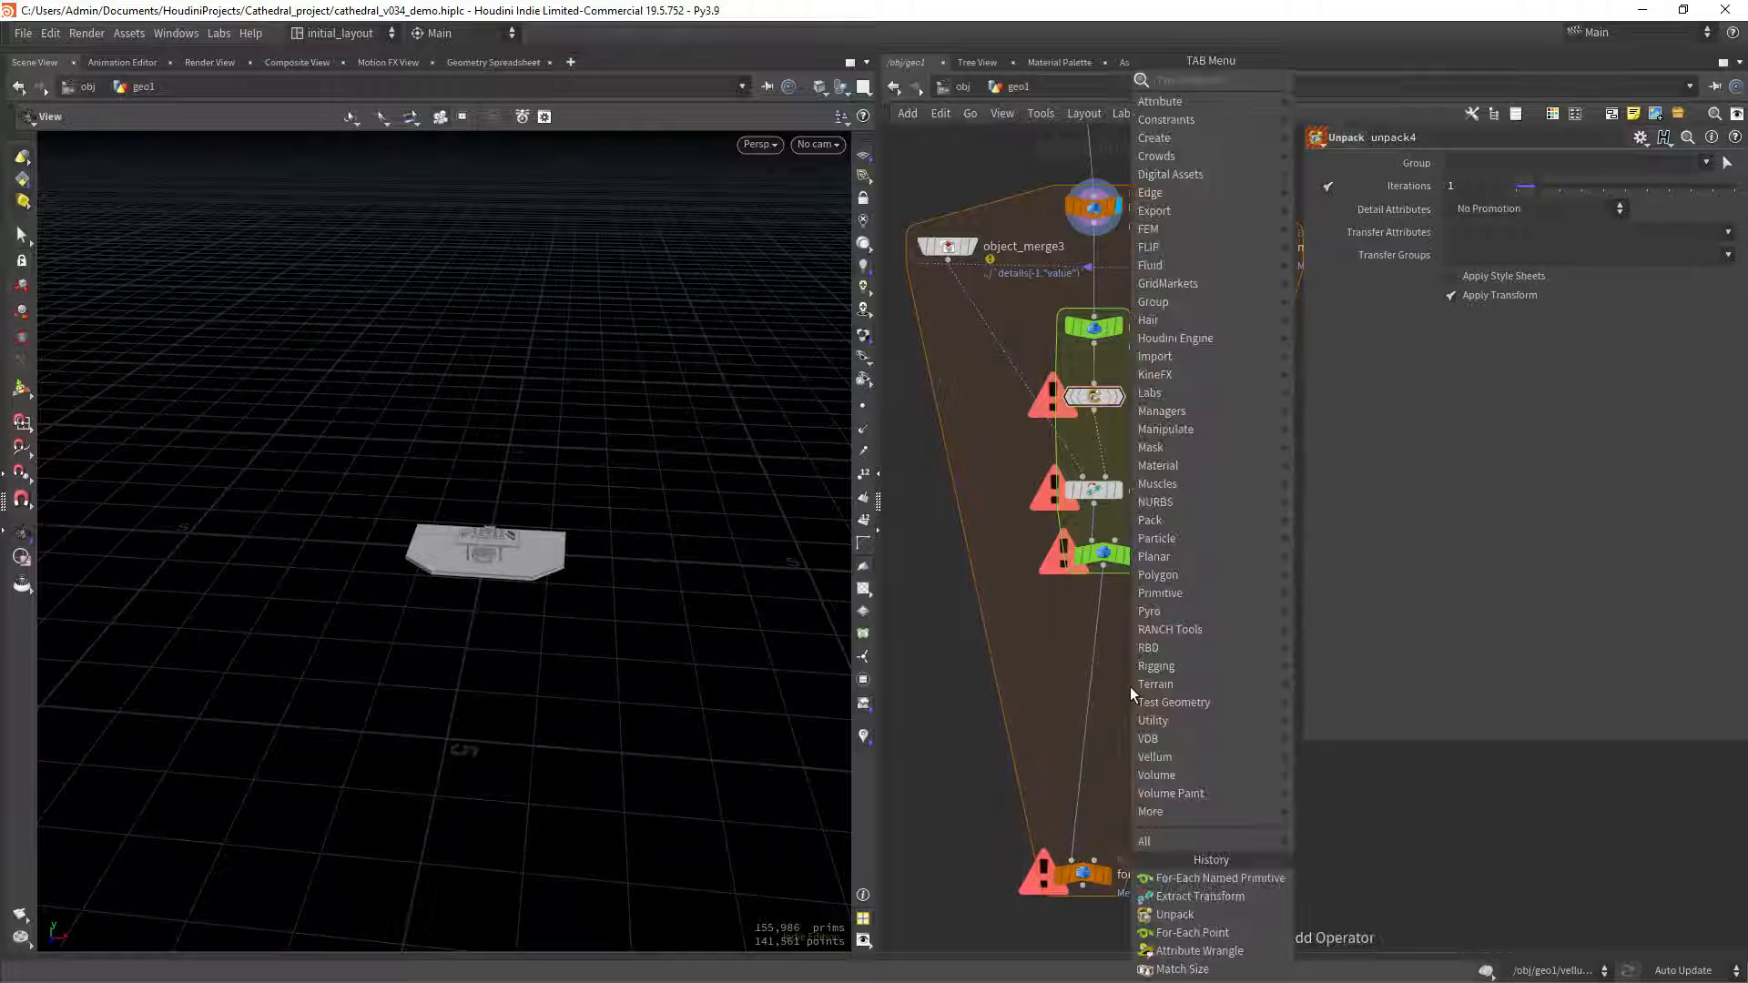
pyautogui.write('swit')
pyautogui.press('Return')
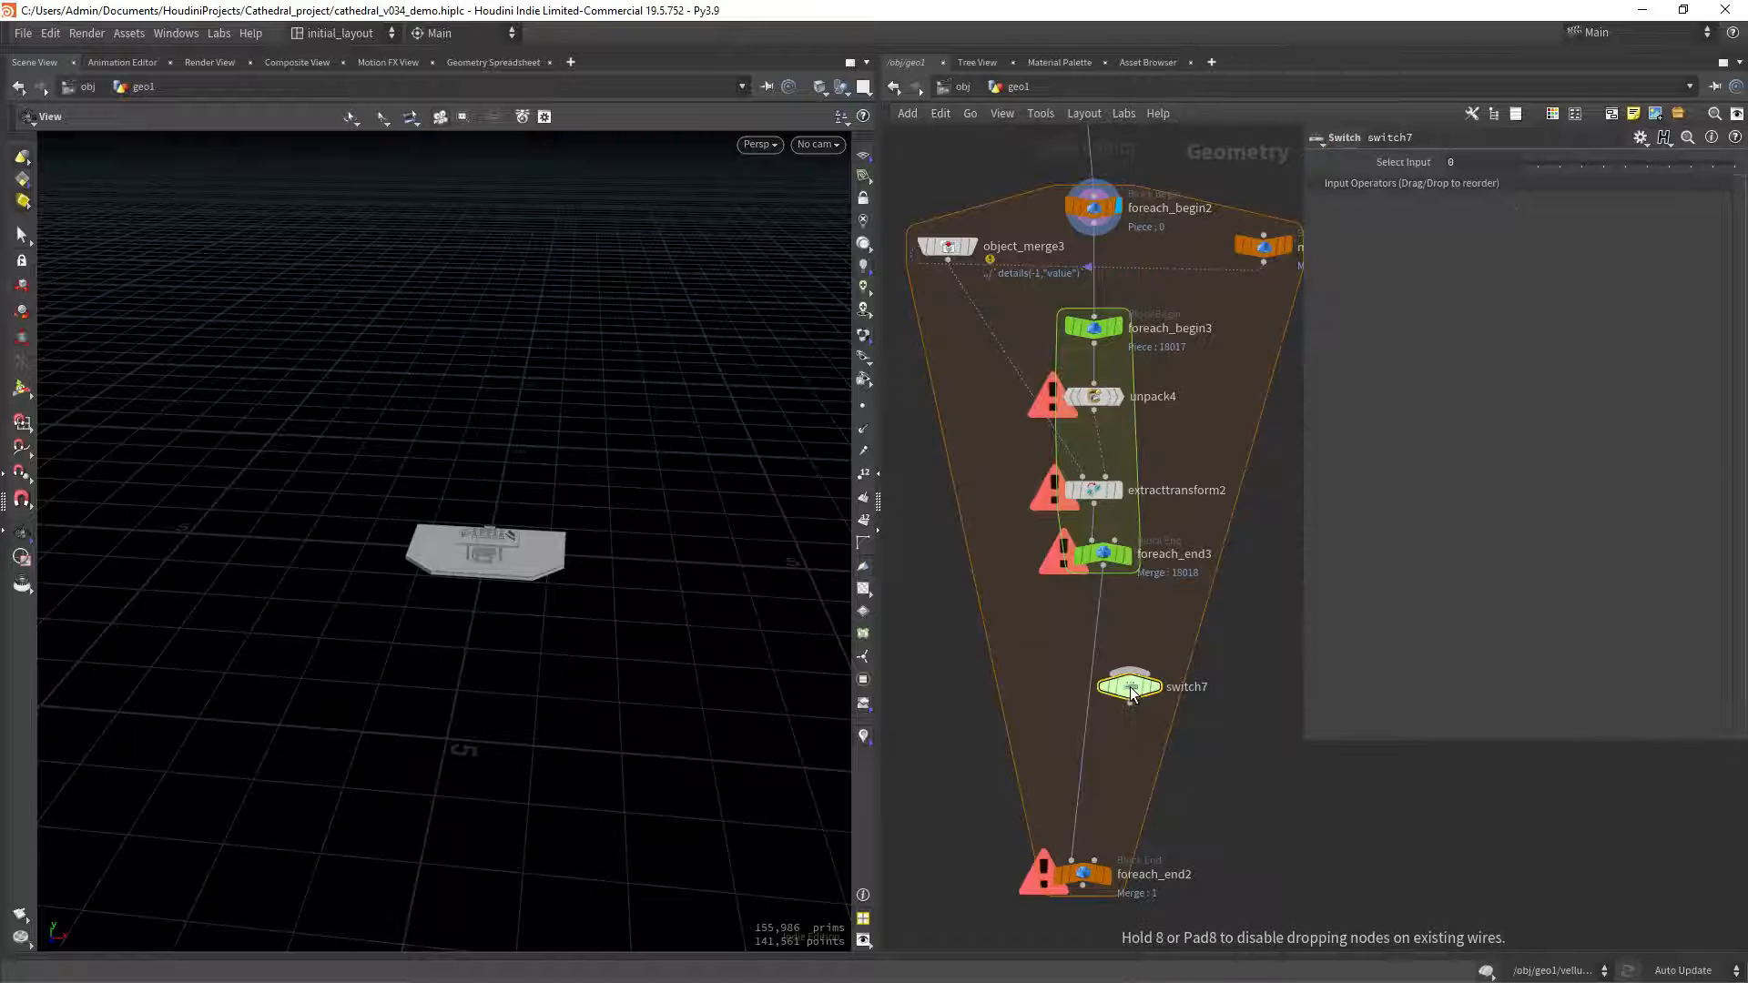
pyautogui.click(1129, 688)
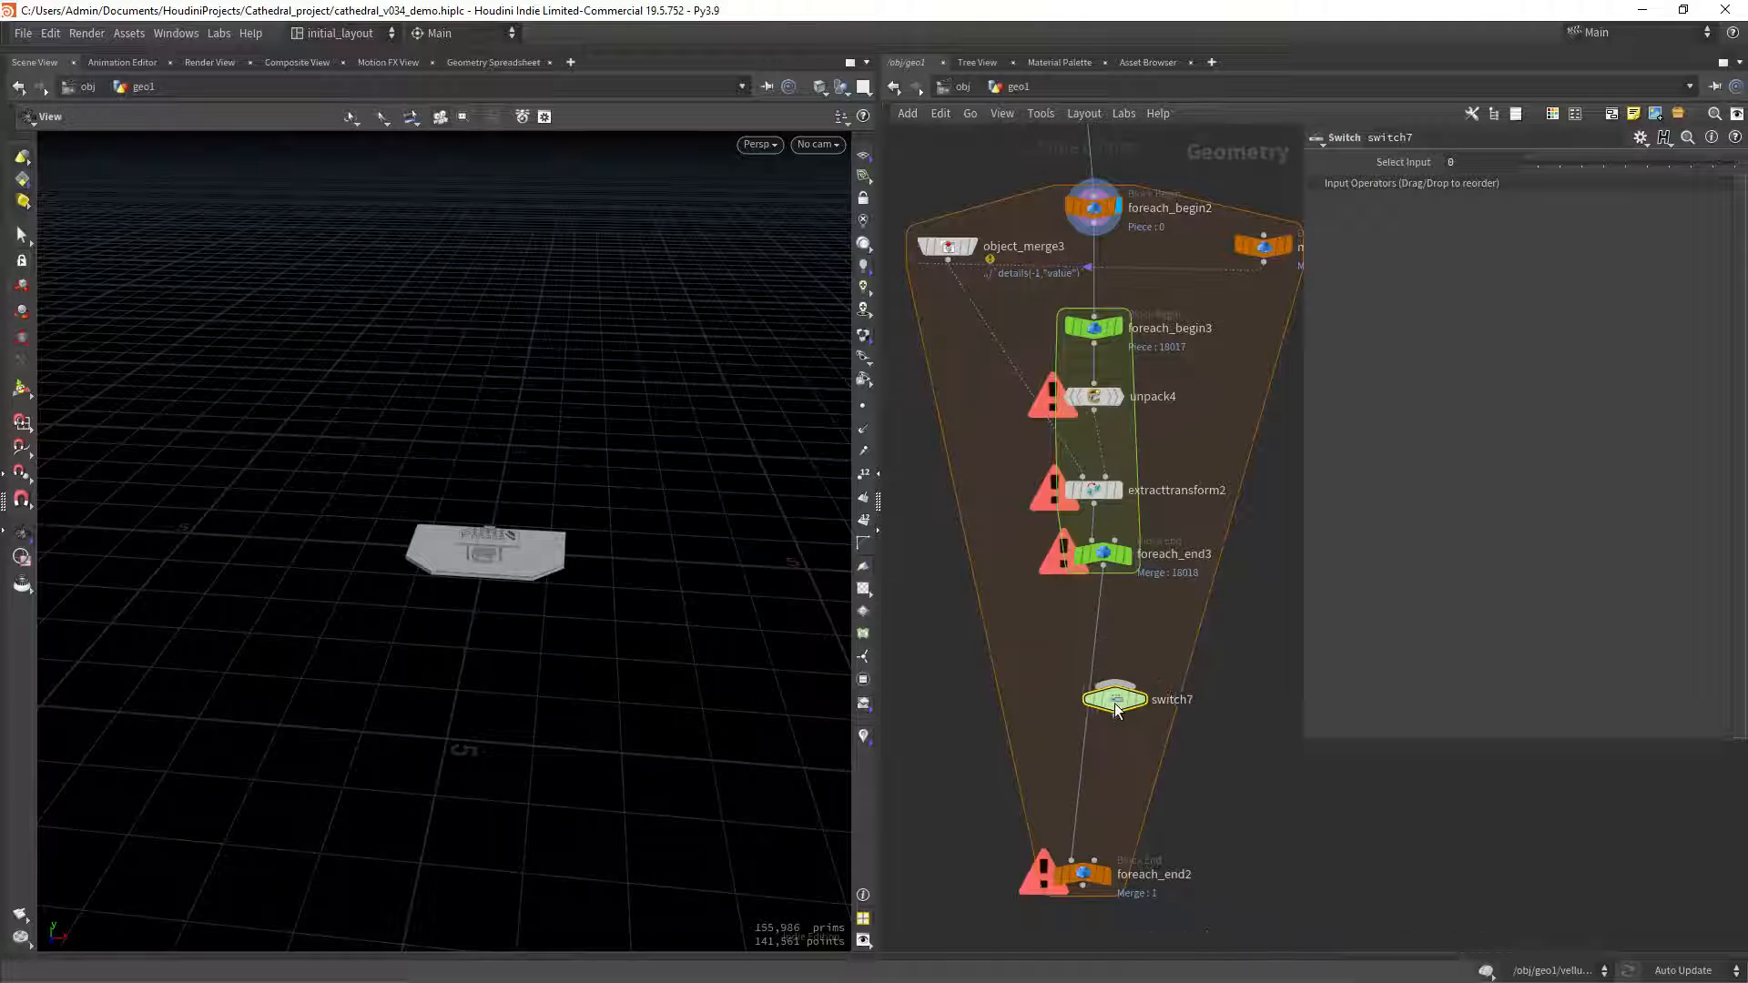
pyautogui.moveTo(1127, 690); pyautogui.dragTo(1048, 710)
# Wire foreach_begin2 as the Switch's first input and foreach_end3 as its second, and connect its output to foreach_end2.
pyautogui.click(1048, 694)
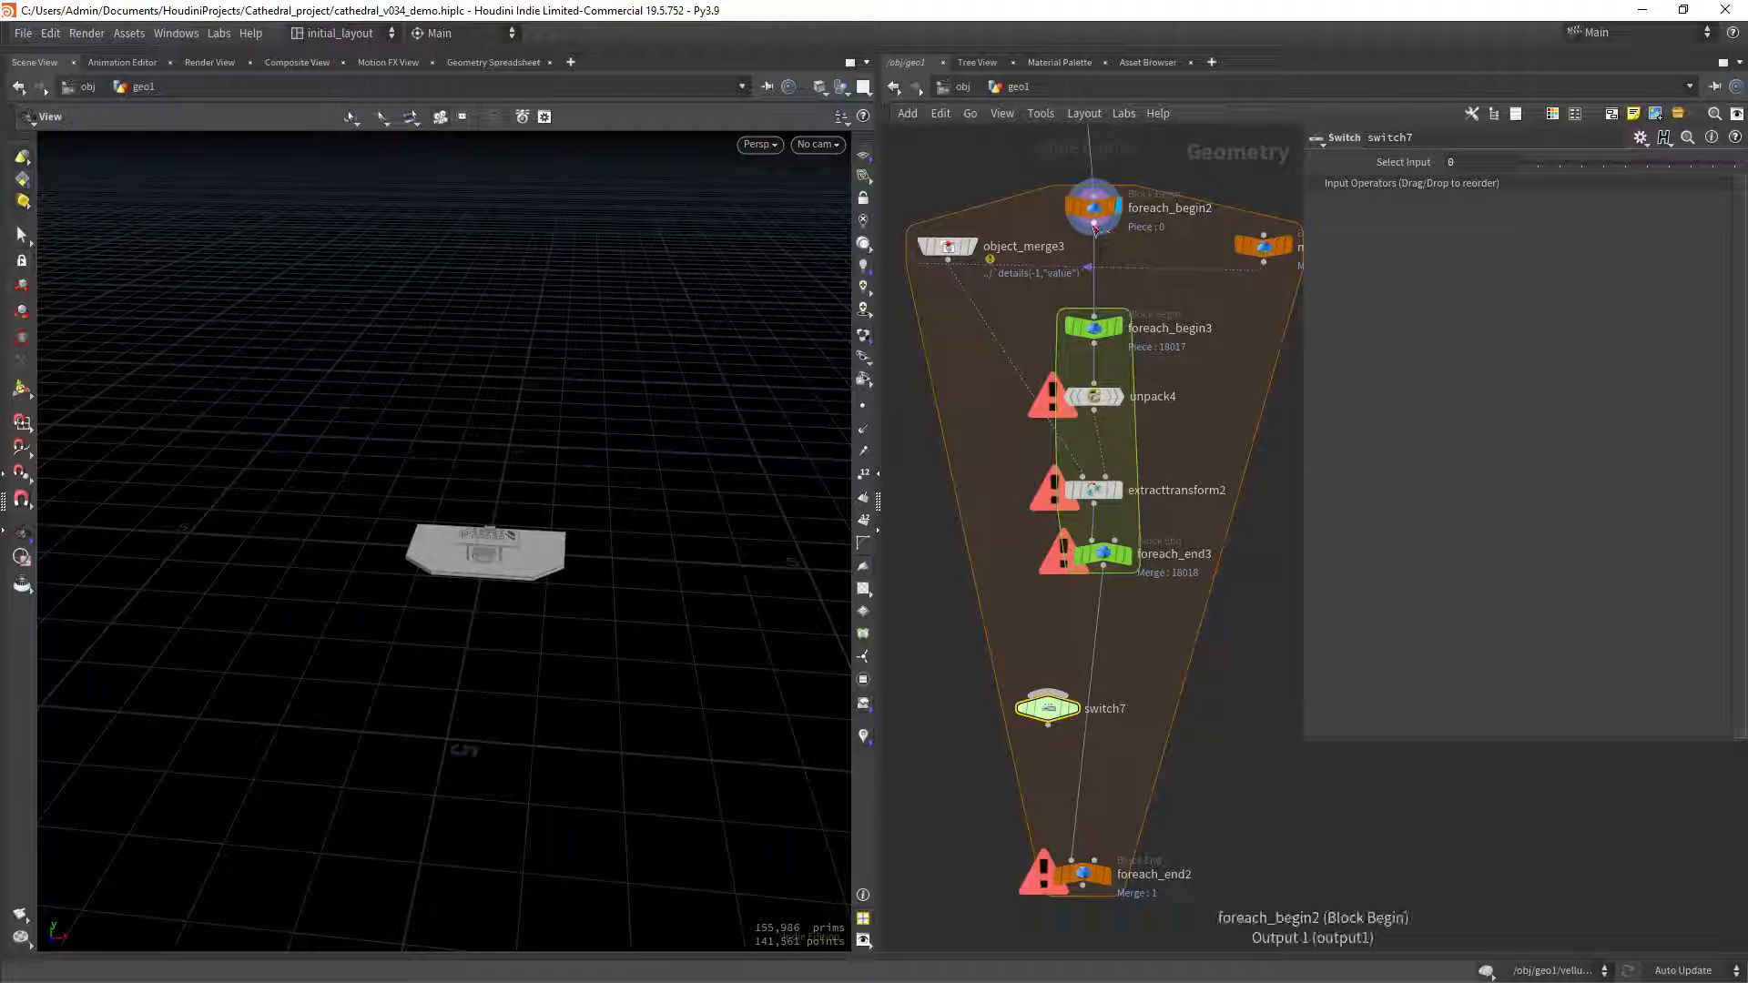
pyautogui.click(1090, 239)
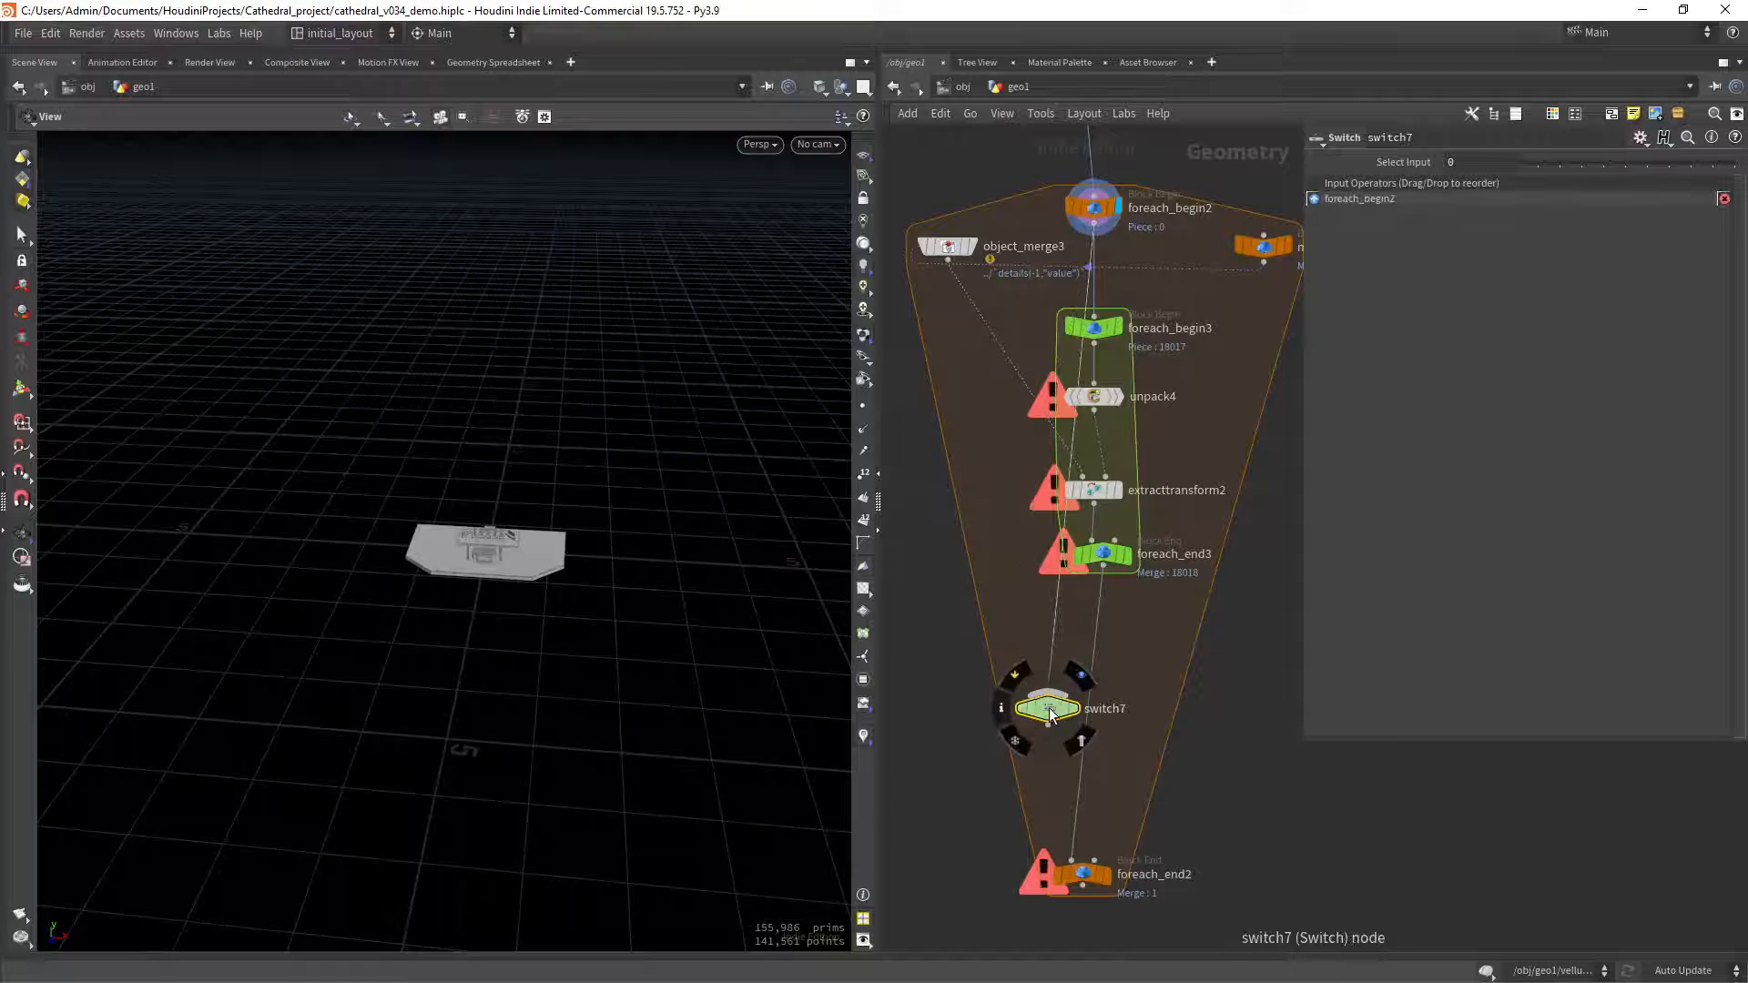
pyautogui.moveTo(1047, 708); pyautogui.dragTo(1070, 853)
pyautogui.click(1103, 568)
pyautogui.click(1007, 674)
pyautogui.click(1070, 853)
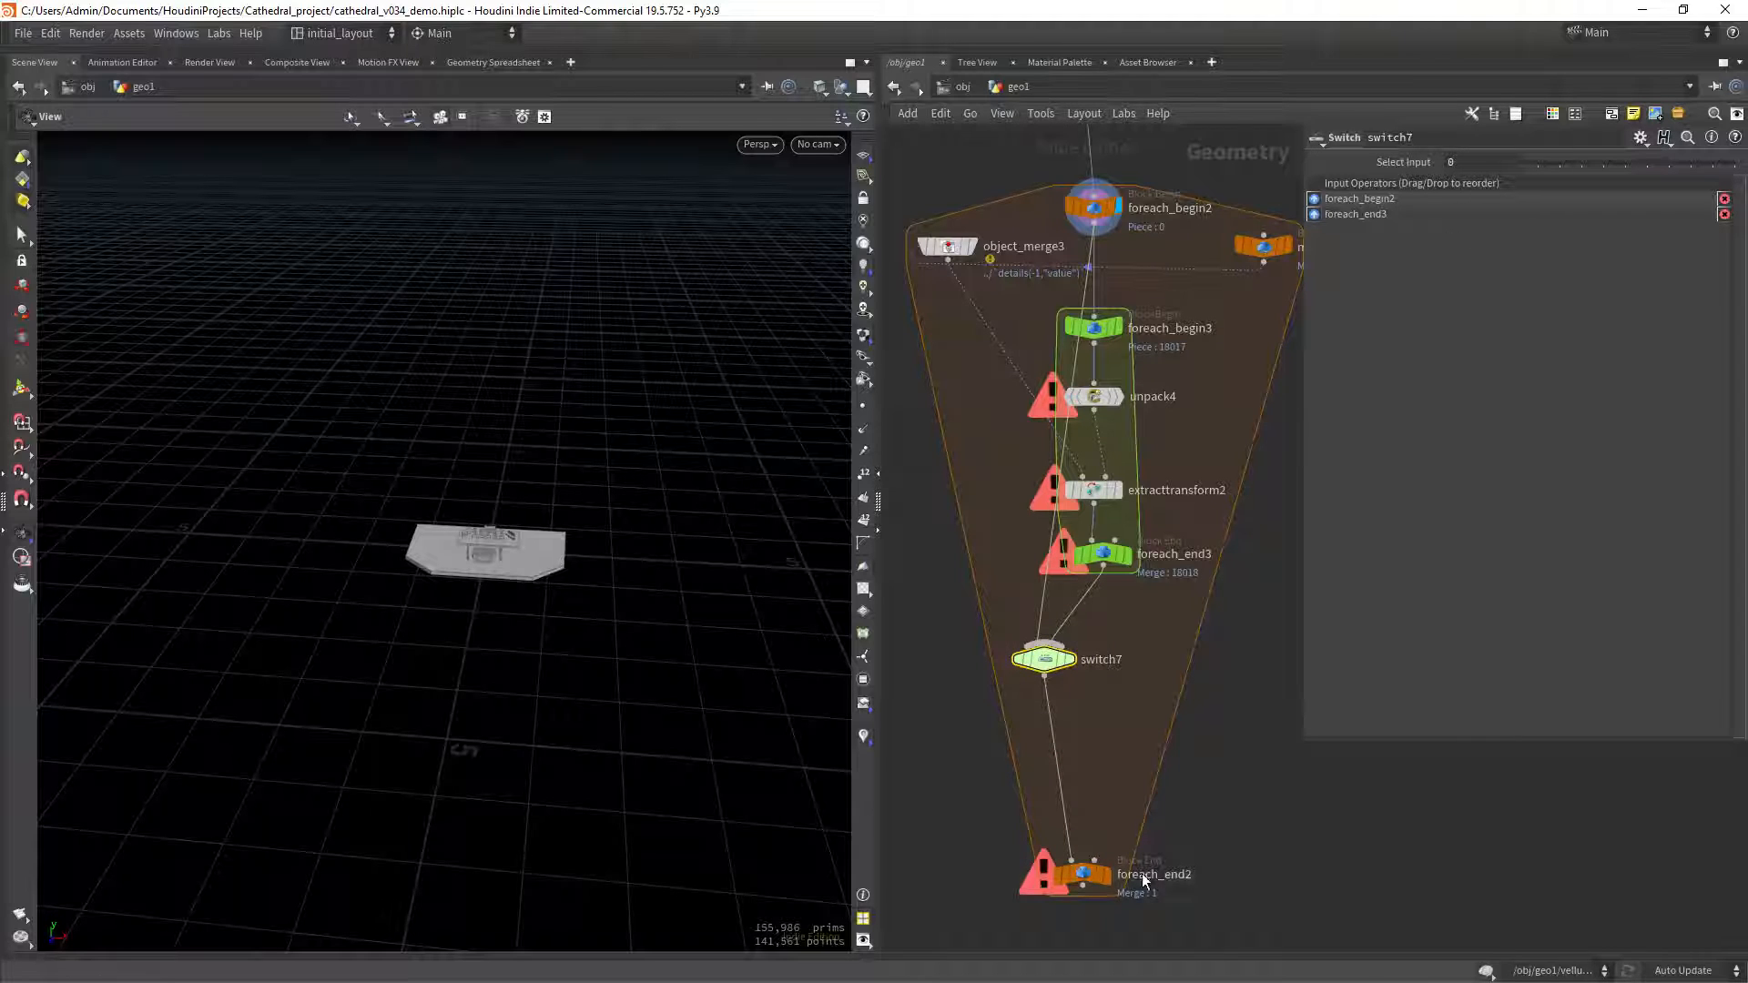
# Display foreach_end2 and examine the altar piece passing through the Switch up close.
pyautogui.click(1105, 873)
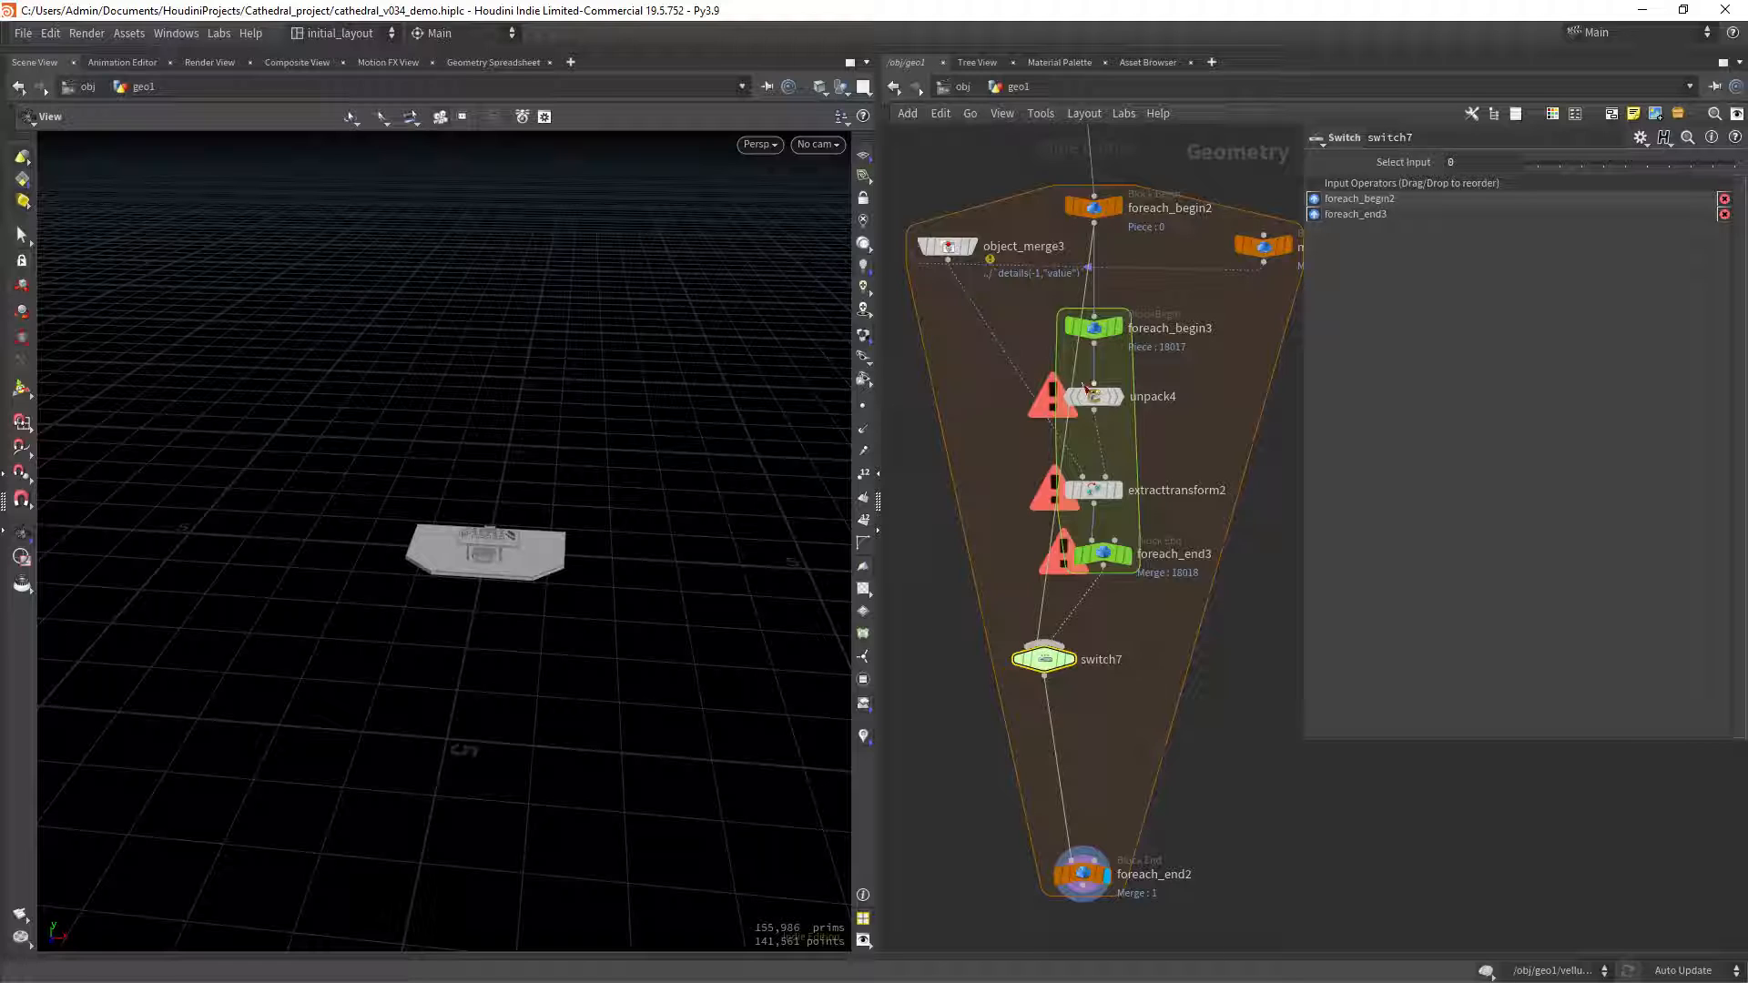
pyautogui.moveTo(488, 547)
pyautogui.mouseDown(button='right')
pyautogui.moveTo(695, 480)
pyautogui.moveTo(769, 412)
pyautogui.mouseUp(button='right')
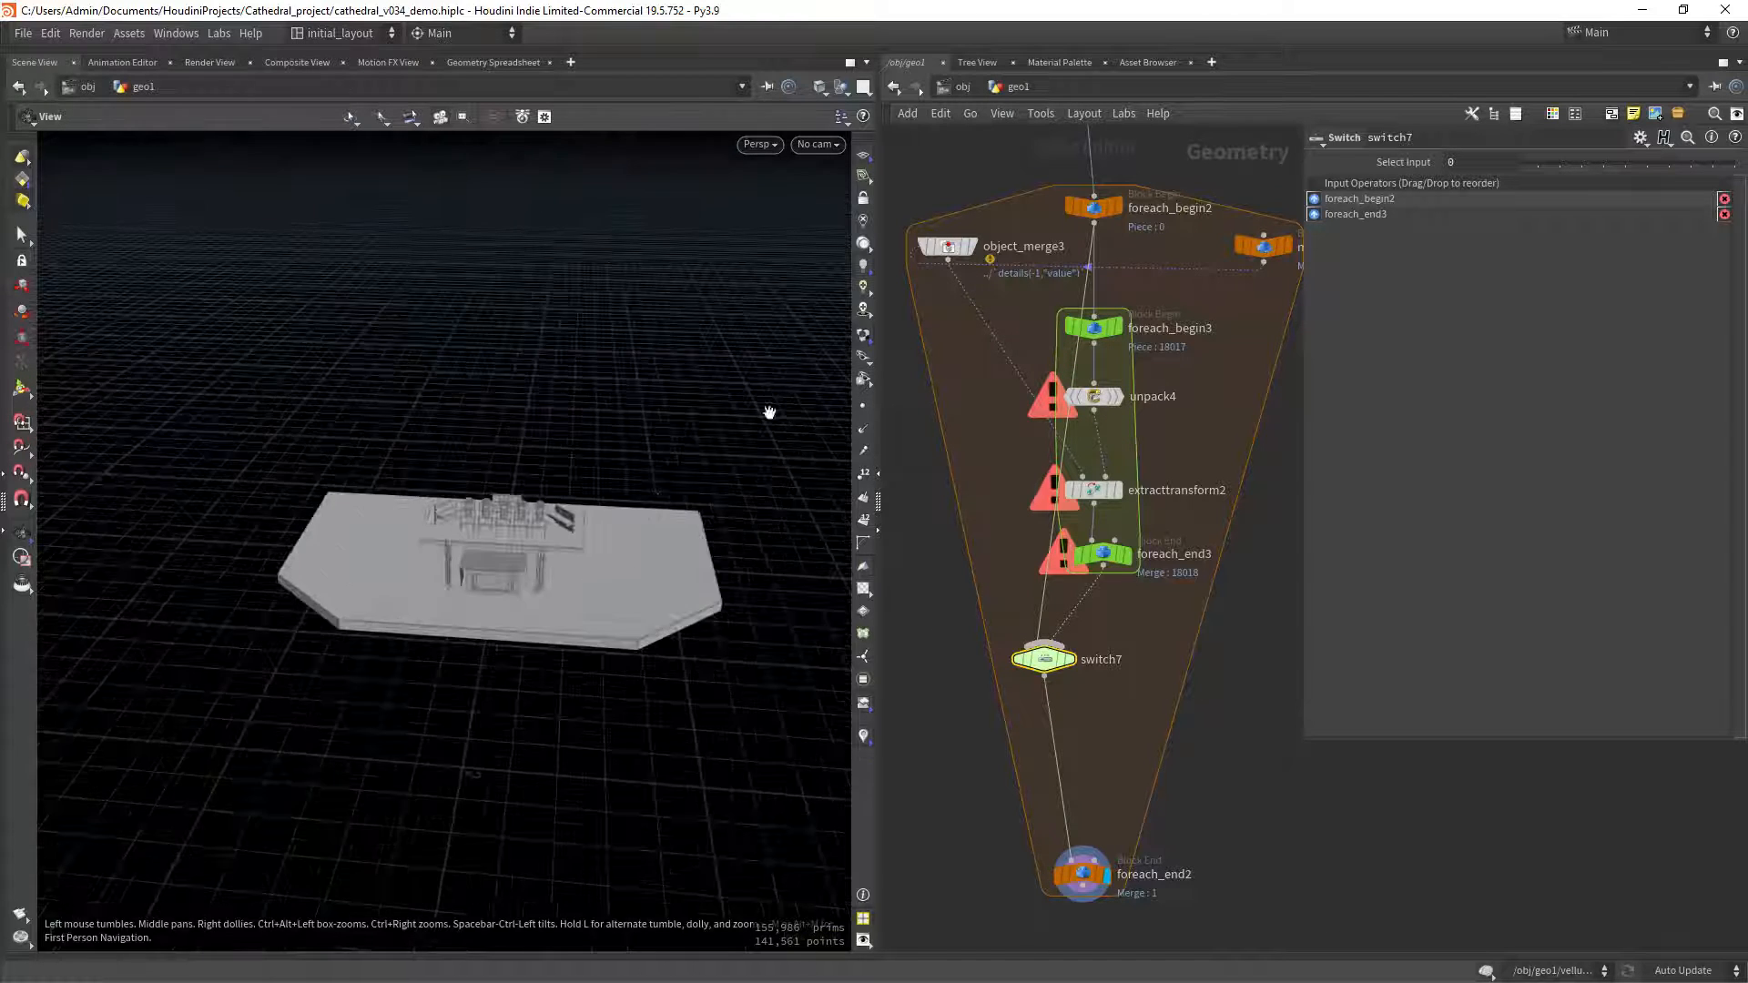
pyautogui.moveTo(651, 543); pyautogui.dragTo(597, 534, button='middle')
pyautogui.moveTo(597, 535); pyautogui.dragTo(645, 536, button='right')
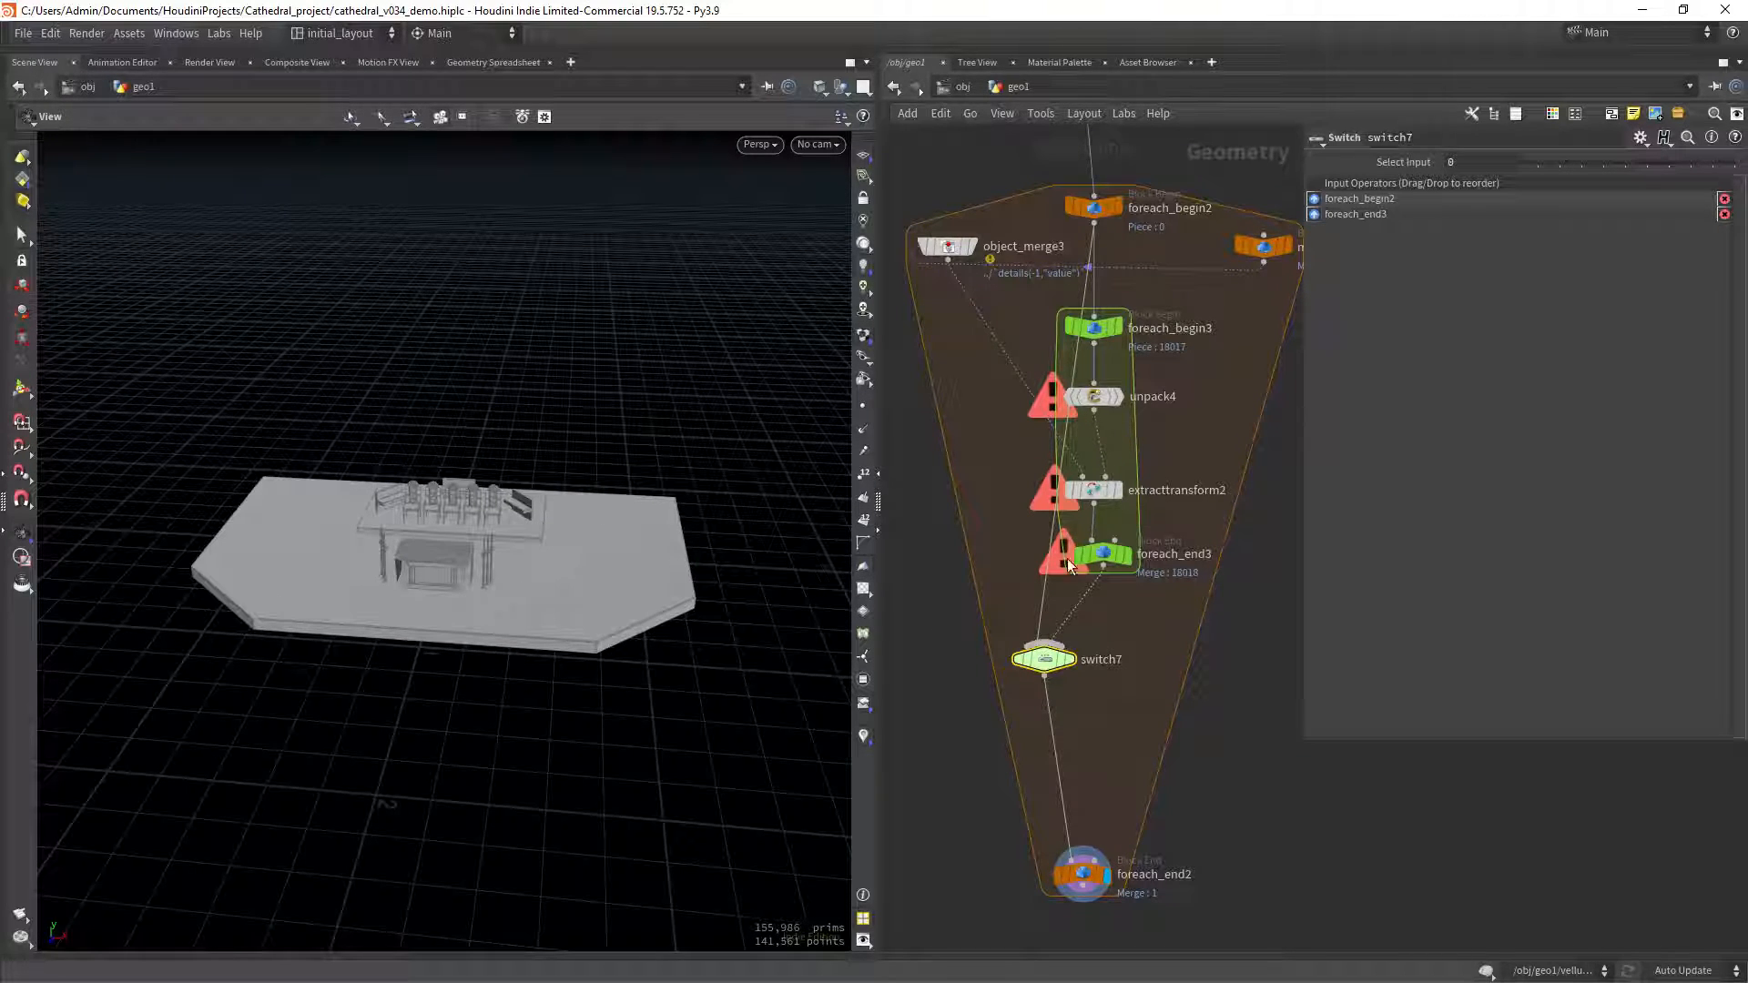
pyautogui.moveTo(465, 556); pyautogui.dragTo(665, 471, button='right')
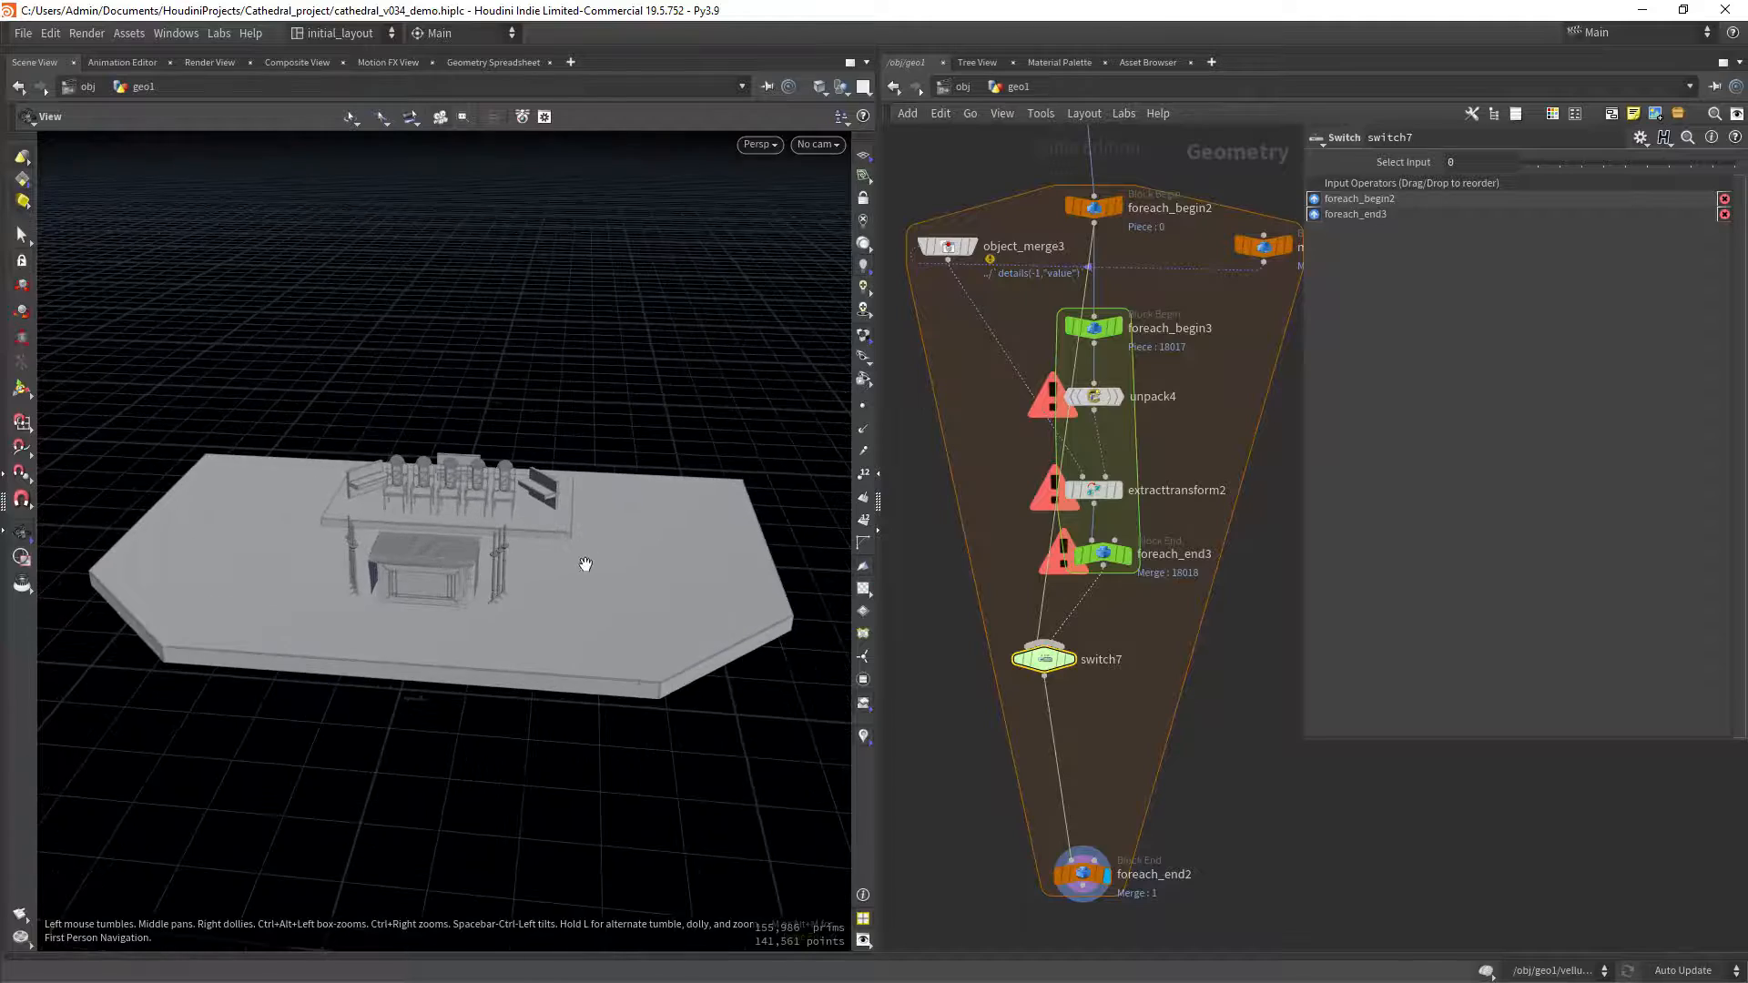
pyautogui.moveTo(585, 564)
pyautogui.mouseDown()
pyautogui.moveTo(577, 543)
pyautogui.moveTo(574, 563)
pyautogui.mouseUp()
pyautogui.moveTo(437, 547); pyautogui.dragTo(604, 488, button='right')
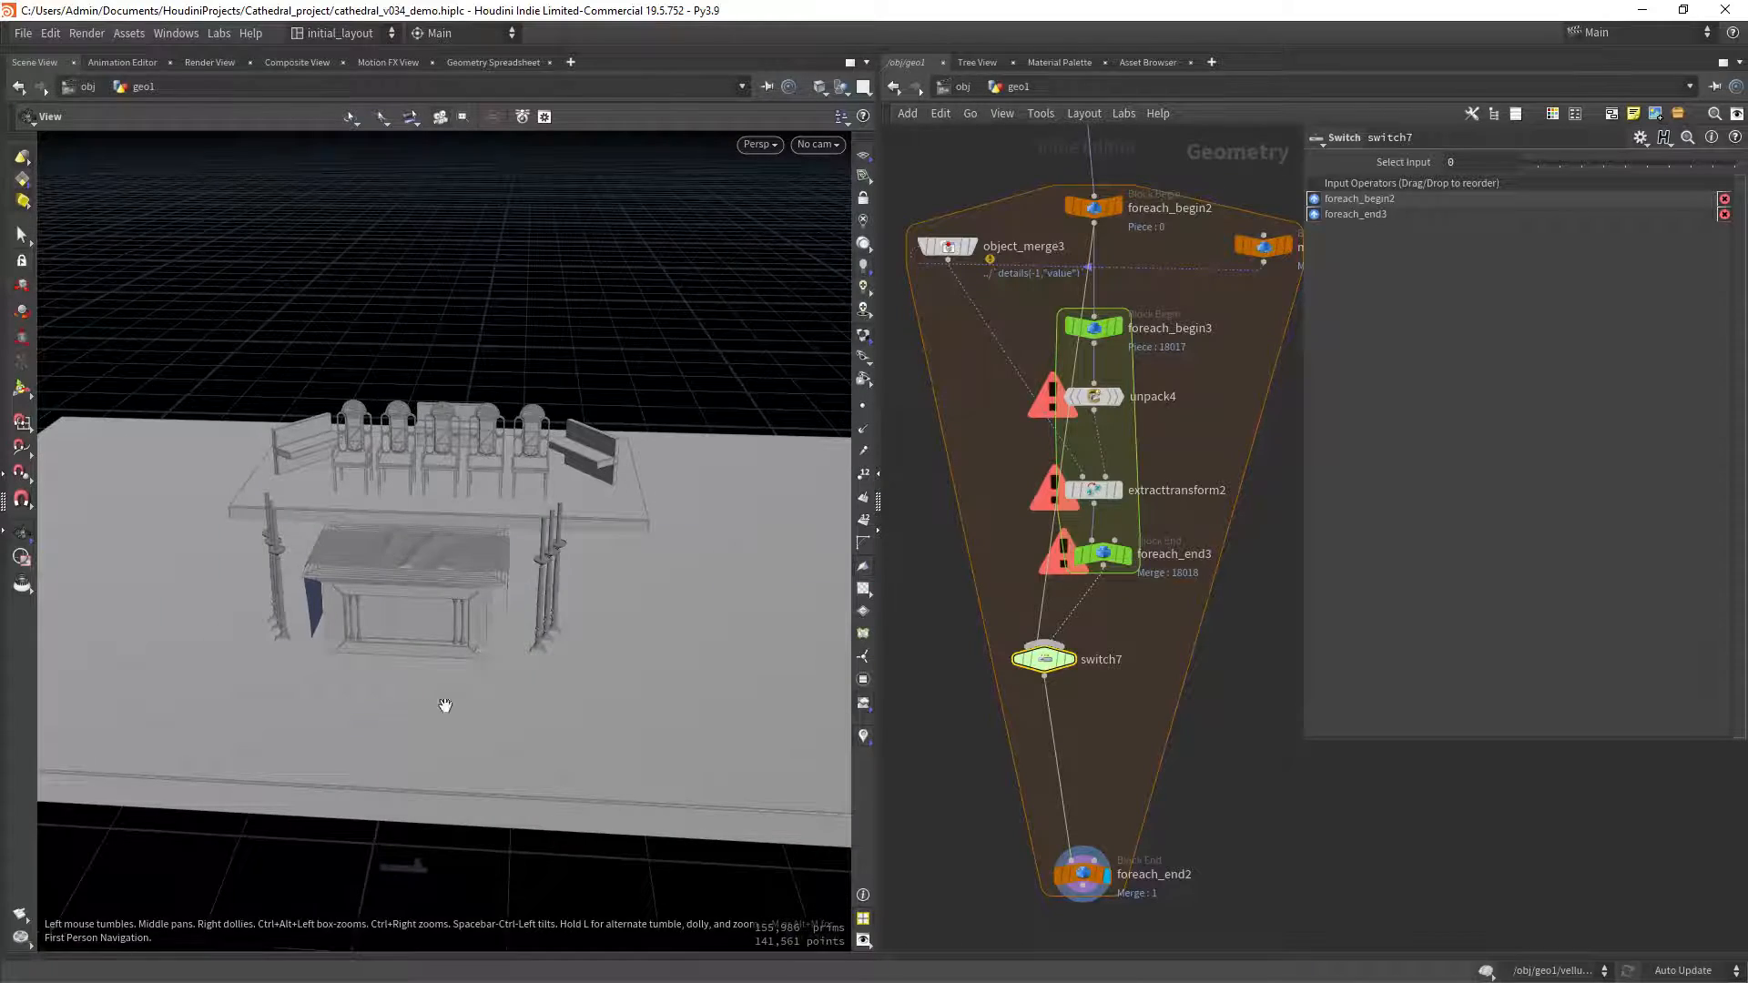
pyautogui.moveTo(626, 590); pyautogui.dragTo(437, 596, button='right')
pyautogui.moveTo(546, 597)
pyautogui.mouseDown()
pyautogui.moveTo(496, 581)
pyautogui.moveTo(537, 596)
pyautogui.mouseUp()
pyautogui.moveTo(464, 582); pyautogui.dragTo(625, 546, button='right')
pyautogui.moveTo(1044, 659); pyautogui.dragTo(1039, 672)
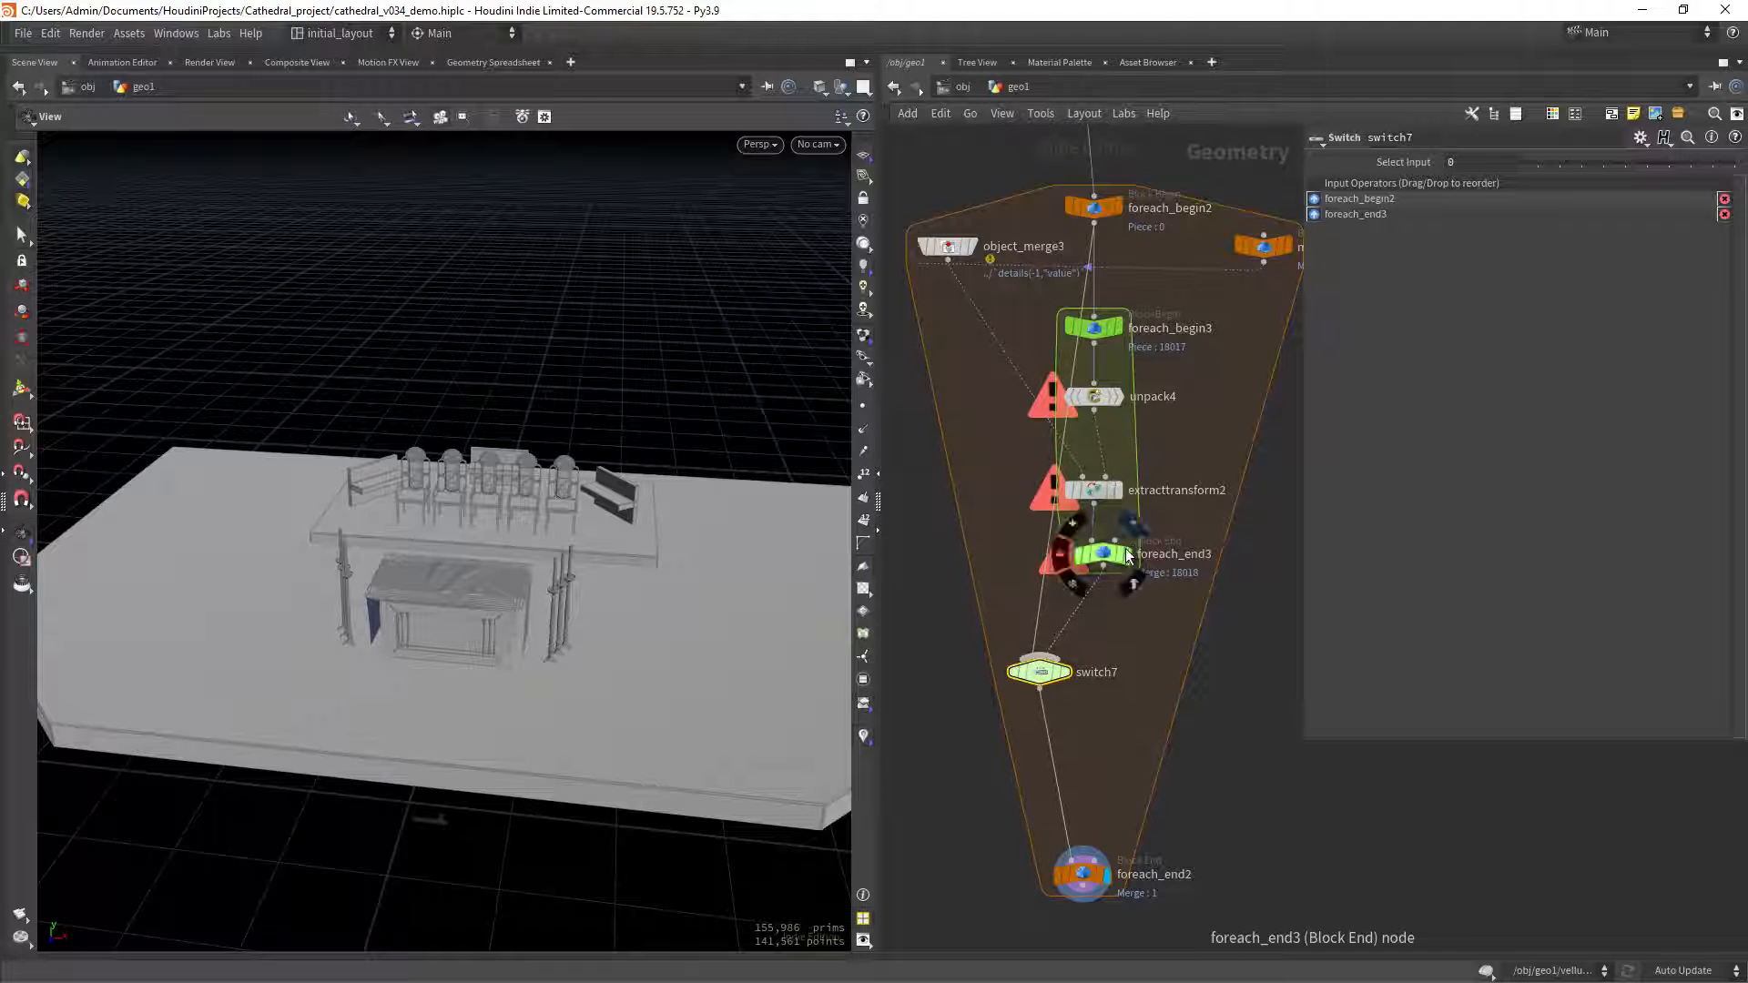
# Select foreach_end2, preview its iterations 1 and 2, and leave Single Pass at 1.
pyautogui.click(1106, 211)
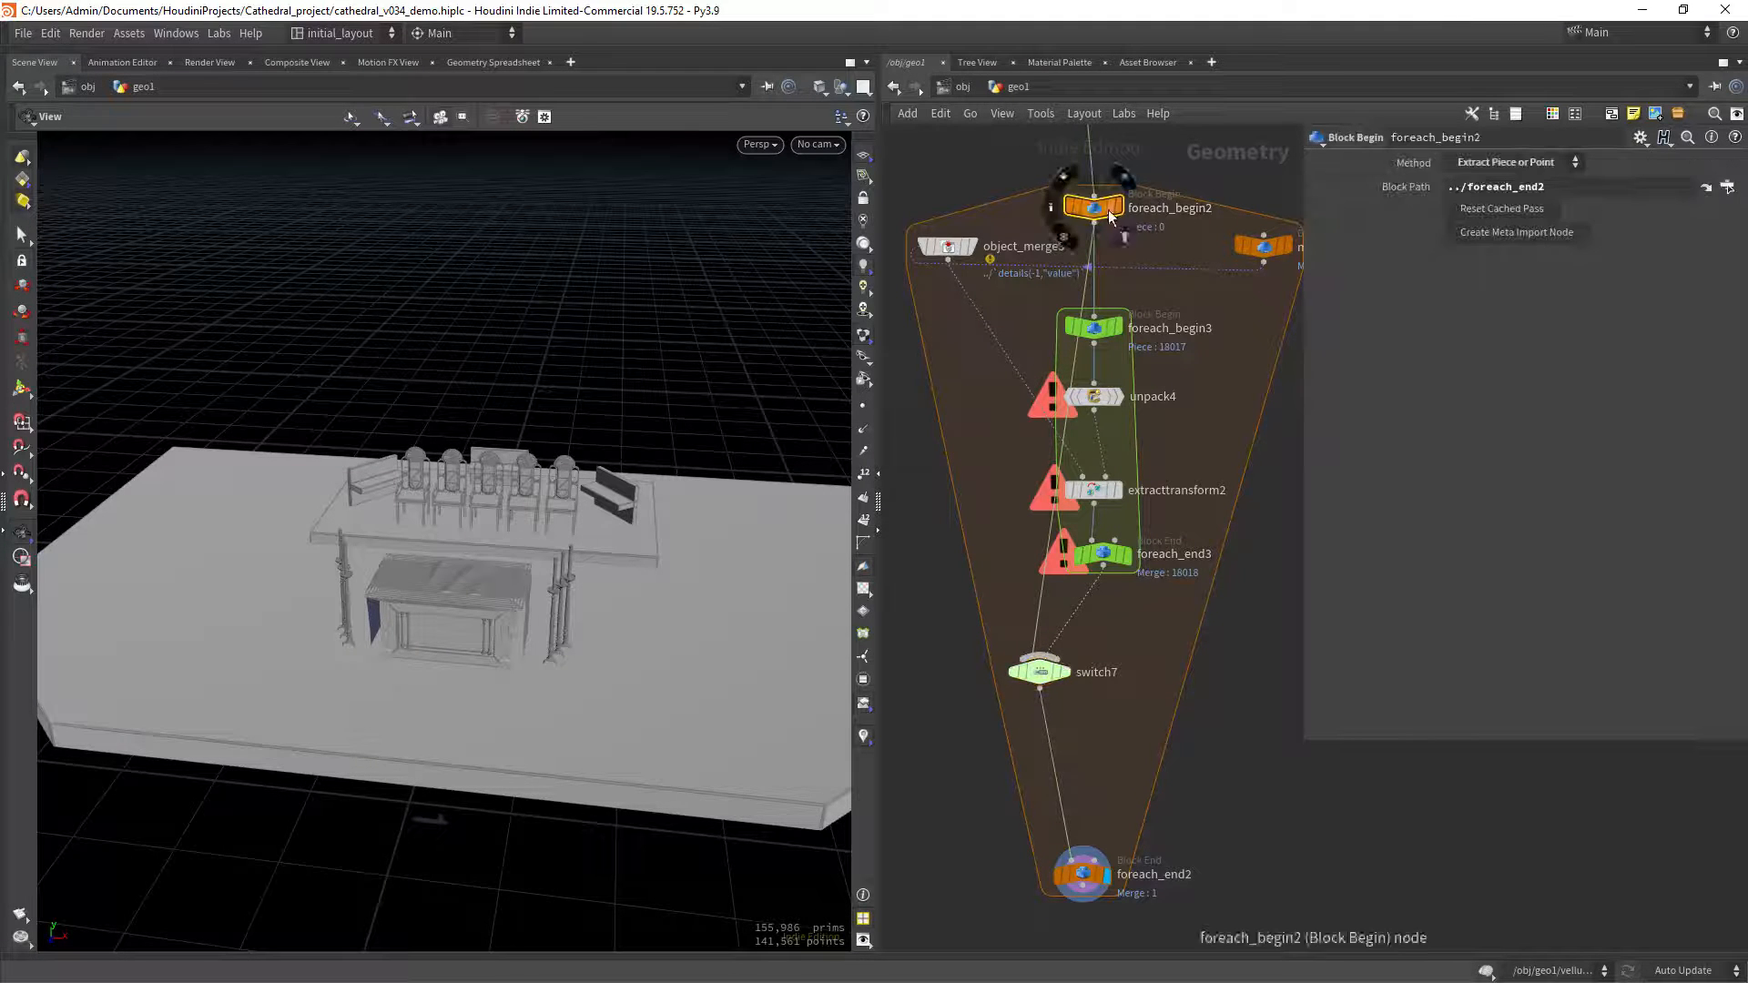
pyautogui.click(1085, 877)
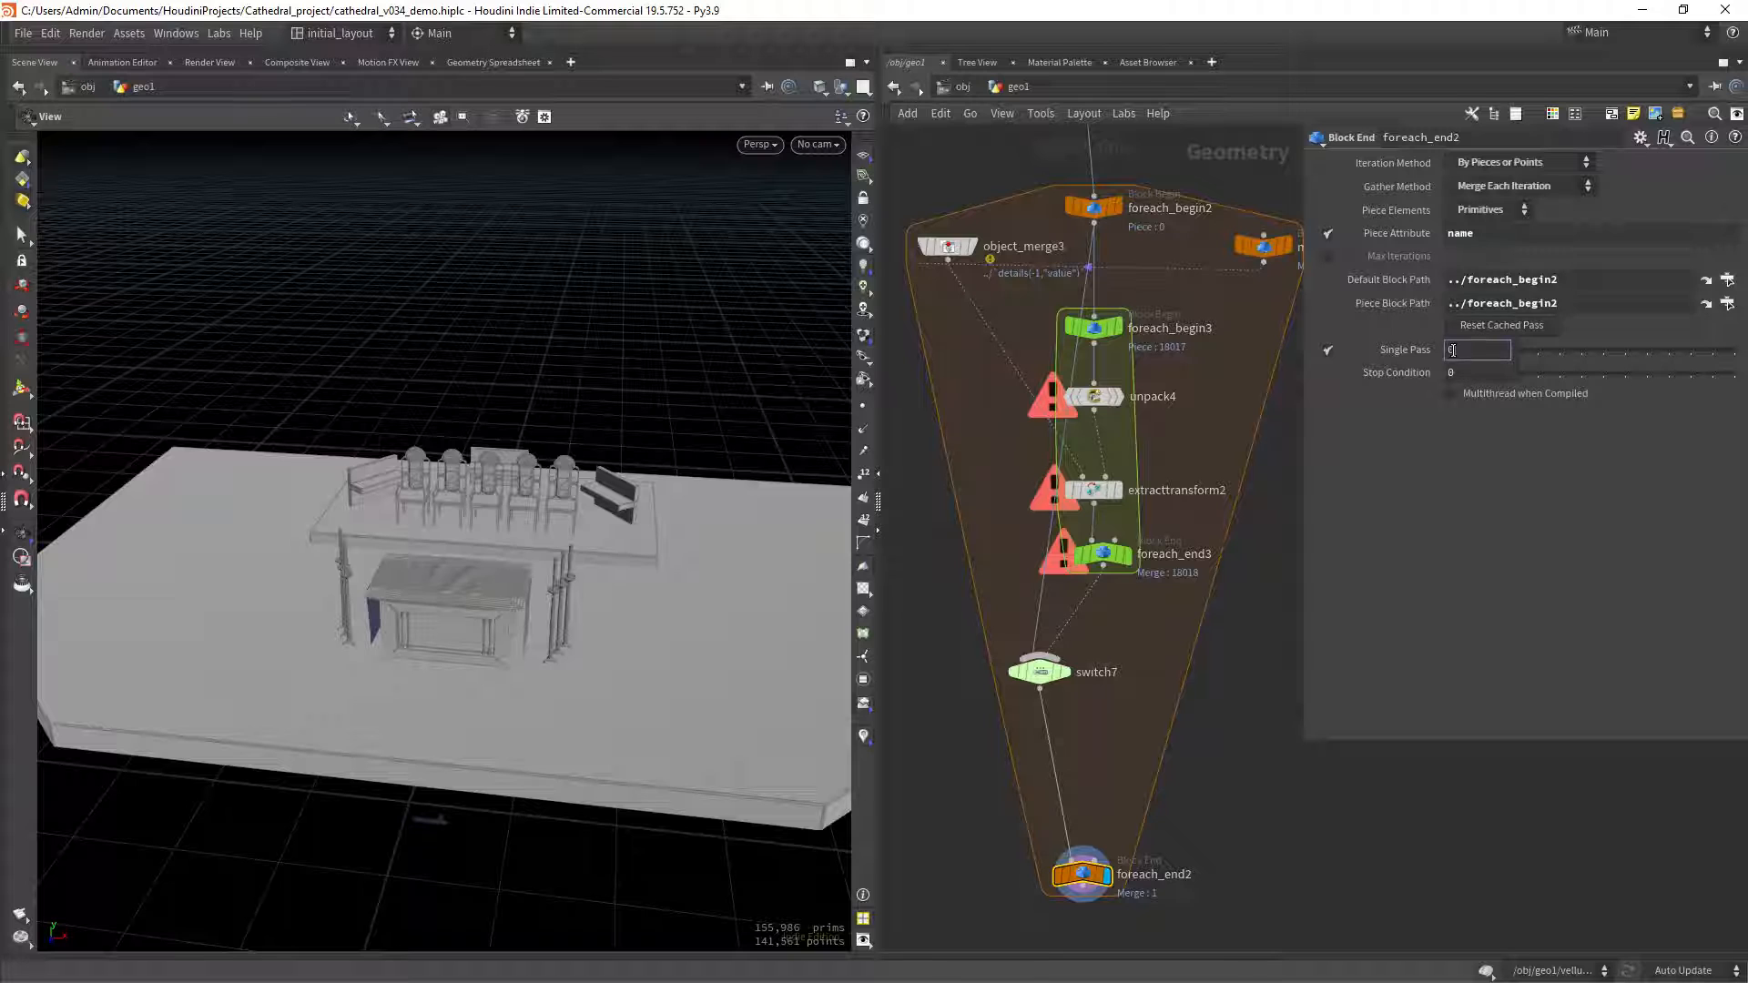
pyautogui.write('1')
pyautogui.press('Return')
pyautogui.press('Up')
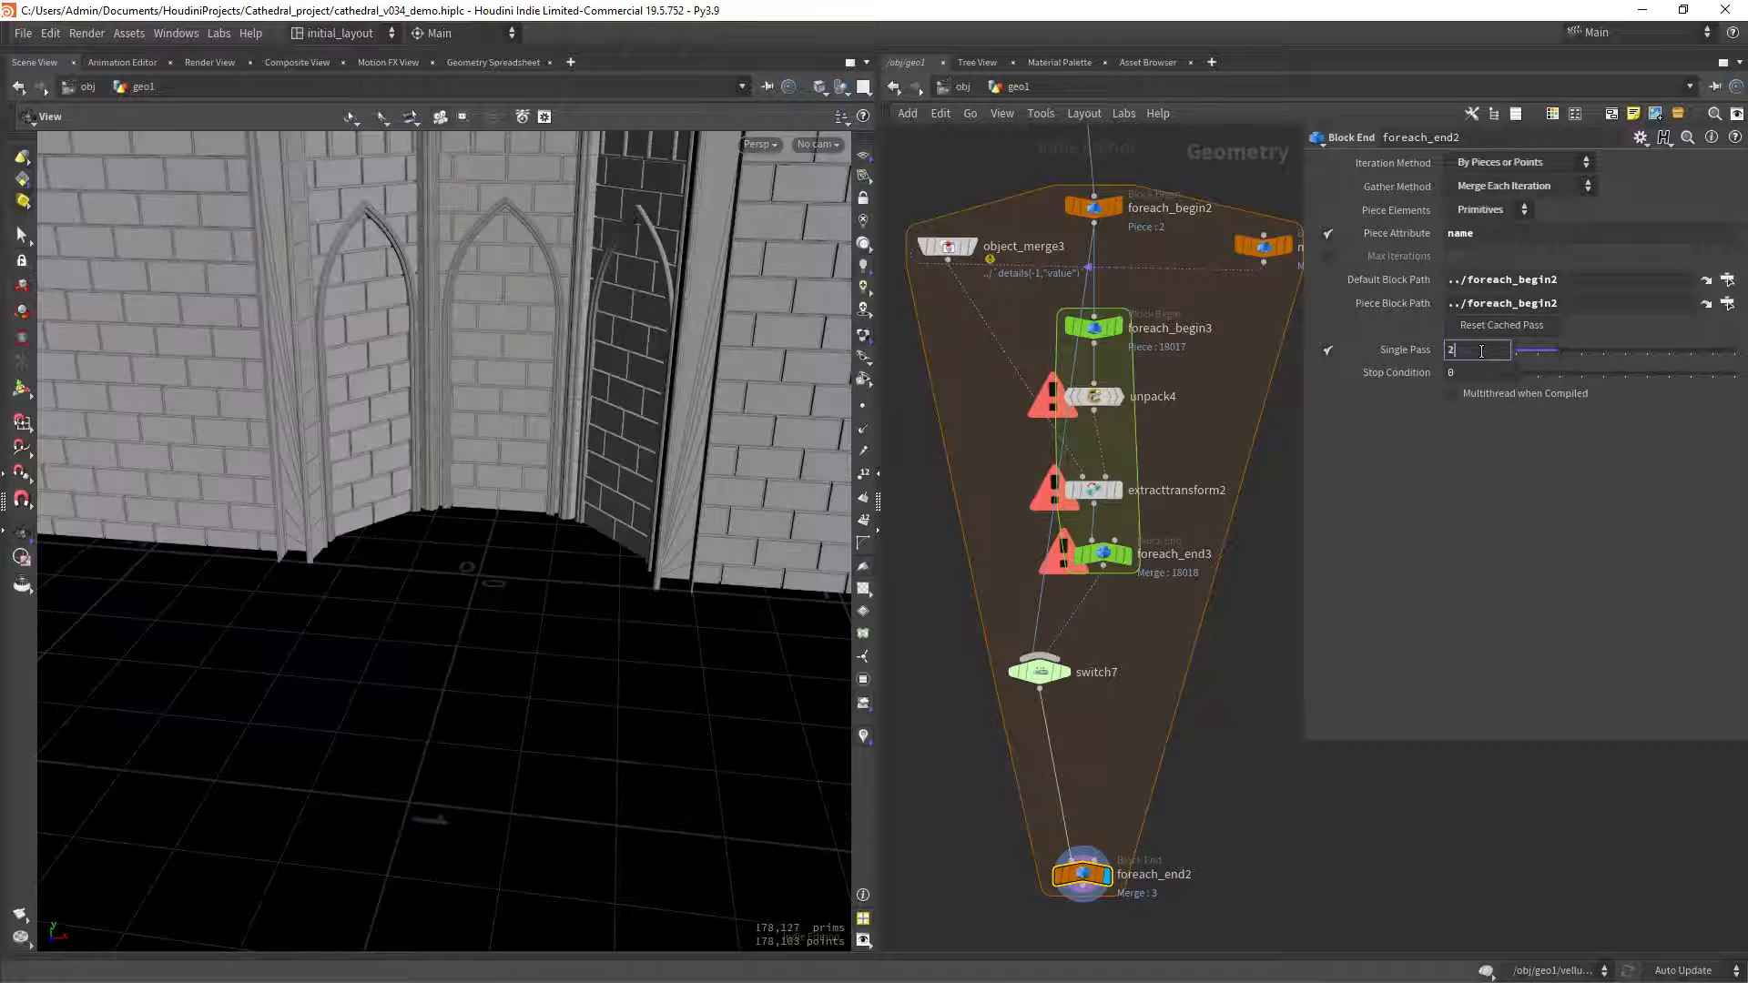
pyautogui.press('Down')
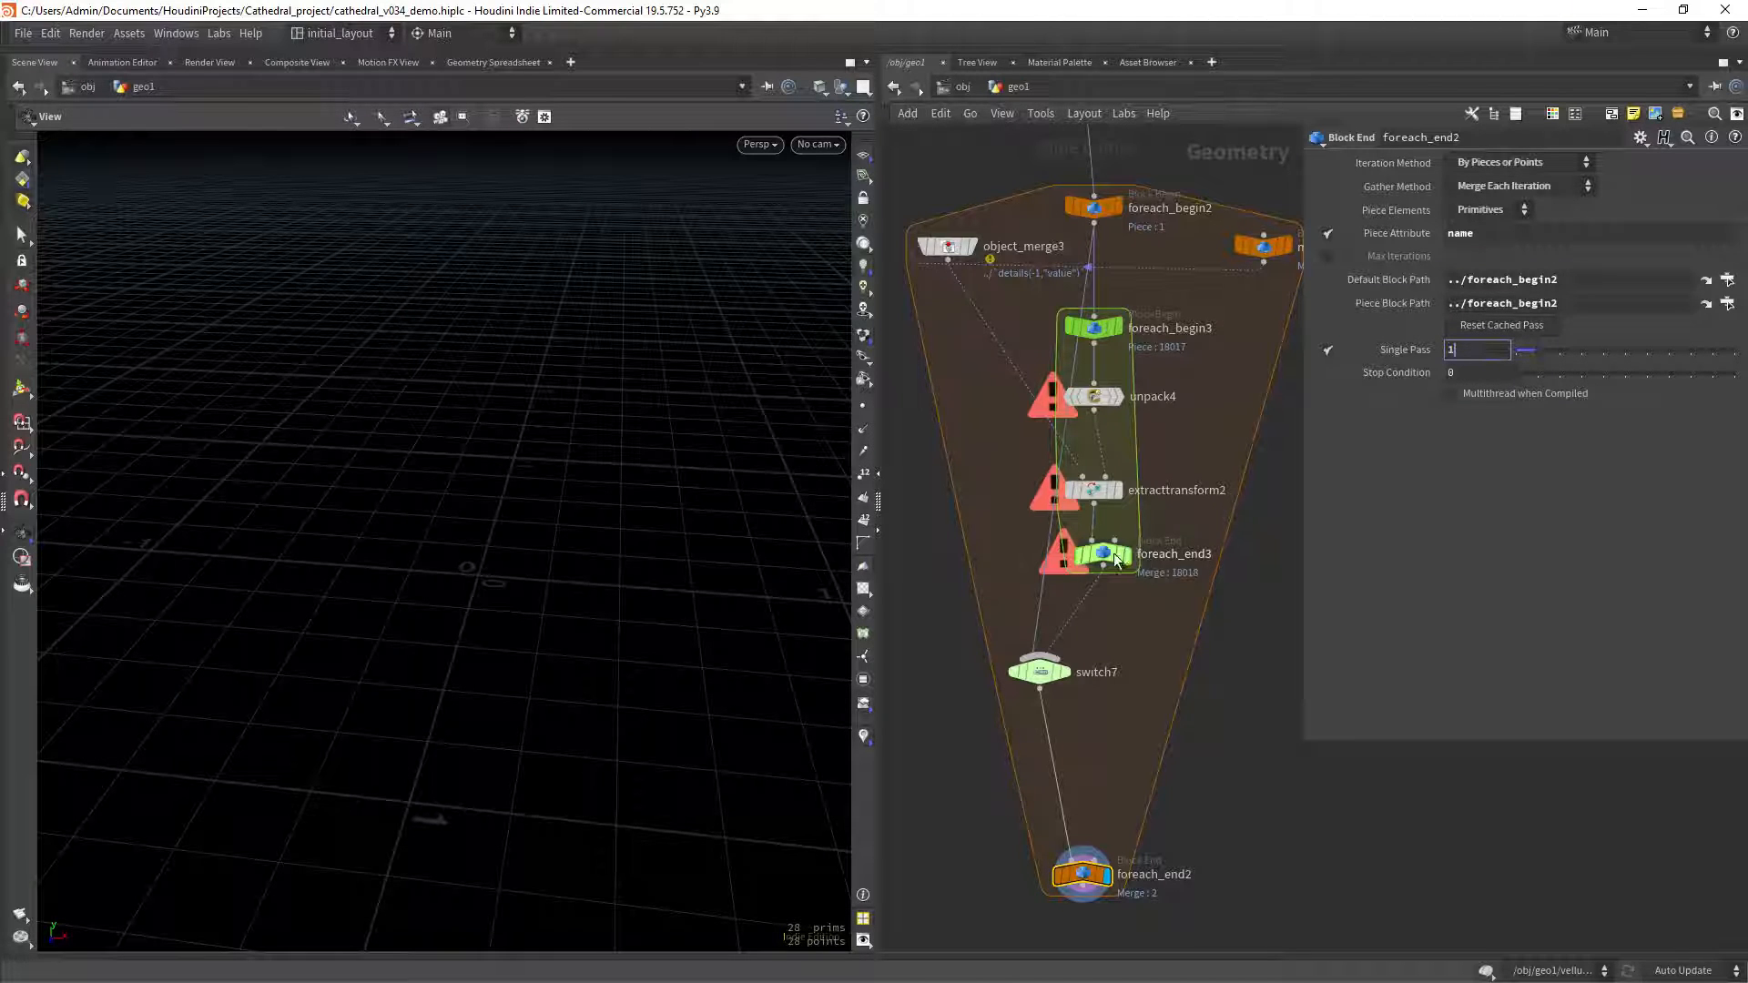
# Check foreach_end3's output, and set switch7's Select Input to 1 with foreach_end2 displayed.
pyautogui.click(1119, 558)
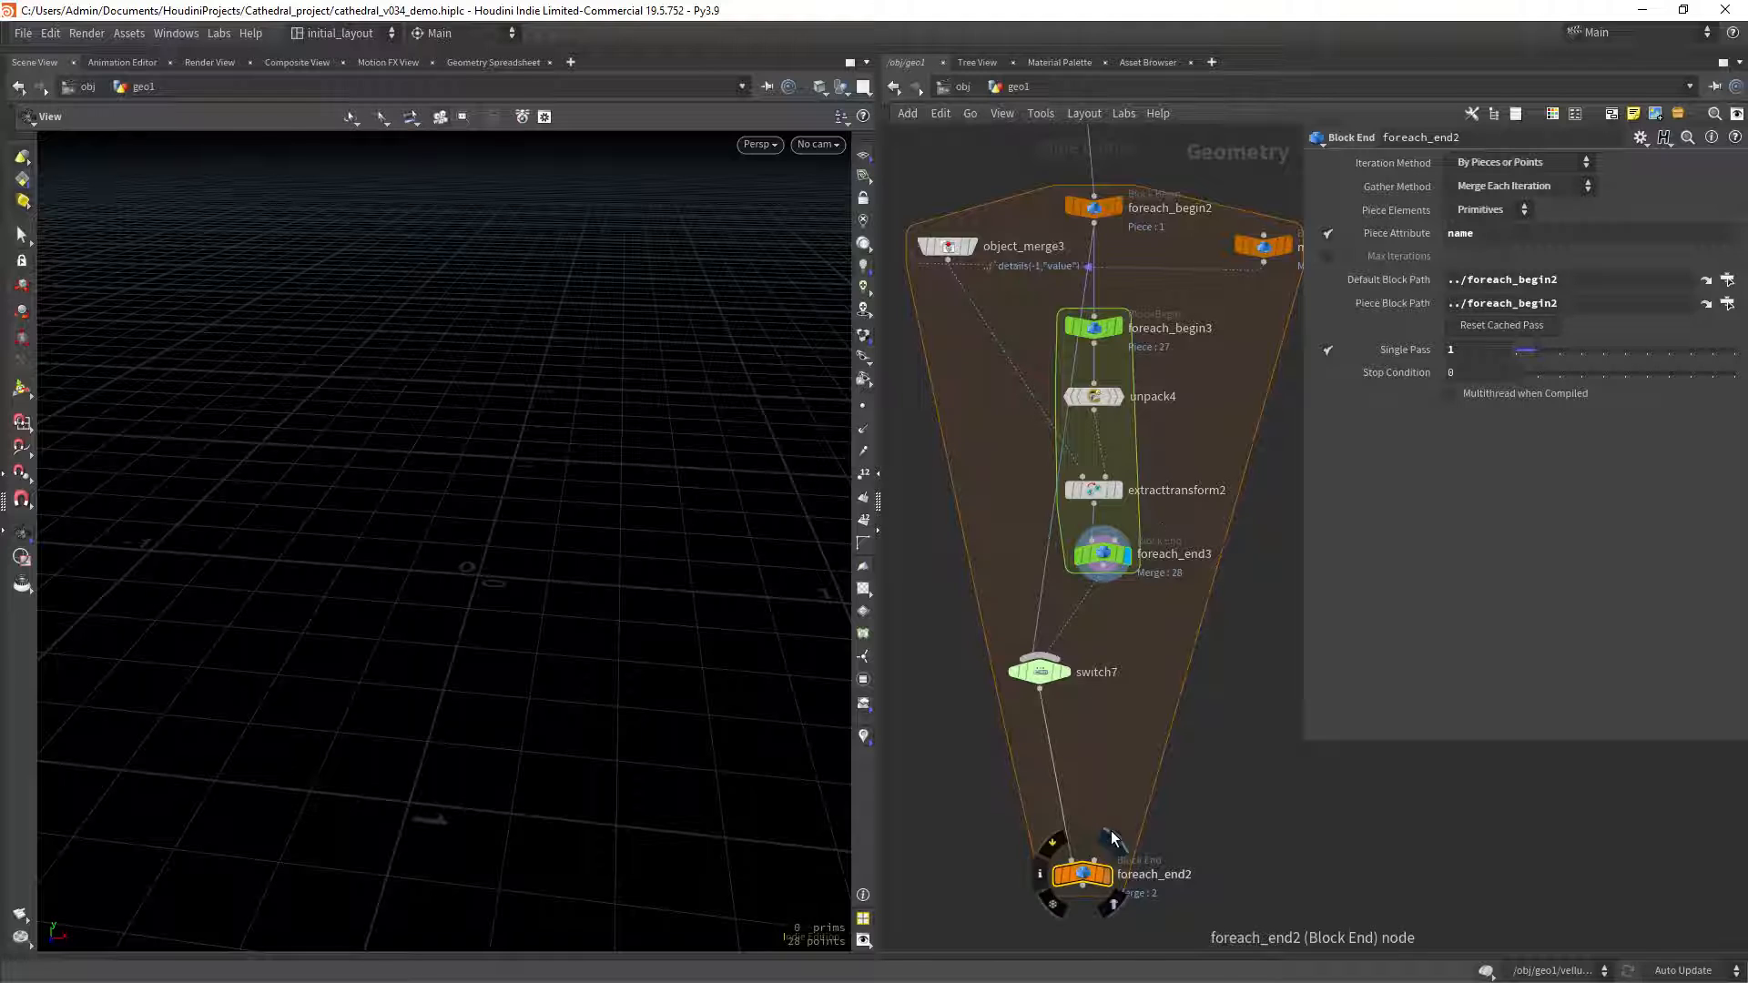
pyautogui.click(1107, 874)
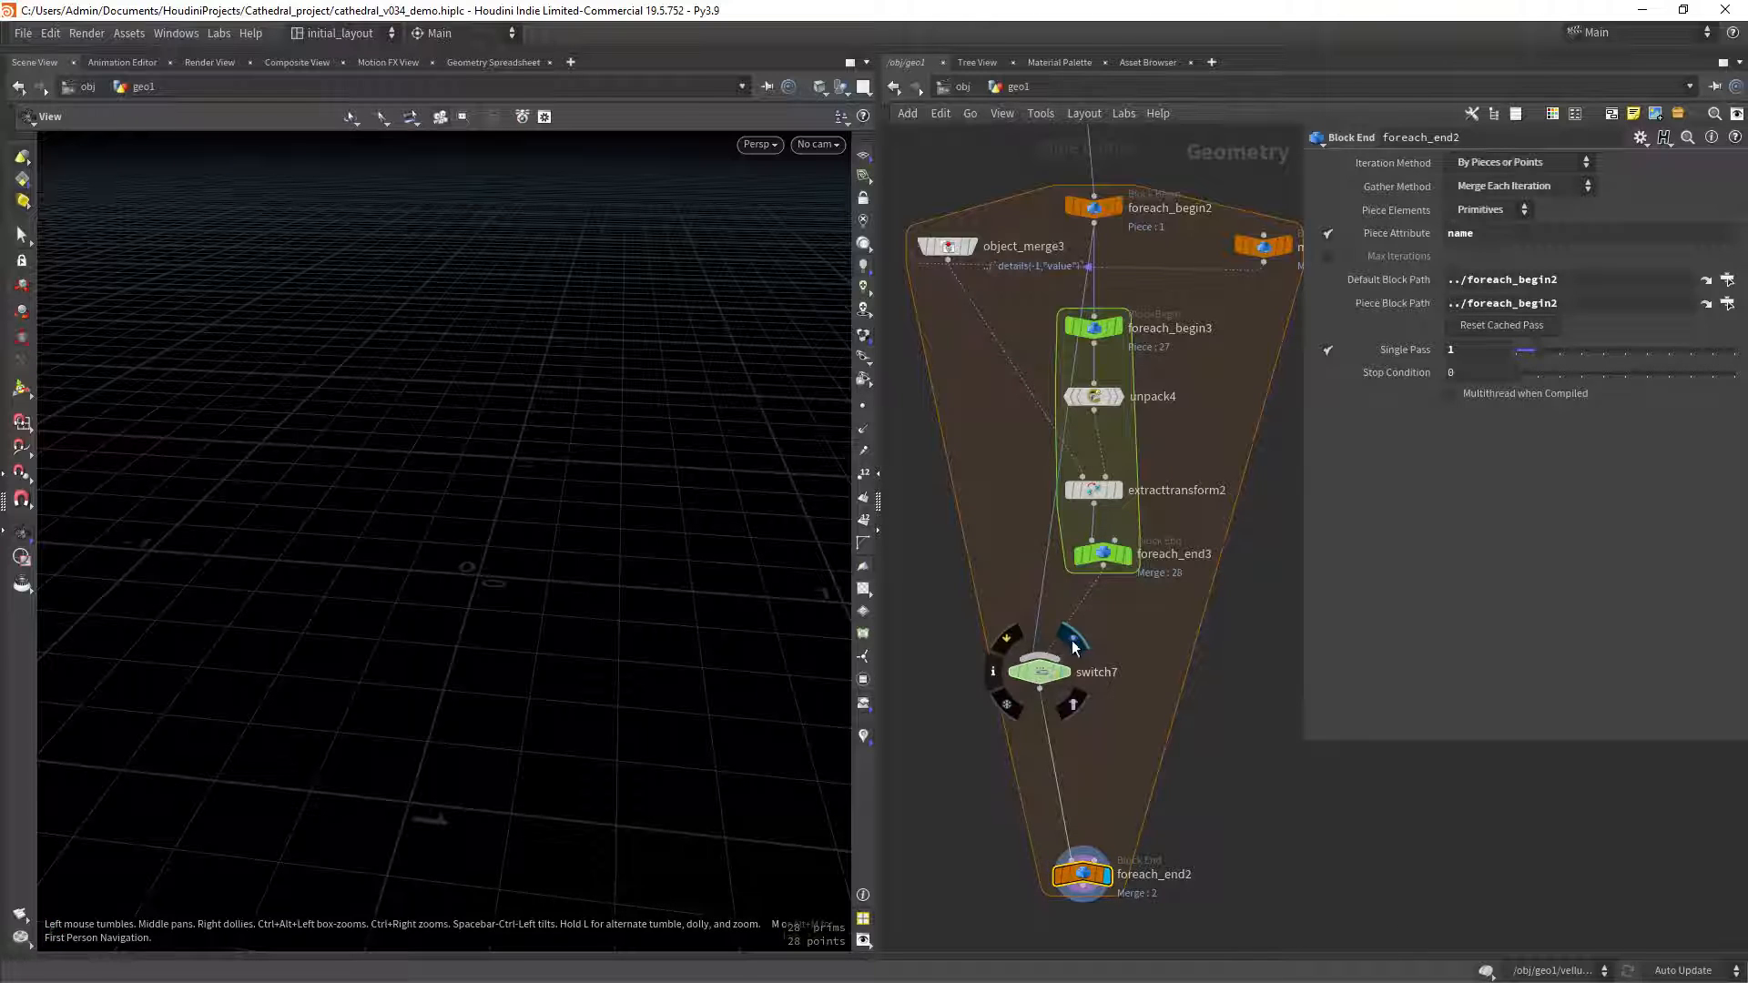
pyautogui.click(1064, 672)
pyautogui.click(1533, 171)
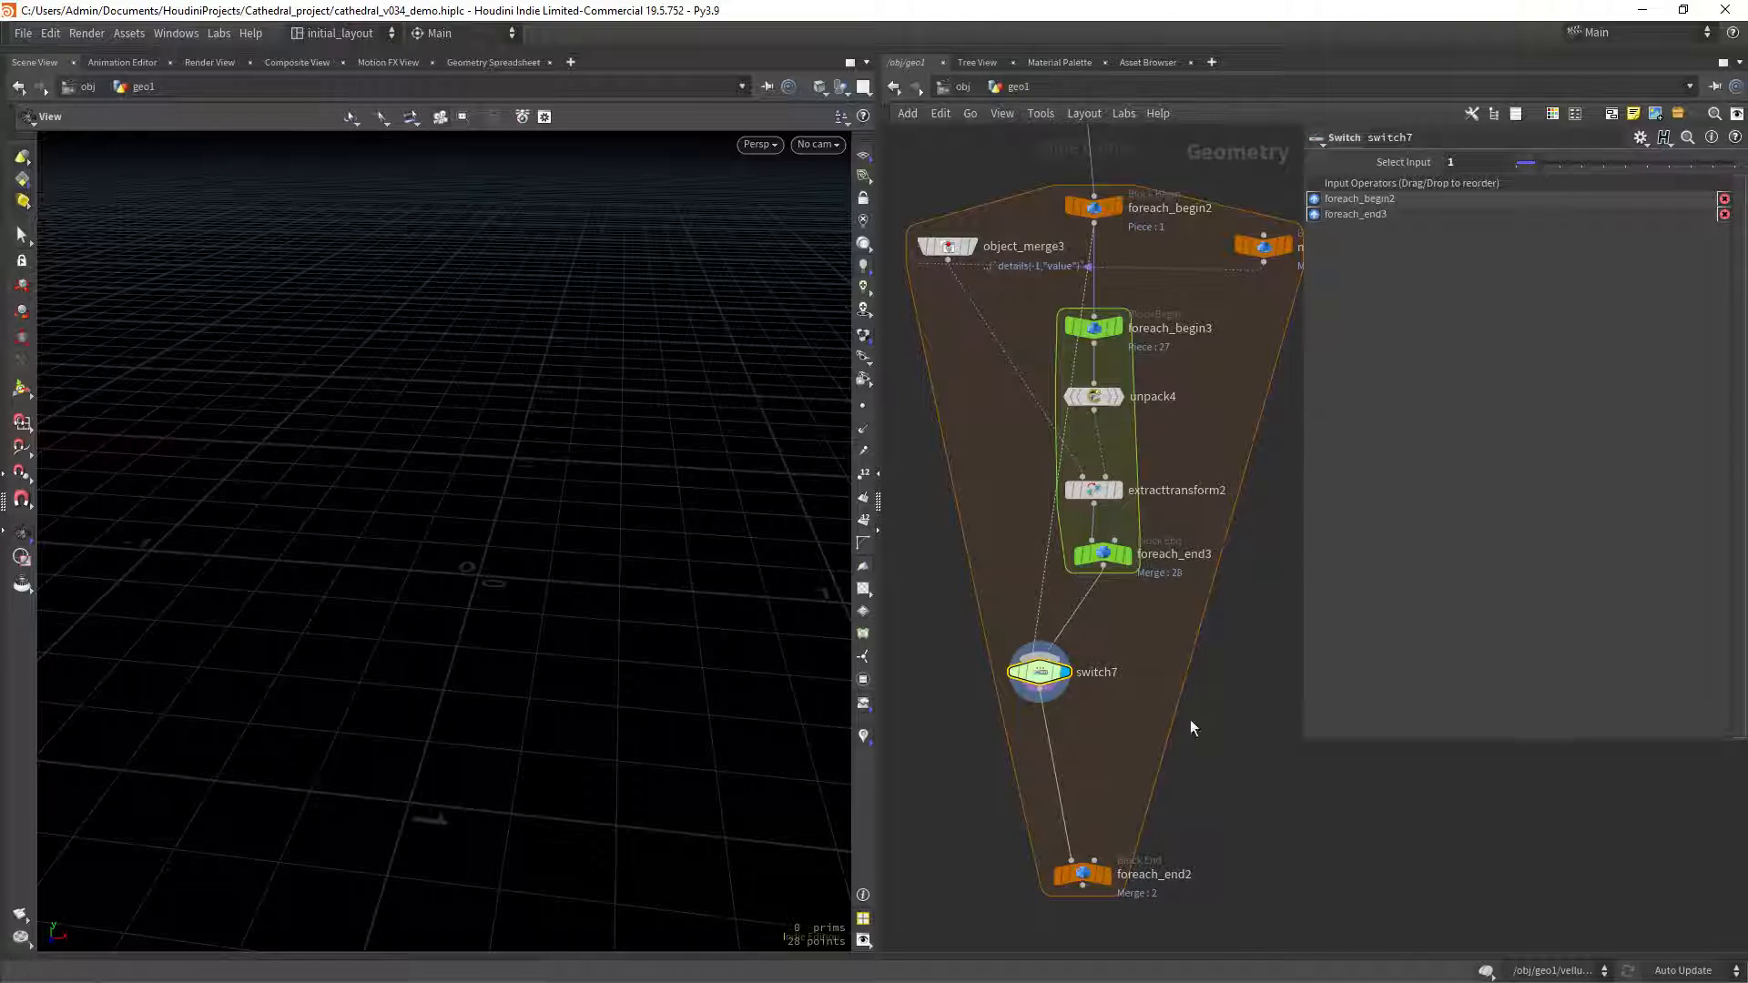
pyautogui.click(1107, 874)
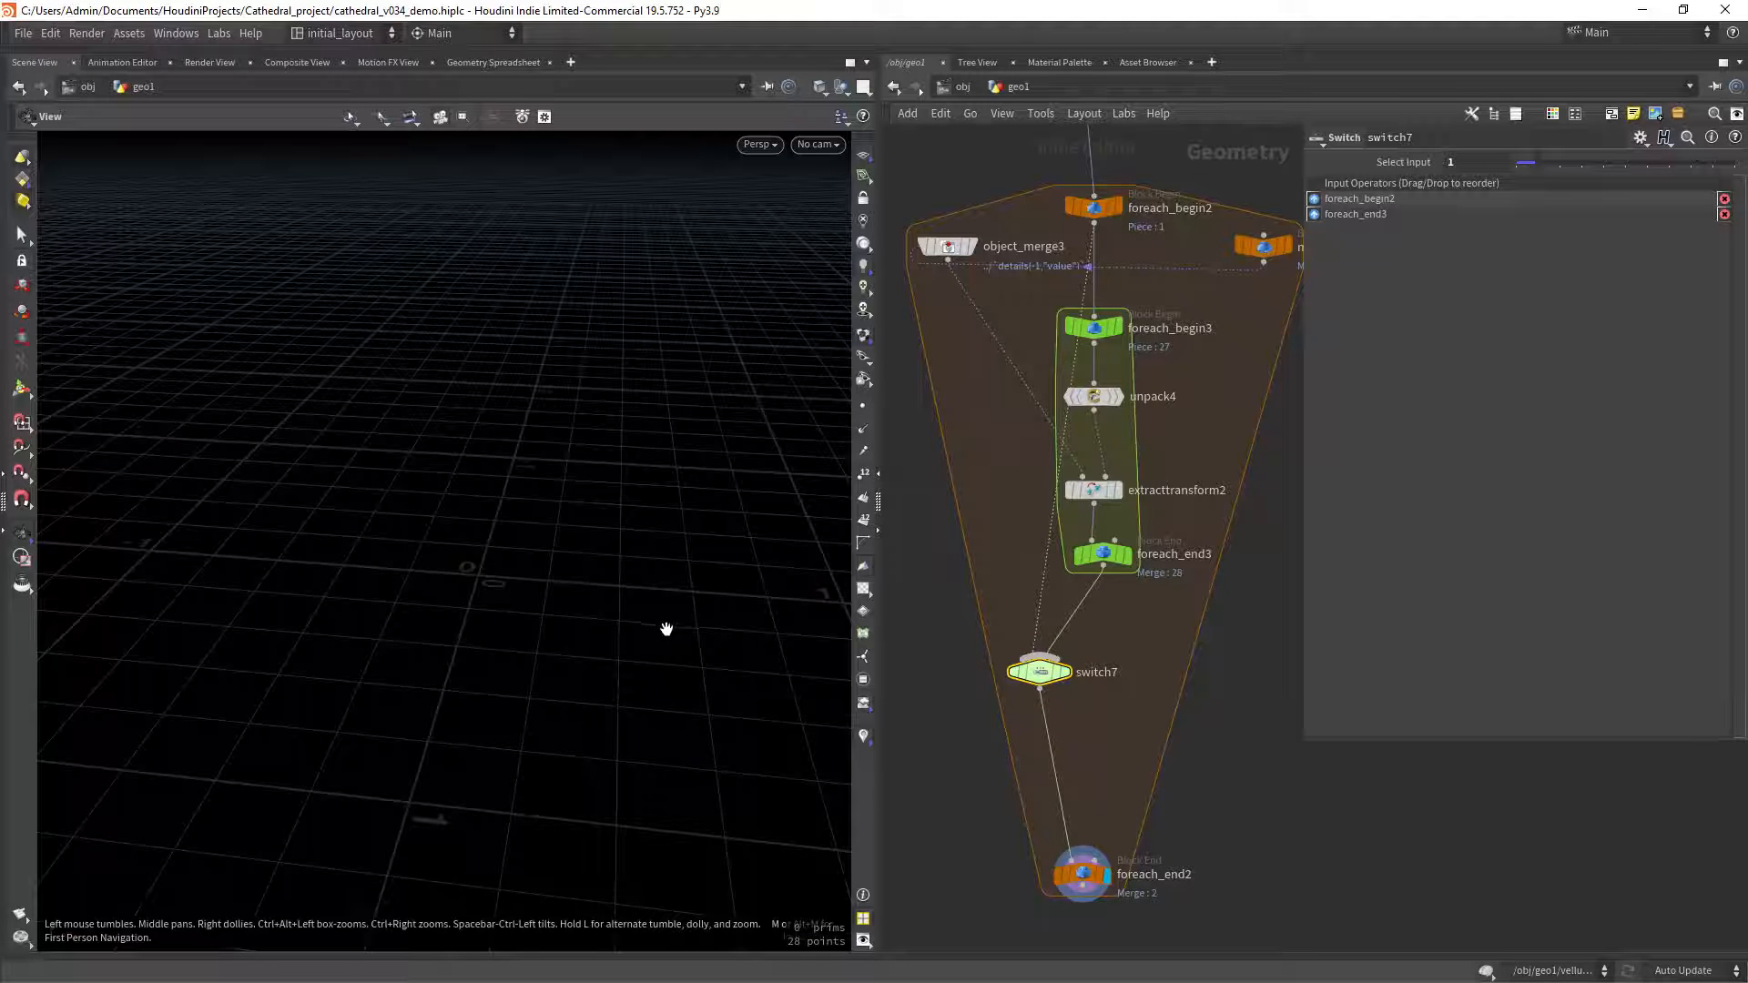
# Display foreach_begin2 and examine the packed vault pieces of this iteration from above.
pyautogui.moveTo(668, 624); pyautogui.dragTo(610, 624)
pyautogui.click(1119, 209)
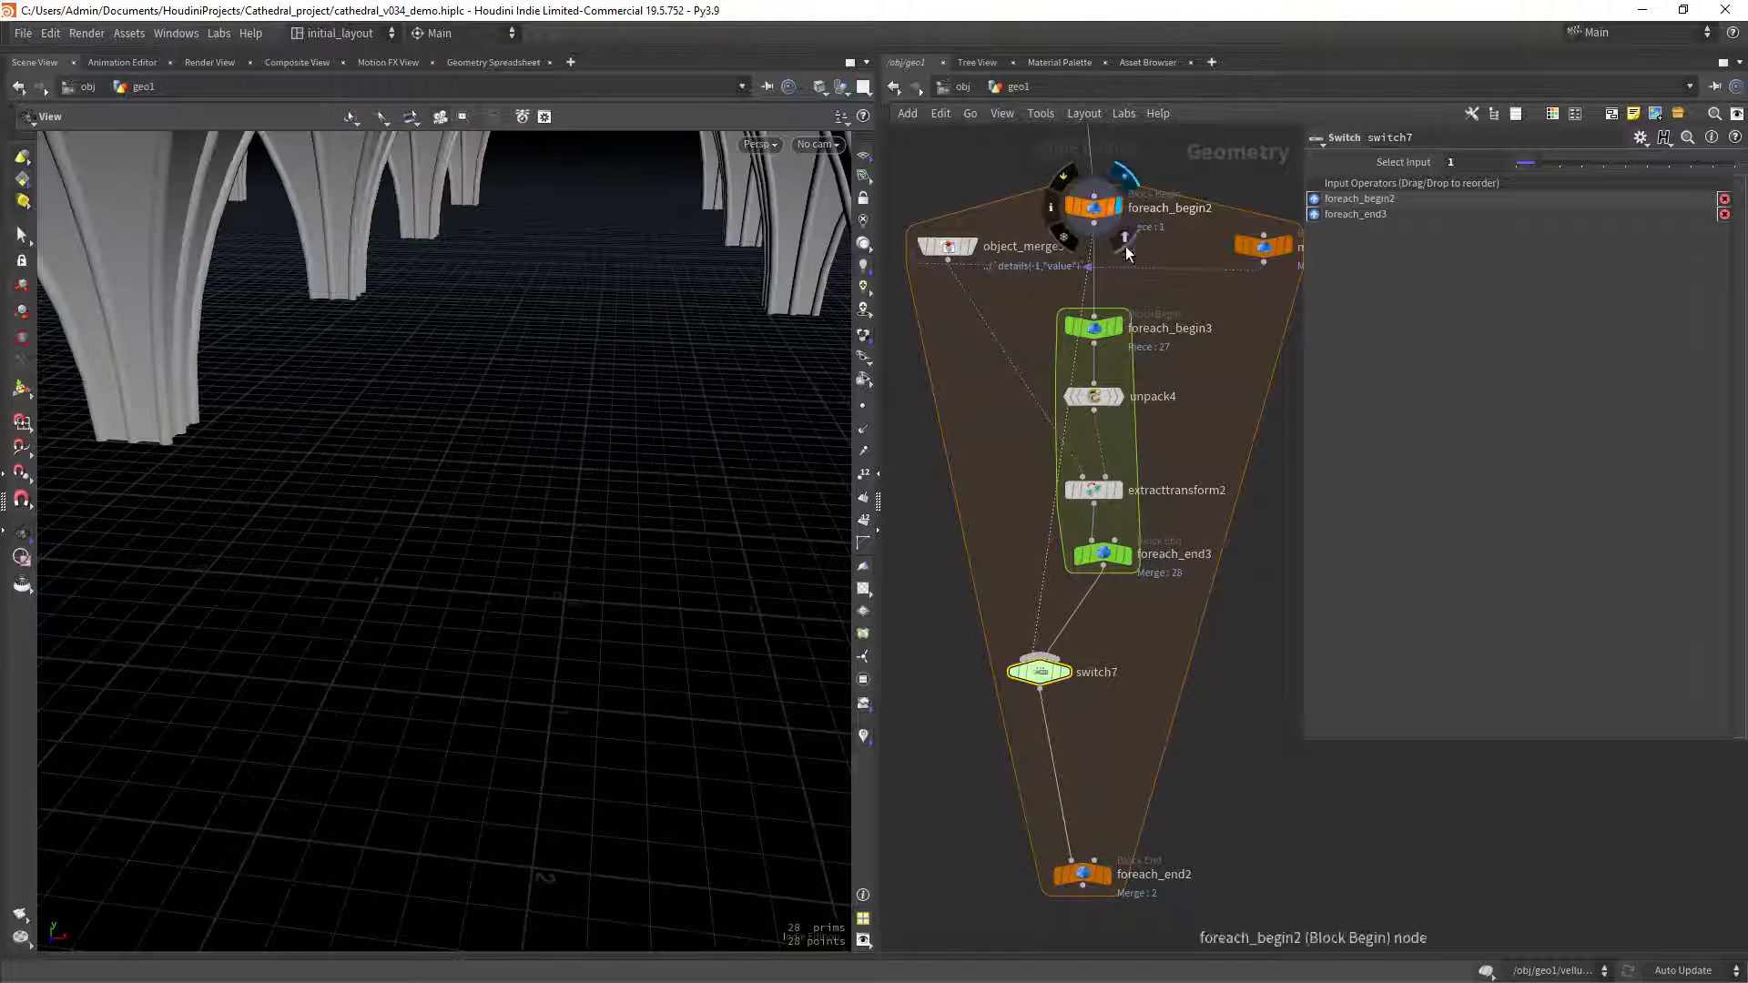
pyautogui.moveTo(637, 587); pyautogui.dragTo(492, 608, button='right')
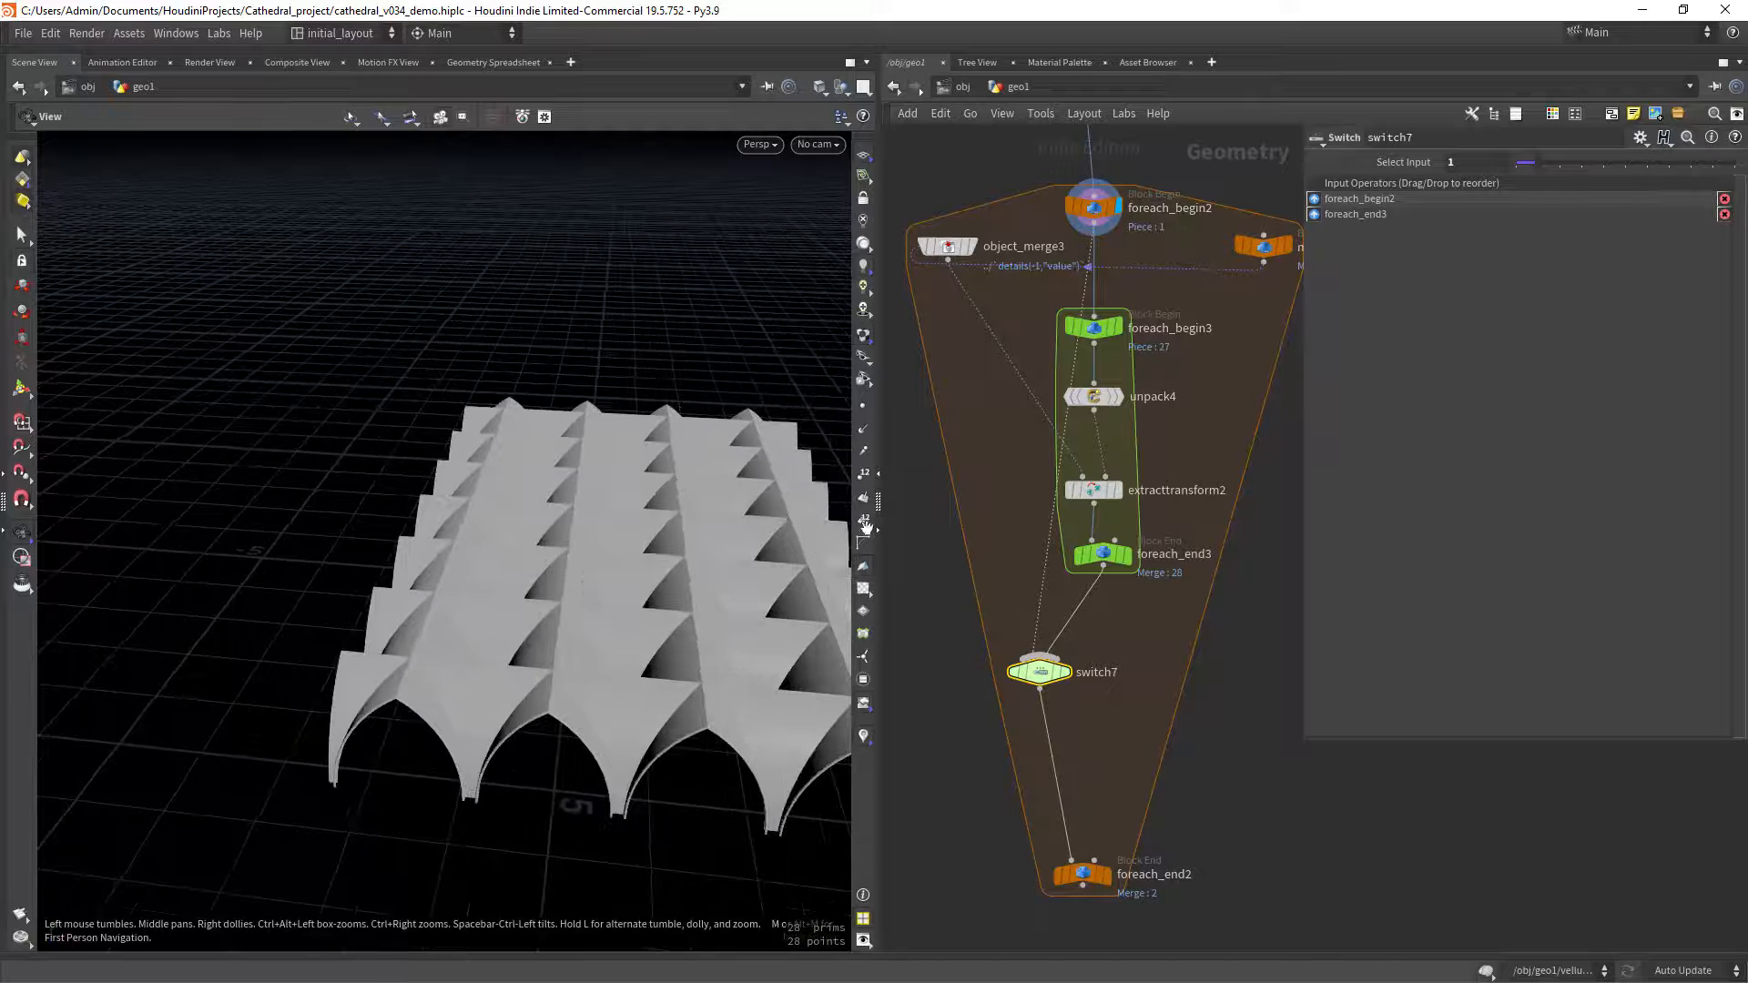
# Route the foreach_begin2 wire to the Switch through a network dot beside the inner loop, and display foreach_end2's points.
pyautogui.keyDown('alt'); pyautogui.moveTo(1051, 516); pyautogui.dragTo(975, 353); pyautogui.keyUp('alt')
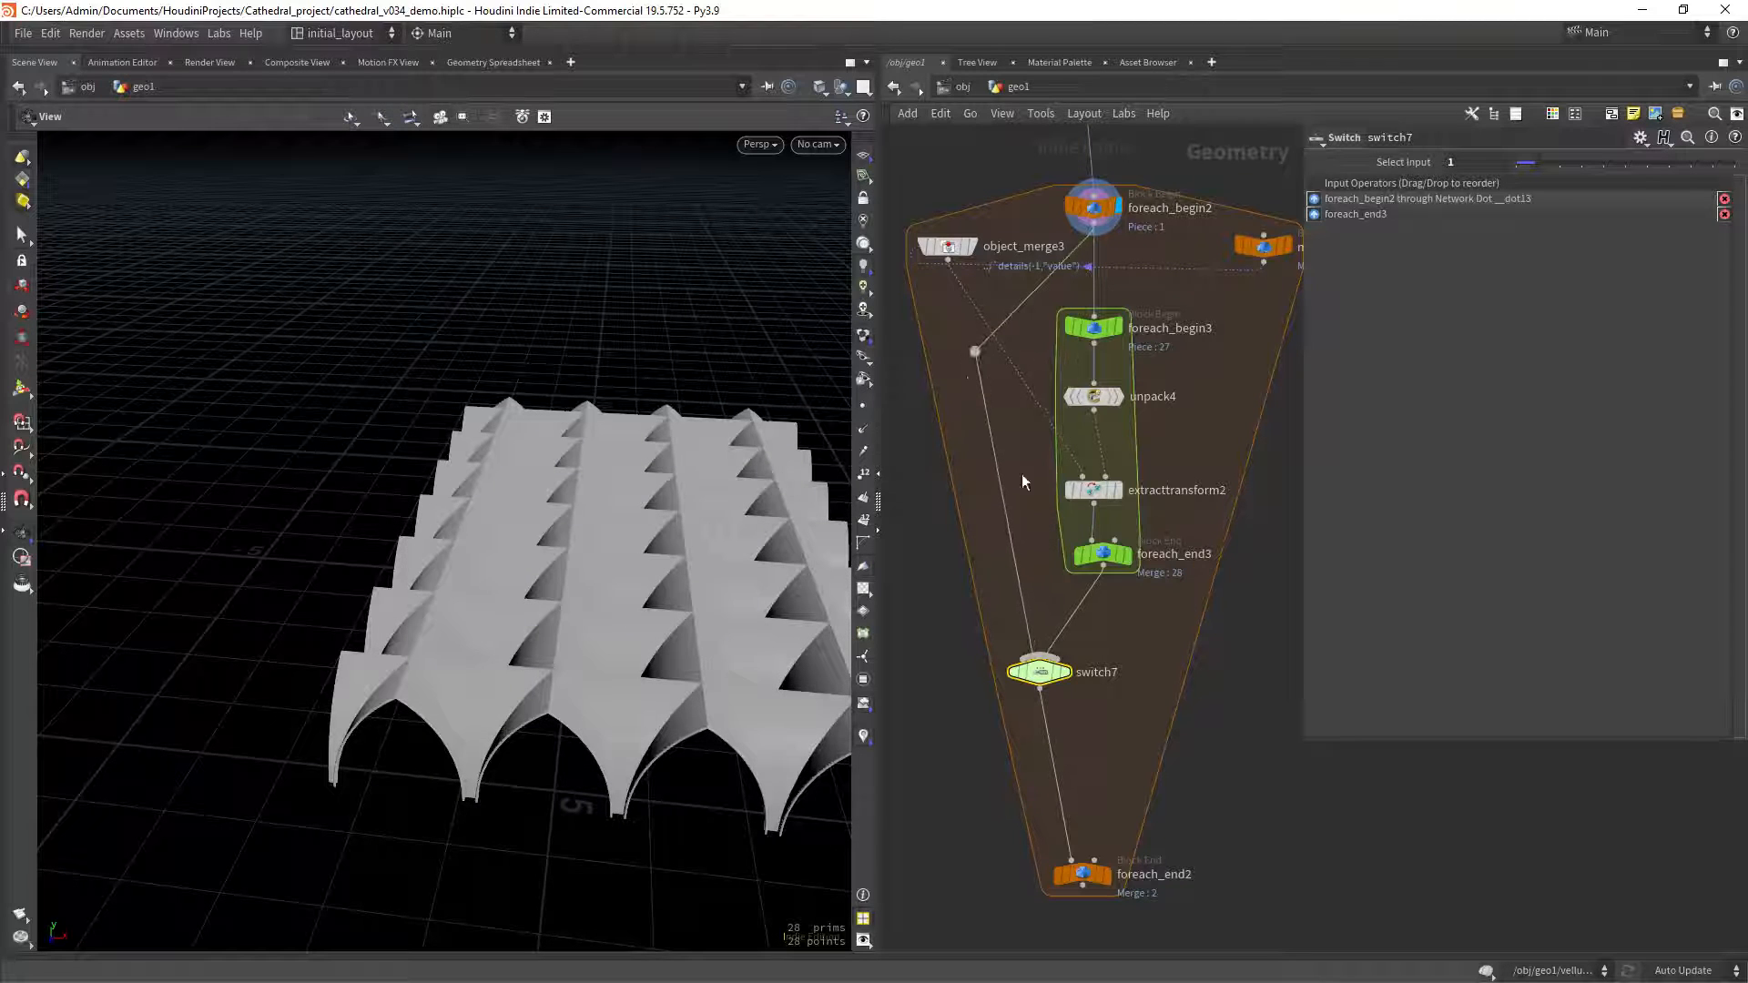
pyautogui.moveTo(1144, 715); pyautogui.dragTo(1134, 615, button='middle')
pyautogui.click(1103, 744)
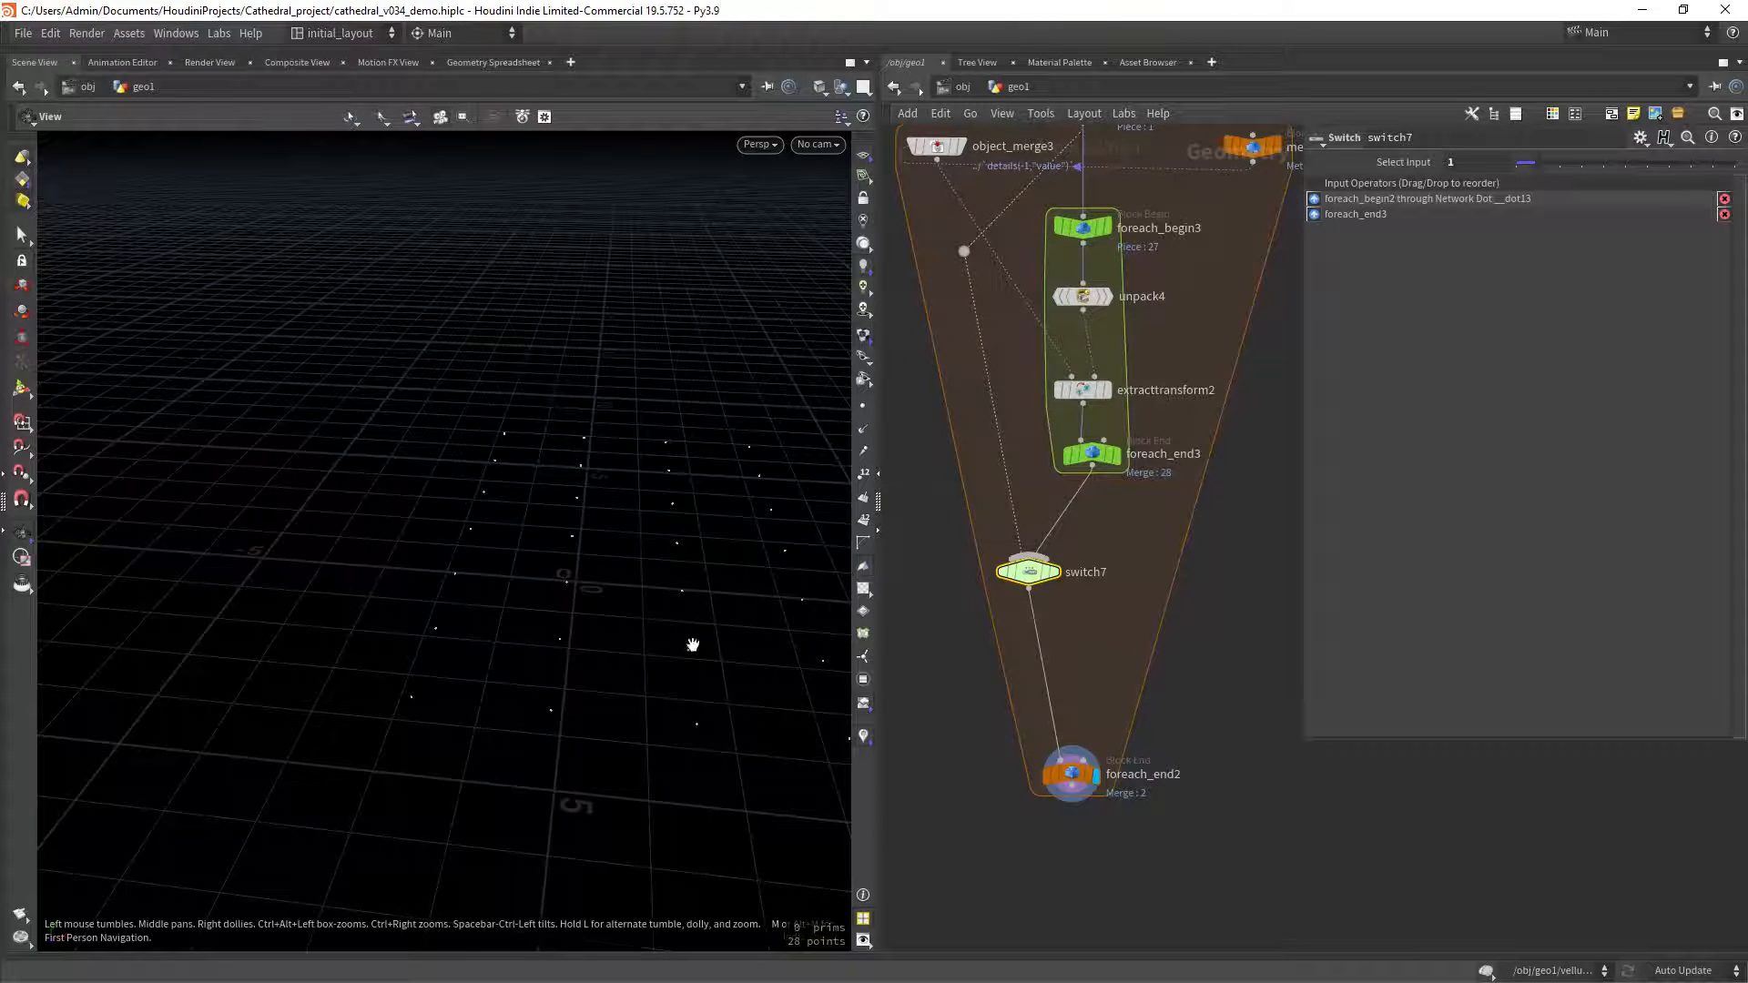
pyautogui.moveTo(691, 643); pyautogui.dragTo(628, 557)
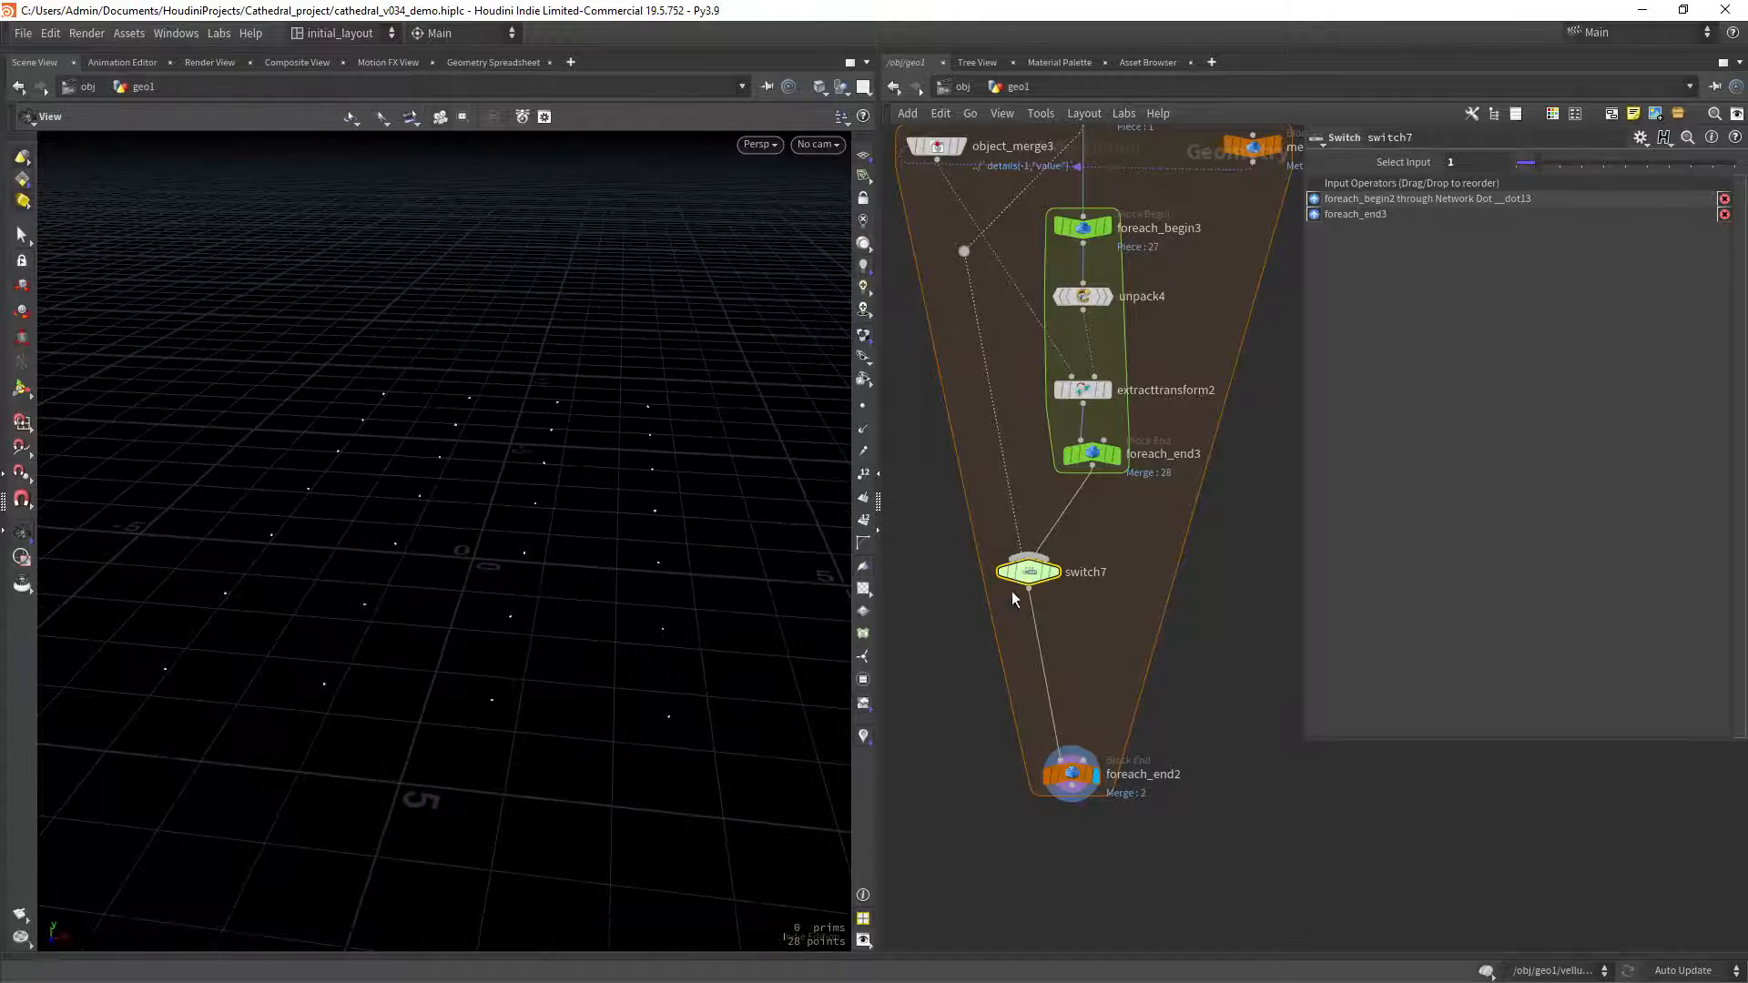
# Align switch7 and foreach_end2 in a vertical line beneath the inner for-each loop.
pyautogui.moveTo(1029, 576); pyautogui.dragTo(1074, 604)
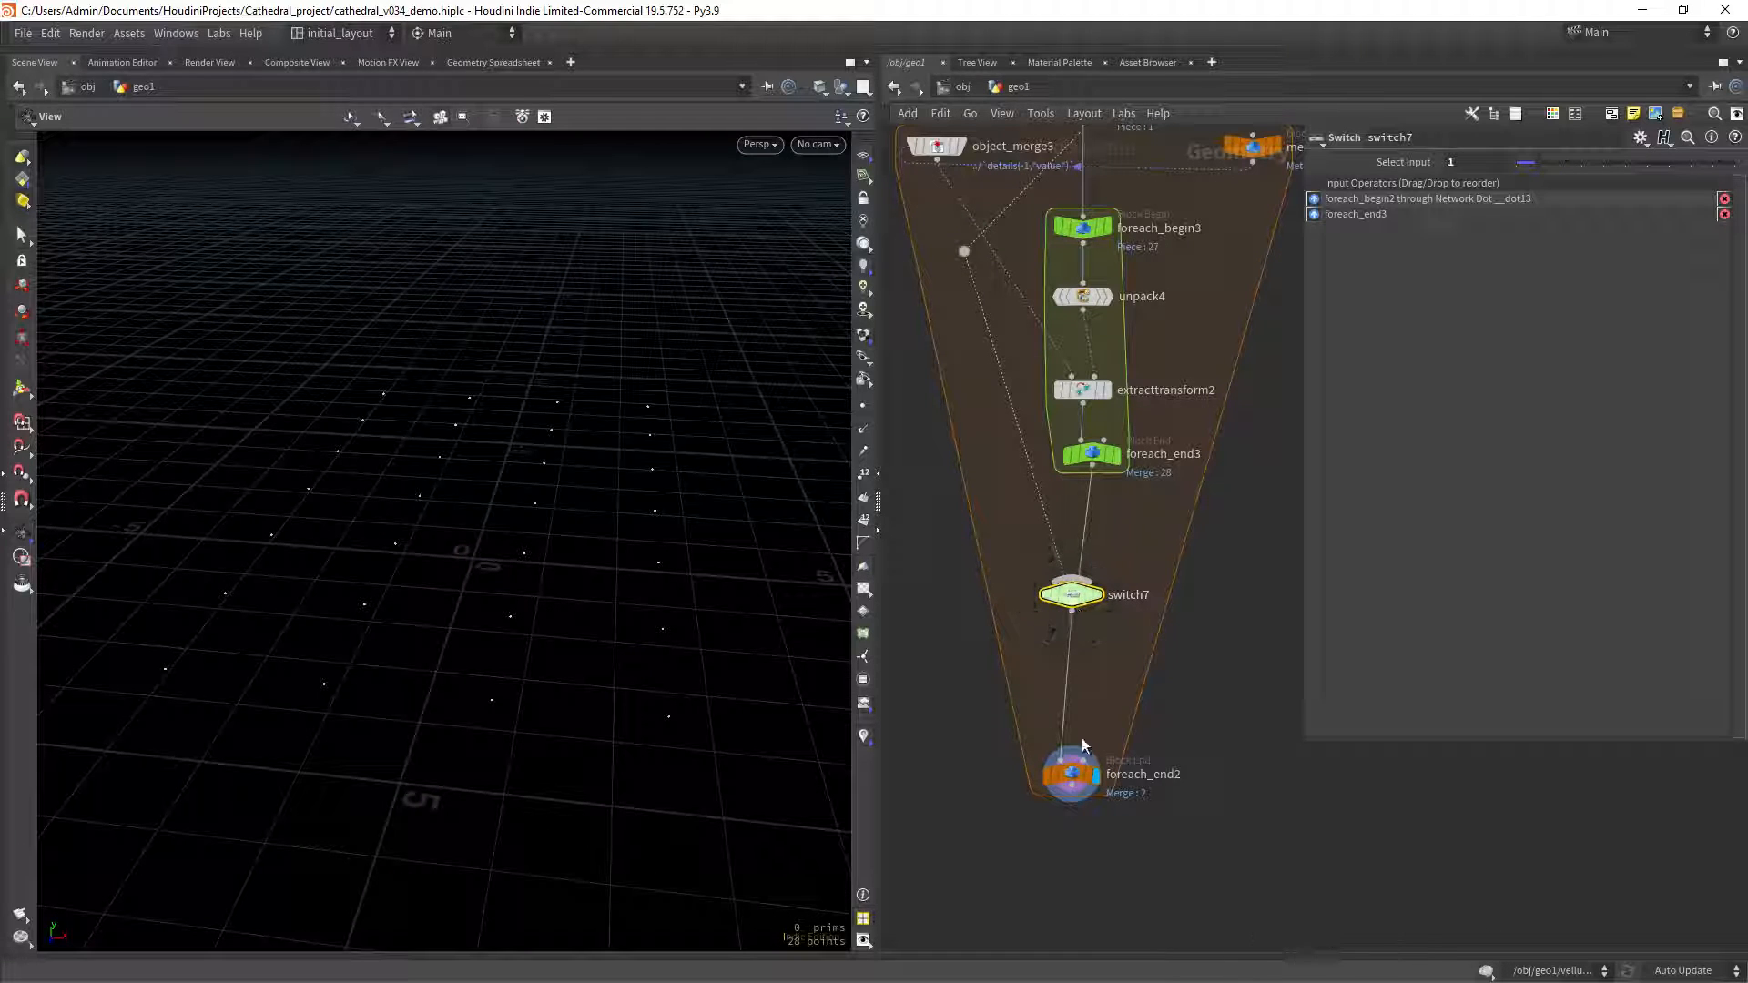
pyautogui.moveTo(1074, 779); pyautogui.dragTo(1085, 794)
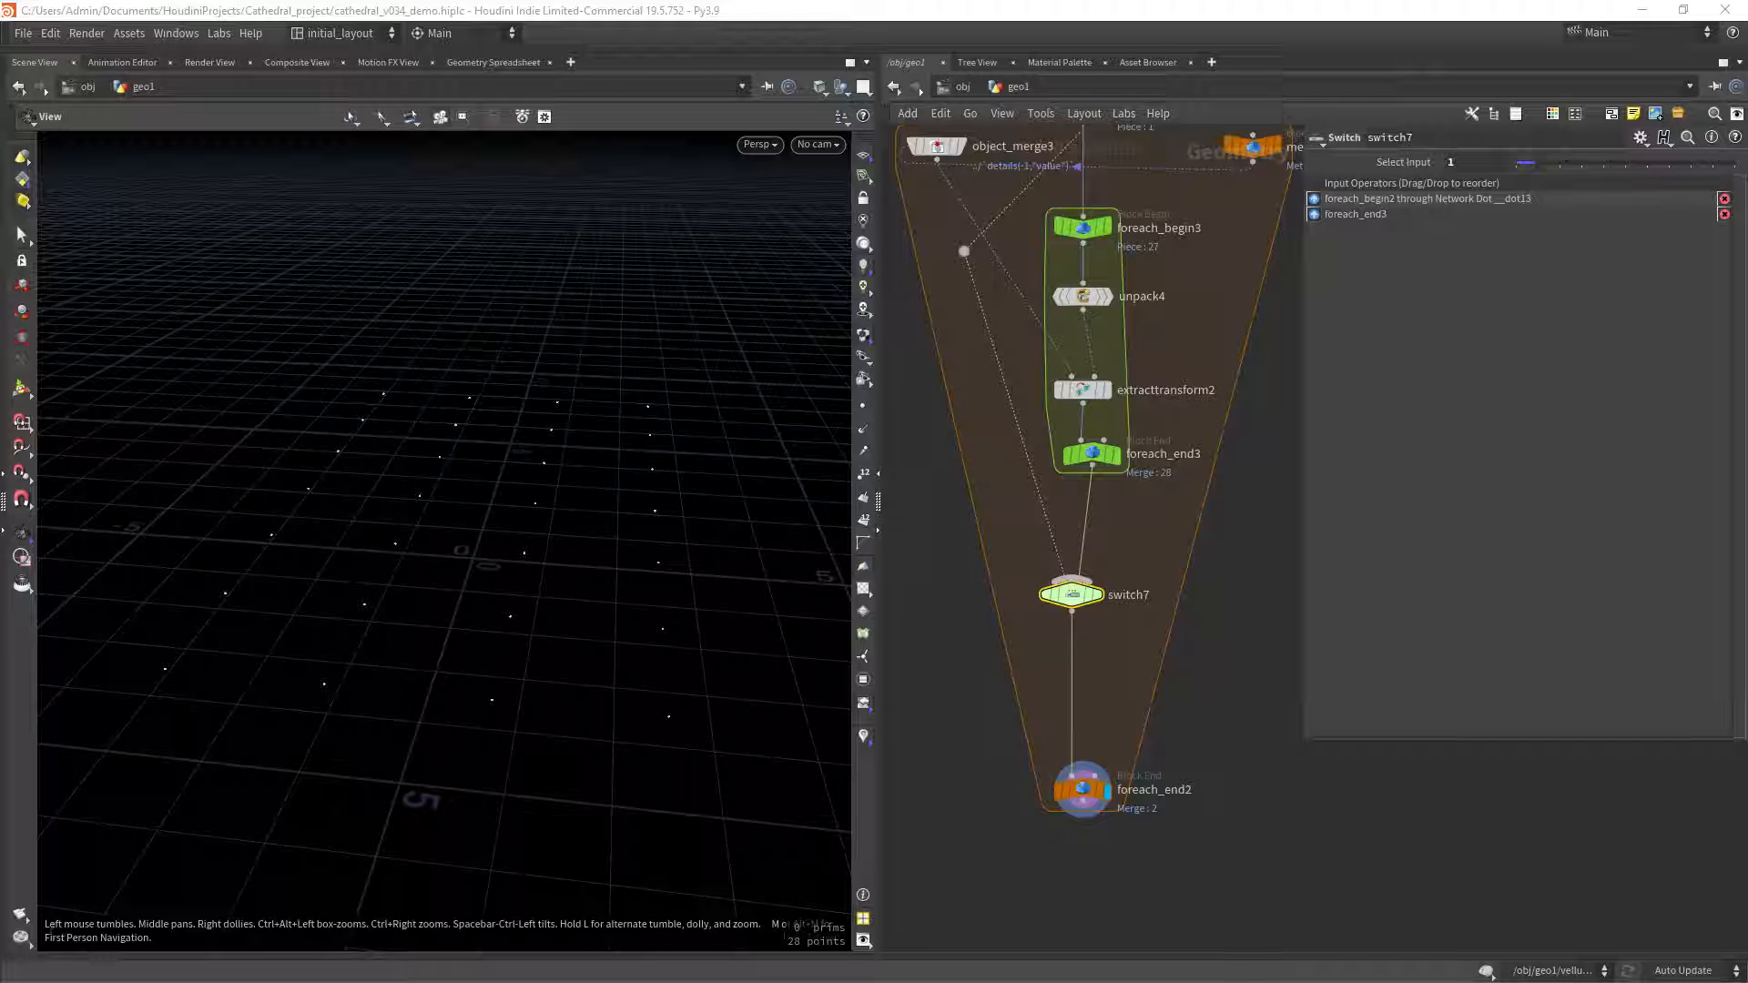
pyautogui.moveTo(572, 457); pyautogui.dragTo(706, 589)
# Display foreach_begin2 and inspect its primitive attributes in the Geometry Spreadsheet.
pyautogui.moveTo(1227, 539); pyautogui.dragTo(1226, 899, button='middle')
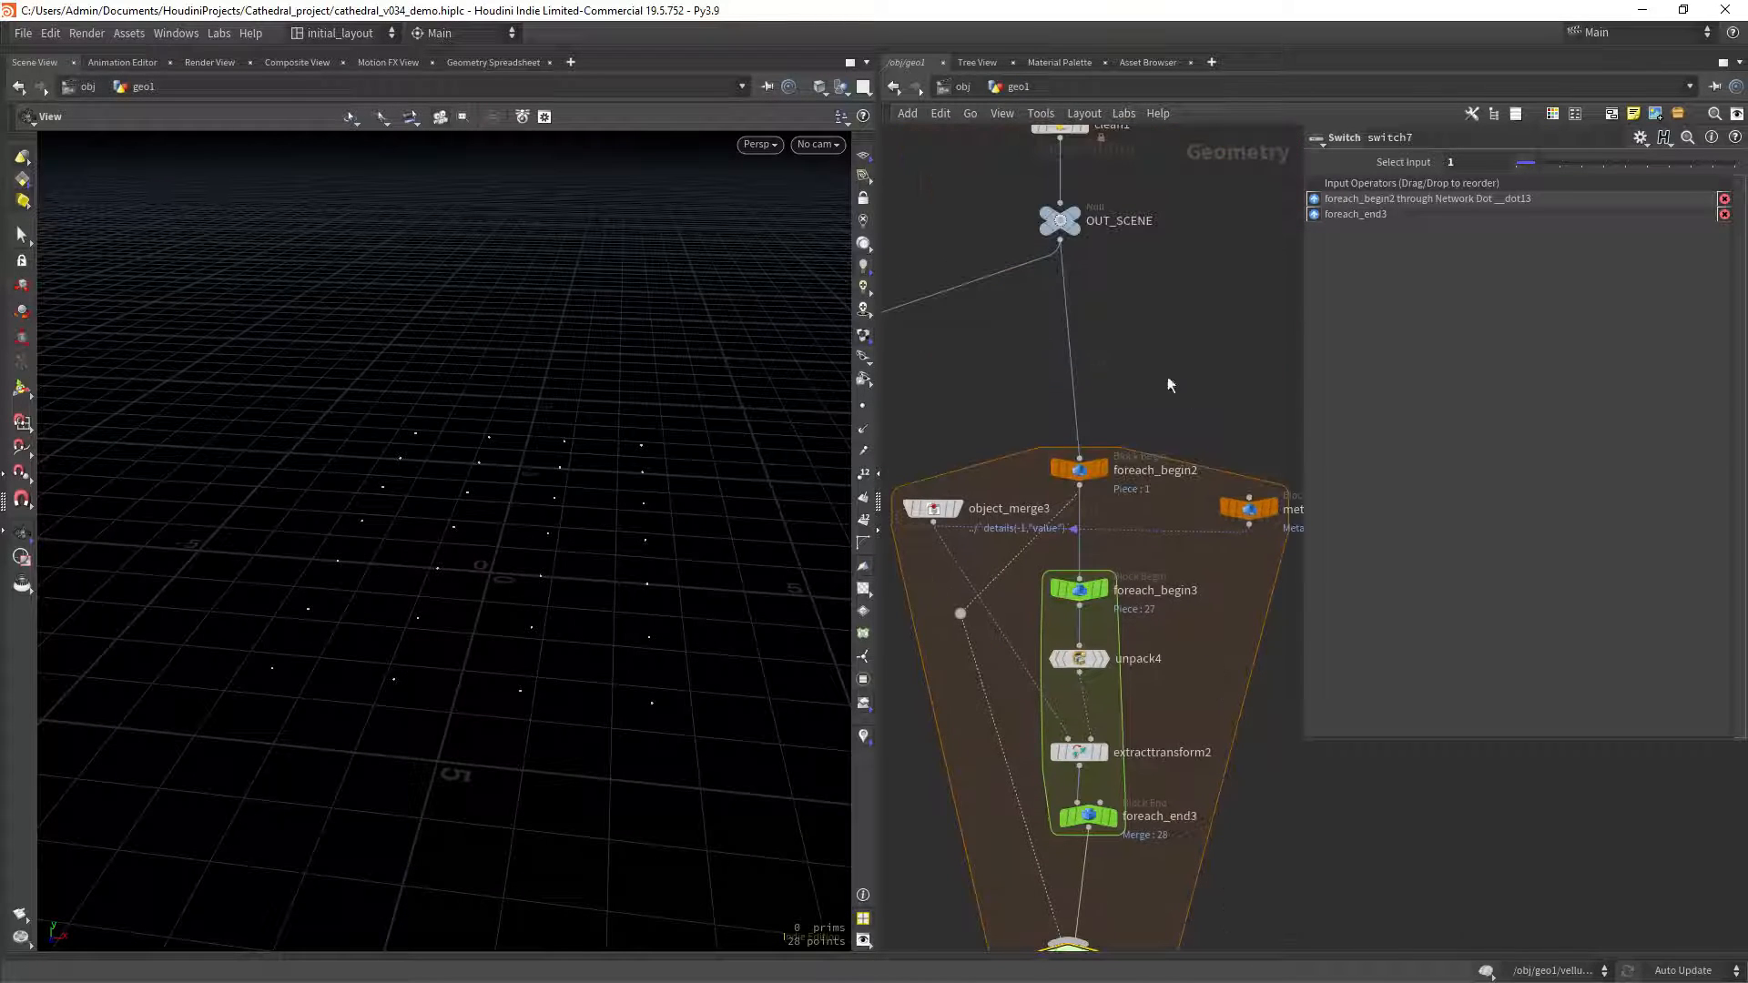
pyautogui.moveTo(1168, 681); pyautogui.dragTo(1169, 334, button='middle')
pyautogui.moveTo(1146, 598); pyautogui.dragTo(1146, 770, button='middle')
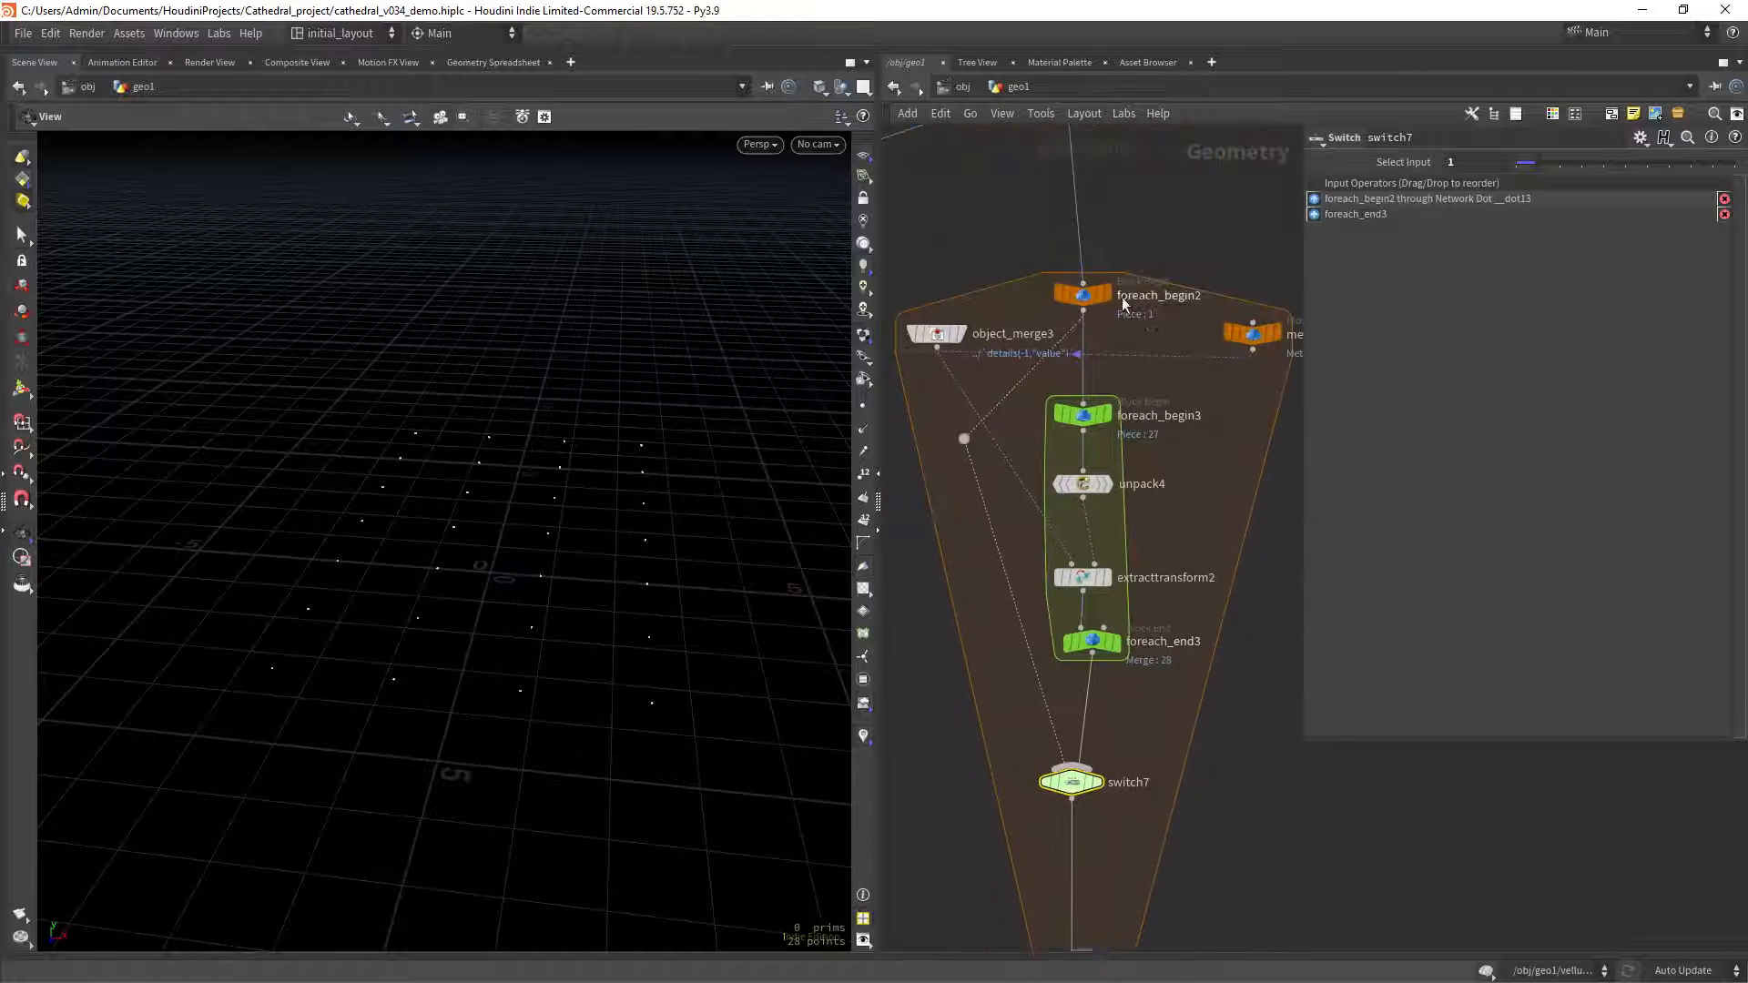
pyautogui.click(1115, 266)
pyautogui.click(1098, 307)
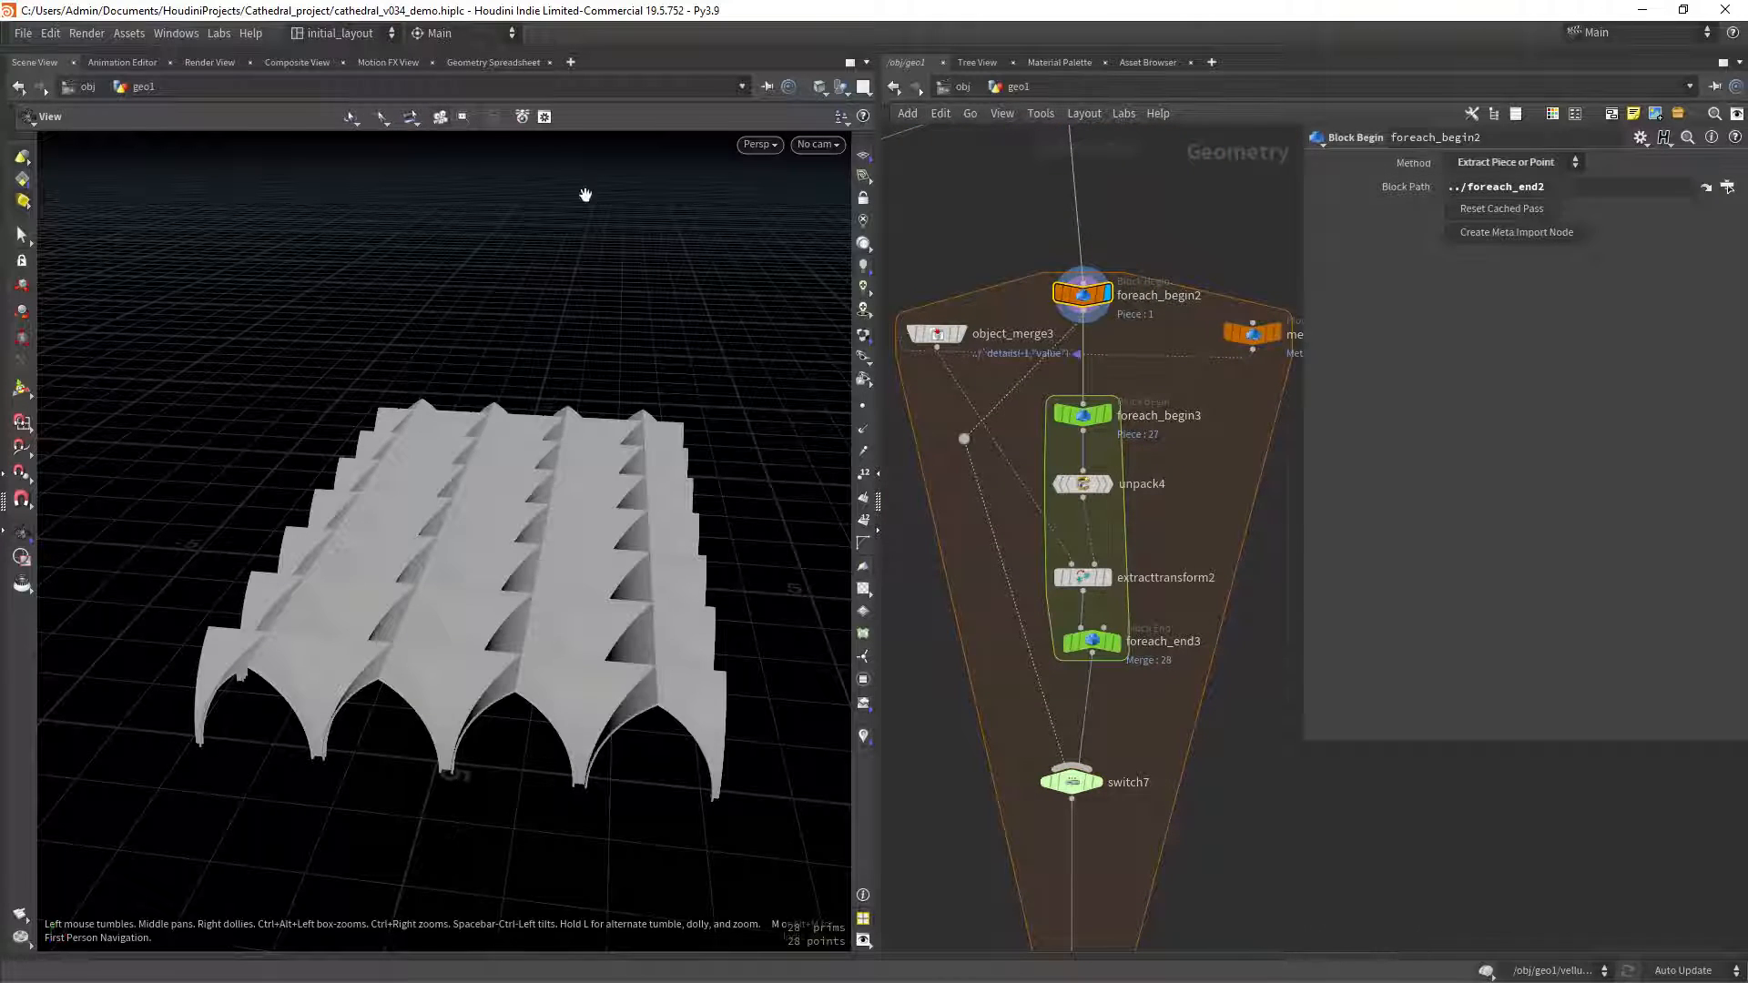
pyautogui.click(501, 63)
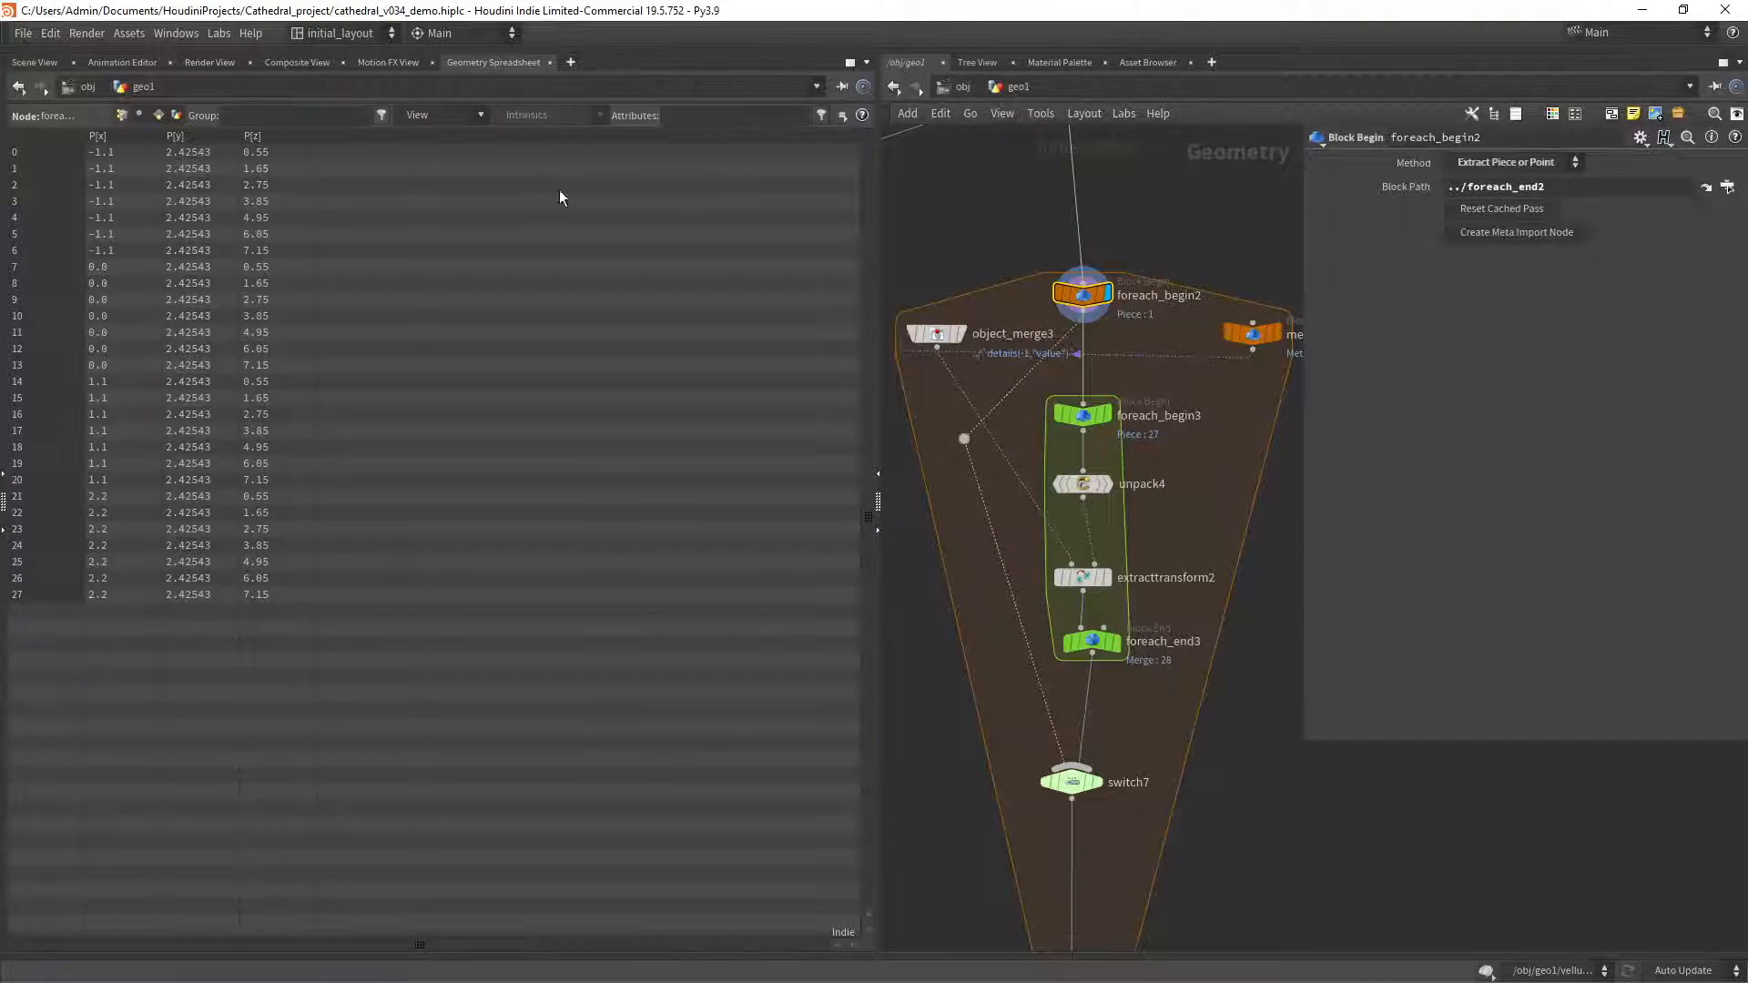
pyautogui.click(156, 116)
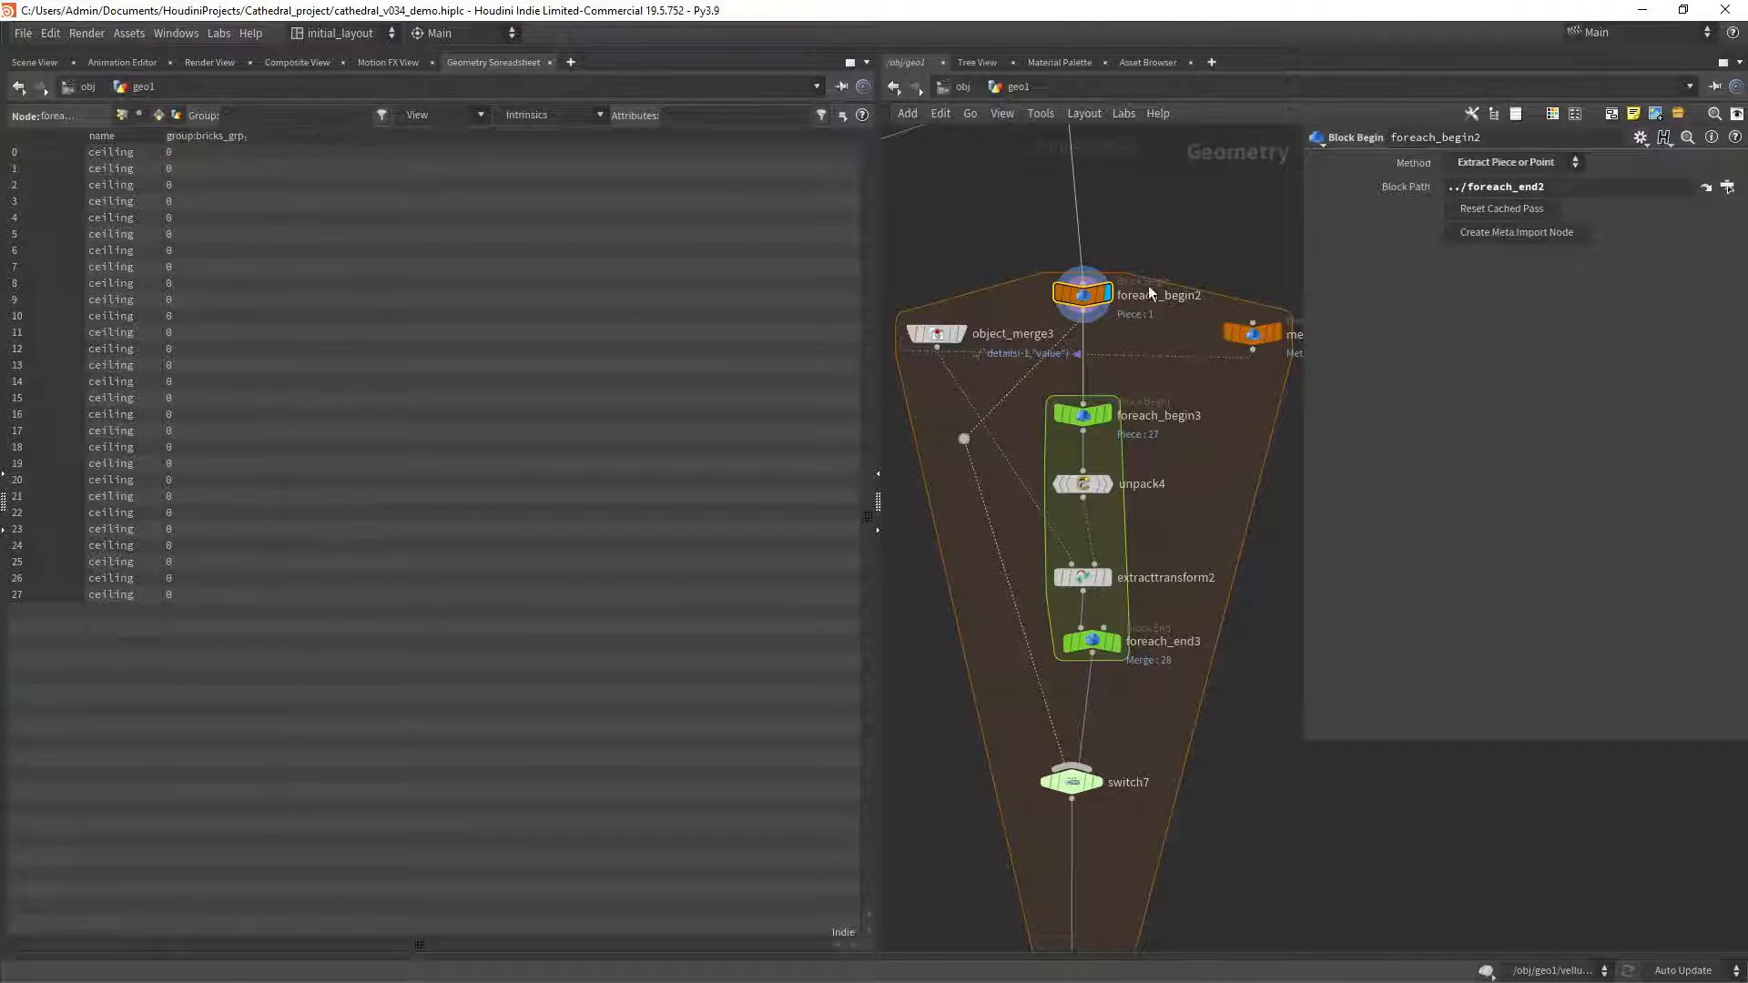
# Show the typename intrinsic for foreach_begin2's primitives and widen its column to read the full values.
pyautogui.moveTo(1084, 300)
pyautogui.click(549, 117)
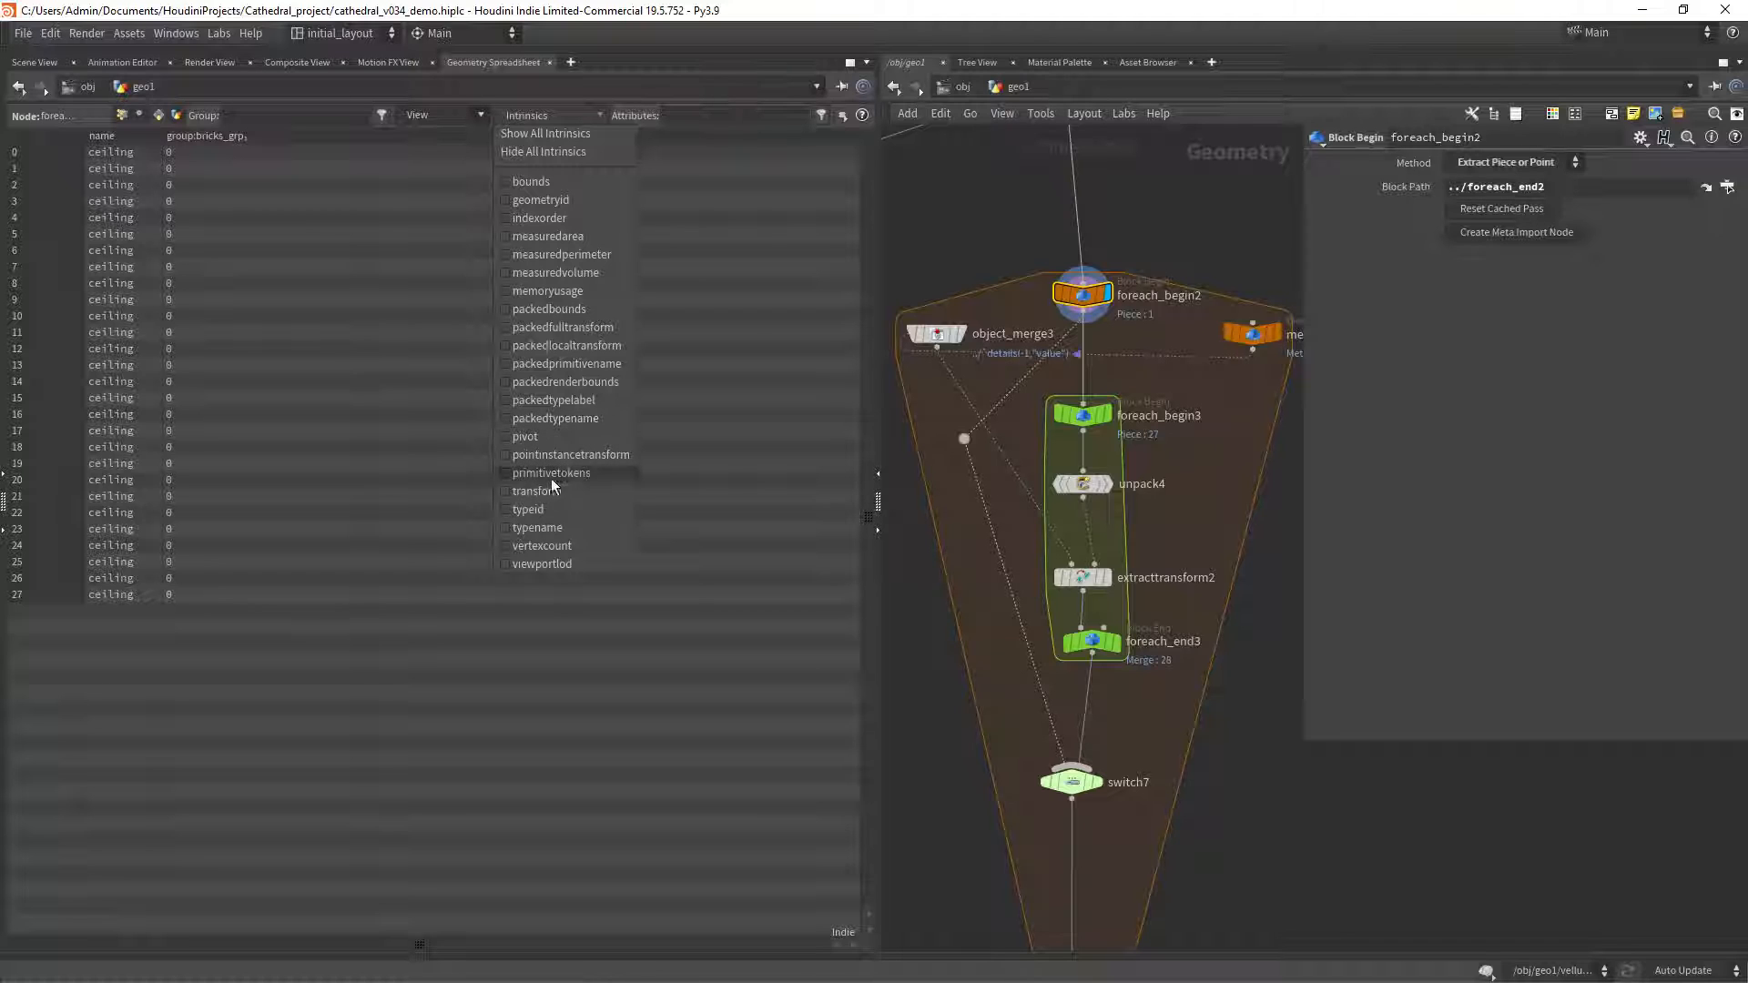
pyautogui.click(550, 527)
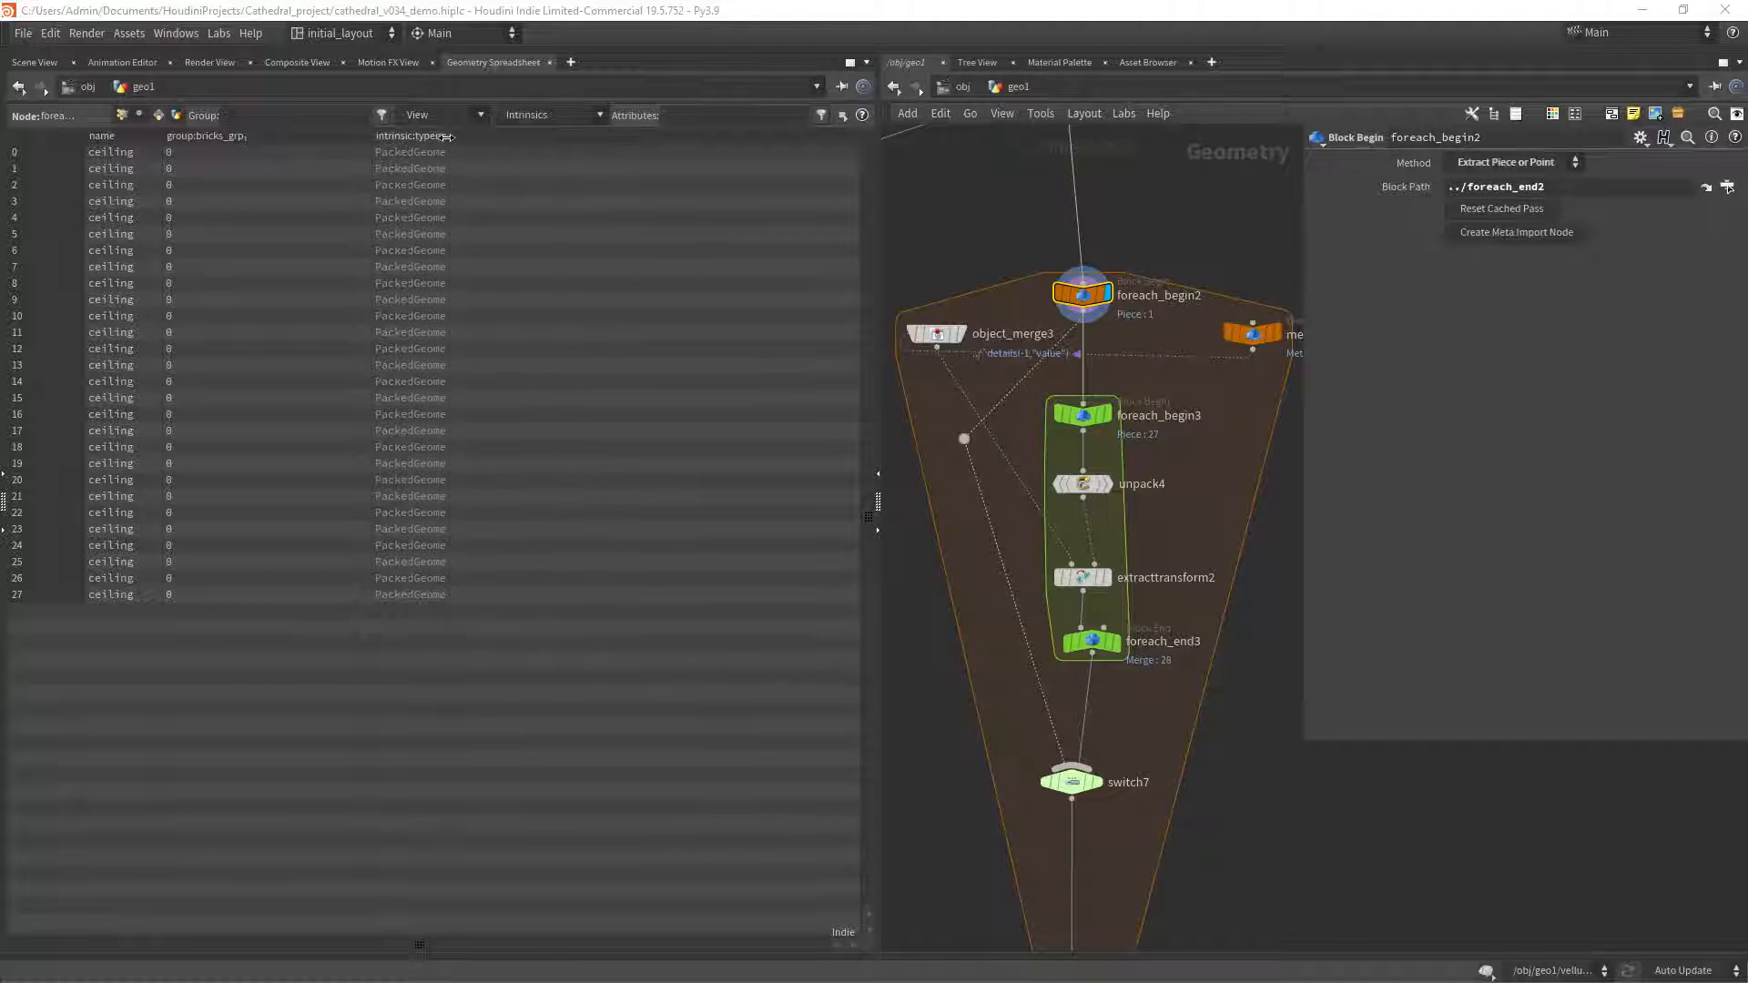
pyautogui.moveTo(447, 136); pyautogui.dragTo(472, 136)
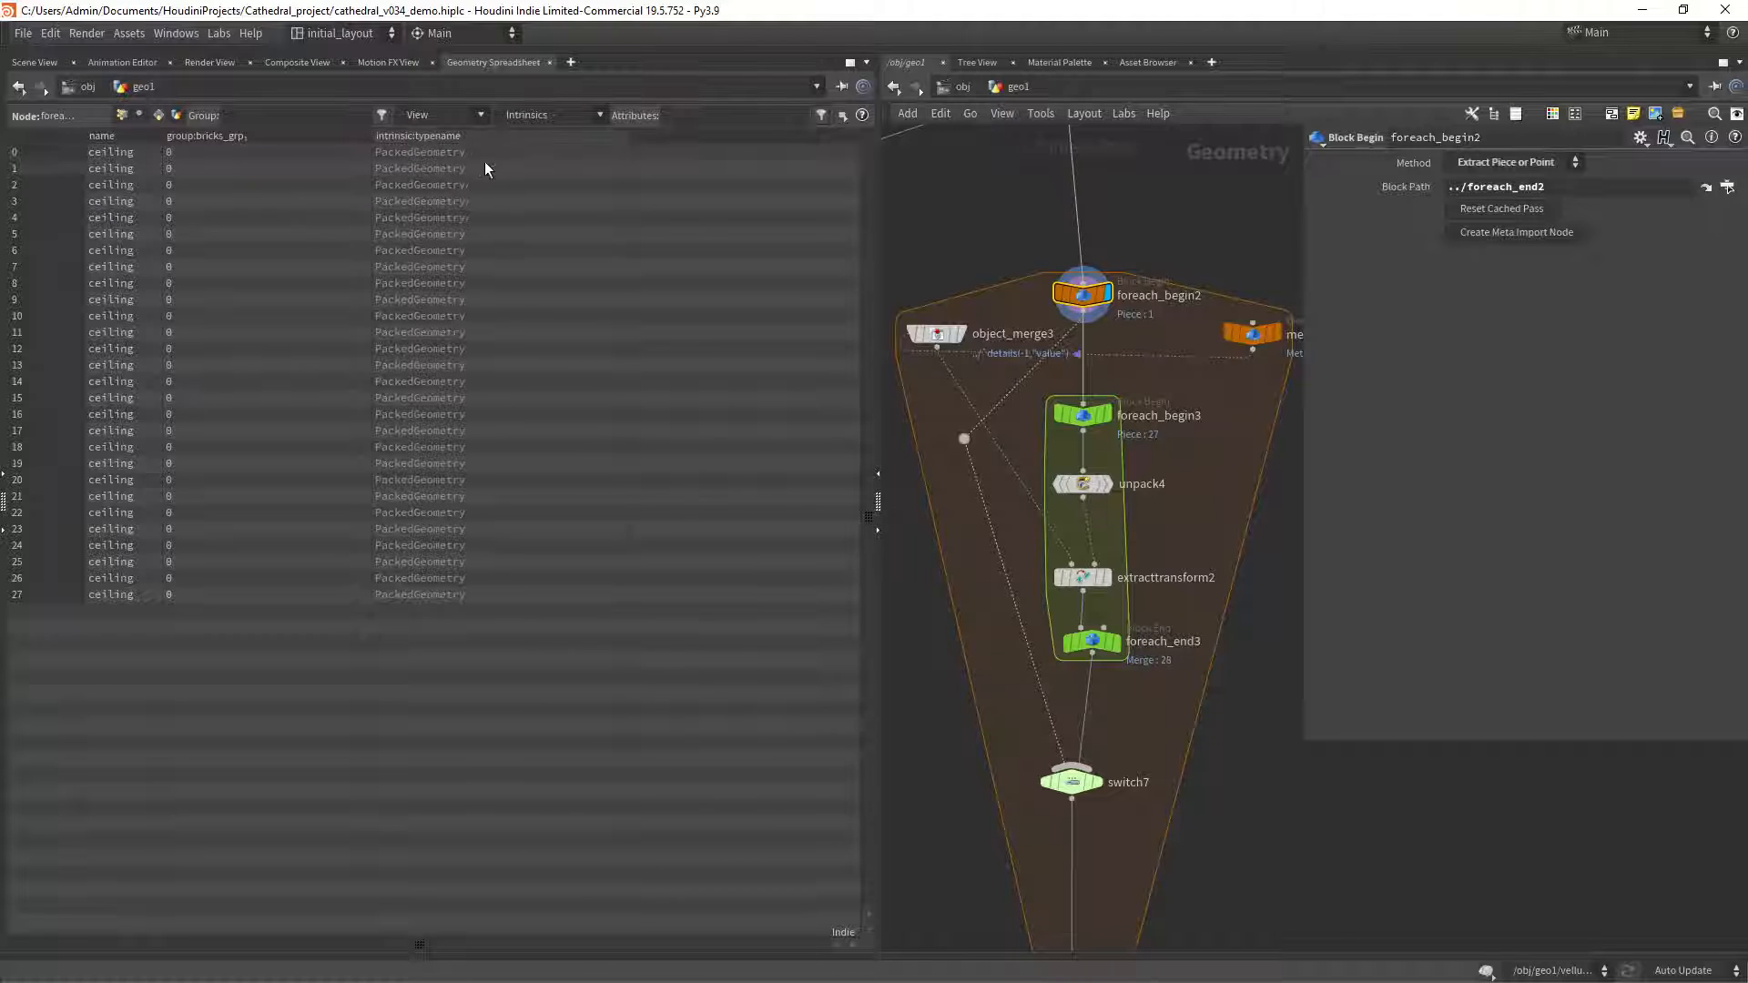
# Replace switch7's Select Input value with an Hscript strmatch expression whose first argument is the pattern "Packed*".
pyautogui.moveTo(1146, 747); pyautogui.dragTo(1133, 613, button='middle')
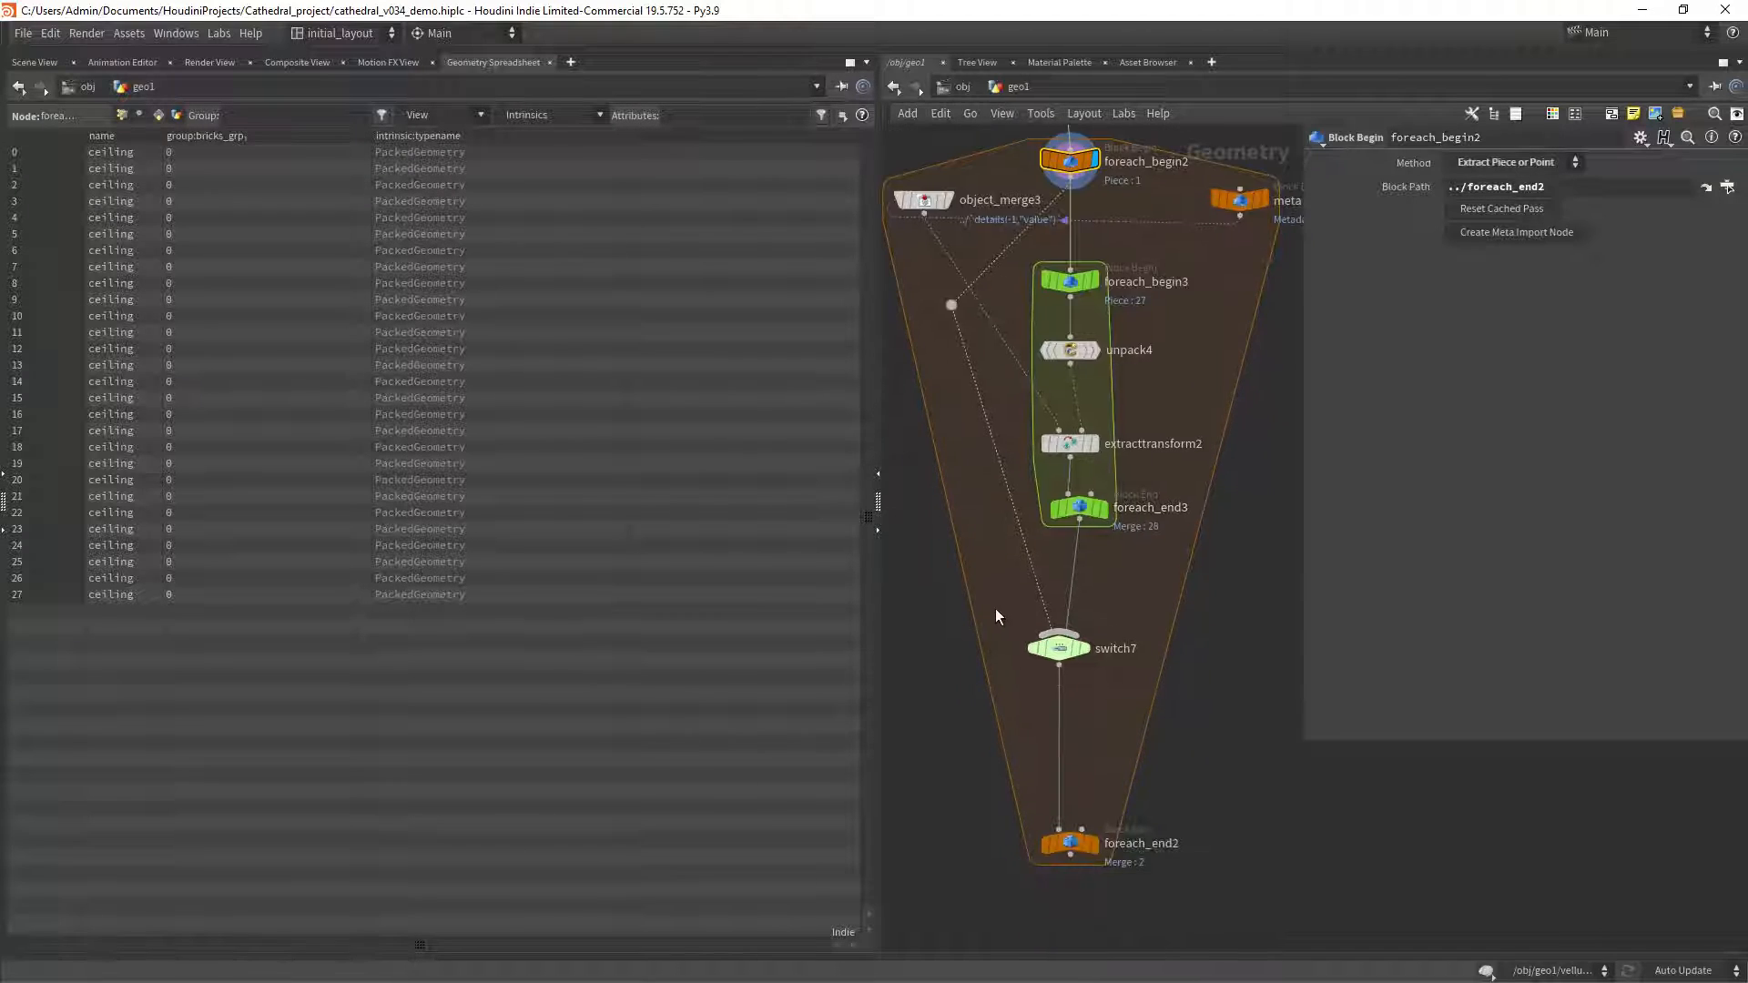
pyautogui.click(1059, 647)
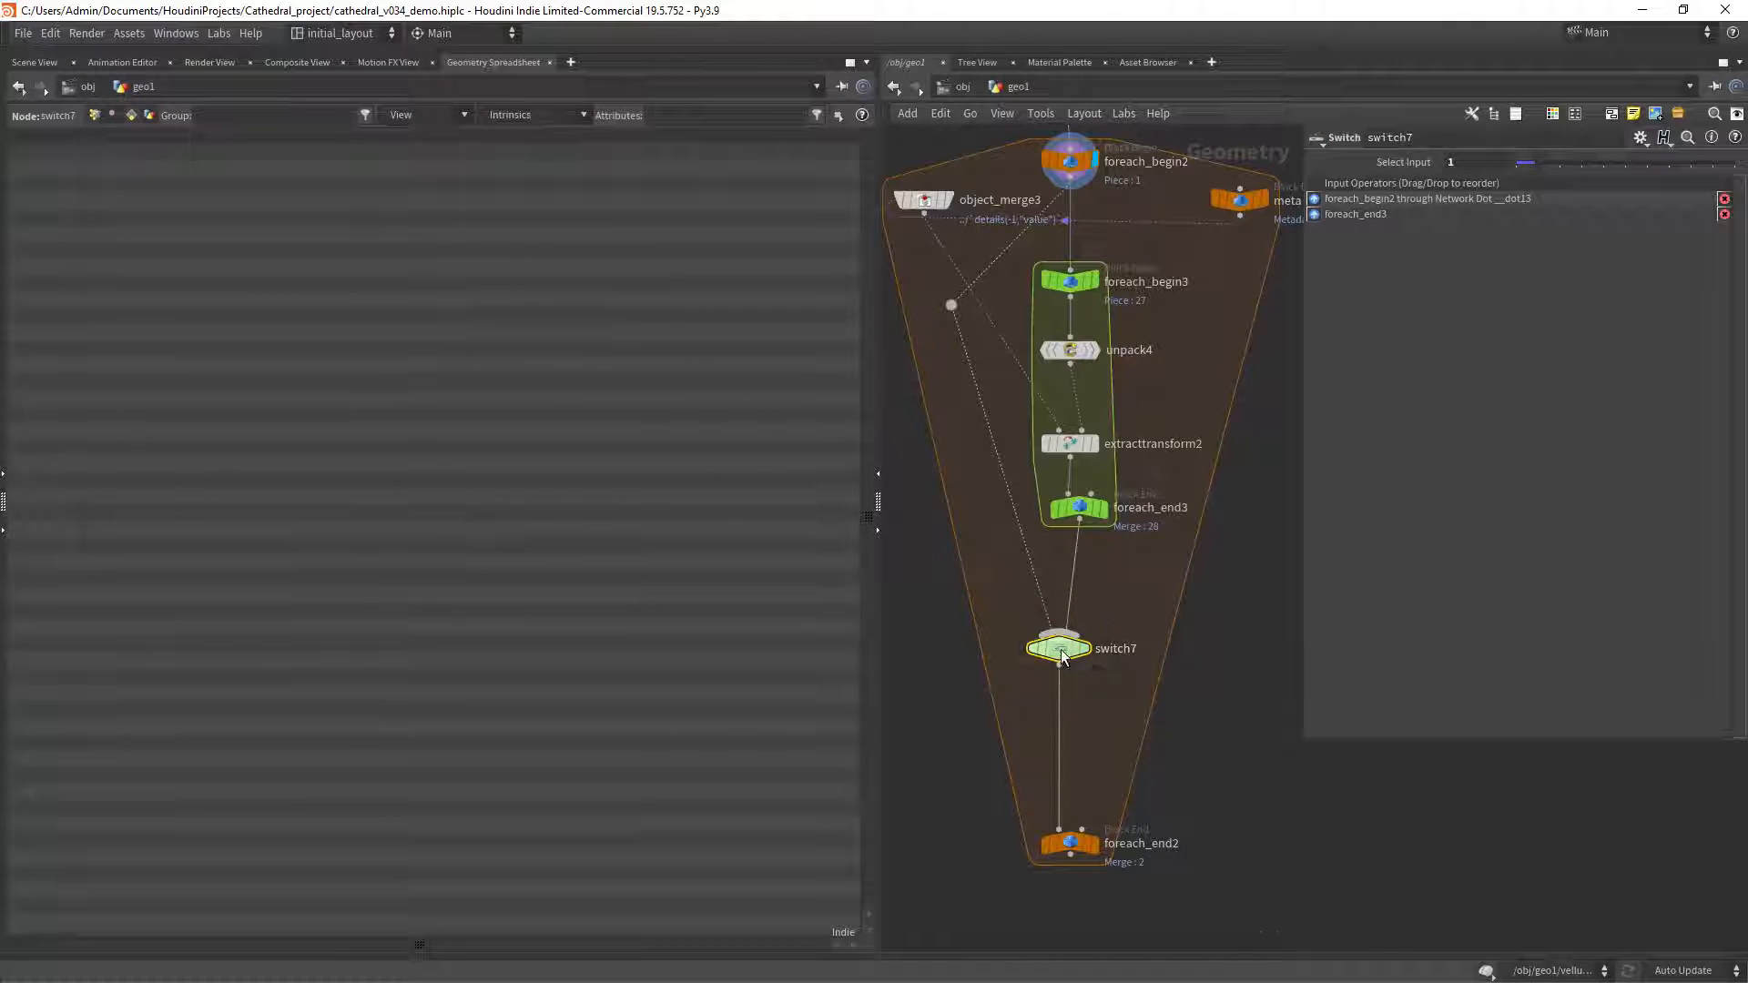
pyautogui.click(1449, 164)
pyautogui.rightClick(1465, 163)
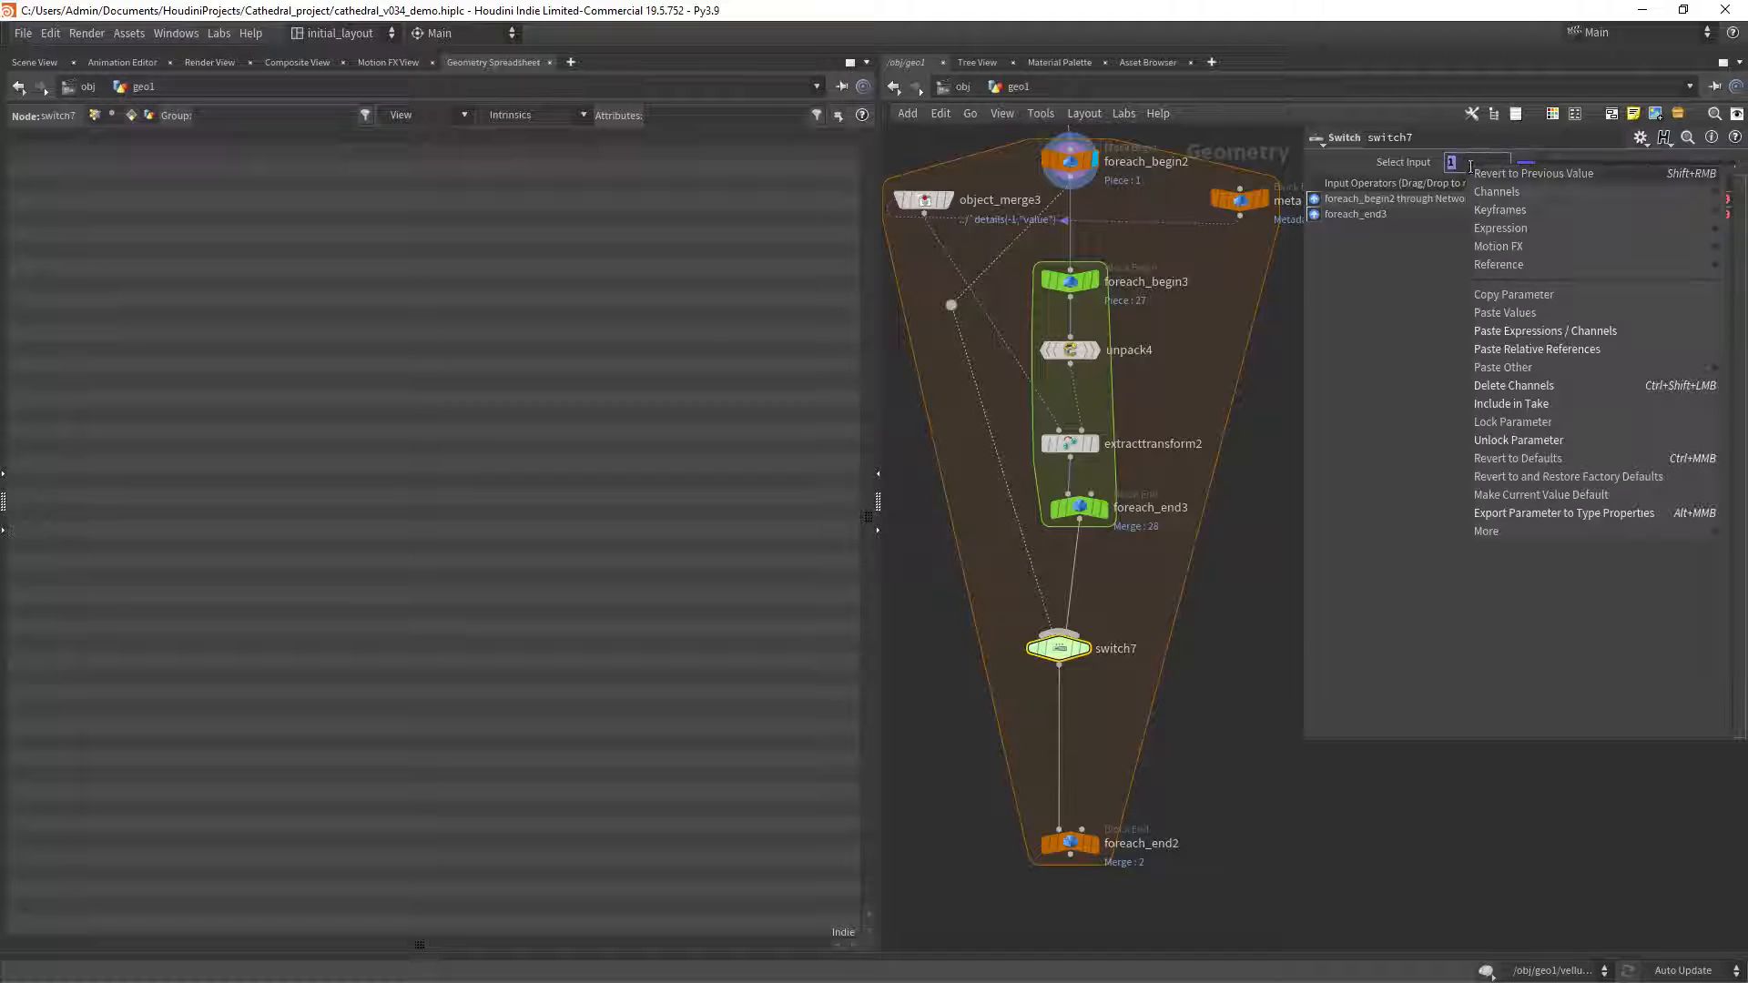
pyautogui.moveTo(1501, 227)
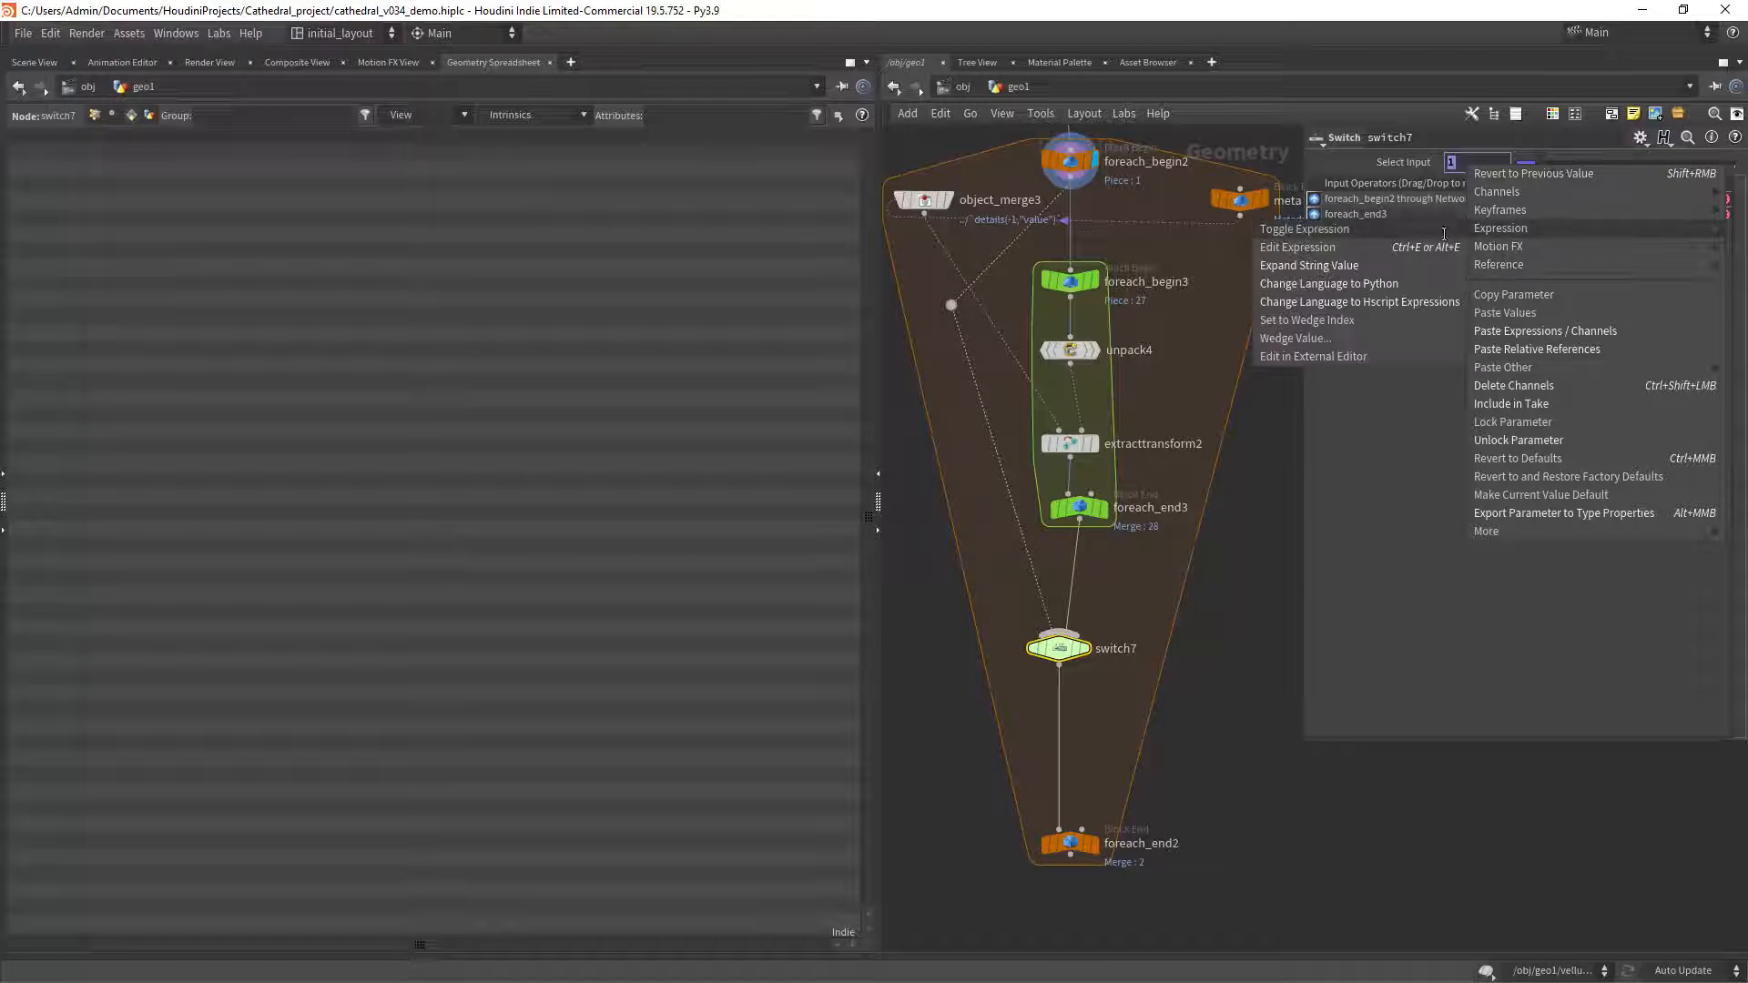
pyautogui.click(1374, 250)
pyautogui.moveTo(1325, 80); pyautogui.dragTo(602, 401)
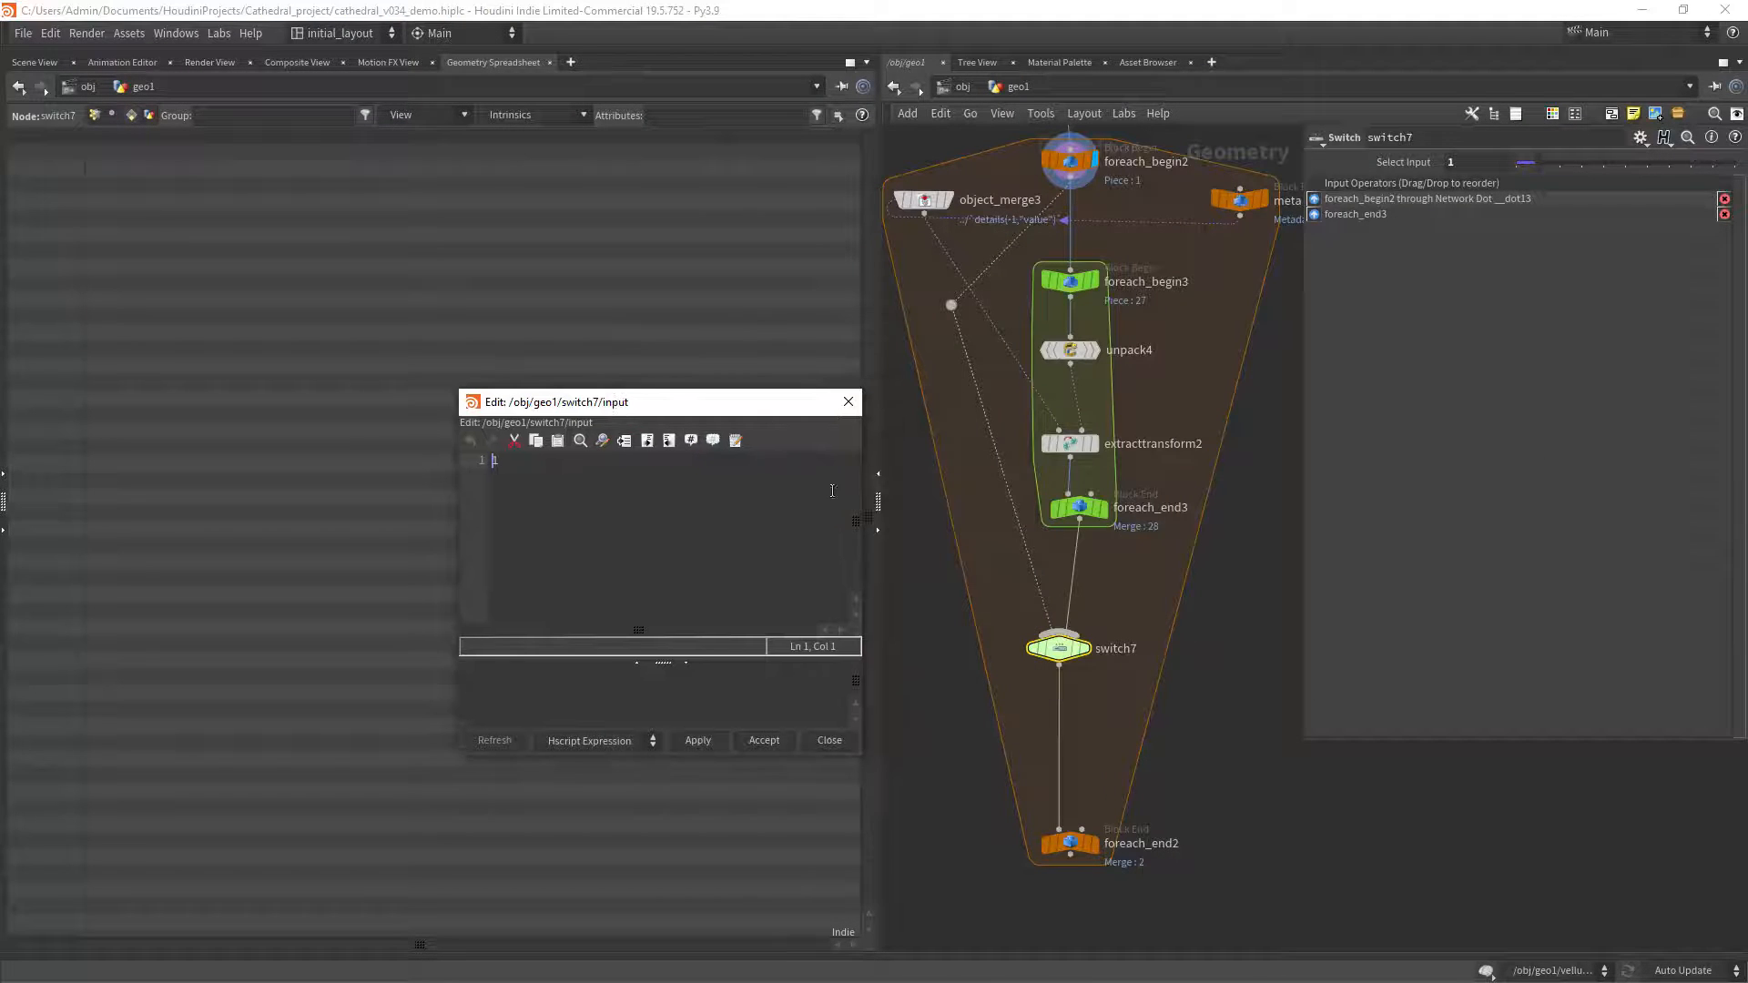
pyautogui.moveTo(857, 493); pyautogui.dragTo(1300, 510)
pyautogui.click(639, 528)
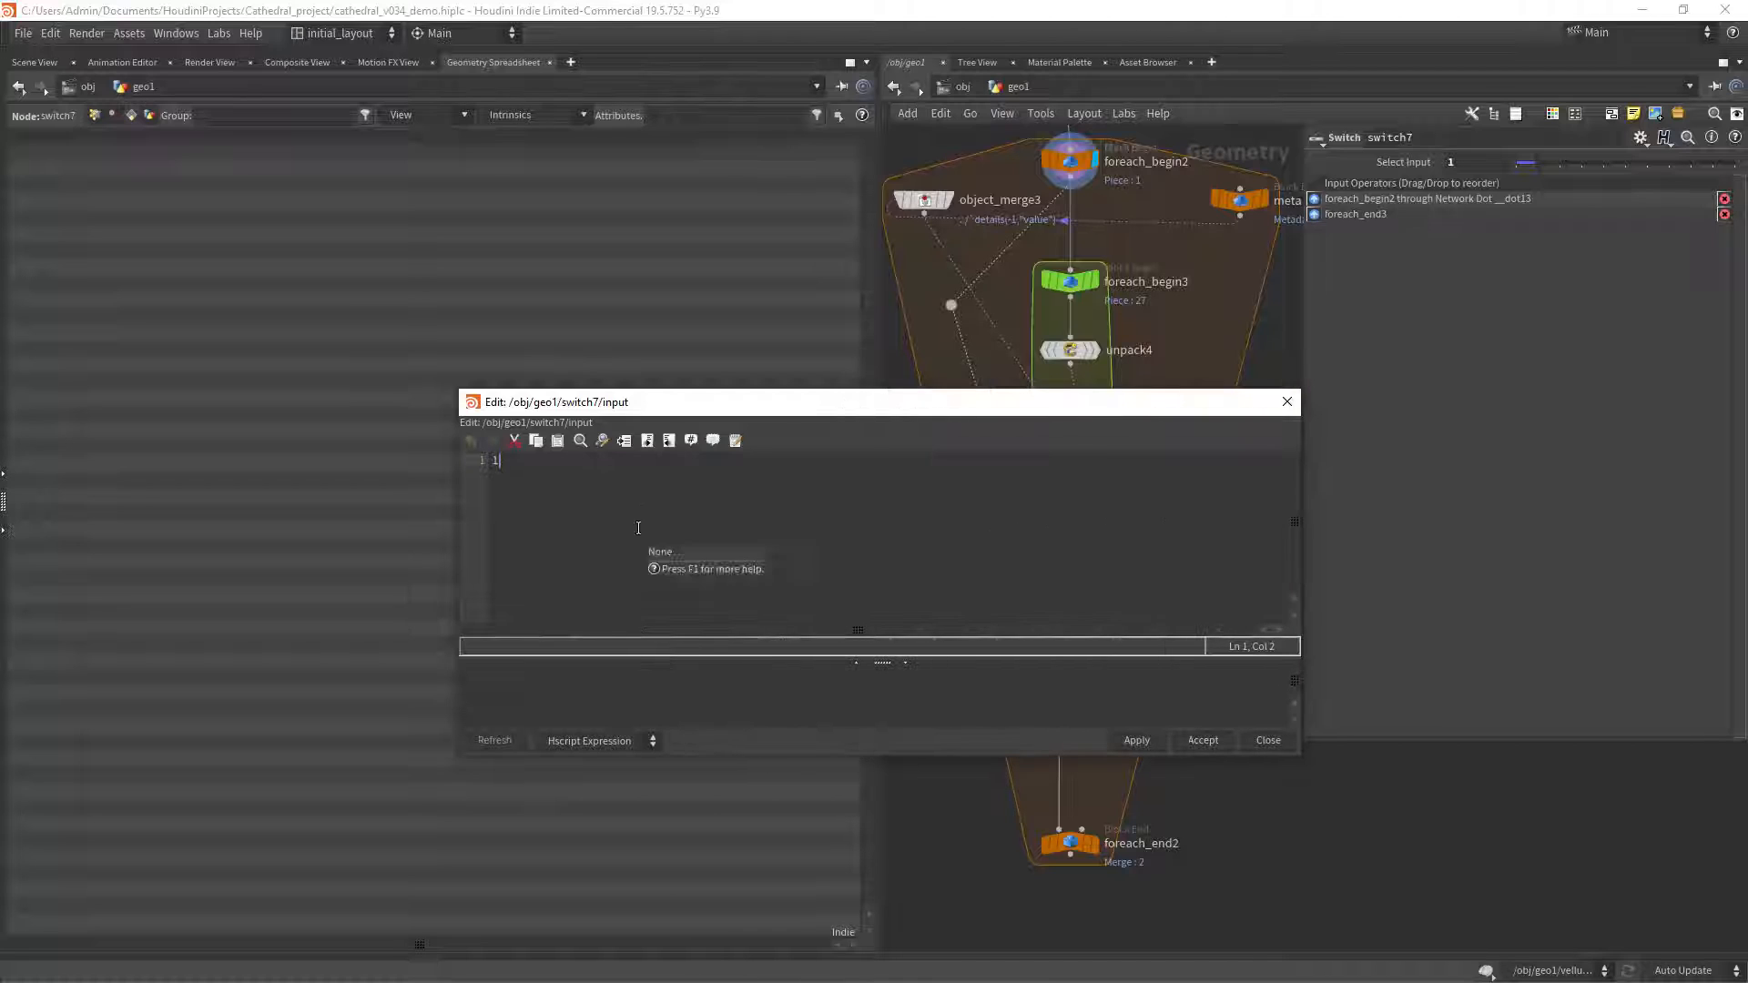
pyautogui.write('str')
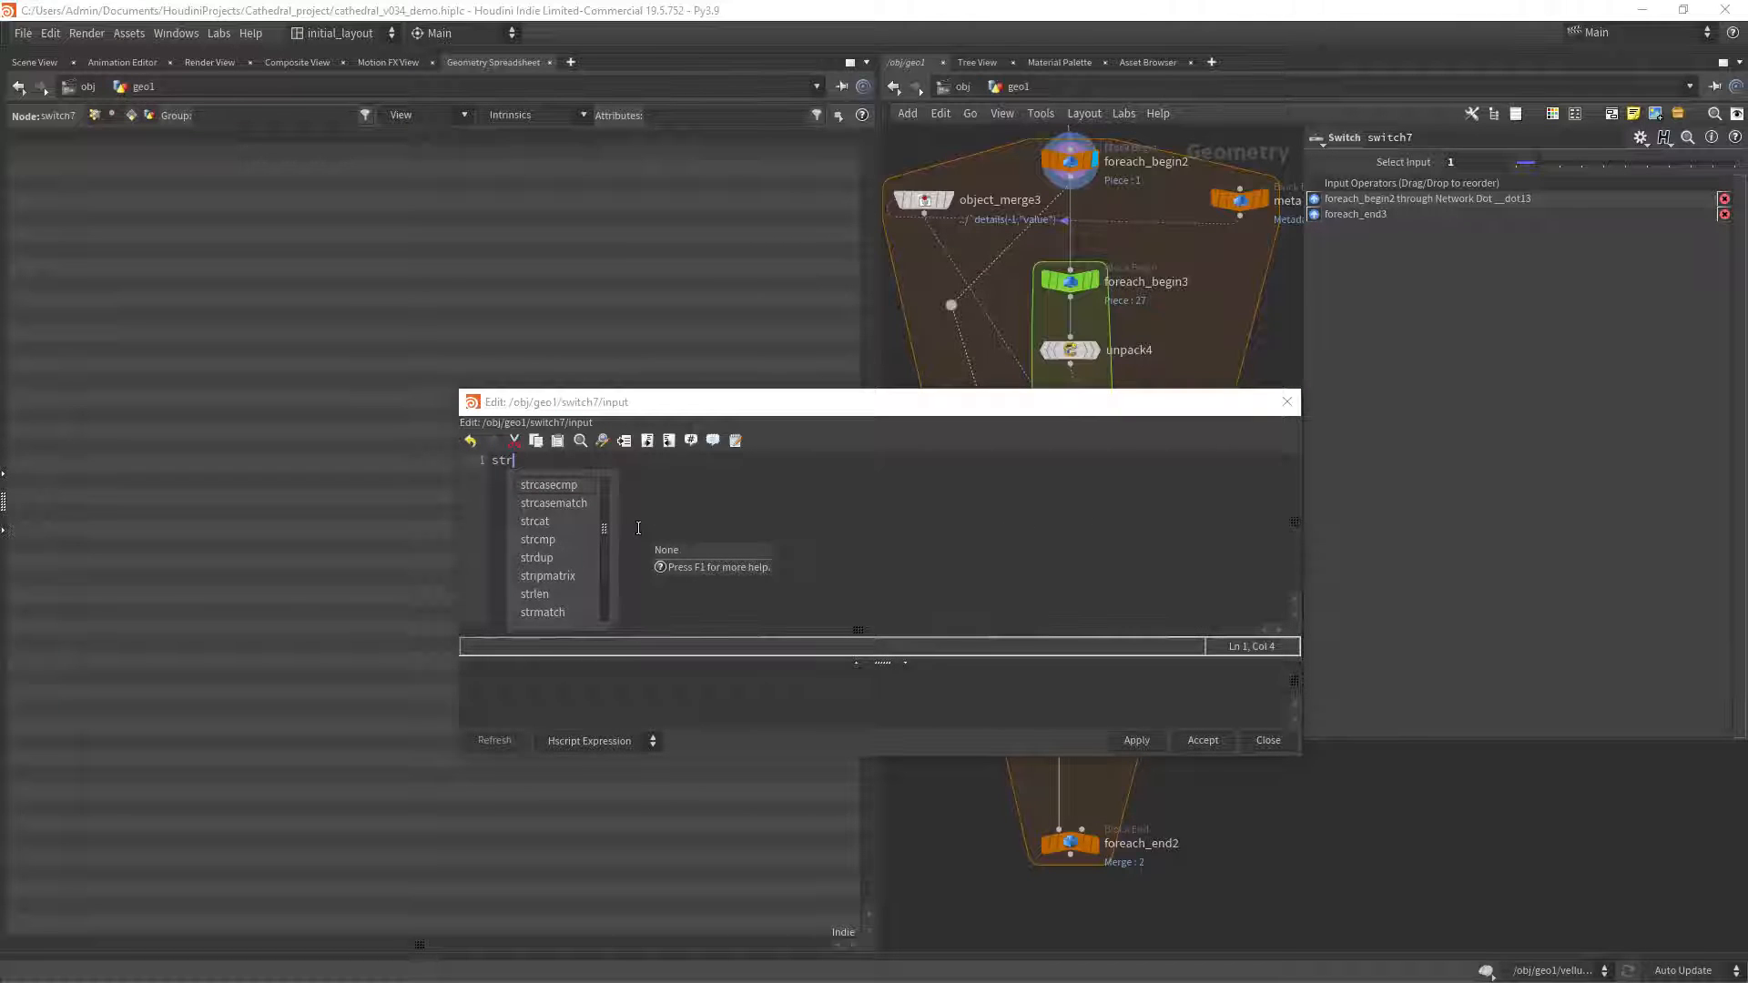
pyautogui.write('match')
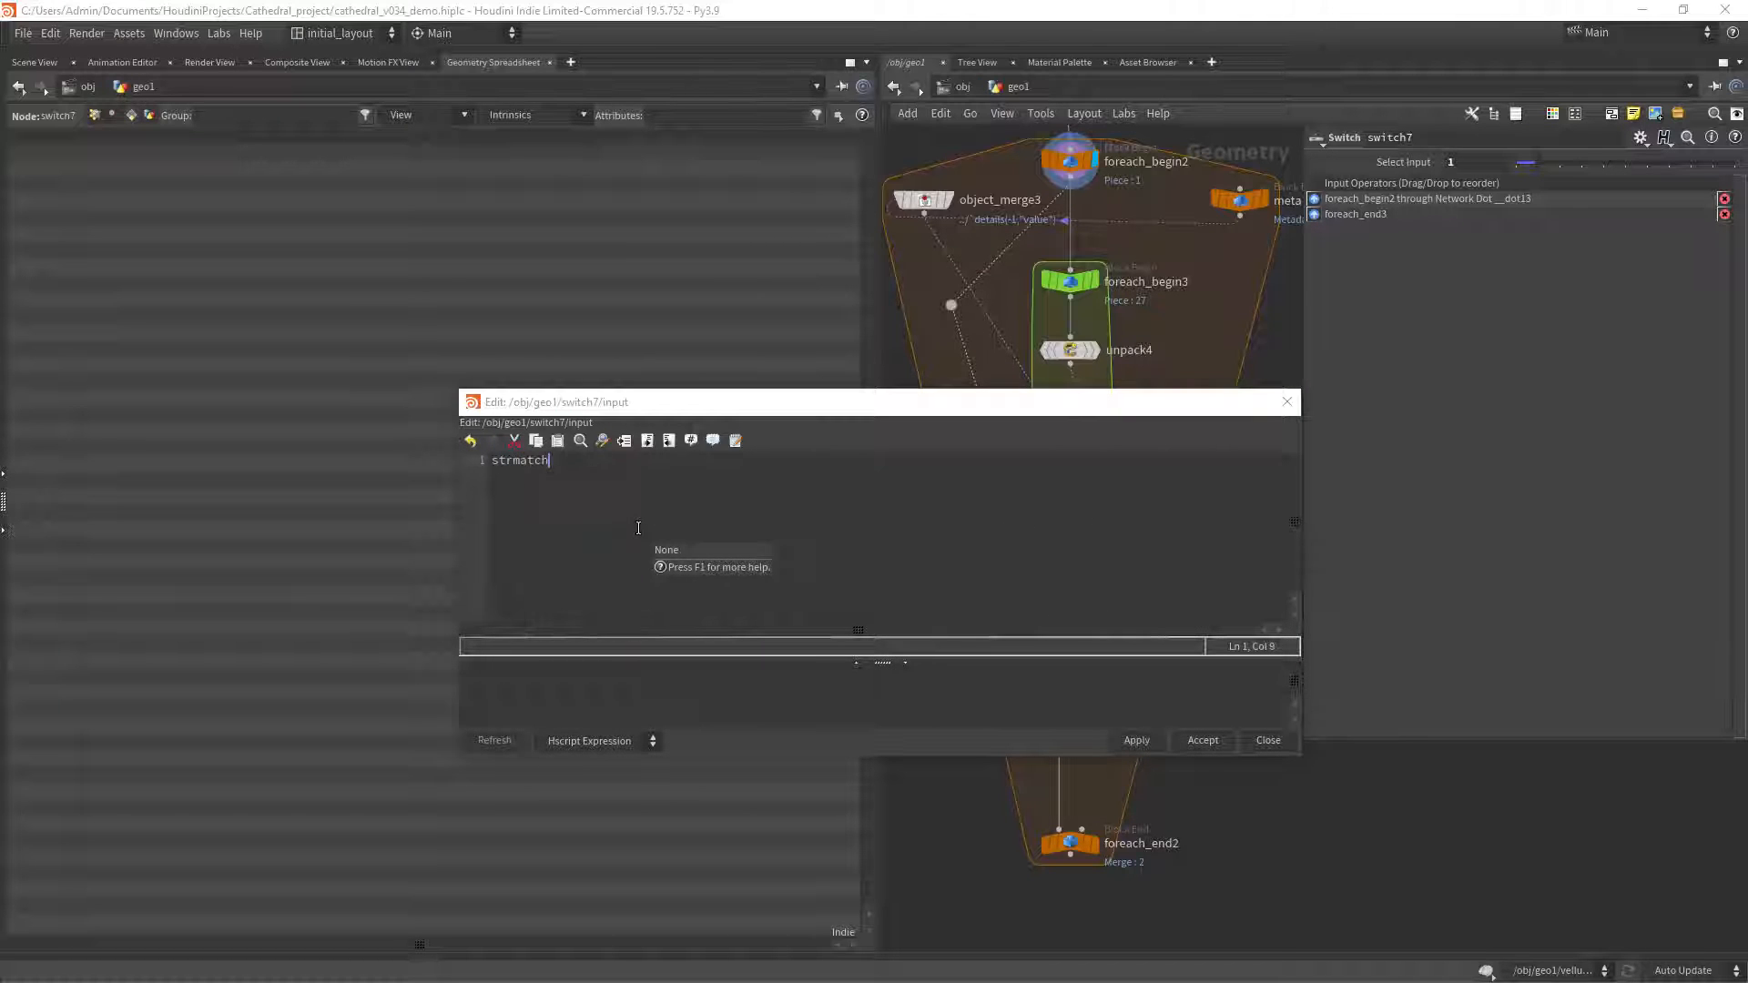
pyautogui.write('()')
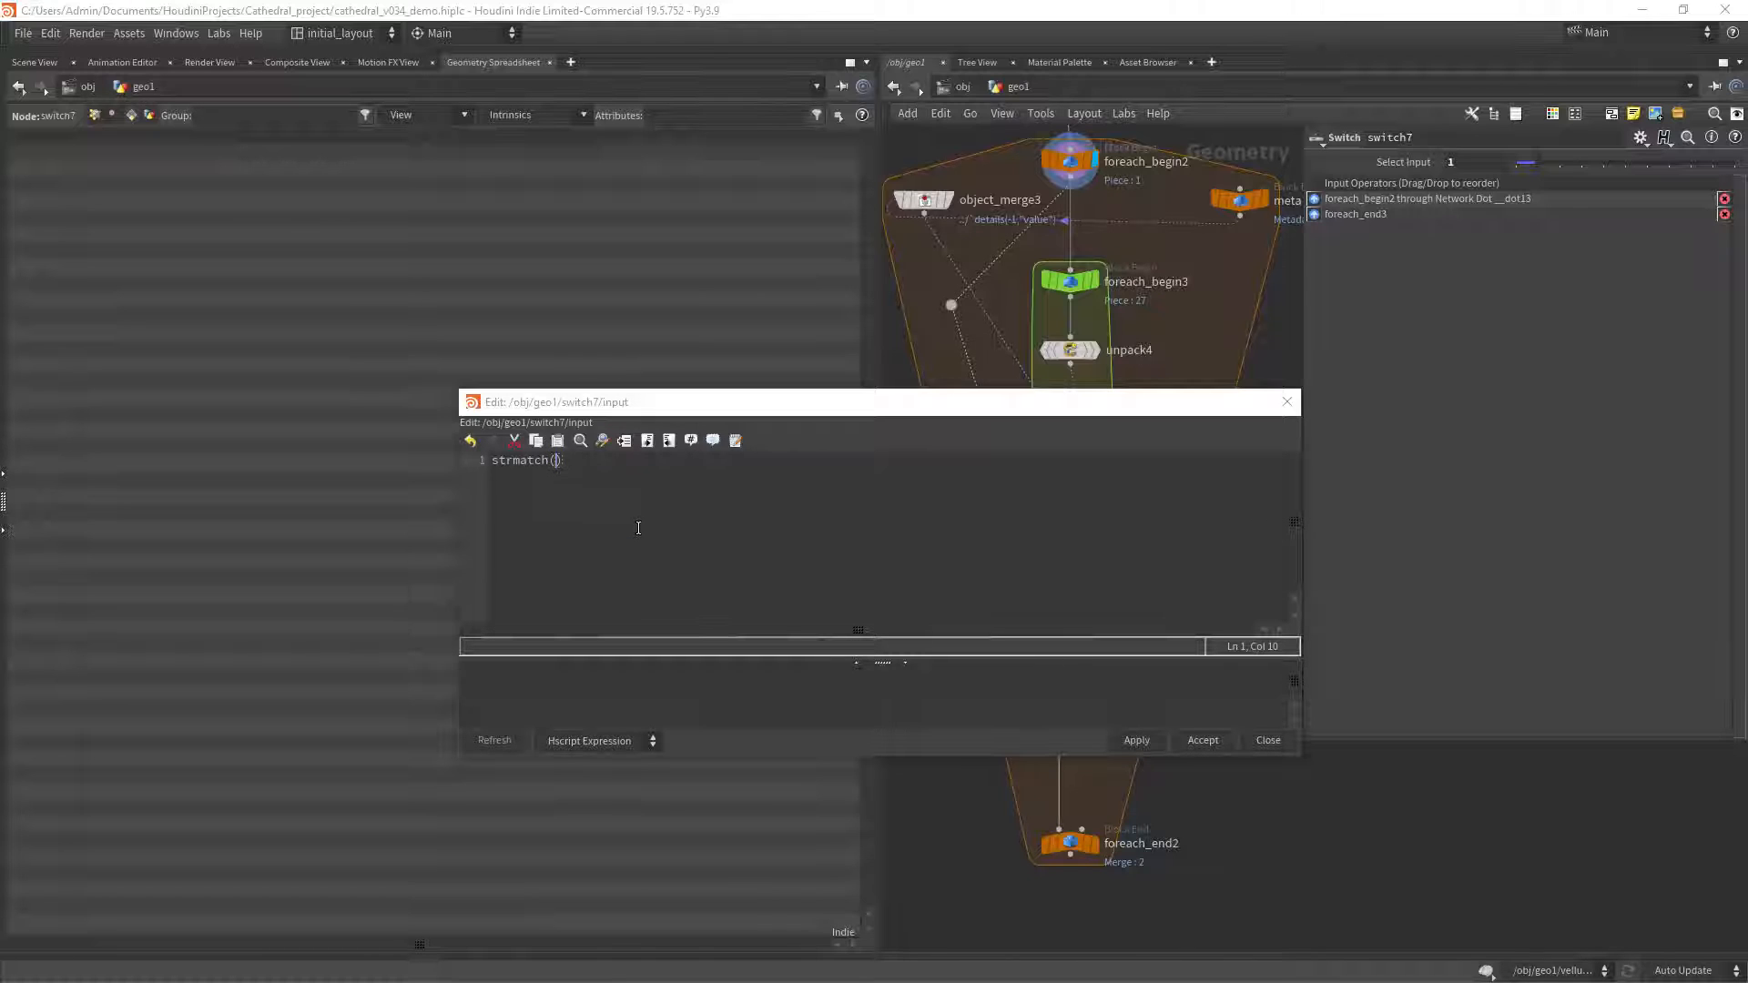
pyautogui.write('""')
pyautogui.write('Packed*",')
# Add prims(0,0,"") as the second argument of strmatch, leaving the attribute name empty.
pyautogui.write('prims')
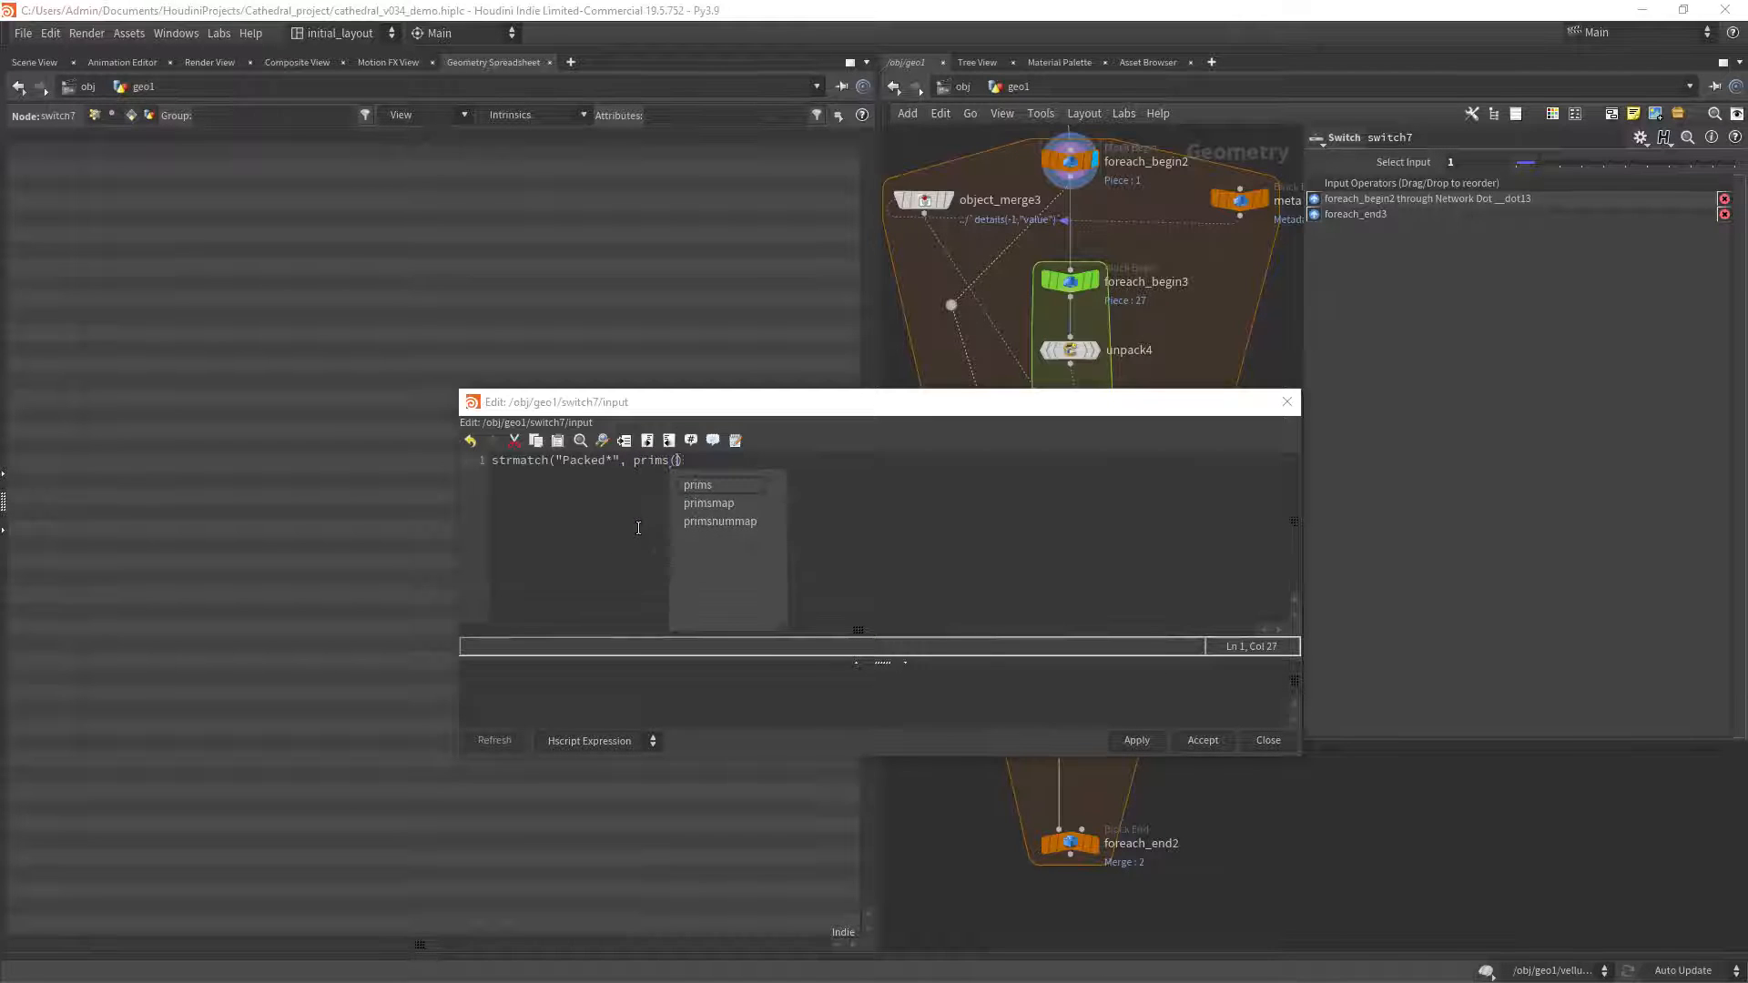
pyautogui.write('(')
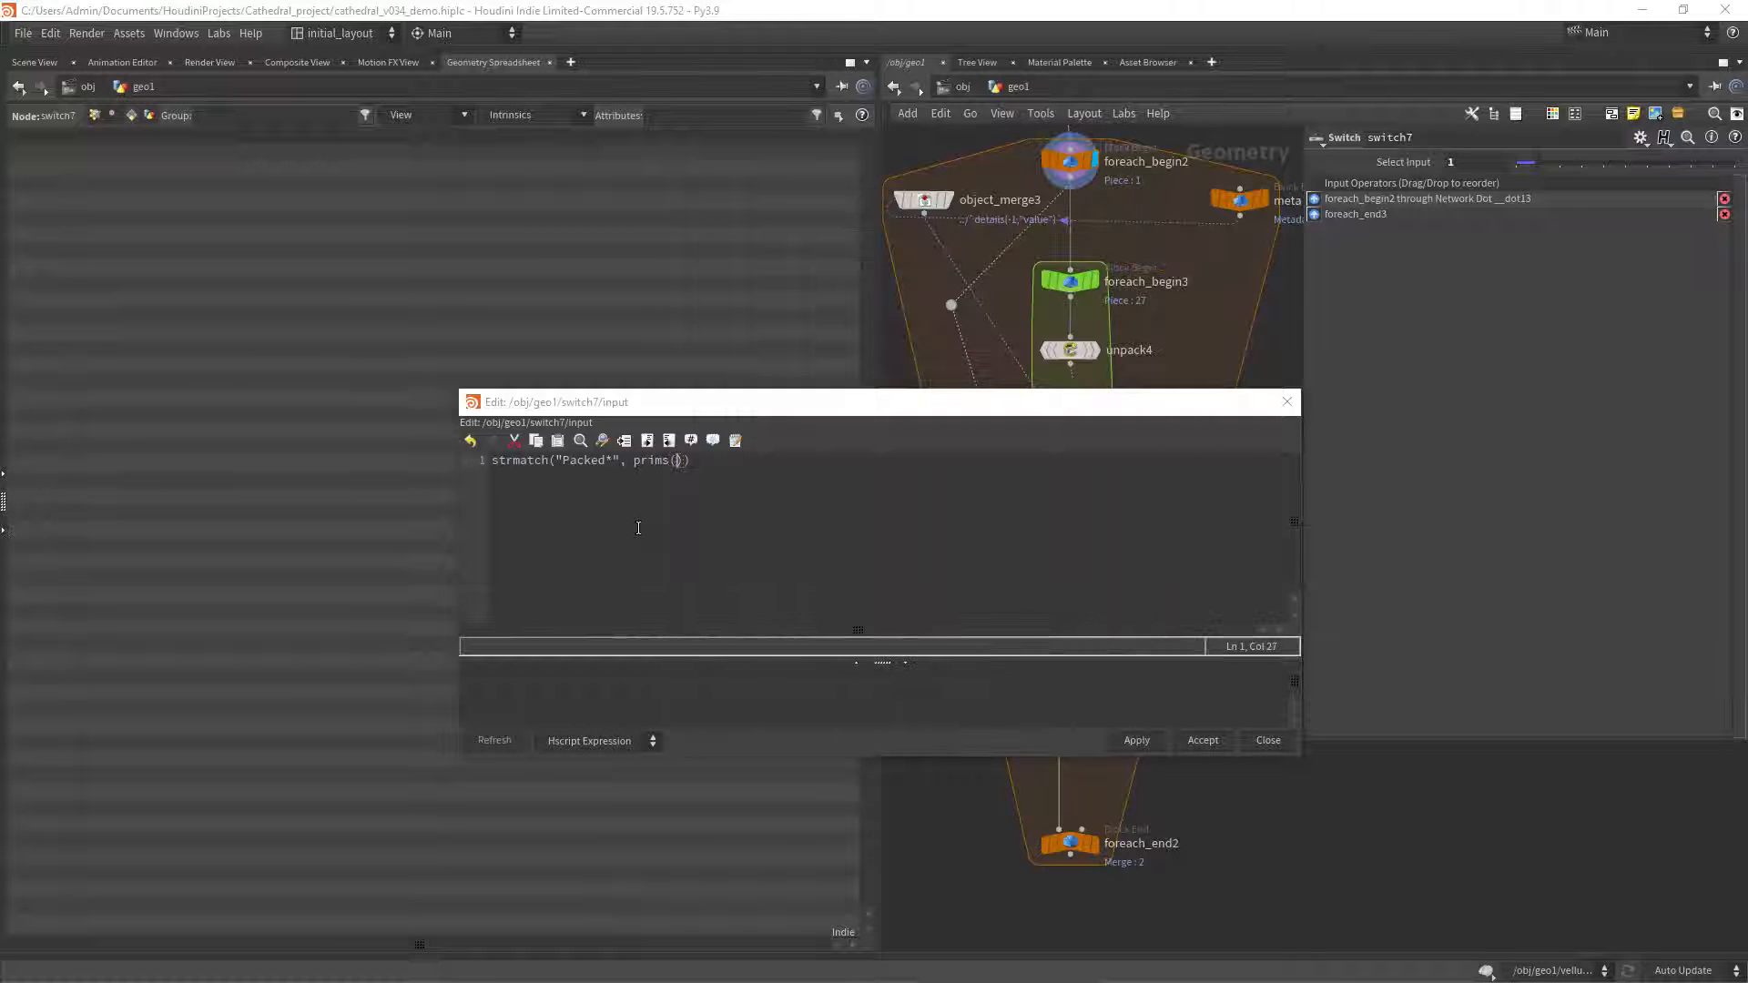
pyautogui.write('0,0,"')
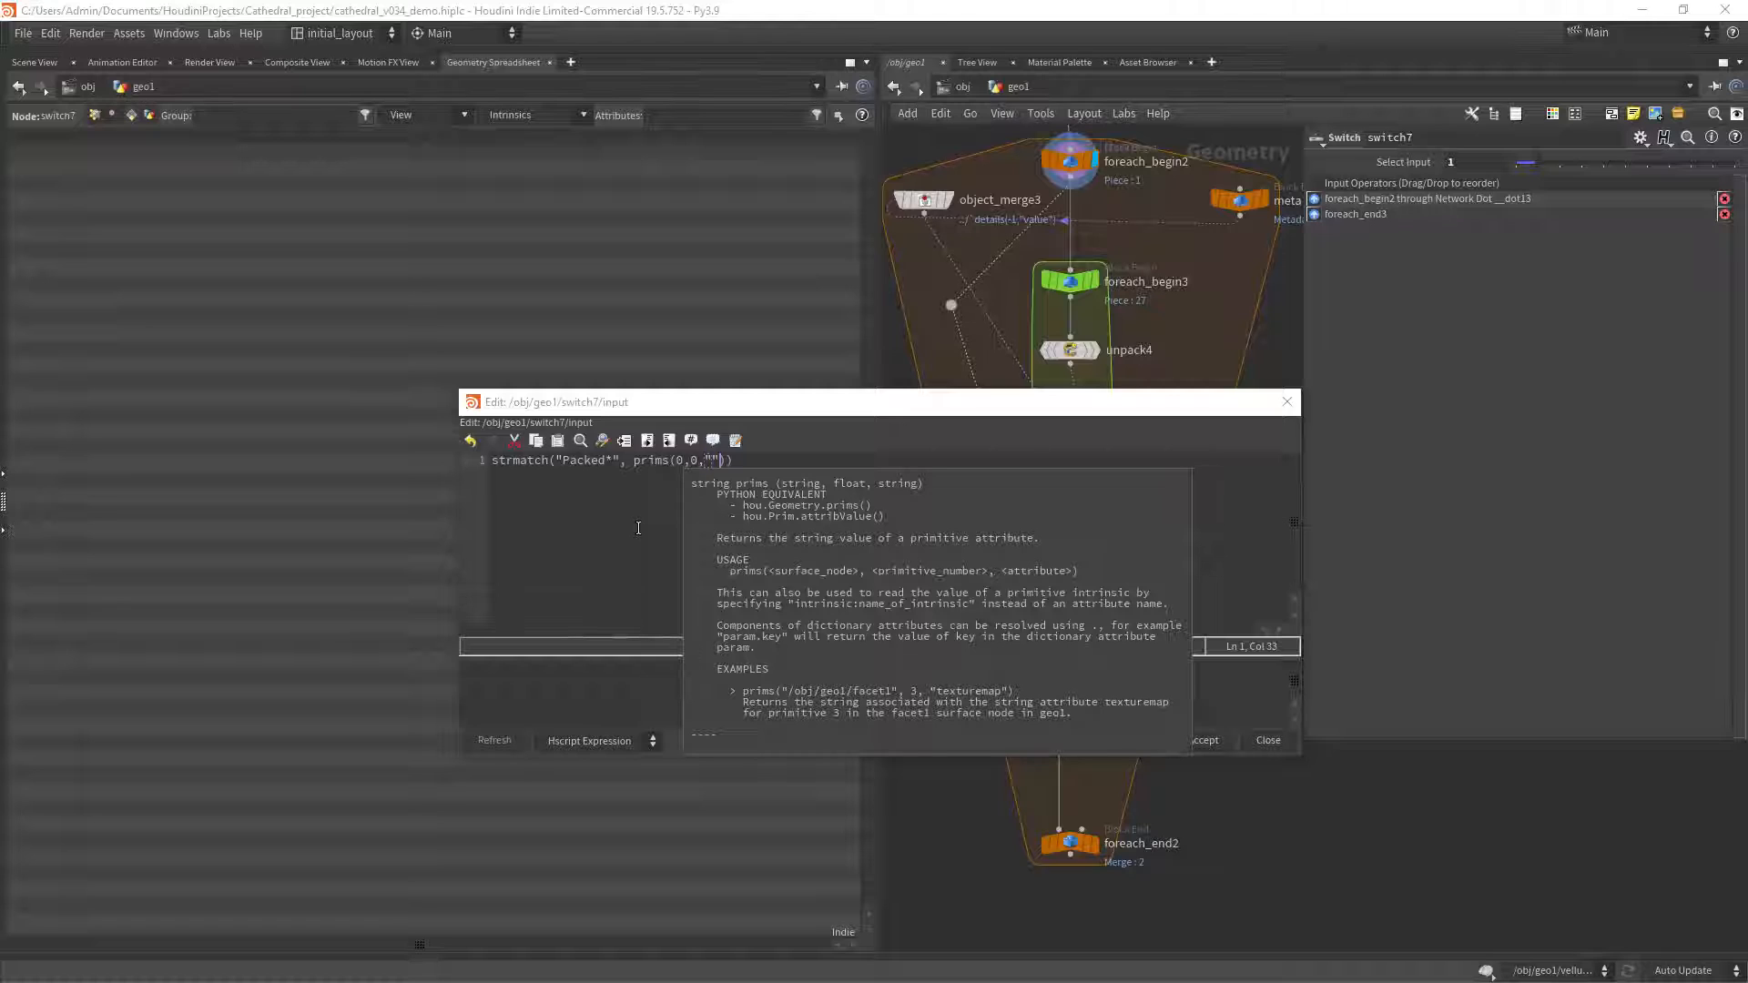
pyautogui.press('Left')
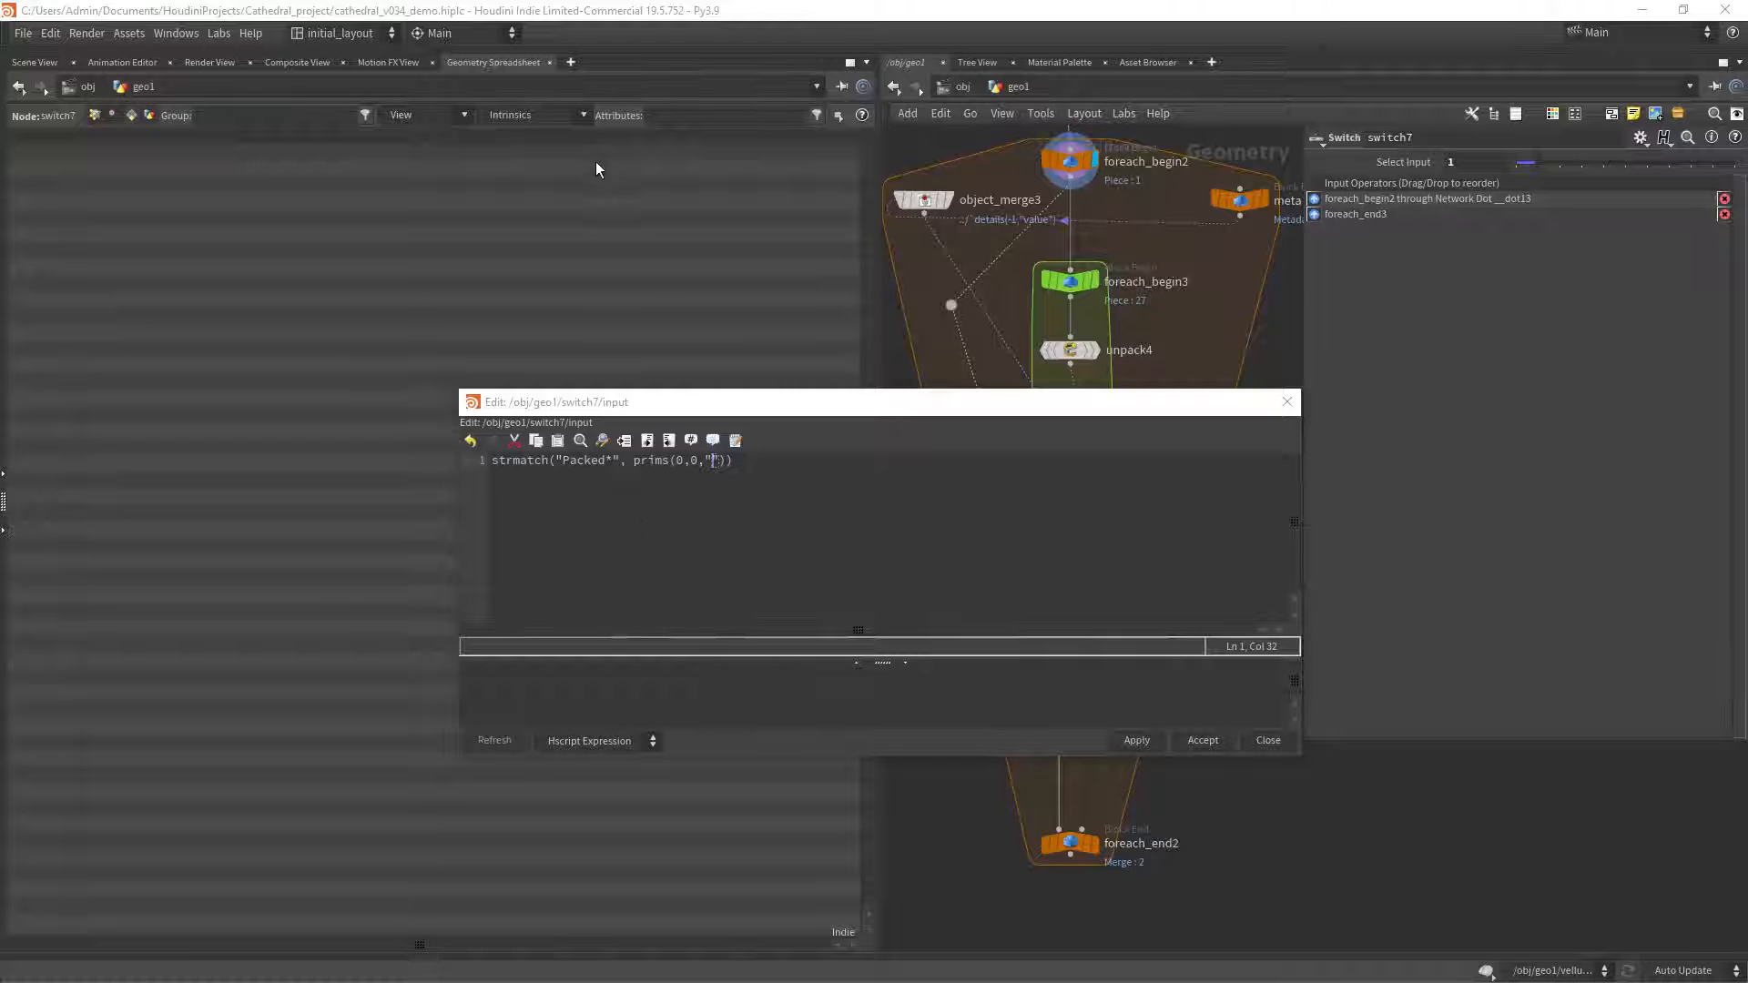
# Select foreach_begin2 and check the full name of its typename intrinsic in the spreadsheet, keeping the expression editor open.
pyautogui.moveTo(863, 414); pyautogui.dragTo(1333, 353)
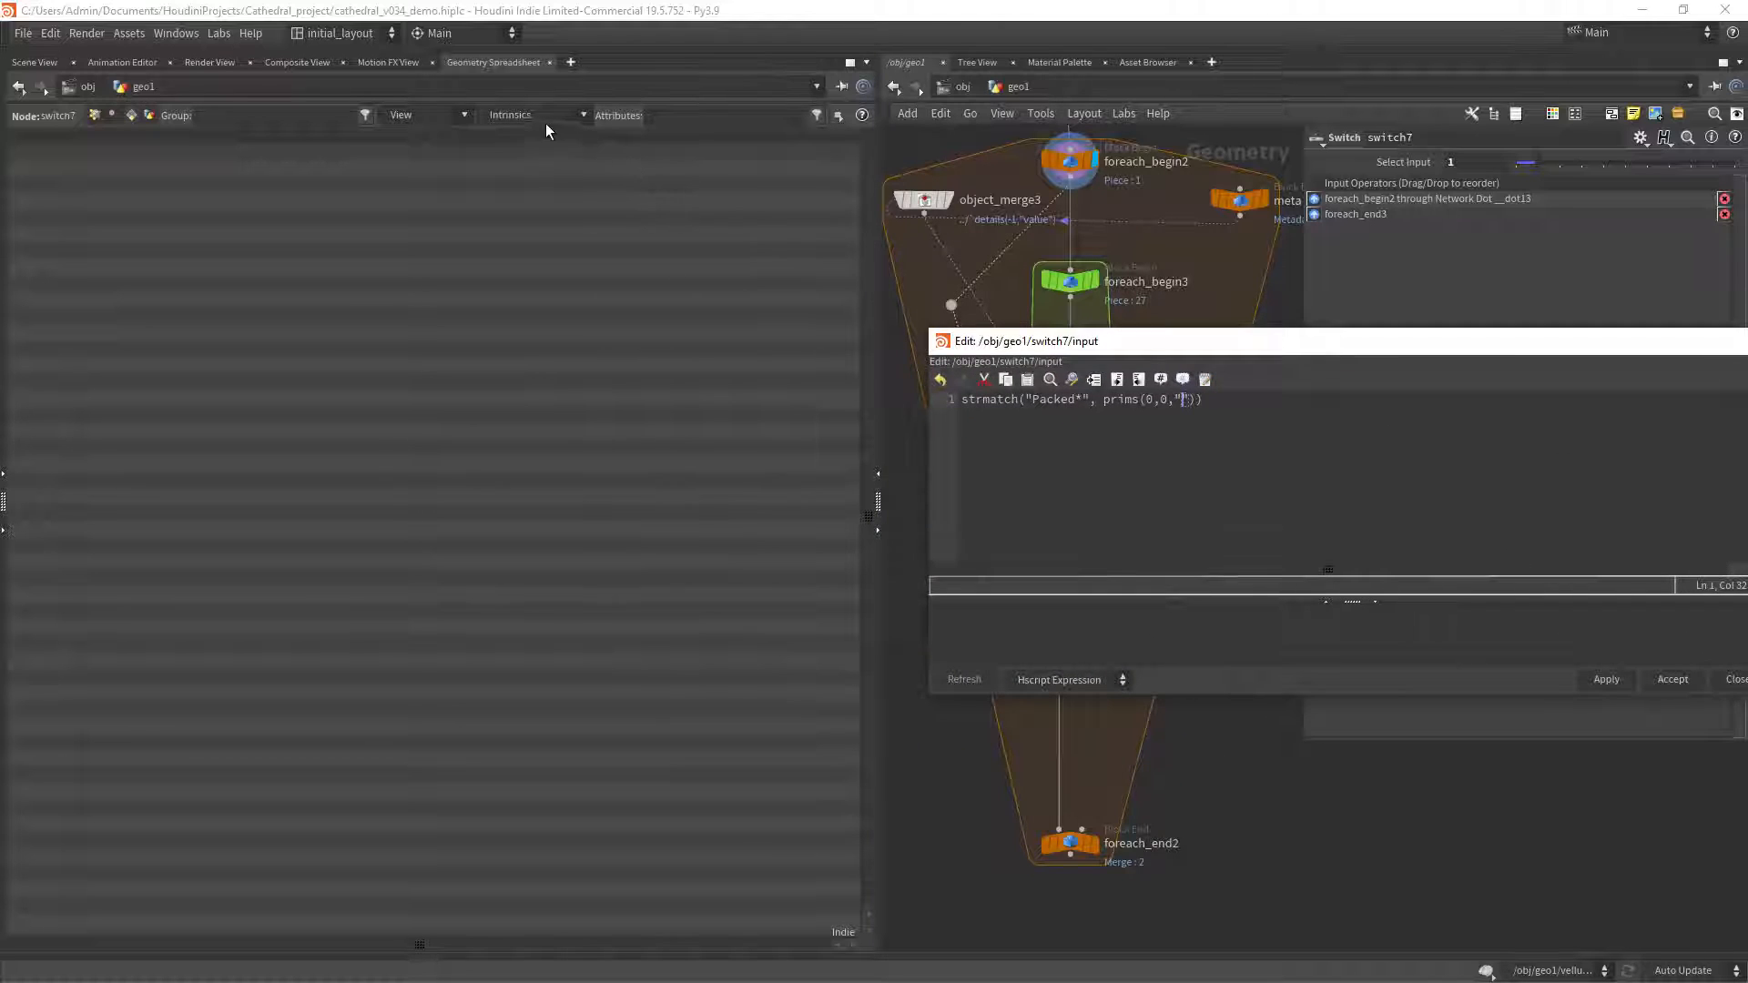
pyautogui.click(1074, 163)
pyautogui.click(585, 119)
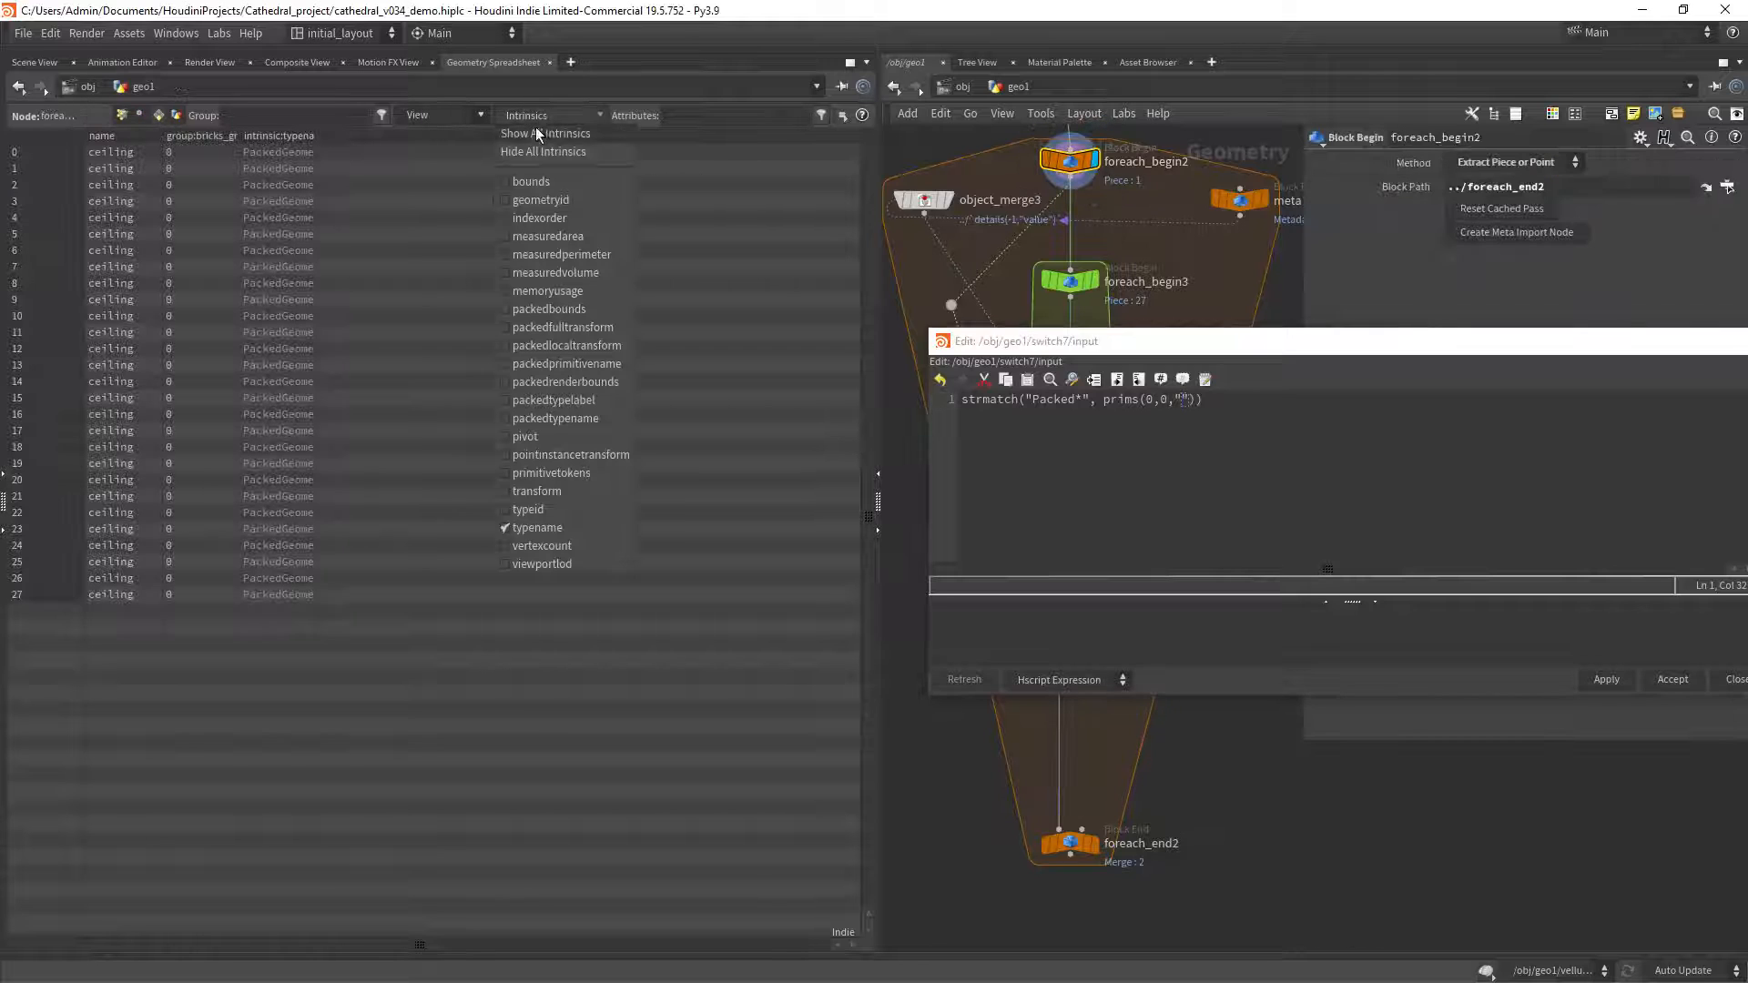
pyautogui.click(314, 136)
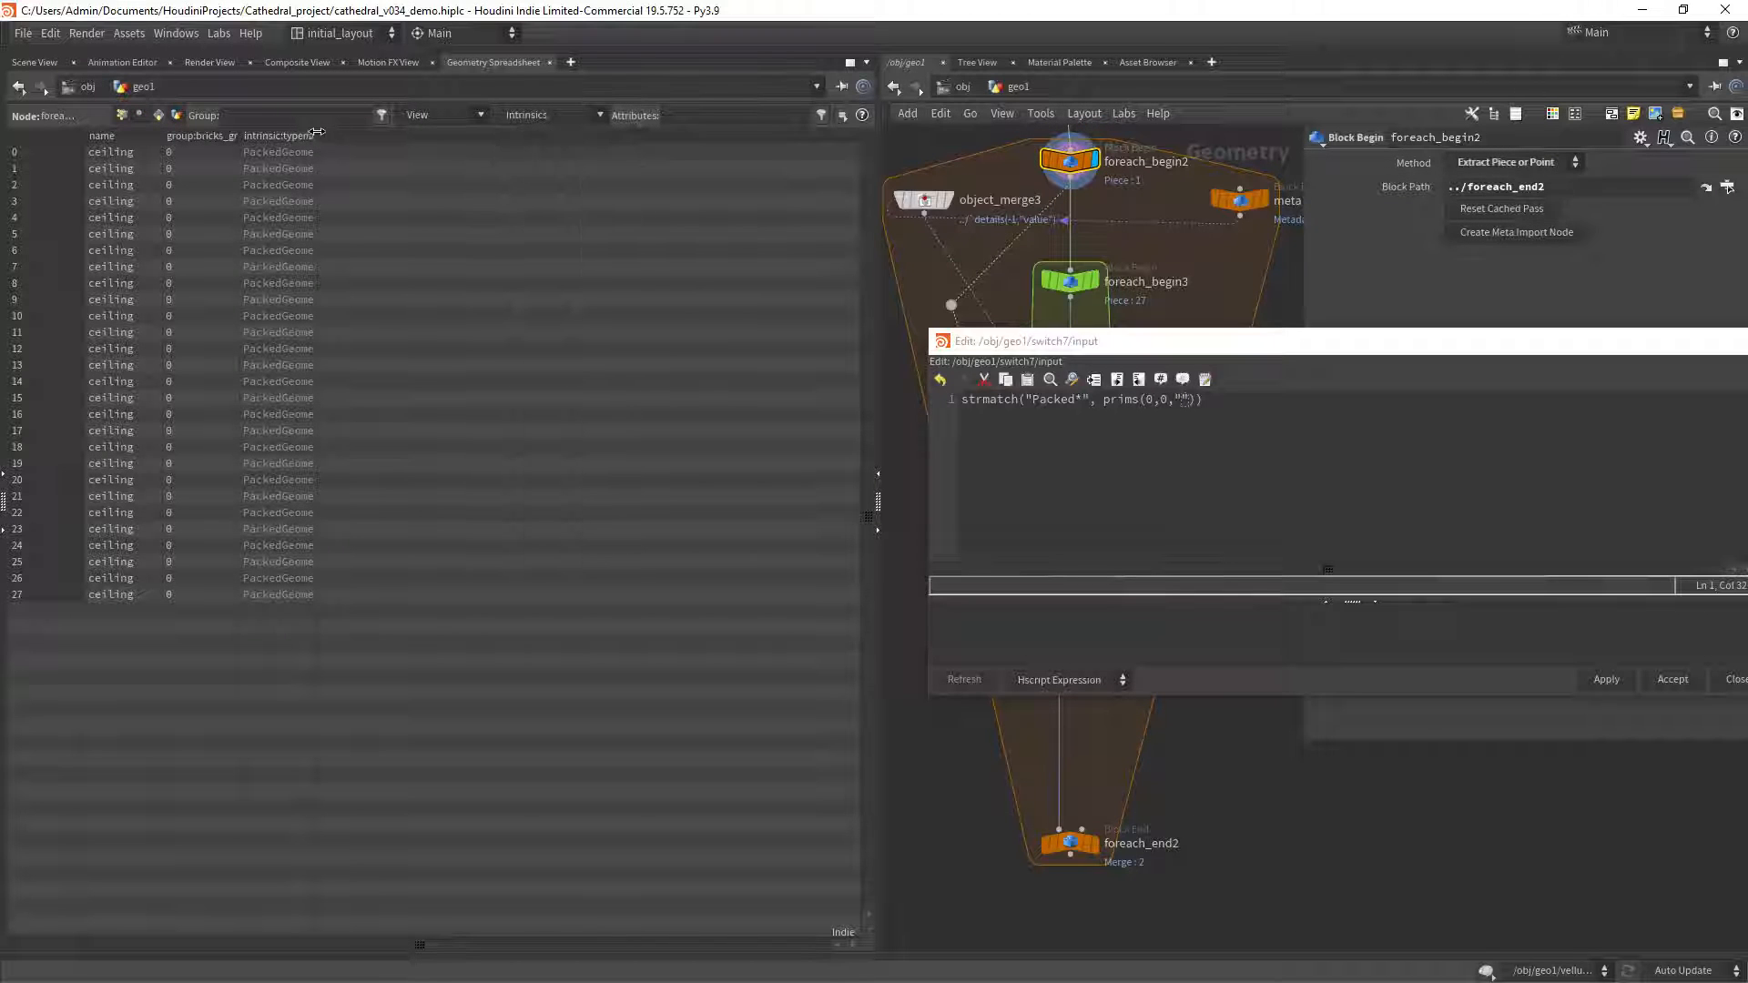
pyautogui.moveTo(315, 135); pyautogui.dragTo(476, 137)
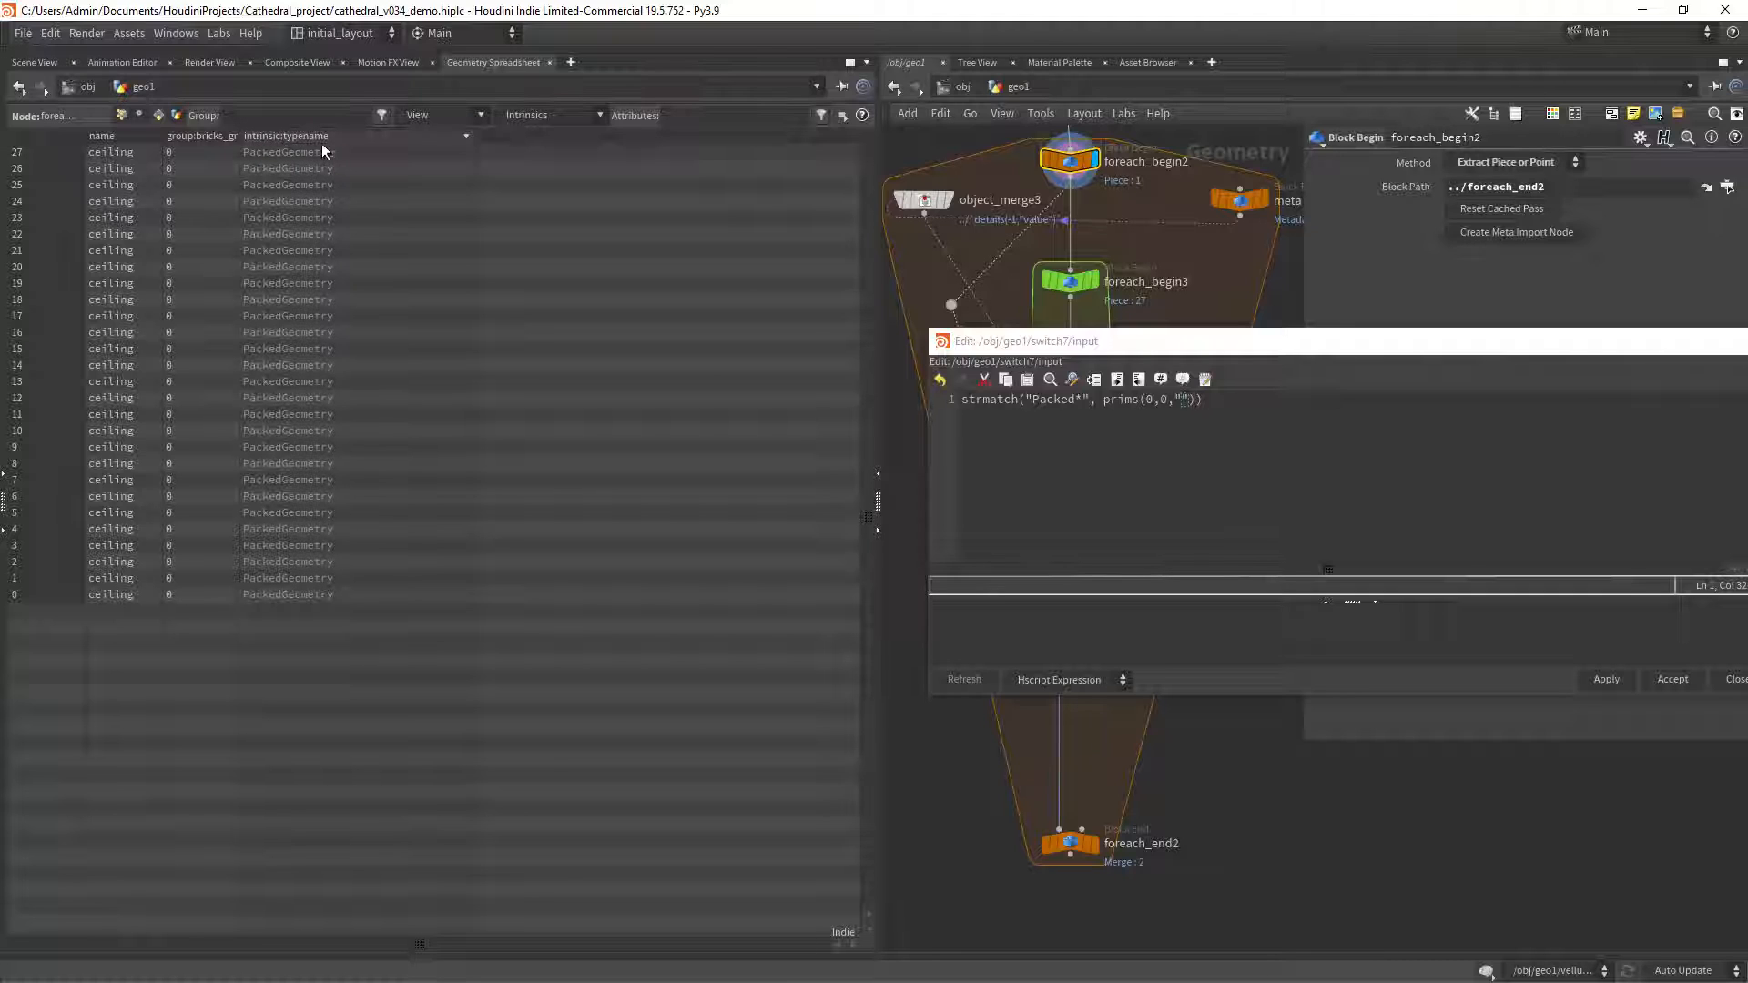
# Enter intrinsic:typename as the attribute name in the prims function and accept the Select Input expression.
pyautogui.click(1182, 402)
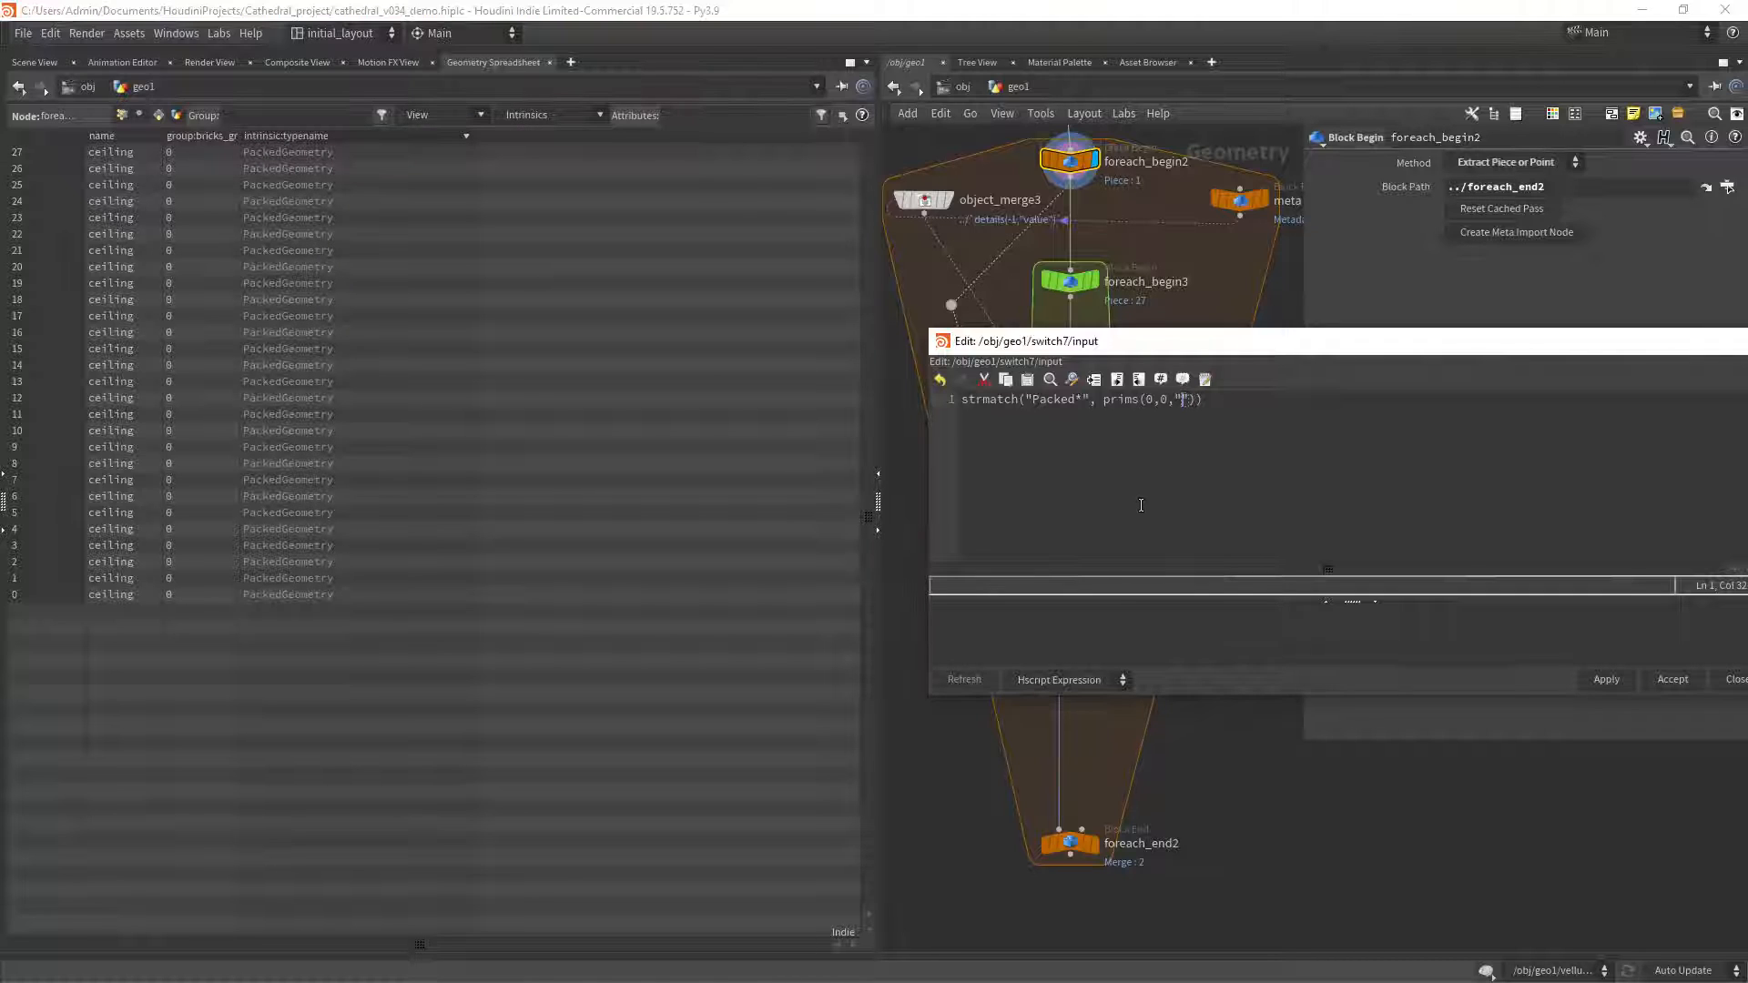
pyautogui.write('intrinsic:typename')
pyautogui.click(1672, 681)
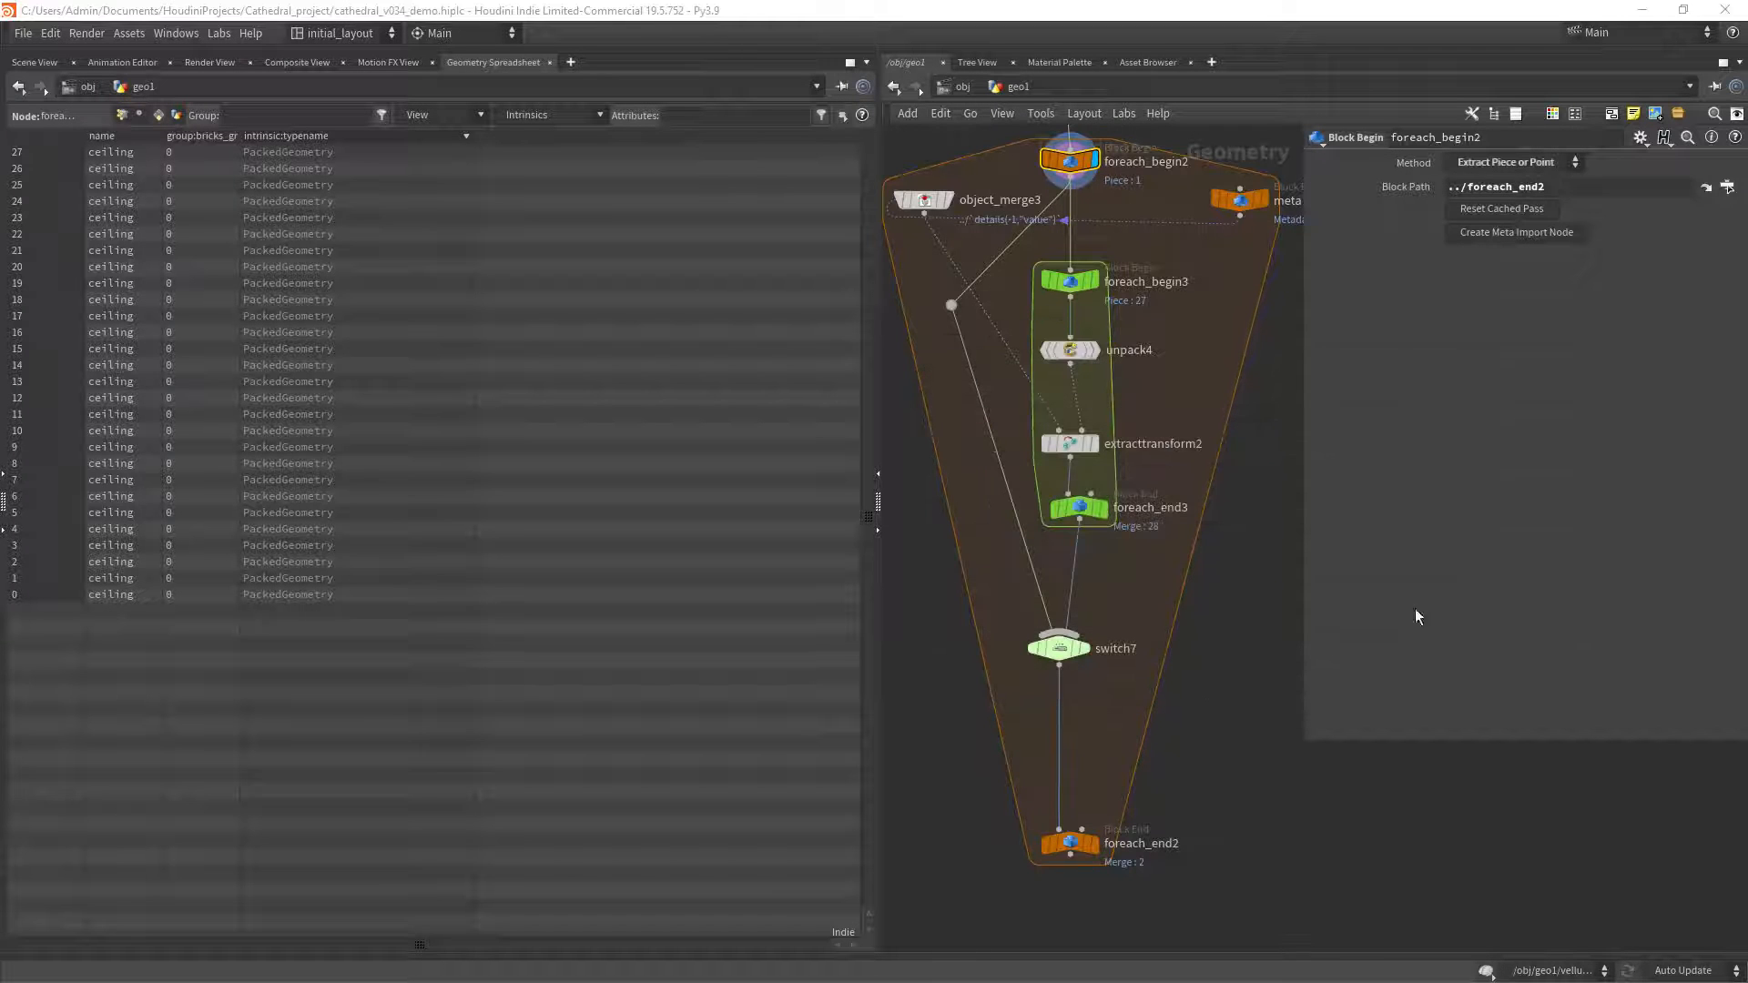
# Display foreach_end2 in the scene view and check the Select Input value of switch7.
pyautogui.scroll(-2, 1199, 679)
pyautogui.click(1131, 784)
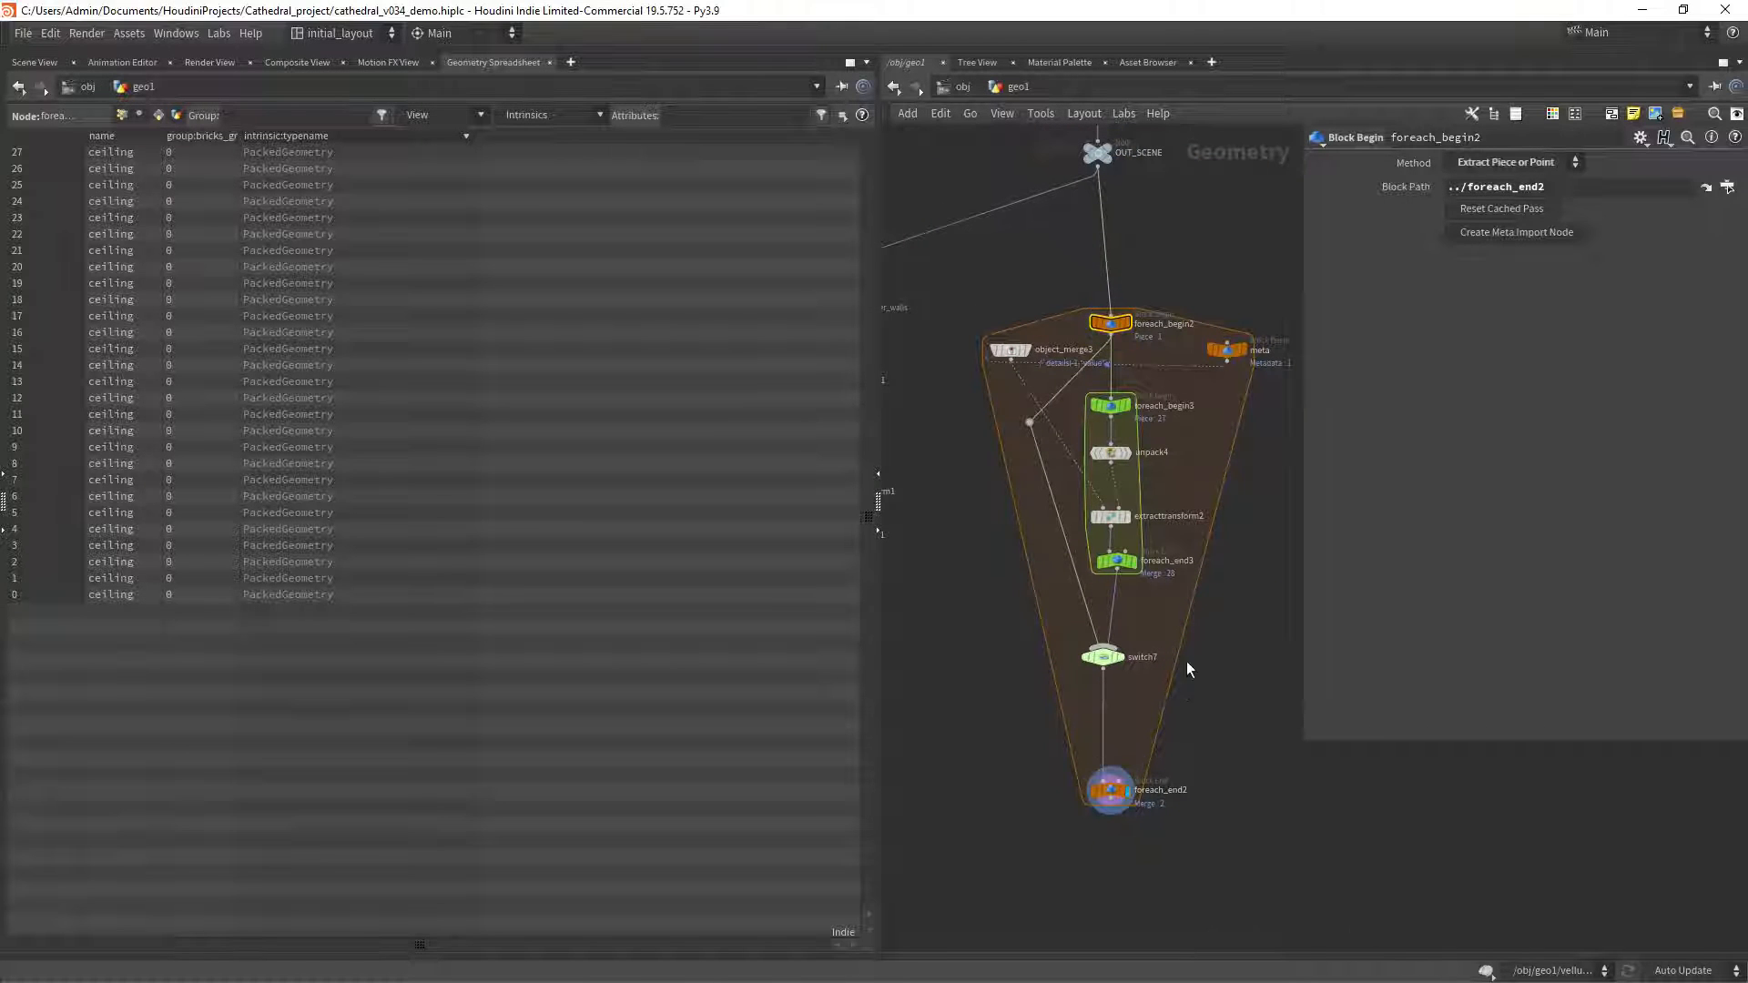
pyautogui.click(36, 62)
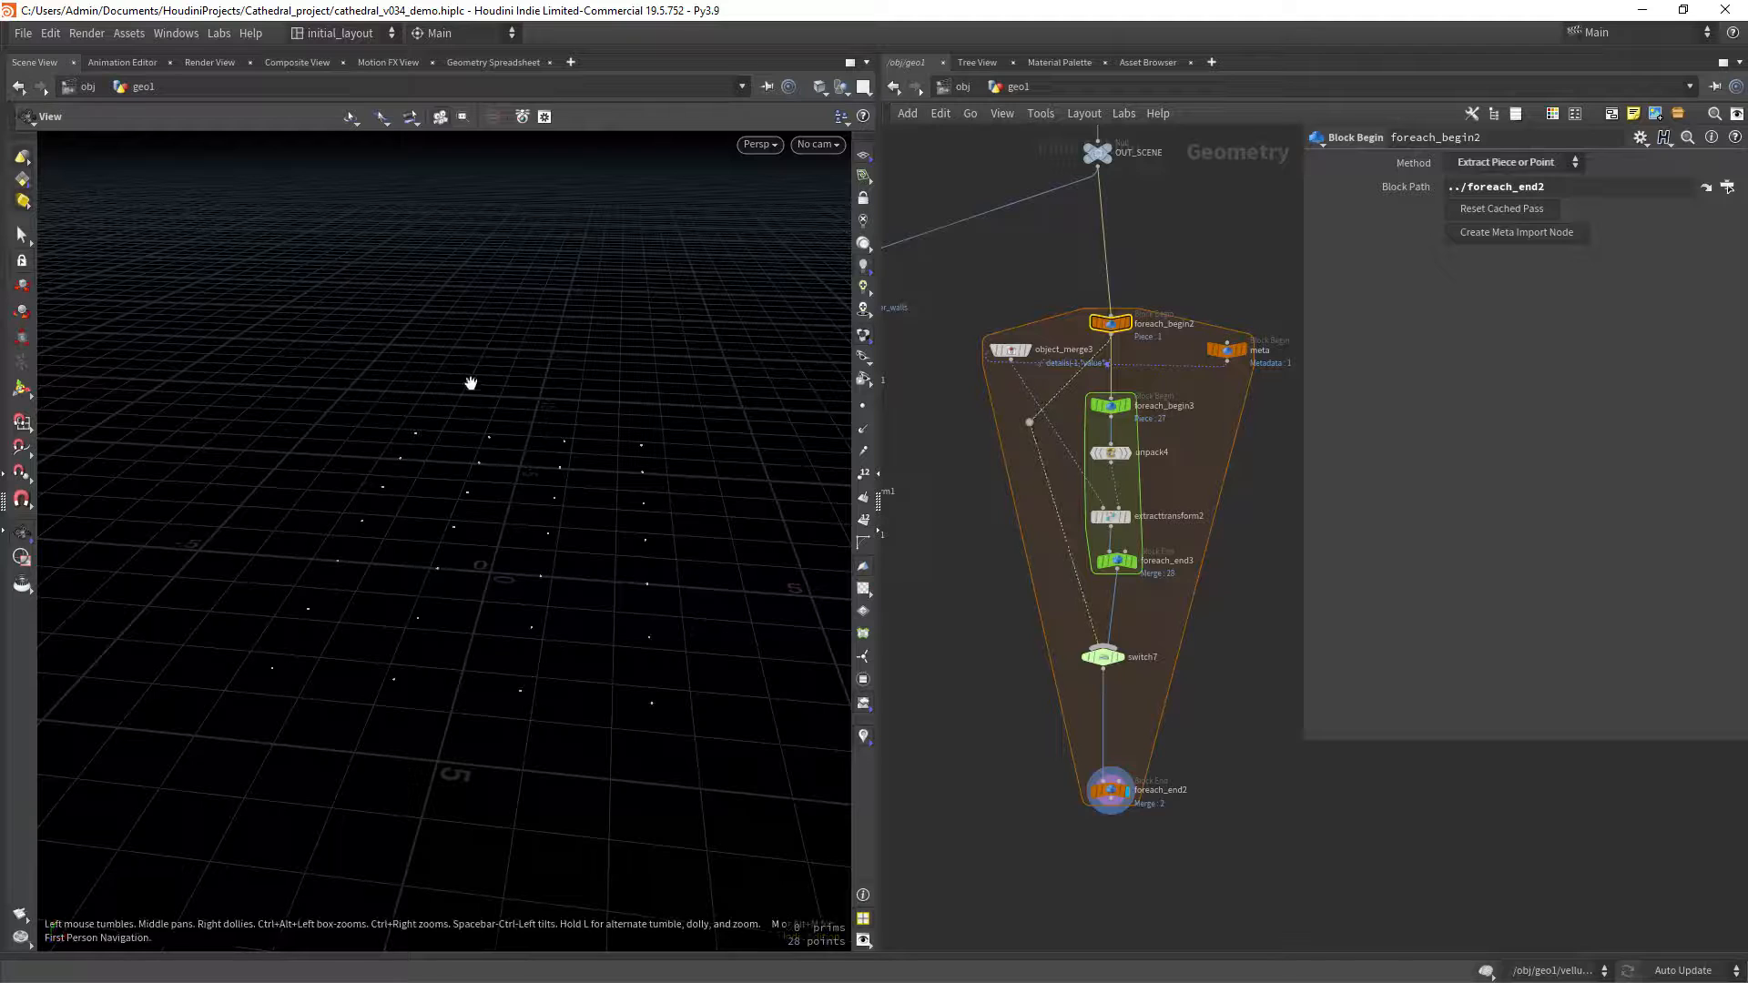
pyautogui.click(1103, 657)
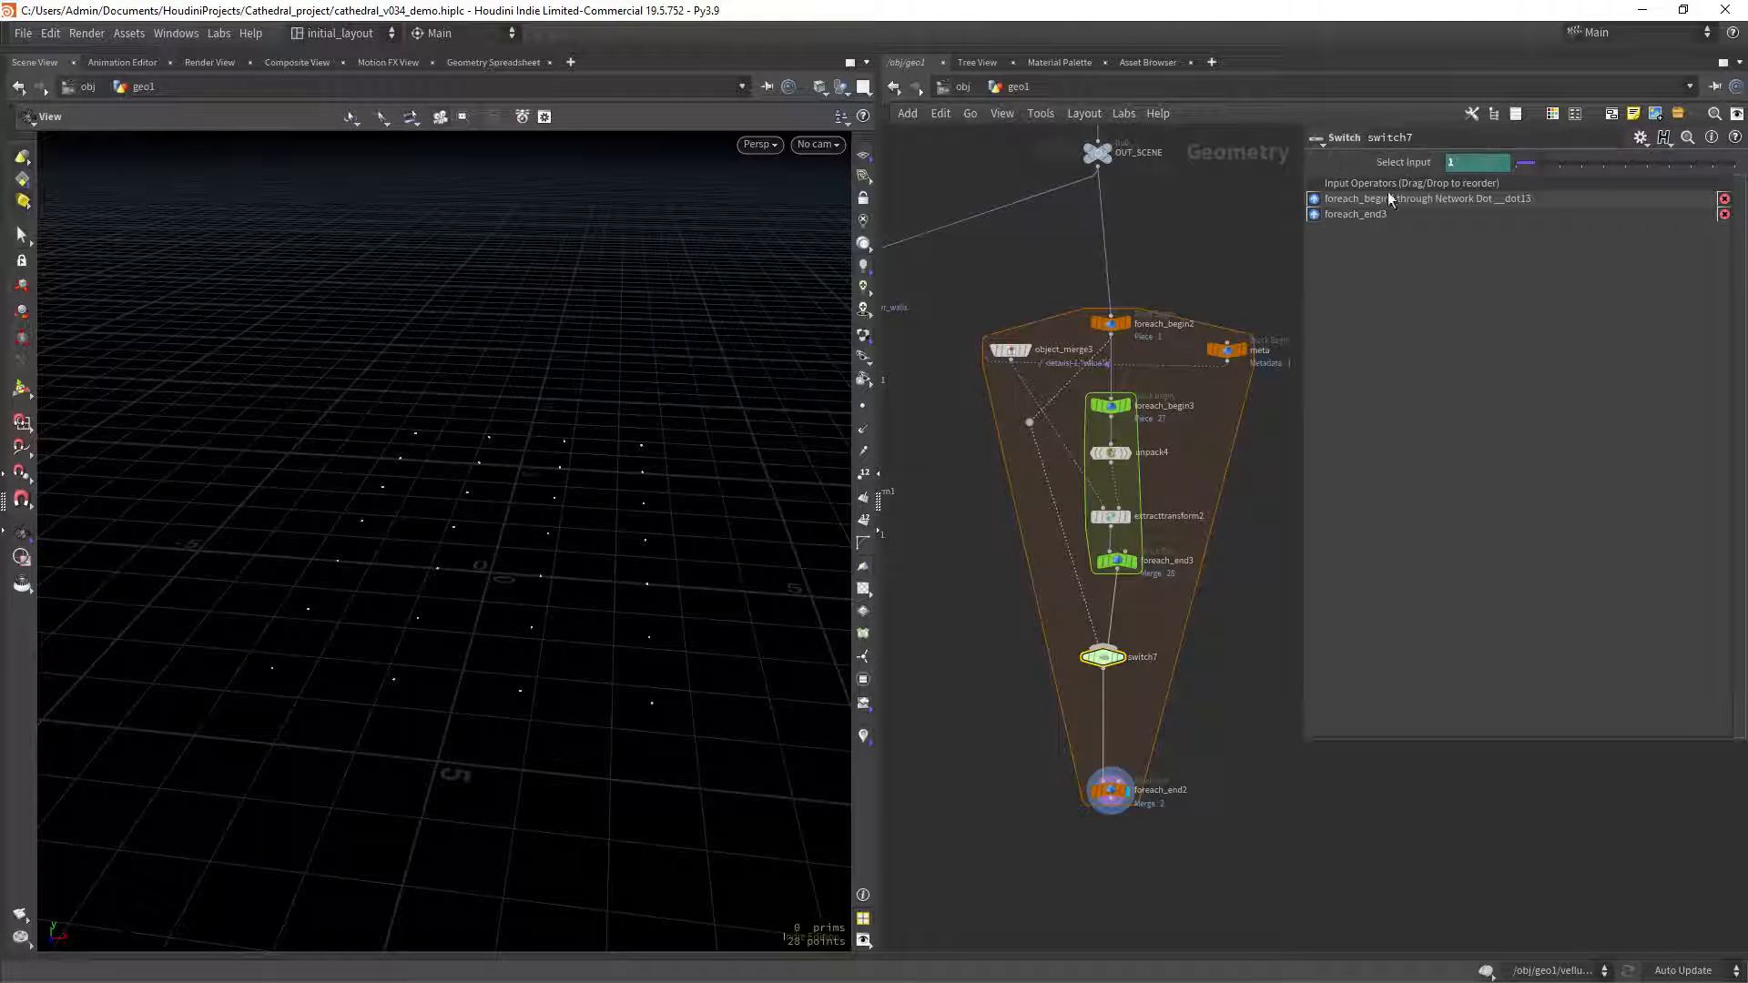
# Preview foreach_end2's output for Single Pass values 0 through 4, examining the passed-through geometry.
pyautogui.click(1107, 790)
pyautogui.click(1452, 351)
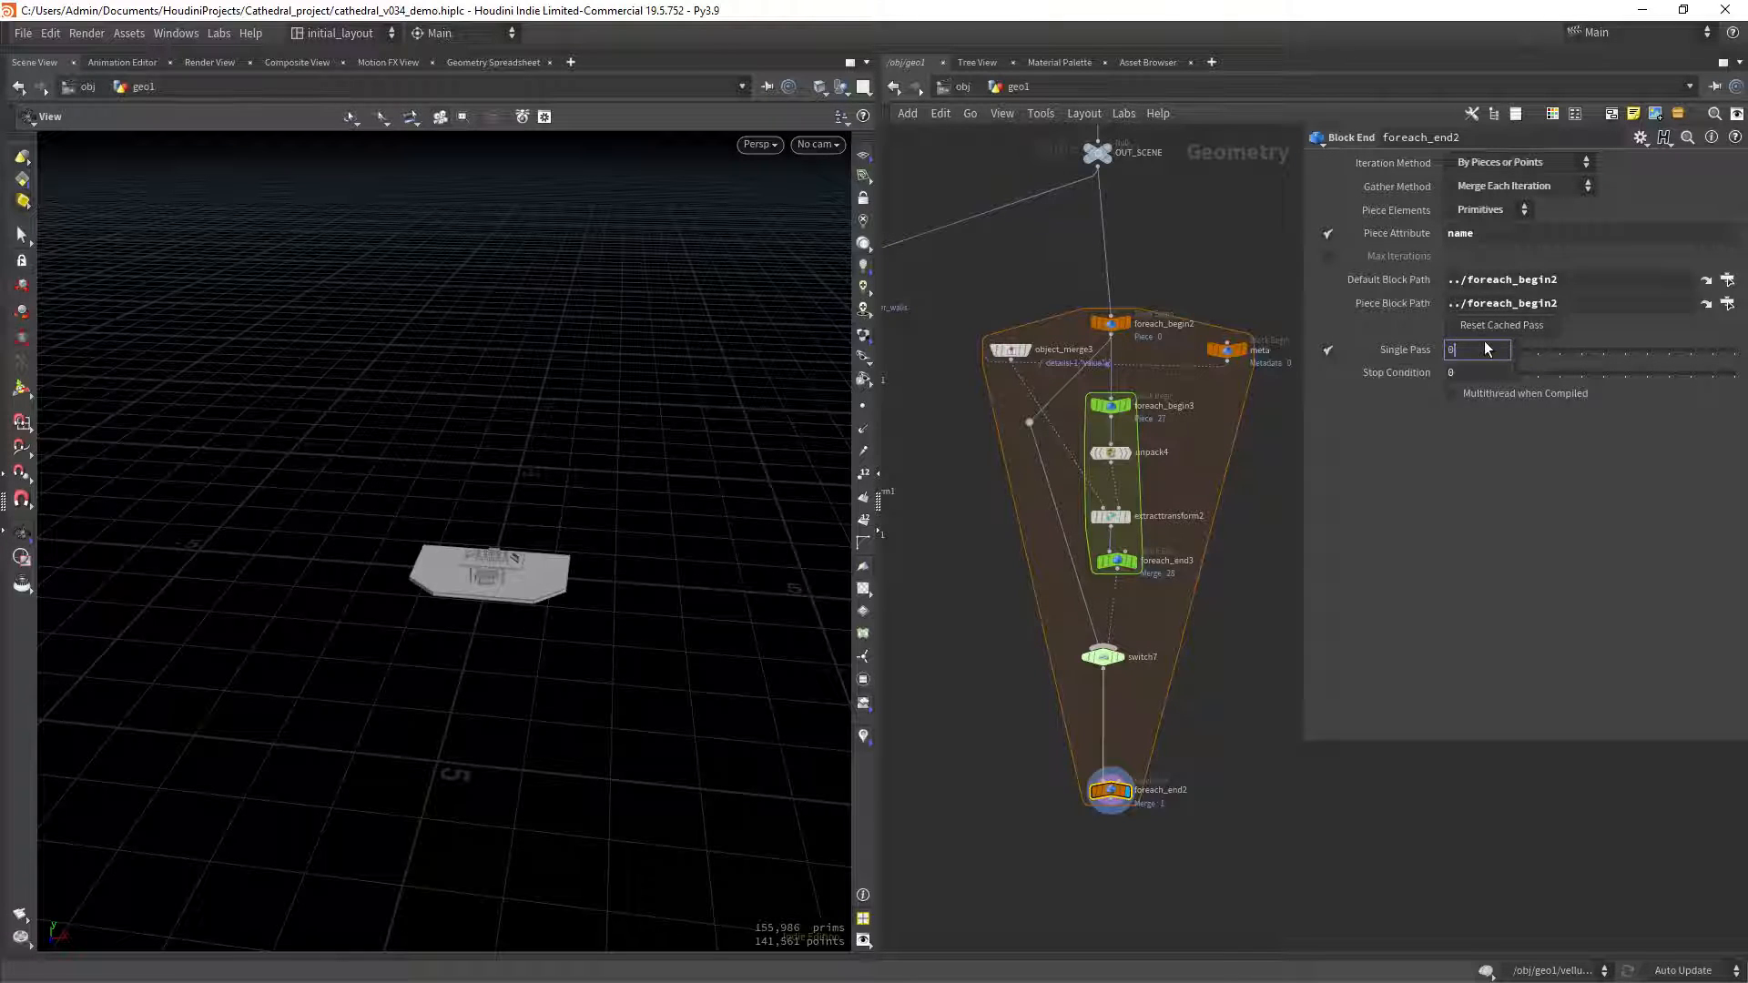
pyautogui.scroll(3, 1478, 350)
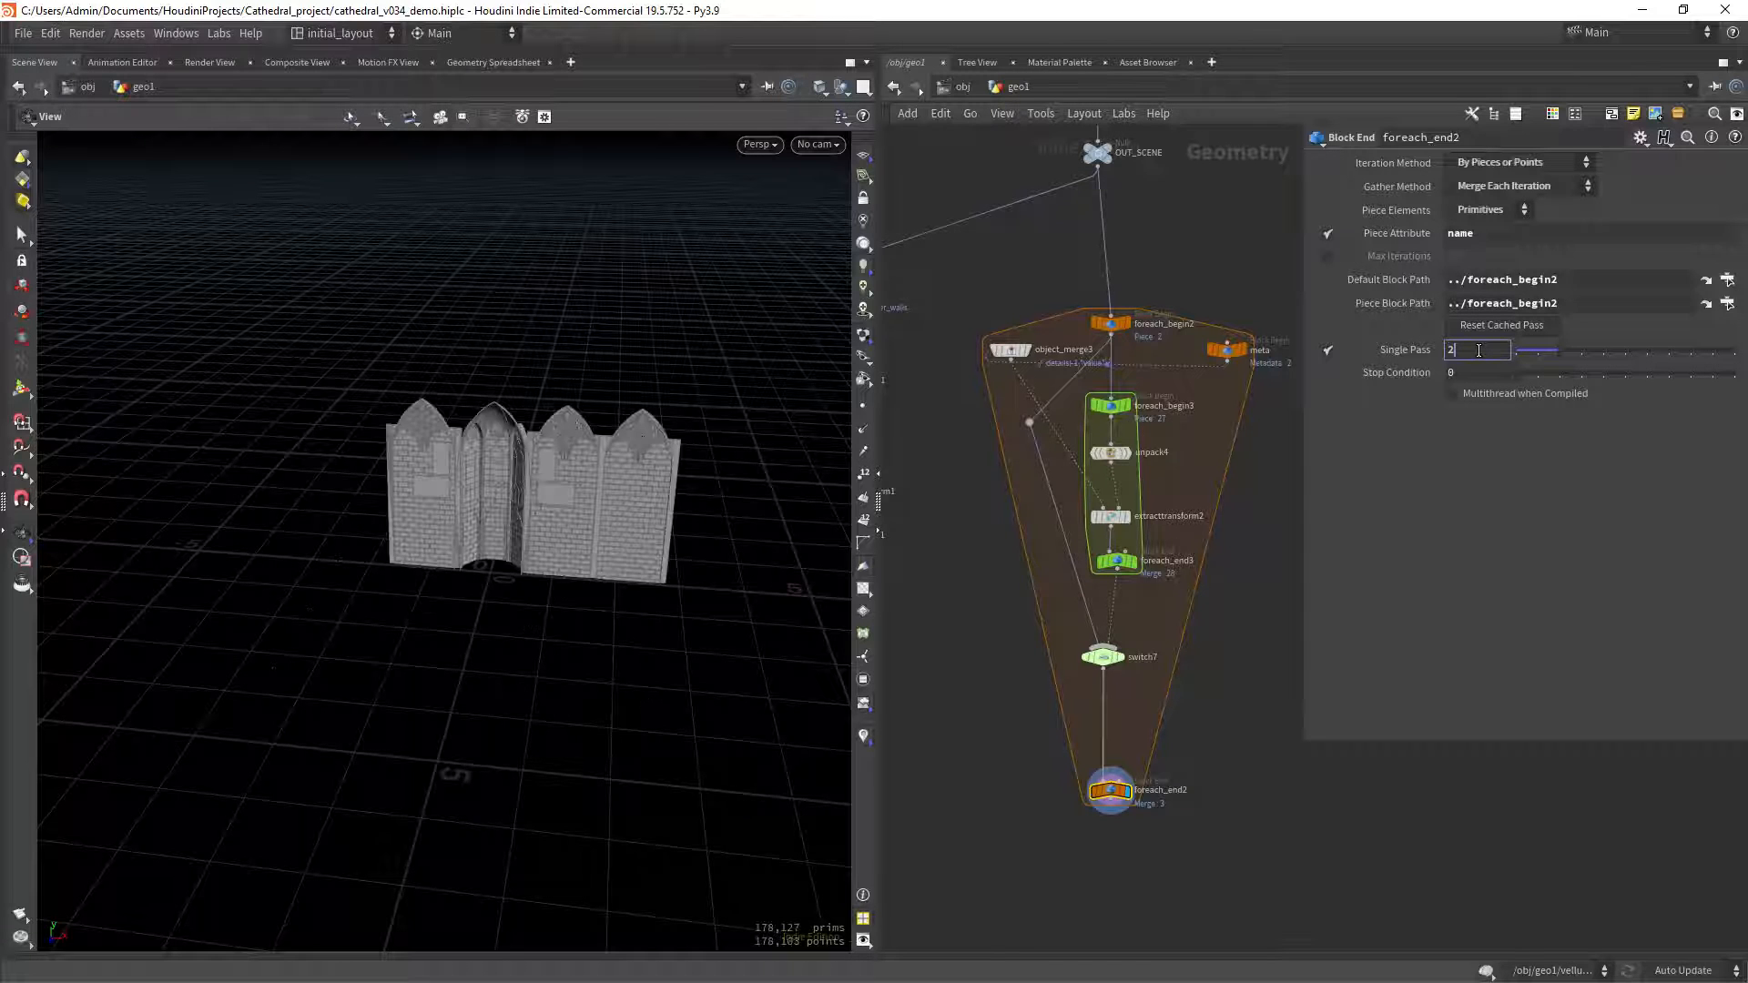
pyautogui.scroll(1, 1478, 350)
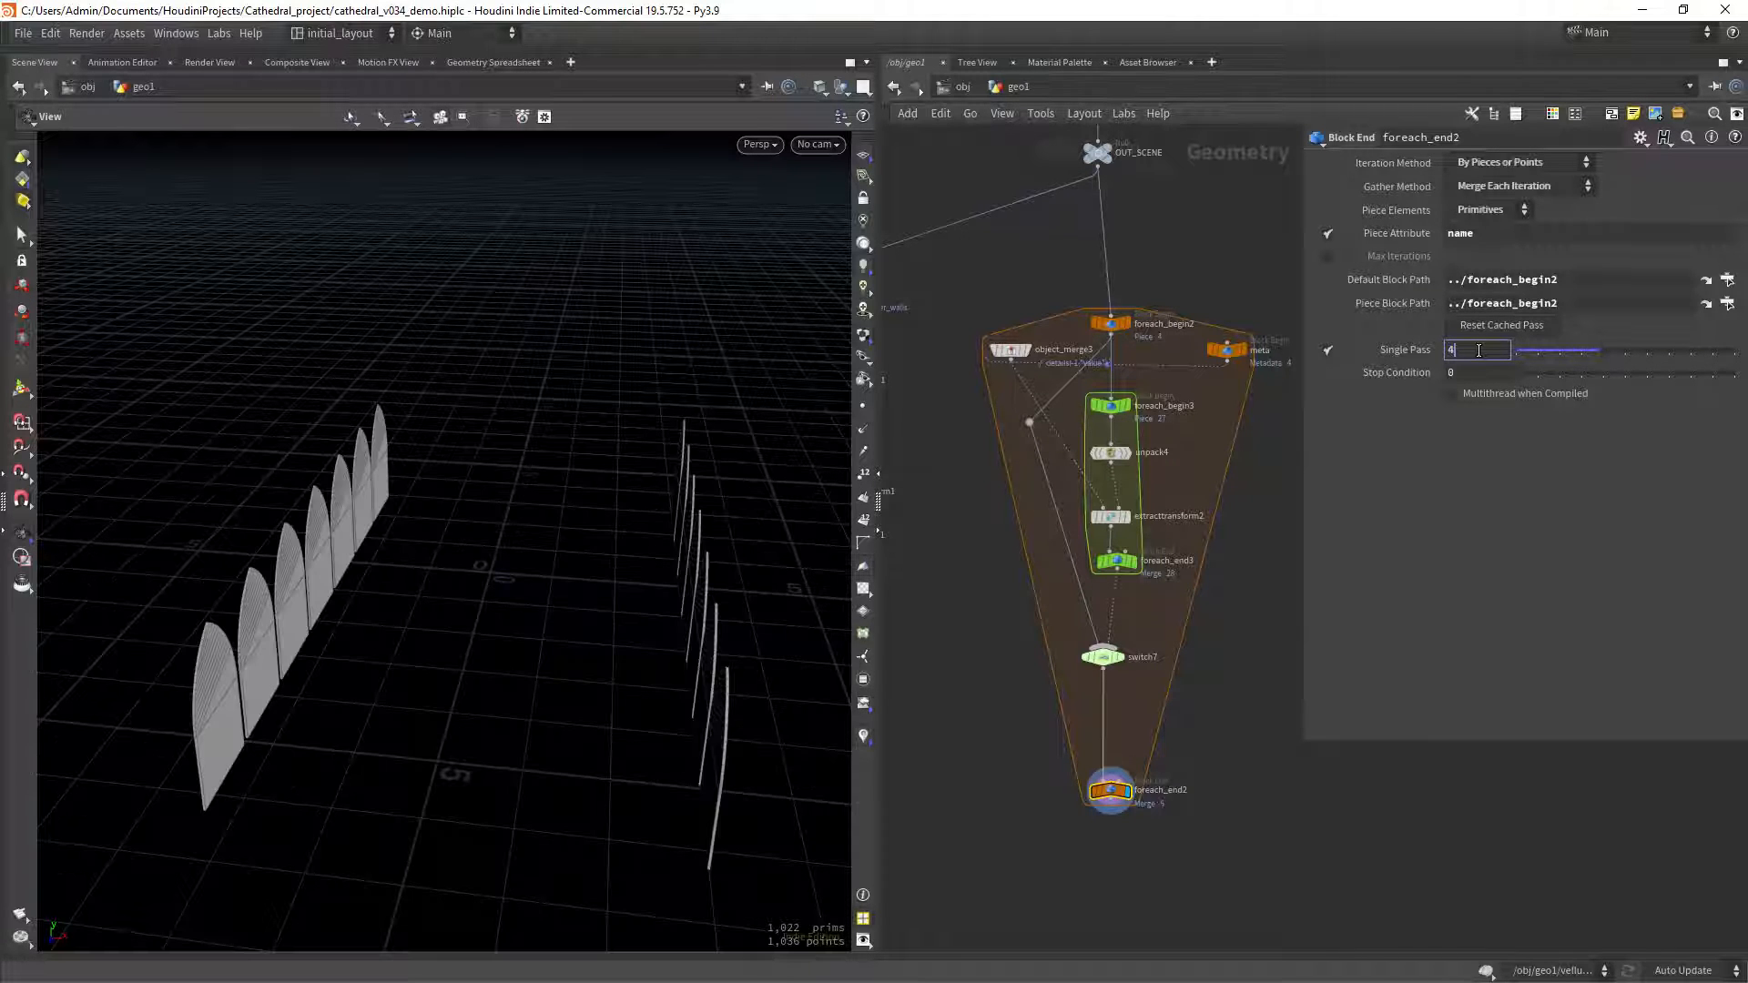
pyautogui.moveTo(276, 579); pyautogui.dragTo(304, 623)
pyautogui.press('Return')
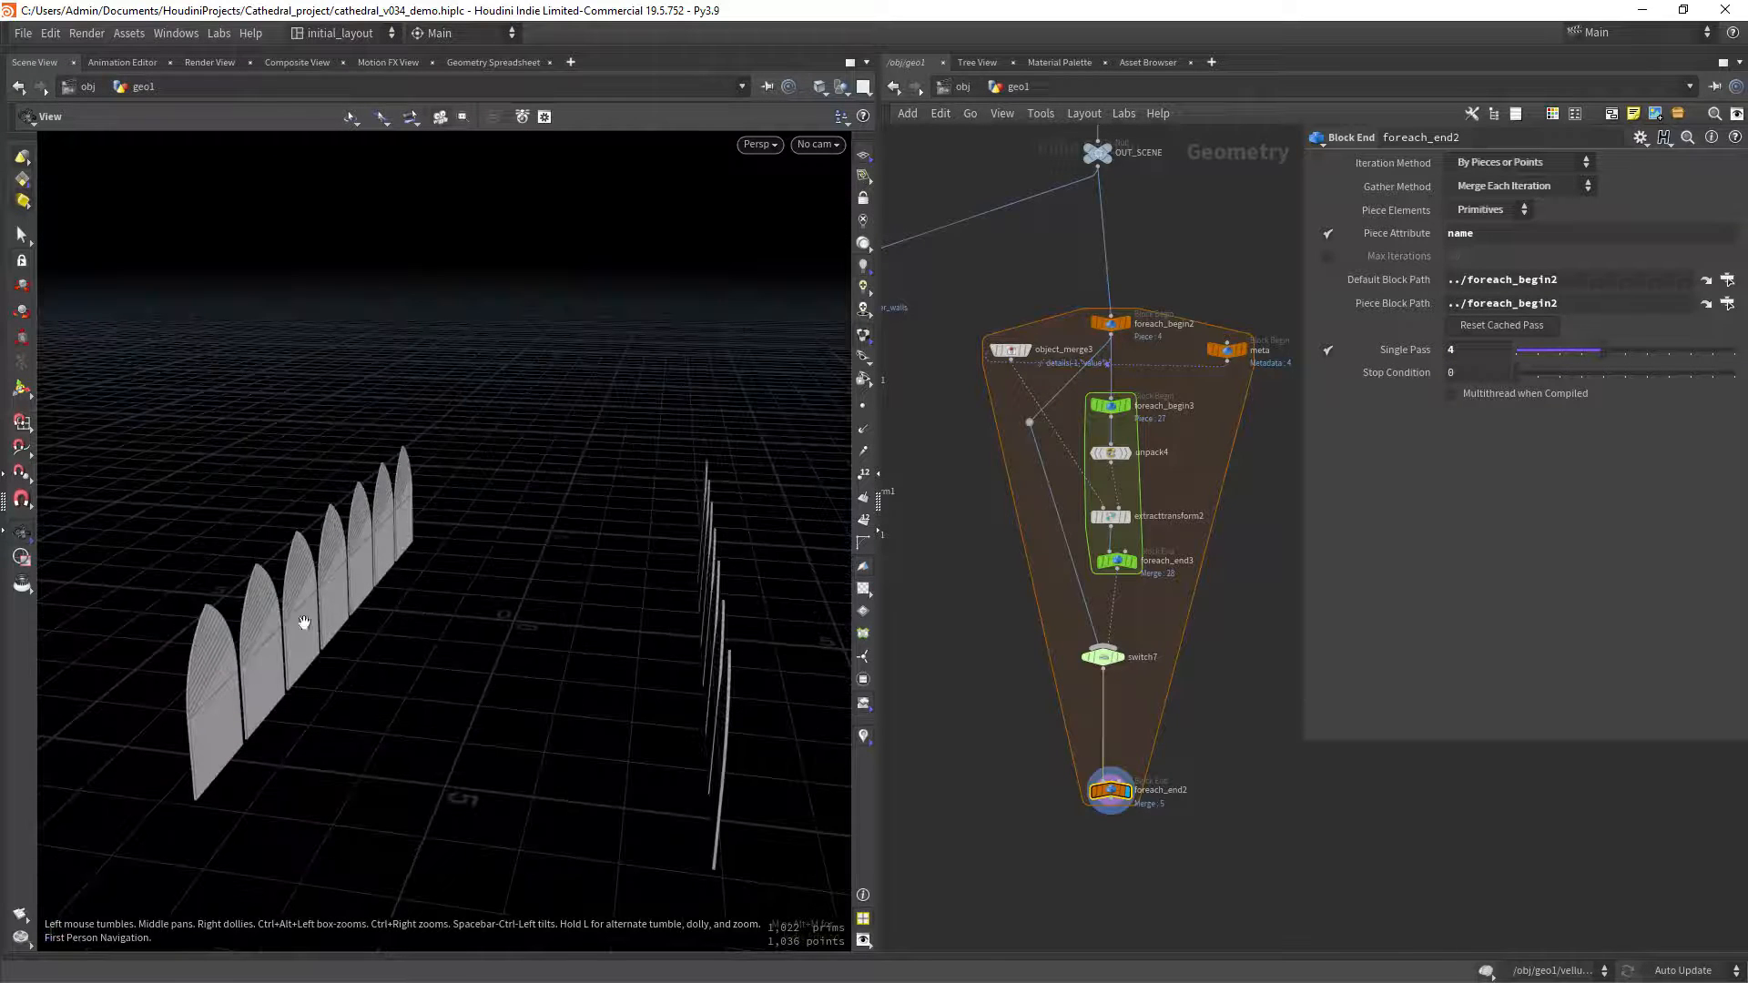
# Preview foreach_end2's output for Single Pass values 5 through 10, examining the extracted points.
pyautogui.click(1464, 350)
pyautogui.write('5')
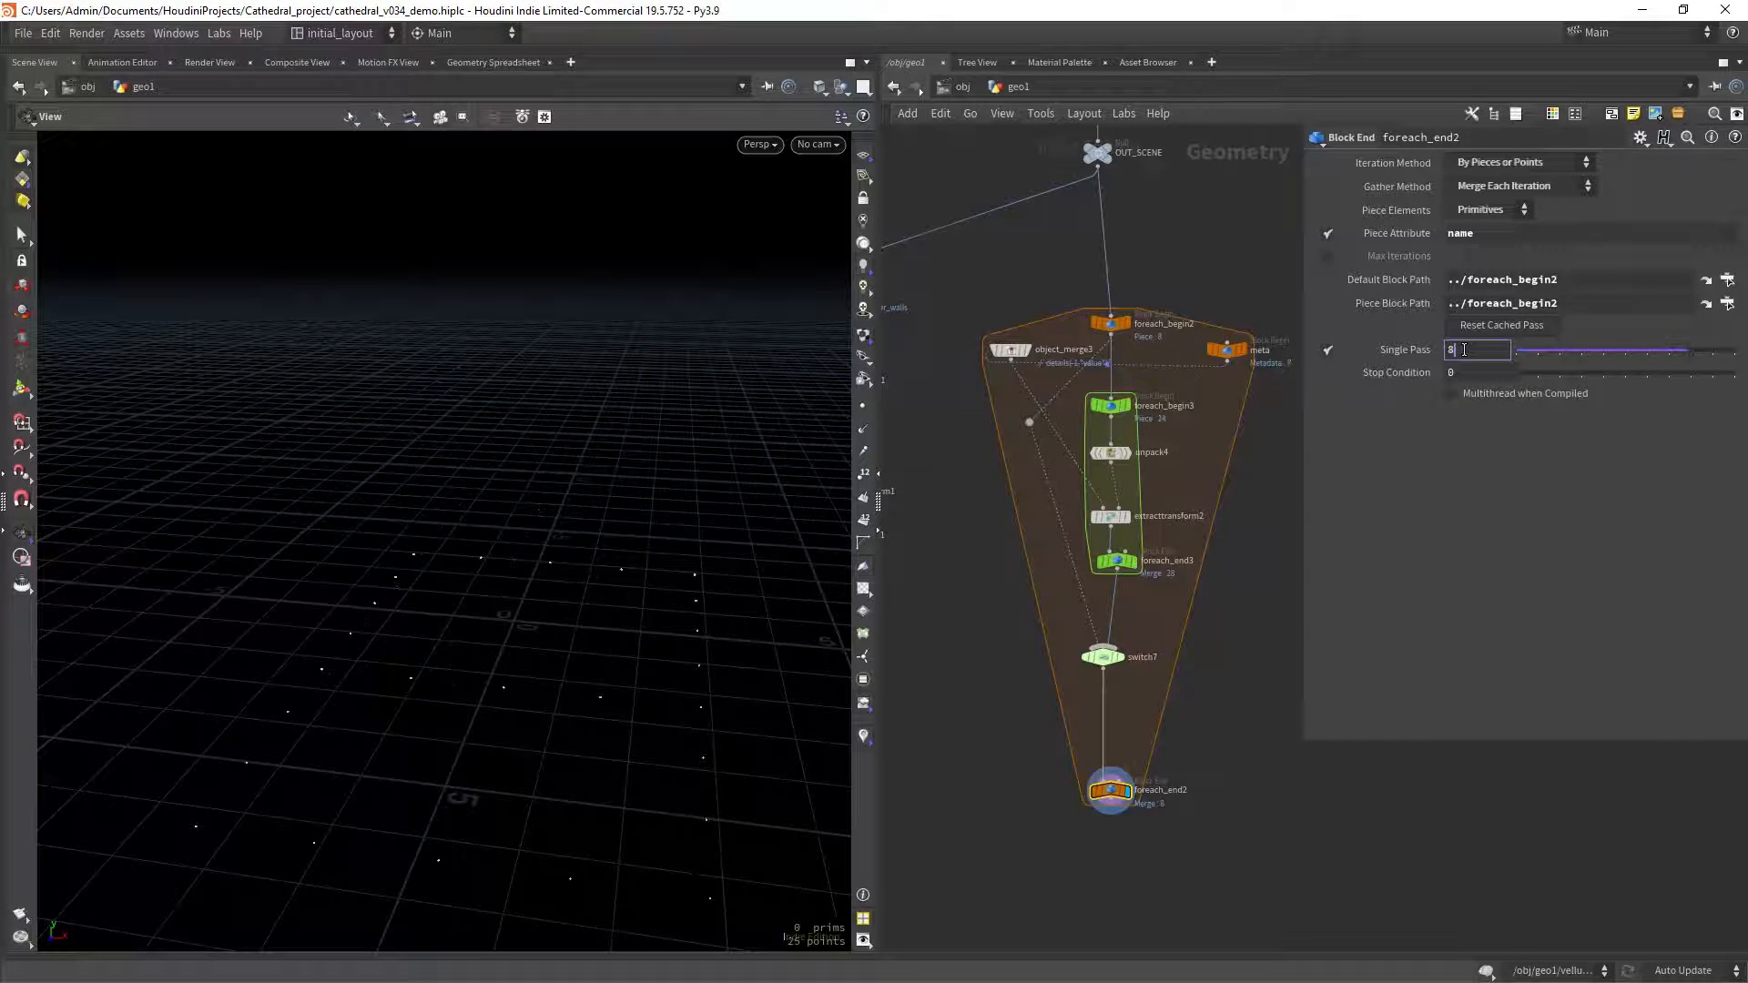
pyautogui.press('Up')
pyautogui.moveTo(657, 694)
pyautogui.mouseDown()
pyautogui.moveTo(597, 663)
pyautogui.moveTo(635, 685)
pyautogui.mouseUp()
pyautogui.click(1489, 349)
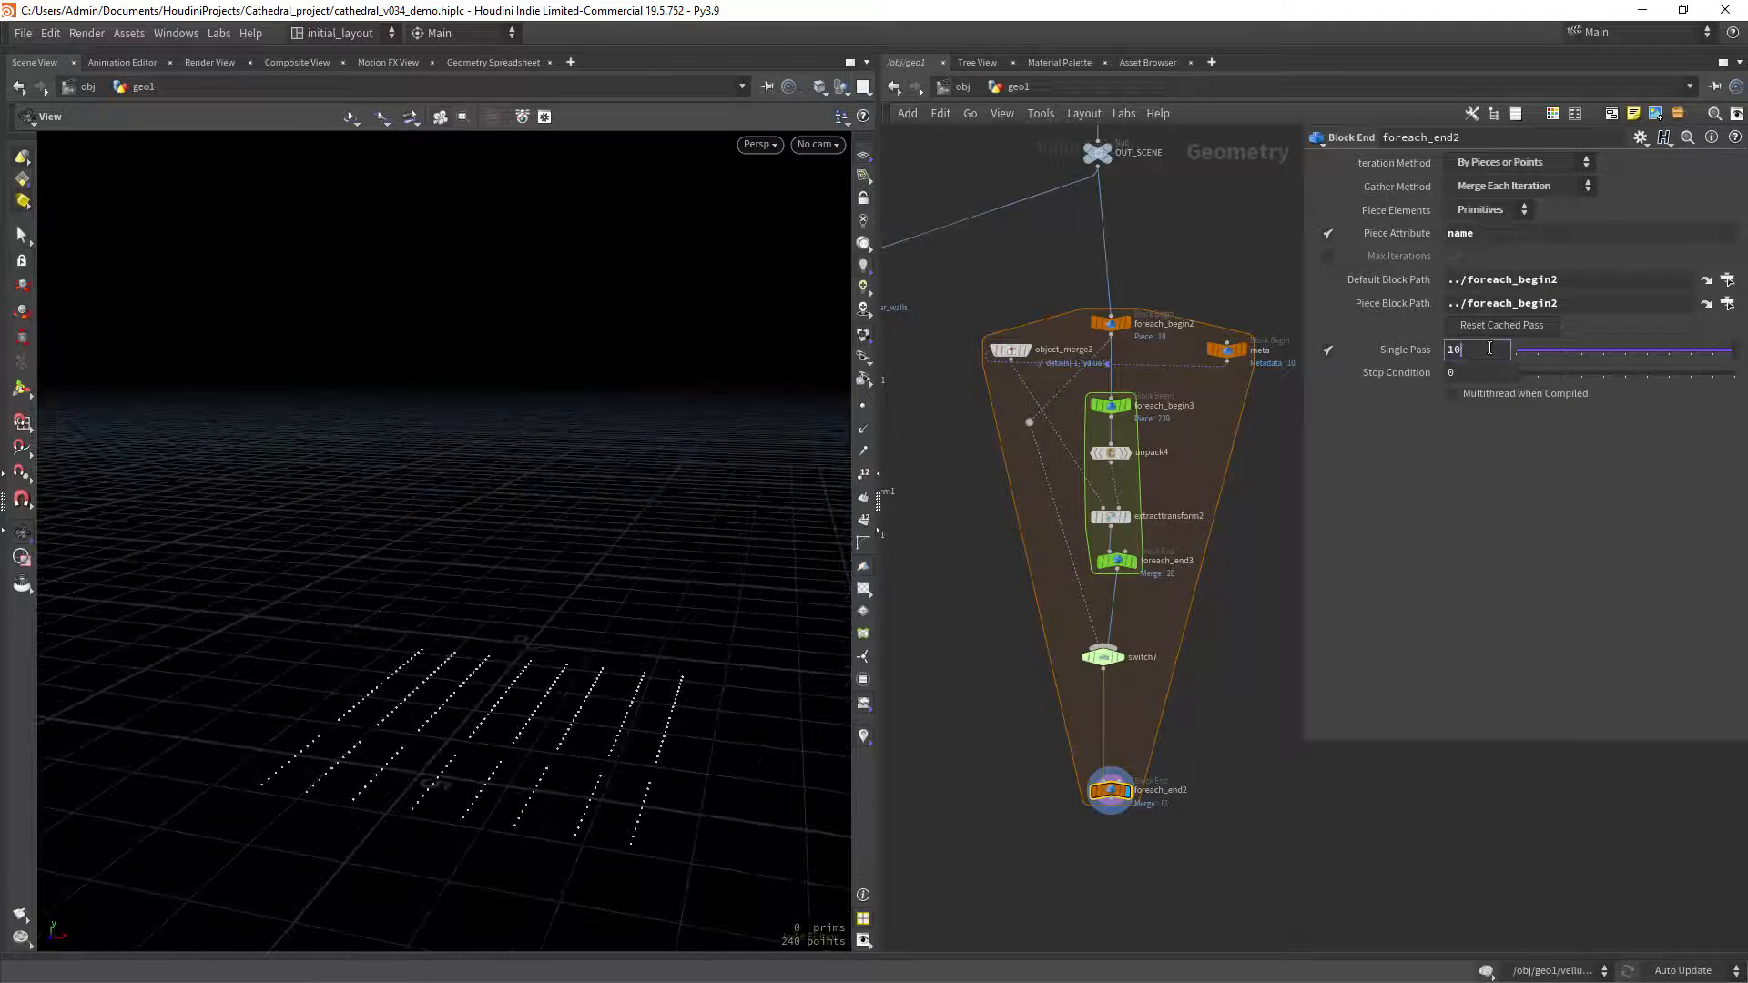
# Turn off Single Pass on foreach_end2 and inspect the merged cathedral scene in the viewport.
pyautogui.press('Up')
pyautogui.press('Return')
pyautogui.click(1327, 349)
pyautogui.moveTo(584, 649); pyautogui.dragTo(526, 551)
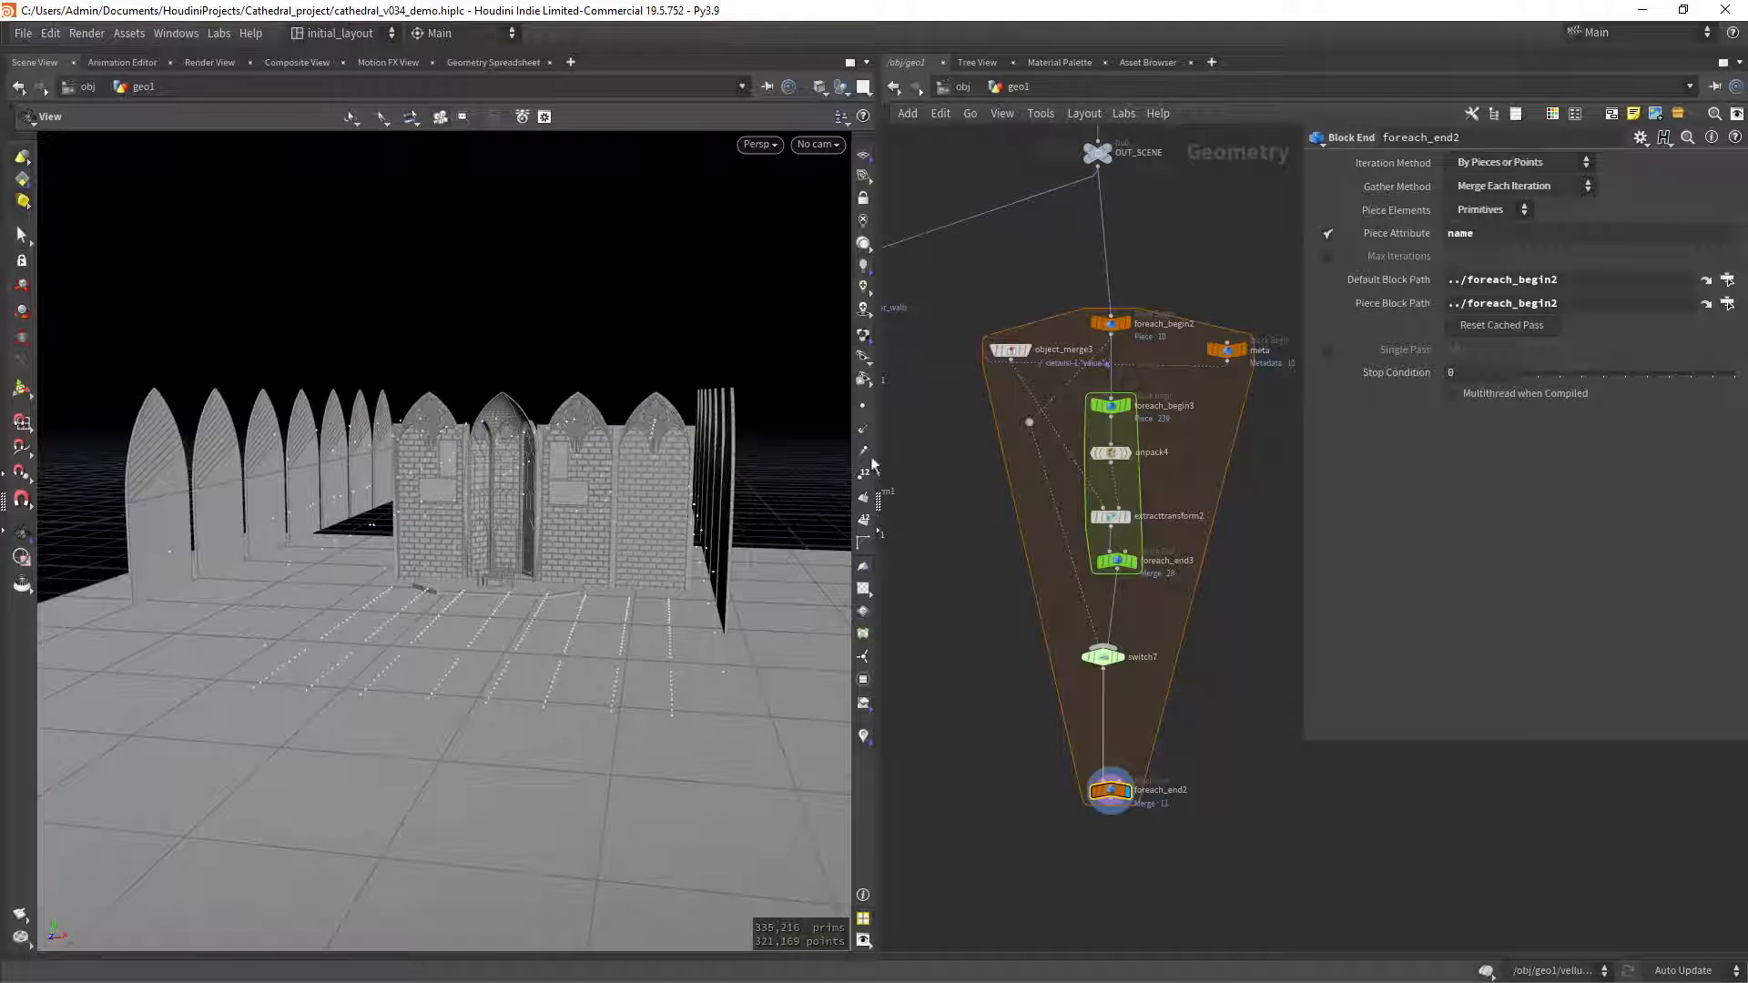
pyautogui.moveTo(577, 577)
pyautogui.mouseDown(button='right')
pyautogui.moveTo(463, 600)
pyautogui.moveTo(592, 549)
pyautogui.moveTo(550, 577)
pyautogui.mouseUp(button='right')
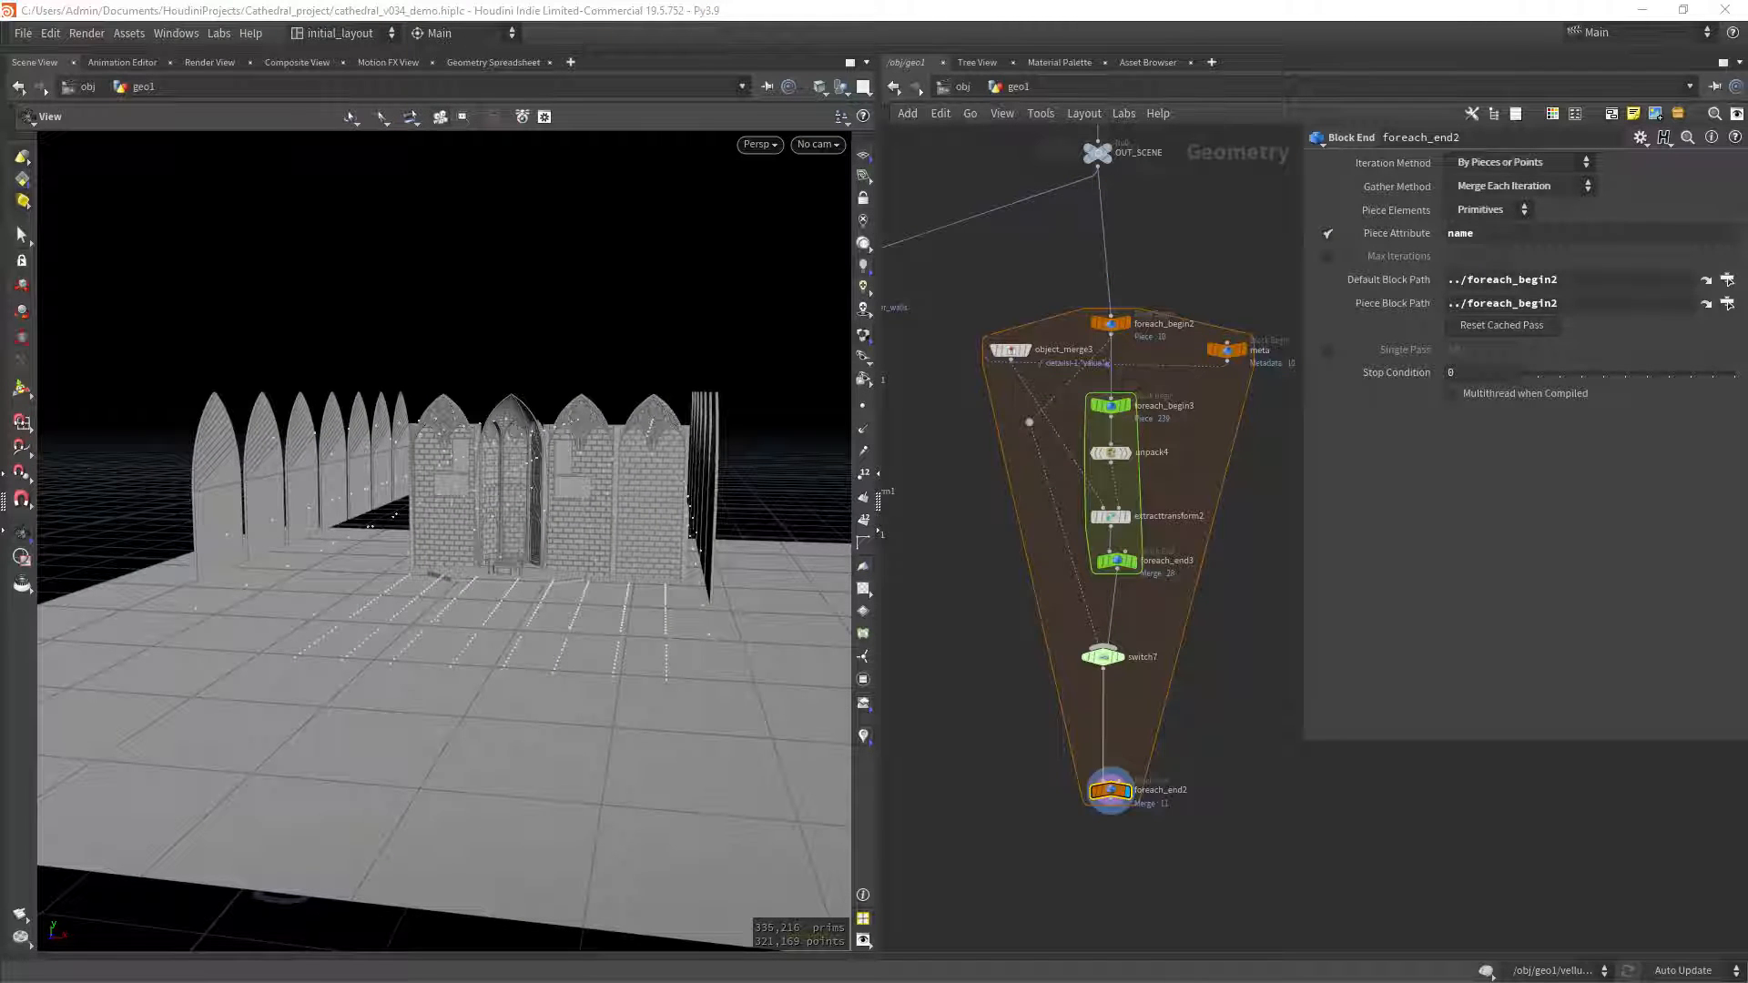
pyautogui.moveTo(640, 580); pyautogui.dragTo(672, 519, button='right')
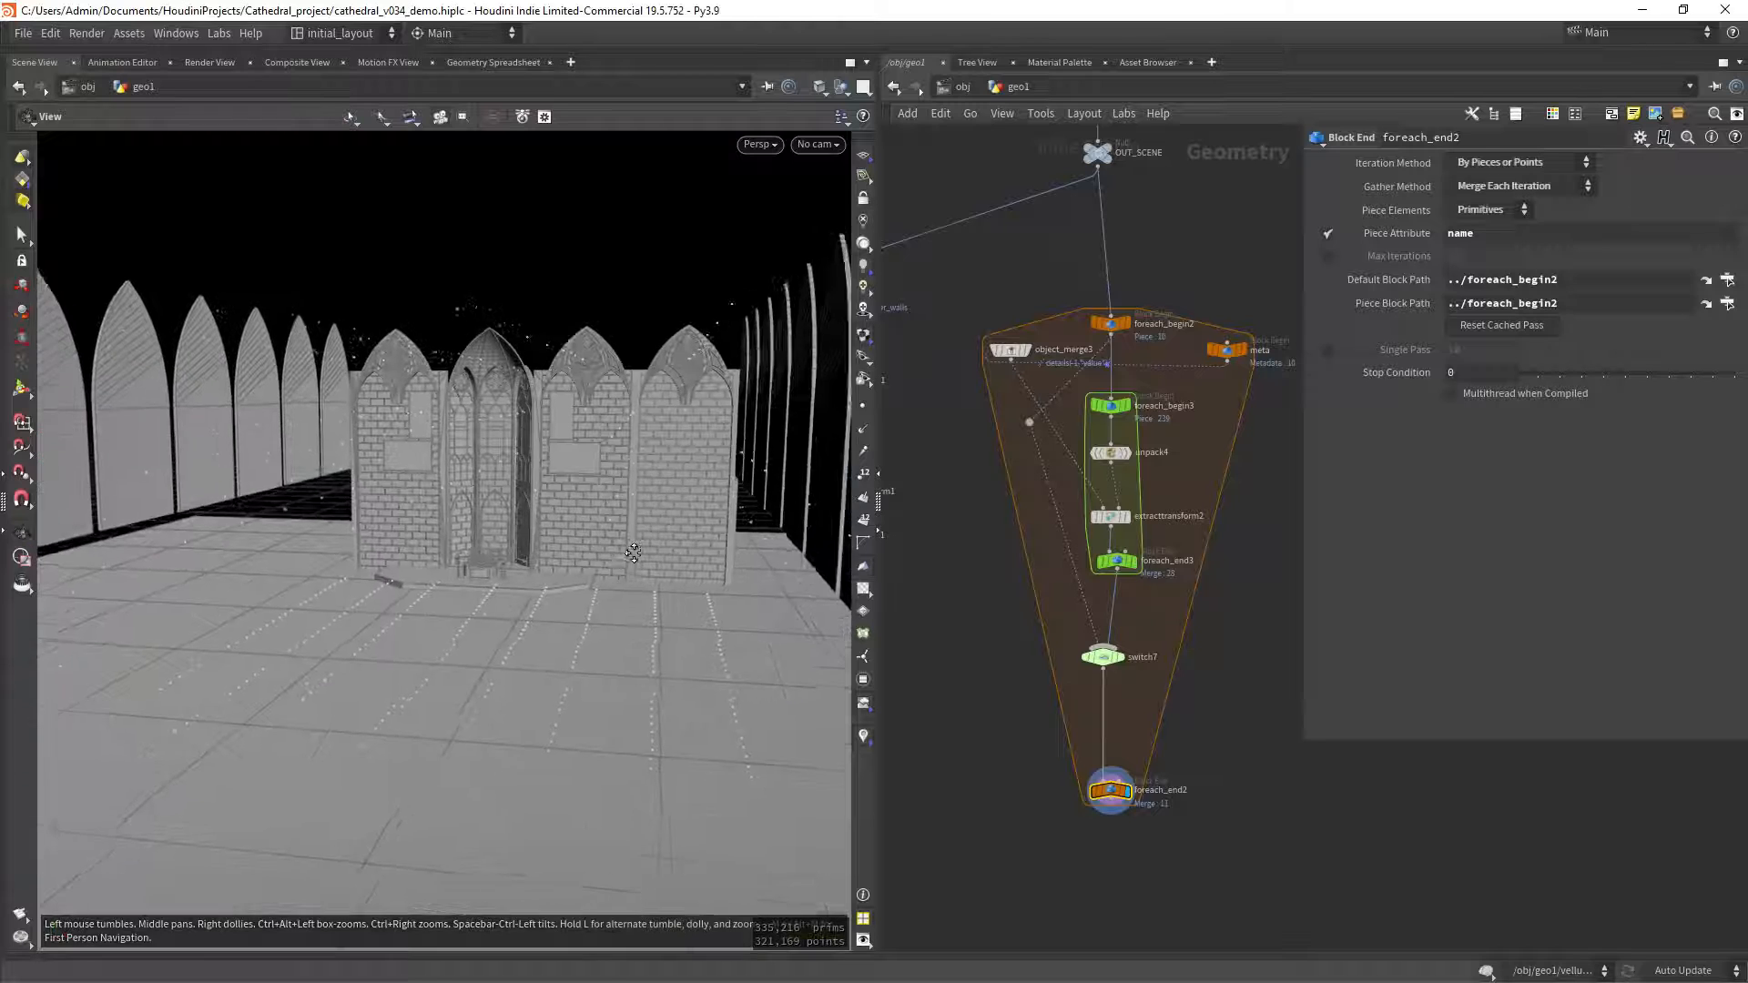
pyautogui.moveTo(671, 519); pyautogui.dragTo(608, 550)
# Display the output of the inner foreach_end3 block to view its extracted points.
pyautogui.scroll(-2, 1209, 641)
pyautogui.moveTo(1206, 636); pyautogui.dragTo(1158, 609, button='middle')
pyautogui.scroll(3, 1170, 579)
pyautogui.click(1103, 565)
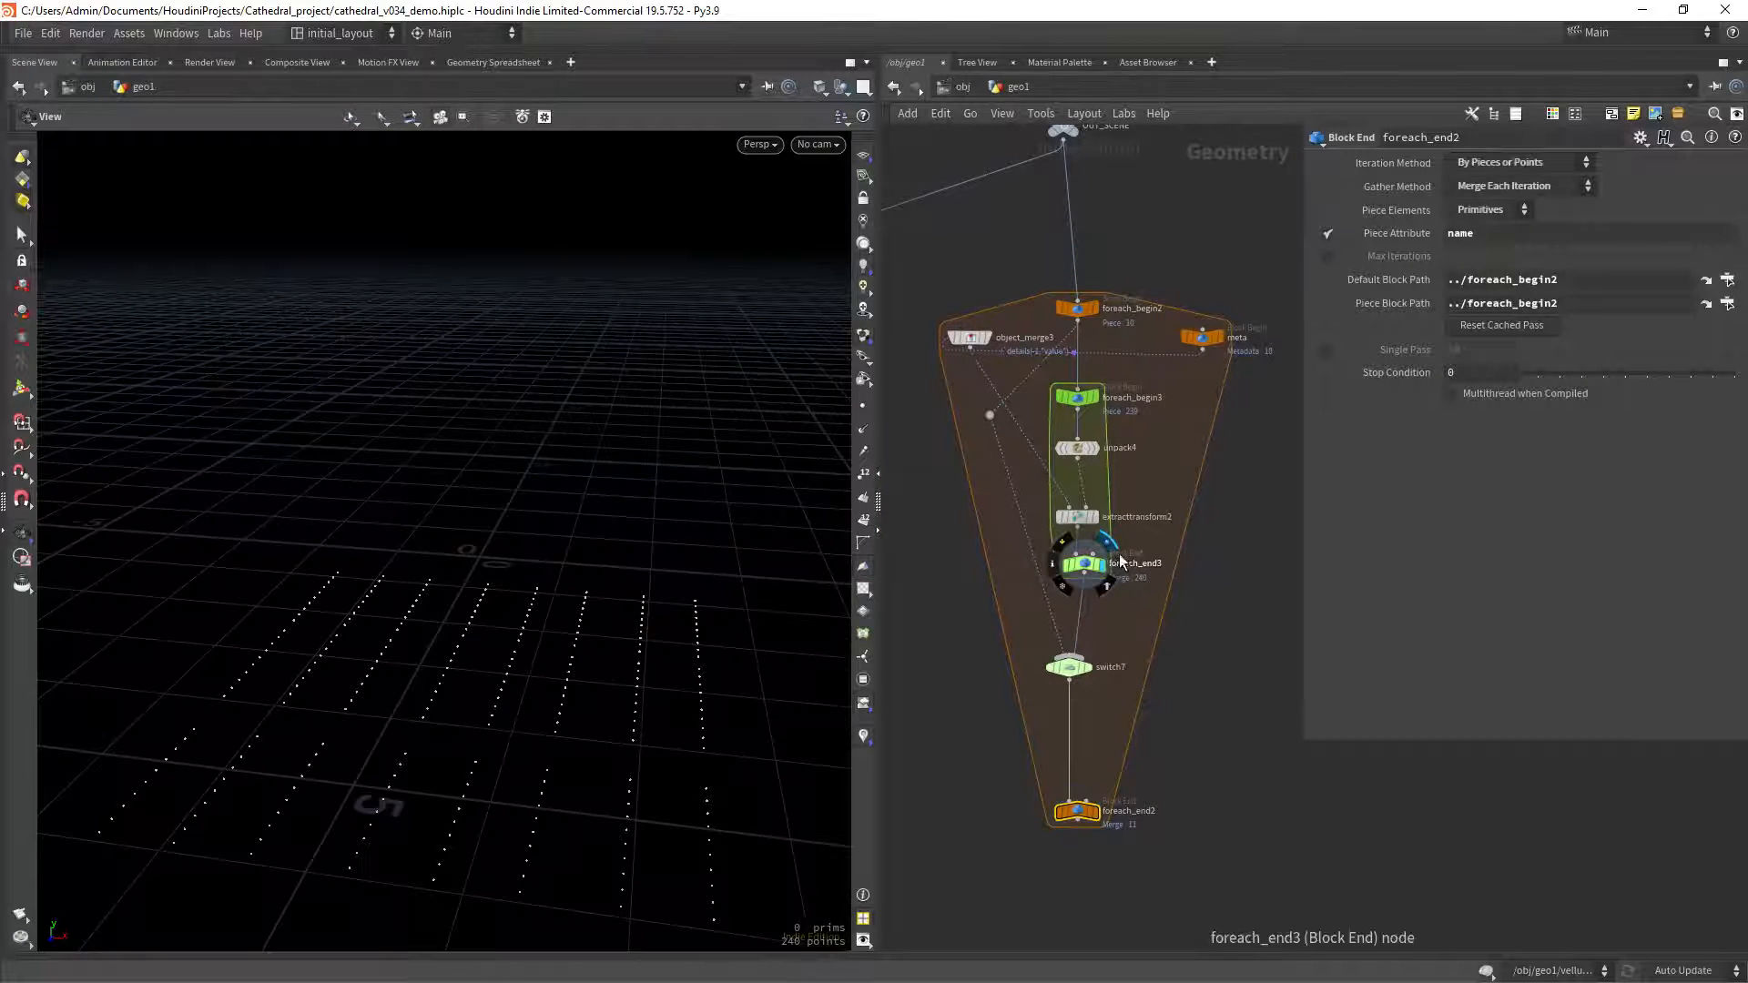
pyautogui.scroll(2, 1109, 626)
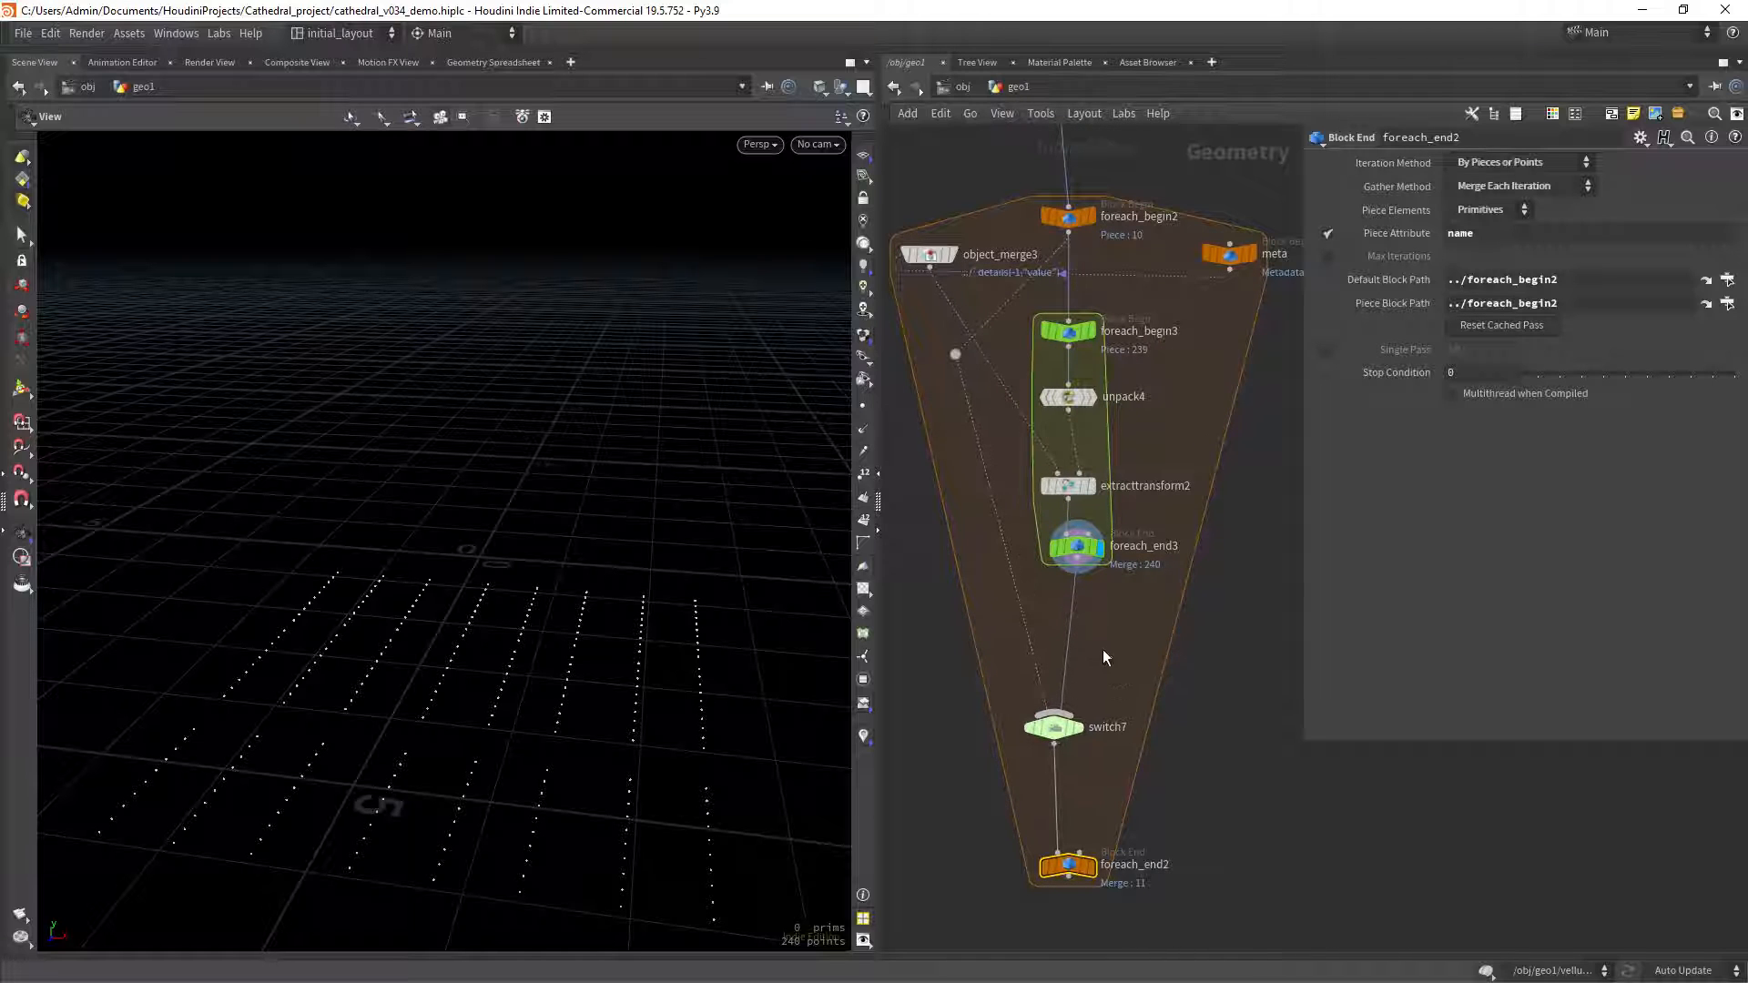
# Insert an Attribute Wrangle between foreach_end3 and switch7 and display its output.
pyautogui.press('Tab')
pyautogui.write('attw')
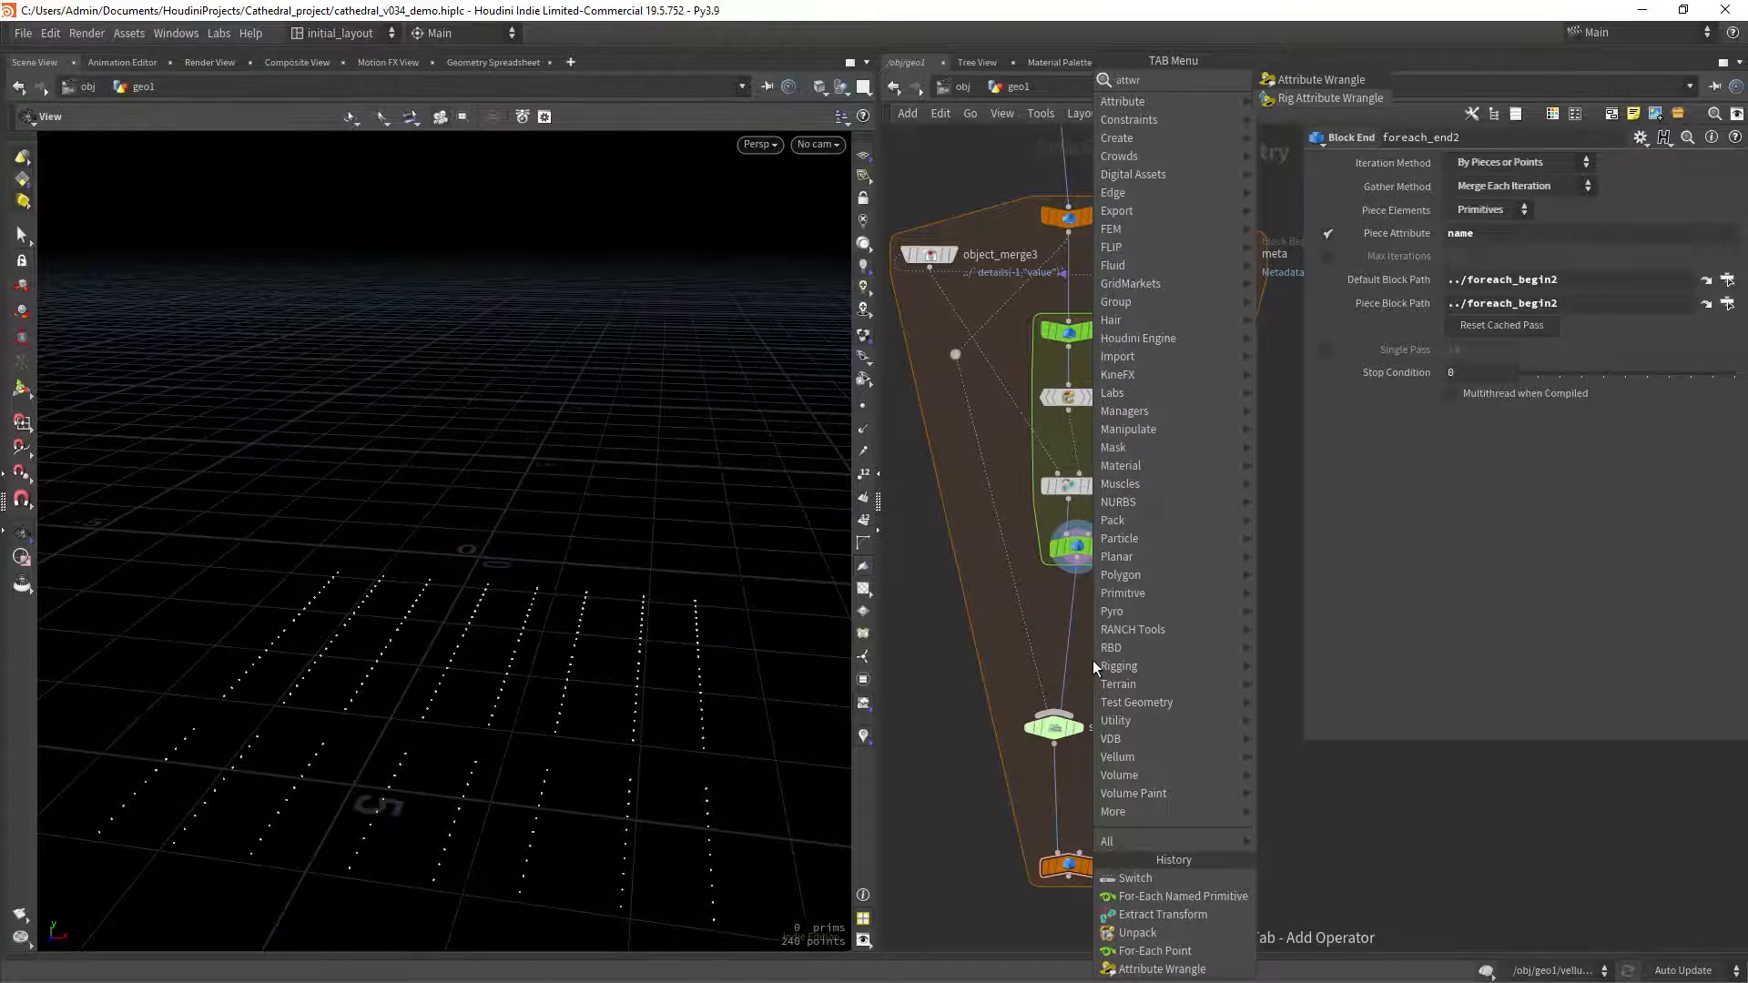
pyautogui.press('Return')
pyautogui.click(1093, 659)
pyautogui.moveTo(1094, 661); pyautogui.dragTo(1079, 634)
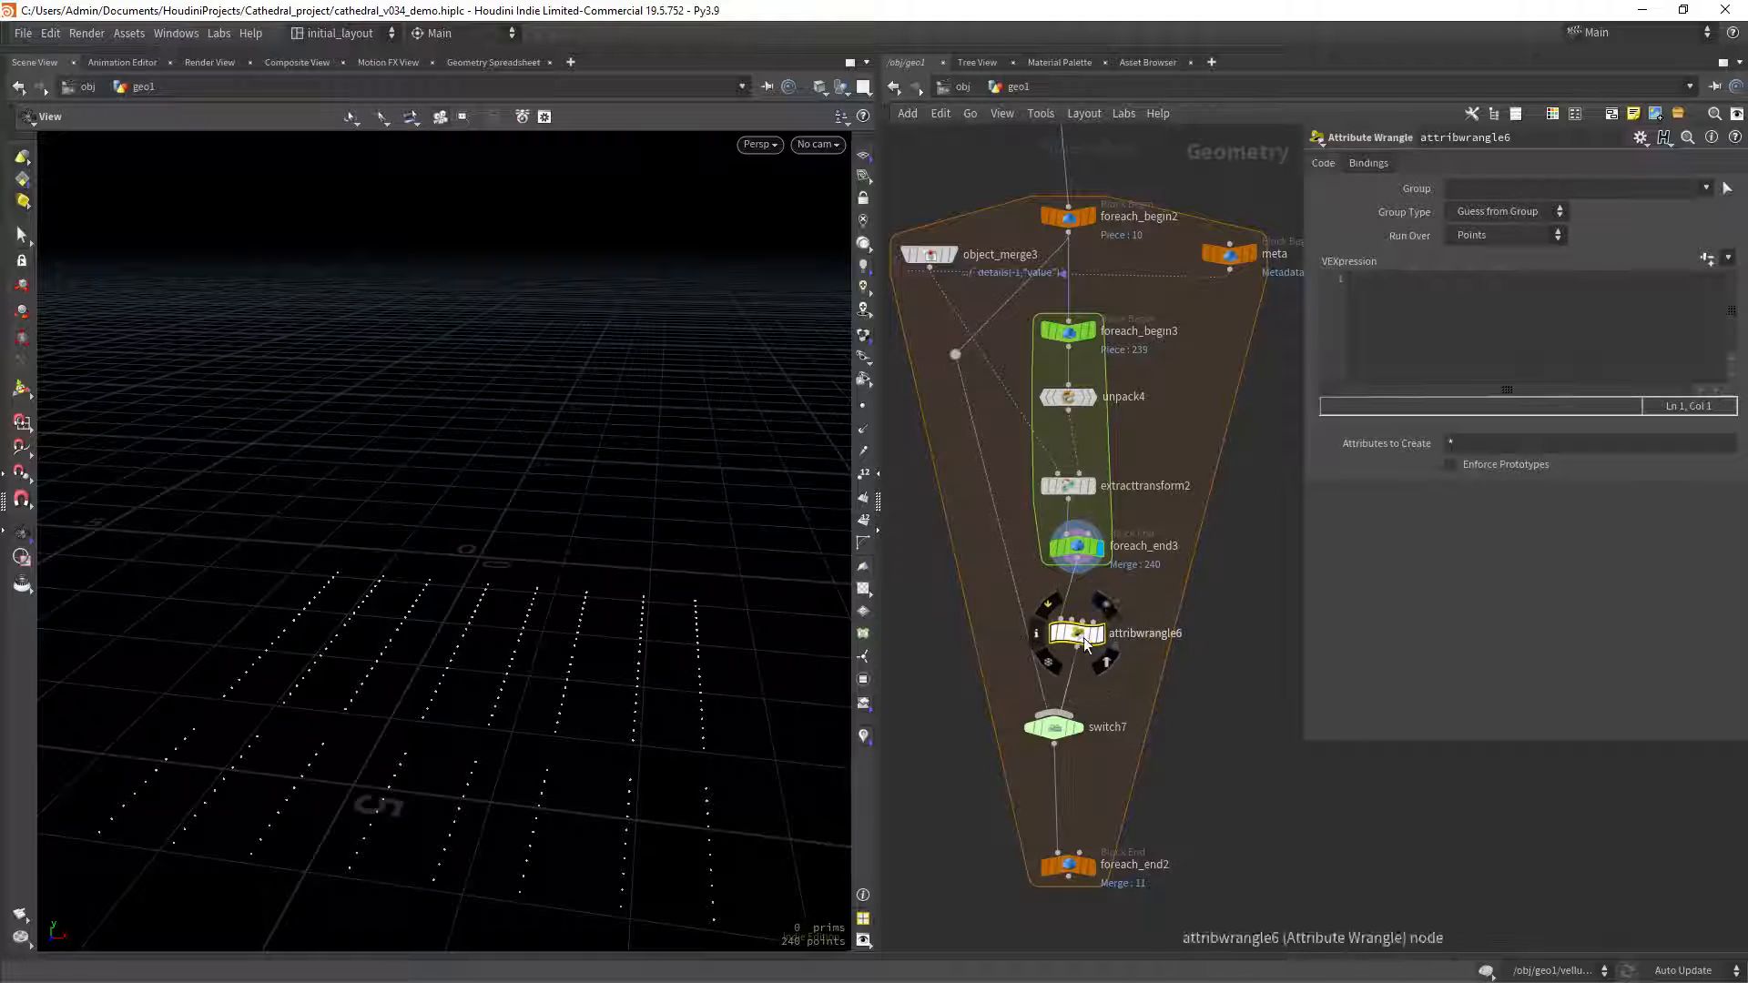
pyautogui.click(1101, 634)
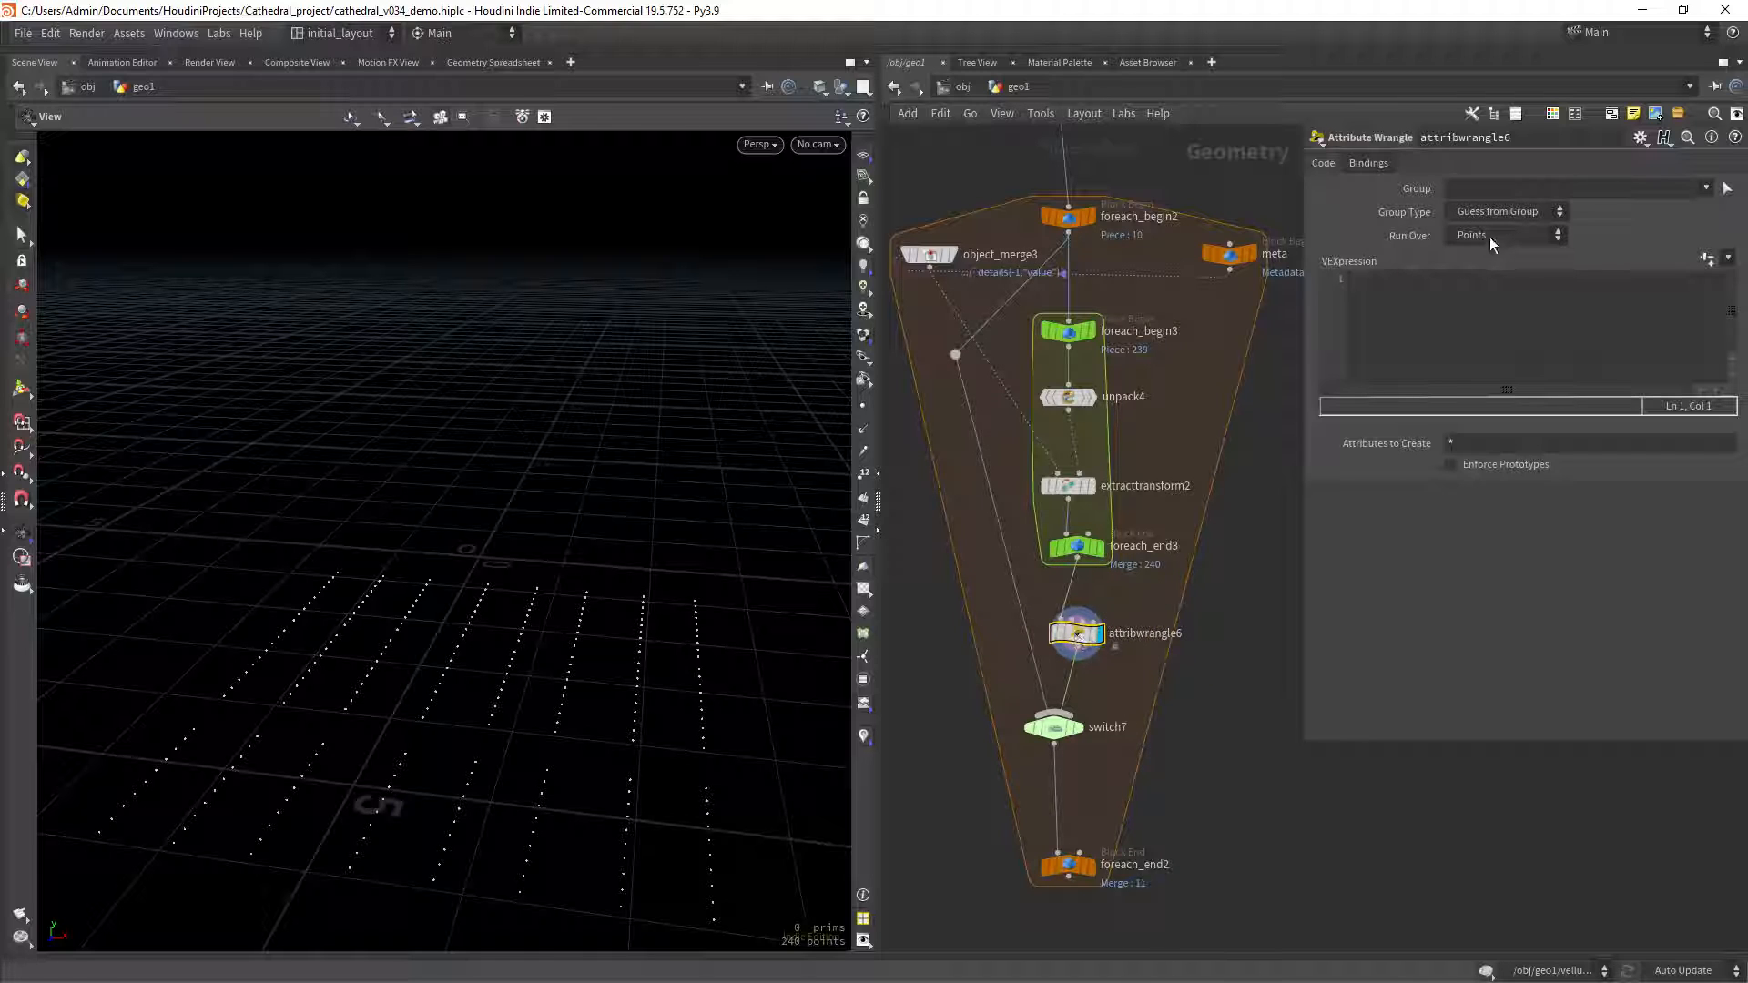
# Enter the wrangle's VEX code s@unreal_instance = detail(-1,"value"); running over points.
pyautogui.click(1408, 316)
pyautogui.write('s@')
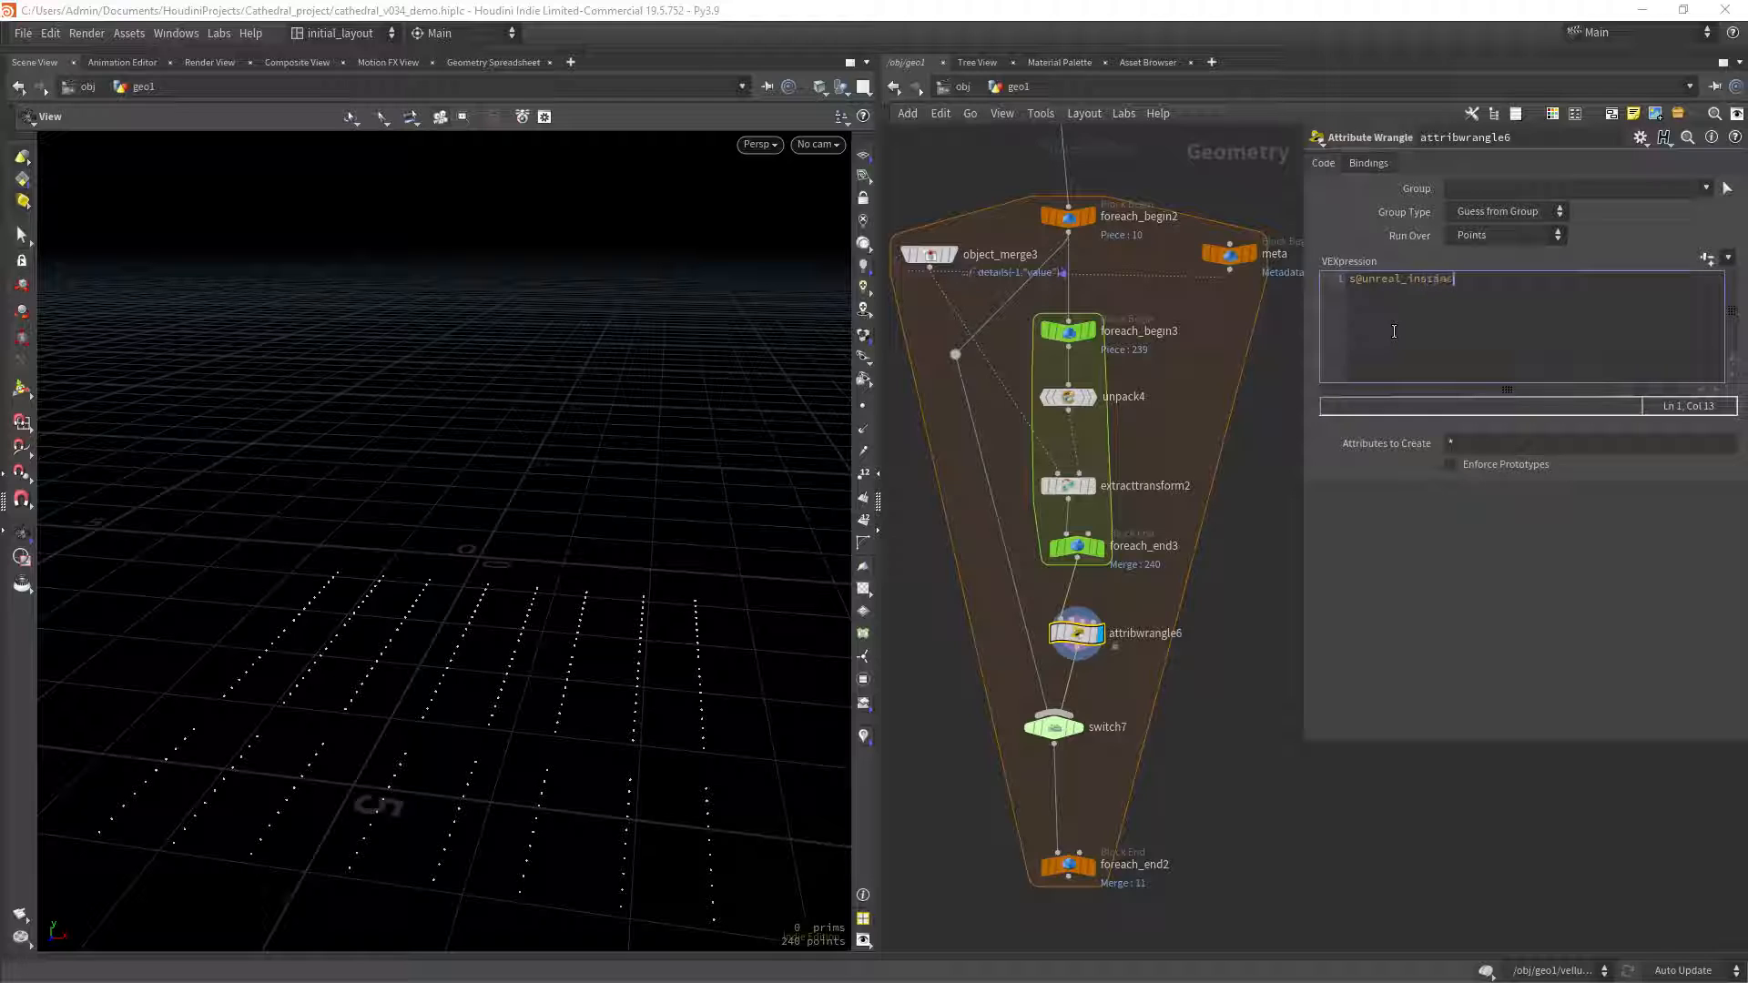
pyautogui.write('unreal_instance = detail()')
# Add a spare input to the attribute wrangle and link it to the meta node (../meta).
pyautogui.moveTo(1082, 630)
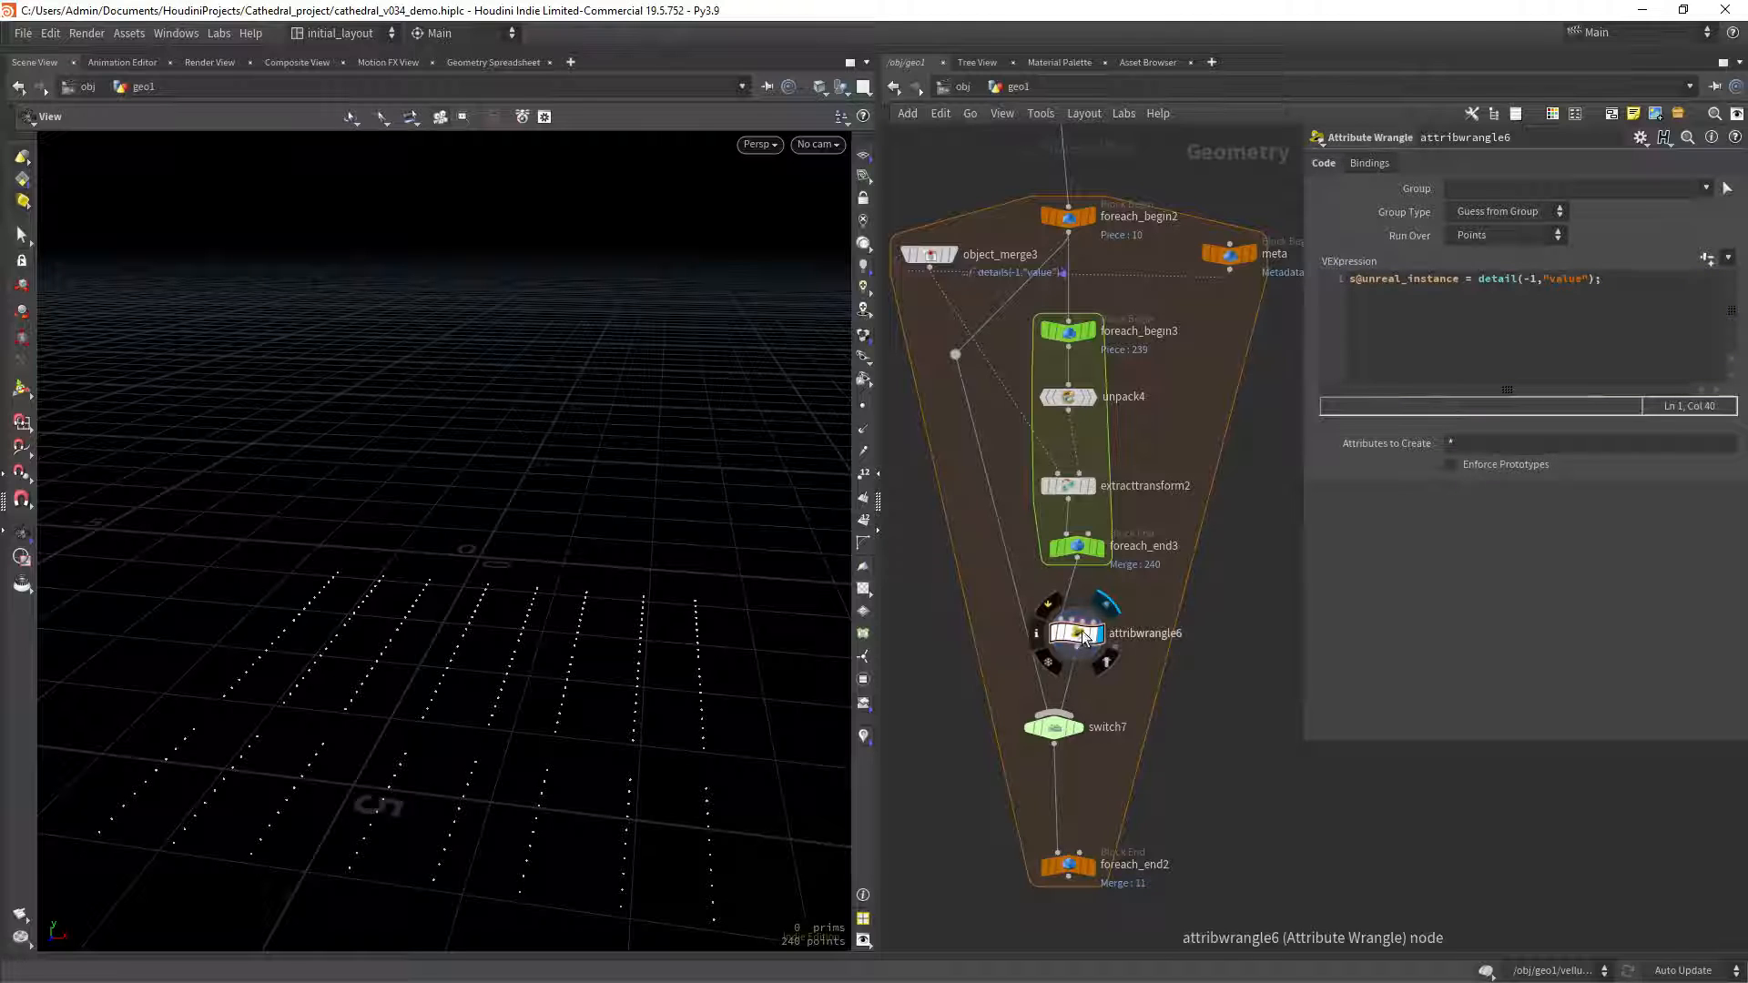
pyautogui.click(1641, 137)
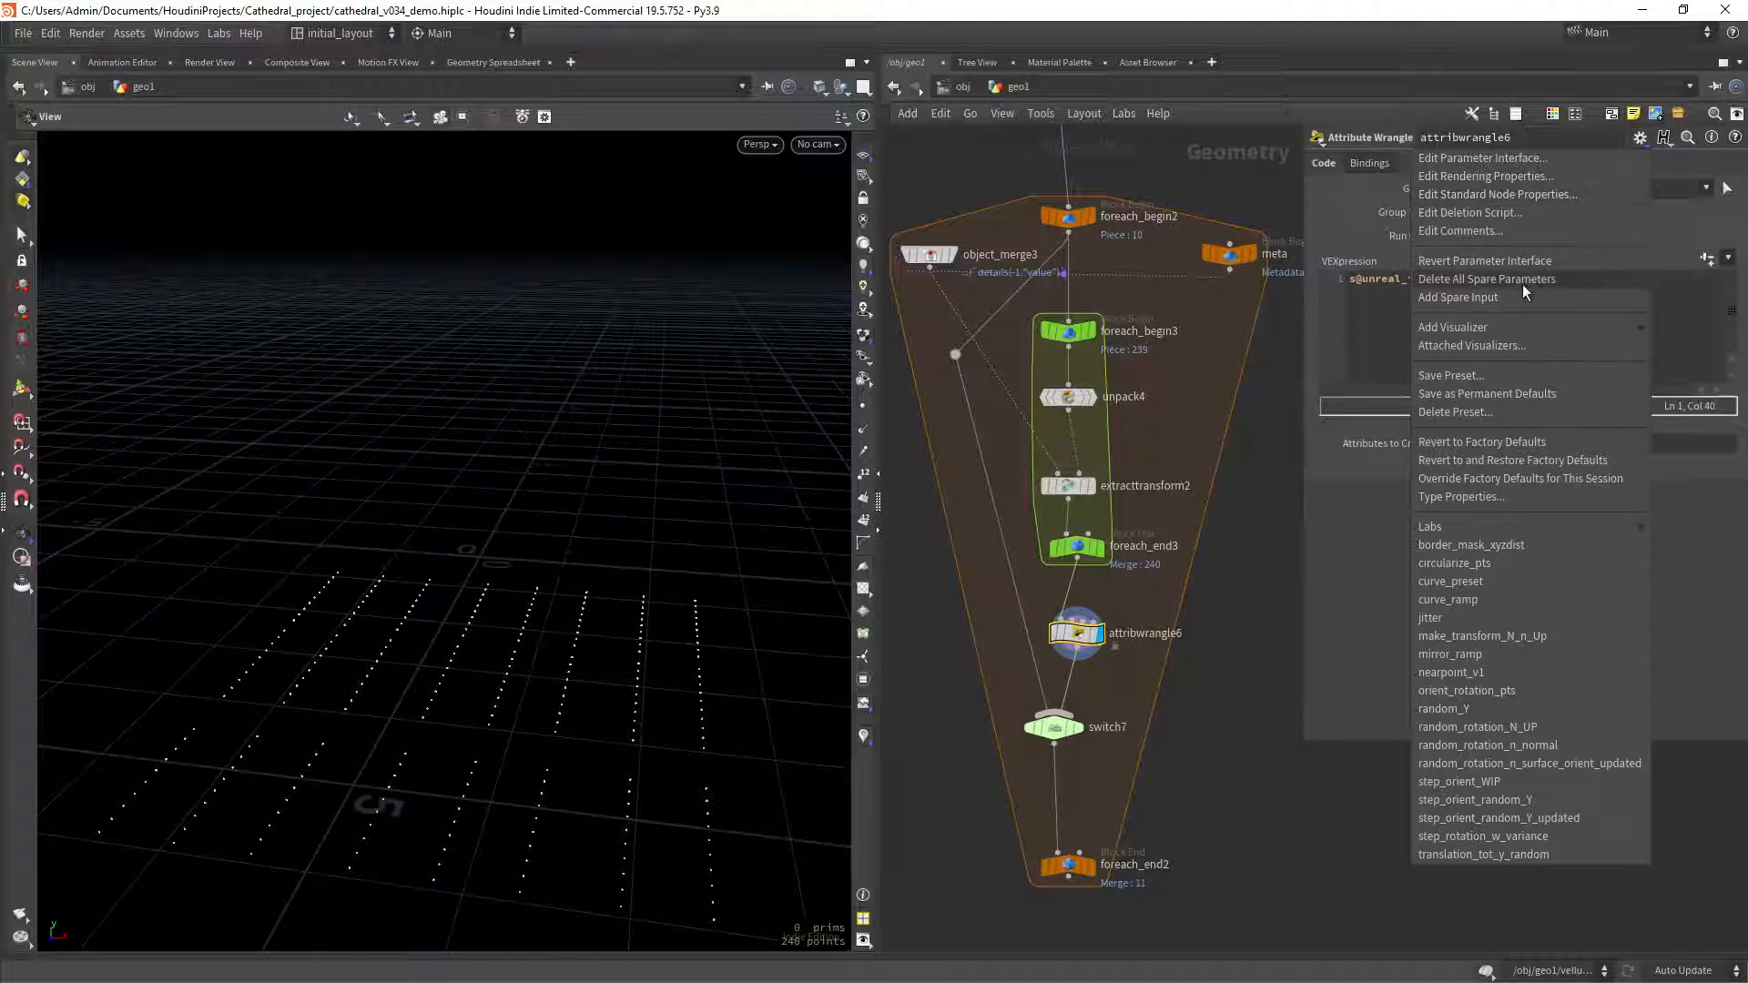
pyautogui.click(1502, 297)
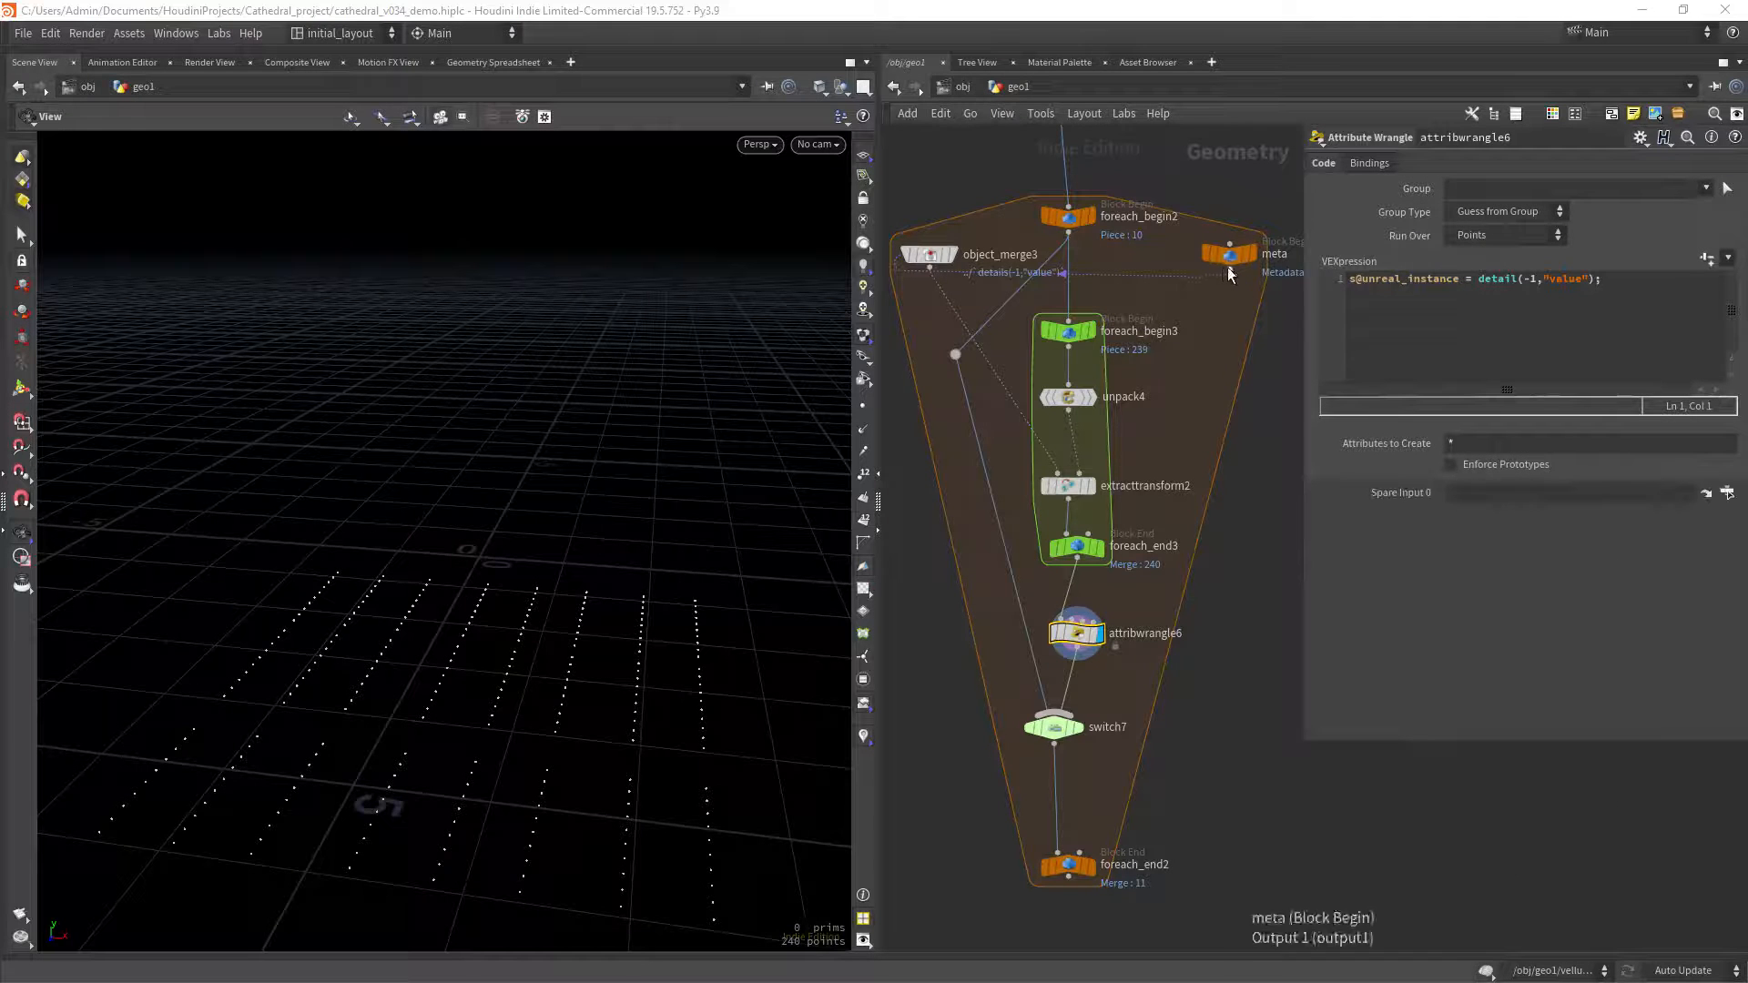
pyautogui.moveTo(1233, 260); pyautogui.dragTo(1369, 362)
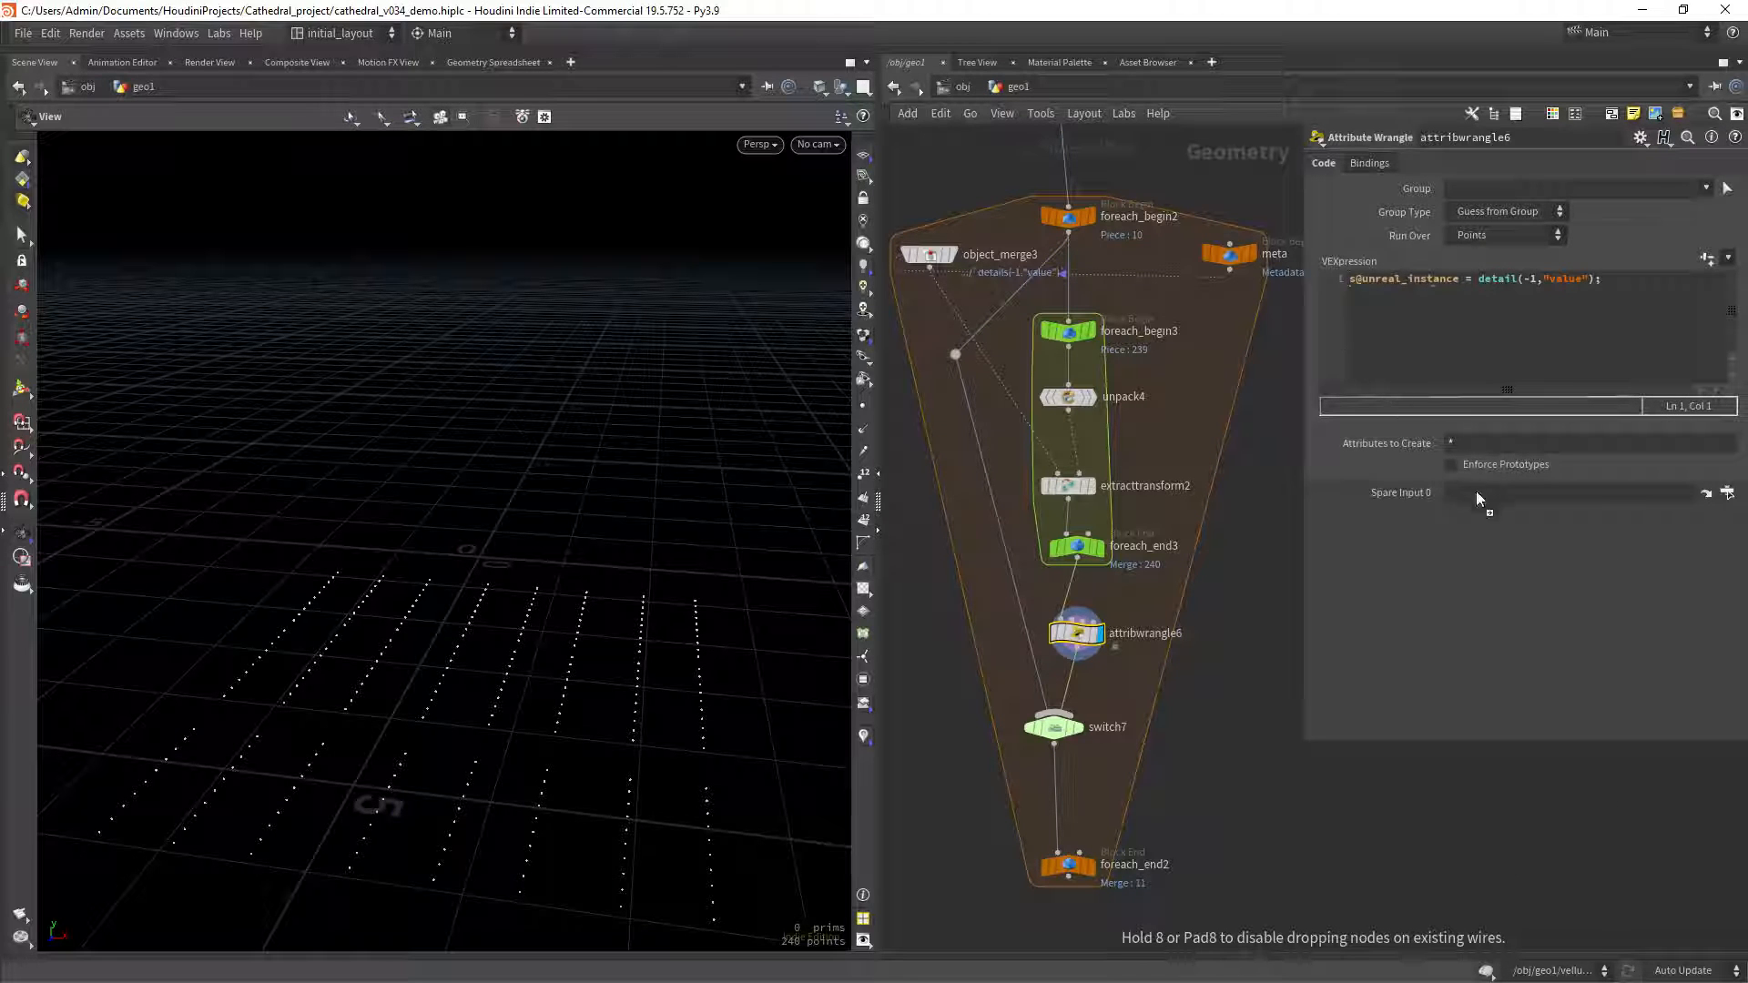
pyautogui.moveTo(1477, 494); pyautogui.dragTo(1477, 493)
pyautogui.scroll(-2, 1173, 632)
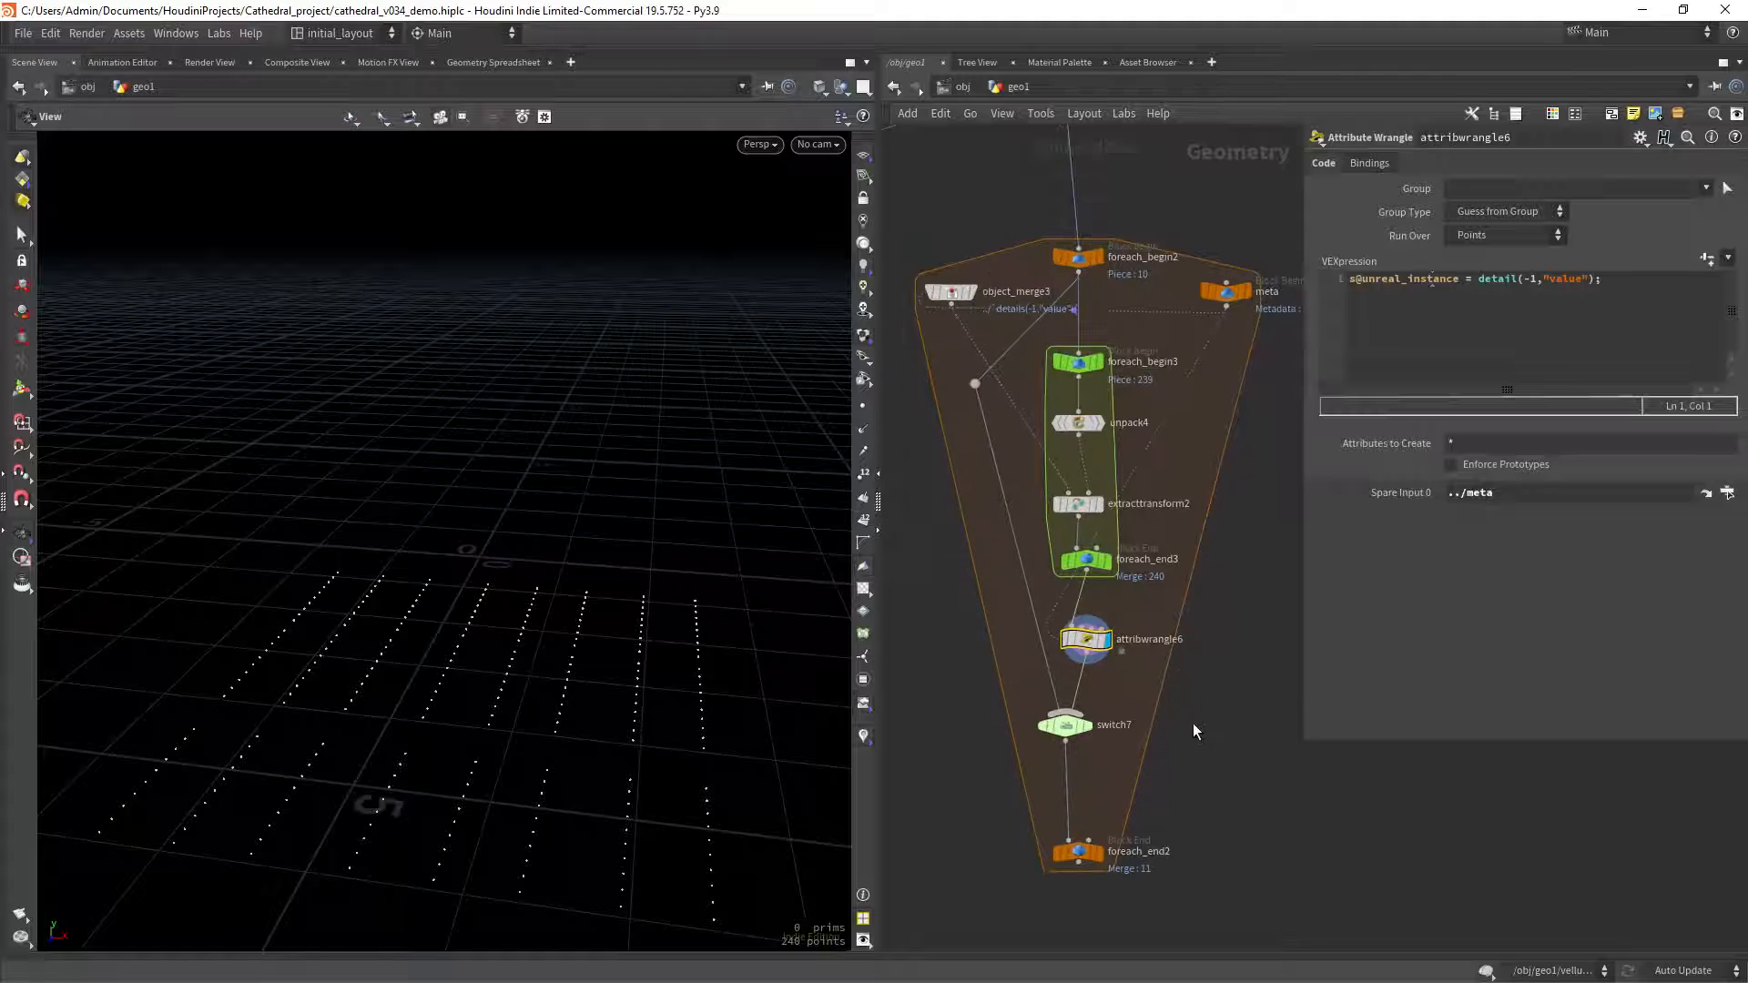
pyautogui.scroll(1, 1184, 664)
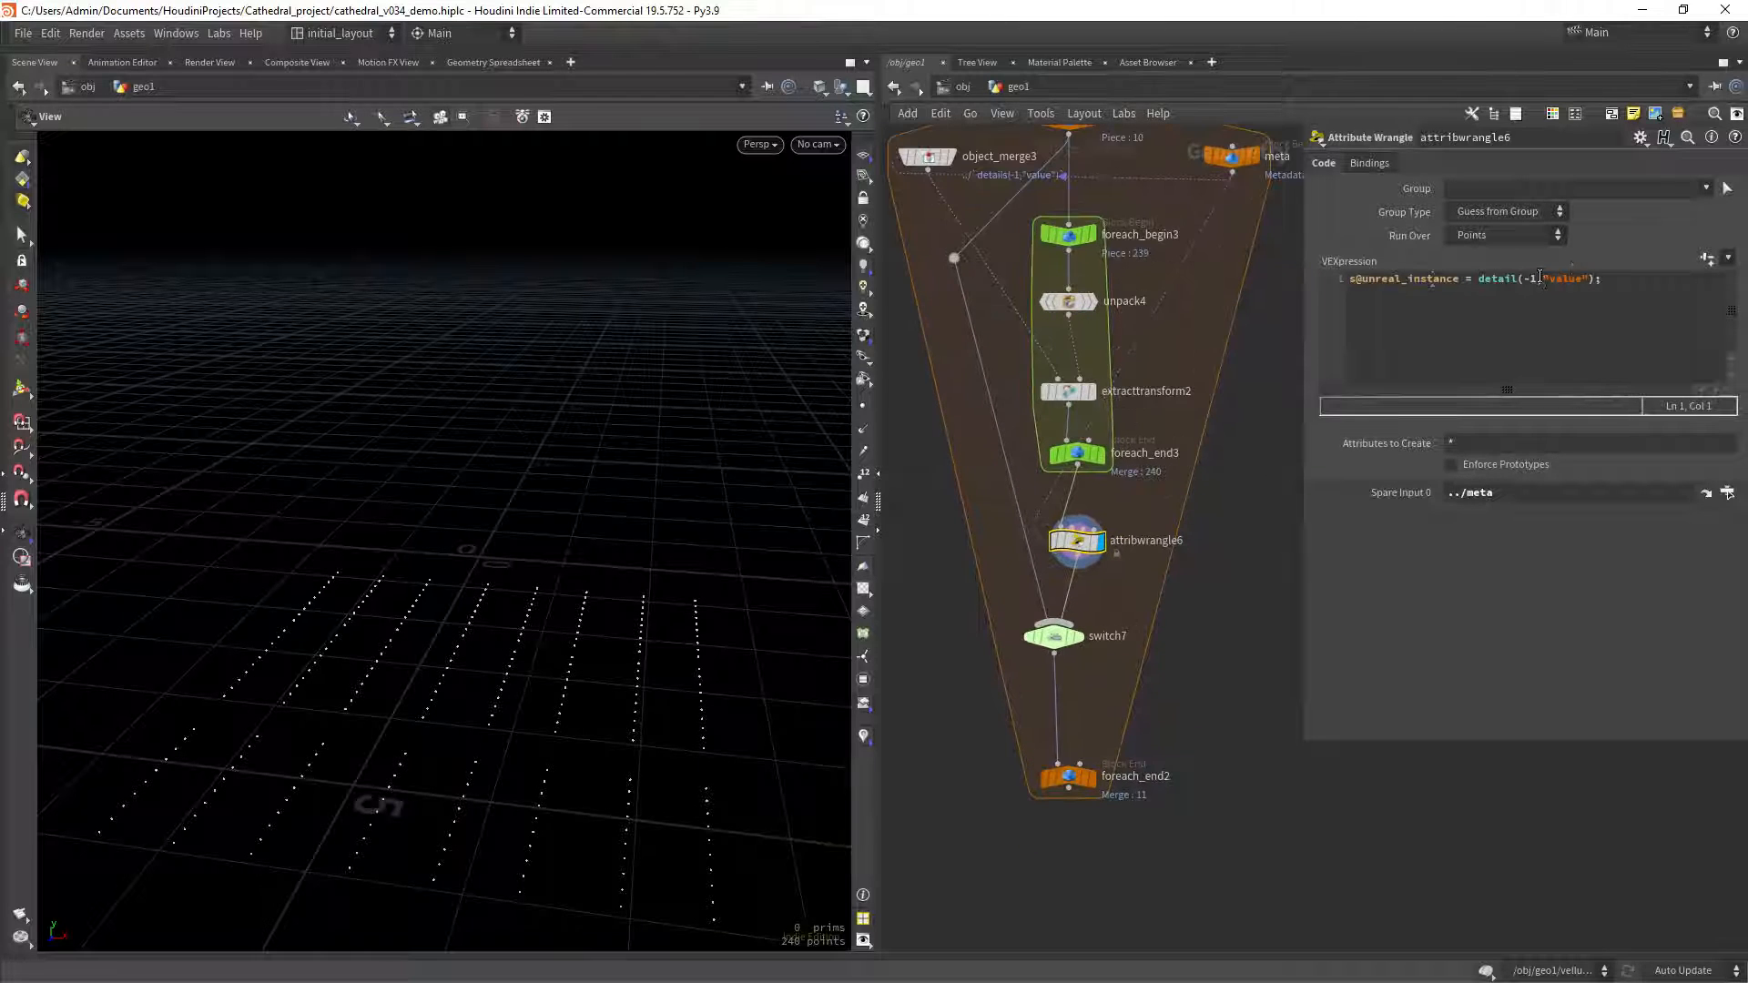
# Review how the wrangle's detail(-1,"value") expression assigns unreal_instance from the meta node.
pyautogui.moveTo(1545, 283); pyautogui.dragTo(1587, 279)
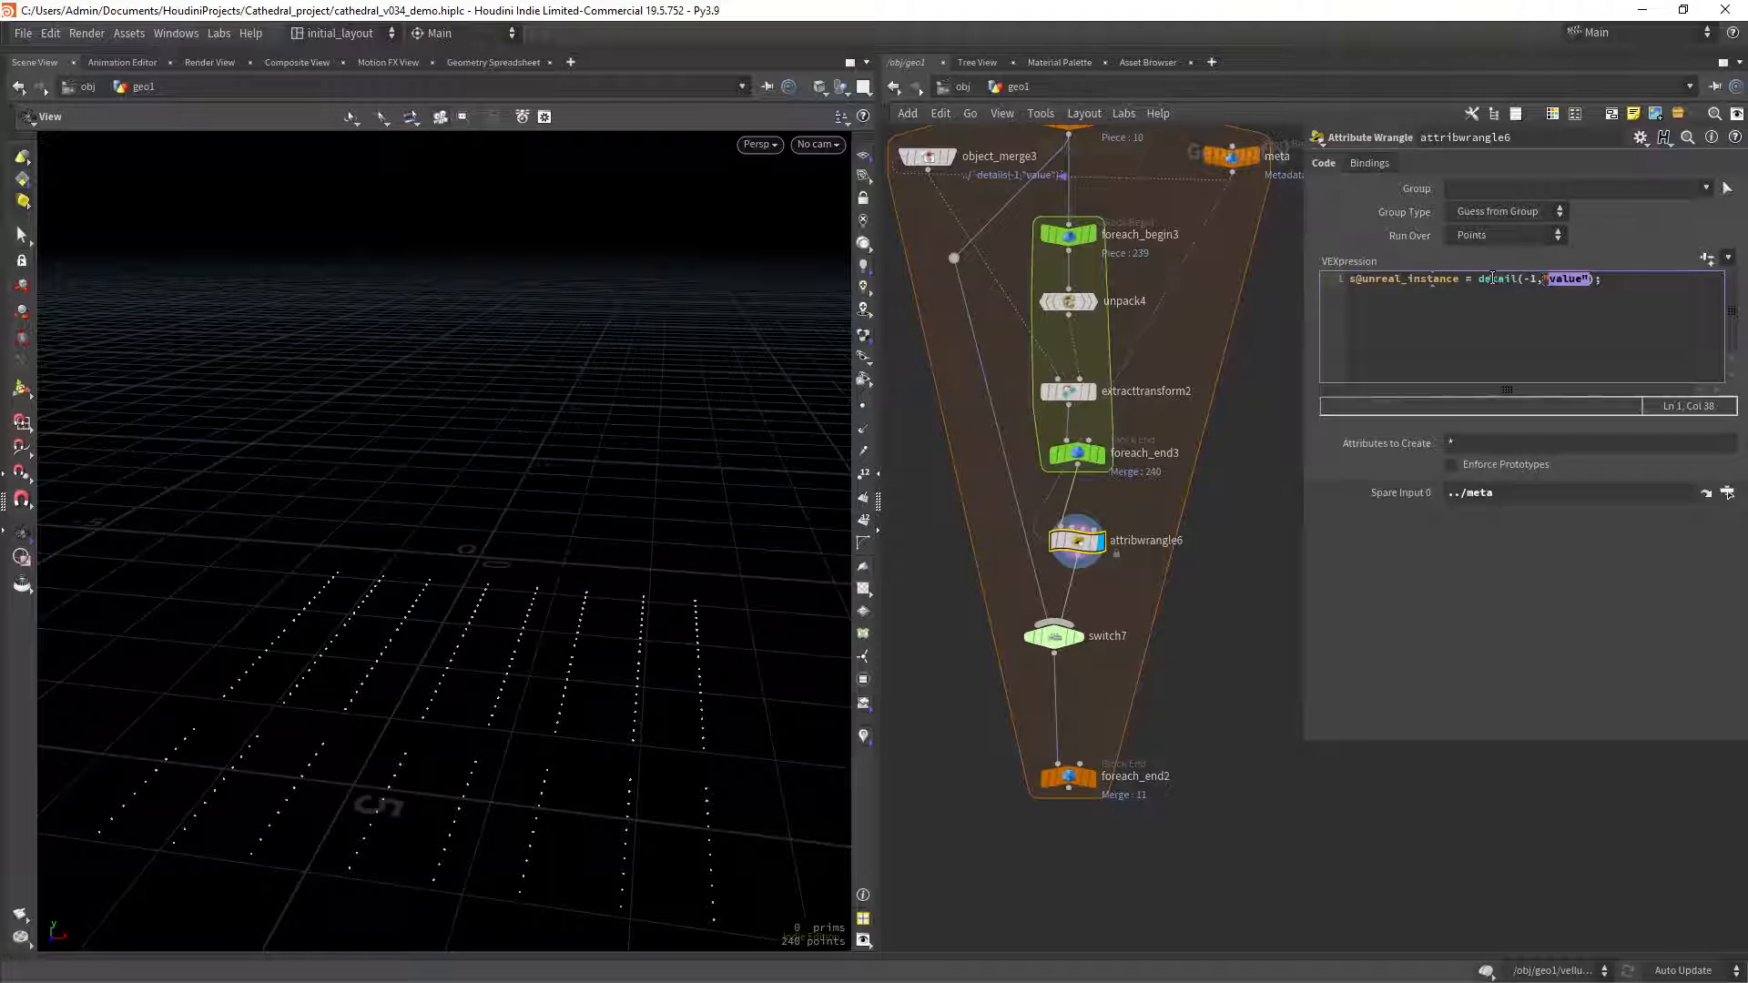
pyautogui.moveTo(1491, 279); pyautogui.dragTo(1557, 281)
pyautogui.moveTo(1370, 279); pyautogui.dragTo(1587, 269)
pyautogui.moveTo(925, 165); pyautogui.dragTo(915, 159)
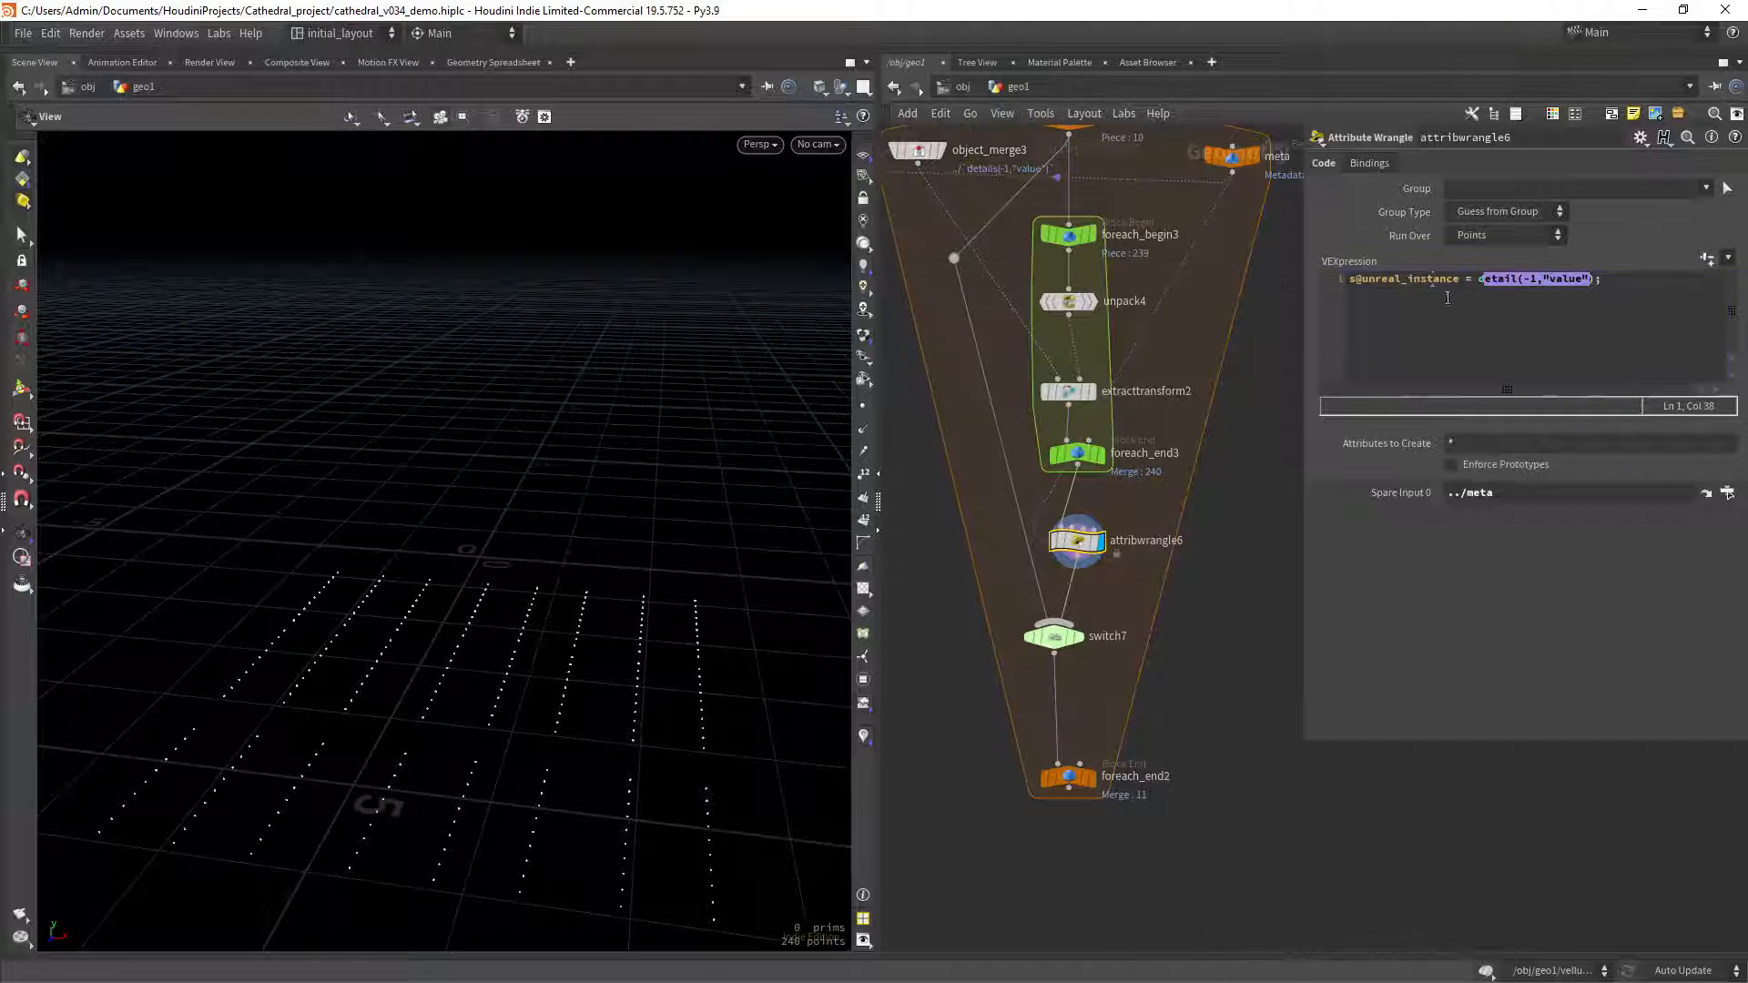
pyautogui.moveTo(1484, 279); pyautogui.dragTo(1597, 275)
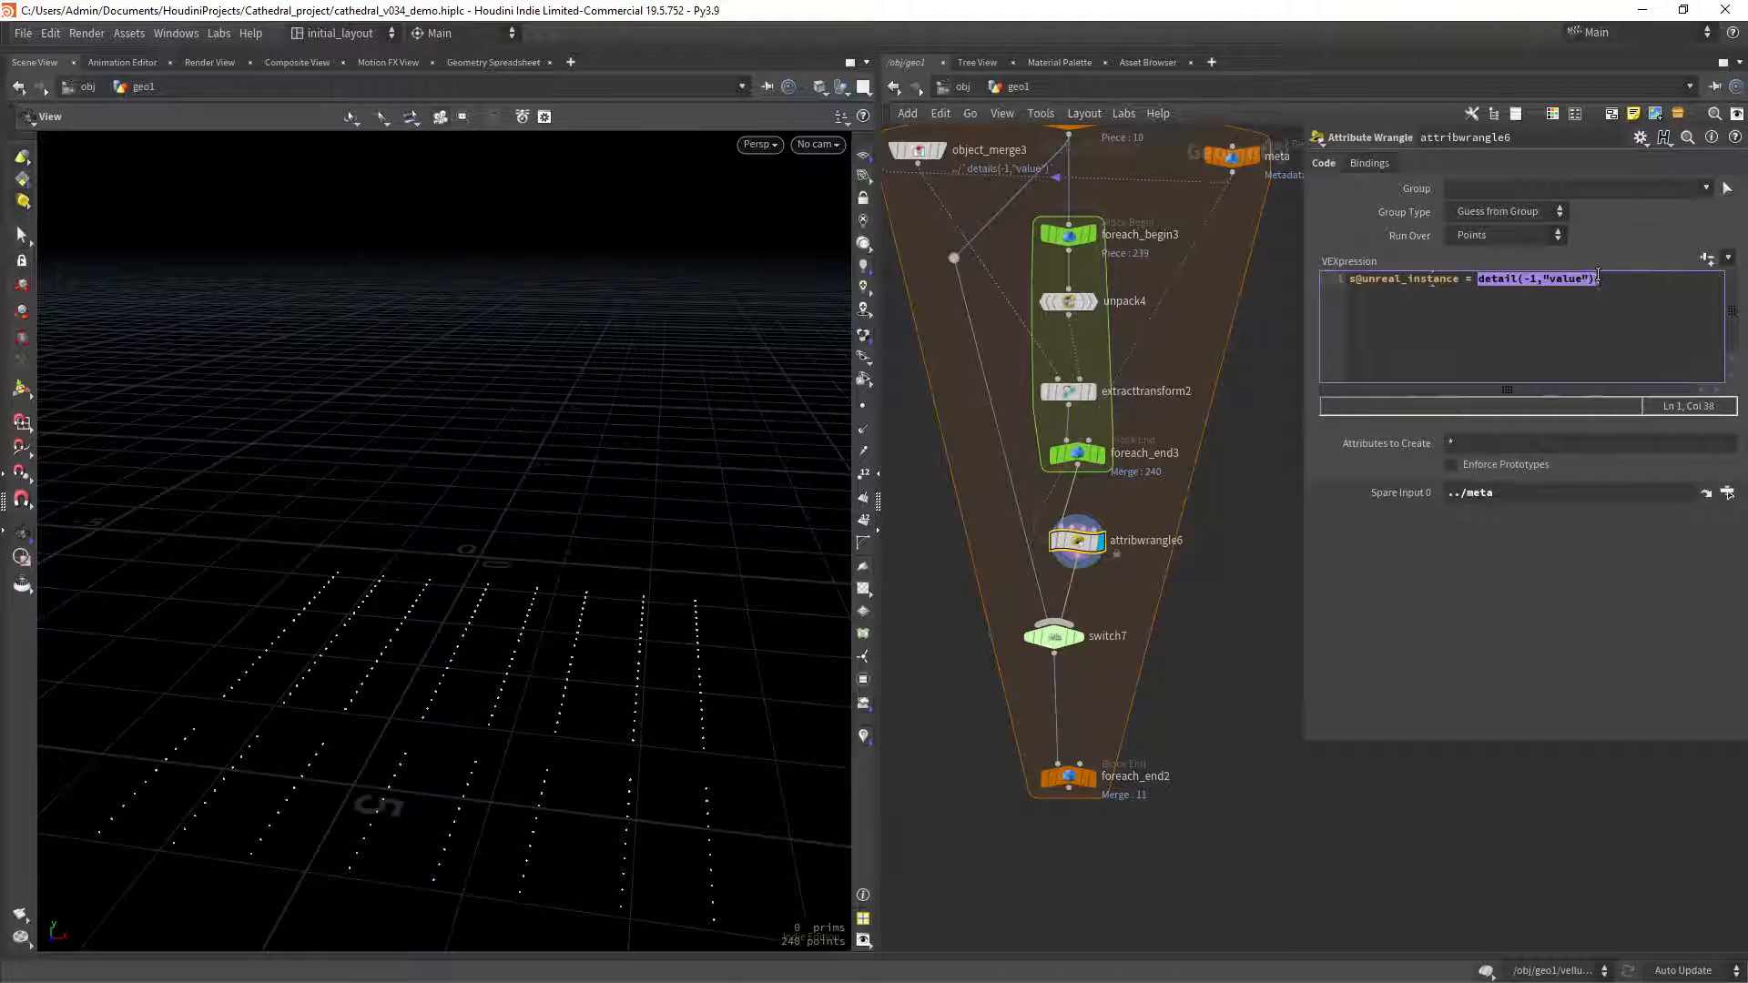
pyautogui.click(1619, 290)
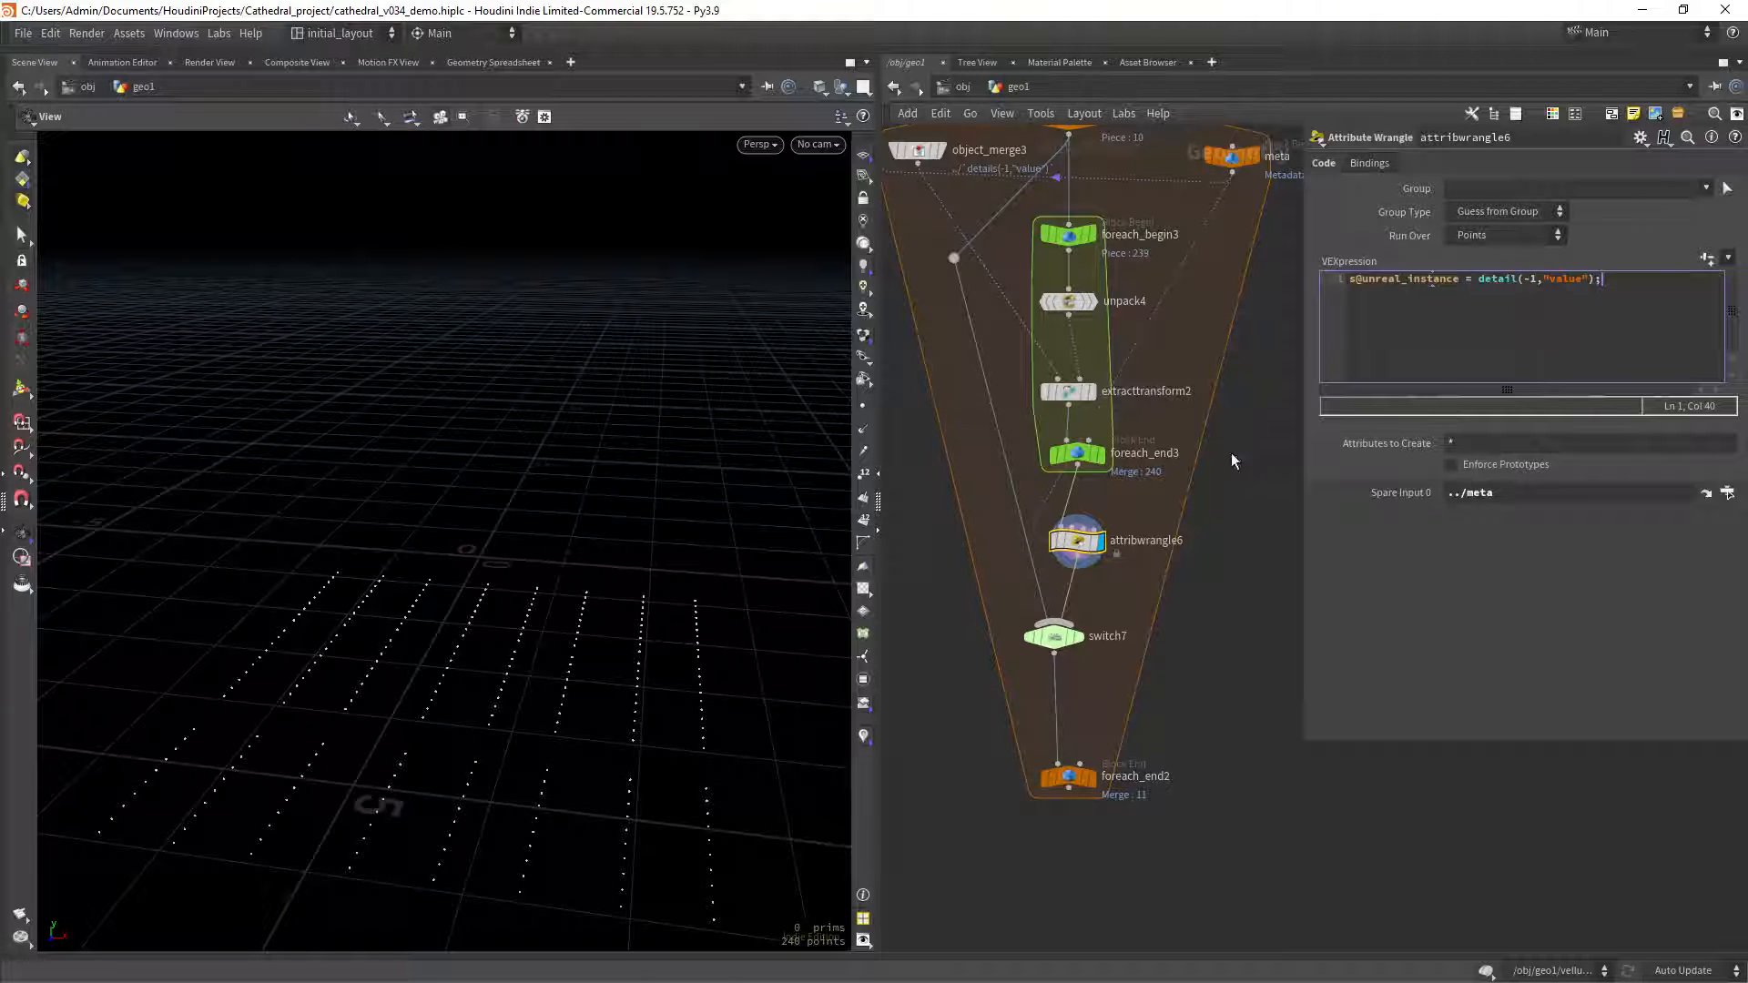
pyautogui.press('h')
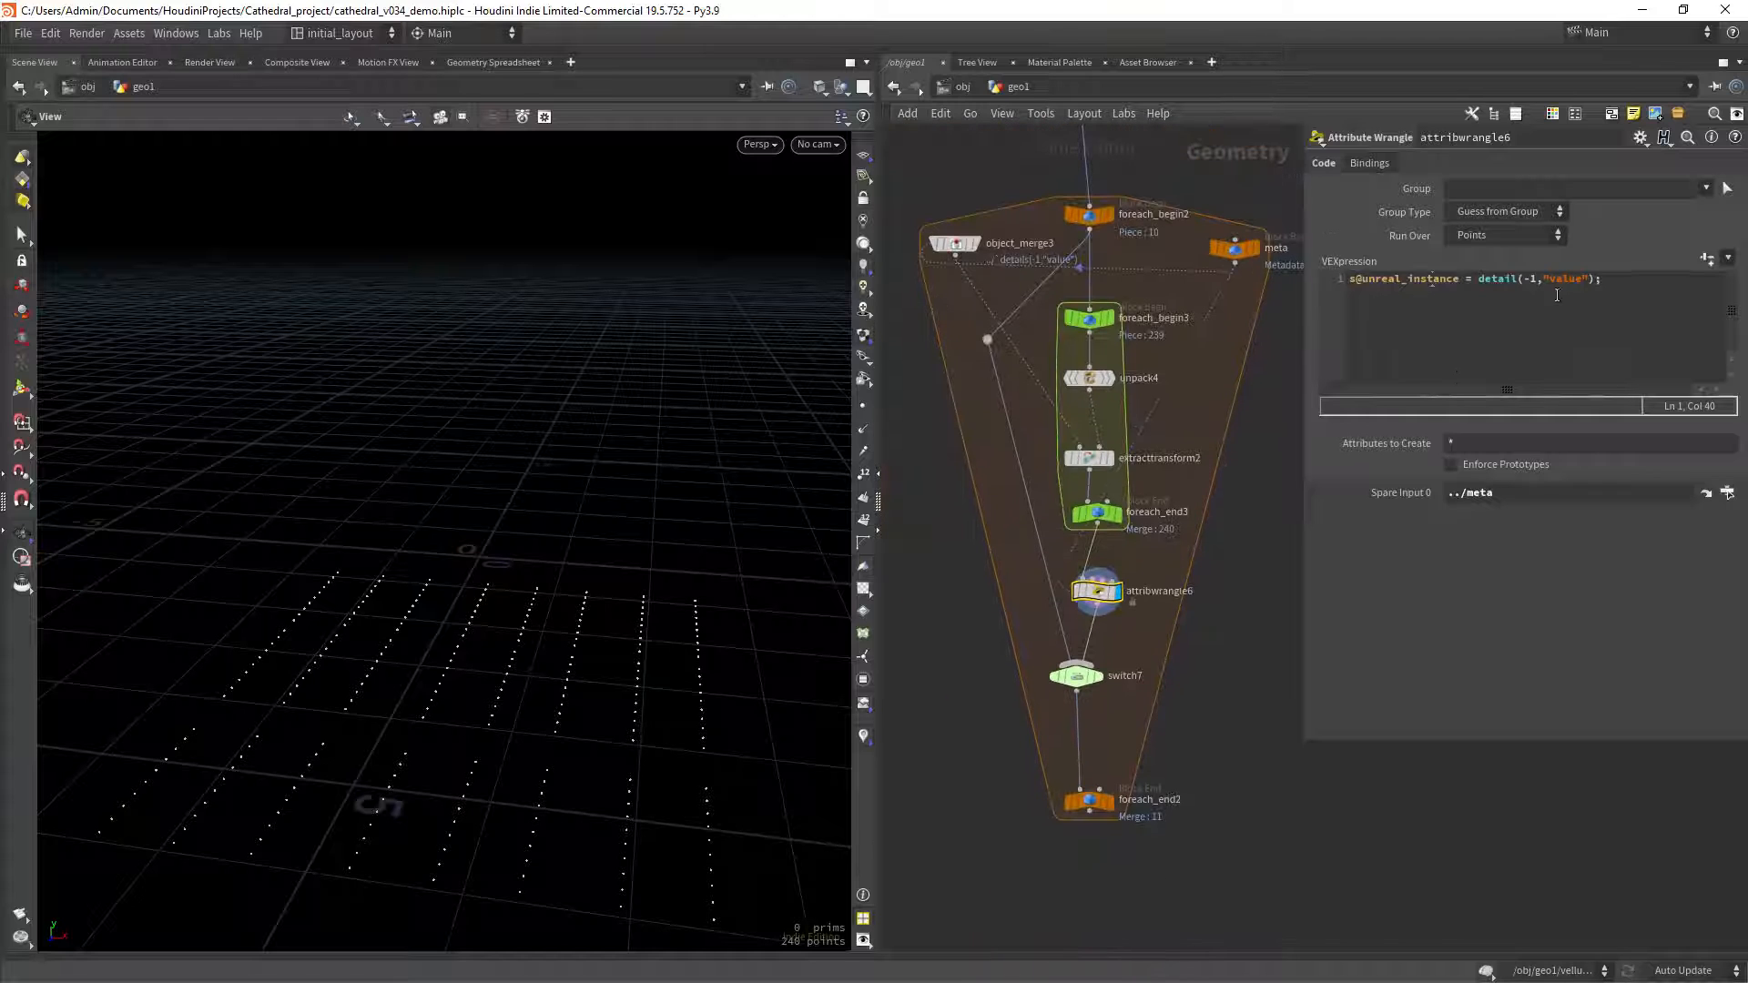
pyautogui.moveTo(1538, 280); pyautogui.dragTo(1585, 293)
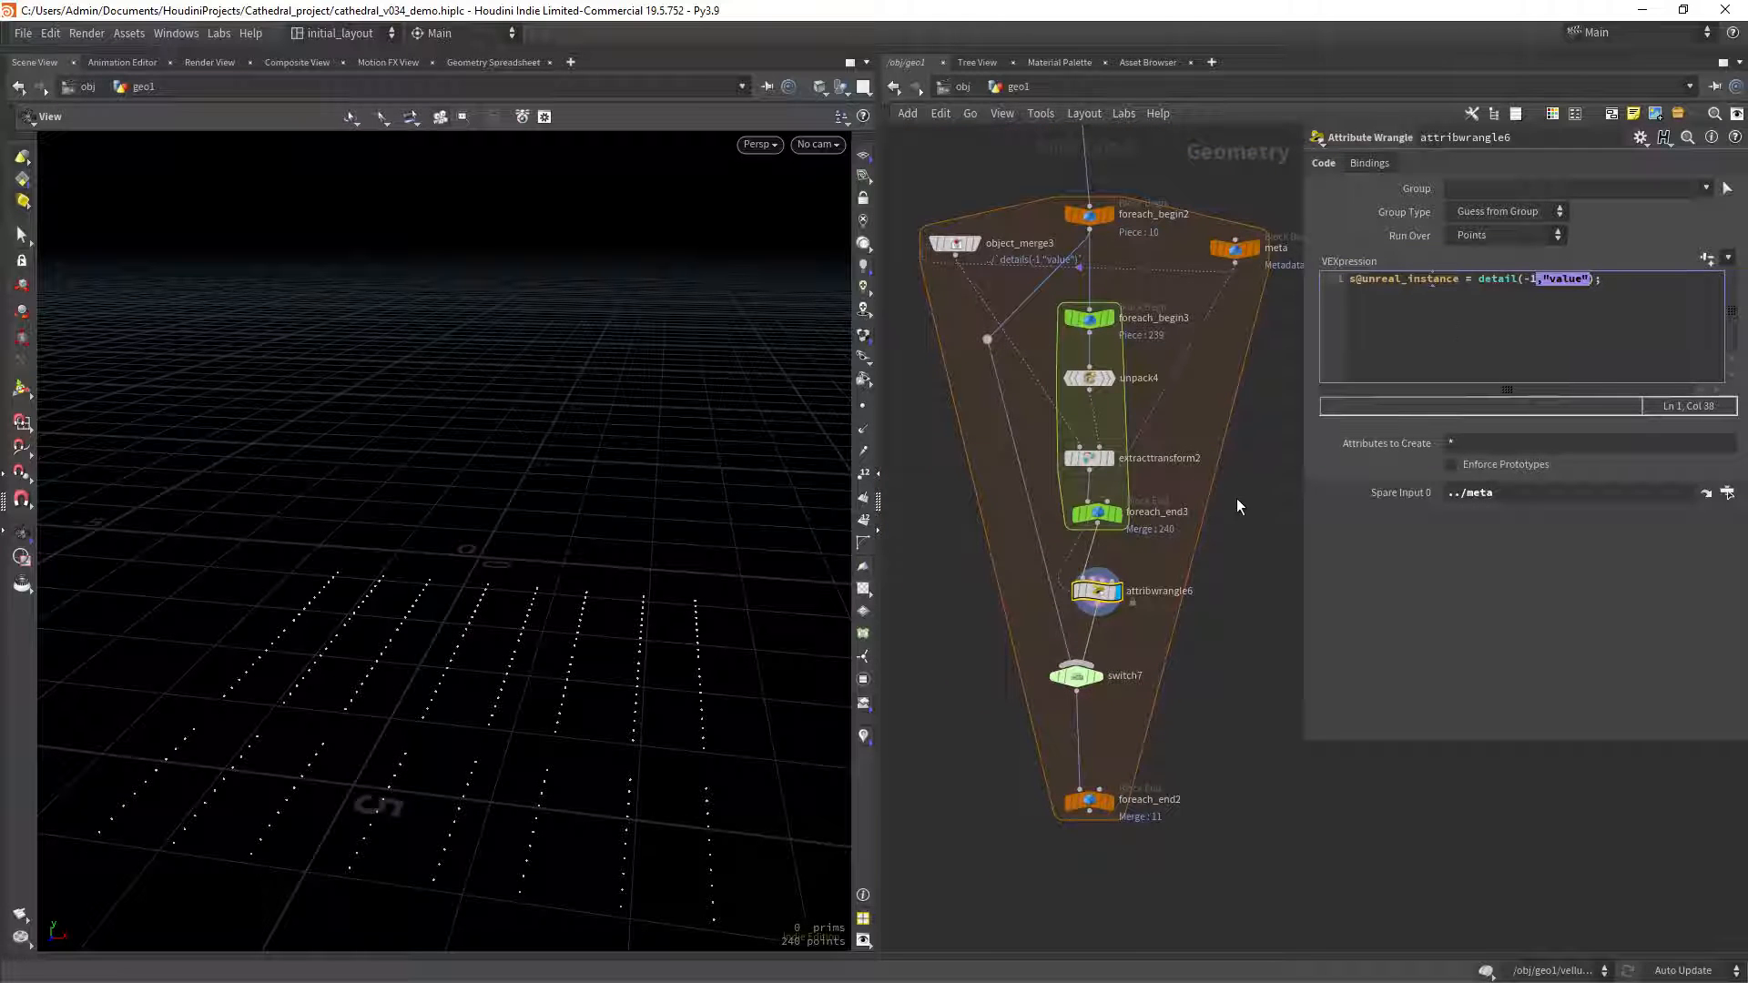
pyautogui.scroll(1, 1234, 503)
pyautogui.moveTo(1235, 517); pyautogui.dragTo(1232, 499, button='middle')
pyautogui.scroll(-2, 1235, 503)
pyautogui.scroll(1, 1231, 490)
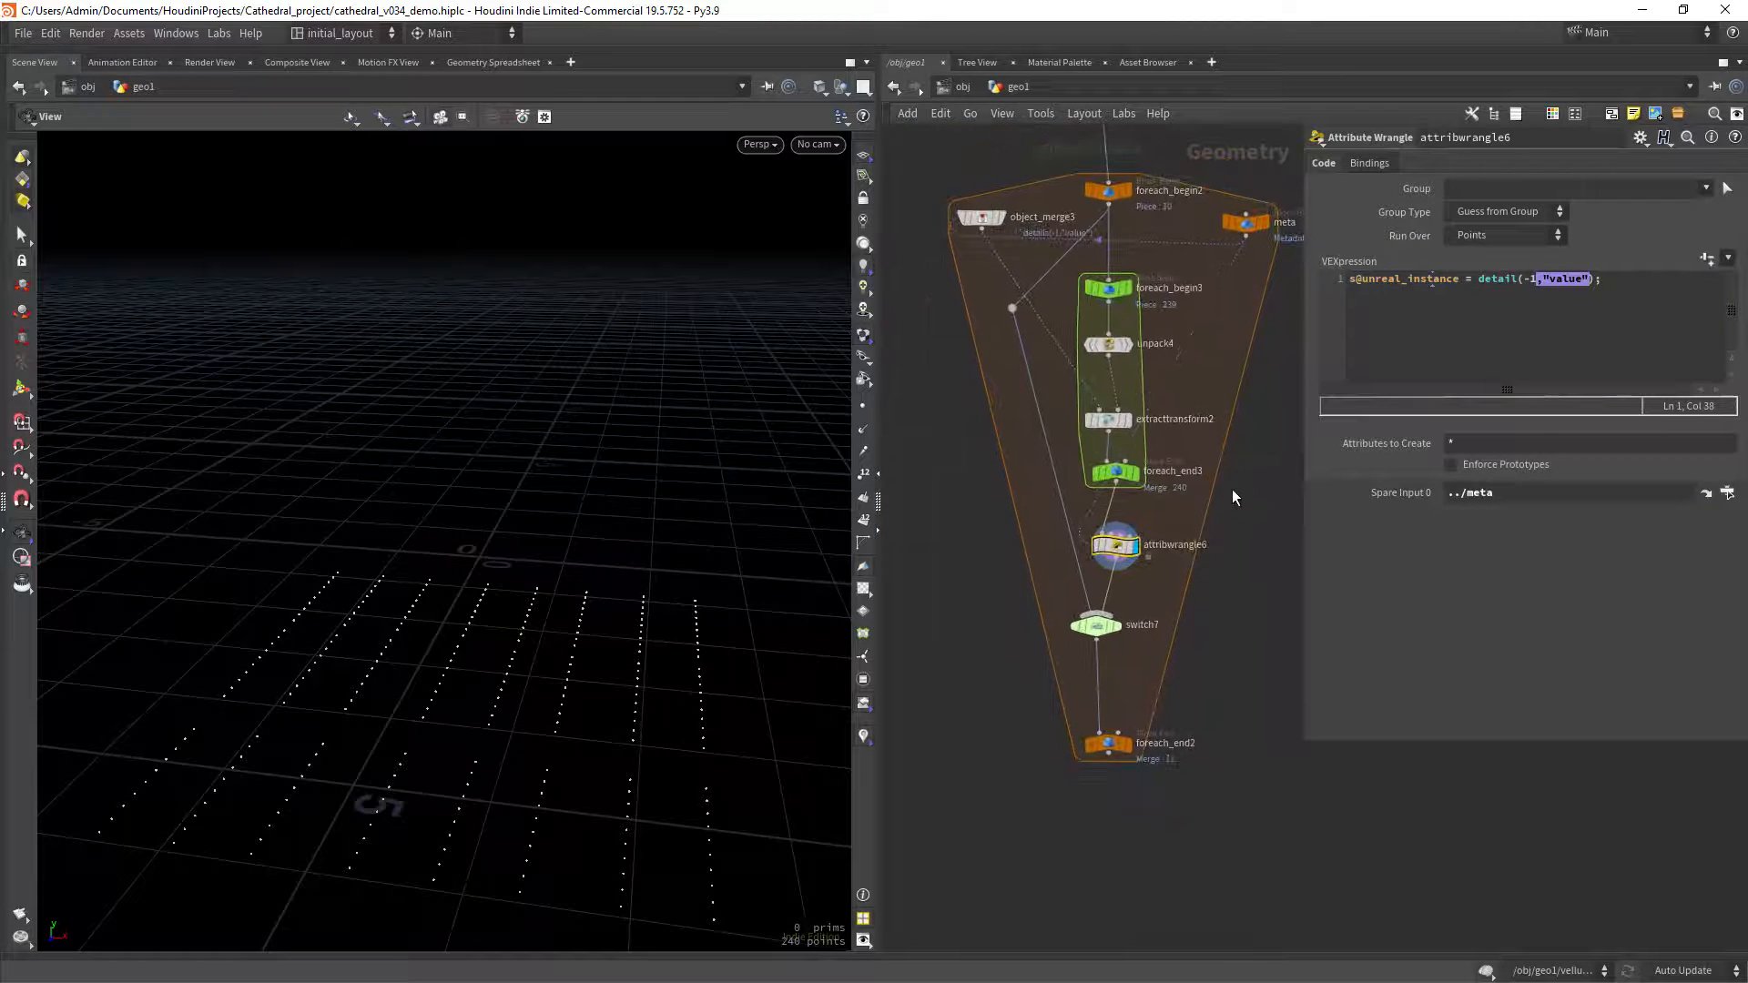
pyautogui.scroll(1, 1211, 580)
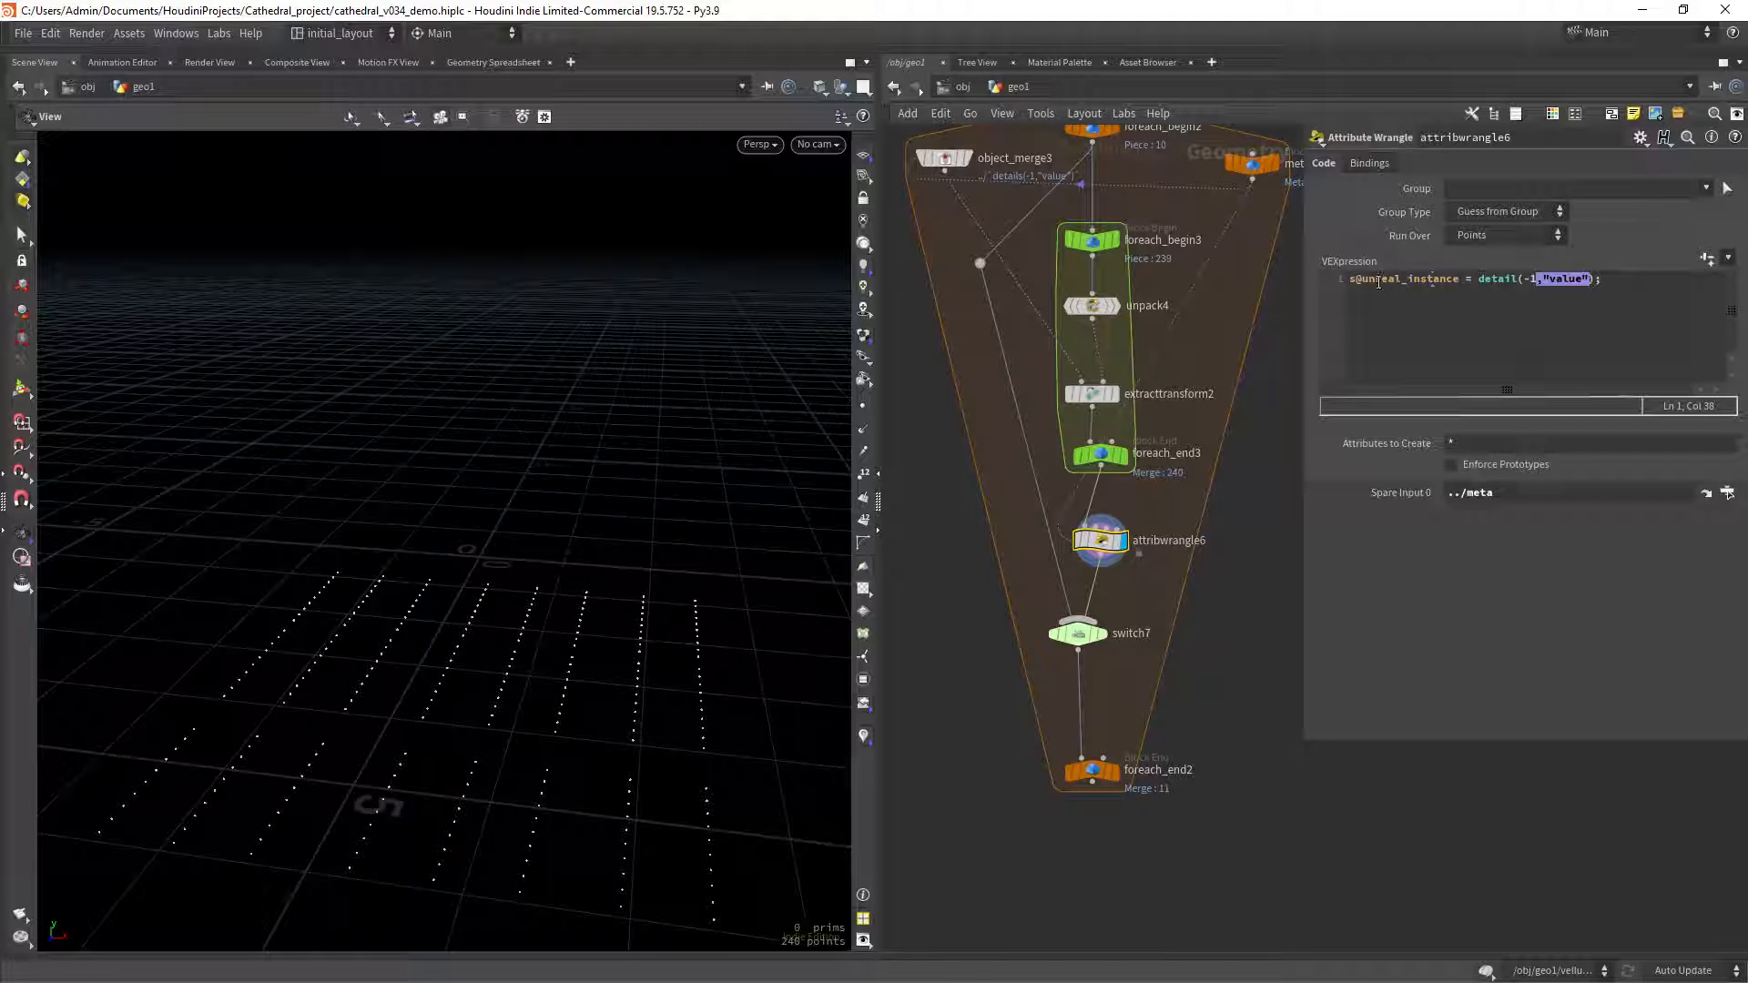
pyautogui.scroll(-2, 1206, 496)
pyautogui.scroll(2, 1224, 510)
pyautogui.moveTo(1232, 522)
pyautogui.mouseDown(button='middle')
pyautogui.moveTo(1219, 500)
pyautogui.moveTo(1206, 537)
pyautogui.moveTo(1204, 519)
pyautogui.mouseUp(button='middle')
pyautogui.scroll(-1, 1227, 554)
pyautogui.scroll(1, 1206, 537)
pyautogui.scroll(1, 1185, 563)
pyautogui.scroll(-3, 1203, 590)
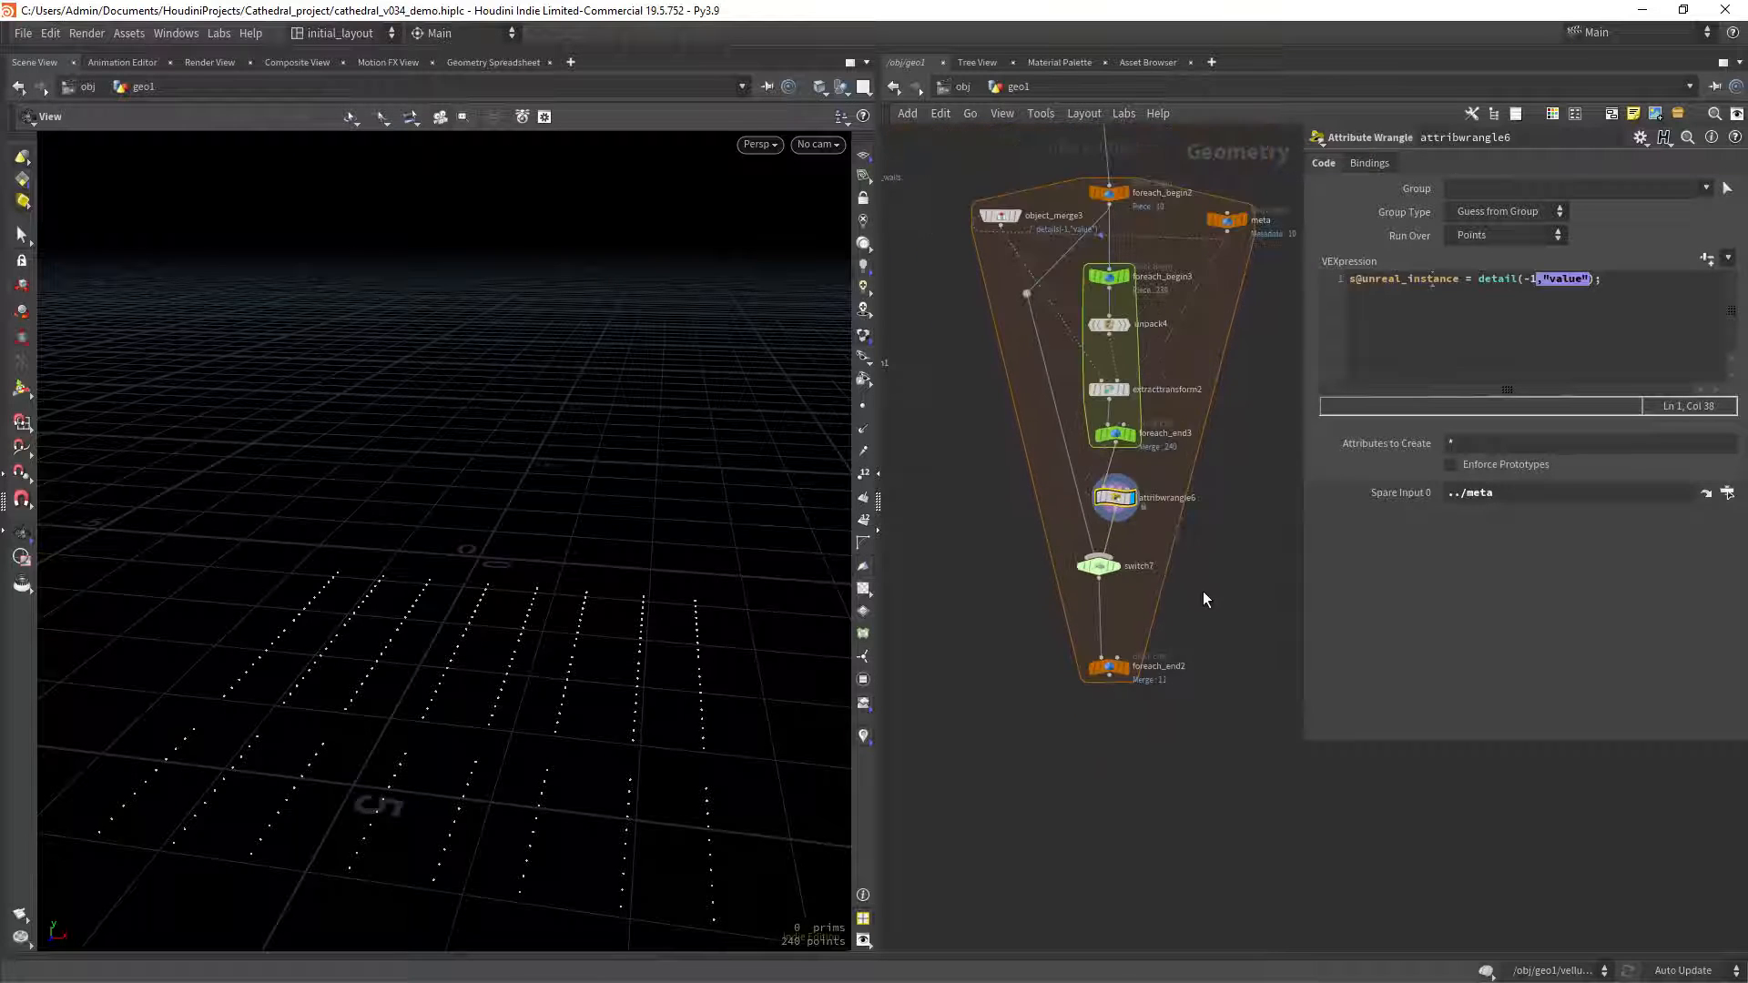
# Display the output of foreach_end2 and list that node's attributes in the Geometry Spreadsheet.
pyautogui.scroll(-1, 1200, 597)
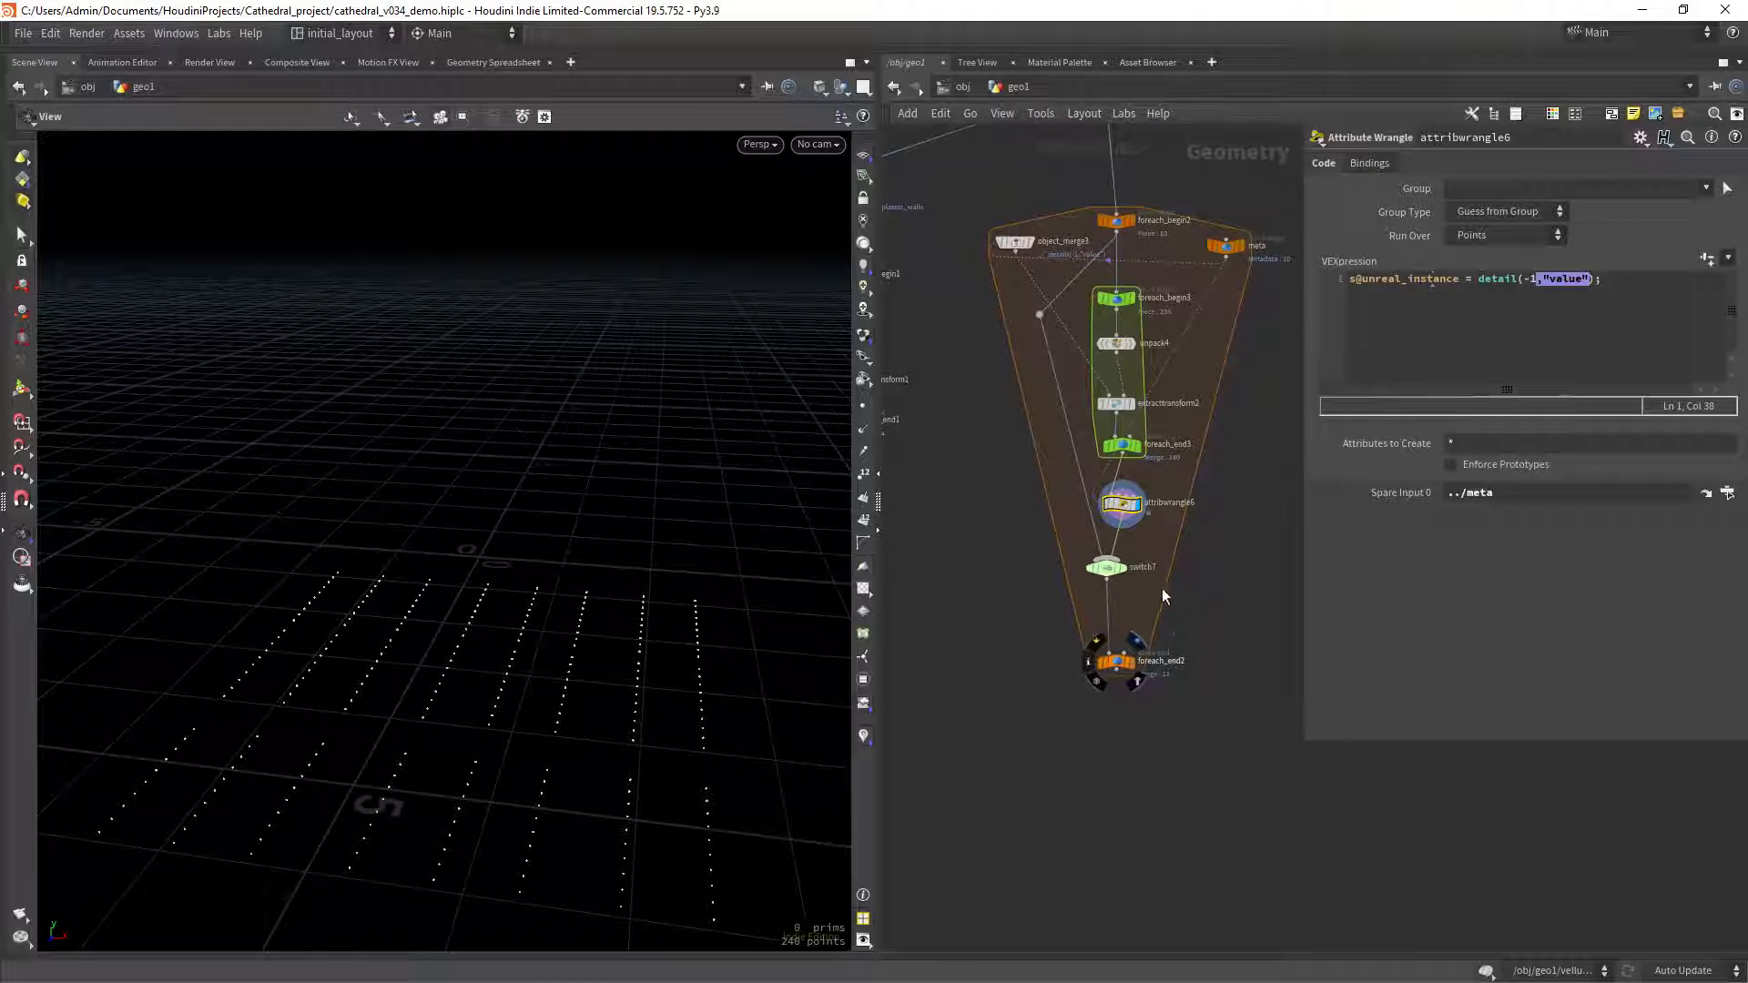
pyautogui.click(1136, 641)
pyautogui.moveTo(604, 602); pyautogui.dragTo(659, 563)
pyautogui.click(503, 64)
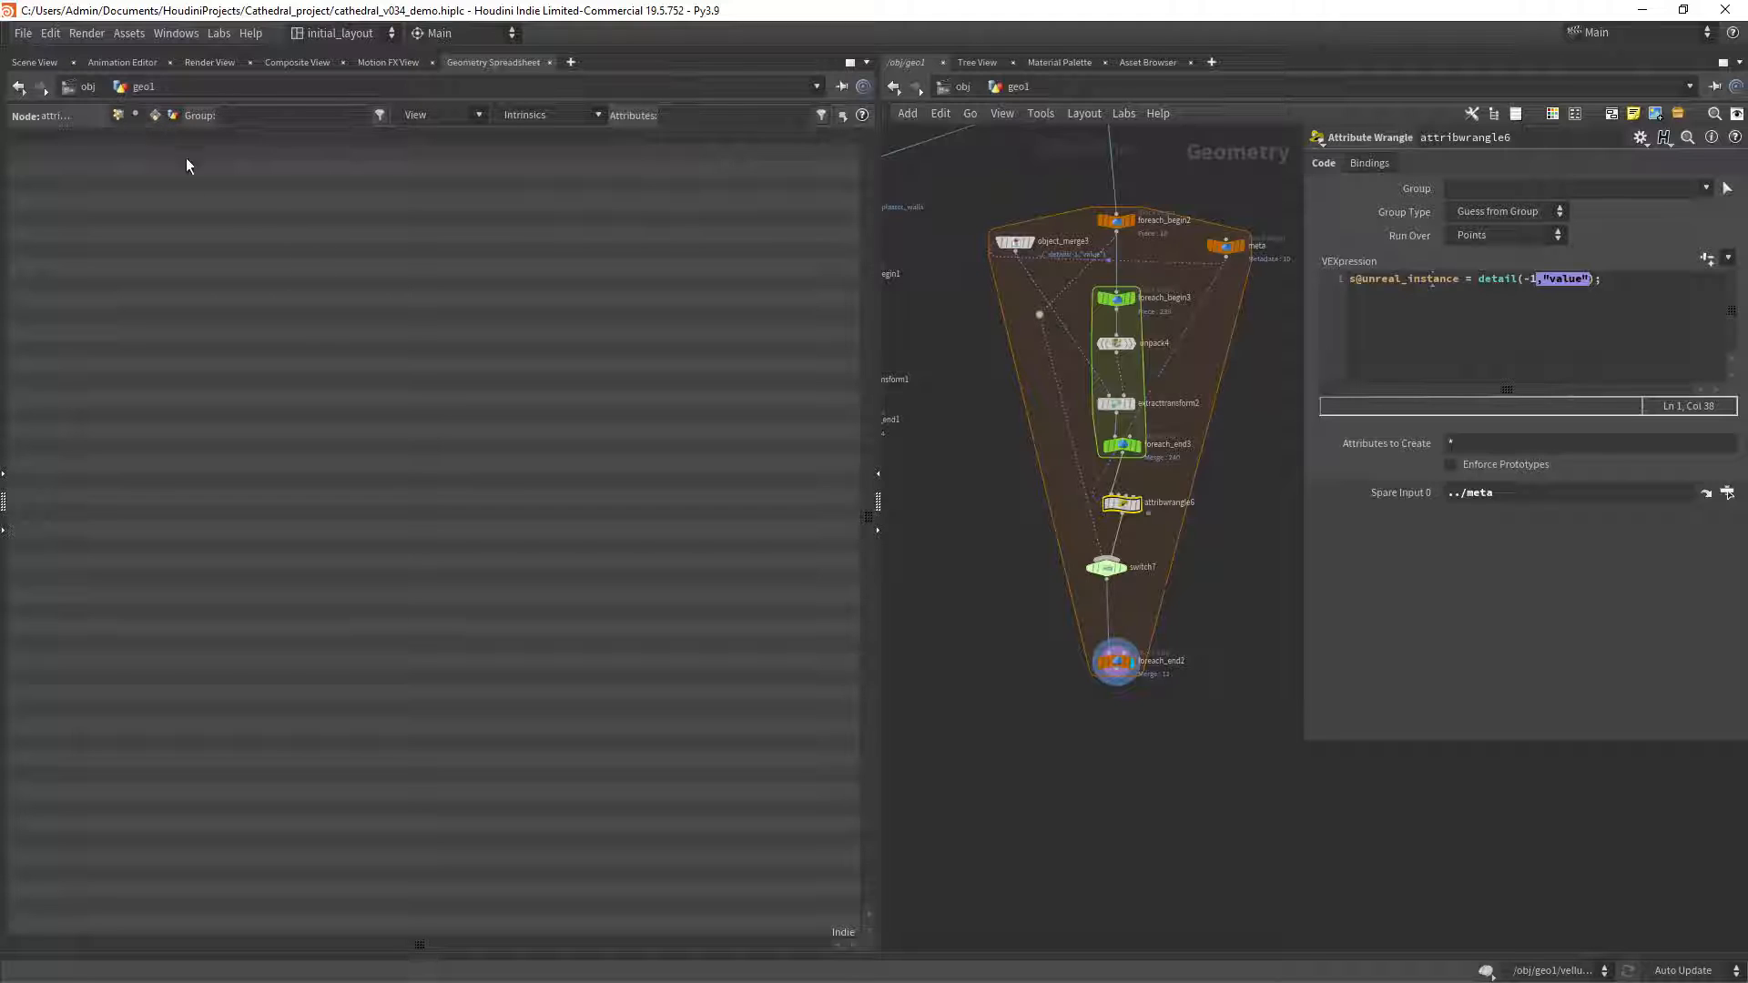
pyautogui.click(1127, 661)
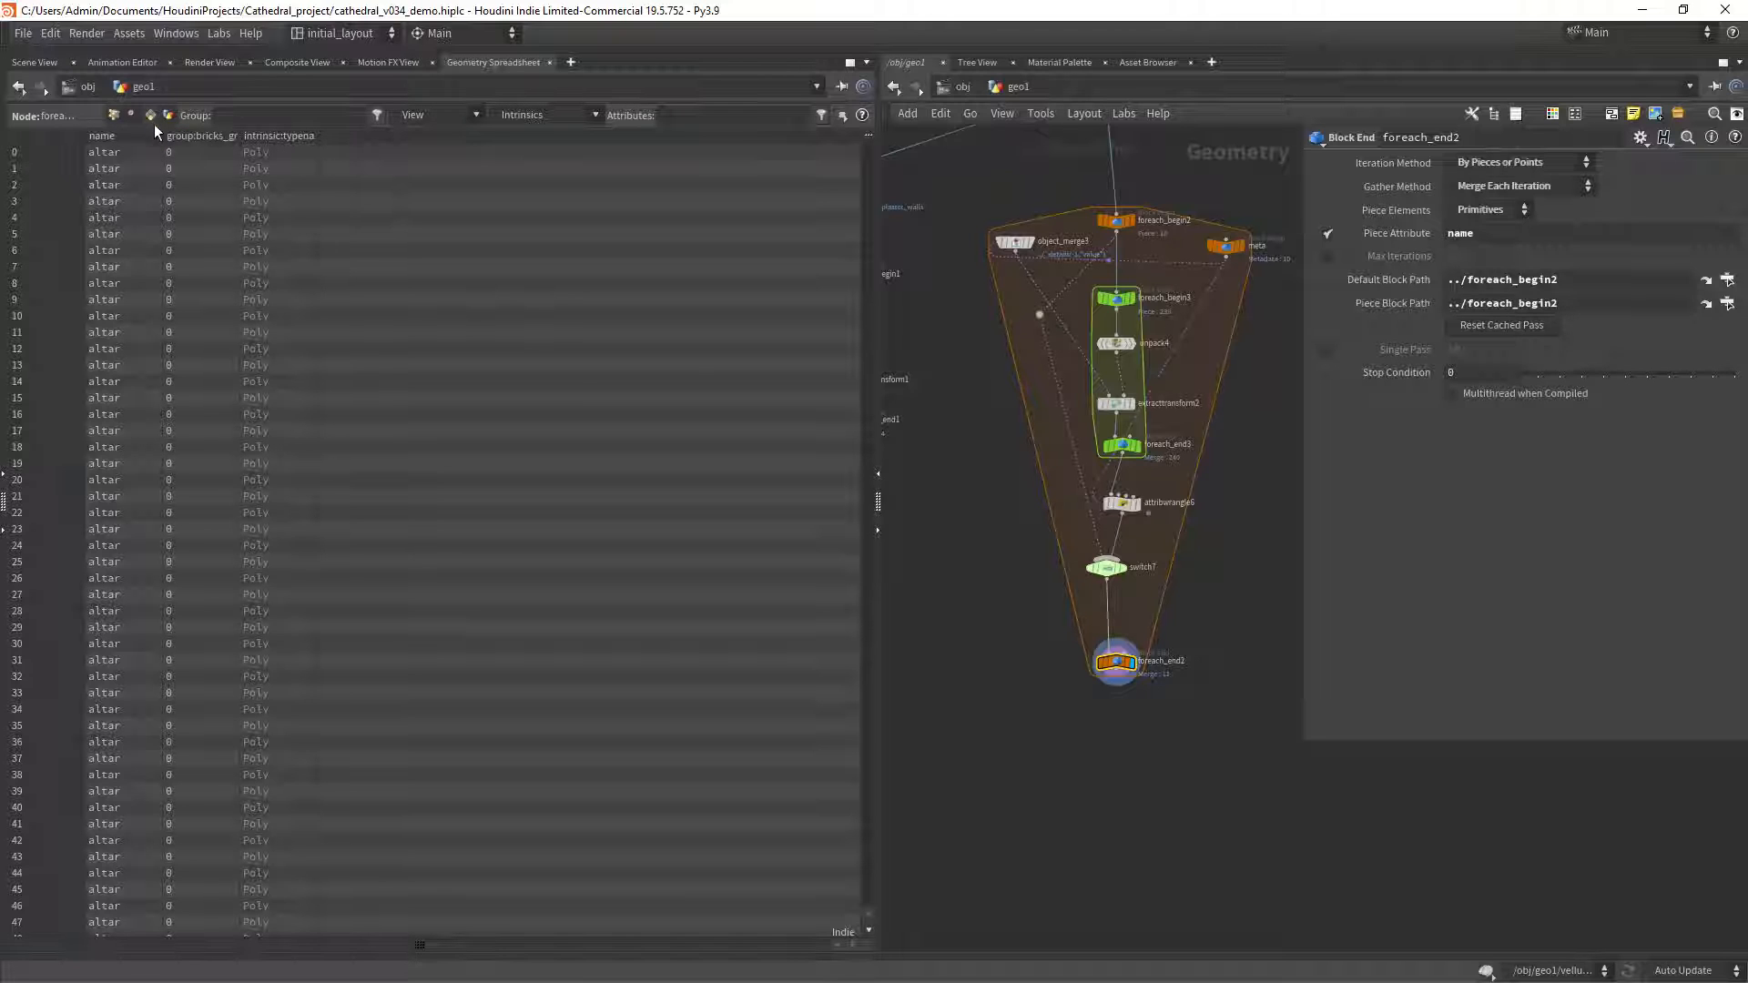
pyautogui.moveTo(866, 142)
pyautogui.mouseDown()
pyautogui.moveTo(847, 927)
pyautogui.moveTo(836, 129)
pyautogui.mouseUp()
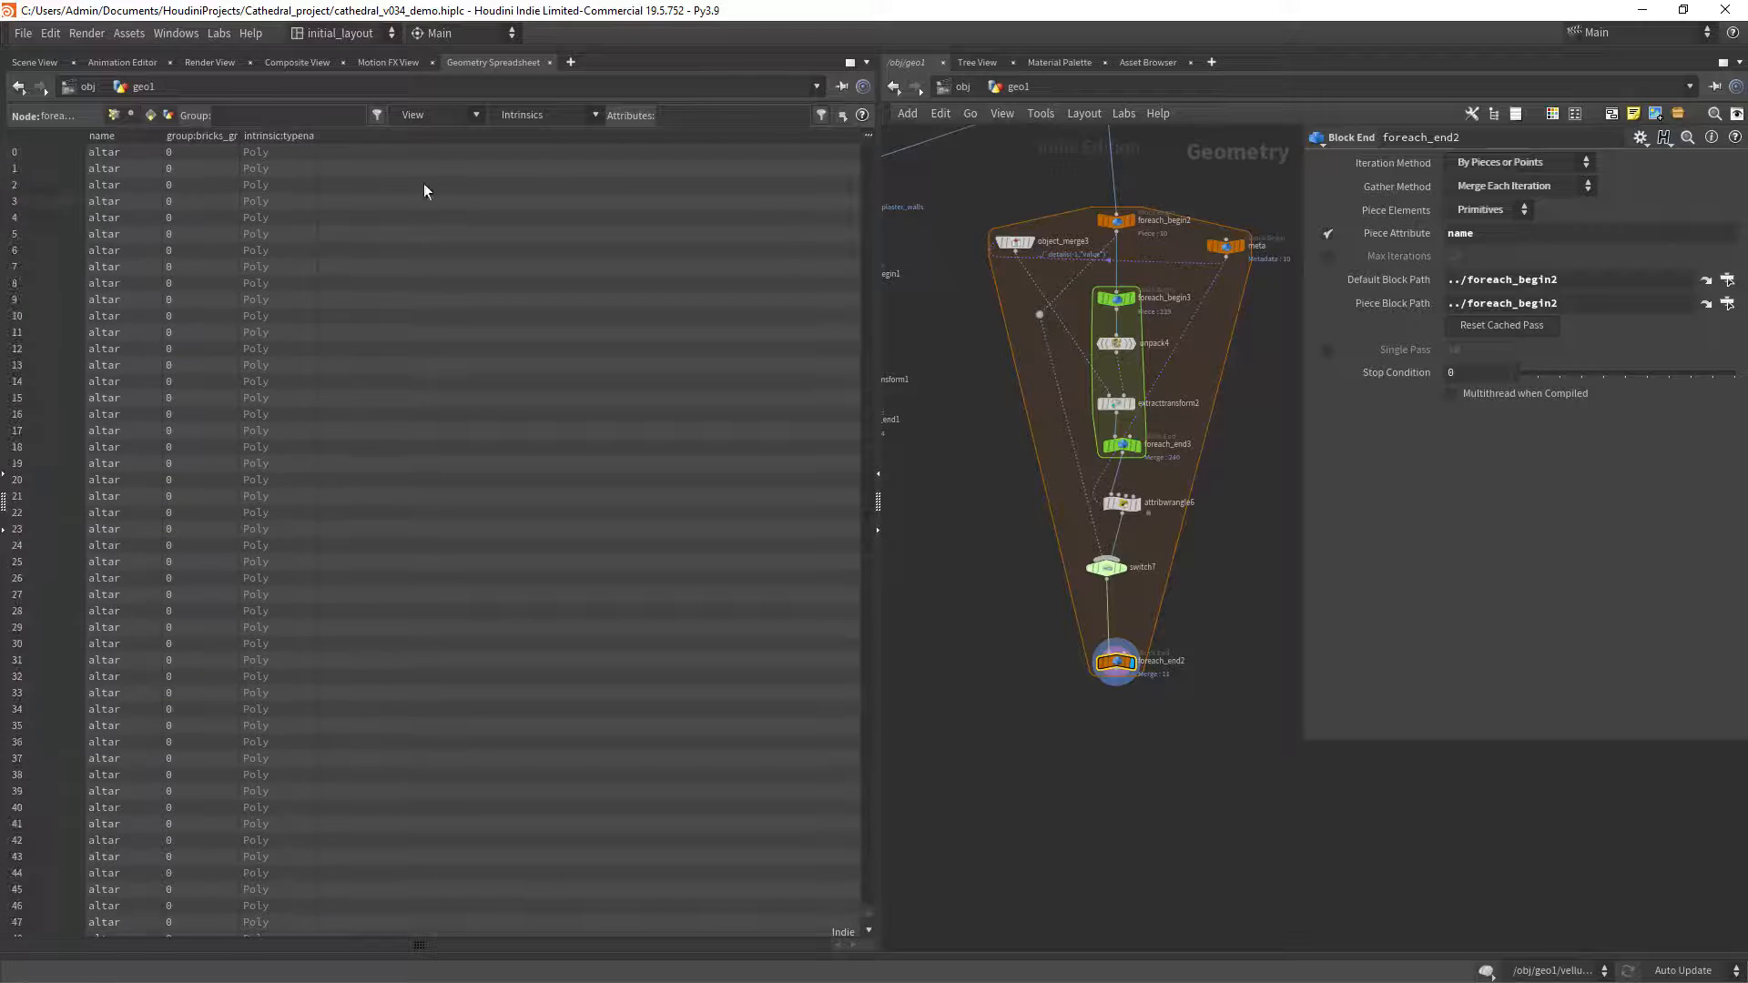
# Show the point attributes of foreach_end2 and sort them by unreal_instance to check the stored names.
pyautogui.click(113, 116)
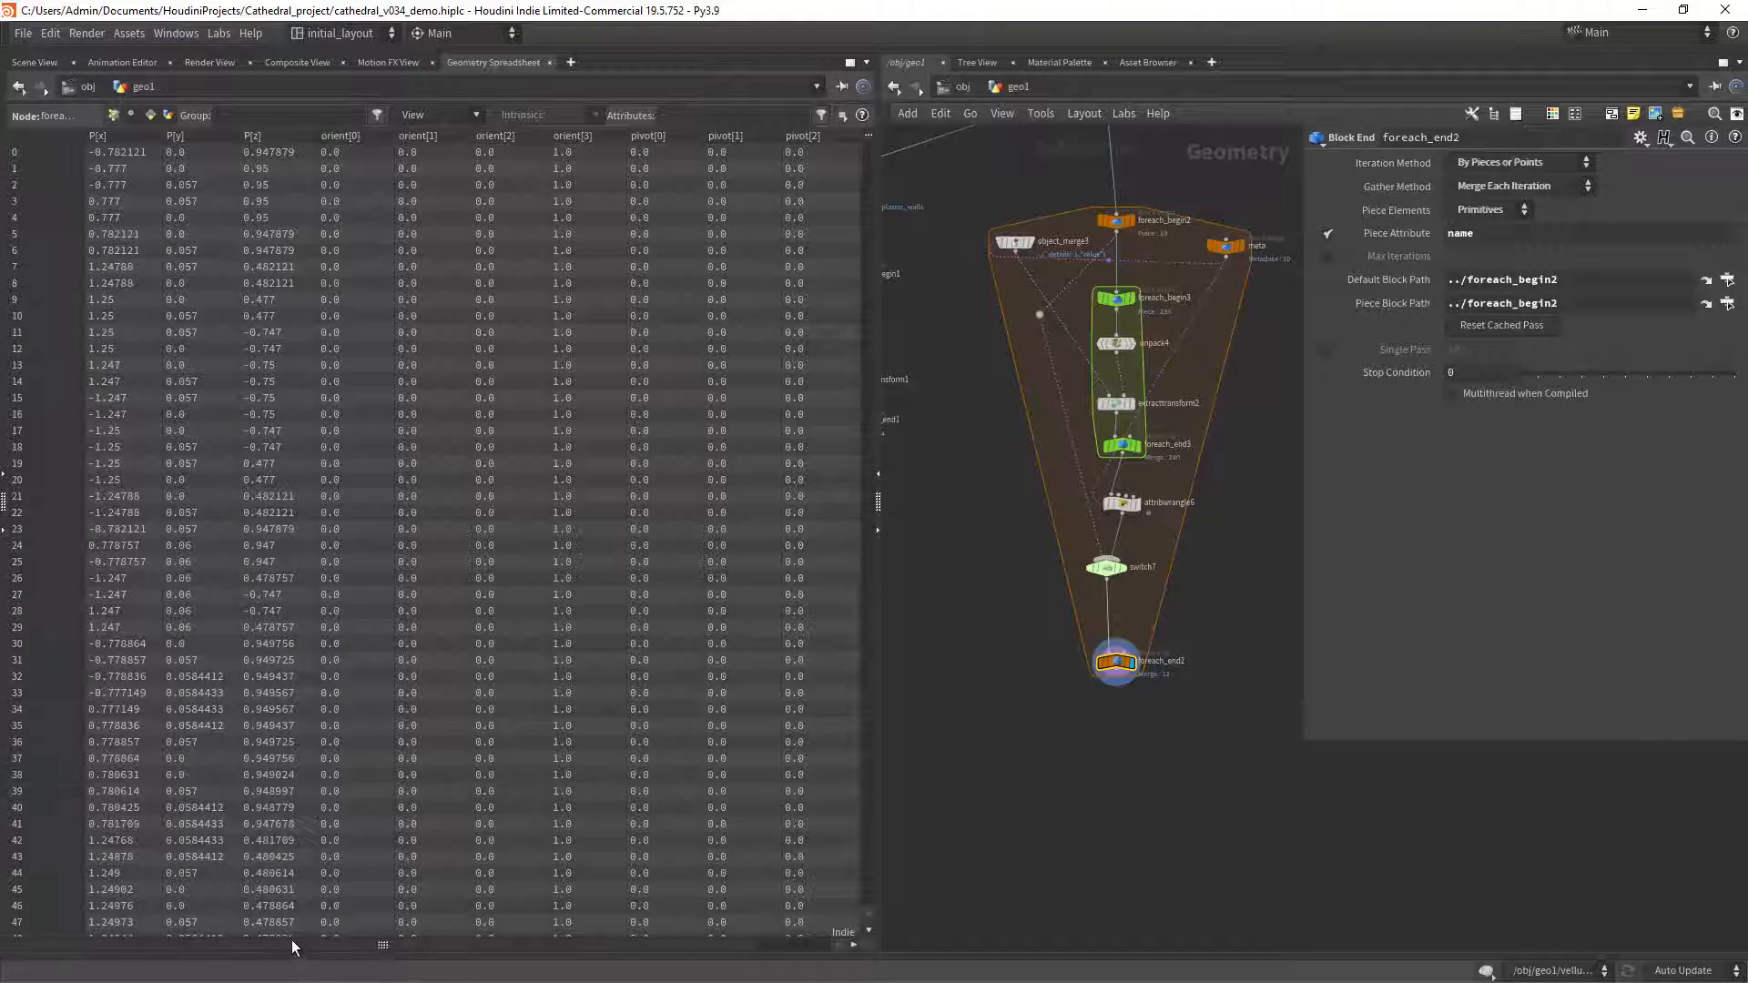
pyautogui.moveTo(293, 945); pyautogui.dragTo(366, 945)
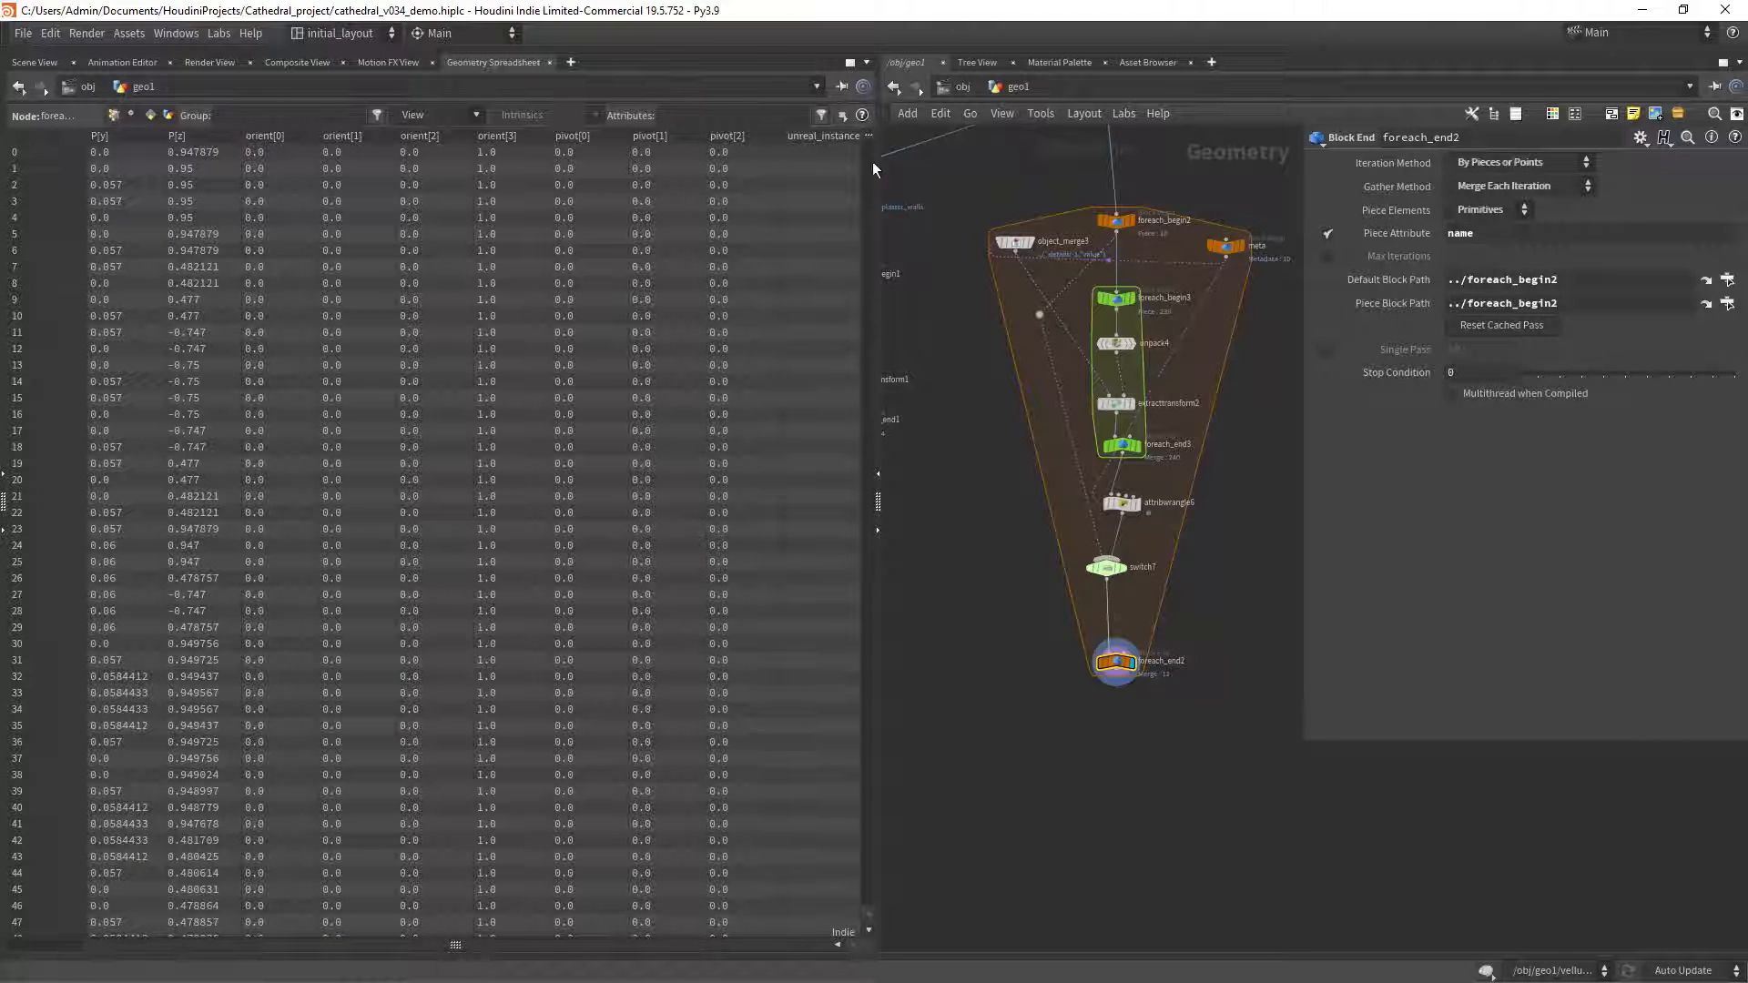
pyautogui.moveTo(871, 145)
pyautogui.mouseDown()
pyautogui.moveTo(843, 918)
pyautogui.moveTo(858, 142)
pyautogui.mouseUp()
pyautogui.click(815, 140)
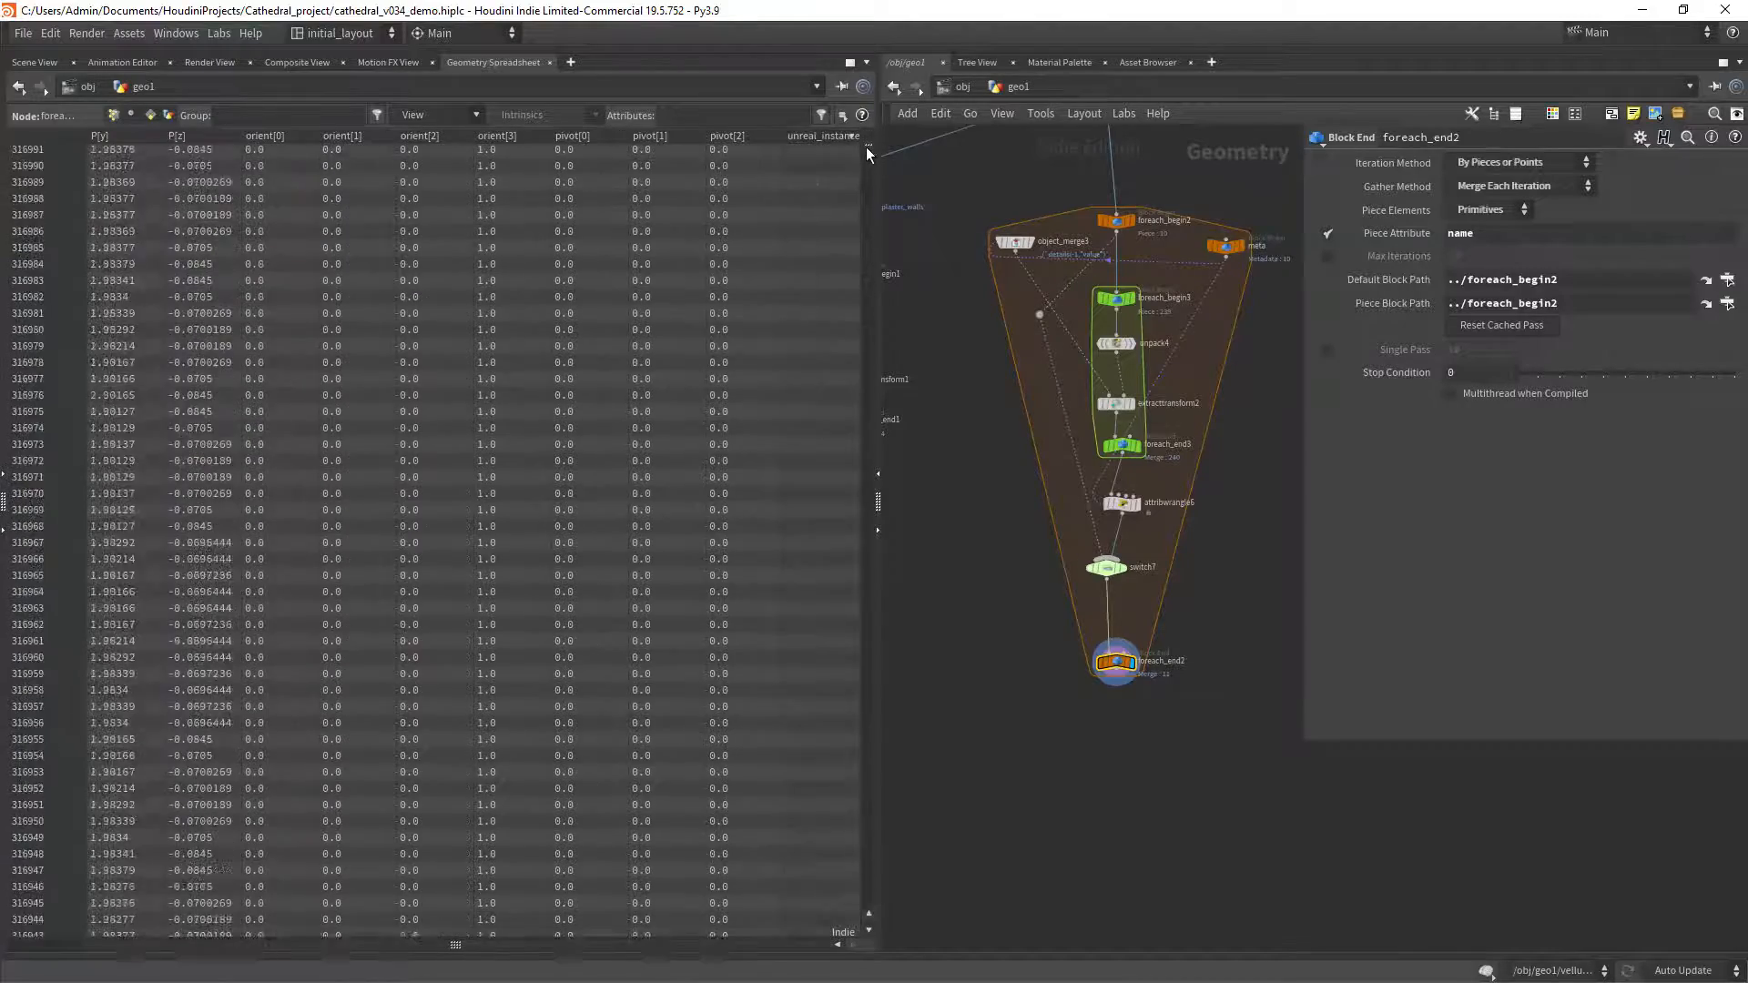
pyautogui.moveTo(867, 136); pyautogui.dragTo(869, 537)
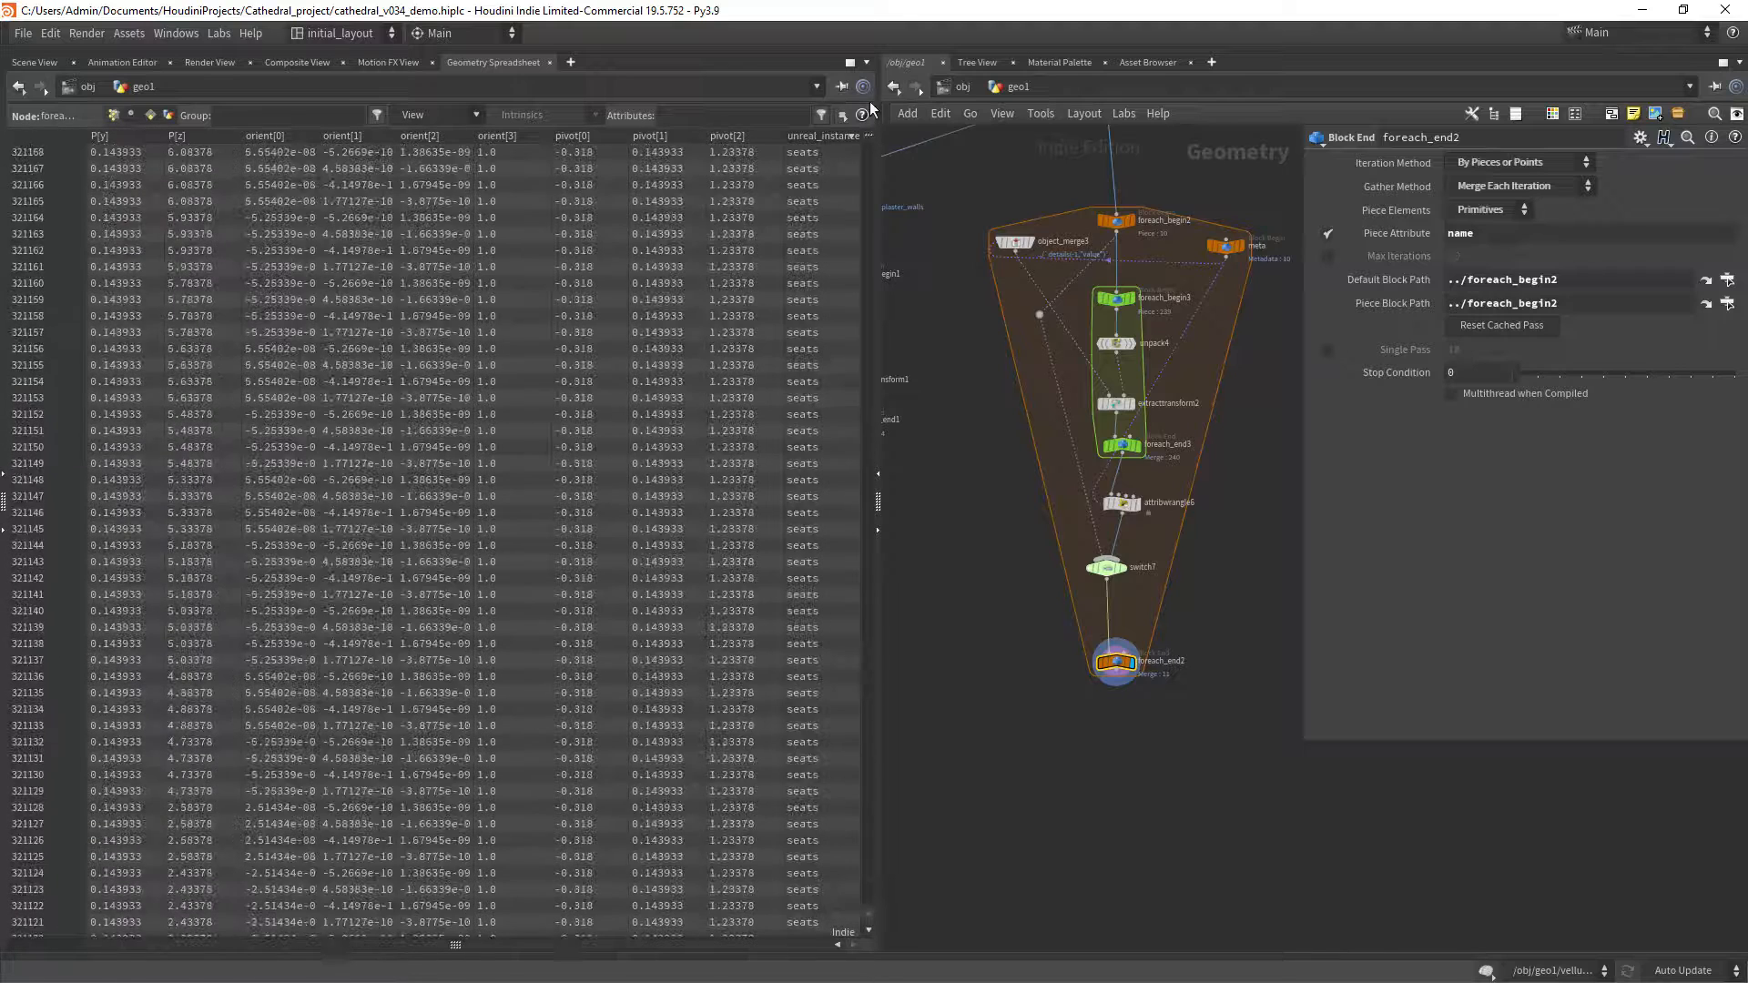
# Return to the 3D scene view and move foreach_end2 farther below switch7 in the network.
pyautogui.click(34, 62)
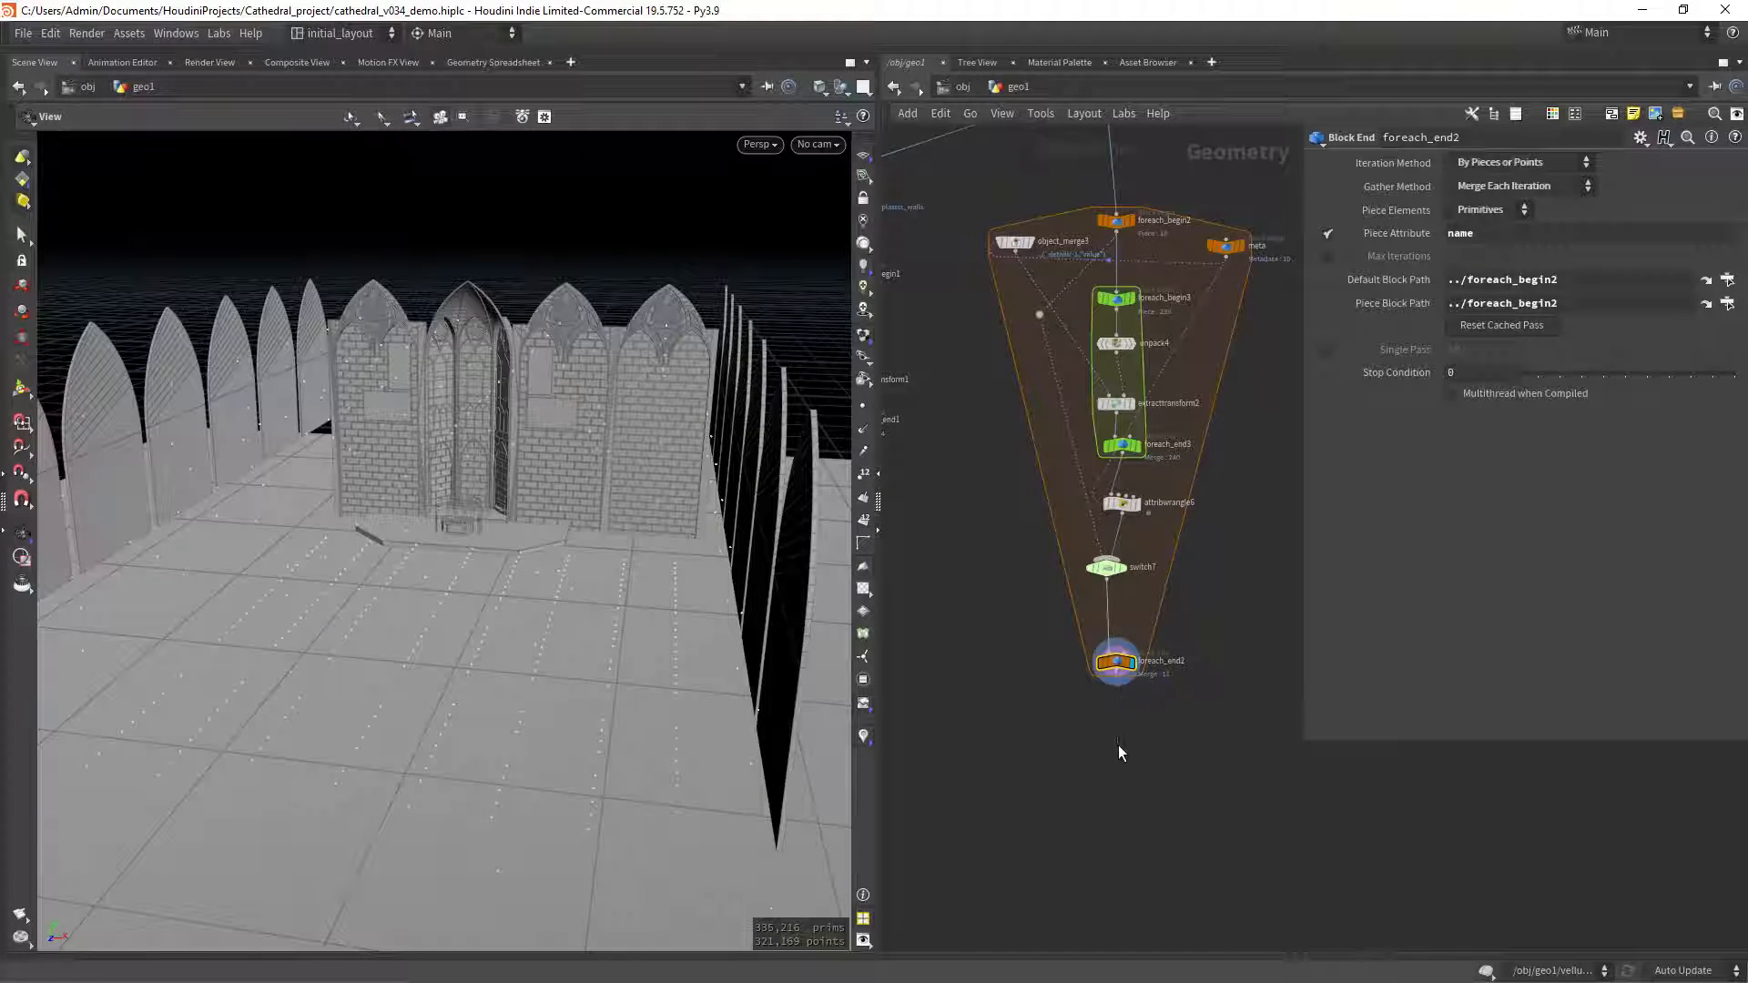
pyautogui.moveTo(1127, 672); pyautogui.dragTo(1126, 736)
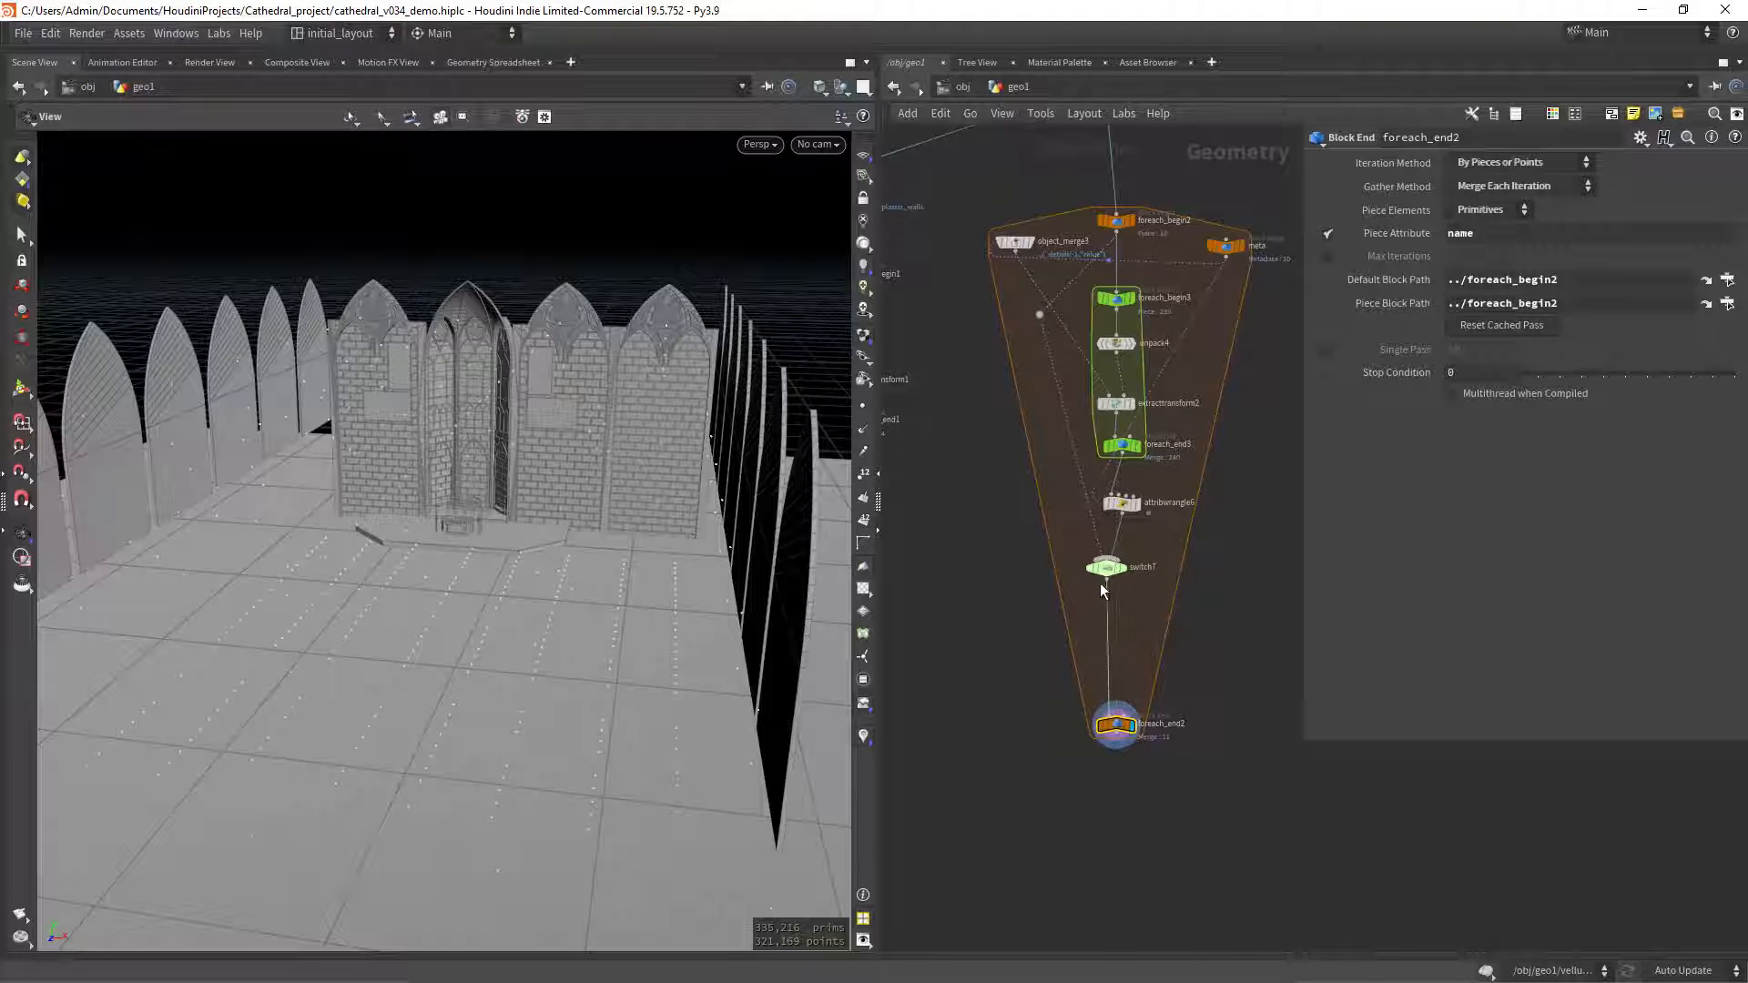
pyautogui.scroll(2, 975, 462)
pyautogui.scroll(-4, 1003, 522)
pyautogui.scroll(-3, 605, 531)
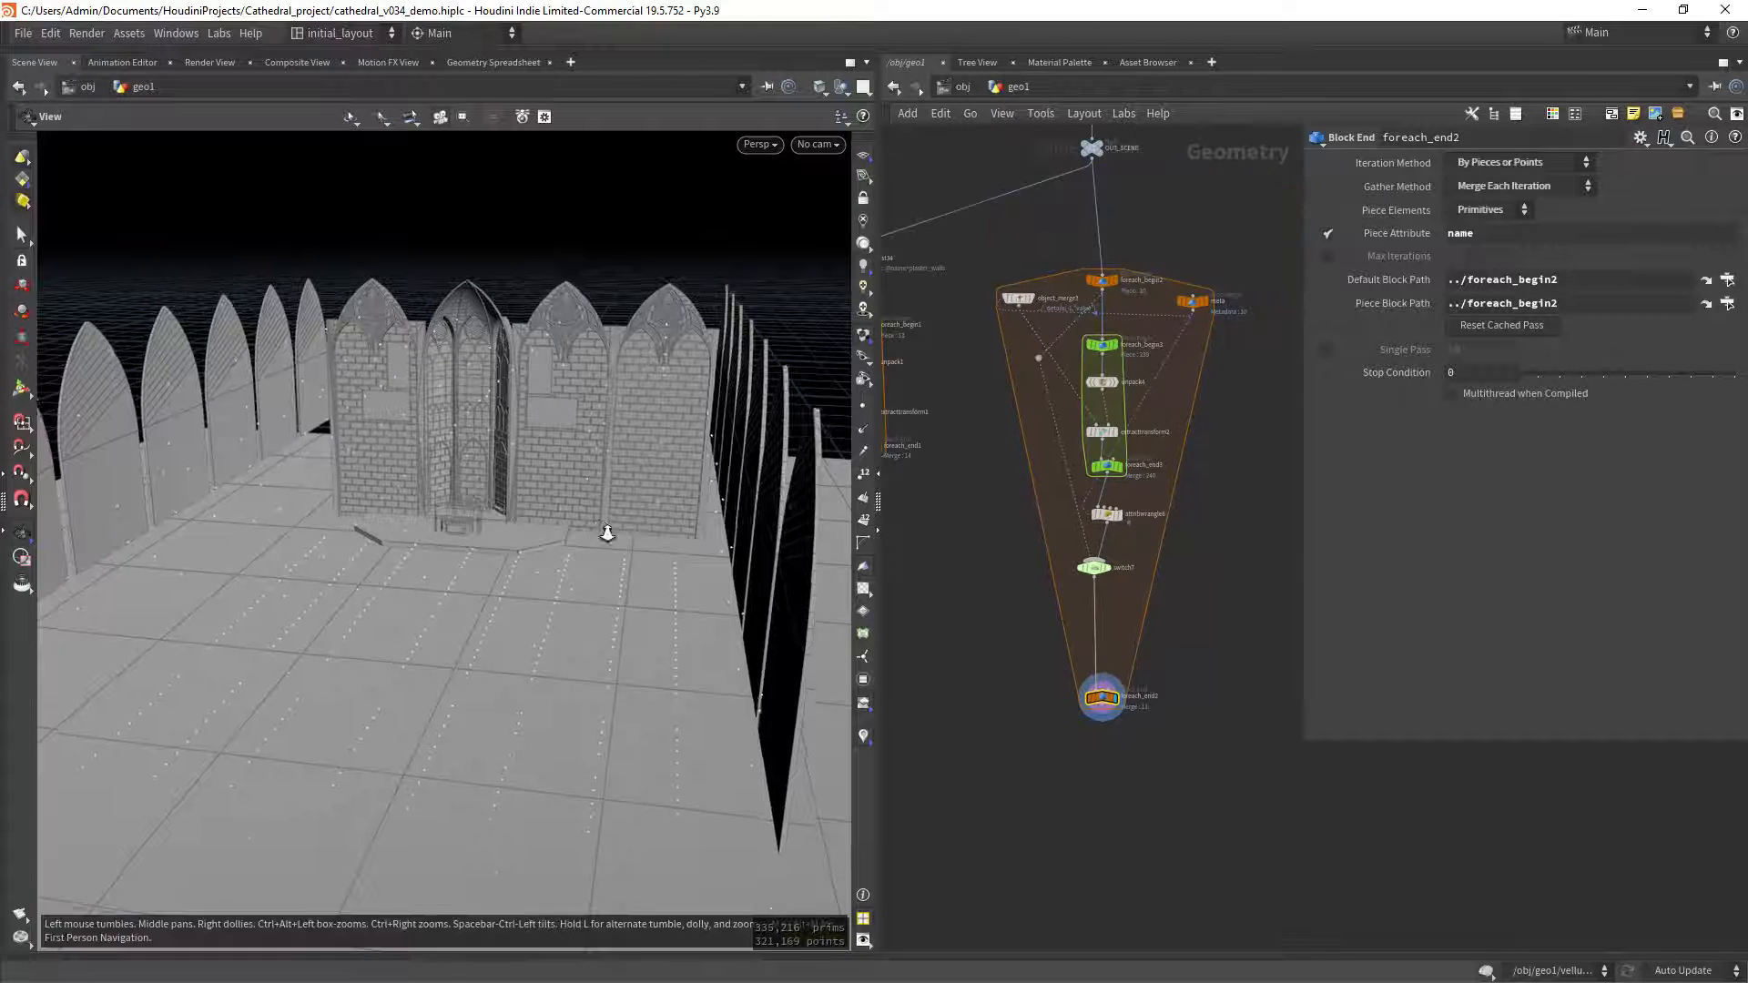
# Display the output of object_merge3 and frame its bench model in the 3D view.
pyautogui.click(1030, 298)
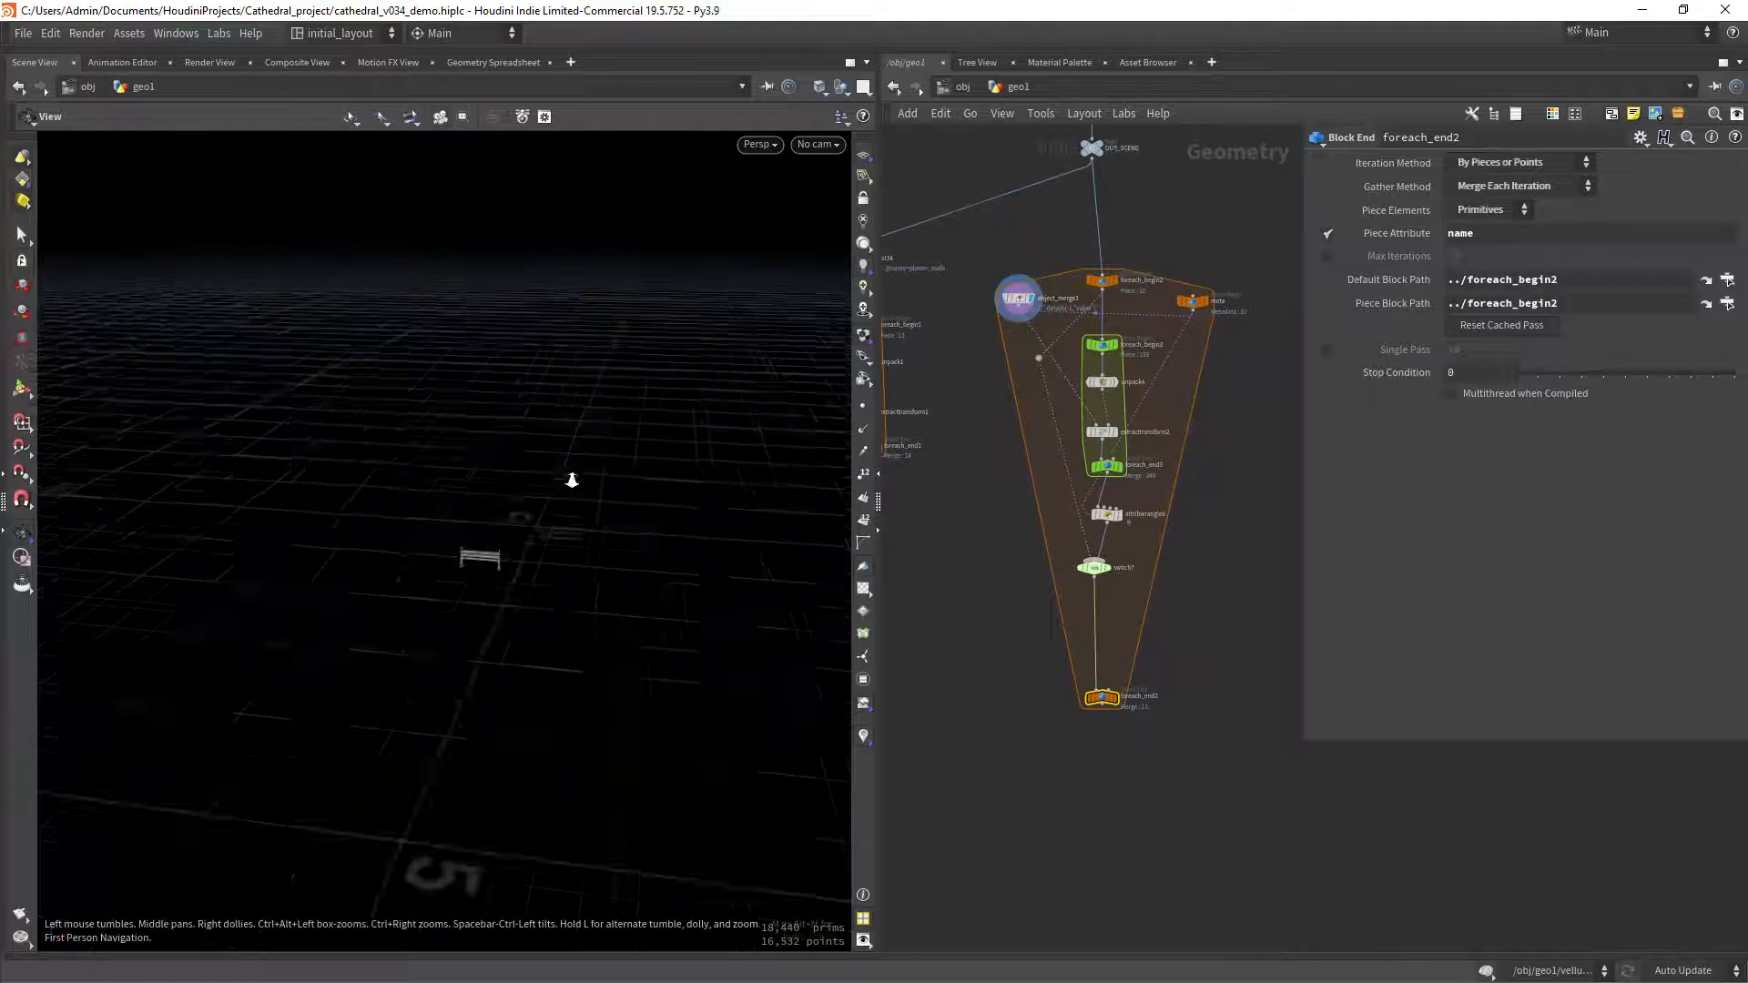
pyautogui.moveTo(669, 601); pyautogui.dragTo(472, 547, button='middle')
pyautogui.scroll(-4, 473, 546)
pyautogui.moveTo(478, 483); pyautogui.dragTo(483, 541)
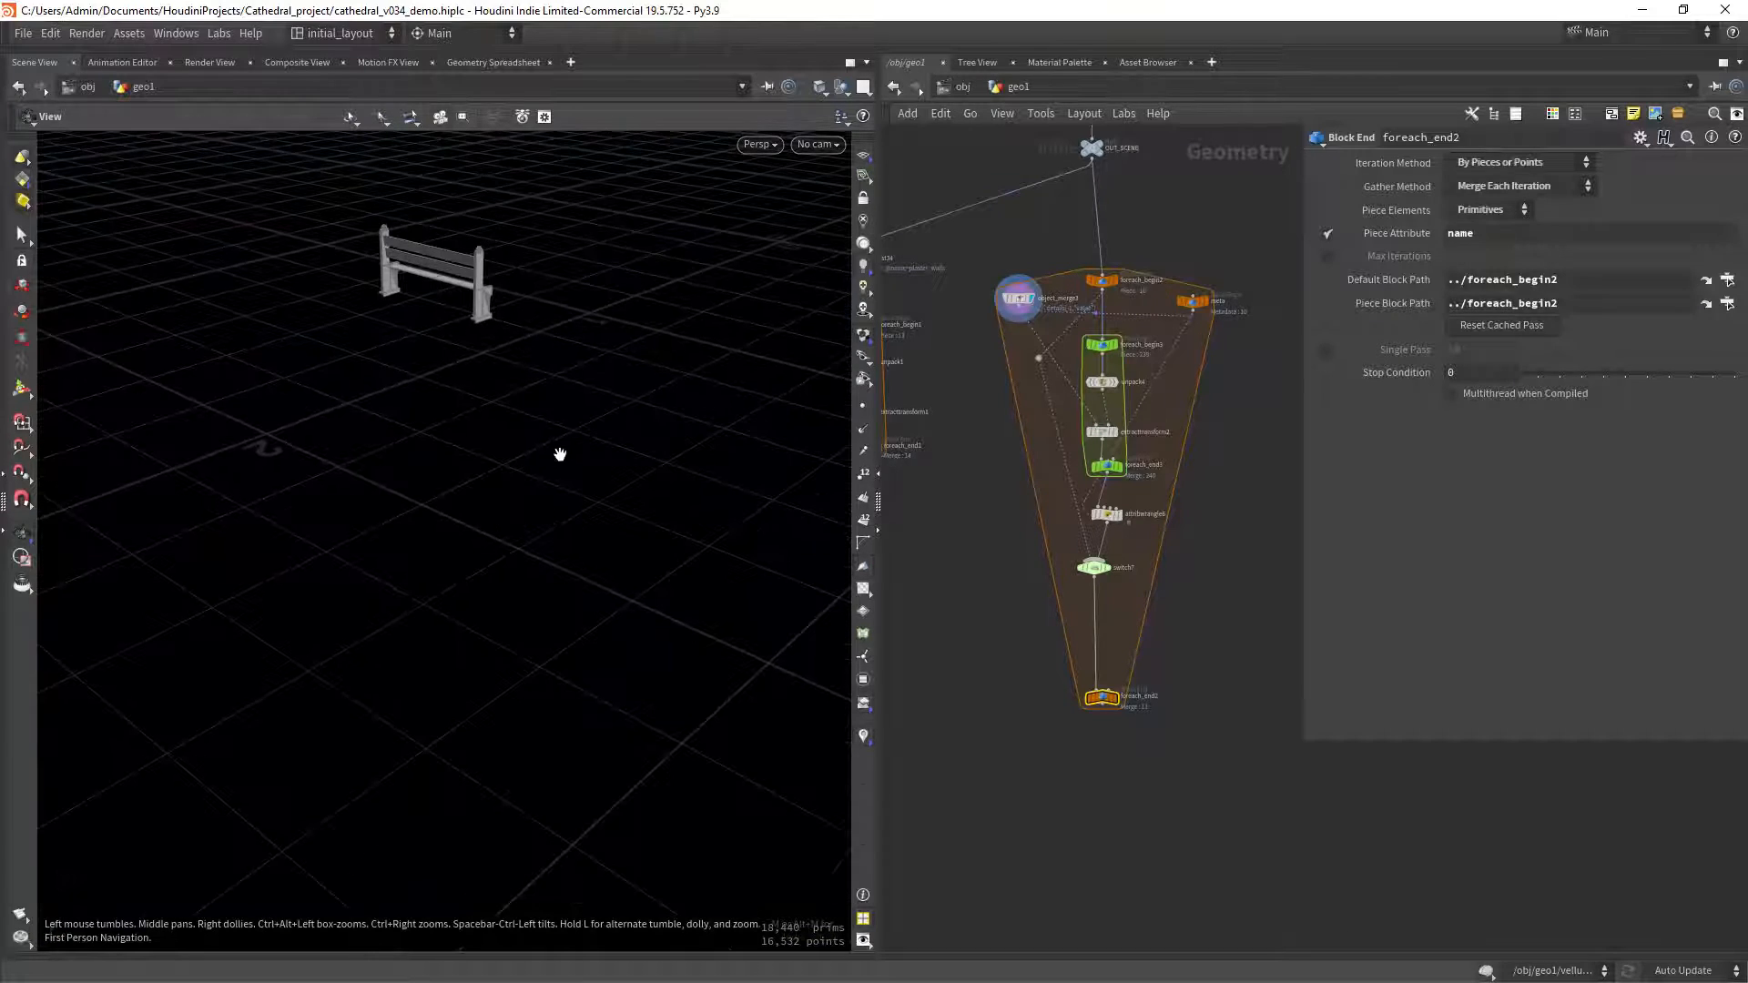
pyautogui.hotkey('space', 'f')
pyautogui.moveTo(570, 444); pyautogui.dragTo(546, 478)
# Spread out object_merge3, the meta node and foreach_begin2 to make room at the start of the for-each block.
pyautogui.moveTo(1018, 298); pyautogui.dragTo(992, 271)
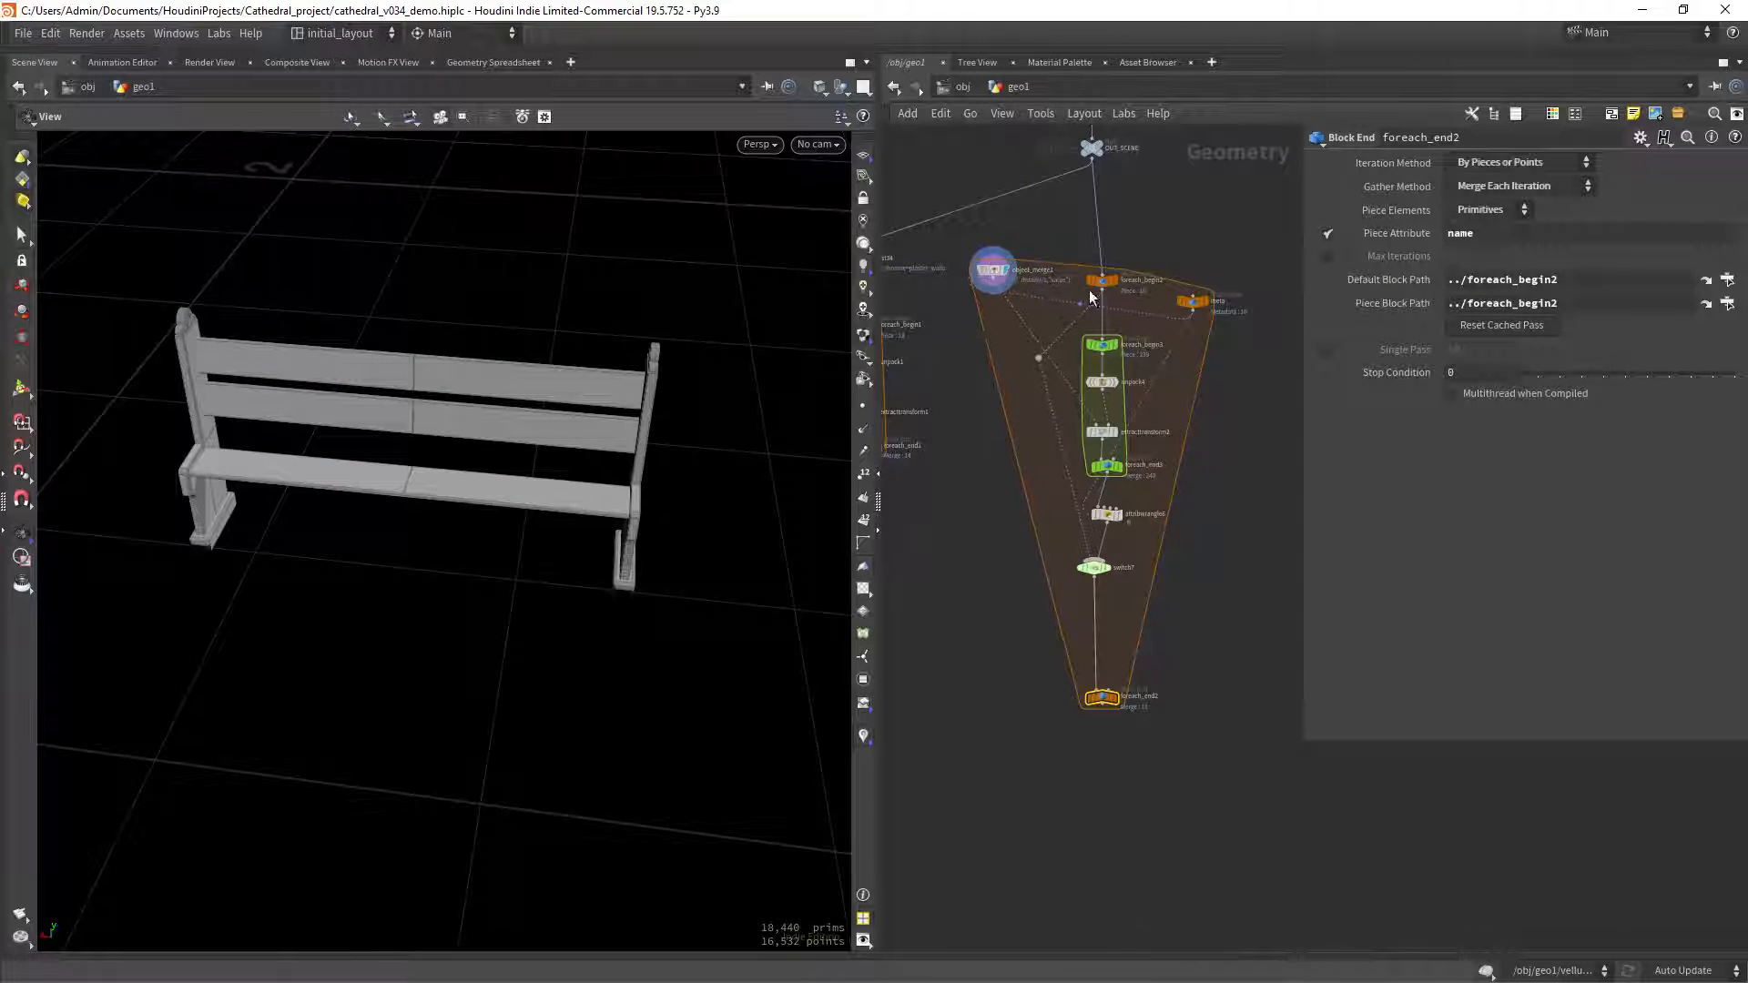
pyautogui.moveTo(1197, 308); pyautogui.dragTo(1228, 269)
pyautogui.moveTo(1107, 286); pyautogui.dragTo(1104, 261)
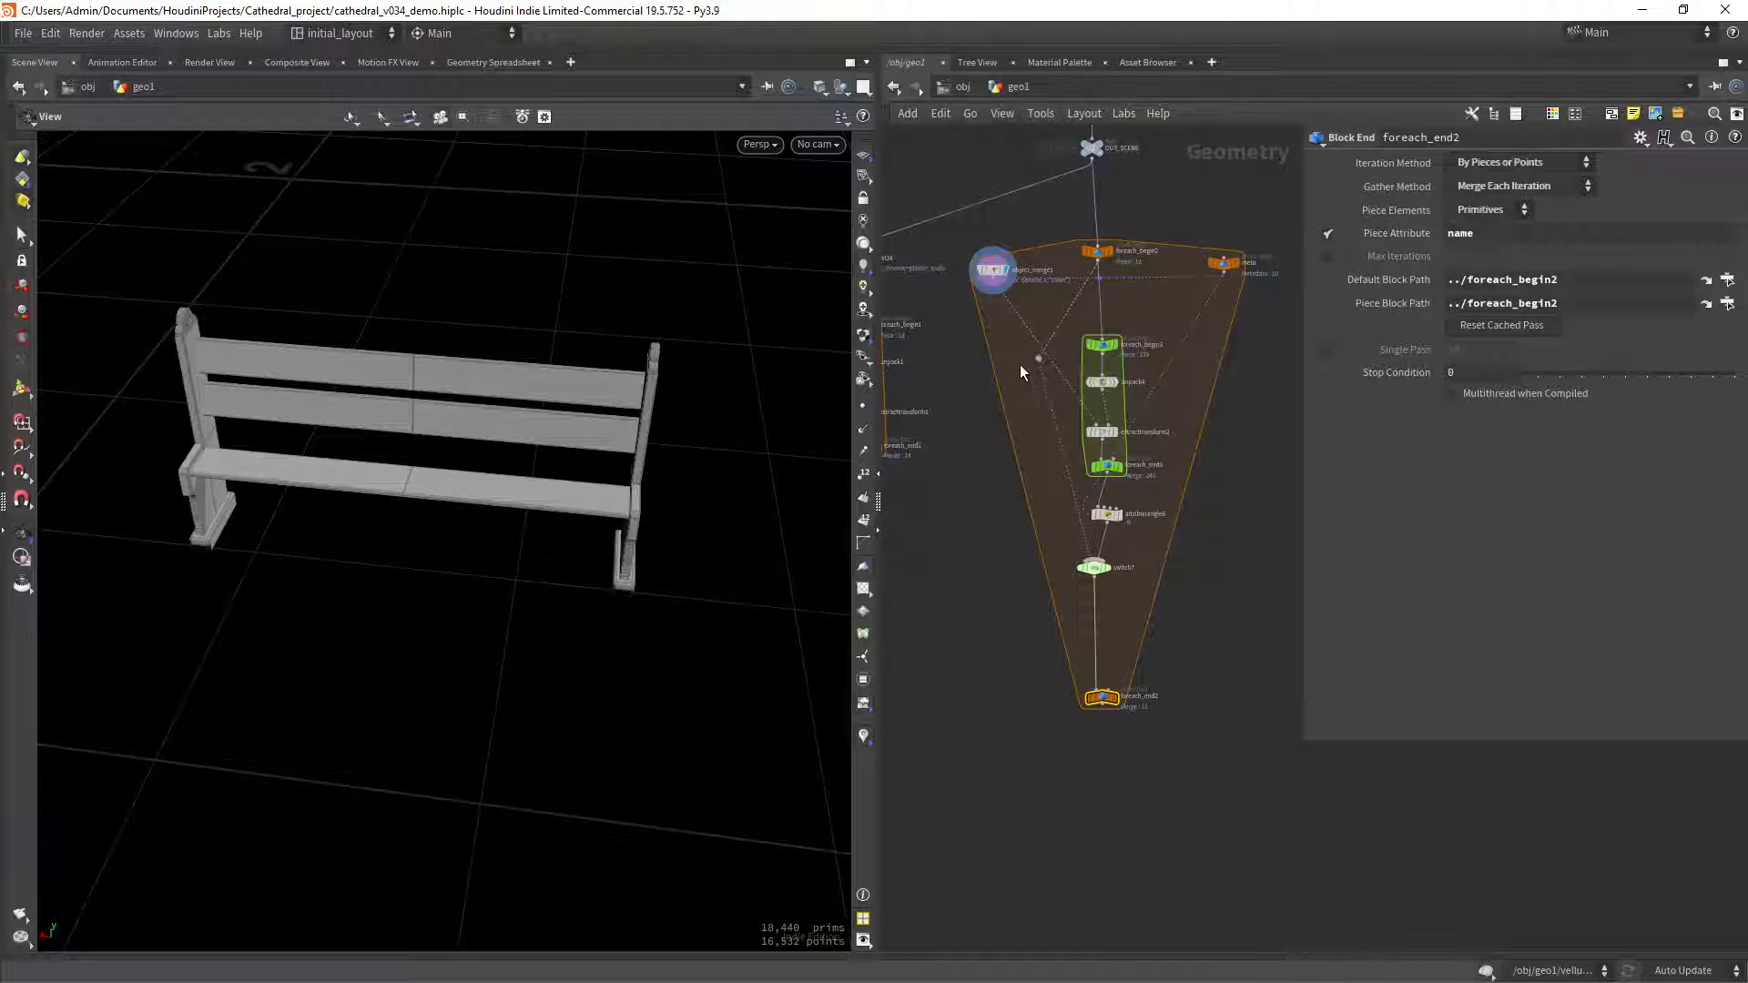
# Insert a Null node directly after object_merge3, on its connection to extracttransform2.
pyautogui.scroll(2, 1013, 352)
pyautogui.press('Tab')
pyautogui.write('nu')
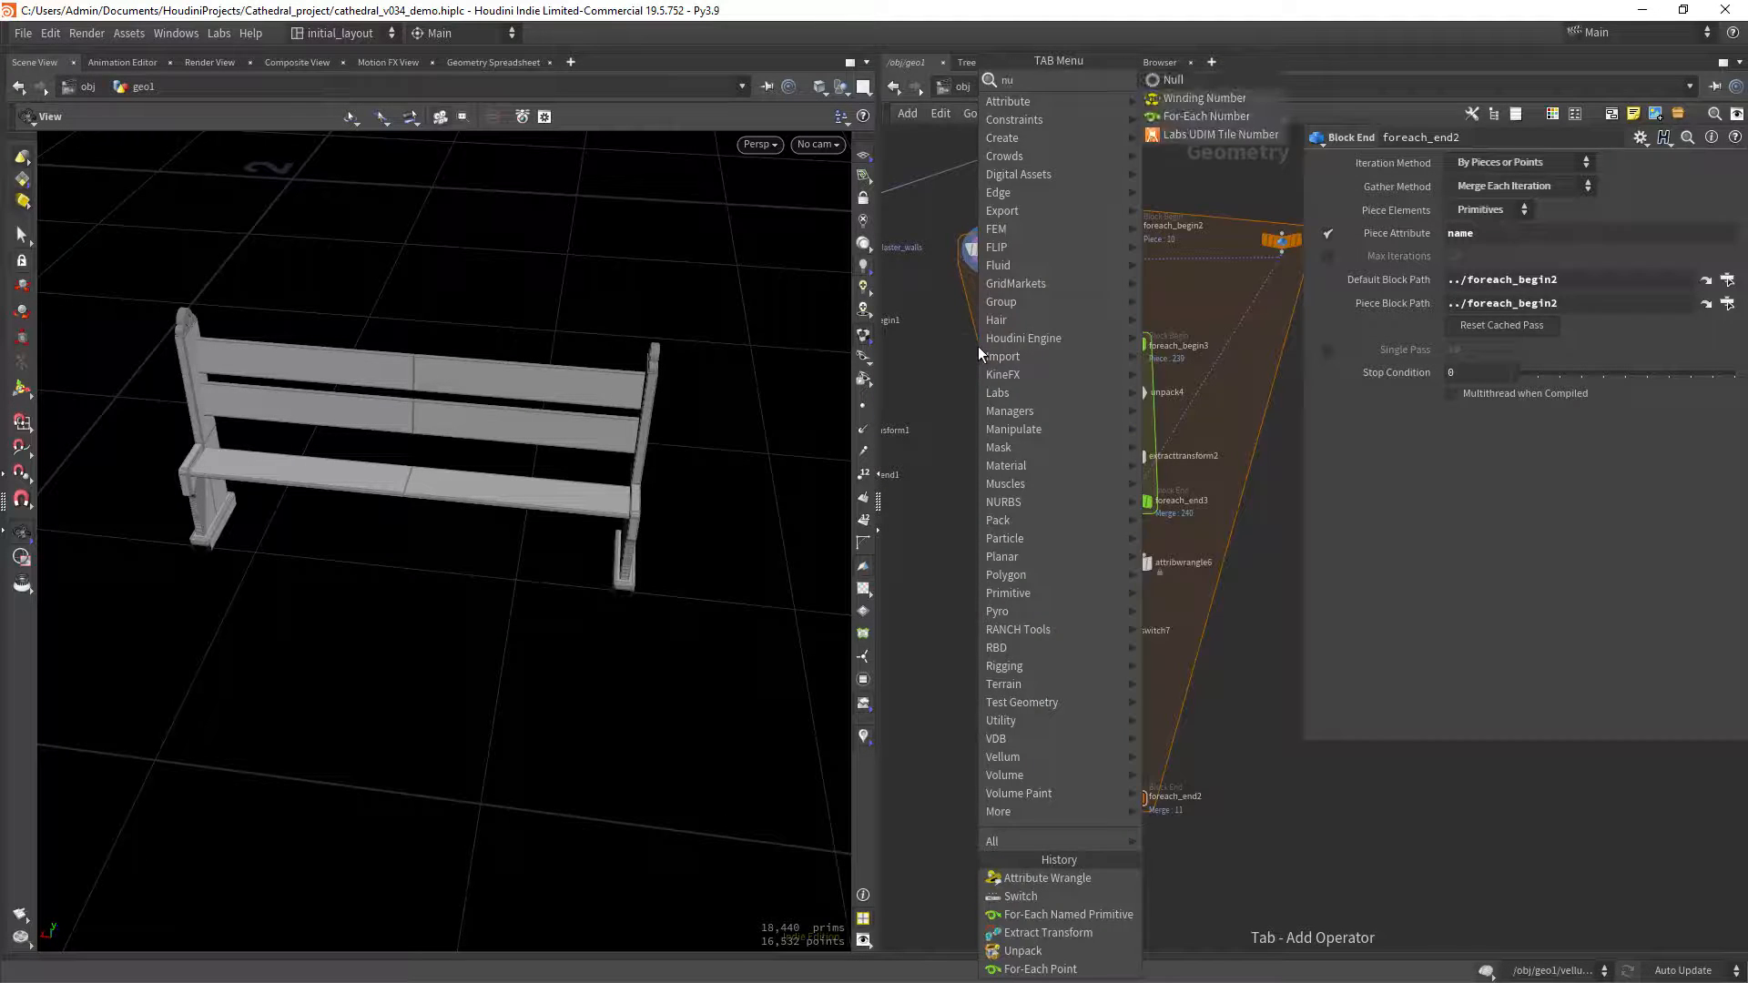
pyautogui.press('Return')
pyautogui.click(977, 346)
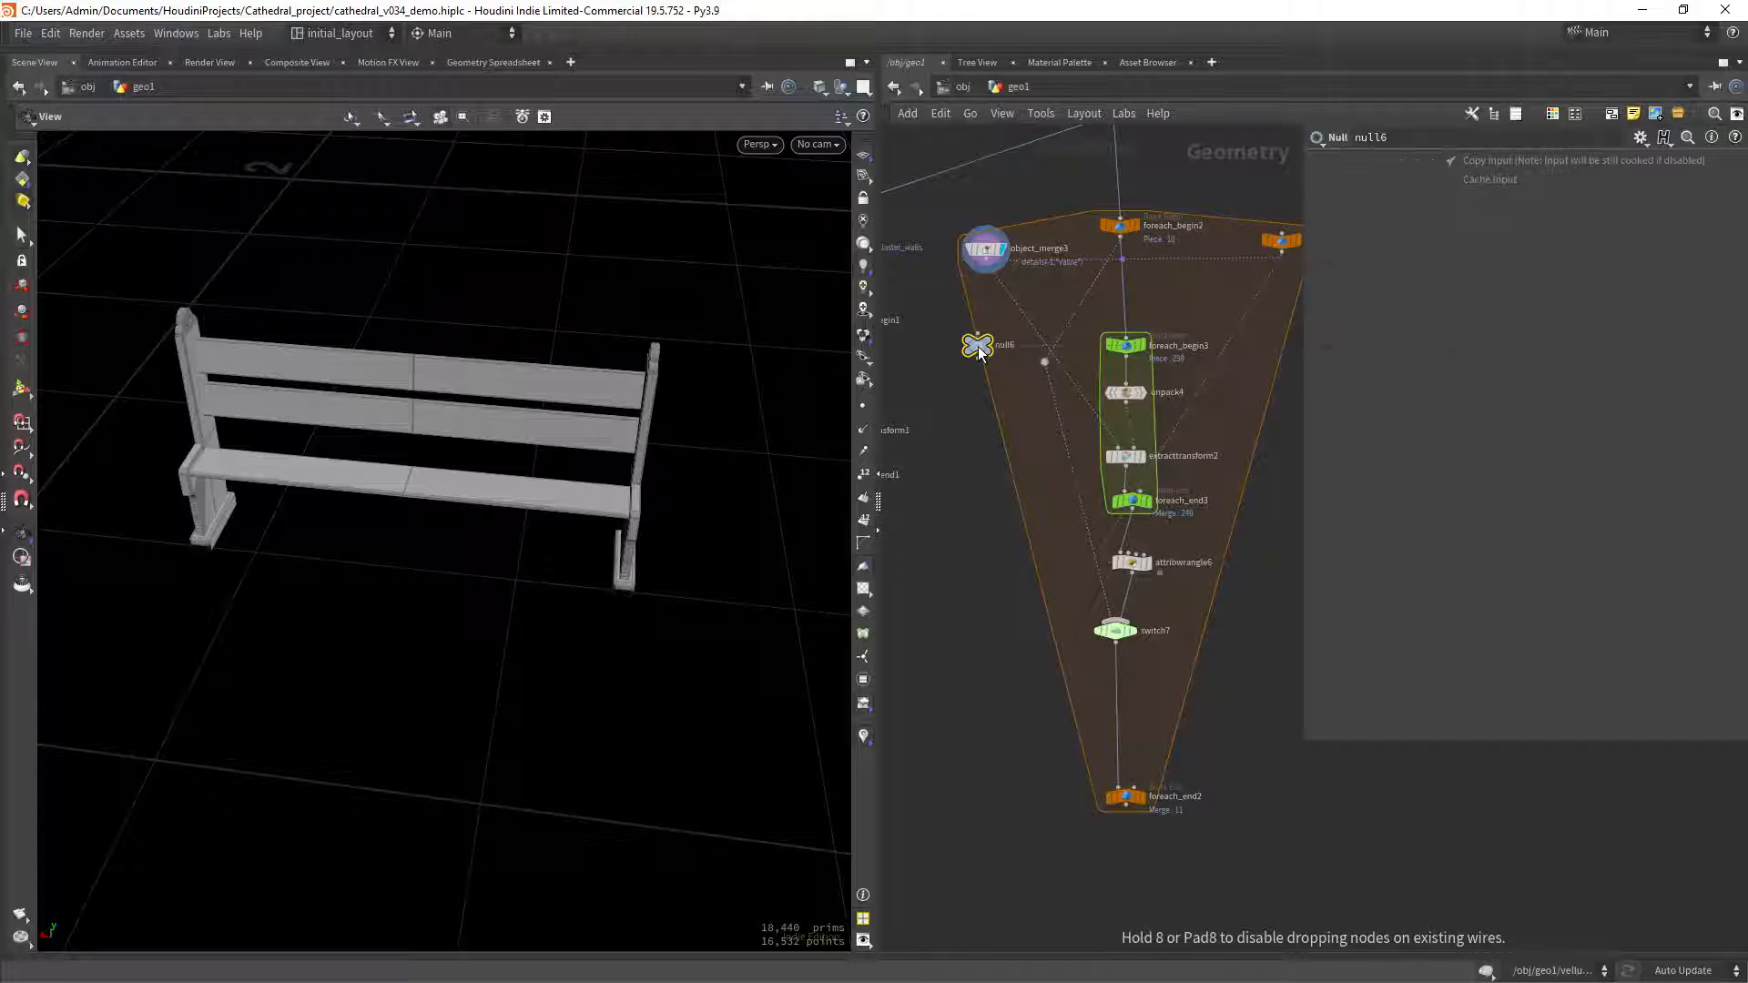
pyautogui.click(980, 333)
pyautogui.moveTo(995, 335)
pyautogui.mouseDown()
pyautogui.moveTo(1014, 307)
pyautogui.moveTo(994, 337)
pyautogui.mouseUp()
# Add a ROP FBX Output node and place it unconnected below the null6 node.
pyautogui.press('Tab')
pyautogui.write('ropfb')
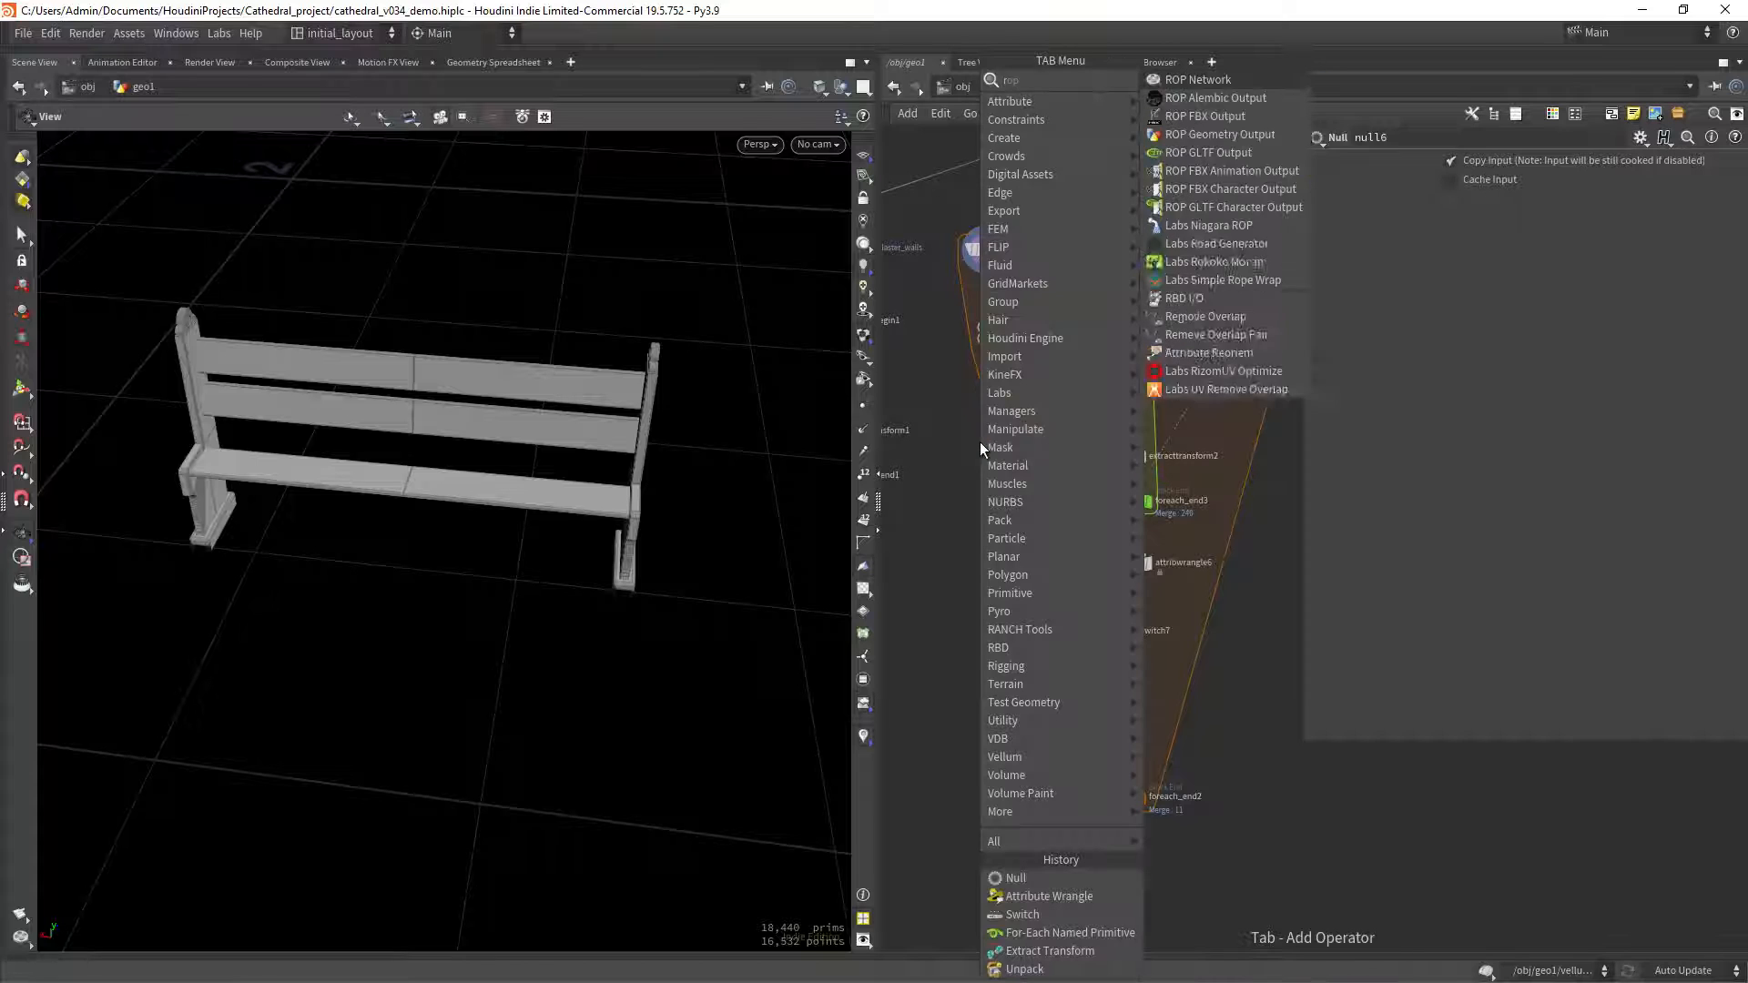
pyautogui.press('Return')
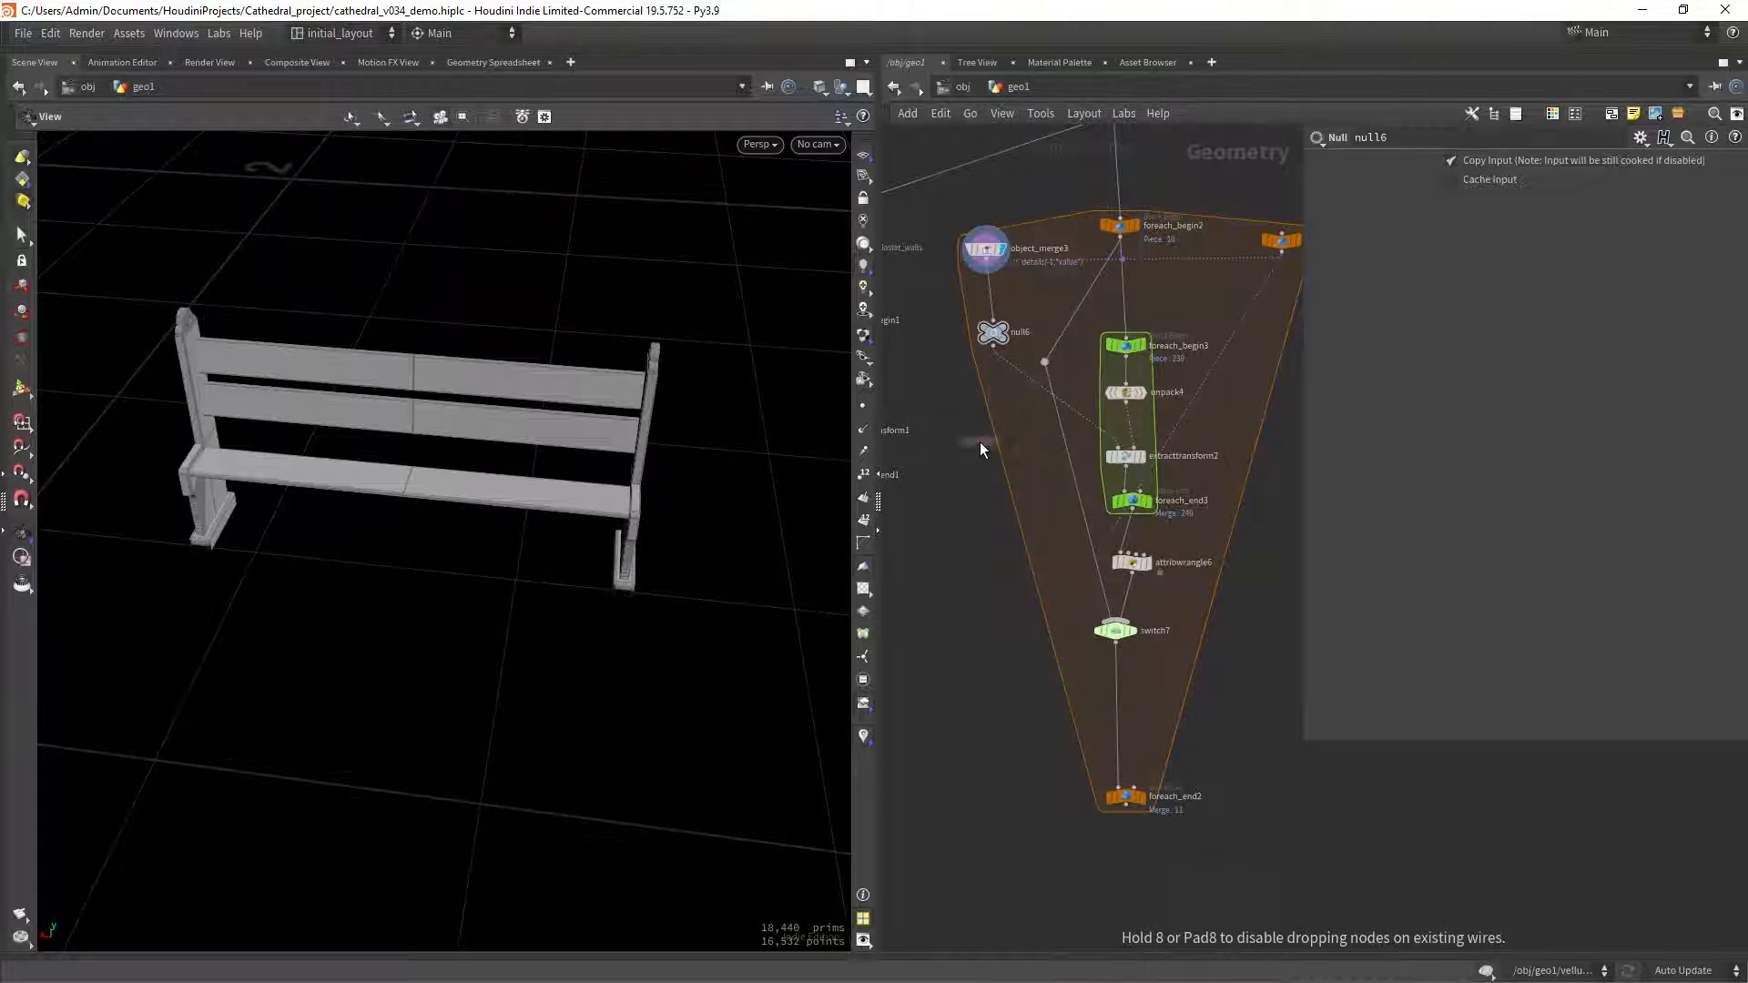
pyautogui.click(980, 440)
pyautogui.moveTo(991, 440); pyautogui.dragTo(989, 465)
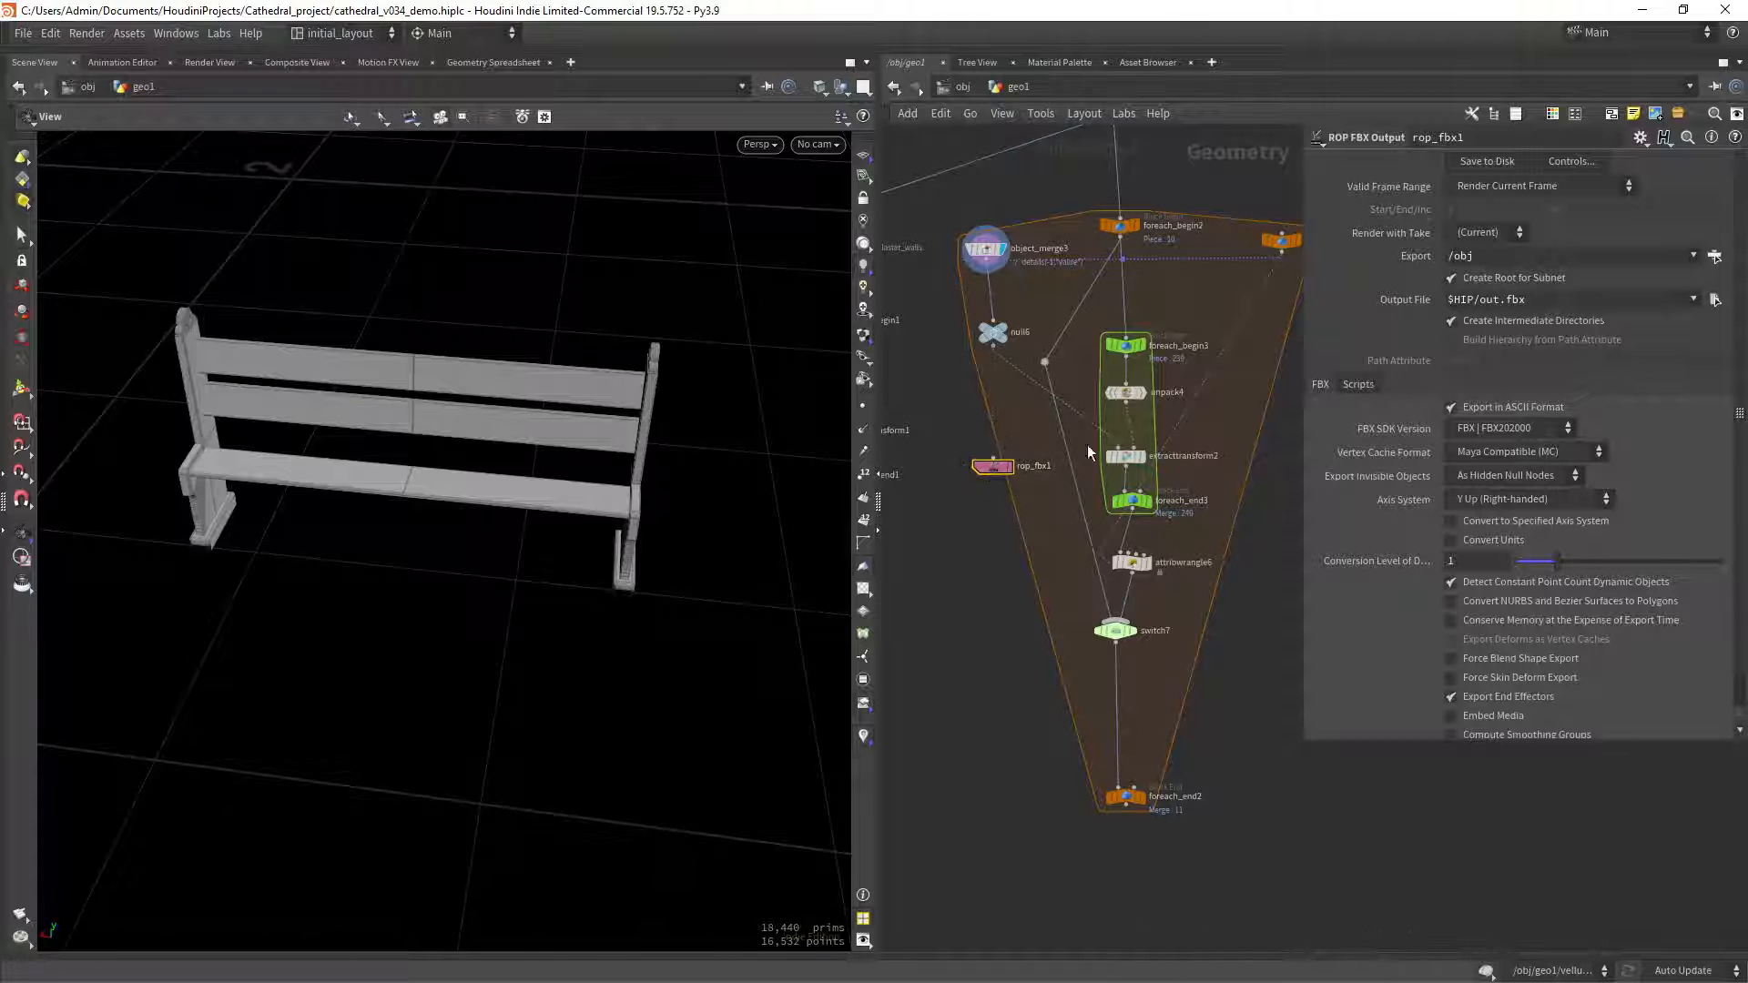
# Set rop_fbx1's output file to $HIP/geo/Out_Cathedral/fbx_demo/out.fbx and widen the parameter area to show the path.
pyautogui.click(1715, 301)
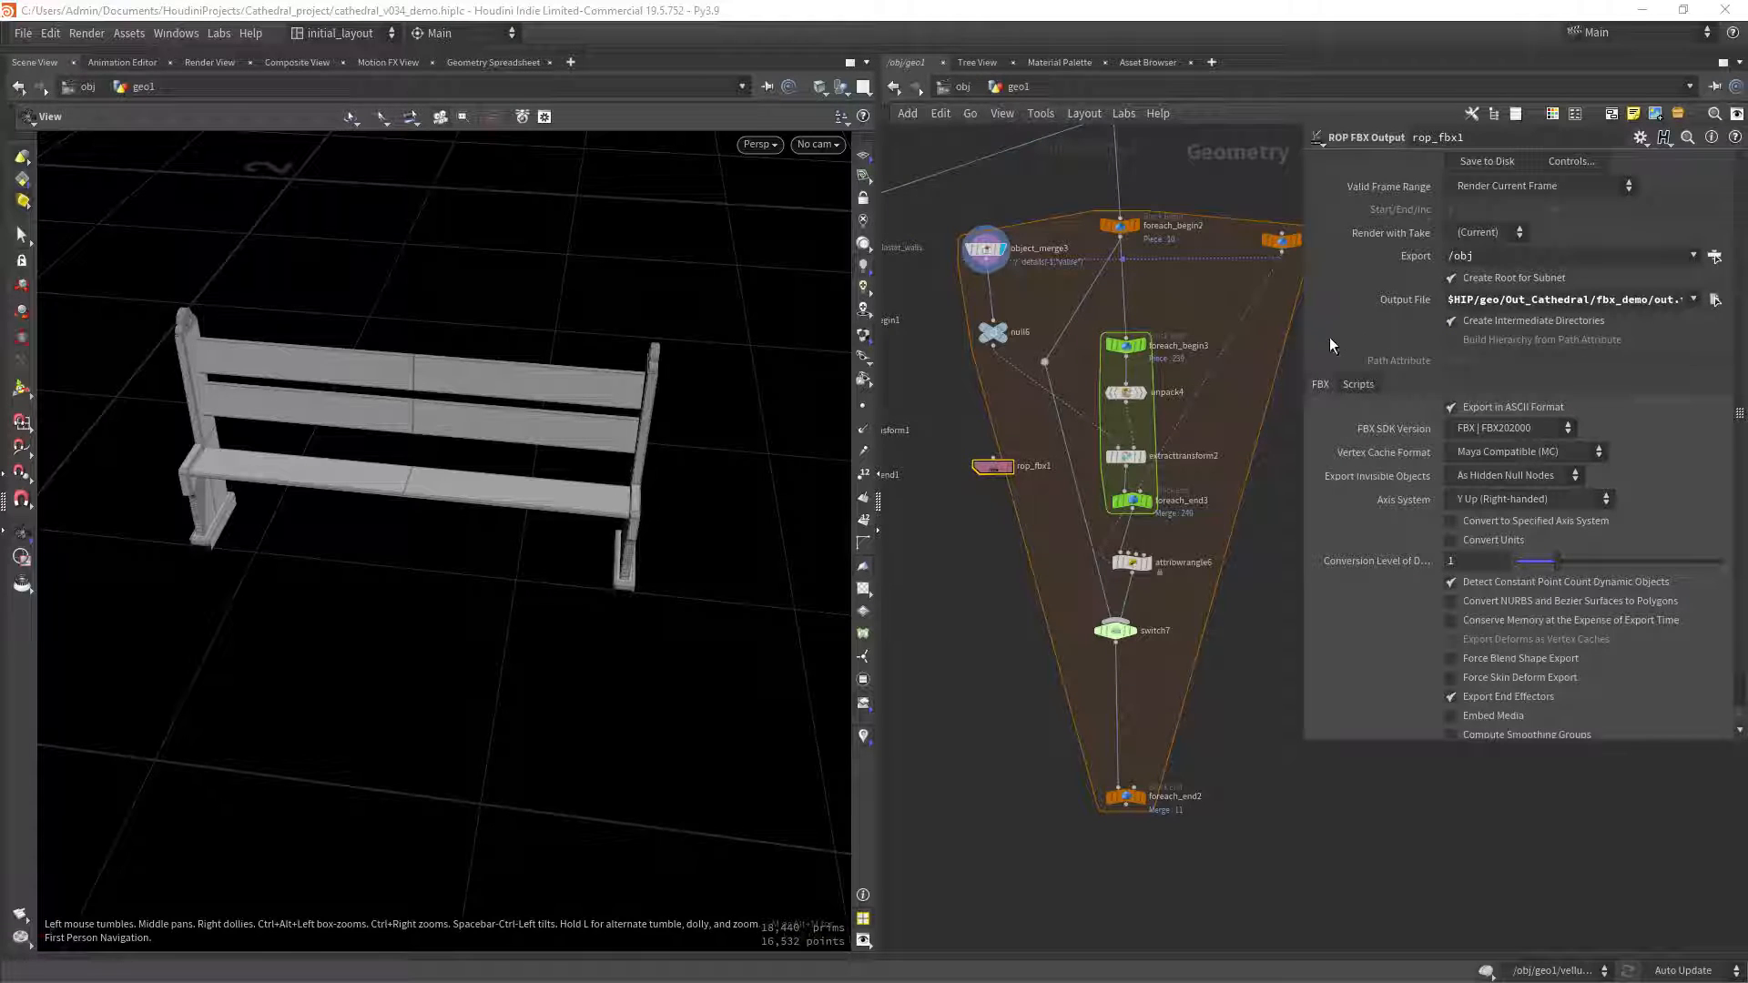
pyautogui.moveTo(1303, 345); pyautogui.dragTo(1204, 346)
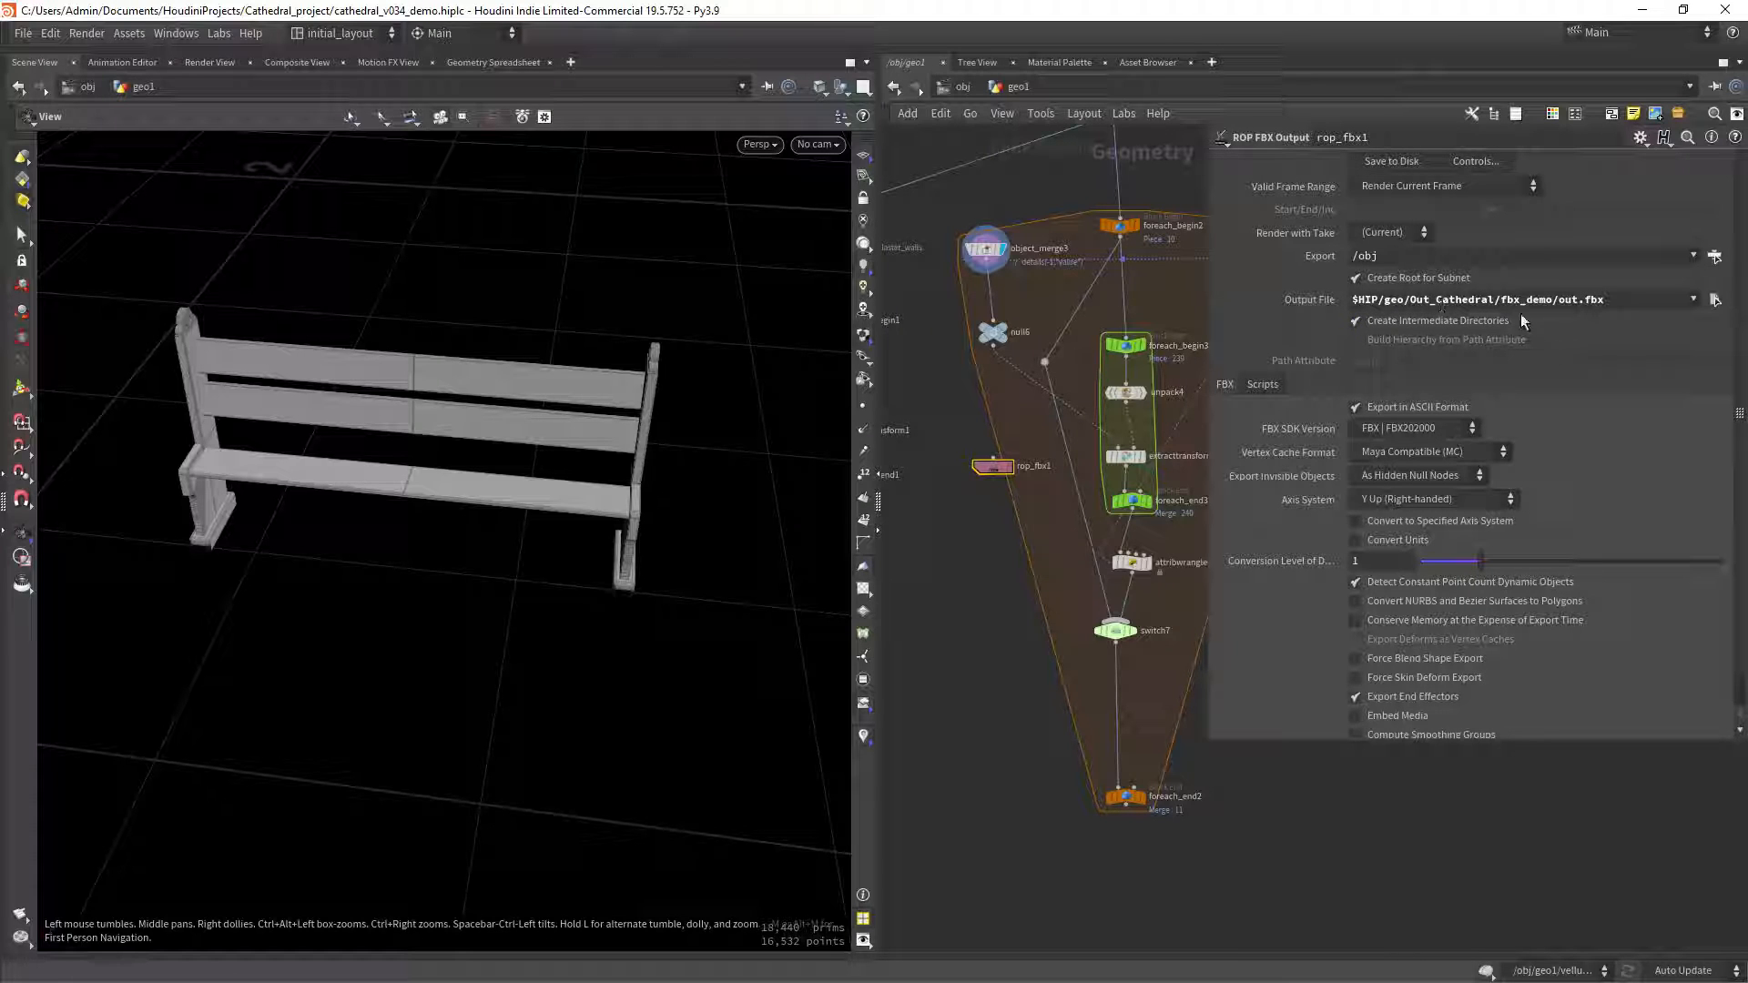
pyautogui.moveTo(1430, 299); pyautogui.dragTo(1599, 300)
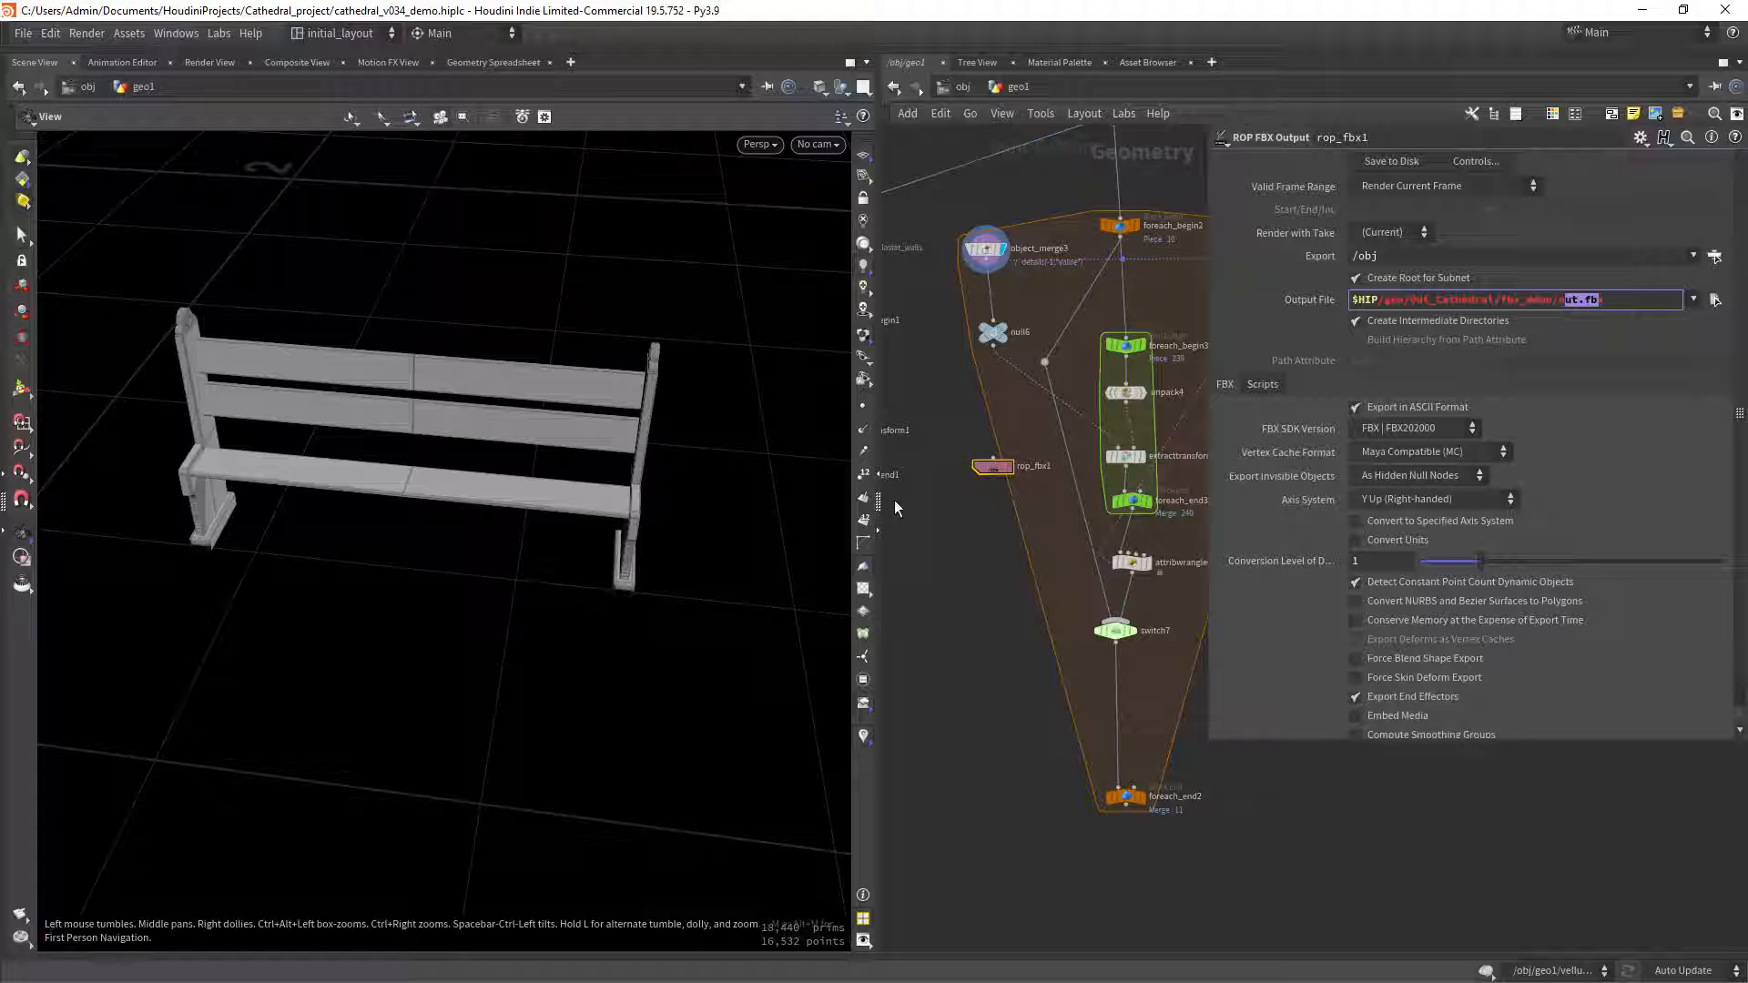
pyautogui.hotkey('alt', 'Tab')
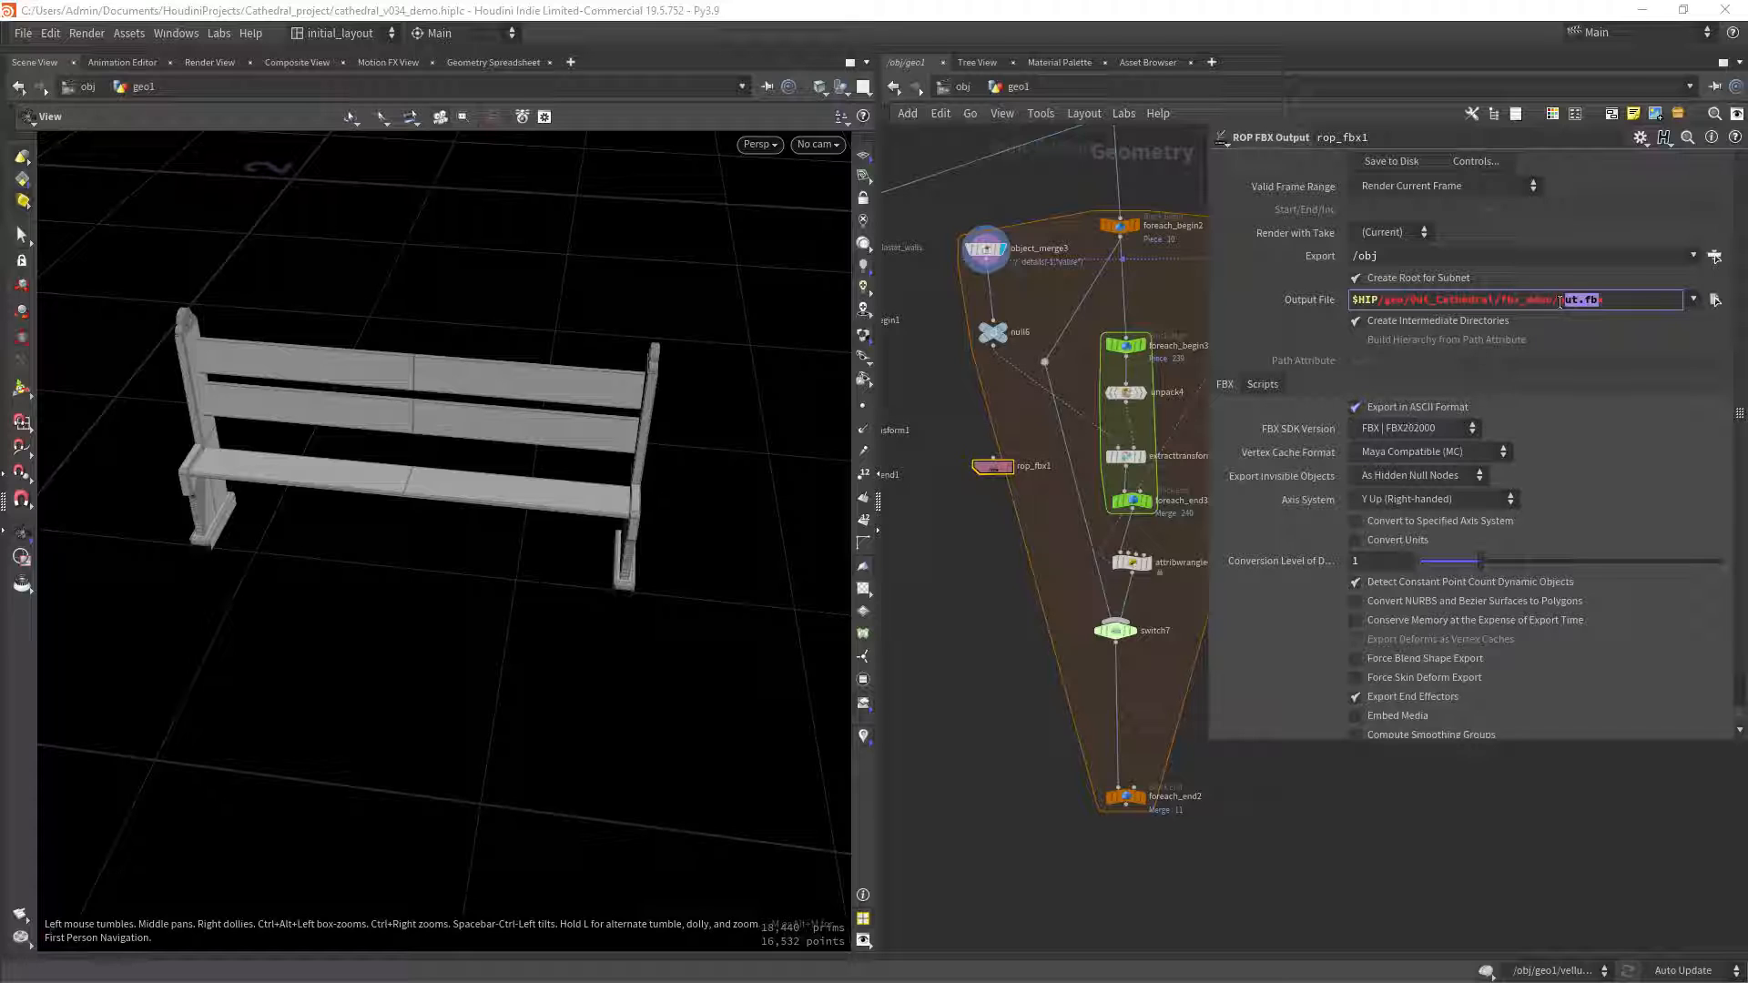
# Replace "out" in the FBX output file name with the expression `details("../meta/","value")`, keeping the .fbx extension.
pyautogui.click(1557, 301)
pyautogui.moveTo(1558, 300); pyautogui.dragTo(1573, 301)
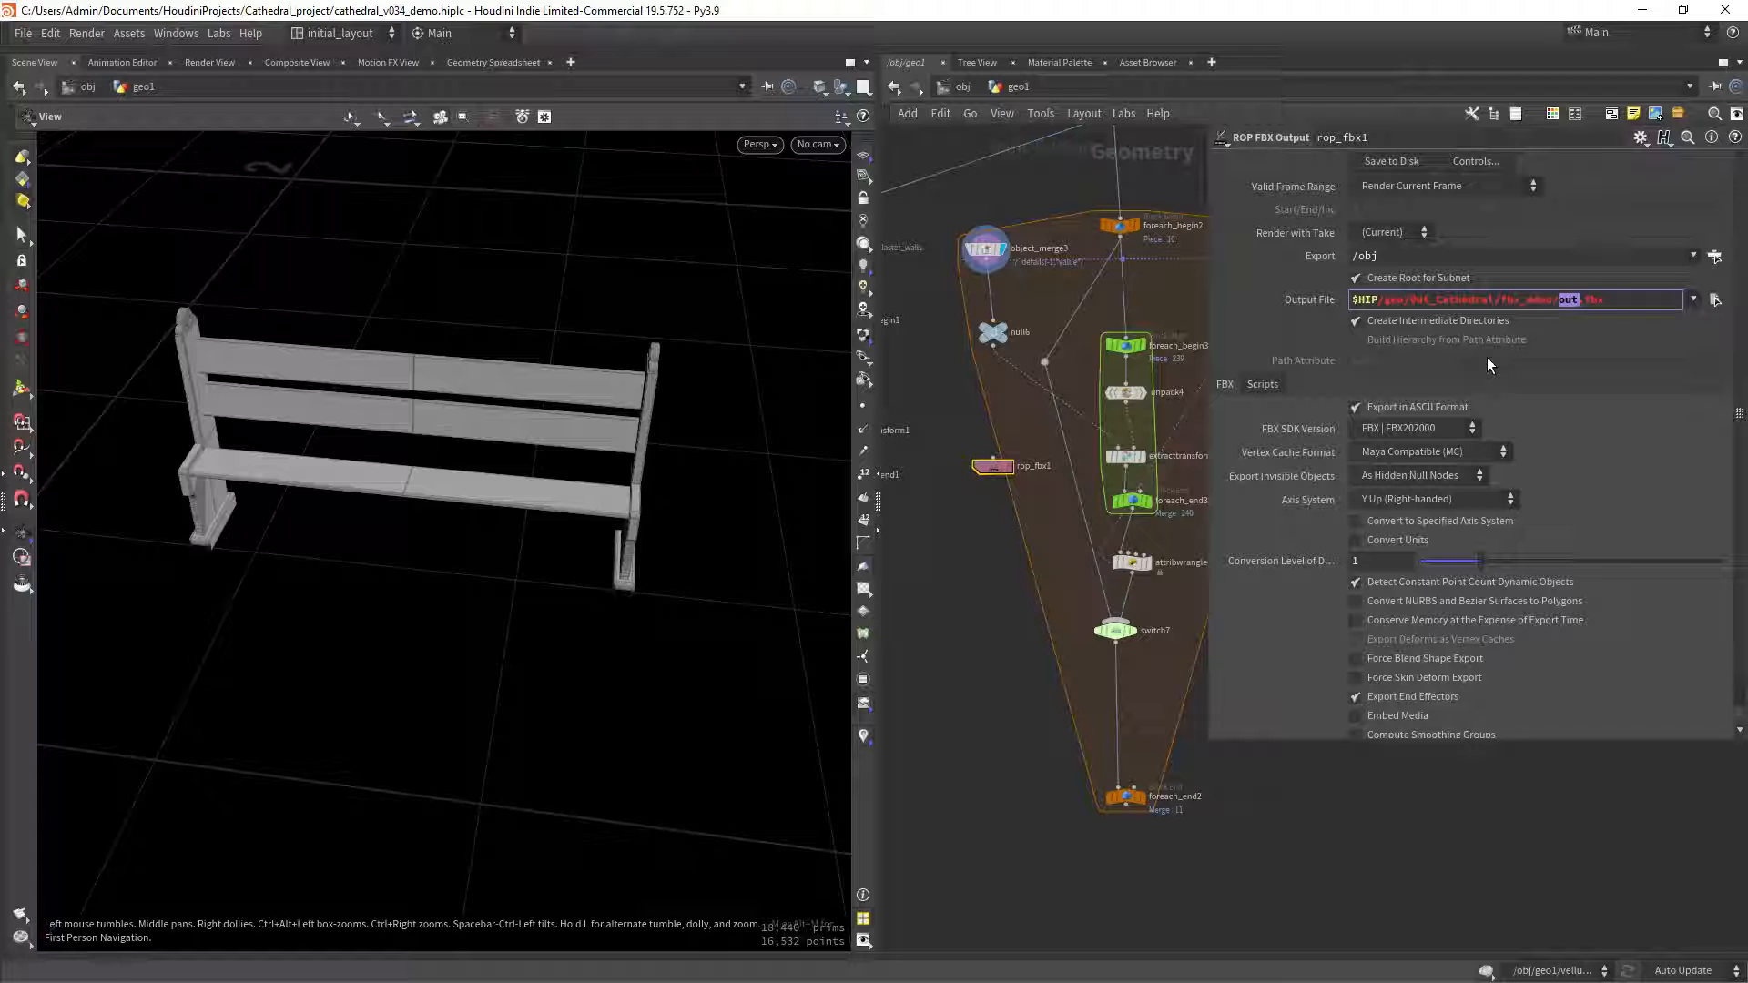
pyautogui.write('``')
pyautogui.write('detail')
pyautogui.write('s')
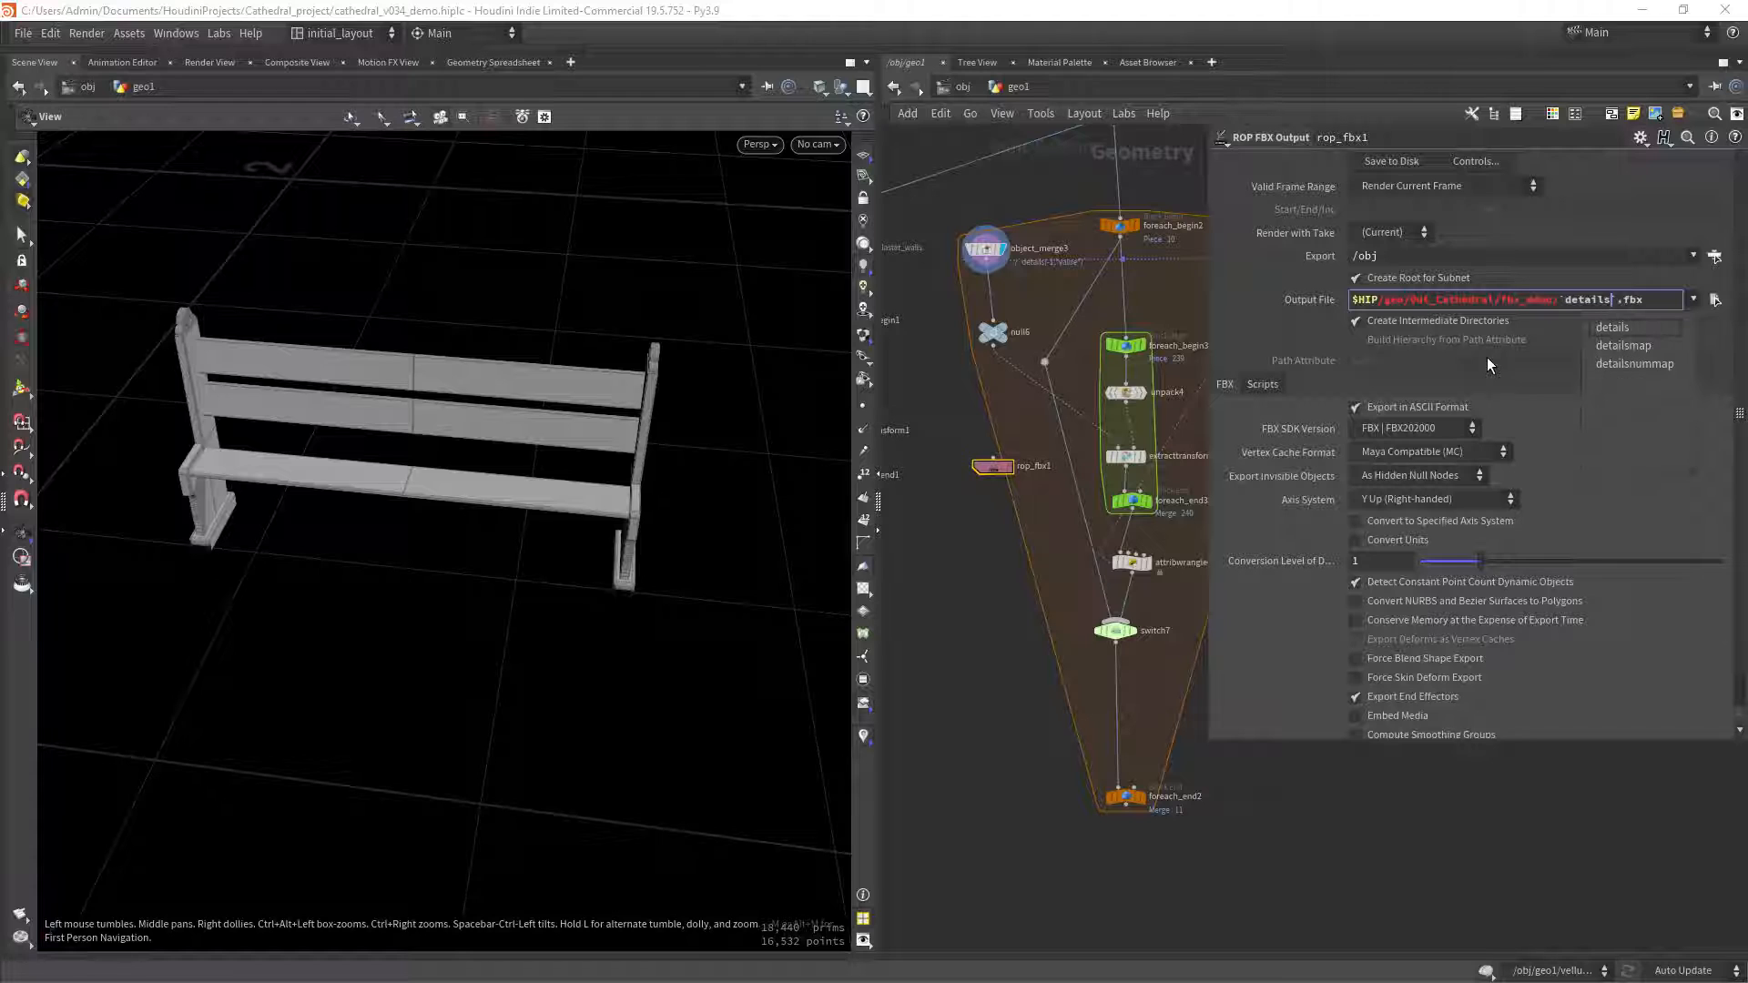
pyautogui.write('()')
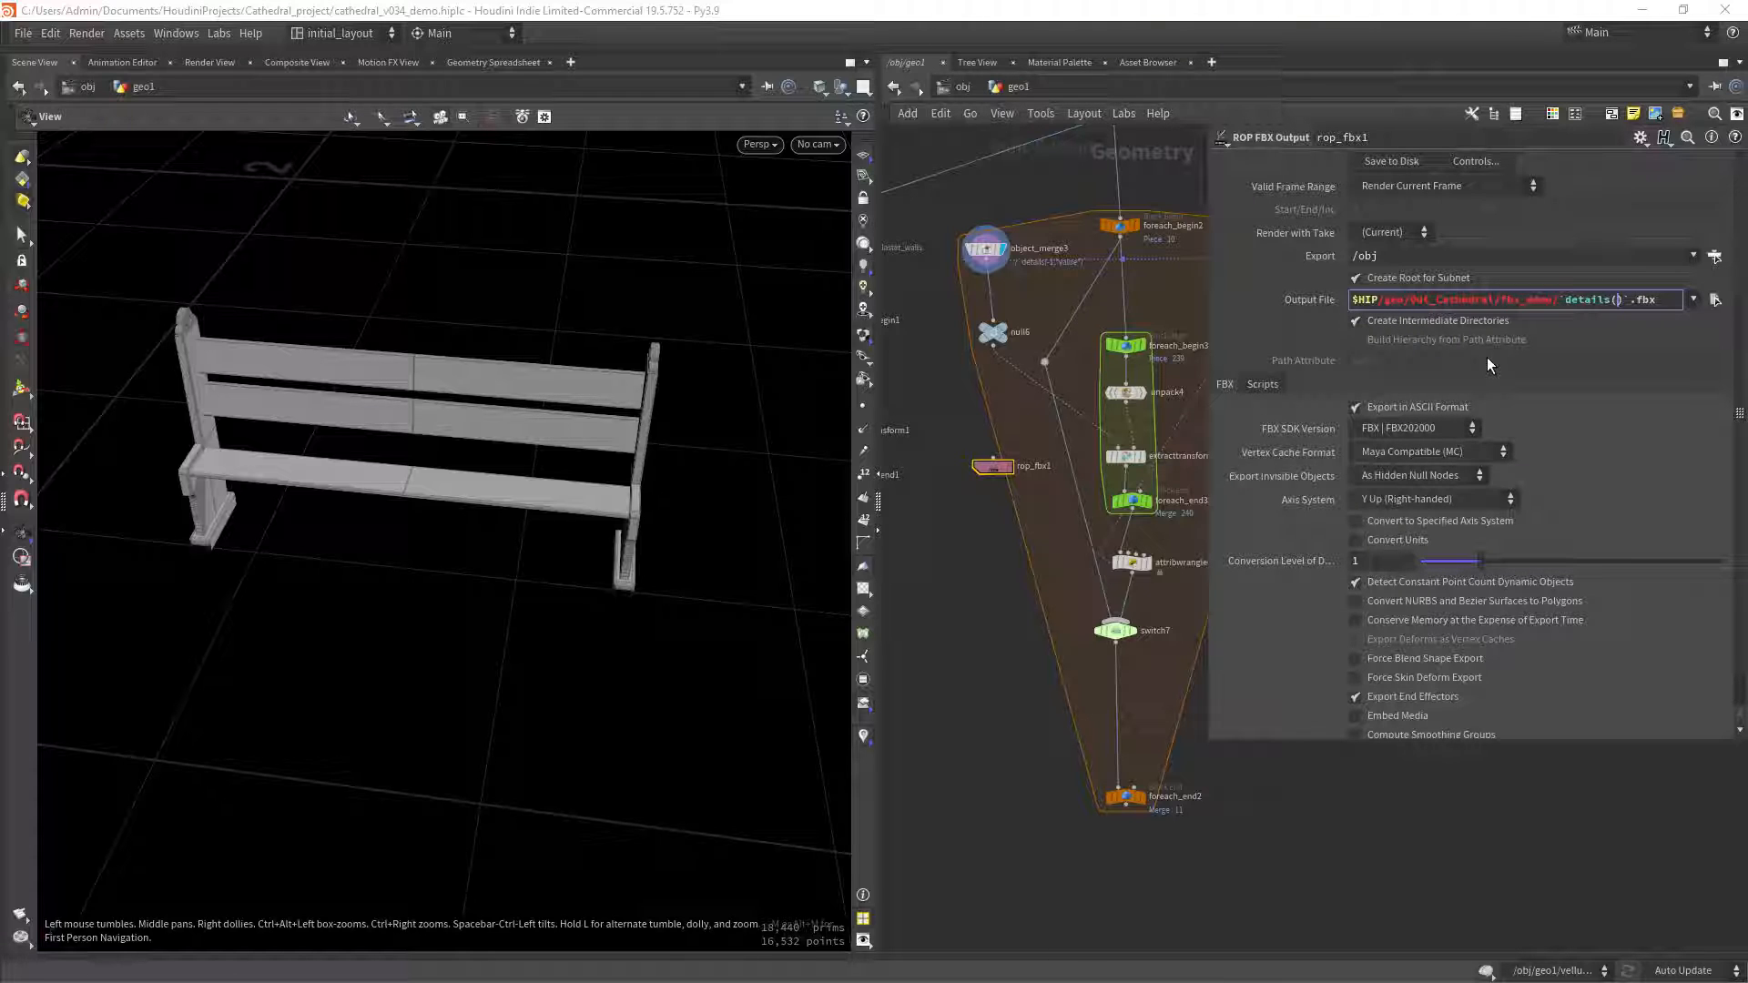
pyautogui.write('"../')
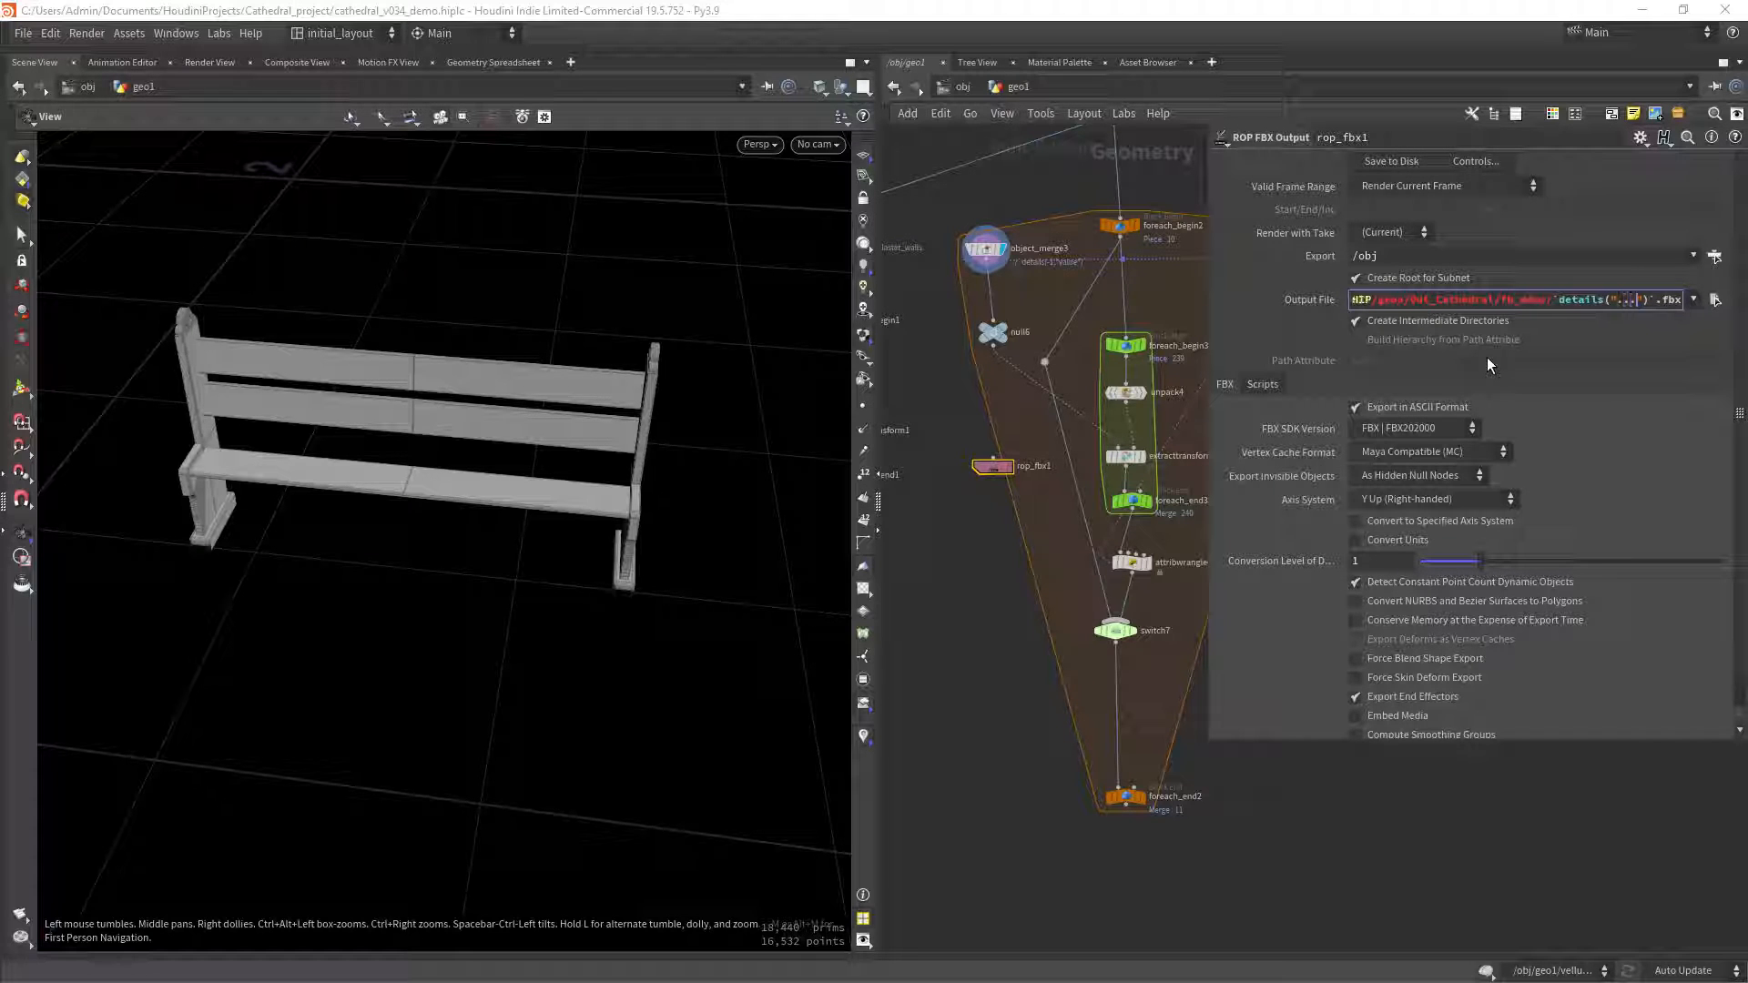
pyautogui.write('meta')
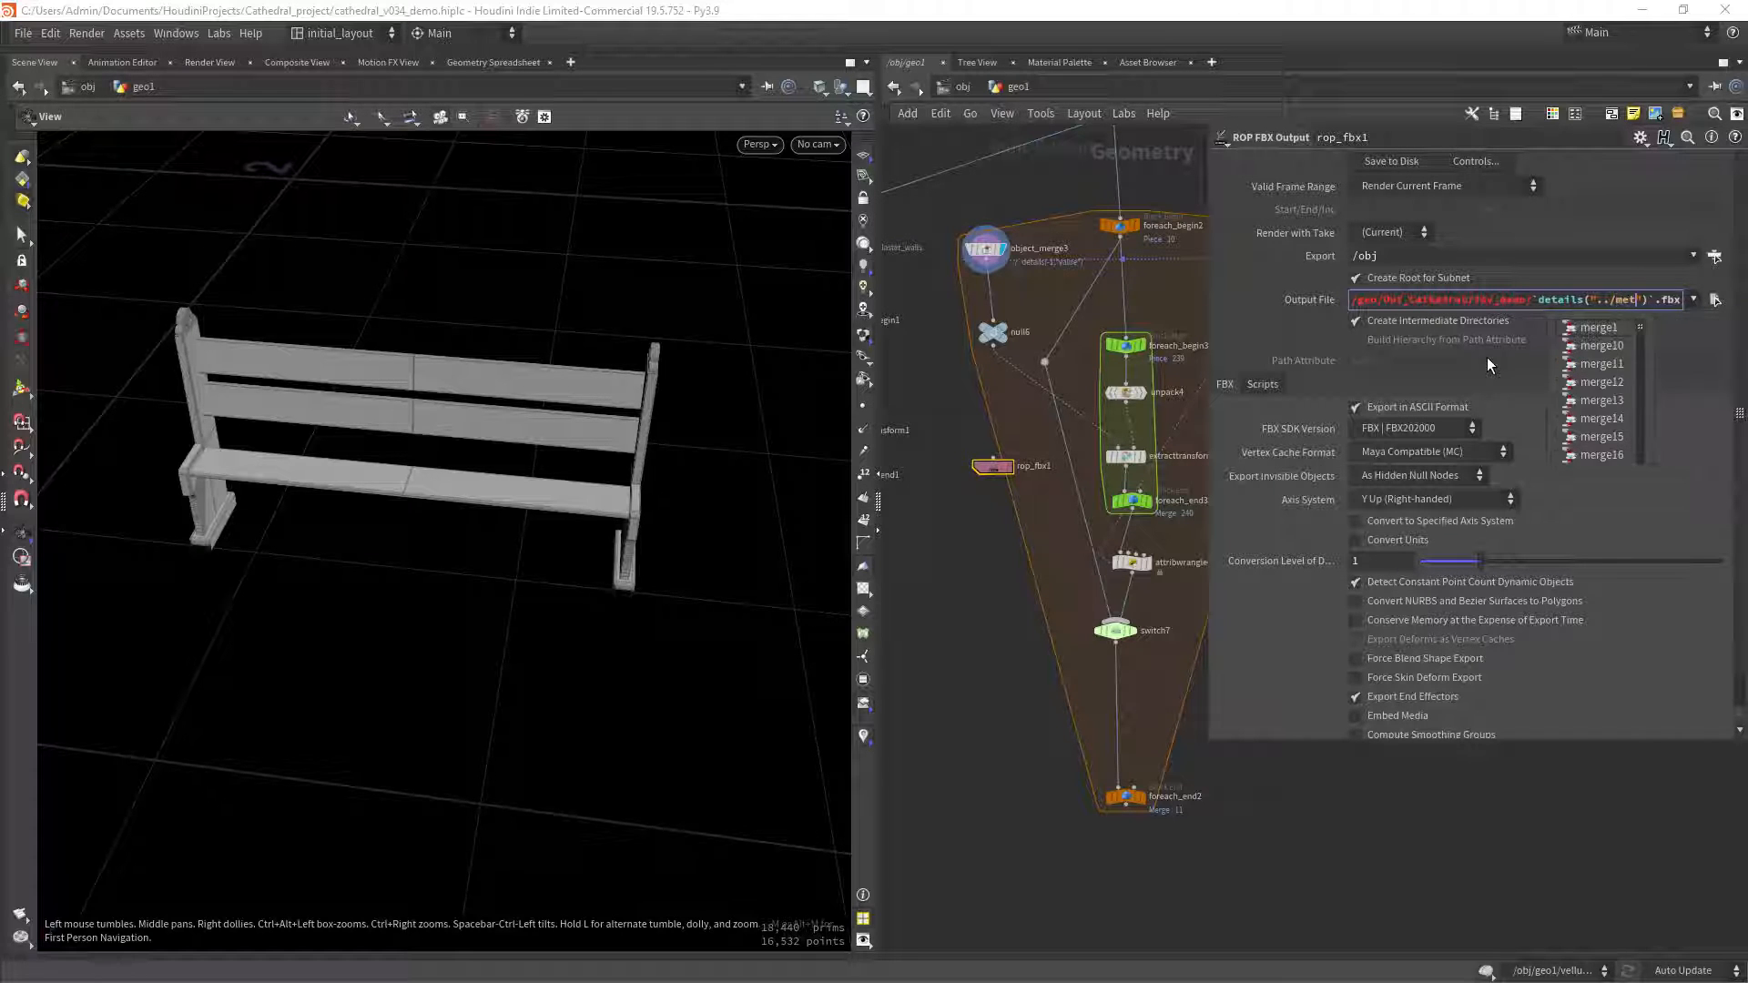
pyautogui.write('/')
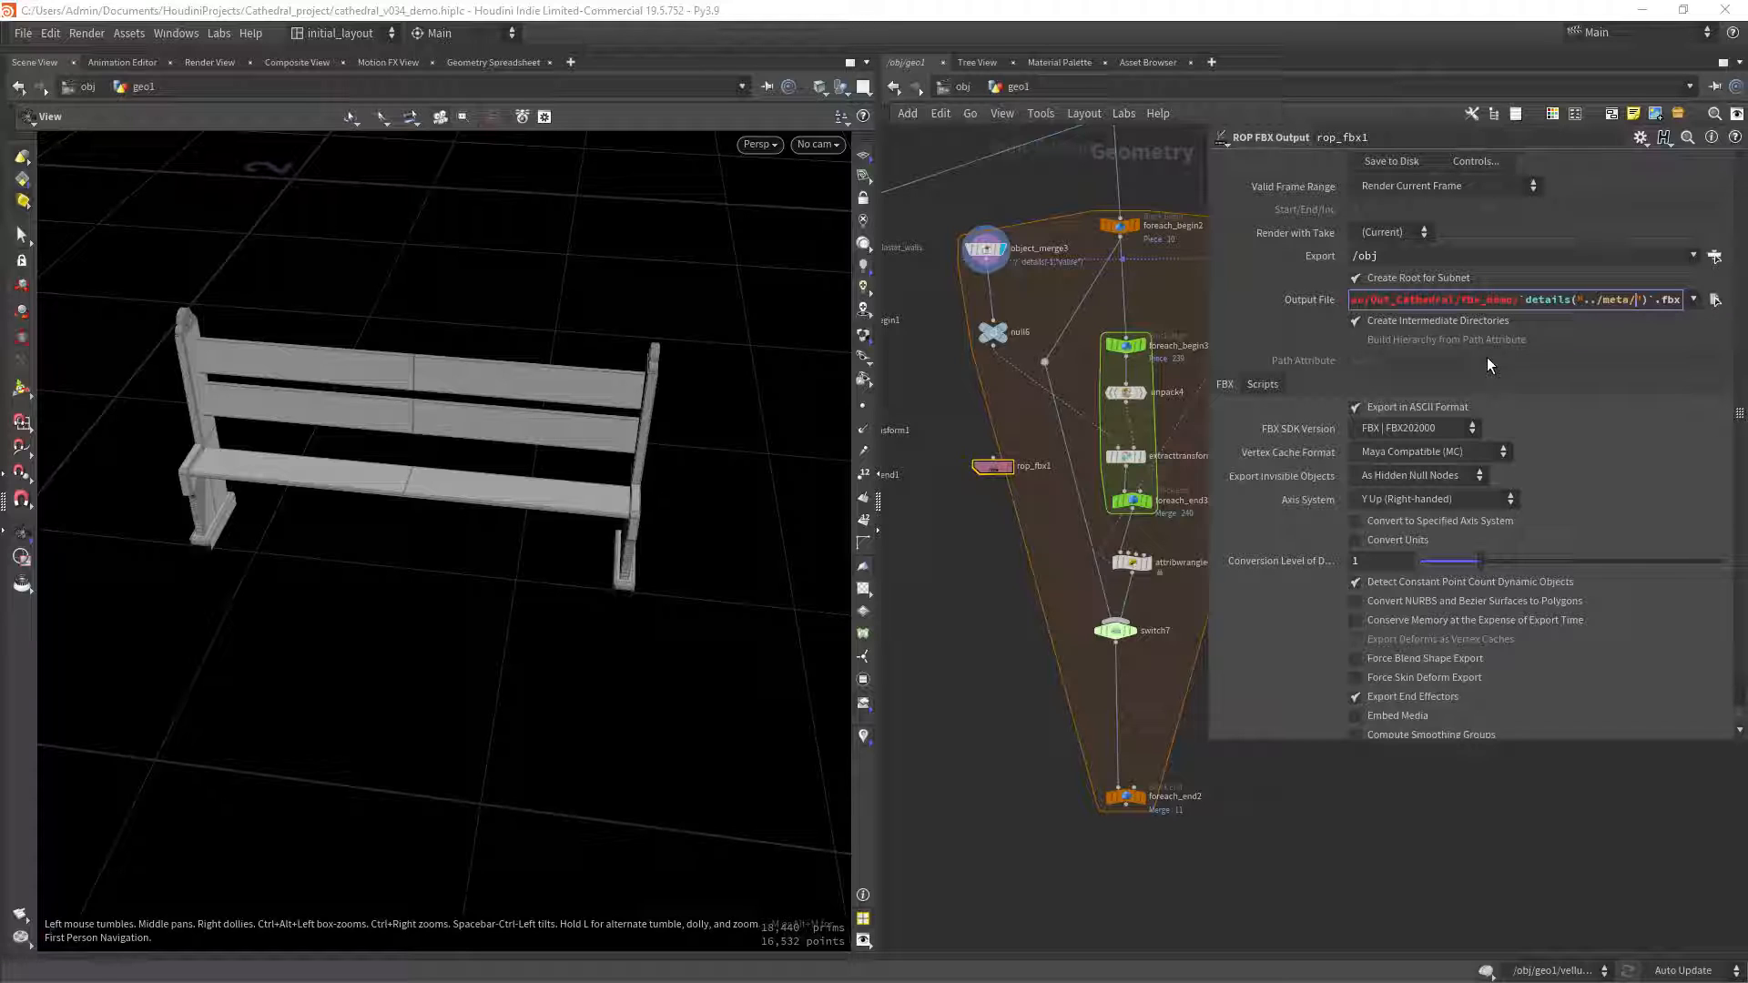
pyautogui.write('","va')
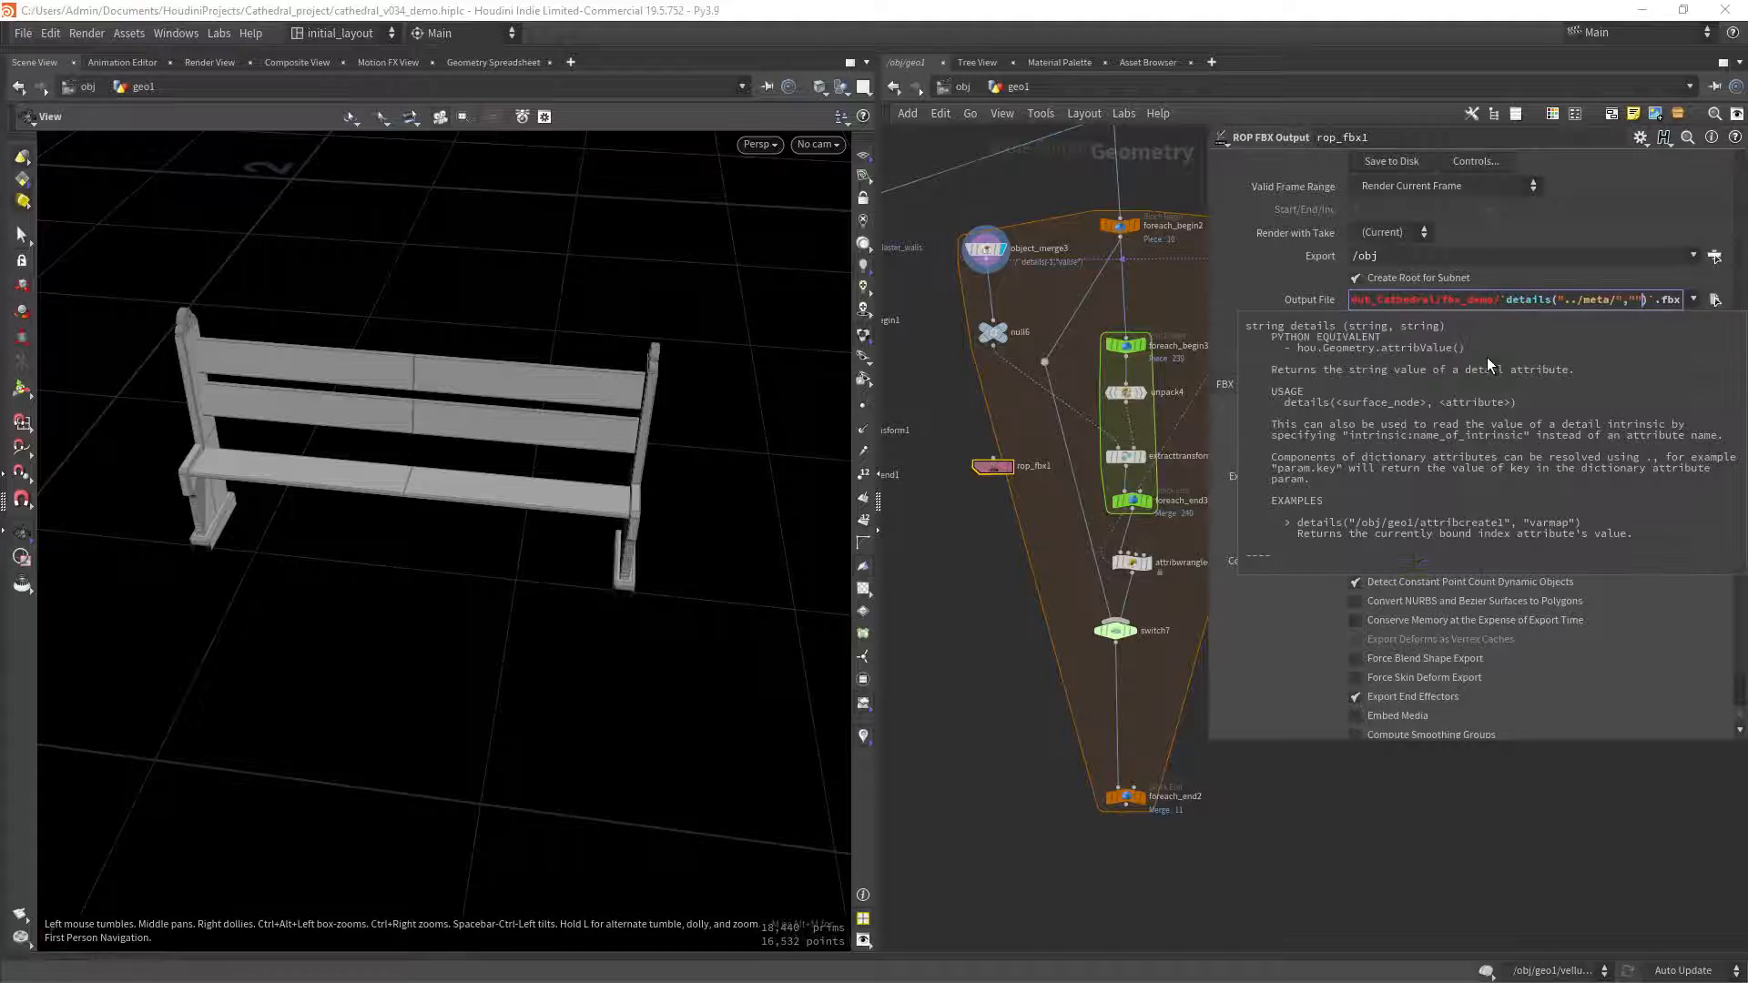
pyautogui.write('lue')
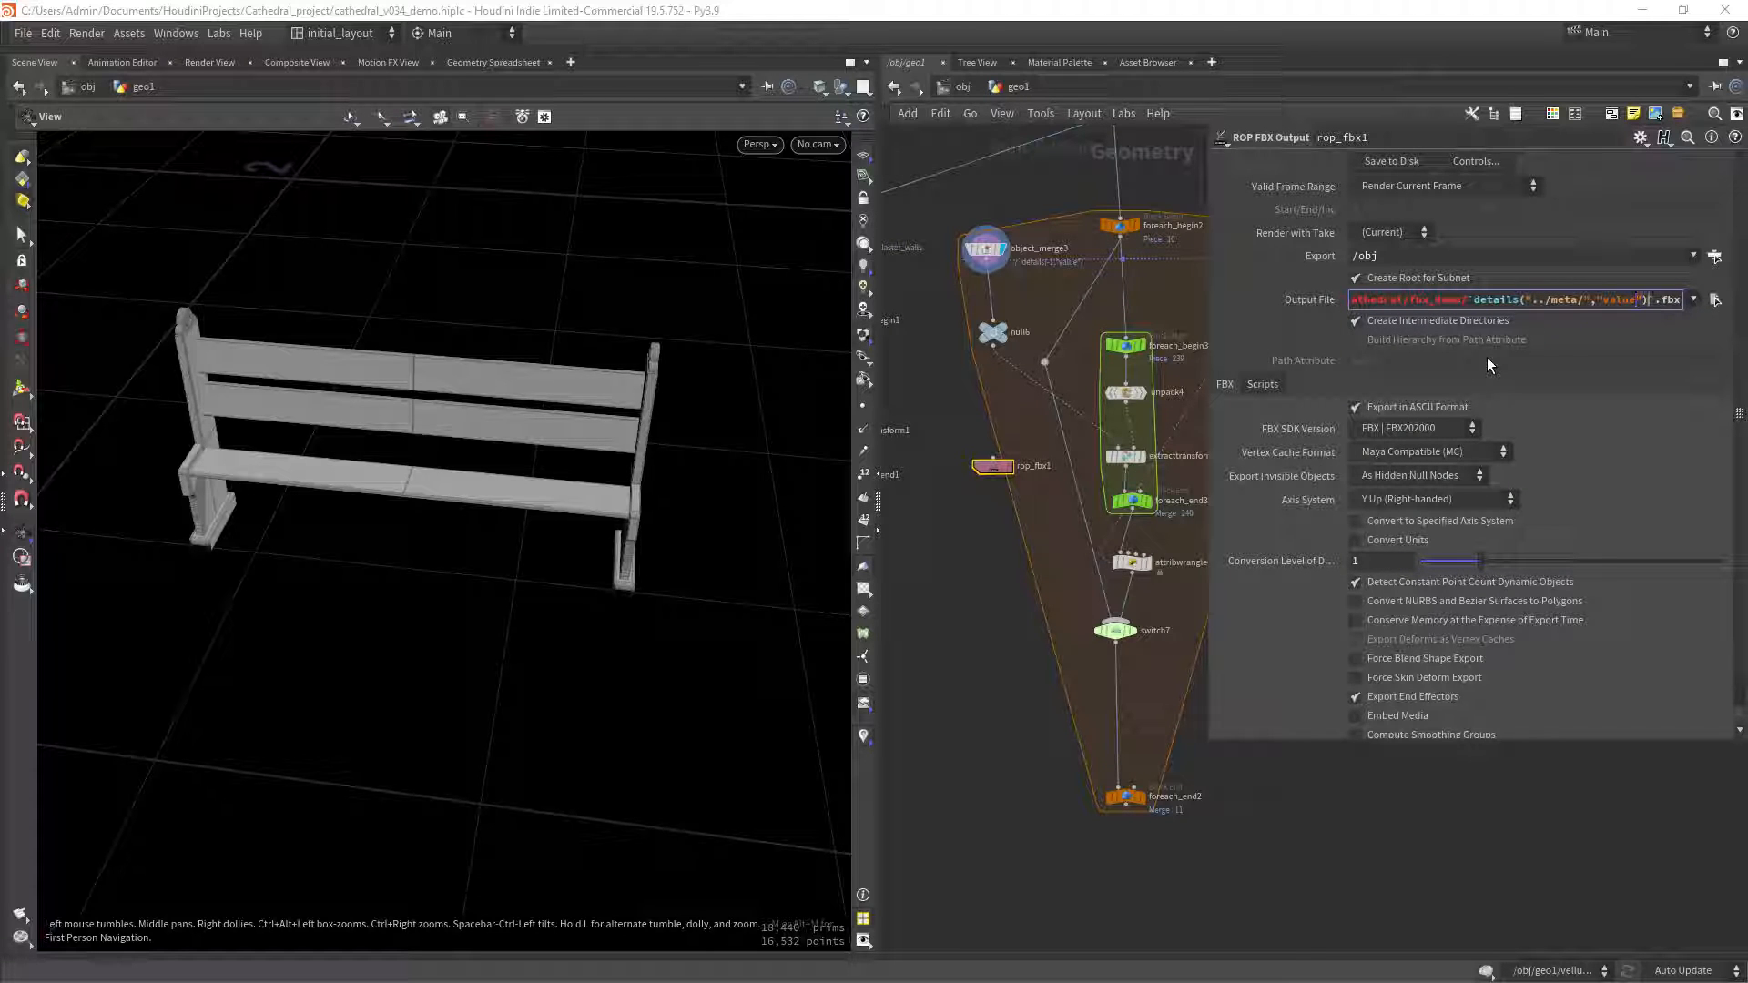
pyautogui.press('Return')
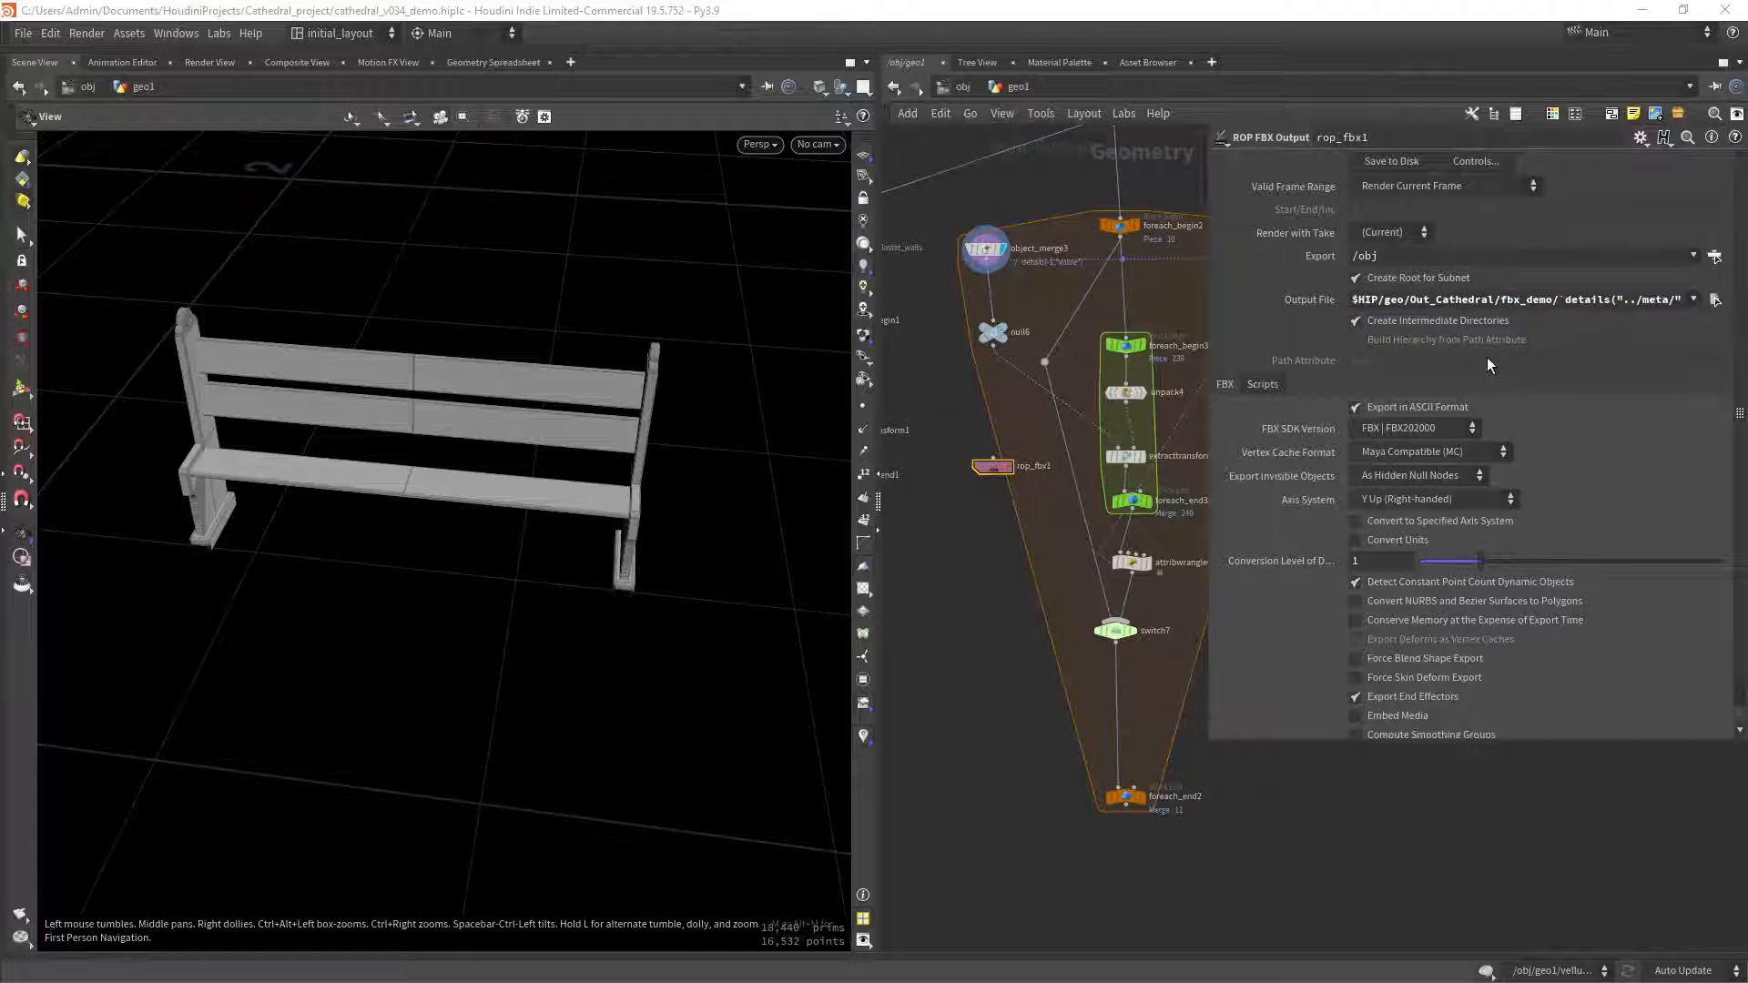
# Show the evaluated output path of rop_fbx1 and enlarge the parameter area temporarily to check the resolved file name.
pyautogui.click(1317, 299)
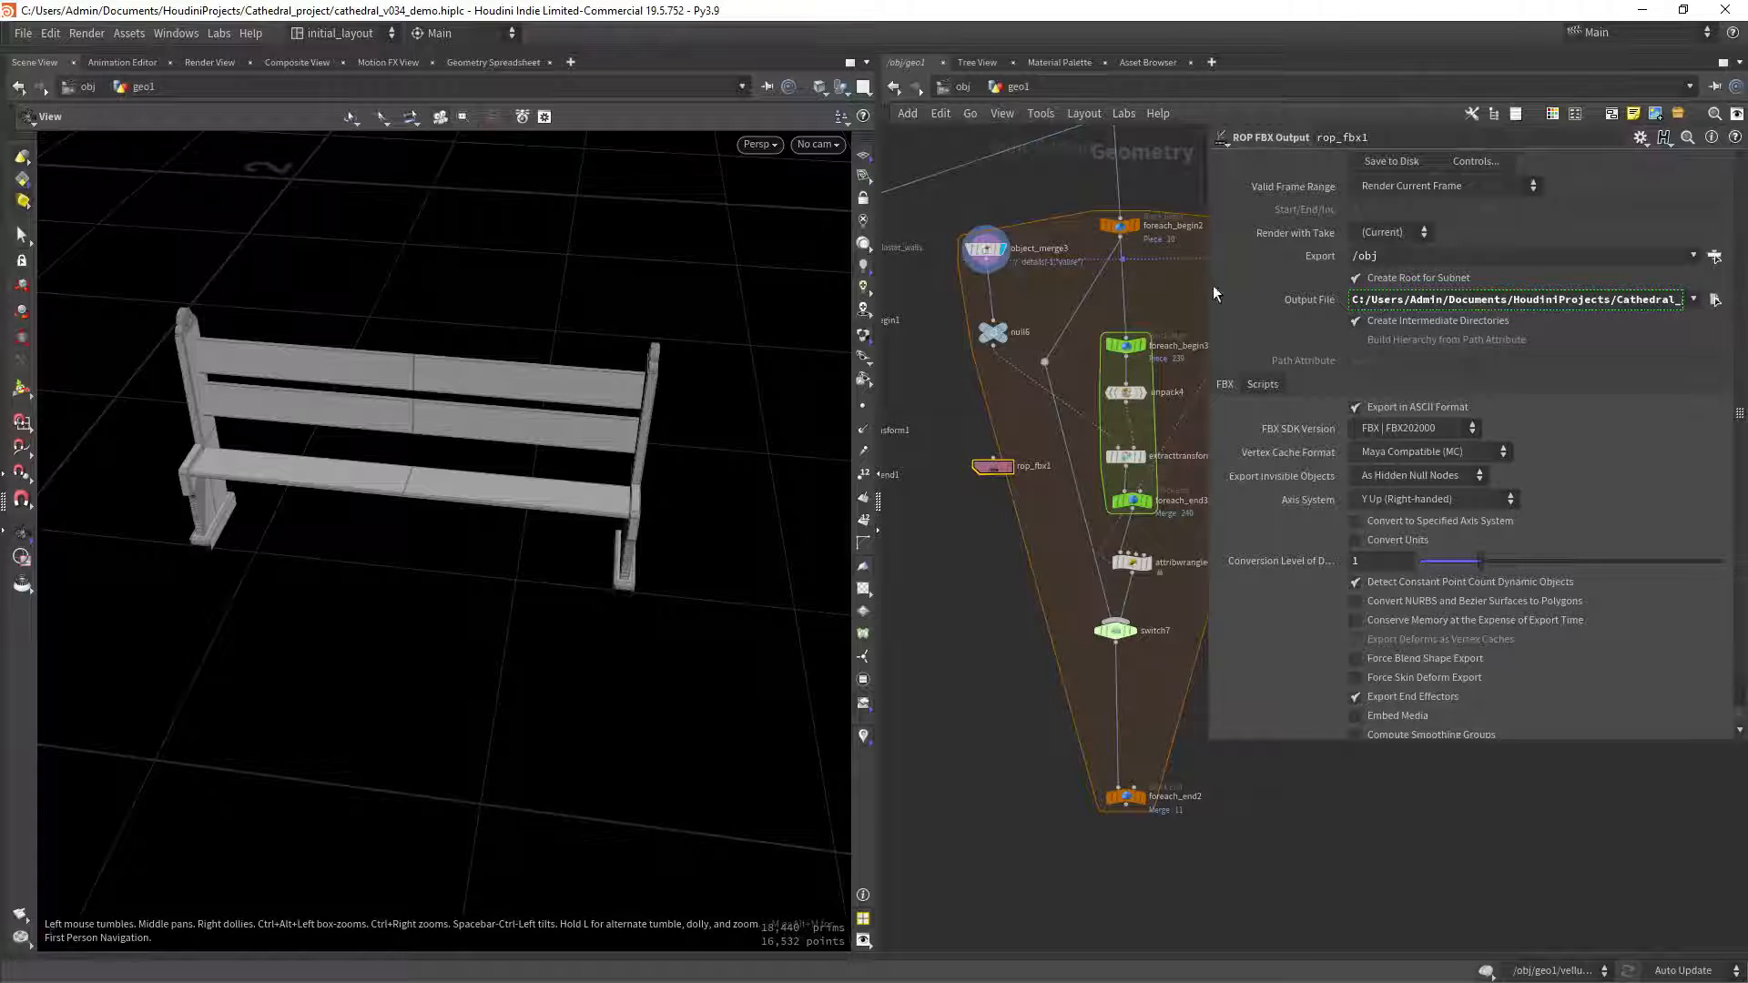
pyautogui.moveTo(1214, 293); pyautogui.dragTo(888, 293)
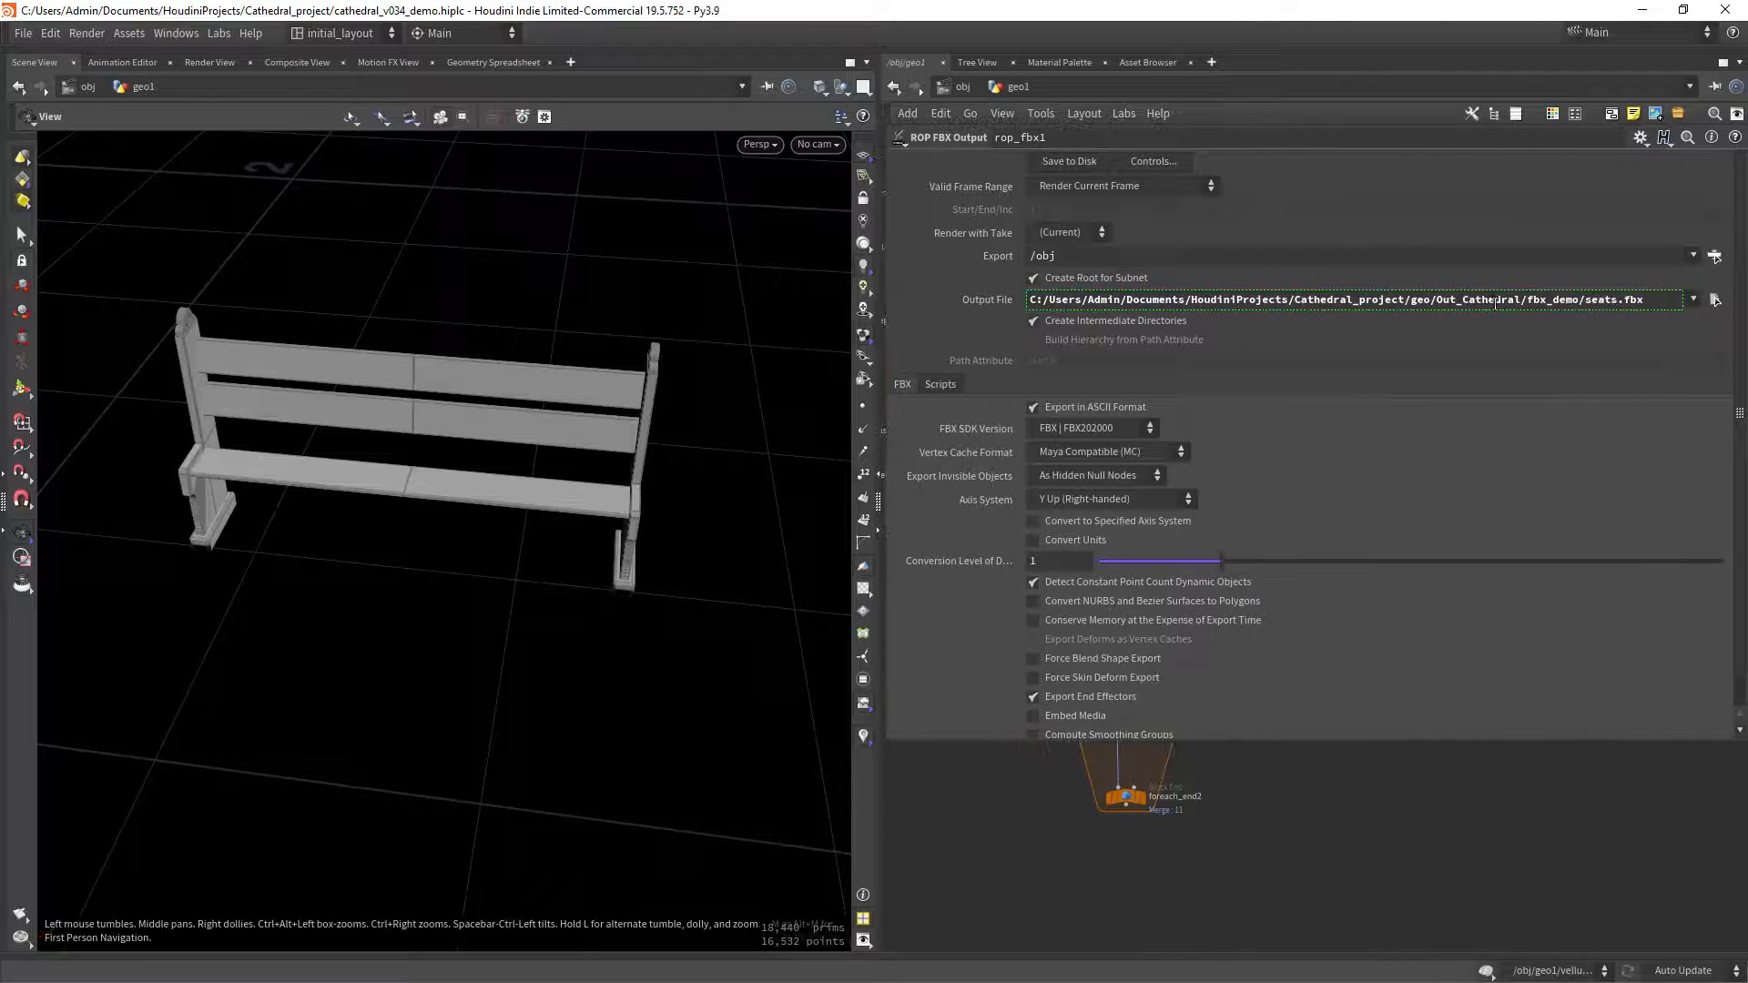
pyautogui.moveTo(888, 322); pyautogui.dragTo(1285, 341)
pyautogui.moveTo(1015, 760); pyautogui.dragTo(1258, 864)
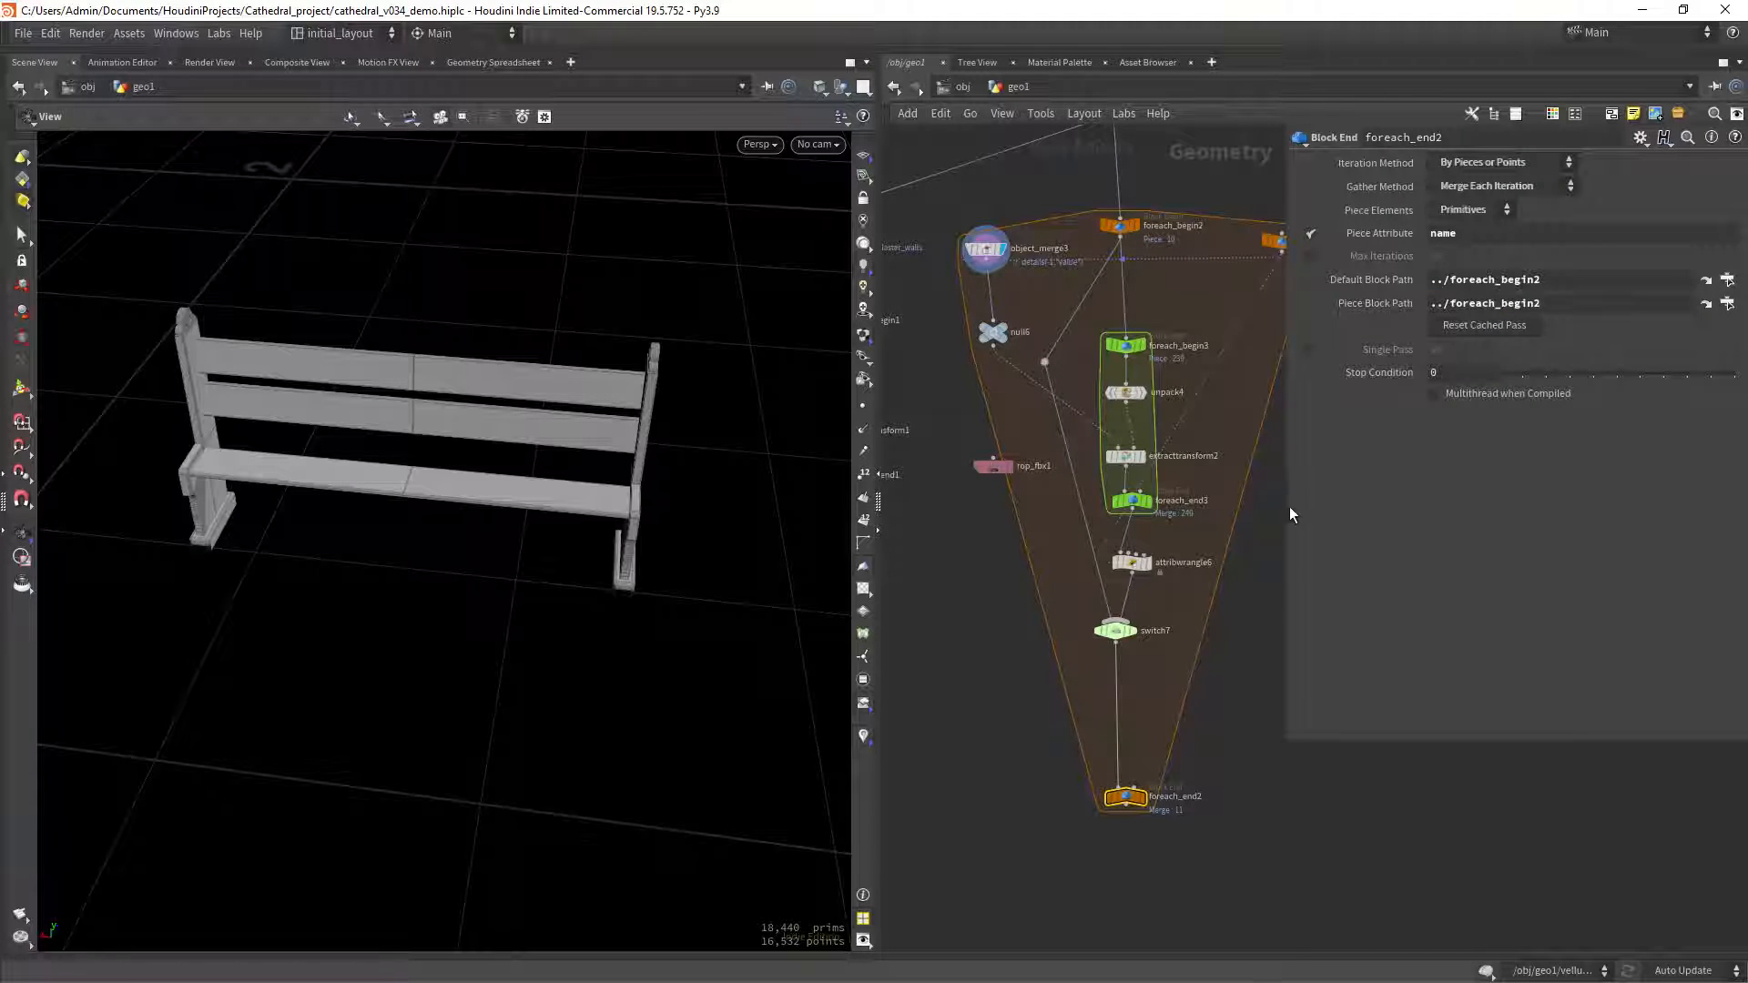
pyautogui.click(994, 473)
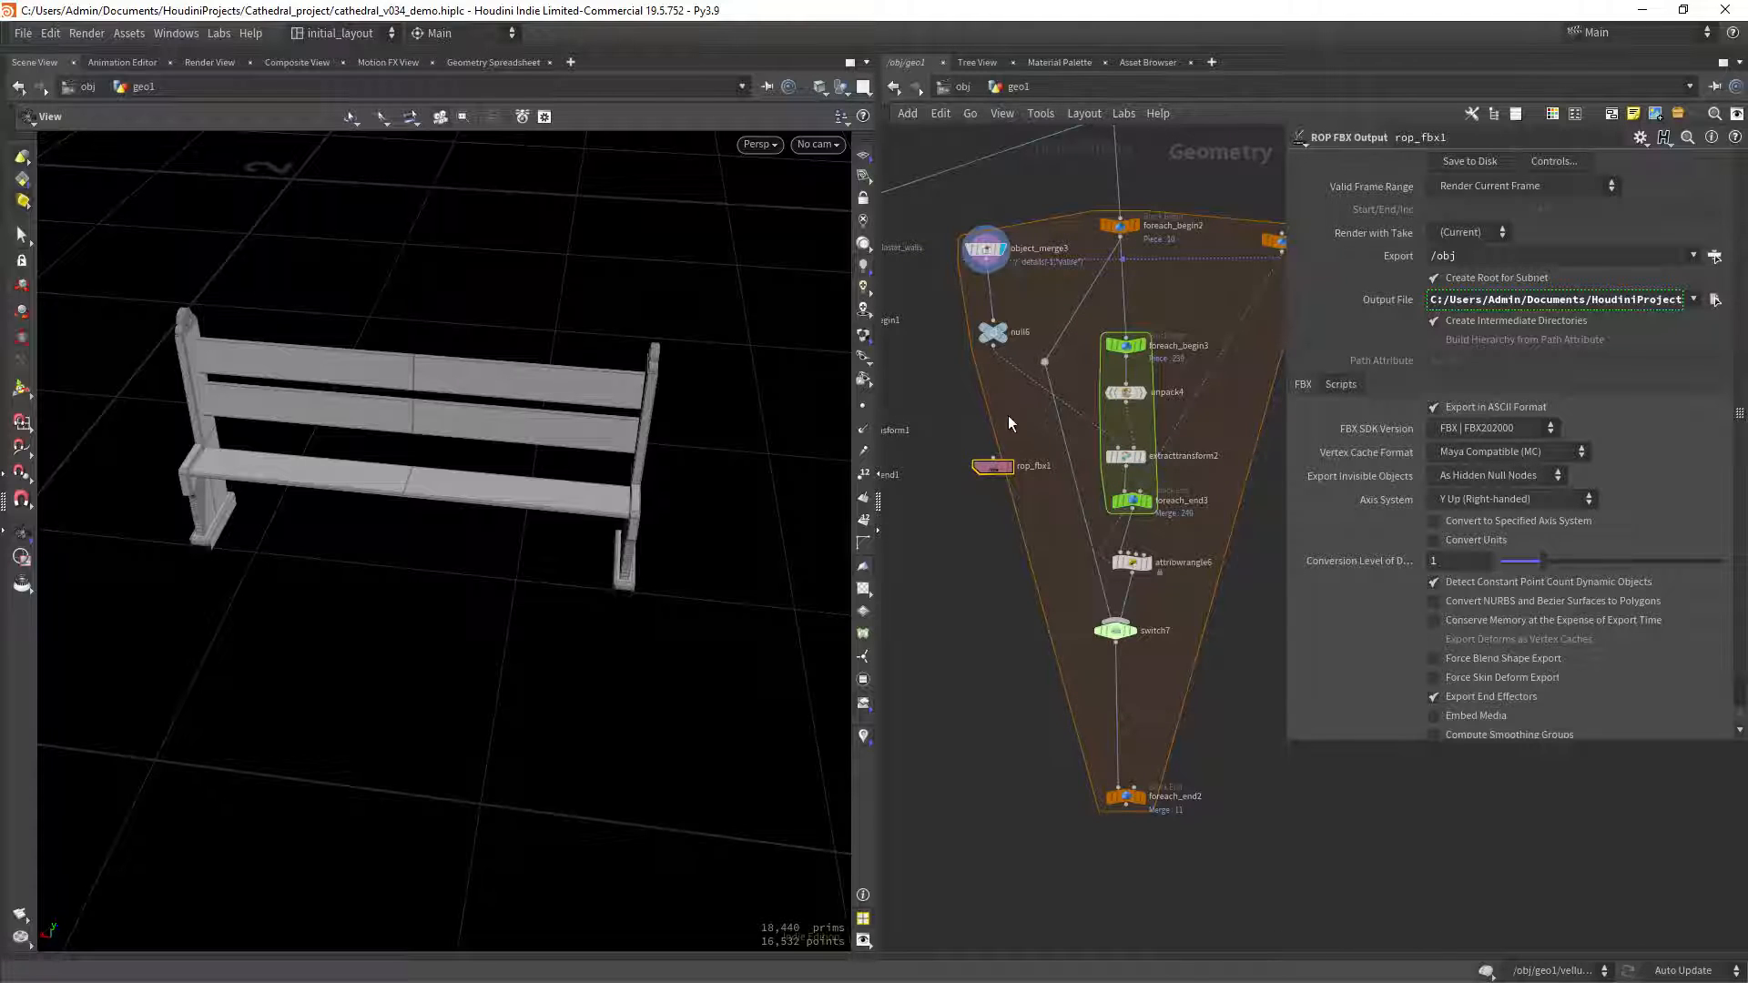
# Display the output of null6 and frame its geometry in the 3D view.
pyautogui.scroll(3, 1029, 365)
pyautogui.click(998, 308)
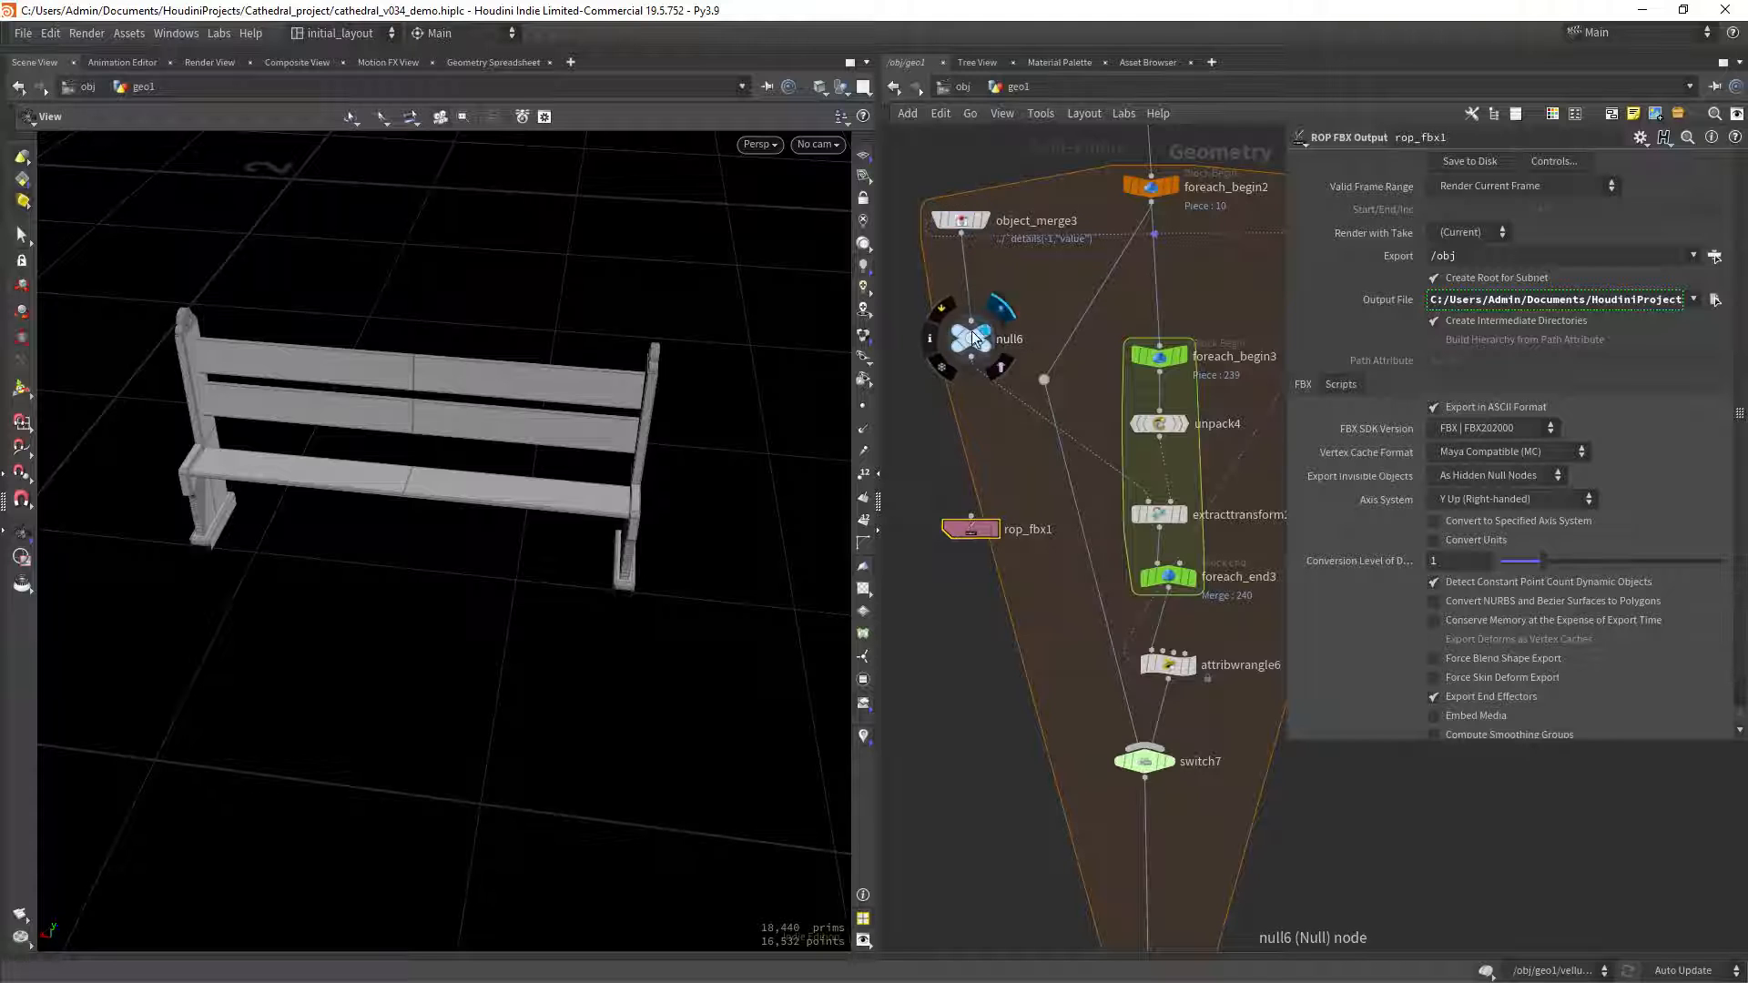
pyautogui.press('f')
pyautogui.scroll(-3, 582, 519)
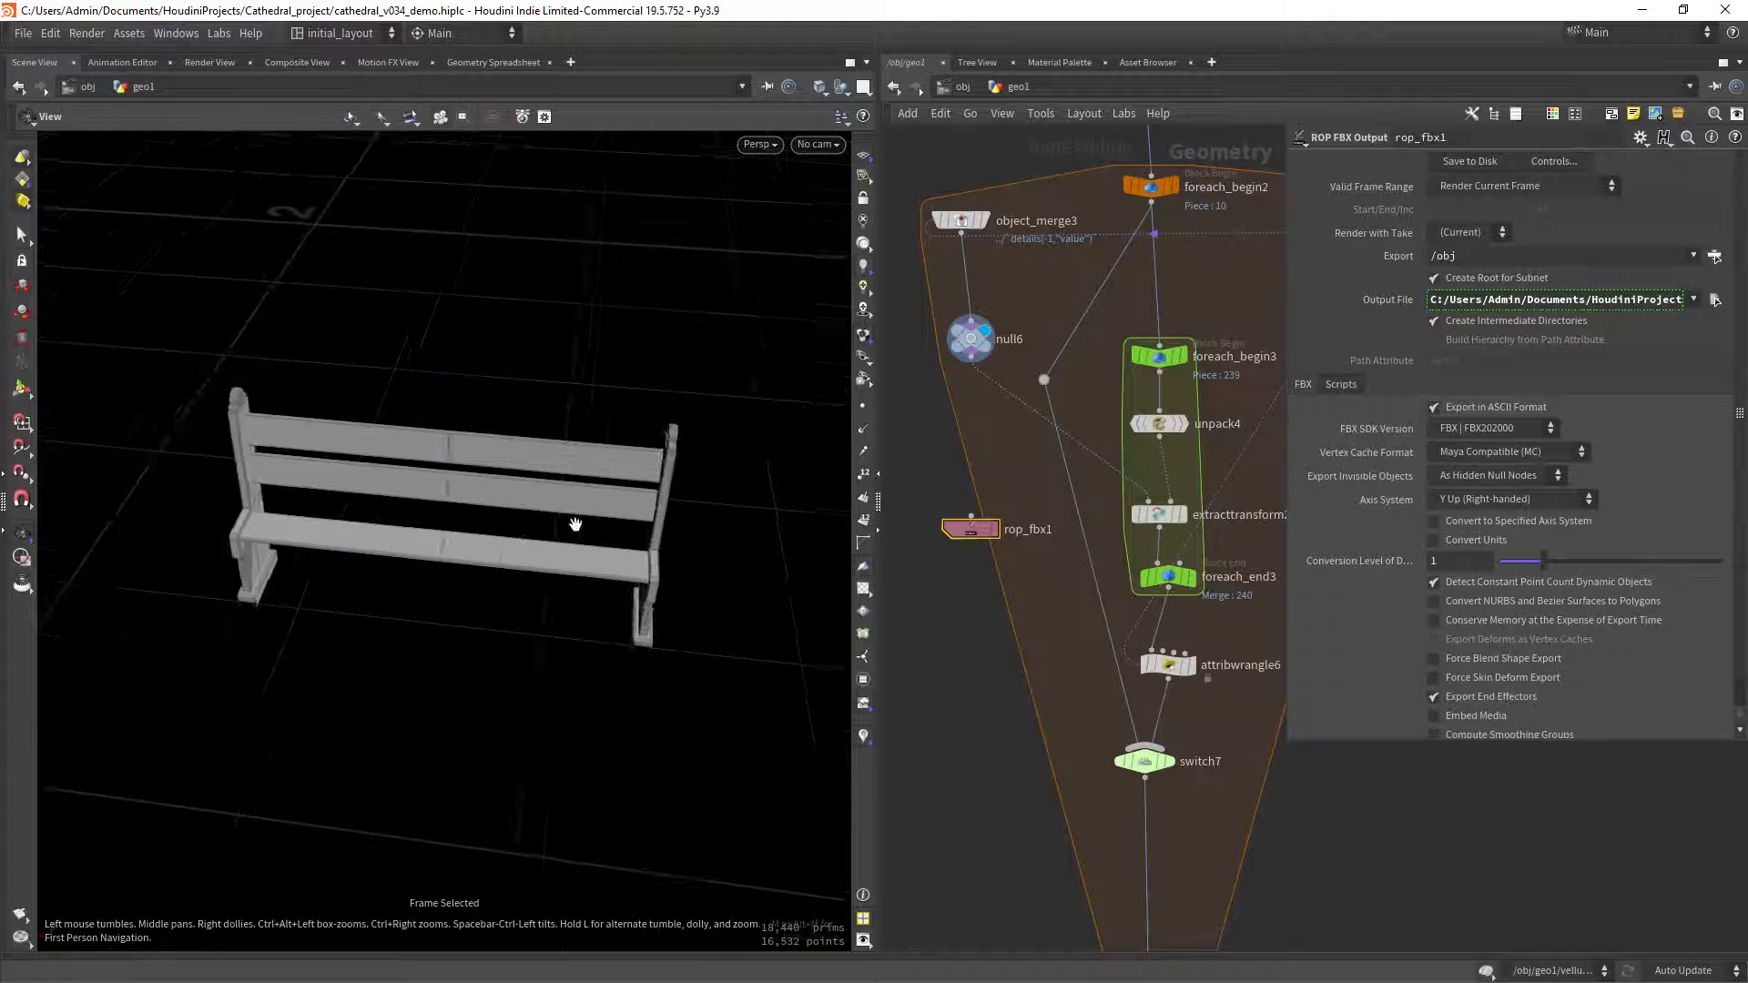
pyautogui.moveTo(574, 523); pyautogui.dragTo(612, 490)
pyautogui.scroll(-2, 546, 519)
# Move rop_fbx1 farther down, add a Switch node above it and connect null6 as the switch's first input.
pyautogui.moveTo(972, 534); pyautogui.dragTo(972, 630)
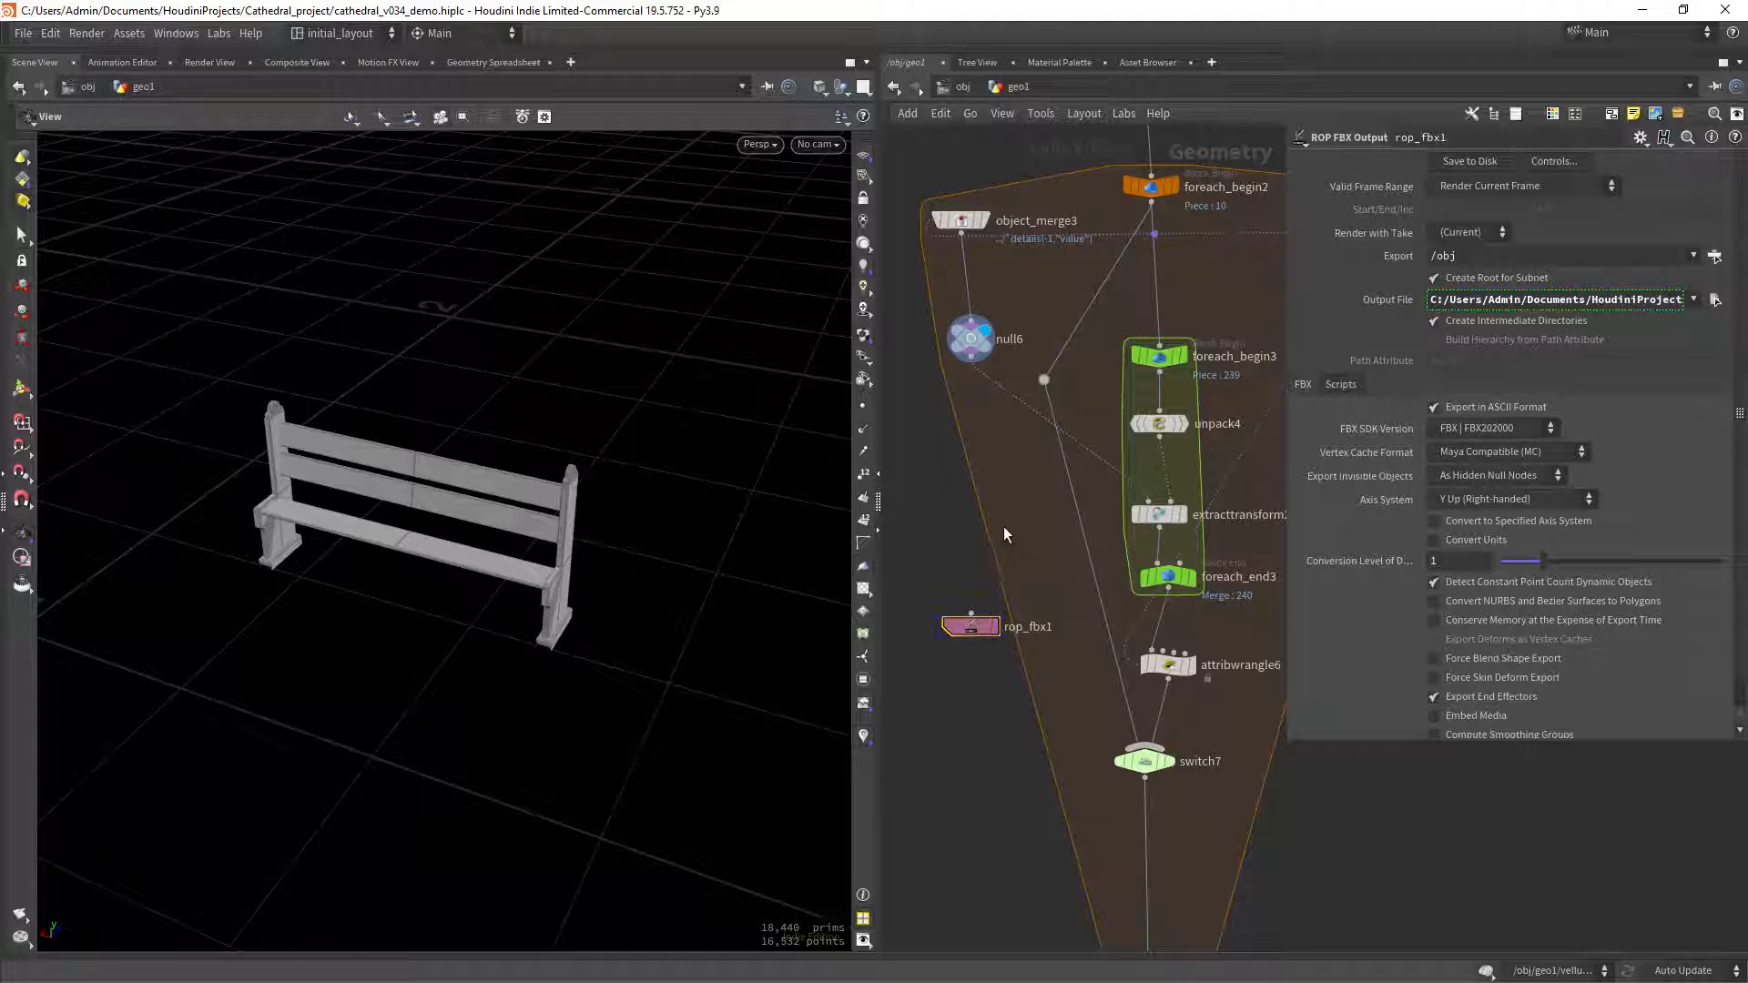
pyautogui.press('Tab')
pyautogui.write('sw')
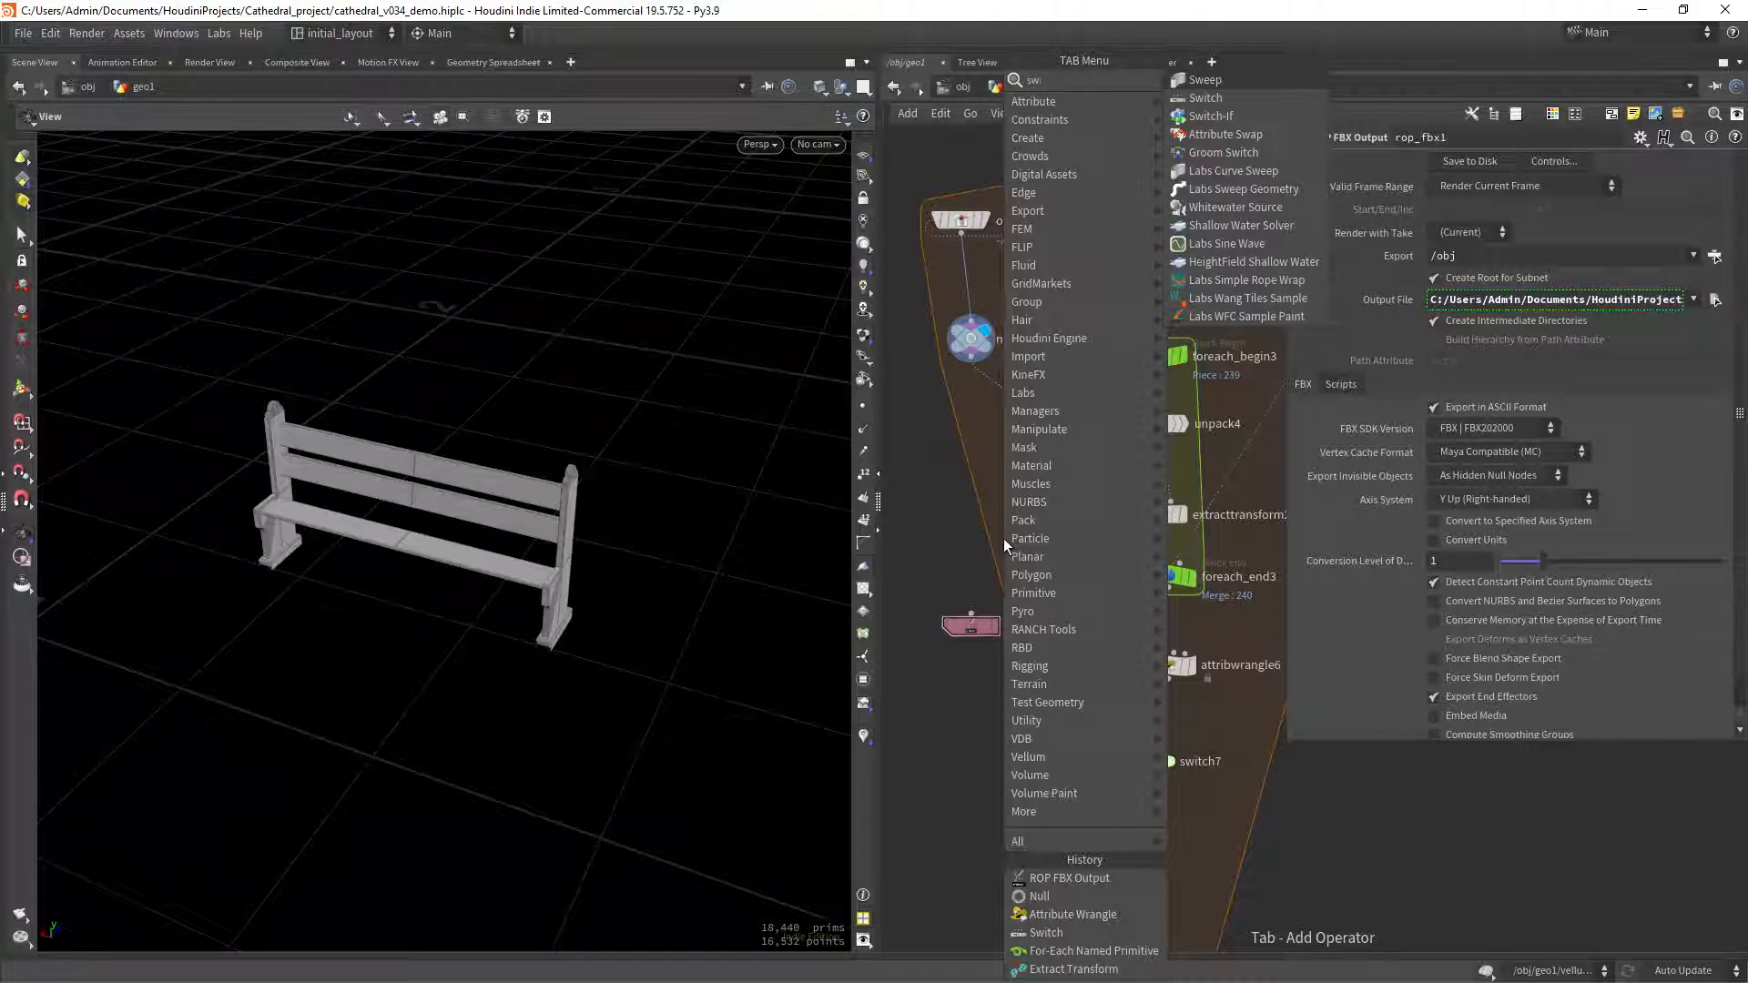
pyautogui.write('i')
pyautogui.press('Return')
pyautogui.click(1003, 539)
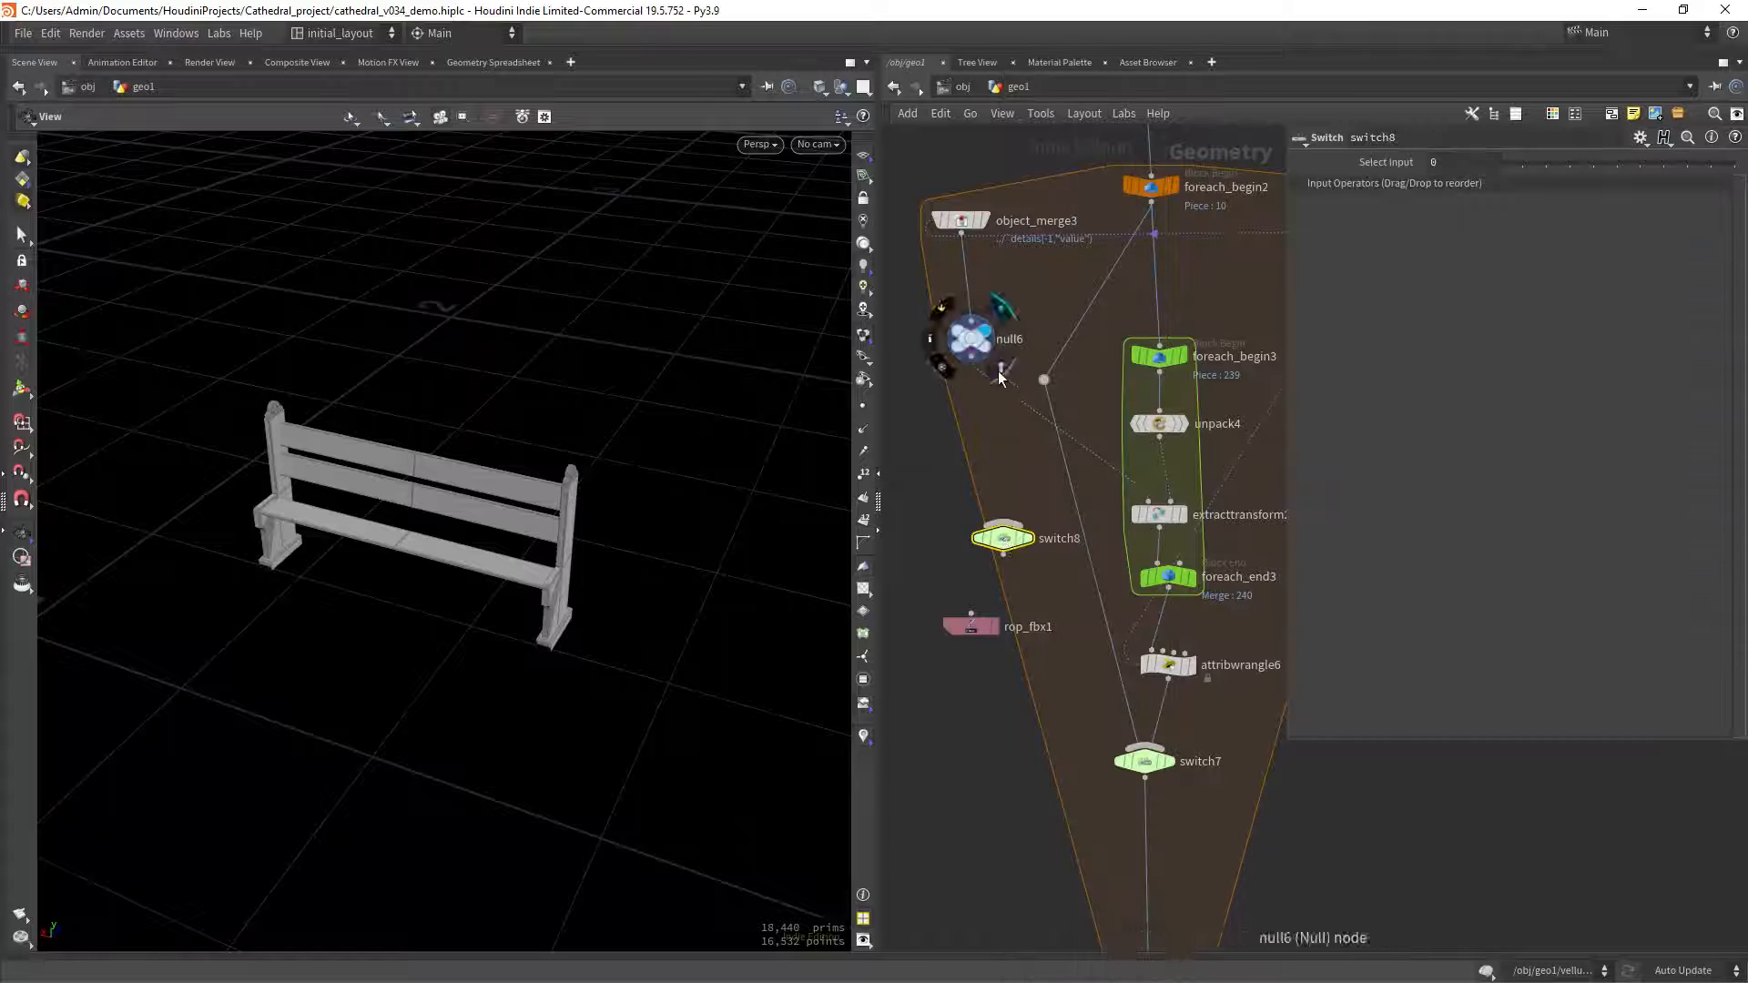
pyautogui.moveTo(971, 362); pyautogui.dragTo(980, 553)
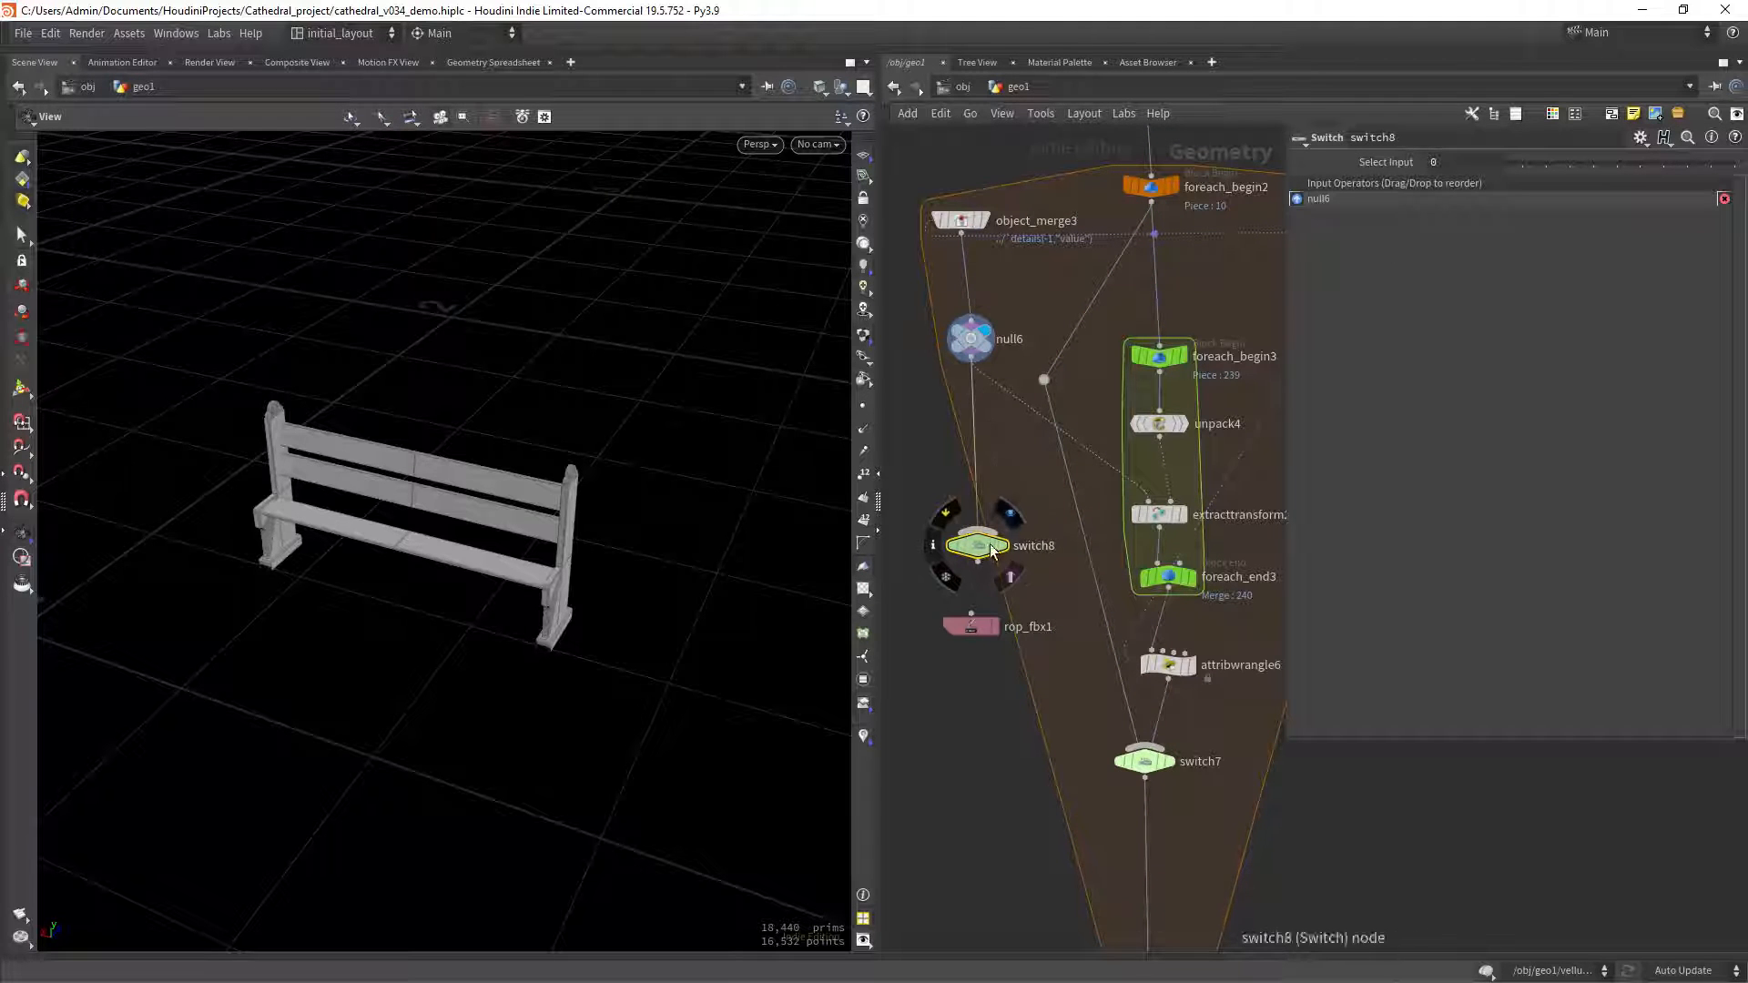
# Display the output of switch8 and set its Select Input to the expression npoints(0)==0, checking the evaluated value.
pyautogui.click(1003, 546)
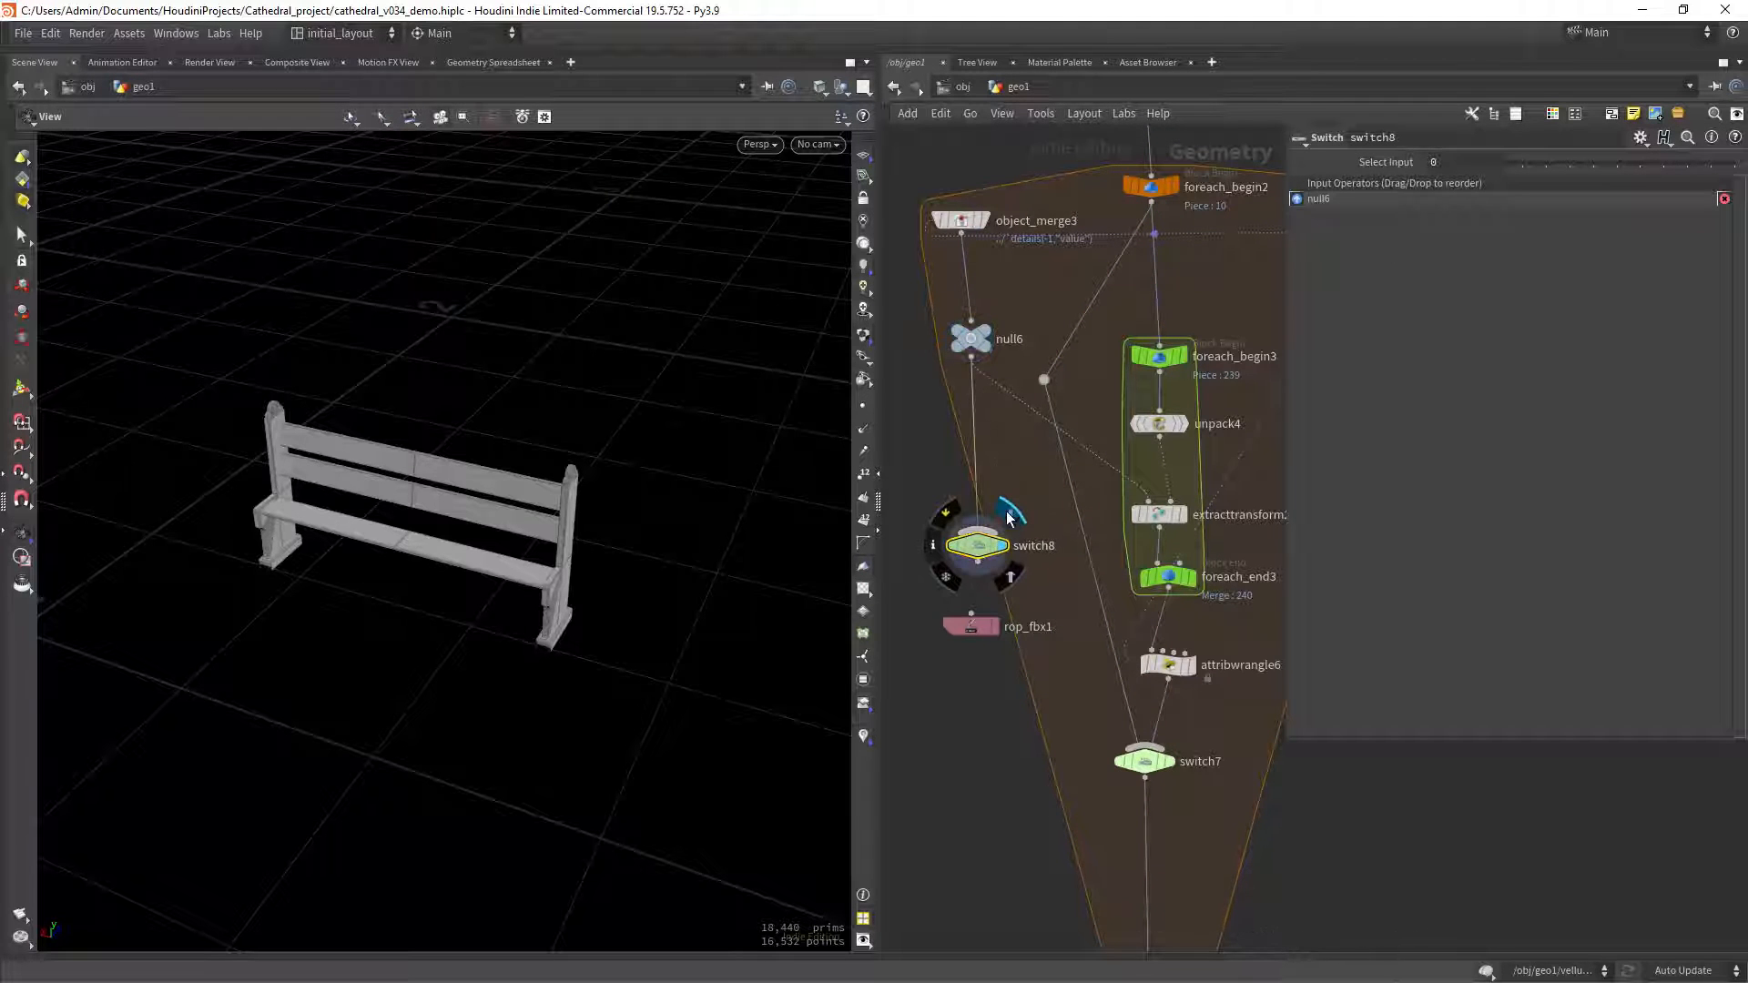
pyautogui.click(1453, 162)
pyautogui.write('n')
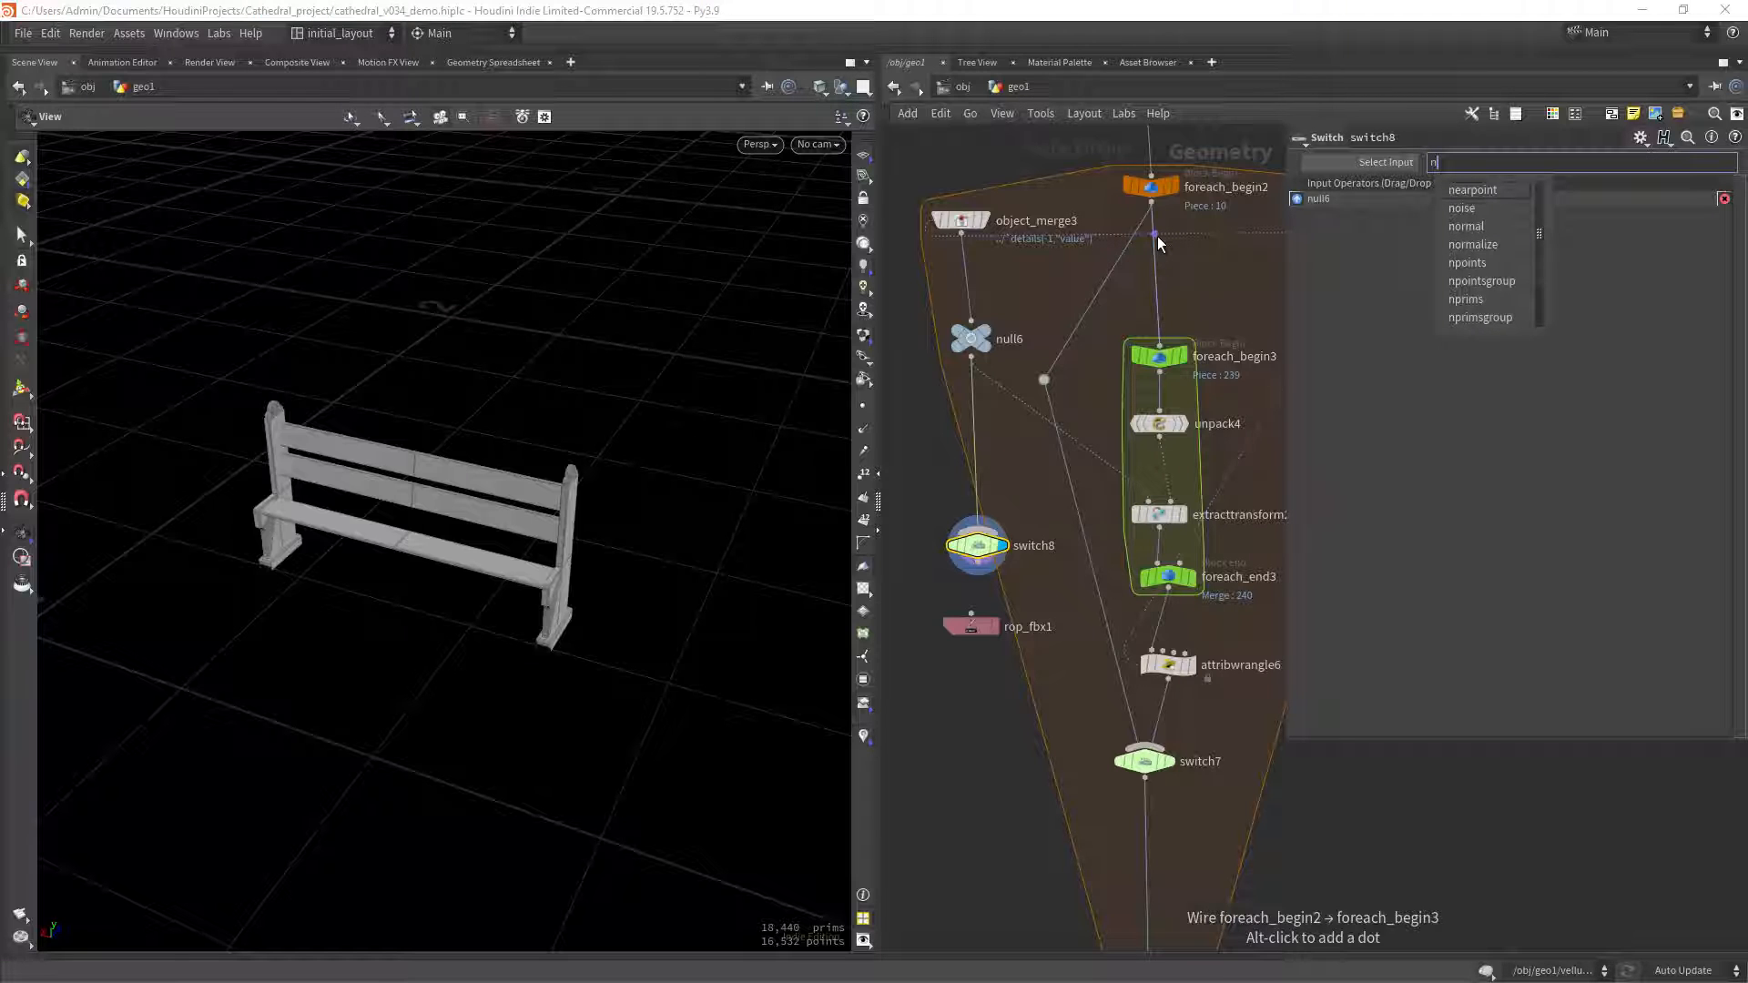
pyautogui.write('pp')
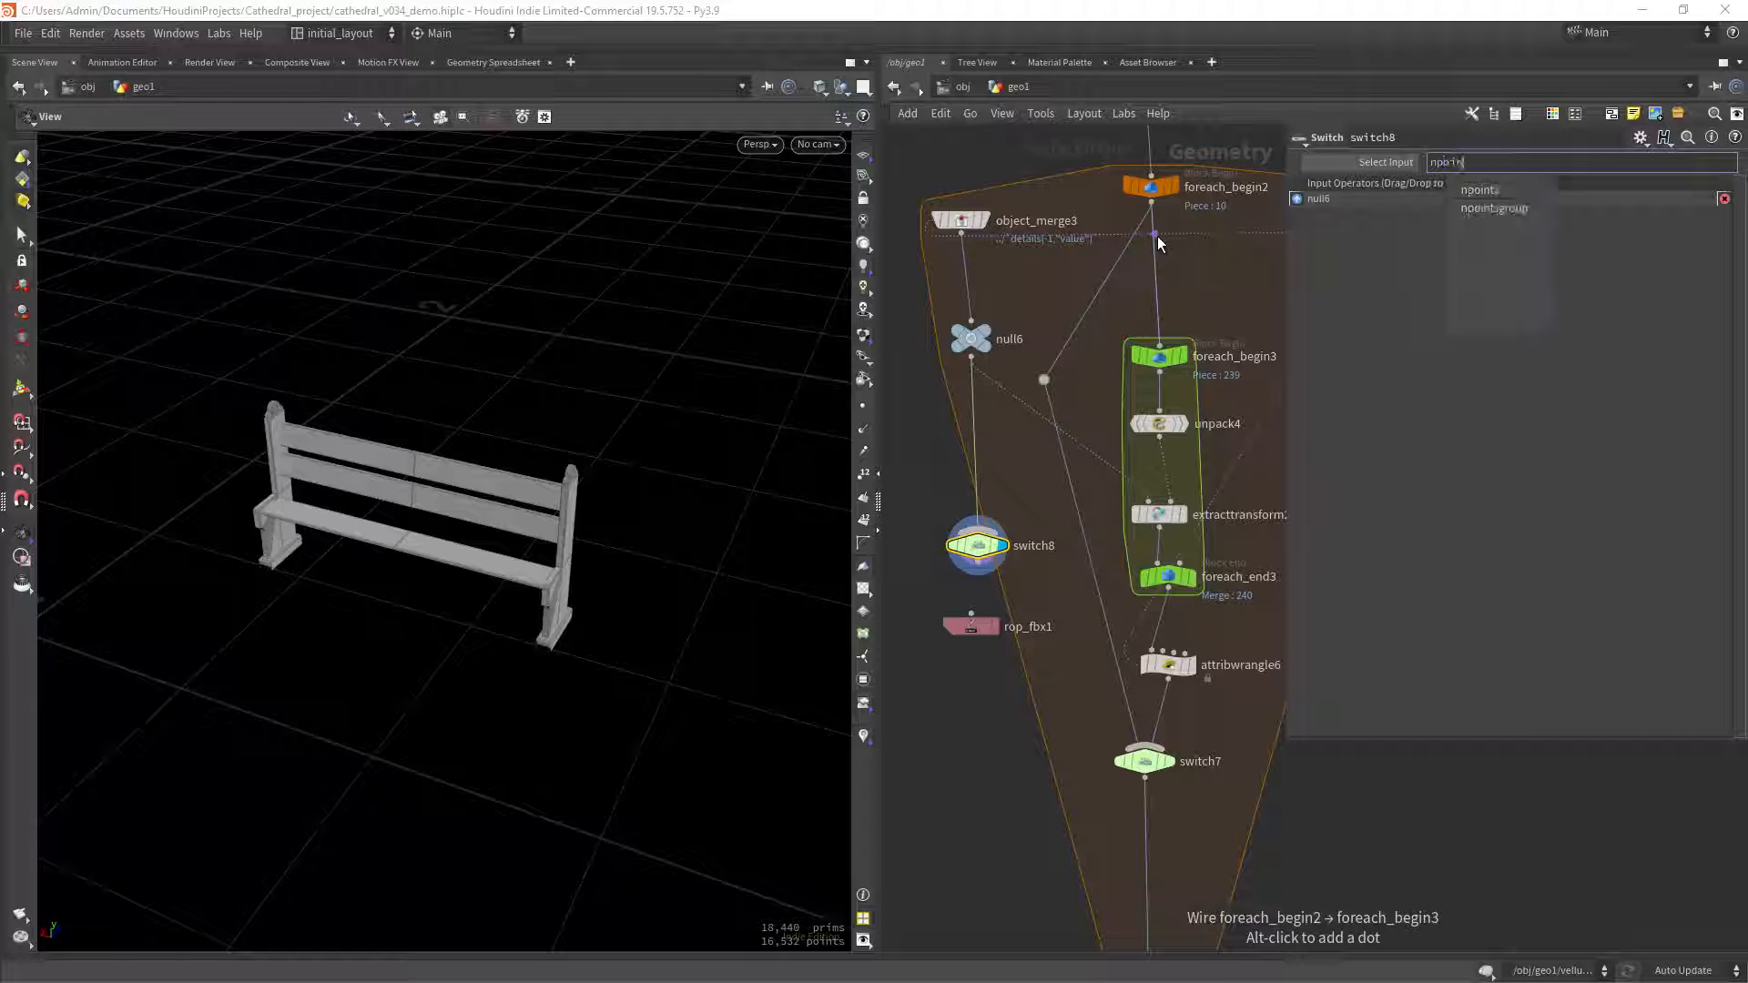
pyautogui.write('ts(0)==0')
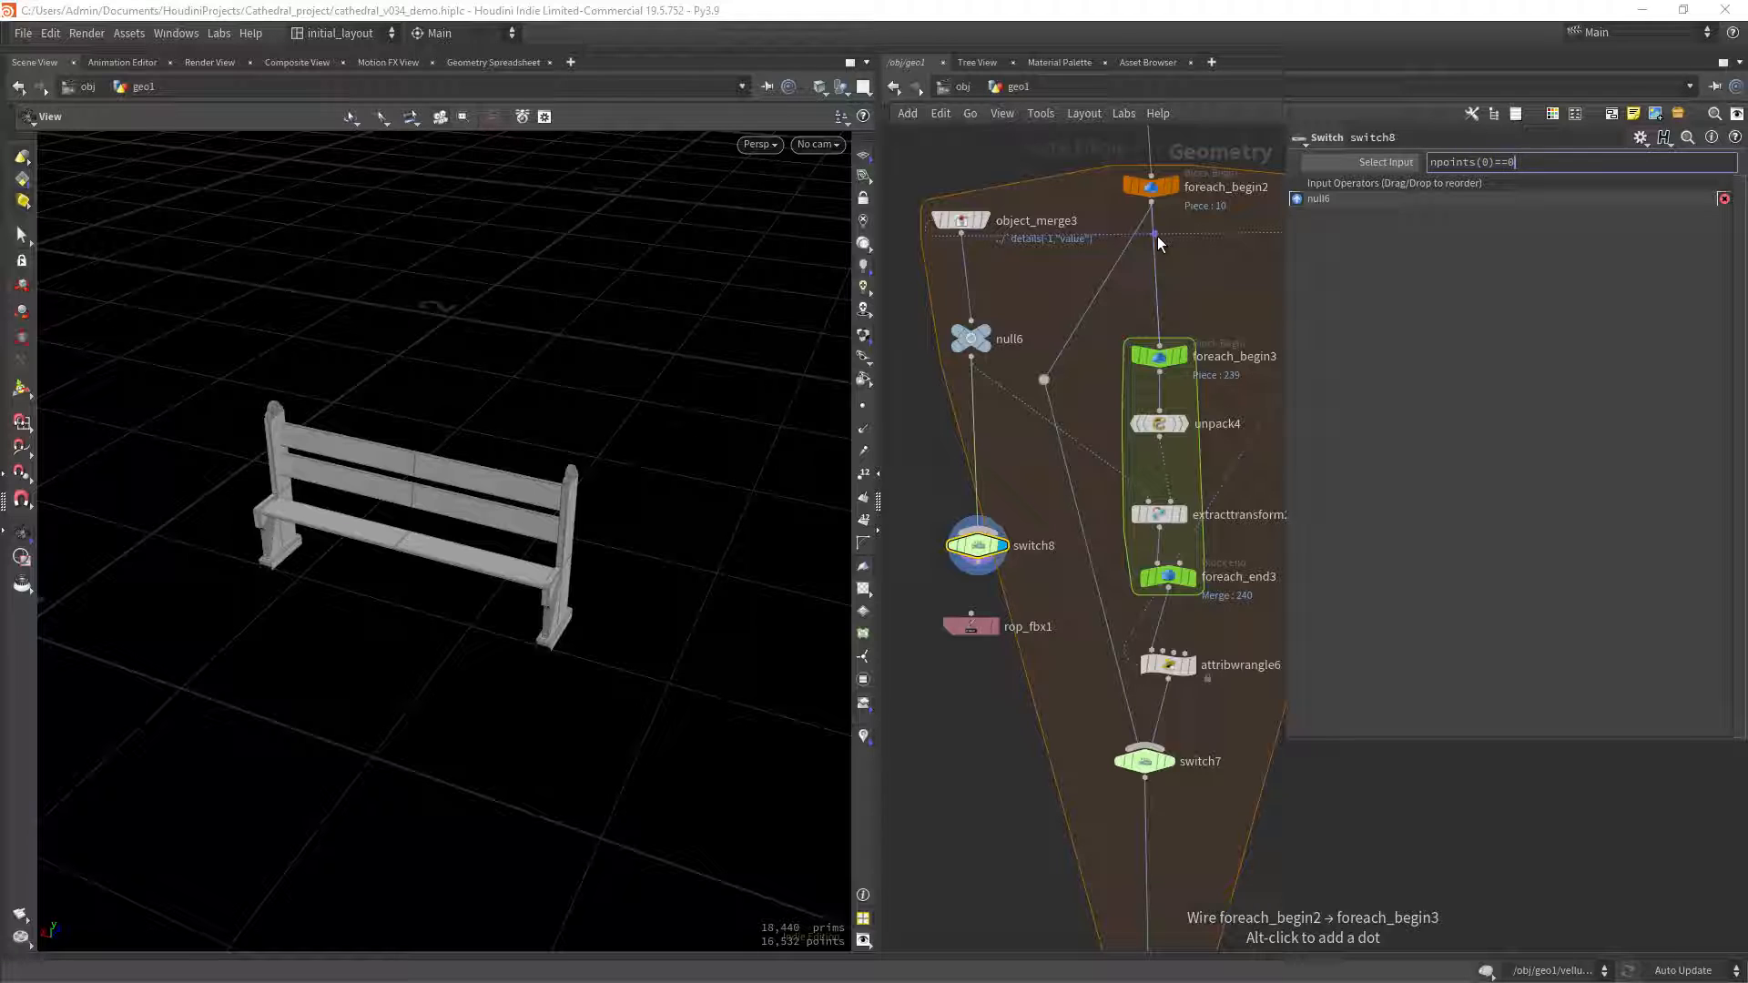
pyautogui.press('Return')
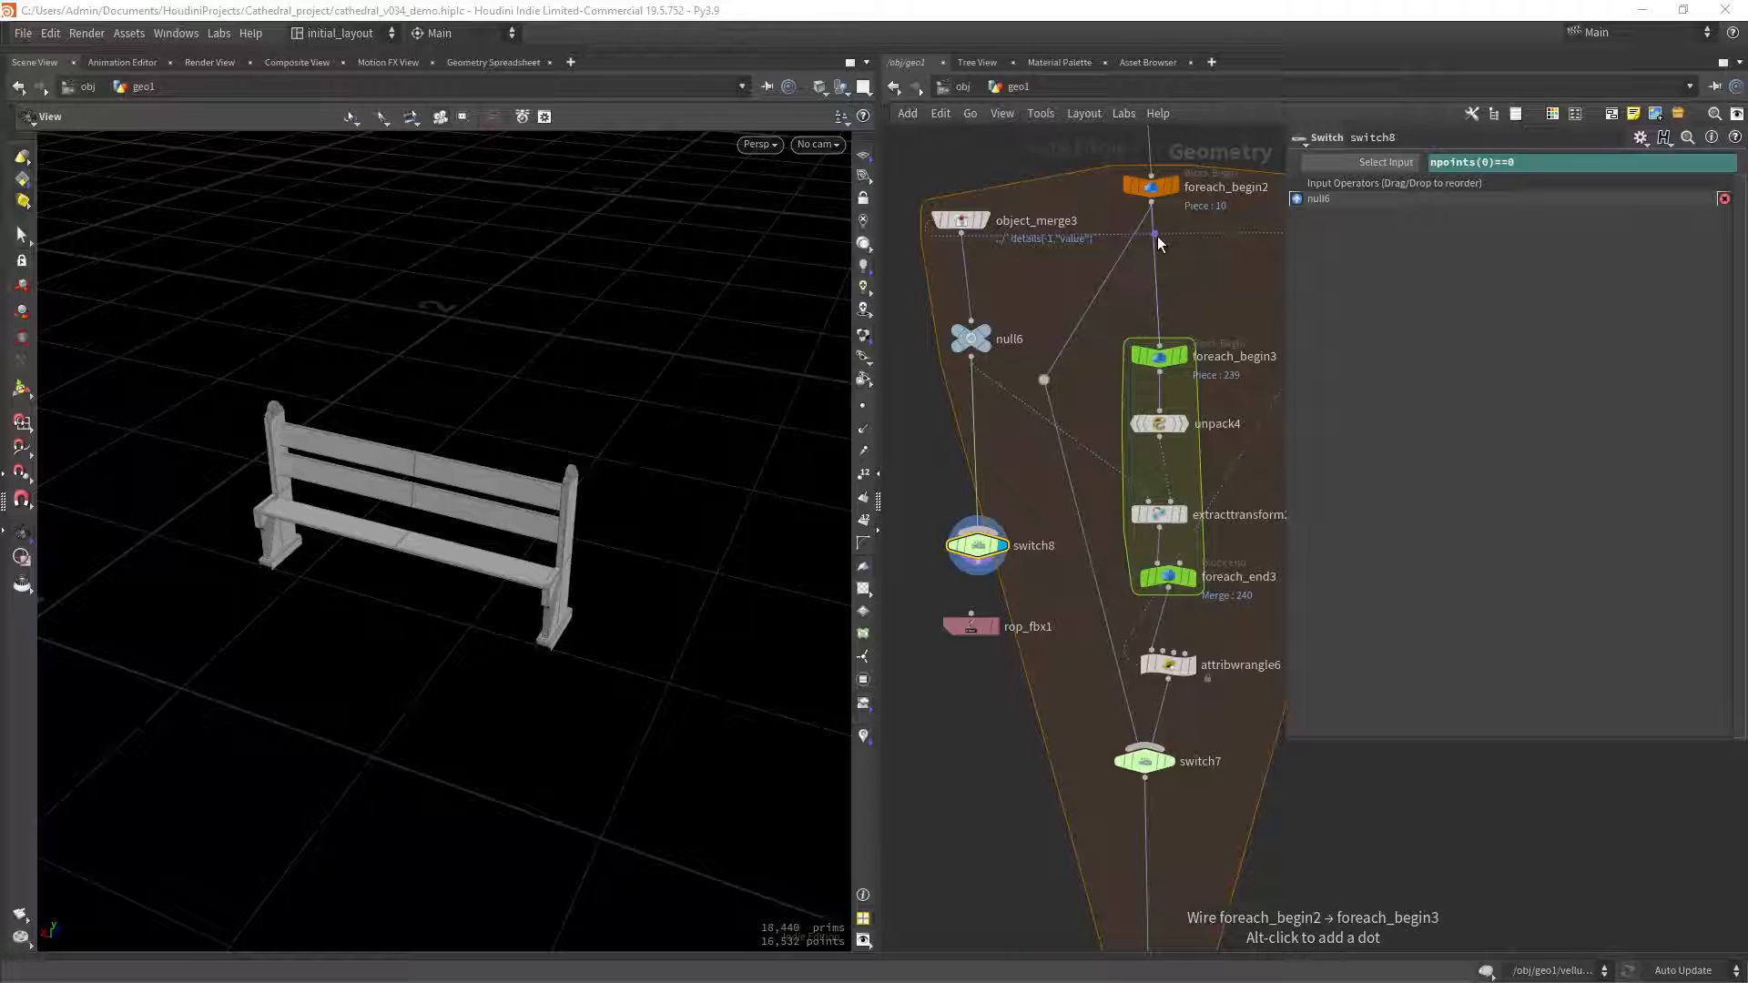
pyautogui.click(1396, 162)
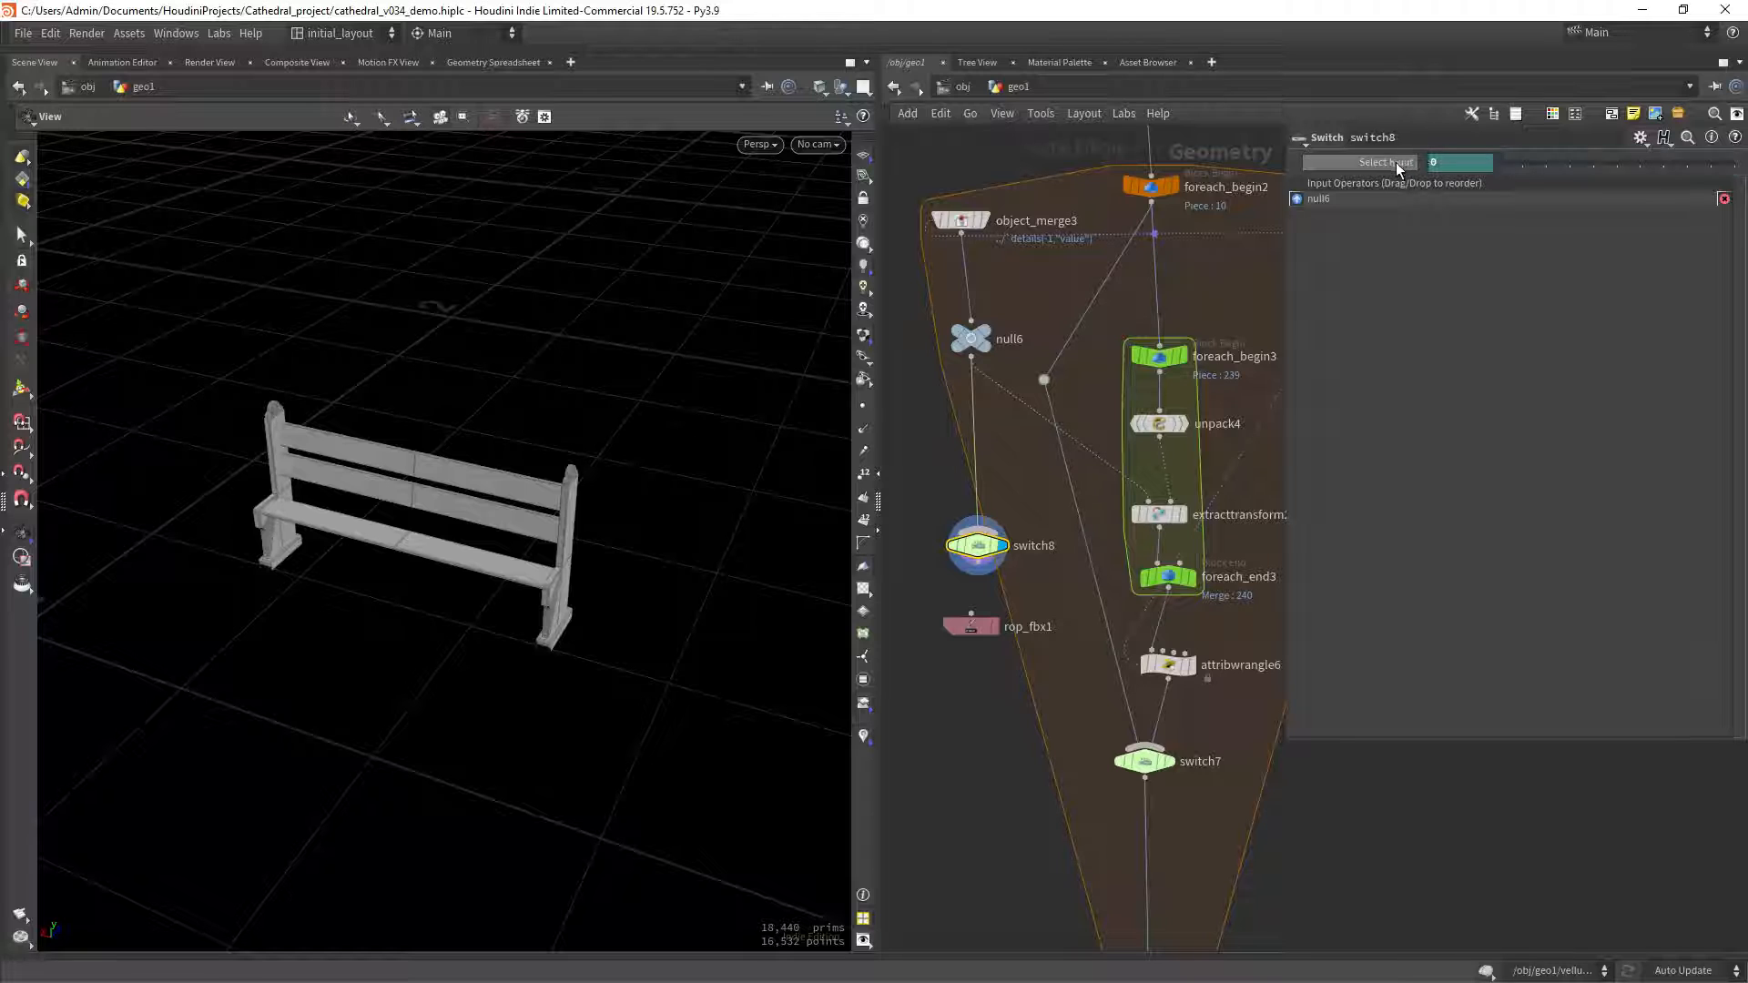
pyautogui.click(1396, 161)
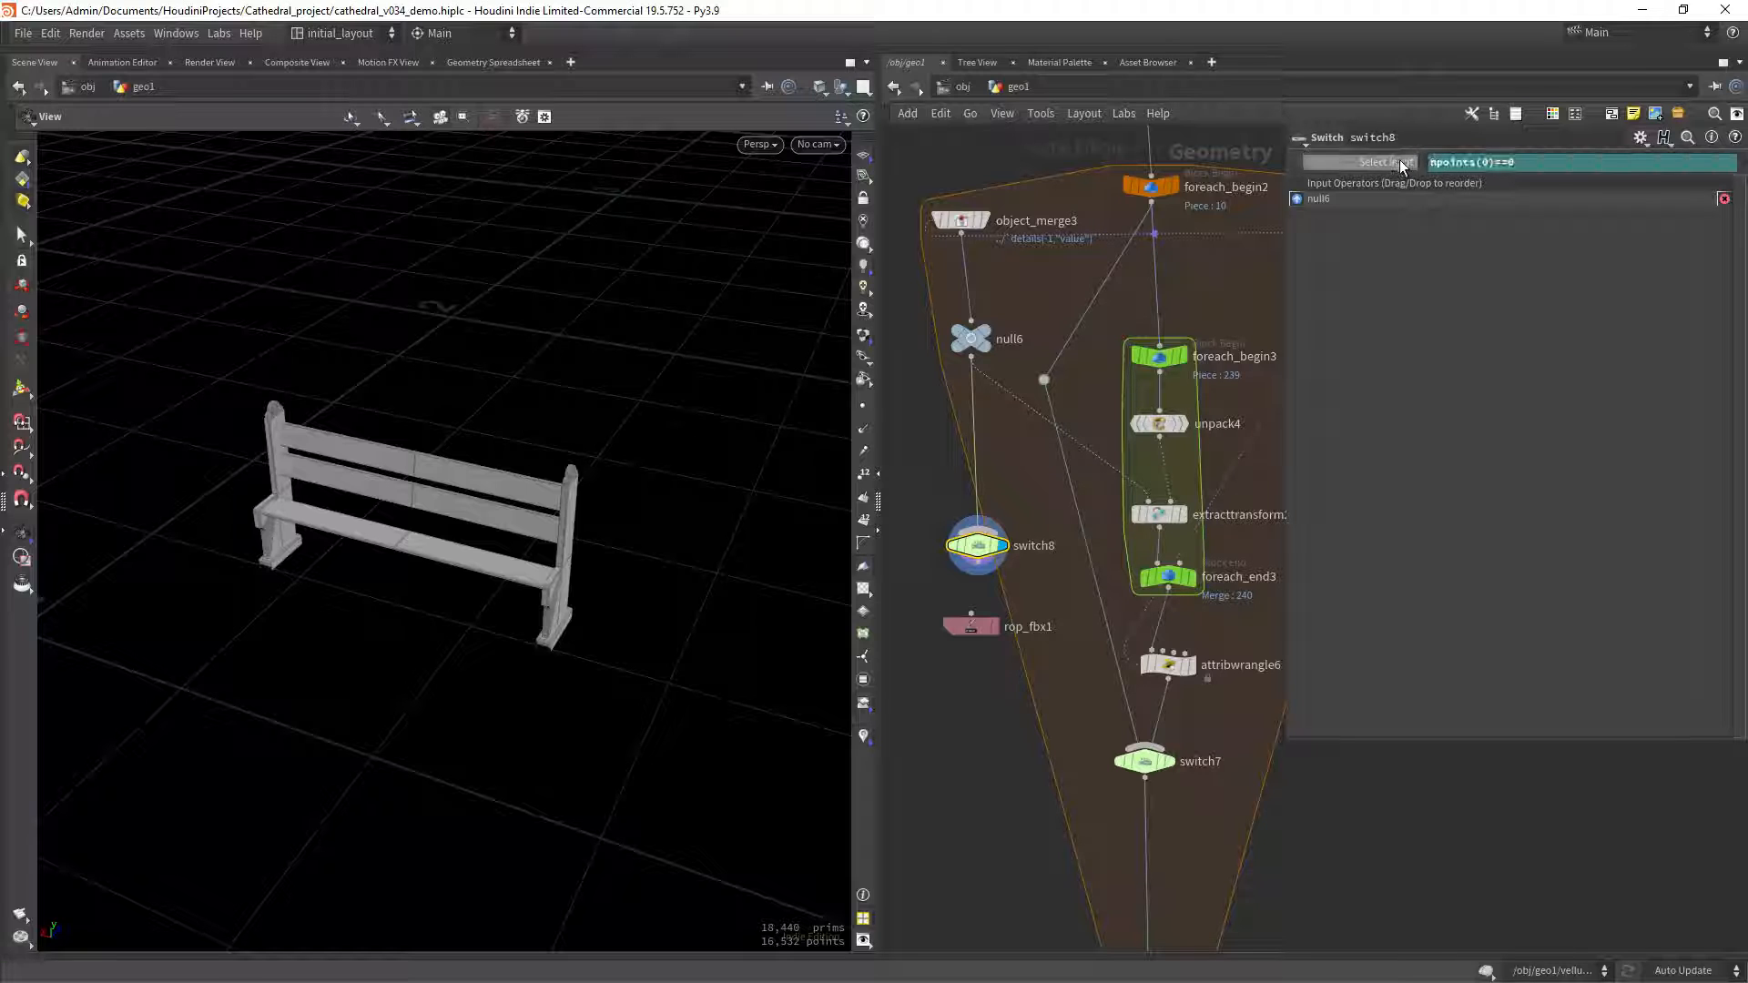
# Connect the dot from foreach_begin2 as the second input of switch8 and wire switch8's output into rop_fbx1.
pyautogui.click(1044, 392)
pyautogui.click(979, 542)
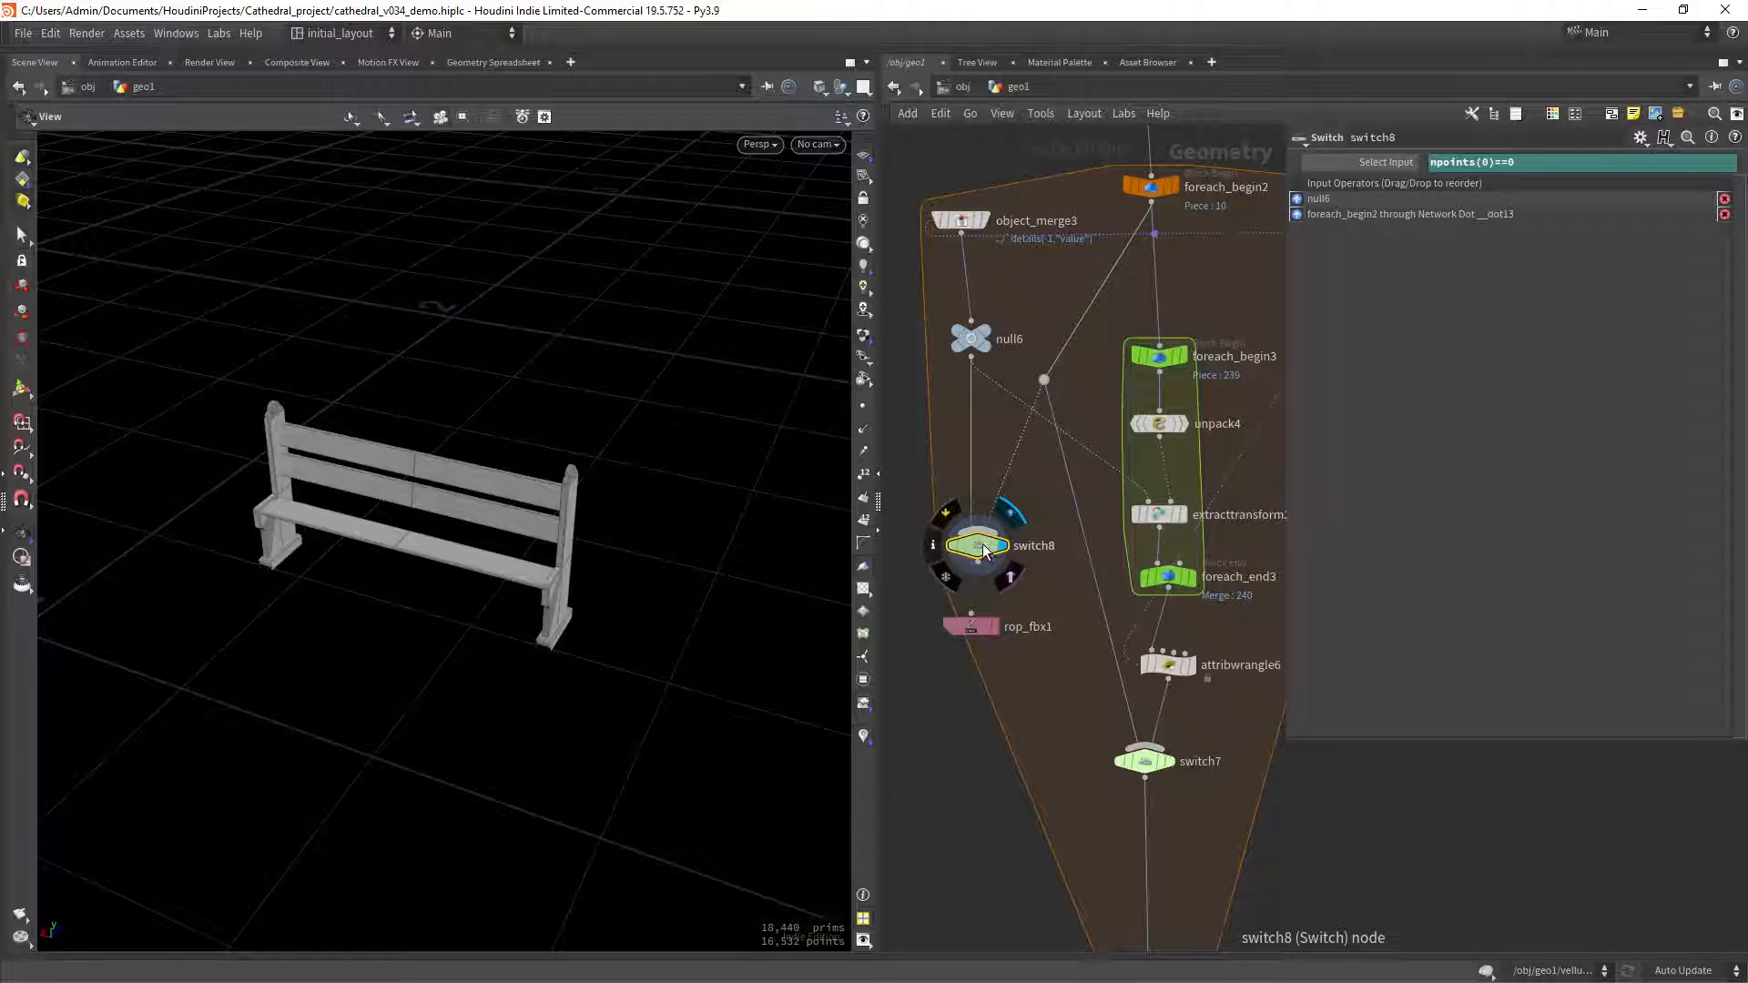
pyautogui.moveTo(984, 549); pyautogui.dragTo(994, 544)
pyautogui.moveTo(973, 636); pyautogui.dragTo(995, 649)
pyautogui.click(990, 557)
pyautogui.click(991, 620)
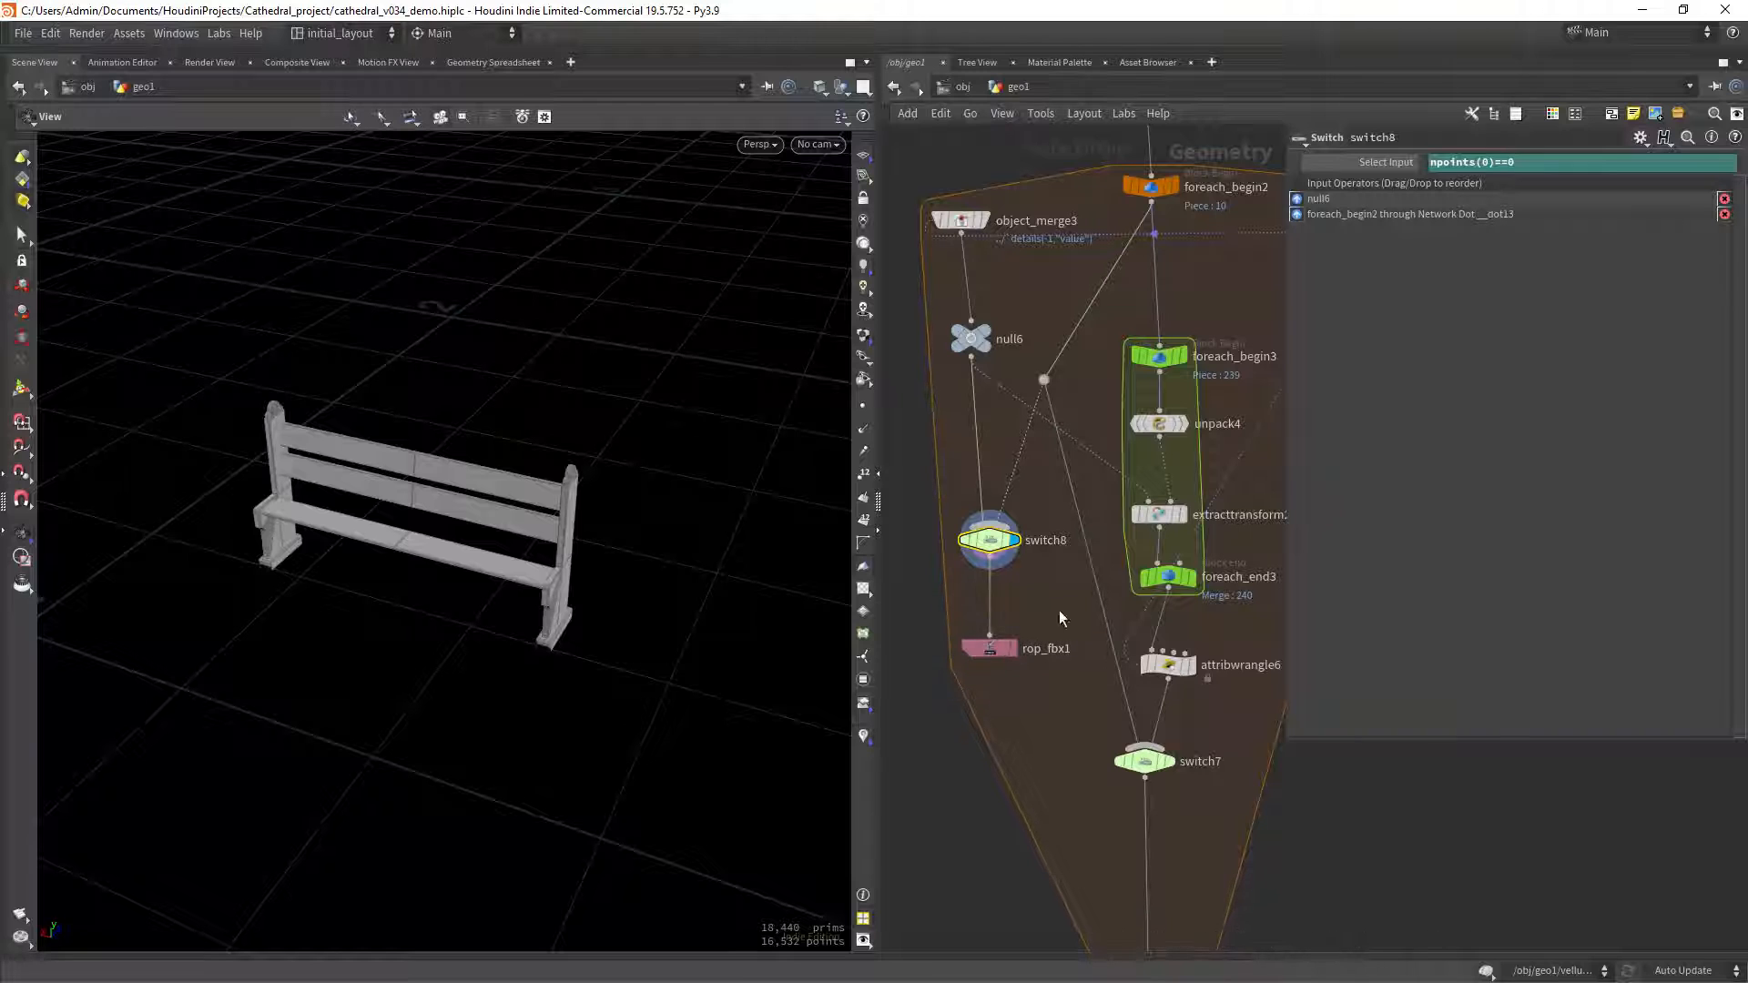
# Display the output of foreach_begin2 and set the Single Pass of foreach_end2 to 0.
pyautogui.scroll(-3, 1045, 577)
pyautogui.scroll(2, 1035, 590)
pyautogui.moveTo(1034, 590)
pyautogui.mouseDown(button='middle')
pyautogui.moveTo(999, 544)
pyautogui.moveTo(1021, 566)
pyautogui.mouseUp(button='middle')
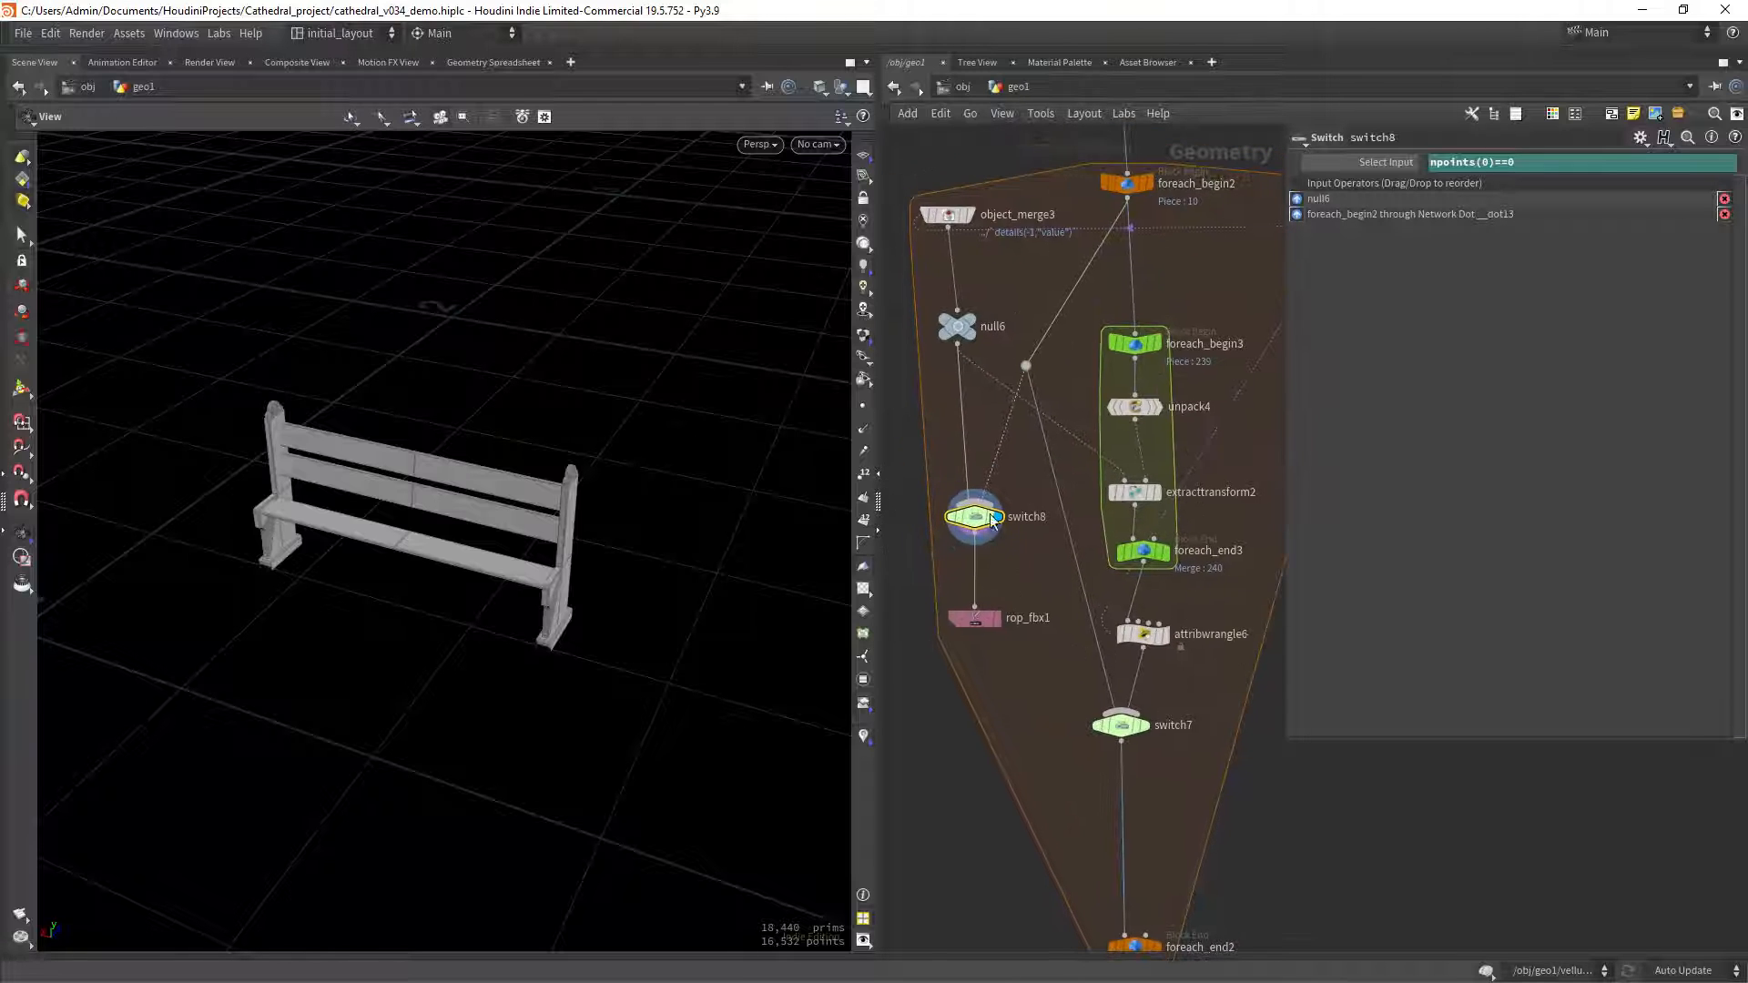
pyautogui.moveTo(1000, 492)
pyautogui.moveTo(1140, 187); pyautogui.dragTo(1128, 292, button='middle')
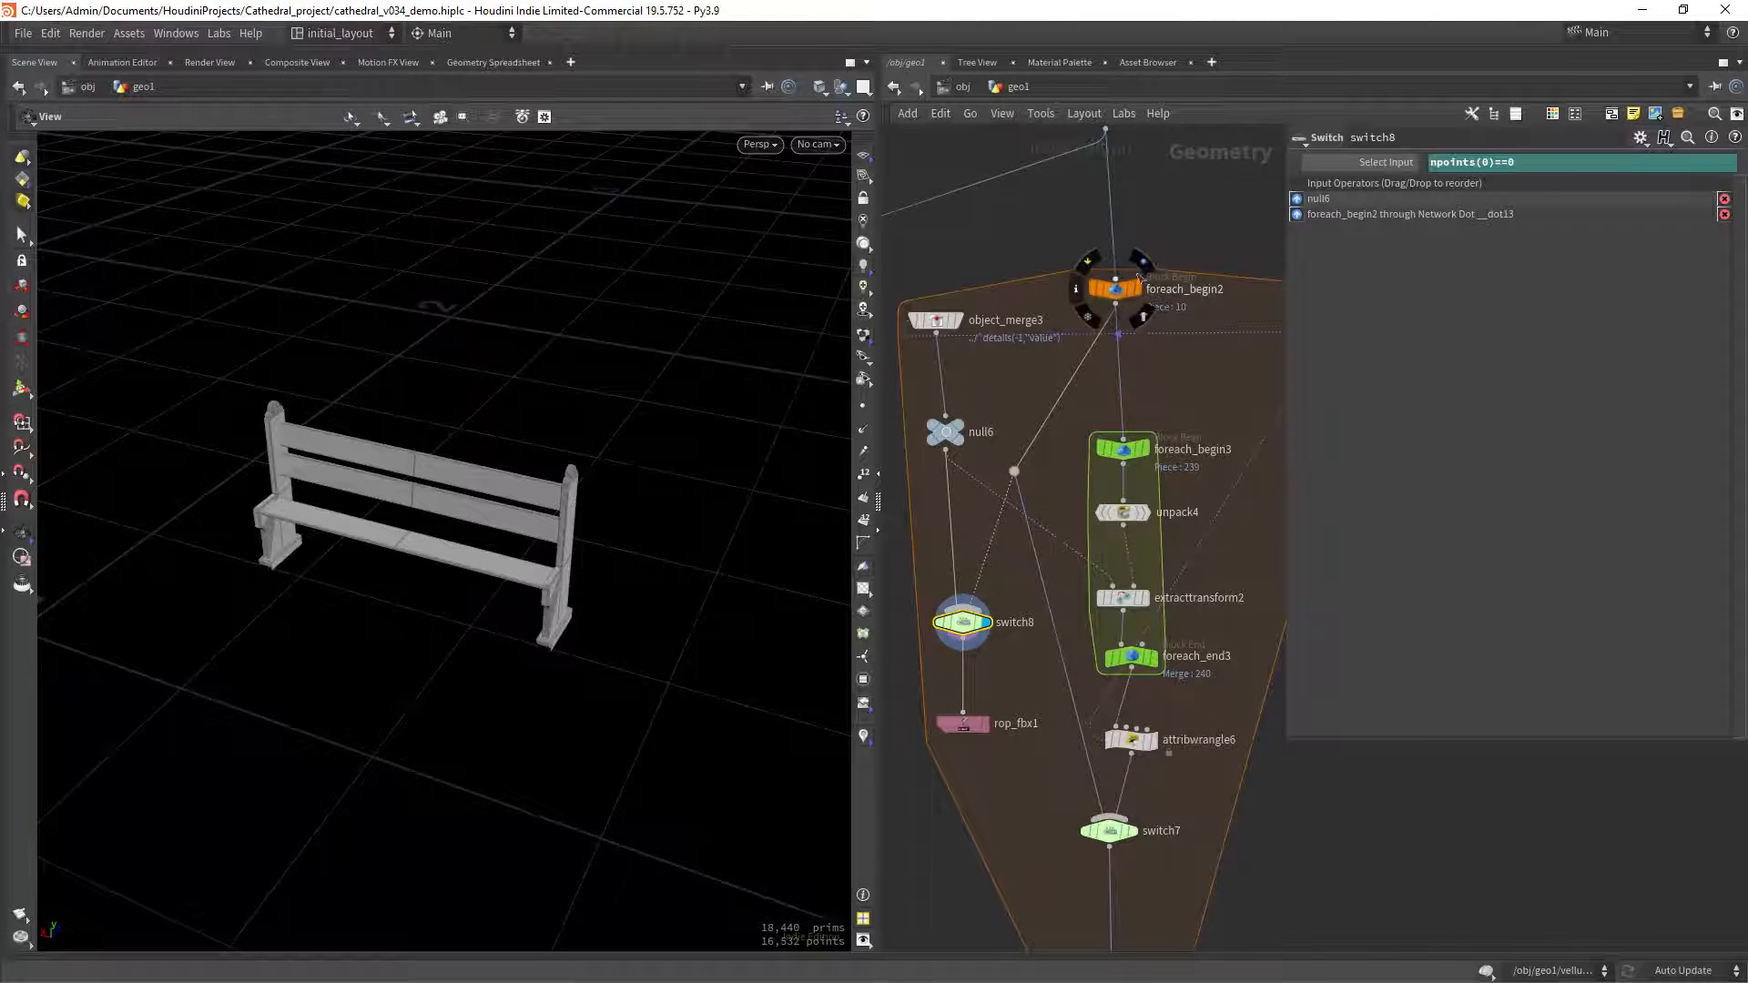
pyautogui.click(1133, 293)
pyautogui.click(1128, 293)
pyautogui.moveTo(1191, 539); pyautogui.dragTo(1154, 308, button='middle')
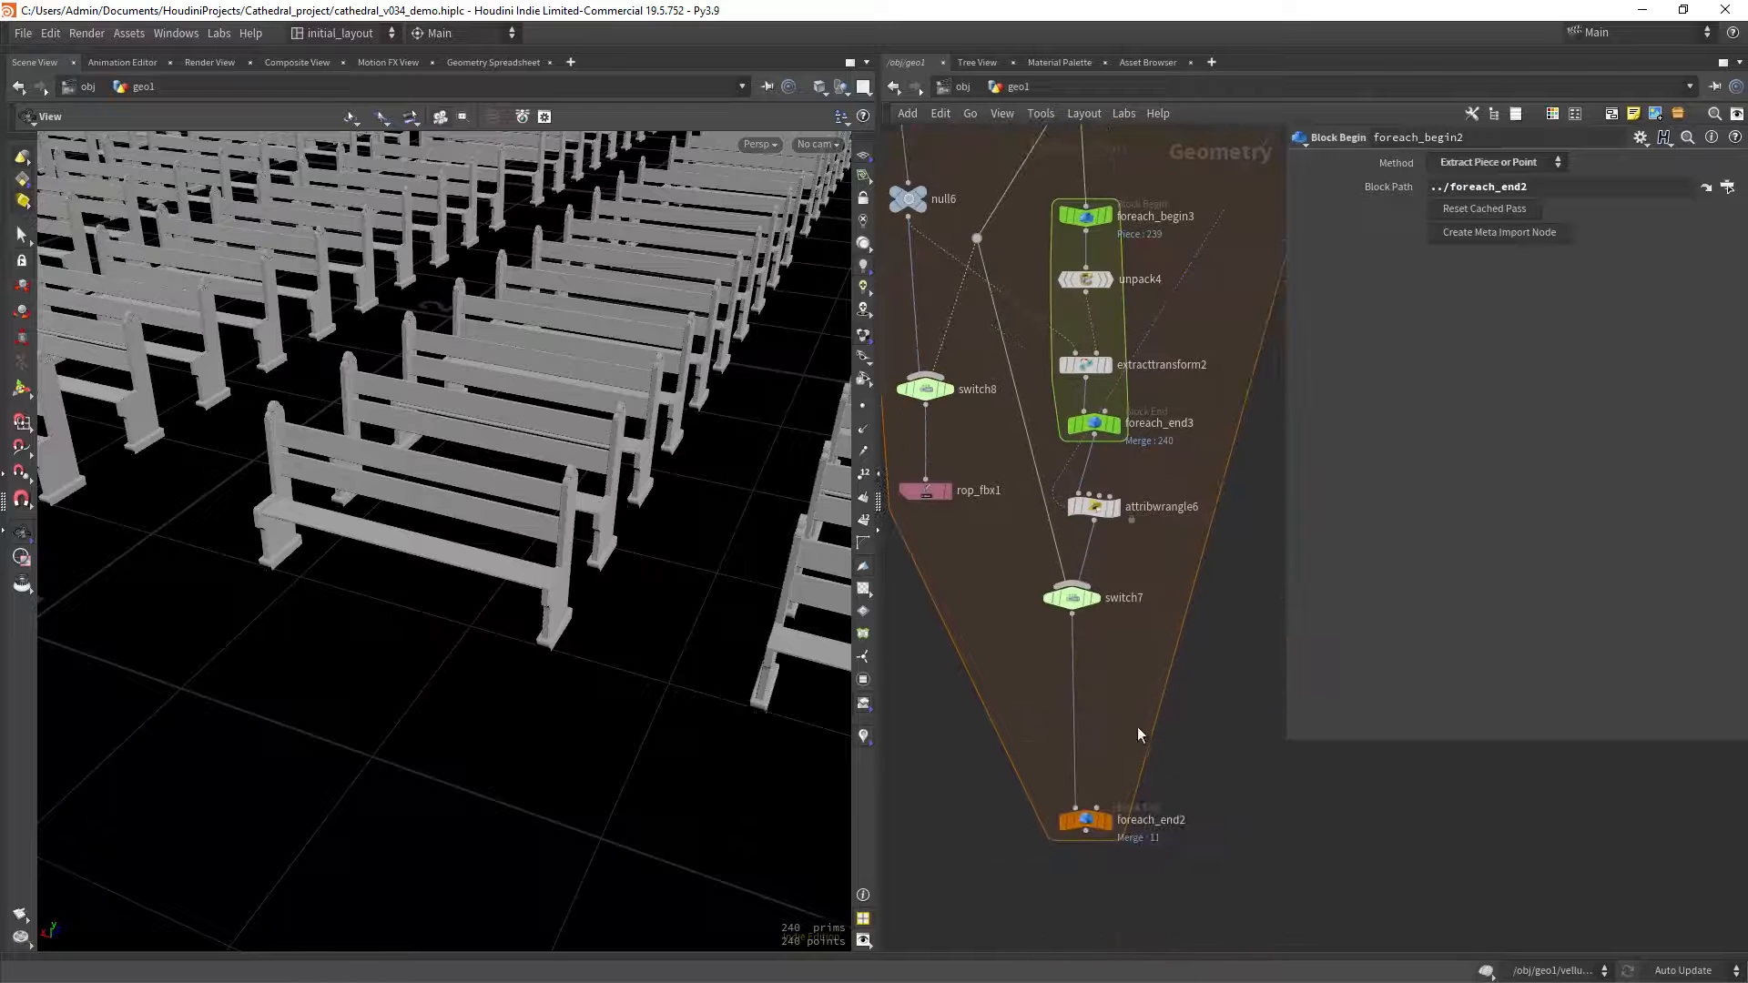
pyautogui.click(1091, 821)
pyautogui.click(1309, 350)
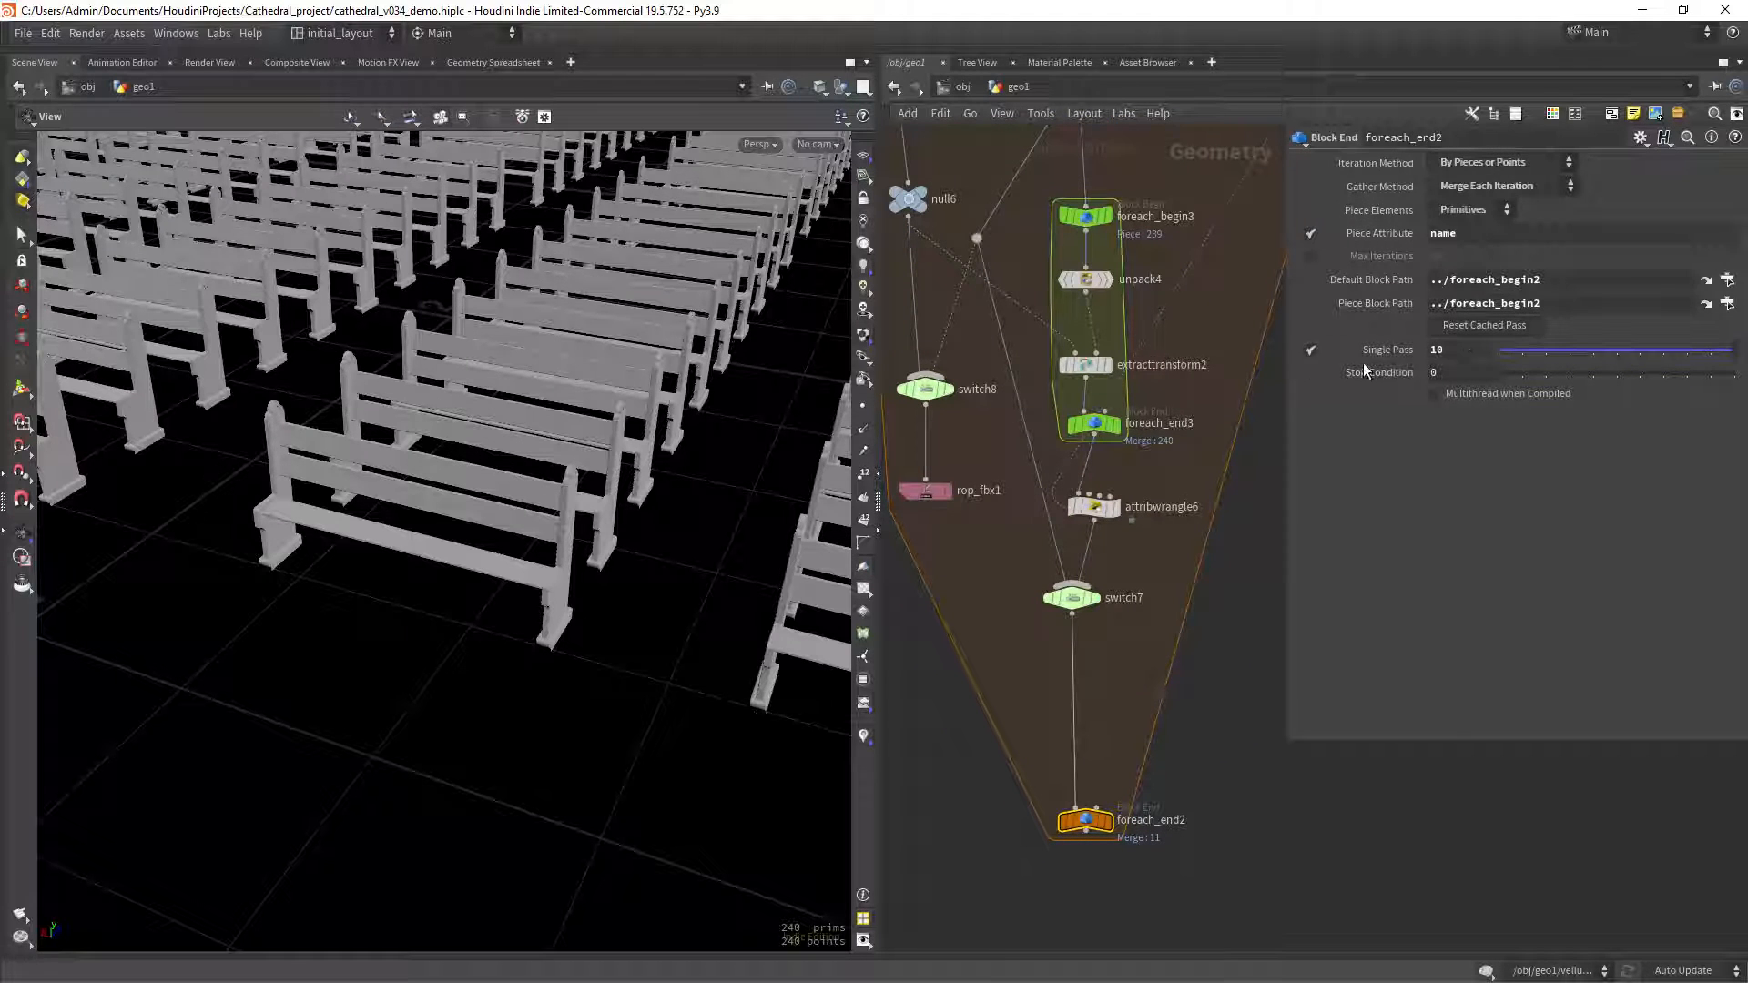
pyautogui.moveTo(1526, 351); pyautogui.dragTo(1478, 365)
pyautogui.scroll(-6, 548, 633)
pyautogui.moveTo(574, 610); pyautogui.dragTo(373, 553)
pyautogui.moveTo(563, 468); pyautogui.dragTo(488, 570, button='middle')
pyautogui.moveTo(579, 604); pyautogui.dragTo(489, 567)
pyautogui.scroll(5, 399, 567)
# Check the evaluated Select Input of switch8 and compare the displayed outputs of object_merge3 and switch8.
pyautogui.moveTo(952, 393); pyautogui.dragTo(1008, 548, button='middle')
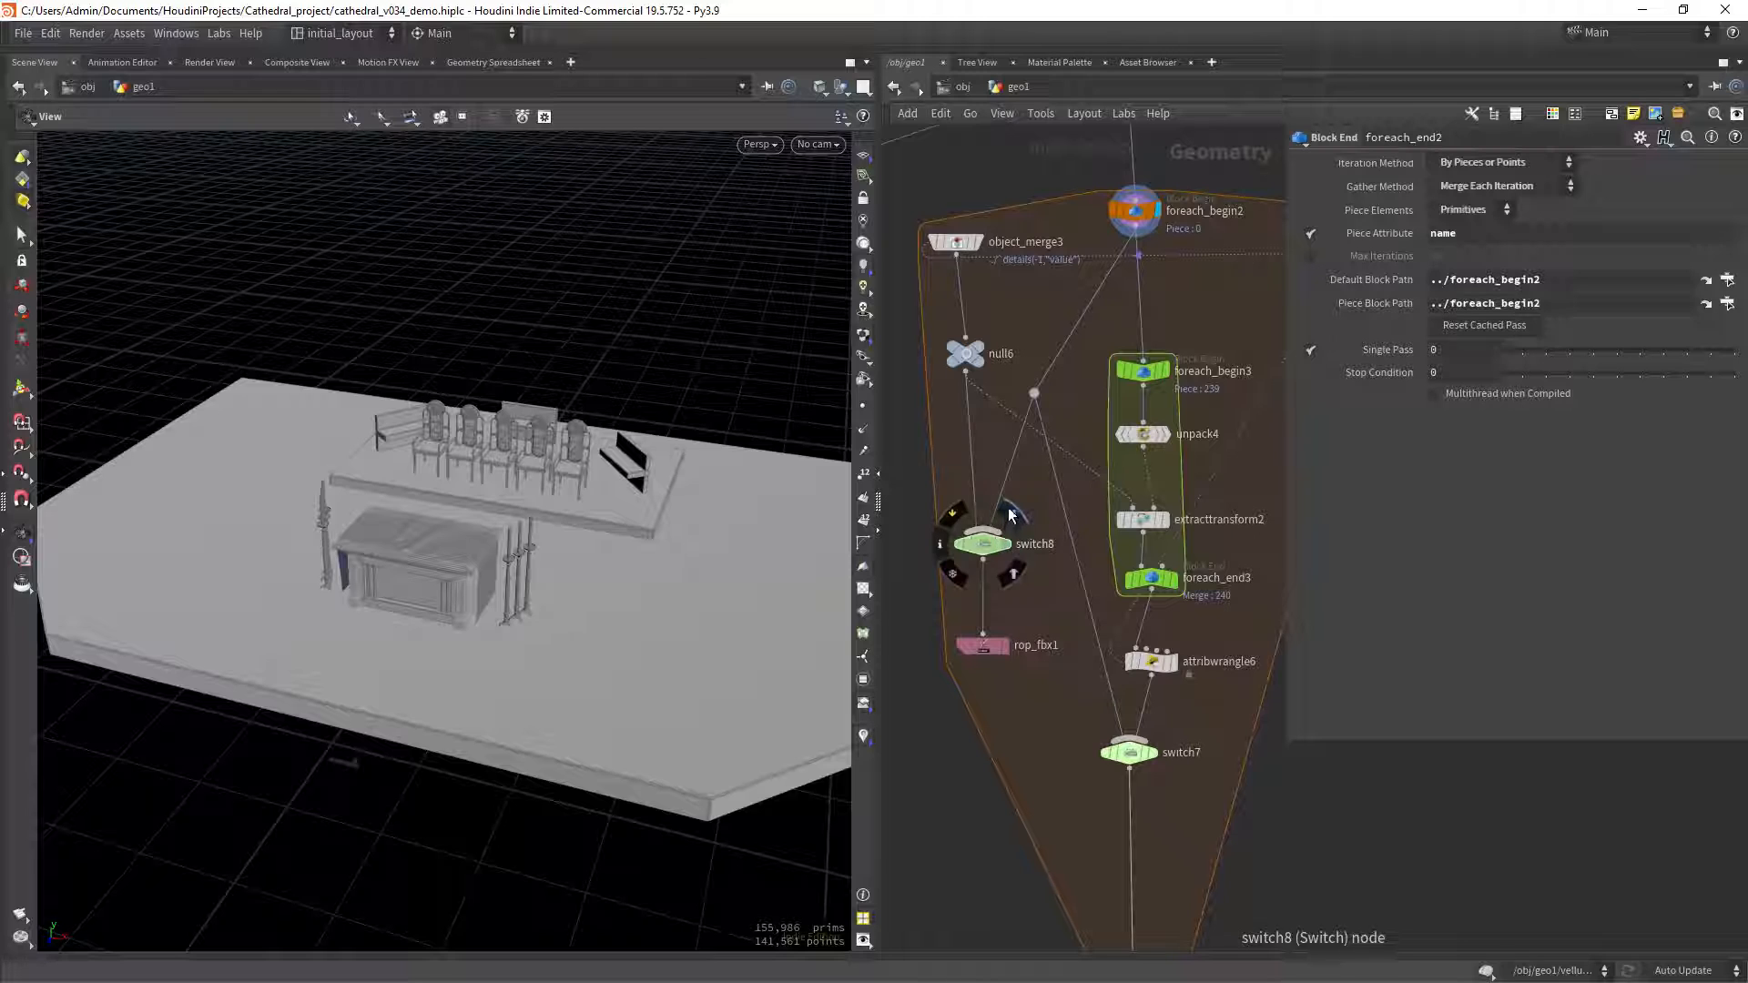
pyautogui.click(982, 543)
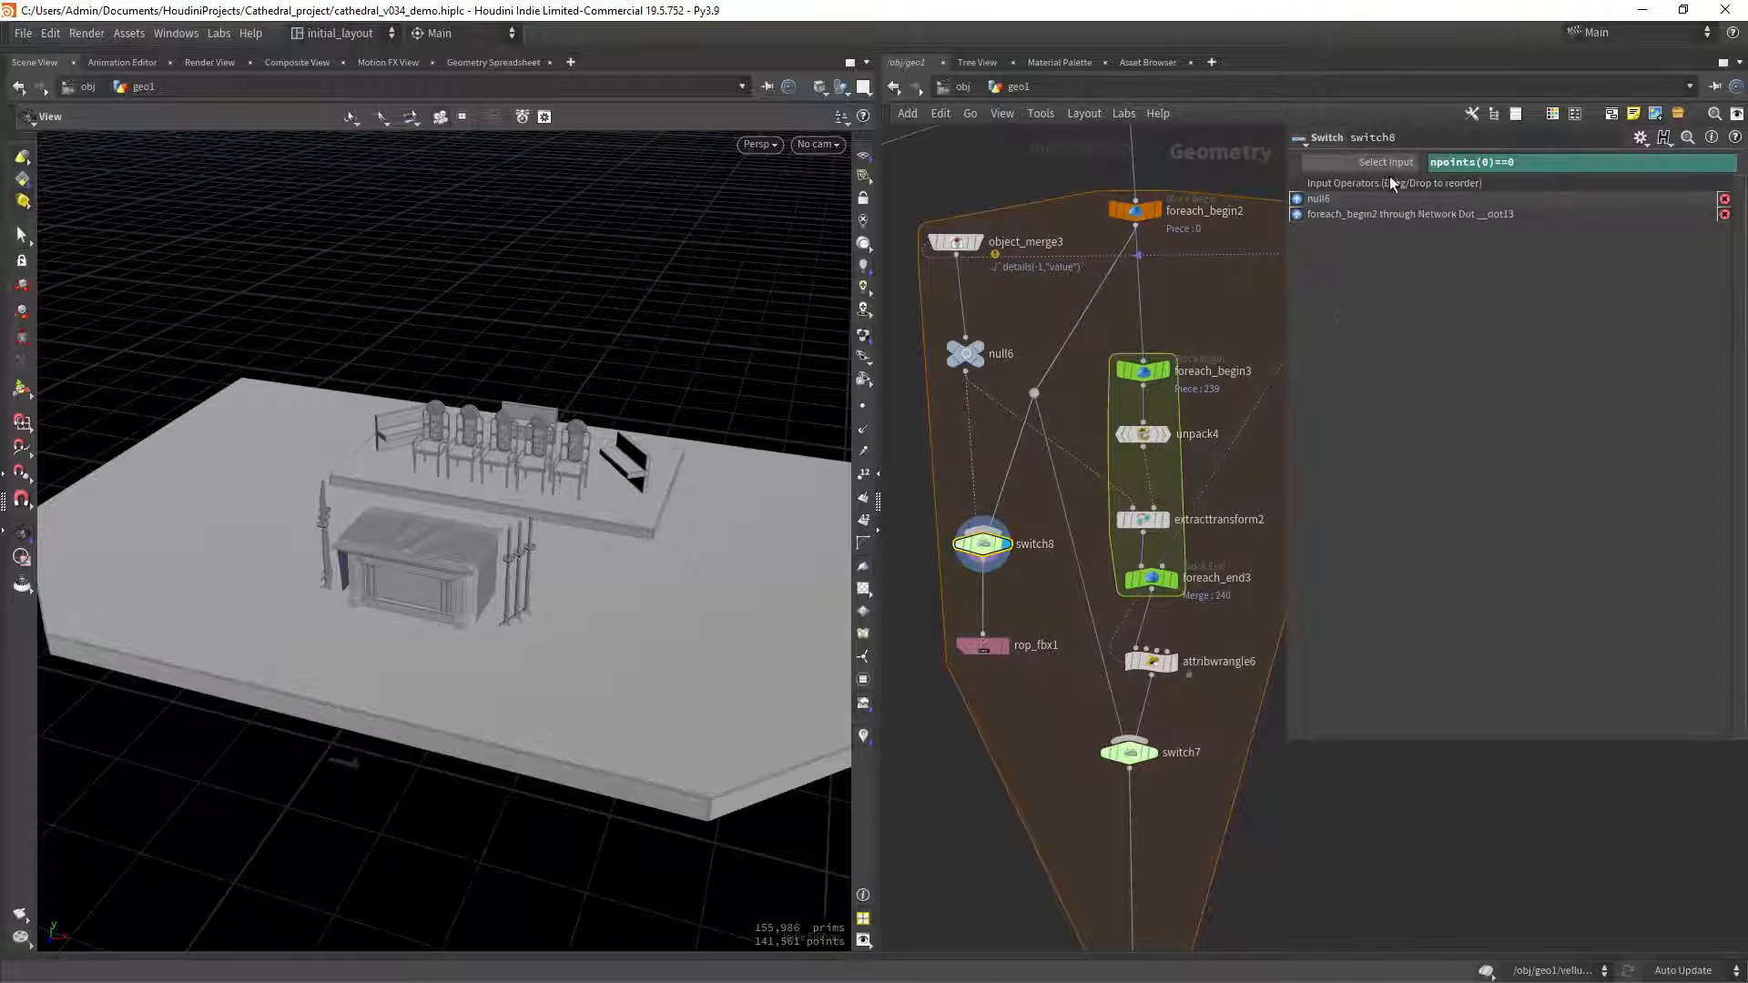
pyautogui.click(1398, 167)
pyautogui.click(1394, 167)
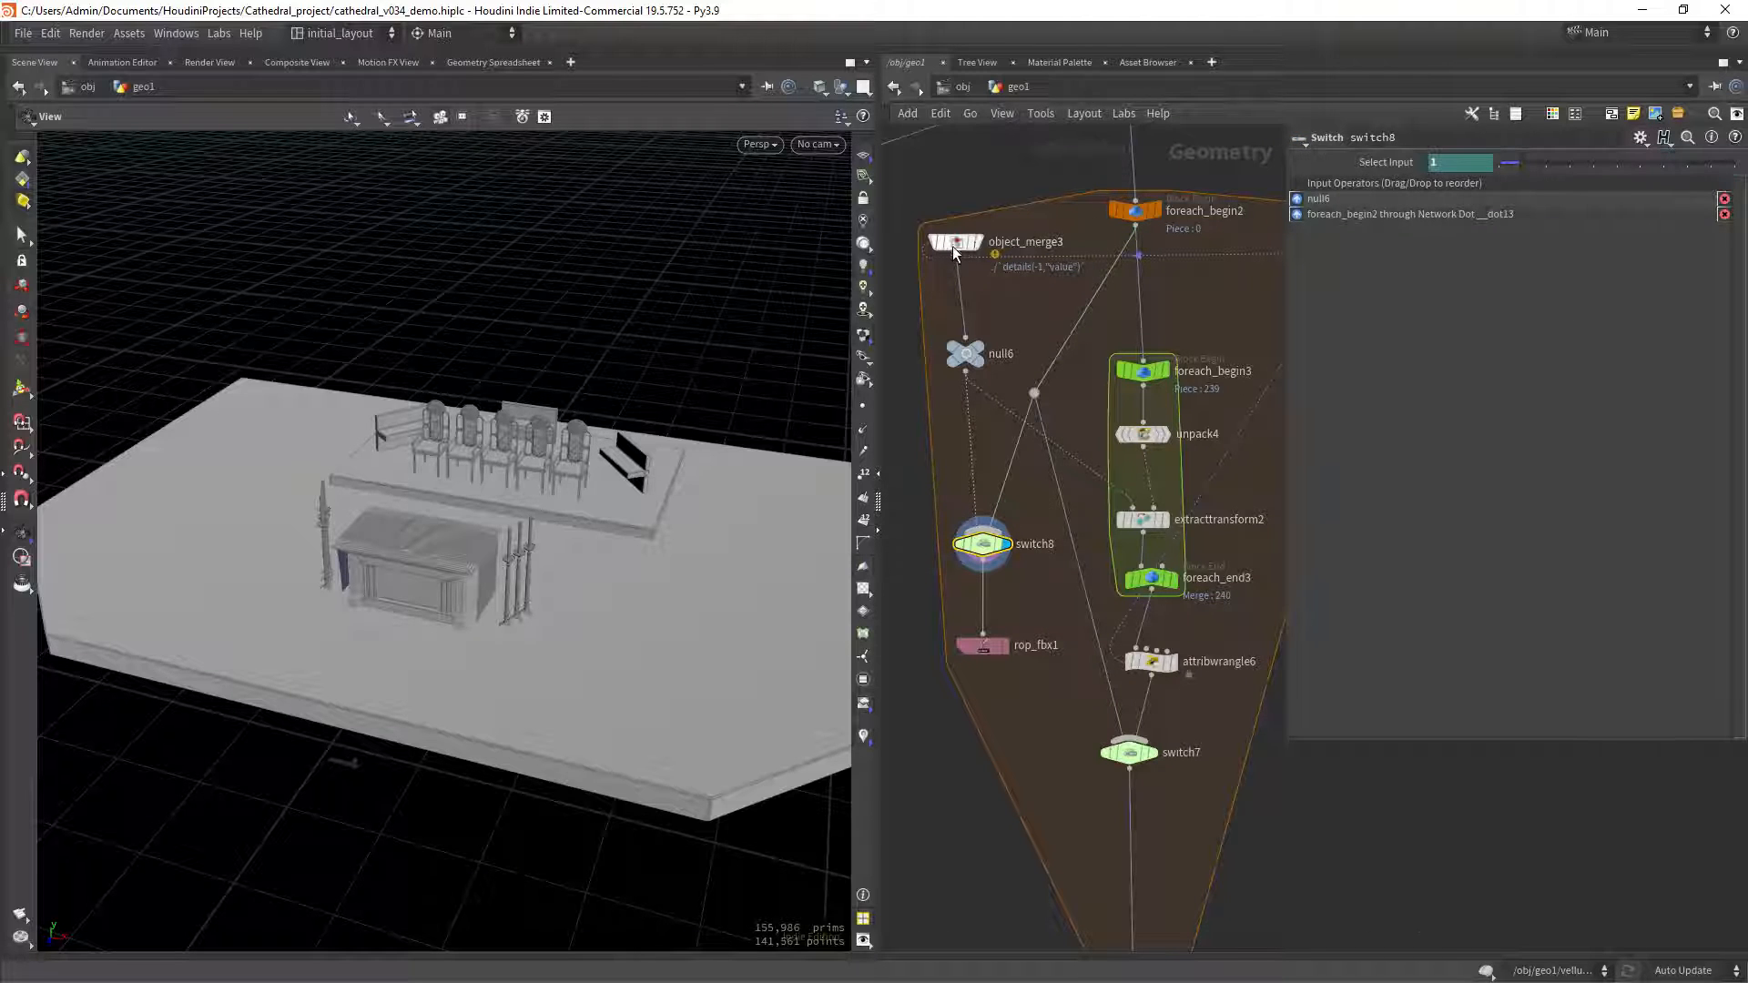
pyautogui.click(986, 211)
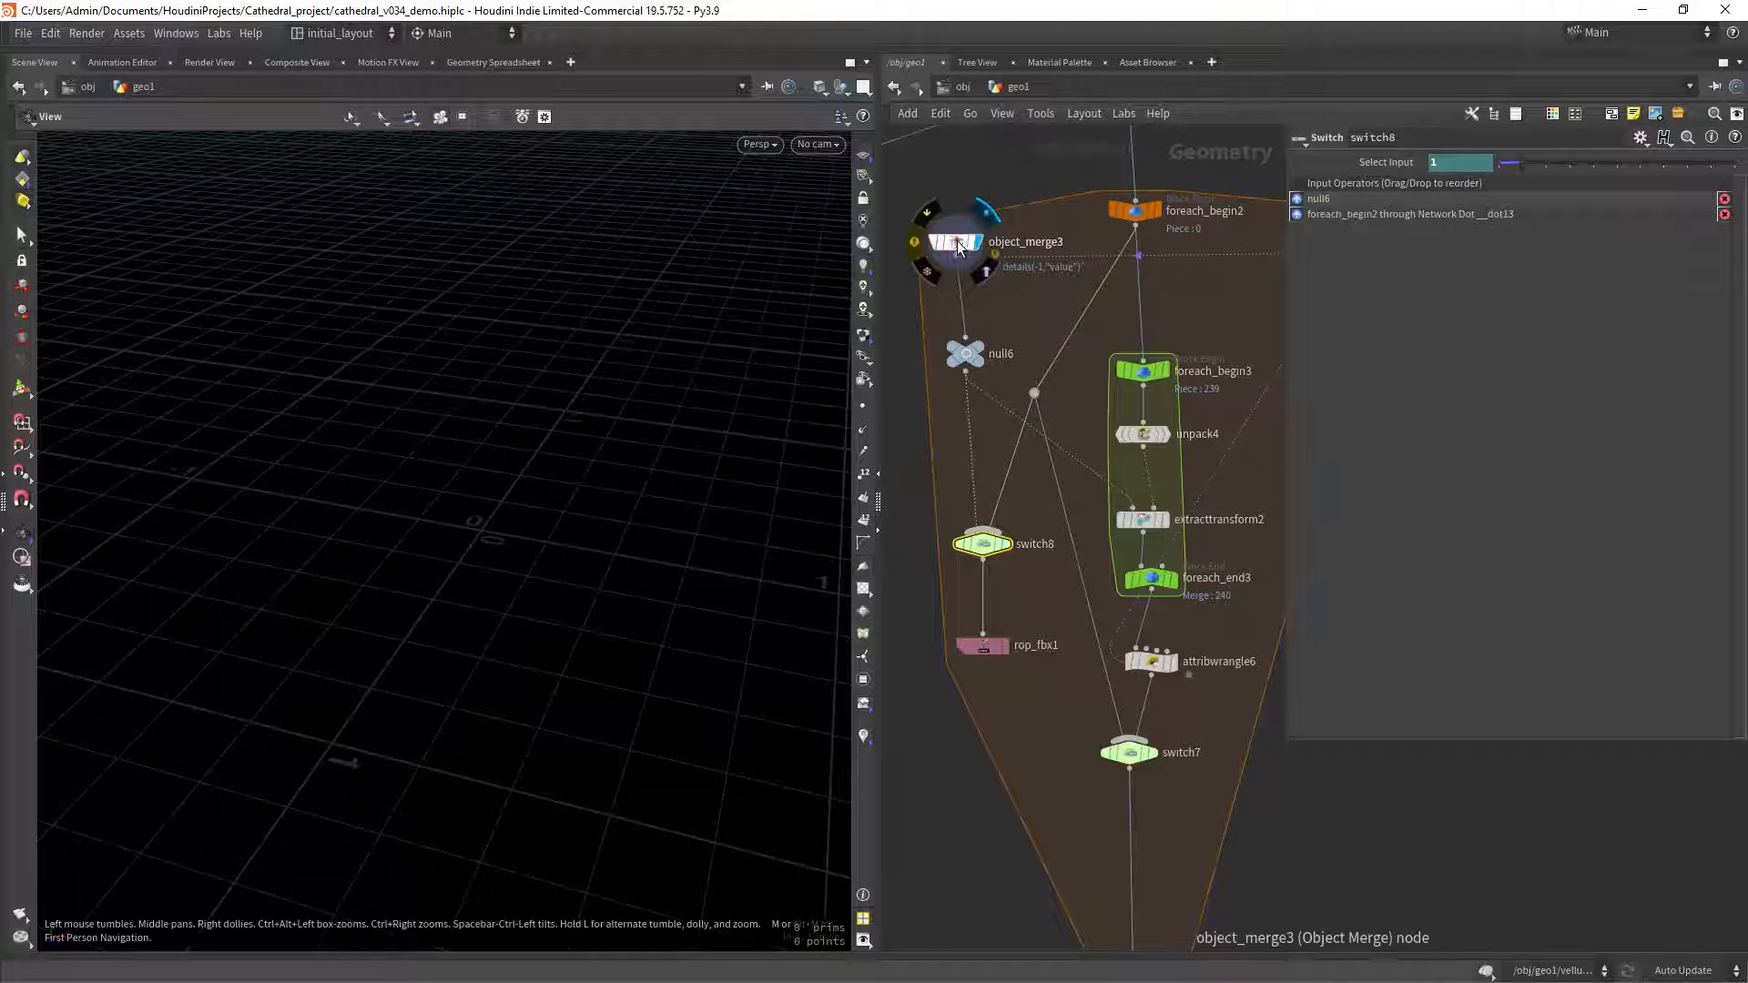
pyautogui.click(1005, 545)
pyautogui.scroll(2, 1039, 555)
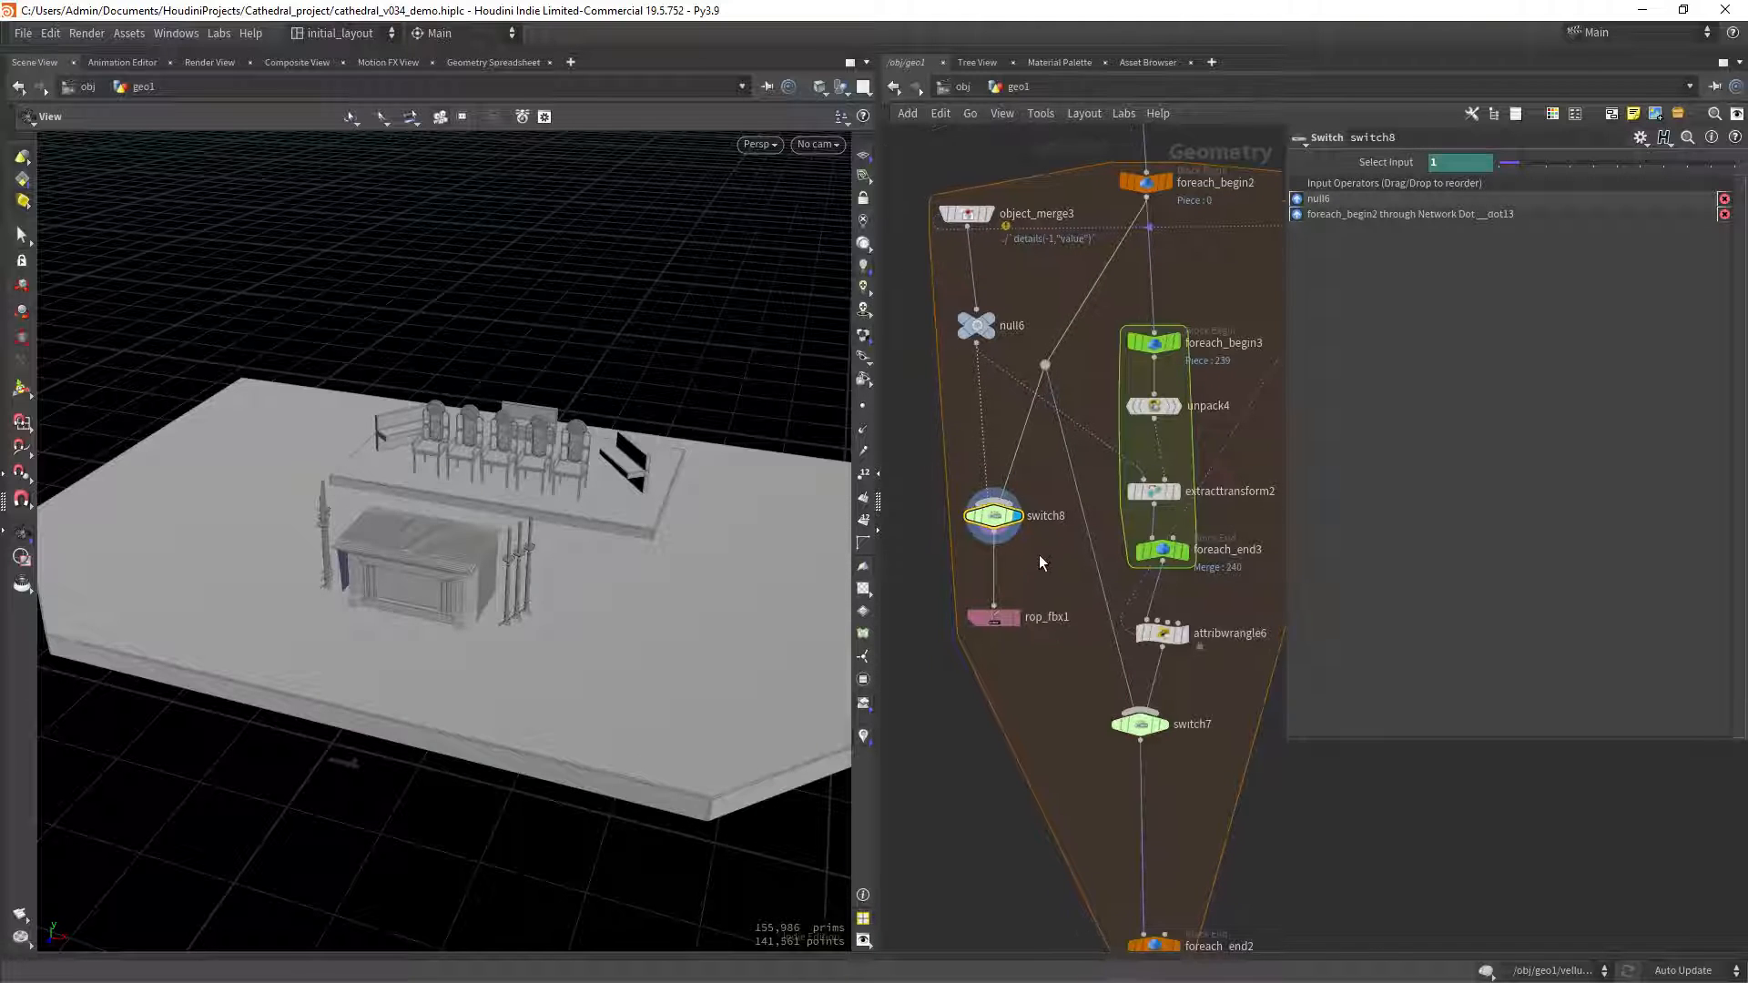
pyautogui.moveTo(1051, 576)
pyautogui.mouseDown(button='middle')
pyautogui.moveTo(1062, 537)
pyautogui.moveTo(1031, 551)
pyautogui.mouseUp(button='middle')
pyautogui.scroll(-1, 1057, 533)
pyautogui.scroll(2, 1054, 528)
pyautogui.scroll(-3, 1035, 522)
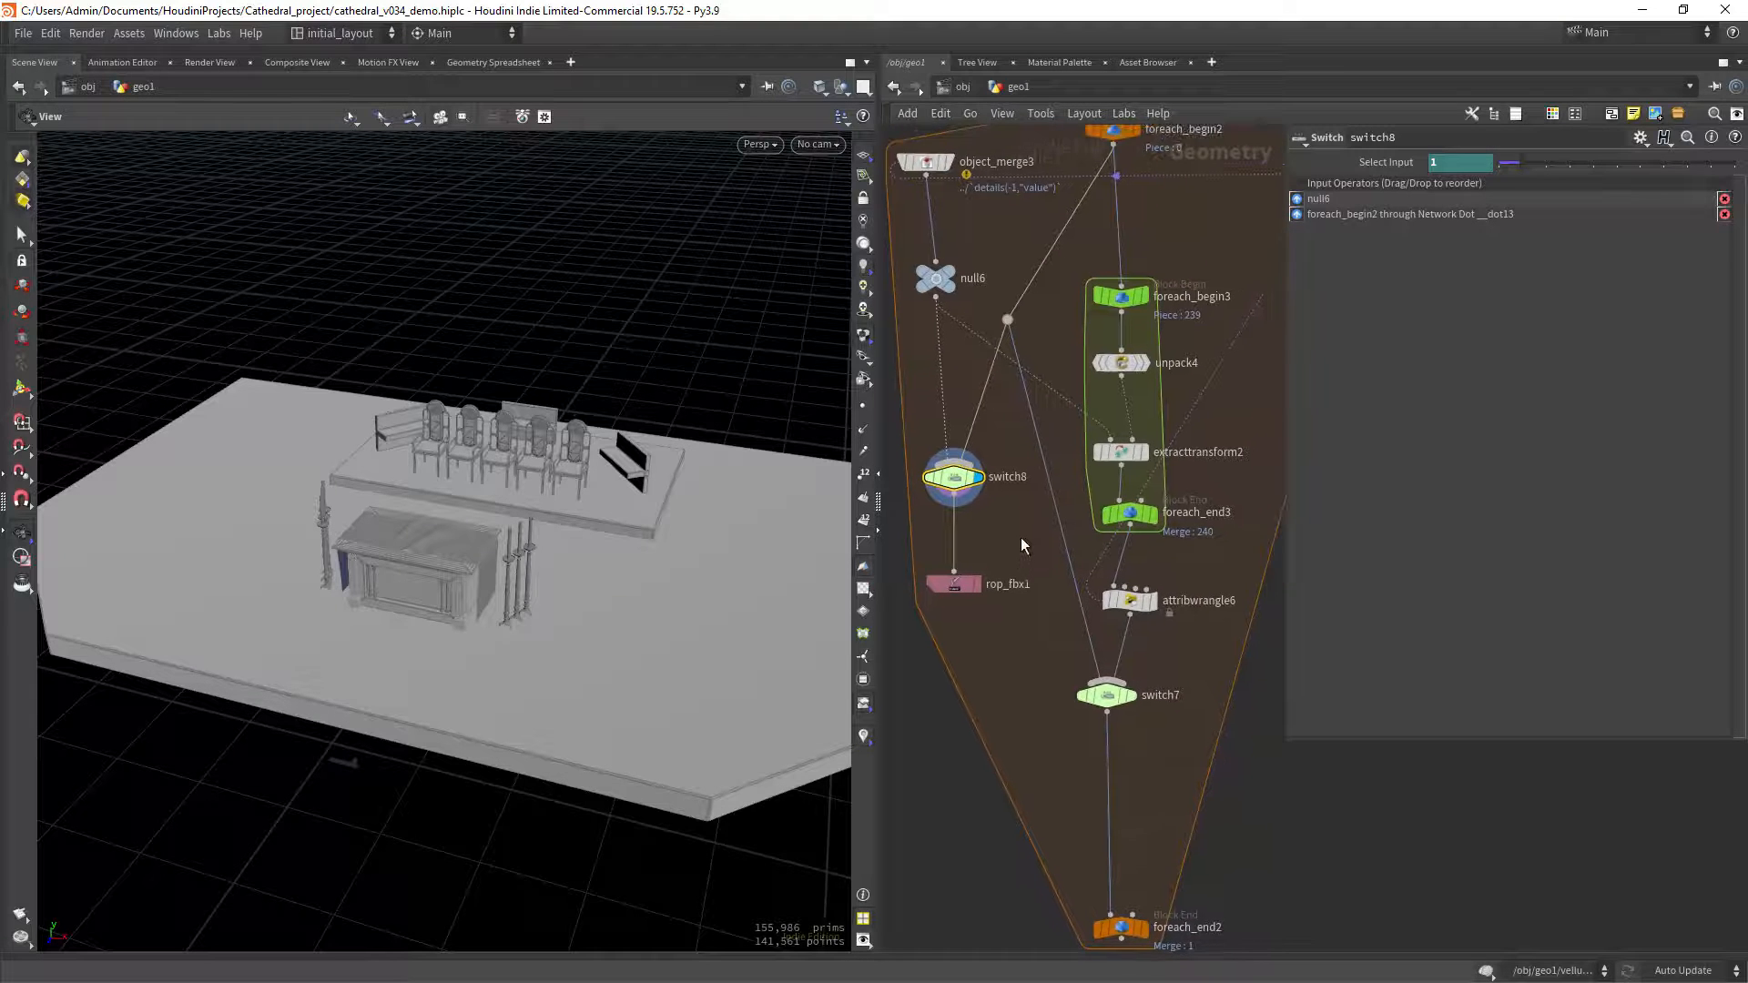
# Add a Python node beside switch8 and insert it into the wire between the dot and switch7.
pyautogui.click(967, 582)
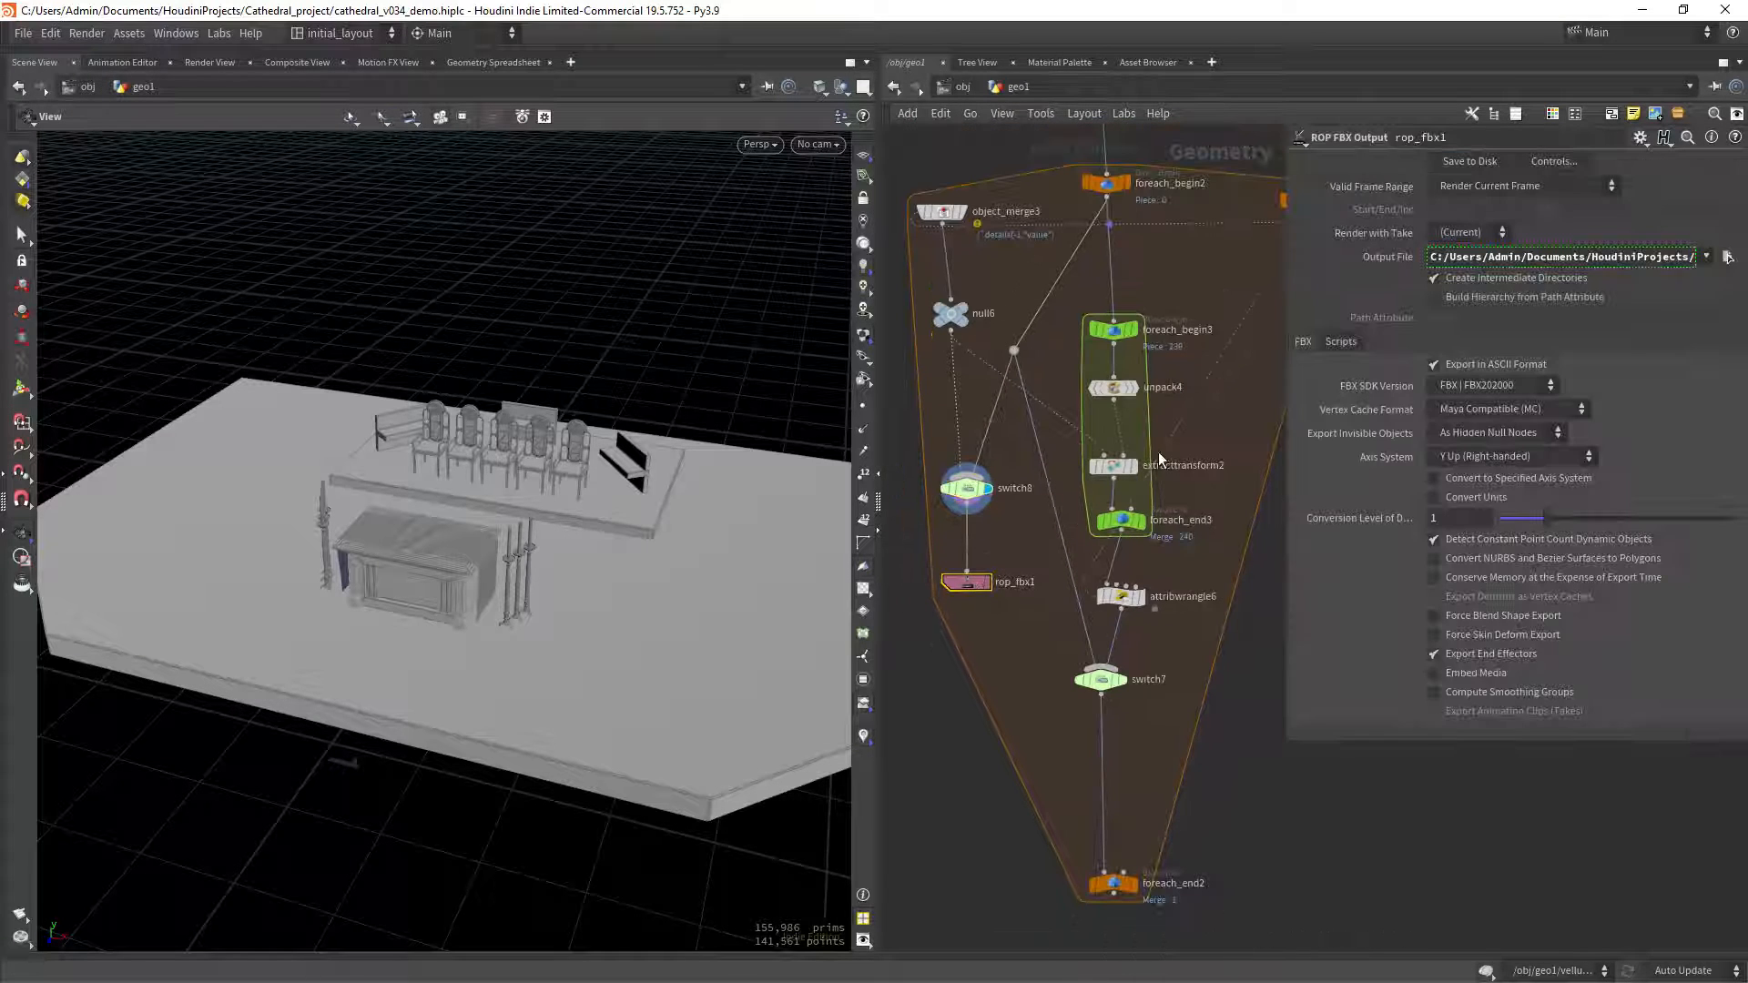
pyautogui.click(1471, 163)
pyautogui.scroll(3, 1019, 523)
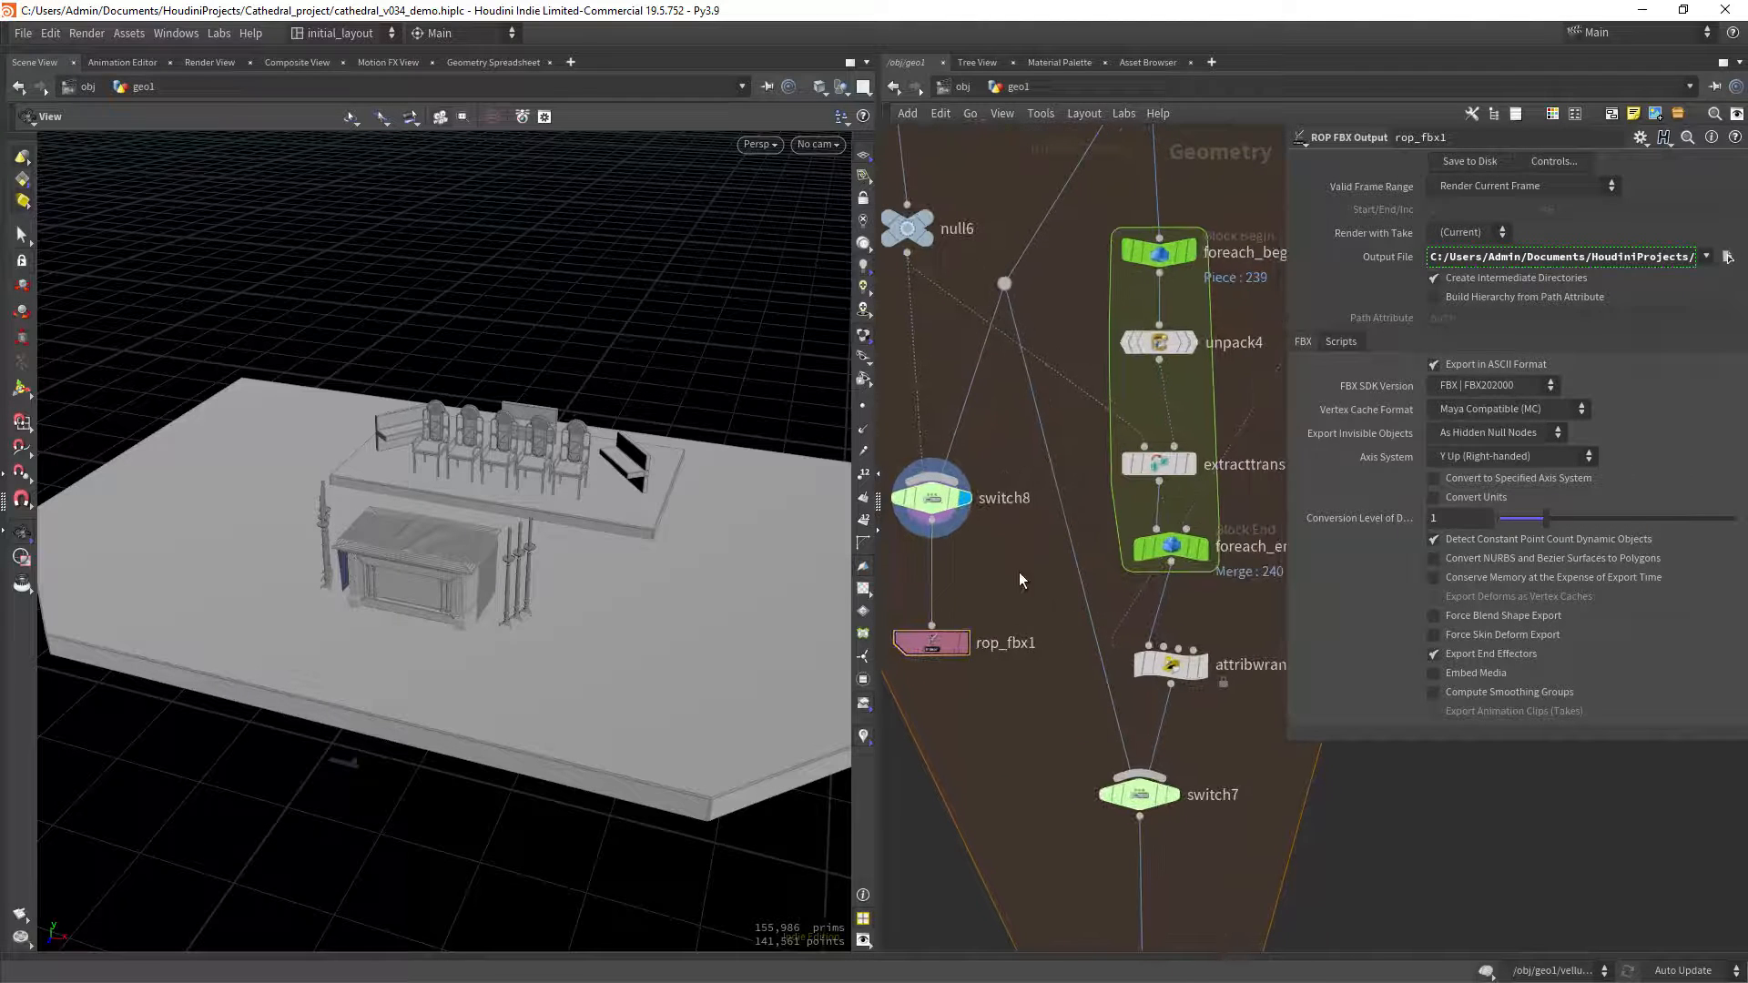
pyautogui.press('Tab')
pyautogui.write('pyth')
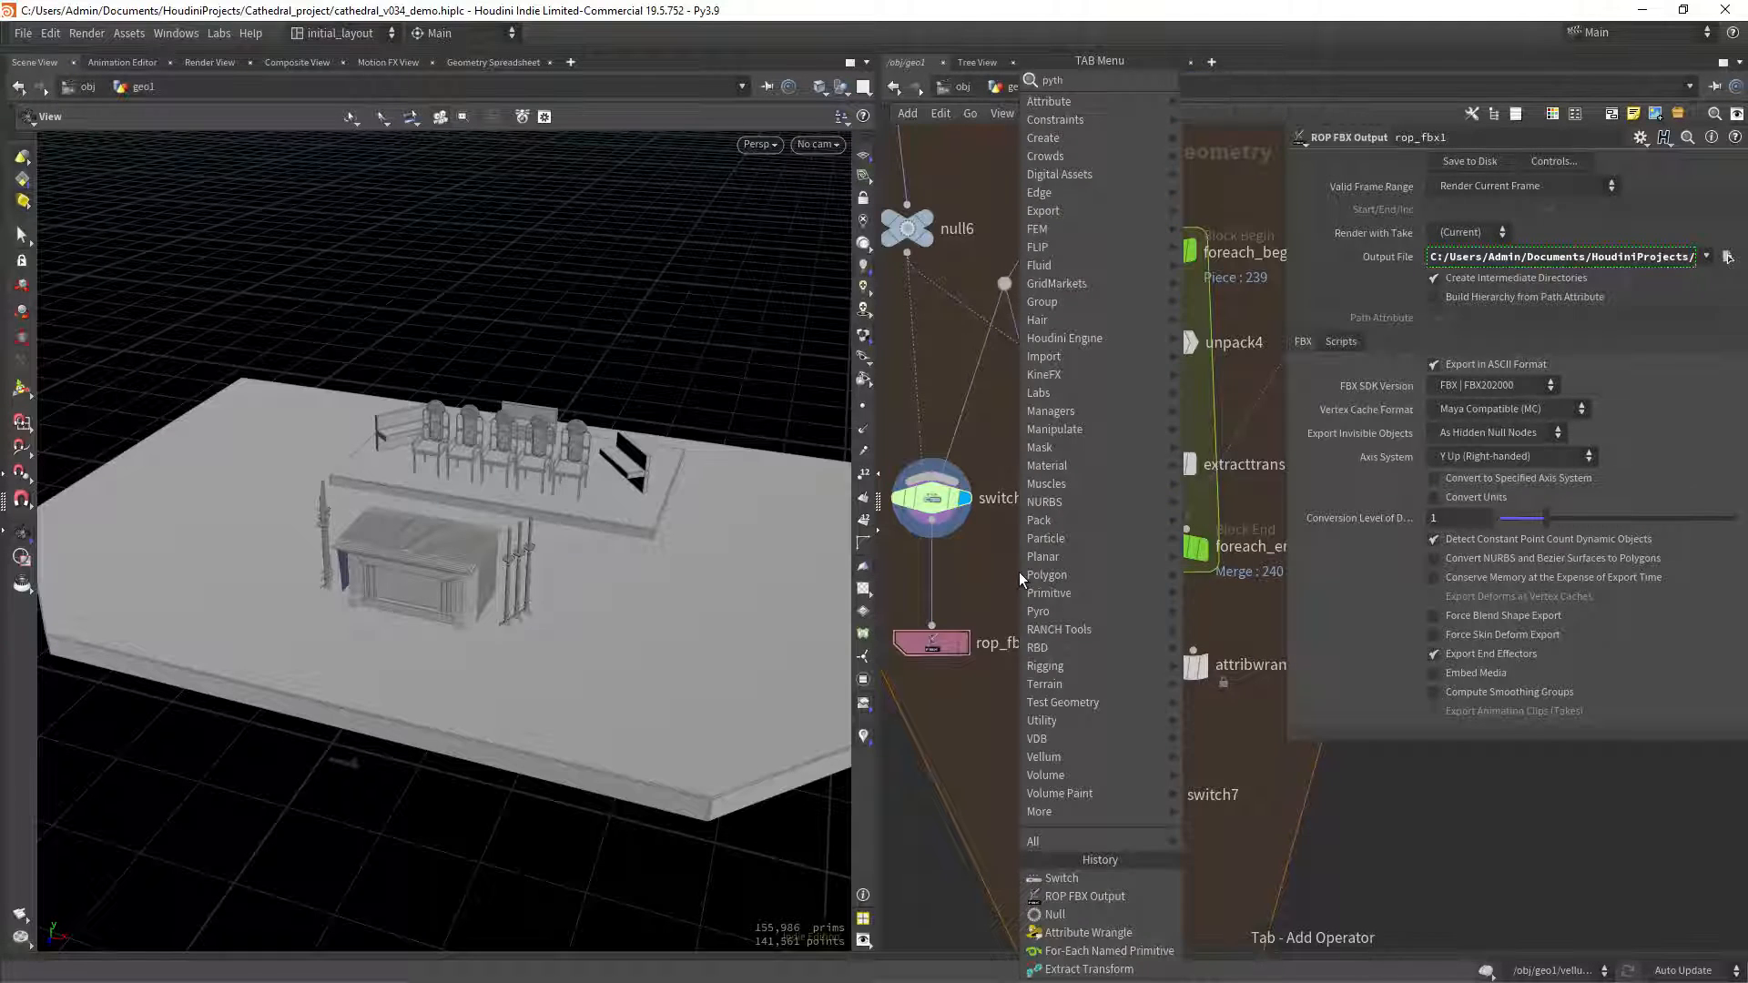
pyautogui.press('Return')
pyautogui.click(1018, 571)
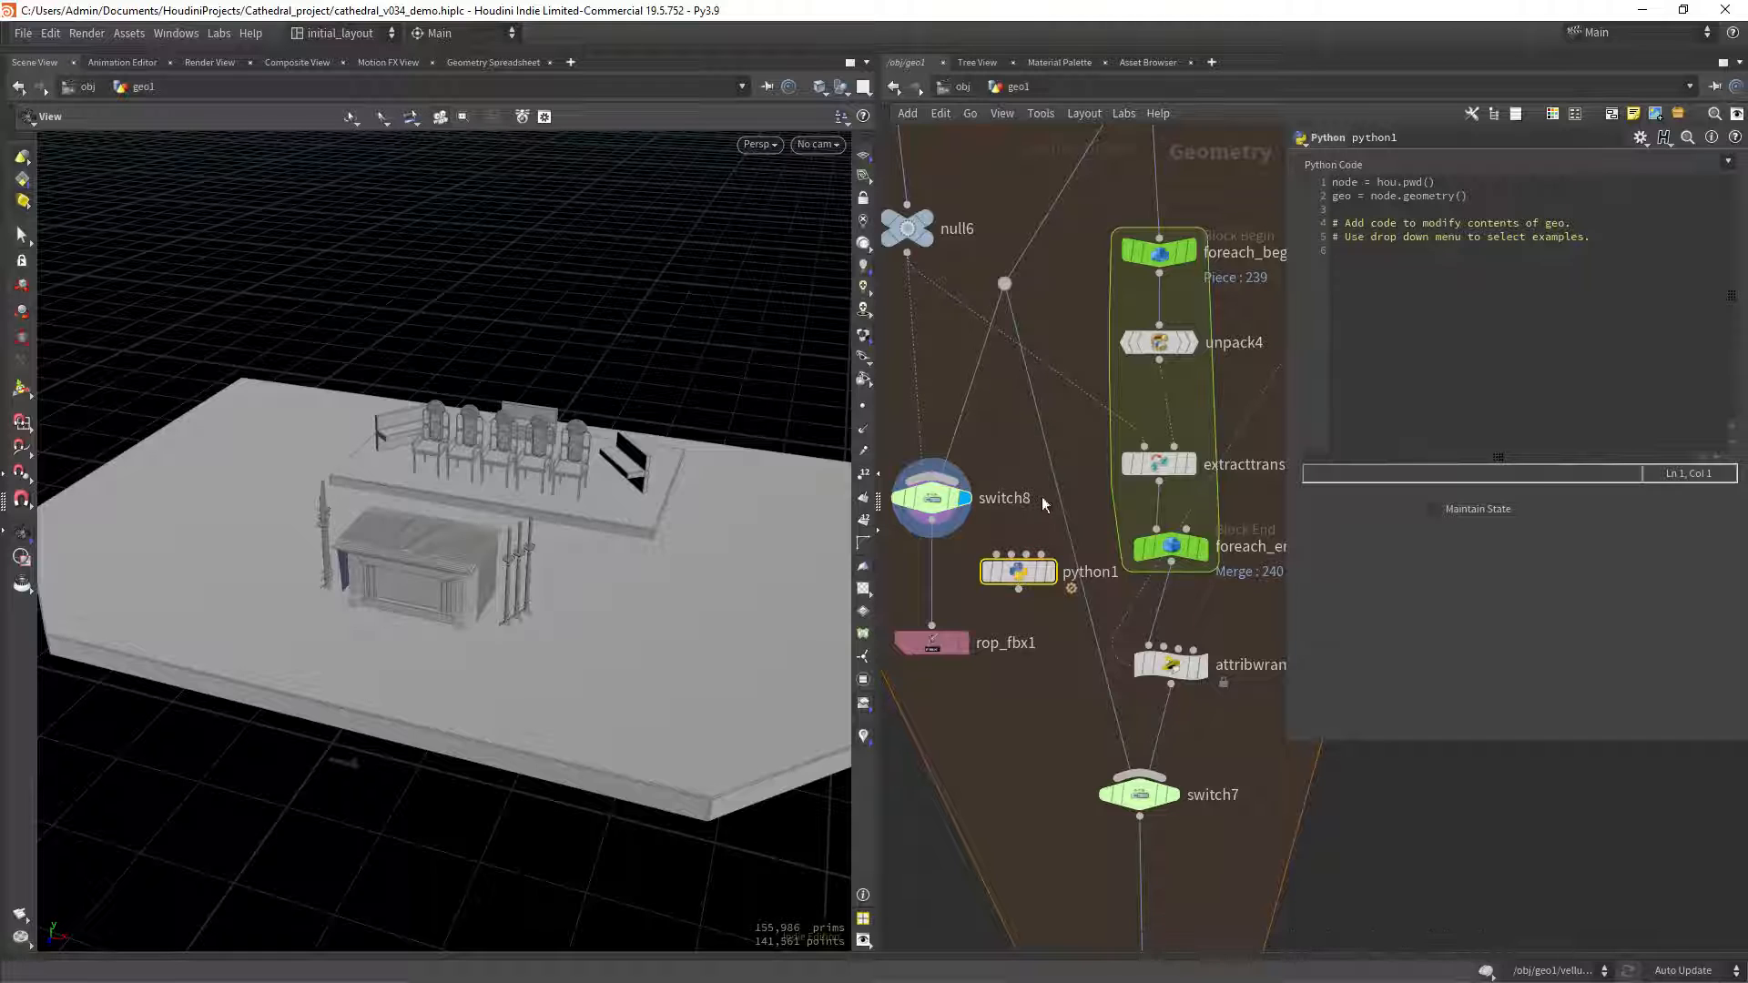
pyautogui.moveTo(1023, 574)
pyautogui.moveTo(1022, 573); pyautogui.dragTo(1046, 508)
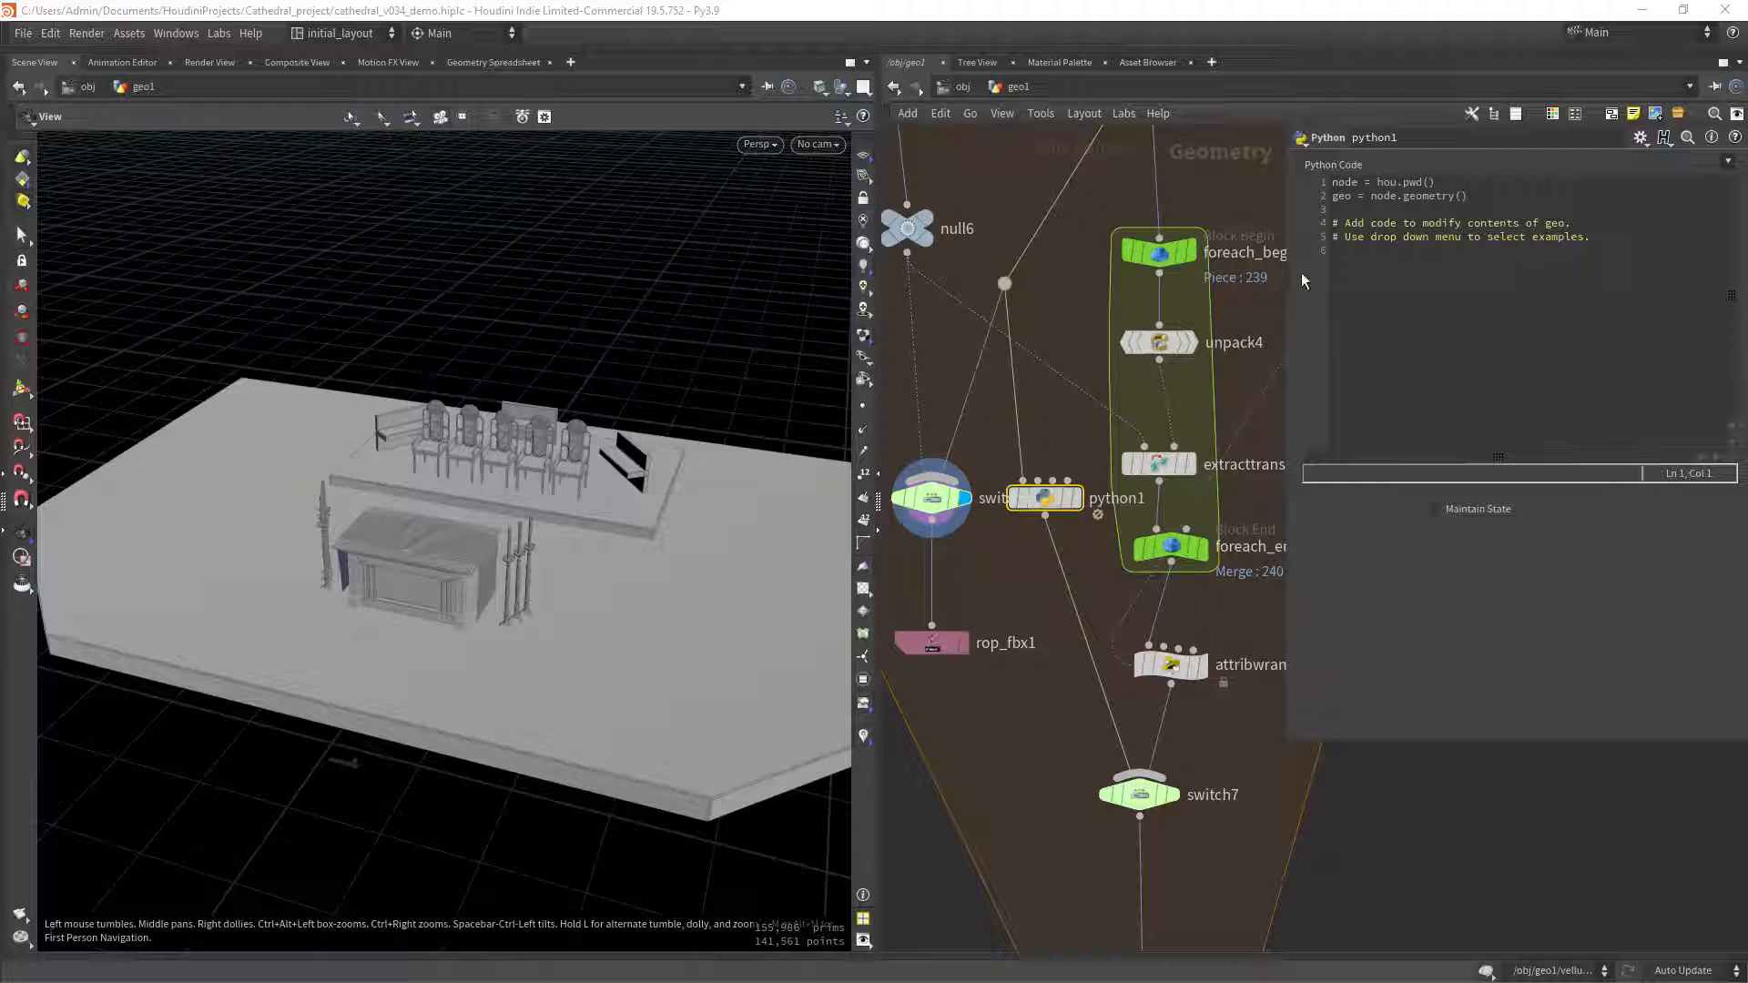
# Replace the default code of python1 with hou.parm('/obj/geo1/rop_fbx1/execute').pressButton().
pyautogui.click(1613, 304)
pyautogui.hotkey('ctrl', 'a')
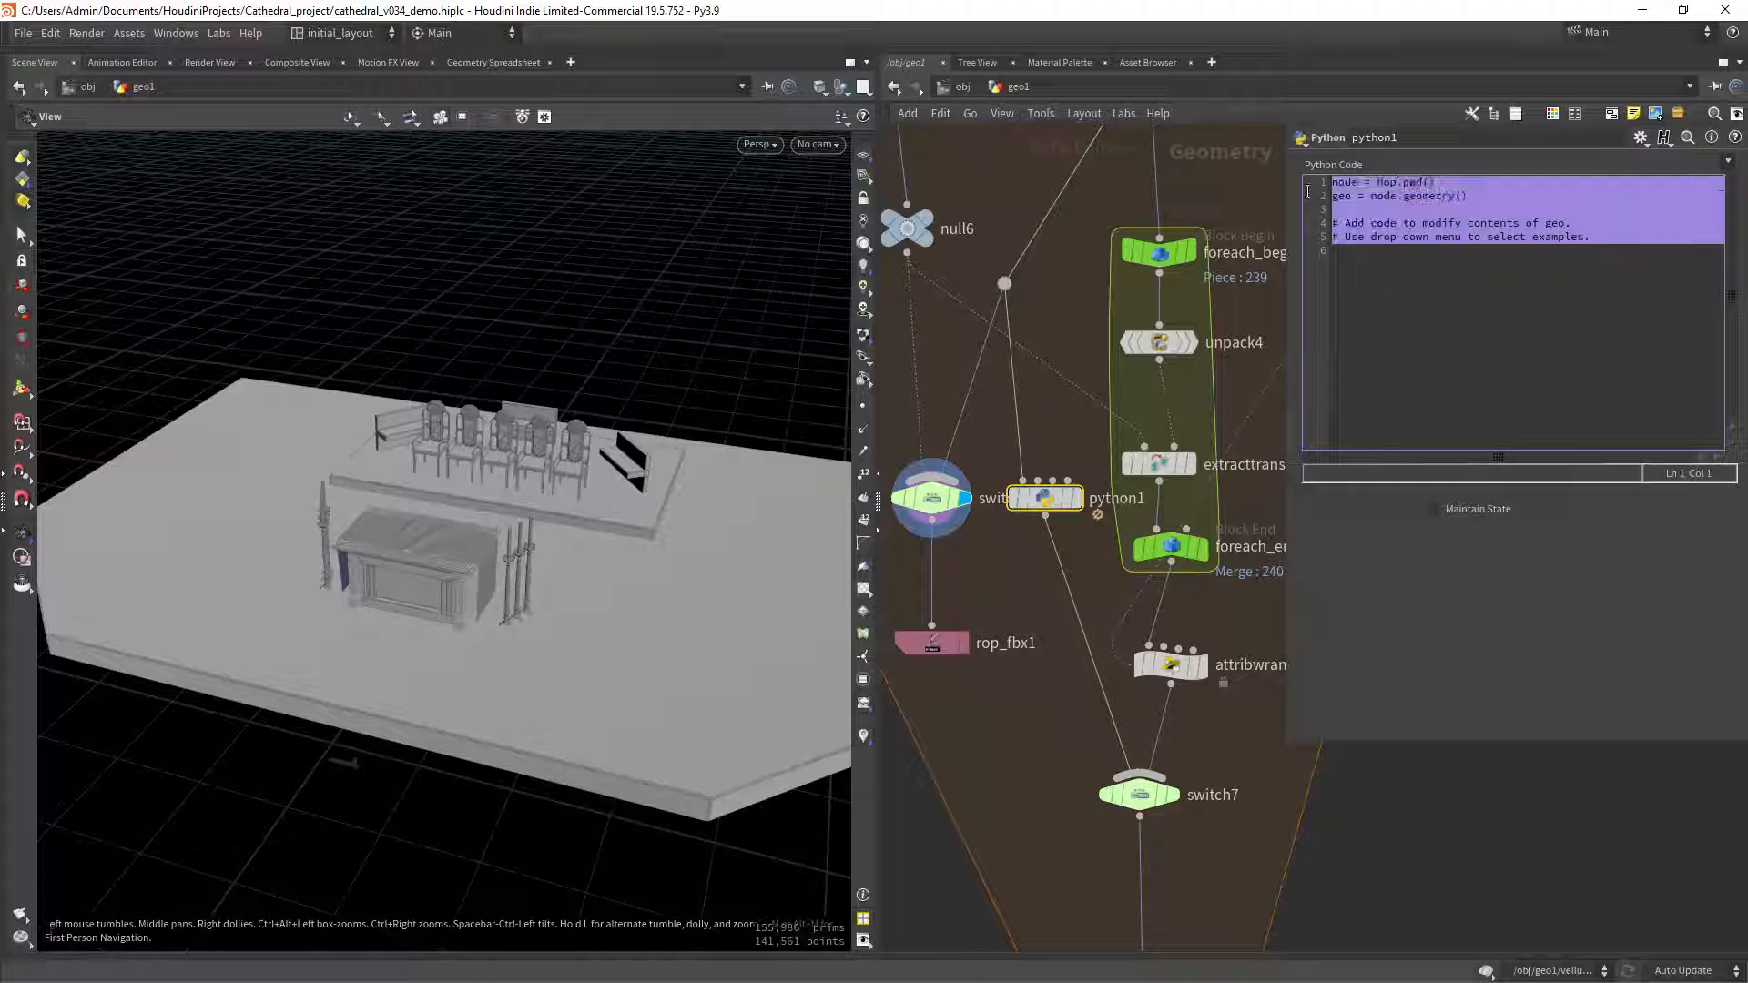
pyautogui.write('h')
pyautogui.write('ou,node(')
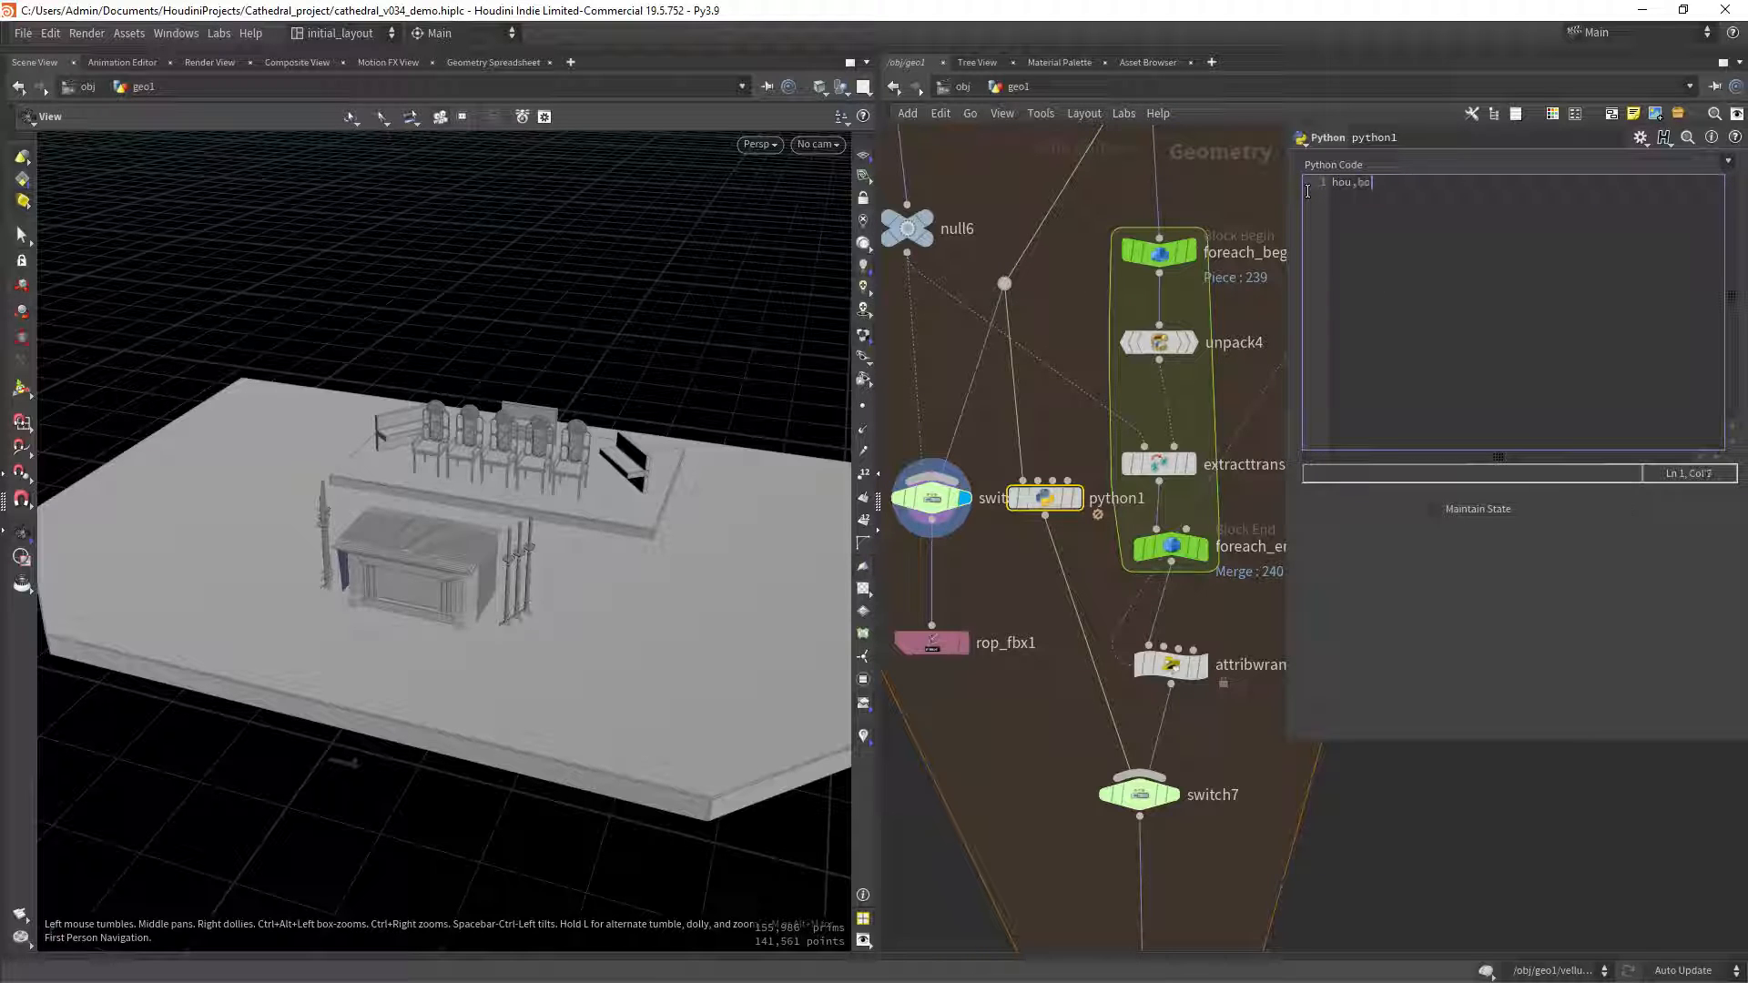
pyautogui.press('BackSpace')
pyautogui.press('BackSpace')
pyautogui.press('BackSpace')
pyautogui.press('BackSpace')
pyautogui.press('BackSpace')
pyautogui.press('BackSpace')
pyautogui.write('.par')
pyautogui.press('Return')
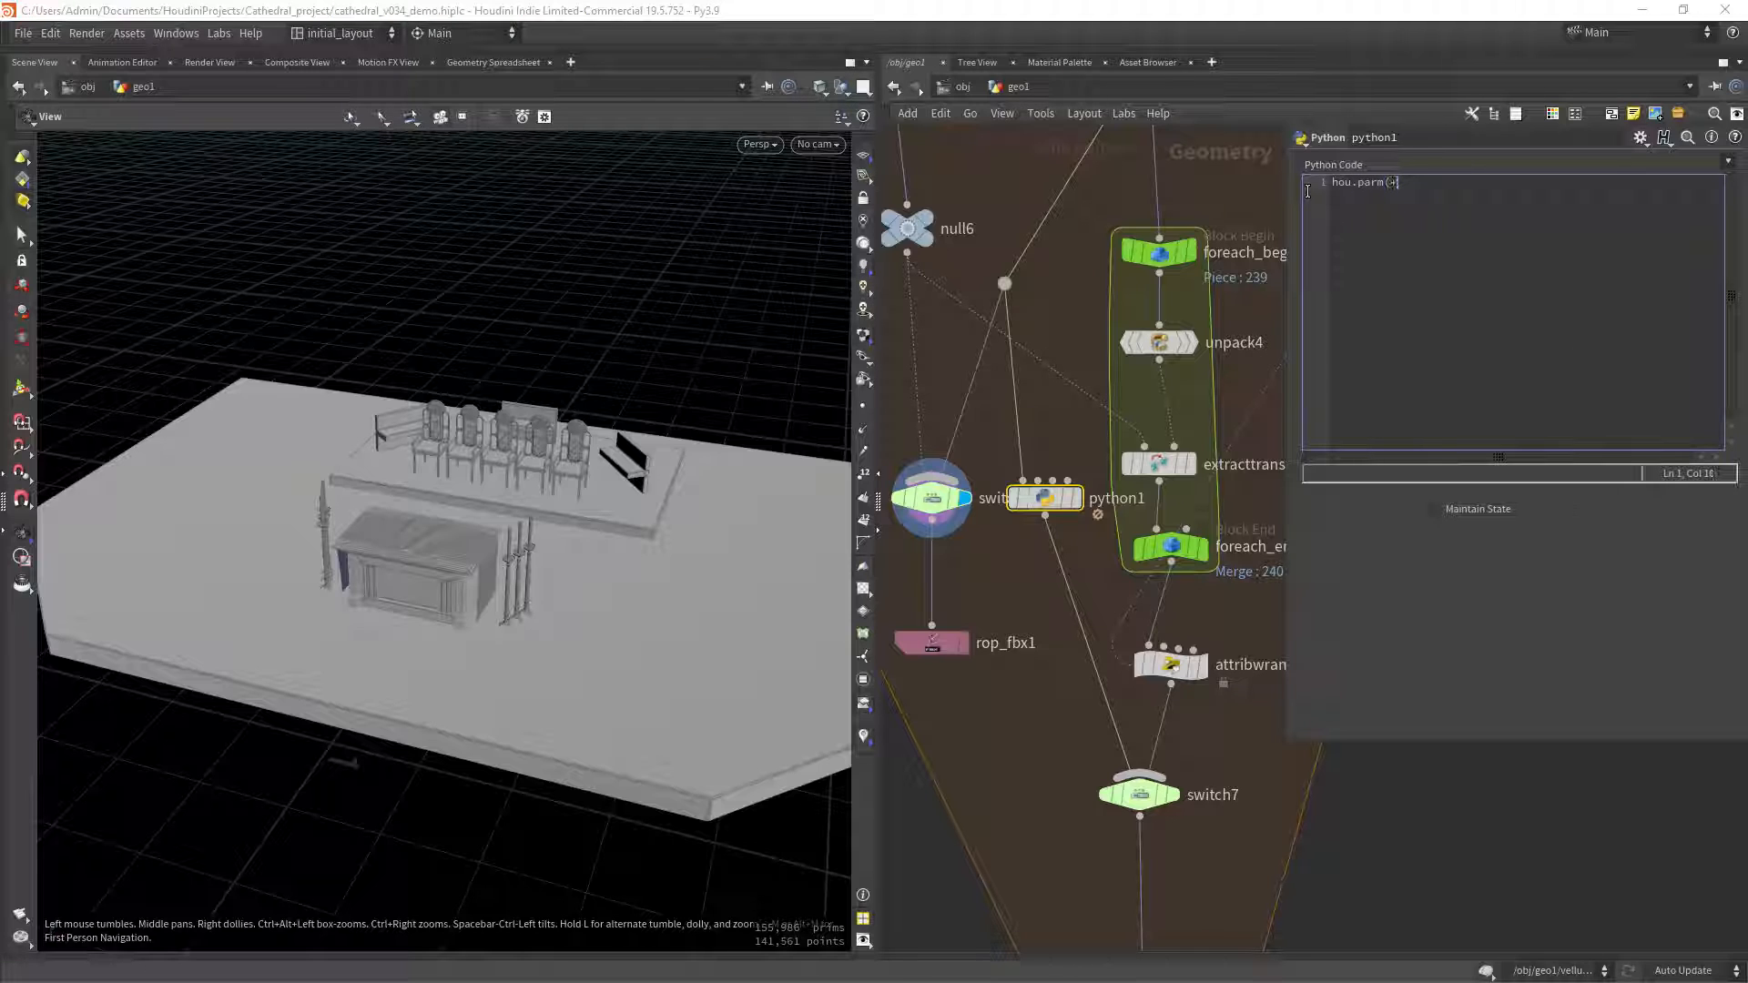
pyautogui.write('"')
pyautogui.write('/')
pyautogui.write('obj')
pyautogui.write('/')
pyautogui.write('///g')
pyautogui.write('/')
pyautogui.write('rop')
pyautogui.write("_fbx1/execute').pressButton(")
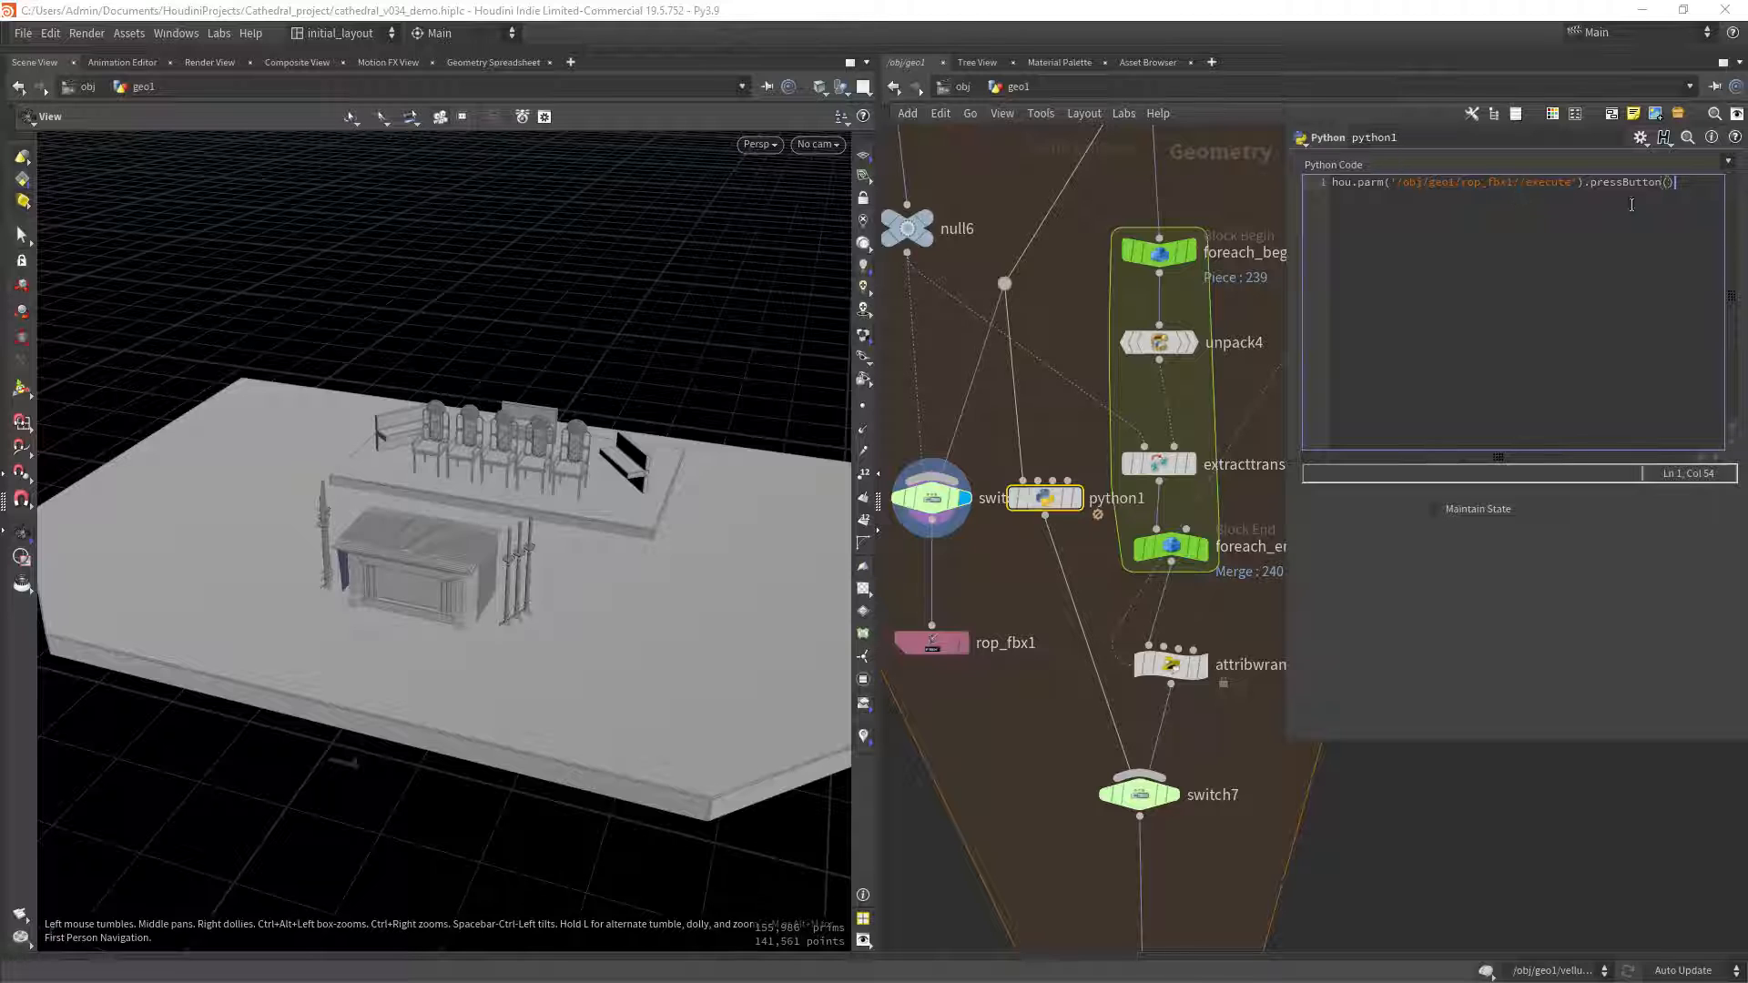
# Show the unevaluated Output File expression of rop_fbx1 and bypass the python1 node.
pyautogui.click(933, 643)
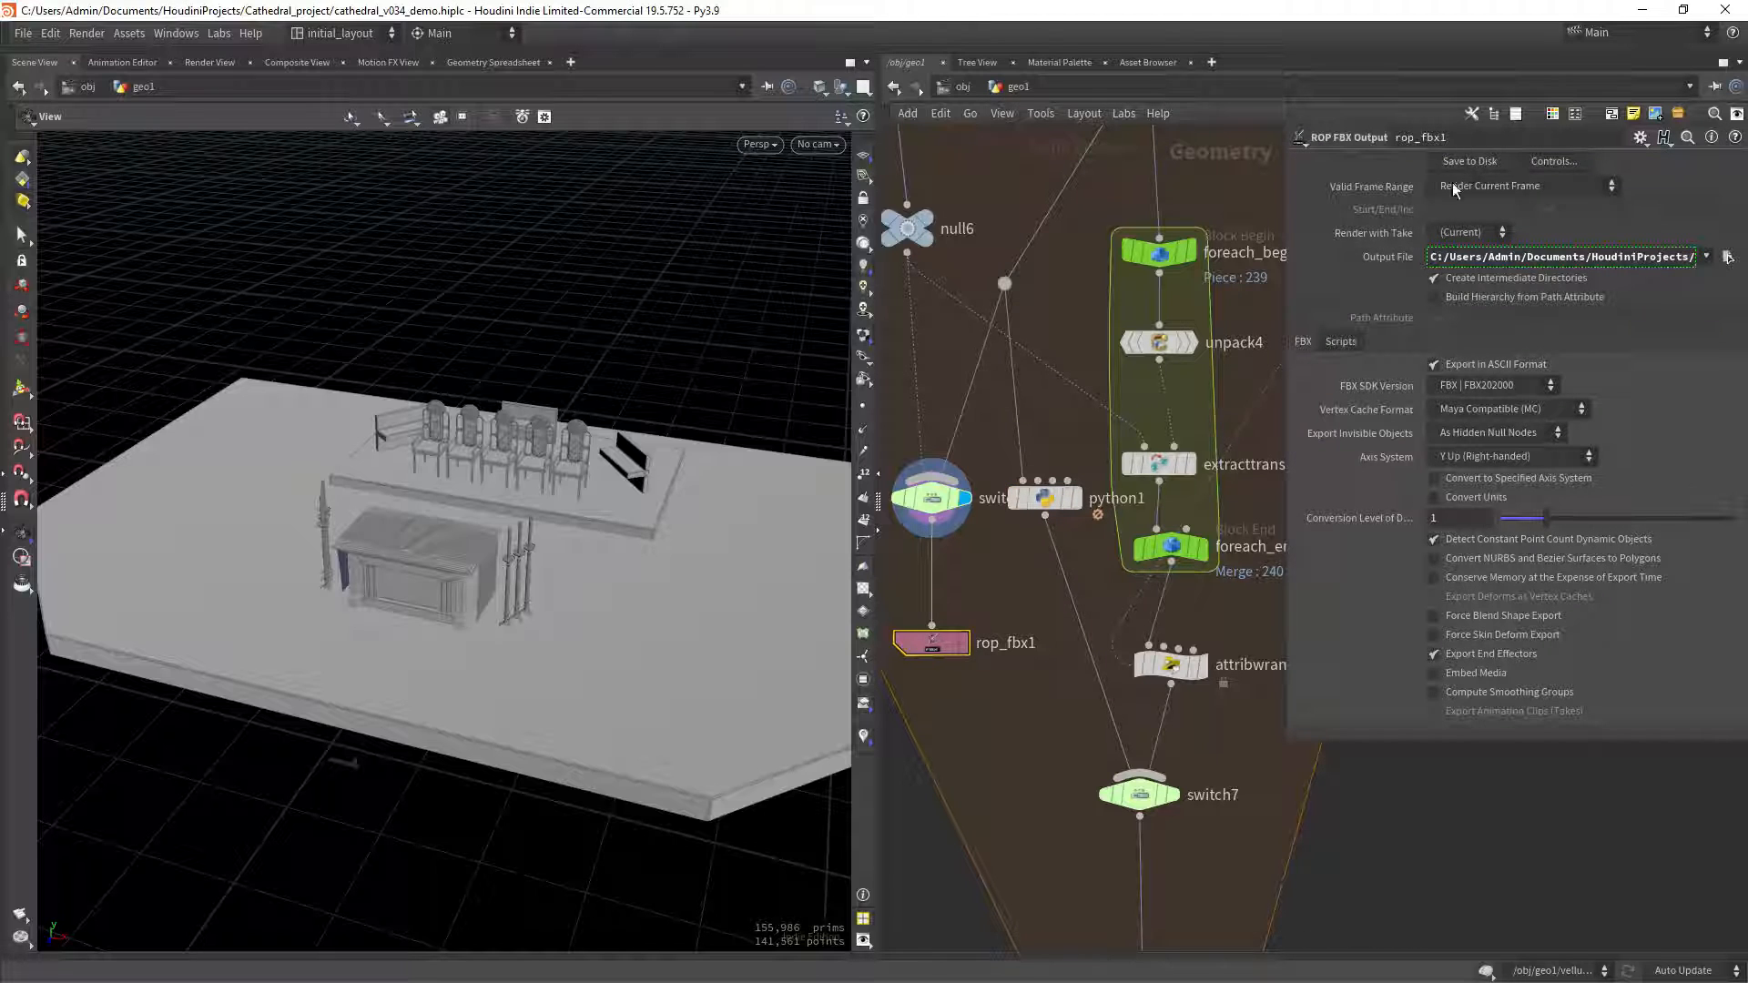
pyautogui.click(1390, 262)
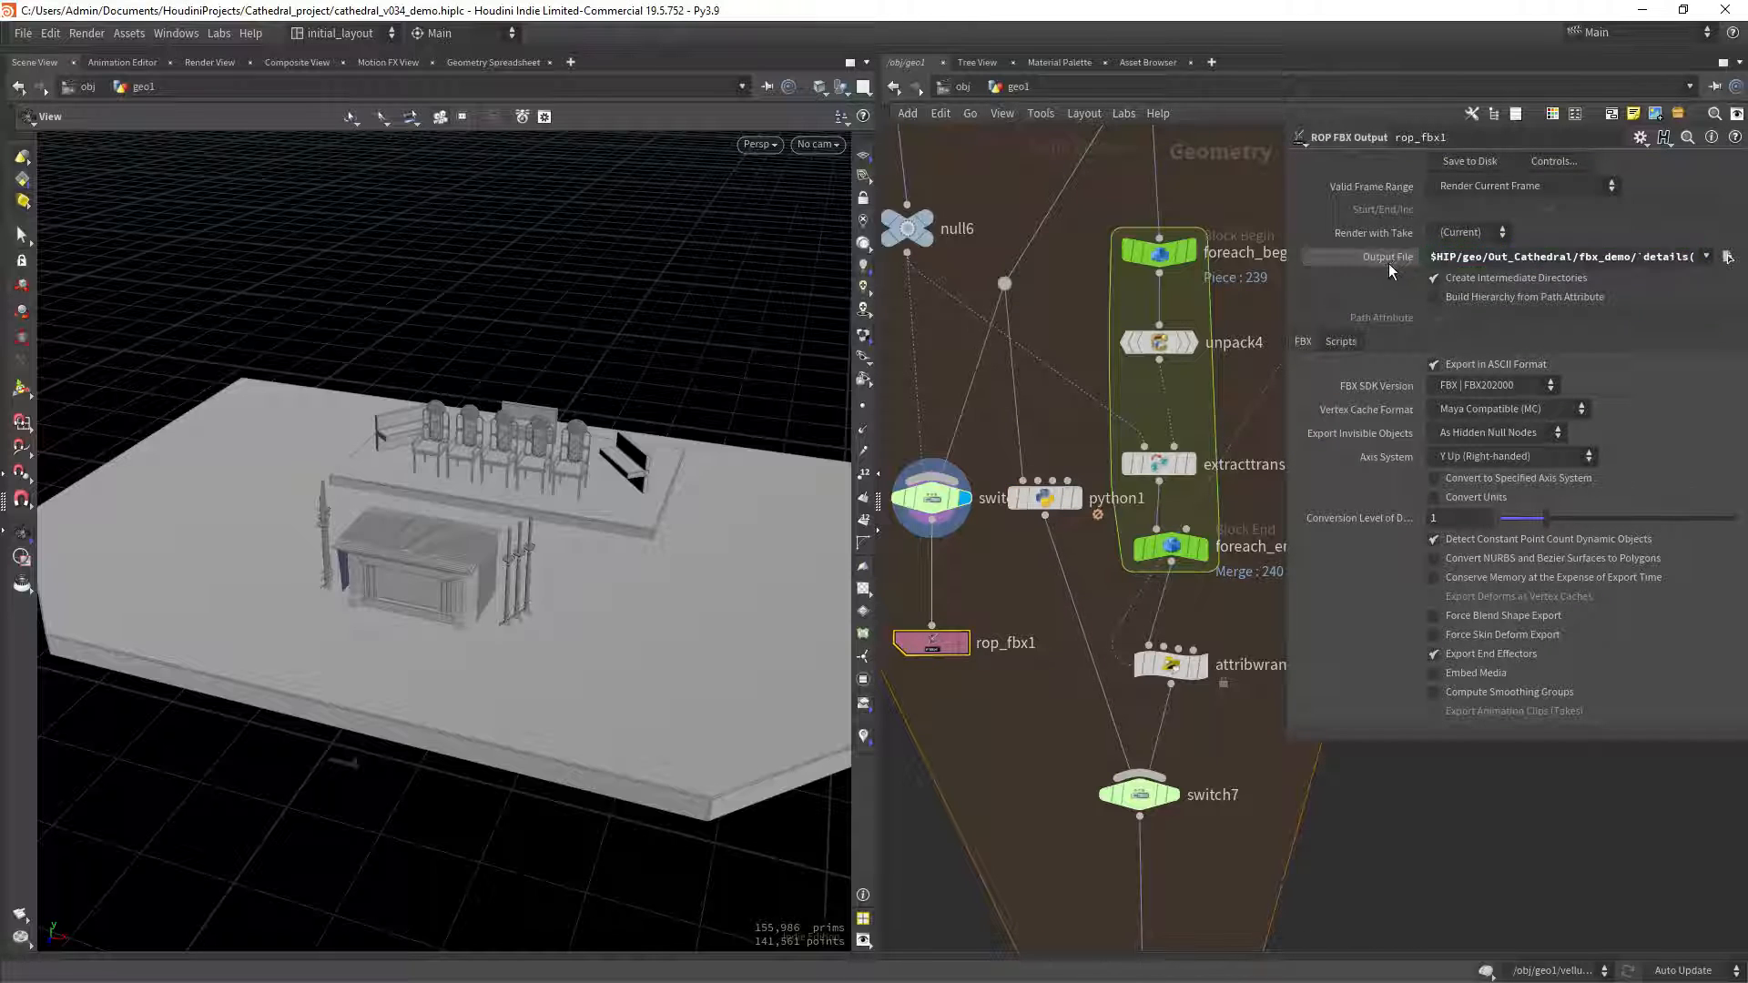
pyautogui.moveTo(1043, 503)
pyautogui.click(1014, 464)
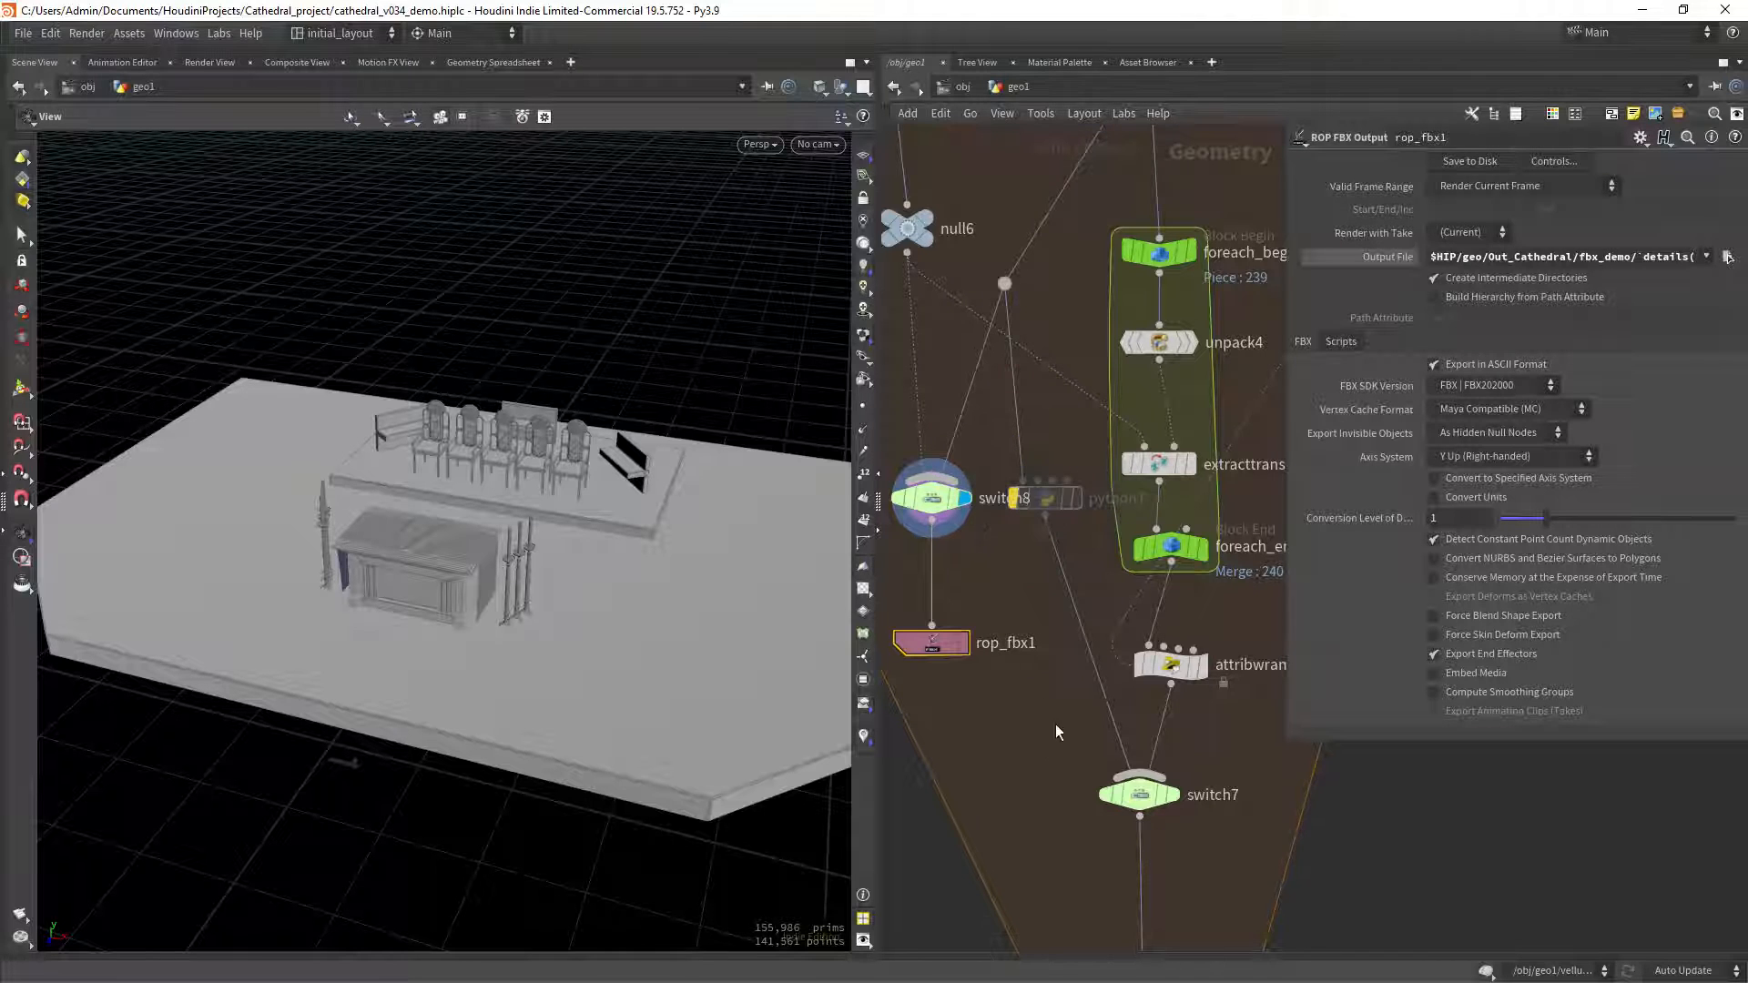
pyautogui.moveTo(1046, 651); pyautogui.dragTo(1017, 724, button='right')
pyautogui.moveTo(1215, 717); pyautogui.dragTo(1176, 647, button='middle')
pyautogui.moveTo(1176, 646)
pyautogui.mouseDown(button='right')
pyautogui.moveTo(1171, 668)
pyautogui.moveTo(1182, 631)
pyautogui.moveTo(1164, 657)
pyautogui.mouseUp(button='right')
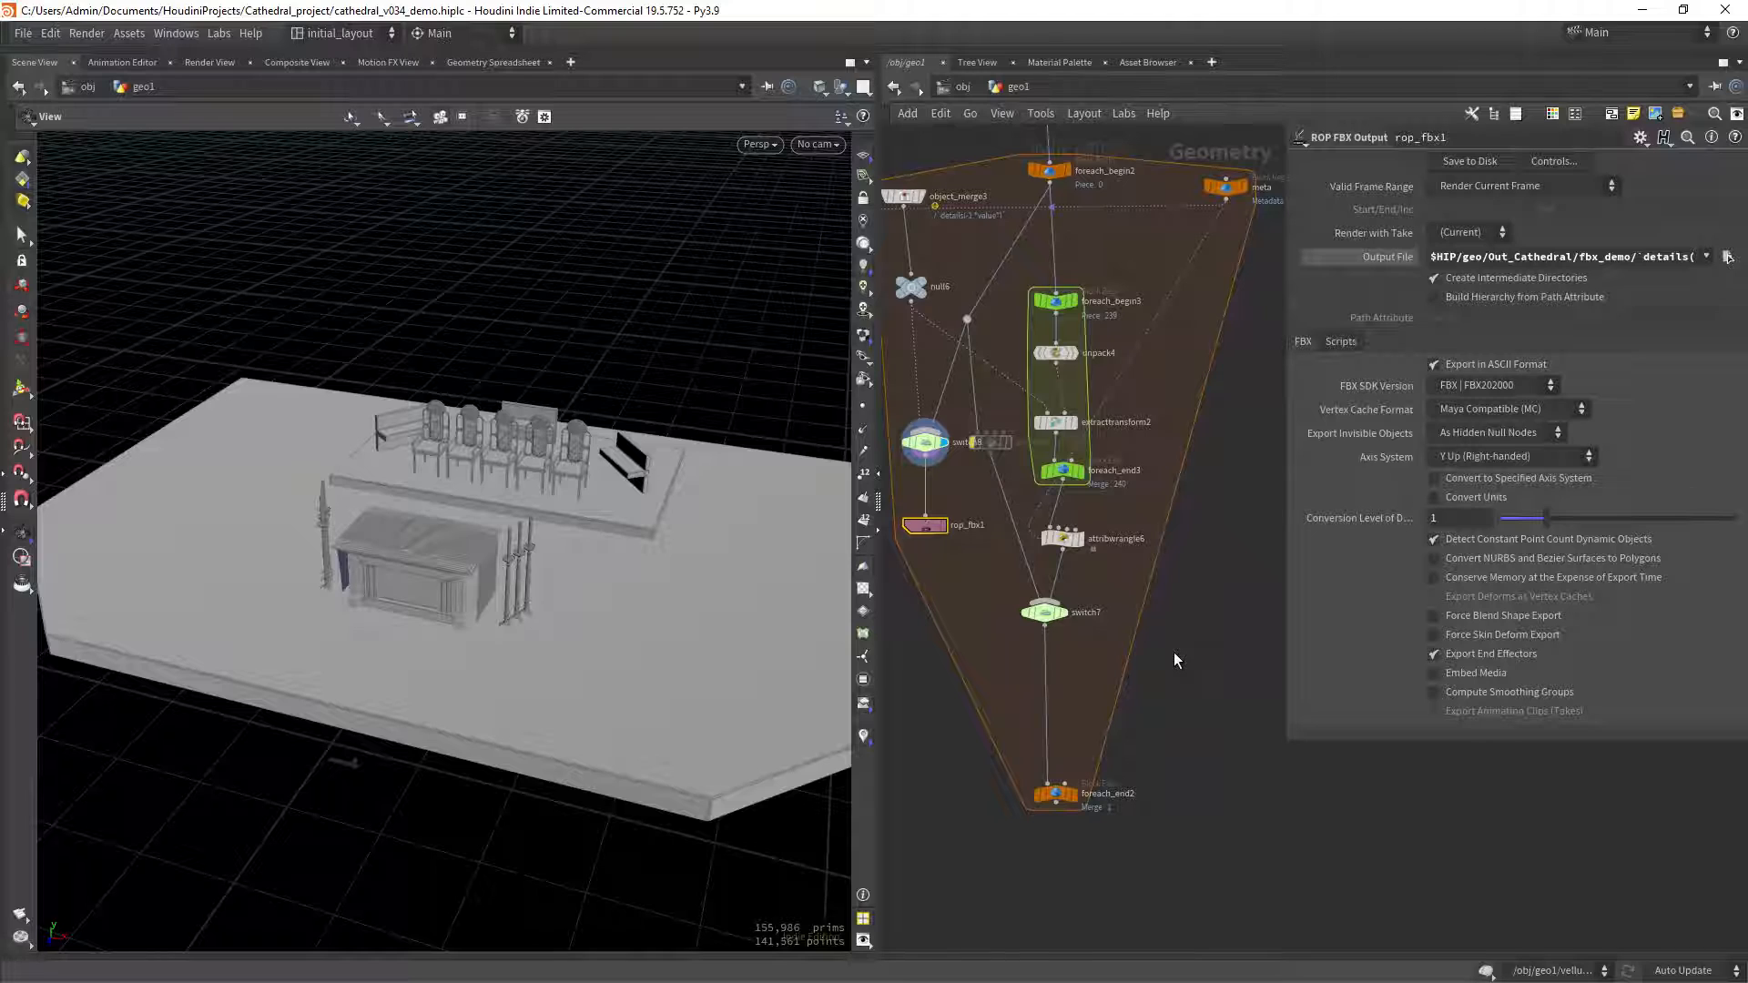
# Browse the FBX output location of rop_fbx1 and display the output of switch7.
pyautogui.click(1727, 256)
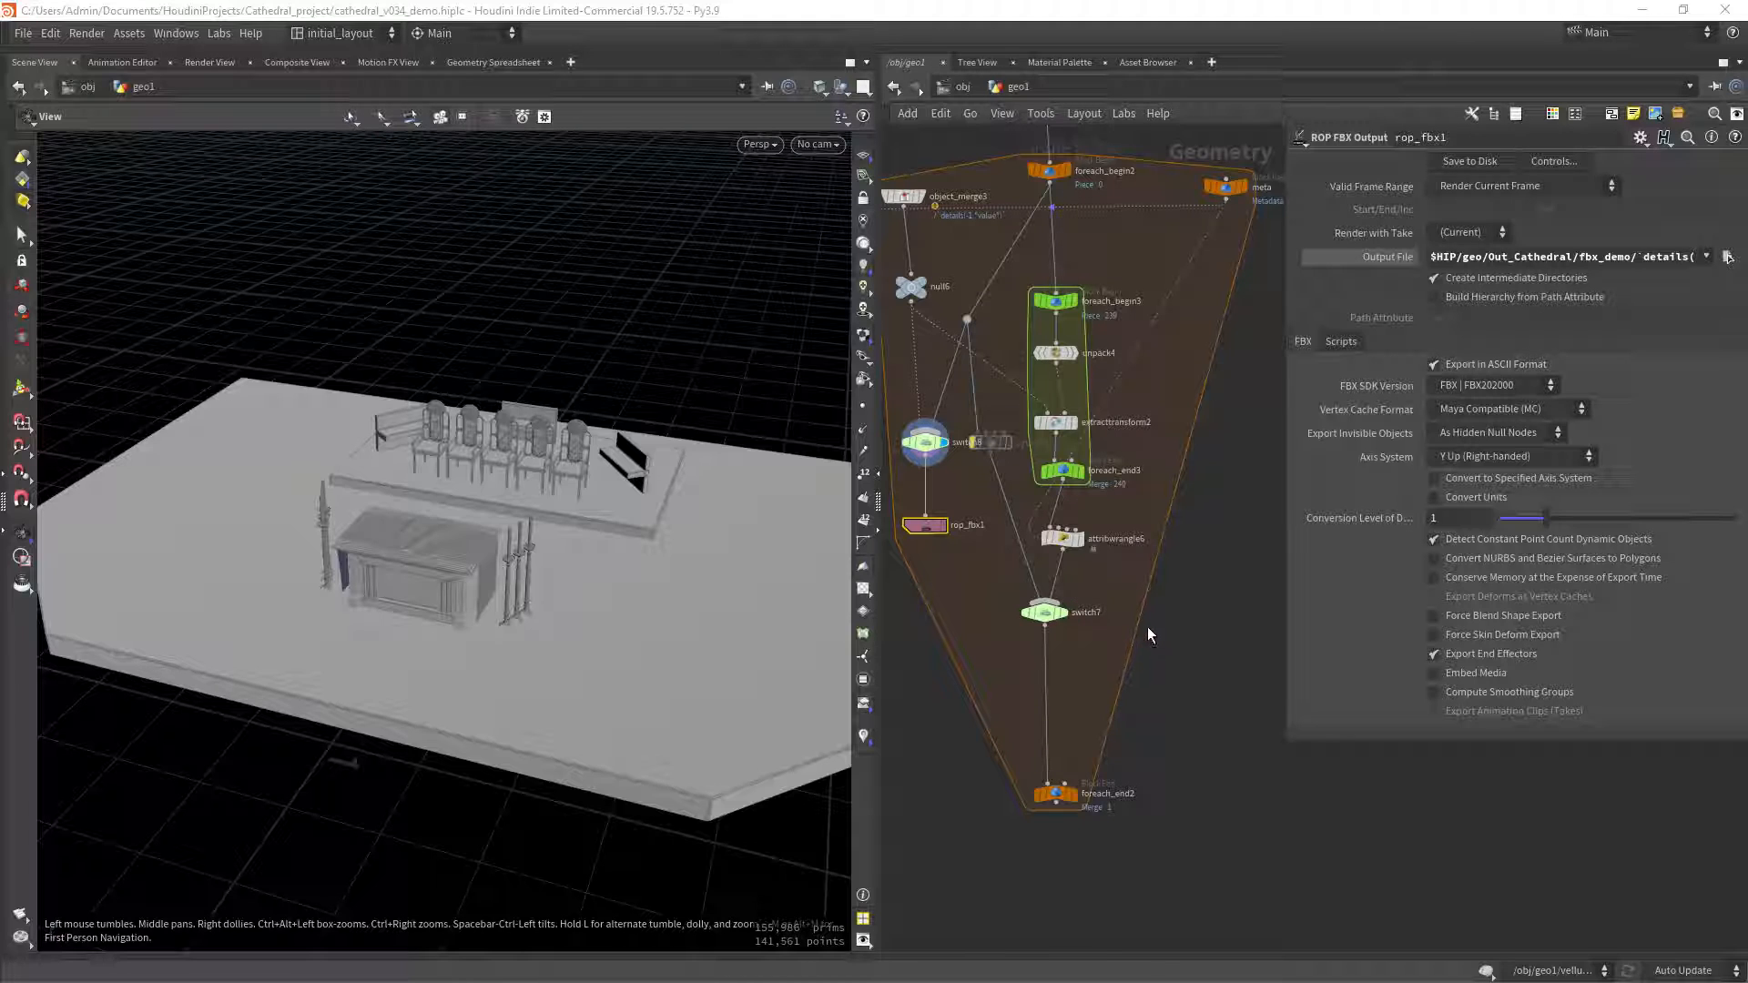
pyautogui.scroll(3, 1147, 626)
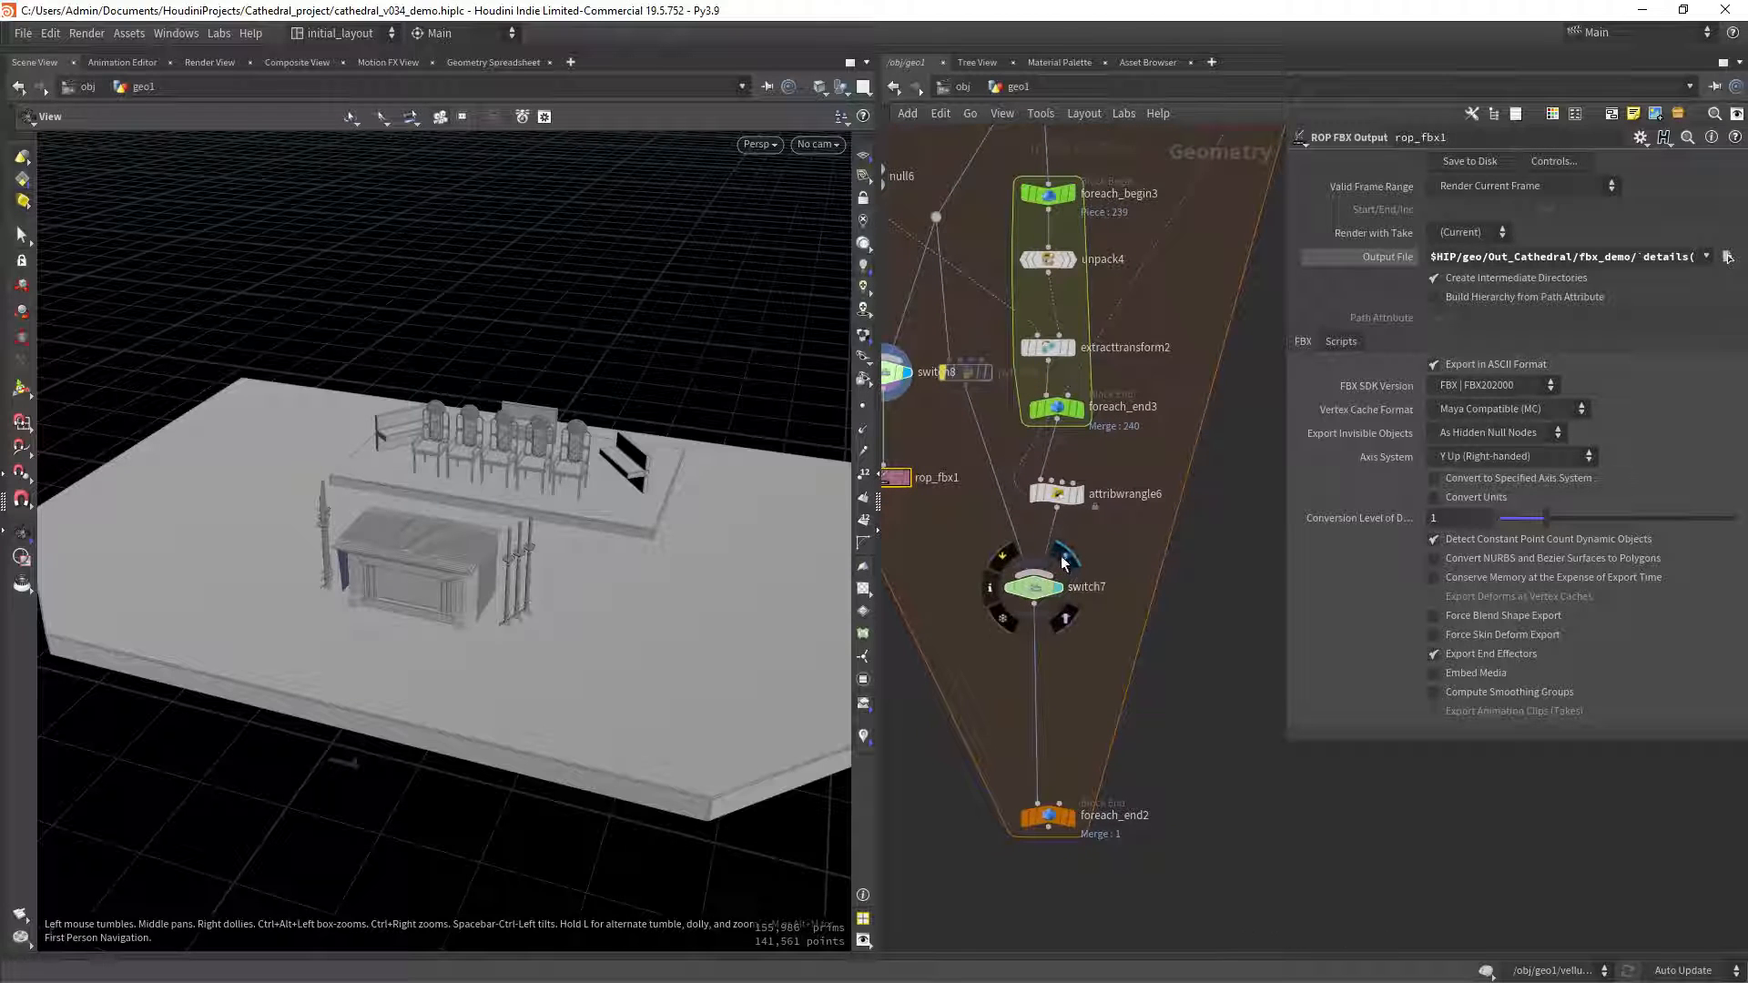
pyautogui.click(1061, 562)
pyautogui.scroll(2, 1067, 655)
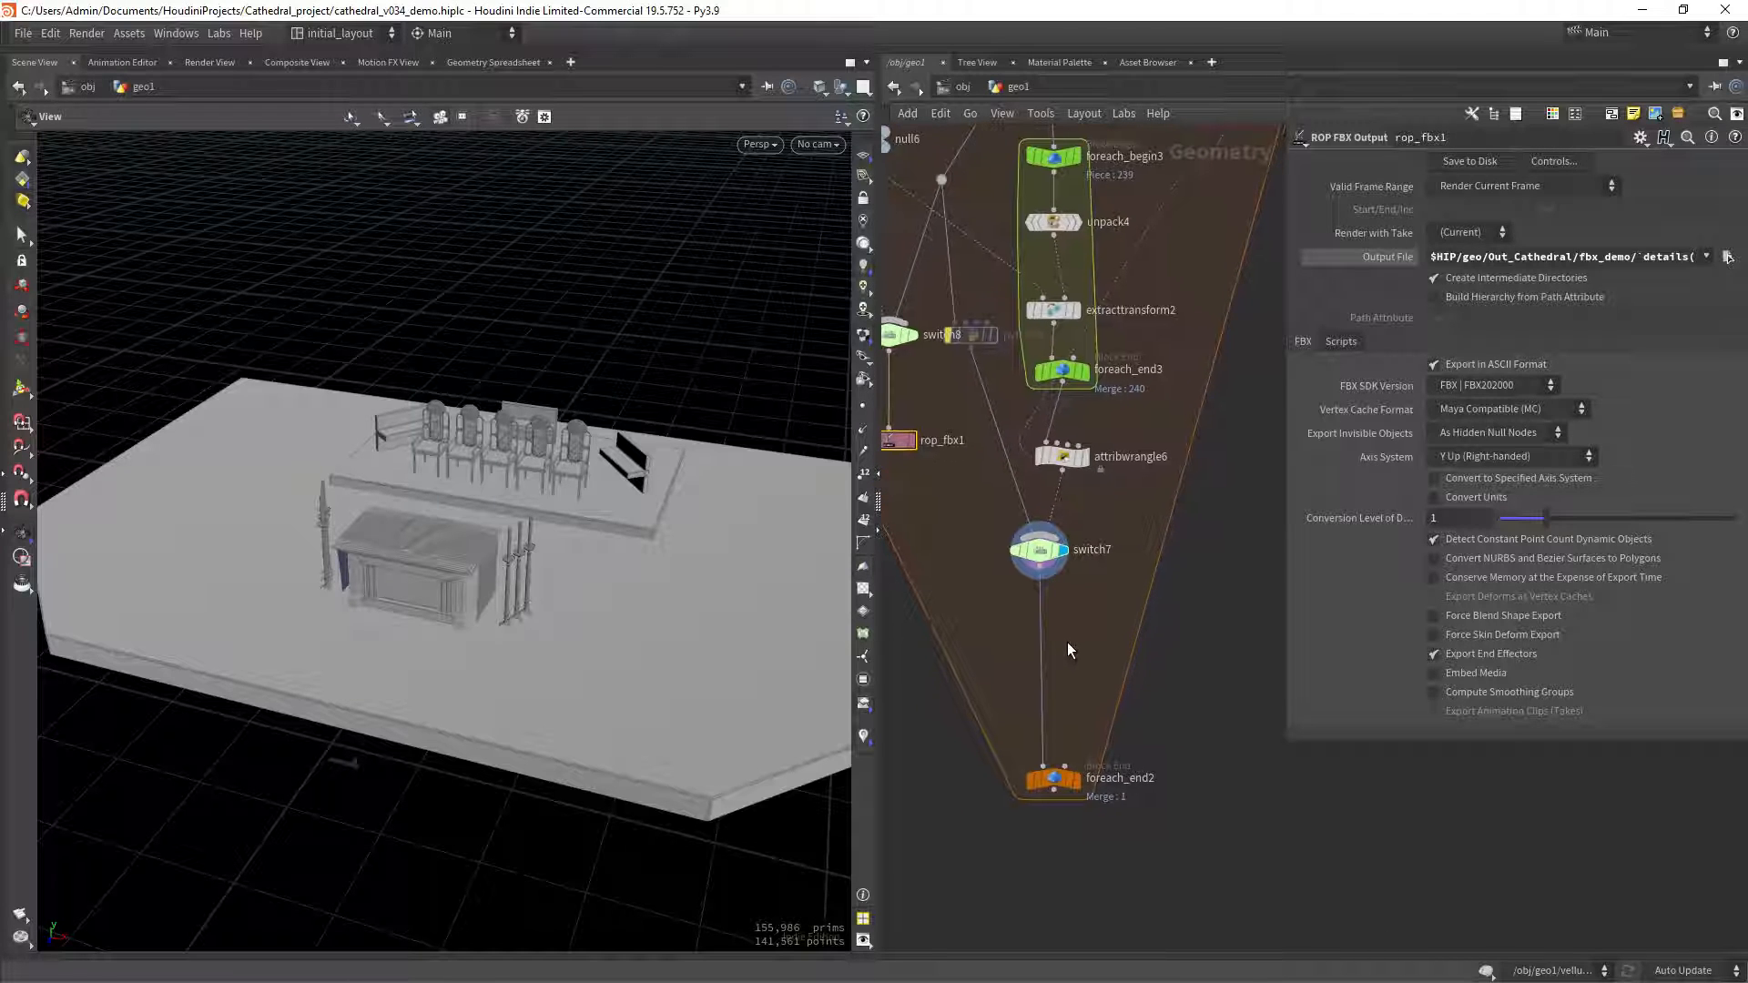
# Add a Group Create node and insert it into the wire between attribwrangle6 and switch7.
pyautogui.scroll(-4, 1081, 628)
pyautogui.scroll(-1, 1078, 659)
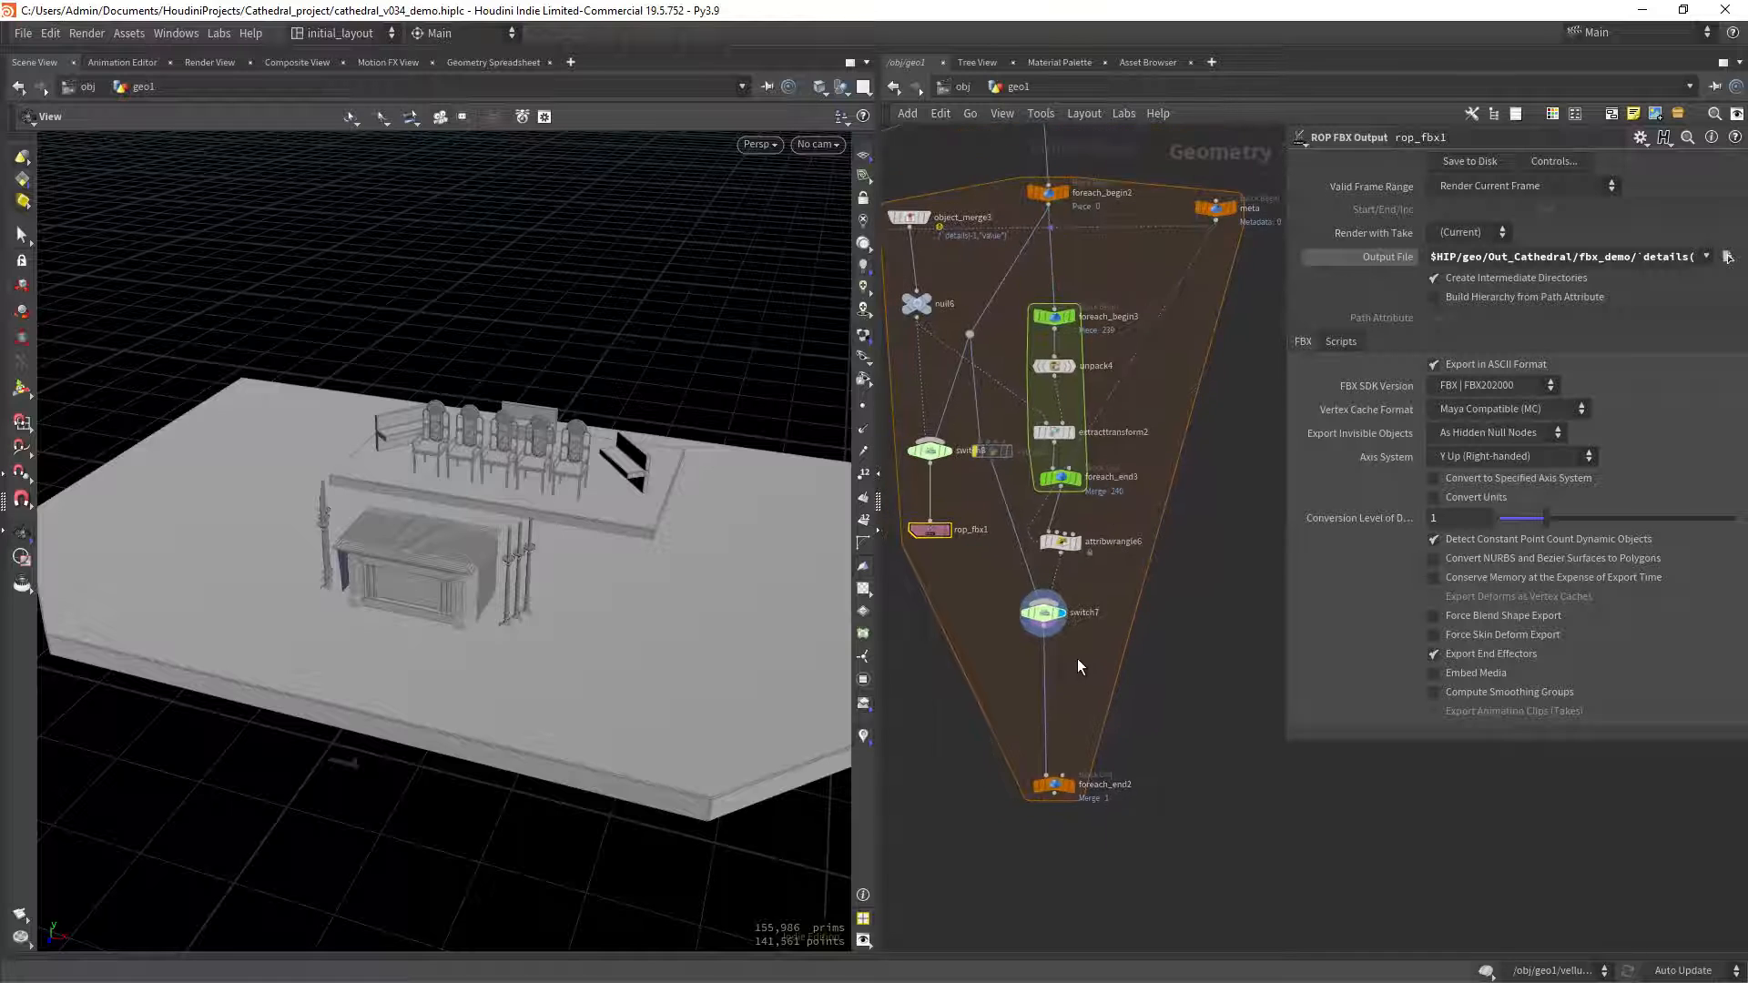
pyautogui.moveTo(1078, 659); pyautogui.dragTo(1075, 679, button='middle')
pyautogui.scroll(1, 1072, 668)
pyautogui.scroll(1, 1070, 674)
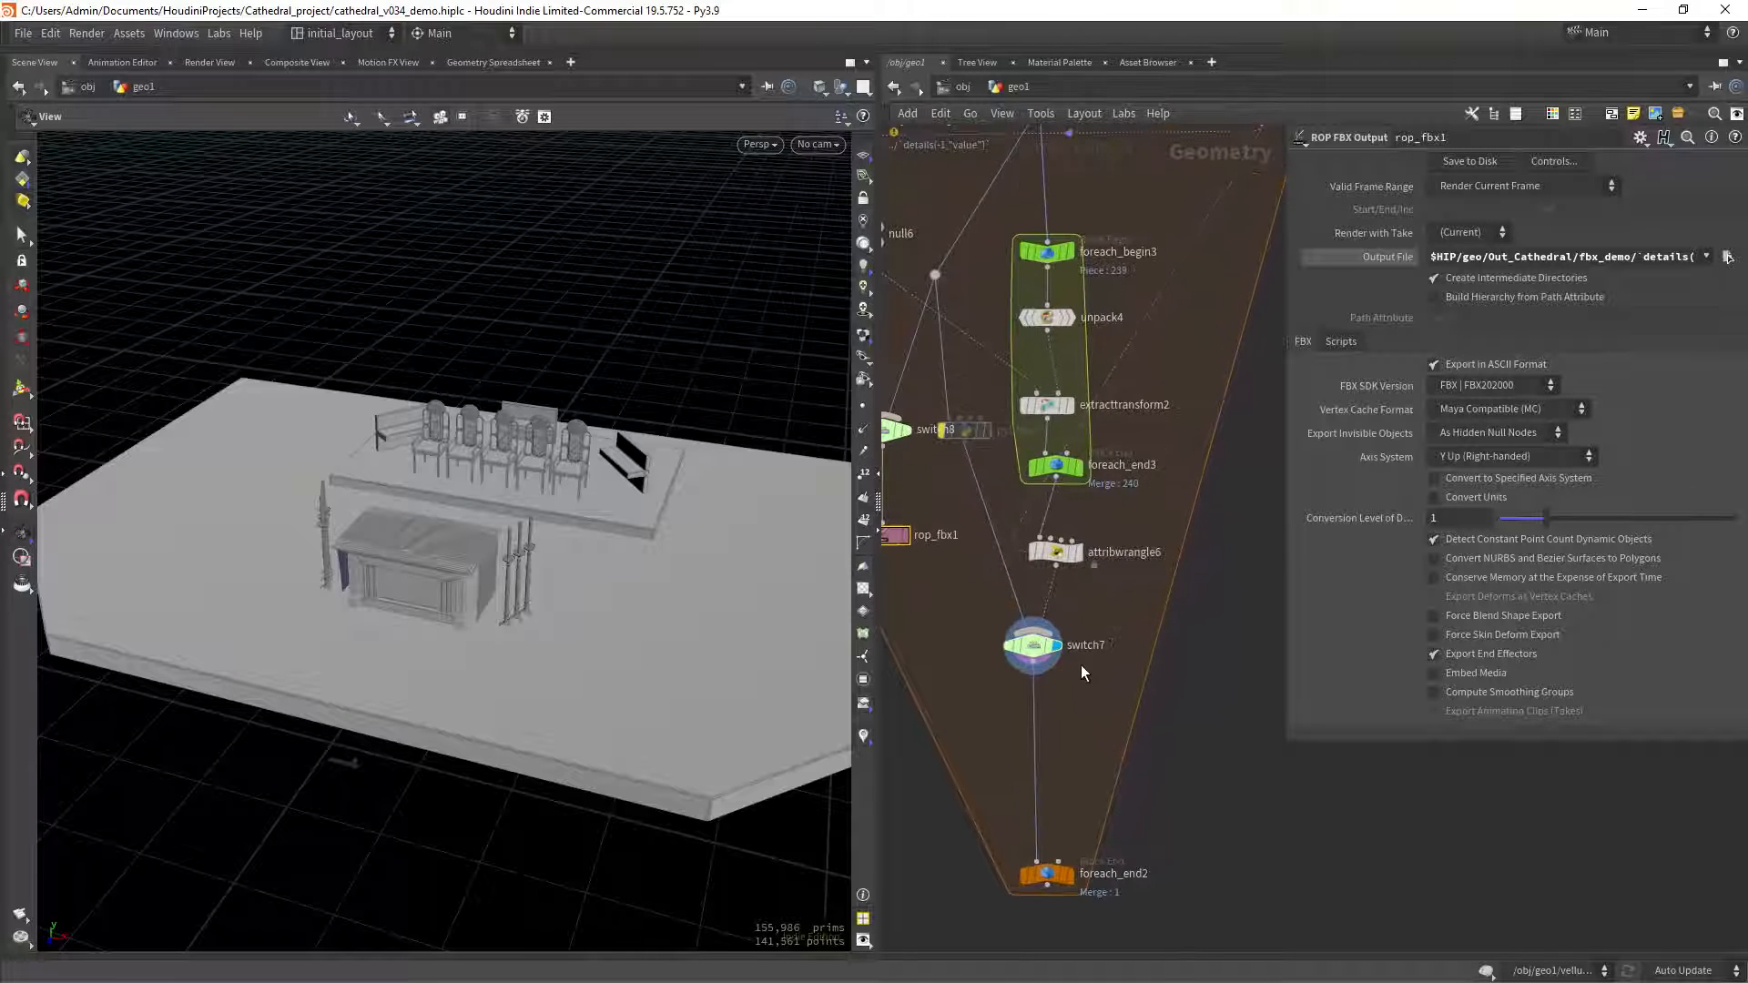
pyautogui.press('Tab')
pyautogui.write('gr')
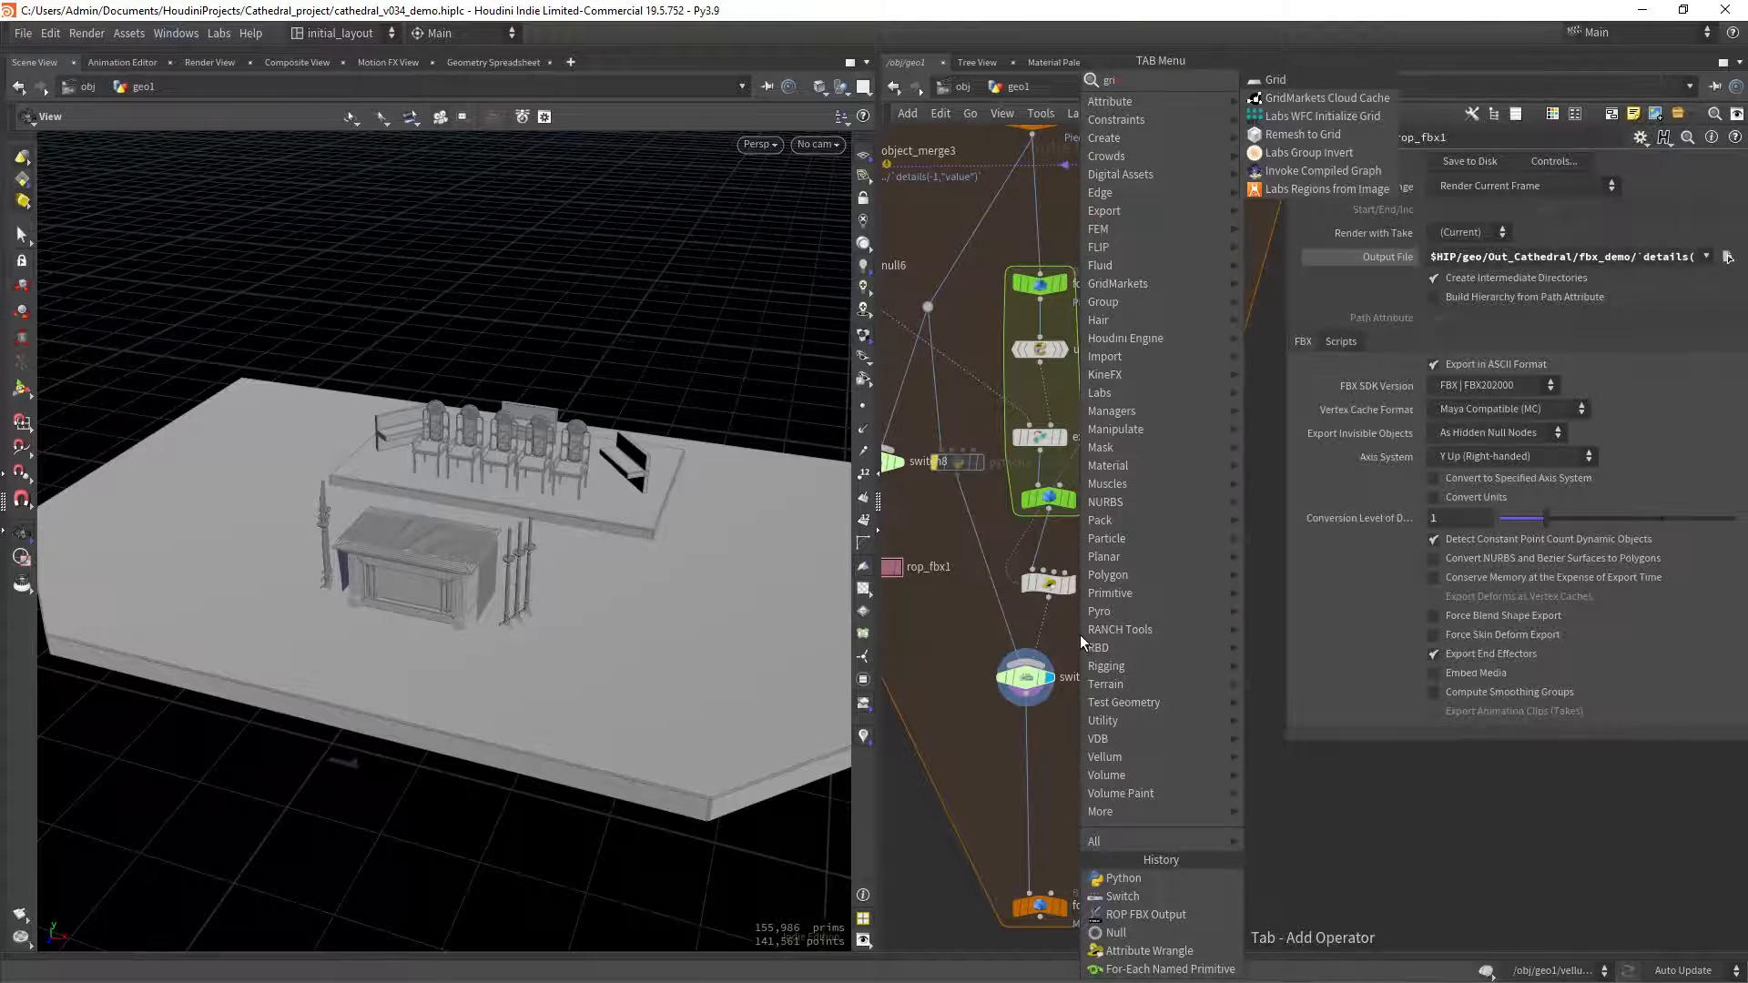
pyautogui.write('oup')
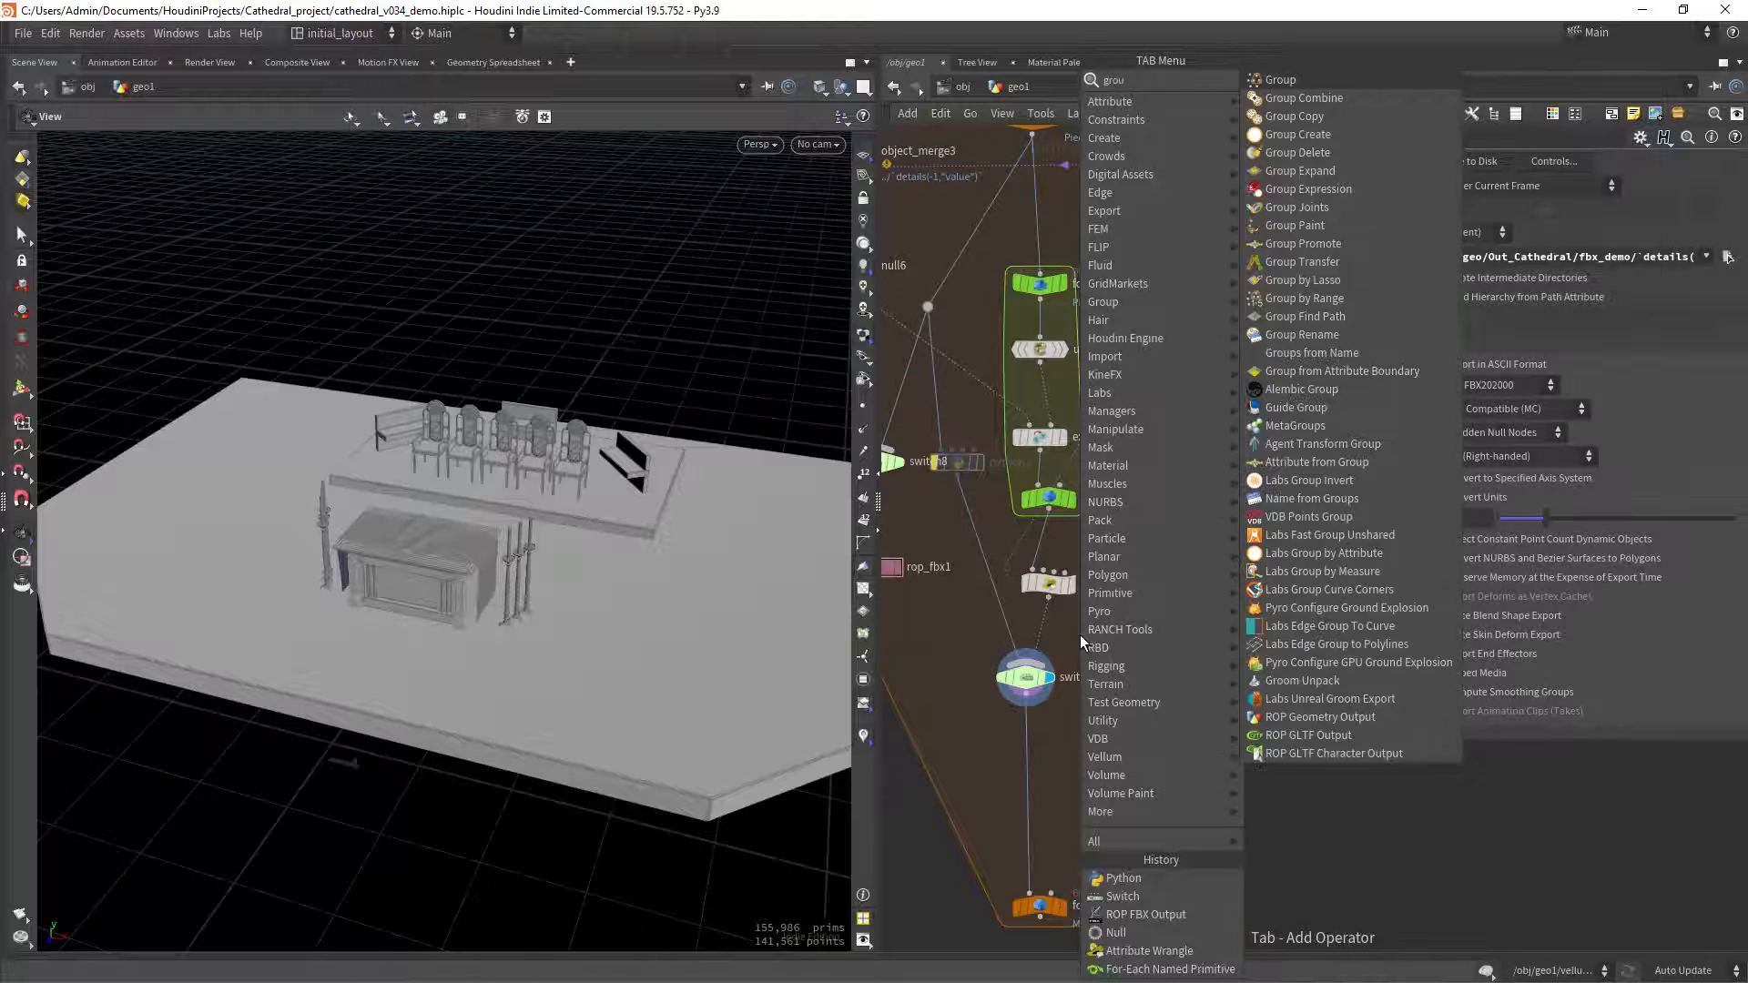
pyautogui.press('Return')
pyautogui.click(1080, 636)
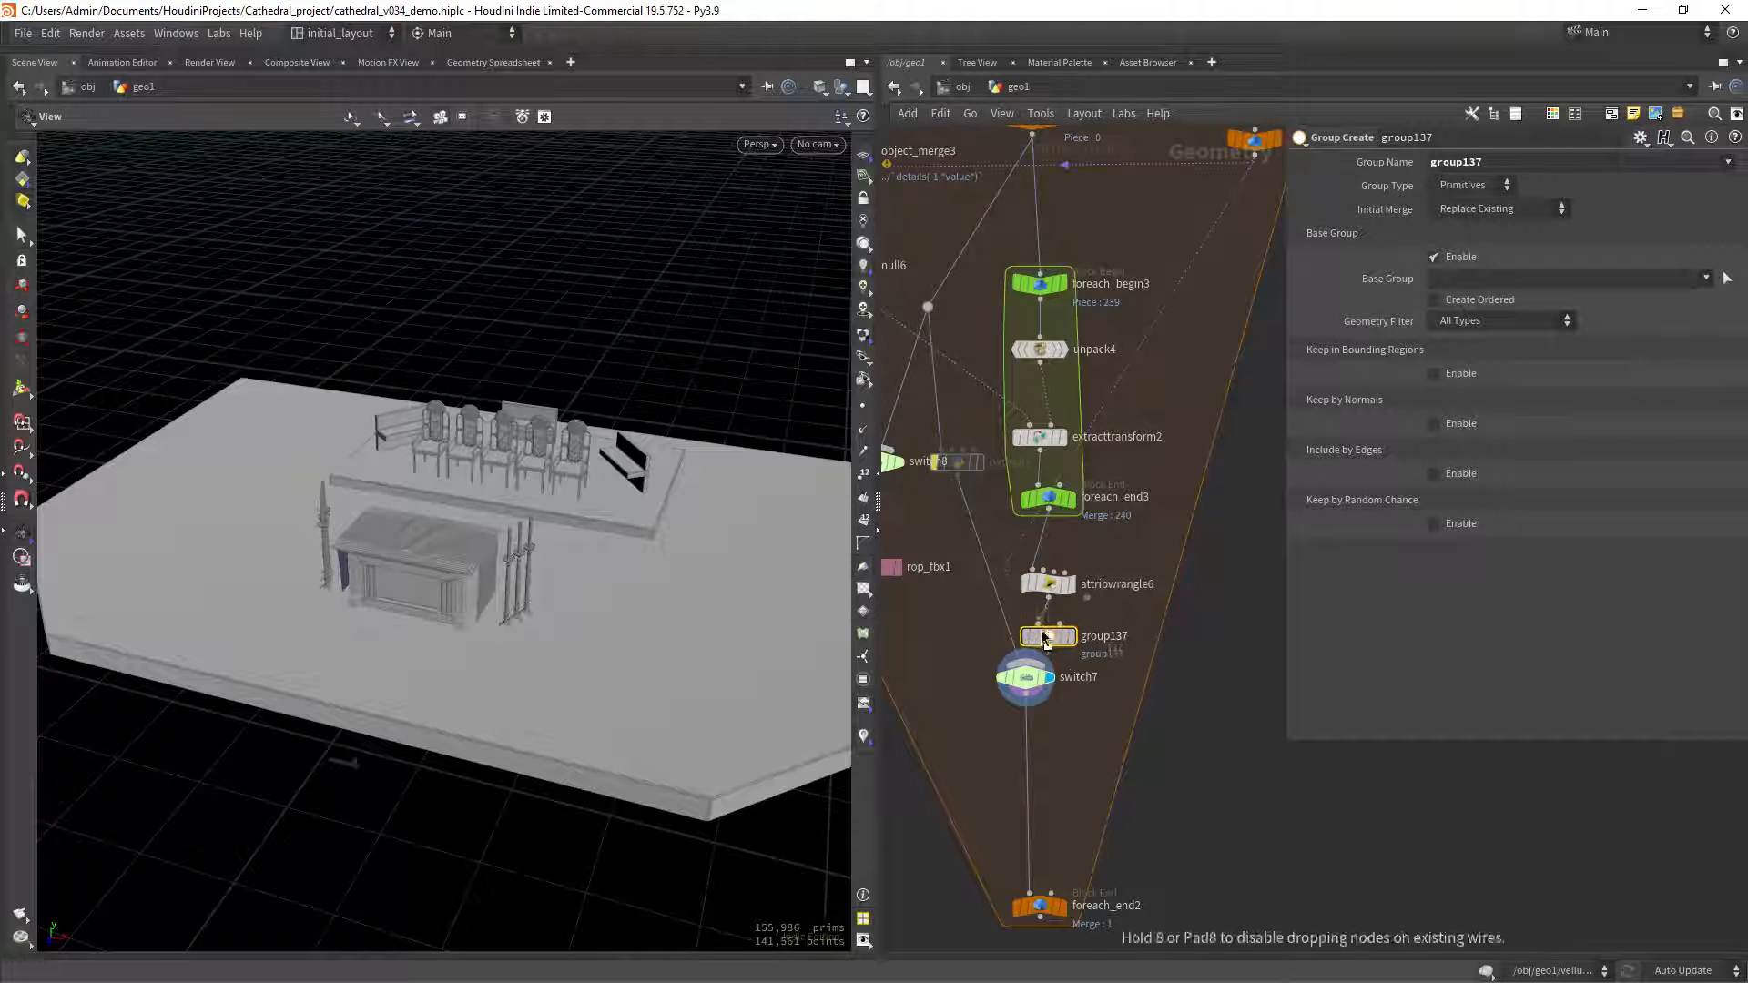
# Name the new group pts_unreal and set its group type to Points.
pyautogui.click(1513, 164)
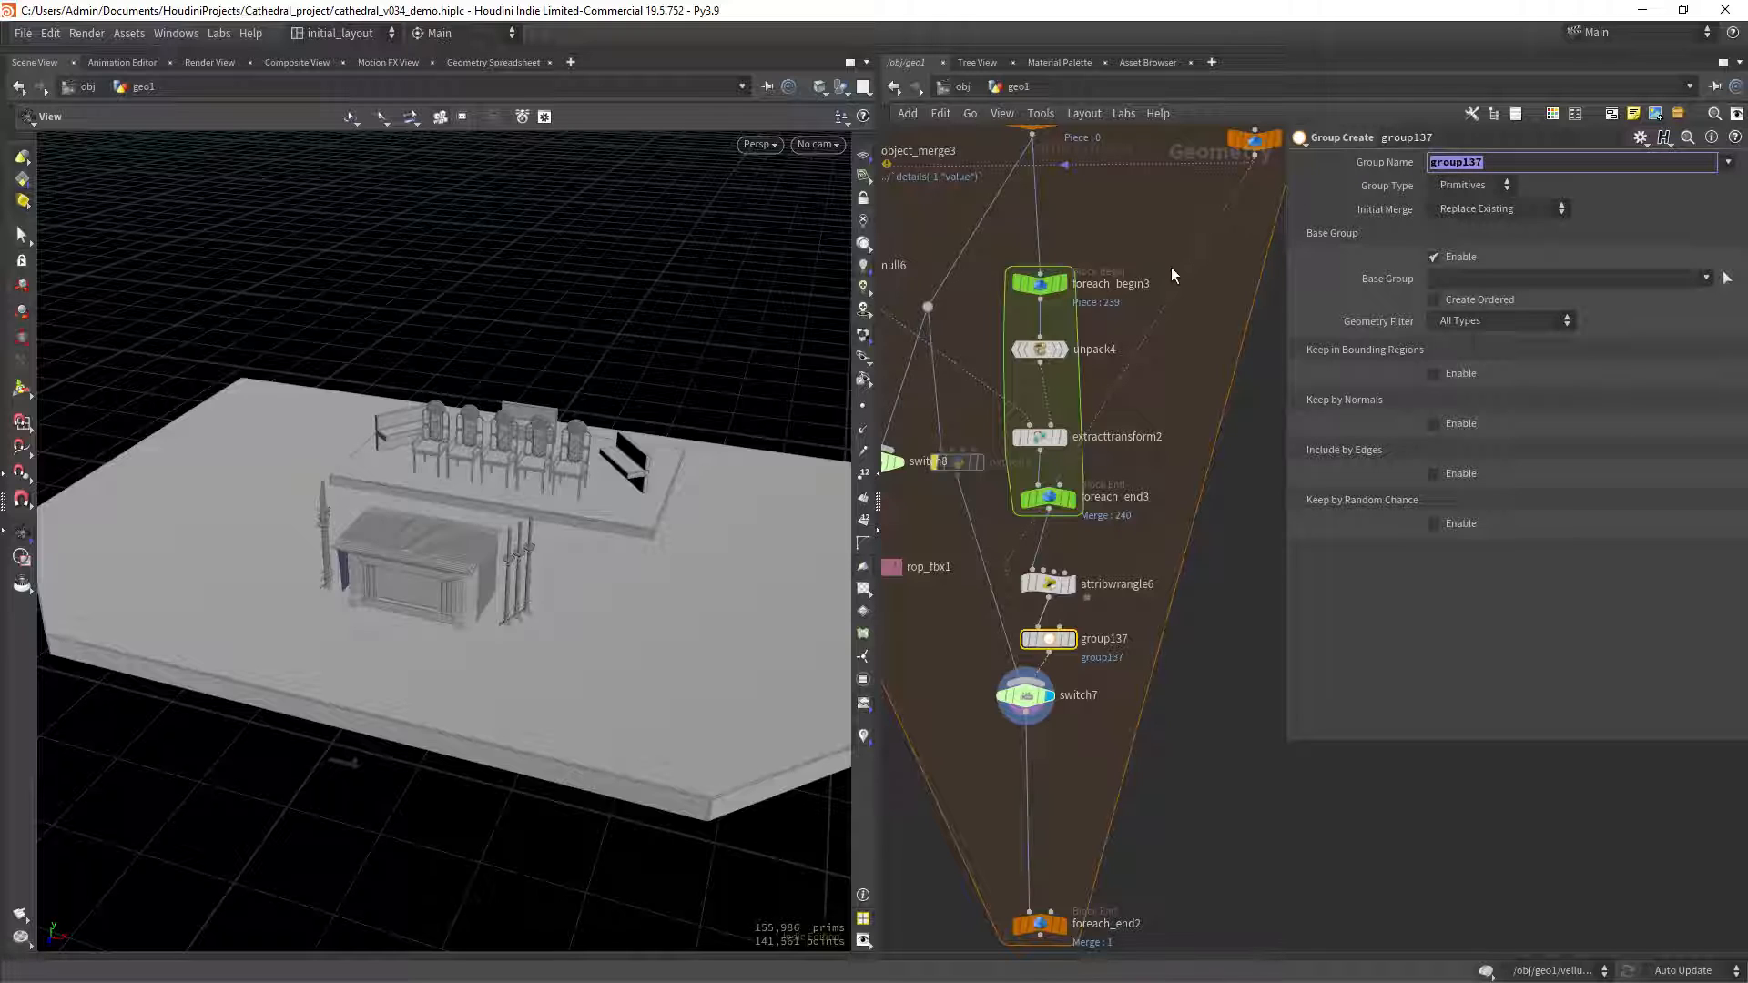
pyautogui.write('pts_unreal')
pyautogui.press('Return')
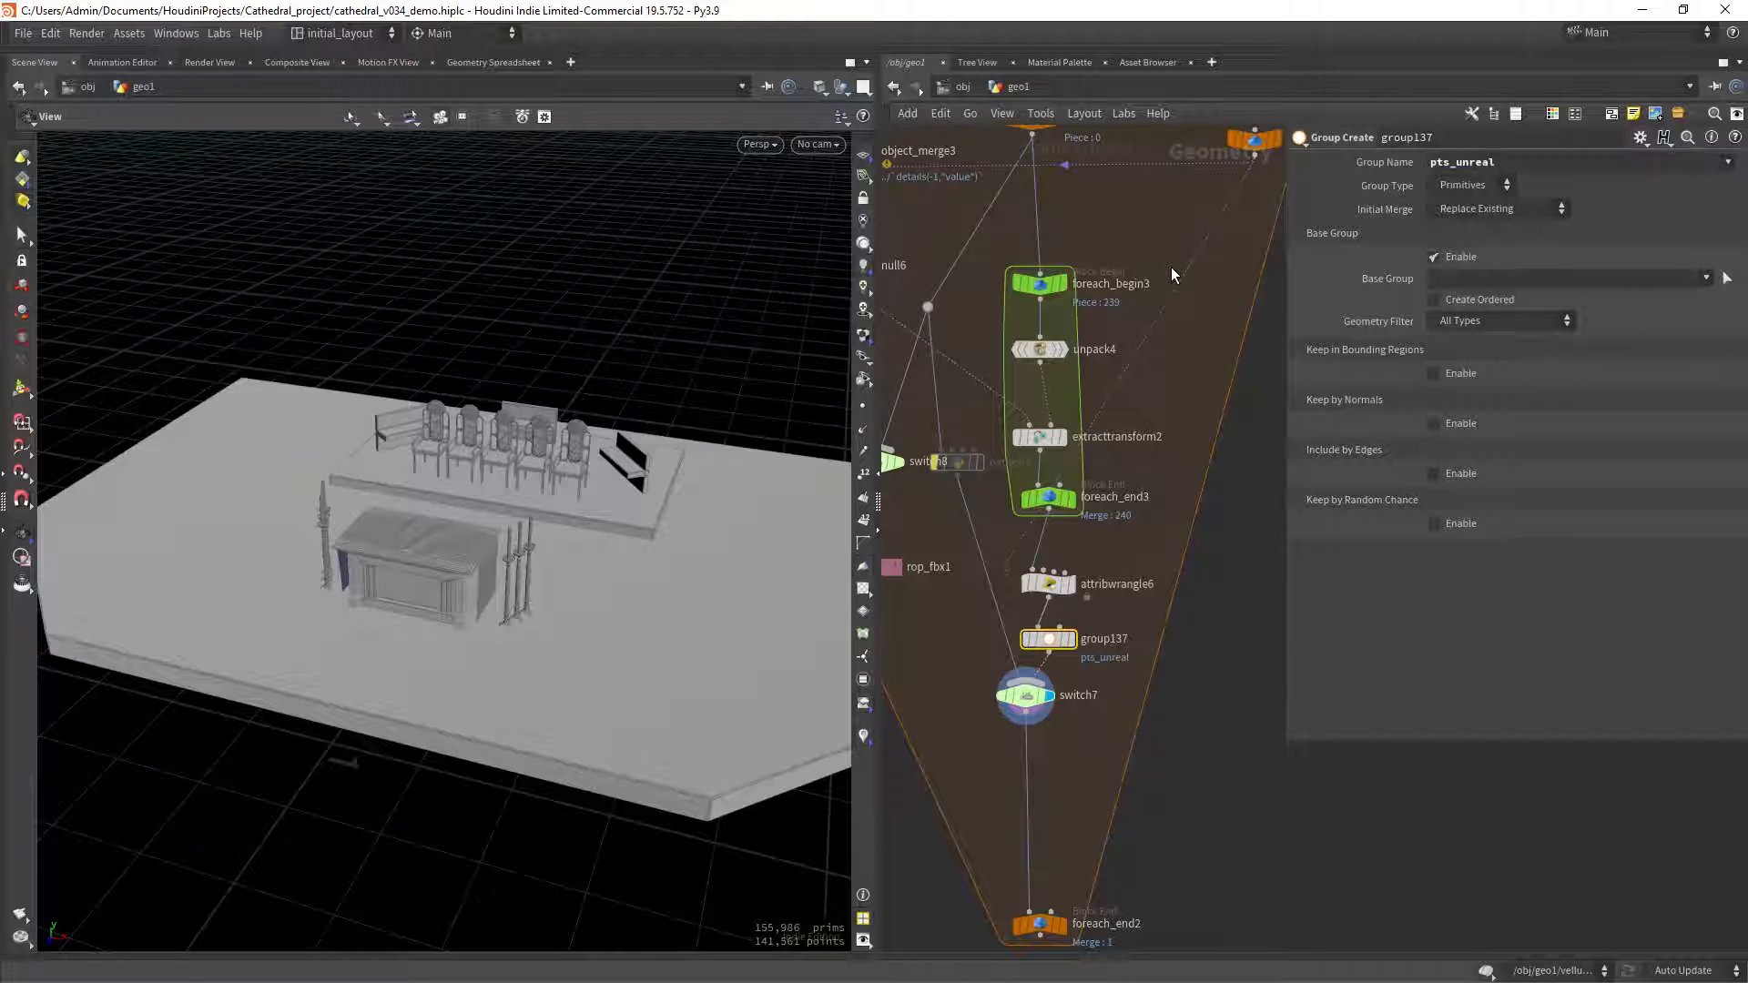
pyautogui.click(1467, 188)
pyautogui.click(1468, 211)
# Display the output of foreach_end2 and show its loop settings.
pyautogui.moveTo(1155, 773); pyautogui.dragTo(1171, 537, button='middle')
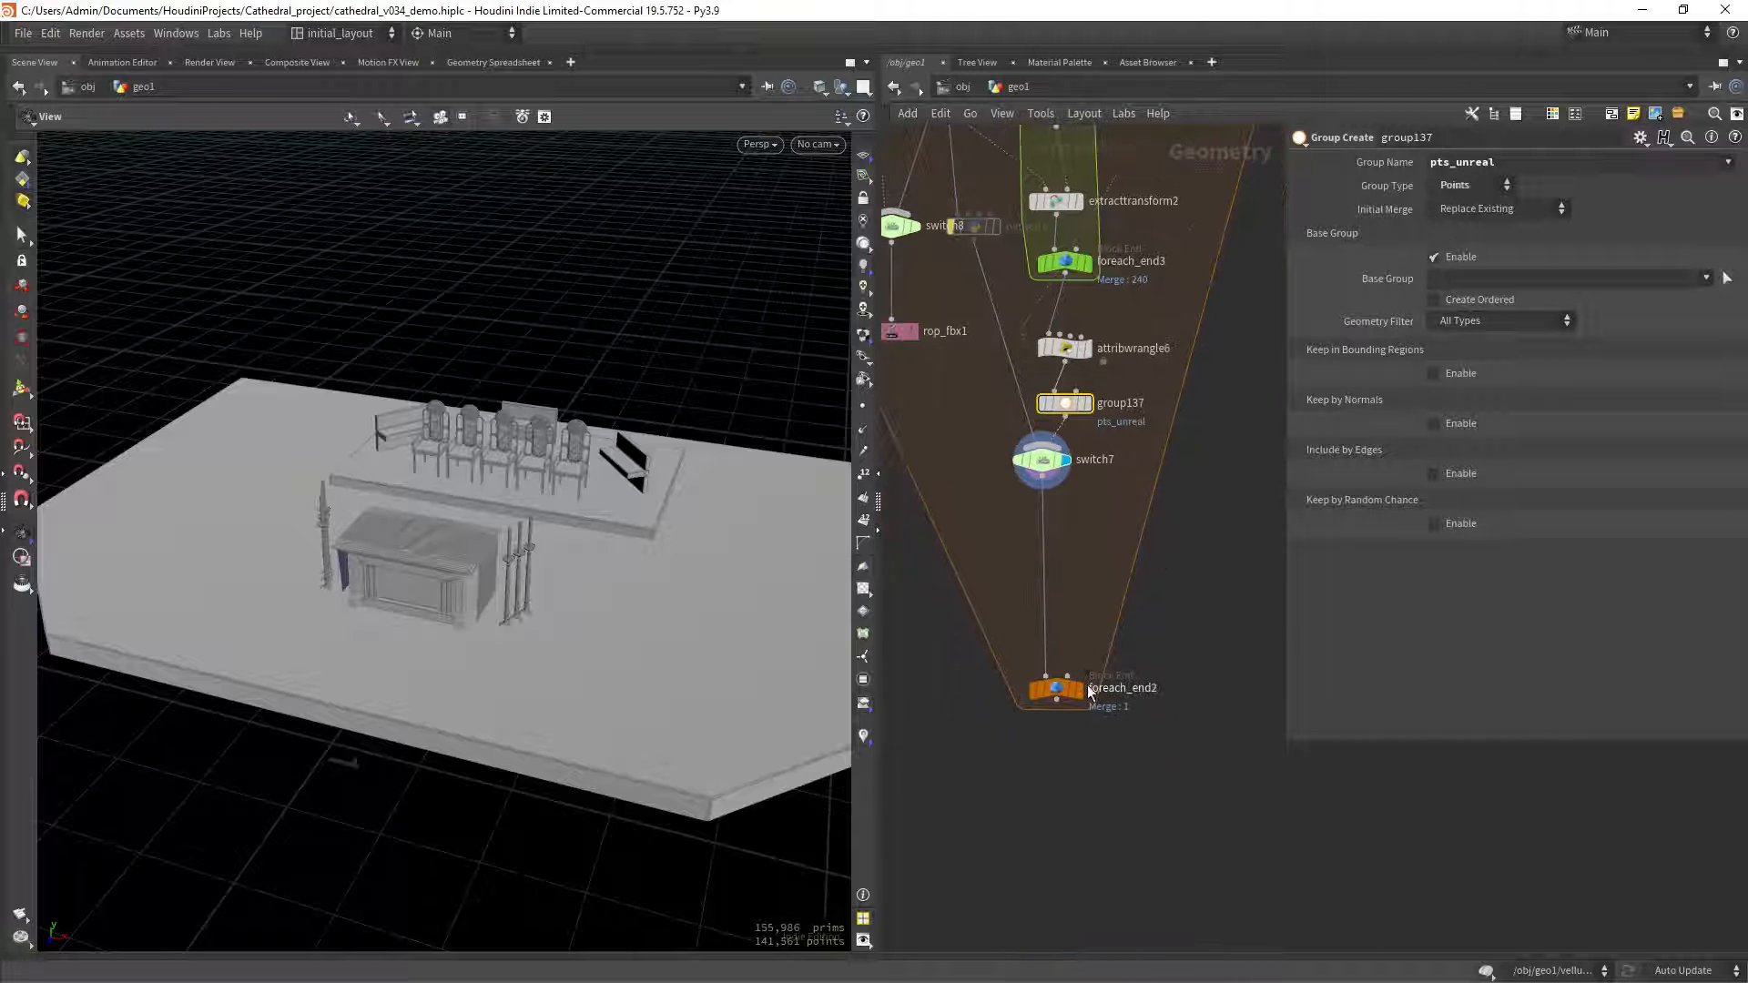
pyautogui.click(1082, 671)
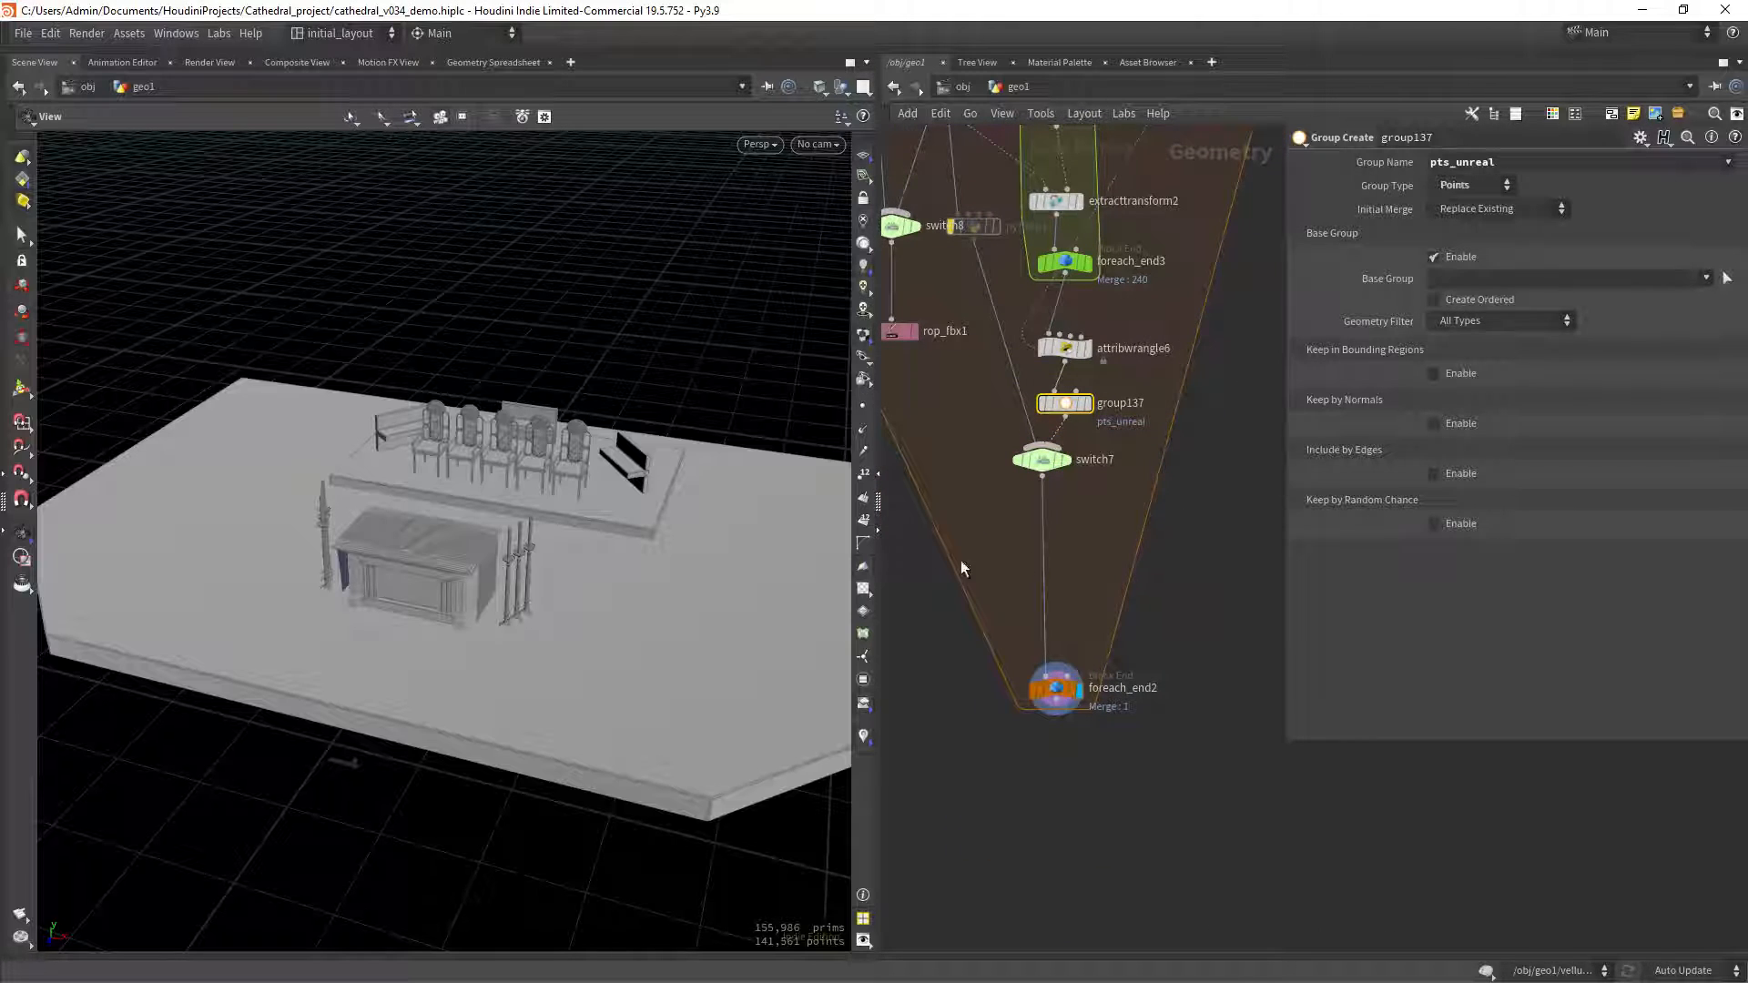
pyautogui.scroll(-3, 1200, 530)
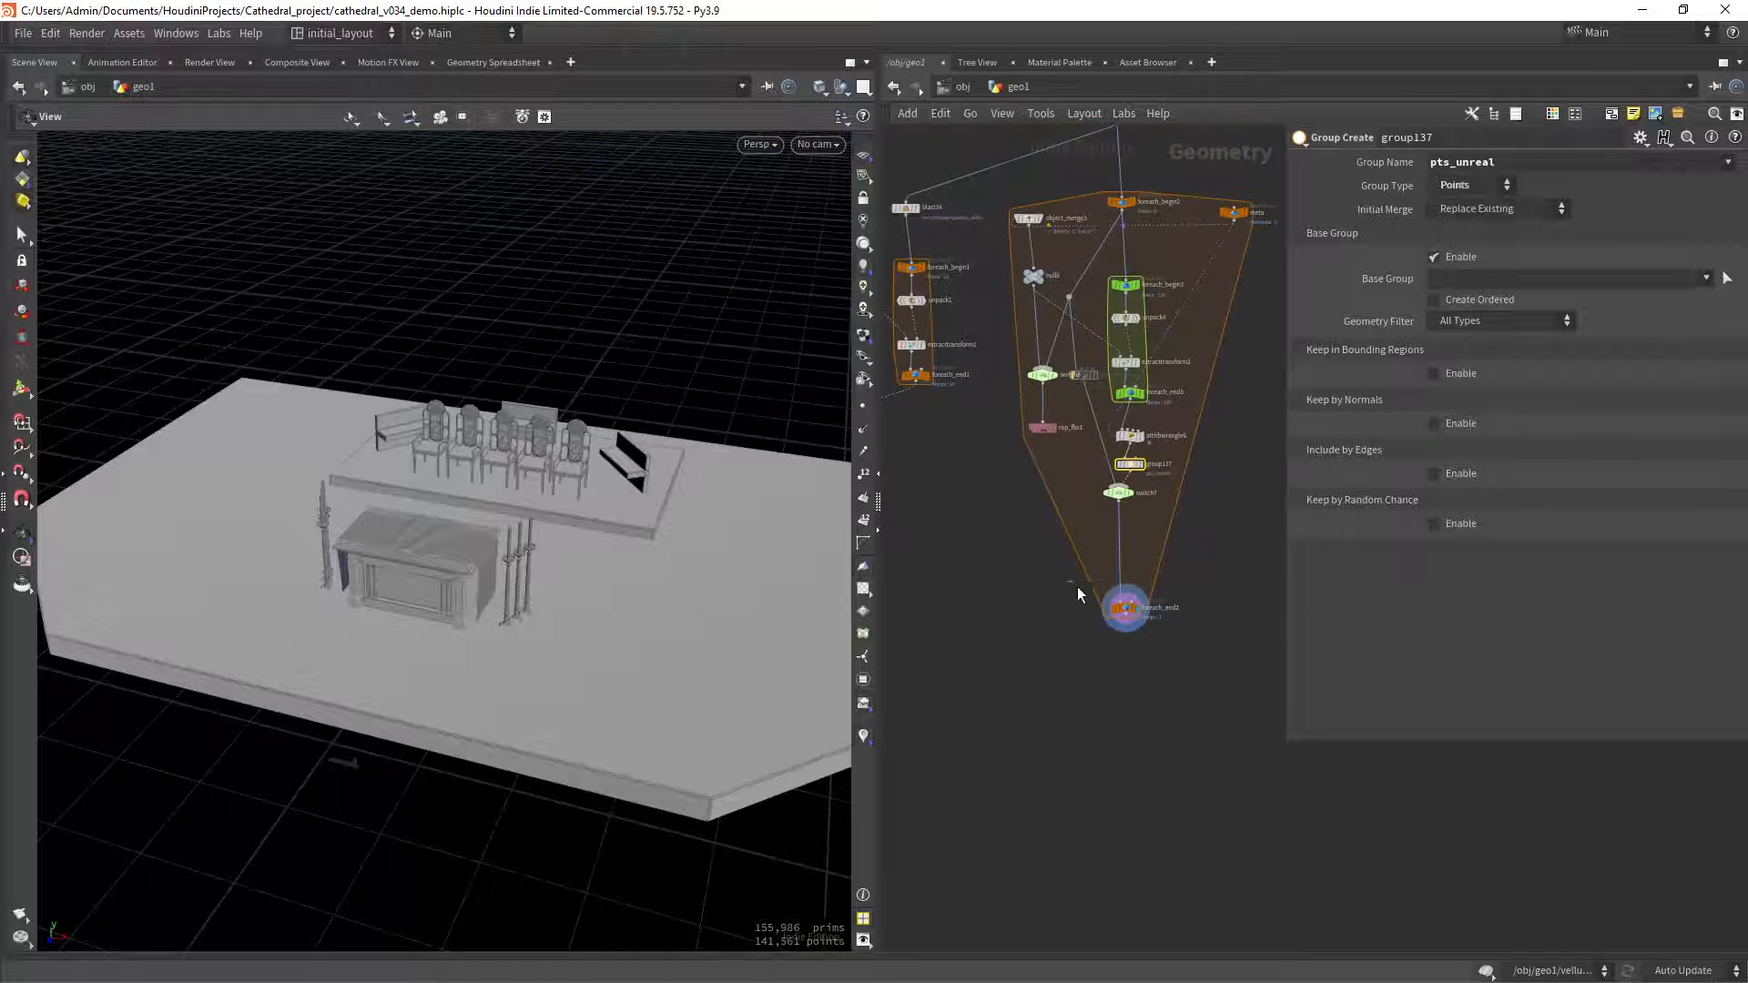
pyautogui.click(1126, 608)
pyautogui.moveTo(1228, 512); pyautogui.dragTo(1120, 583, button='middle')
pyautogui.scroll(-1, 1117, 626)
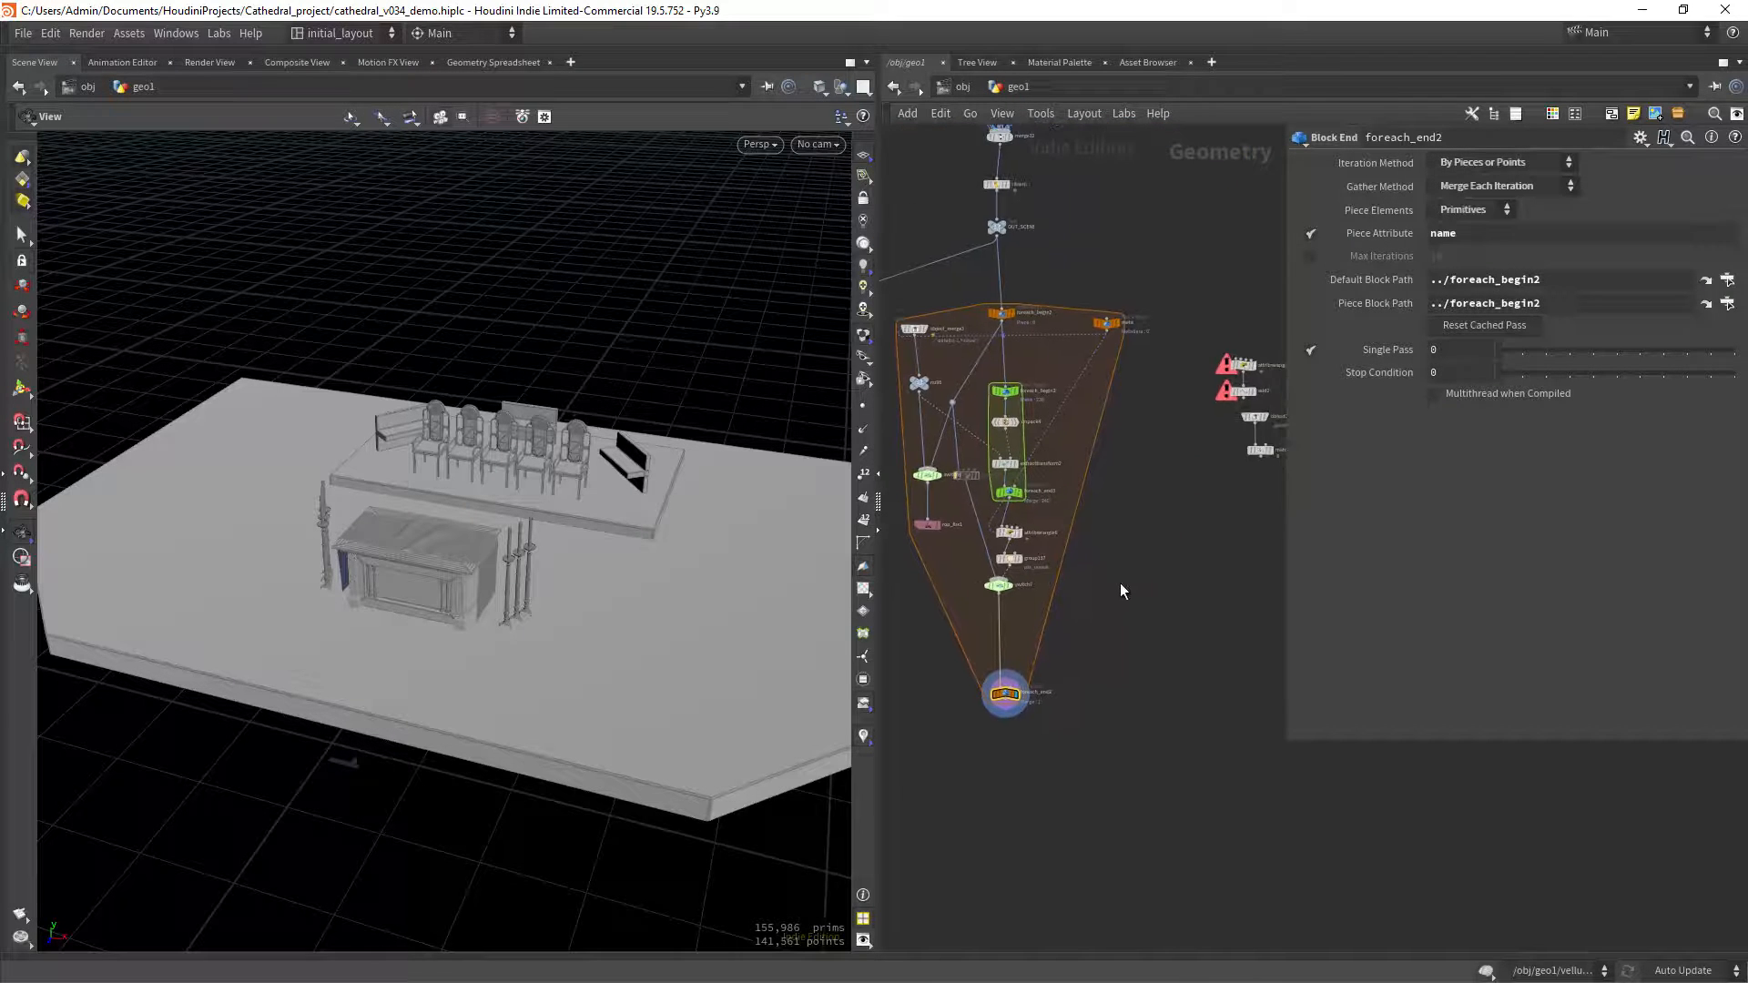
pyautogui.moveTo(1053, 642); pyautogui.dragTo(1106, 586, button='middle')
pyautogui.scroll(1, 1107, 587)
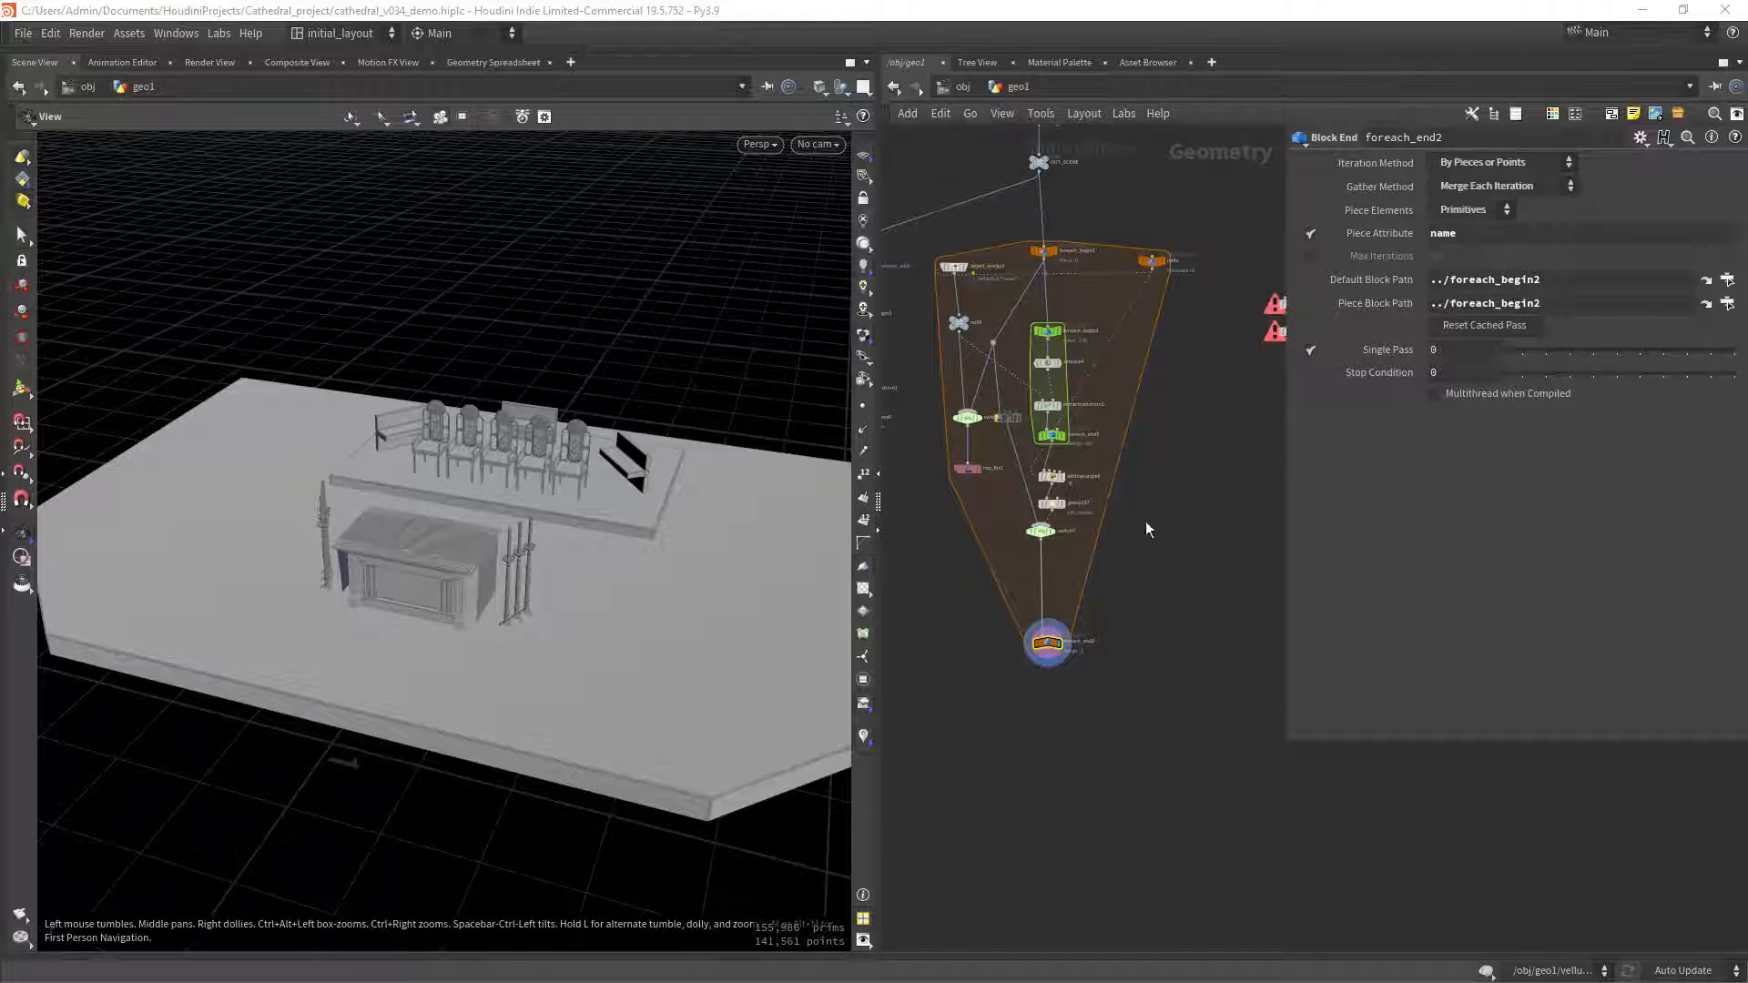
# Move the display to foreach_begin2 and take the python1 node out of bypass.
pyautogui.scroll(5, 1151, 455)
pyautogui.scroll(1, 1024, 494)
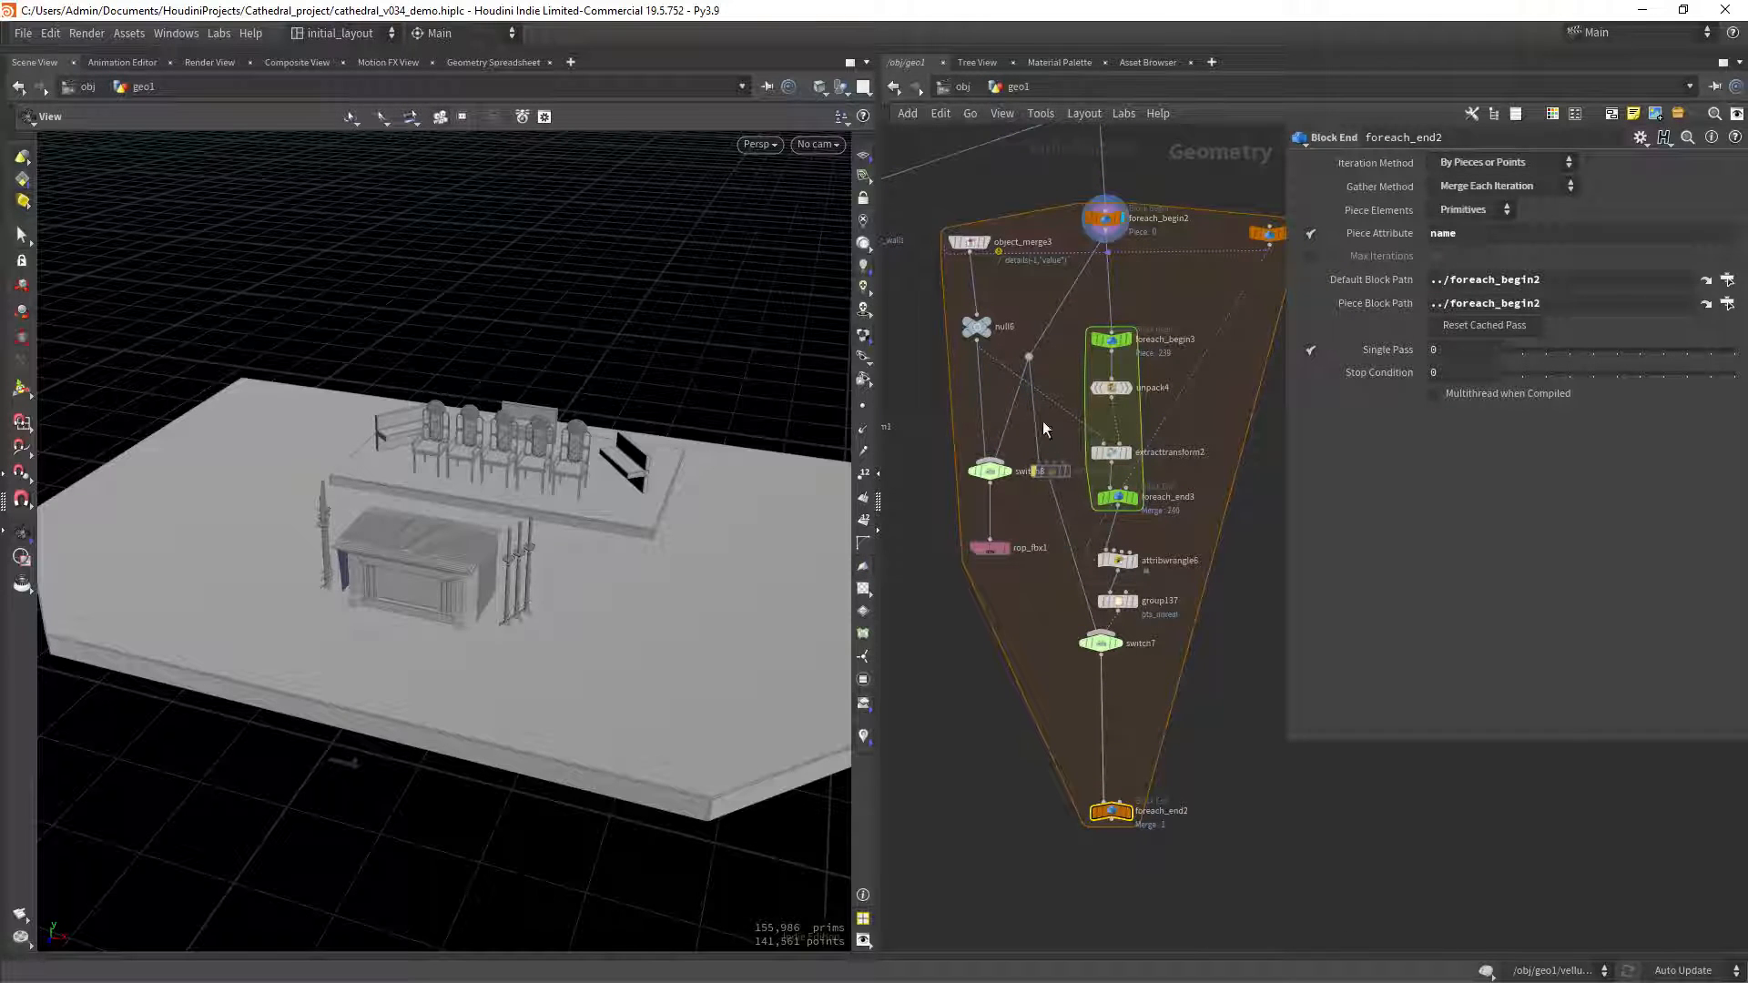
pyautogui.click(1030, 450)
pyautogui.click(1050, 471)
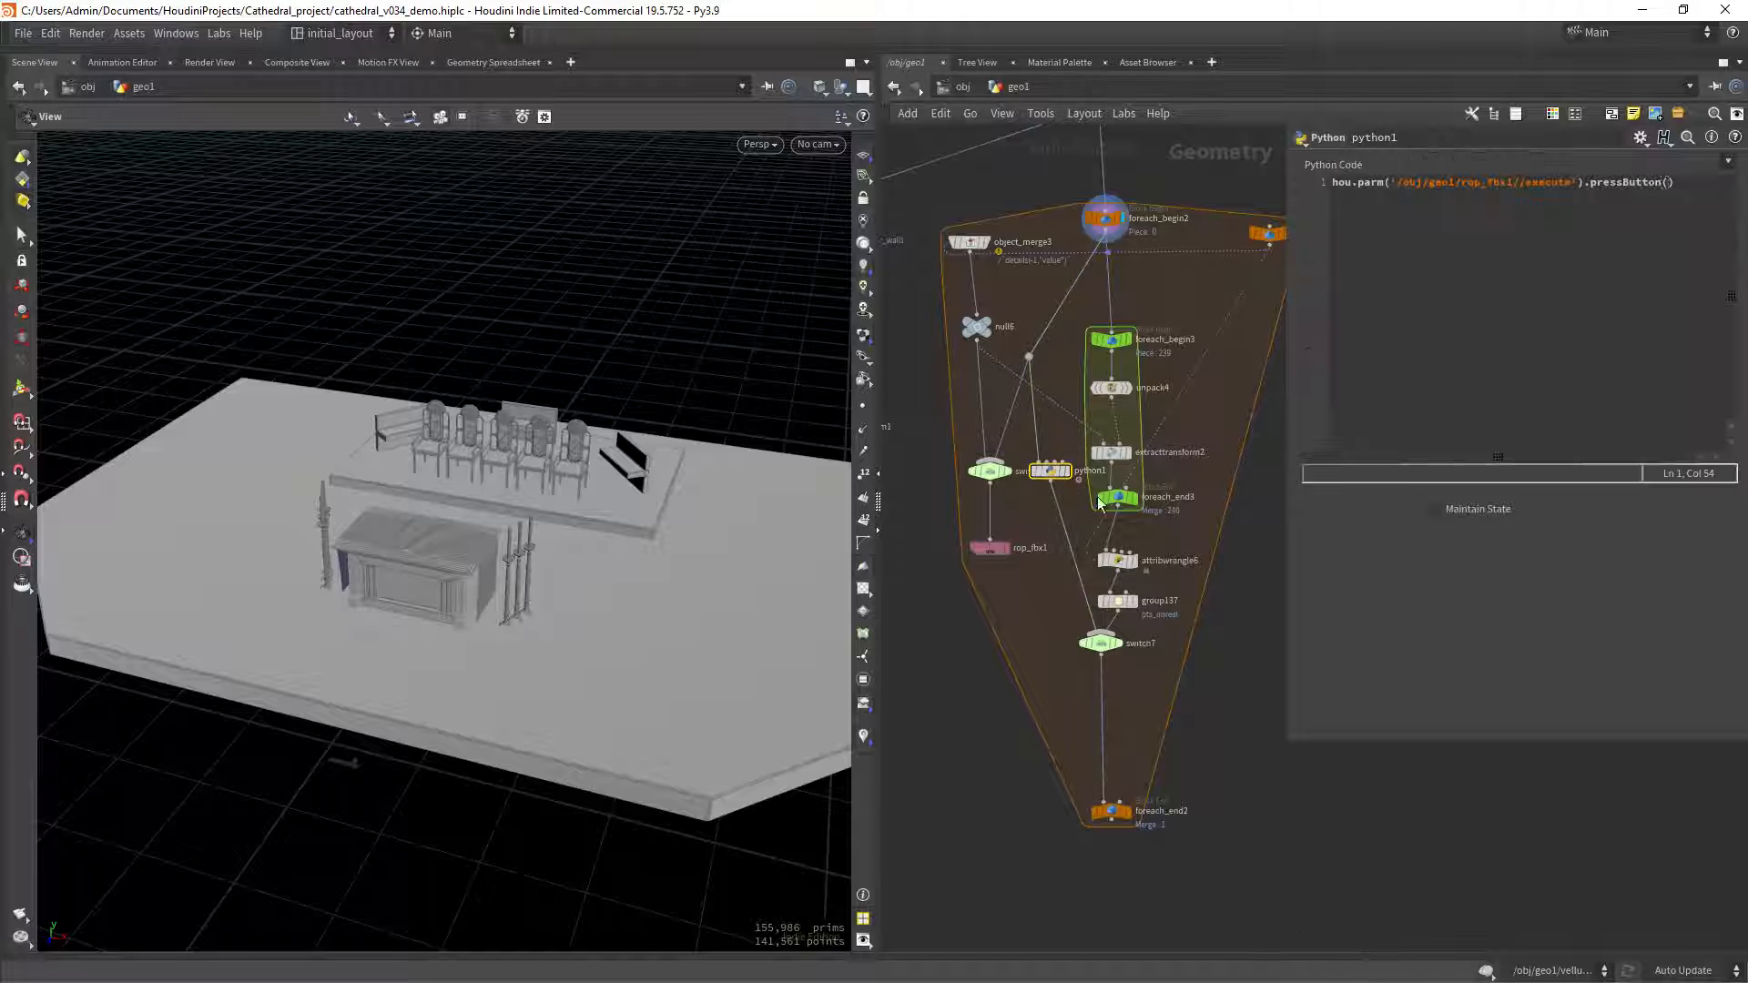
# Turn off Single Pass on foreach_end2 and display its output so the loop processes and exports every piece.
pyautogui.click(1113, 810)
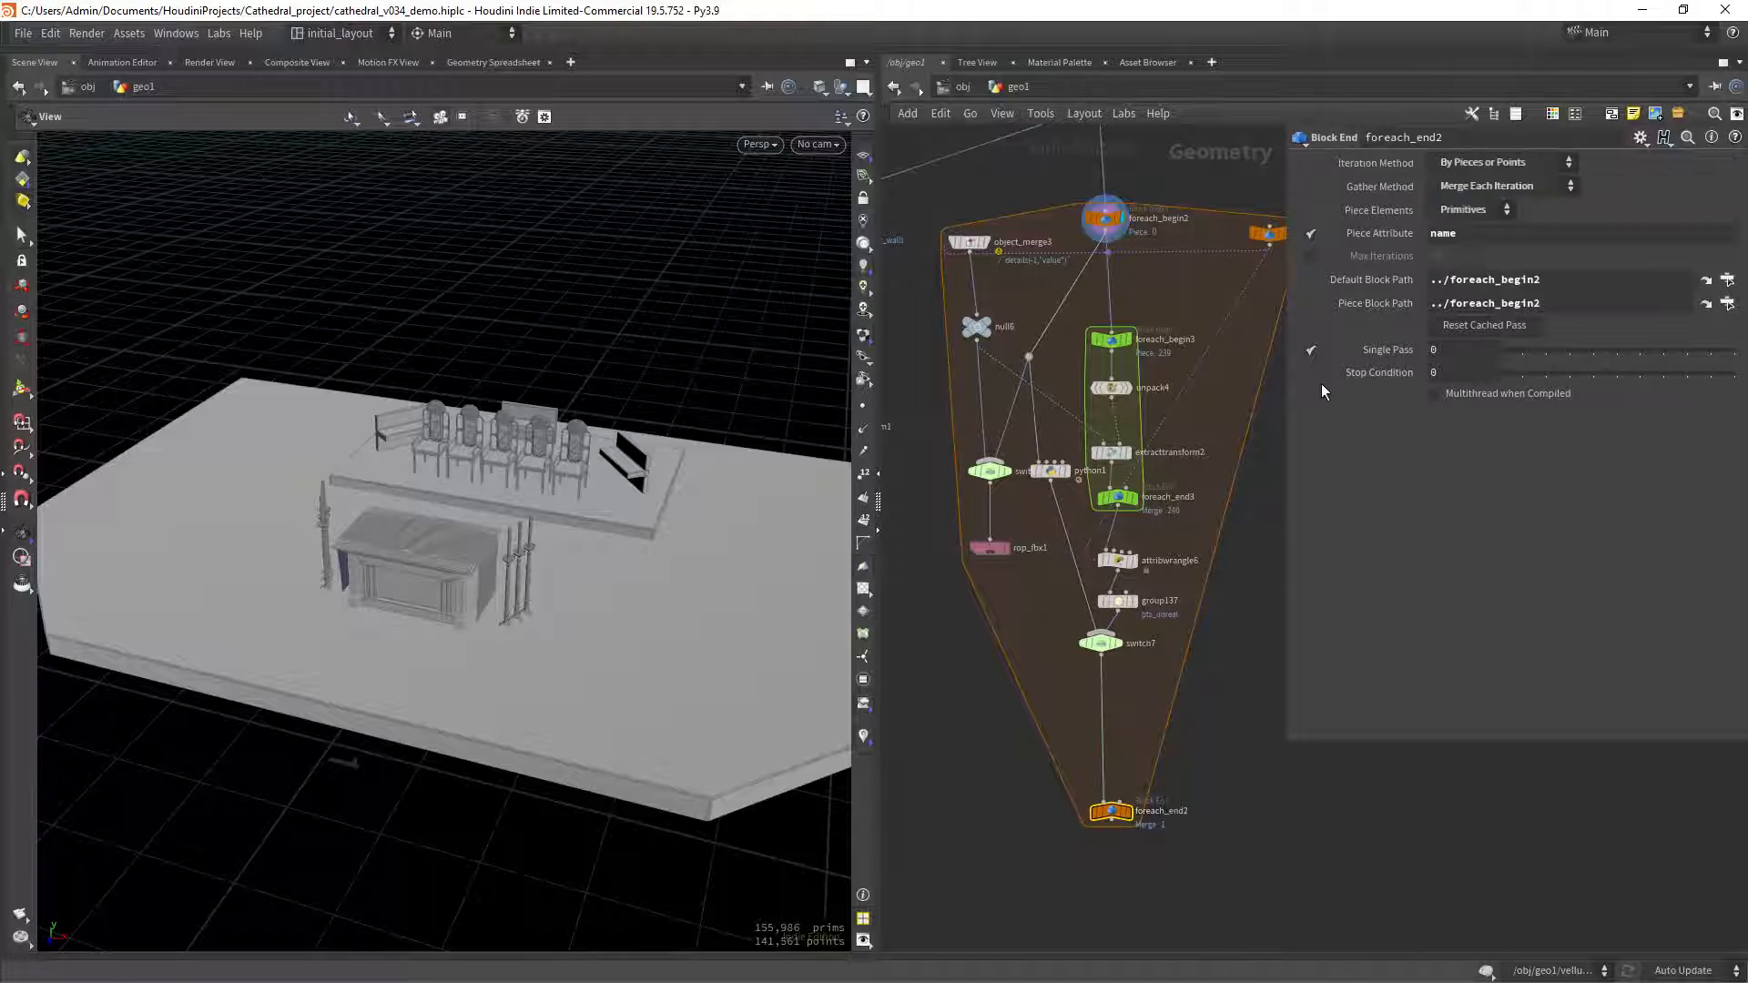
pyautogui.click(1311, 350)
pyautogui.moveTo(1134, 797)
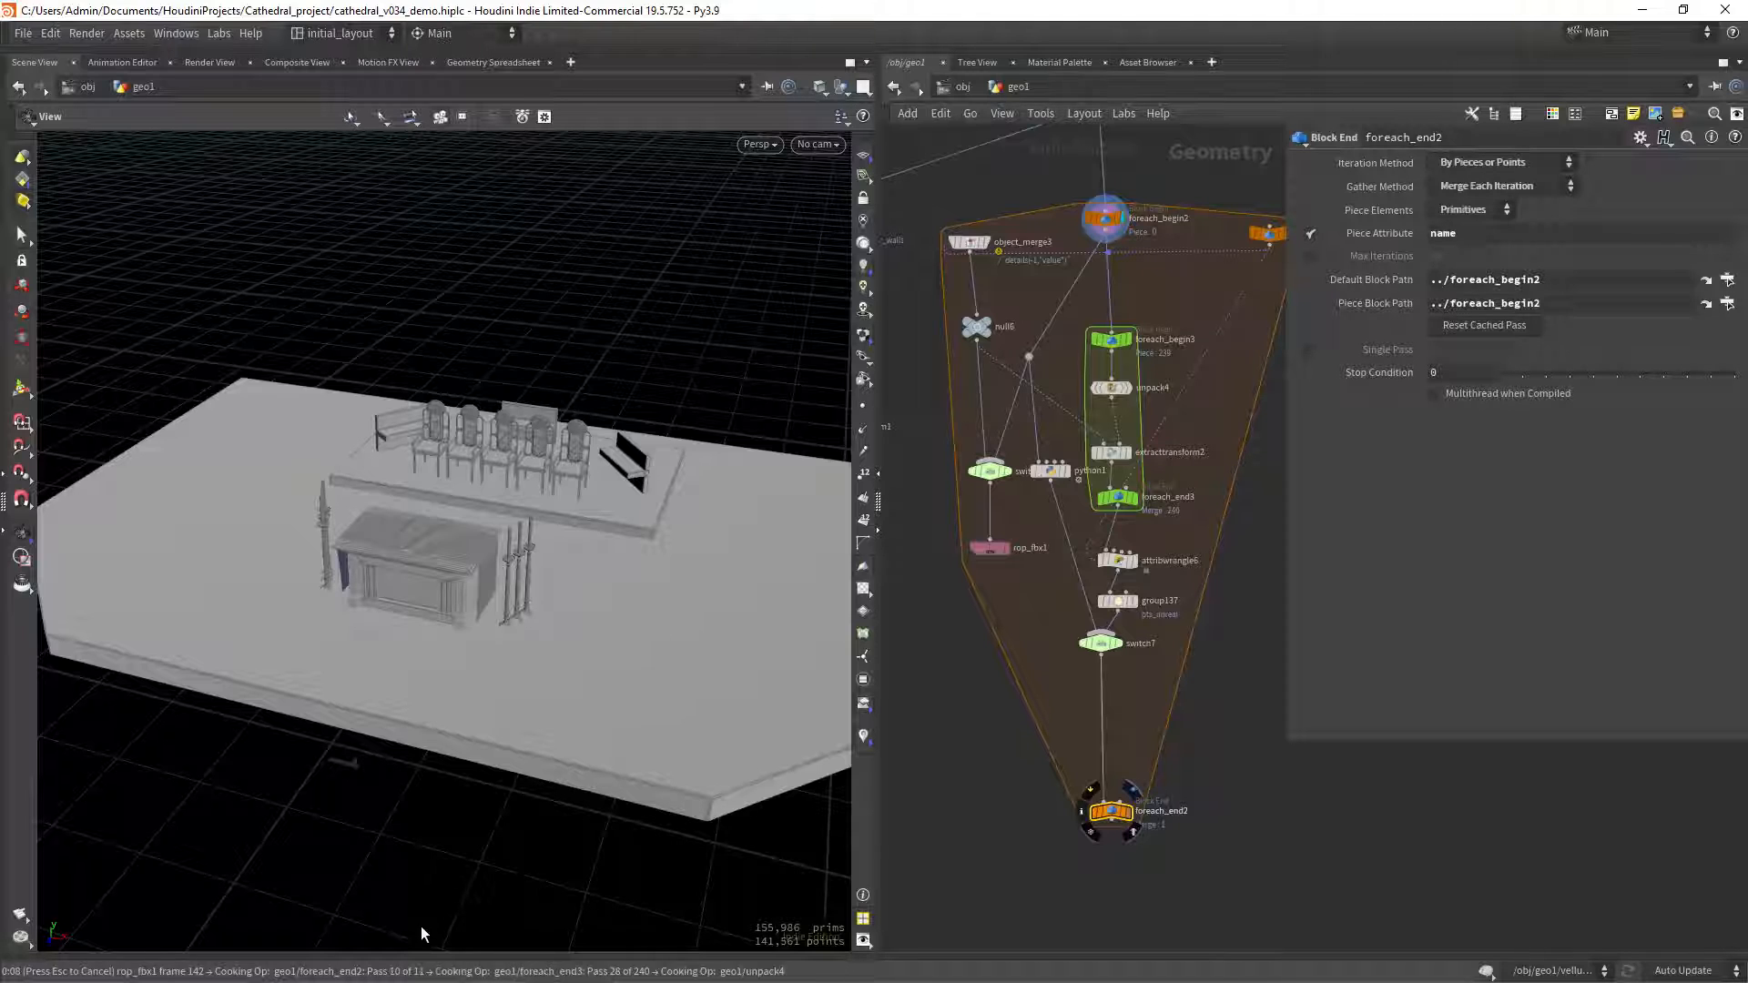
pyautogui.moveTo(629, 657); pyautogui.dragTo(439, 650, button='right')
pyautogui.moveTo(439, 650); pyautogui.dragTo(575, 595)
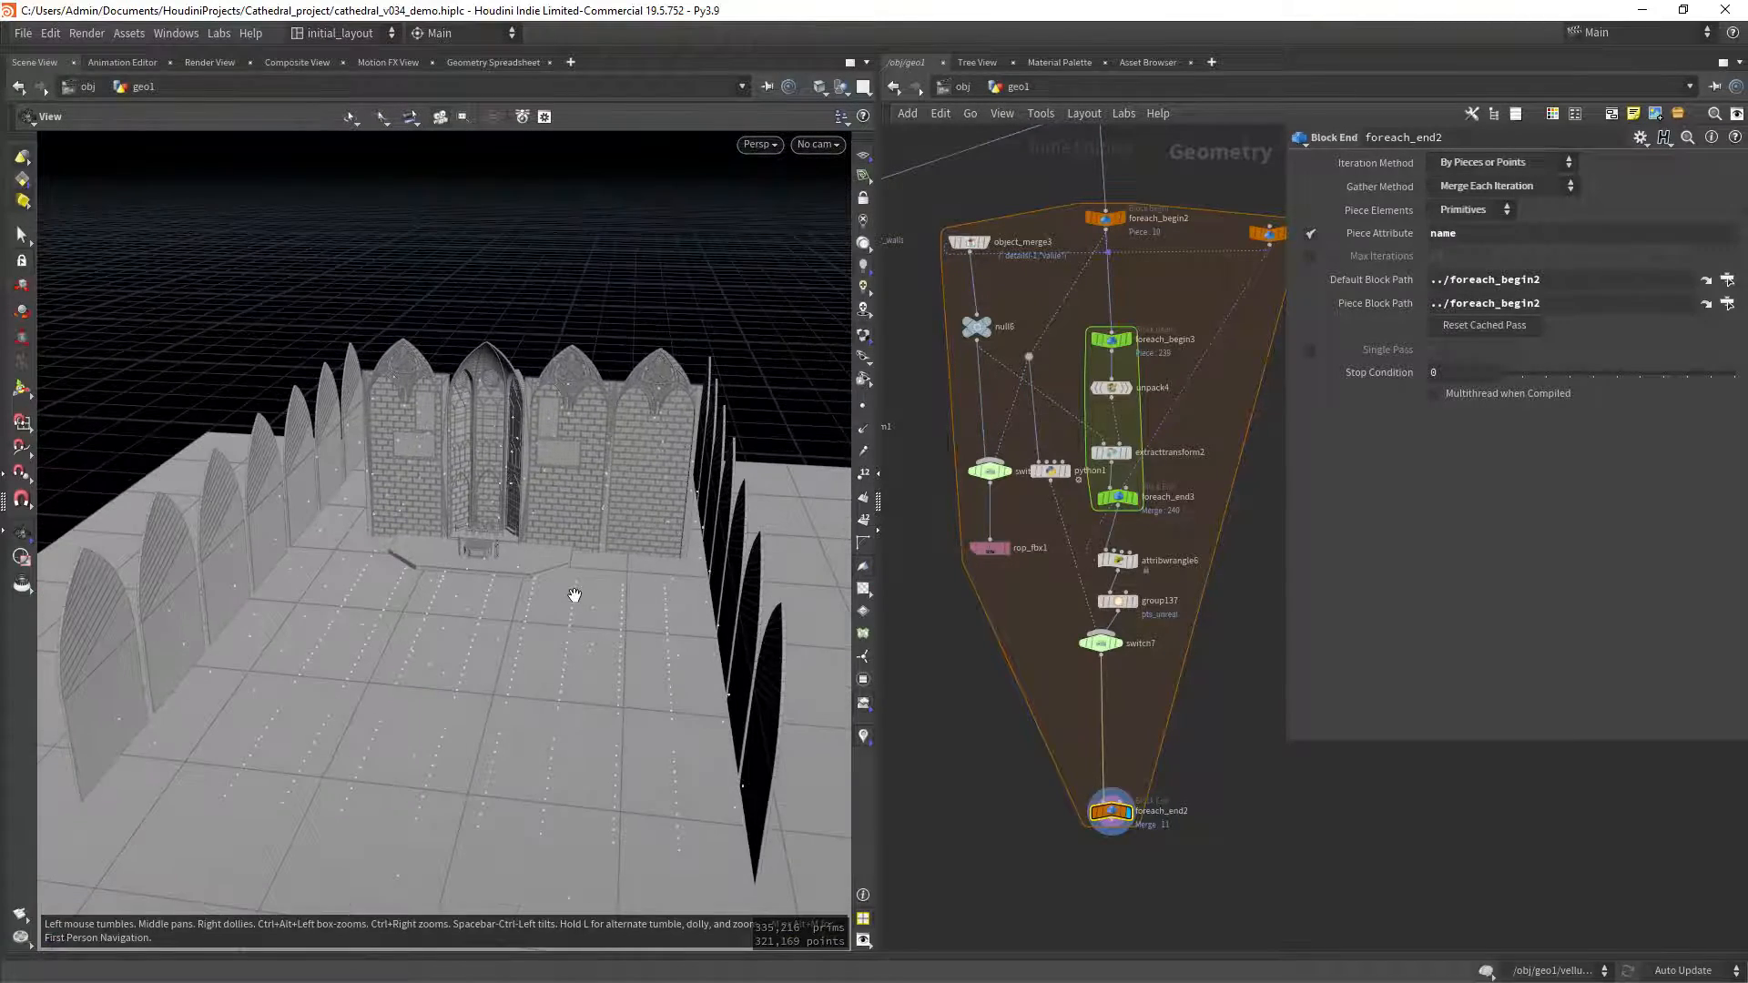
# Switch to the fbx_demo folder in File Explorer and check the exported altar.fbx and glass.fbx in 3D Viewer.
pyautogui.hotkey('alt', 'Tab')
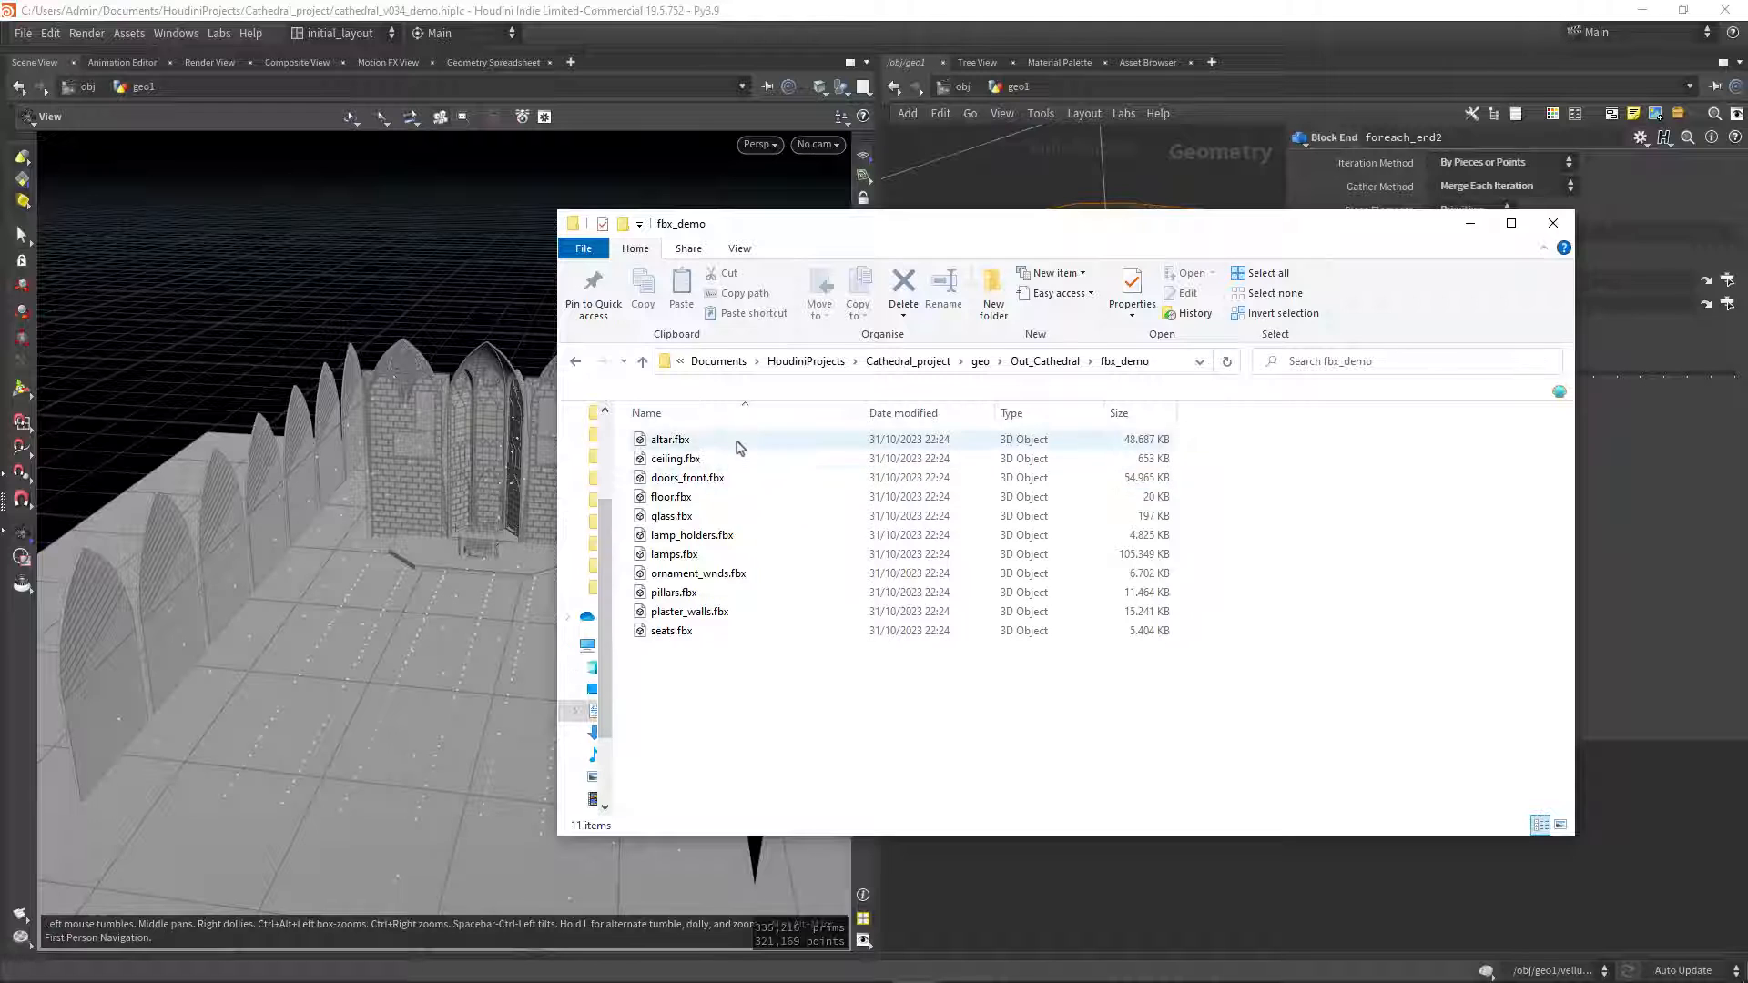
pyautogui.doubleClick(739, 446)
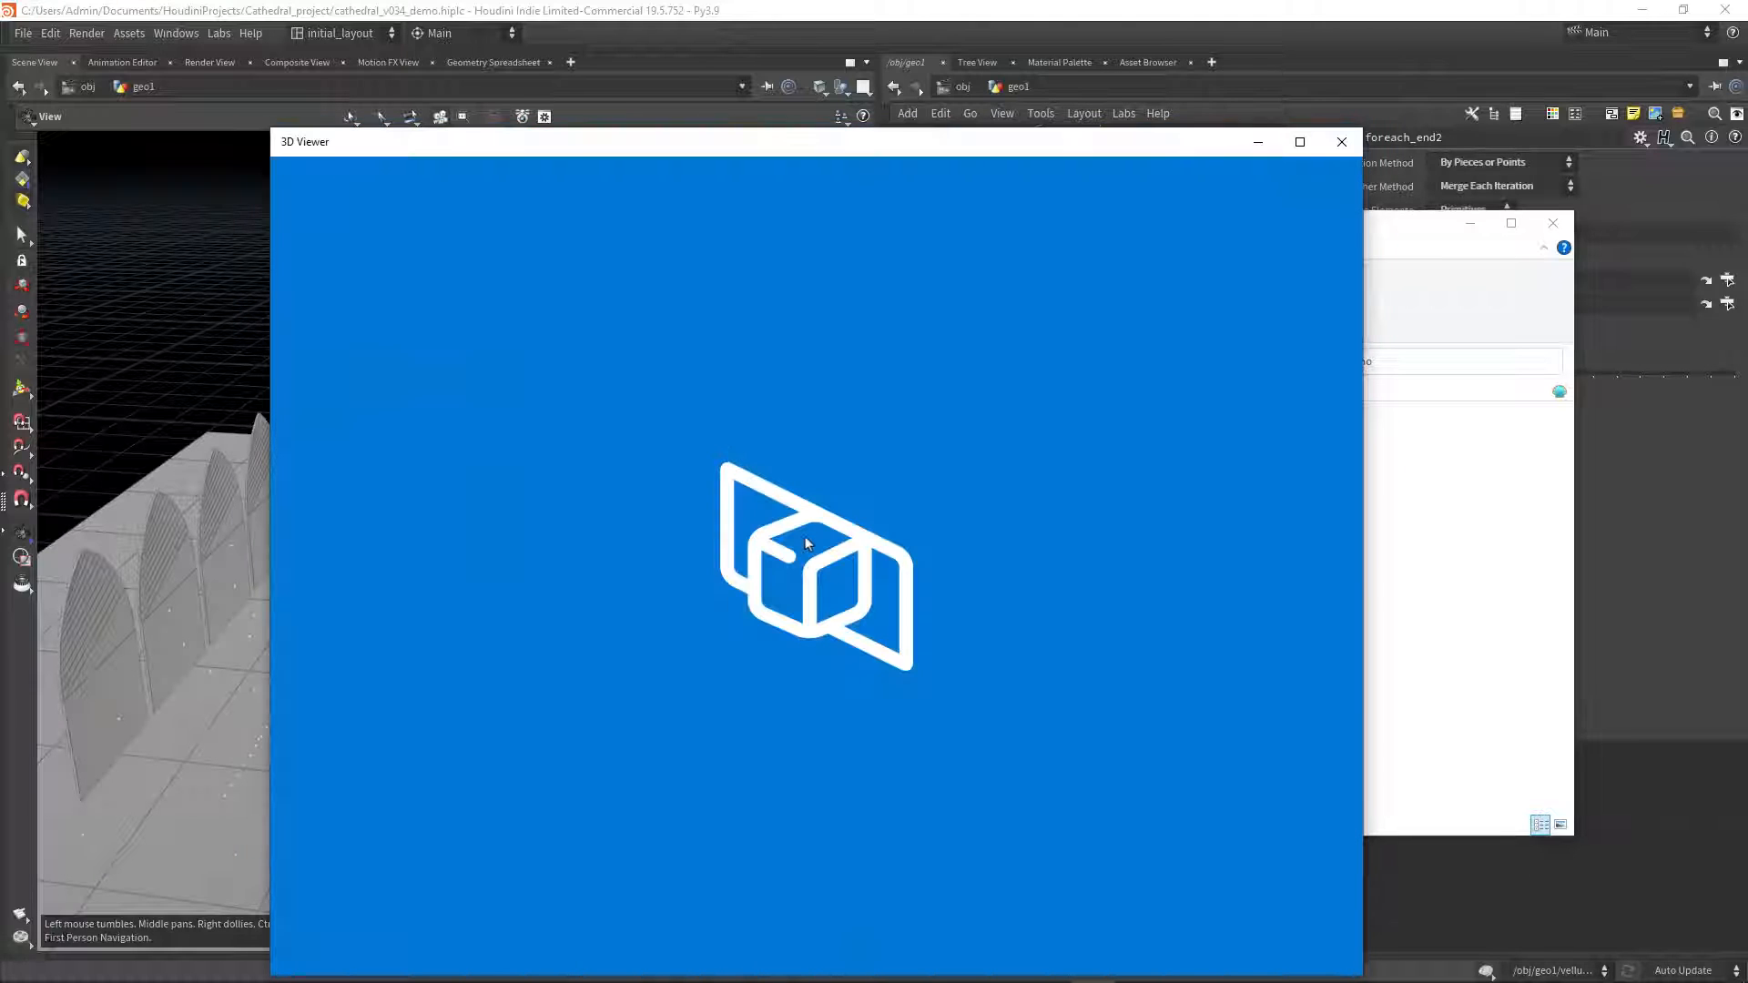
pyautogui.moveTo(972, 146); pyautogui.dragTo(826, 139)
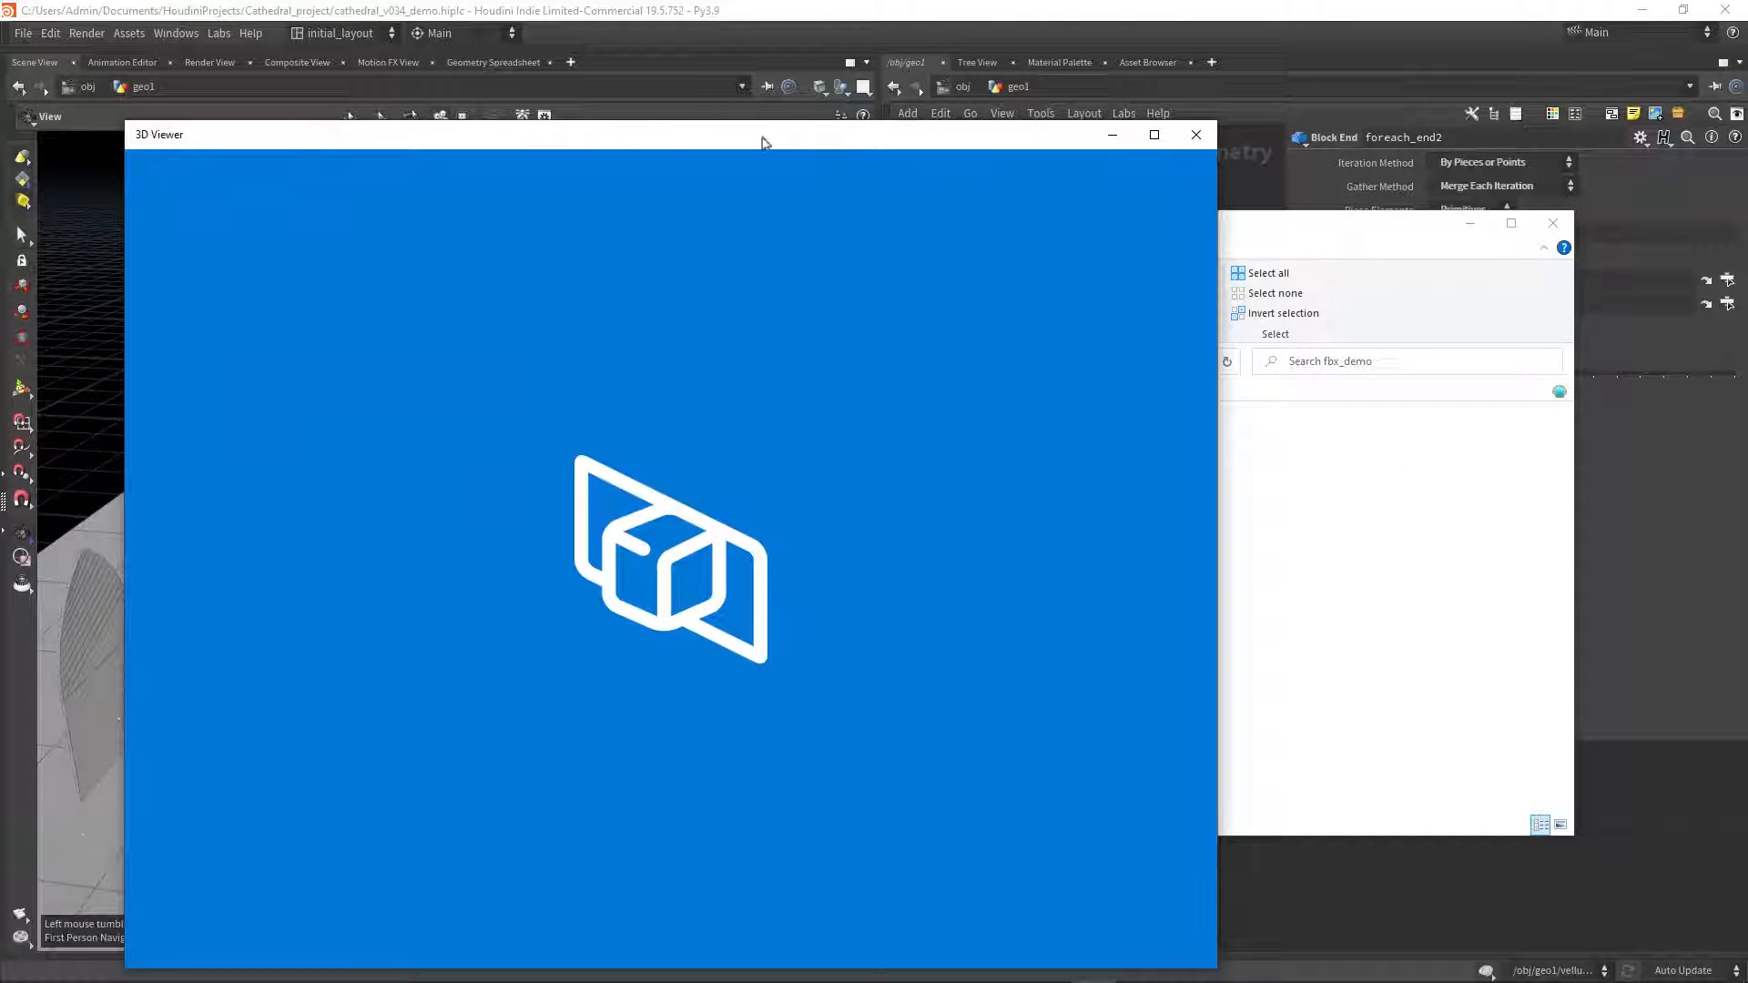
pyautogui.moveTo(123, 124); pyautogui.dragTo(375, 461)
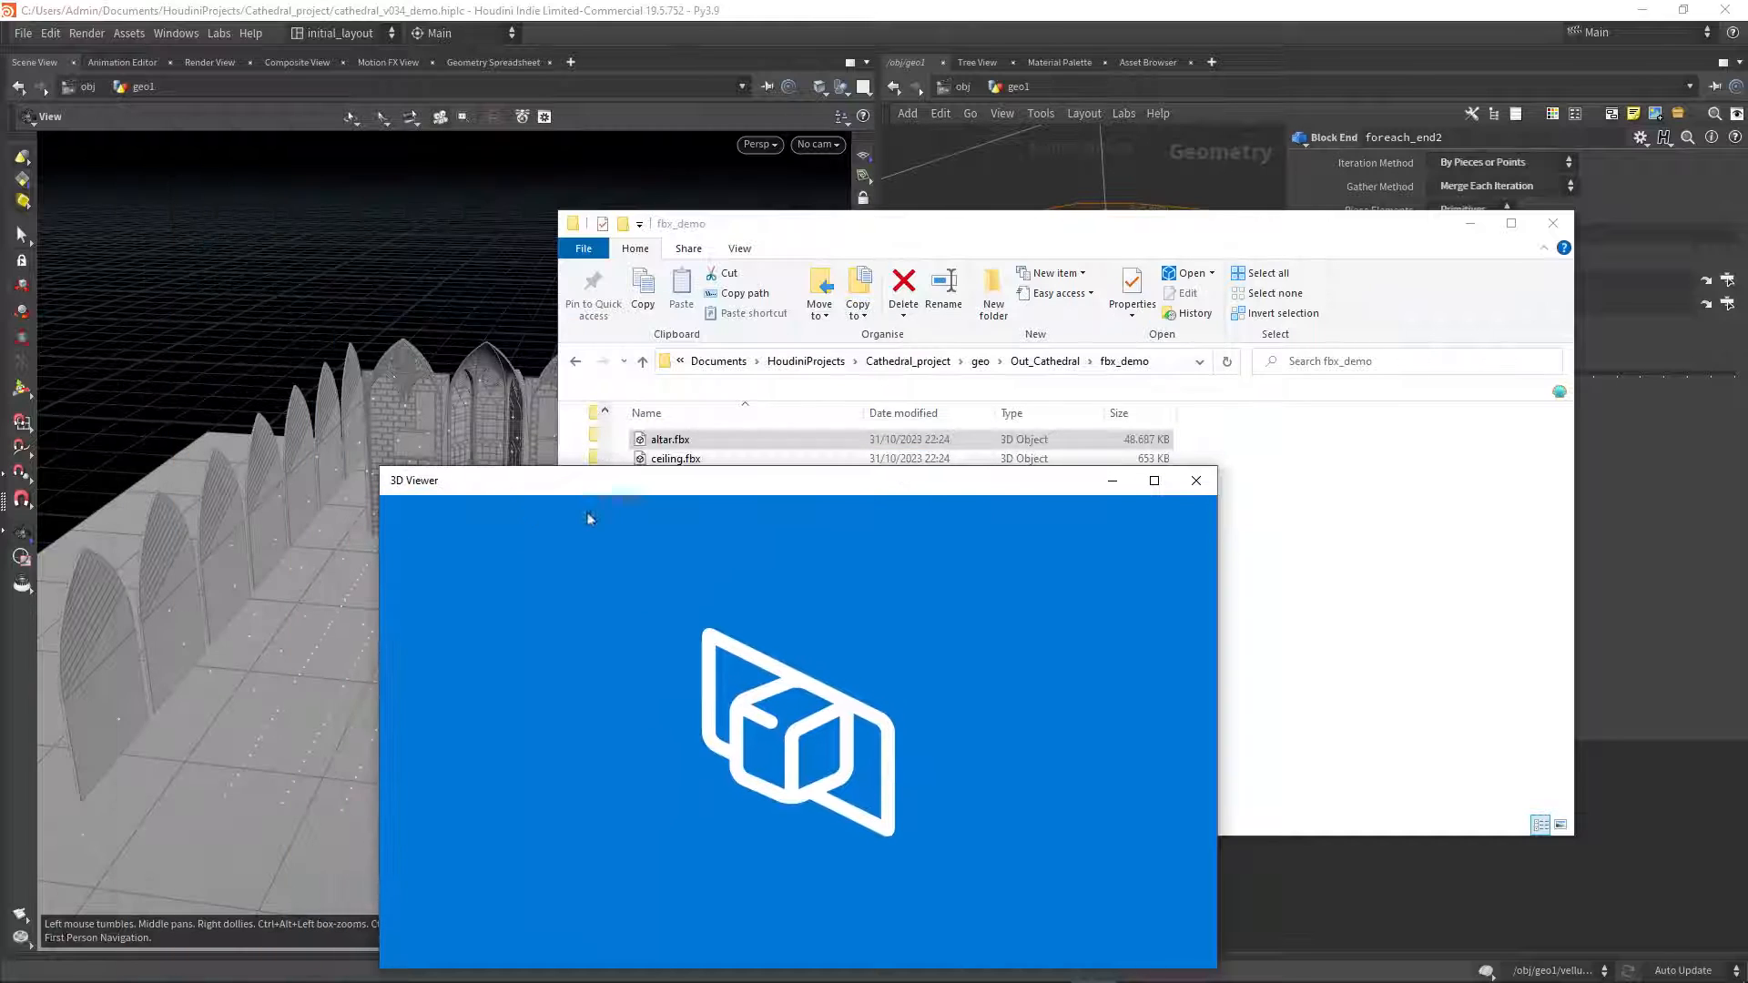
pyautogui.moveTo(610, 489); pyautogui.dragTo(306, 283)
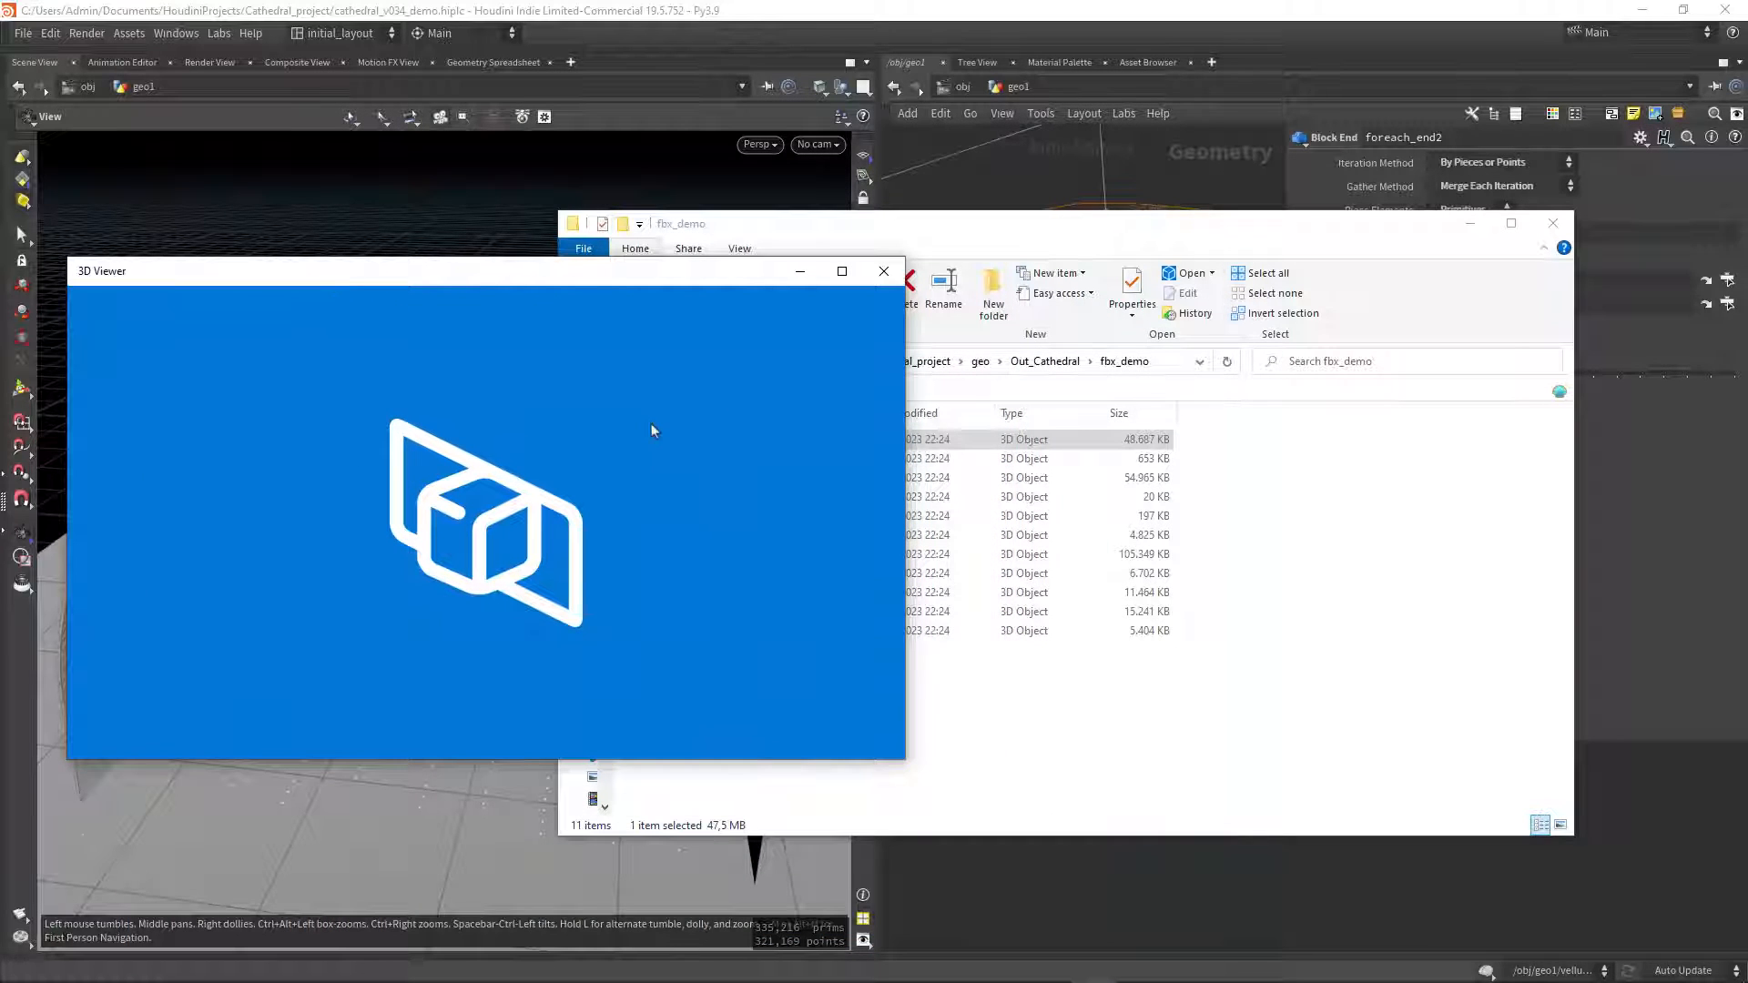
pyautogui.moveTo(588, 282); pyautogui.dragTo(599, 283)
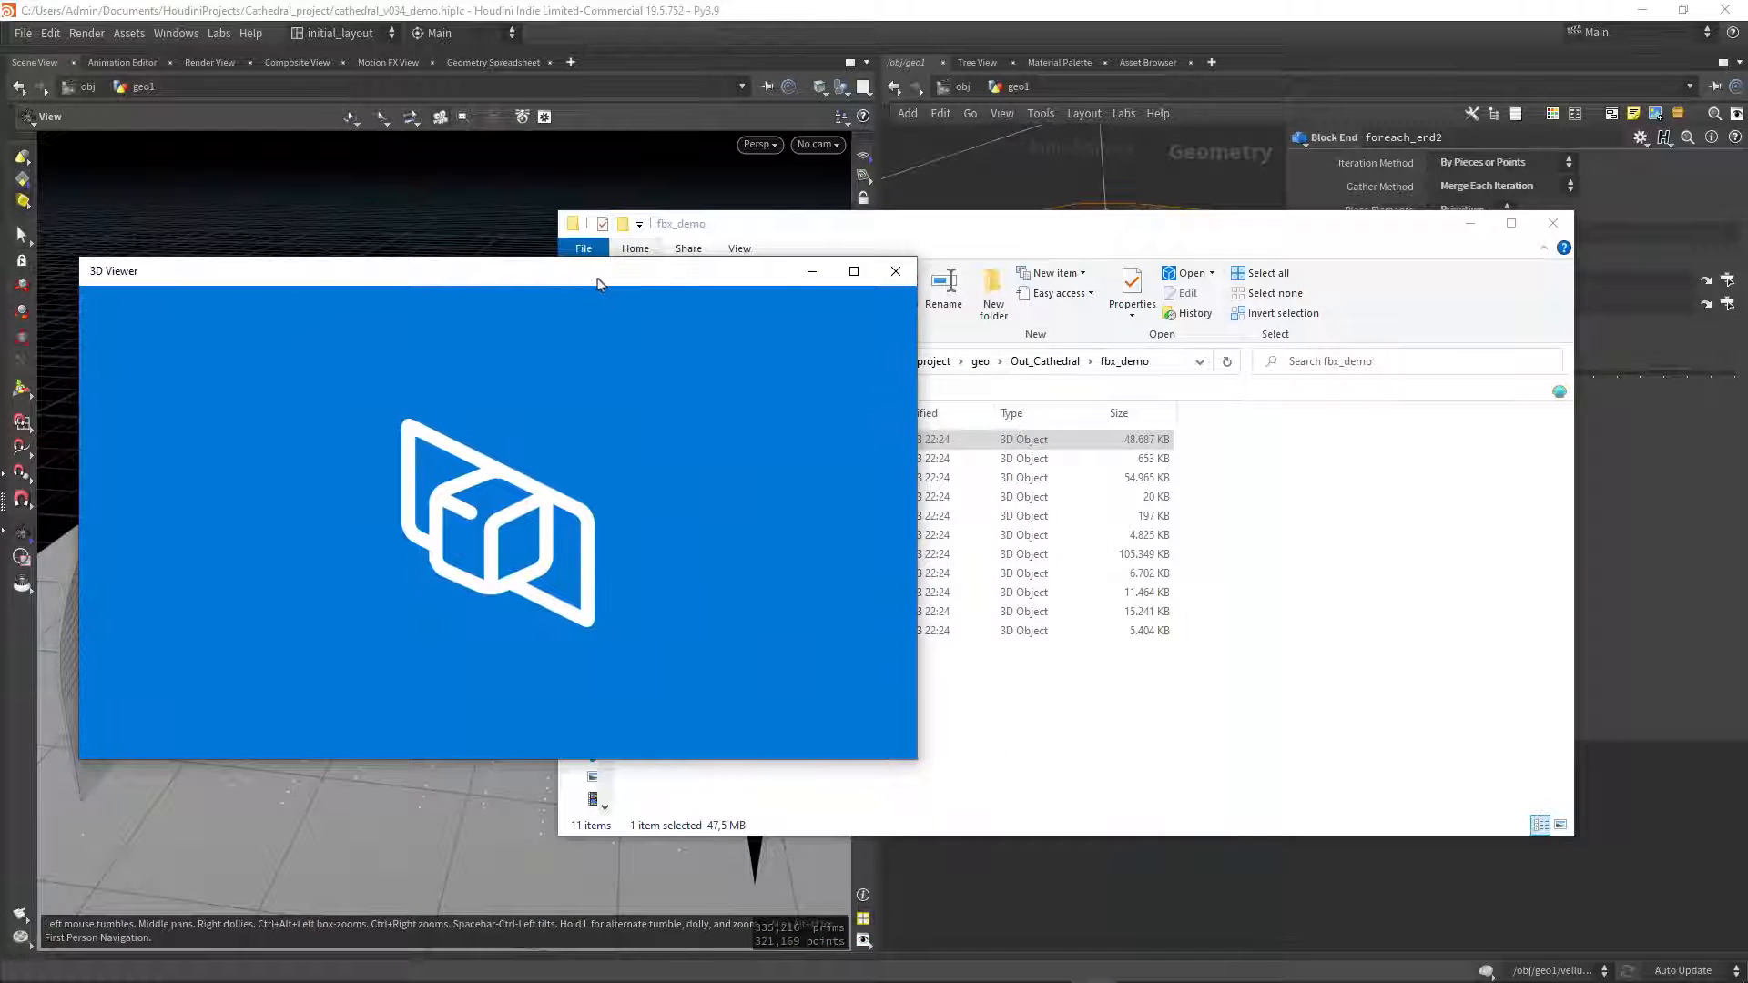
pyautogui.moveTo(366, 532); pyautogui.dragTo(540, 471)
pyautogui.click(896, 271)
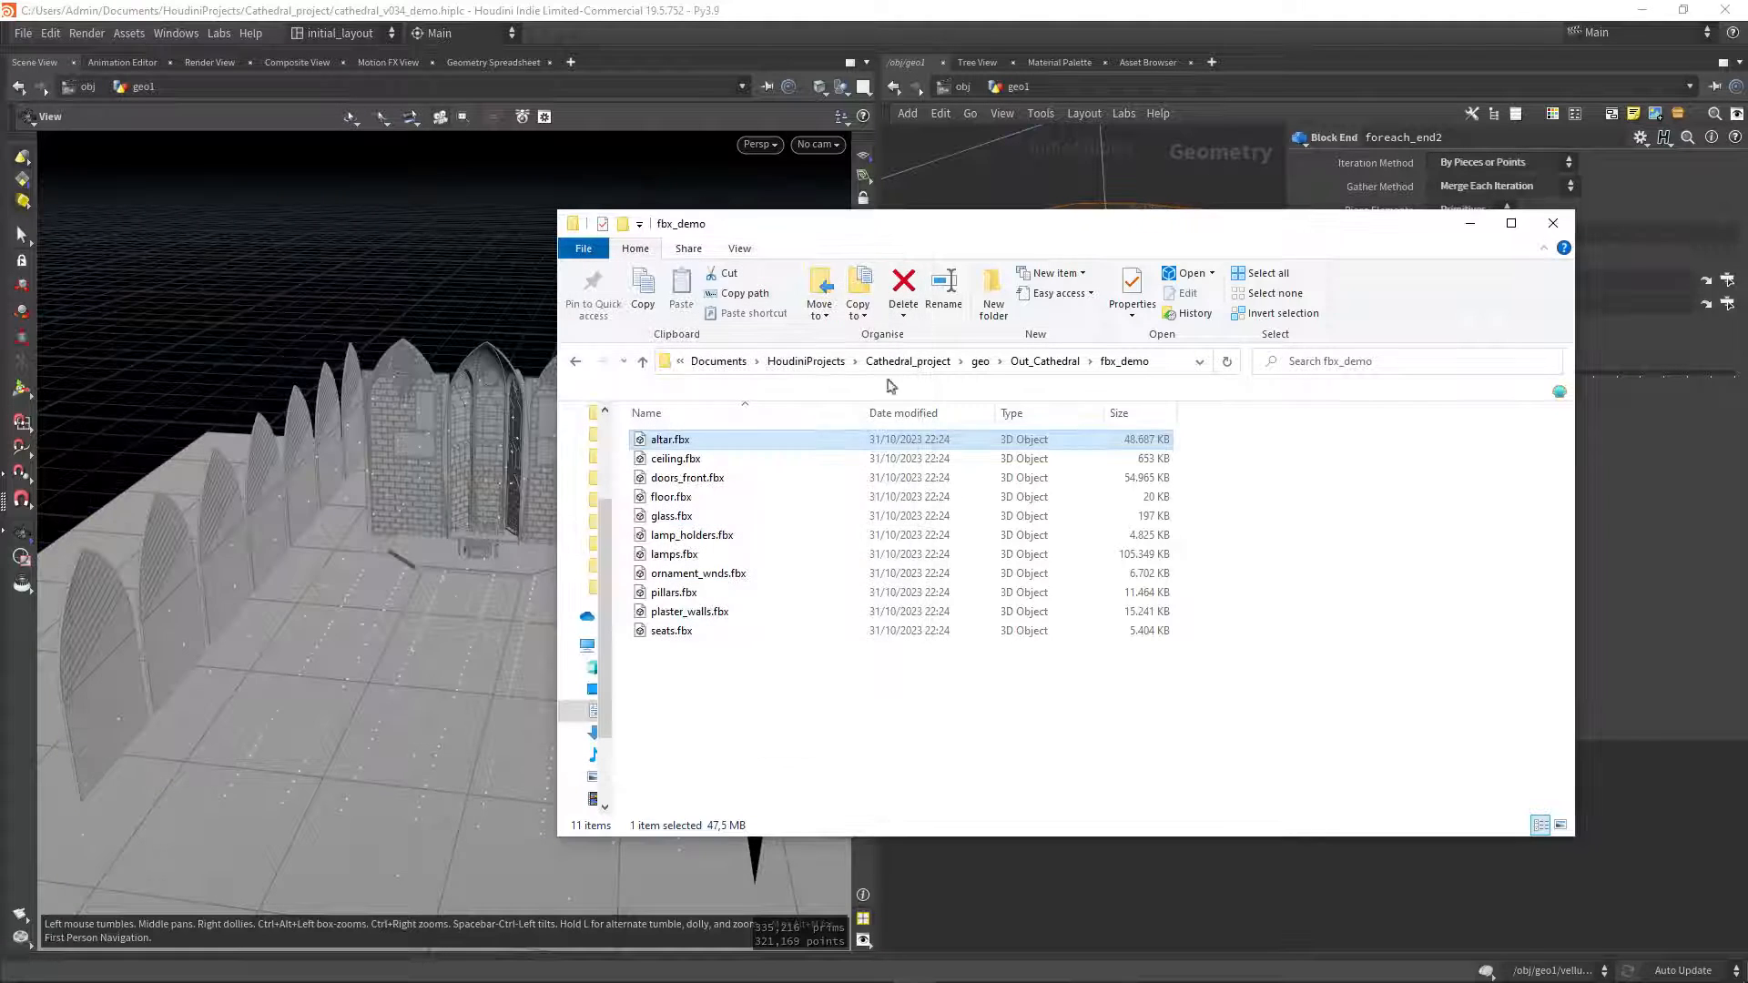
pyautogui.doubleClick(785, 516)
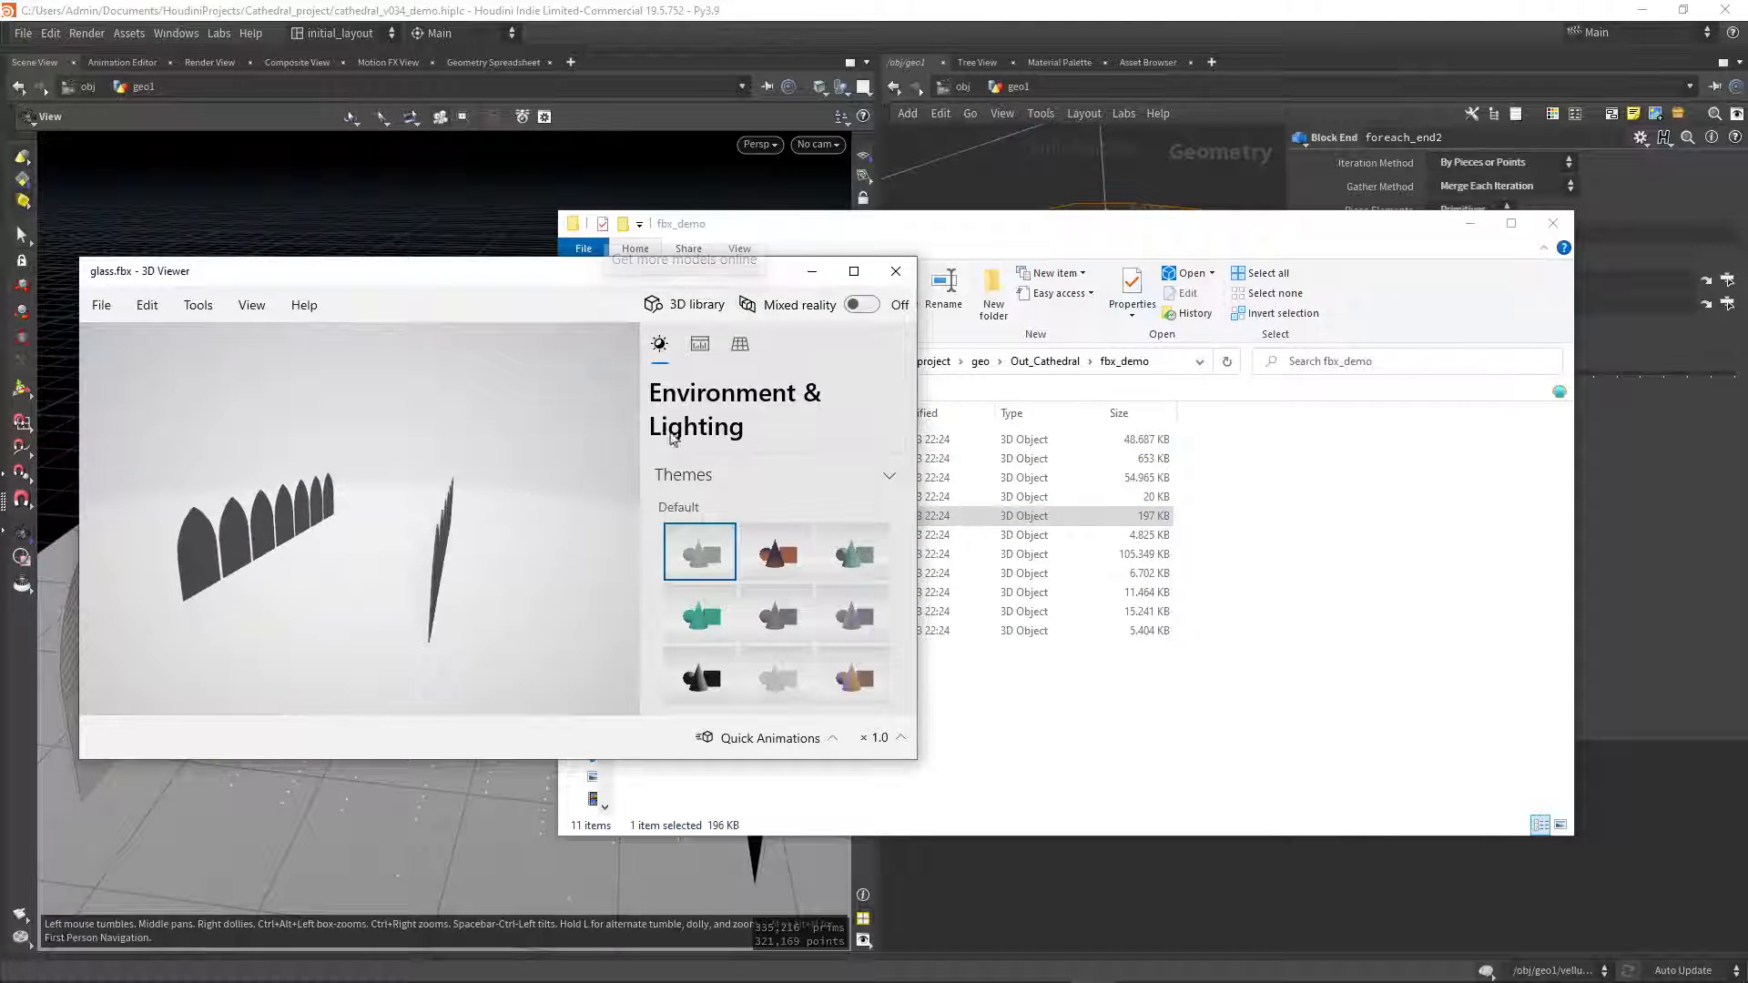
pyautogui.click(896, 271)
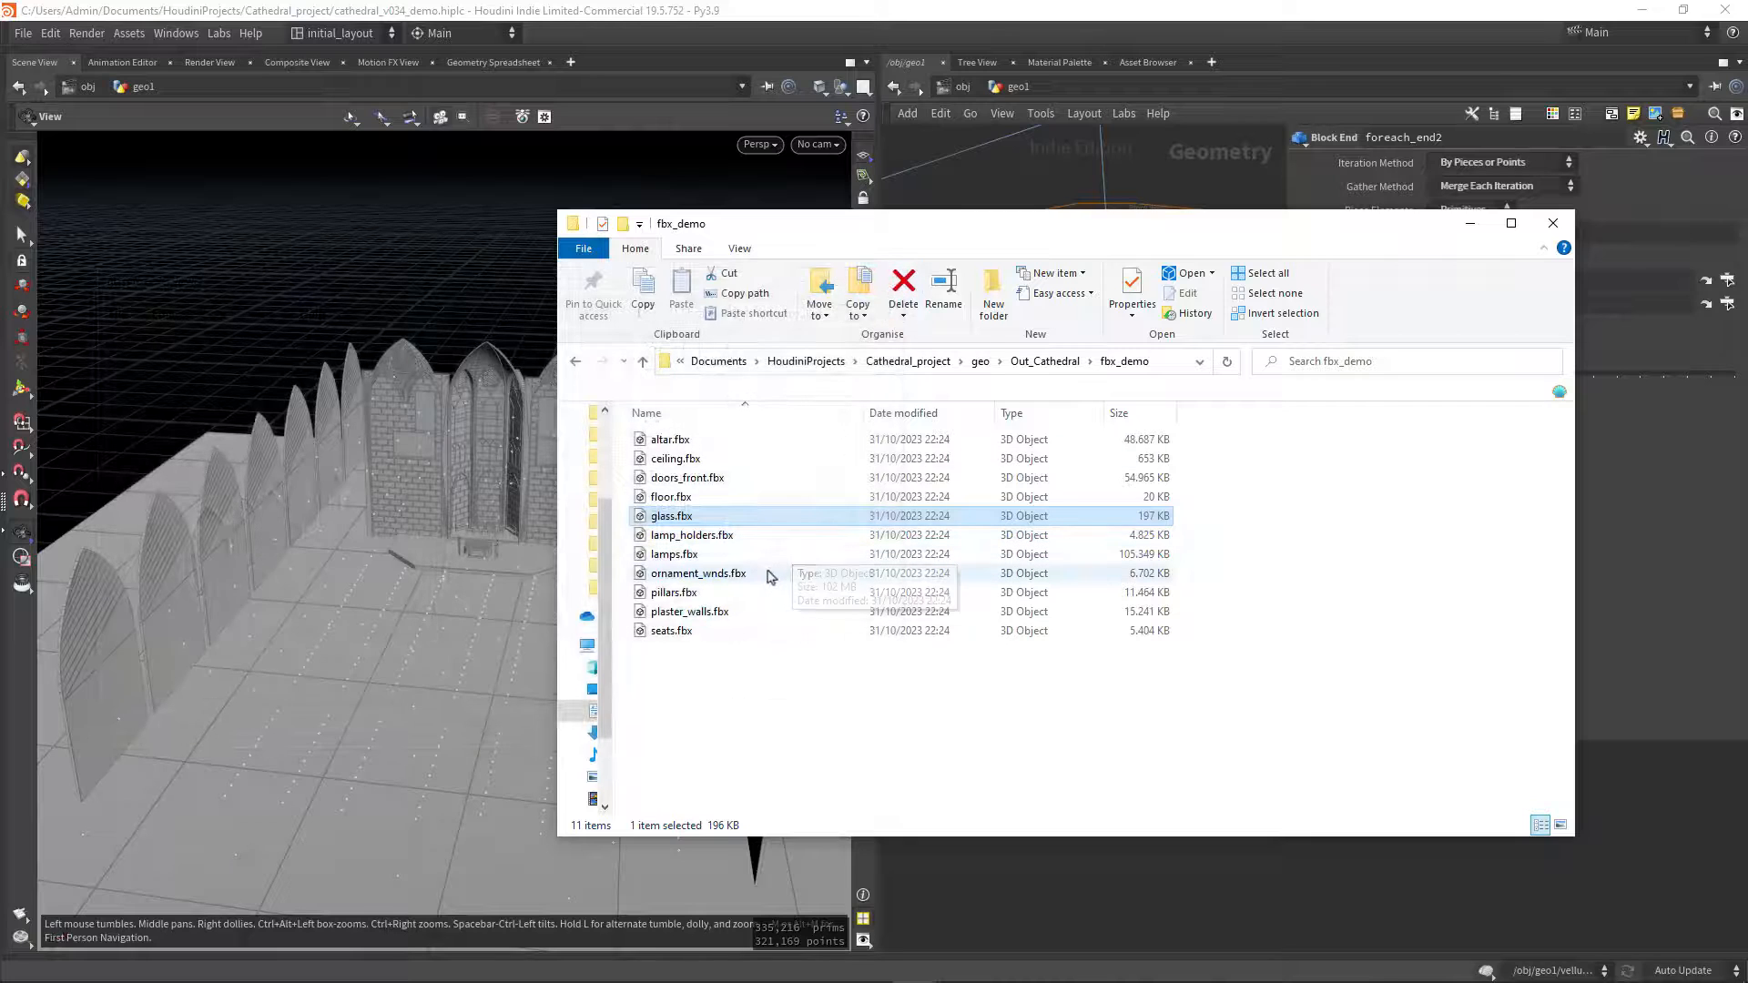
# Open the exported pillars.fbx from the fbx_demo folder in 3D Viewer.
pyautogui.click(773, 575)
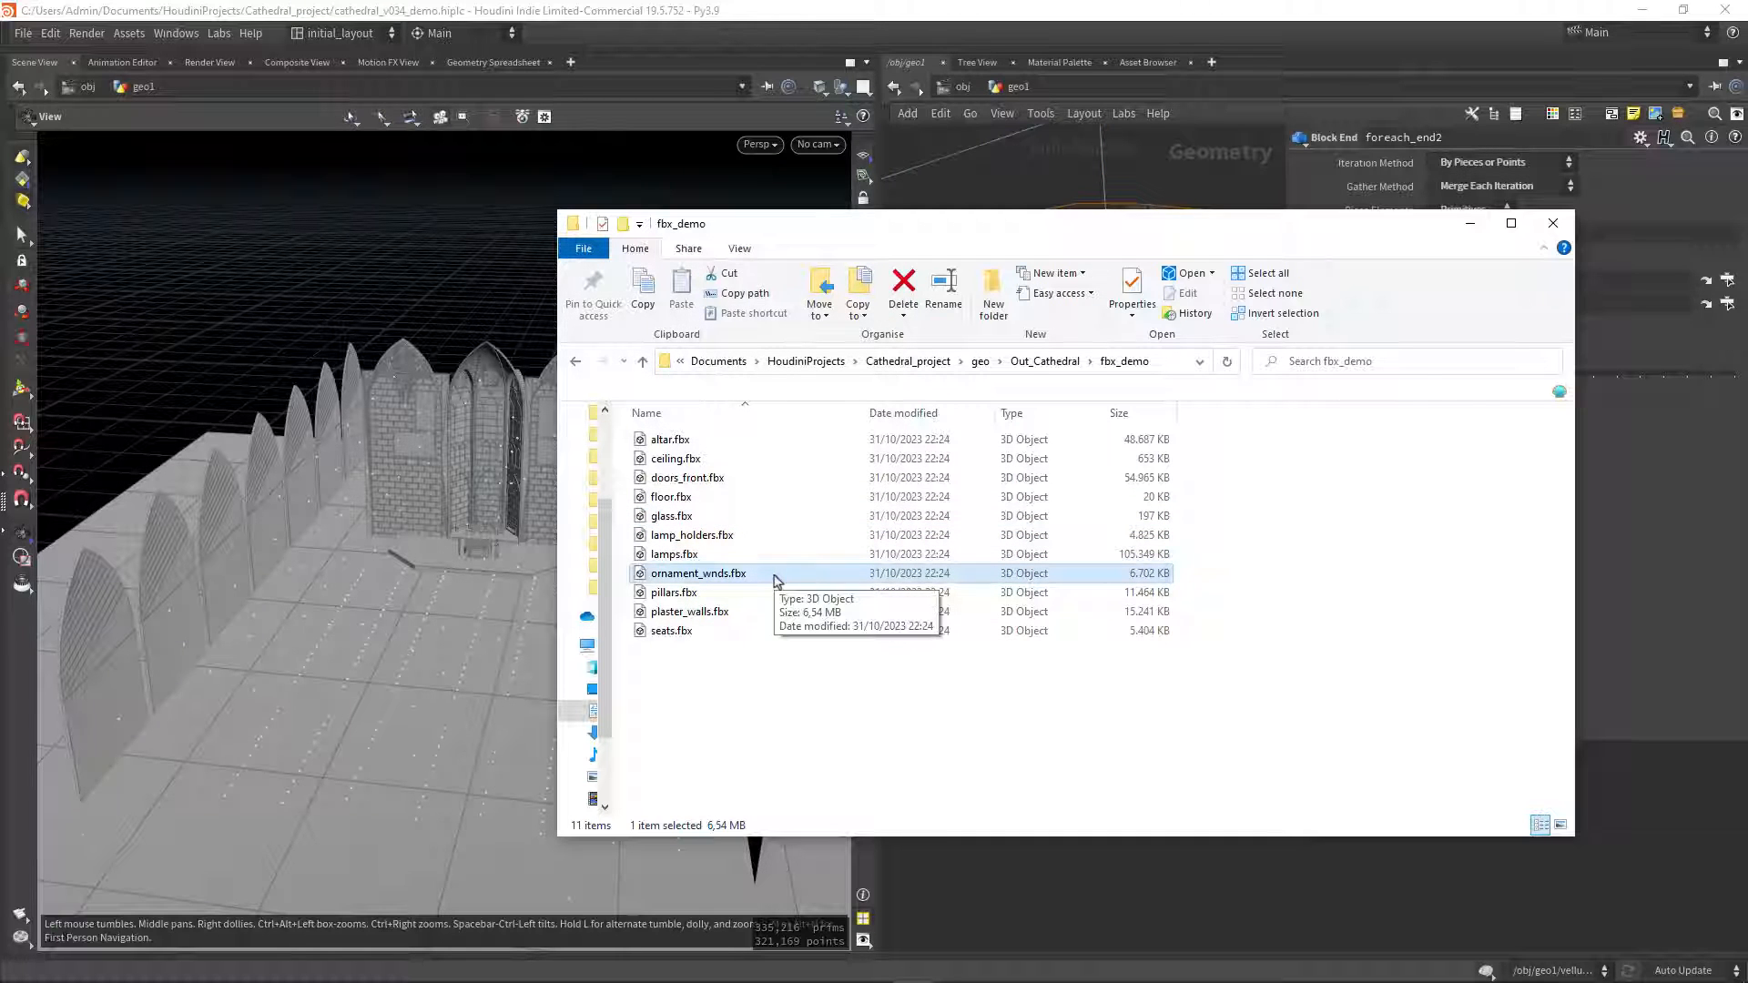
pyautogui.click(745, 595)
pyautogui.doubleClick(744, 596)
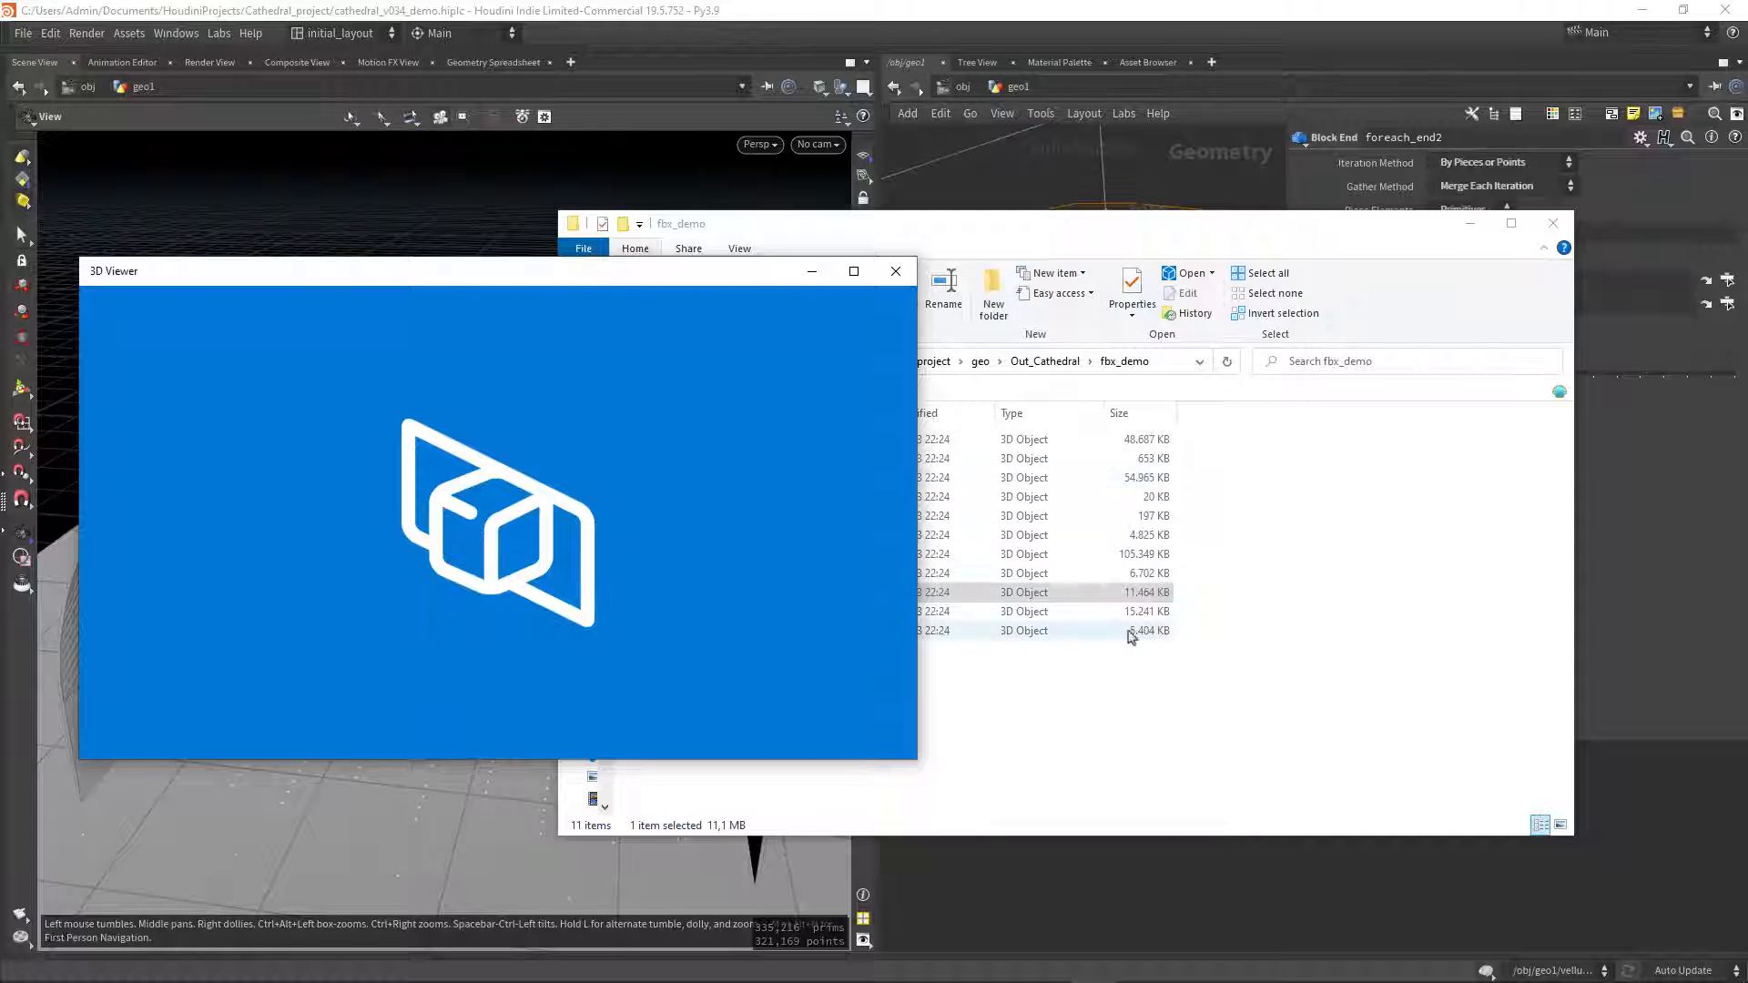
pyautogui.click(1260, 707)
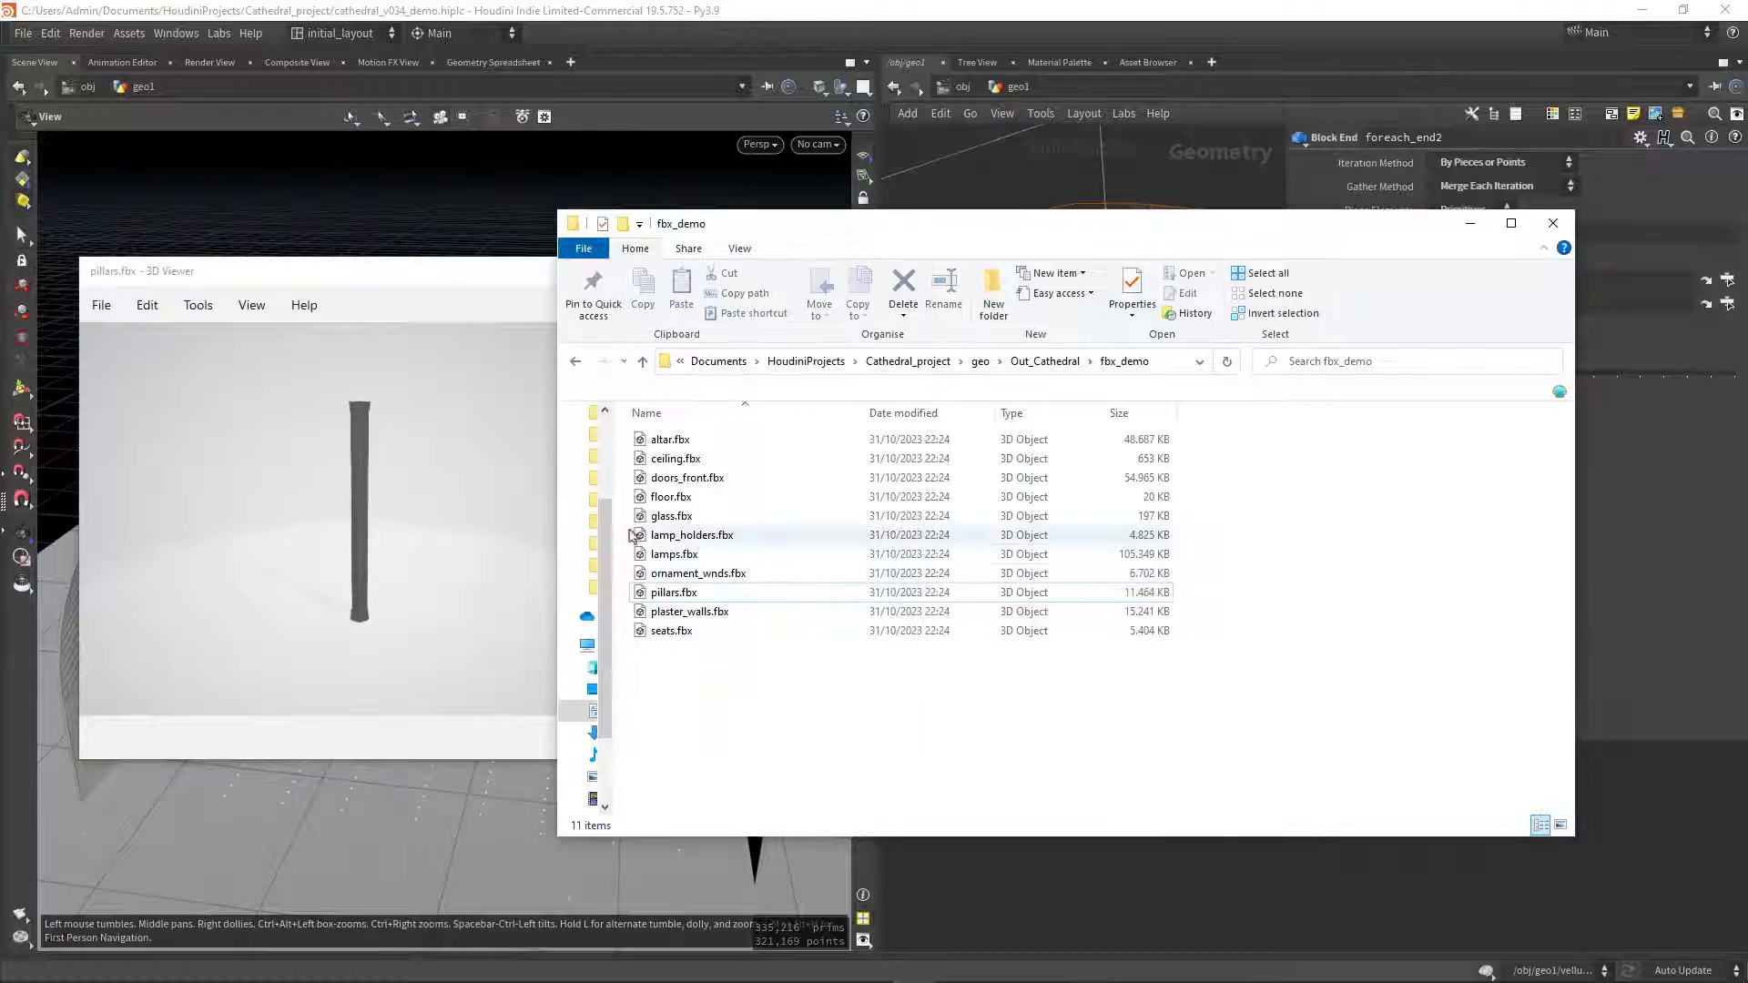
pyautogui.click(340, 507)
pyautogui.click(1205, 734)
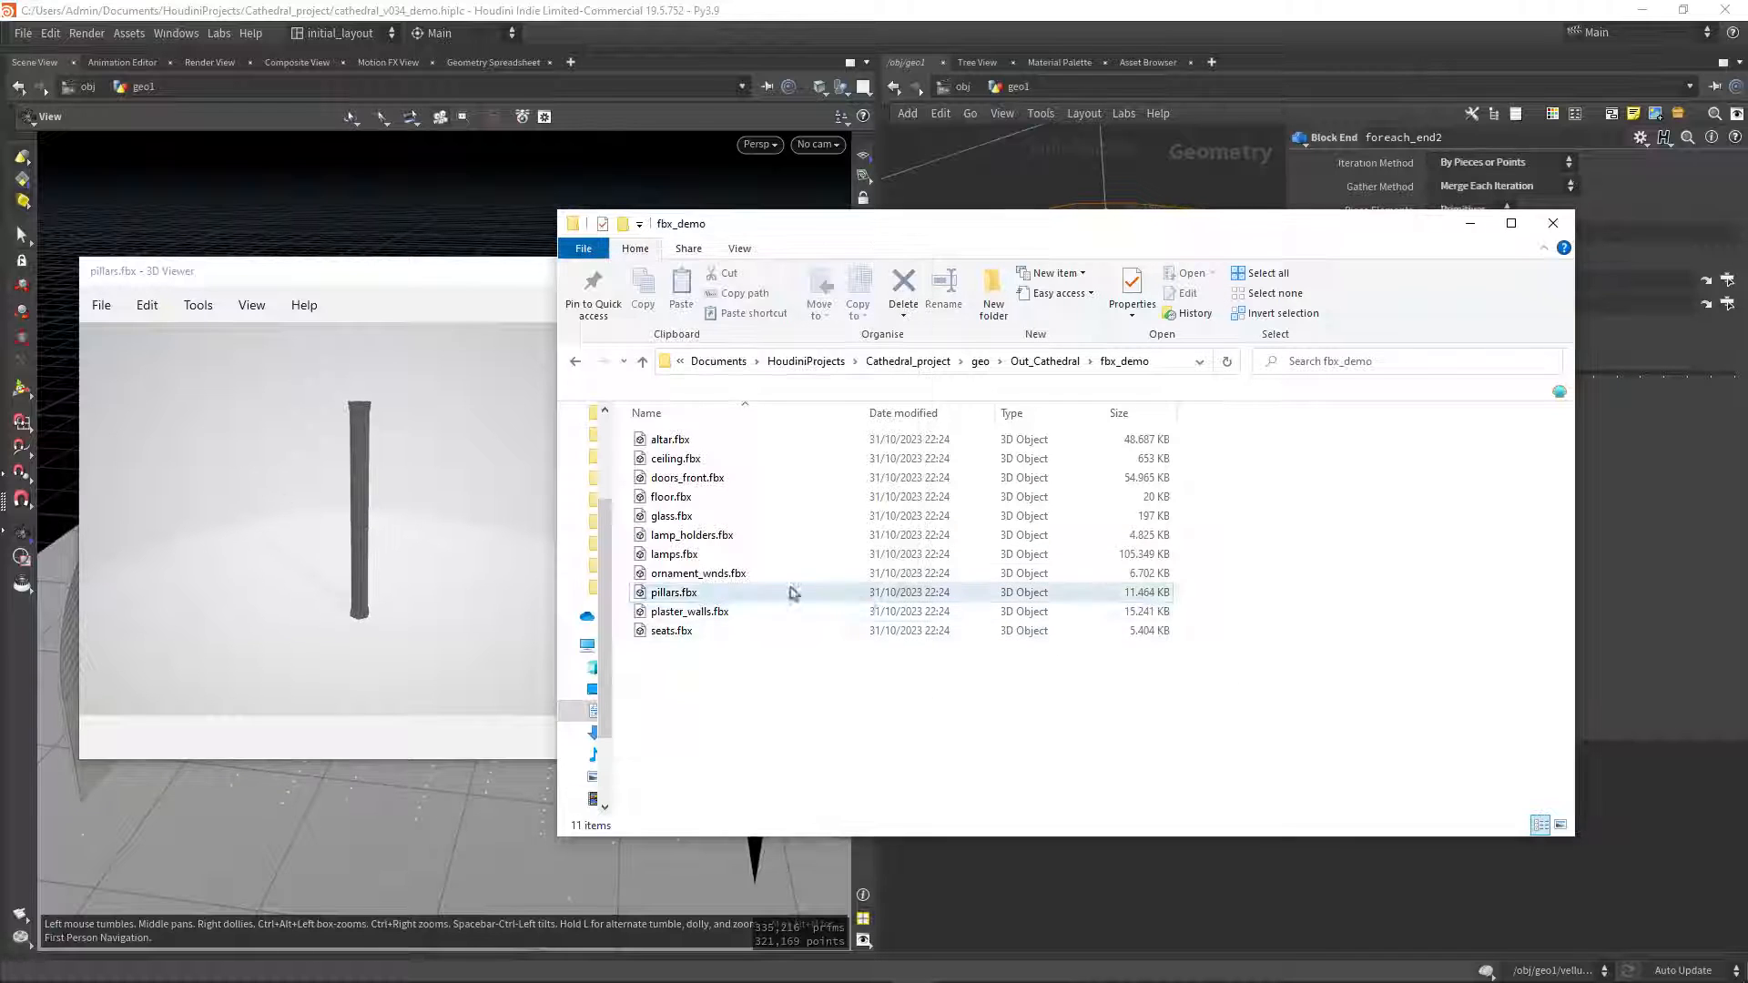
pyautogui.click(1047, 553)
pyautogui.click(1044, 705)
# Examine the exported pillar model from several angles, including close up, and close 3D Viewer.
pyautogui.moveTo(400, 517); pyautogui.dragTo(363, 407)
pyautogui.scroll(2, 393, 507)
pyautogui.scroll(3, 392, 512)
pyautogui.moveTo(363, 407); pyautogui.dragTo(360, 450, button='right')
pyautogui.scroll(-4, 340, 464)
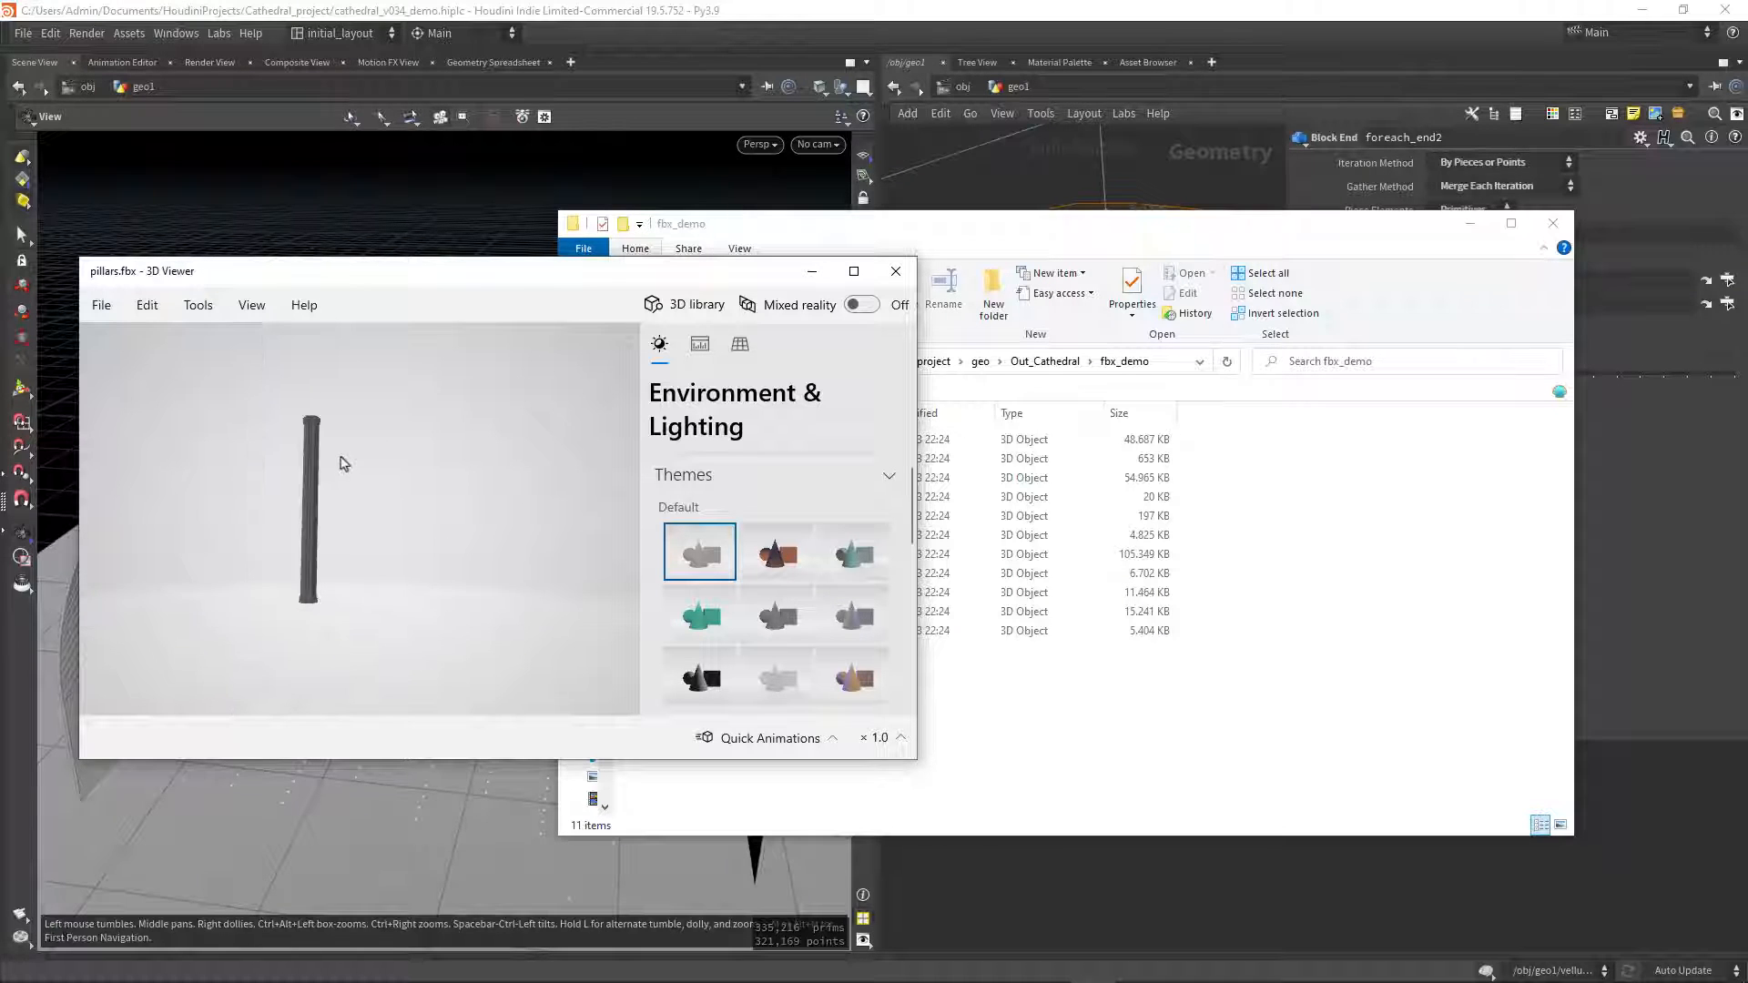
pyautogui.moveTo(322, 475); pyautogui.dragTo(314, 533)
pyautogui.scroll(2, 287, 516)
pyautogui.moveTo(265, 496); pyautogui.dragTo(363, 519, button='right')
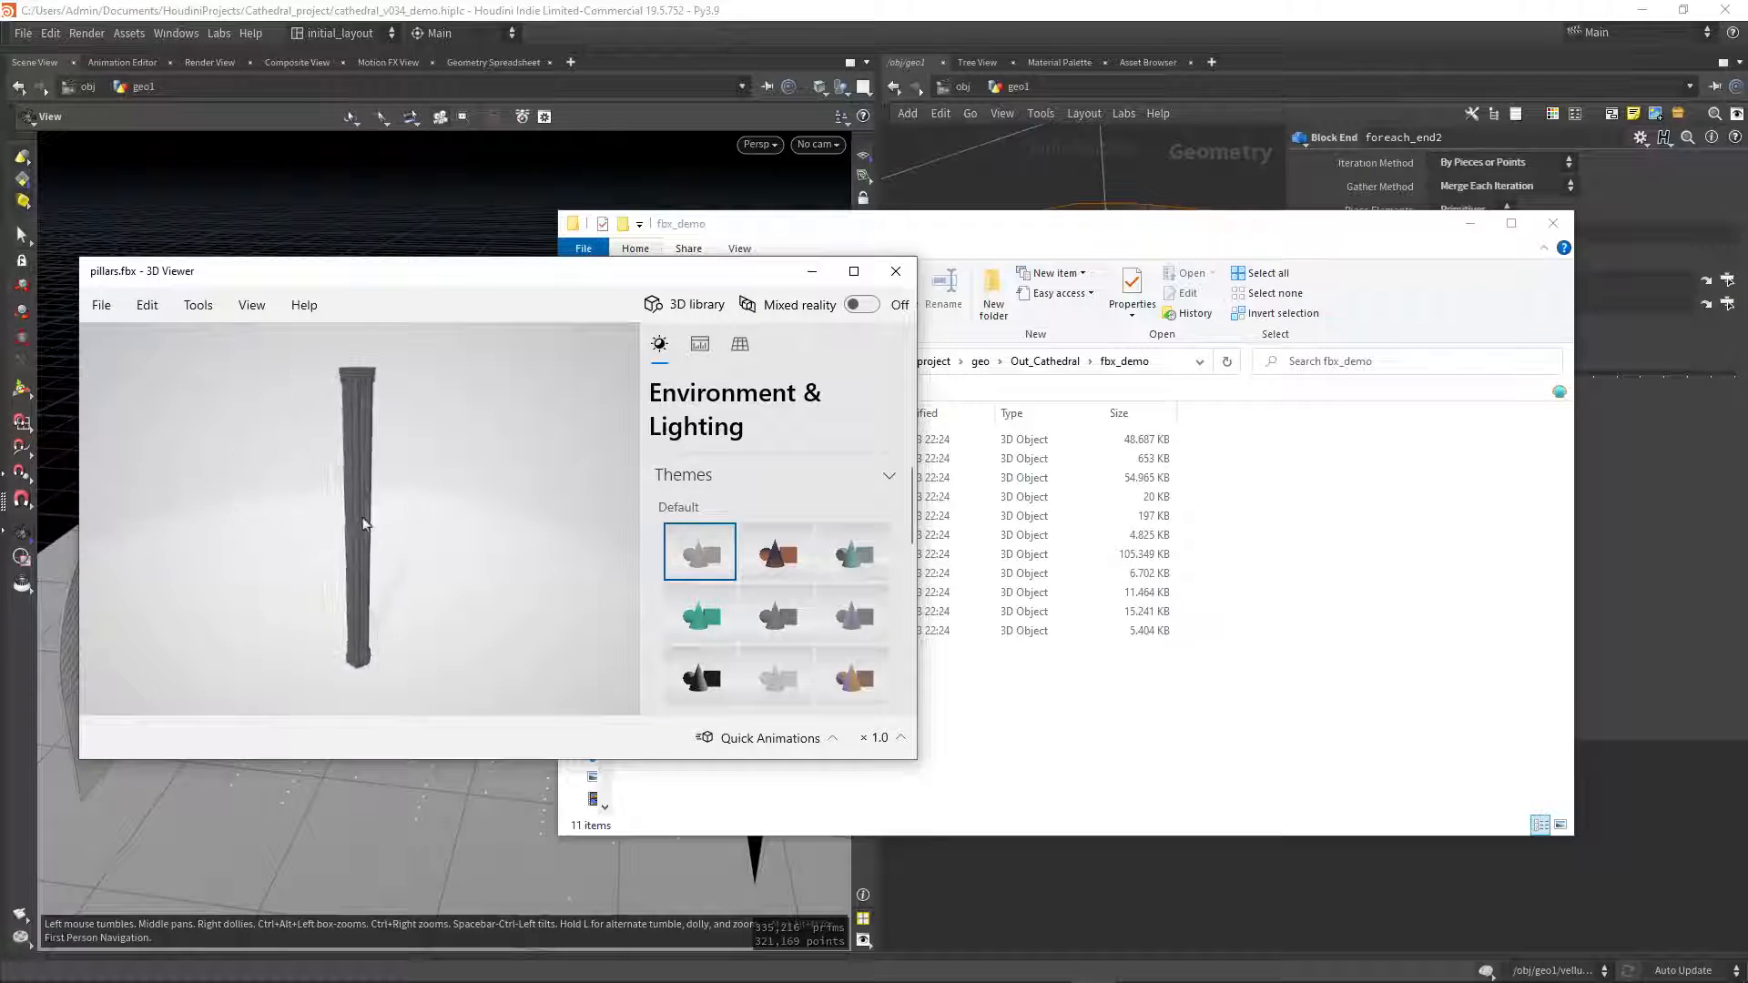
pyautogui.moveTo(364, 524)
pyautogui.mouseDown()
pyautogui.moveTo(454, 550)
pyautogui.moveTo(378, 558)
pyautogui.moveTo(358, 511)
pyautogui.moveTo(363, 547)
pyautogui.moveTo(381, 529)
pyautogui.moveTo(367, 523)
pyautogui.mouseUp()
pyautogui.click(896, 271)
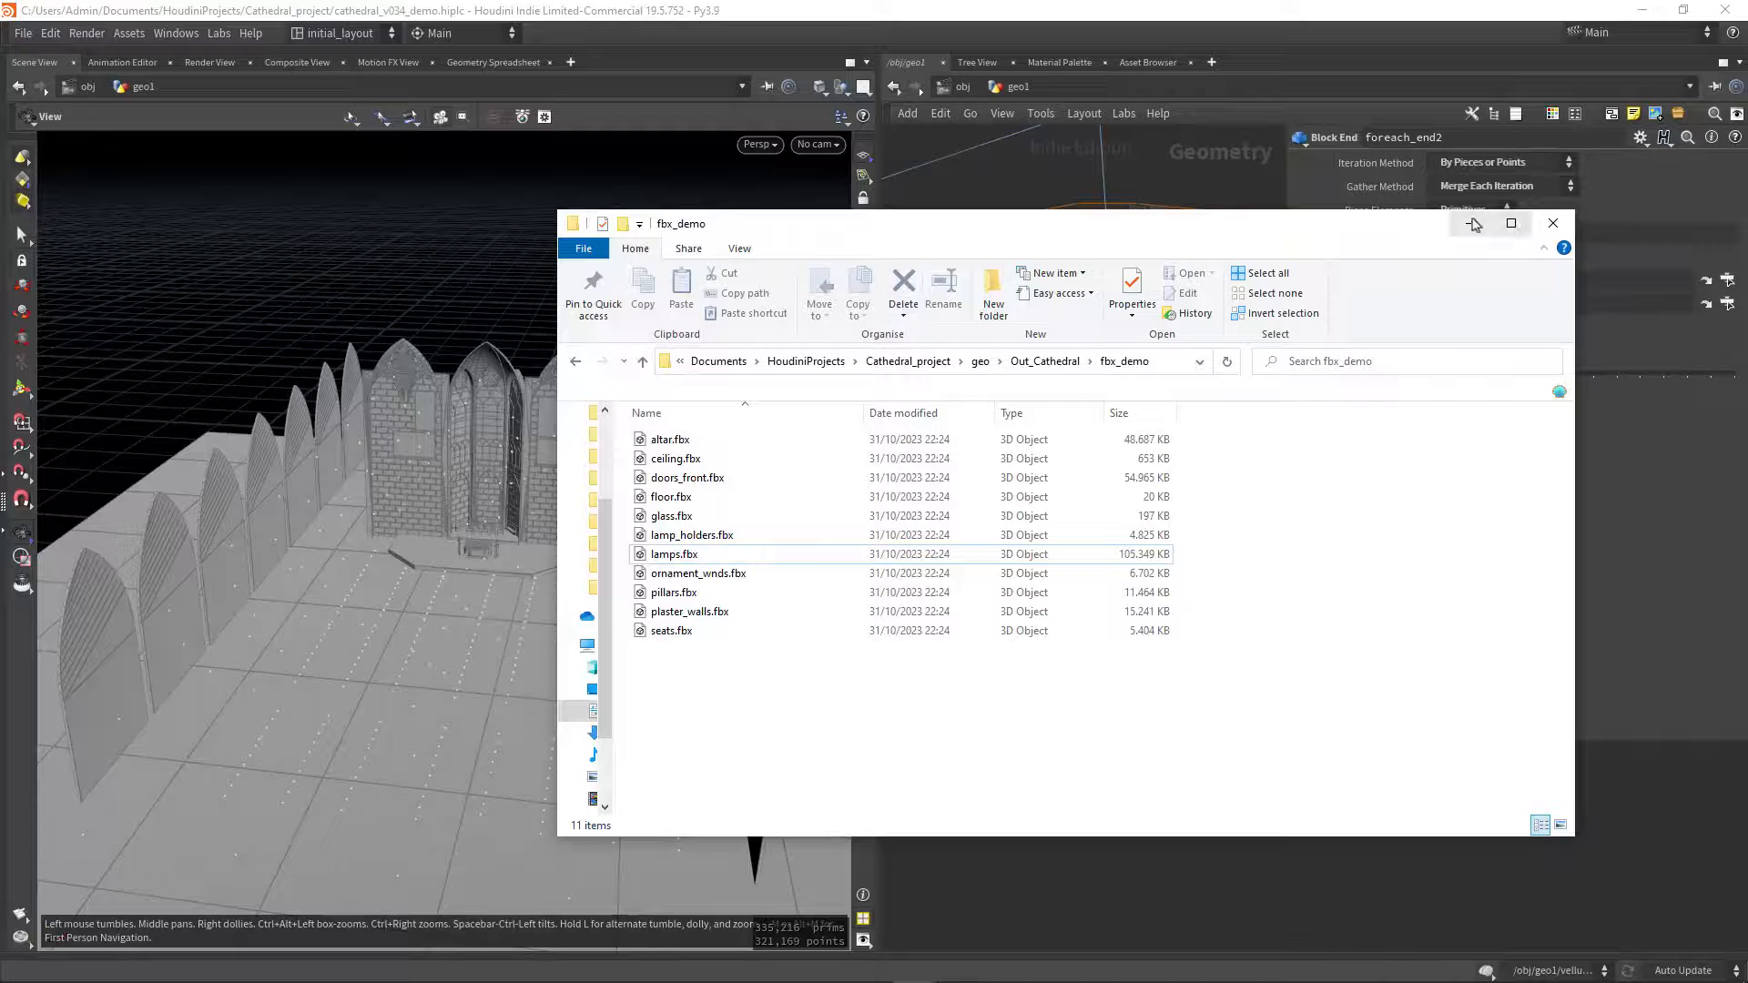
# Minimize the fbx_demo folder window and return to the for-each network in Houdini.
pyautogui.click(1469, 223)
pyautogui.moveTo(1193, 735); pyautogui.dragTo(1154, 611, button='middle')
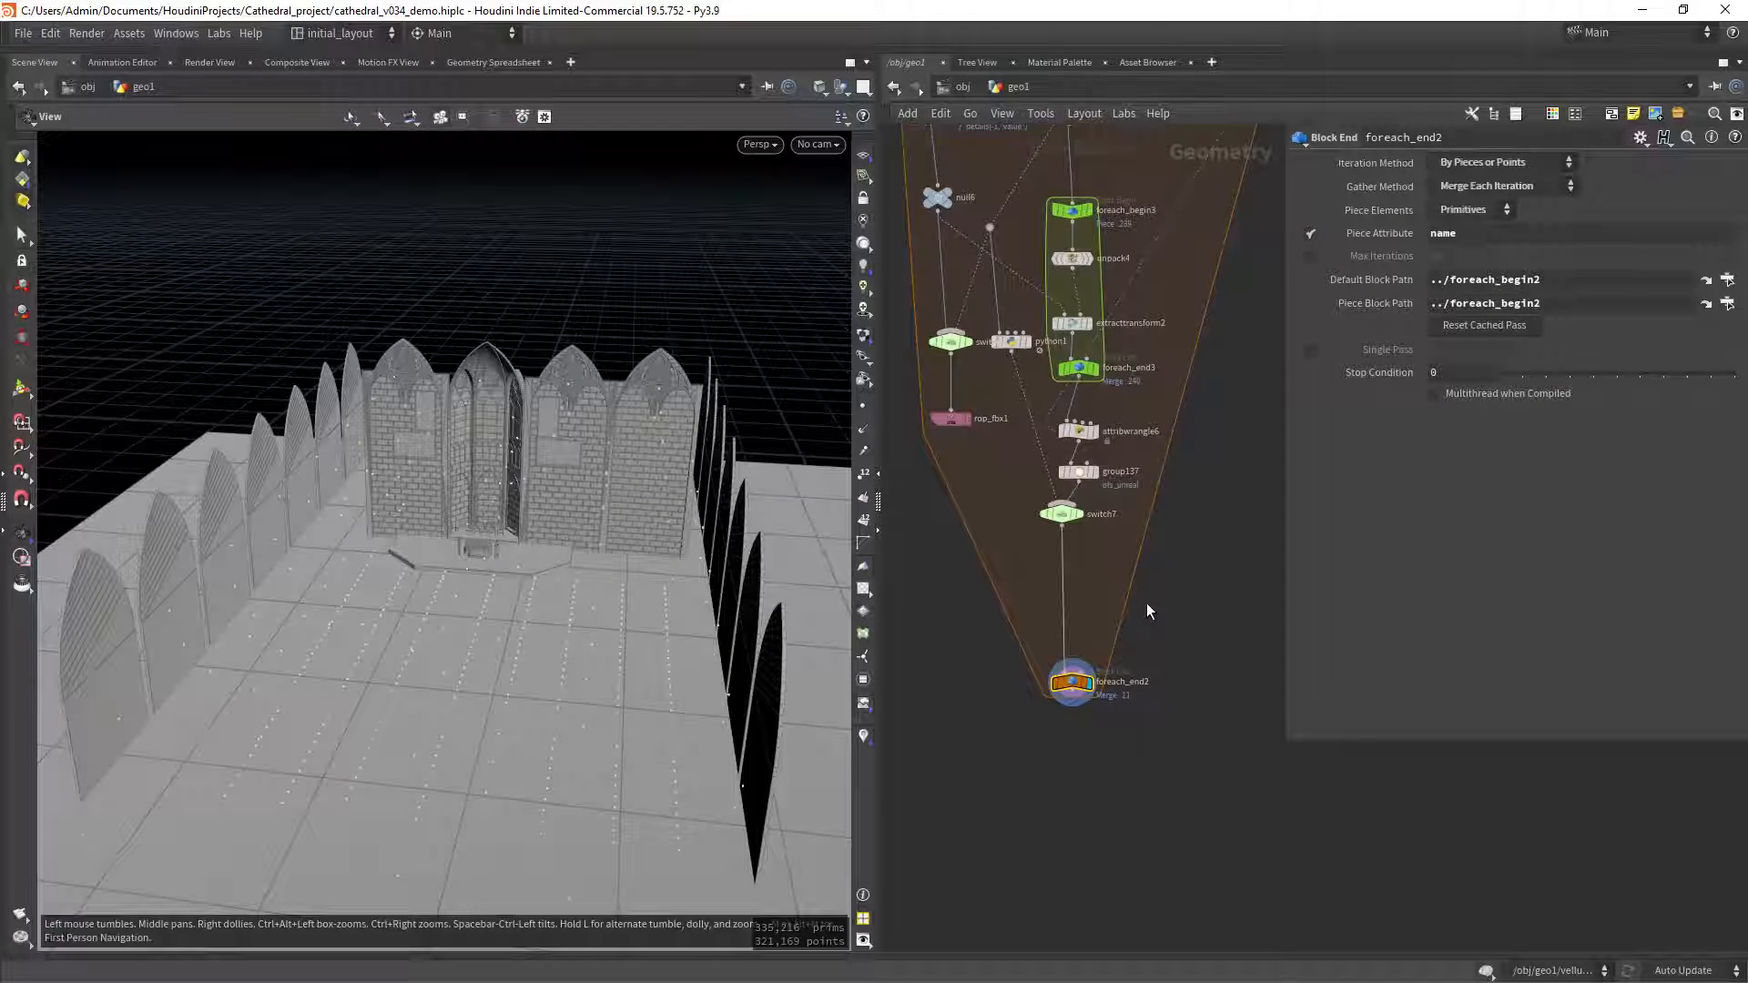
pyautogui.scroll(-4, 1147, 611)
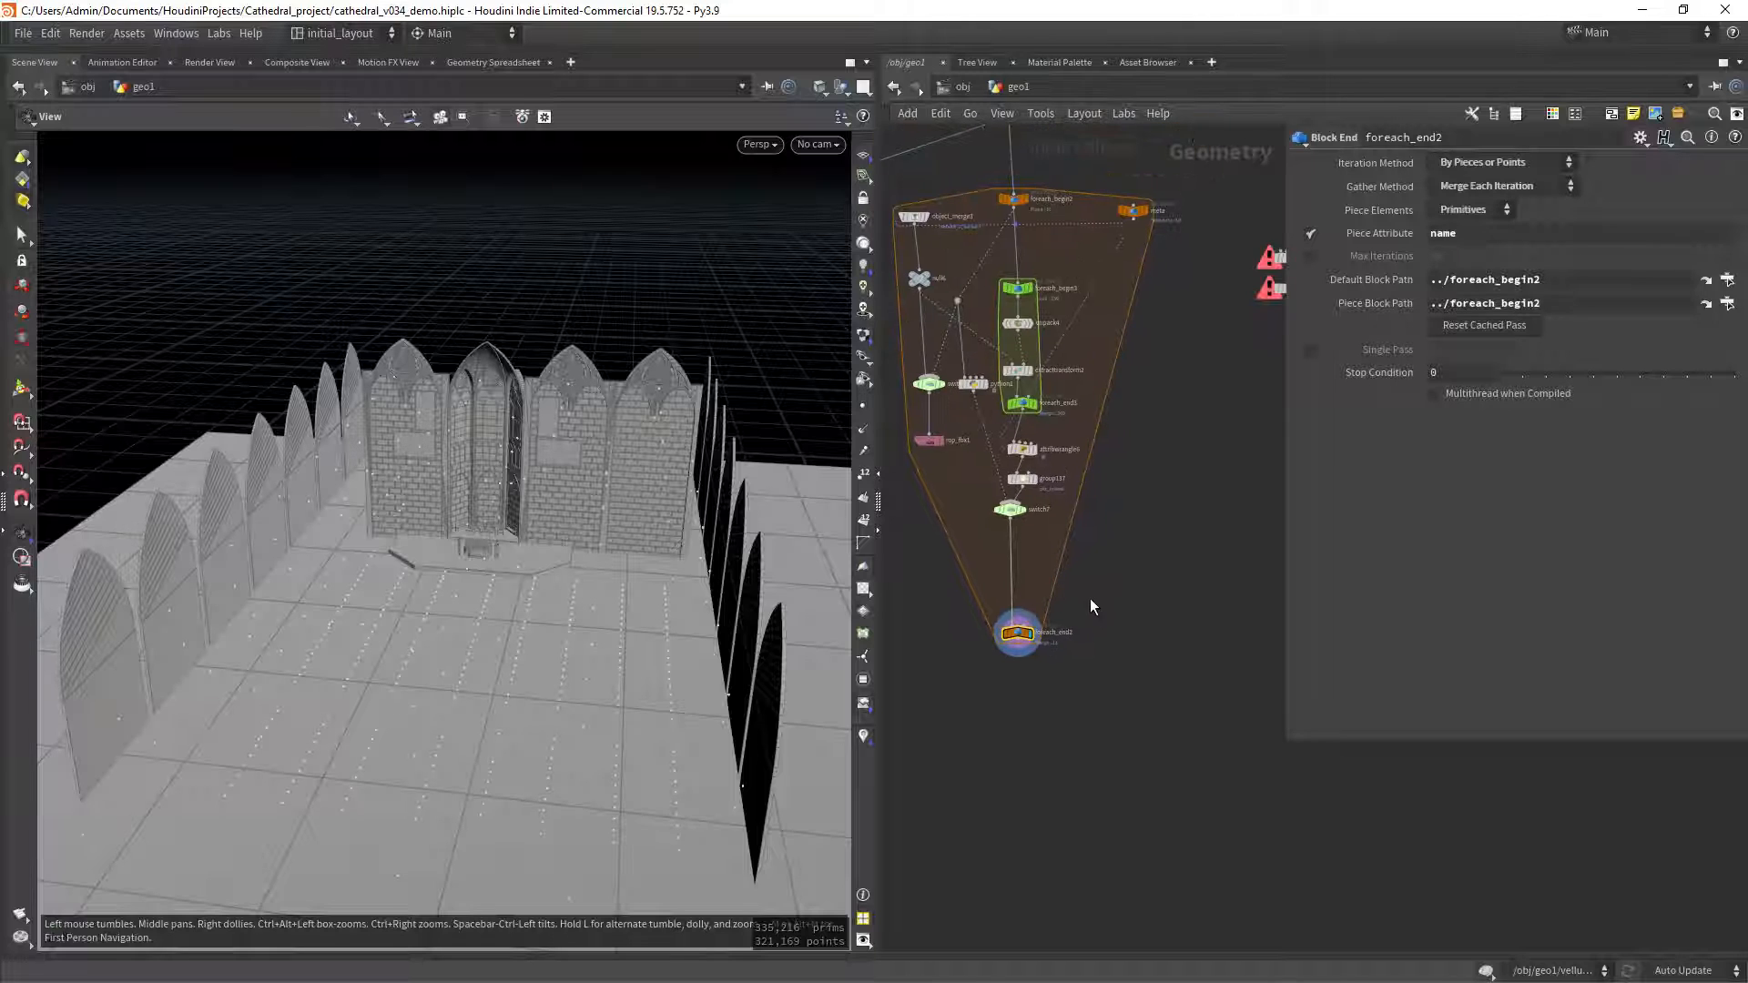
# Add a Blast node wired to the output of foreach_end2 and display its result.
pyautogui.scroll(3, 1092, 606)
pyautogui.moveTo(565, 612); pyautogui.dragTo(572, 579)
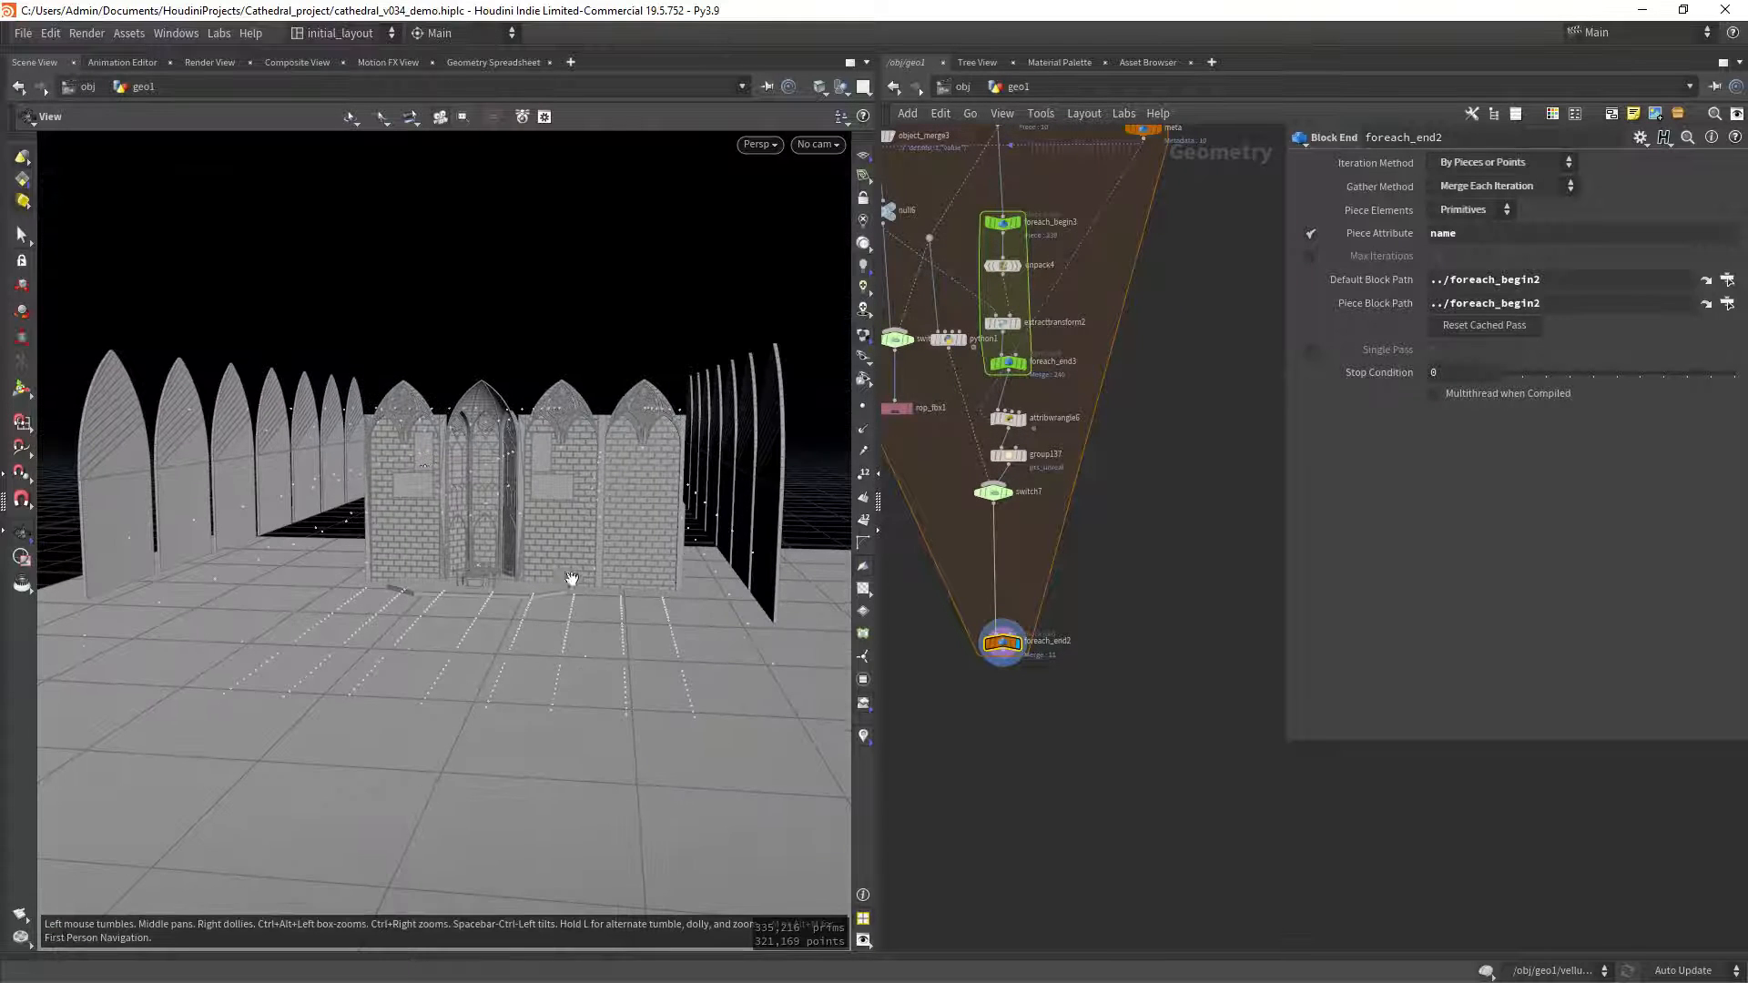
pyautogui.moveTo(472, 538); pyautogui.dragTo(520, 543)
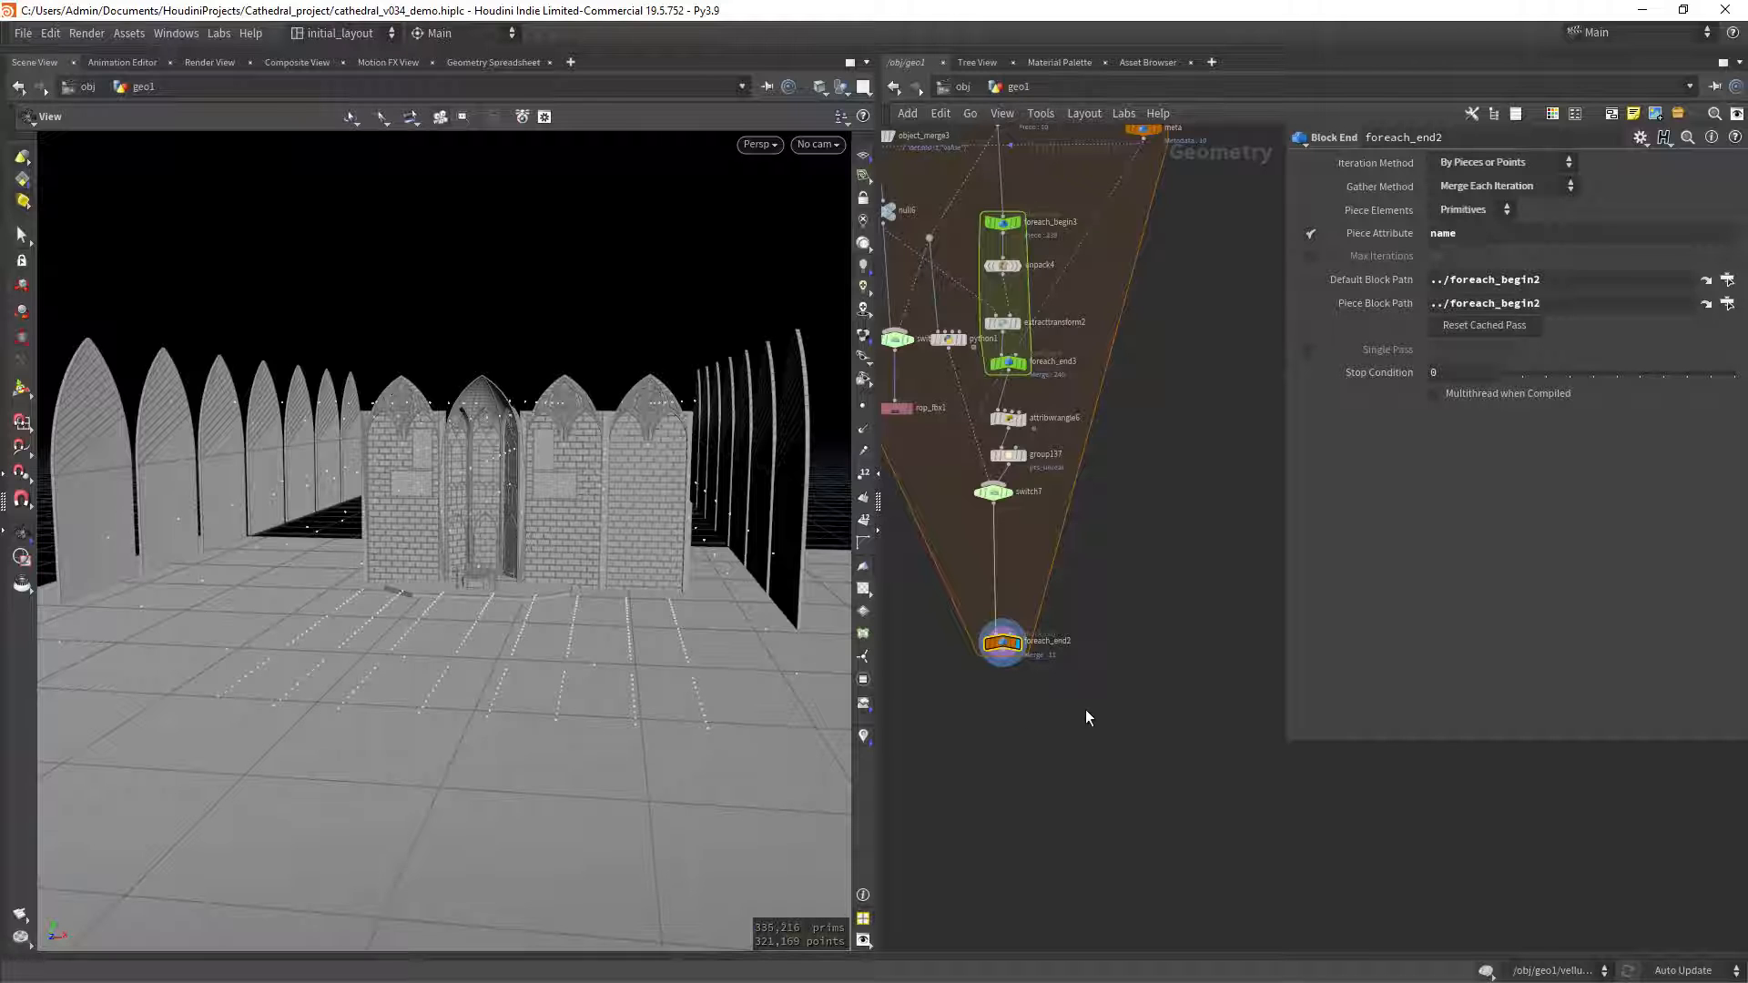
pyautogui.press('Tab')
pyautogui.write('blast')
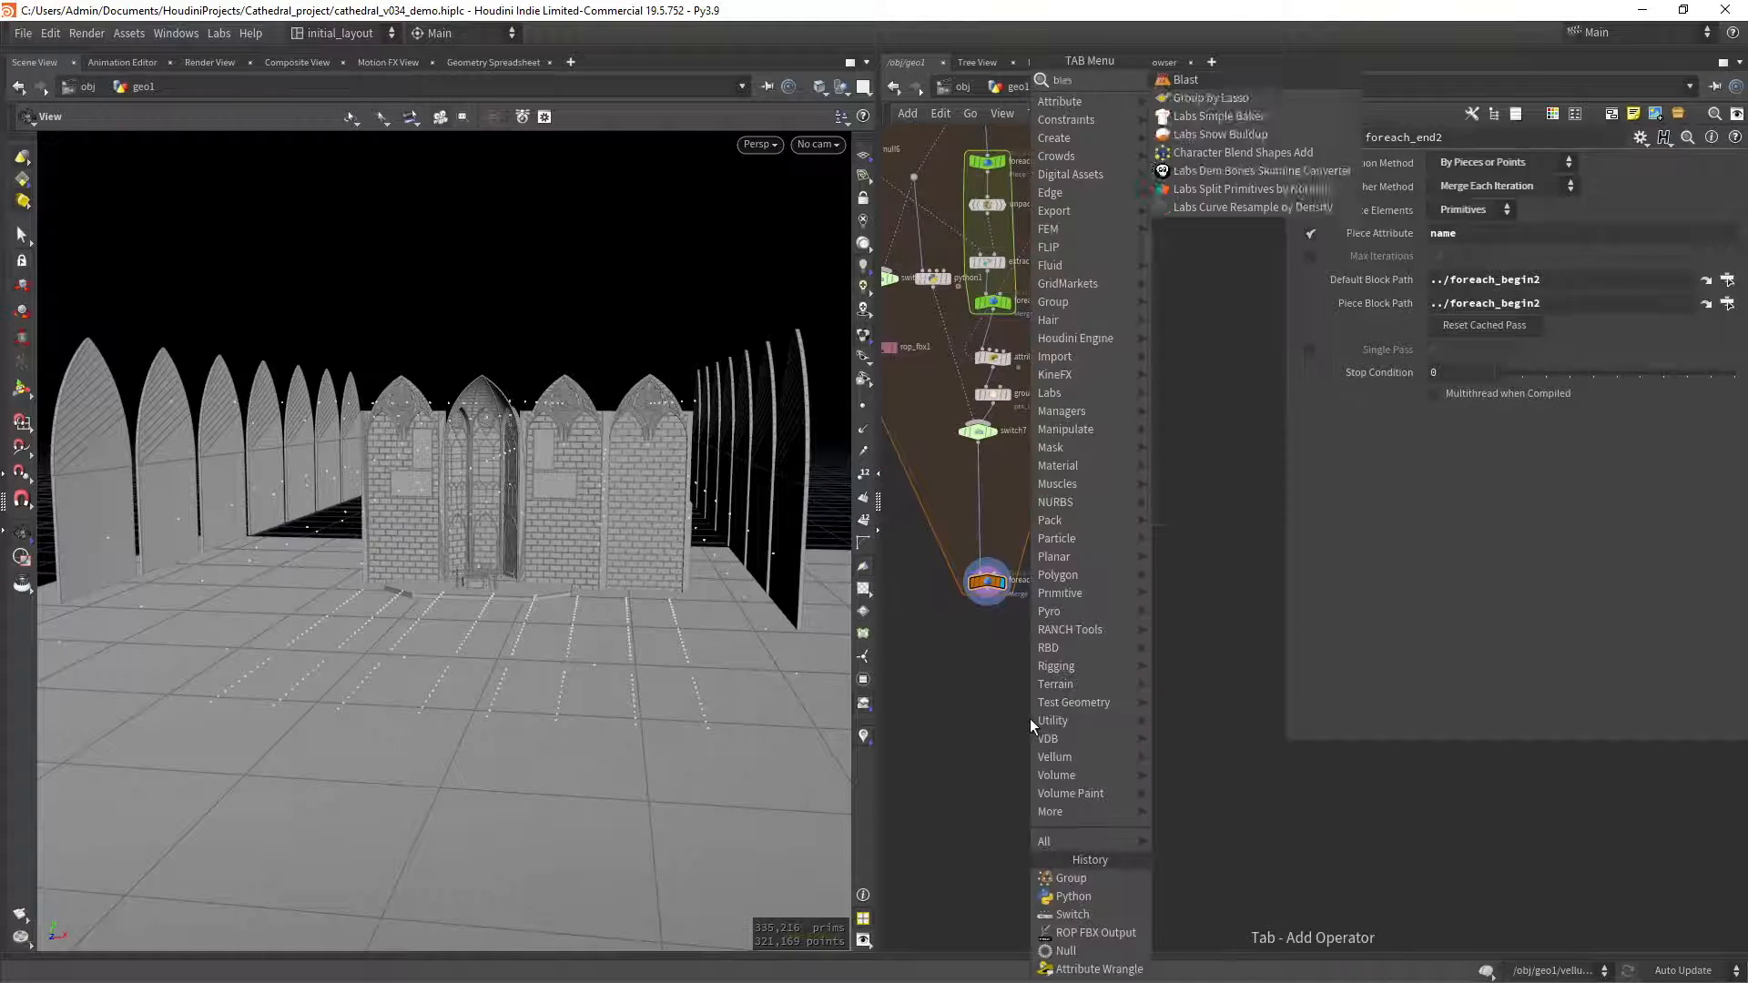
pyautogui.press('Return')
pyautogui.moveTo(987, 597); pyautogui.dragTo(1079, 646)
pyautogui.click(1099, 625)
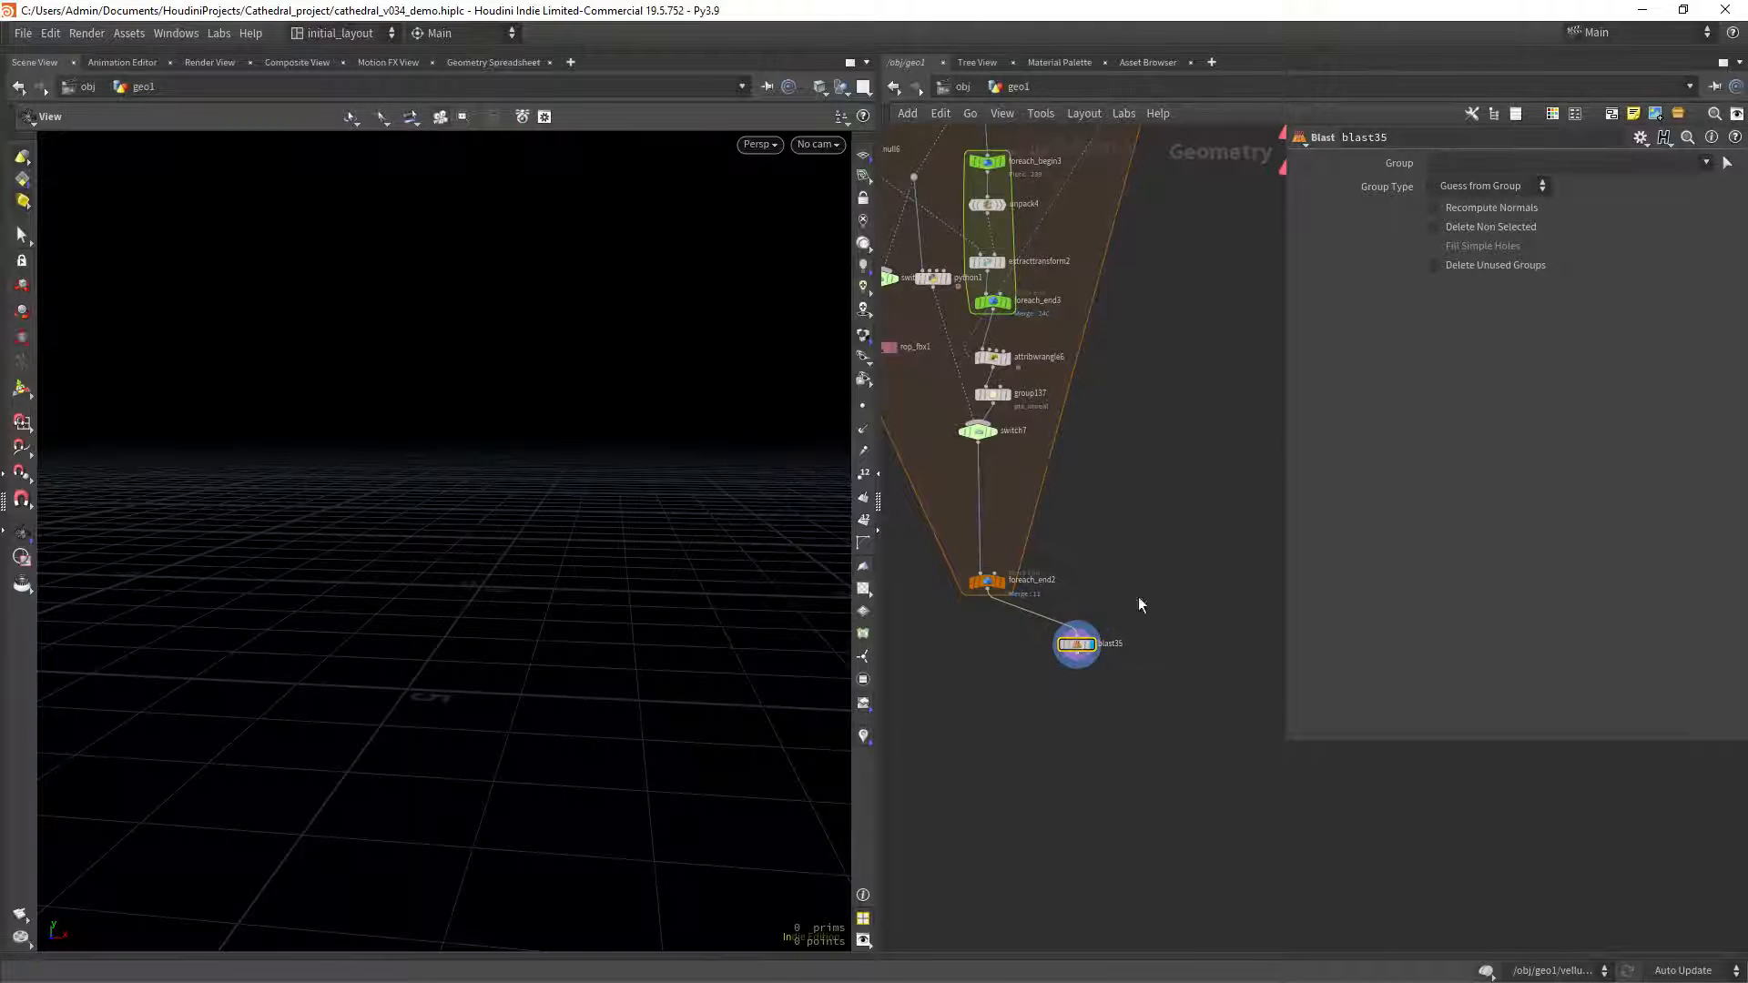
# Set the Blast group to pts_unreal and enable Delete Non Selected so only those points are kept.
pyautogui.click(1705, 163)
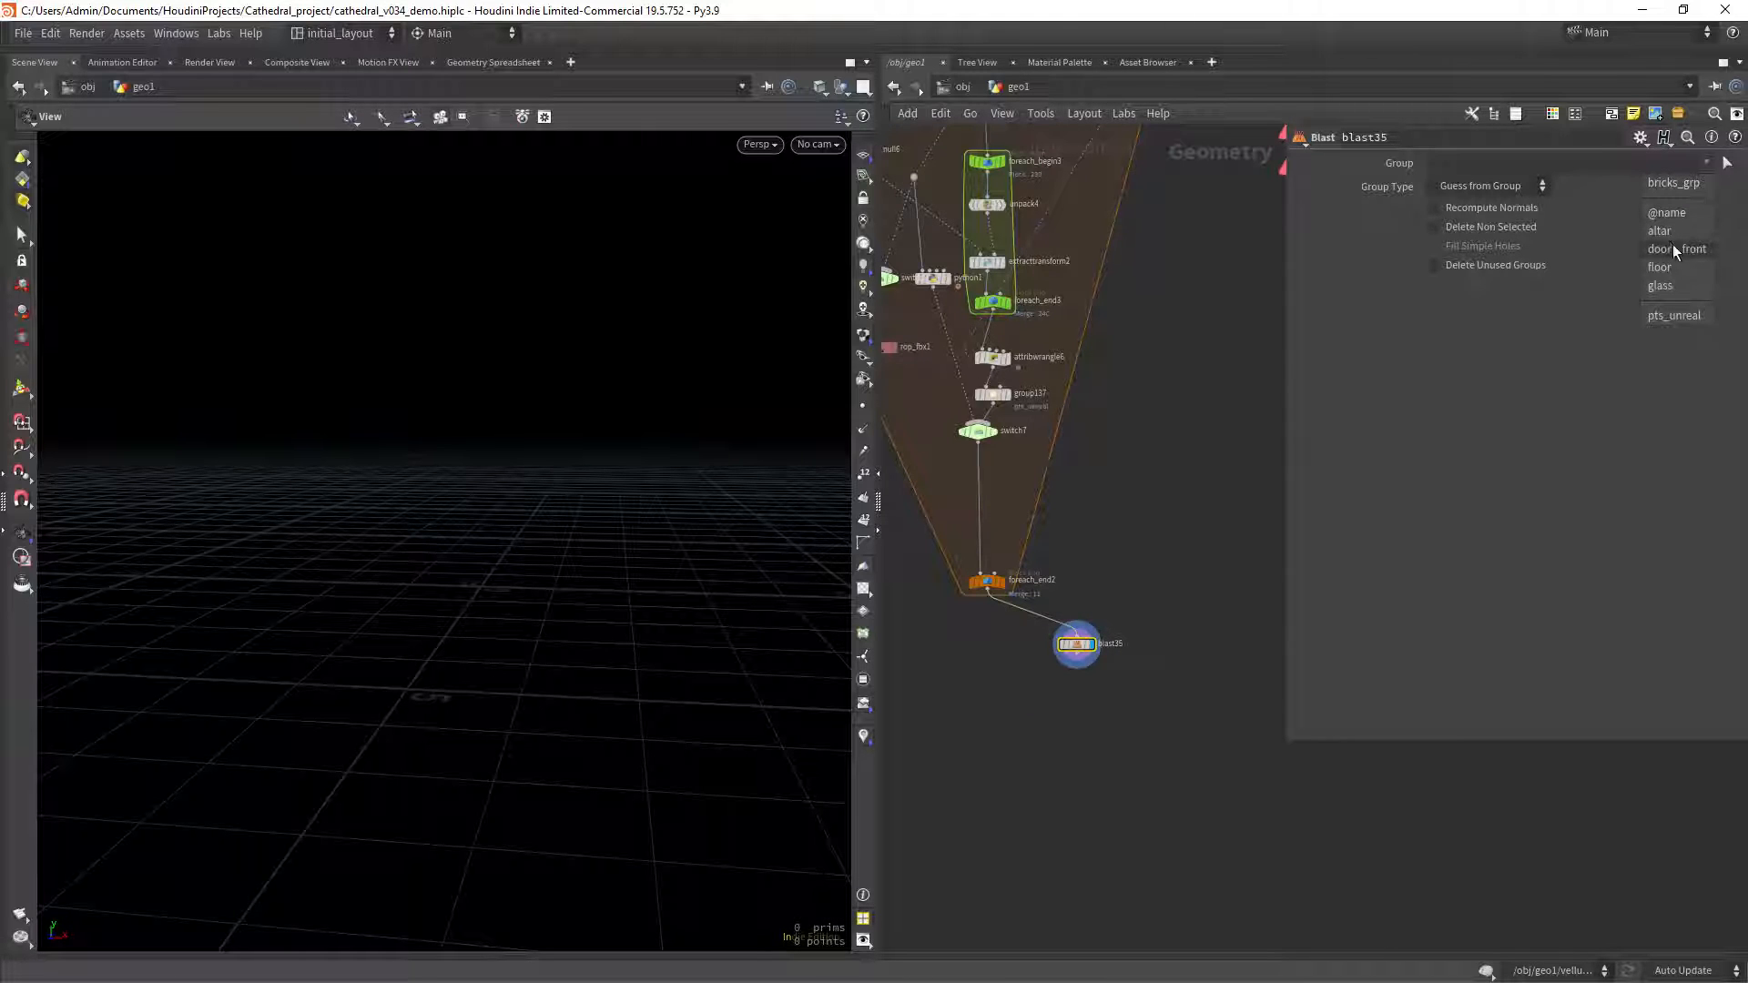
pyautogui.click(1674, 315)
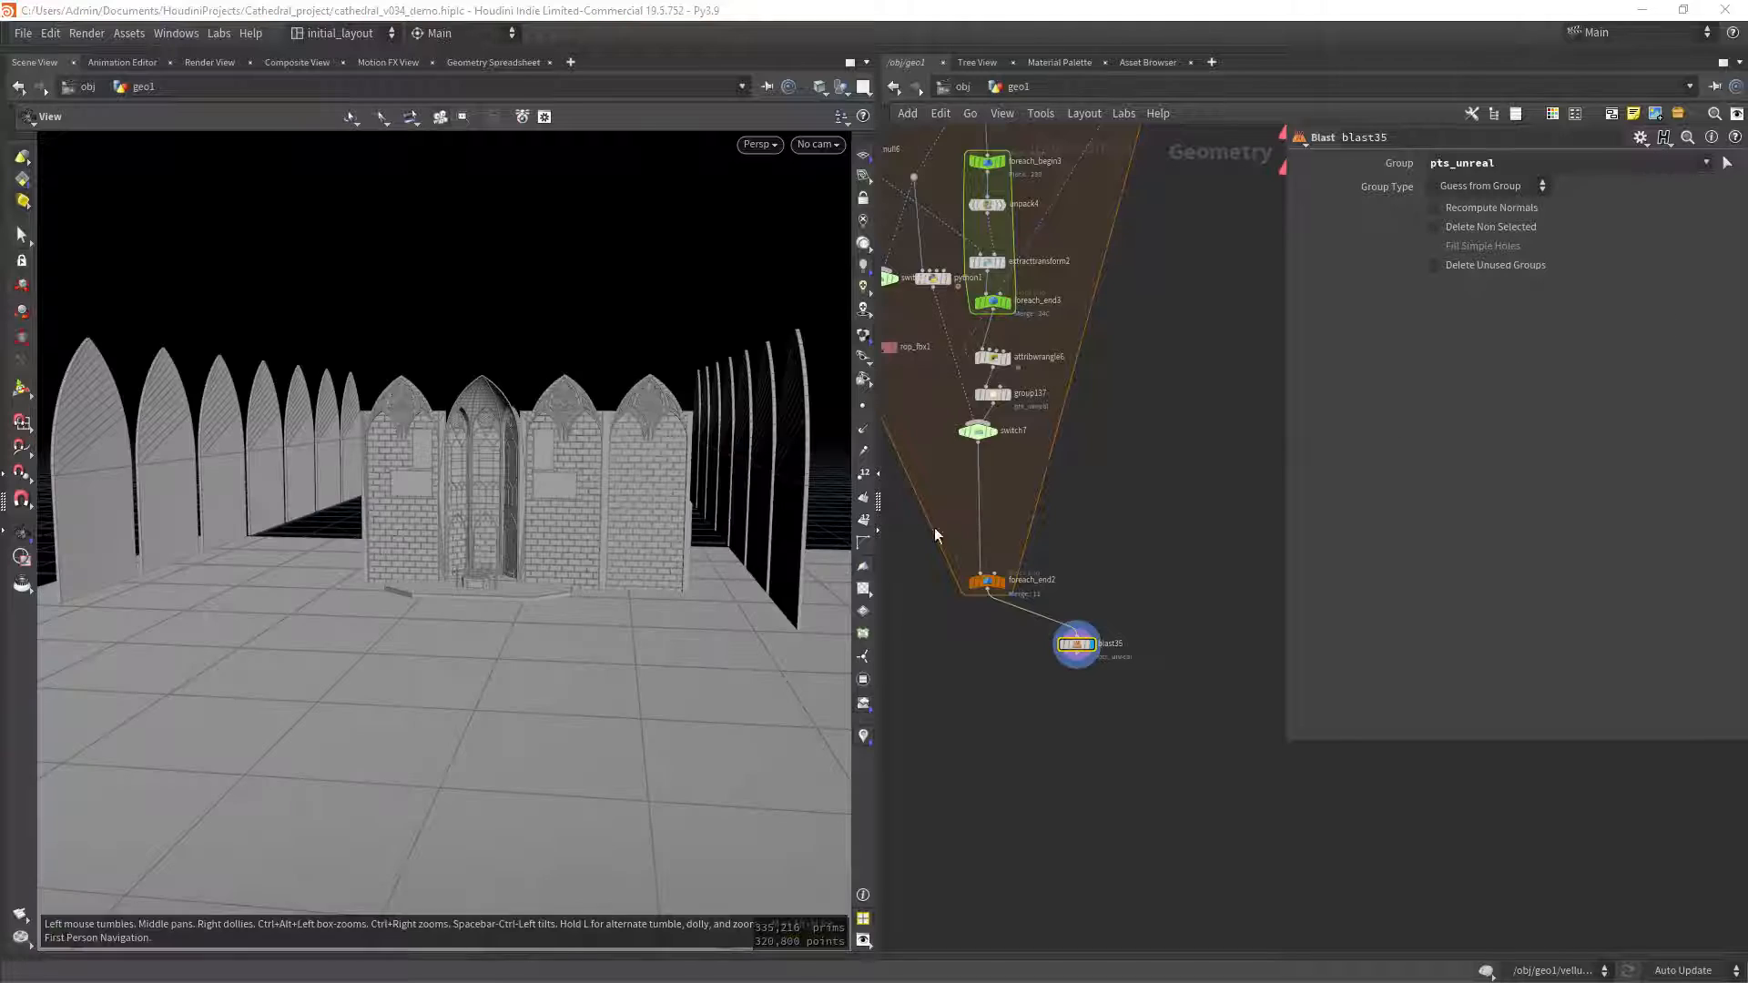
pyautogui.click(1435, 227)
pyautogui.moveTo(765, 492); pyautogui.dragTo(637, 510)
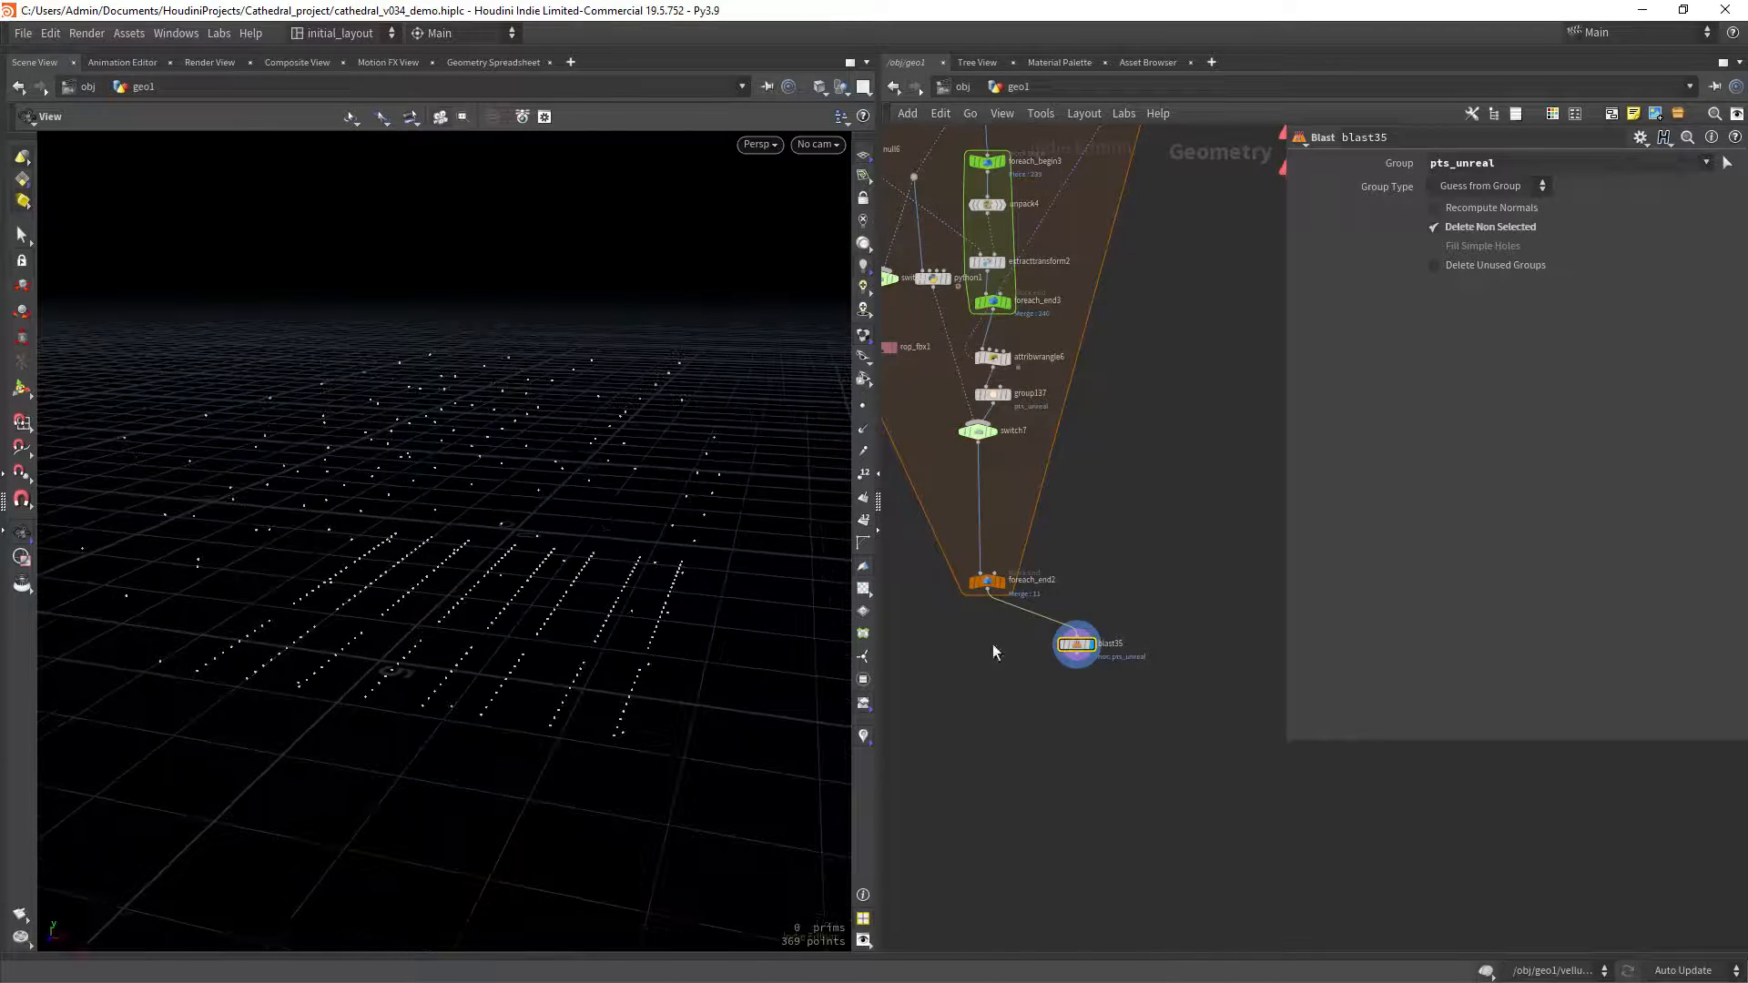
# Inspect the Blast node's attributes, temporarily showing the unreal_instance values on the points in the viewport.
pyautogui.middleClick(1056, 647)
pyautogui.click(1475, 550)
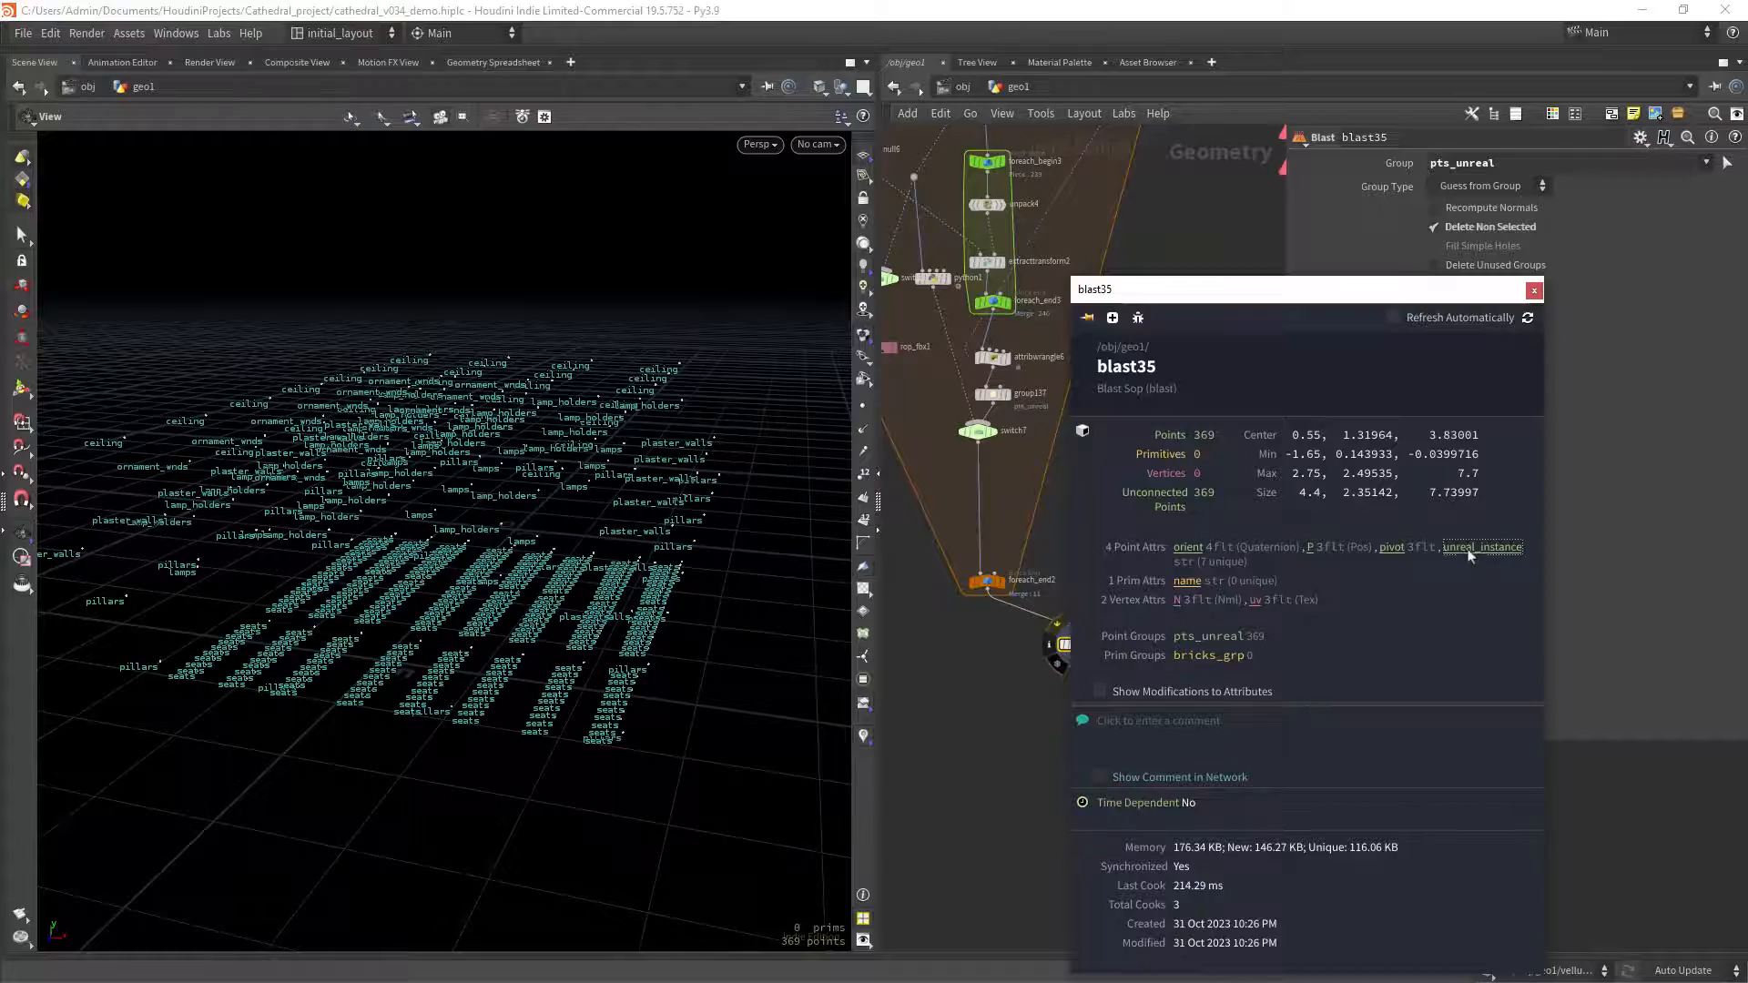
pyautogui.moveTo(615, 523); pyautogui.dragTo(800, 538)
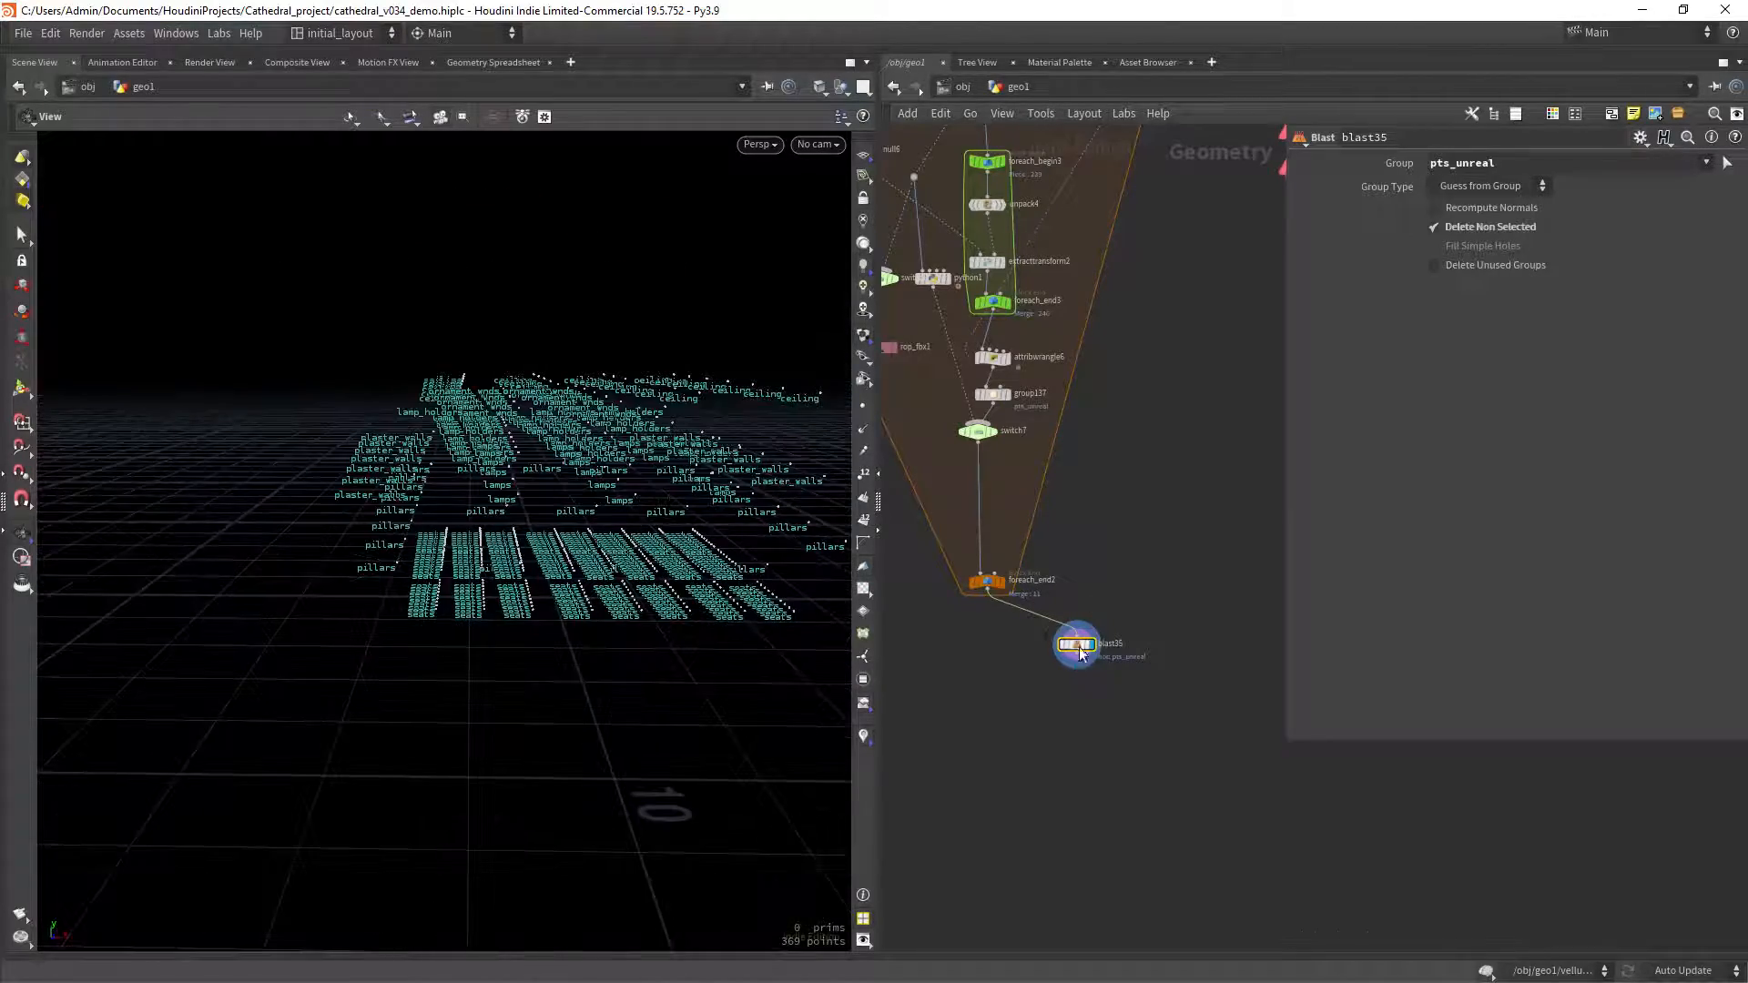
pyautogui.click(1048, 652)
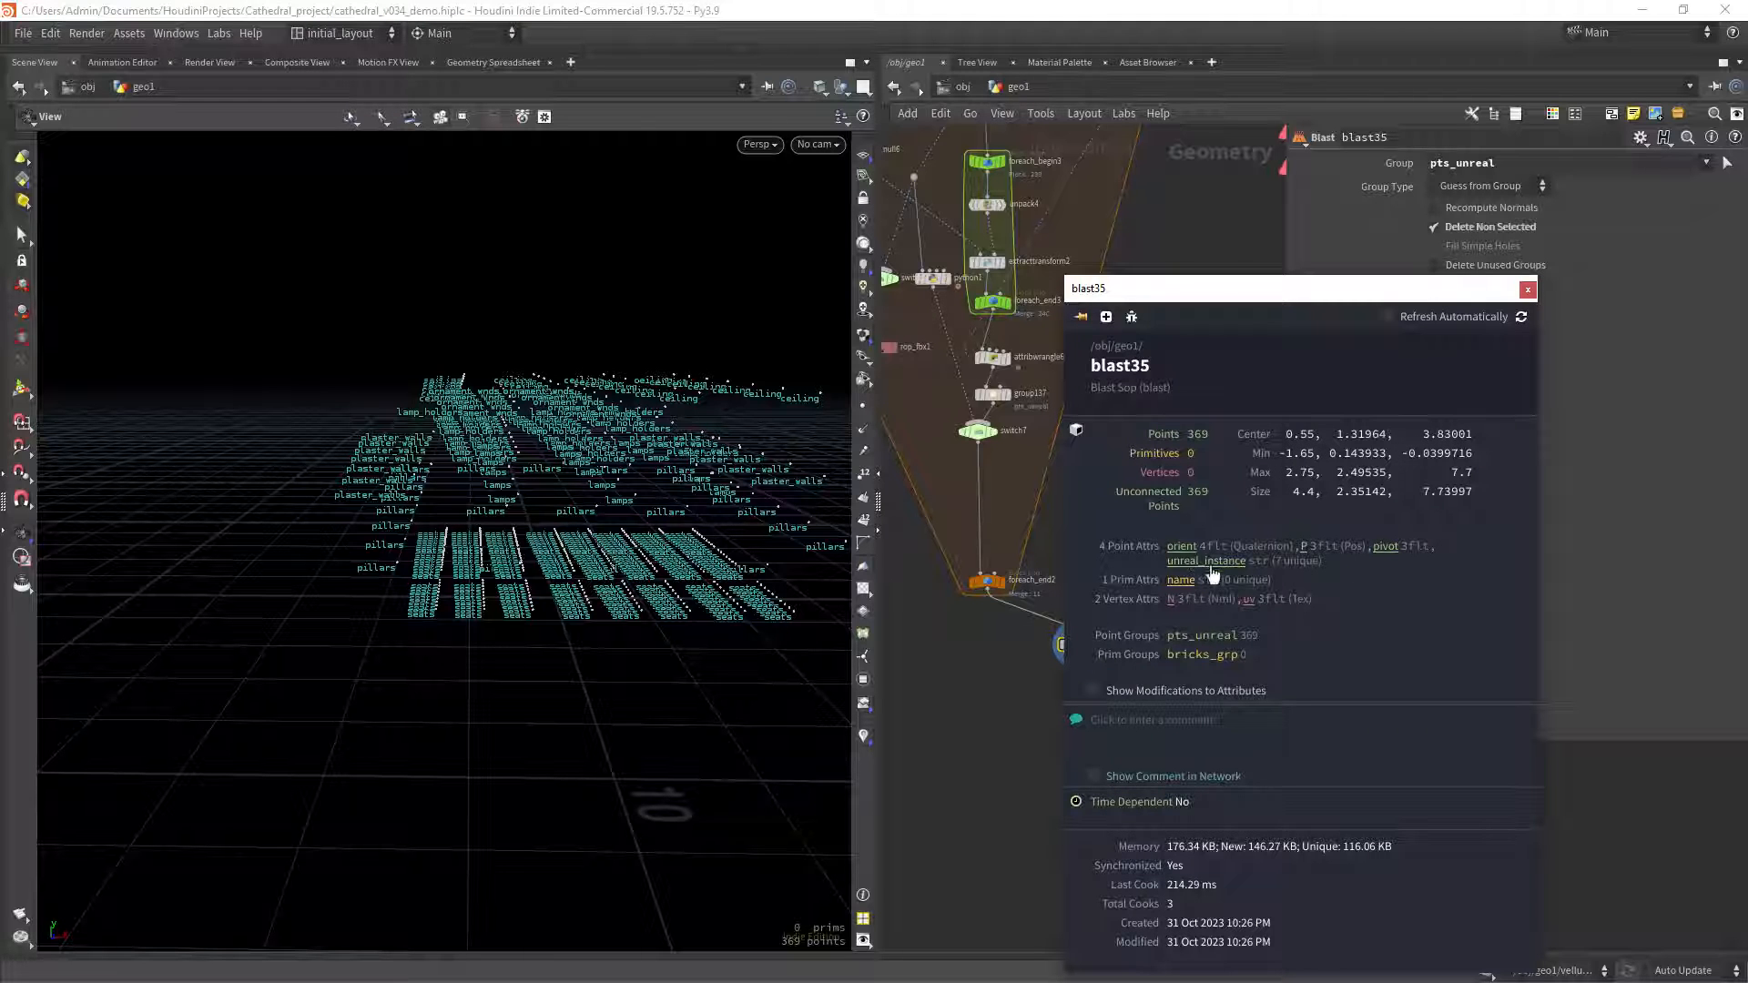
pyautogui.click(1527, 289)
pyautogui.moveTo(544, 583)
pyautogui.mouseDown()
pyautogui.moveTo(473, 574)
pyautogui.moveTo(551, 594)
pyautogui.mouseUp()
pyautogui.moveTo(528, 601)
pyautogui.mouseDown()
pyautogui.moveTo(593, 550)
pyautogui.moveTo(546, 577)
pyautogui.mouseUp()
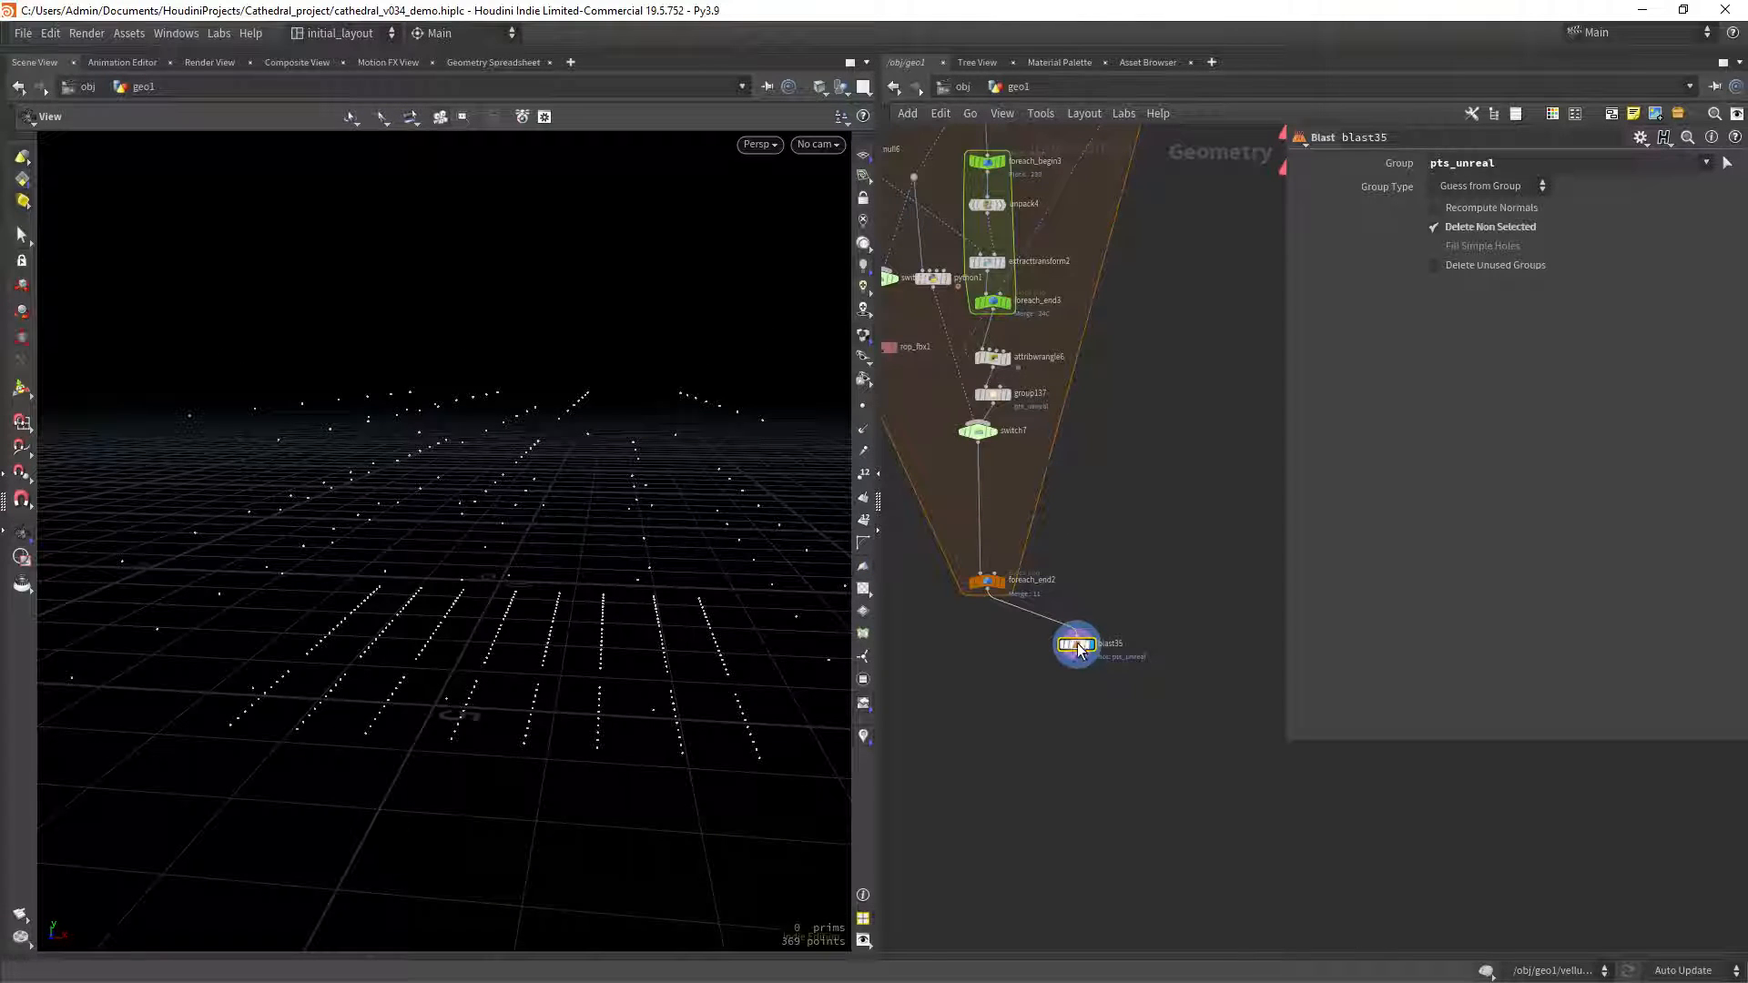
# Add a ROP Geometry Output node below the Blast node and wire the Blast output into it.
pyautogui.moveTo(1079, 643); pyautogui.dragTo(1040, 709)
pyautogui.scroll(2, 1074, 625)
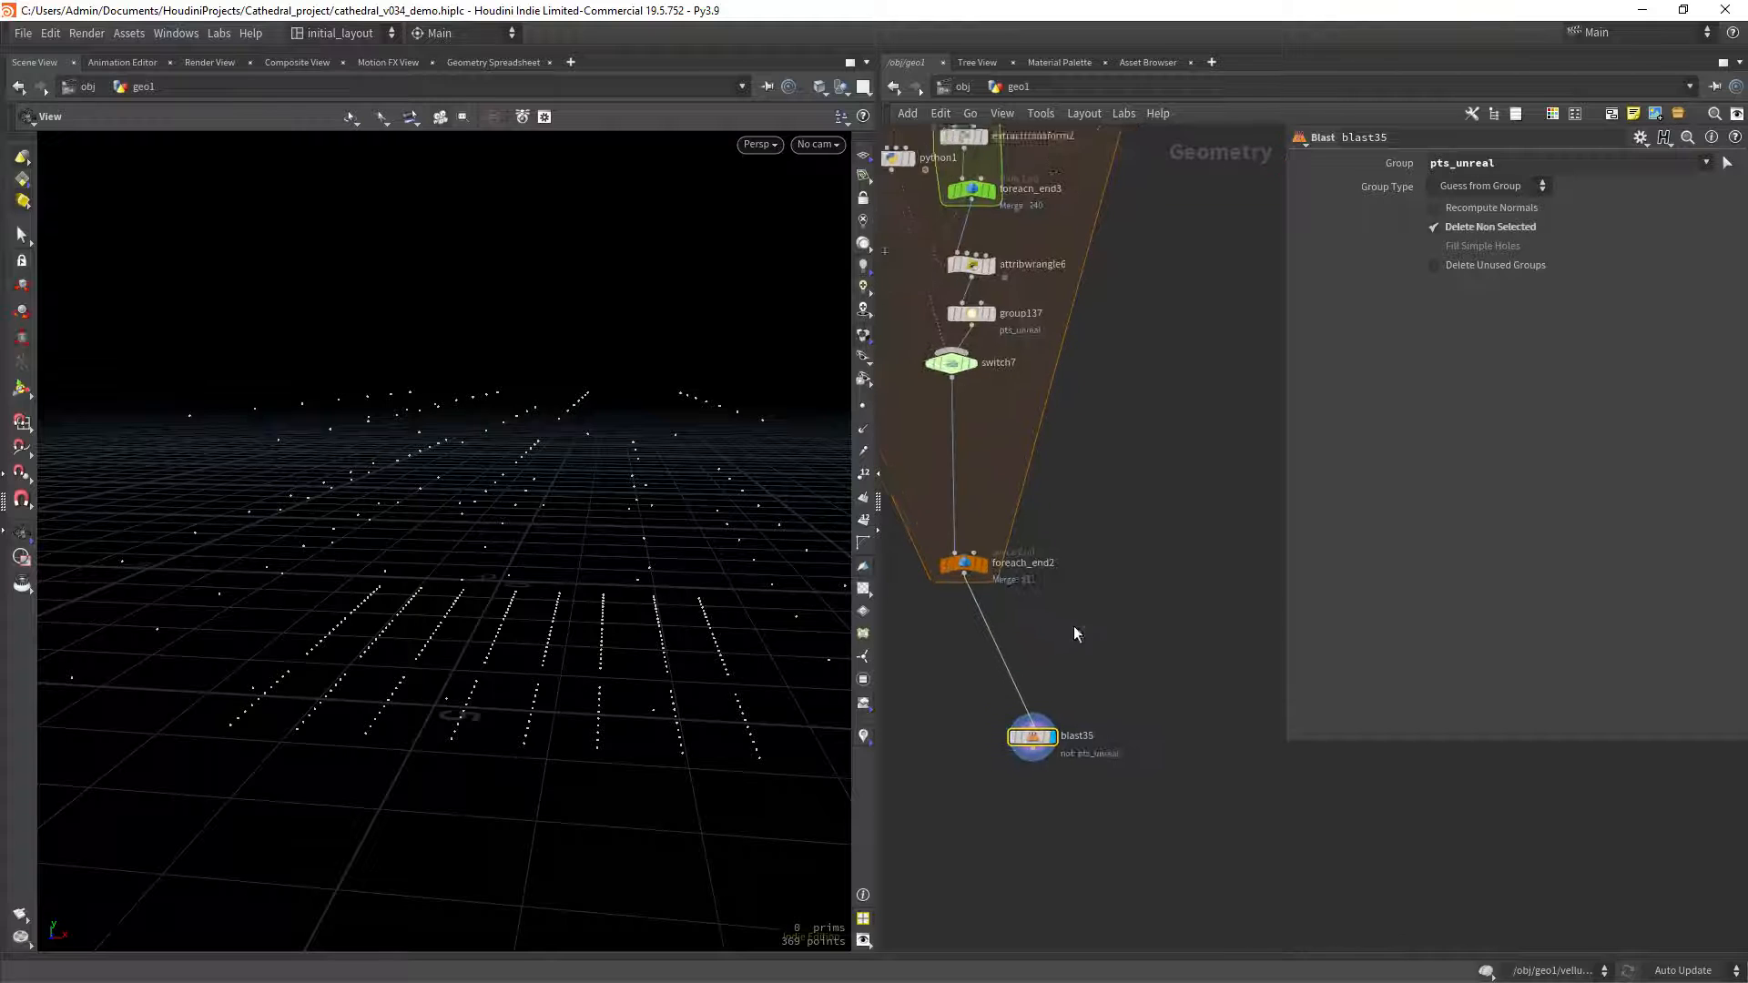
pyautogui.moveTo(1073, 626); pyautogui.dragTo(1113, 580, button='middle')
pyautogui.moveTo(1063, 692); pyautogui.dragTo(1085, 608)
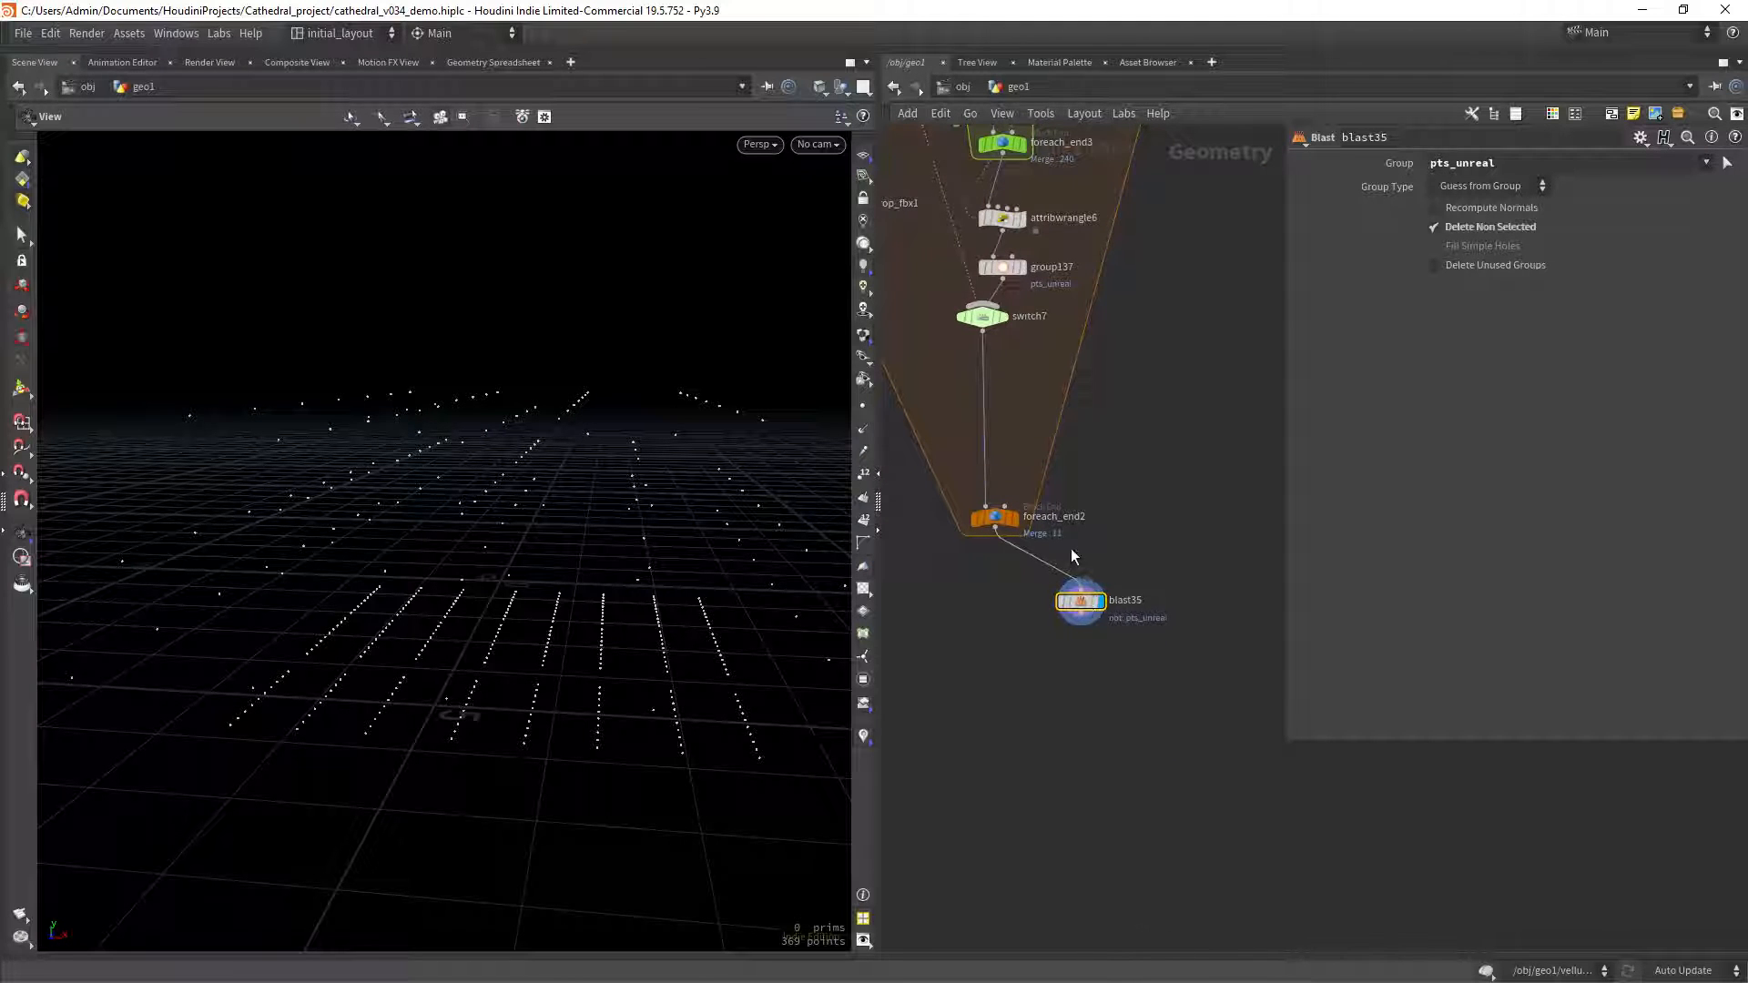
pyautogui.scroll(2, 1071, 548)
pyautogui.scroll(-10, 1138, 528)
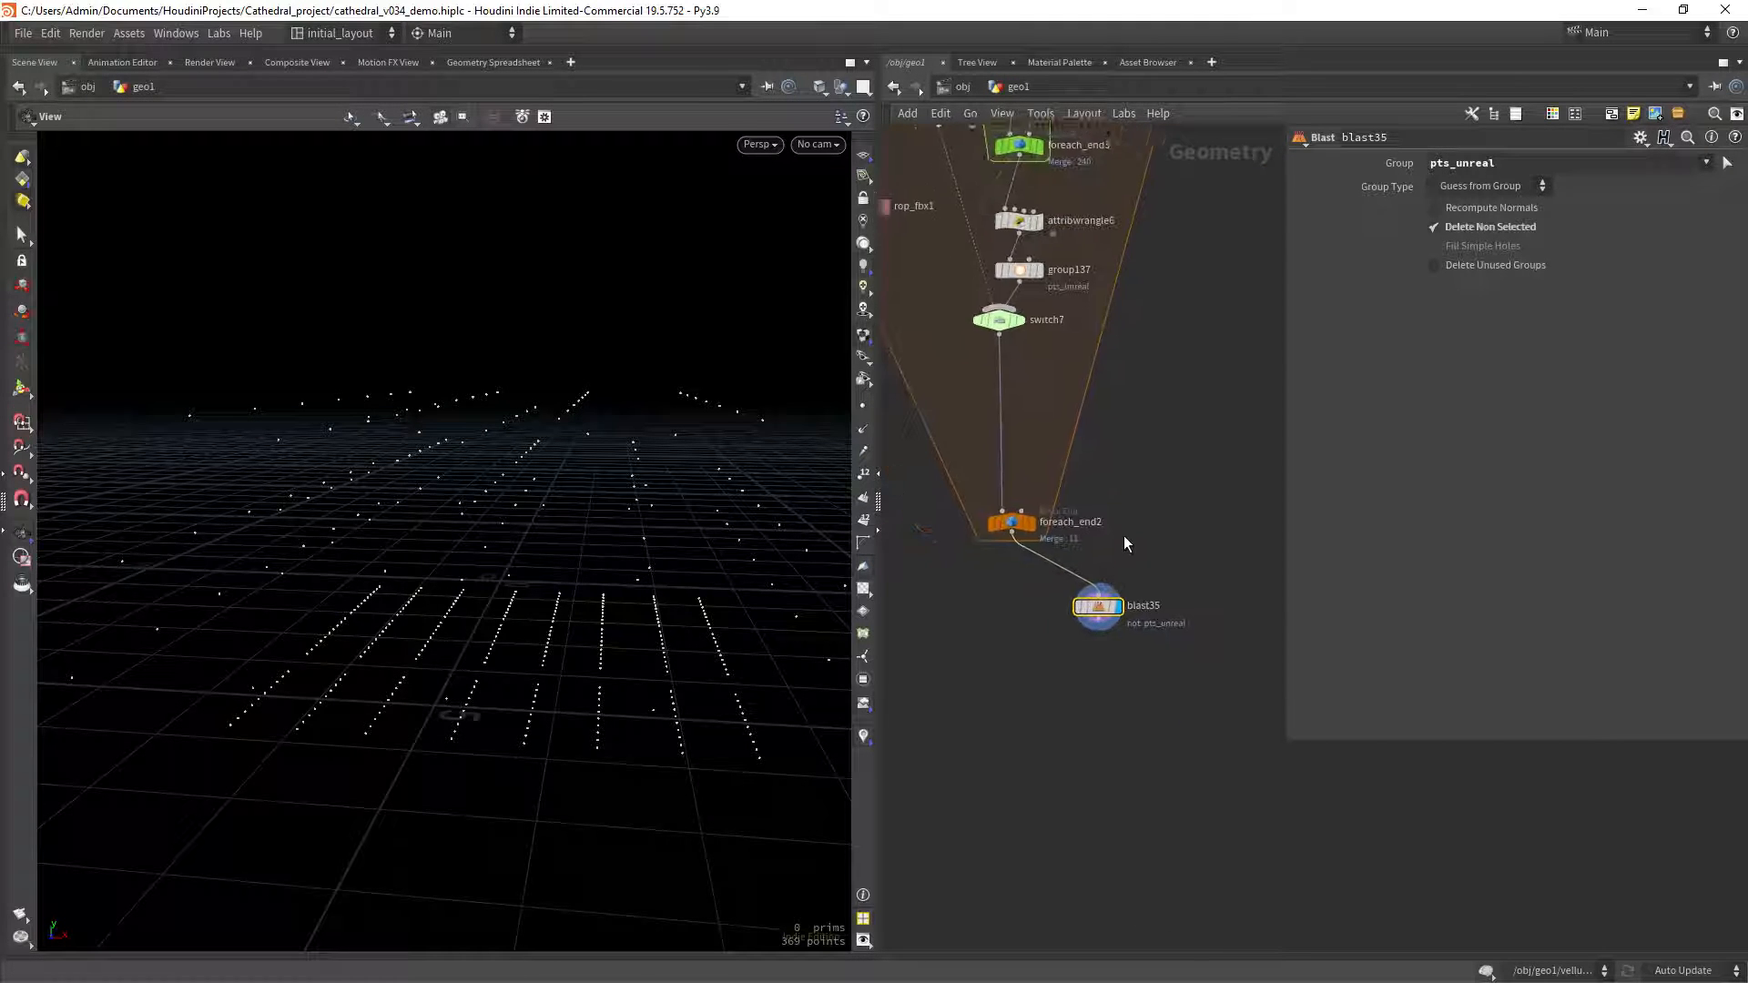
pyautogui.press('f')
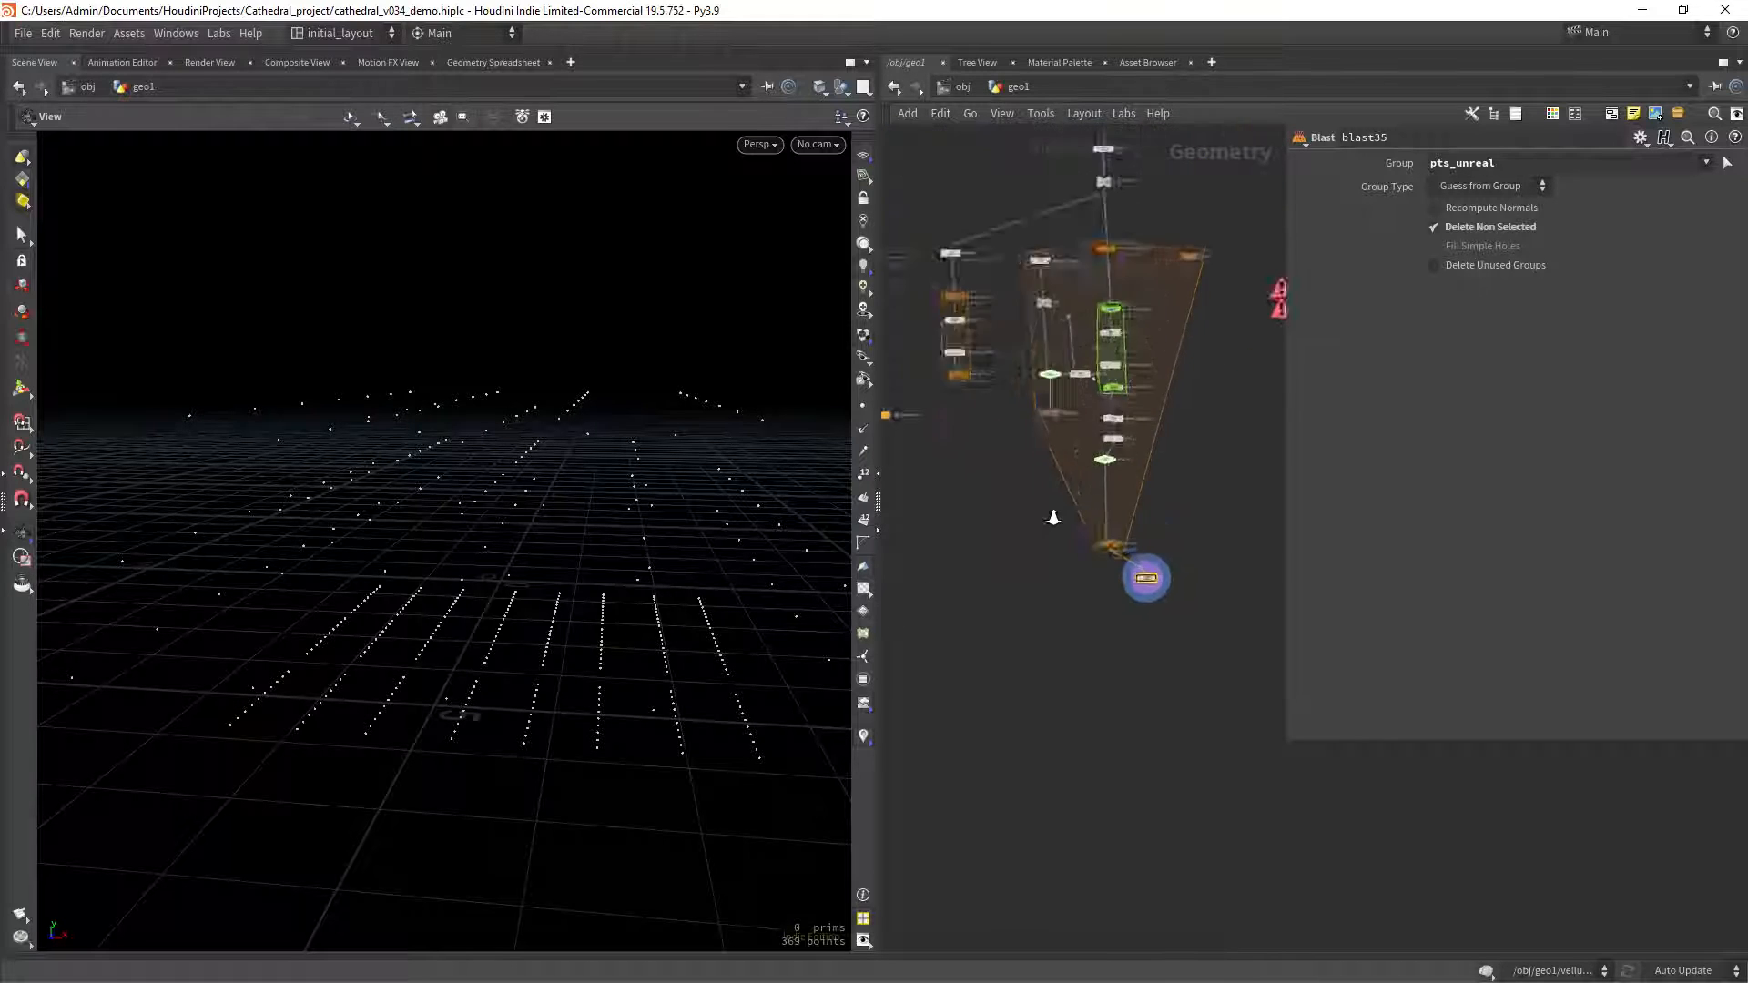
pyautogui.moveTo(1107, 698); pyautogui.dragTo(1077, 558, button='middle')
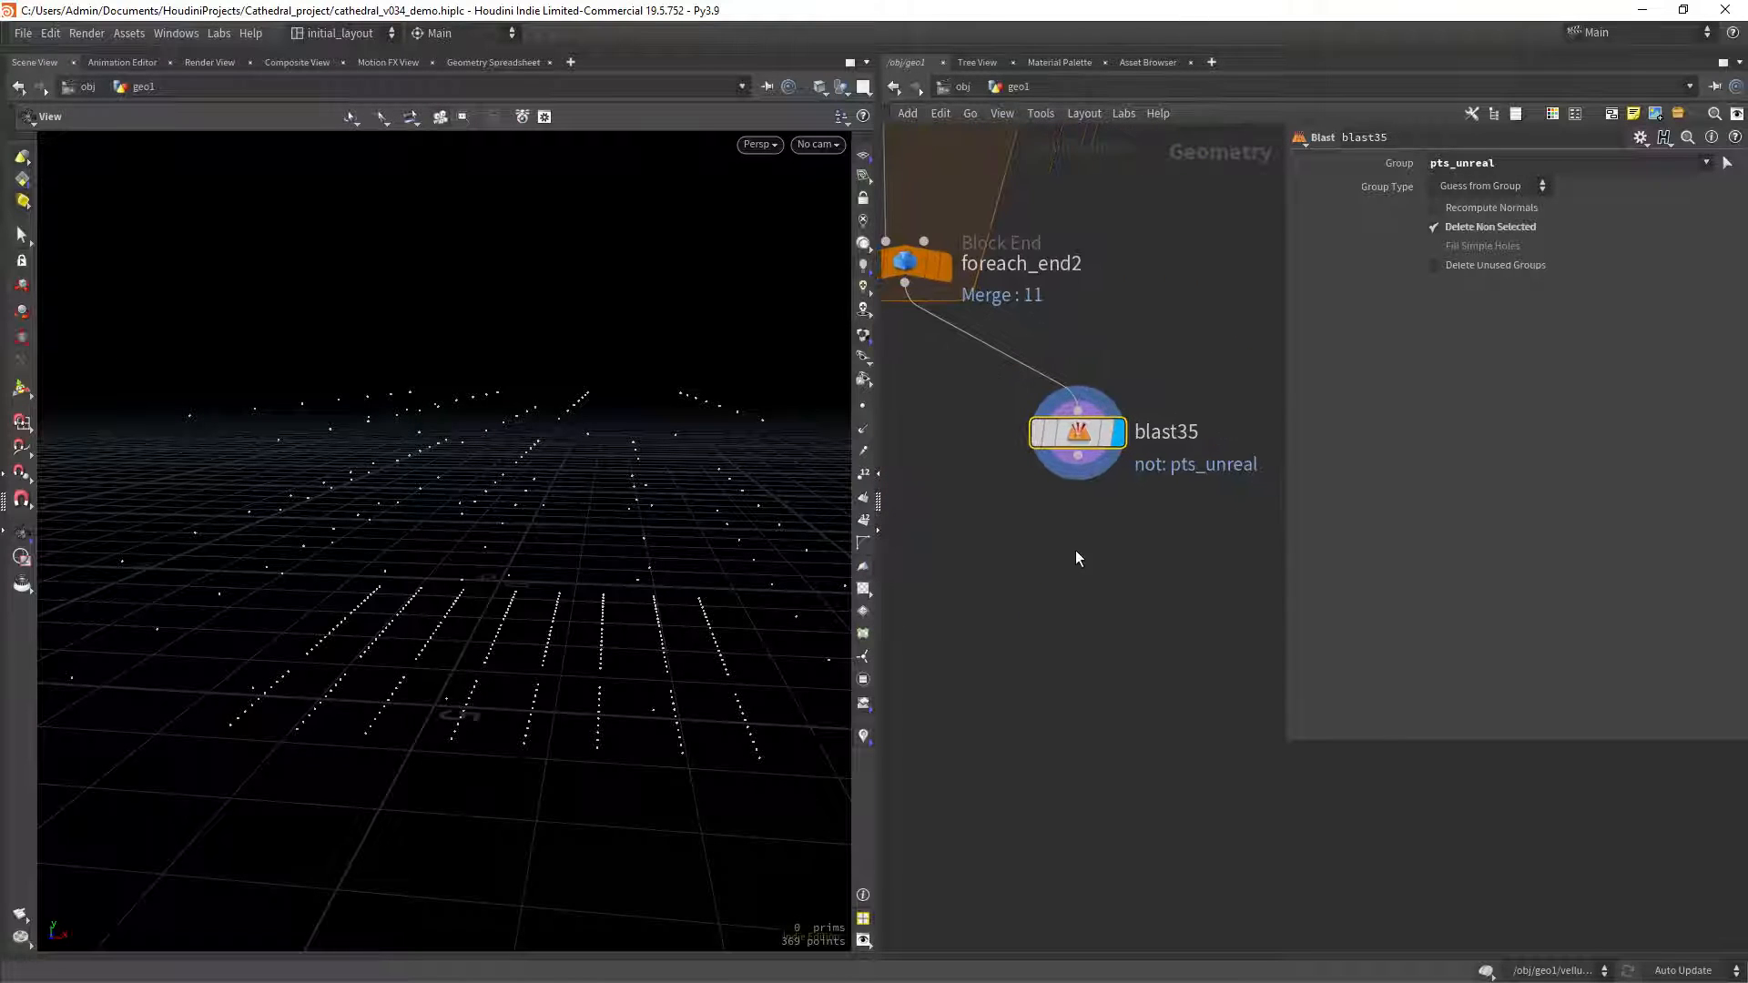
pyautogui.press('Tab')
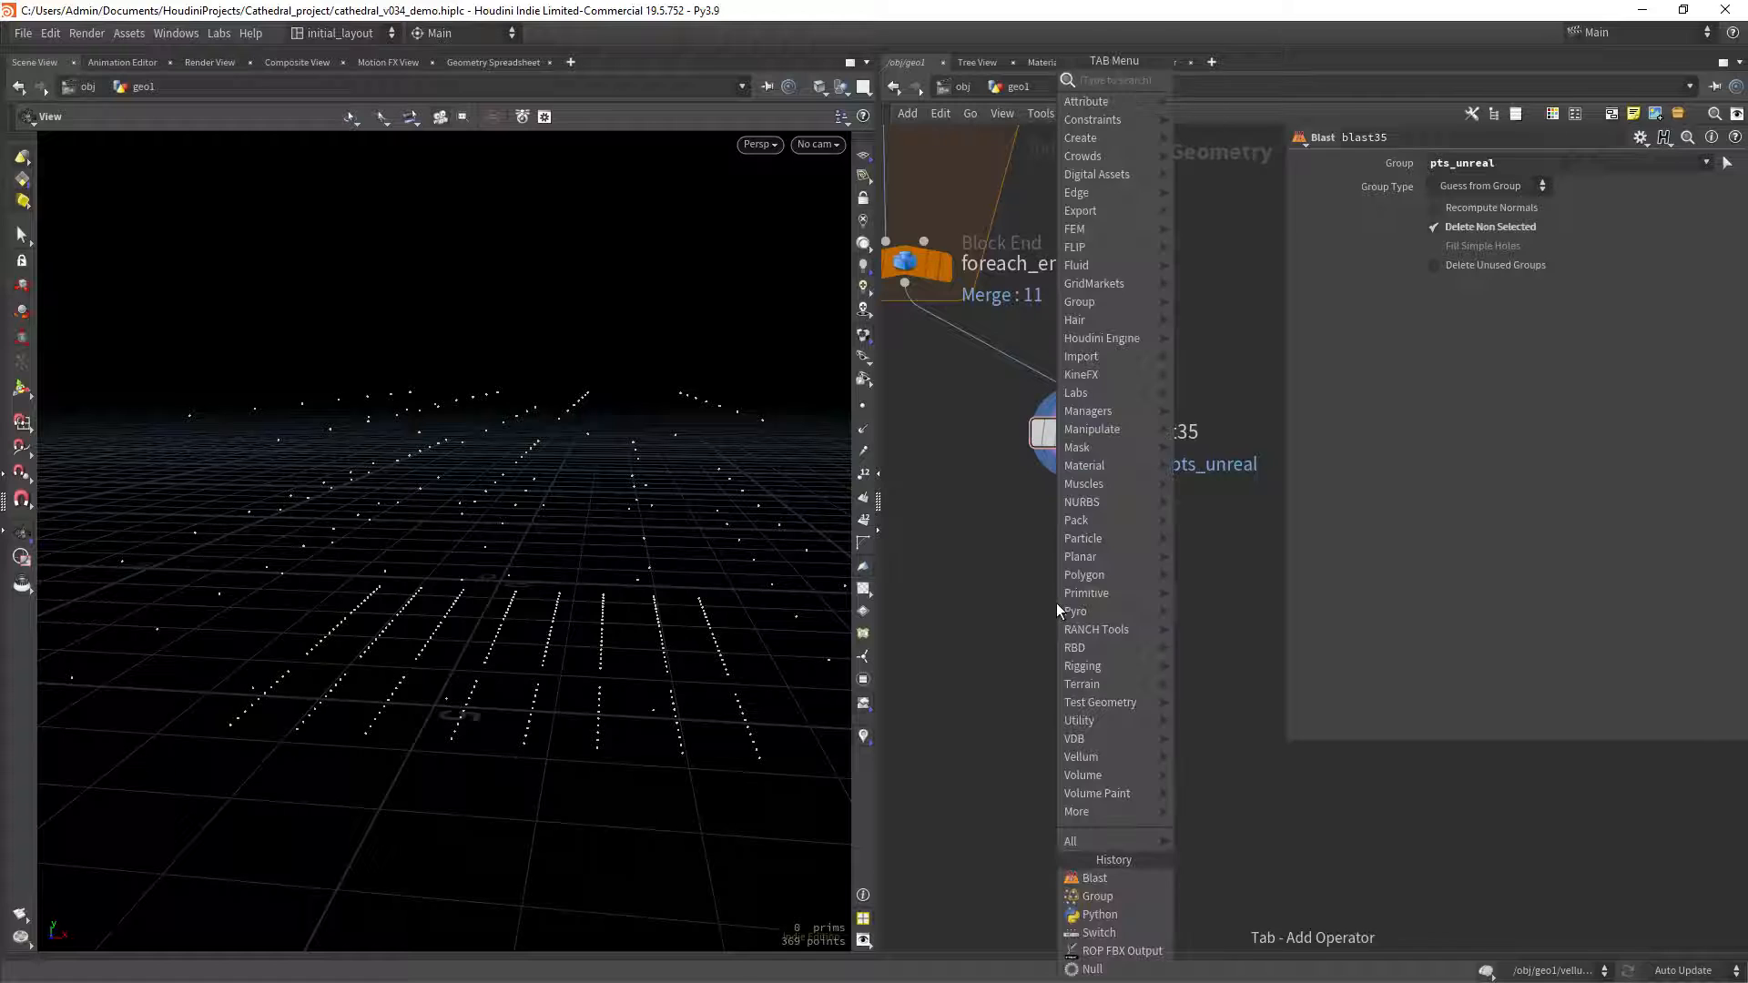
pyautogui.write('ropg')
pyautogui.press('Return')
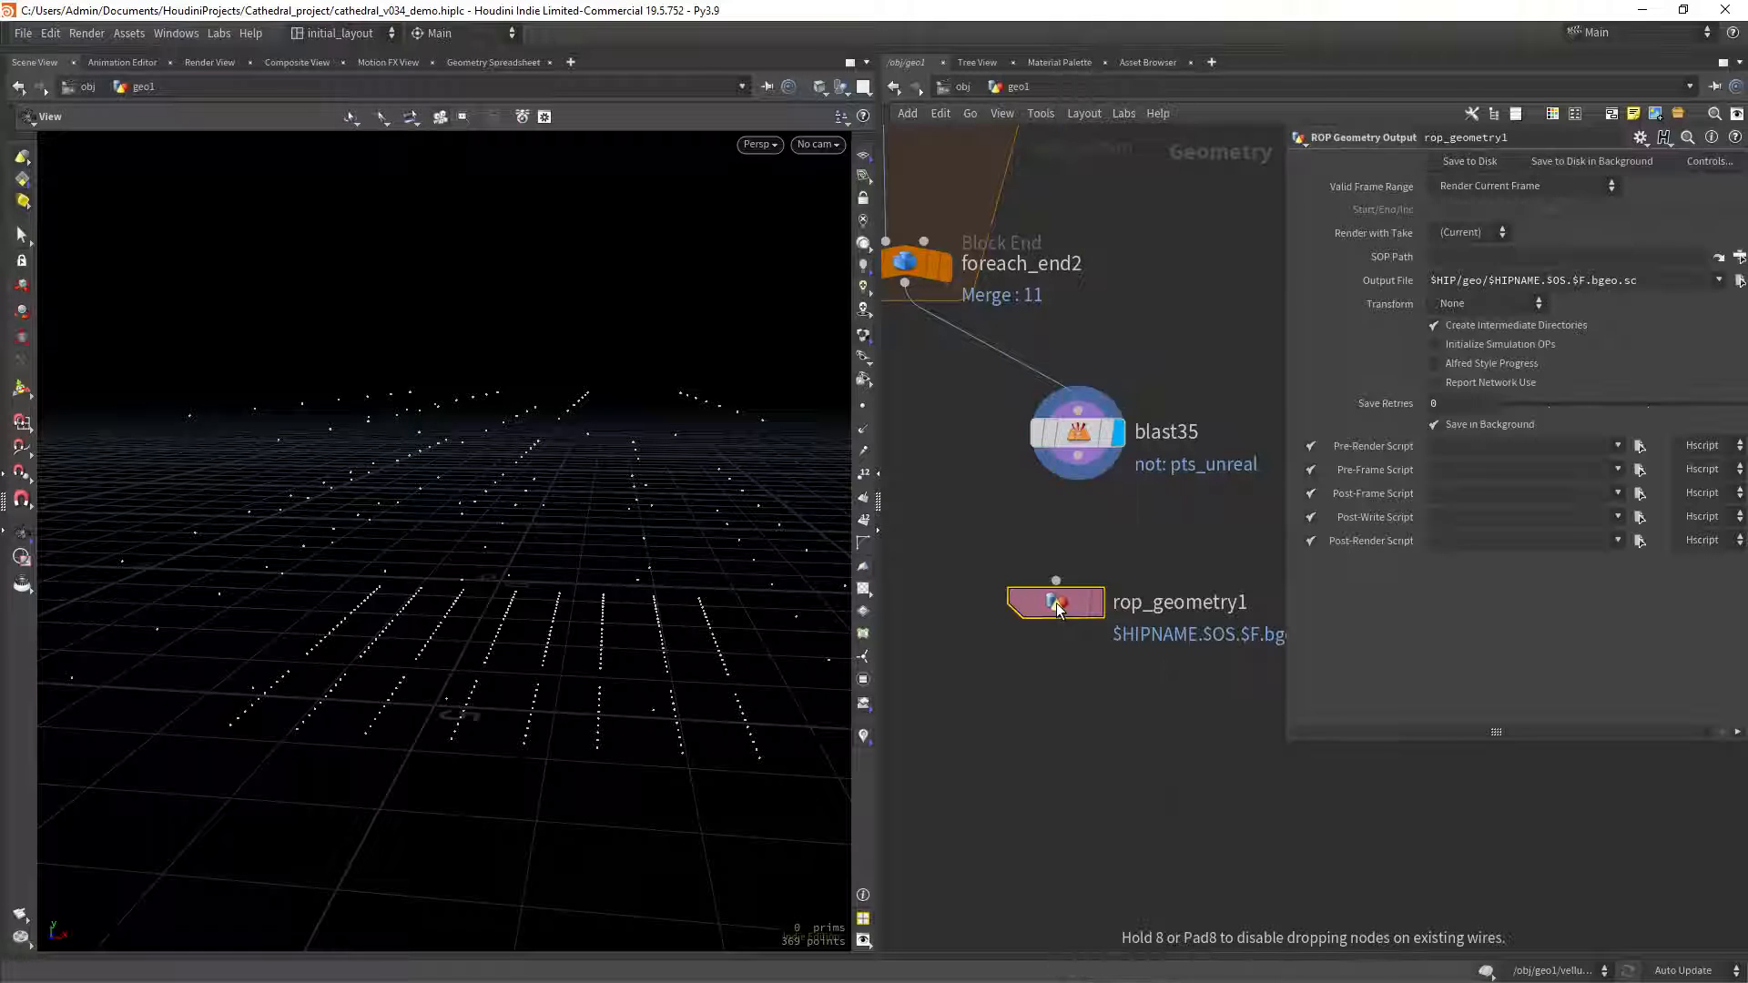
pyautogui.click(1056, 602)
pyautogui.moveTo(1083, 466); pyautogui.dragTo(1061, 602)
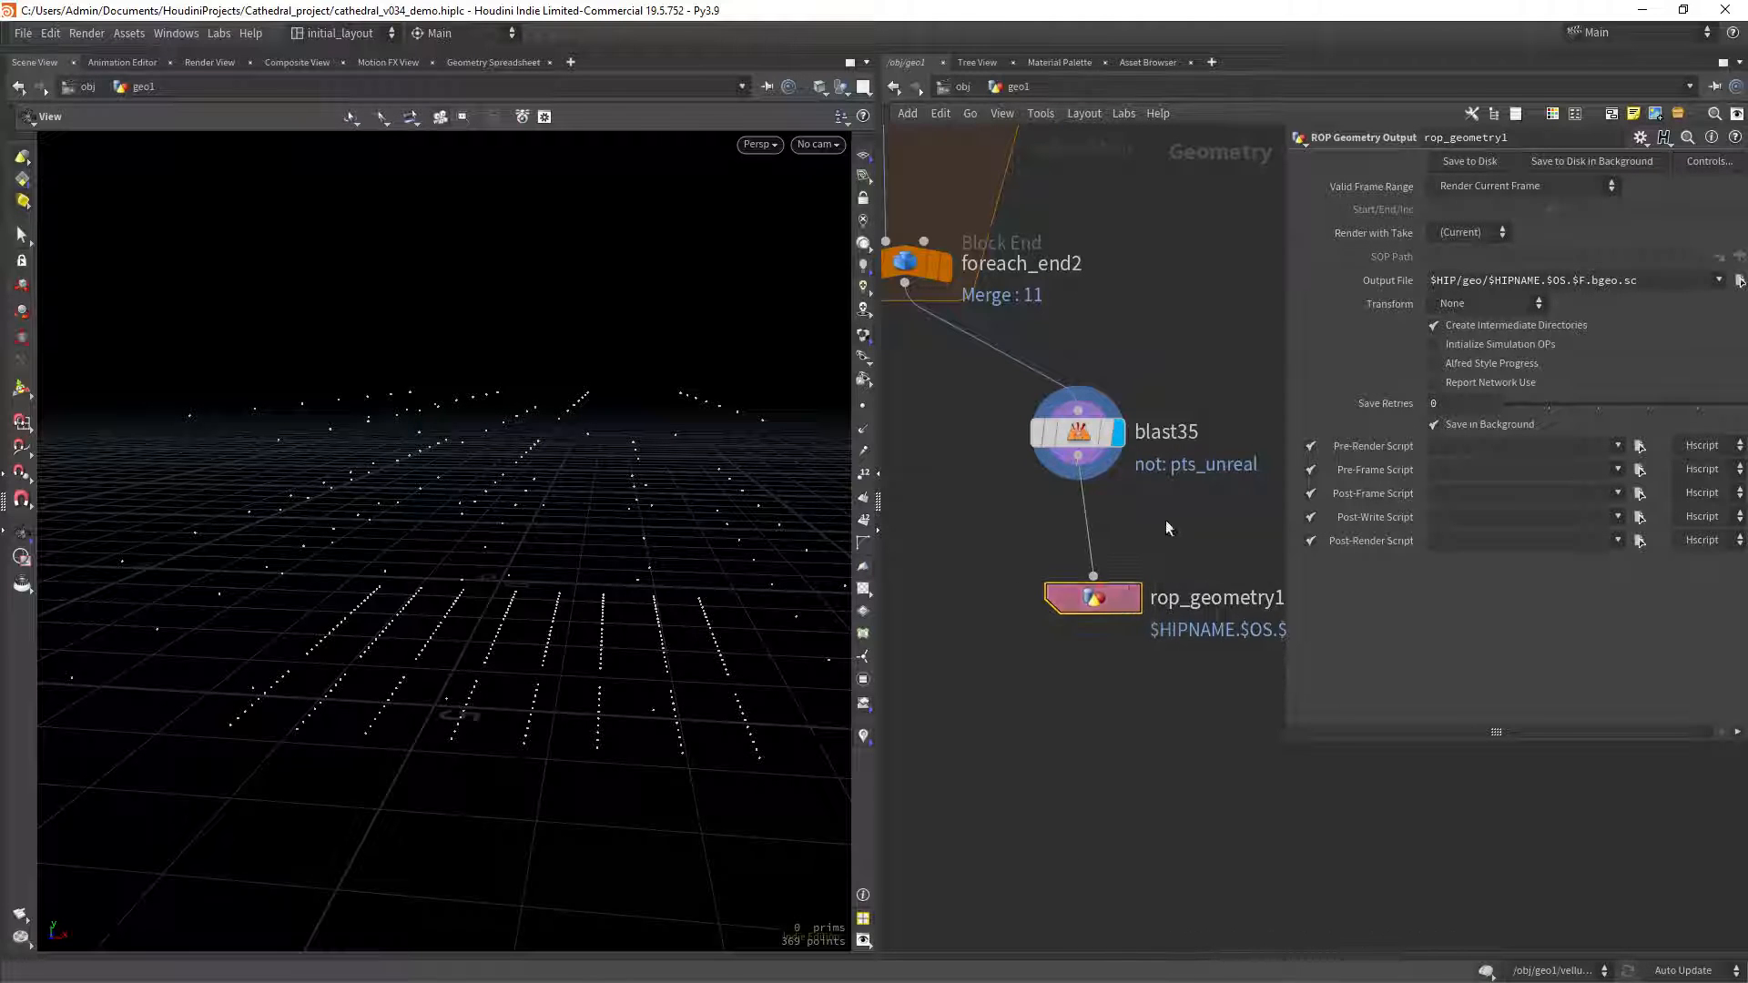
# Copy the $HIP/geo/Out_Cathedral/fbx_demo/ path from rop_fbx1 into the output file of the ROP Geometry Output node.
pyautogui.press('h')
pyautogui.click(1092, 439)
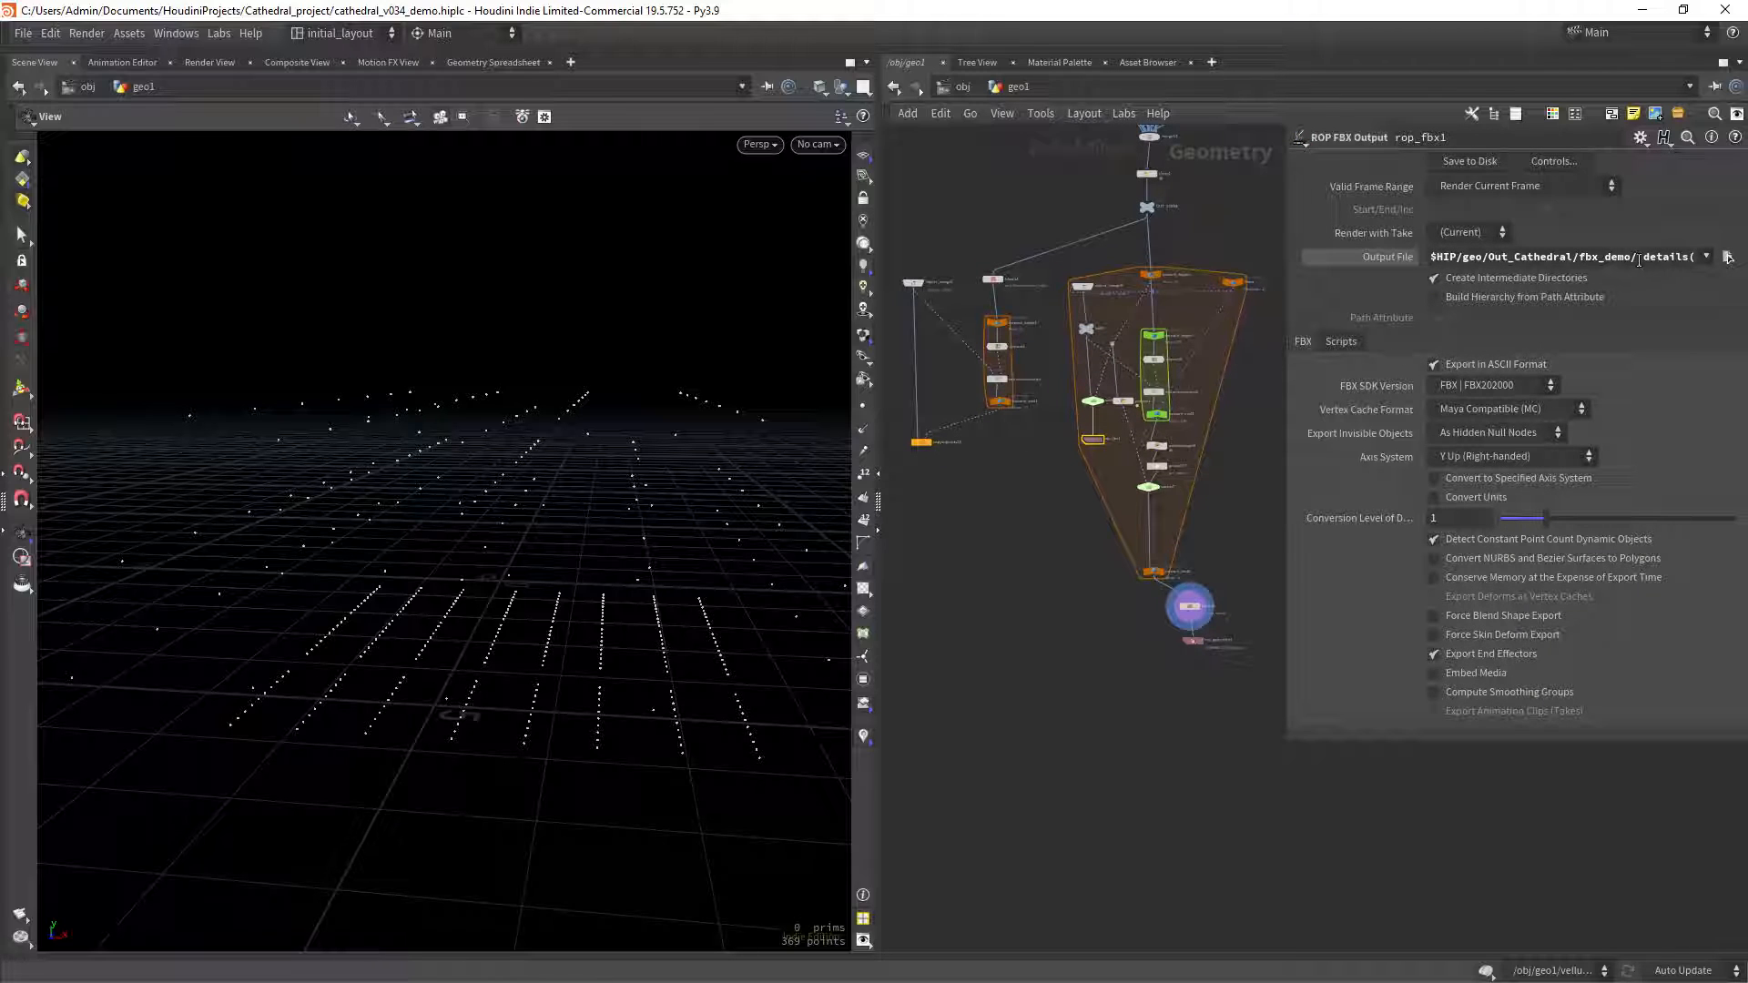
pyautogui.moveTo(1638, 259); pyautogui.dragTo(1427, 258)
pyautogui.hotkey('ctrl', 'c')
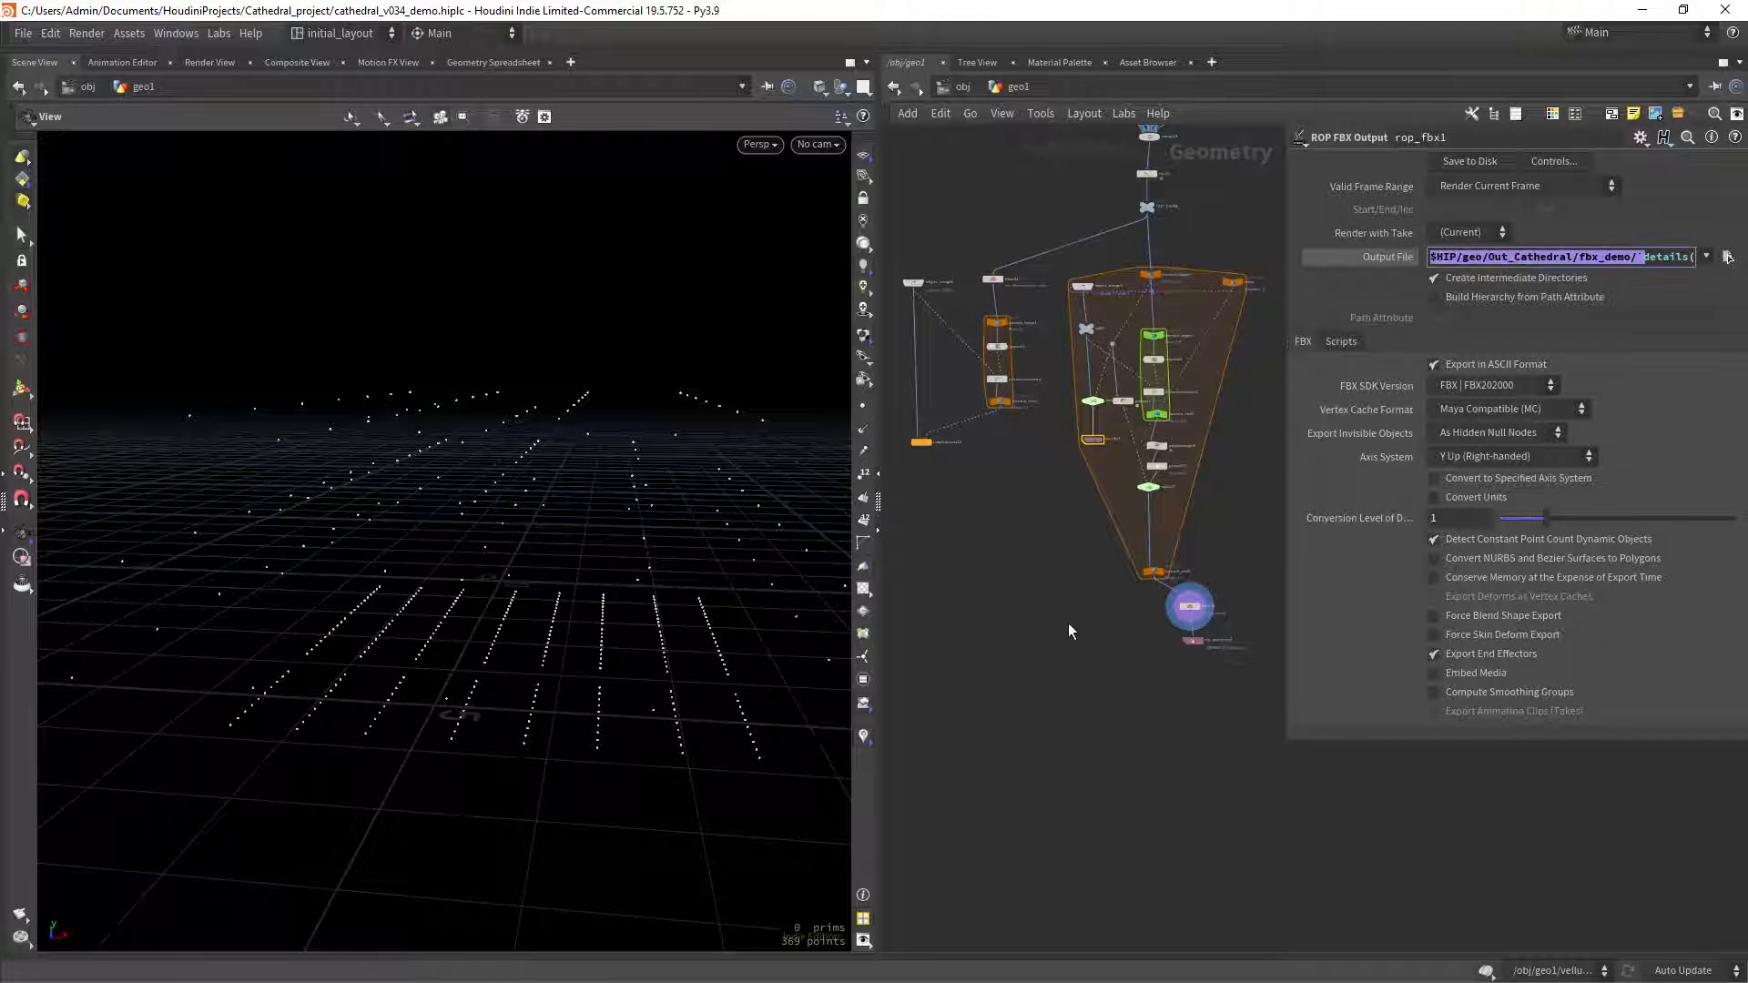
pyautogui.click(1193, 641)
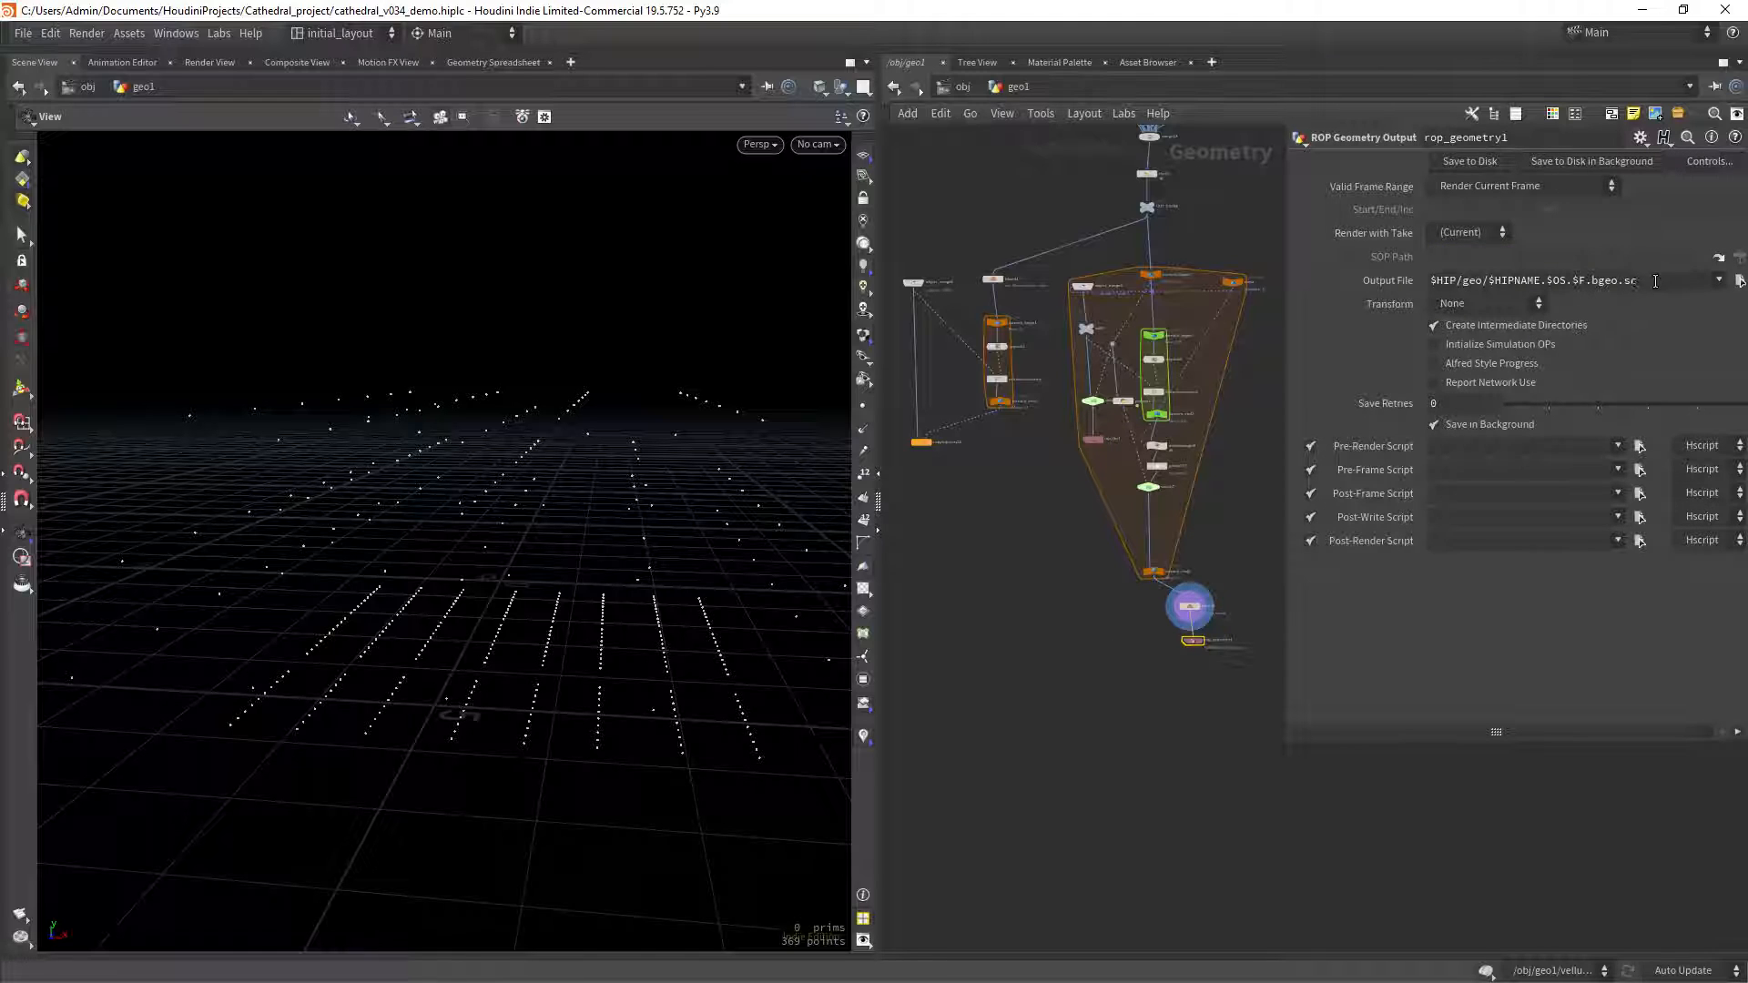
pyautogui.moveTo(1488, 281); pyautogui.dragTo(1403, 284)
pyautogui.hotkey('ctrl', 'v')
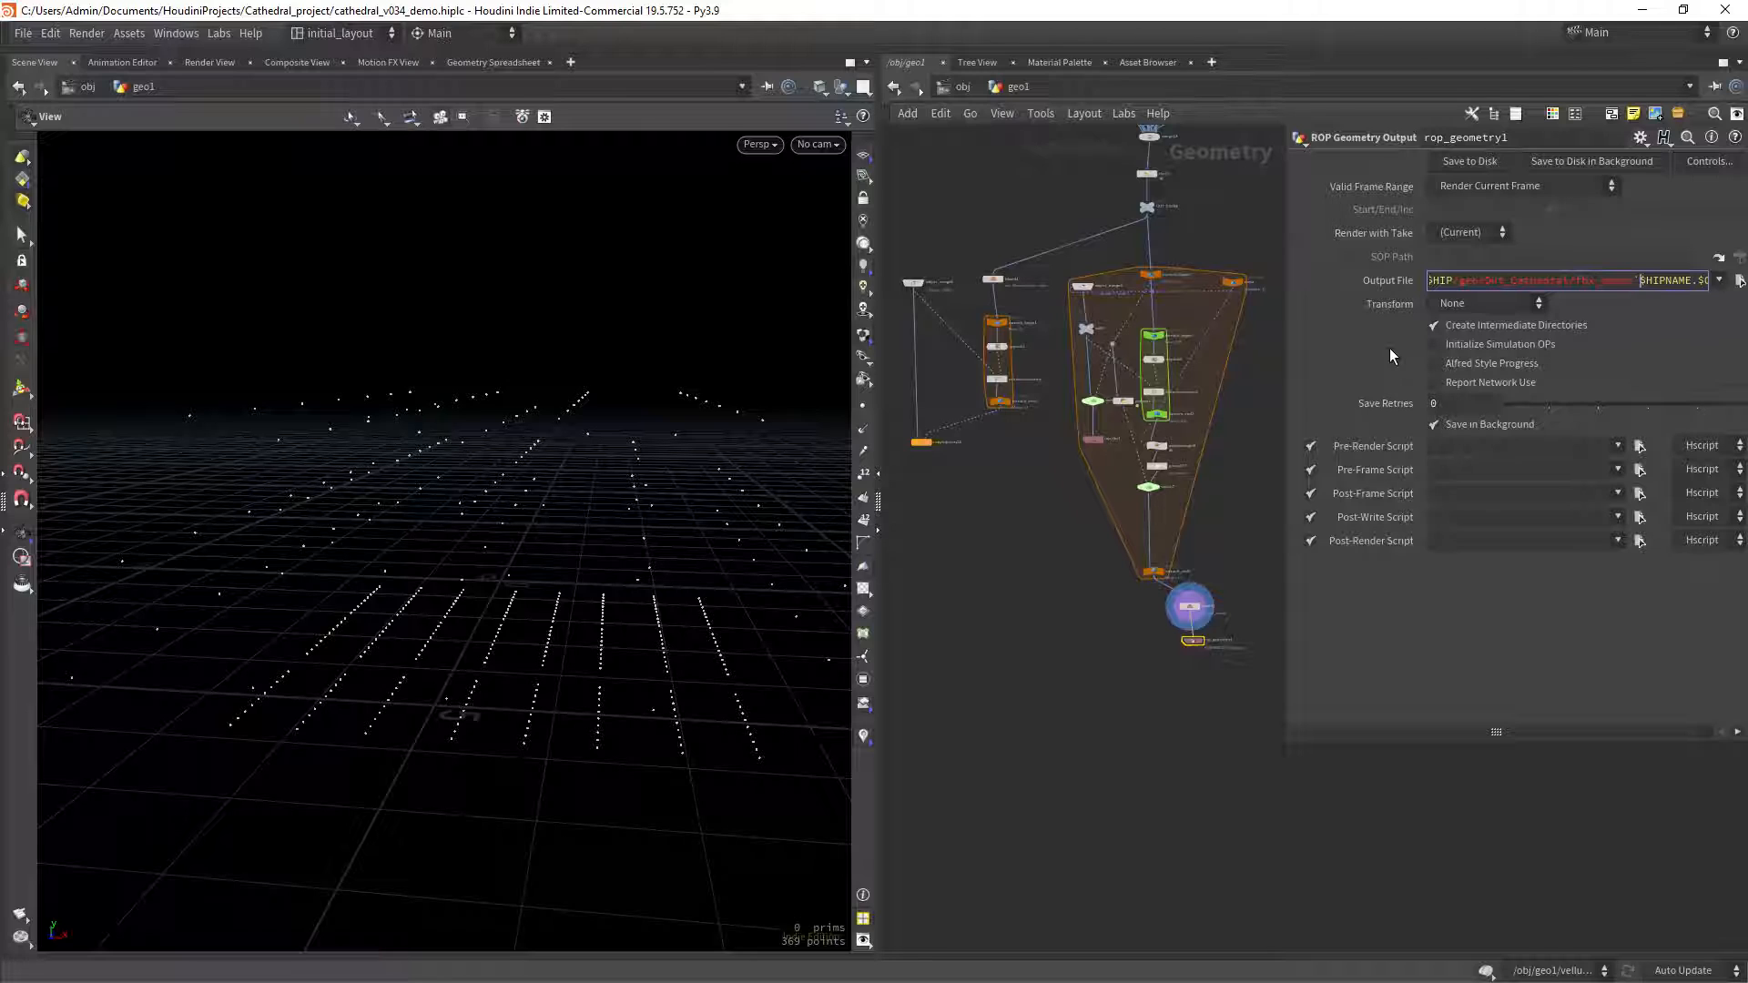
# Complete the geometry output path as $HIP/geo/Out_Cathedral/fbx_demo/pts_unreal_v02.bgeo.sc.
pyautogui.hotkey('shift', 'End')
pyautogui.hotkey('shift', 'Right')
pyautogui.hotkey('shift', 'Right')
pyautogui.hotkey('shift', 'Right')
pyautogui.hotkey('shift', 'Right')
pyautogui.hotkey('shift', 'Right')
pyautogui.hotkey('shift', 'Right')
pyautogui.hotkey('shift', 'Right')
pyautogui.hotkey('shift', 'Right')
pyautogui.hotkey('shift', 'Right')
pyautogui.hotkey('shift', 'Right')
pyautogui.hotkey('shift', 'Right')
pyautogui.hotkey('shift', 'Right')
pyautogui.hotkey('shift', 'Right')
pyautogui.hotkey('shift', 'Right')
pyautogui.hotkey('shift', 'Right')
pyautogui.hotkey('ctrl', 'x')
pyautogui.press('BackSpace')
pyautogui.press('Left')
pyautogui.press('Left')
pyautogui.press('Left')
pyautogui.press('Left')
pyautogui.press('Left')
pyautogui.press('Left')
pyautogui.press('Left')
pyautogui.press('Left')
pyautogui.press('Left')
pyautogui.press('Right')
pyautogui.press('Right')
pyautogui.press('Right')
pyautogui.press('Right')
pyautogui.press('Right')
pyautogui.press('Right')
pyautogui.press('Right')
pyautogui.press('Right')
pyautogui.press('Right')
pyautogui.press('Right')
pyautogui.press('Right')
pyautogui.press('Right')
pyautogui.press('Right')
pyautogui.press('Right')
pyautogui.press('Right')
pyautogui.press('Right')
pyautogui.write('_pt_unres')
pyautogui.press('Return')
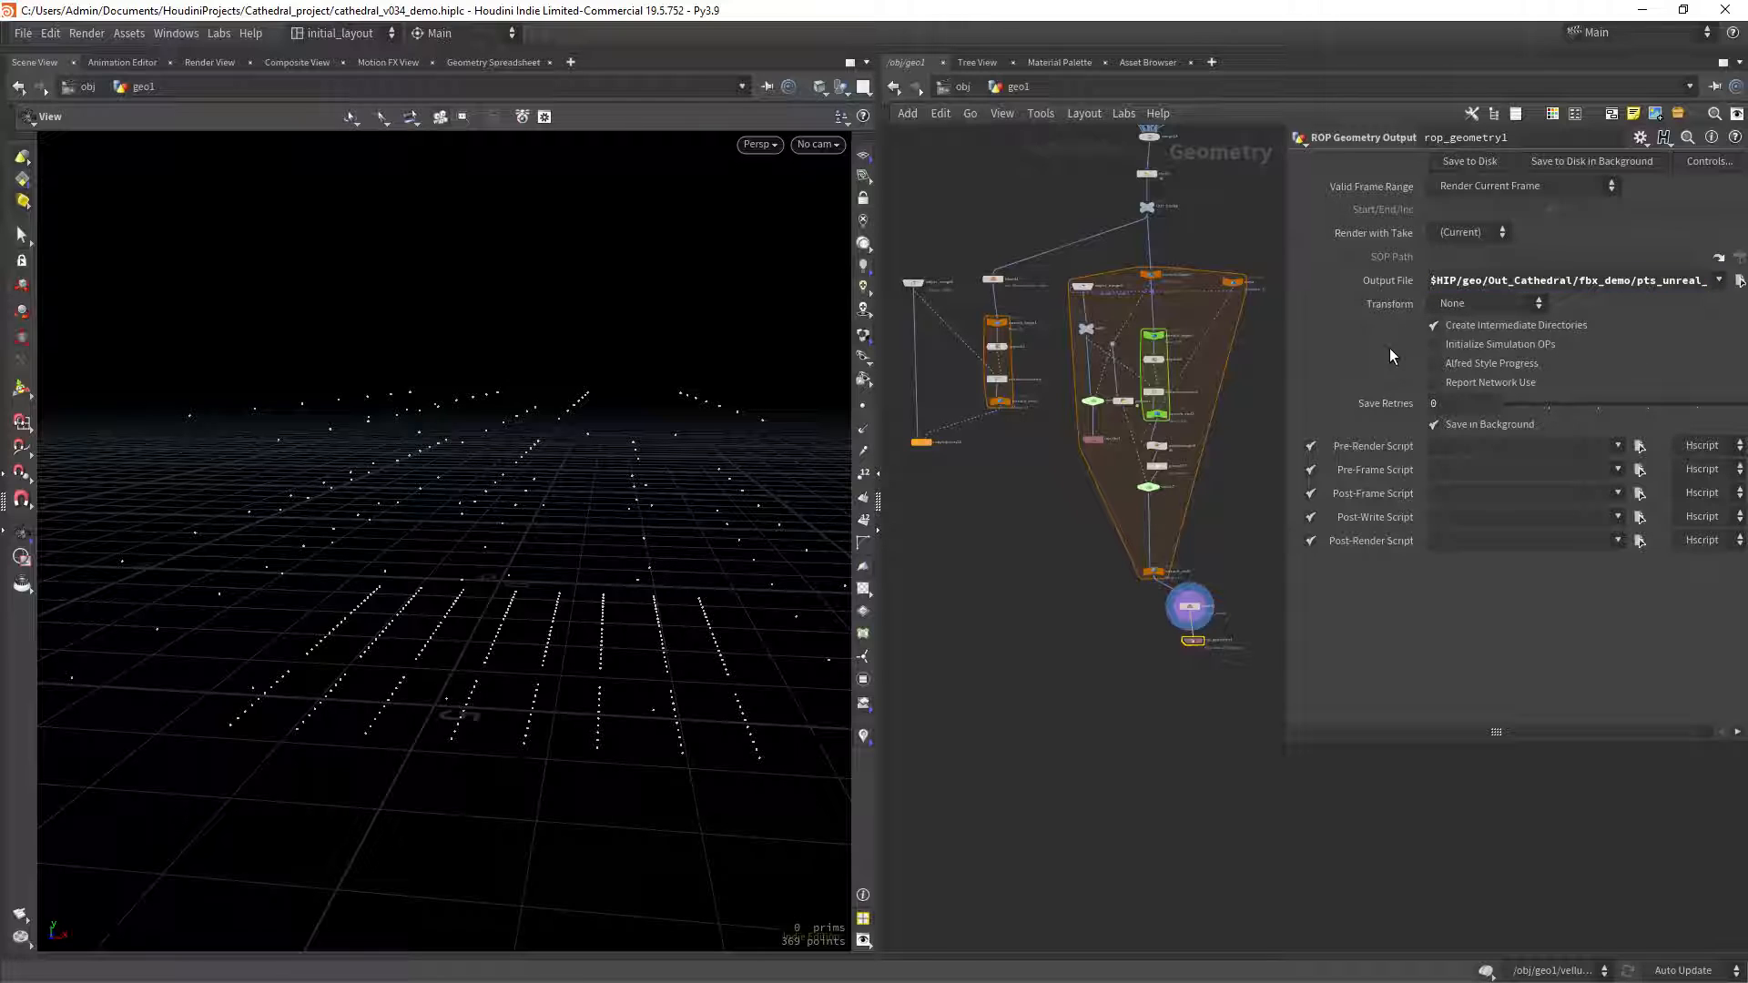
# Widen the parameter area to check the full geometry output path, and narrow it again.
pyautogui.moveTo(1287, 350); pyautogui.dragTo(1083, 347)
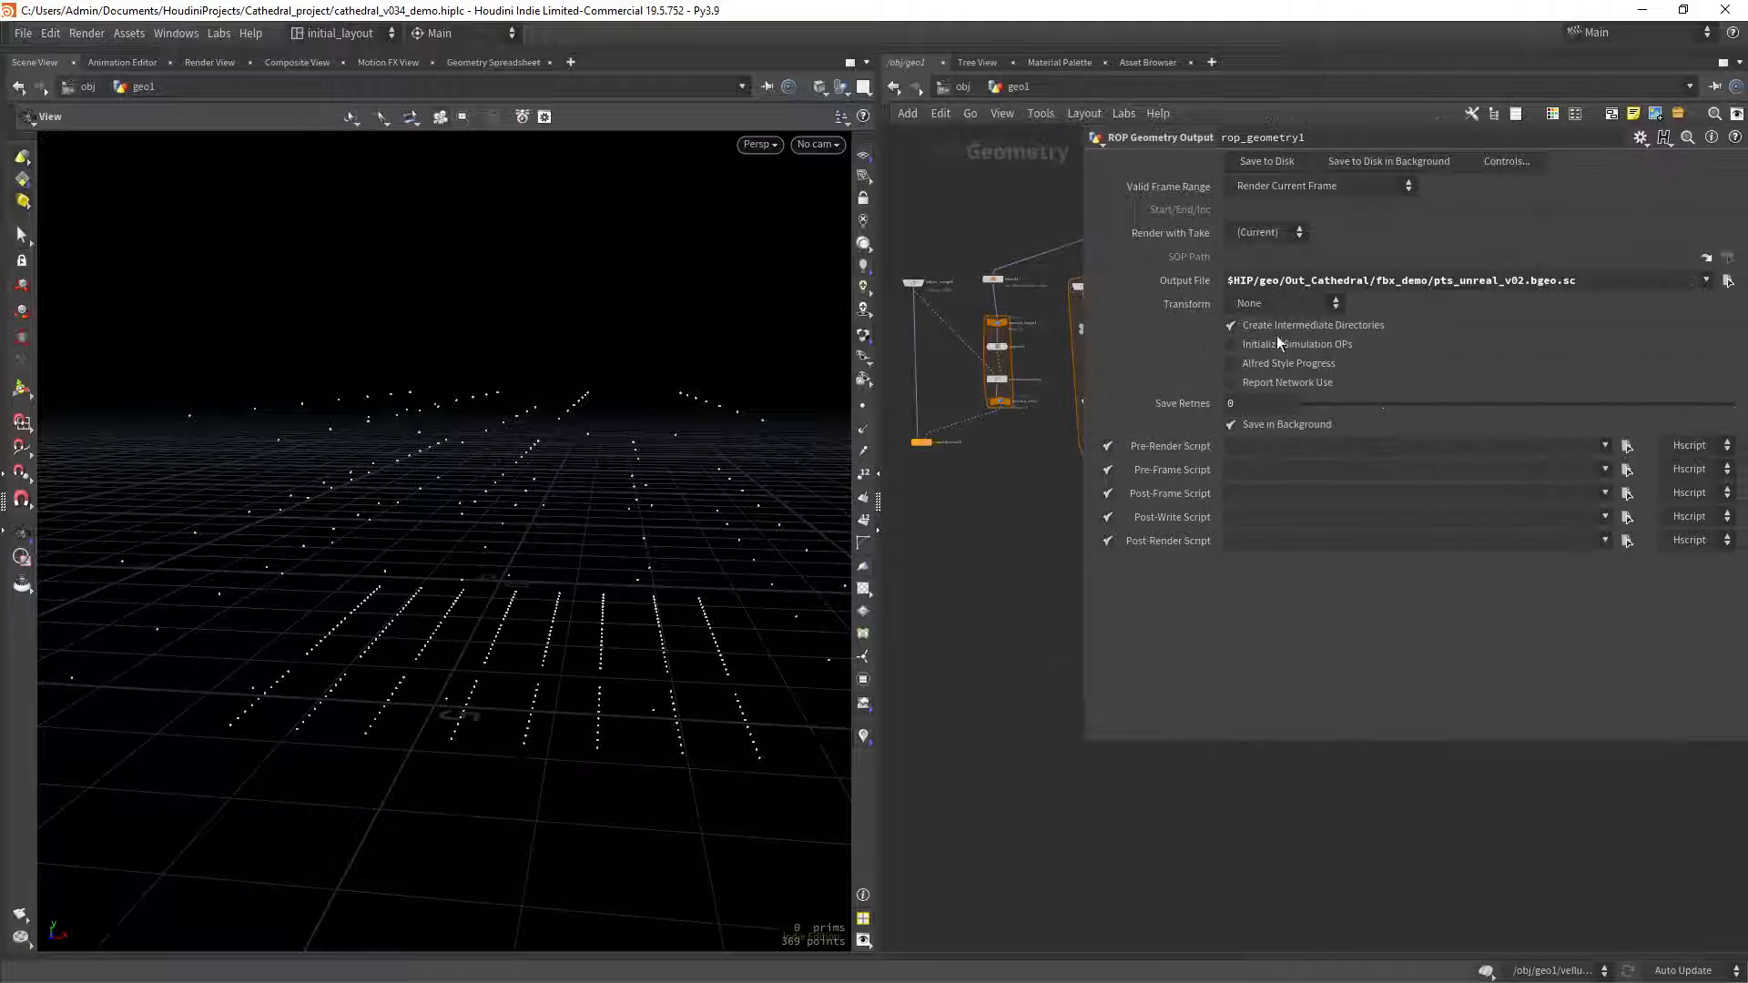
pyautogui.moveTo(1428, 280); pyautogui.dragTo(1627, 275)
pyautogui.click(1614, 281)
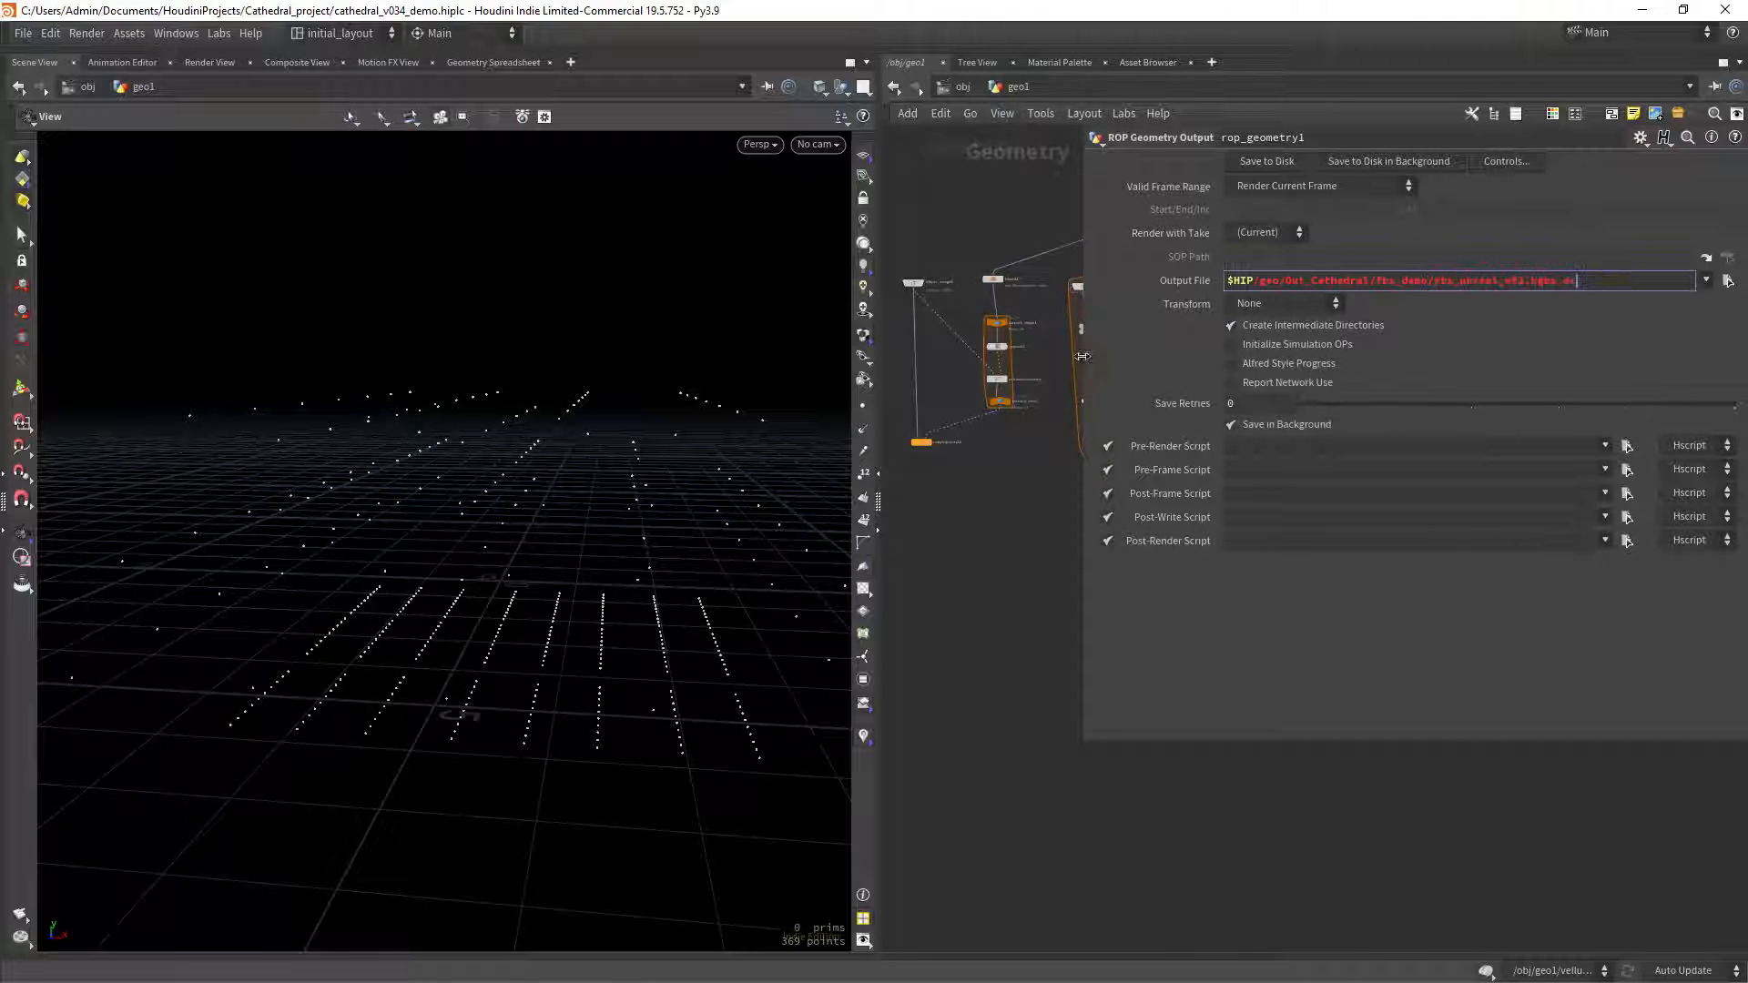
pyautogui.press('Return')
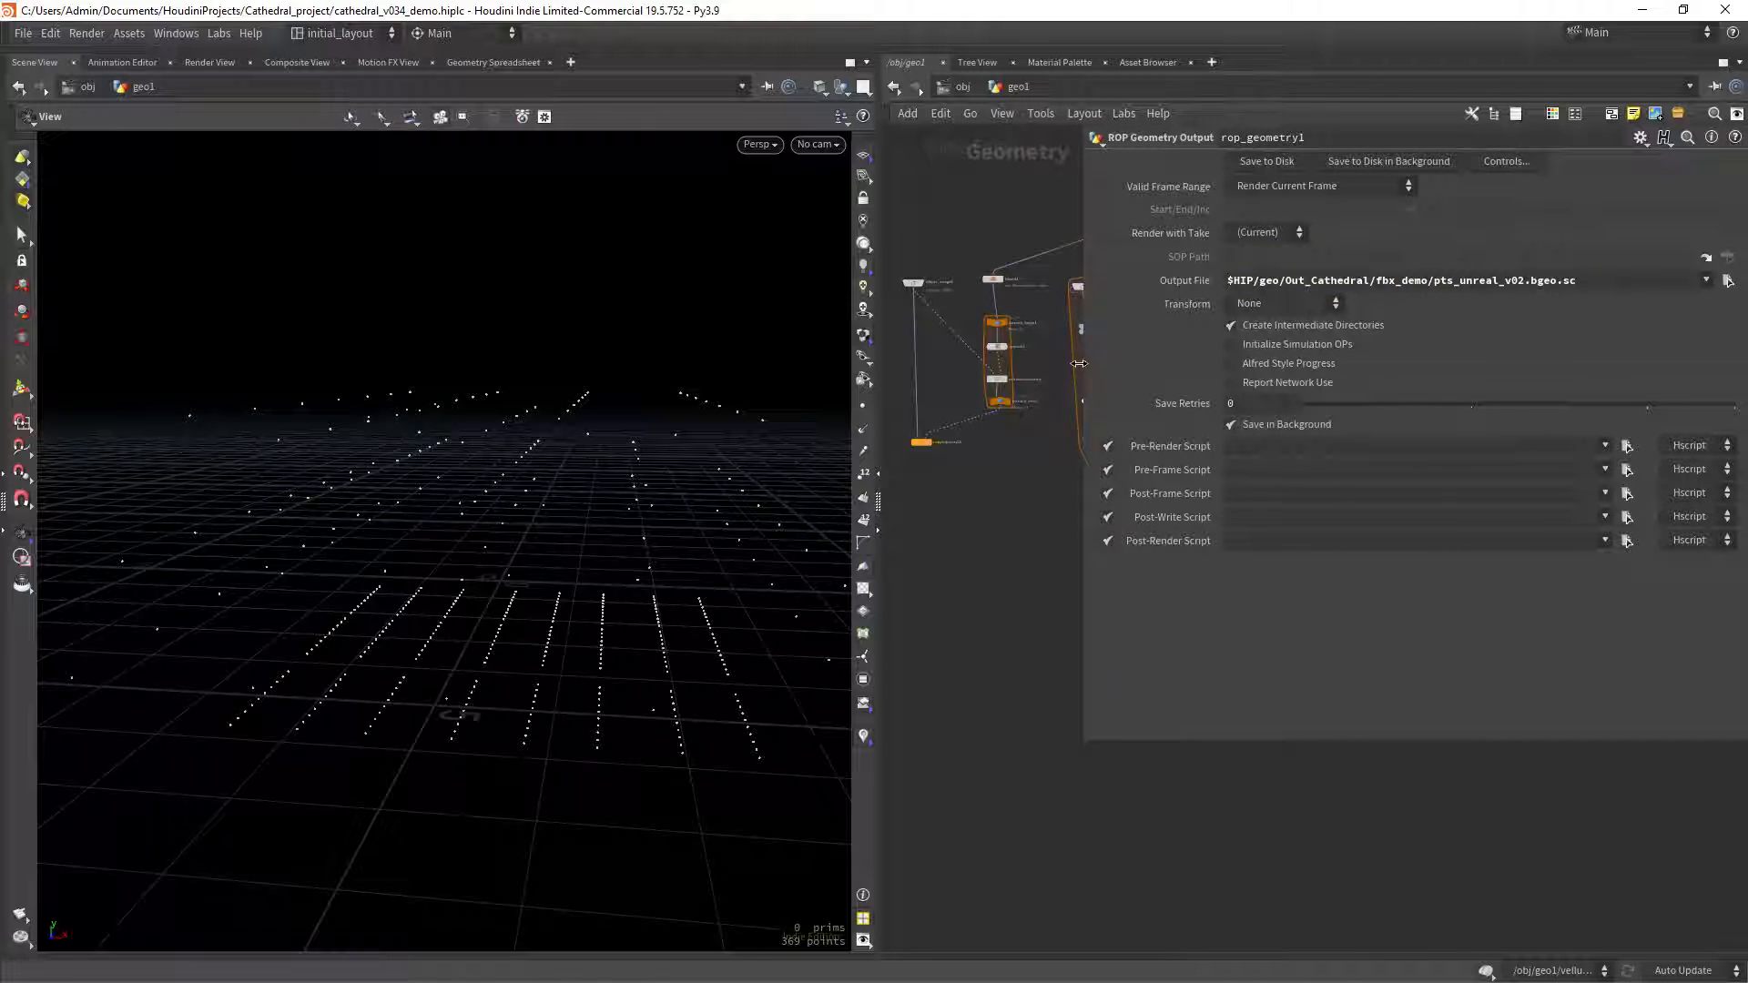
pyautogui.moveTo(1078, 363); pyautogui.dragTo(1378, 355)
# Check the Blast node's geometry information and parameters, and reselect the ROP Geometry Output node.
pyautogui.scroll(5, 1183, 581)
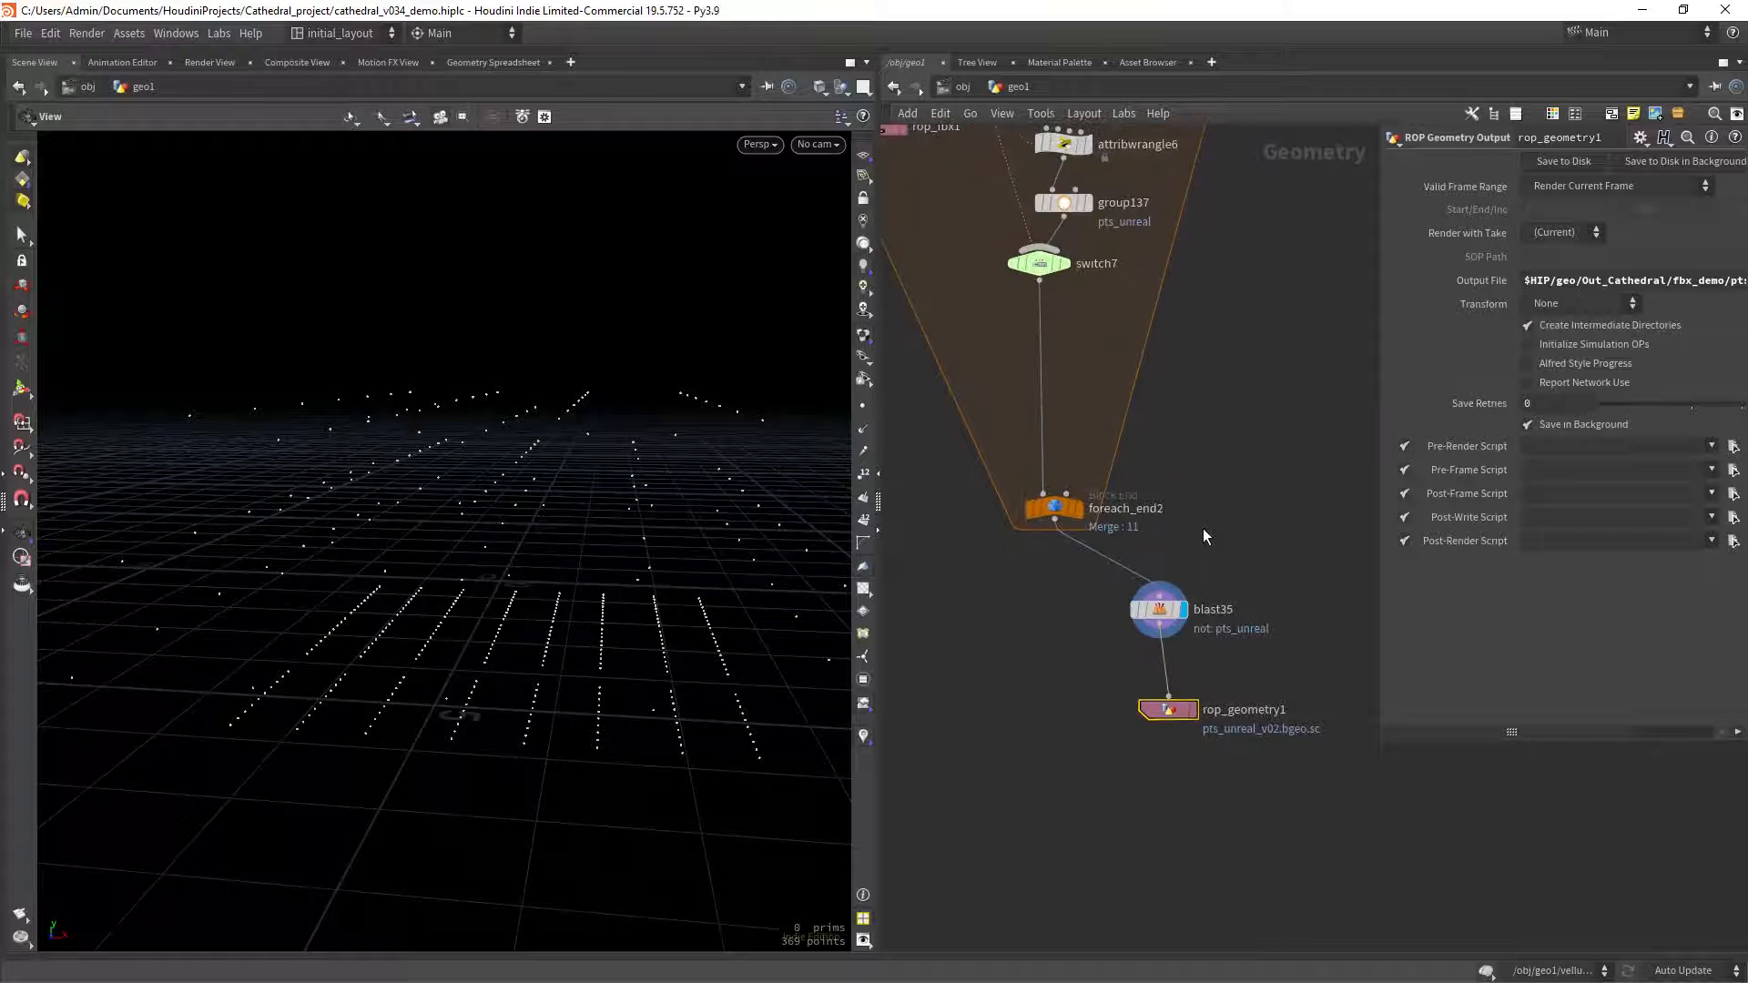
pyautogui.scroll(1, 1188, 556)
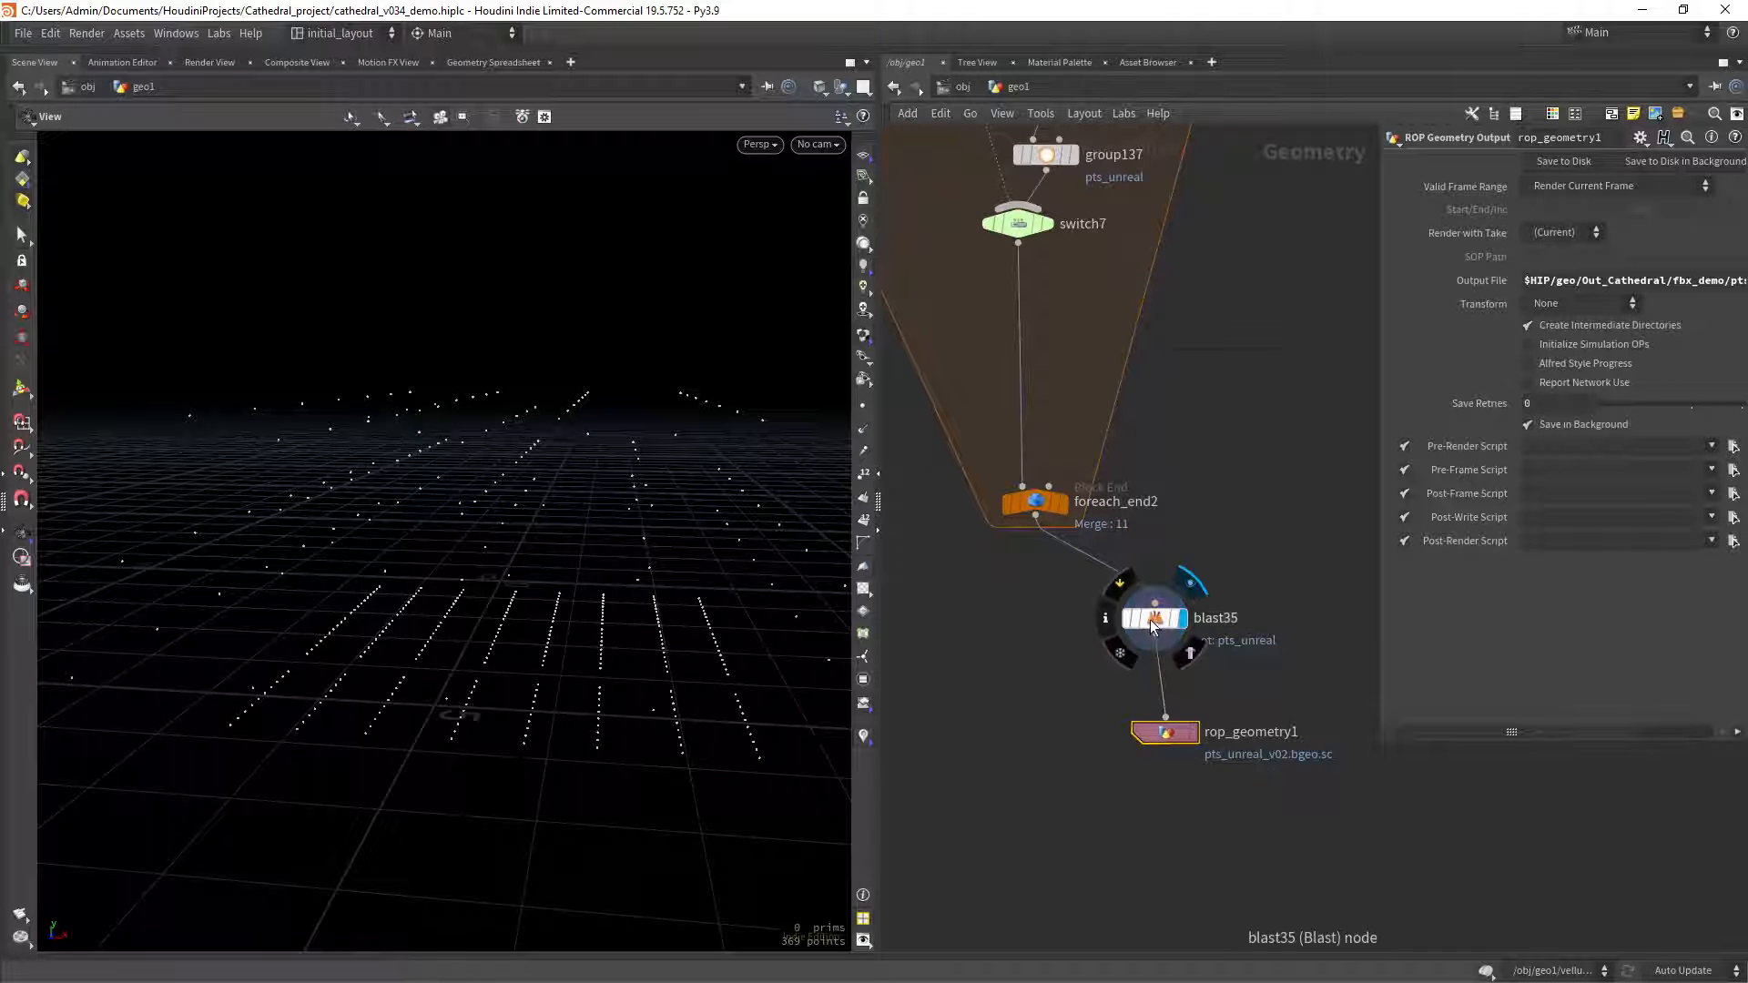
pyautogui.middleClick(1154, 619)
pyautogui.click(1157, 621)
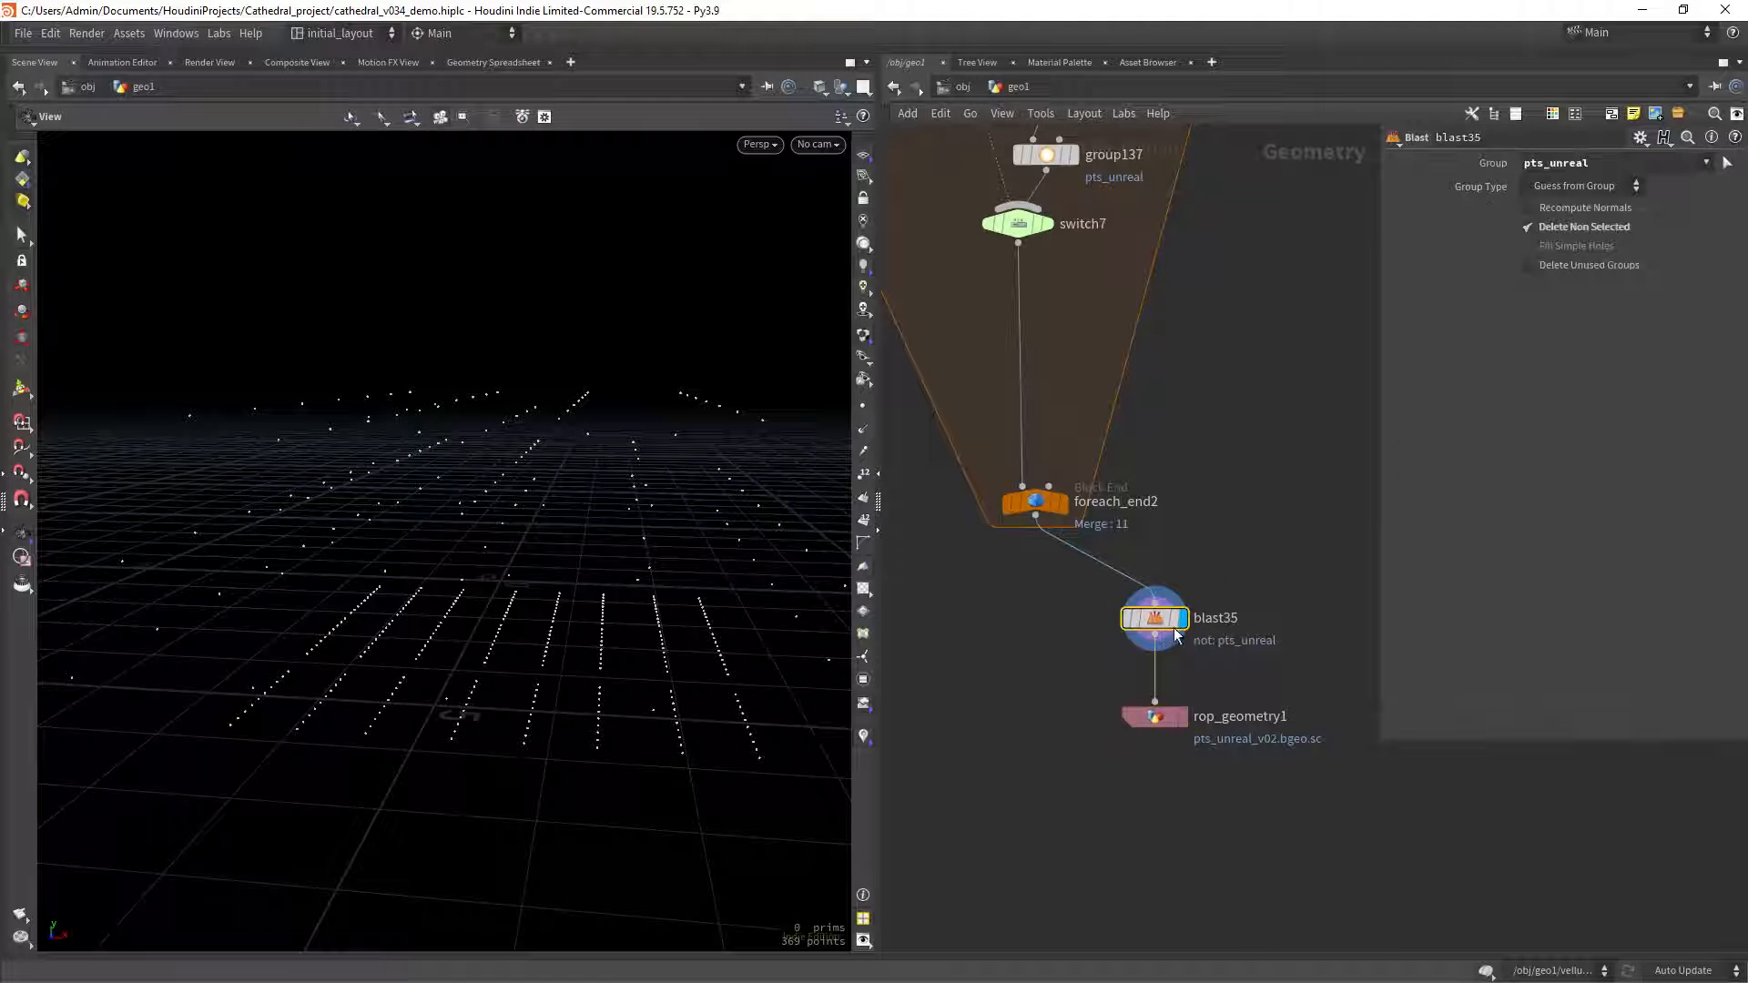
pyautogui.click(1122, 706)
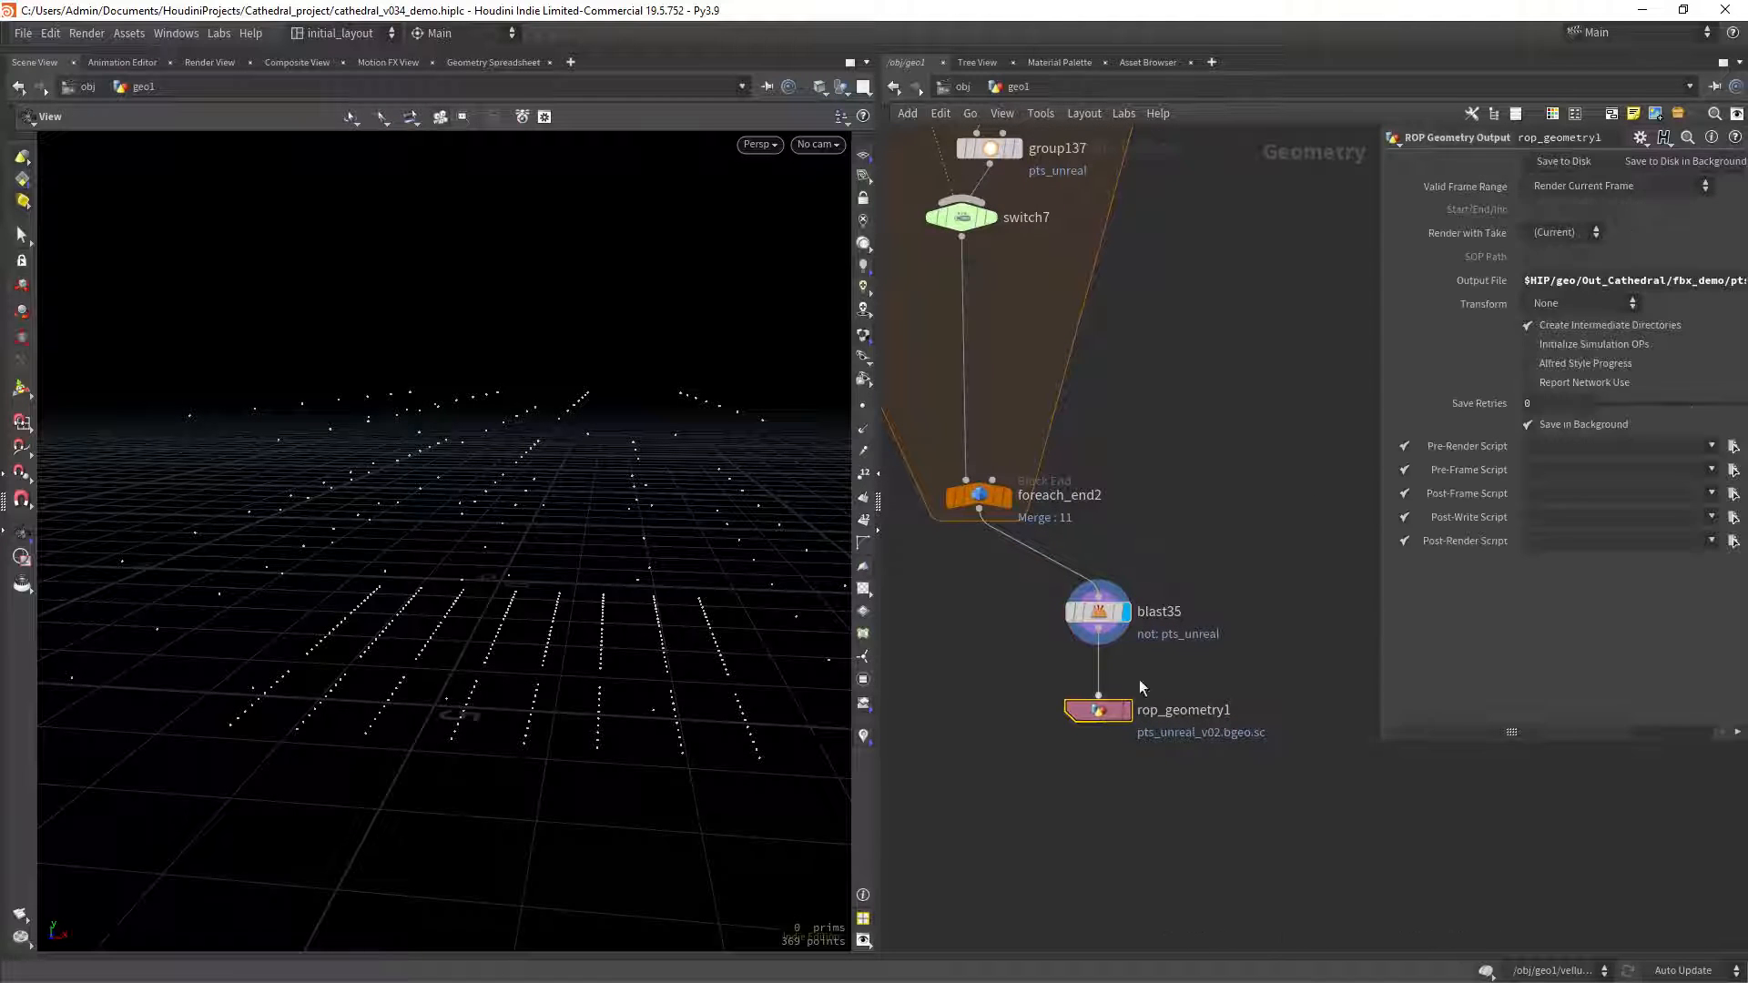
# Add a File node beside the Blast node and load pts_unreal_v02.bgeo.sc from the fbx_demo folder.
pyautogui.moveTo(1229, 584); pyautogui.dragTo(1200, 546, button='middle')
pyautogui.scroll(-1, 1211, 533)
pyautogui.press('Tab')
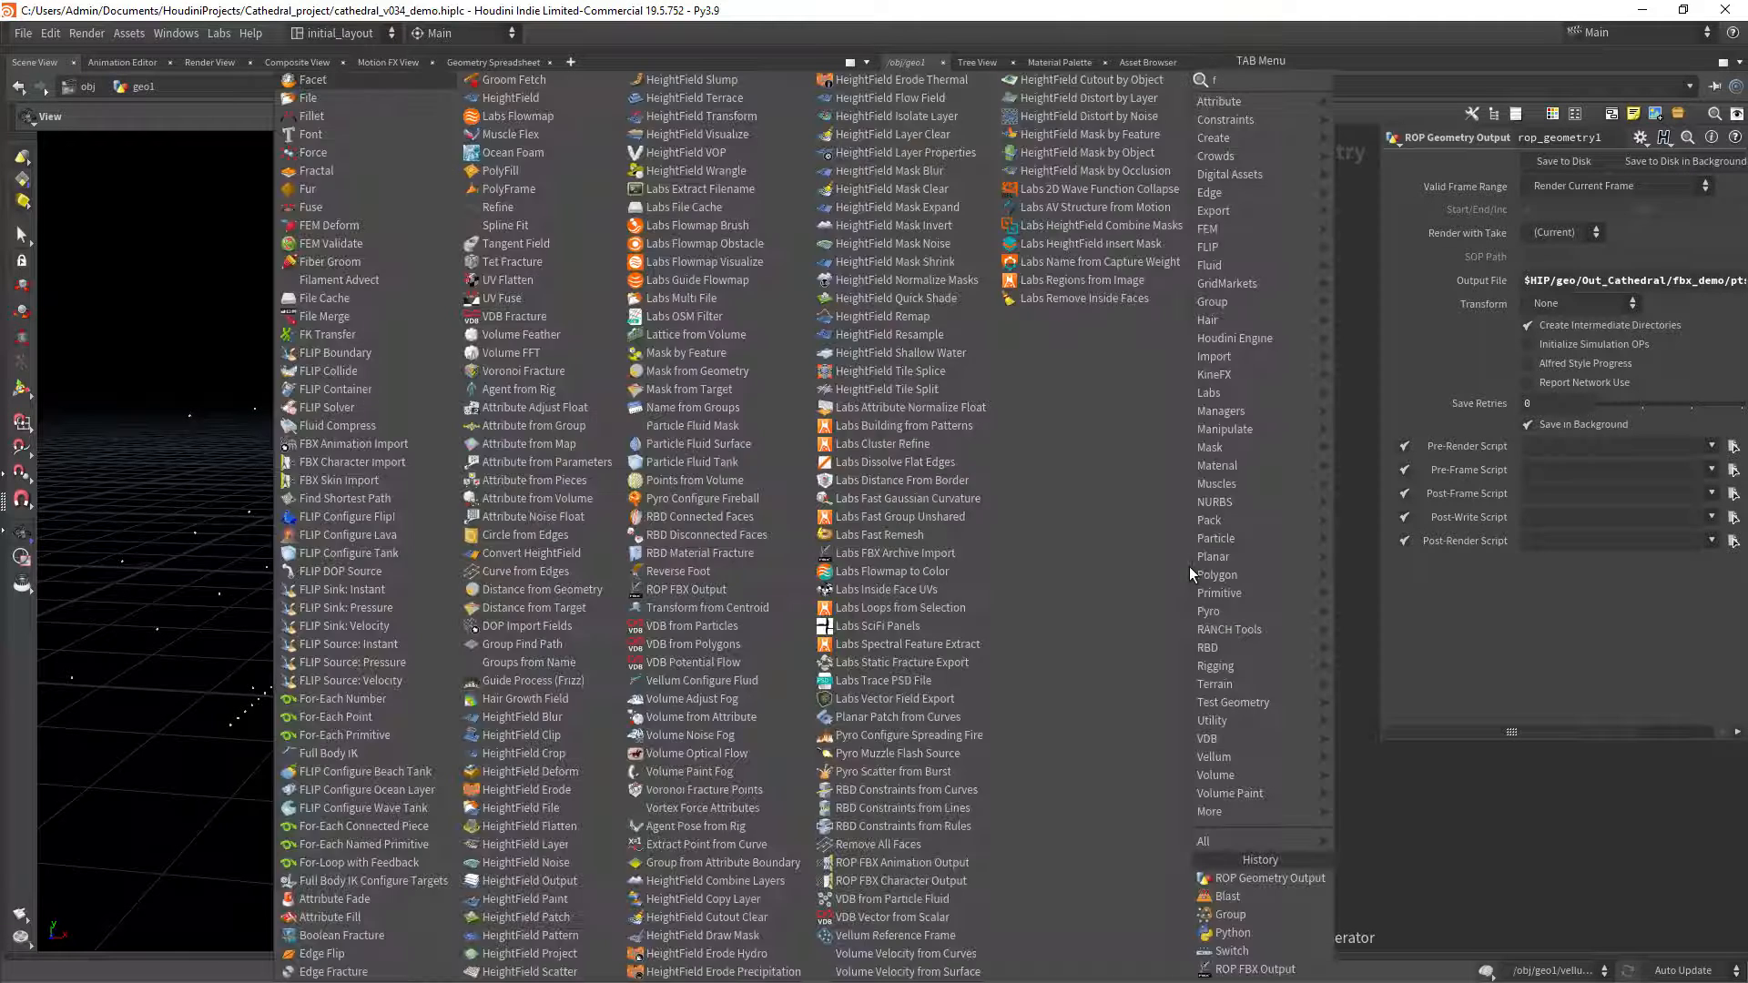
pyautogui.write('file')
pyautogui.press('Return')
pyautogui.click(1189, 566)
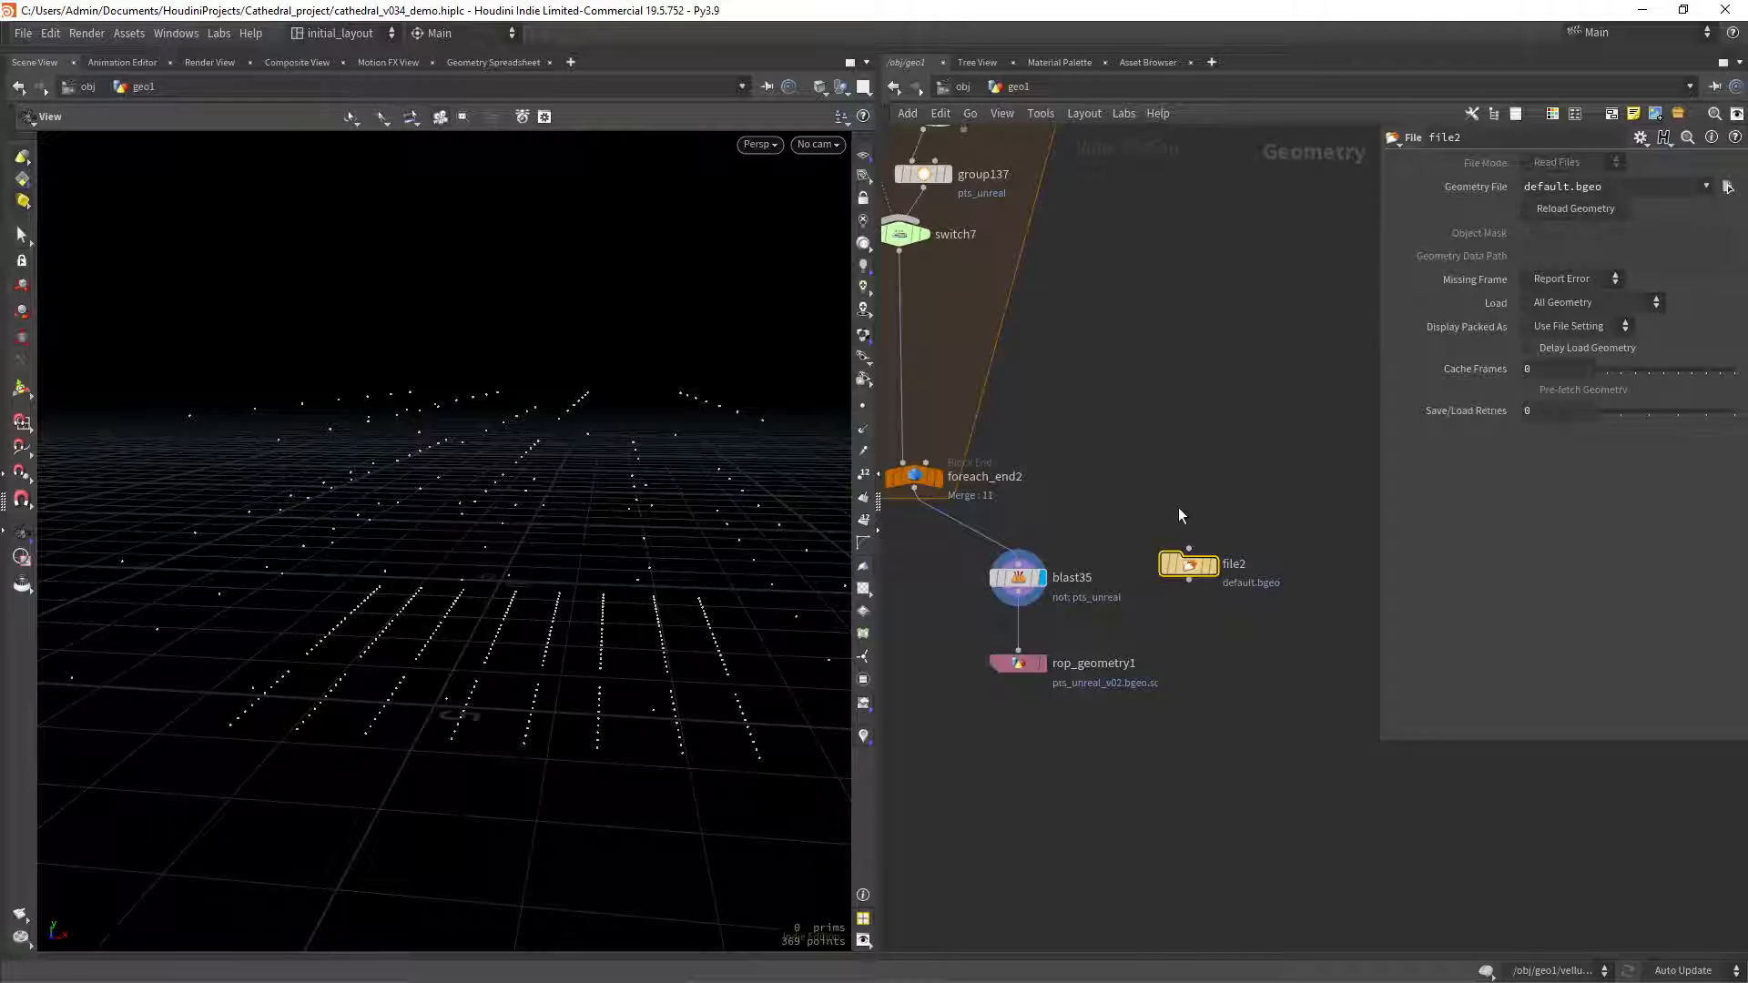
pyautogui.click(1727, 186)
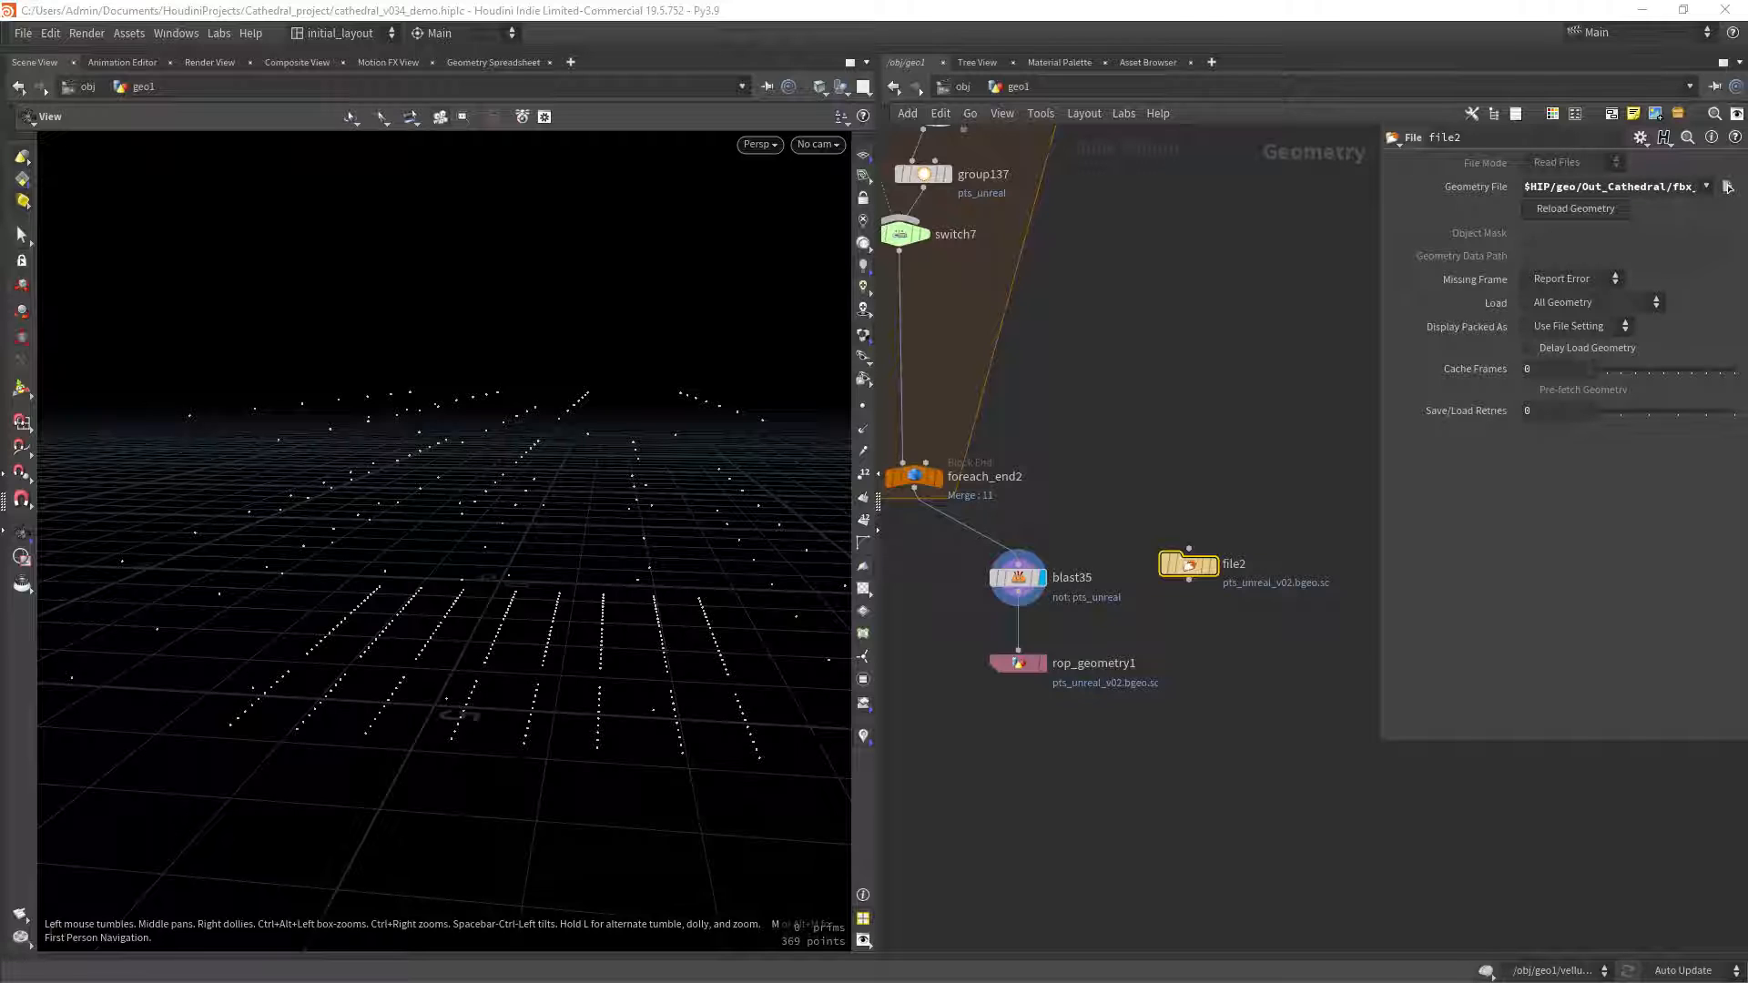
# Display the File node's loaded points and check its geometry information.
pyautogui.click(1222, 539)
pyautogui.moveTo(1182, 575)
pyautogui.mouseDown()
pyautogui.moveTo(1150, 581)
pyautogui.moveTo(1178, 569)
pyautogui.mouseUp()
pyautogui.middleClick(1178, 571)
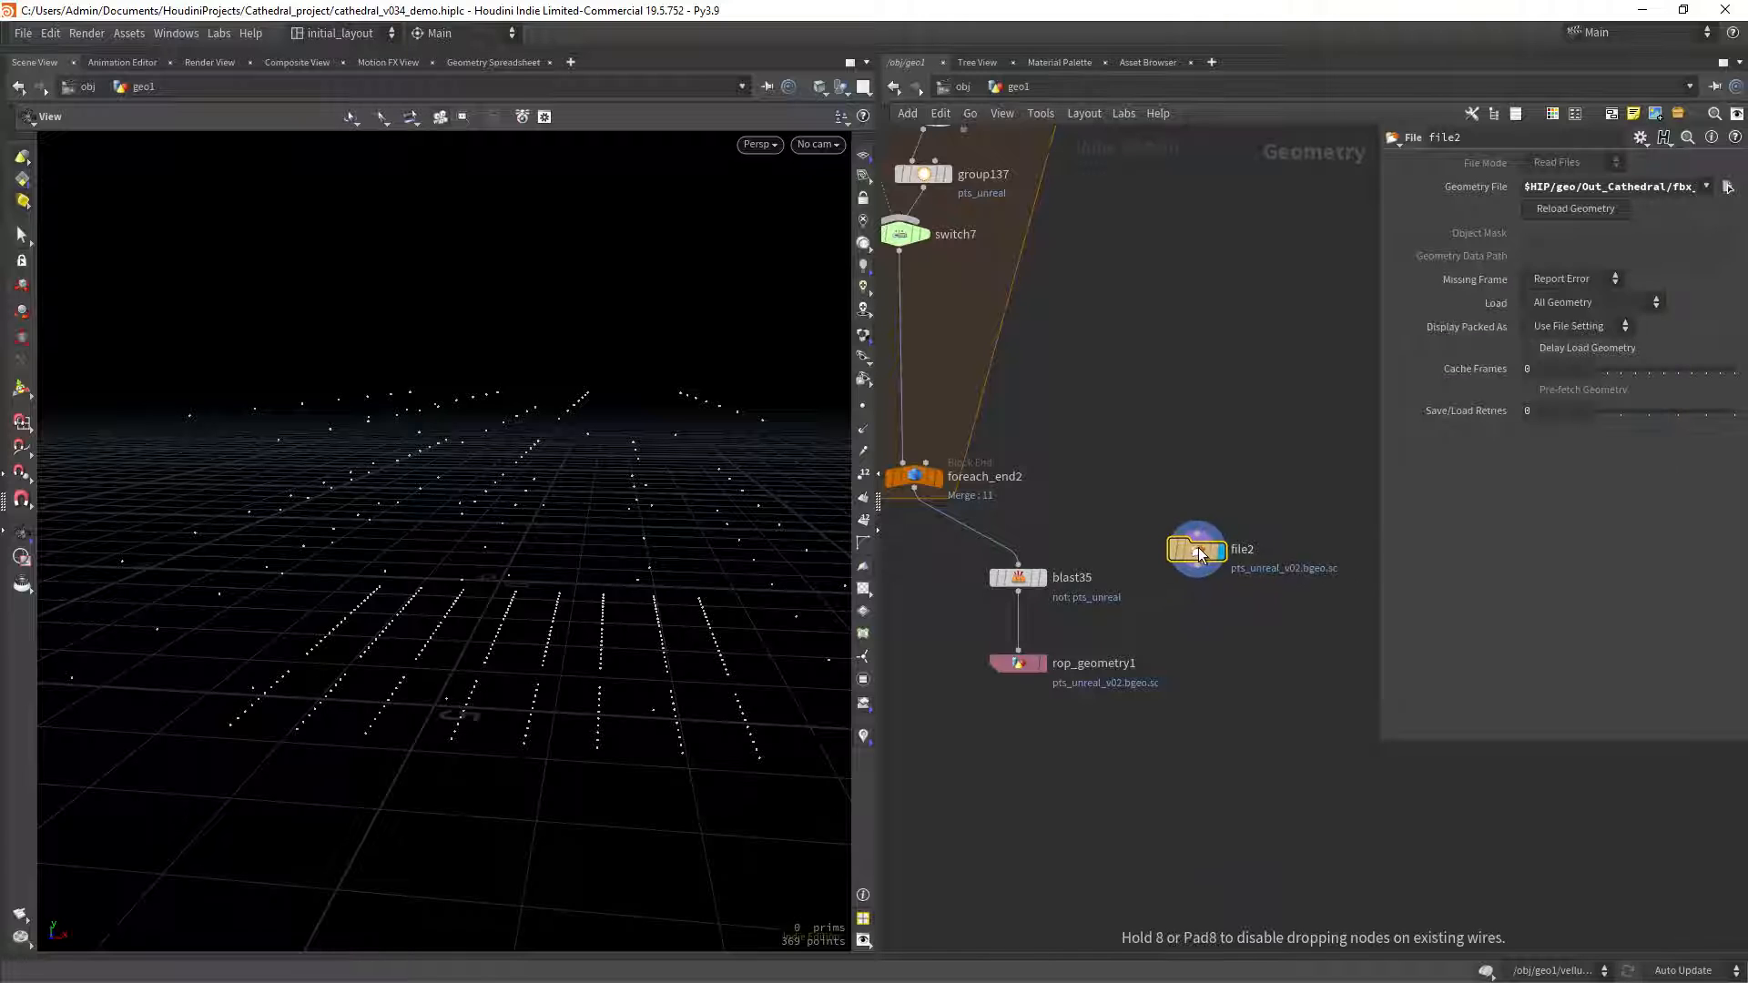
# Widen the parameter area and compare the File node's geometry path in its $HIP and fully expanded forms.
pyautogui.scroll(-2, 1109, 621)
pyautogui.scroll(3, 1109, 621)
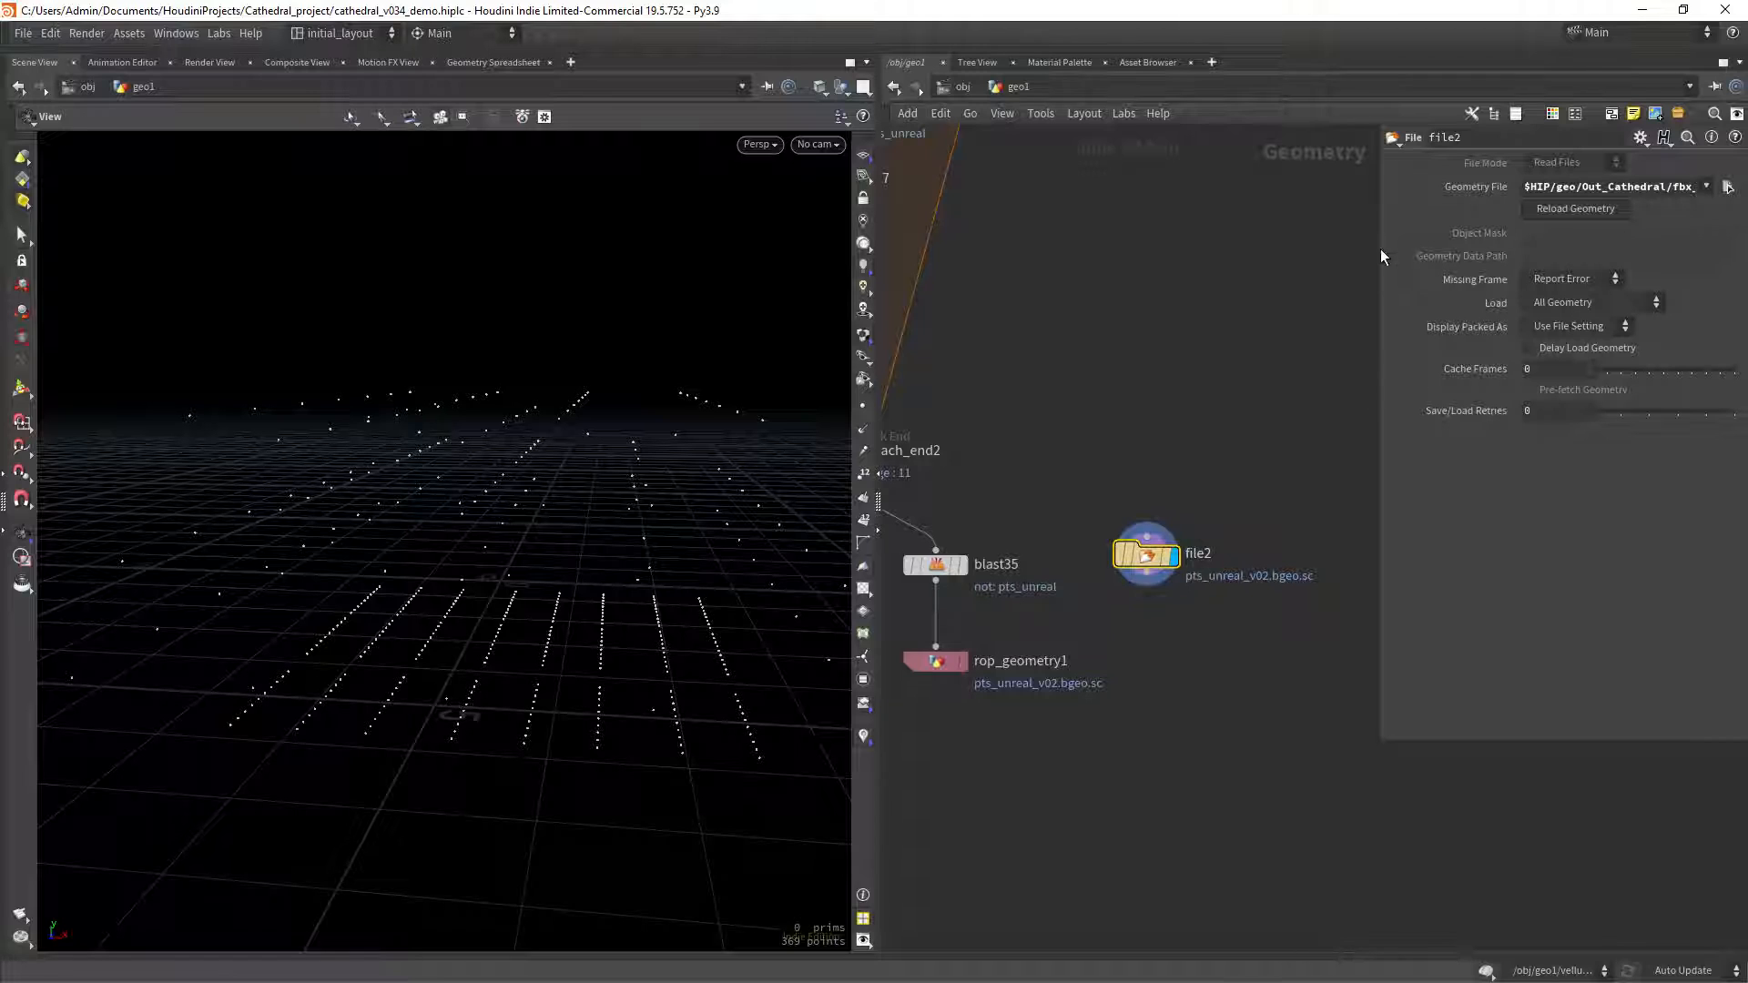
pyautogui.moveTo(1380, 248); pyautogui.dragTo(1220, 248)
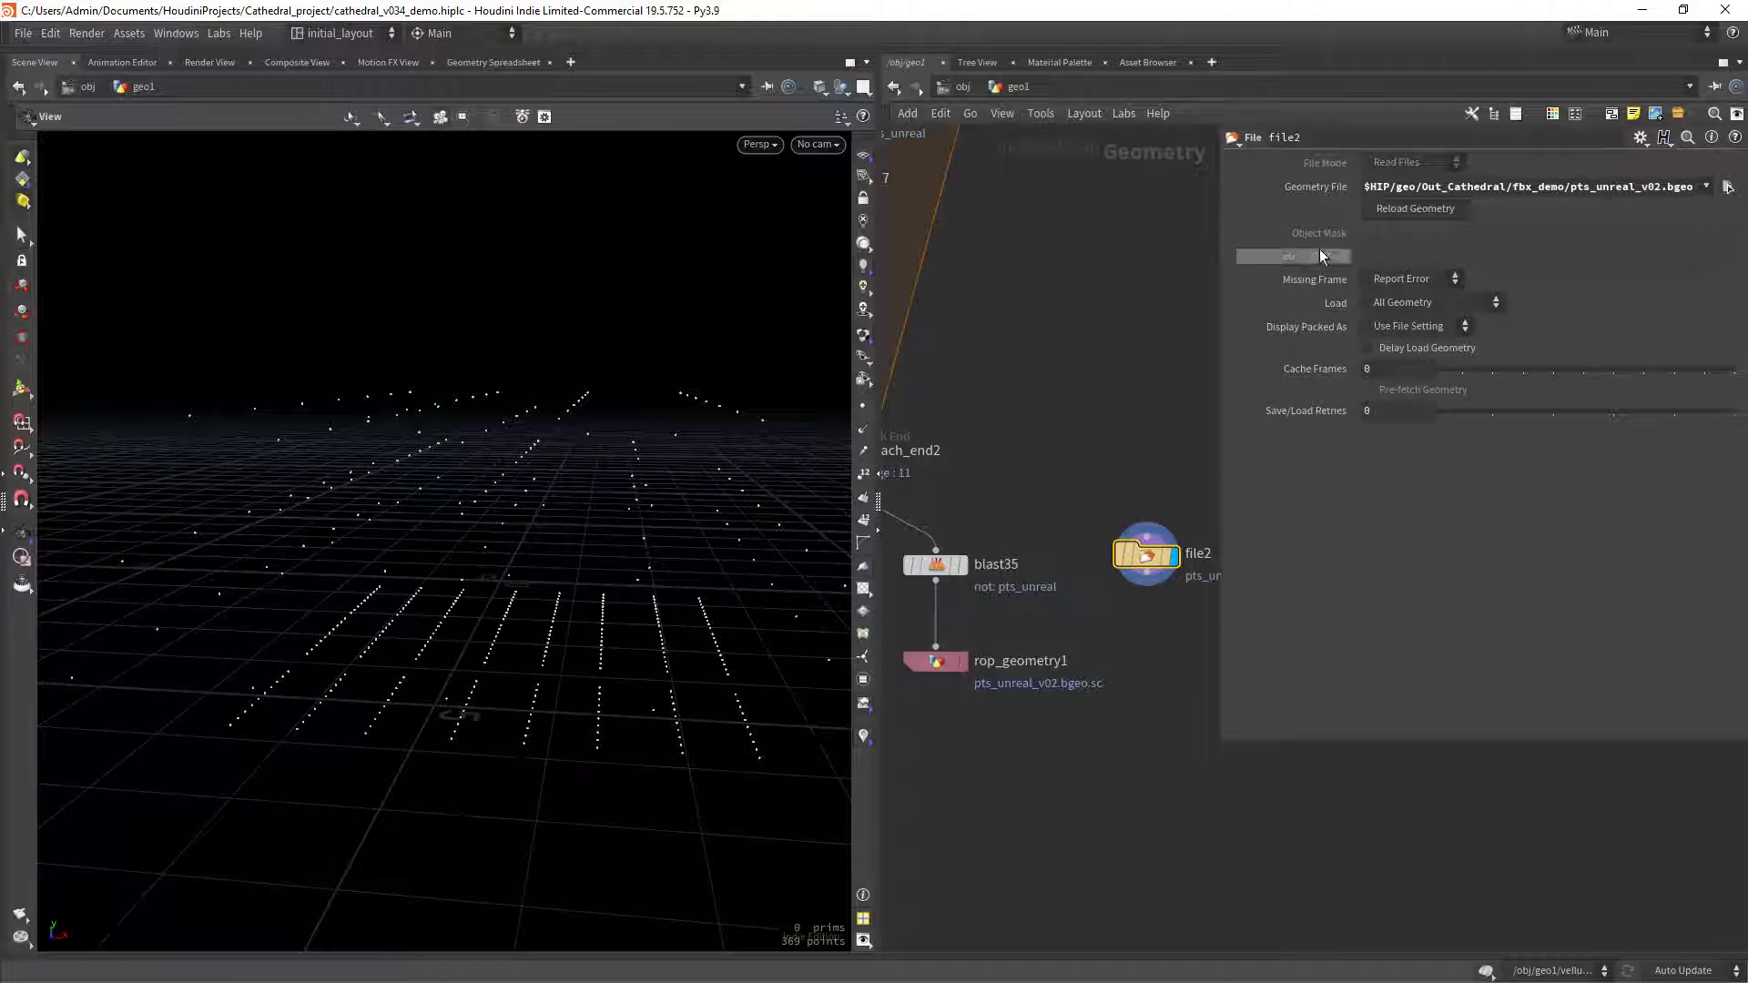
pyautogui.click(1322, 189)
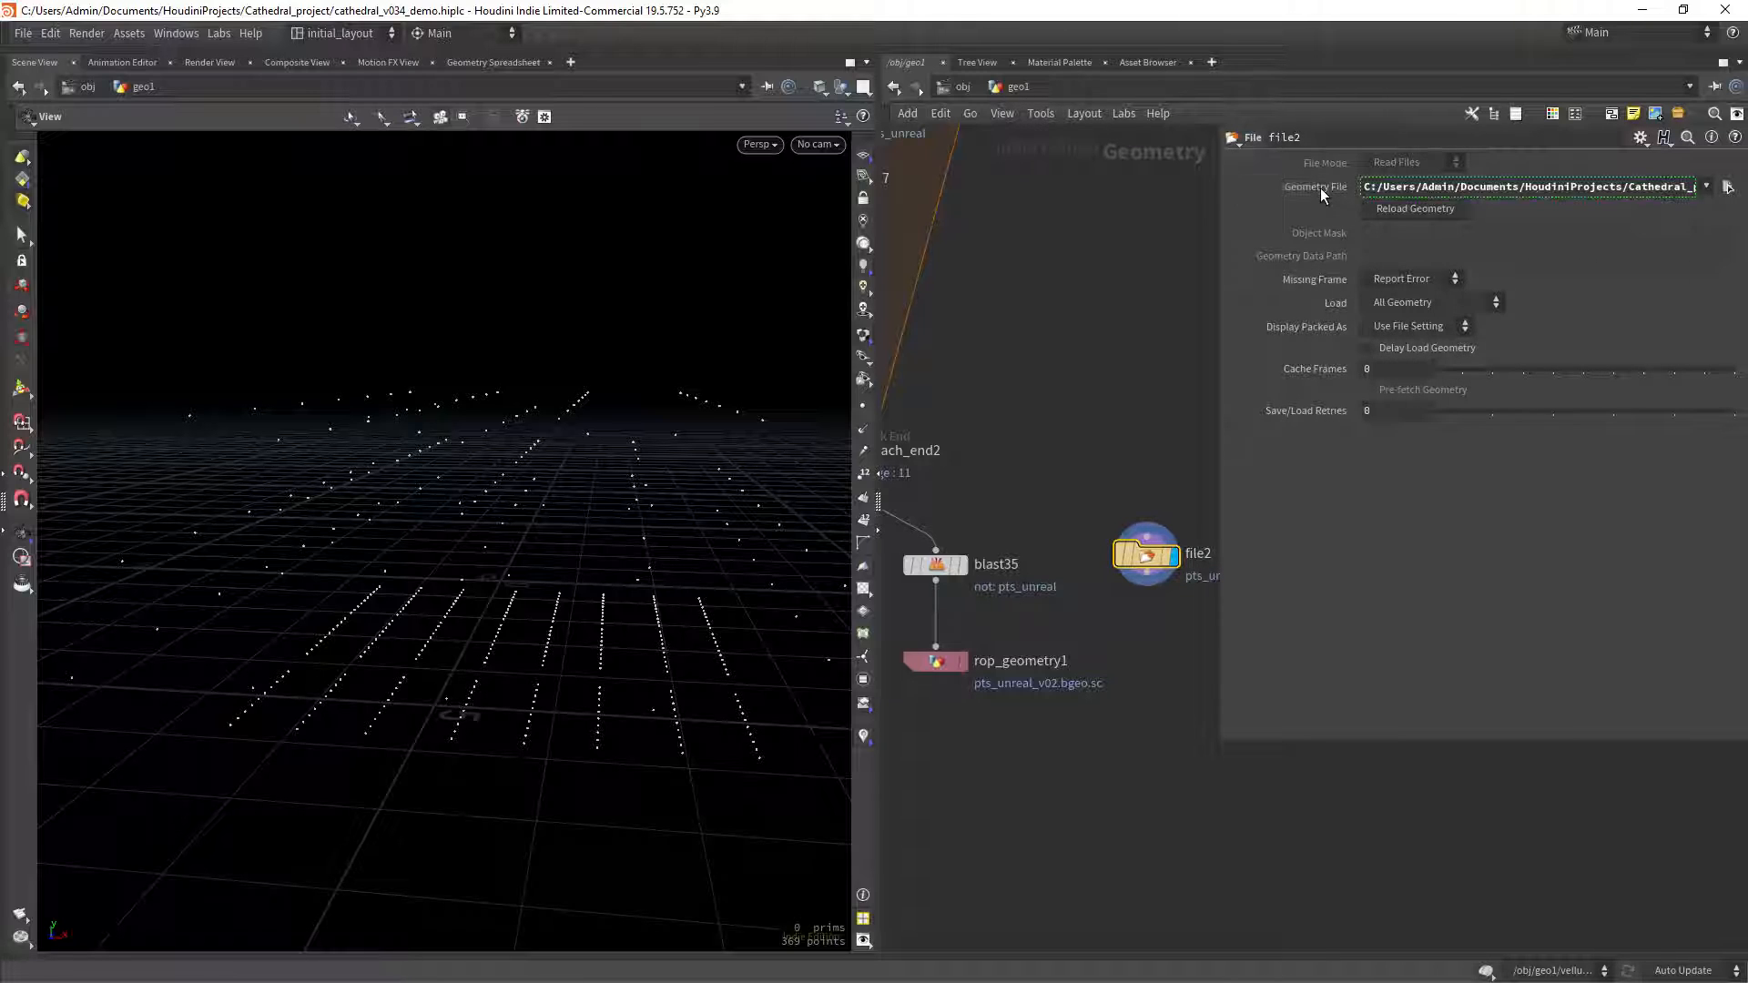
pyautogui.click(1320, 188)
pyautogui.click(1323, 189)
pyautogui.click(1321, 187)
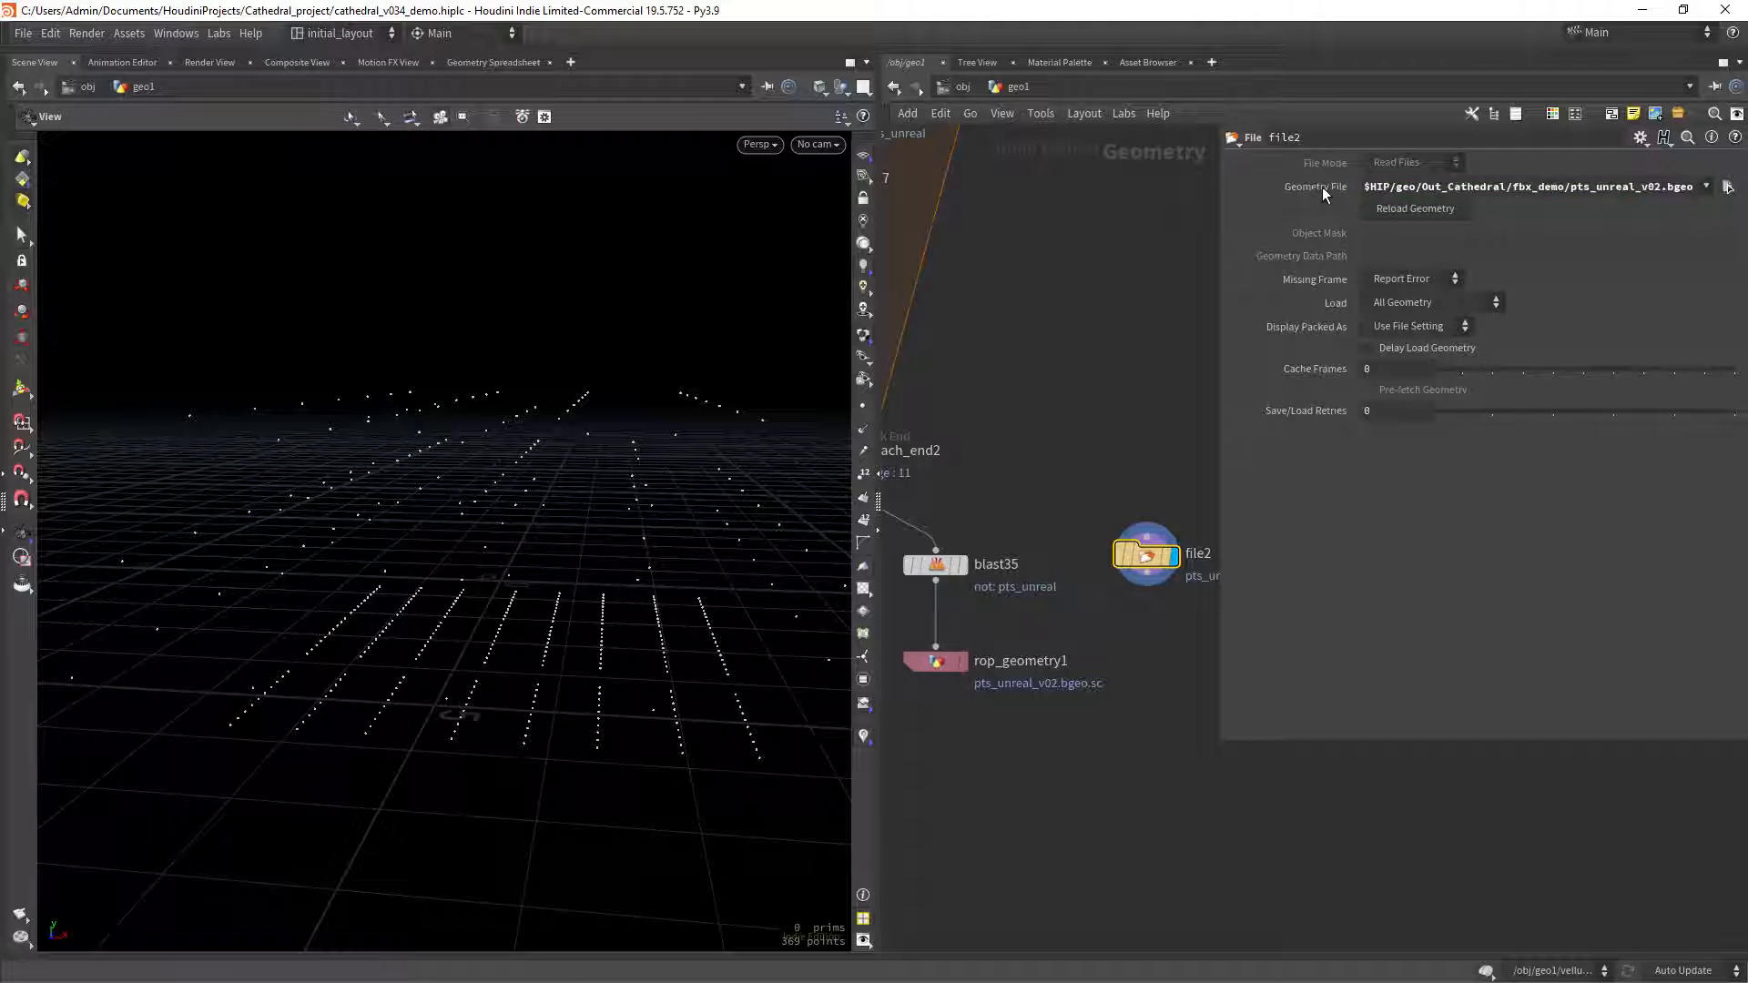
pyautogui.click(1325, 187)
# Replace the File node's $HIP-based geometry path with the full absolute path to pts_unreal_v02.bgeo.sc.
pyautogui.tripleClick(1398, 195)
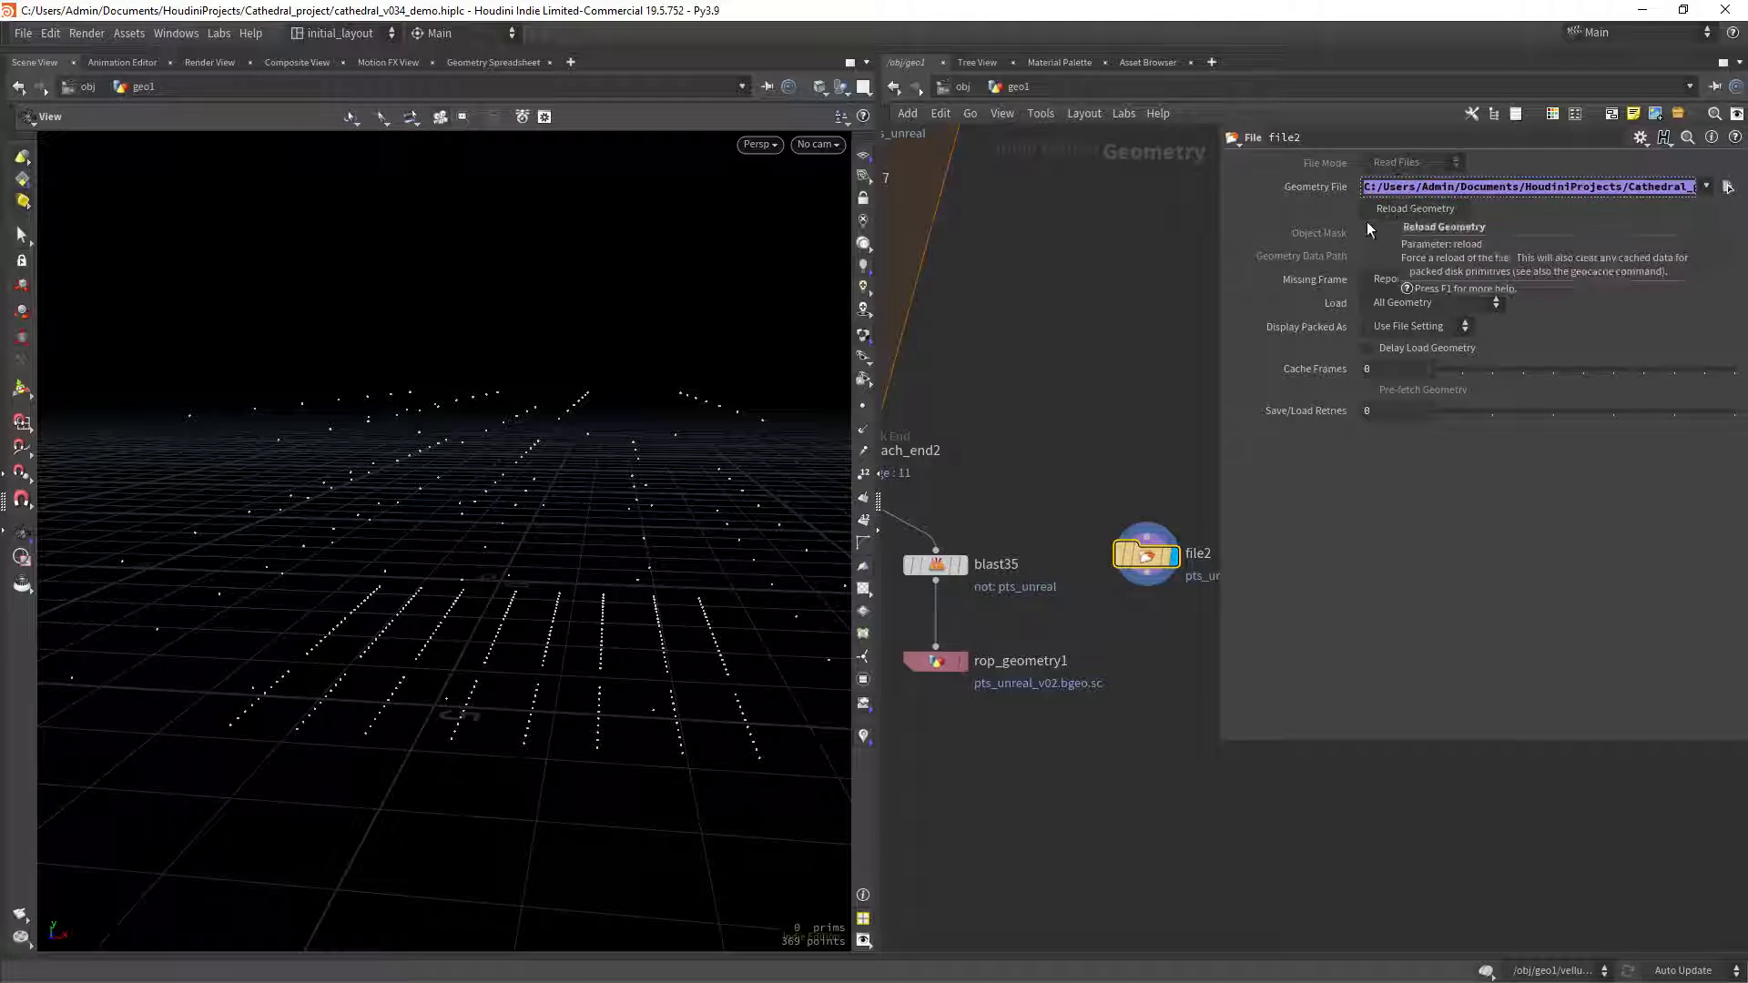
pyautogui.click(1326, 189)
pyautogui.tripleClick(1378, 188)
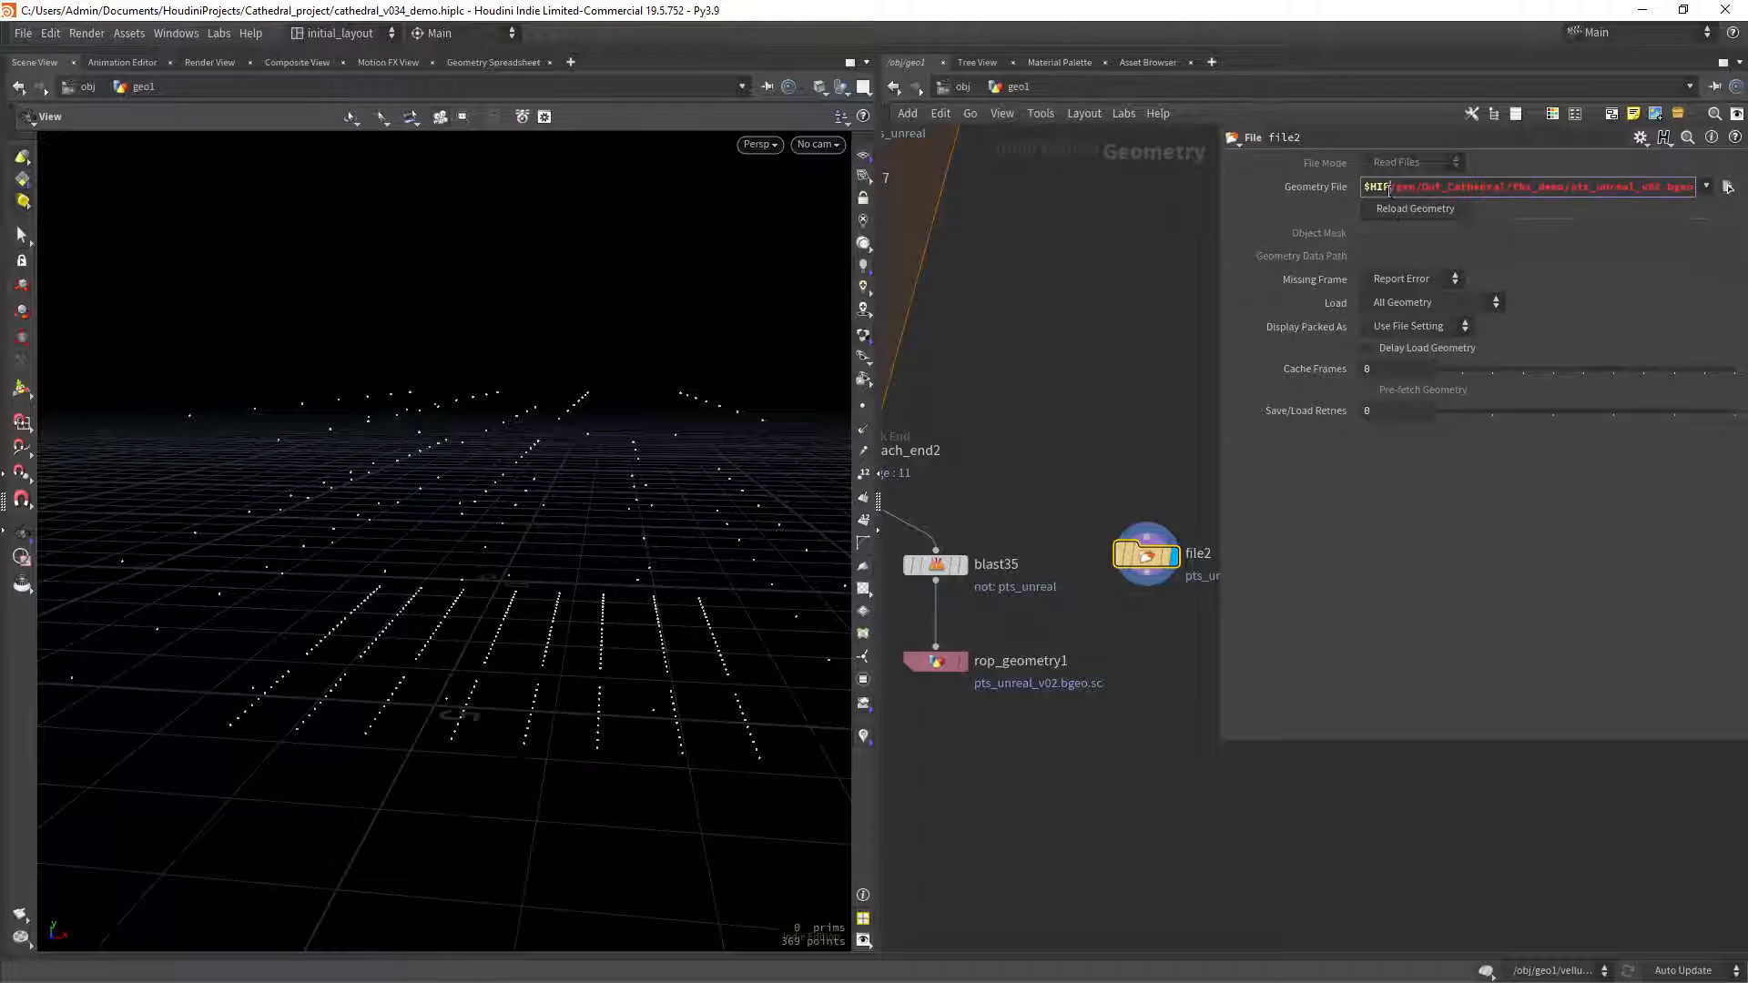
pyautogui.hotkey('ctrl', 'v')
pyautogui.press('Return')
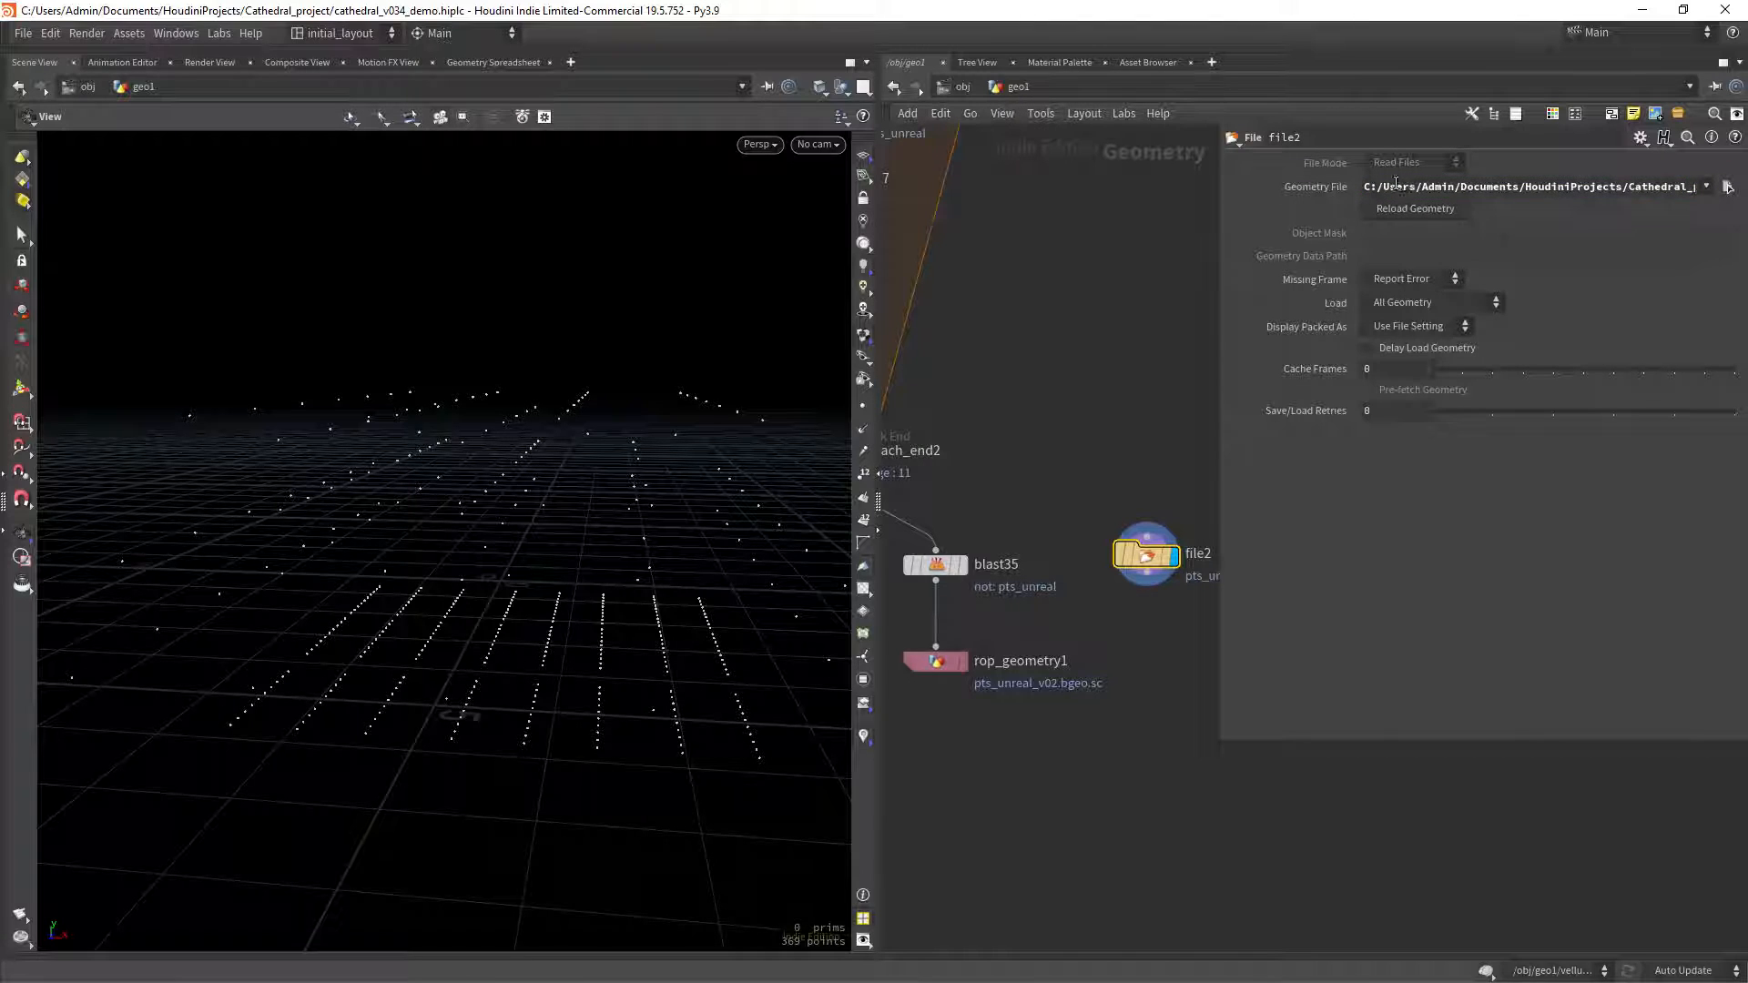
pyautogui.moveTo(1388, 187)
pyautogui.mouseDown()
pyautogui.moveTo(1611, 187)
pyautogui.moveTo(1410, 187)
pyautogui.mouseUp()
pyautogui.press('f')
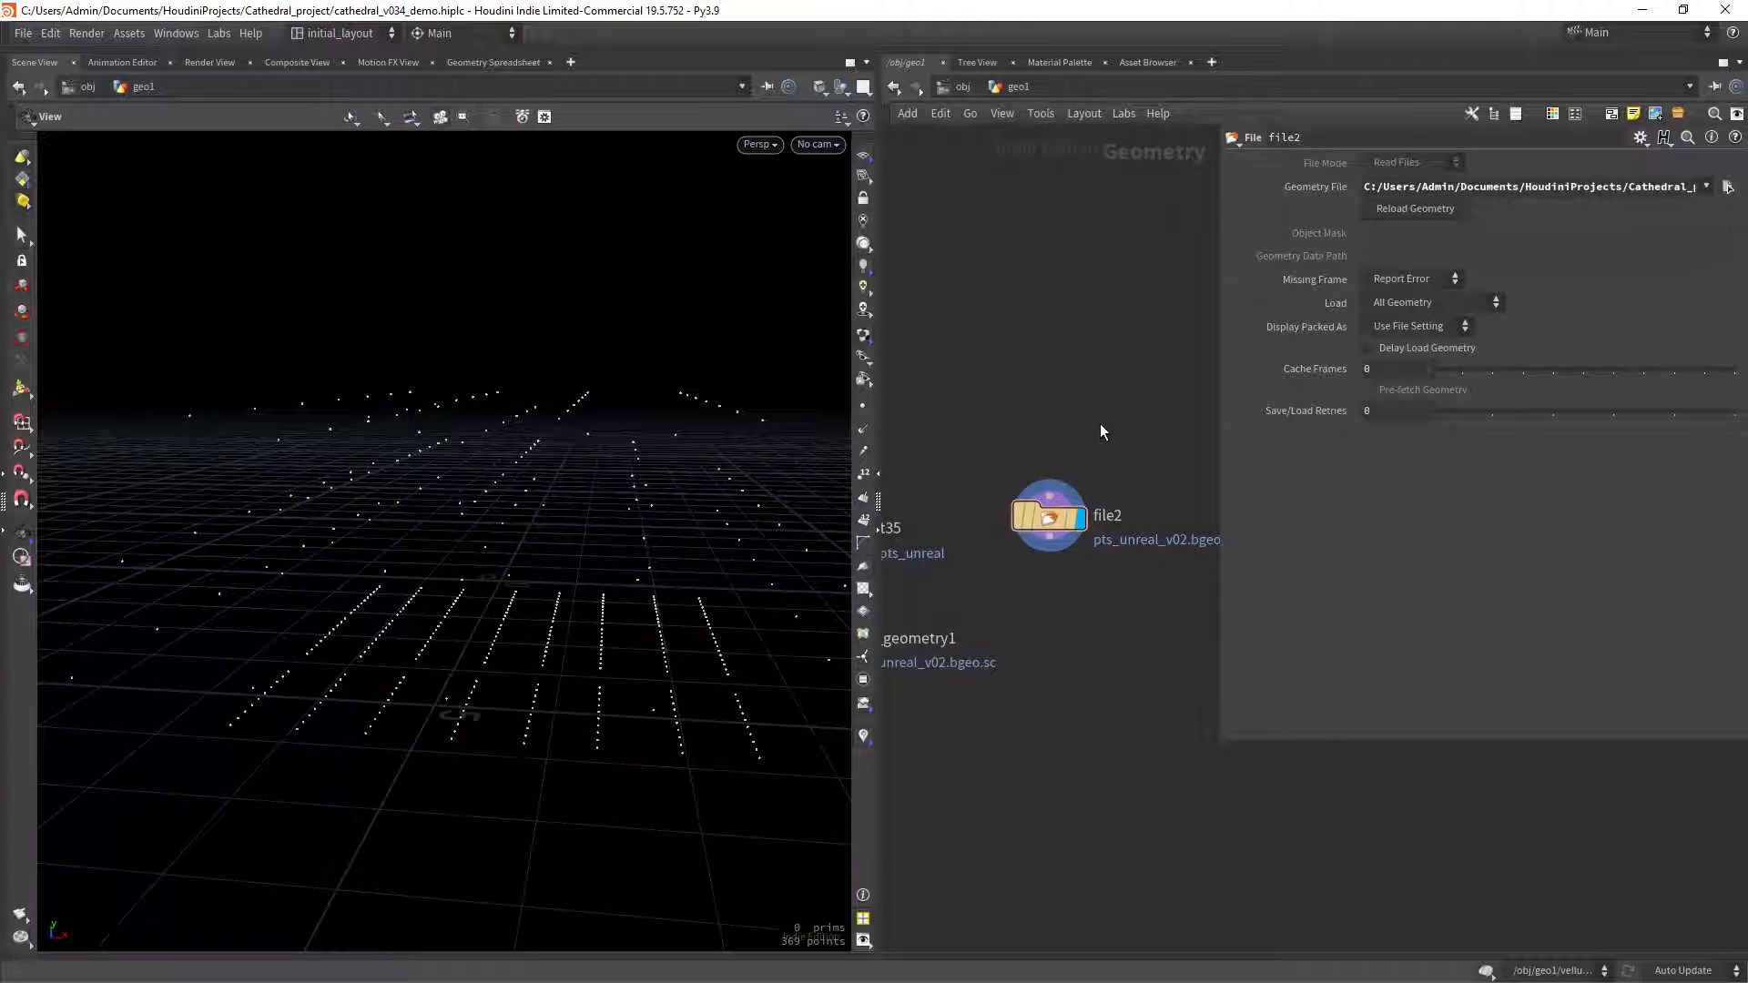
# Collapse the File node into a subnetwork named pts_unreal_demo and save the scene.
pyautogui.scroll(-3, 1088, 437)
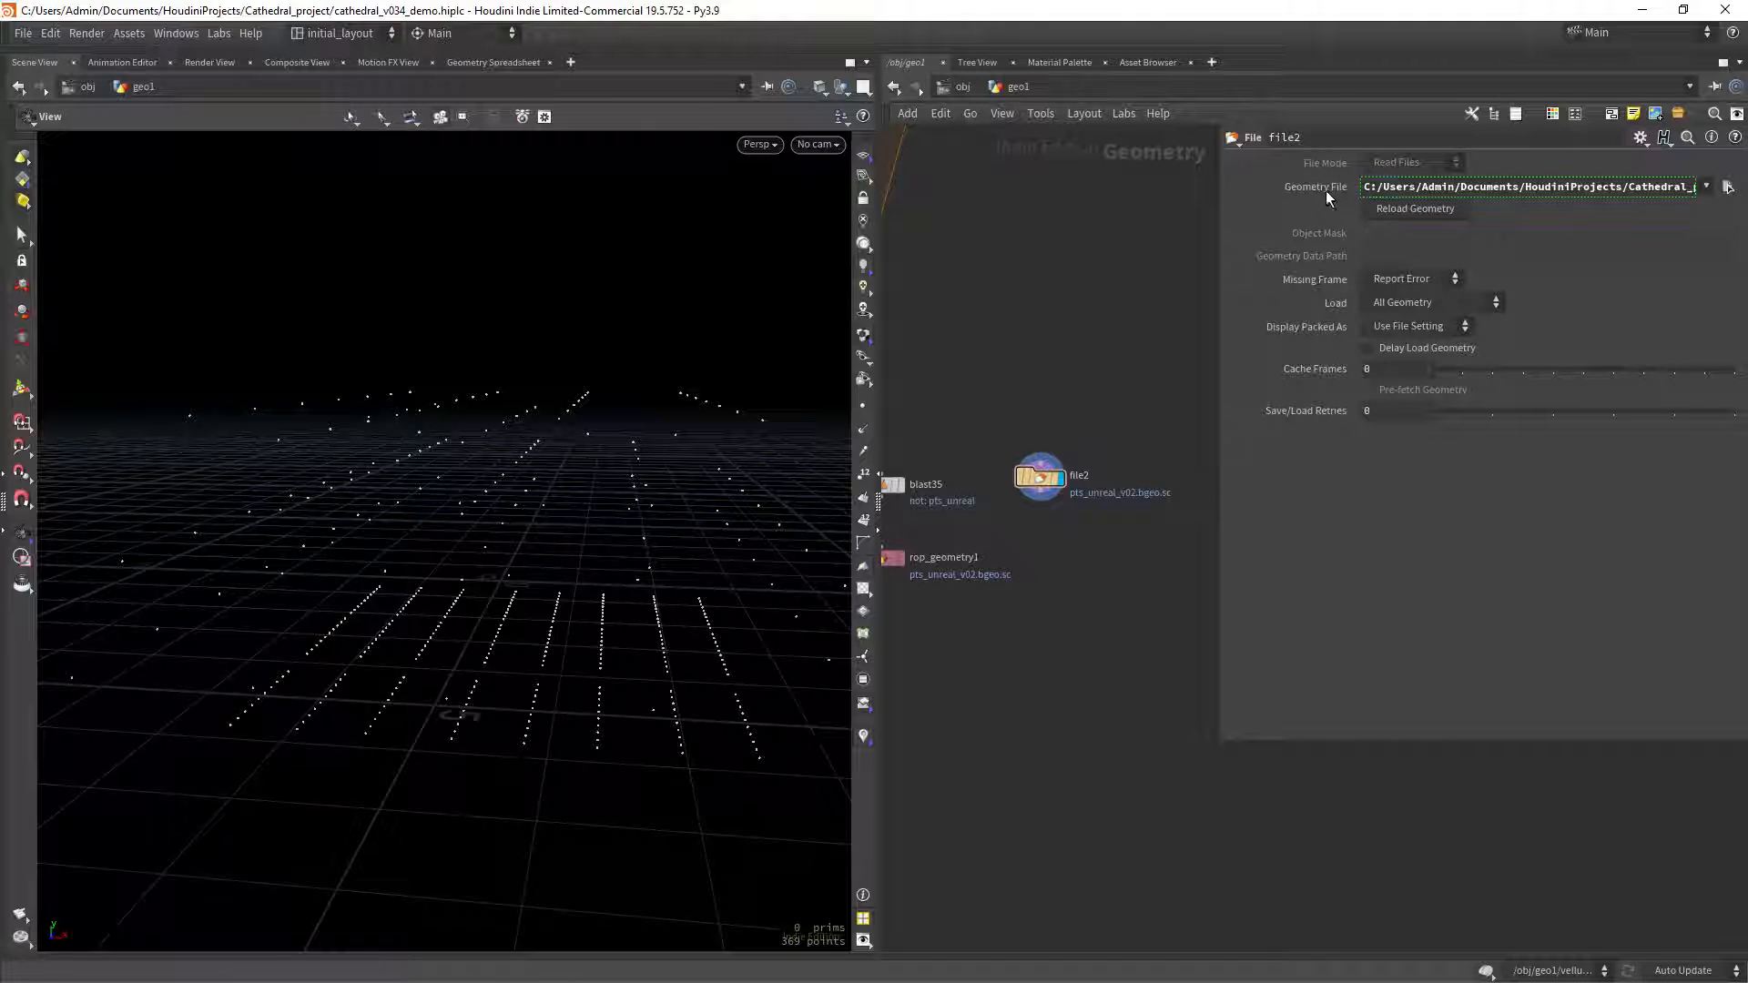
pyautogui.moveTo(963, 405); pyautogui.dragTo(1124, 542)
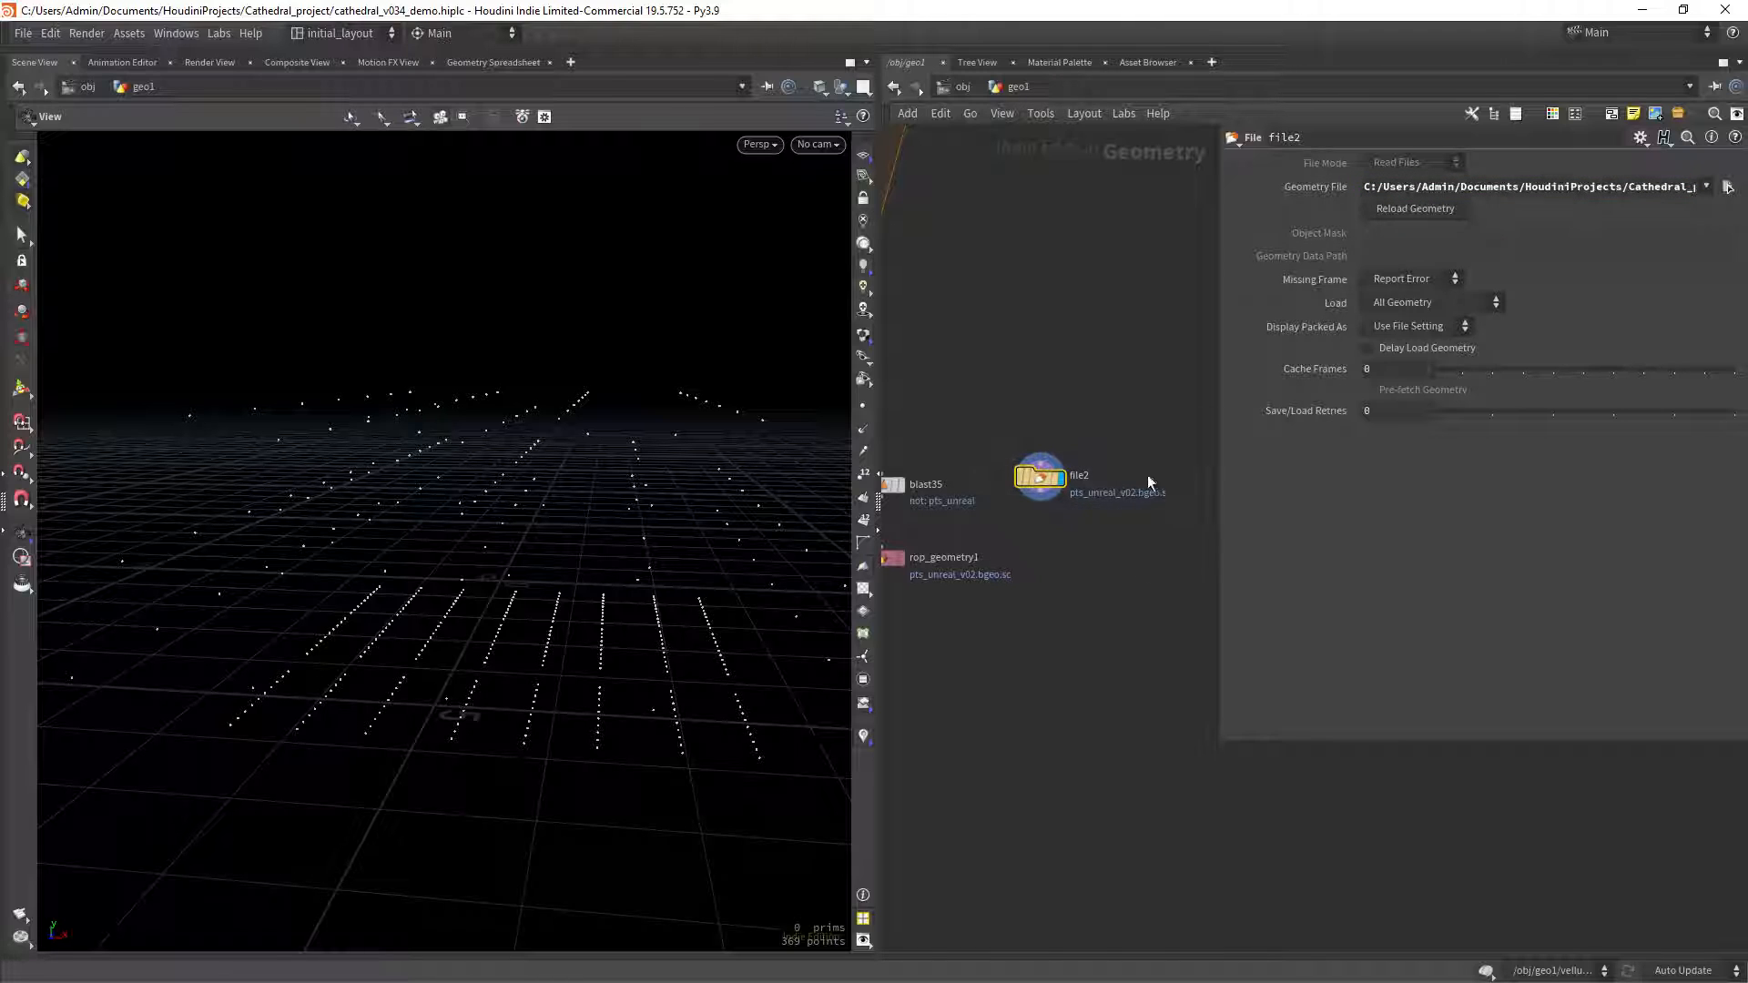
pyautogui.hotkey('shift', 'c')
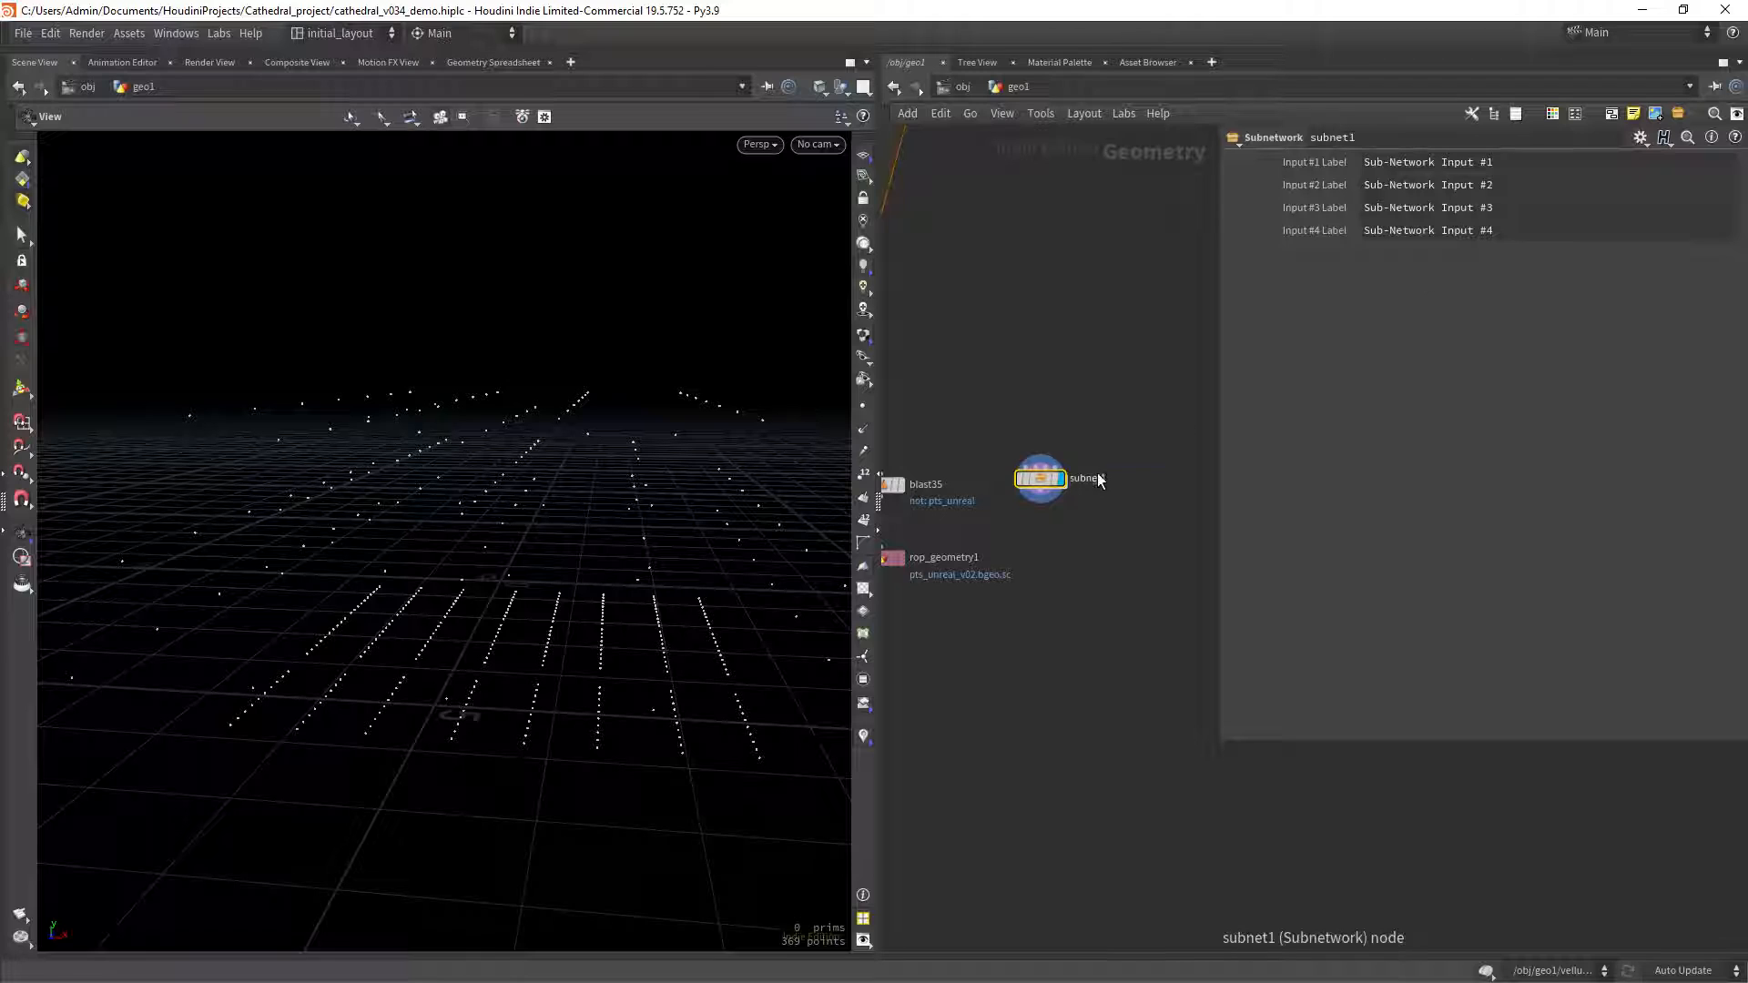
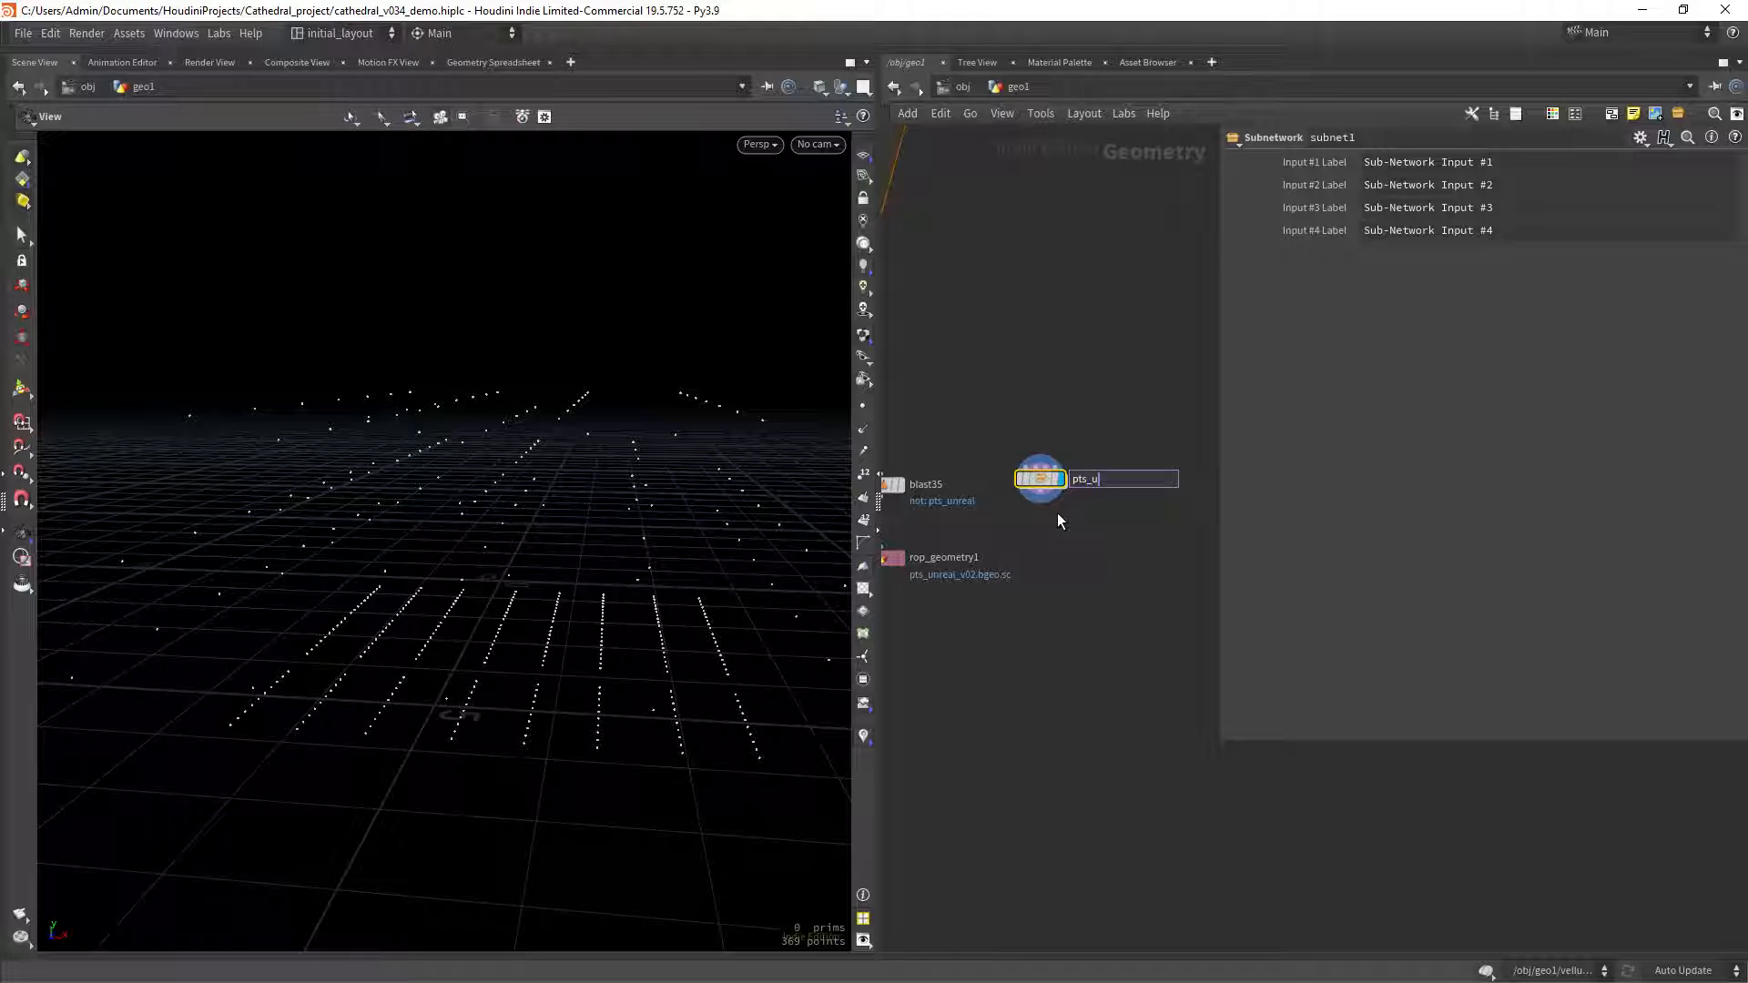
pyautogui.write('pts_unreal_demo')
pyautogui.press('Return')
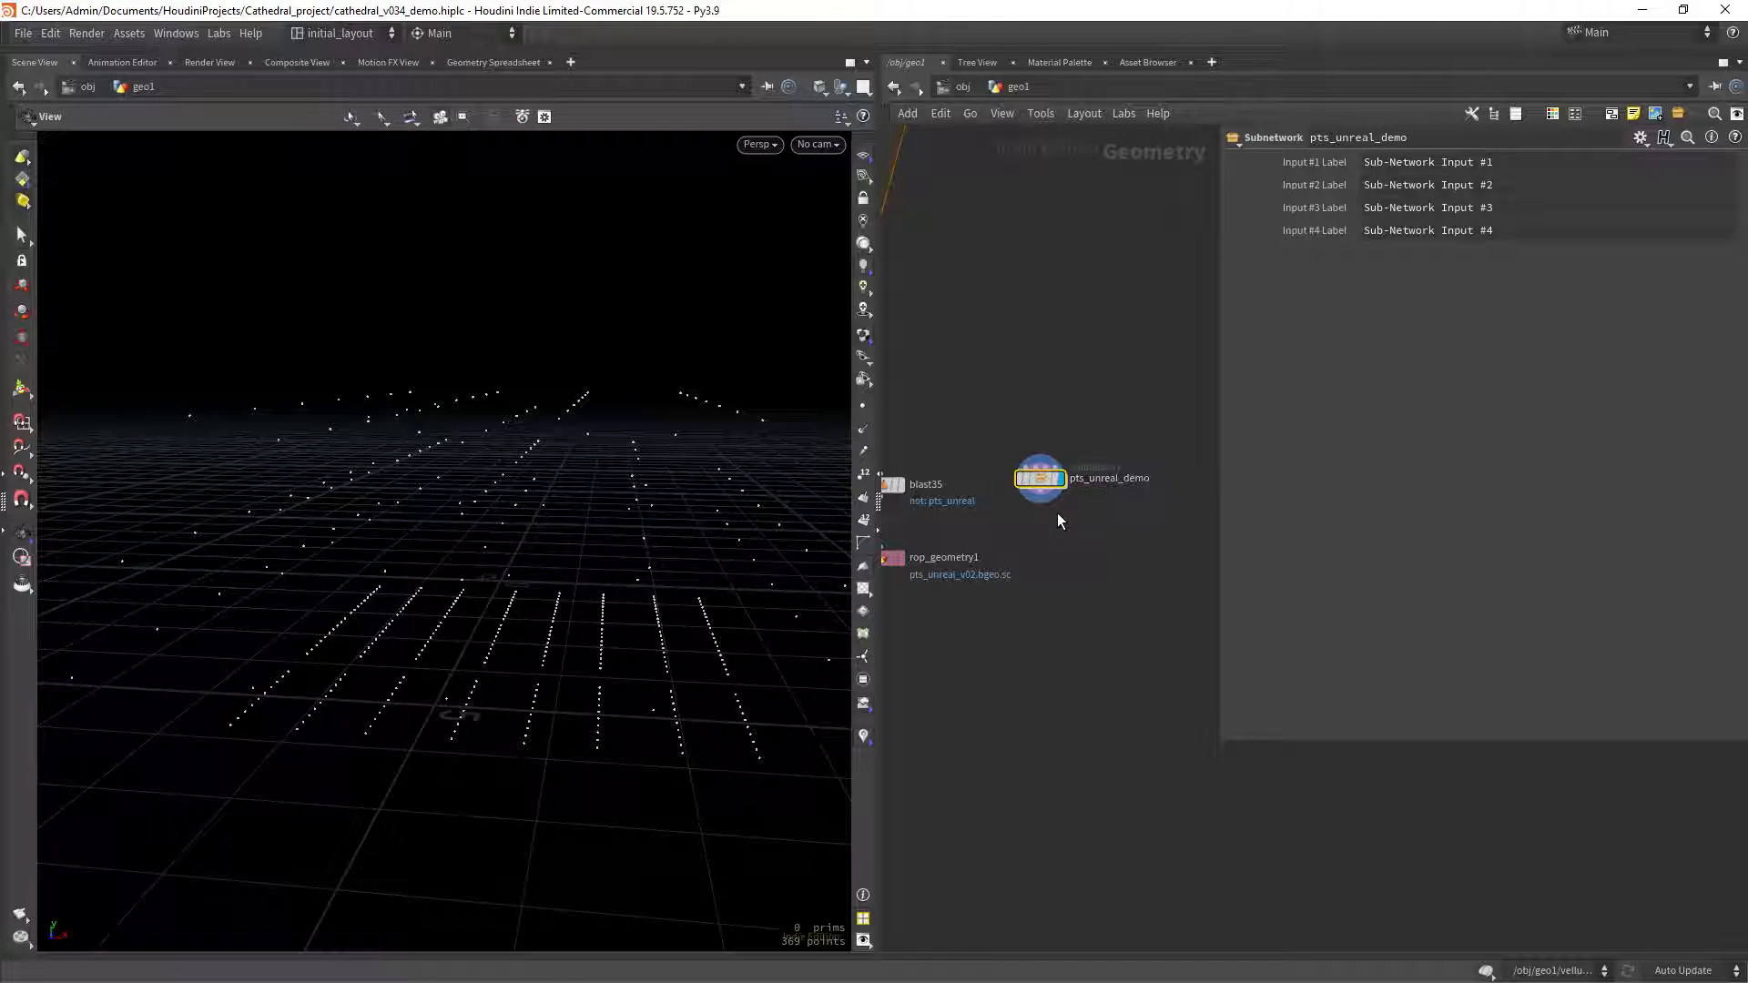
pyautogui.scroll(3, 1061, 404)
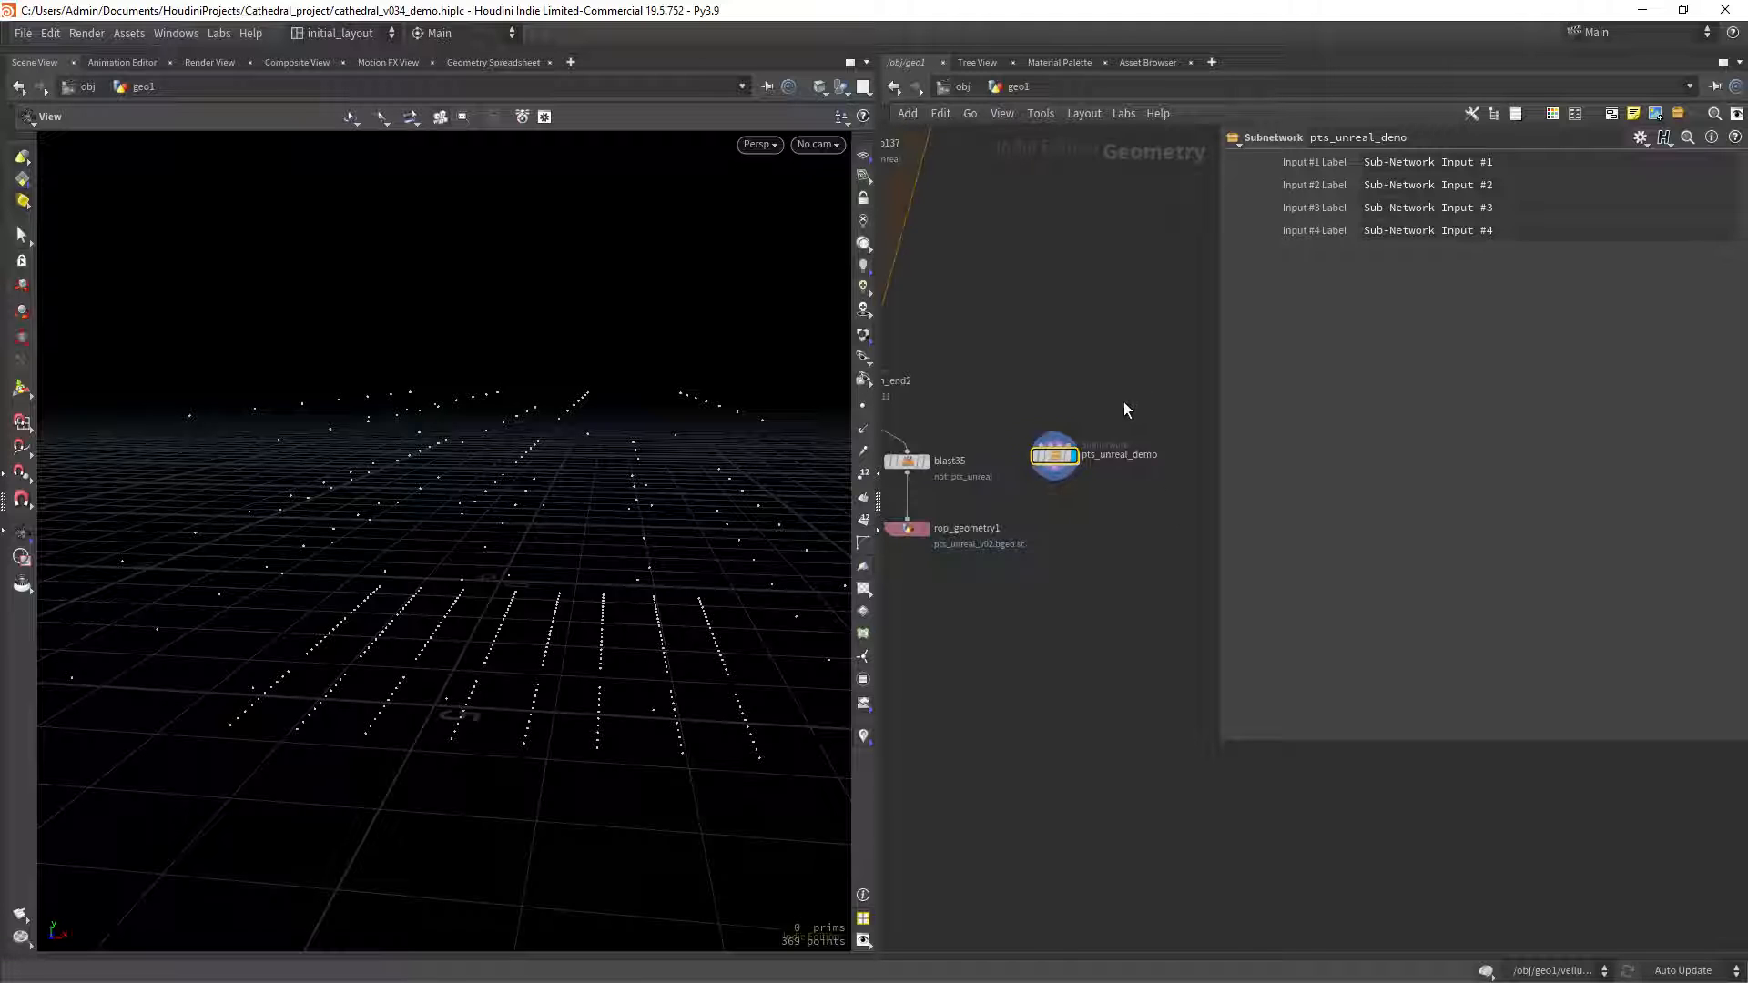
pyautogui.hotkey('ctrl', 's')
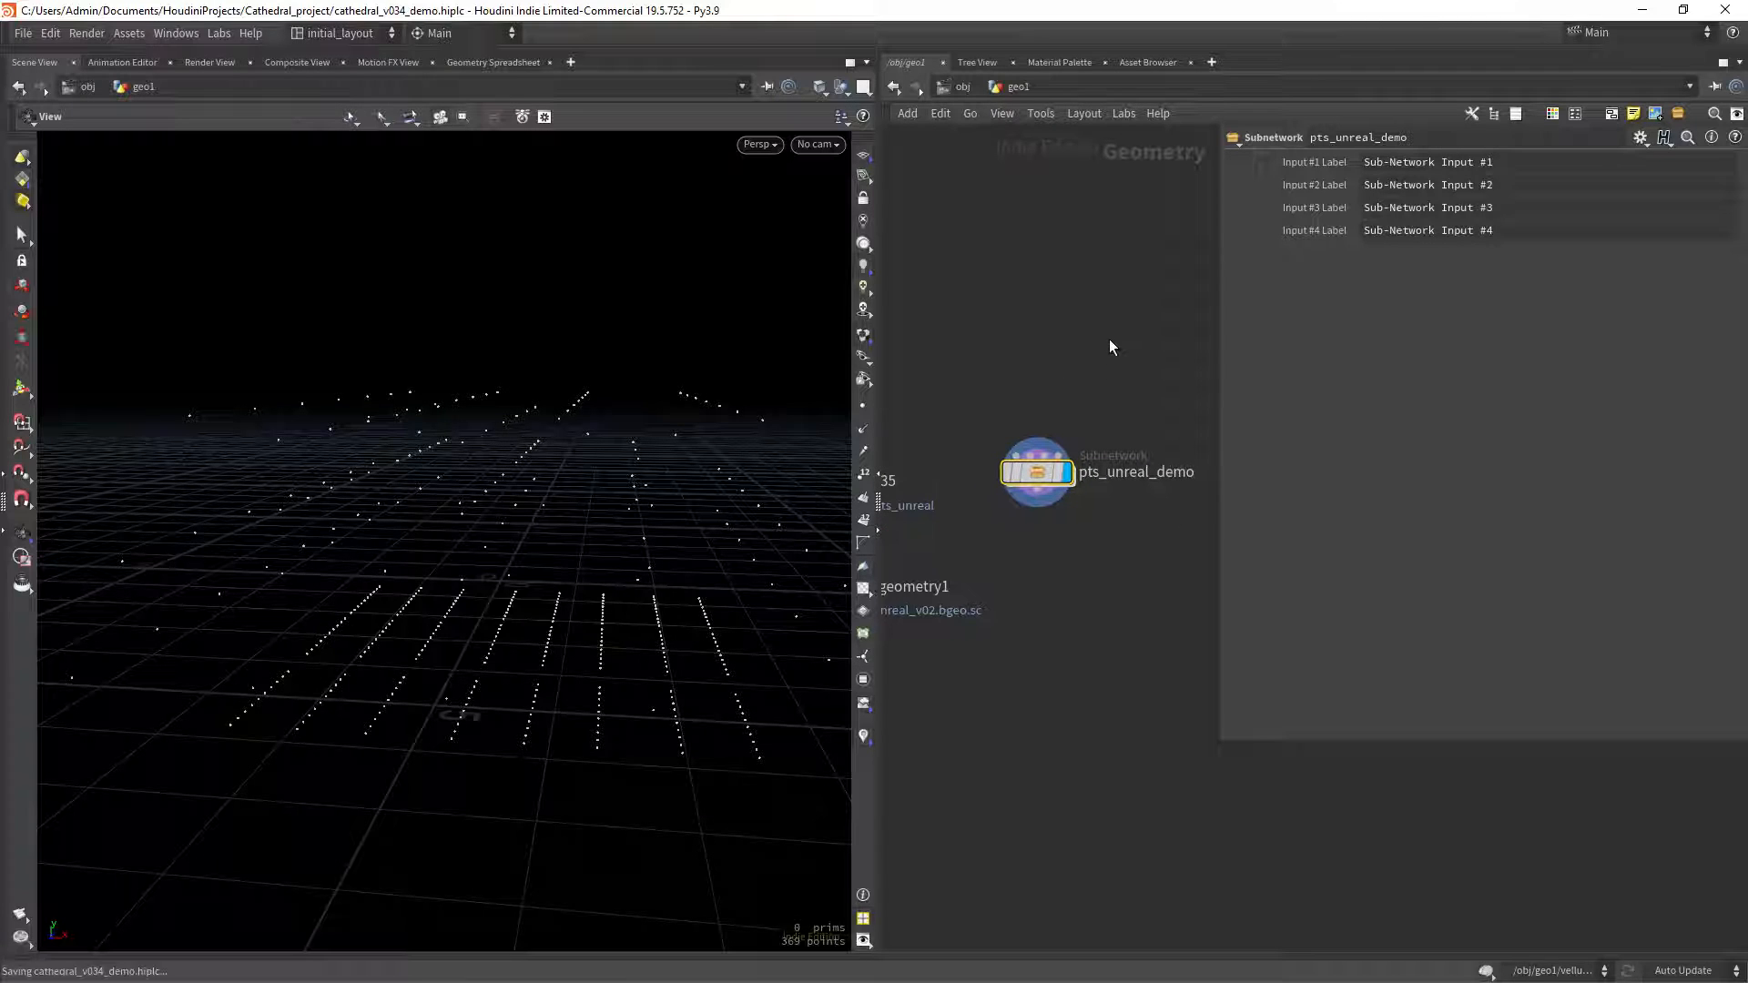
pyautogui.scroll(2, 1025, 371)
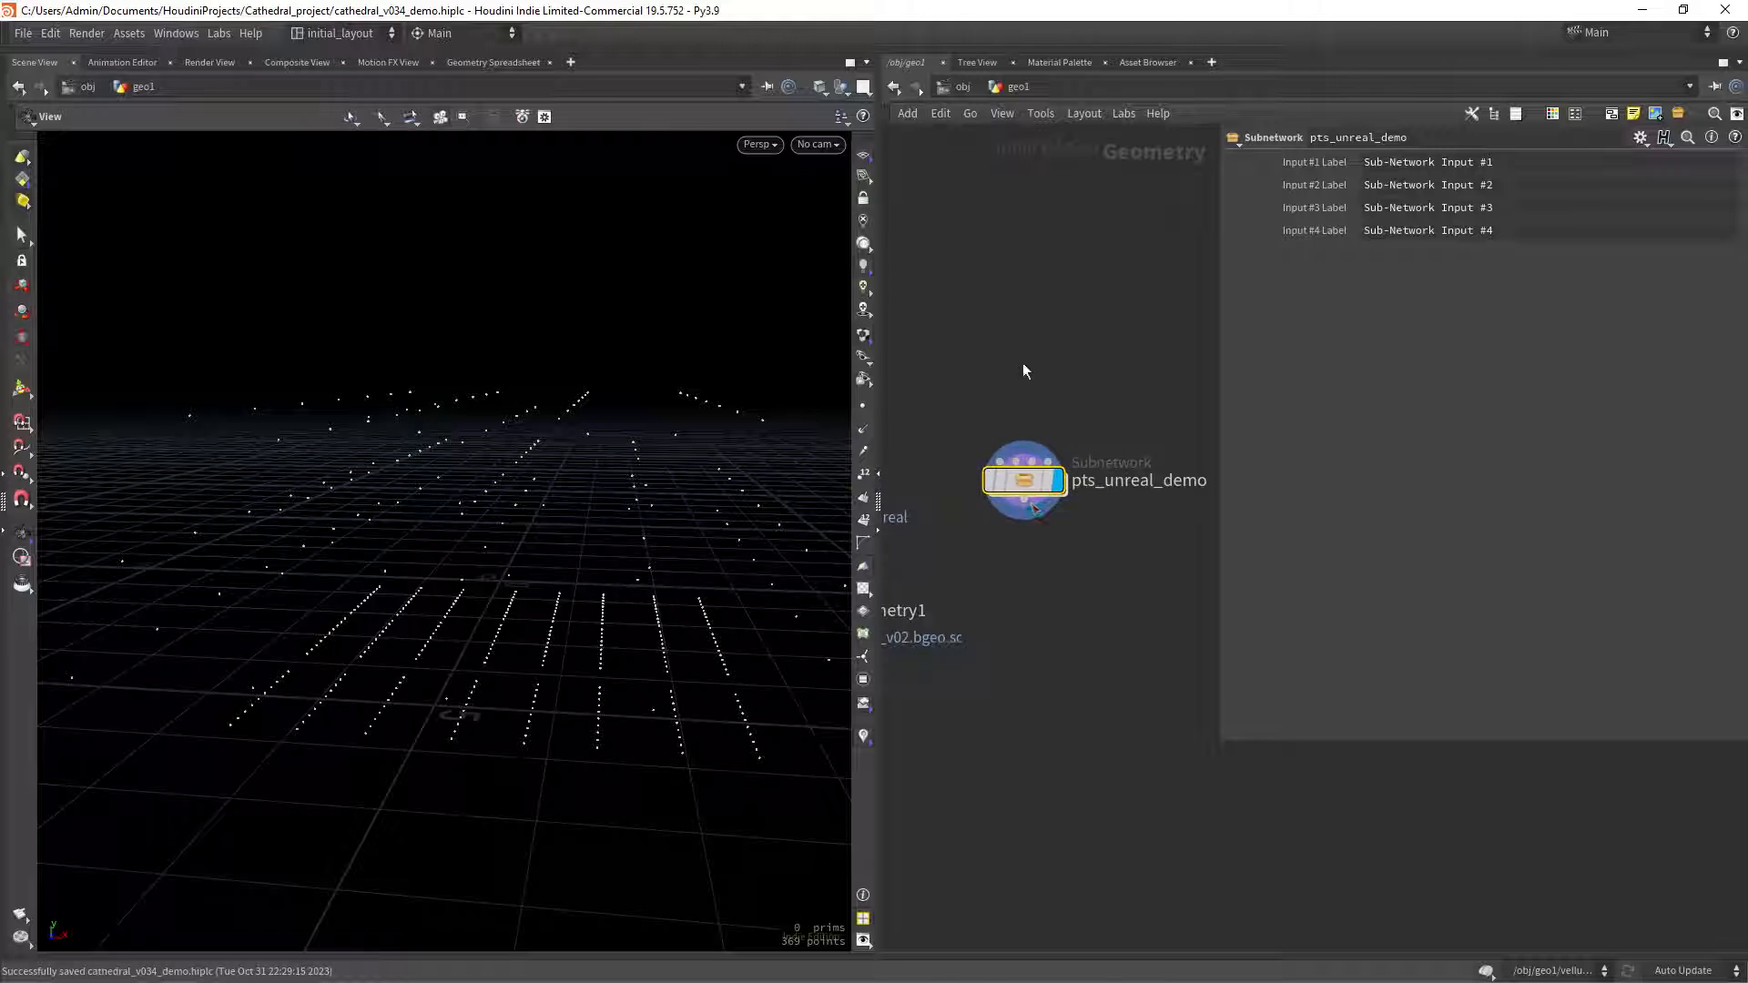
# Start a new digital asset from the pts_unreal_demo subnetwork, without author or version, with the Hip File Directory as library path.
pyautogui.rightClick(1027, 484)
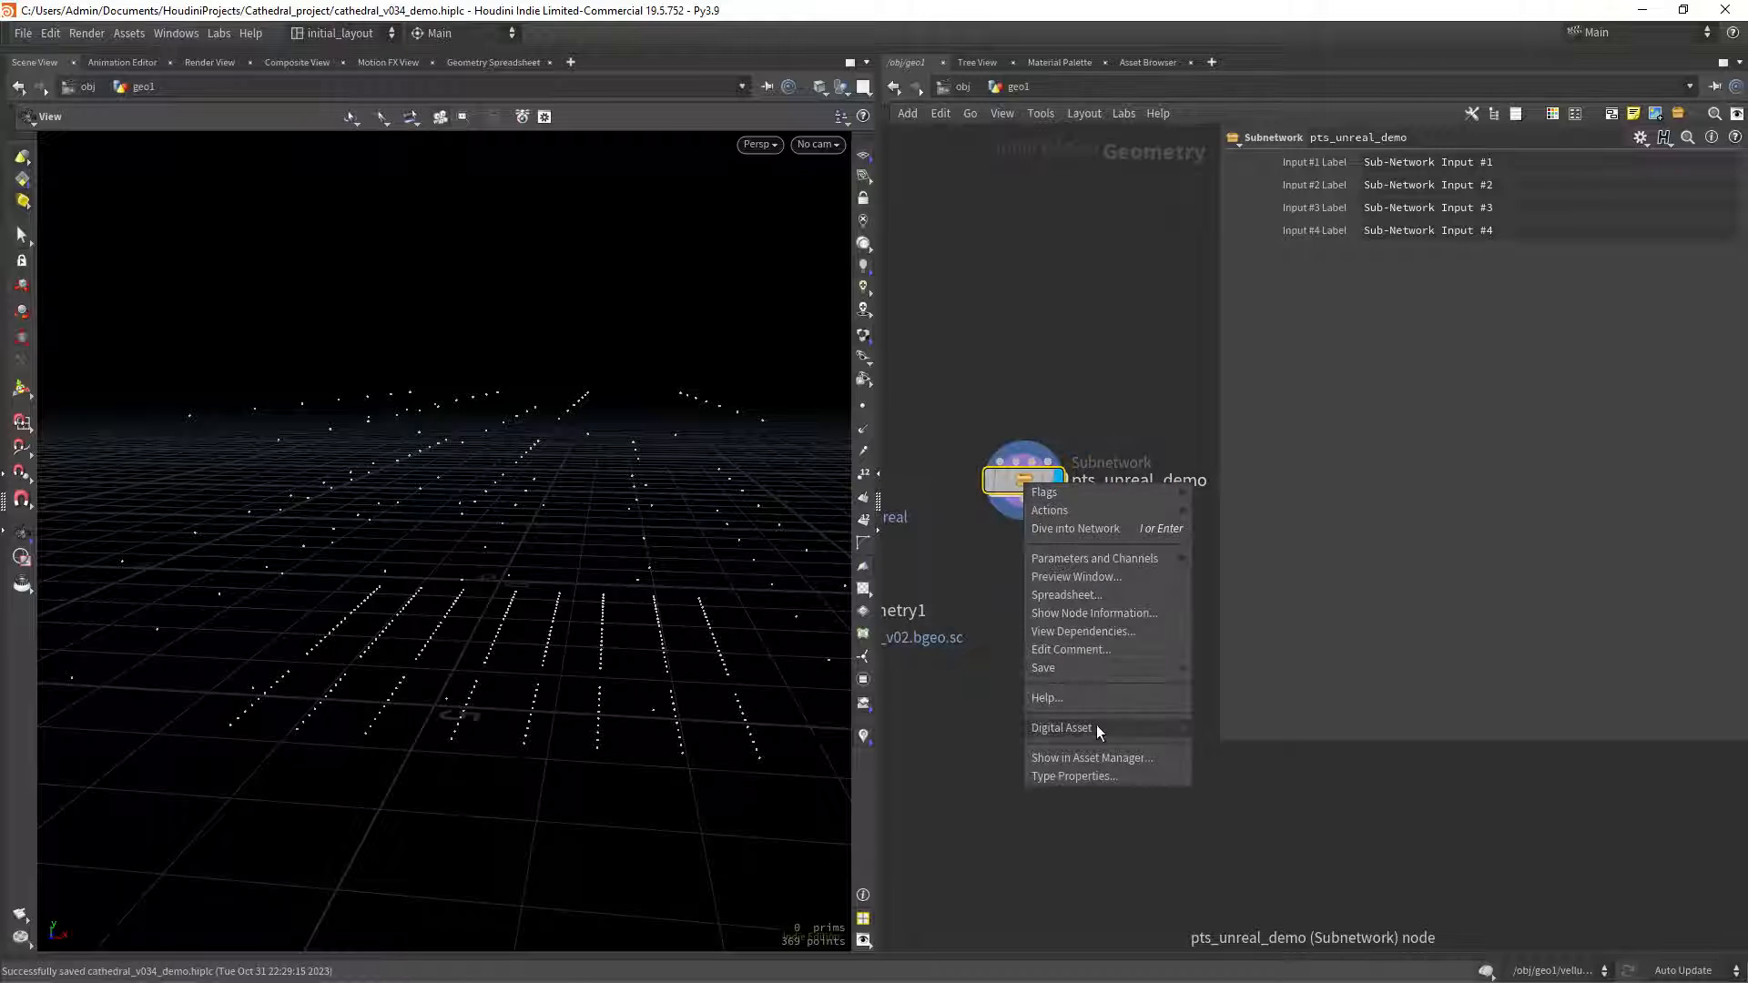
pyautogui.moveTo(1104, 729)
pyautogui.click(1217, 730)
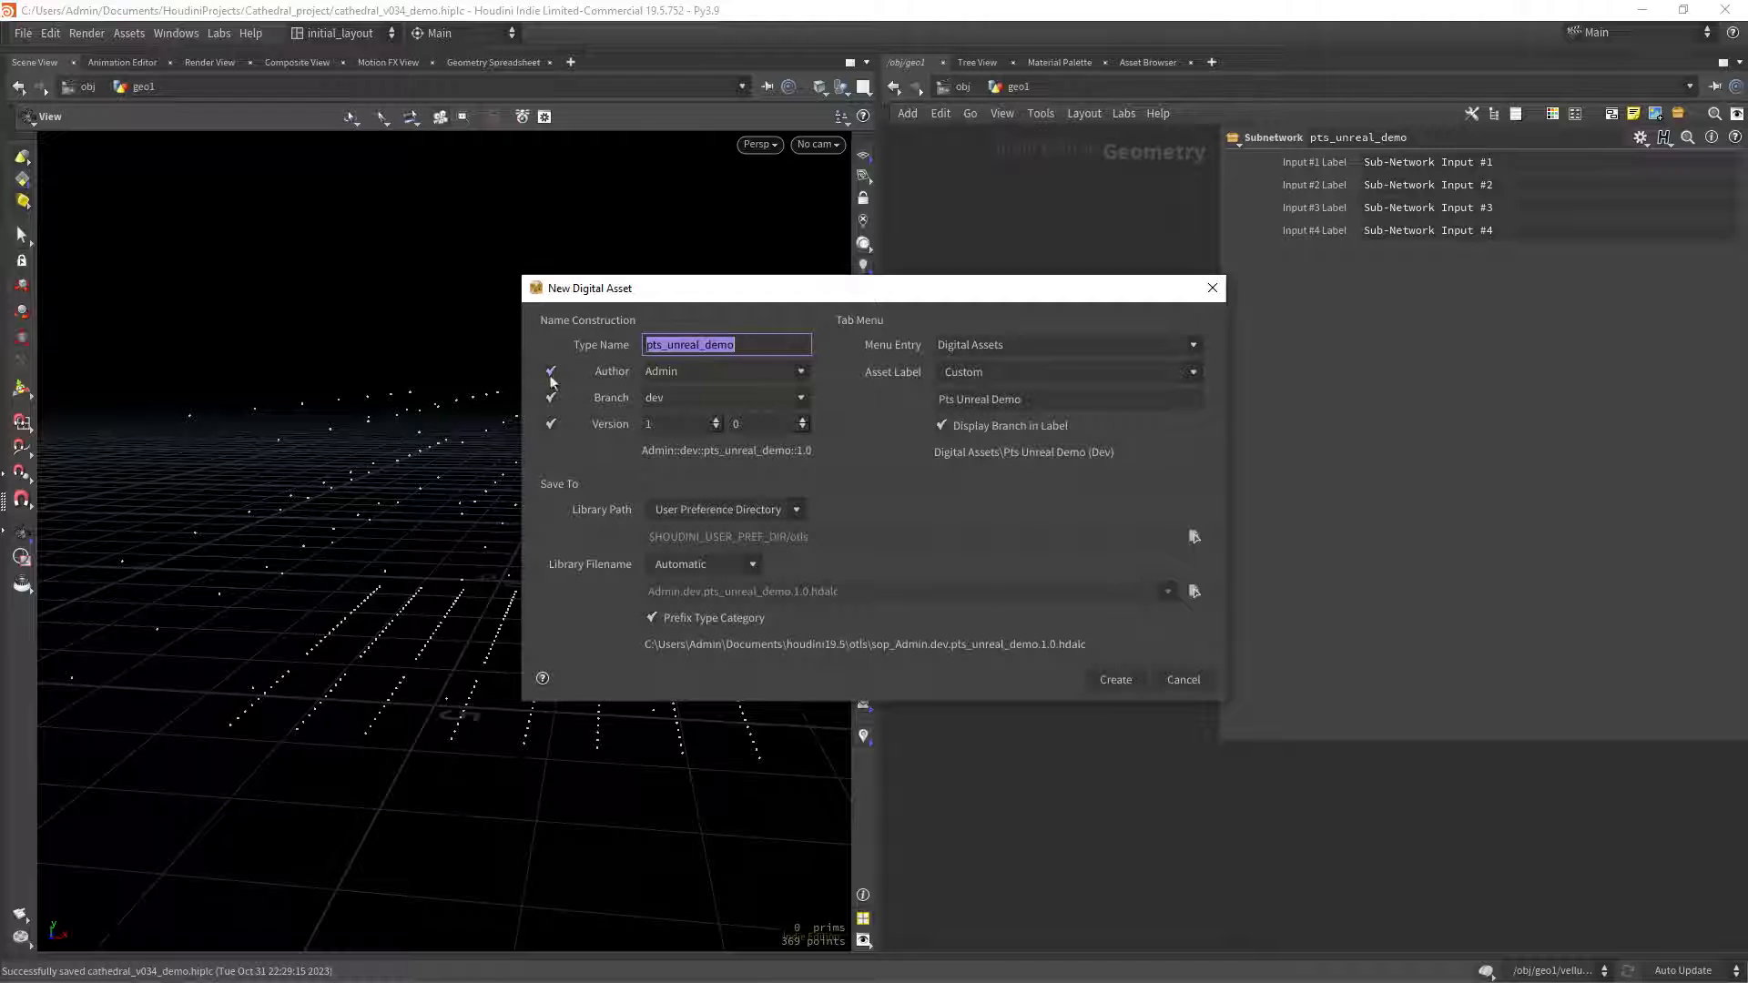
pyautogui.click(551, 373)
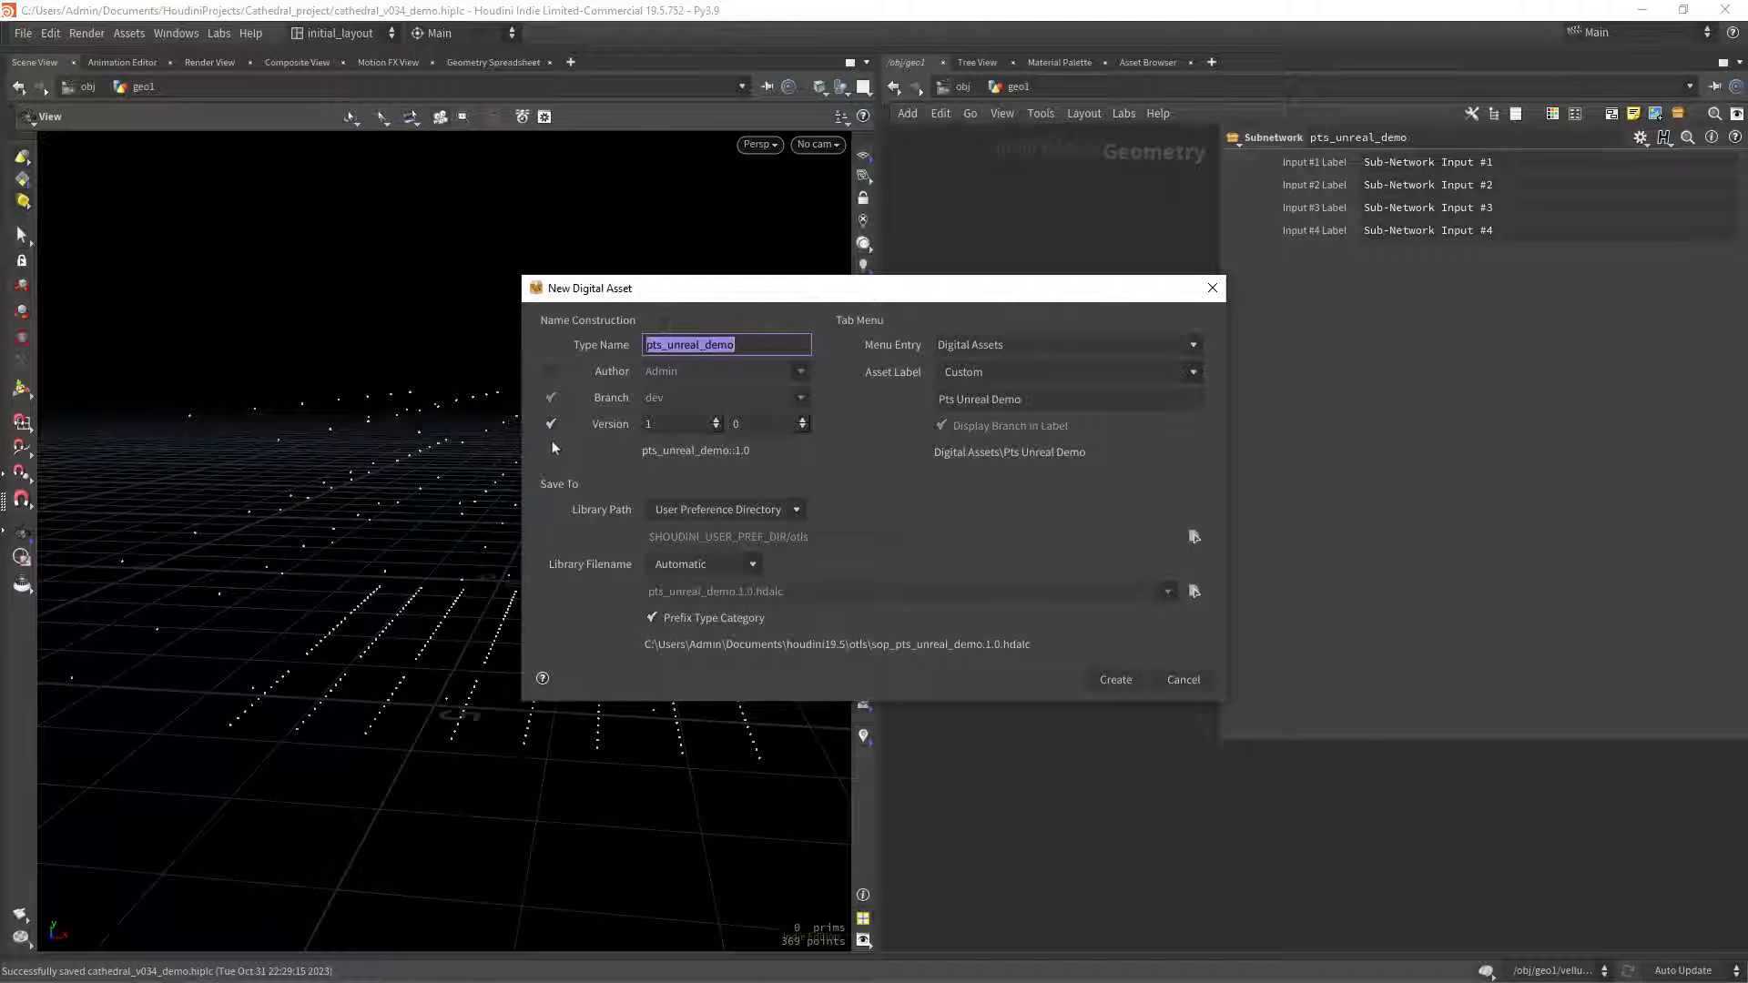
pyautogui.click(550, 425)
pyautogui.click(708, 509)
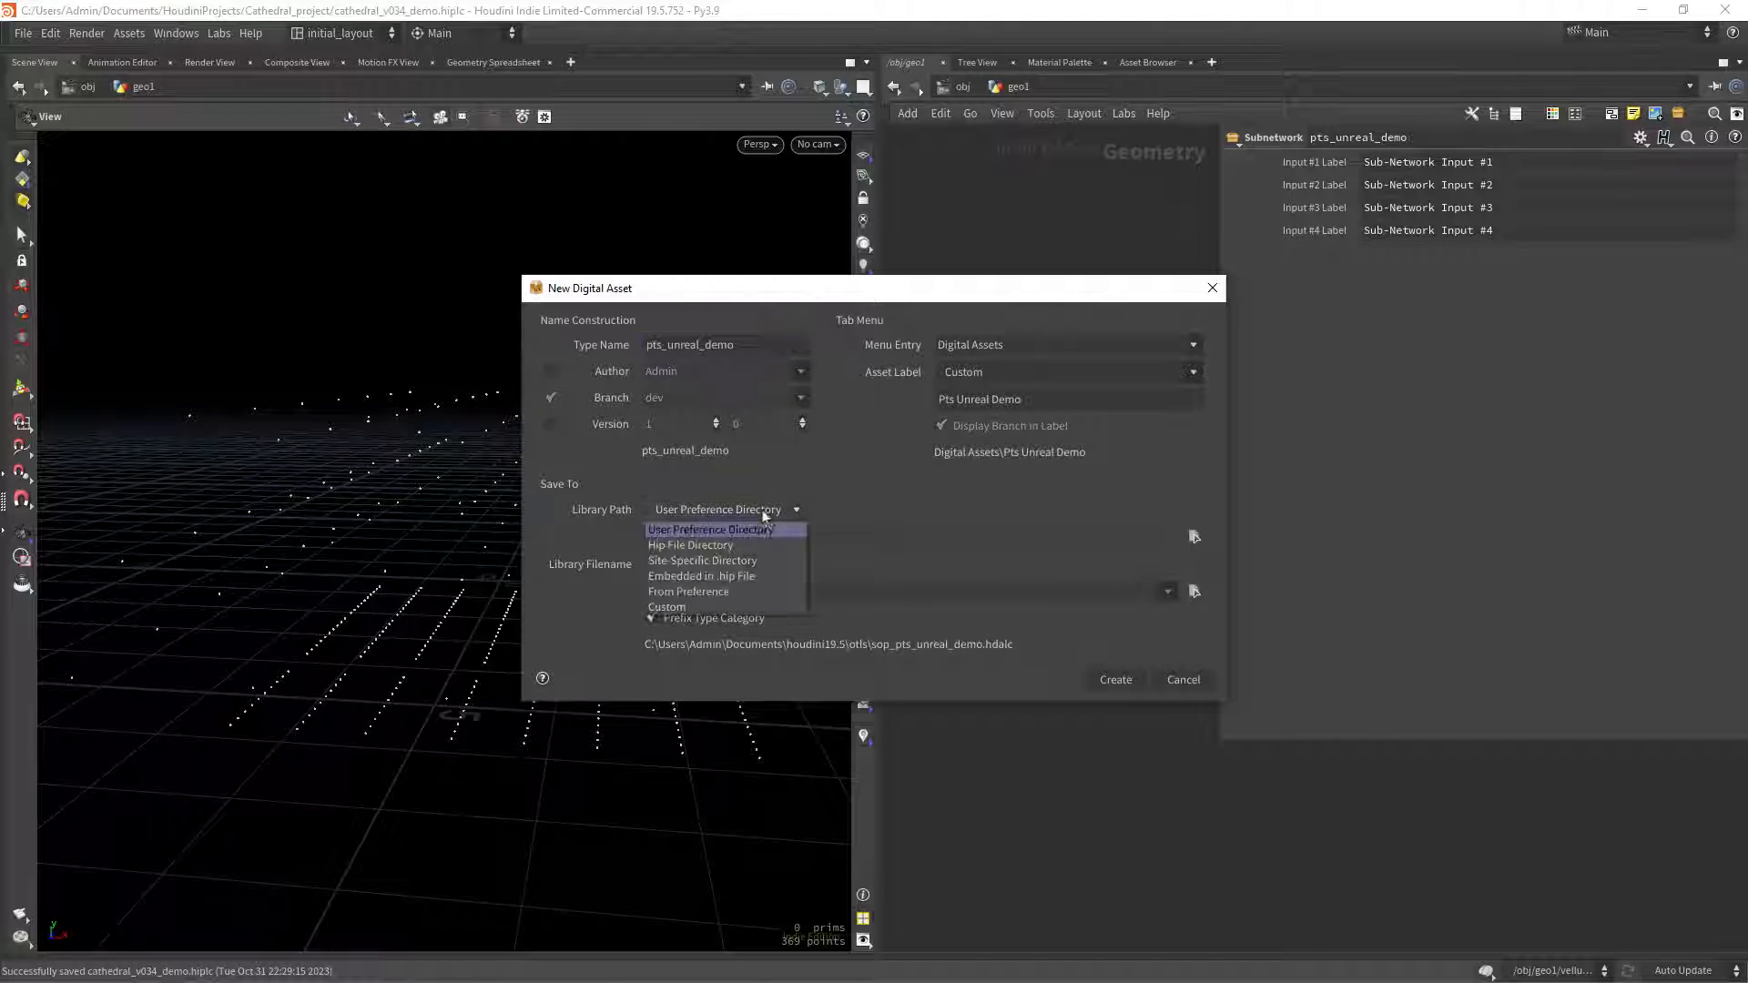
pyautogui.click(738, 524)
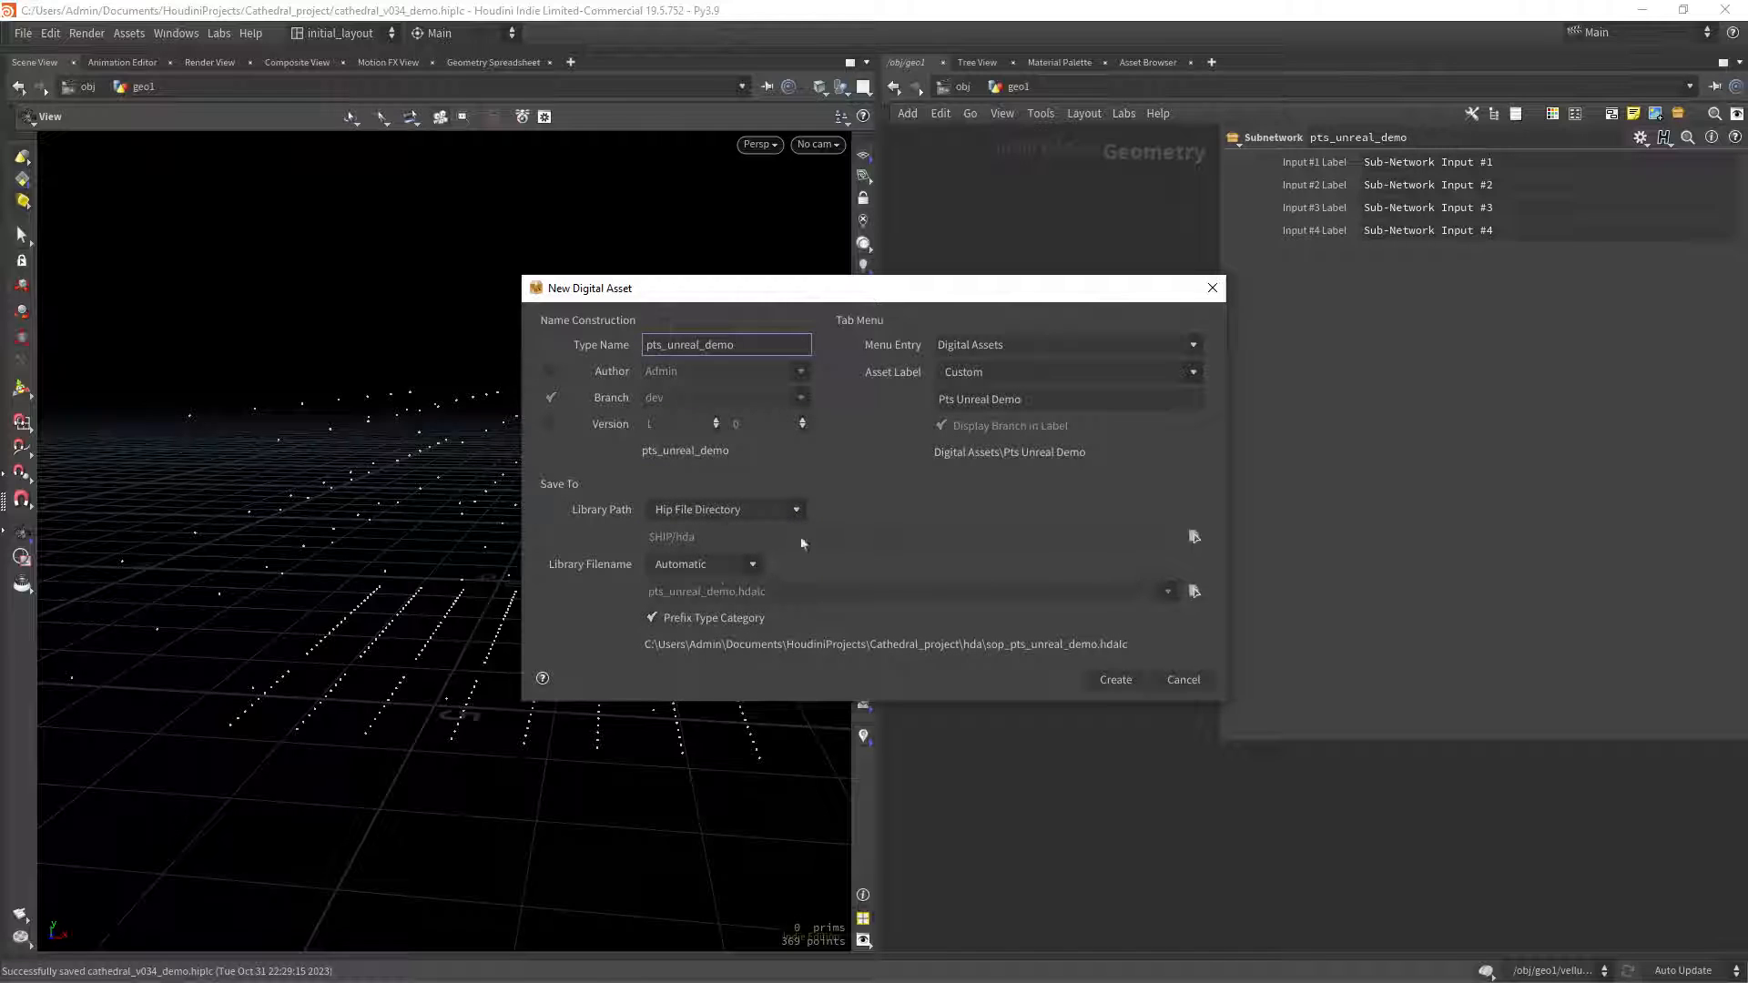
# Turn off the type category prefix, keep the automatic library filename, create the digital asset and accept its operator type properties.
pyautogui.click(707, 566)
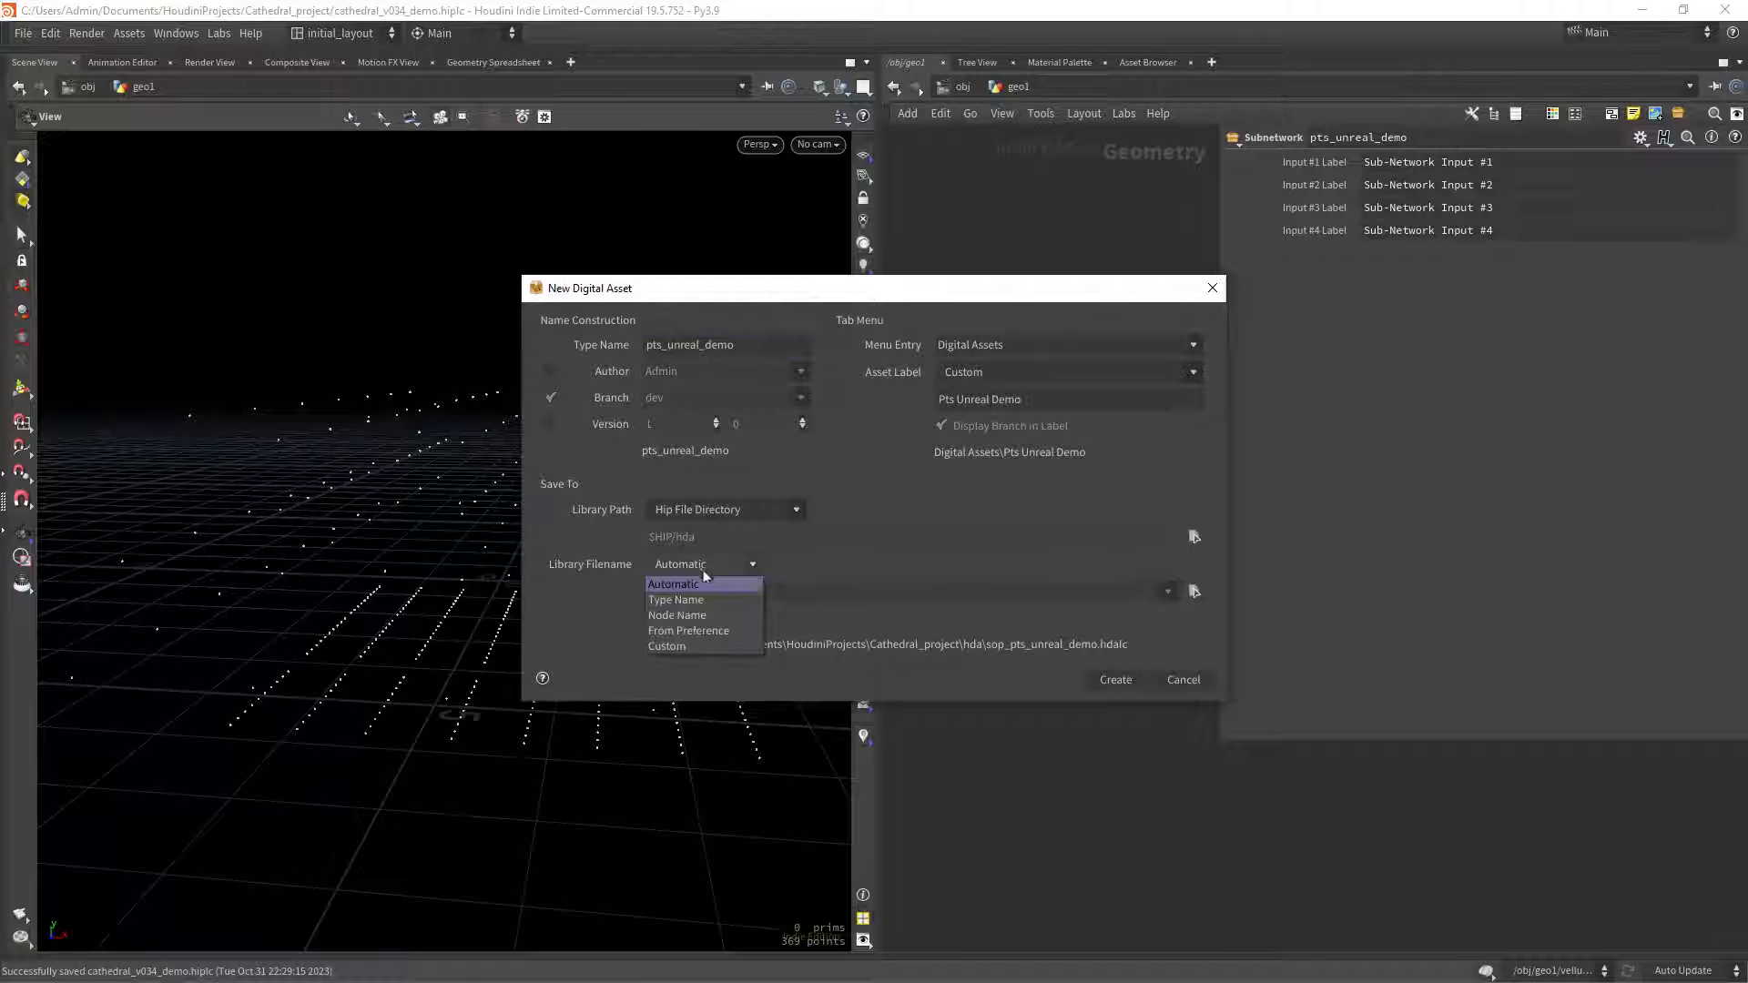
pyautogui.click(822, 563)
pyautogui.click(725, 619)
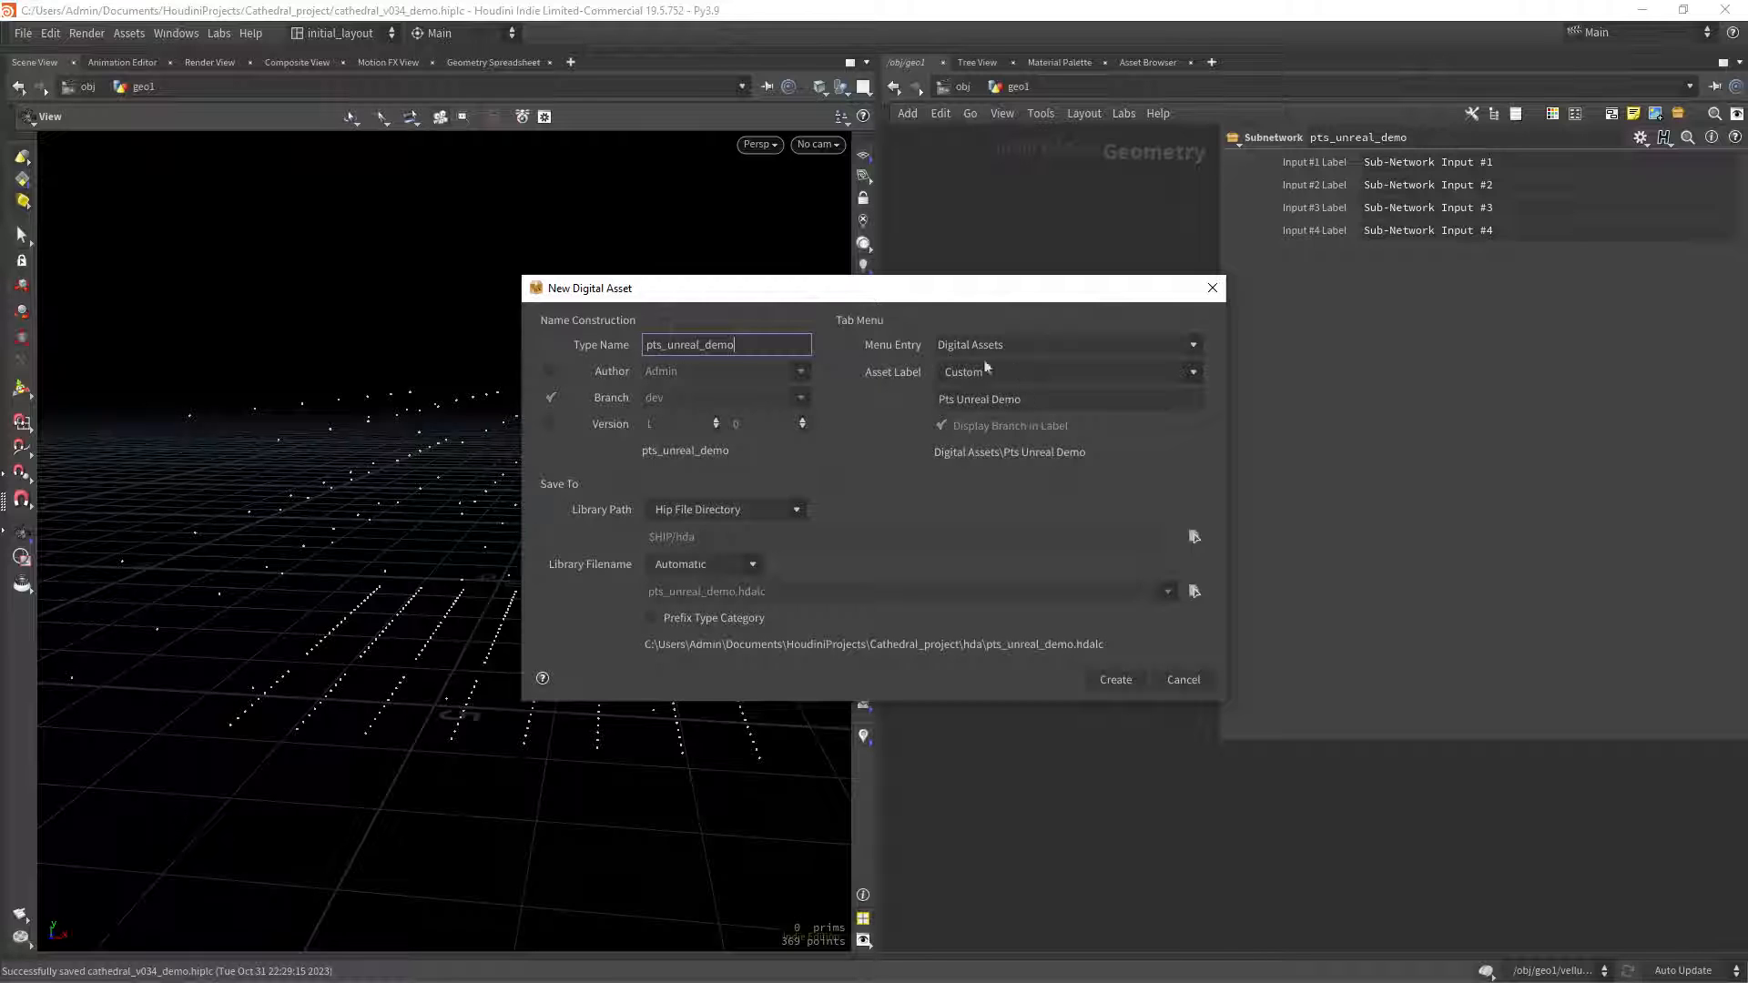
pyautogui.click(1114, 680)
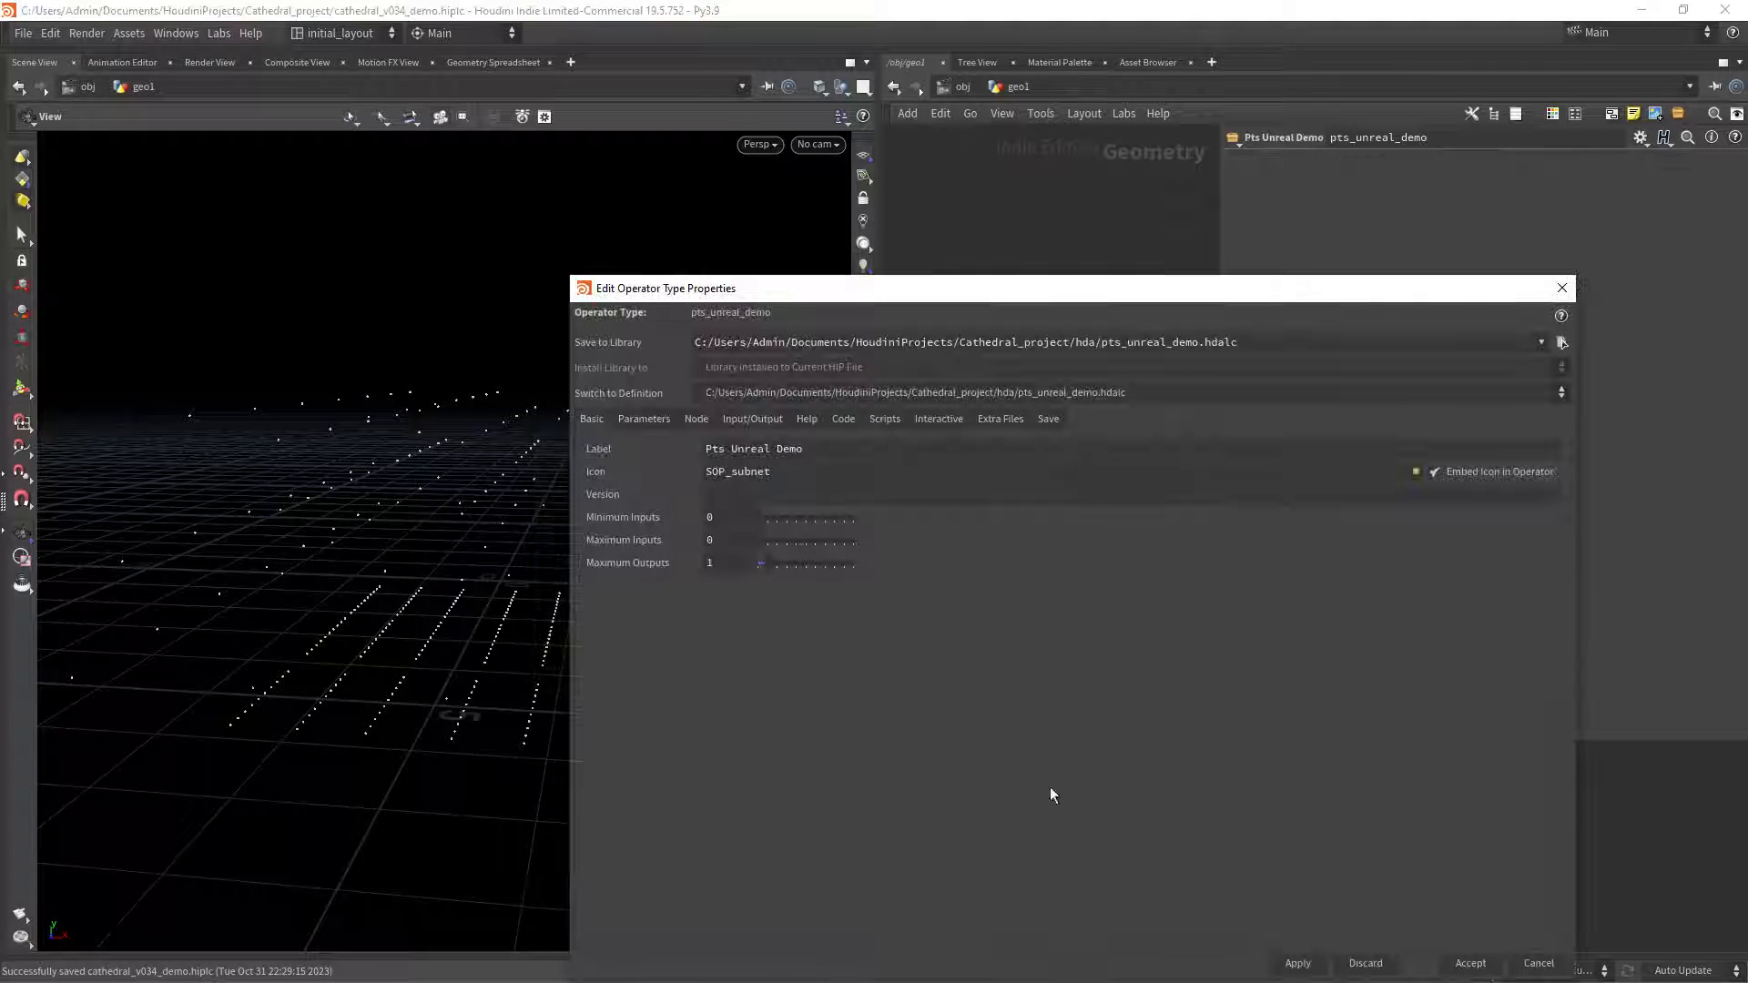
pyautogui.click(1472, 963)
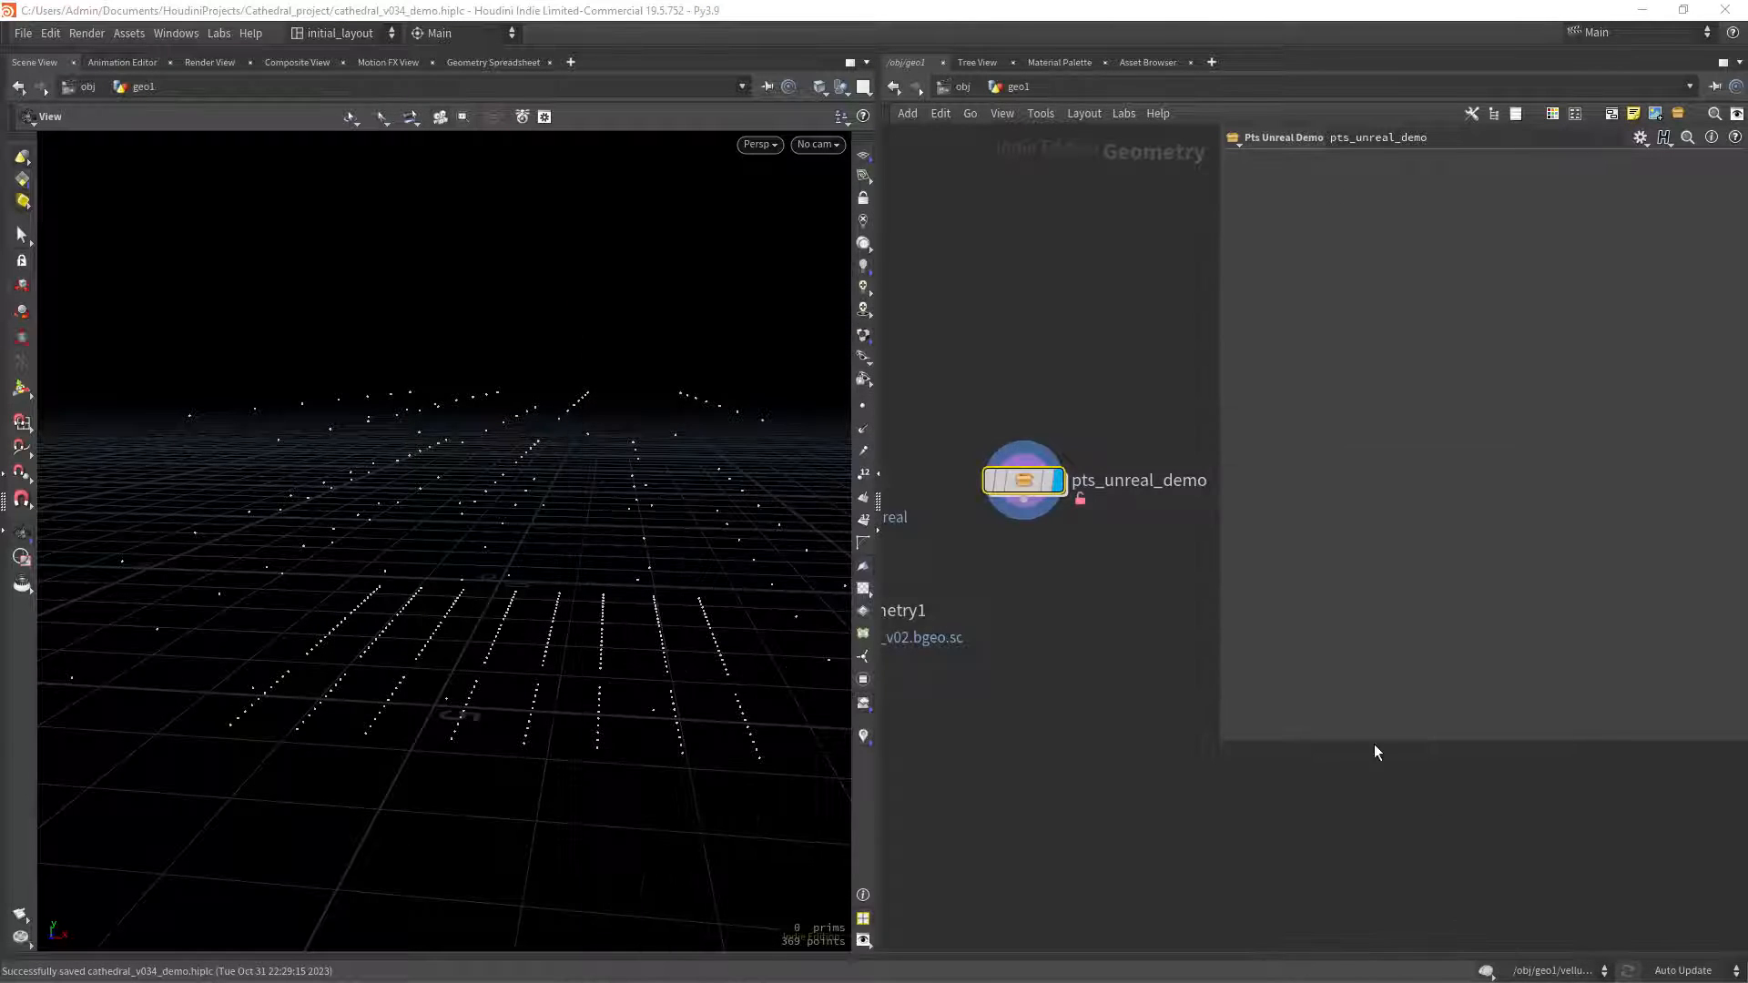
# Review the overall export network around the for-each loop and the asset's points in the viewport.
pyautogui.scroll(-5, 1067, 626)
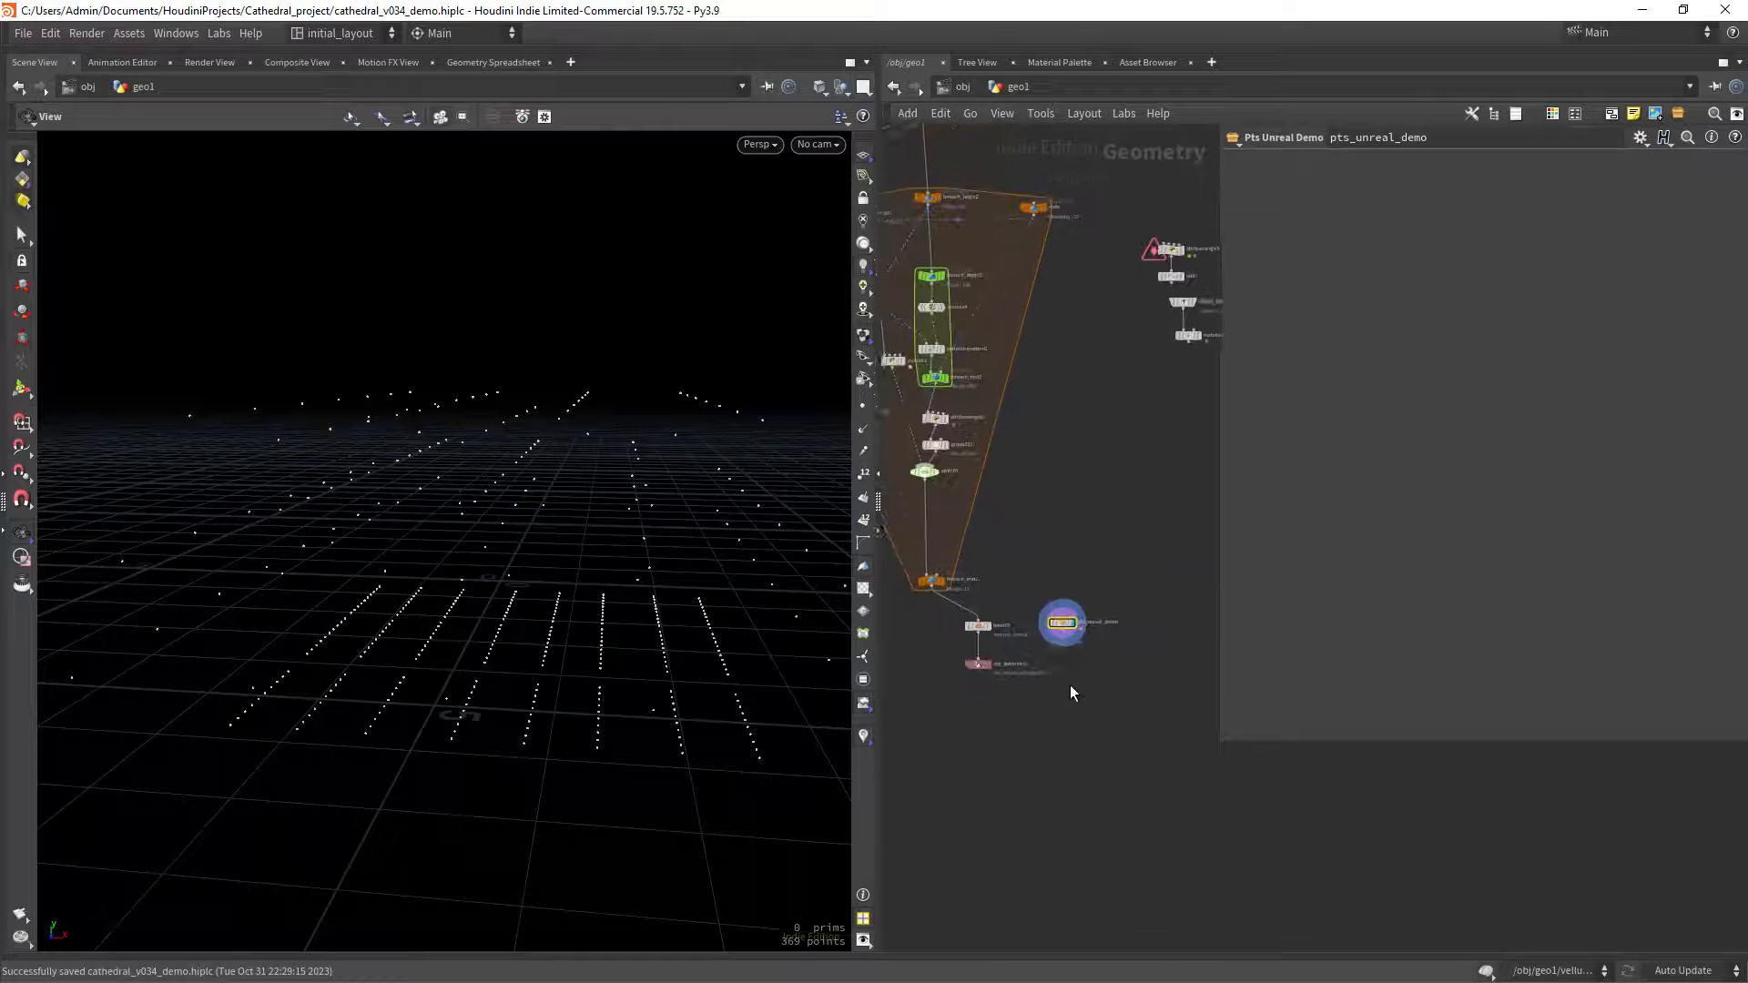
pyautogui.moveTo(1090, 696)
pyautogui.mouseDown(button='middle')
pyautogui.moveTo(1095, 675)
pyautogui.moveTo(1108, 712)
pyautogui.moveTo(1120, 697)
pyautogui.mouseUp(button='middle')
pyautogui.scroll(2, 1096, 675)
pyautogui.scroll(-2, 1106, 712)
pyautogui.scroll(3, 1118, 695)
pyautogui.moveTo(1073, 583); pyautogui.dragTo(1088, 661, button='middle')
pyautogui.scroll(2, 1058, 619)
pyautogui.scroll(-2, 1058, 621)
pyautogui.scroll(-3, 1134, 620)
pyautogui.scroll(1, 1138, 610)
pyautogui.moveTo(1144, 601); pyautogui.dragTo(1128, 650, button='middle')
pyautogui.scroll(2, 1127, 647)
pyautogui.scroll(-2, 1127, 652)
pyautogui.scroll(4, 593, 601)
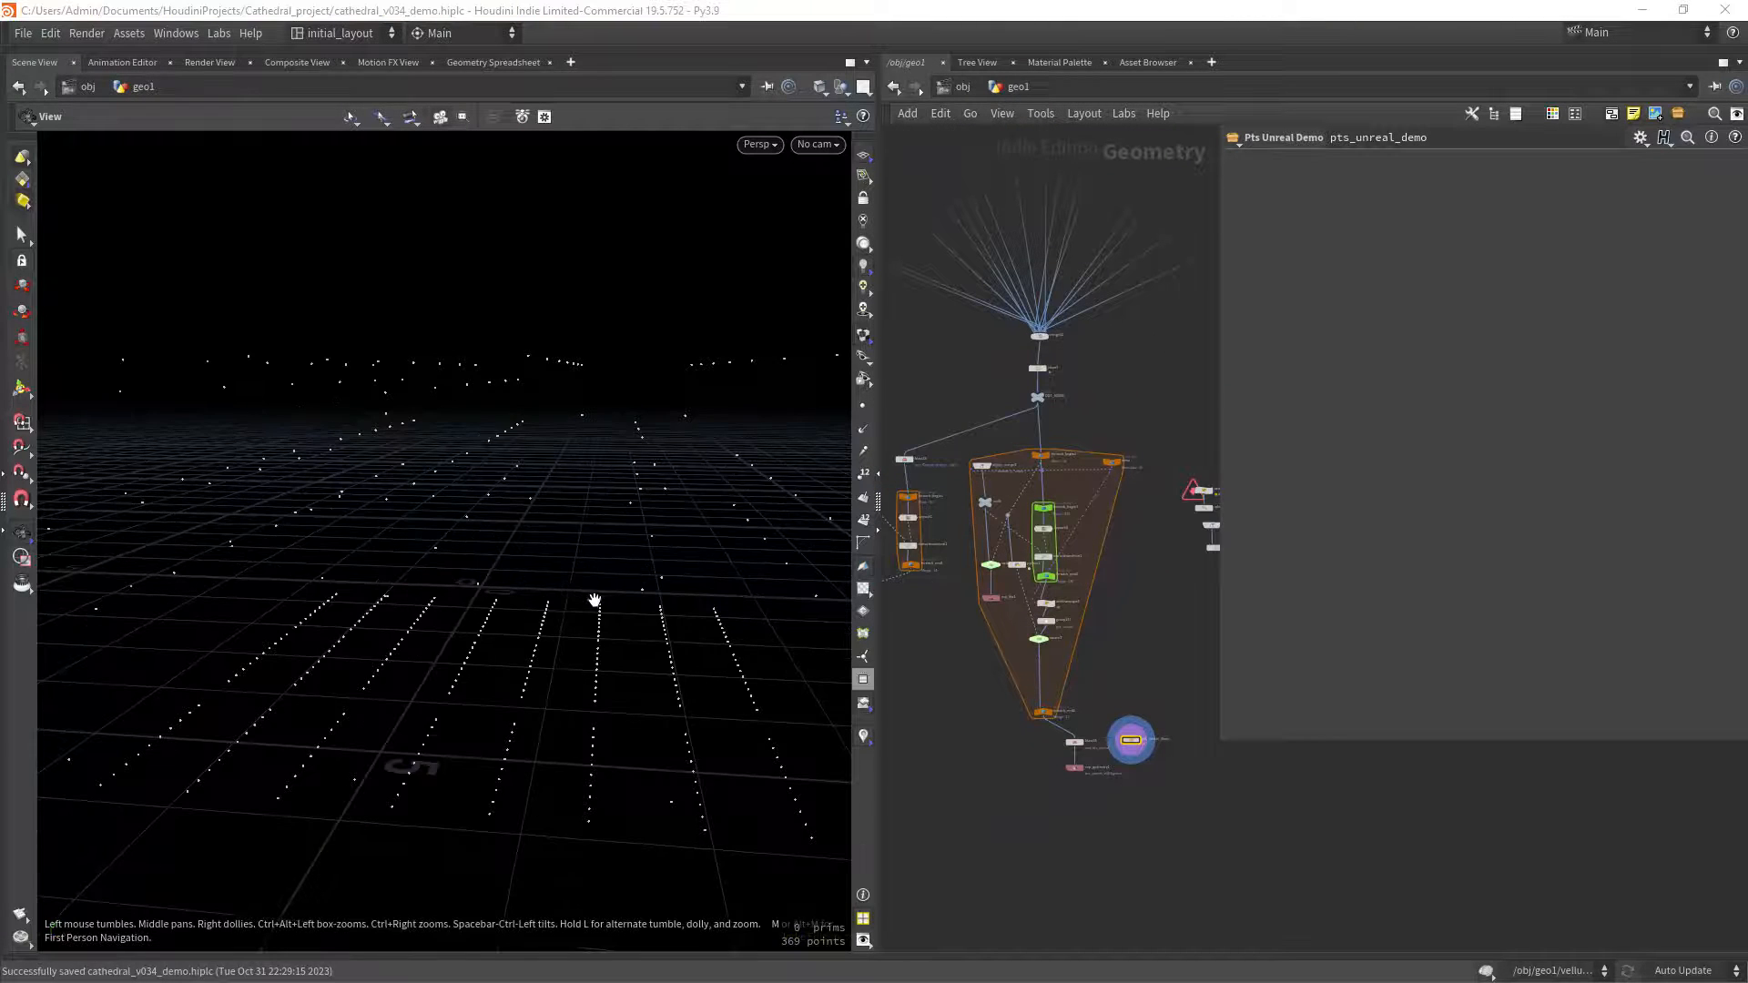
pyautogui.scroll(-3, 602, 574)
pyautogui.moveTo(604, 581); pyautogui.dragTo(578, 592, button='middle')
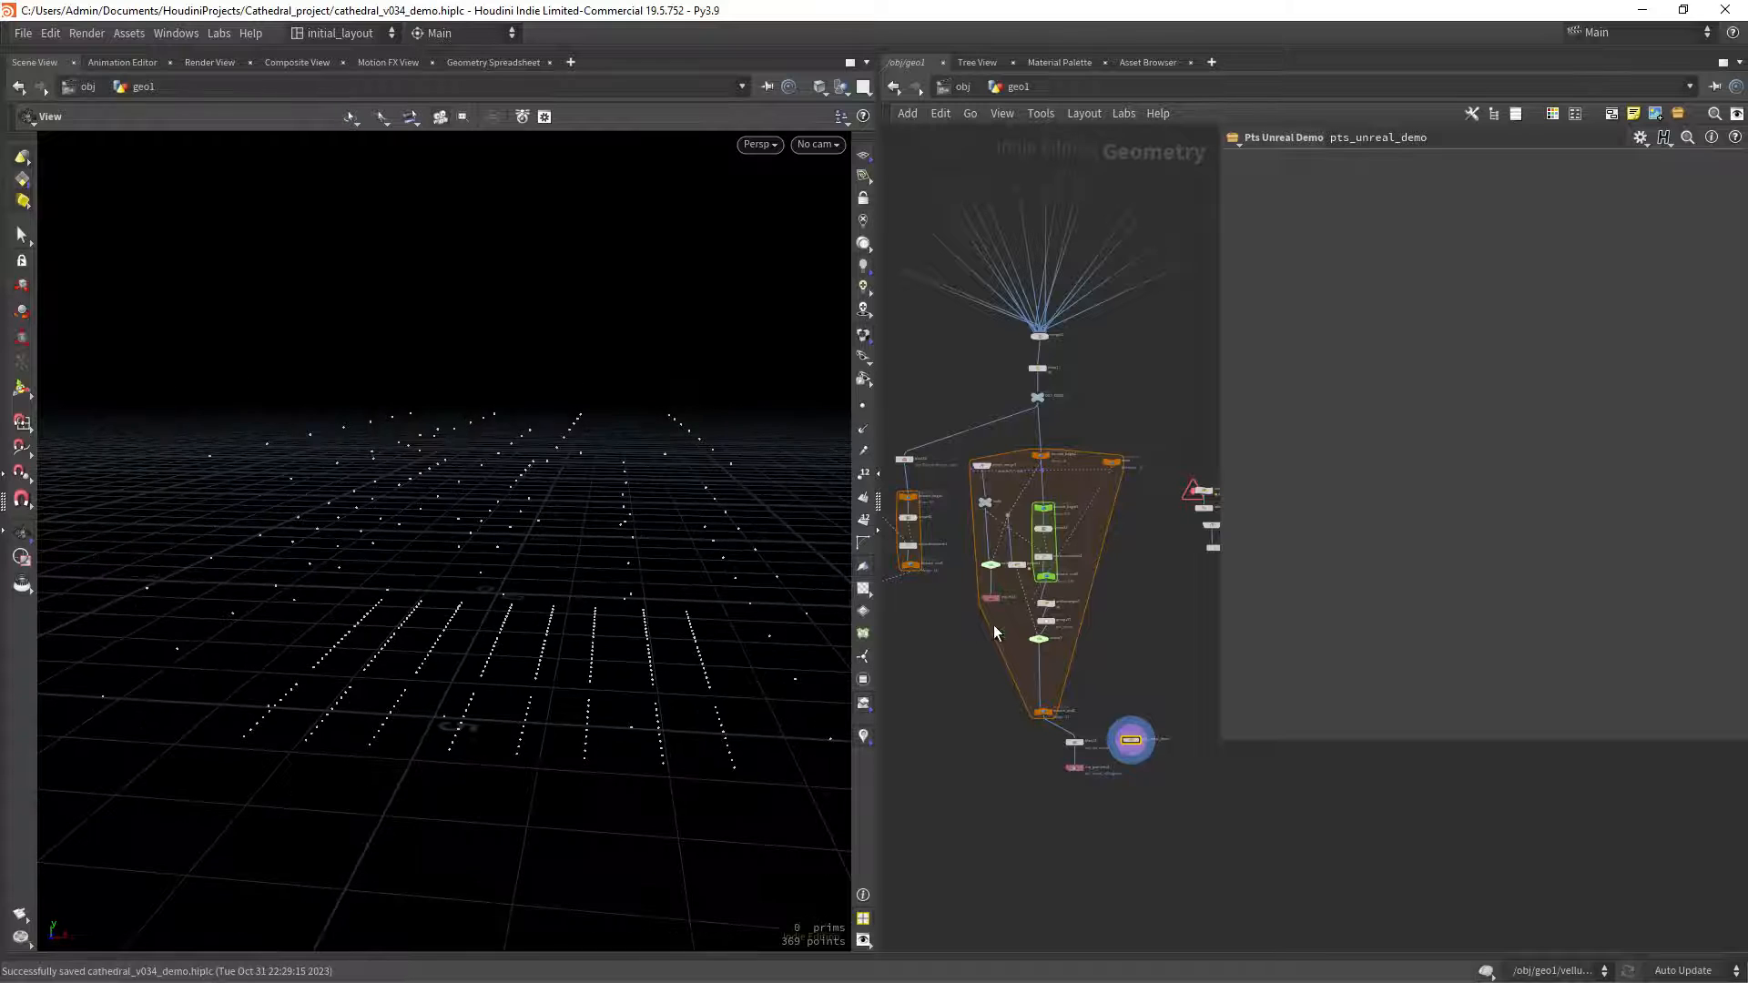
# Set the ROP FBX Output's axis system to Z Up (Right-handed), and enable conversion to the specified axis system and unit conversion.
pyautogui.moveTo(936, 653); pyautogui.dragTo(941, 602, button='middle')
pyautogui.scroll(6, 941, 602)
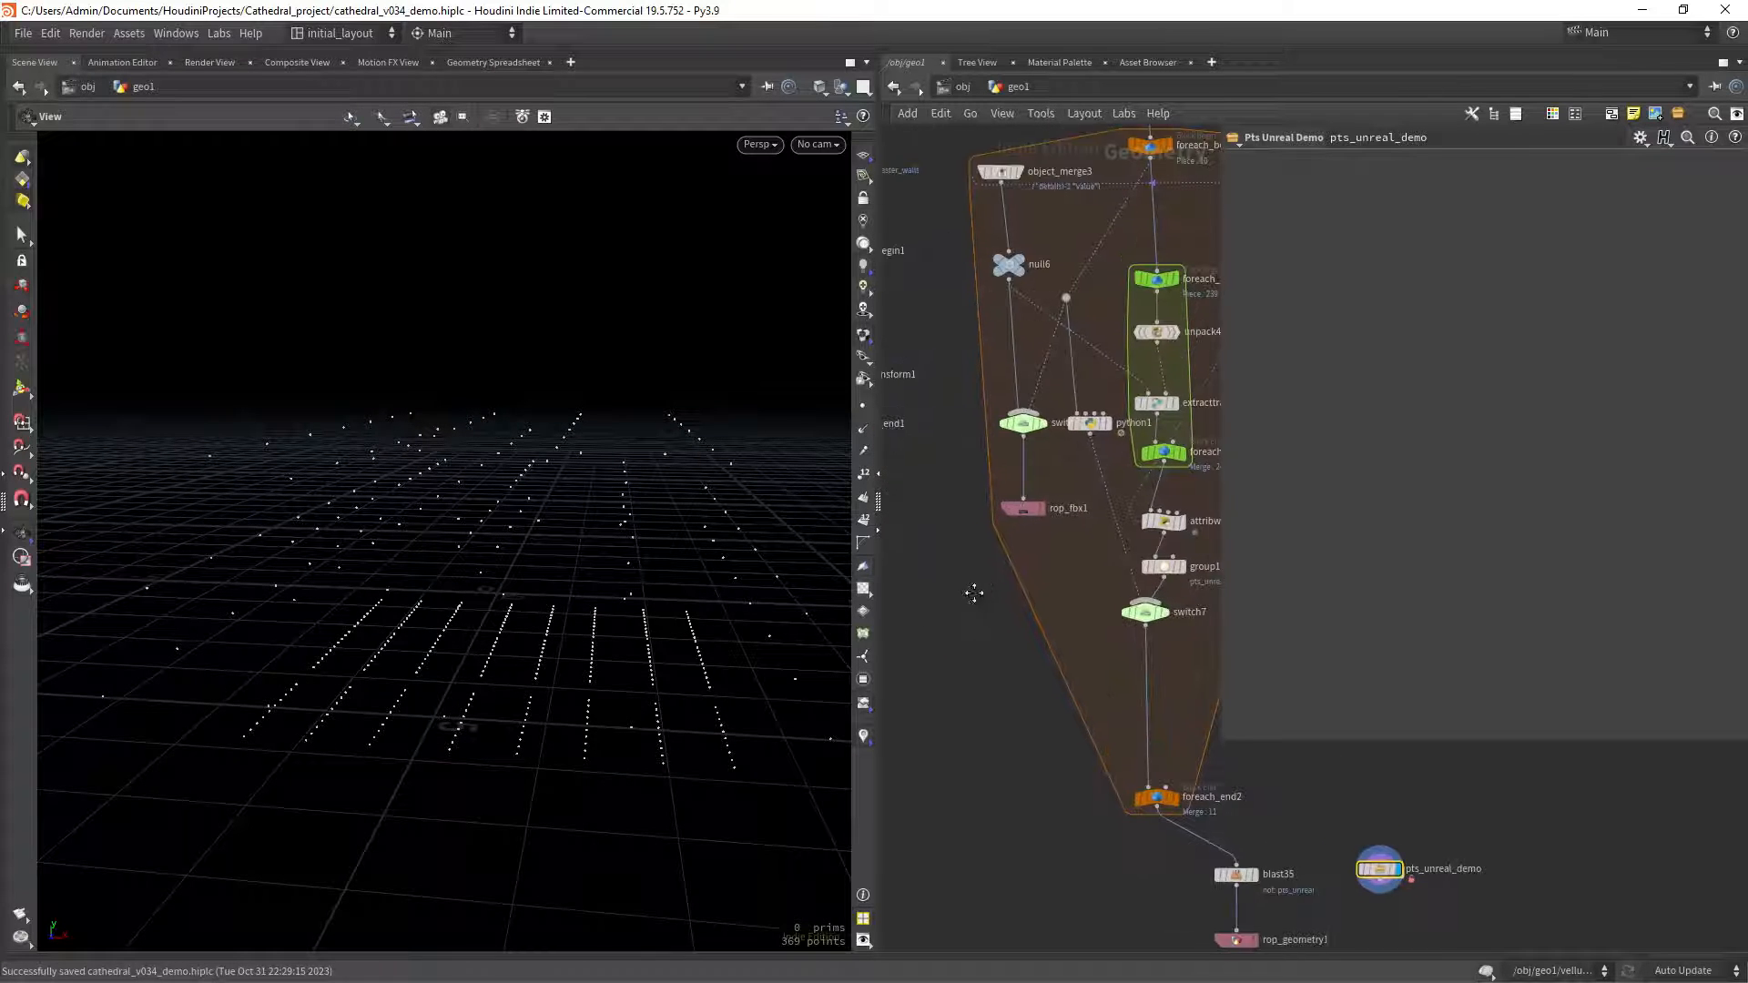
pyautogui.scroll(2, 960, 592)
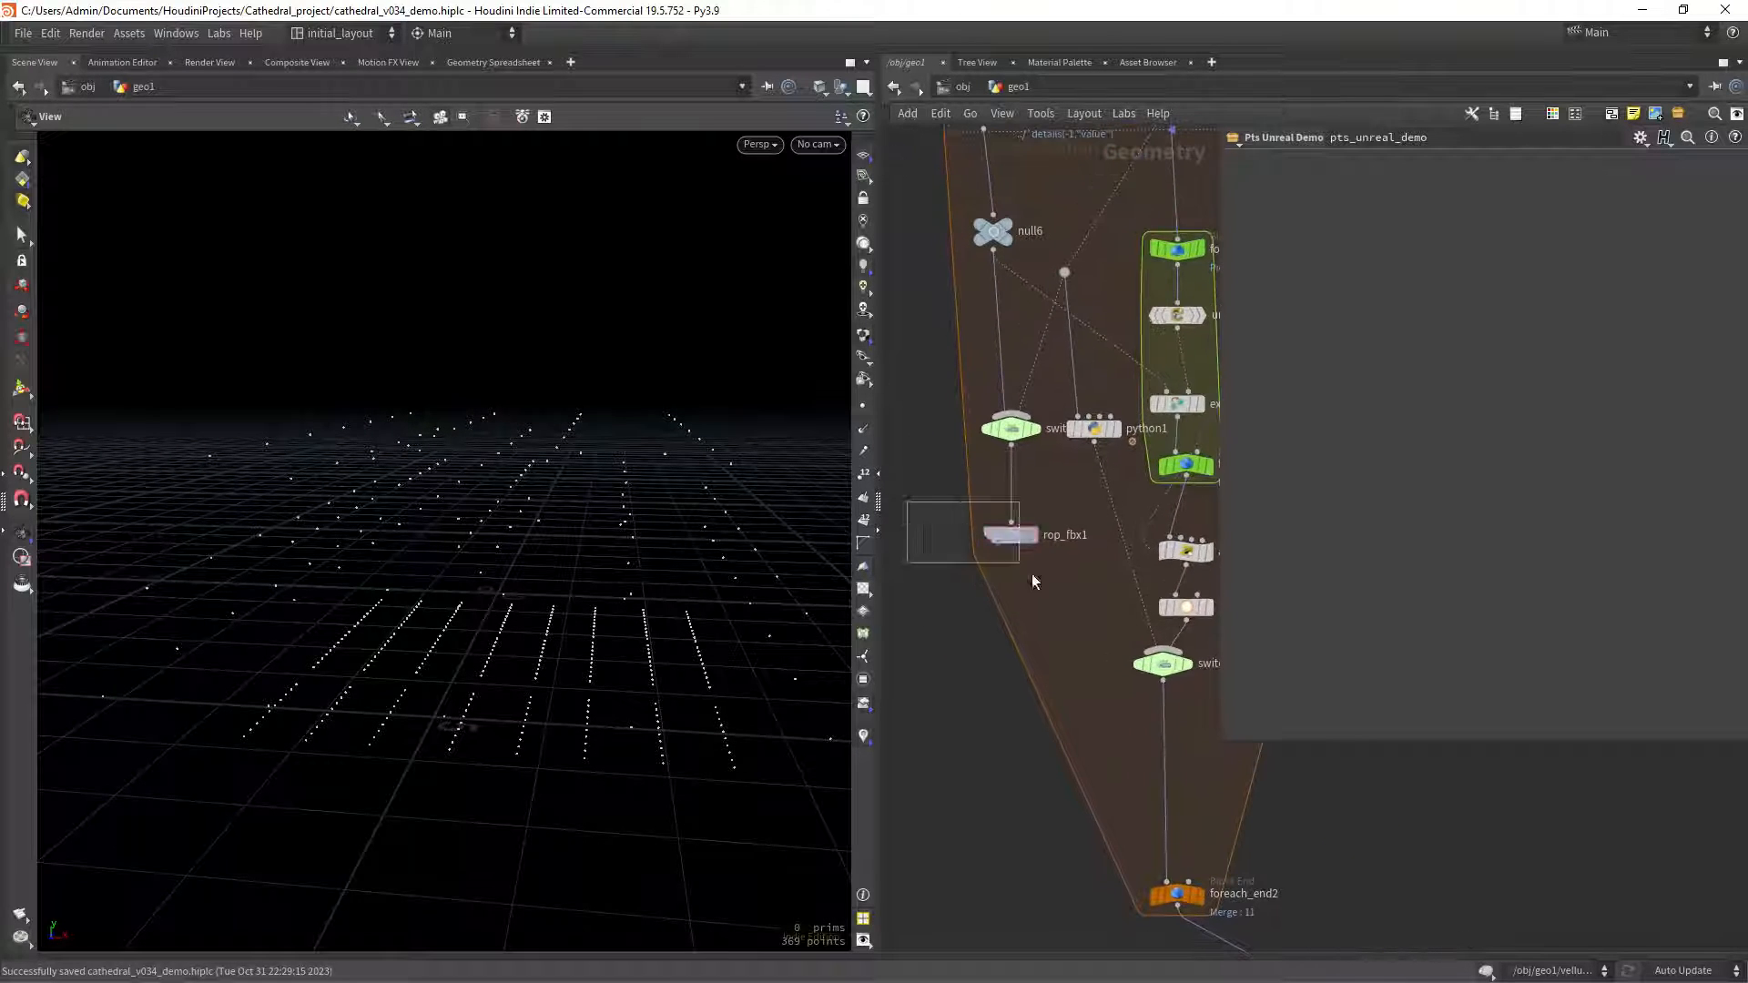
pyautogui.moveTo(1033, 581); pyautogui.dragTo(1049, 599)
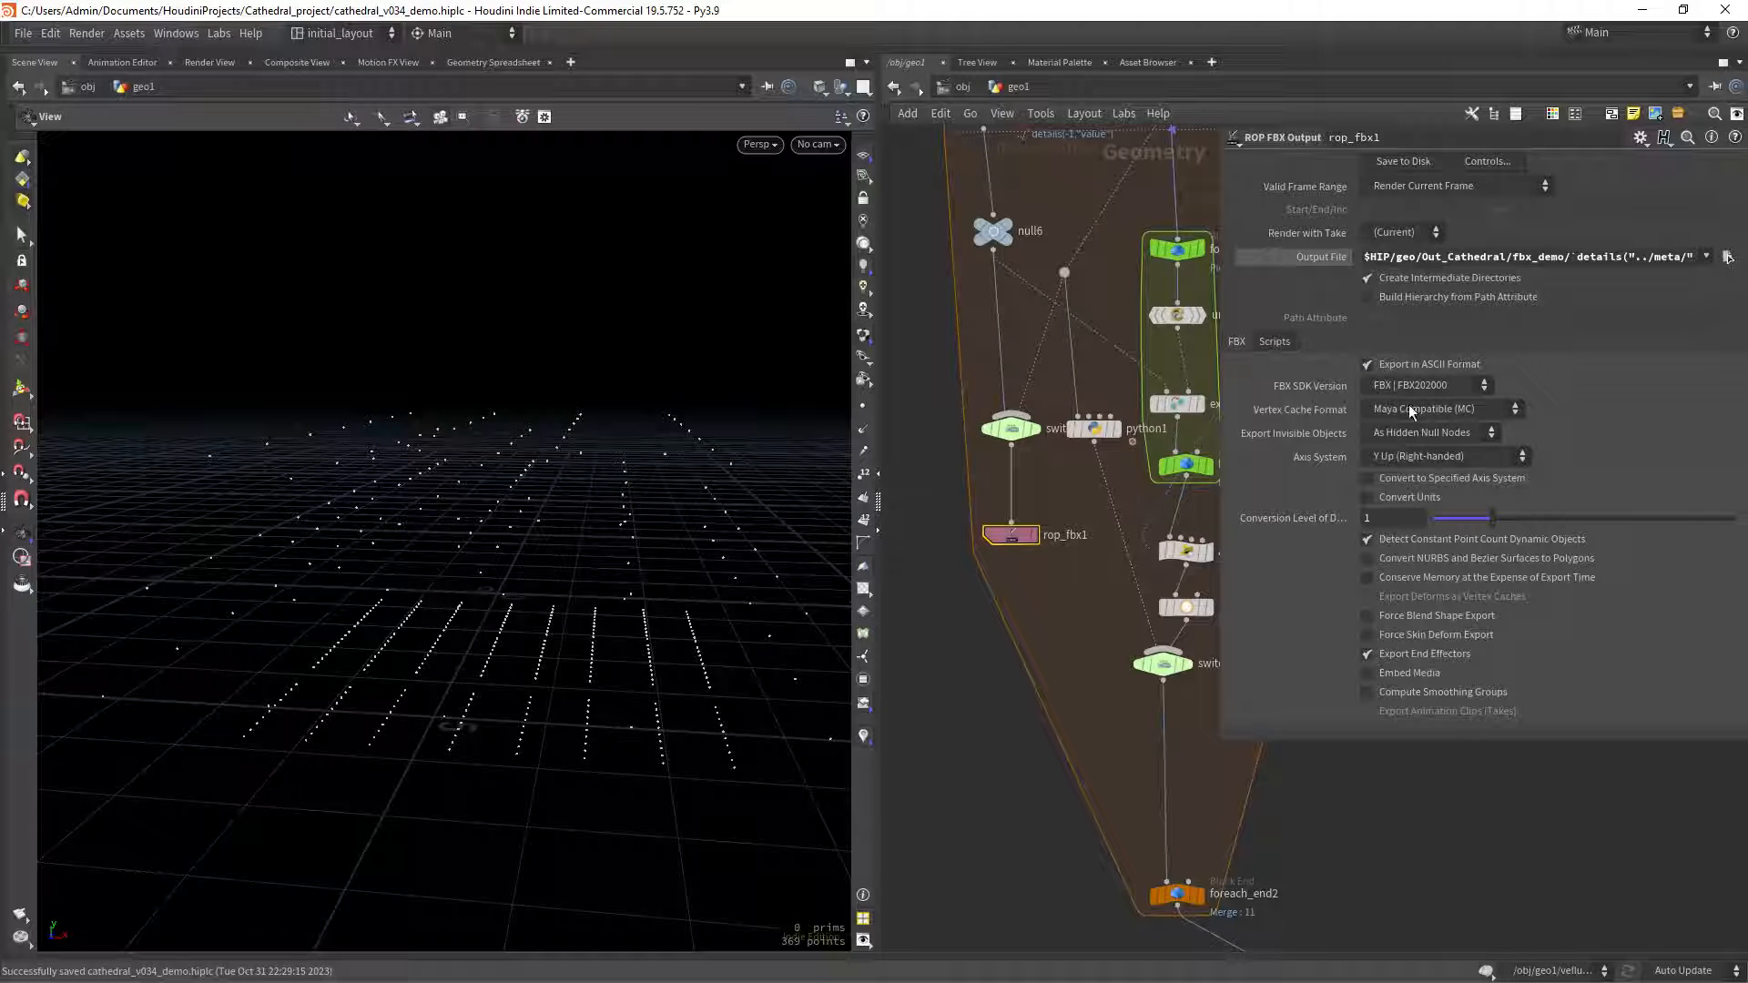
pyautogui.click(1413, 462)
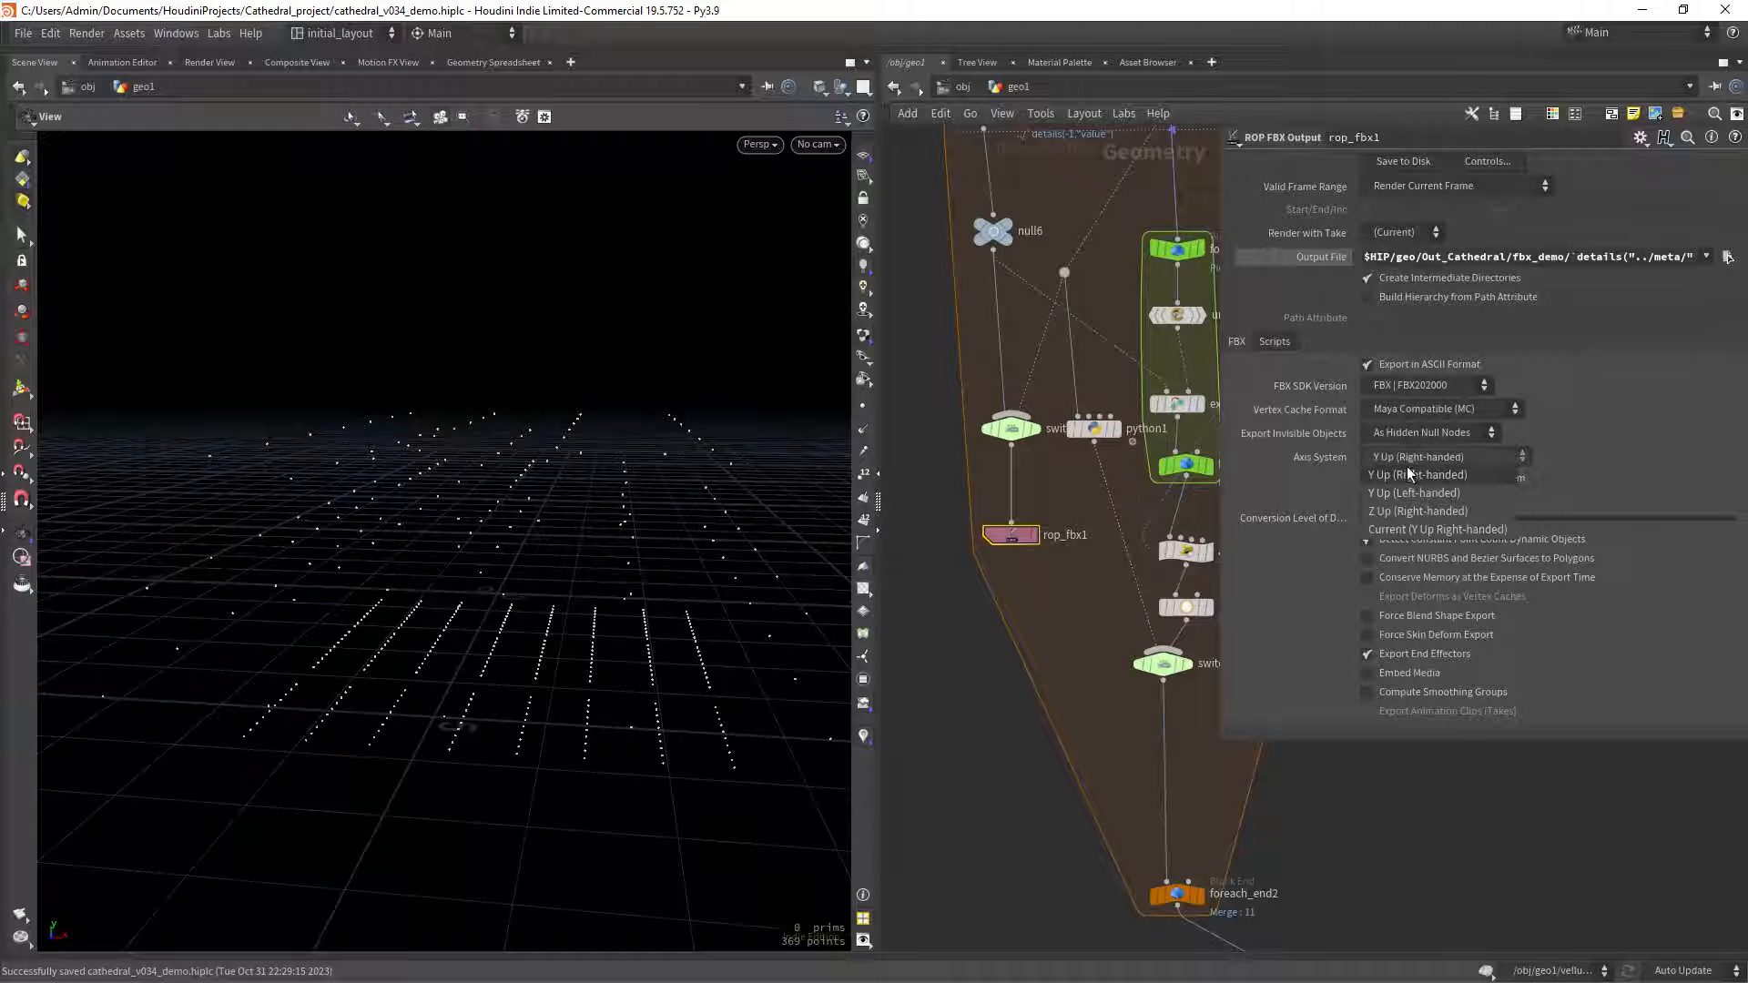
pyautogui.click(1411, 512)
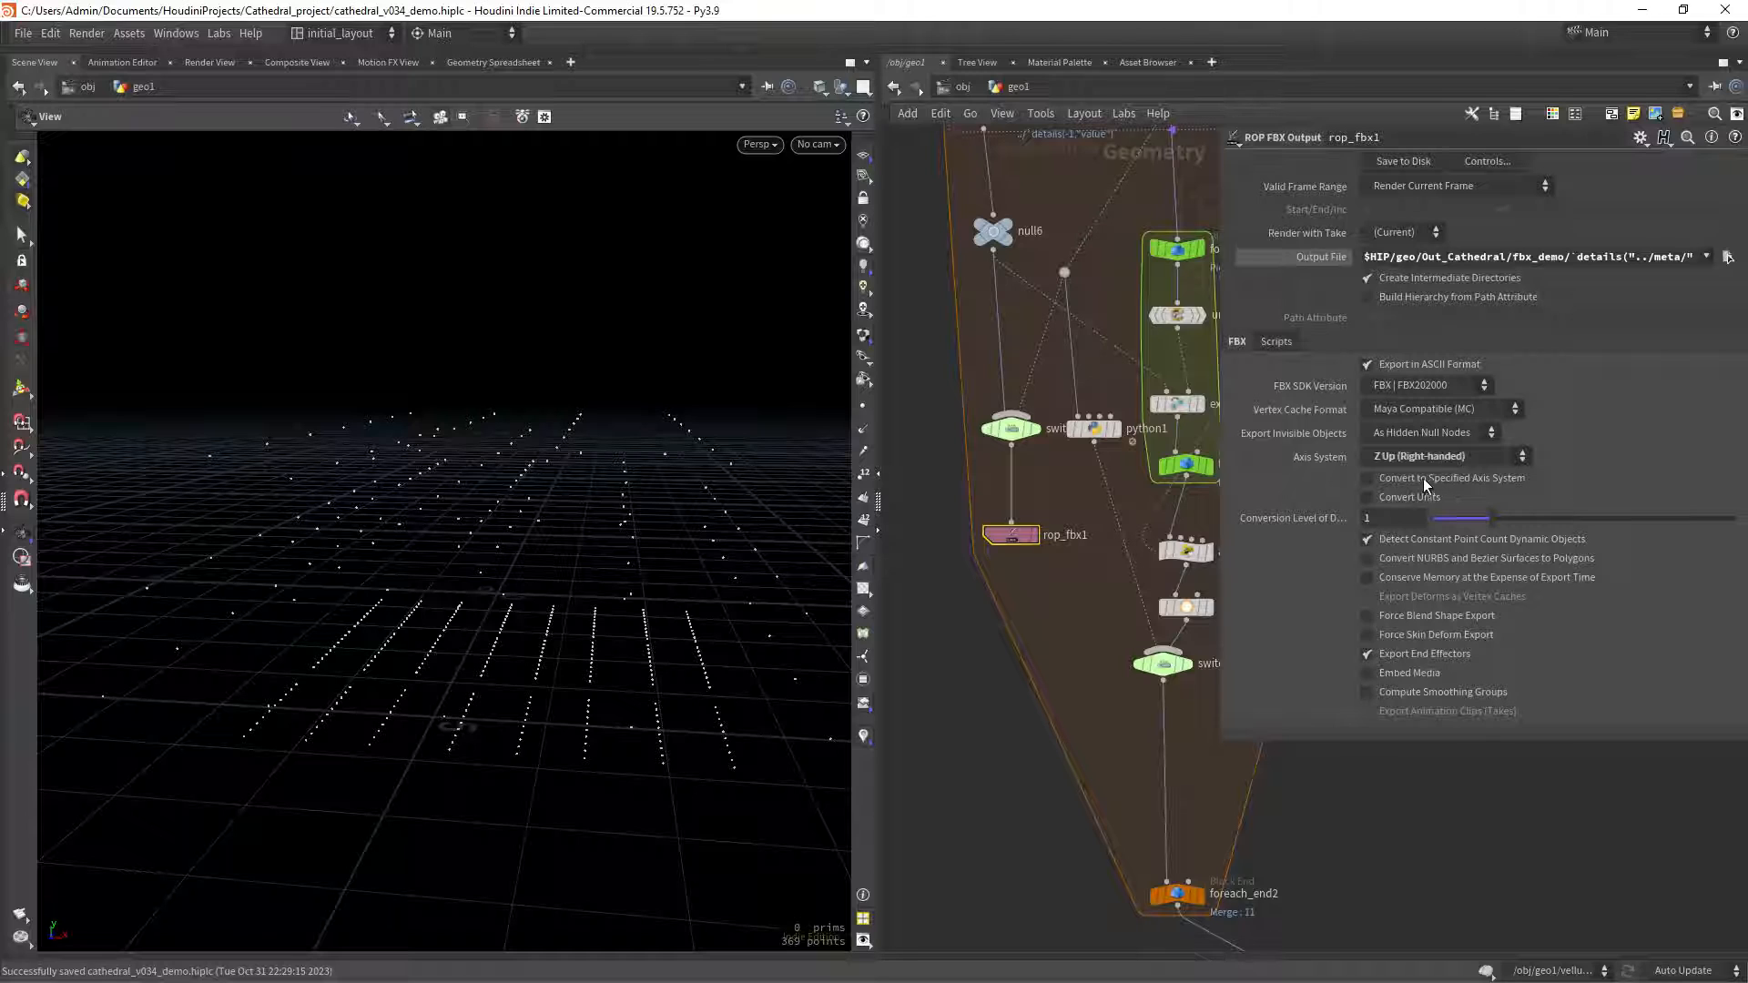
pyautogui.click(1423, 478)
pyautogui.click(1410, 499)
pyautogui.scroll(-3, 1035, 601)
pyautogui.moveTo(1035, 601); pyautogui.dragTo(1049, 560, button='right')
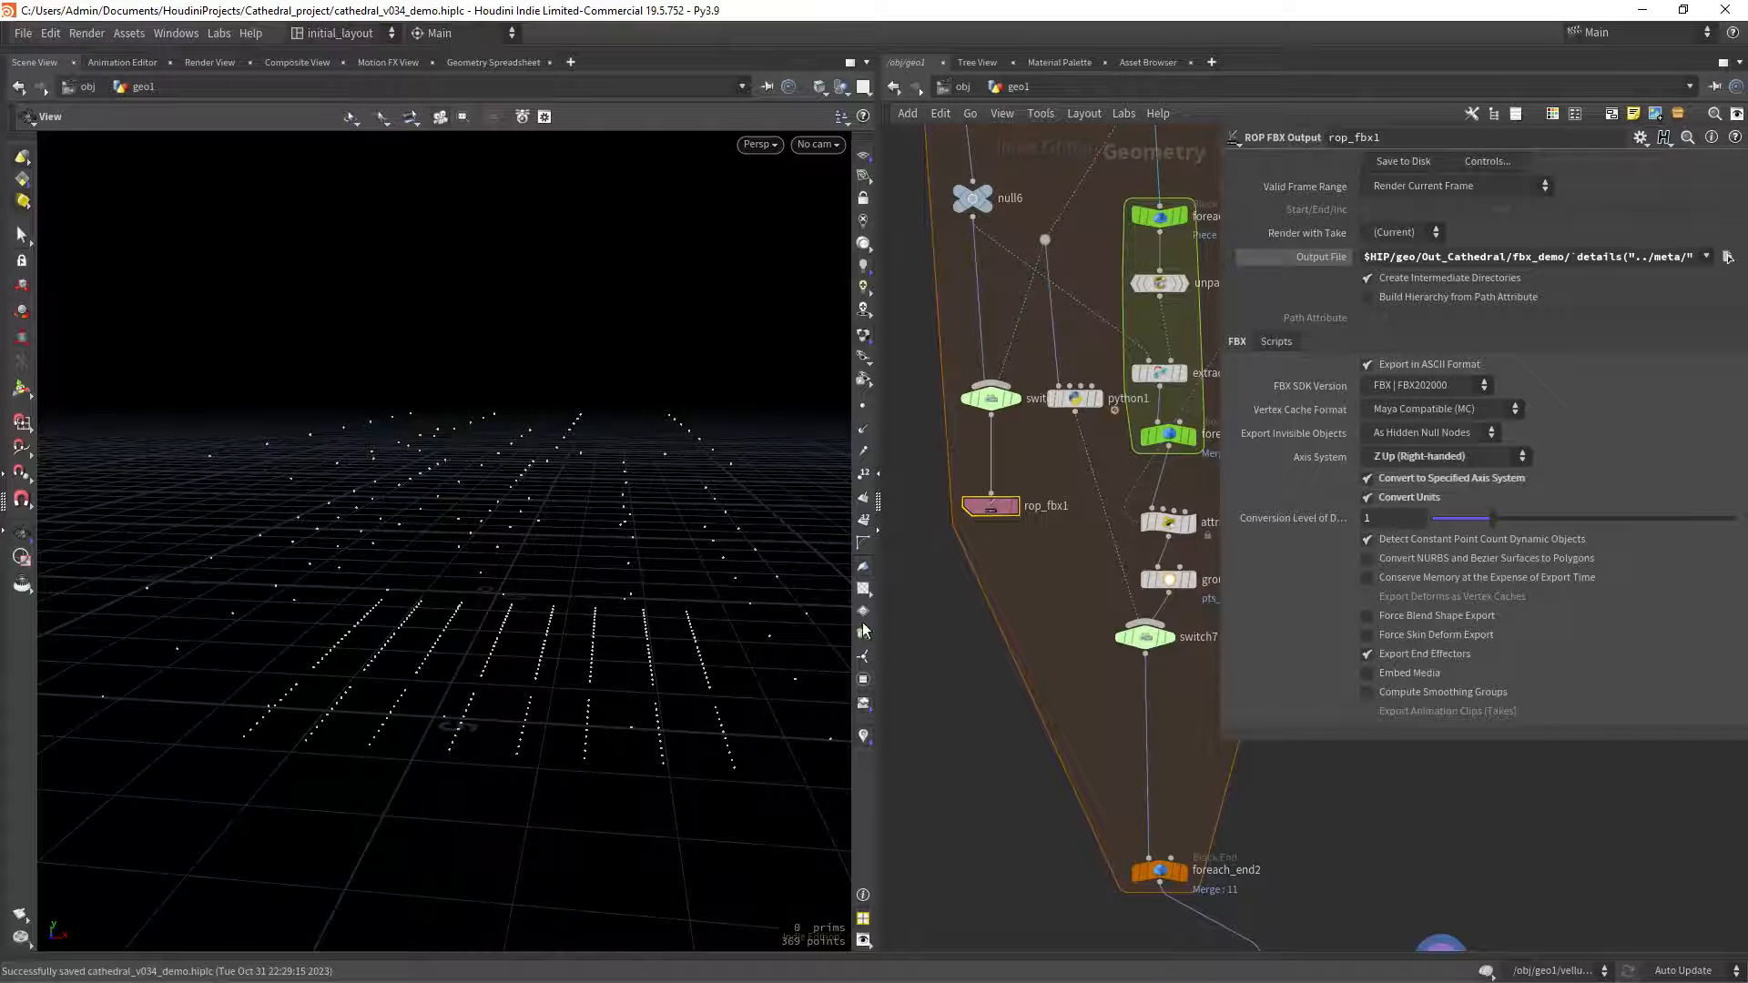
pyautogui.moveTo(648, 640); pyautogui.dragTo(605, 660)
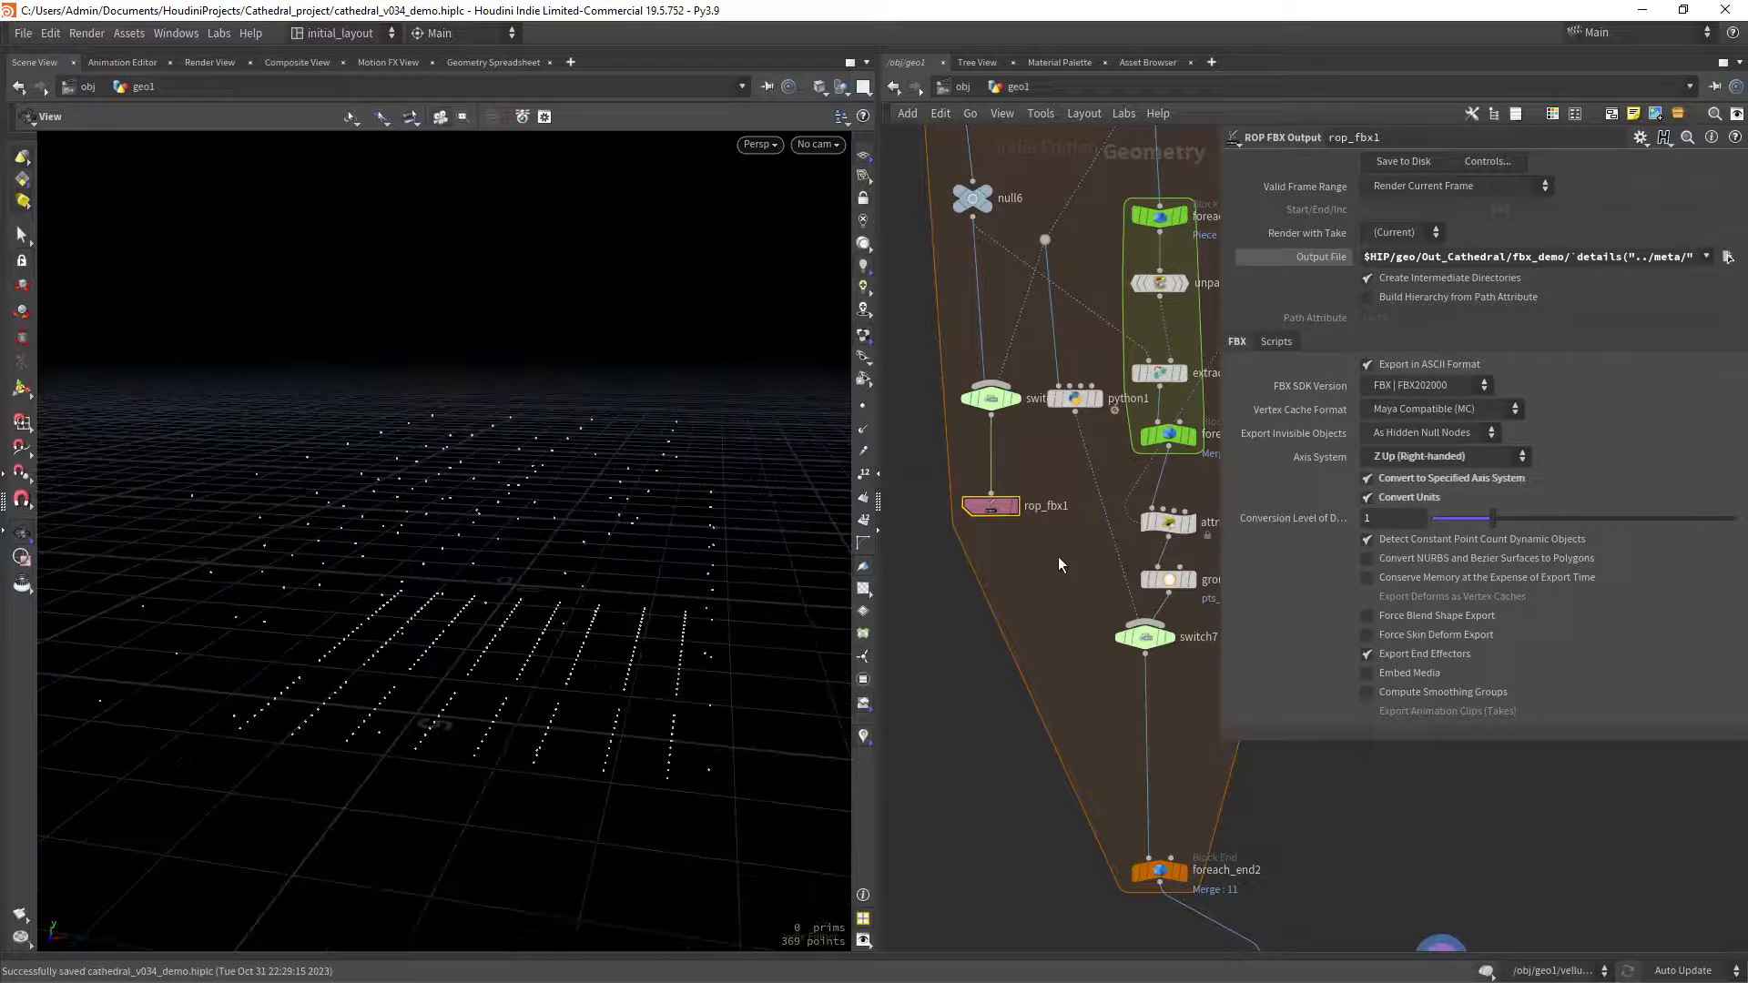
# Display the output of foreach_end2 and examine the merged cathedral pieces together with the loop's settings.
pyautogui.moveTo(1049, 557); pyautogui.dragTo(1057, 550, button='right')
pyautogui.moveTo(1057, 550); pyautogui.dragTo(1030, 555, button='middle')
pyautogui.moveTo(1045, 624); pyautogui.dragTo(987, 640, button='right')
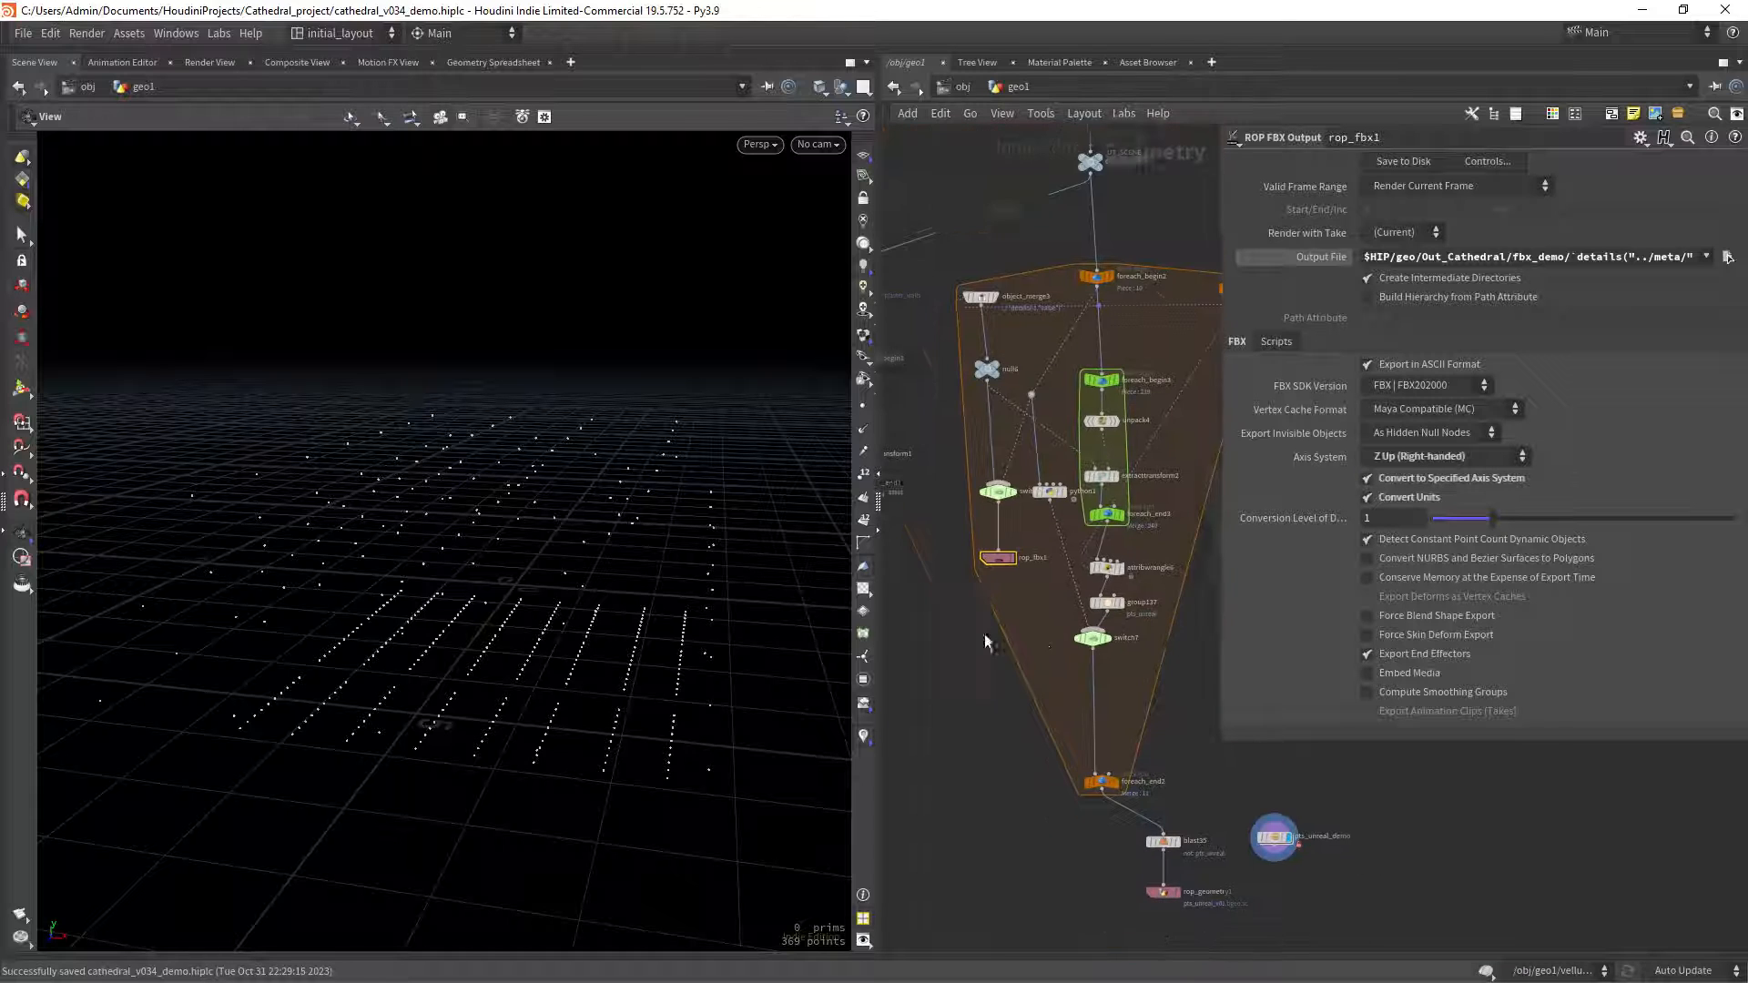
pyautogui.moveTo(1043, 676); pyautogui.dragTo(1022, 605, button='middle')
pyautogui.moveTo(1021, 604); pyautogui.dragTo(1019, 687, button='right')
pyautogui.moveTo(1019, 687); pyautogui.dragTo(1016, 664, button='middle')
pyautogui.moveTo(979, 668); pyautogui.dragTo(1025, 663, button='right')
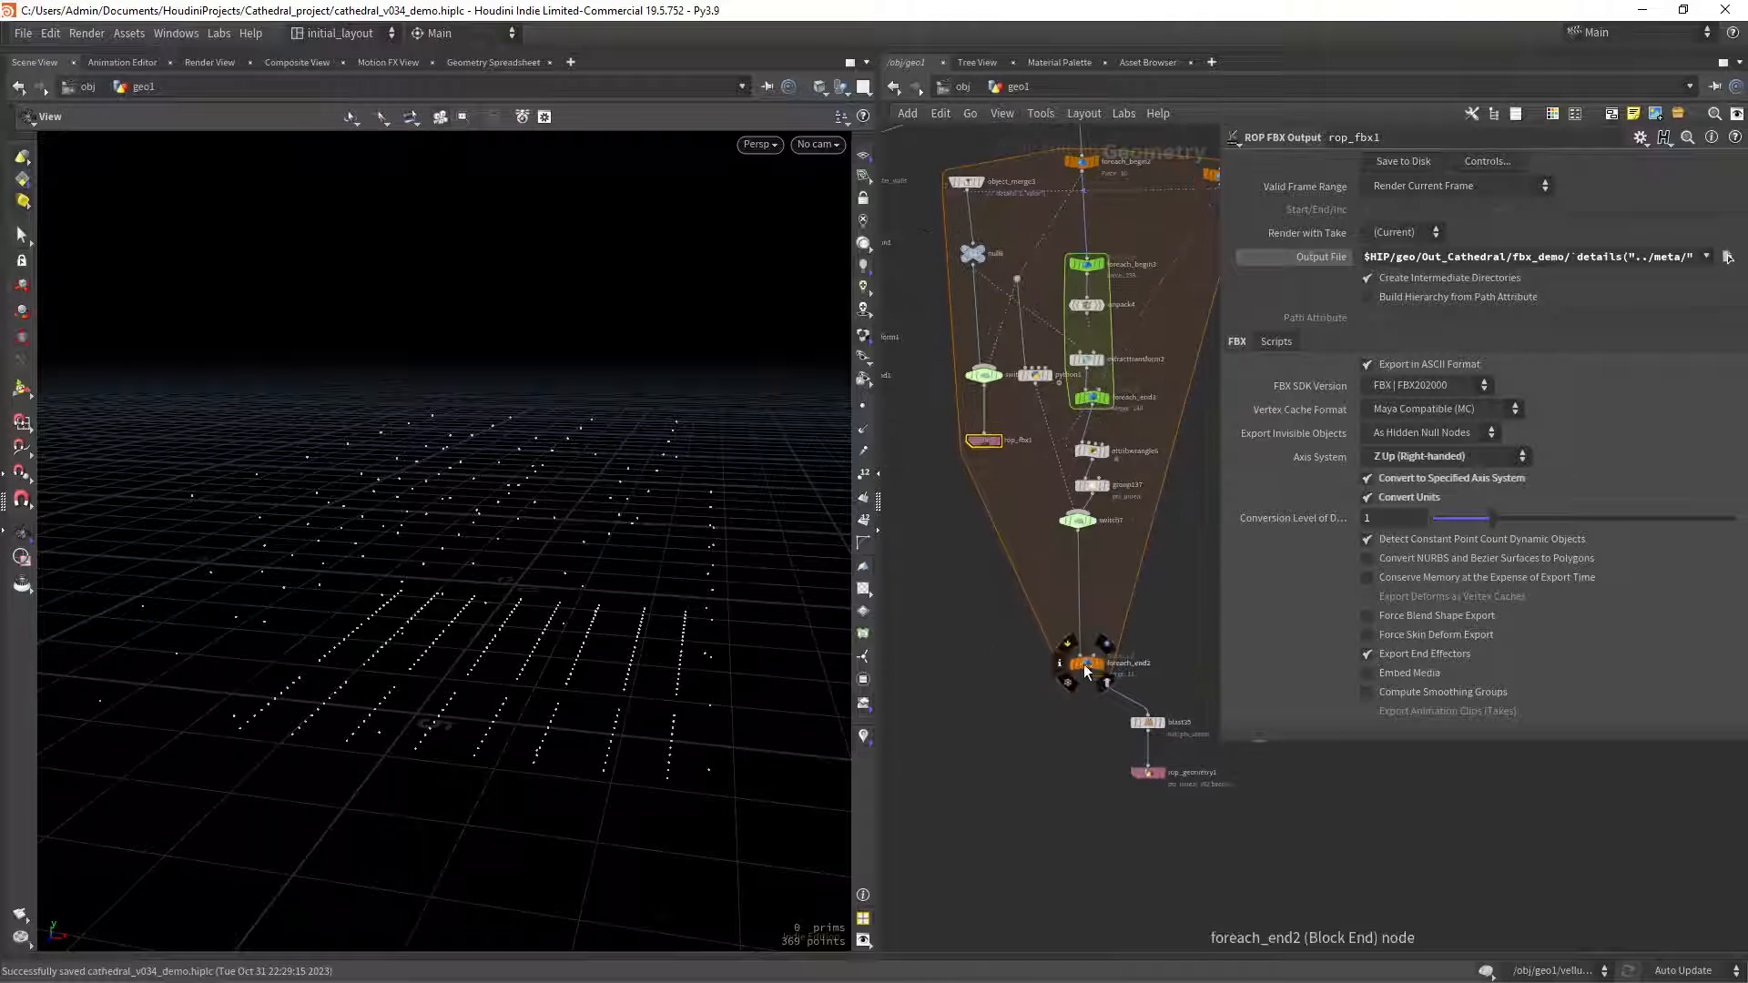
pyautogui.click(1108, 660)
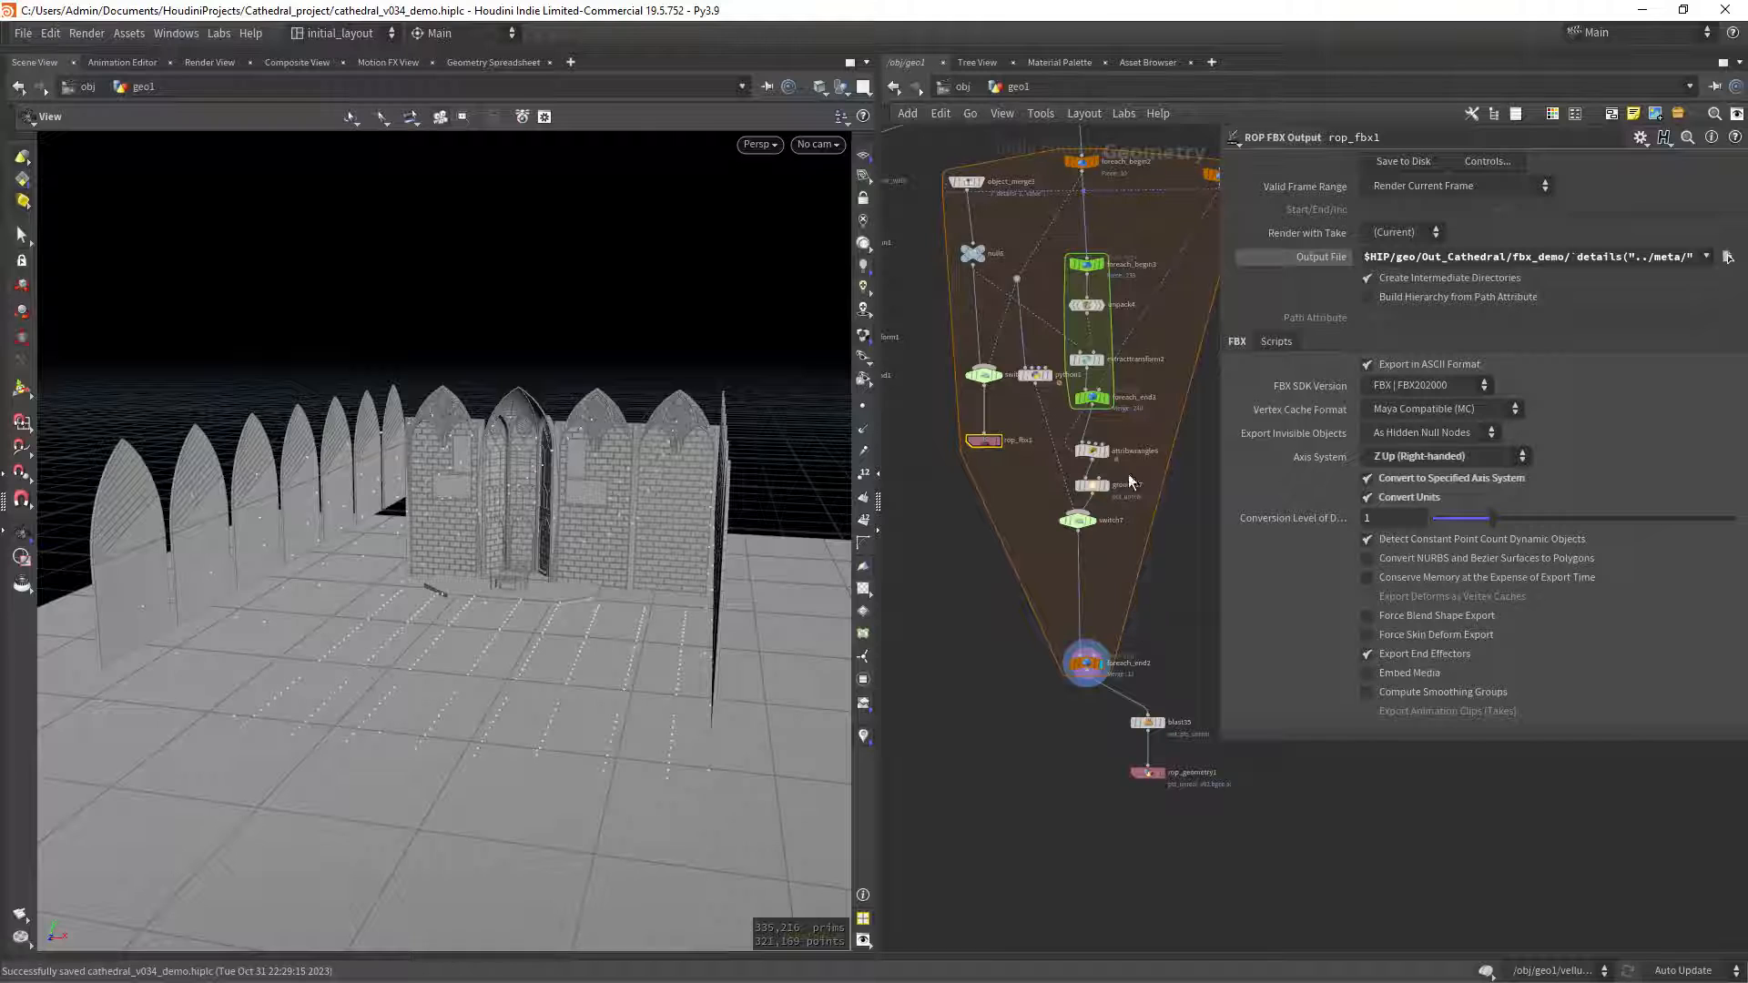
pyautogui.click(1084, 665)
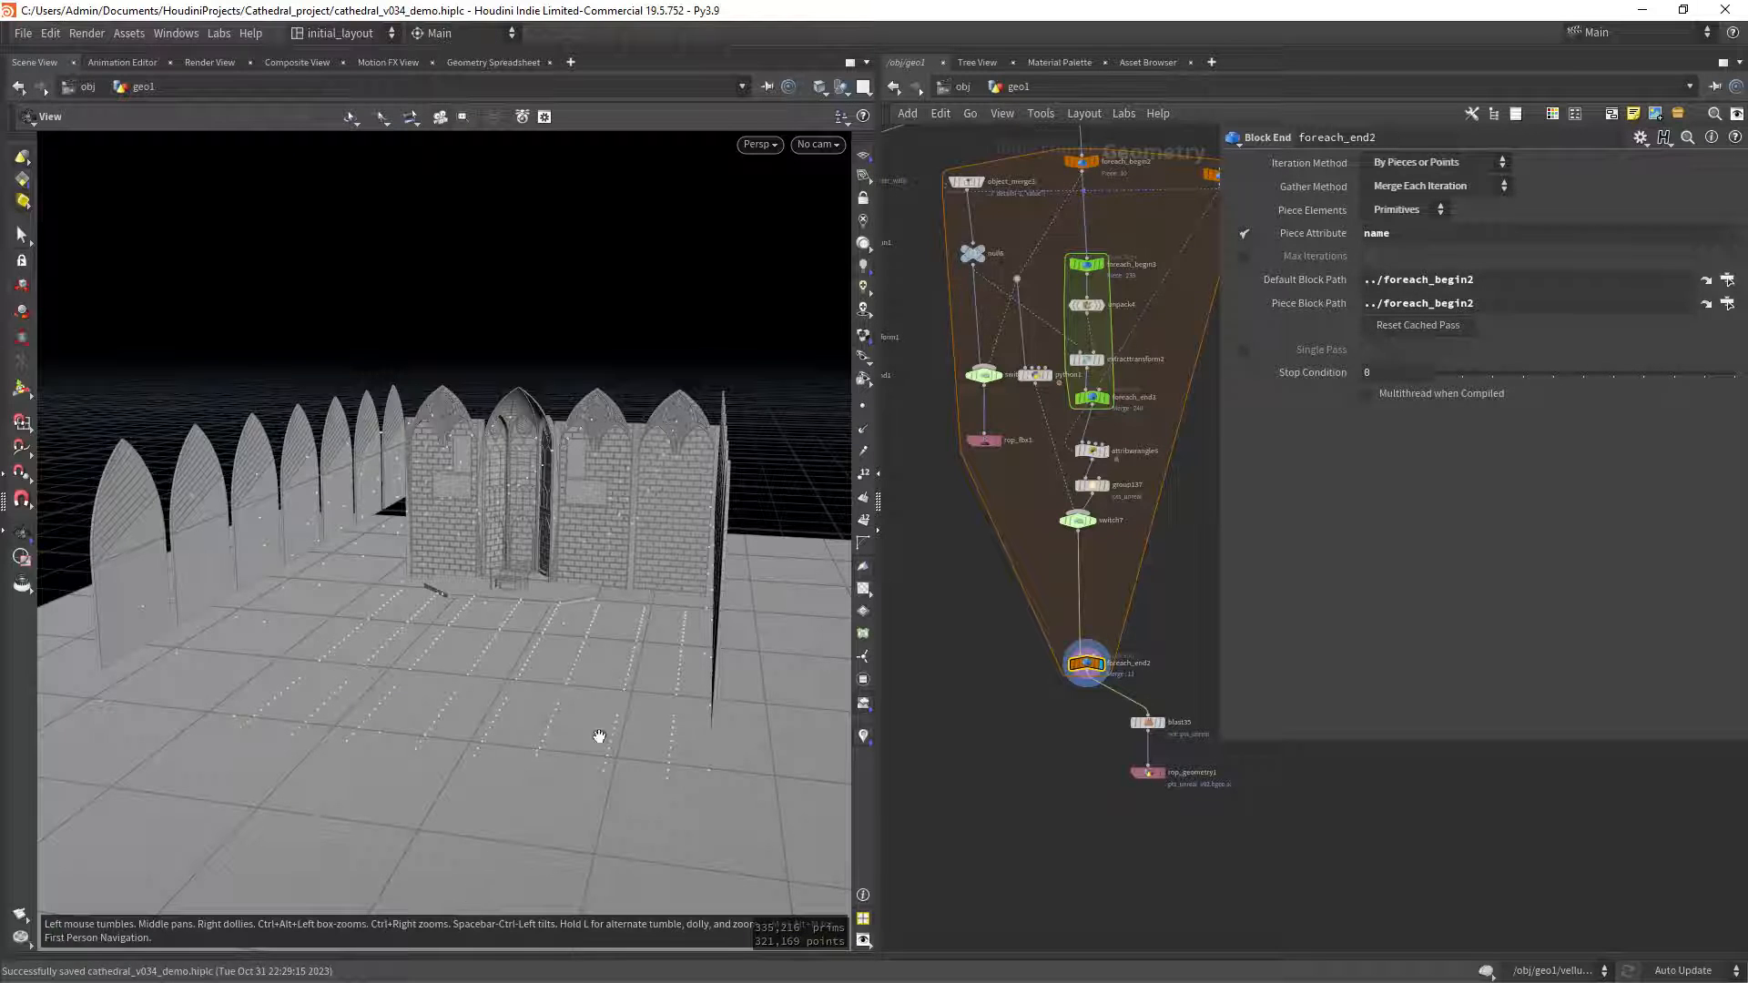
pyautogui.moveTo(599, 735); pyautogui.dragTo(573, 628)
pyautogui.moveTo(1170, 634); pyautogui.dragTo(1074, 654, button='middle')
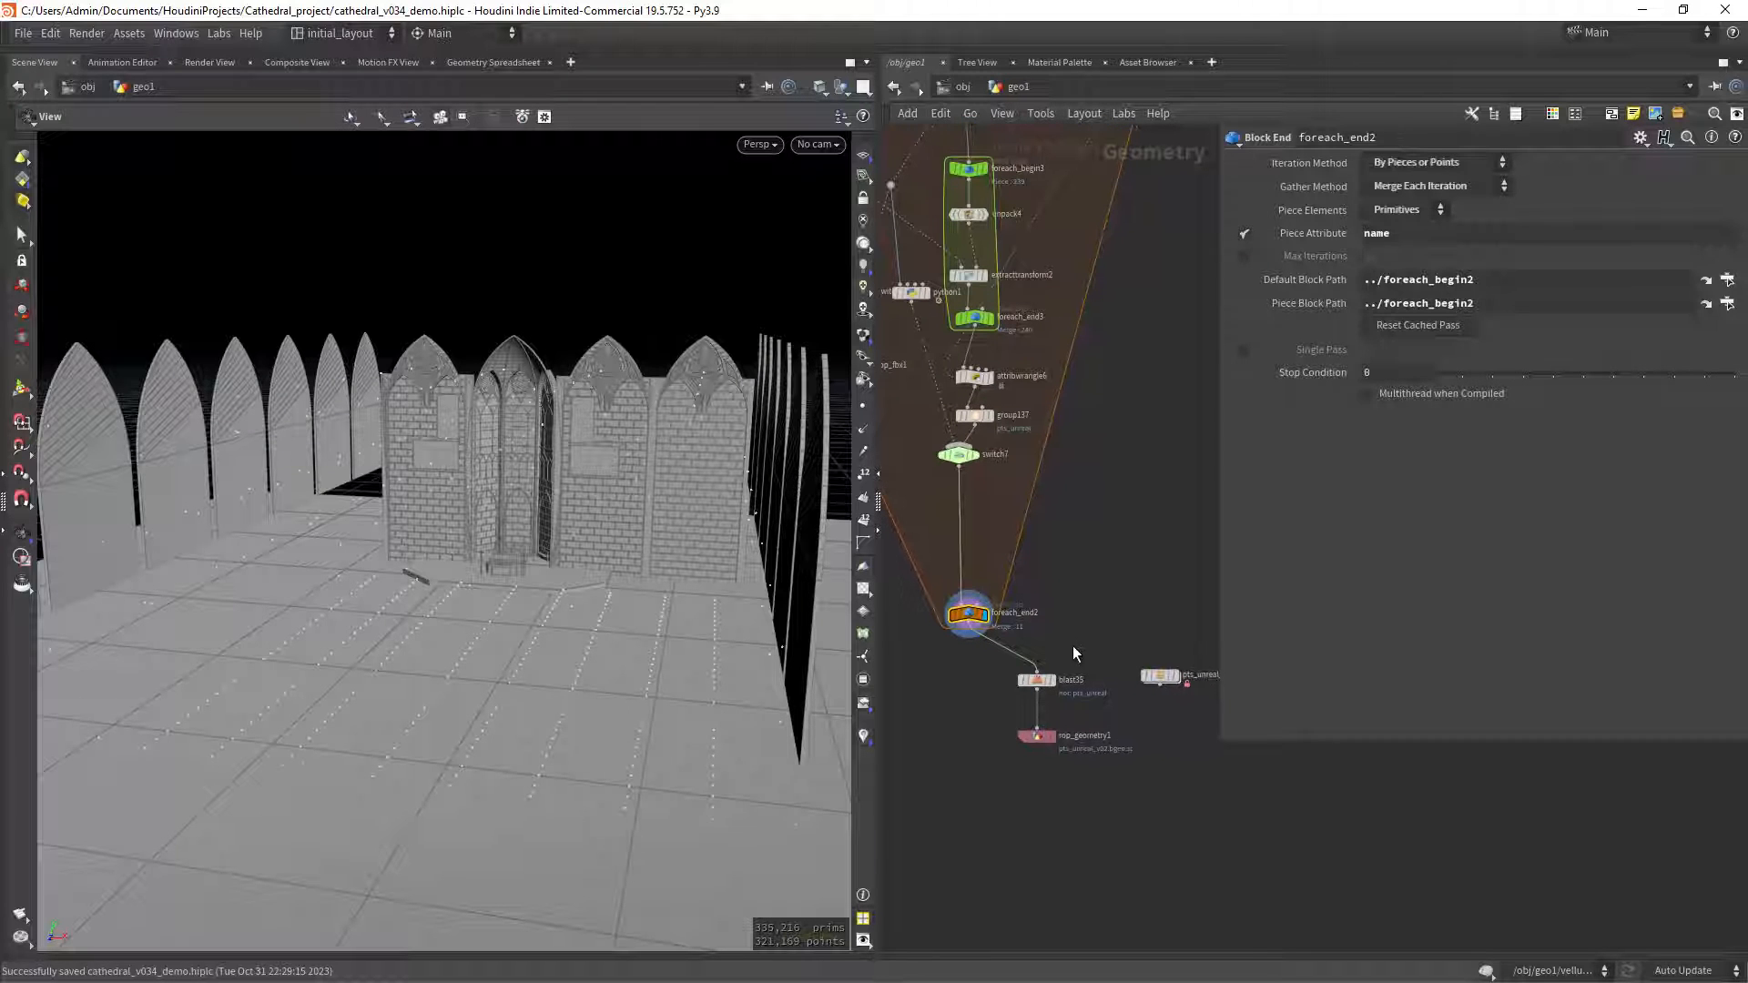
# Display the blast35 points, then check the rop_geometry1 output settings and the file node inside the pts_unreal_demo asset.
pyautogui.click(1052, 680)
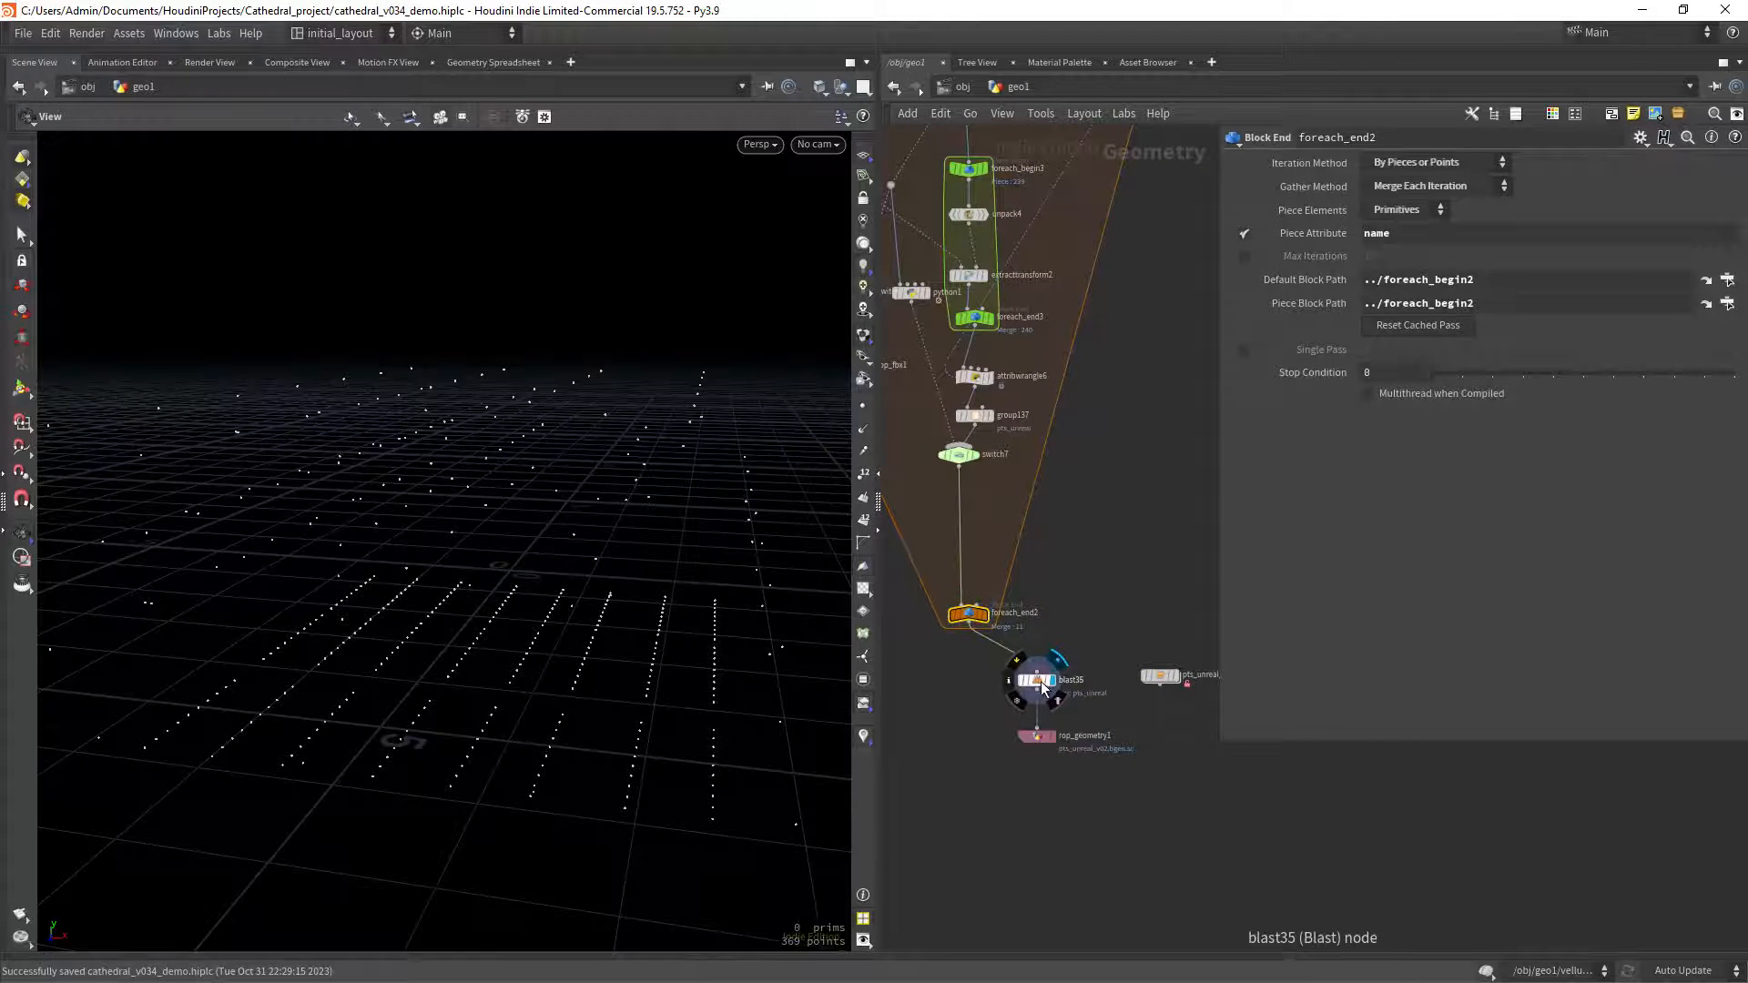
pyautogui.click(1045, 740)
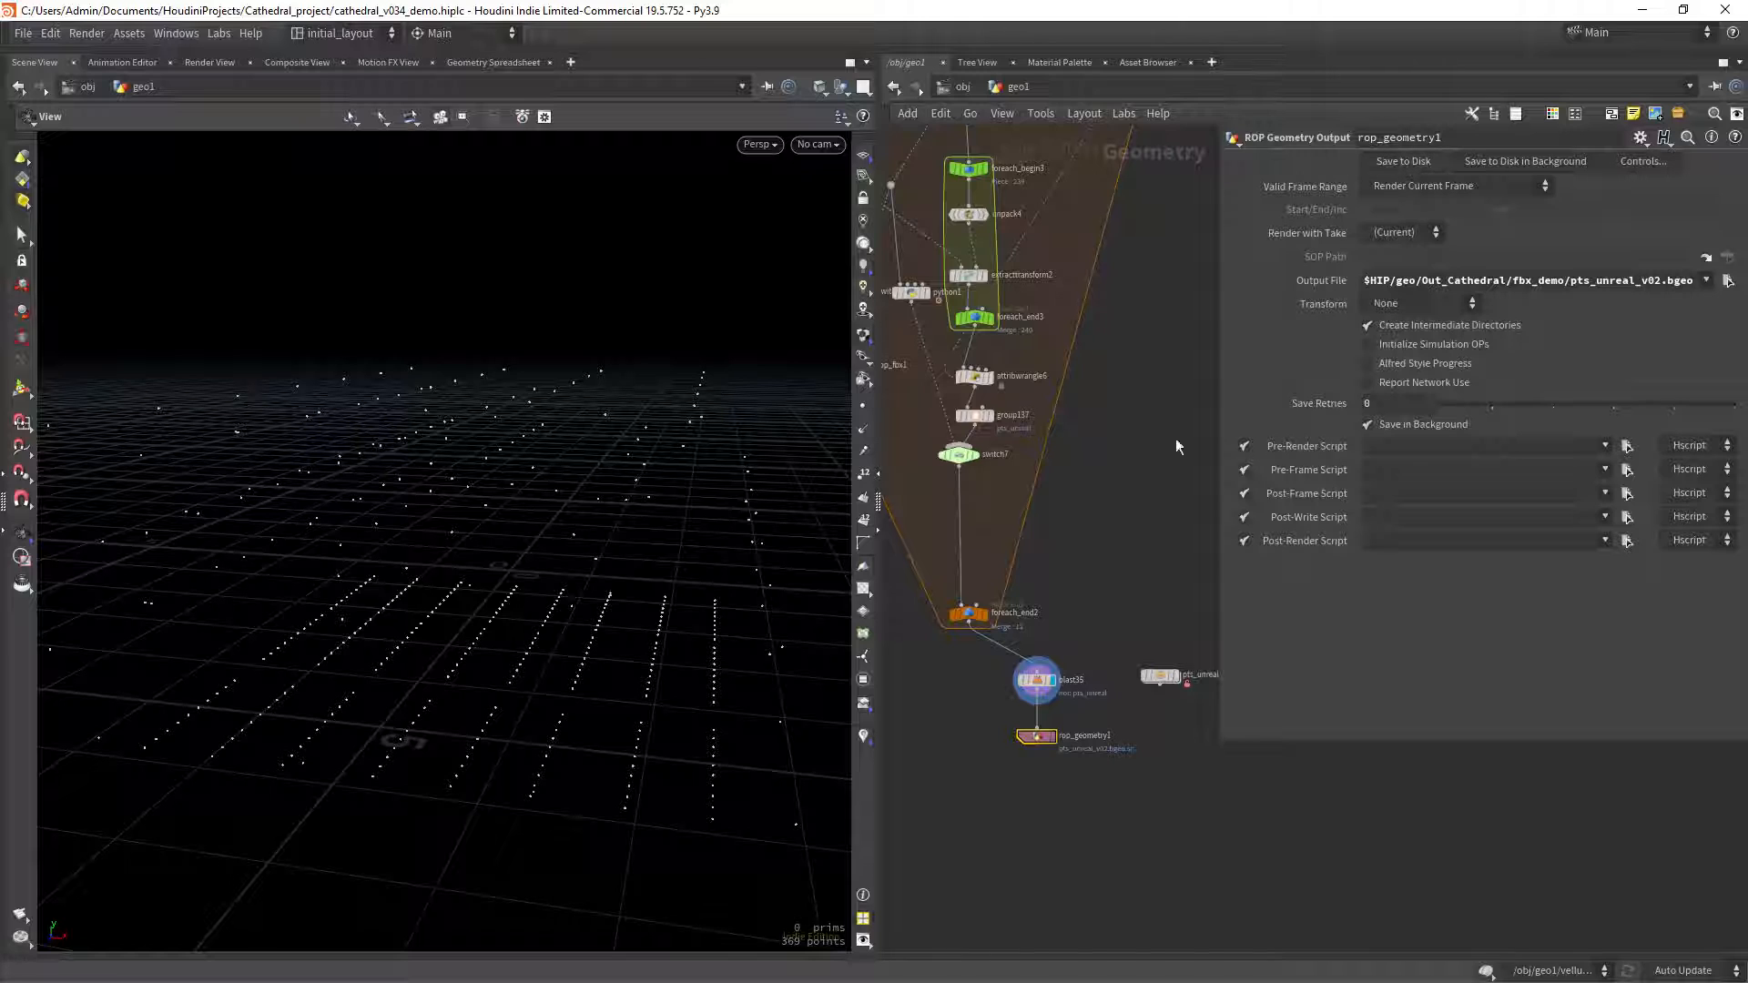
pyautogui.doubleClick(1076, 671)
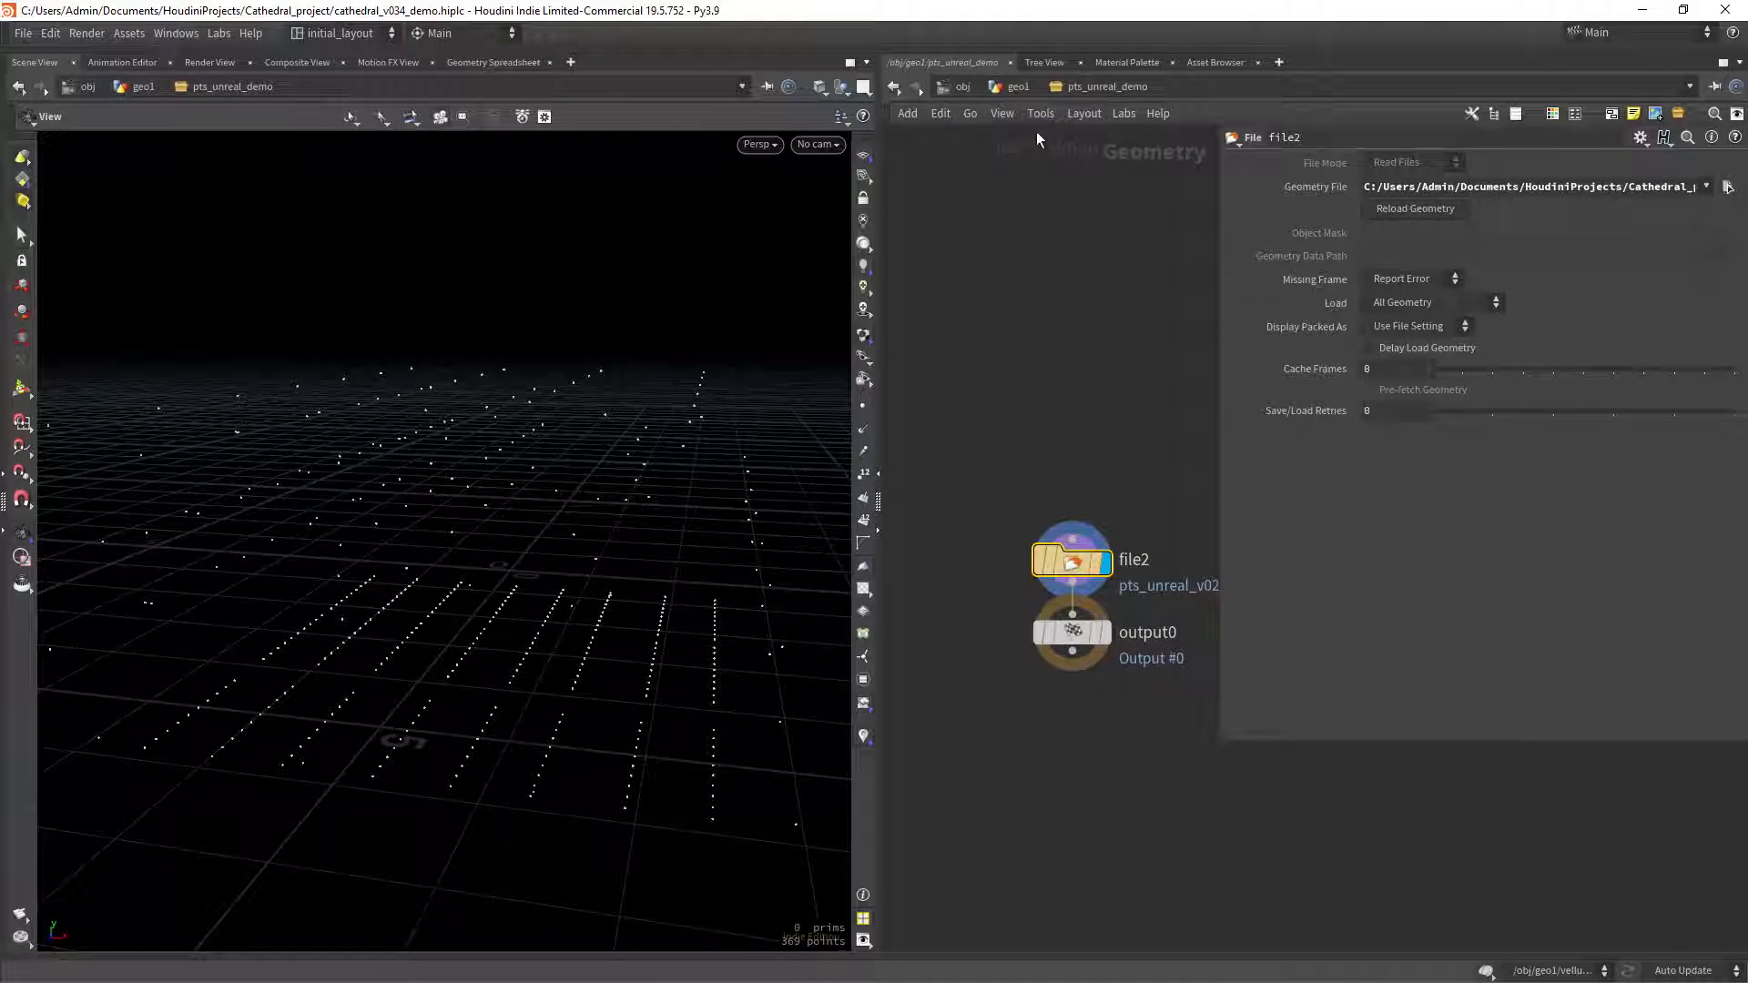
pyautogui.press('u')
# Save the node type of the pts_unreal_demo asset, and save the scene file.
pyautogui.rightClick(1060, 654)
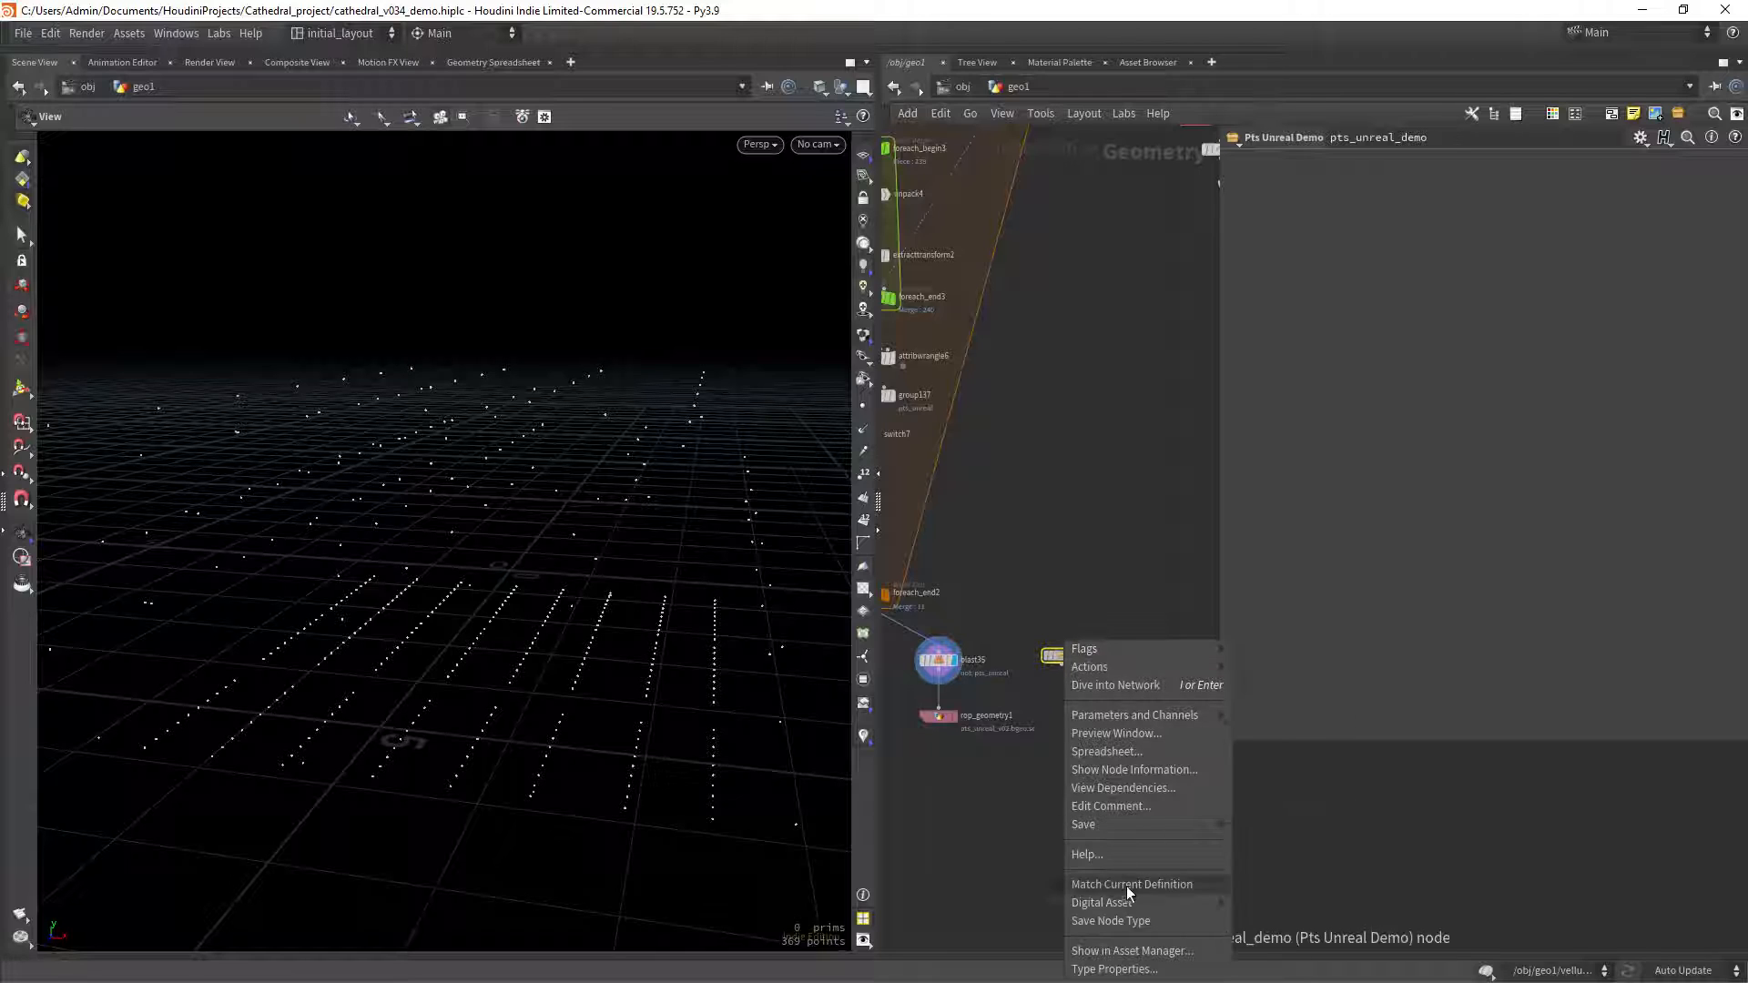
pyautogui.click(1129, 923)
pyautogui.moveTo(1061, 740); pyautogui.dragTo(1053, 734, button='right')
pyautogui.moveTo(1053, 734); pyautogui.dragTo(1076, 723, button='middle')
pyautogui.moveTo(1075, 723); pyautogui.dragTo(1073, 701, button='right')
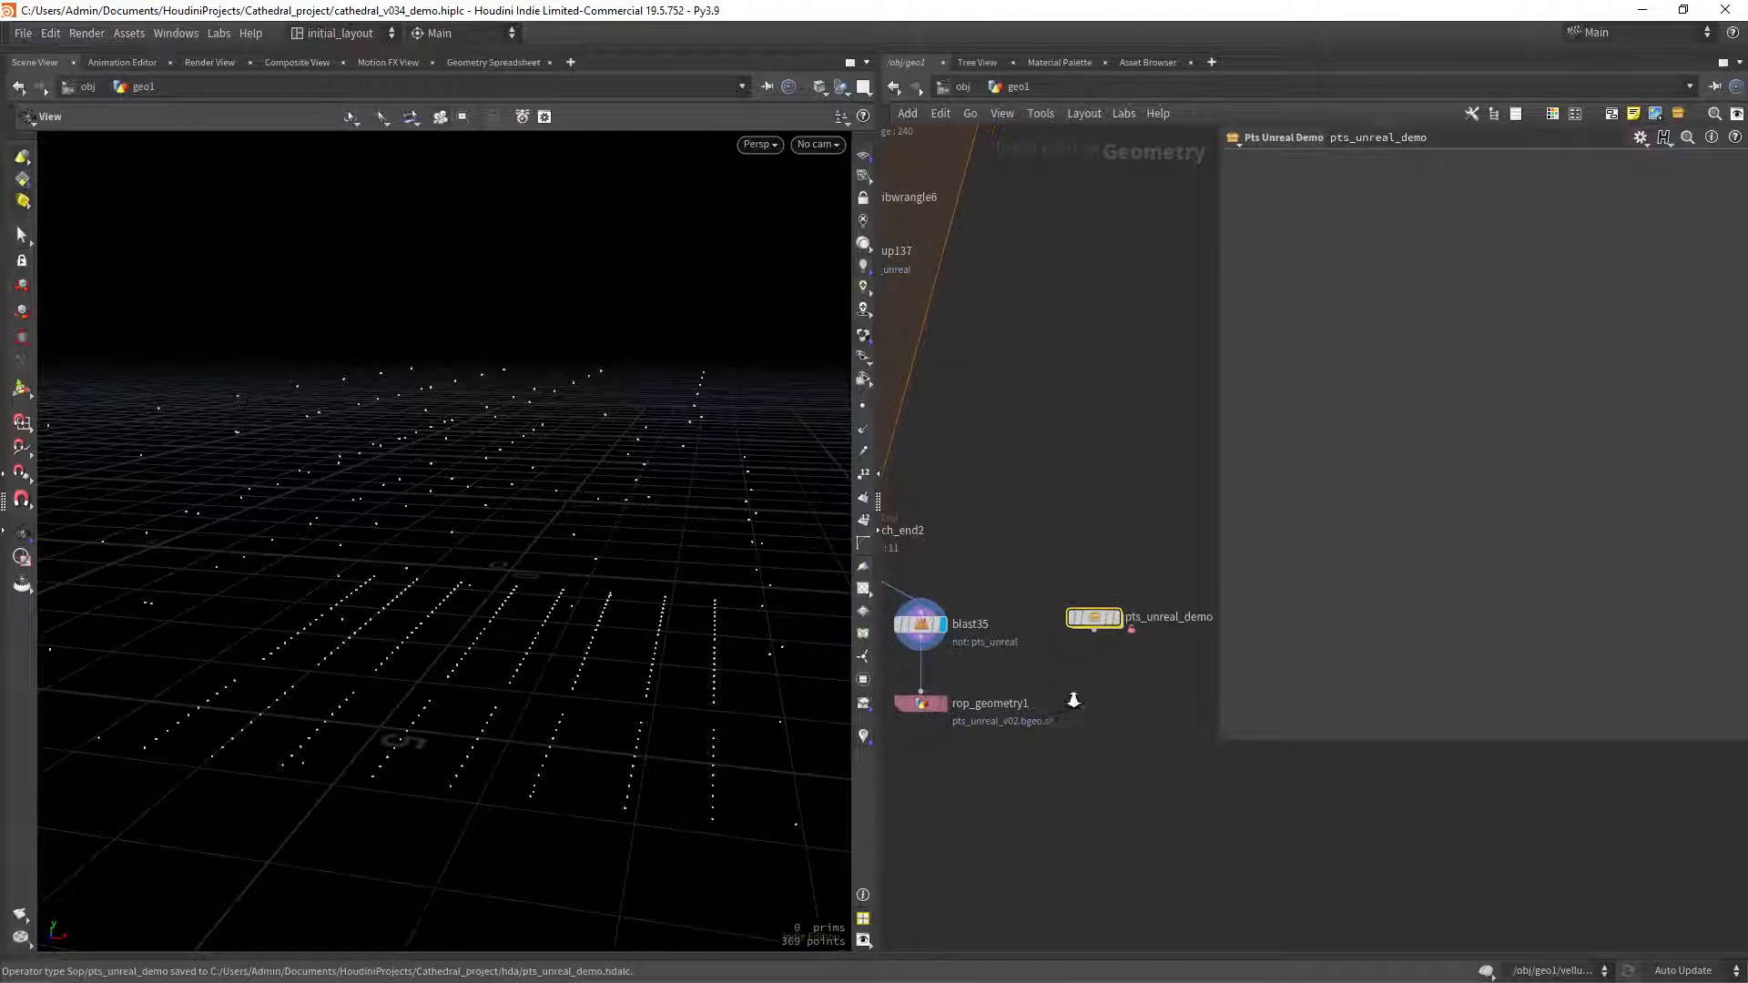
pyautogui.hotkey('ctrl', 's')
pyautogui.moveTo(1063, 684); pyautogui.dragTo(1092, 675, button='middle')
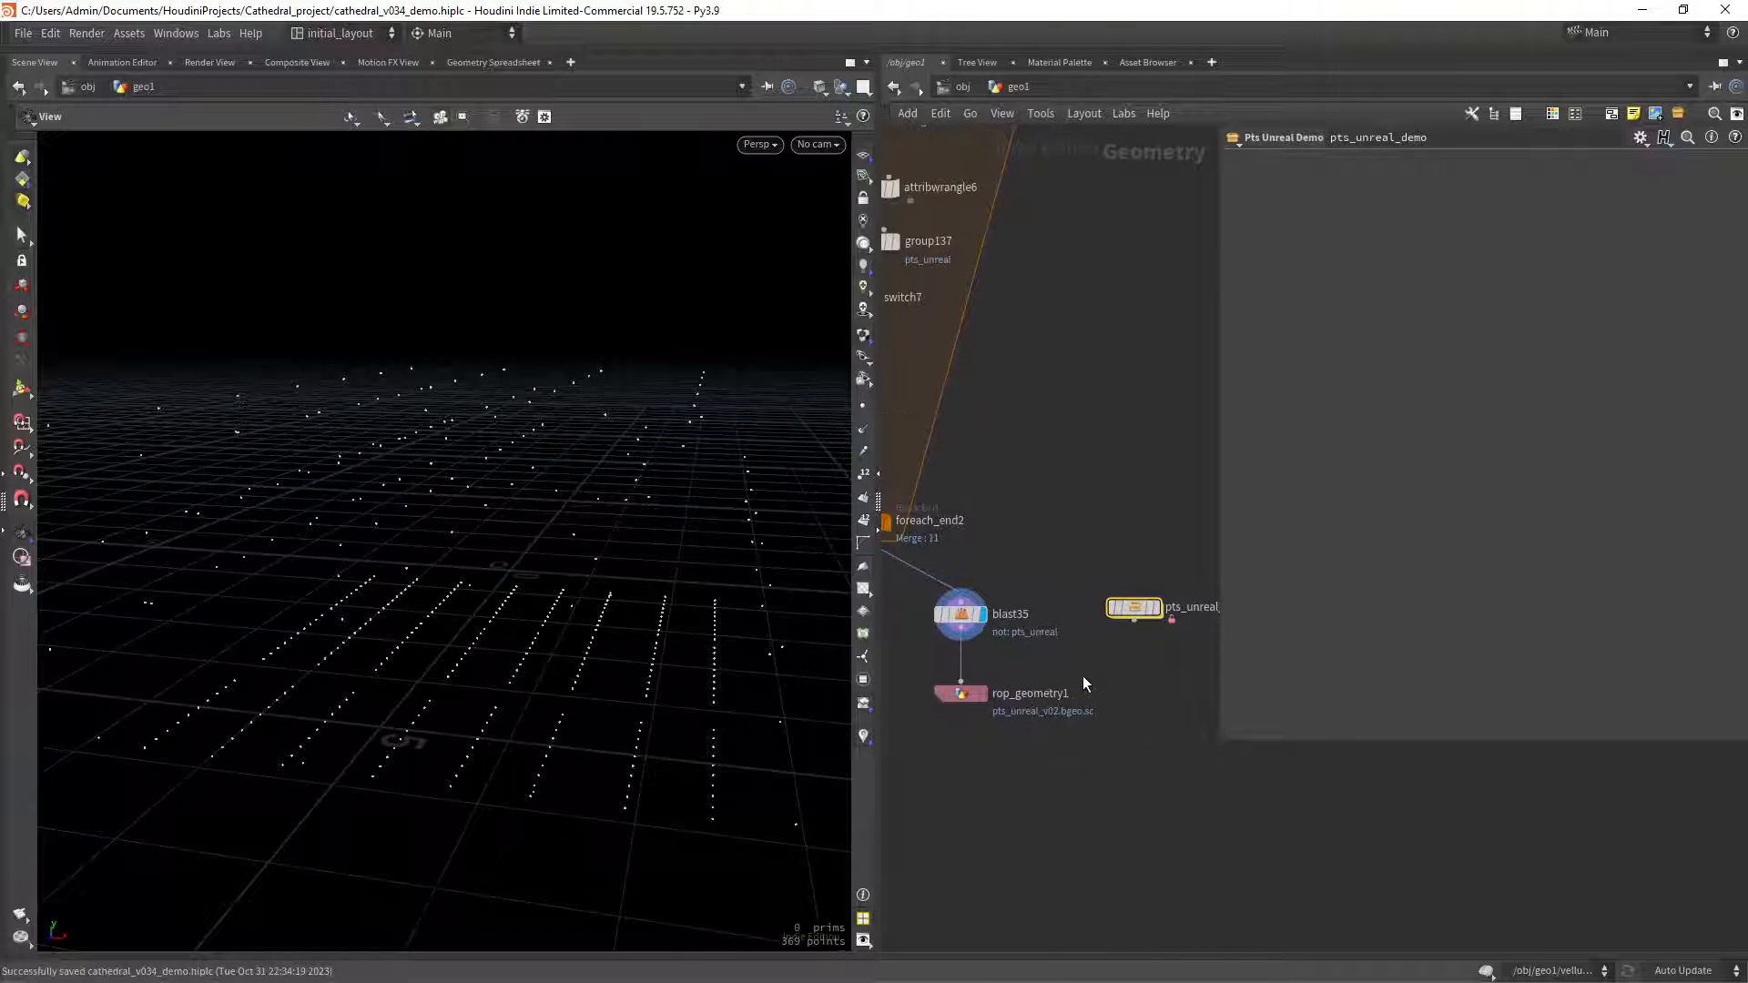
# Switch to Unreal Editor and open the DEMO content folder.
pyautogui.hotkey('alt', 'Tab')
pyautogui.keyDown('alt'); pyautogui.moveTo(715, 353); pyautogui.dragTo(761, 351); pyautogui.keyUp('alt')
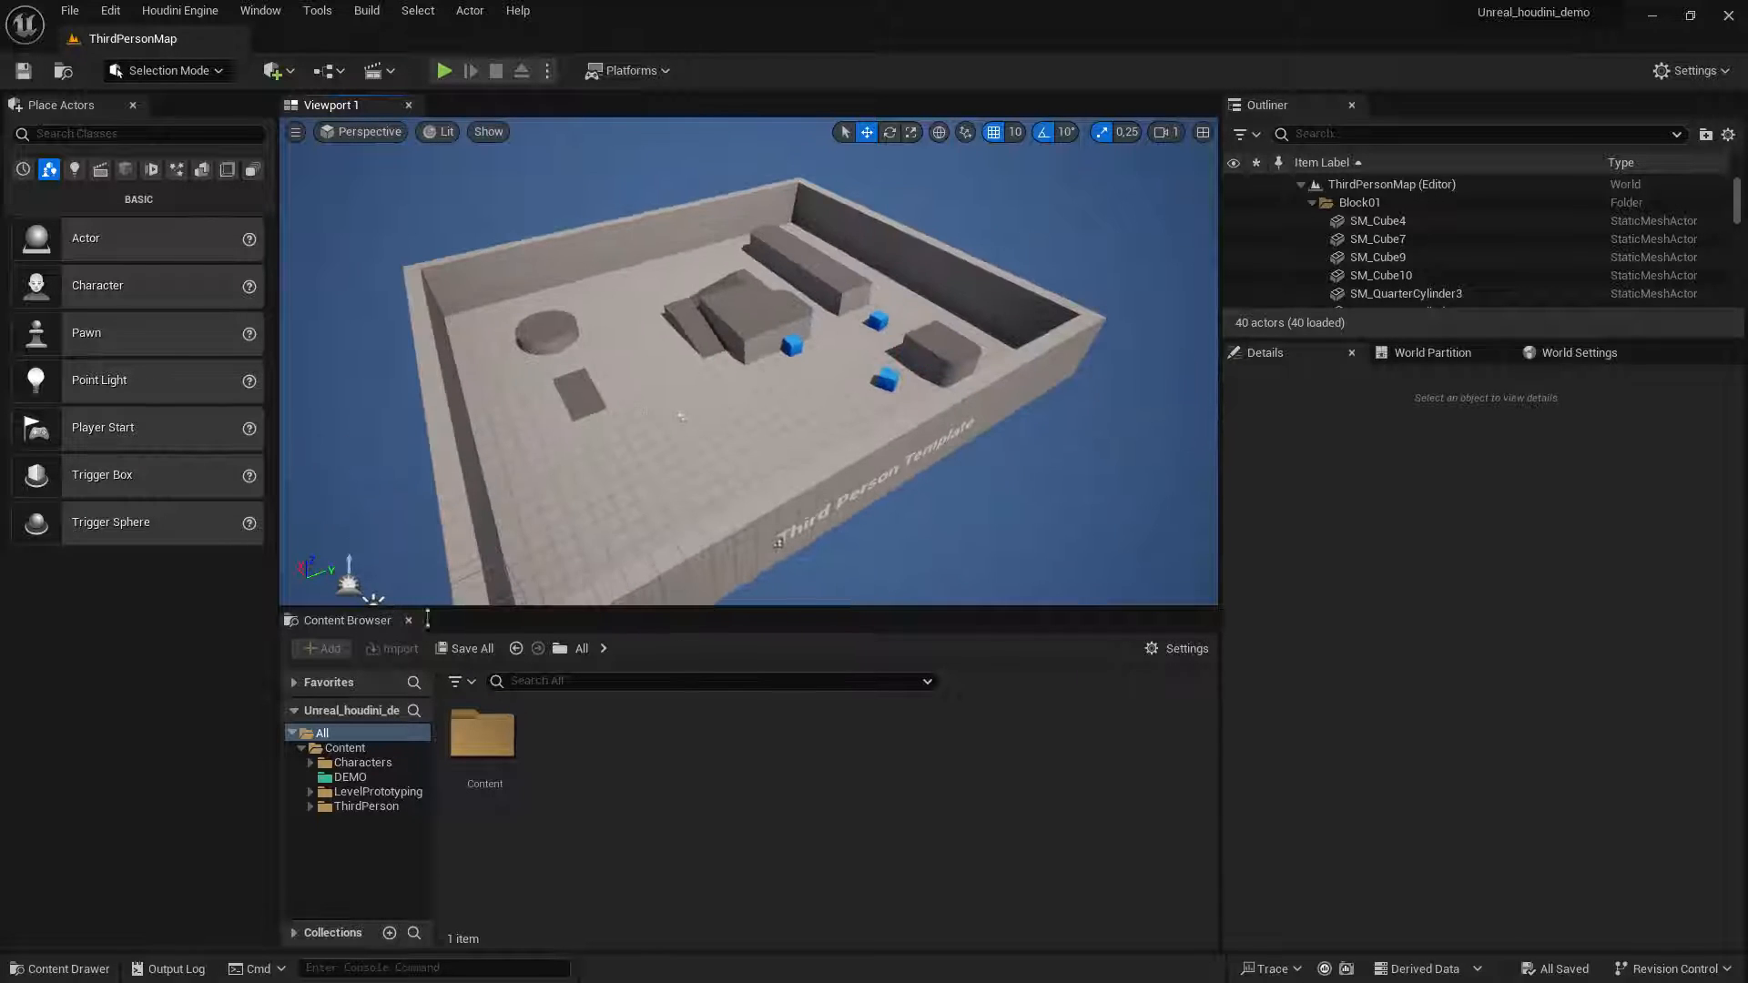
pyautogui.click(353, 777)
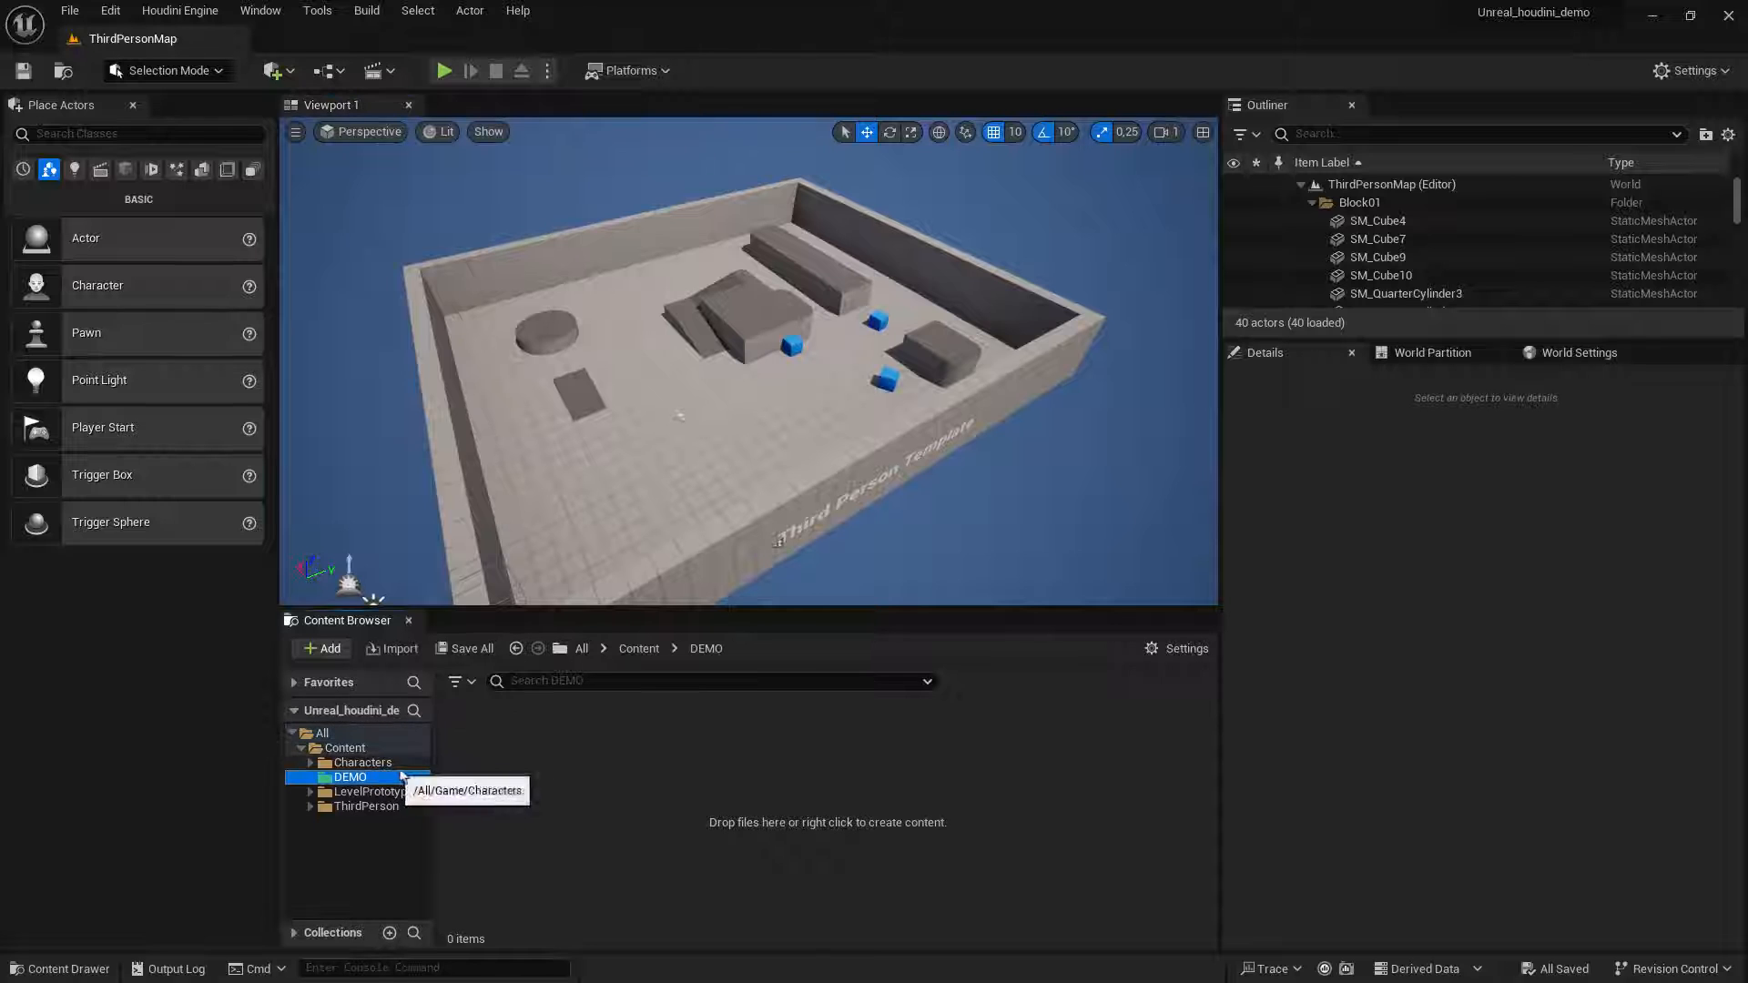
pyautogui.click(400, 652)
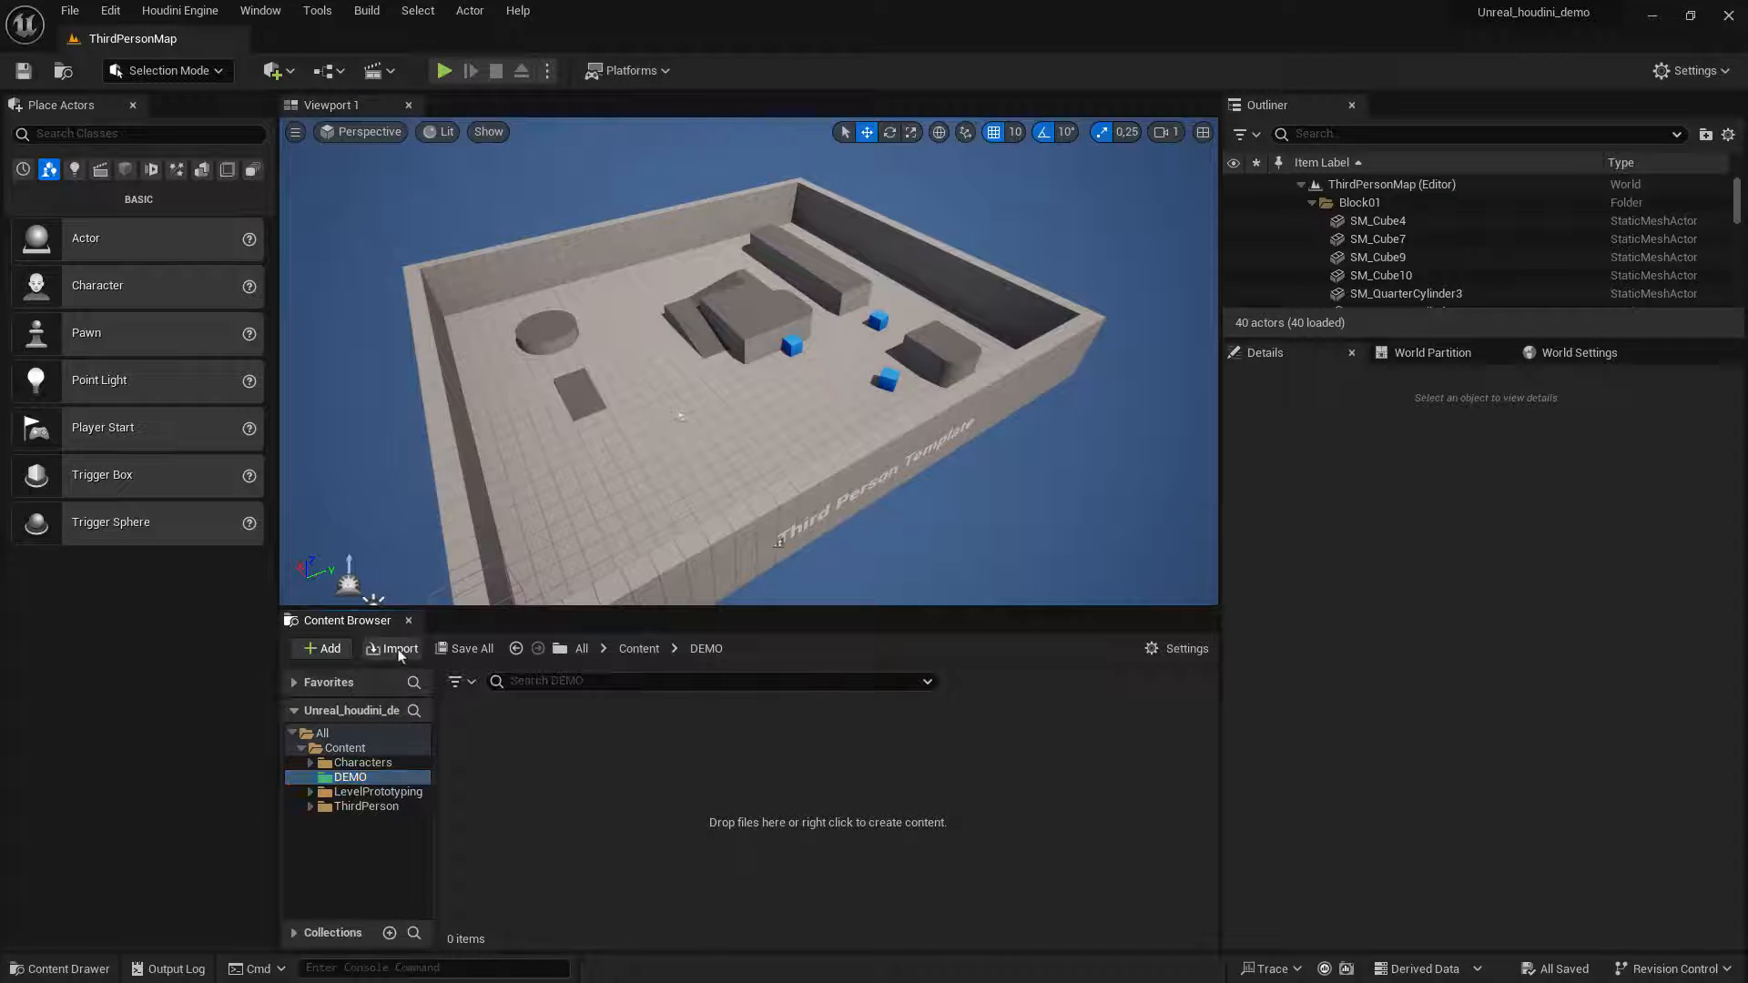
# Create a new level from the Empty Level template.
pyautogui.click(80, 14)
pyautogui.click(136, 55)
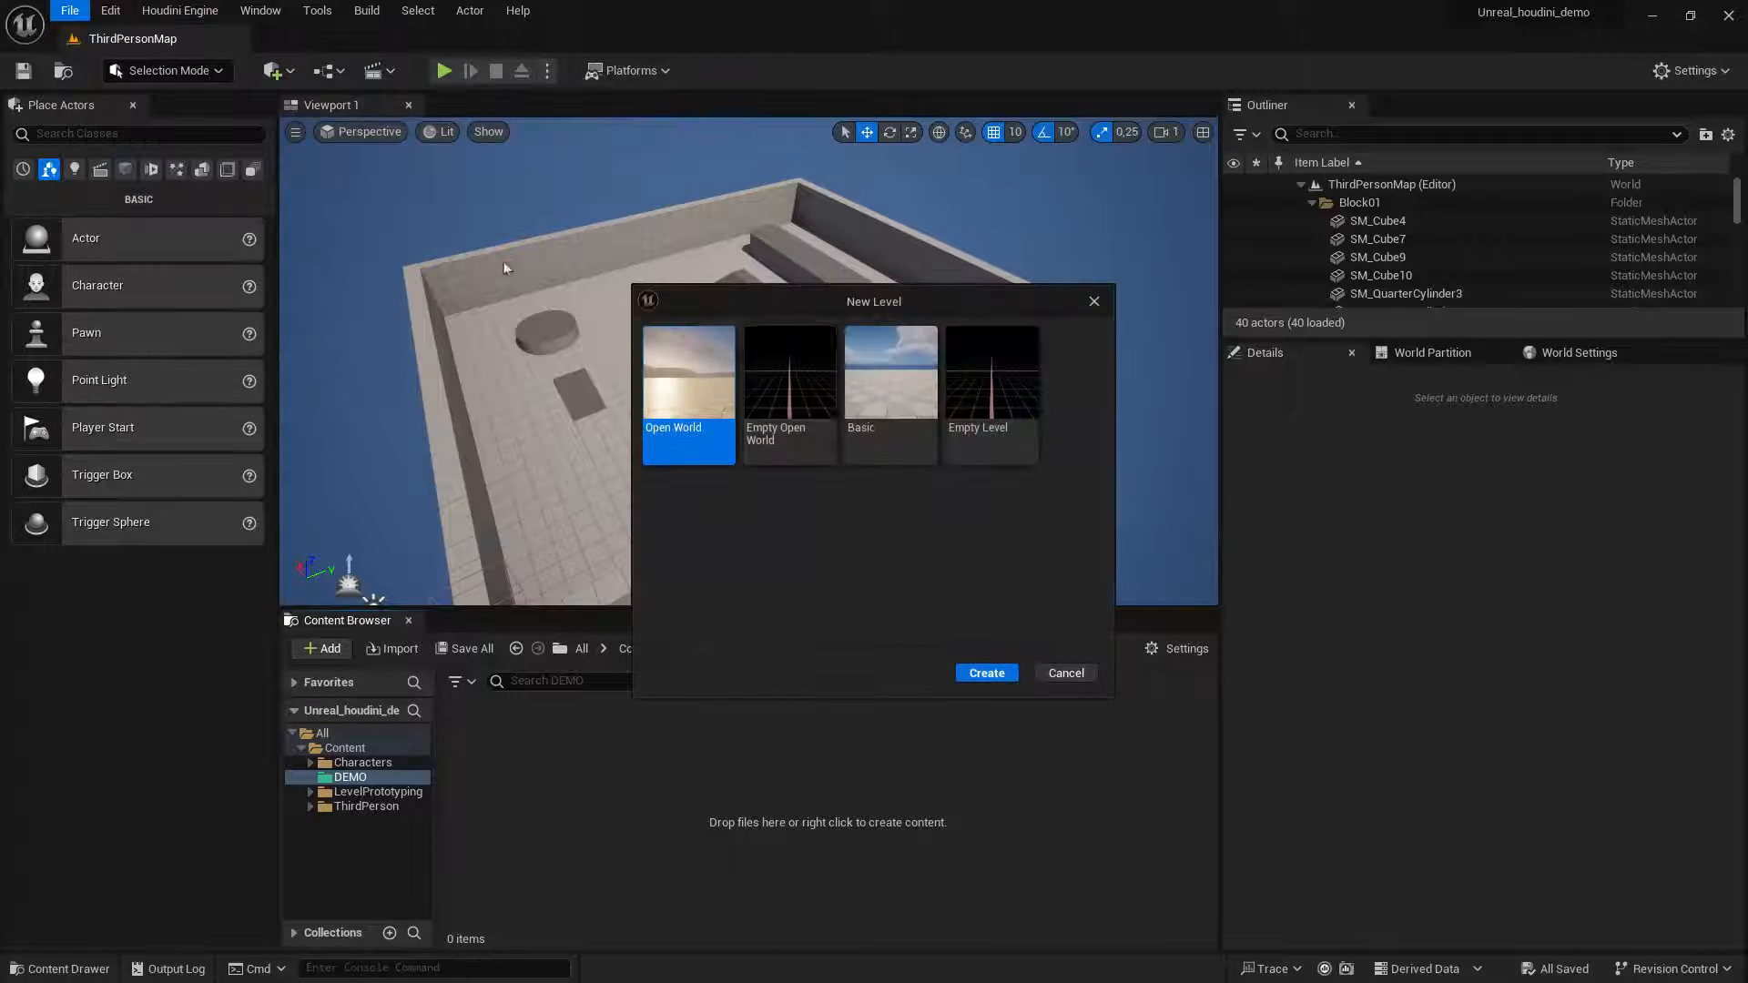
pyautogui.click(991, 441)
pyautogui.click(990, 674)
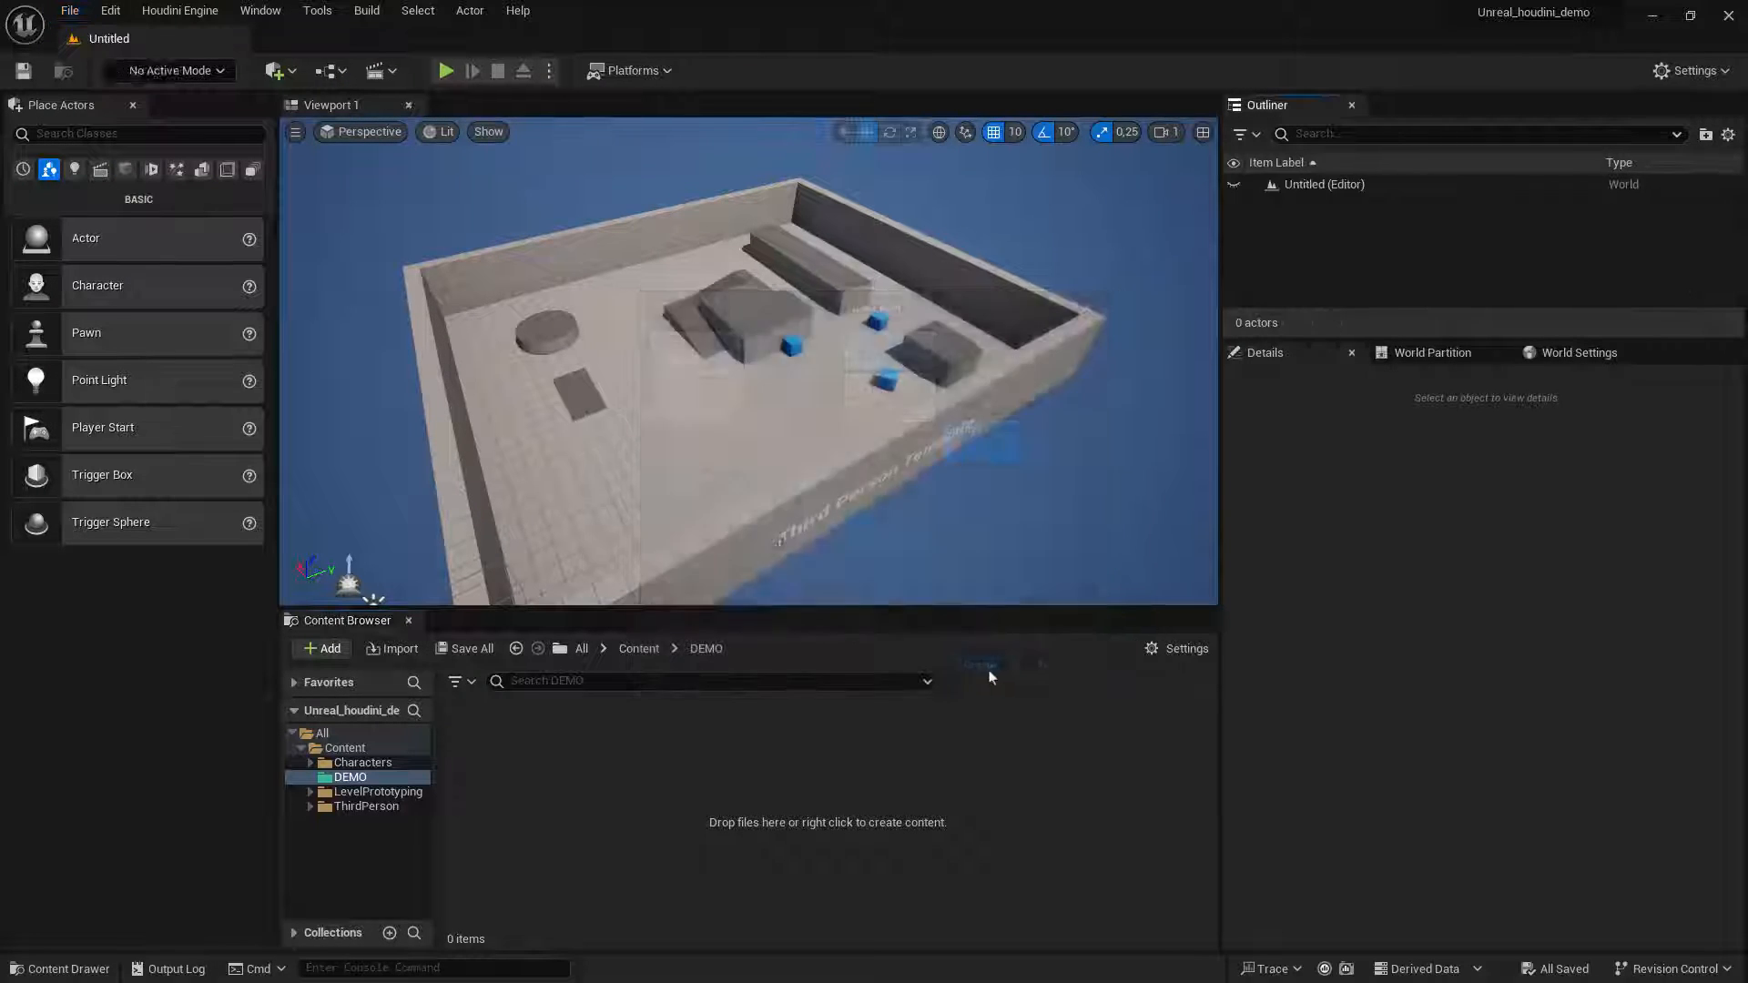
# Place a directional light in the empty level and rotate it to about 61.6°, -37.4°, -99.4°.
pyautogui.click(74, 170)
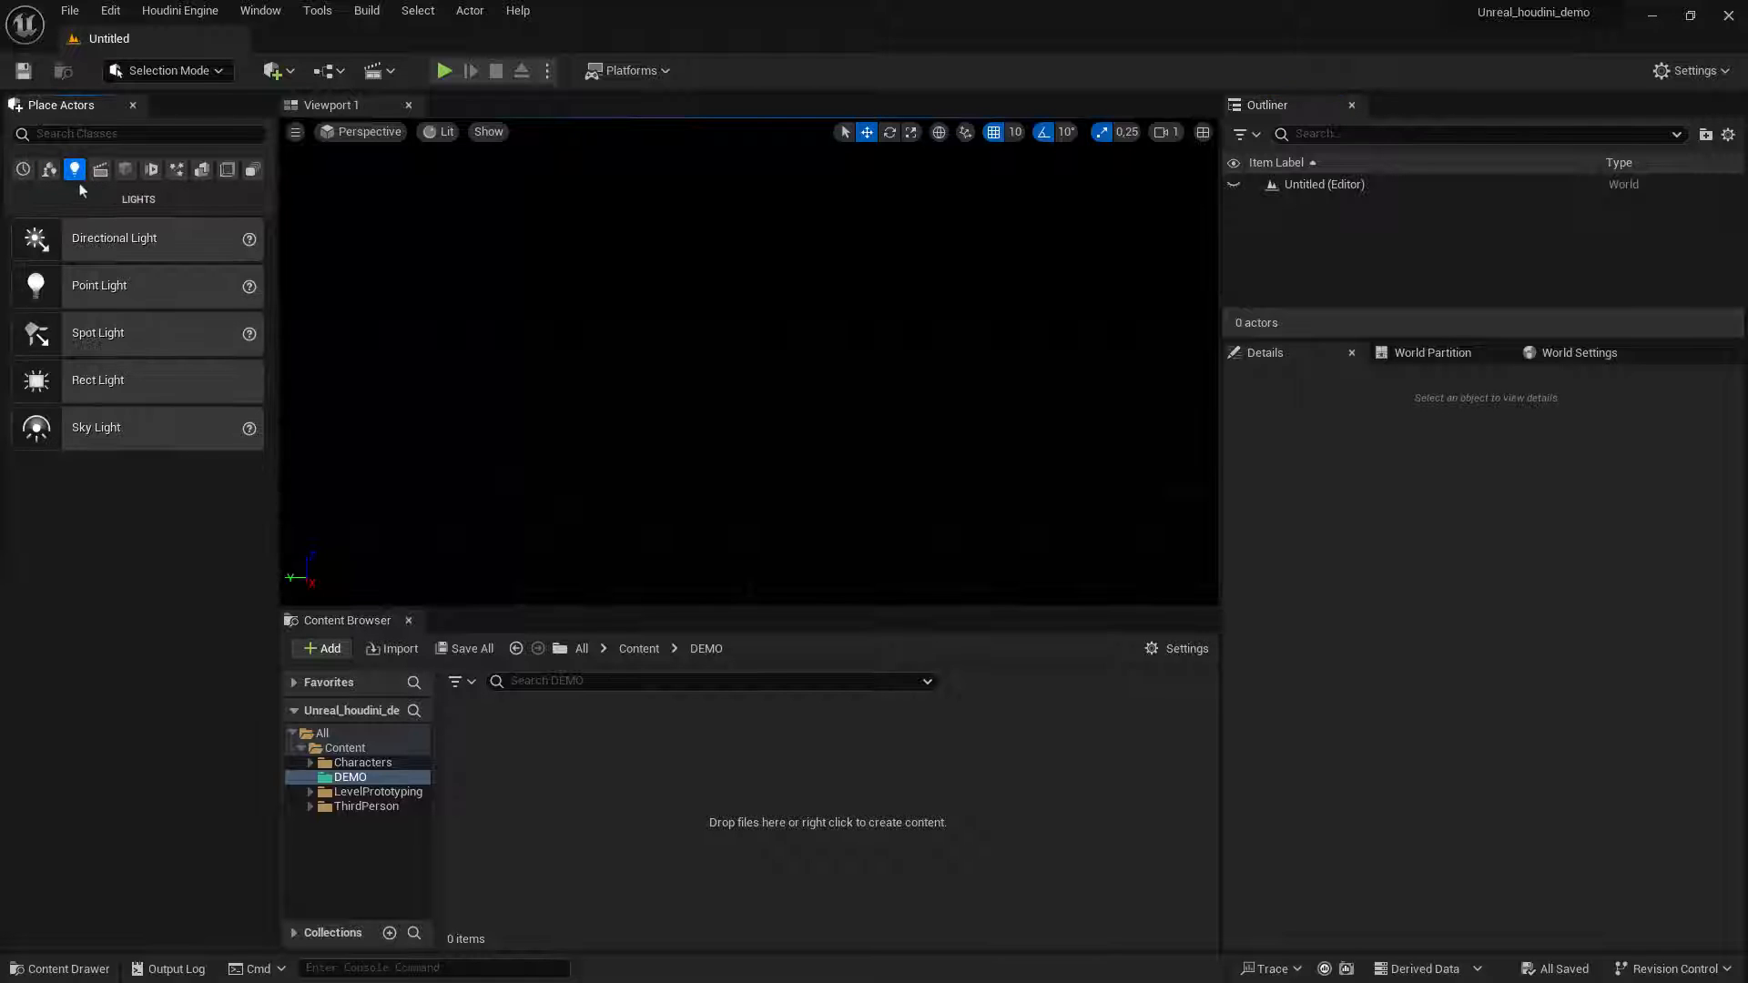
pyautogui.moveTo(114, 244); pyautogui.dragTo(601, 283)
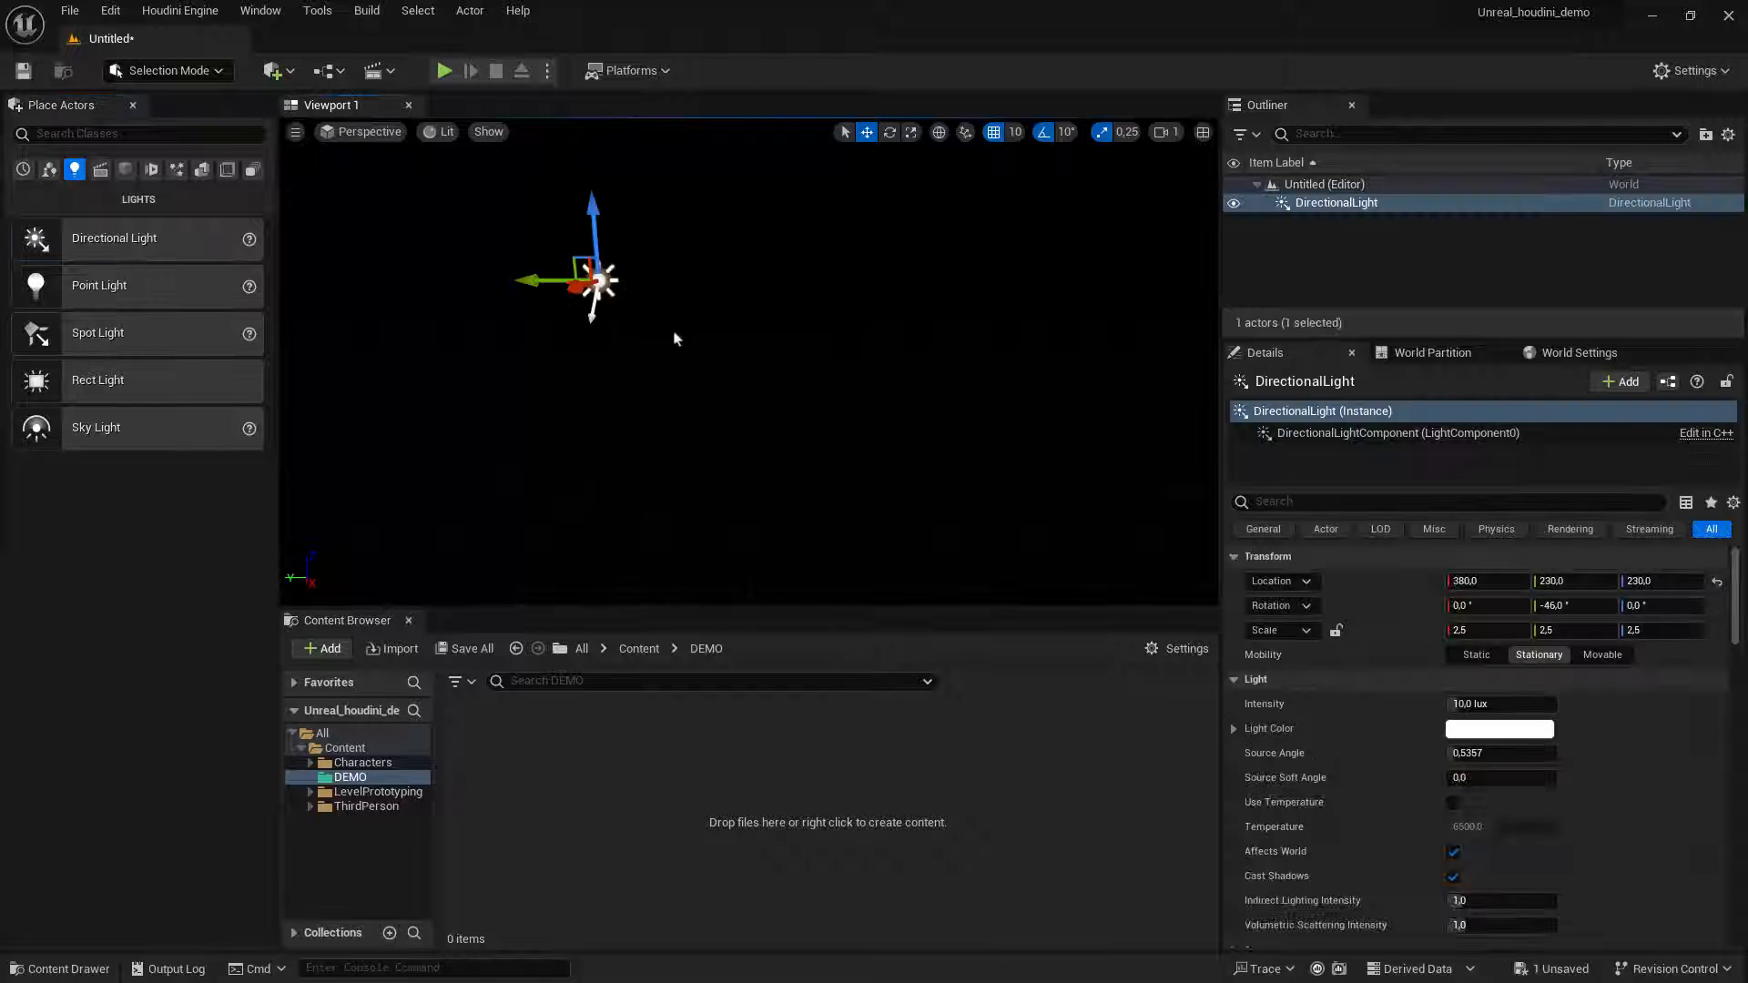
pyautogui.press('e')
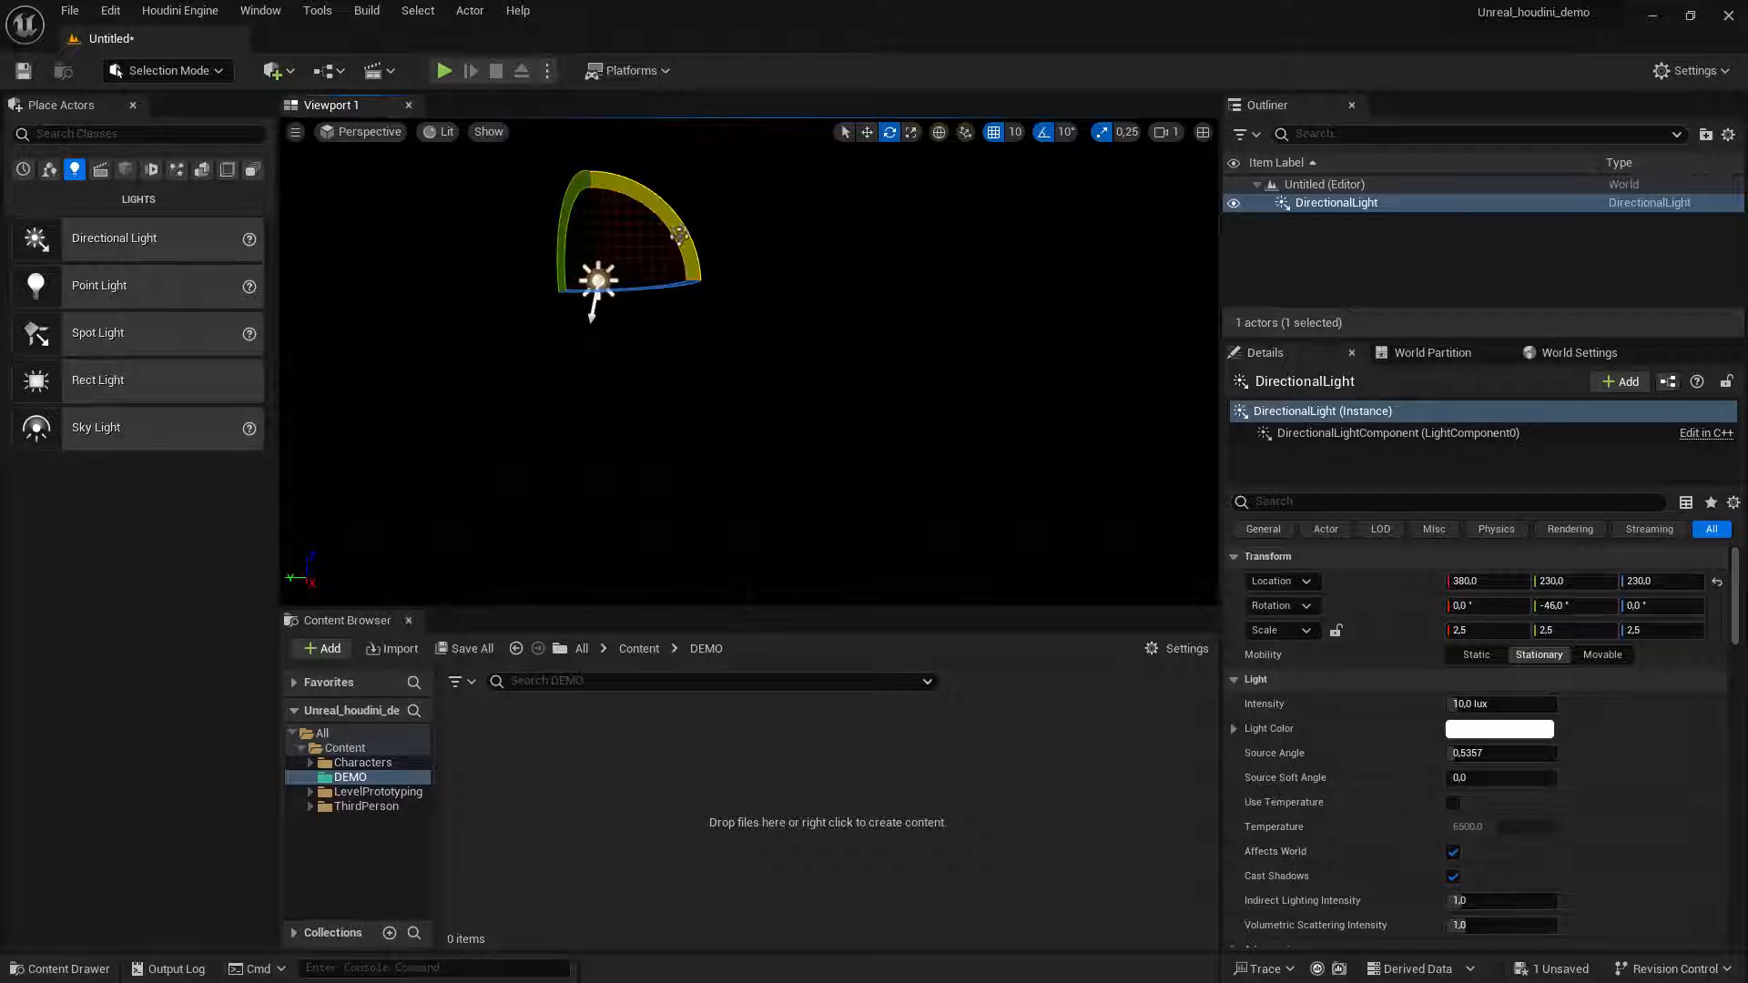
pyautogui.moveTo(687, 235); pyautogui.dragTo(726, 258)
pyautogui.moveTo(949, 332)
pyautogui.mouseDown(button='right')
pyautogui.moveTo(911, 333)
pyautogui.moveTo(950, 332)
pyautogui.mouseUp(button='right')
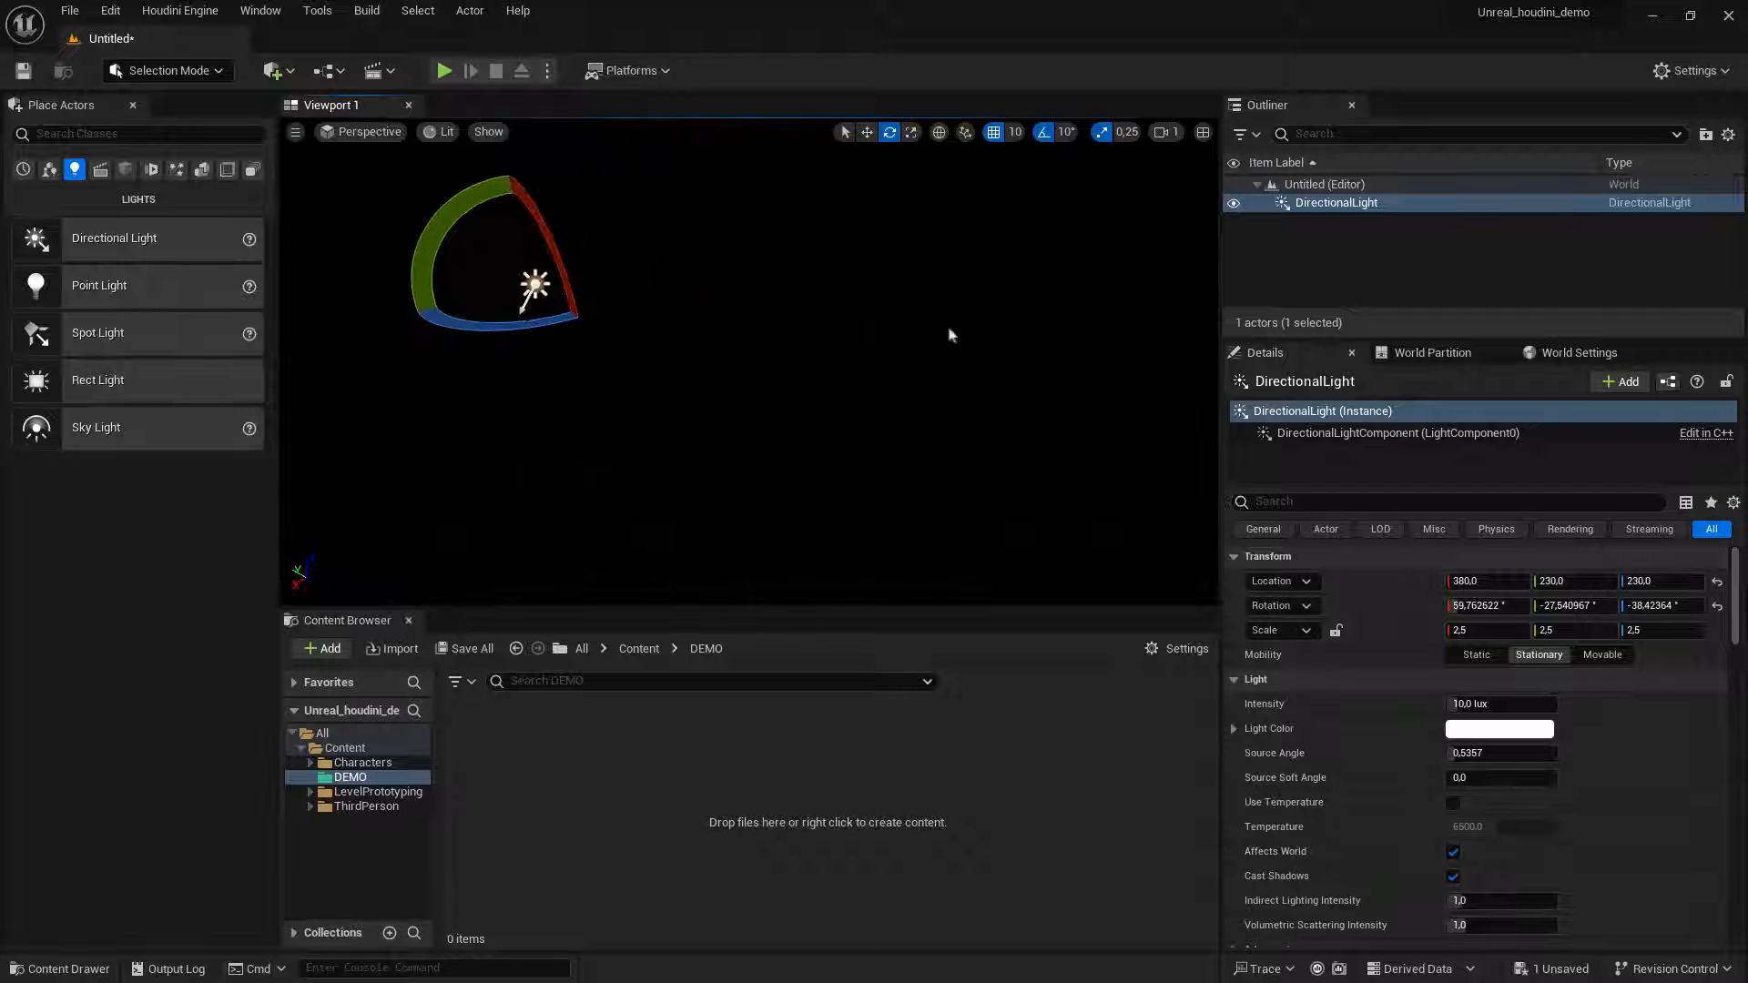
pyautogui.moveTo(542, 318); pyautogui.dragTo(619, 321)
pyautogui.moveTo(558, 356); pyautogui.dragTo(701, 356, button='right')
pyautogui.moveTo(681, 235); pyautogui.dragTo(619, 159)
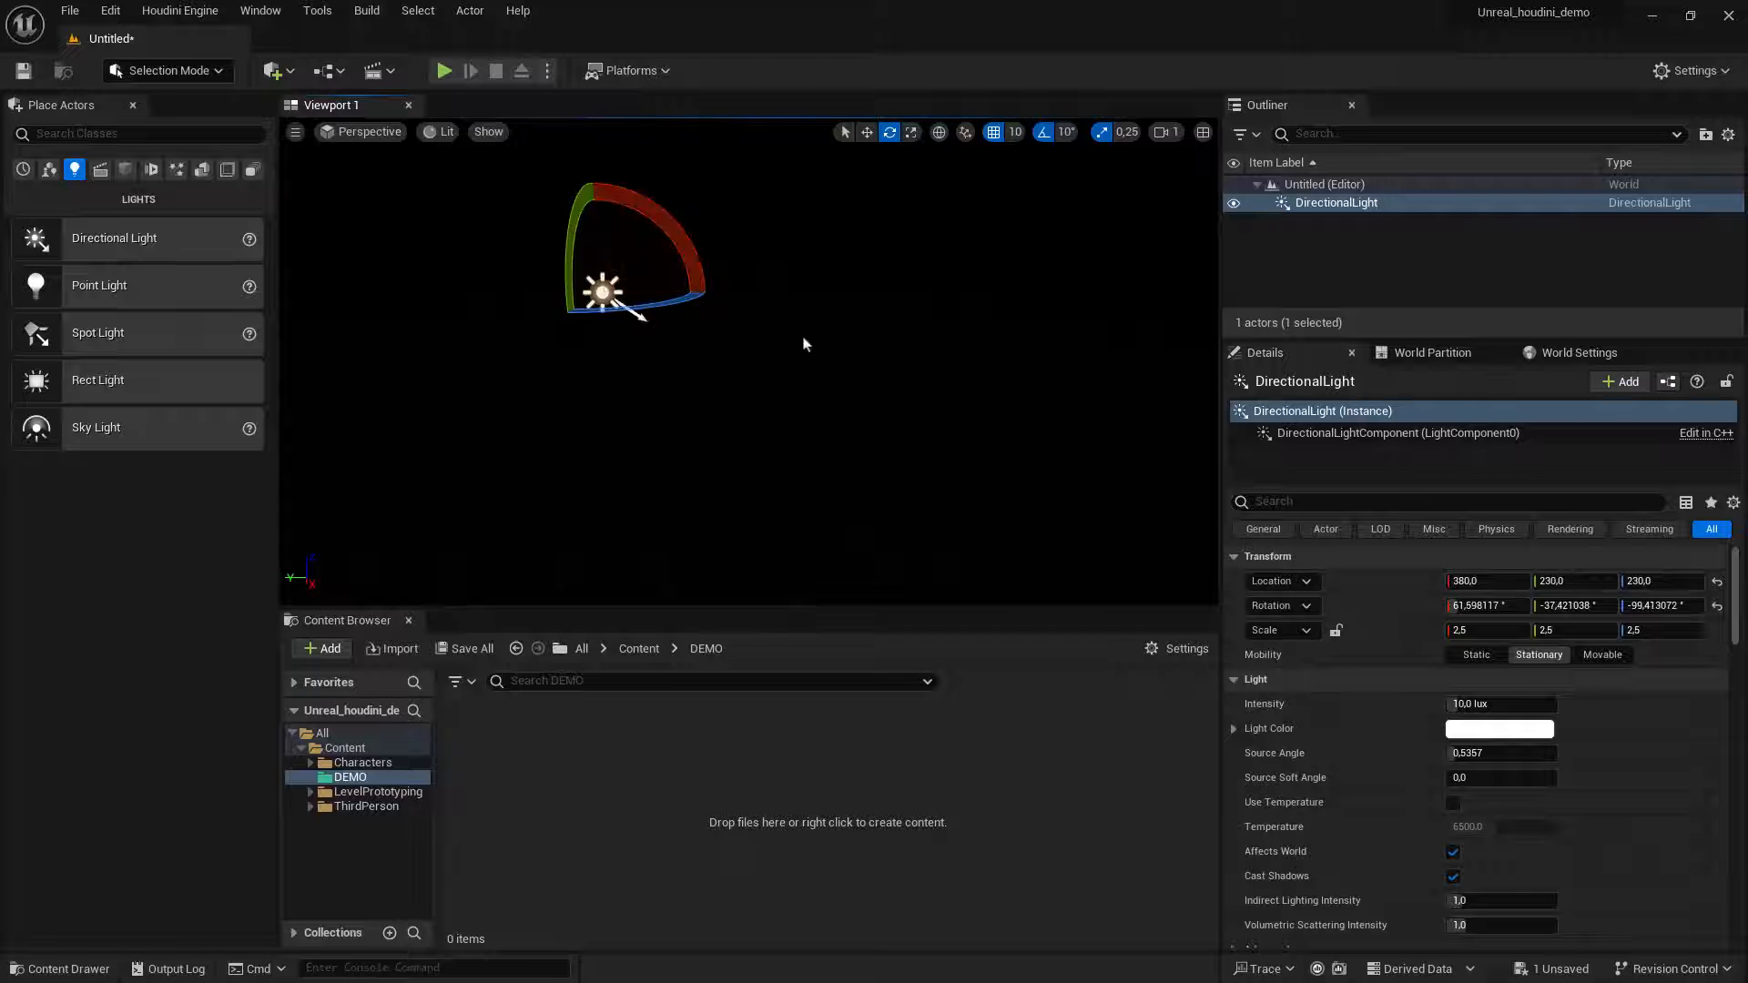
pyautogui.click(819, 340)
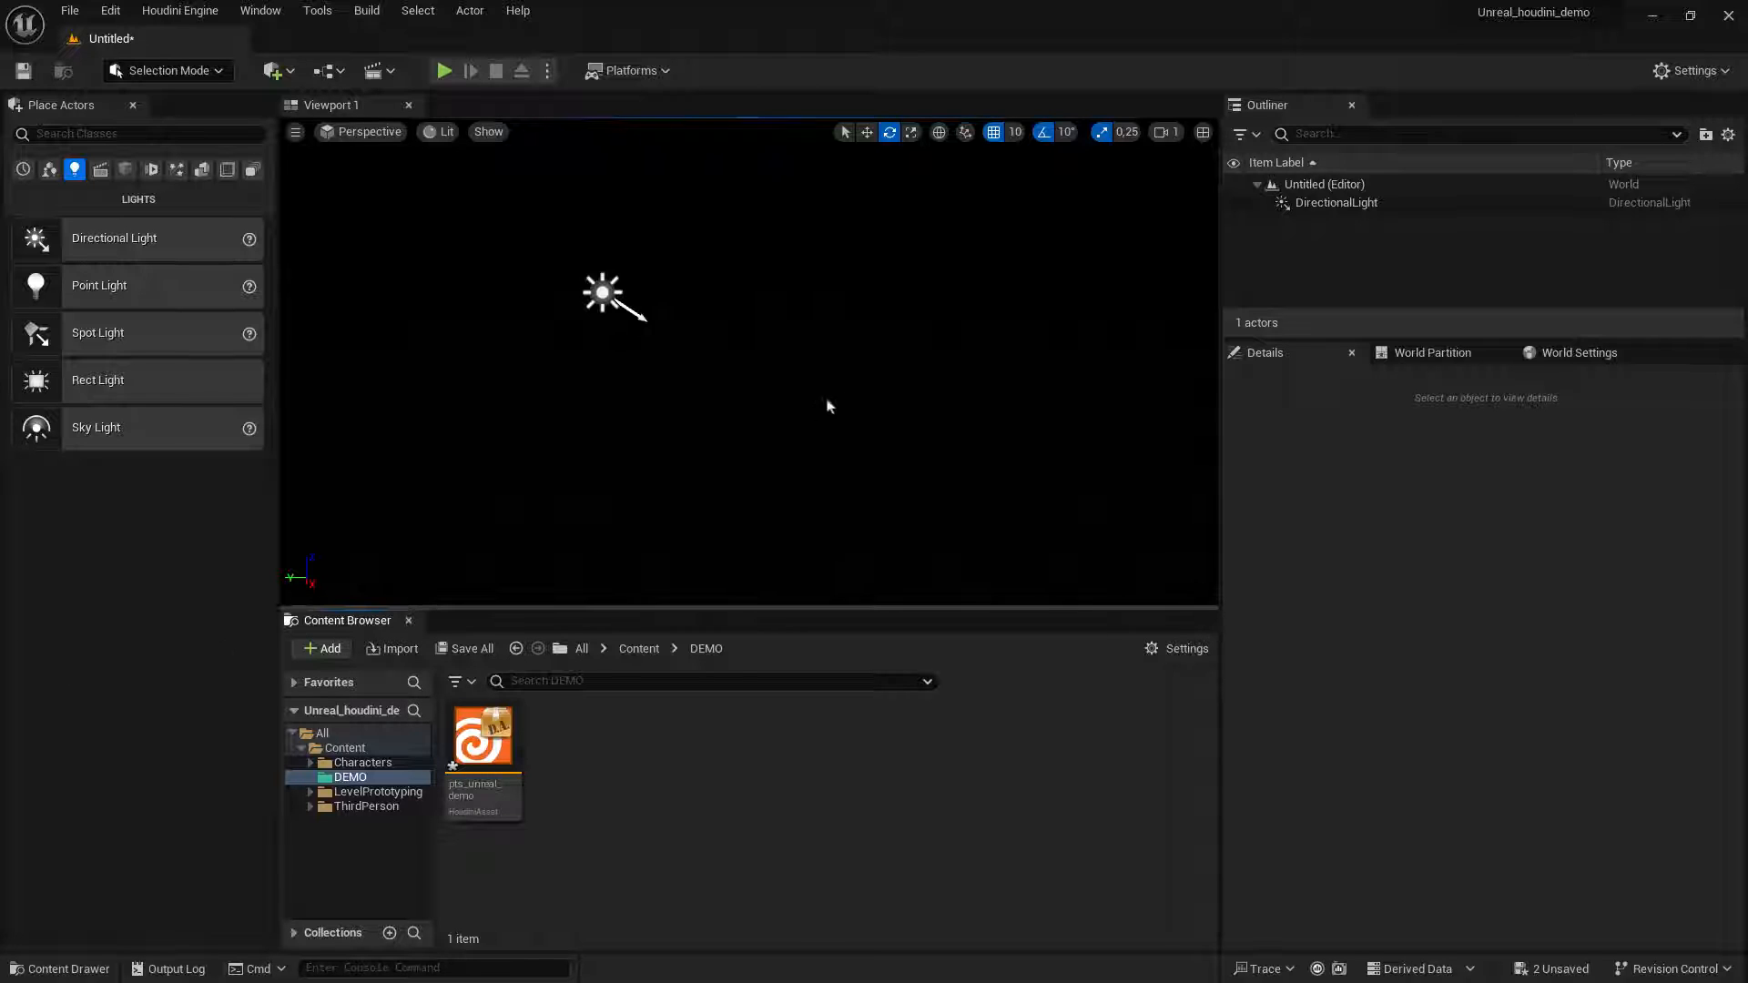
# Place the pts_unreal_demo Houdini asset in the level and inspect its instances from several angles.
pyautogui.moveTo(483, 747); pyautogui.dragTo(702, 366)
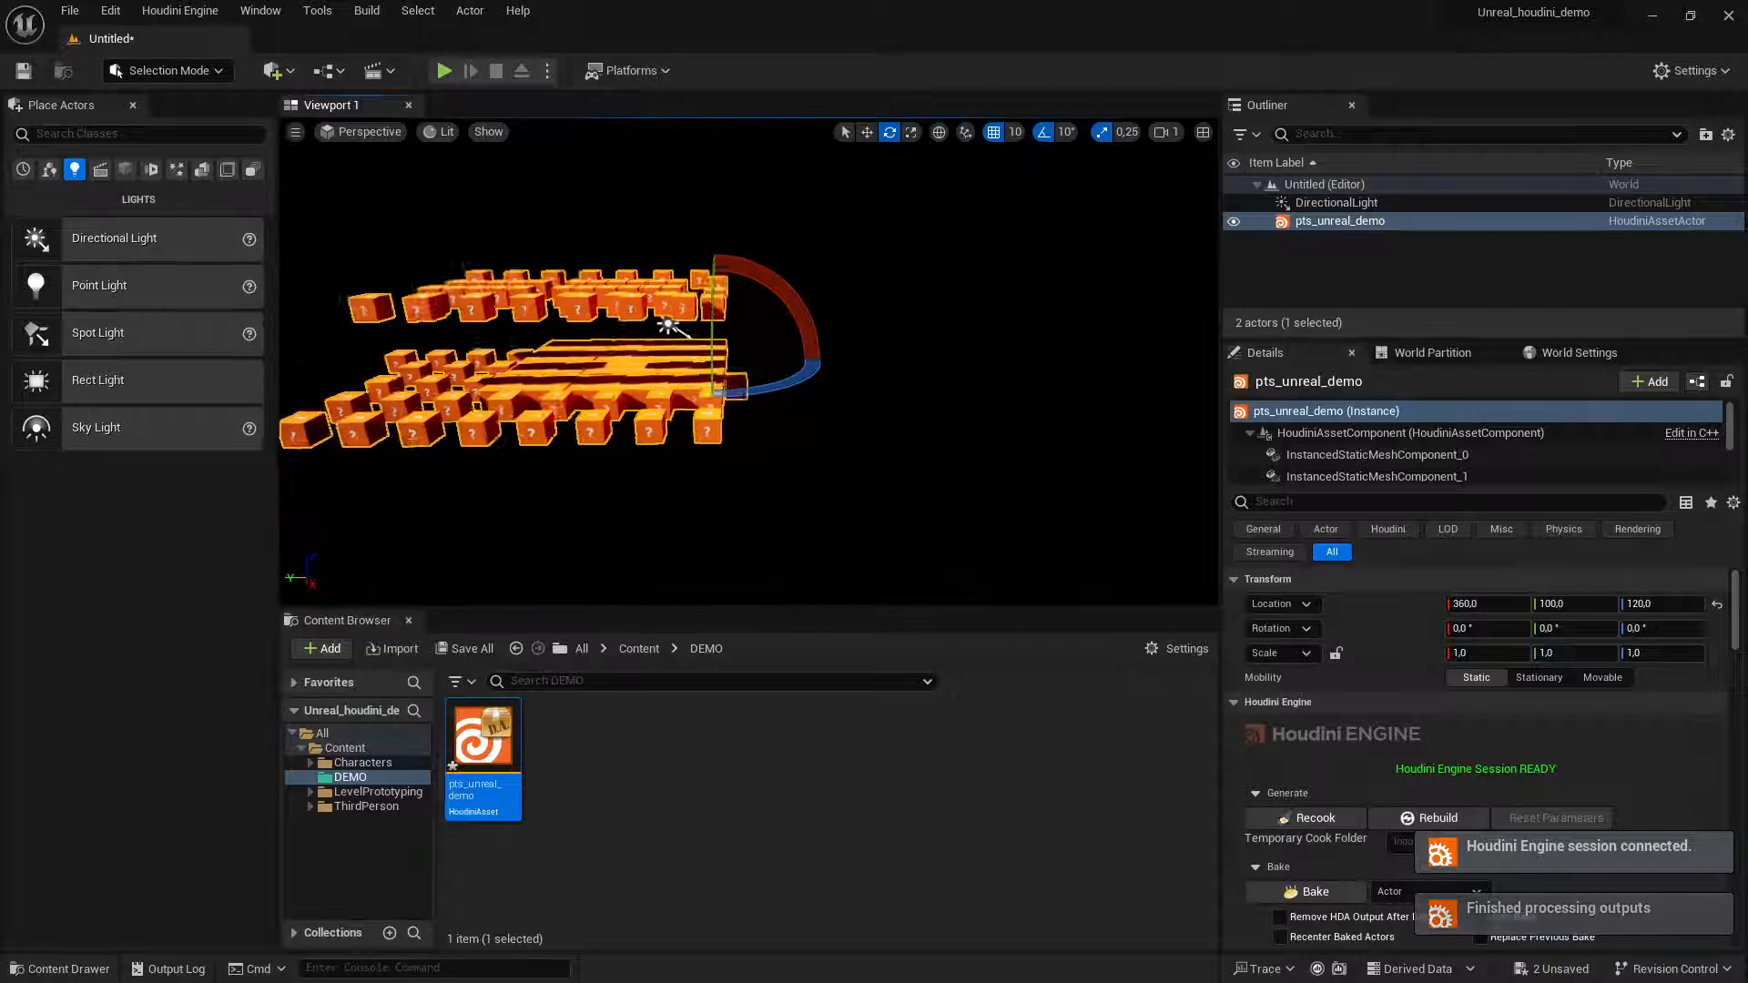
pyautogui.keyDown('alt'); pyautogui.moveTo(702, 366); pyautogui.dragTo(1107, 359); pyautogui.keyUp('alt')
pyautogui.press('f')
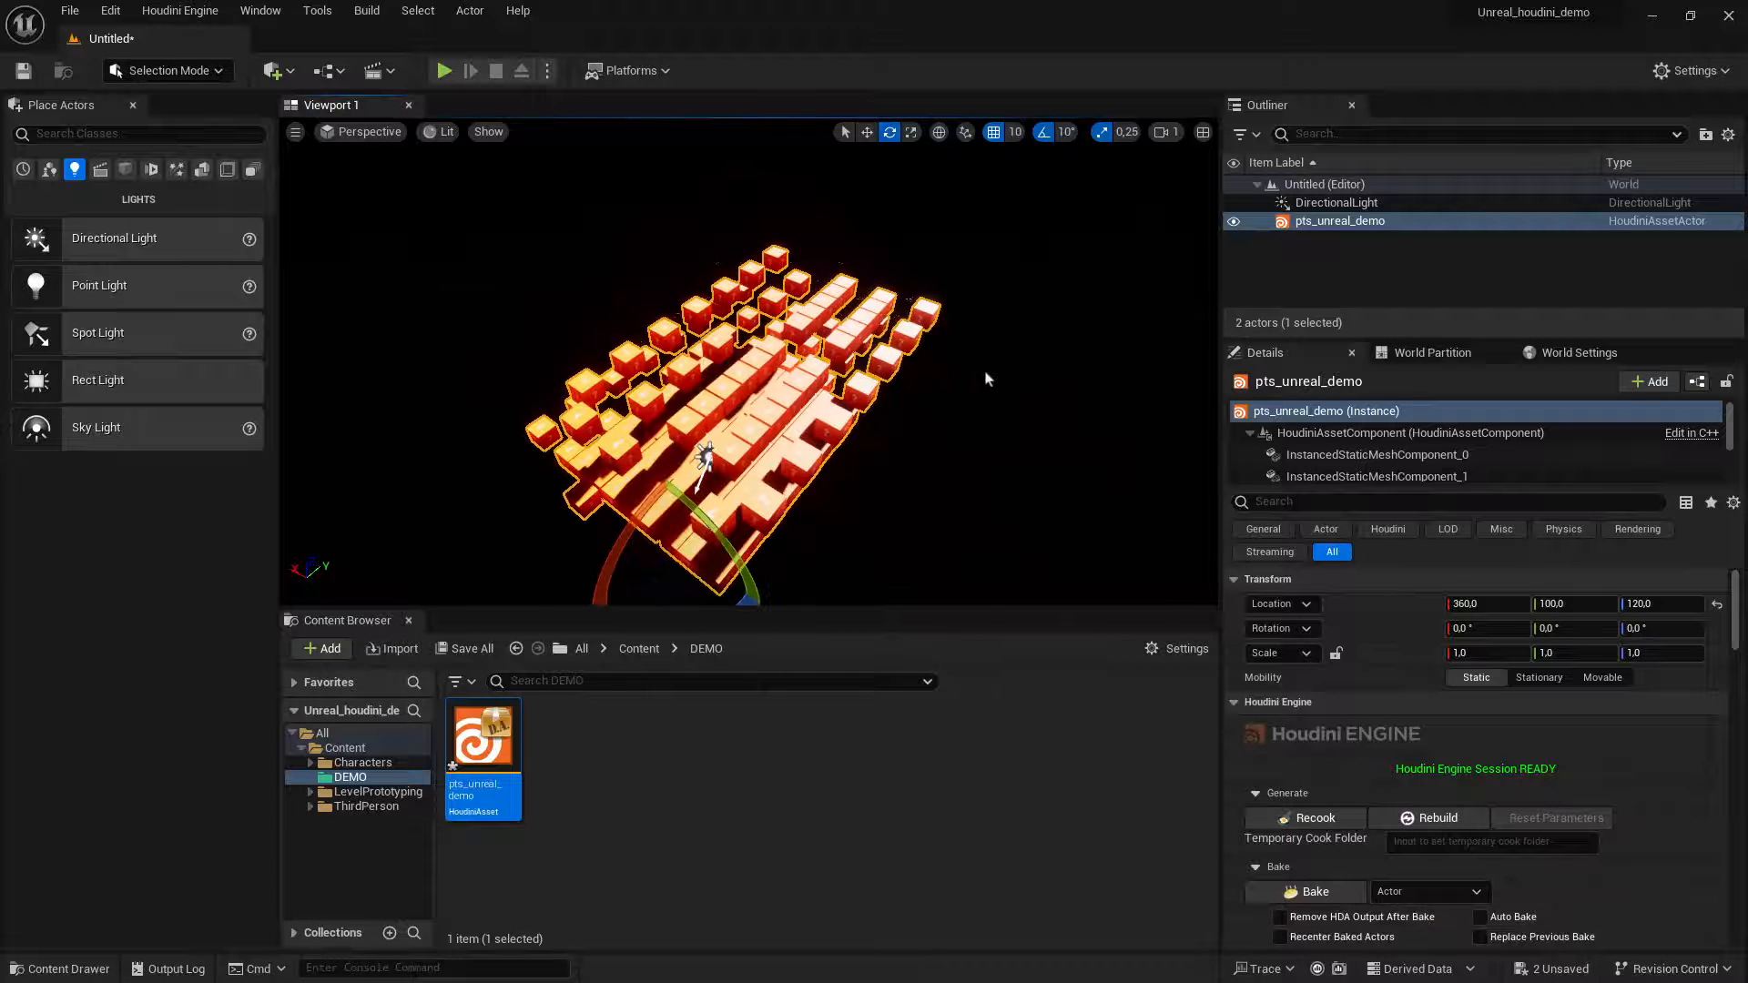
pyautogui.keyDown('alt'); pyautogui.moveTo(986, 378); pyautogui.dragTo(1014, 394); pyautogui.keyUp('alt')
# Import all the cathedral FBX files into the DEMO folder as static meshes with Convert Scene turned off, and dismiss the message log.
pyautogui.click(831, 792)
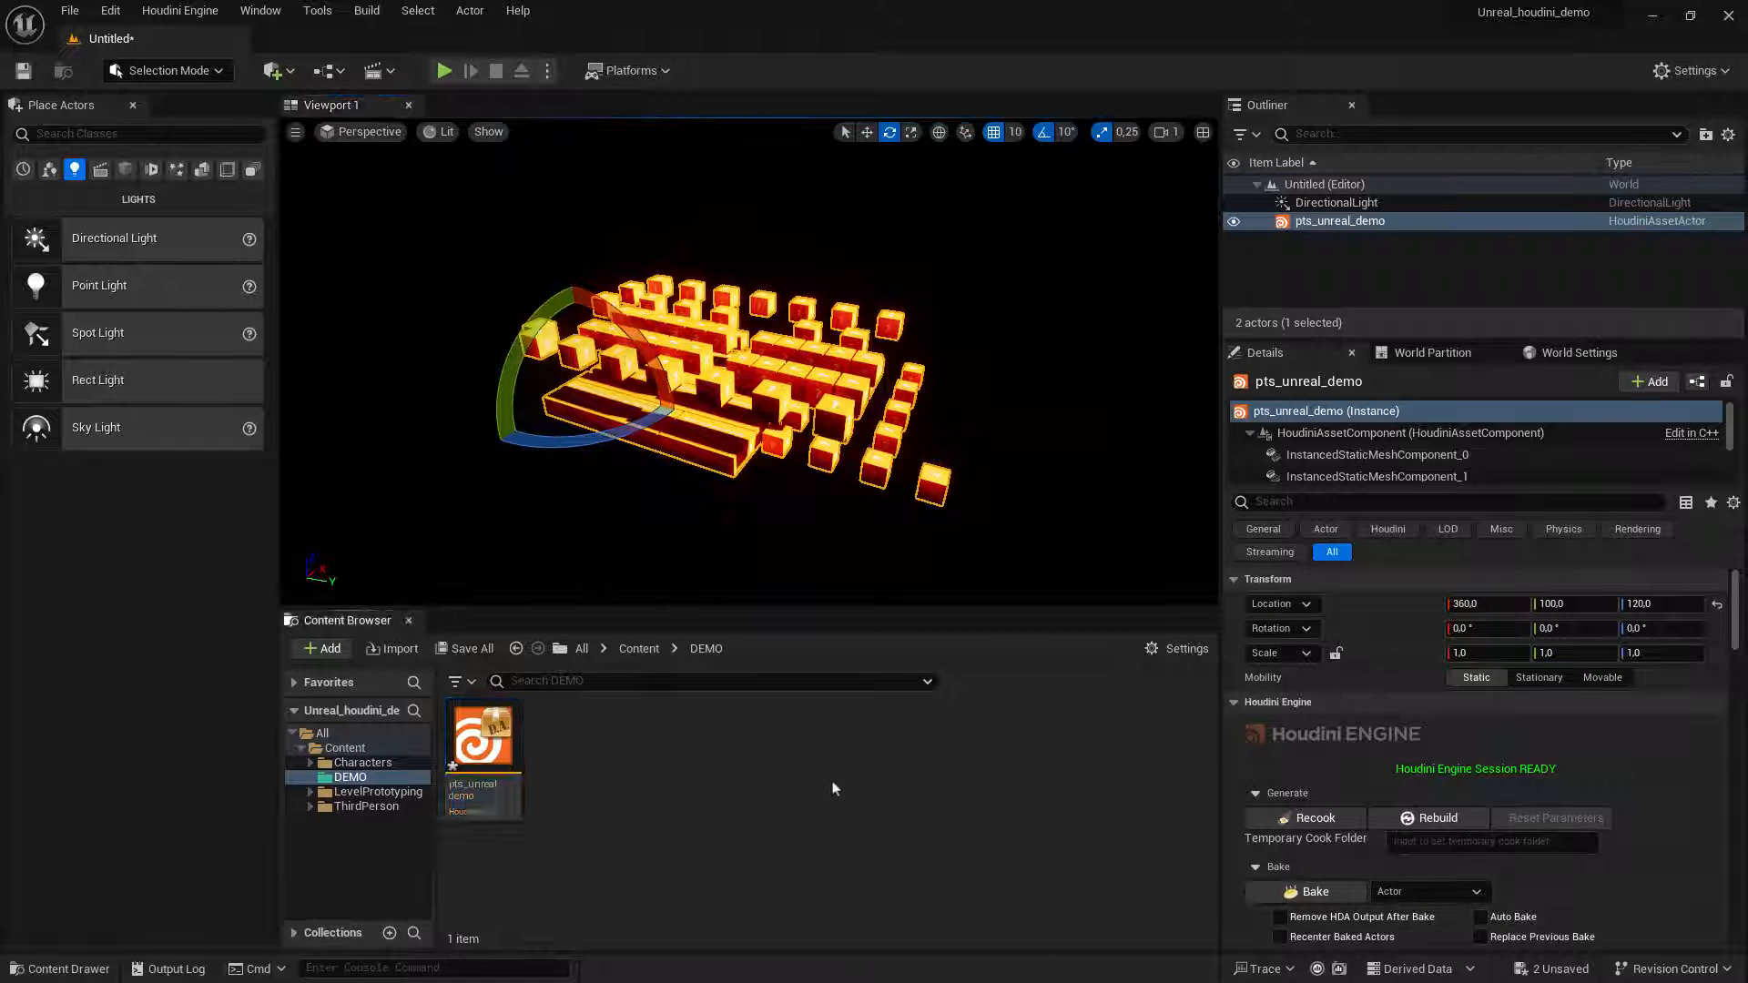
pyautogui.click(390, 649)
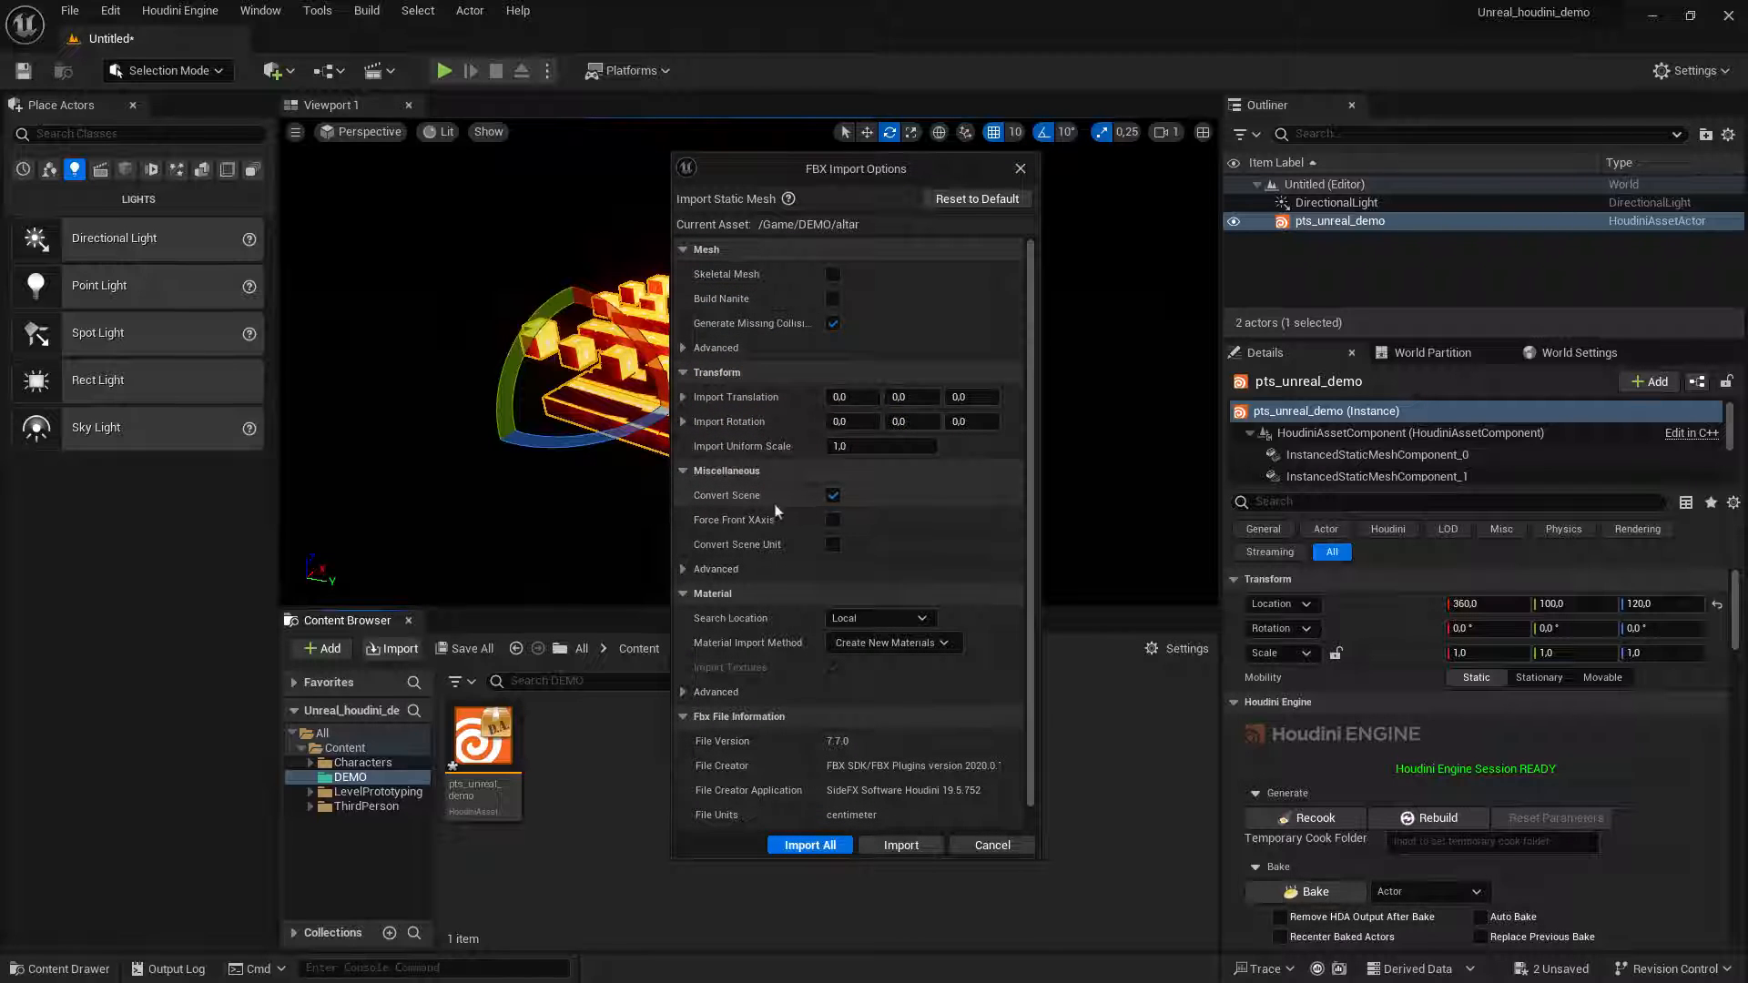
pyautogui.click(833, 498)
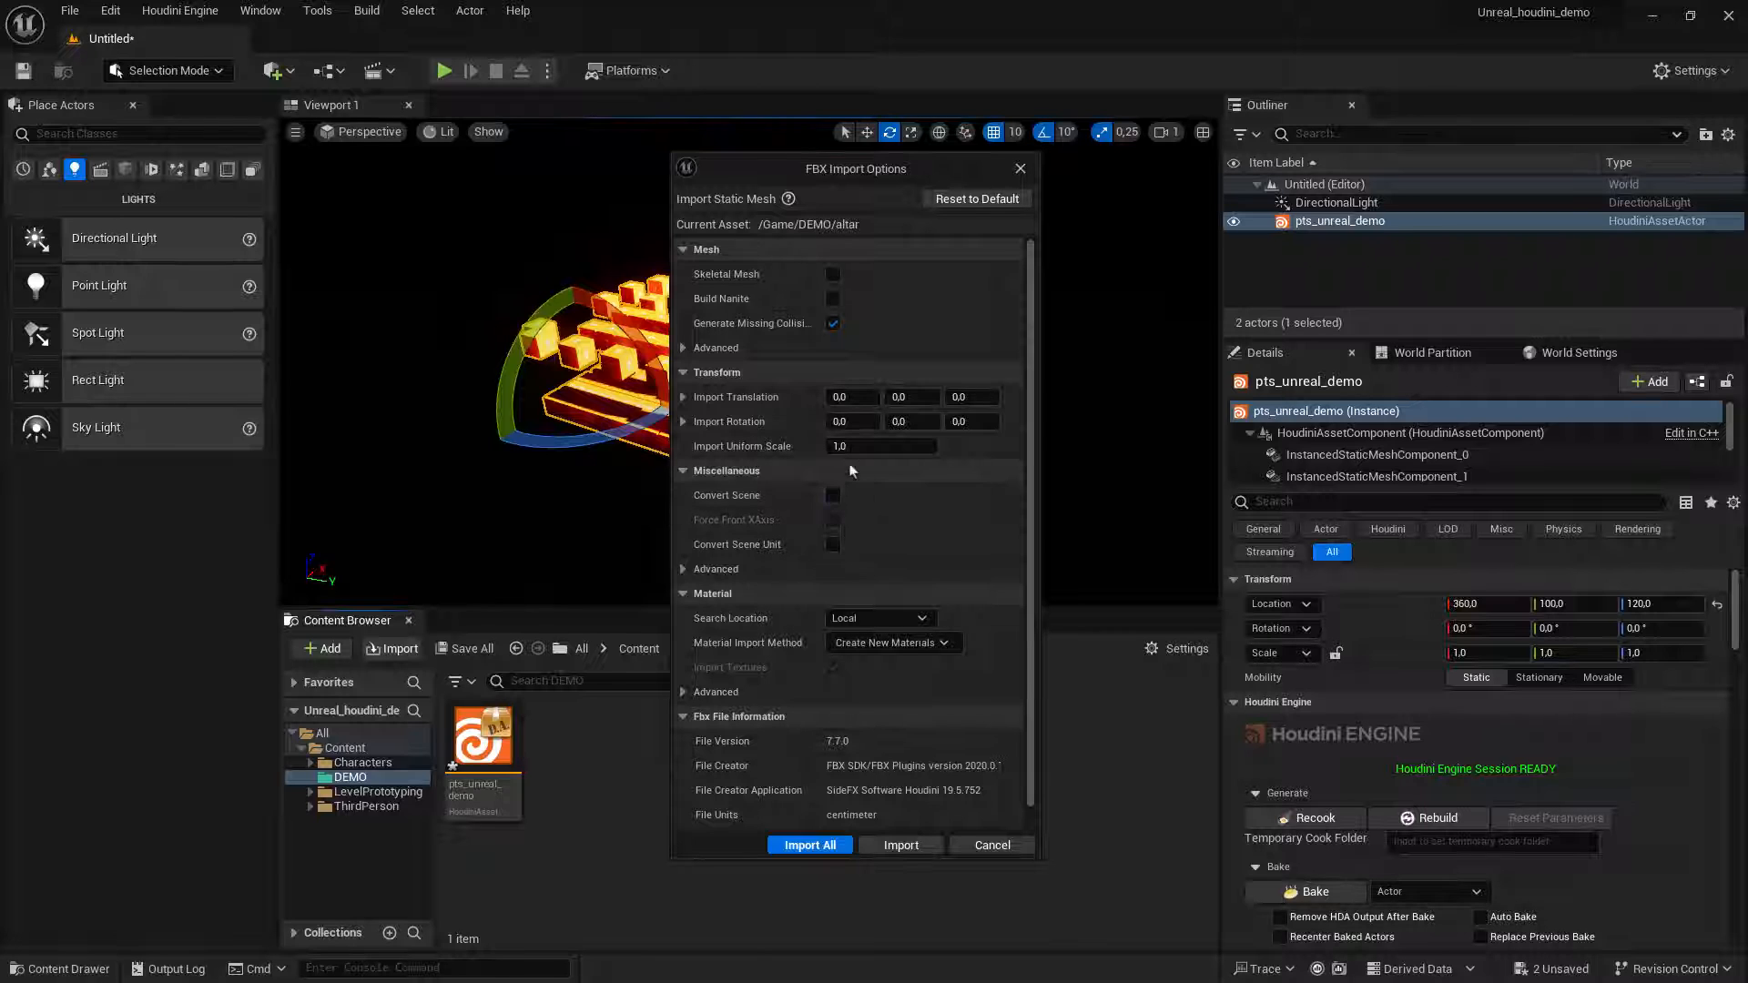
pyautogui.scroll(-1, 880, 521)
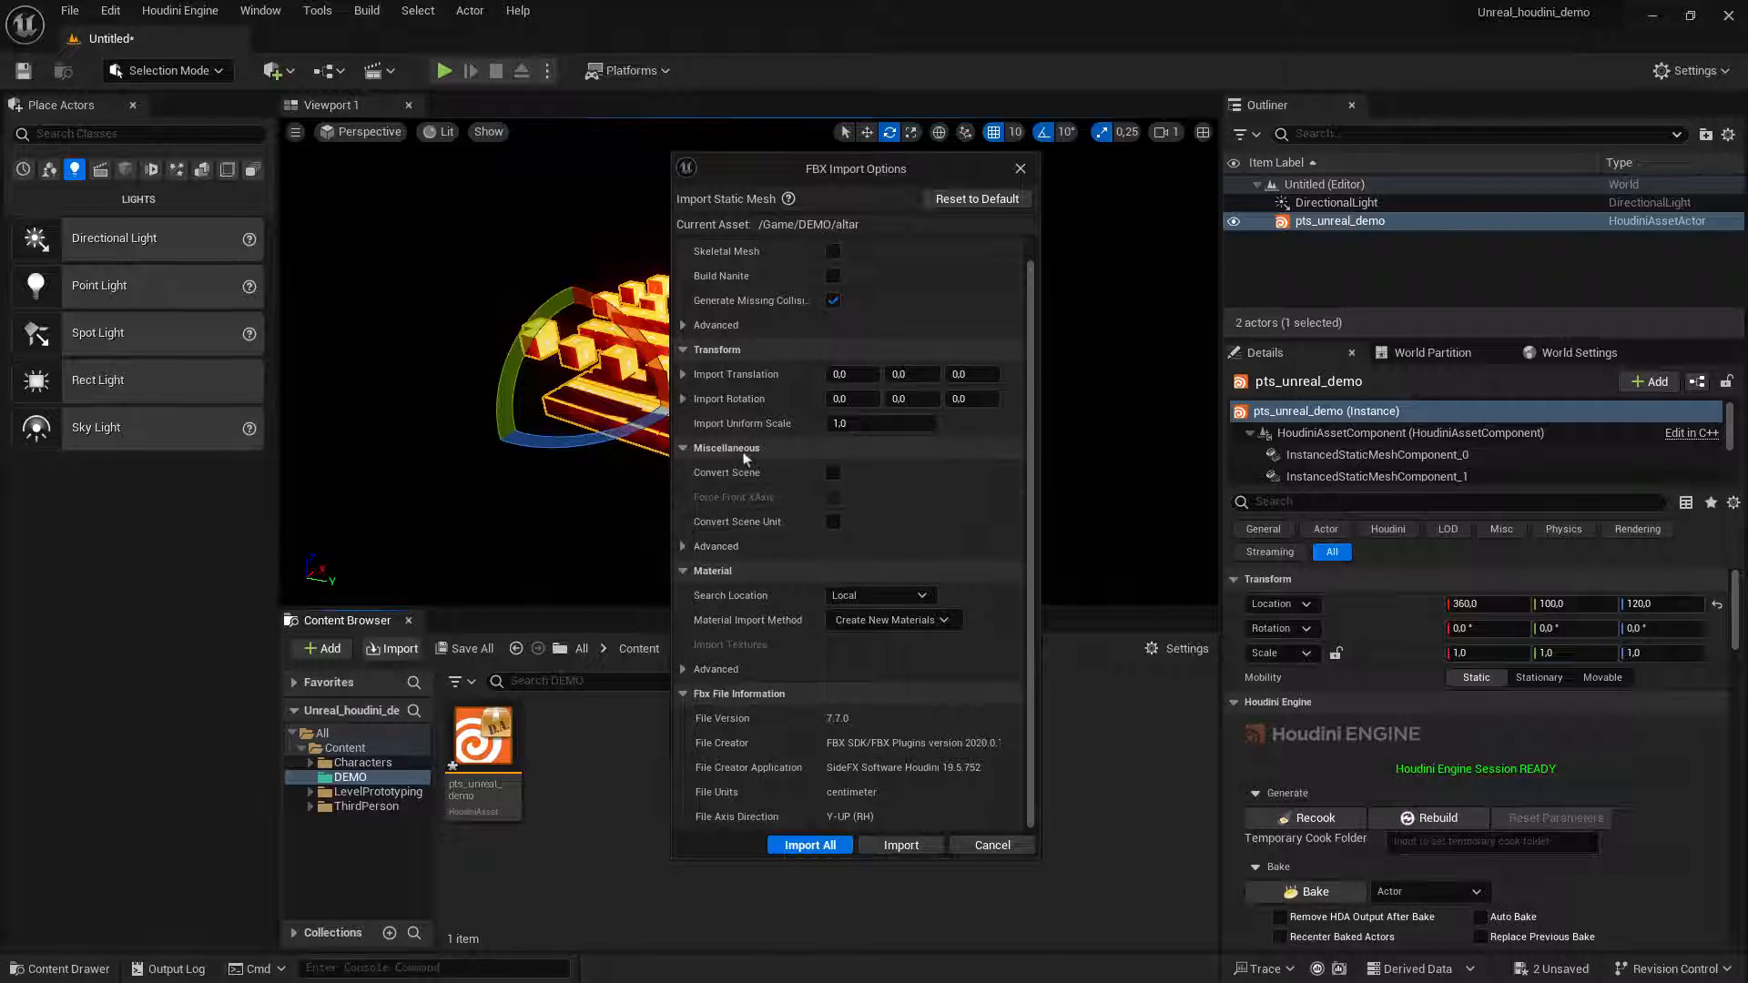
pyautogui.click(718, 325)
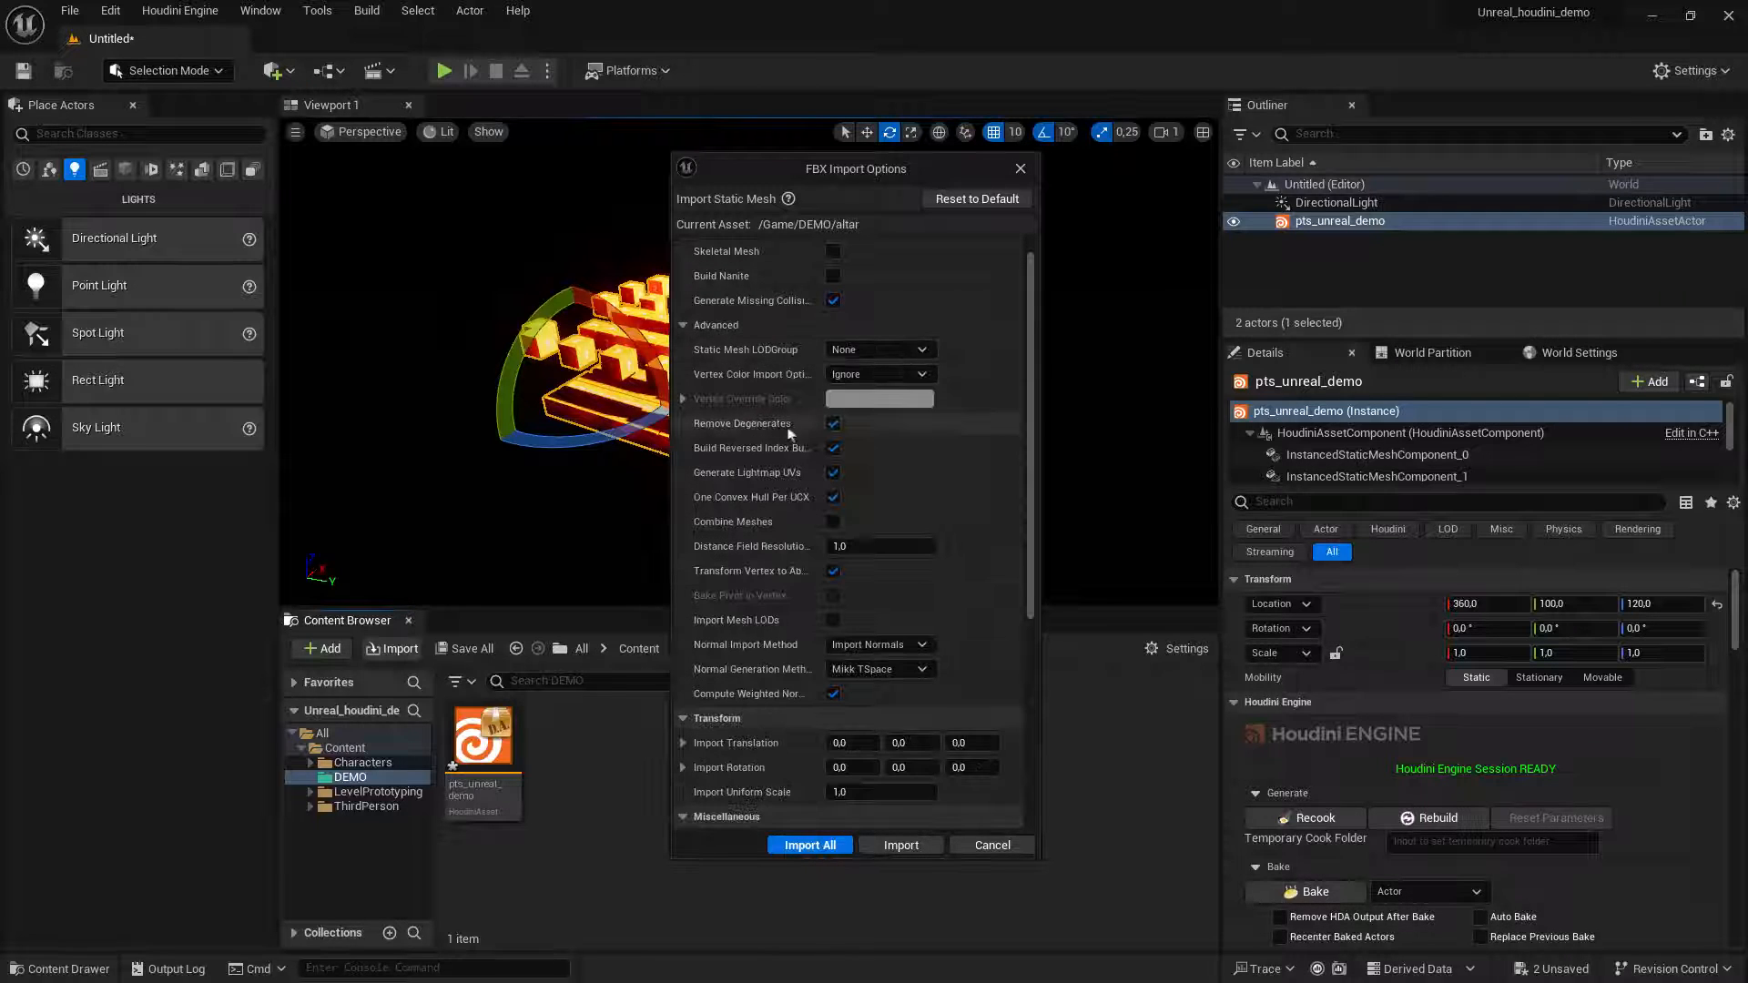
pyautogui.scroll(-10, 847, 510)
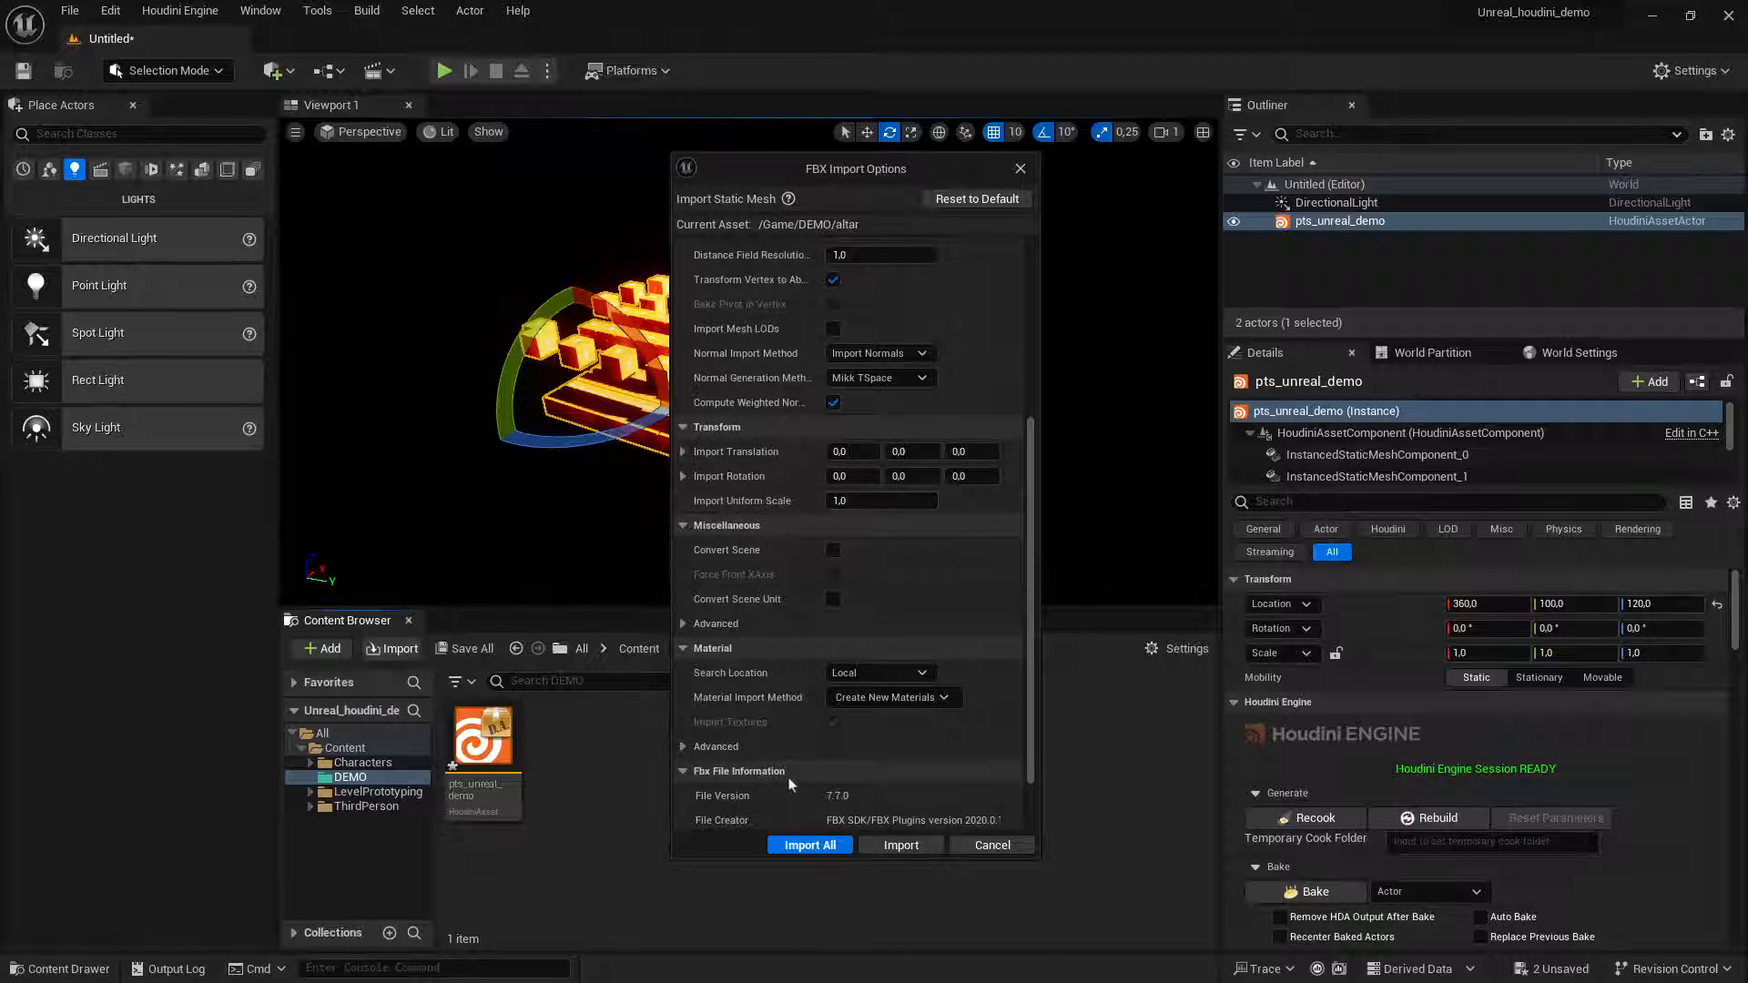
pyautogui.click(815, 845)
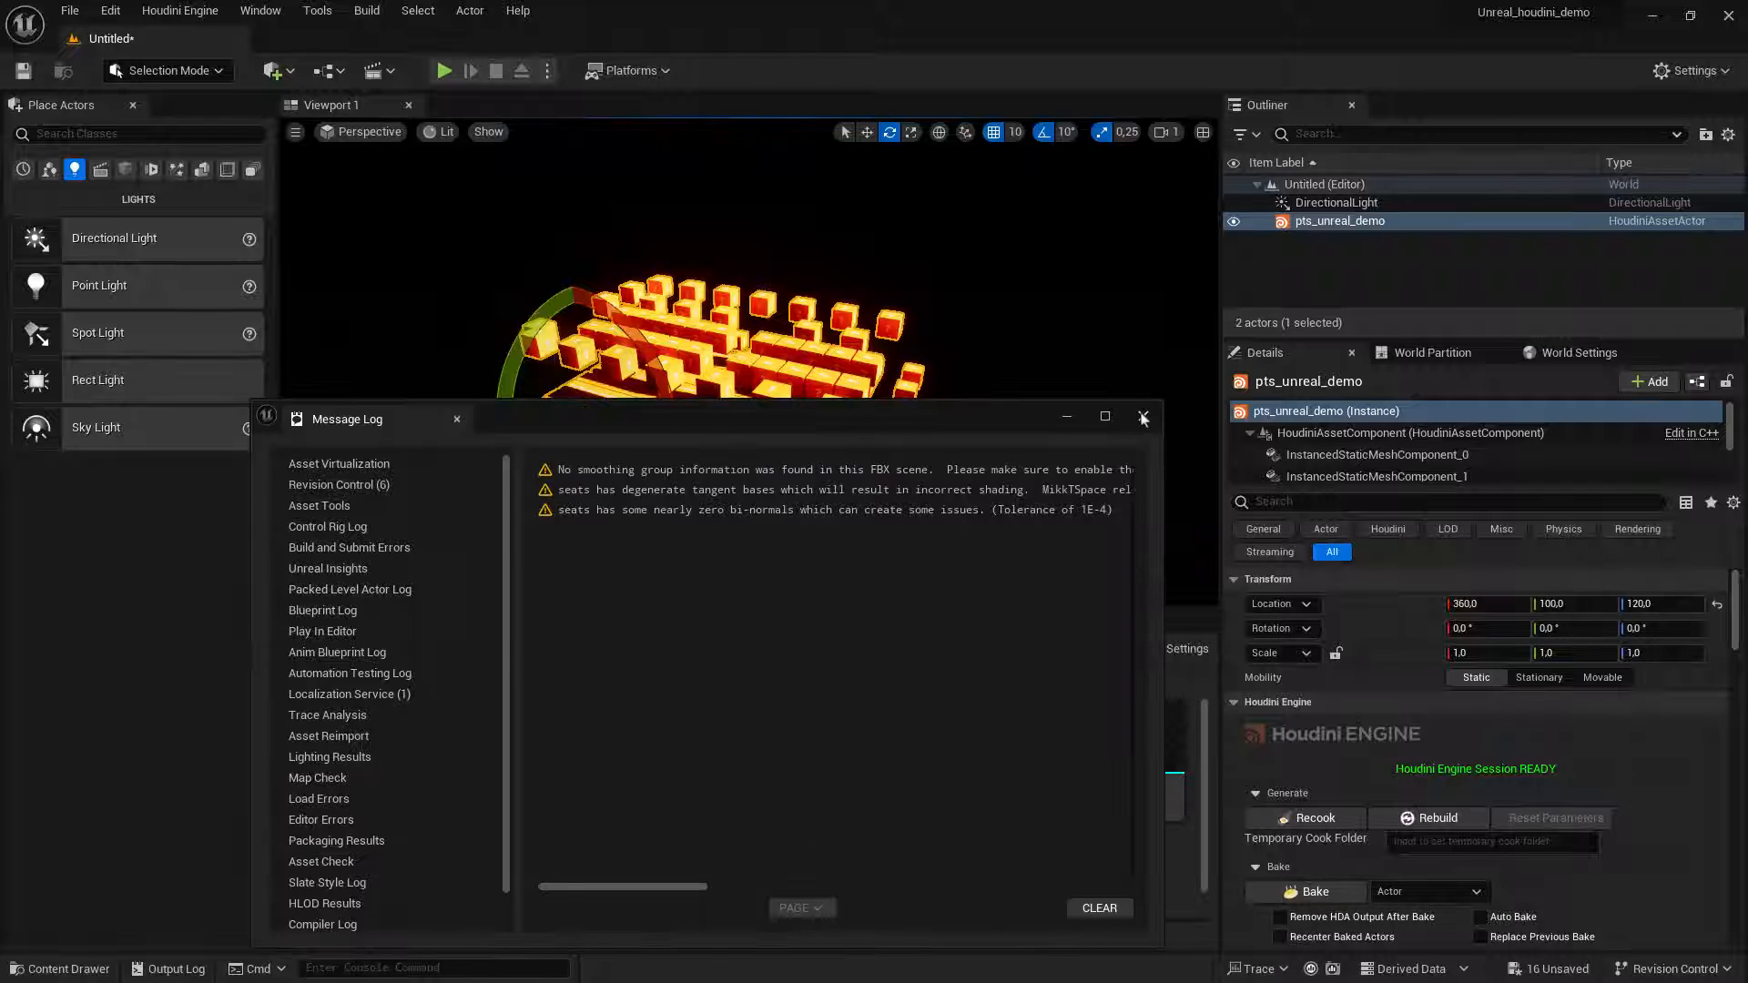
pyautogui.click(1142, 417)
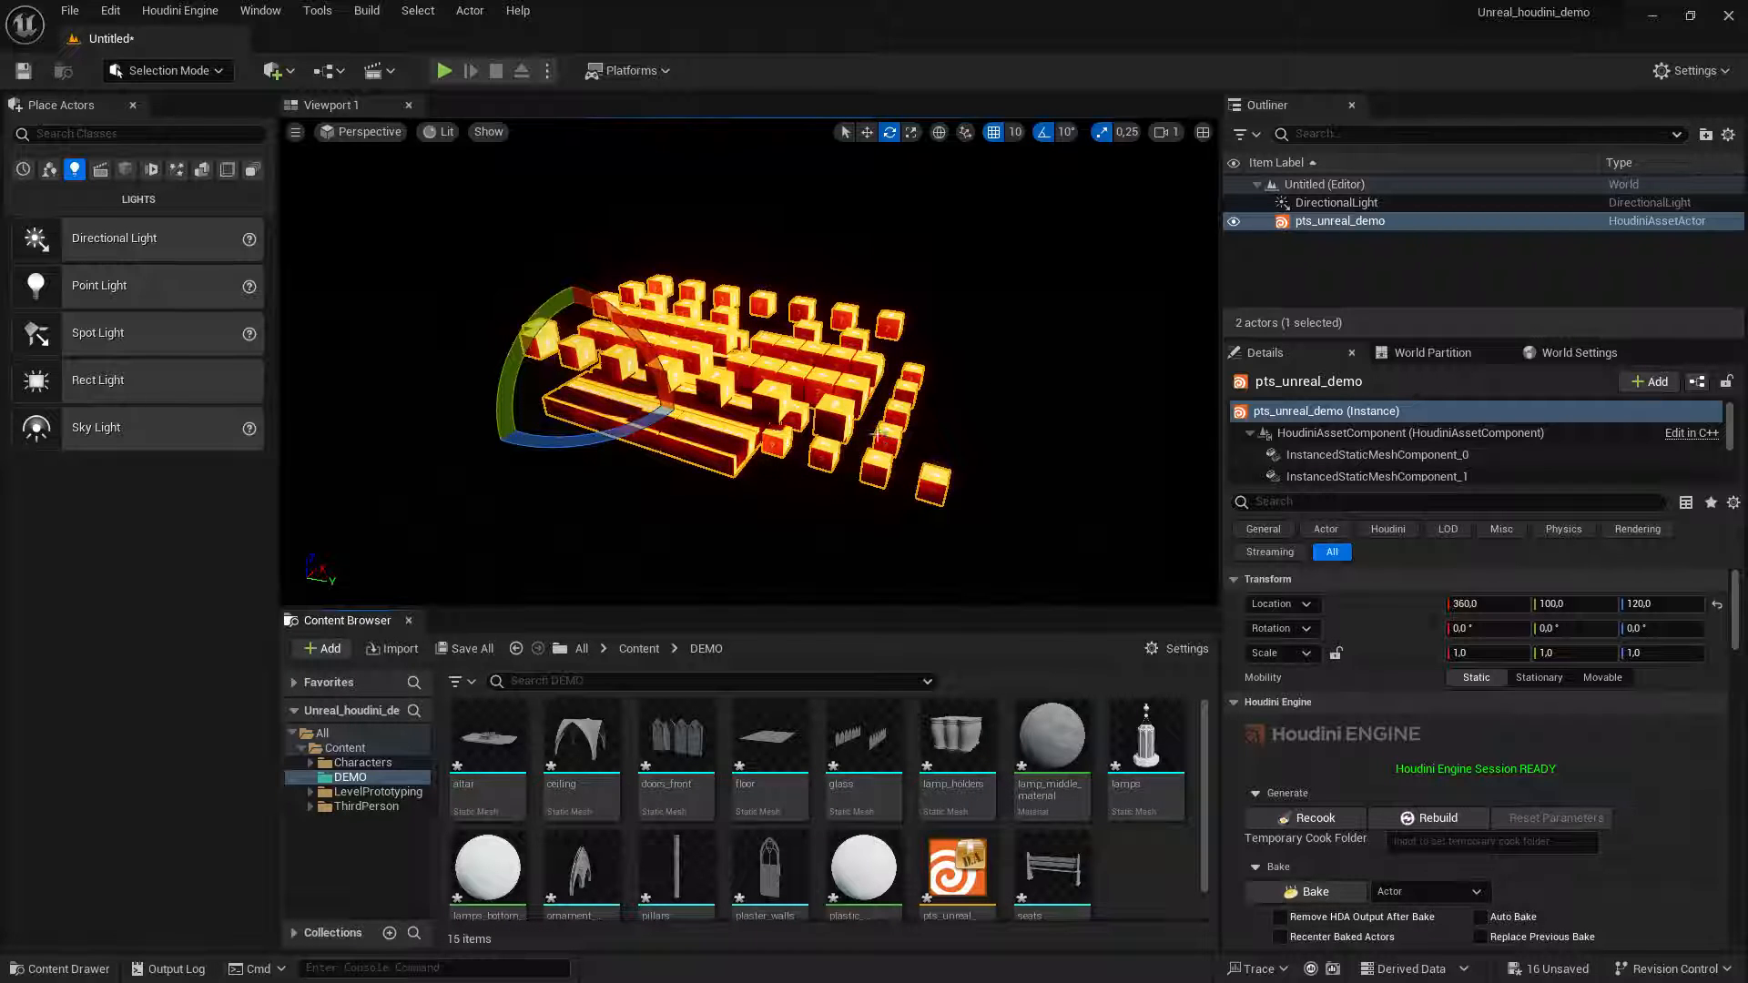
# Inspect the placed point instances in the level and the imported static meshes in the DEMO folder.
pyautogui.click(771, 421)
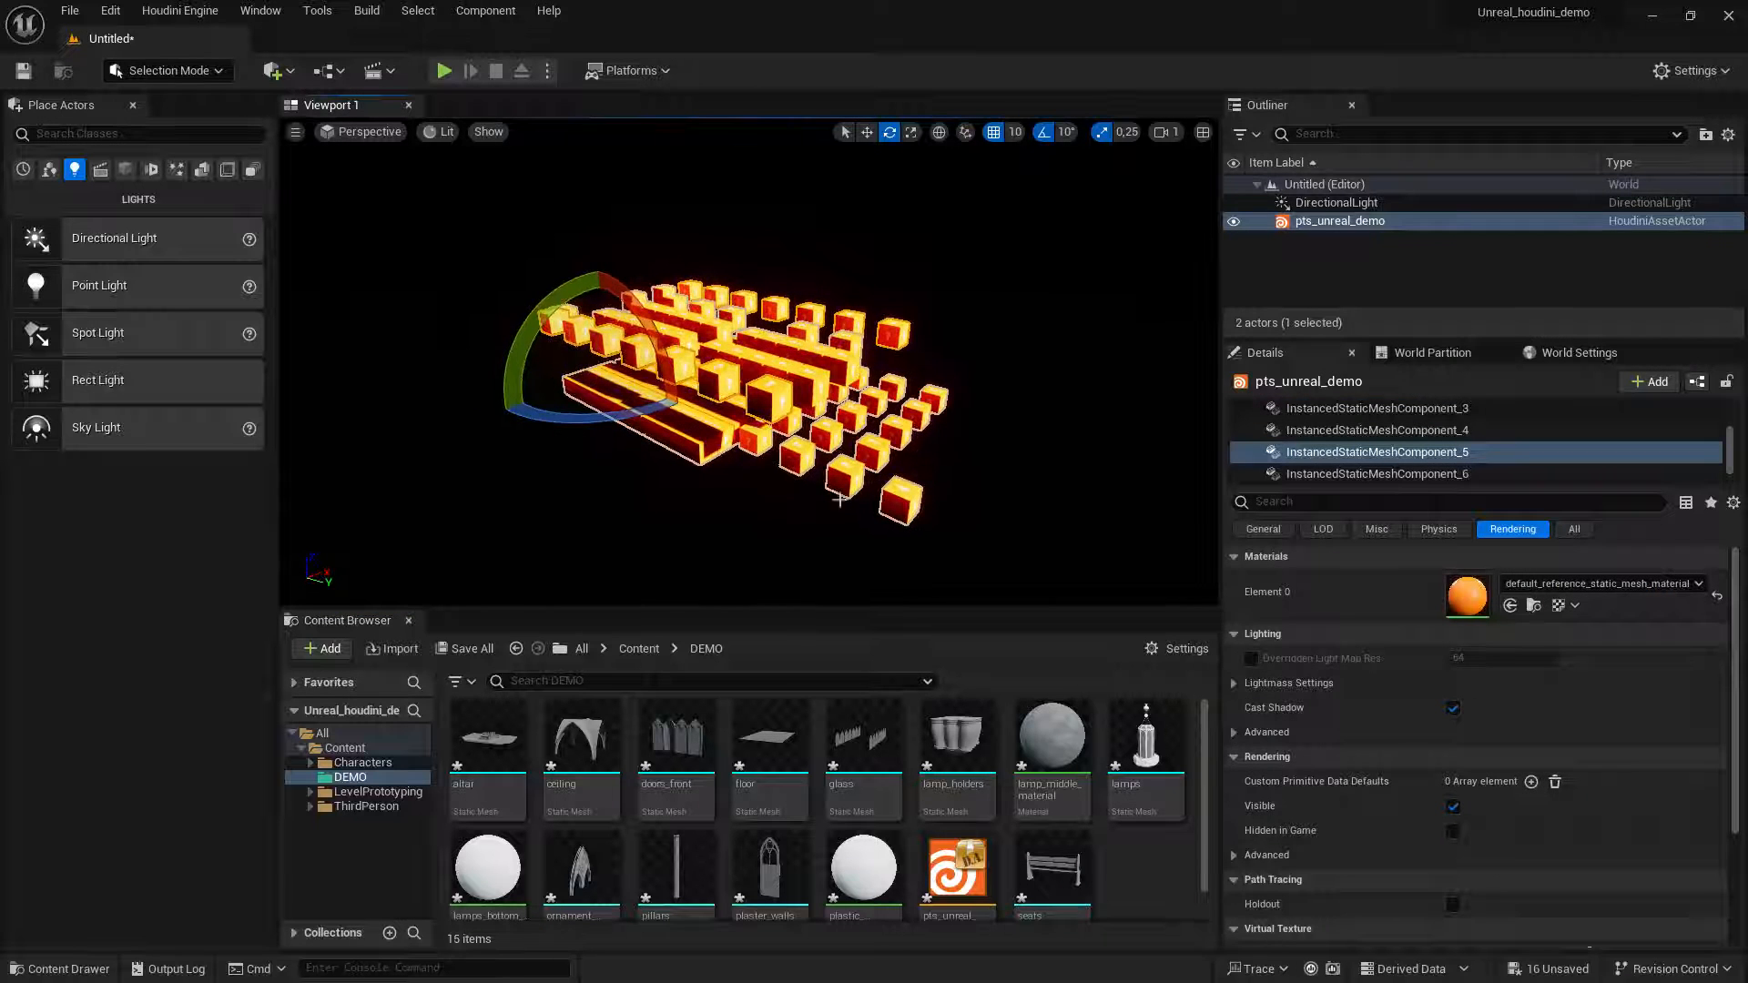
pyautogui.click(778, 524)
pyautogui.scroll(-1, 645, 745)
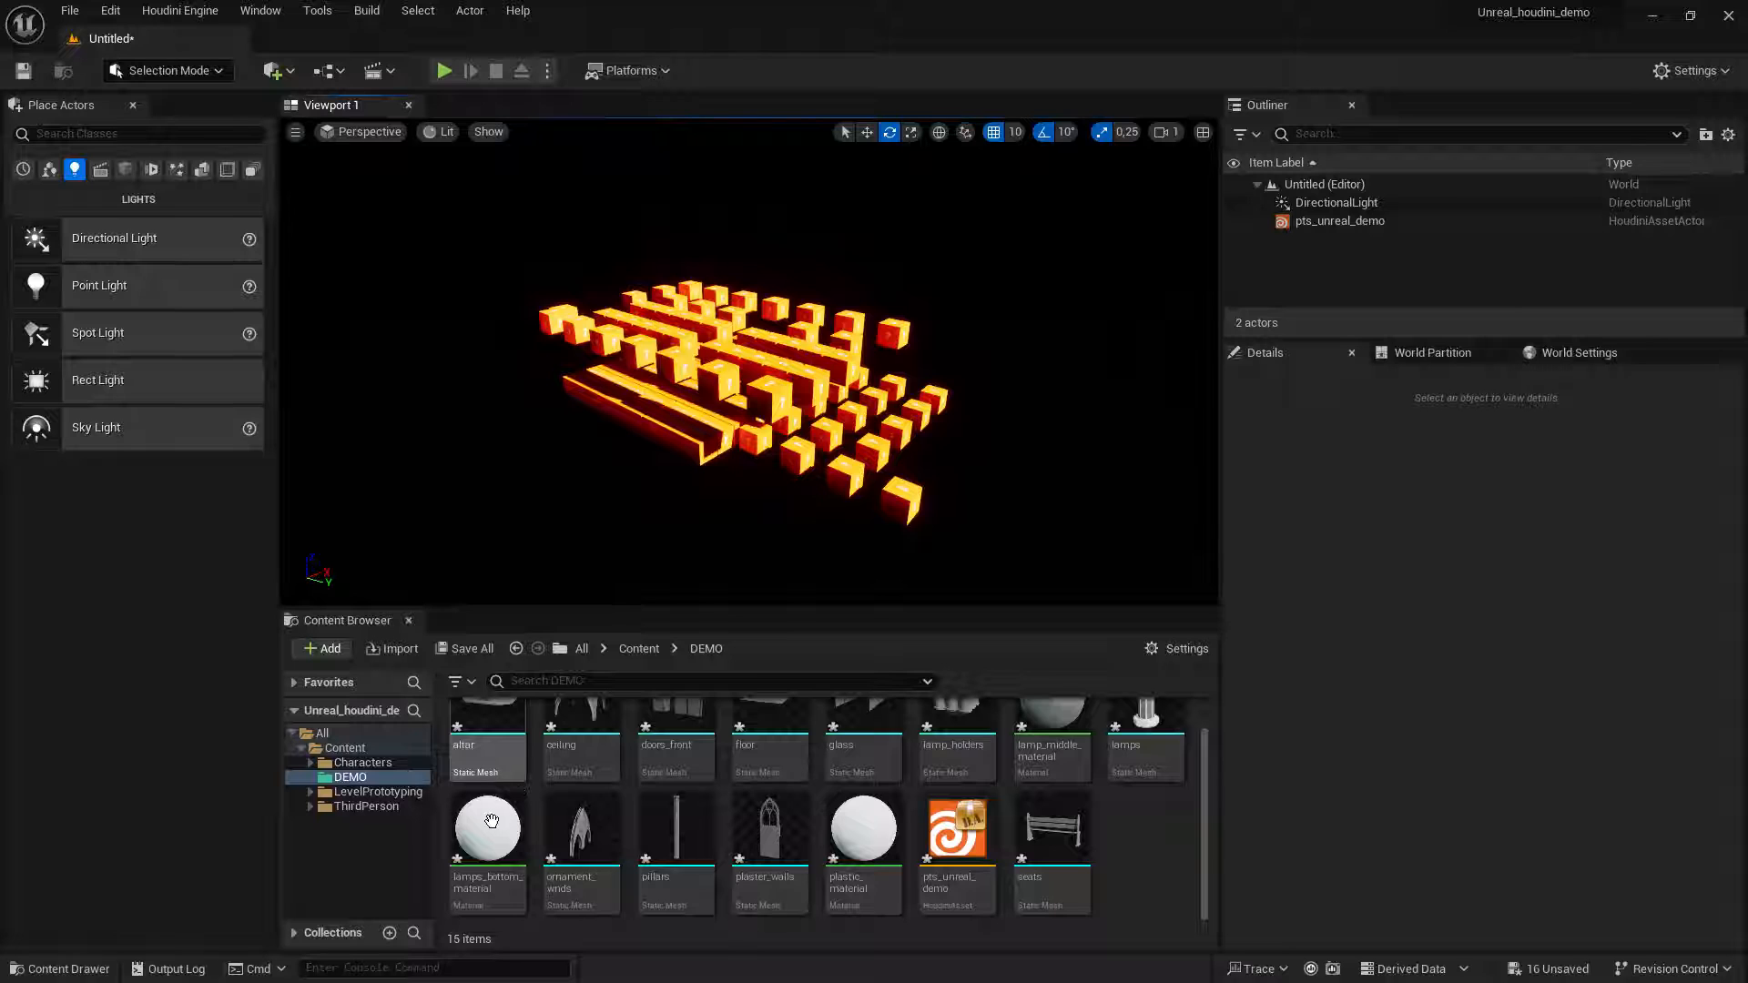
pyautogui.scroll(1, 491, 822)
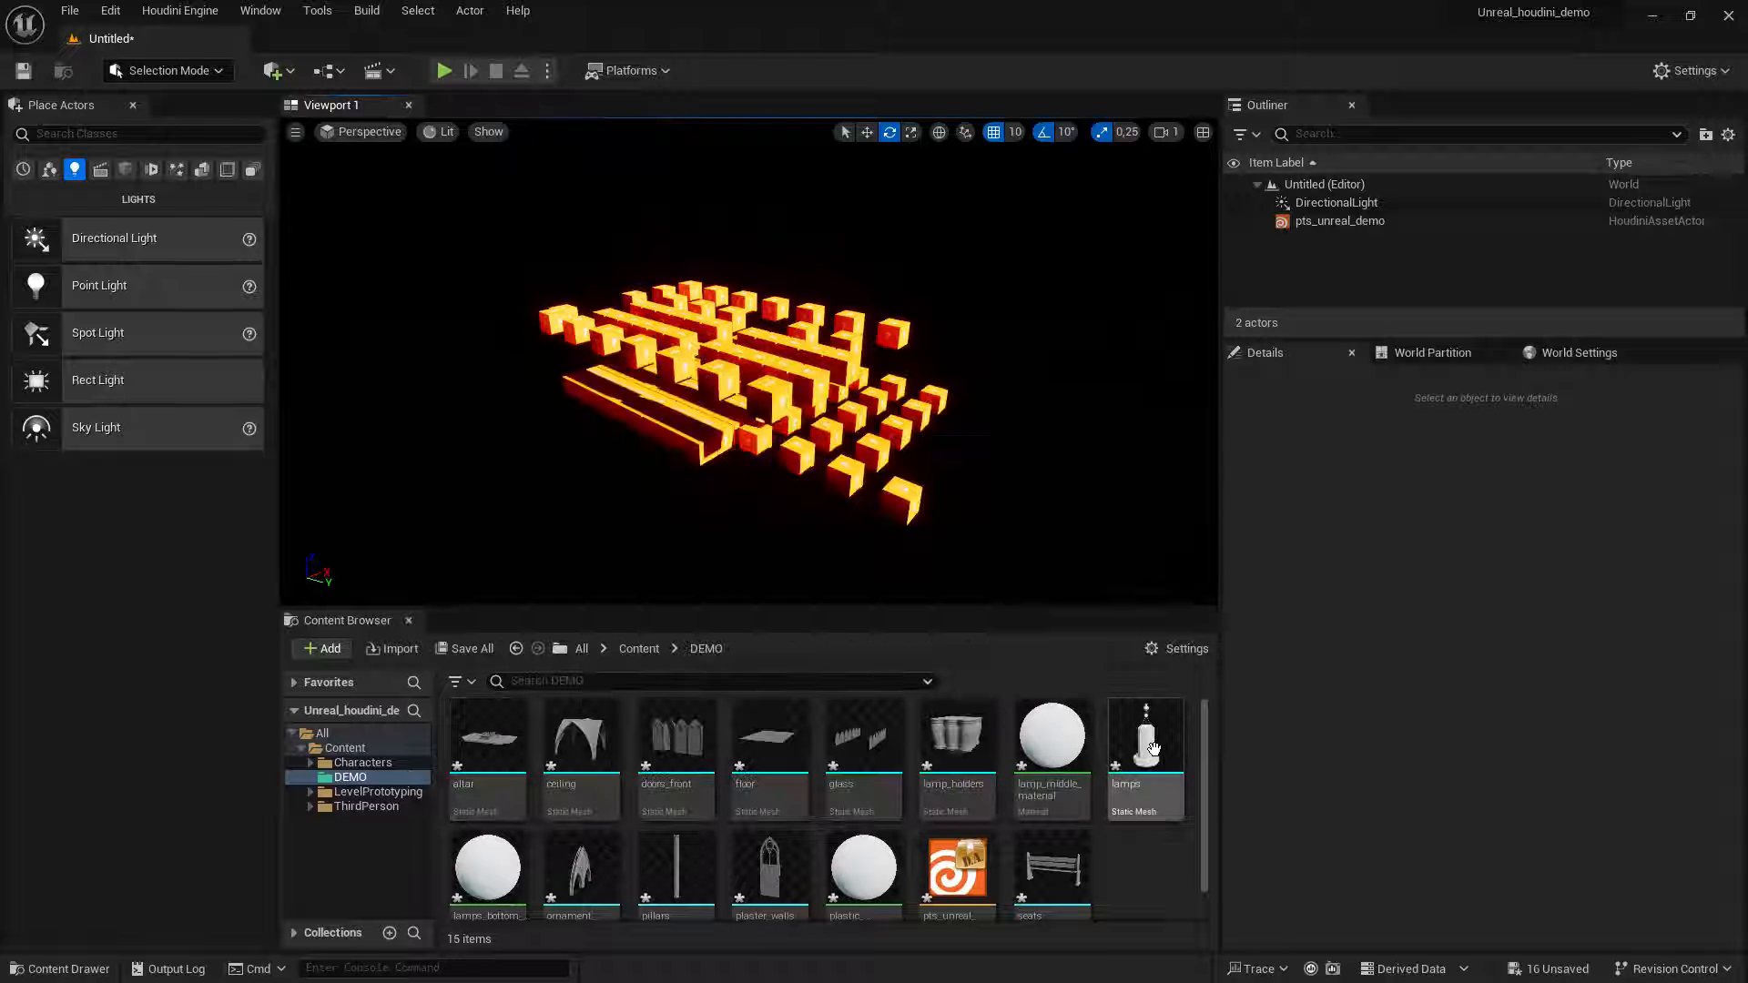
pyautogui.click(1054, 747)
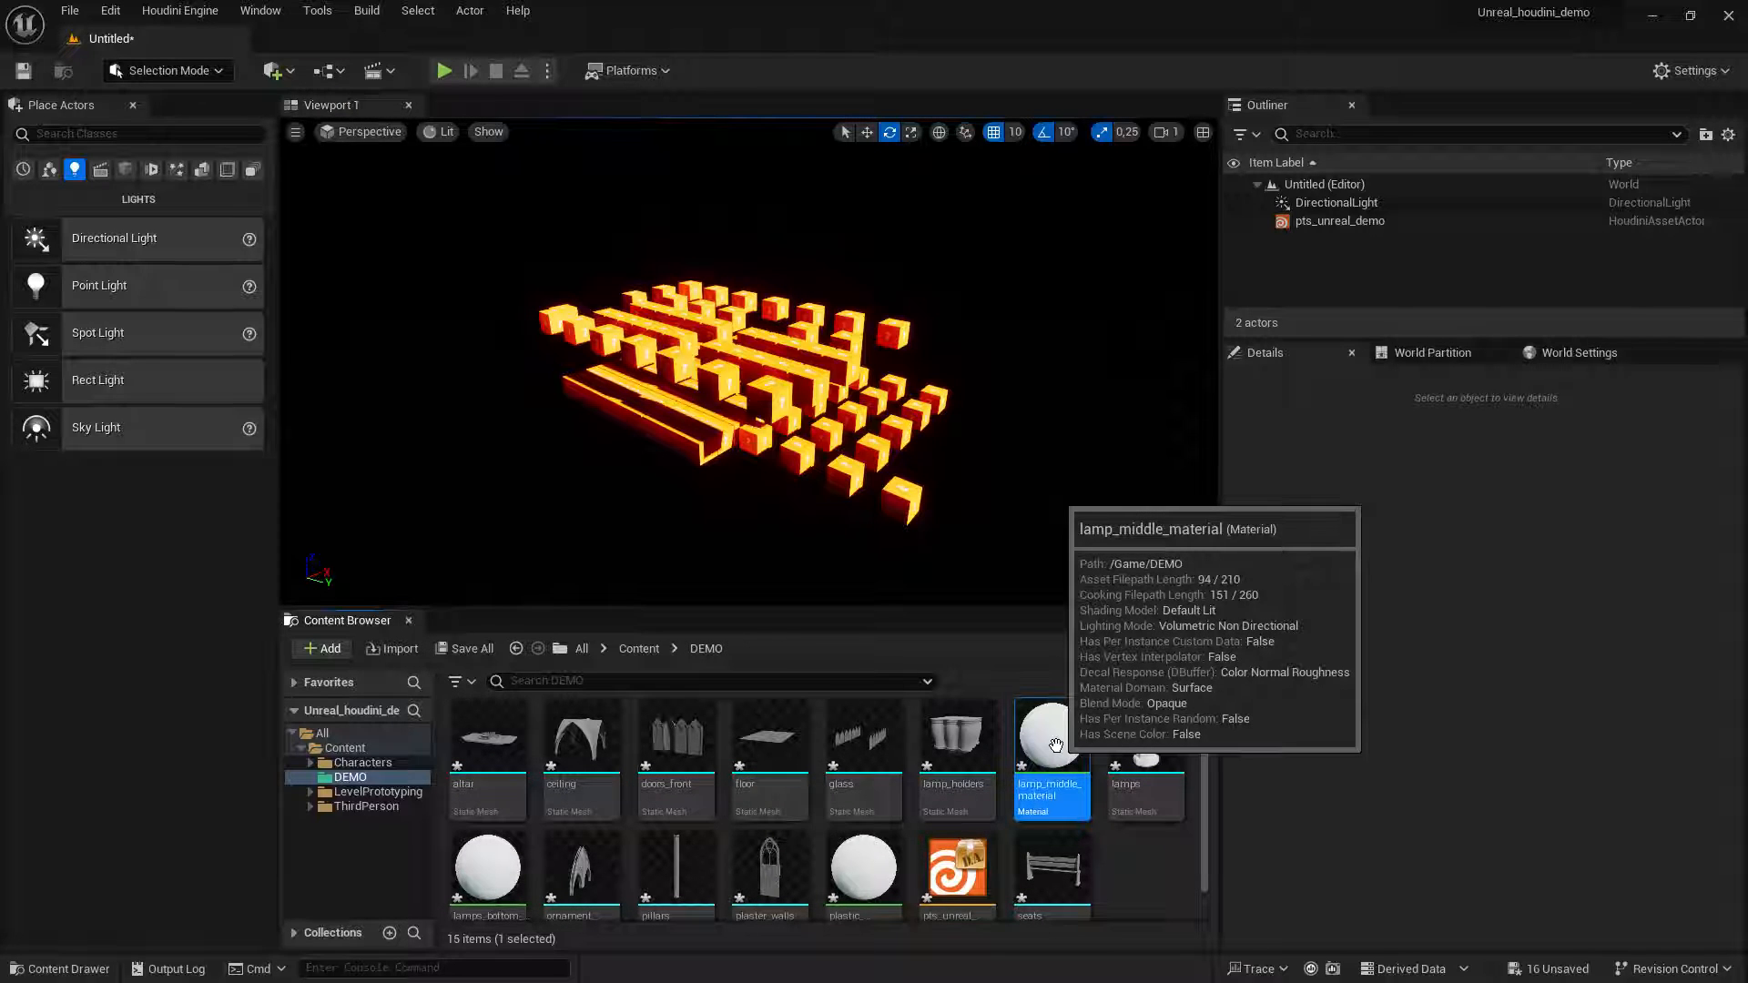
pyautogui.doubleClick(1056, 745)
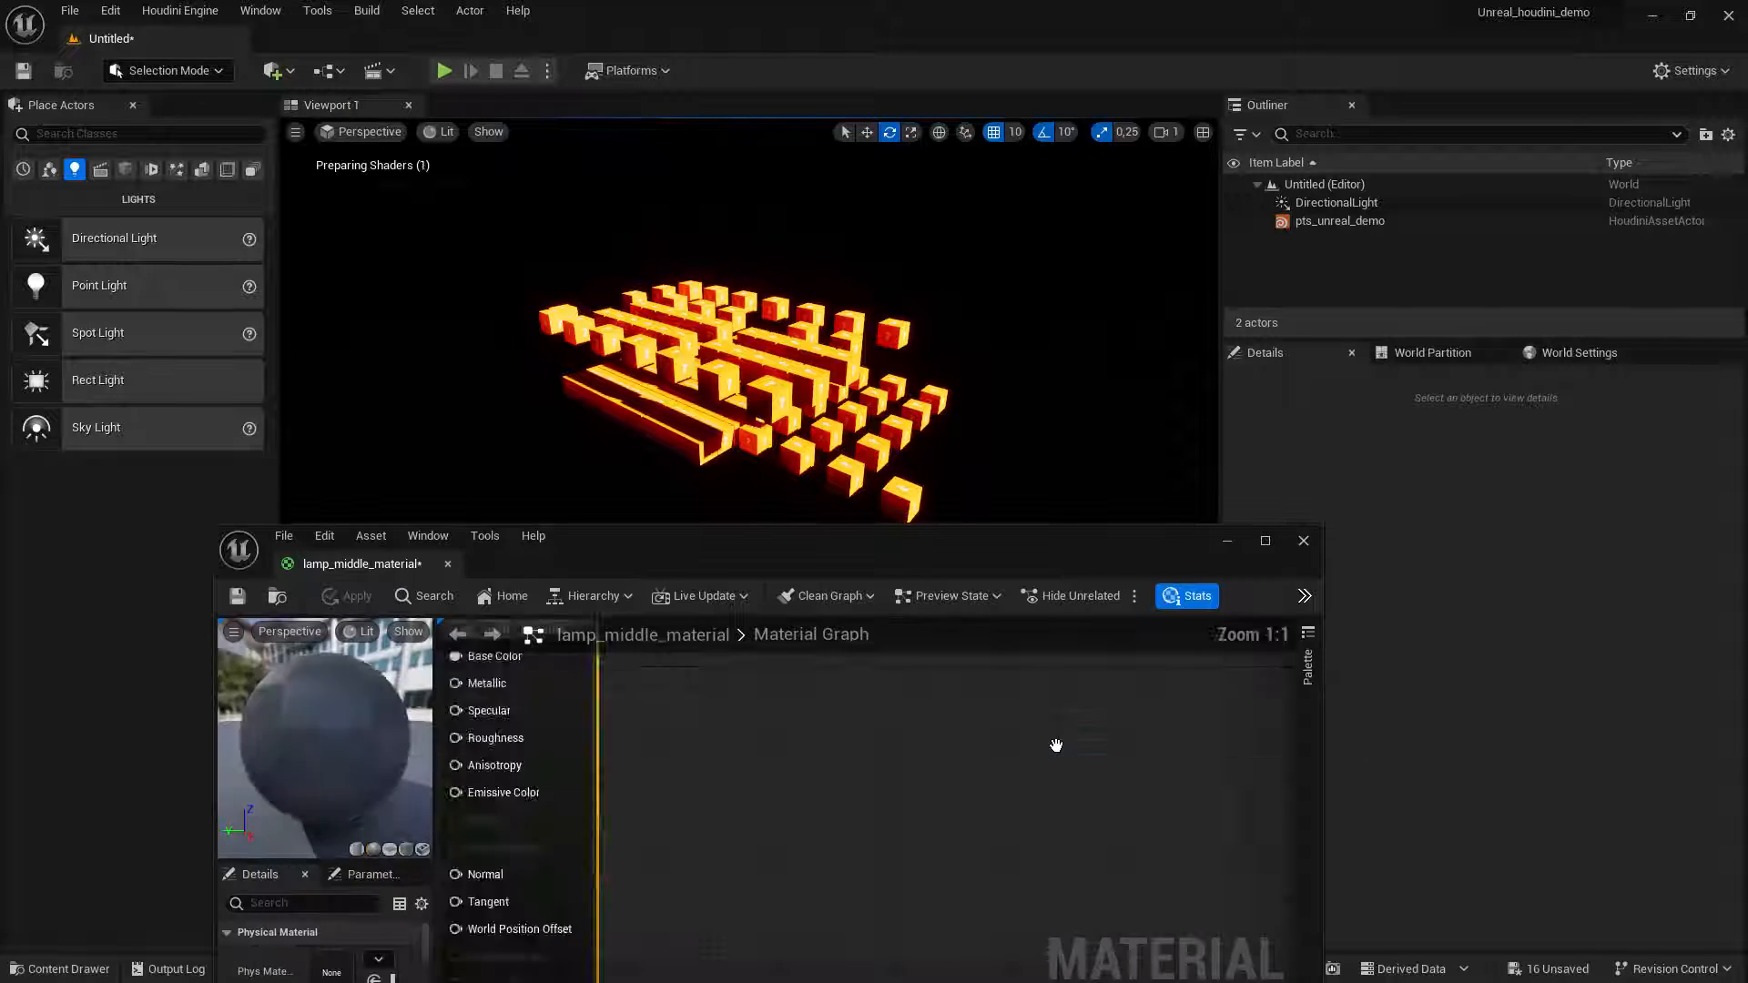
pyautogui.click(1301, 543)
pyautogui.keyDown('alt'); pyautogui.moveTo(646, 474); pyautogui.dragTo(788, 419); pyautogui.keyUp('alt')
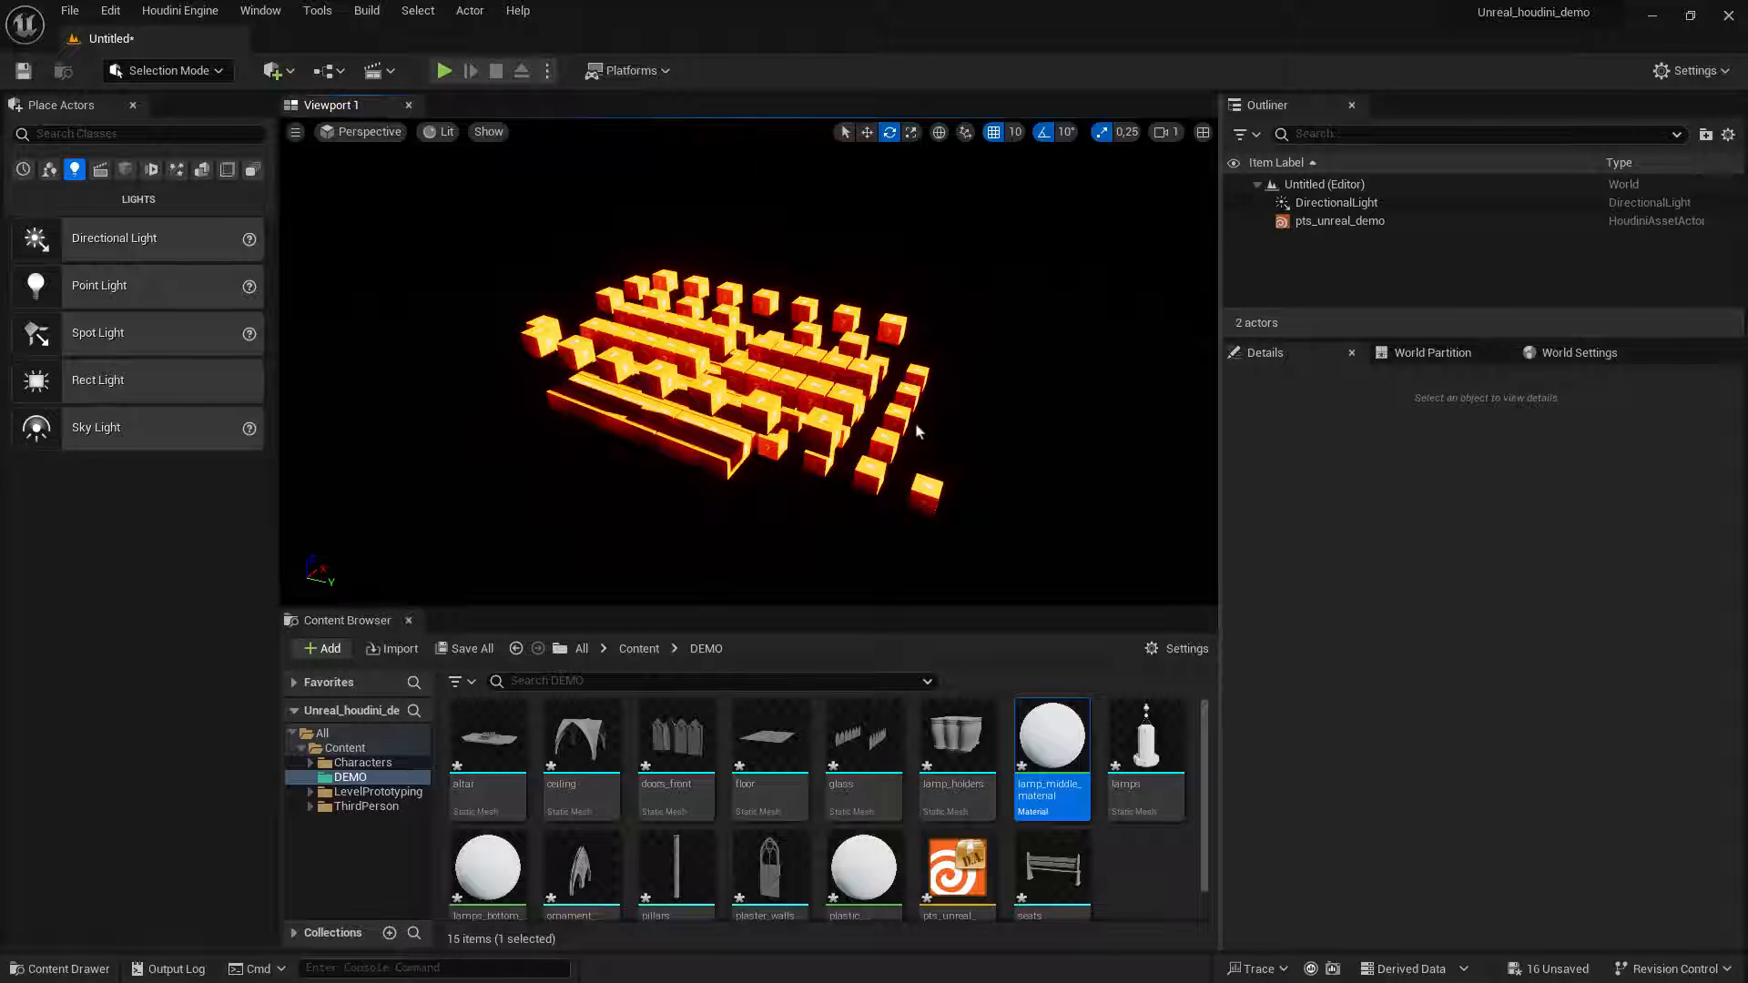
# Switch to Houdini and examine the unreal_instance names of blast35's points in the Geometry Spreadsheet.
pyautogui.hotkey('alt', 'Tab')
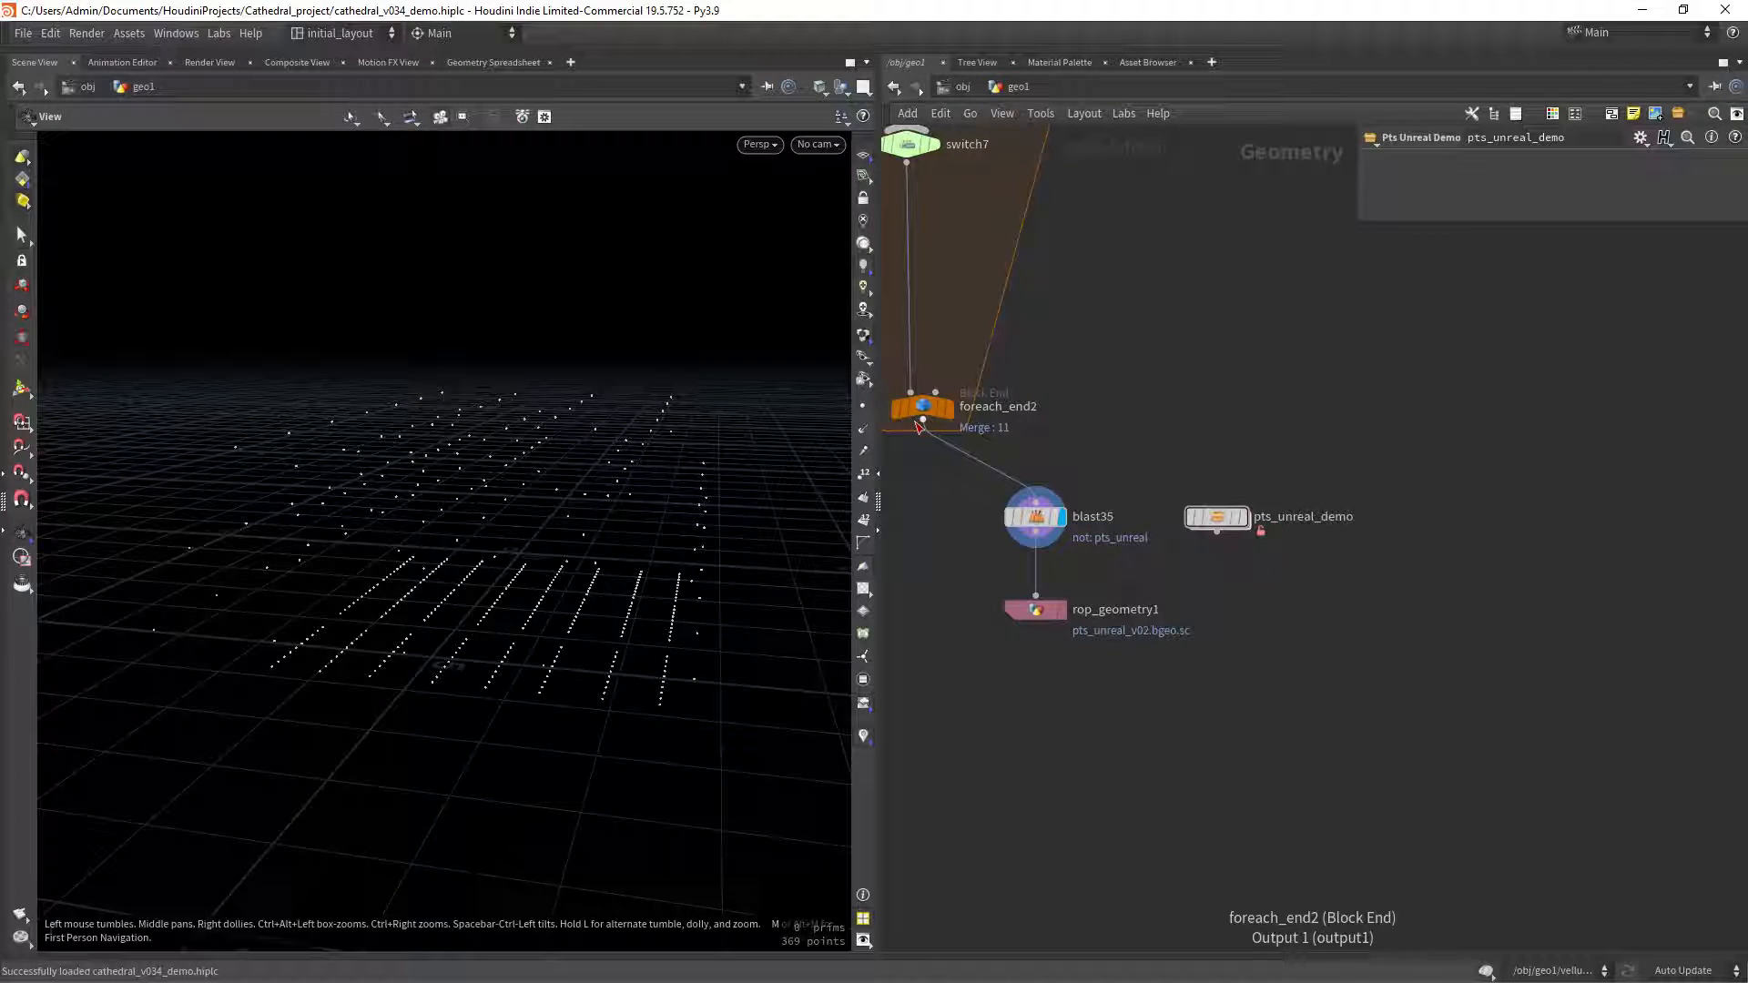
pyautogui.click(1044, 519)
pyautogui.click(496, 62)
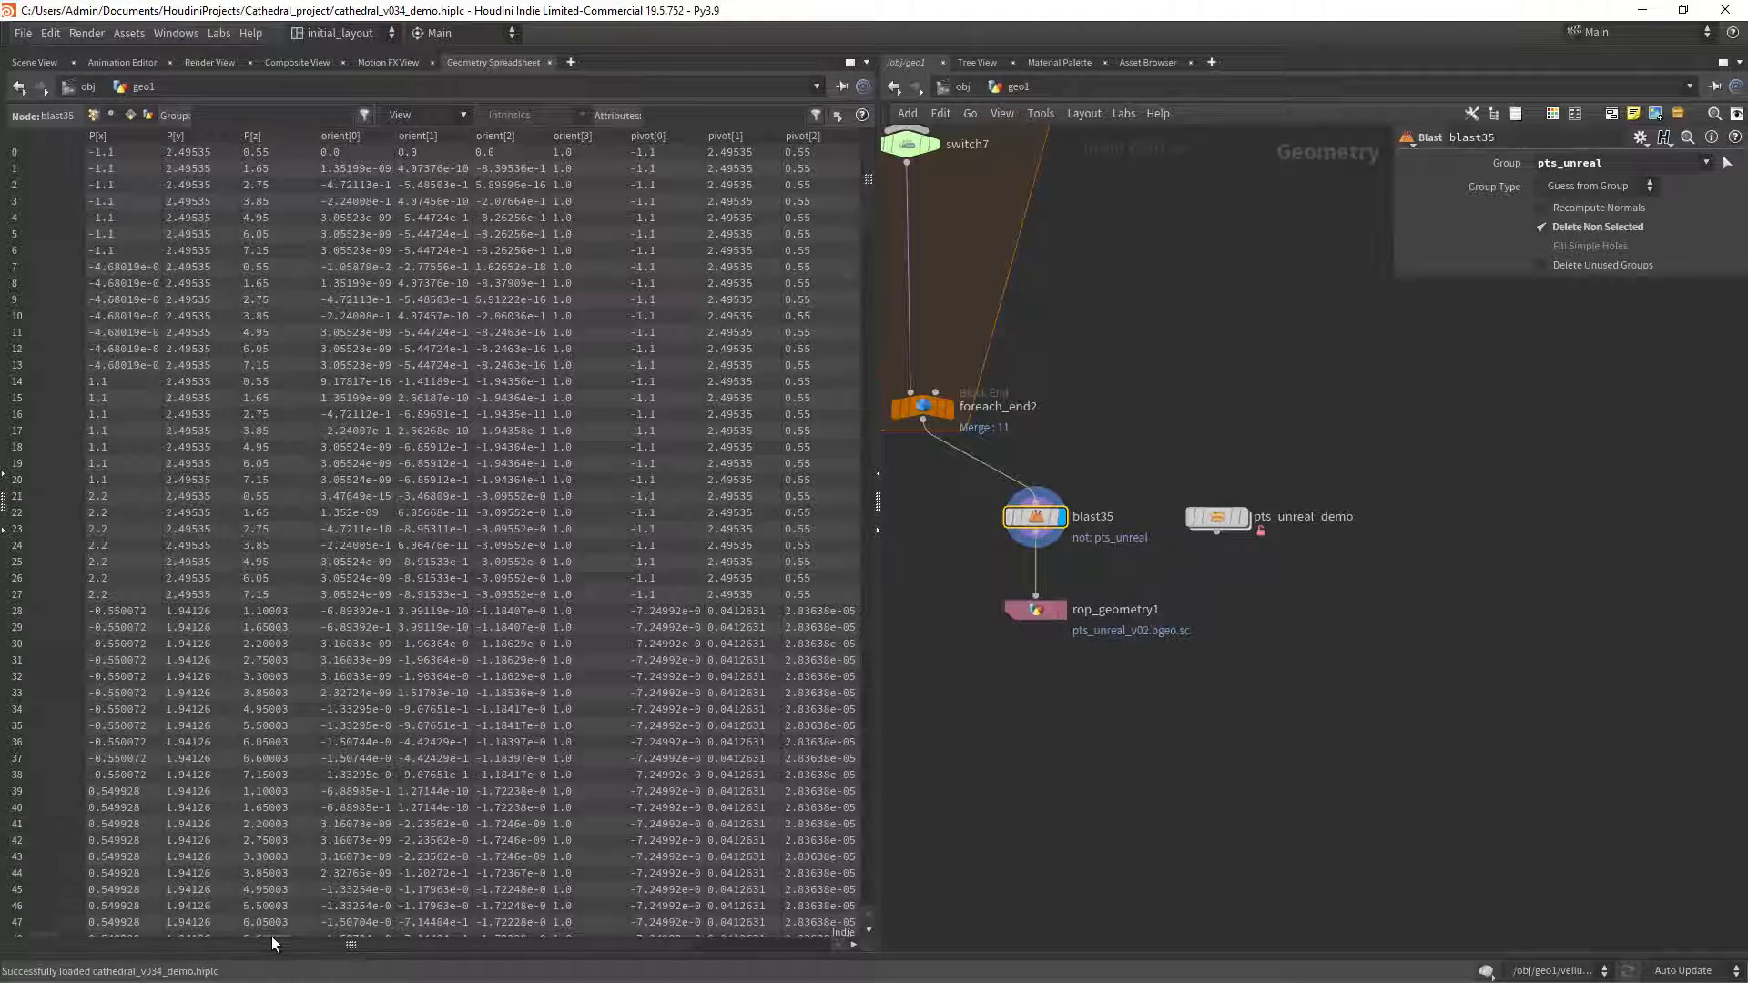
pyautogui.moveTo(273, 947); pyautogui.dragTo(451, 947)
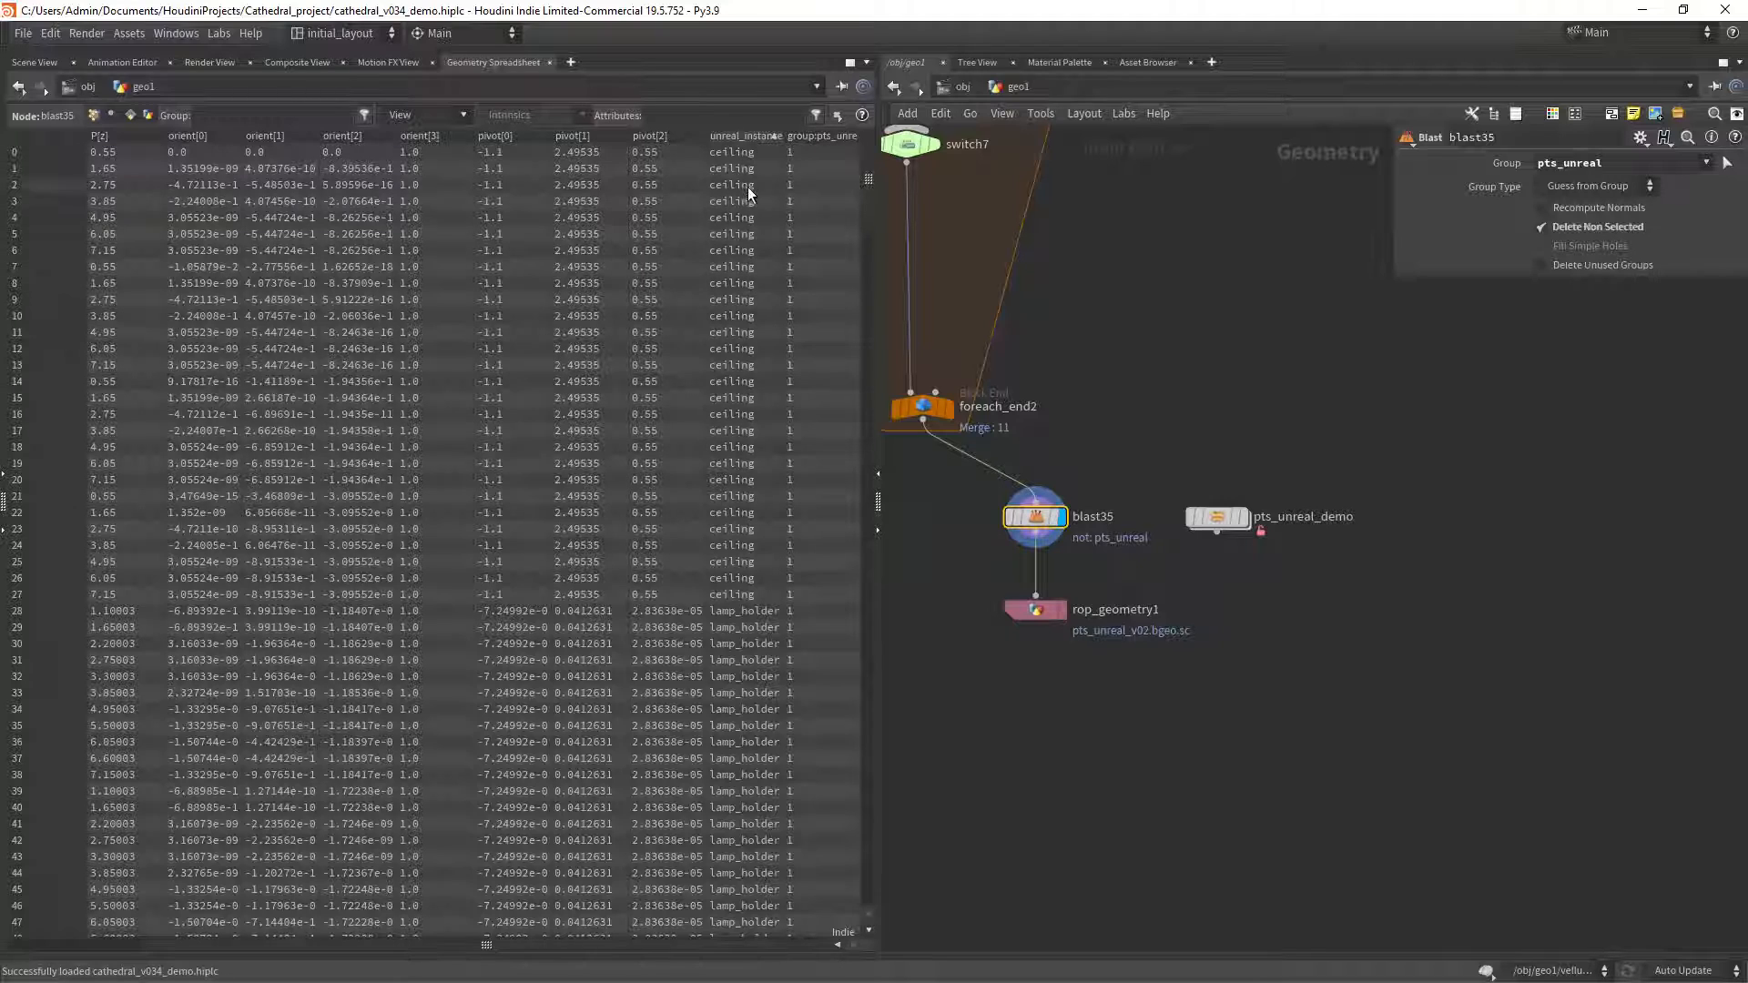
pyautogui.scroll(-9, 740, 543)
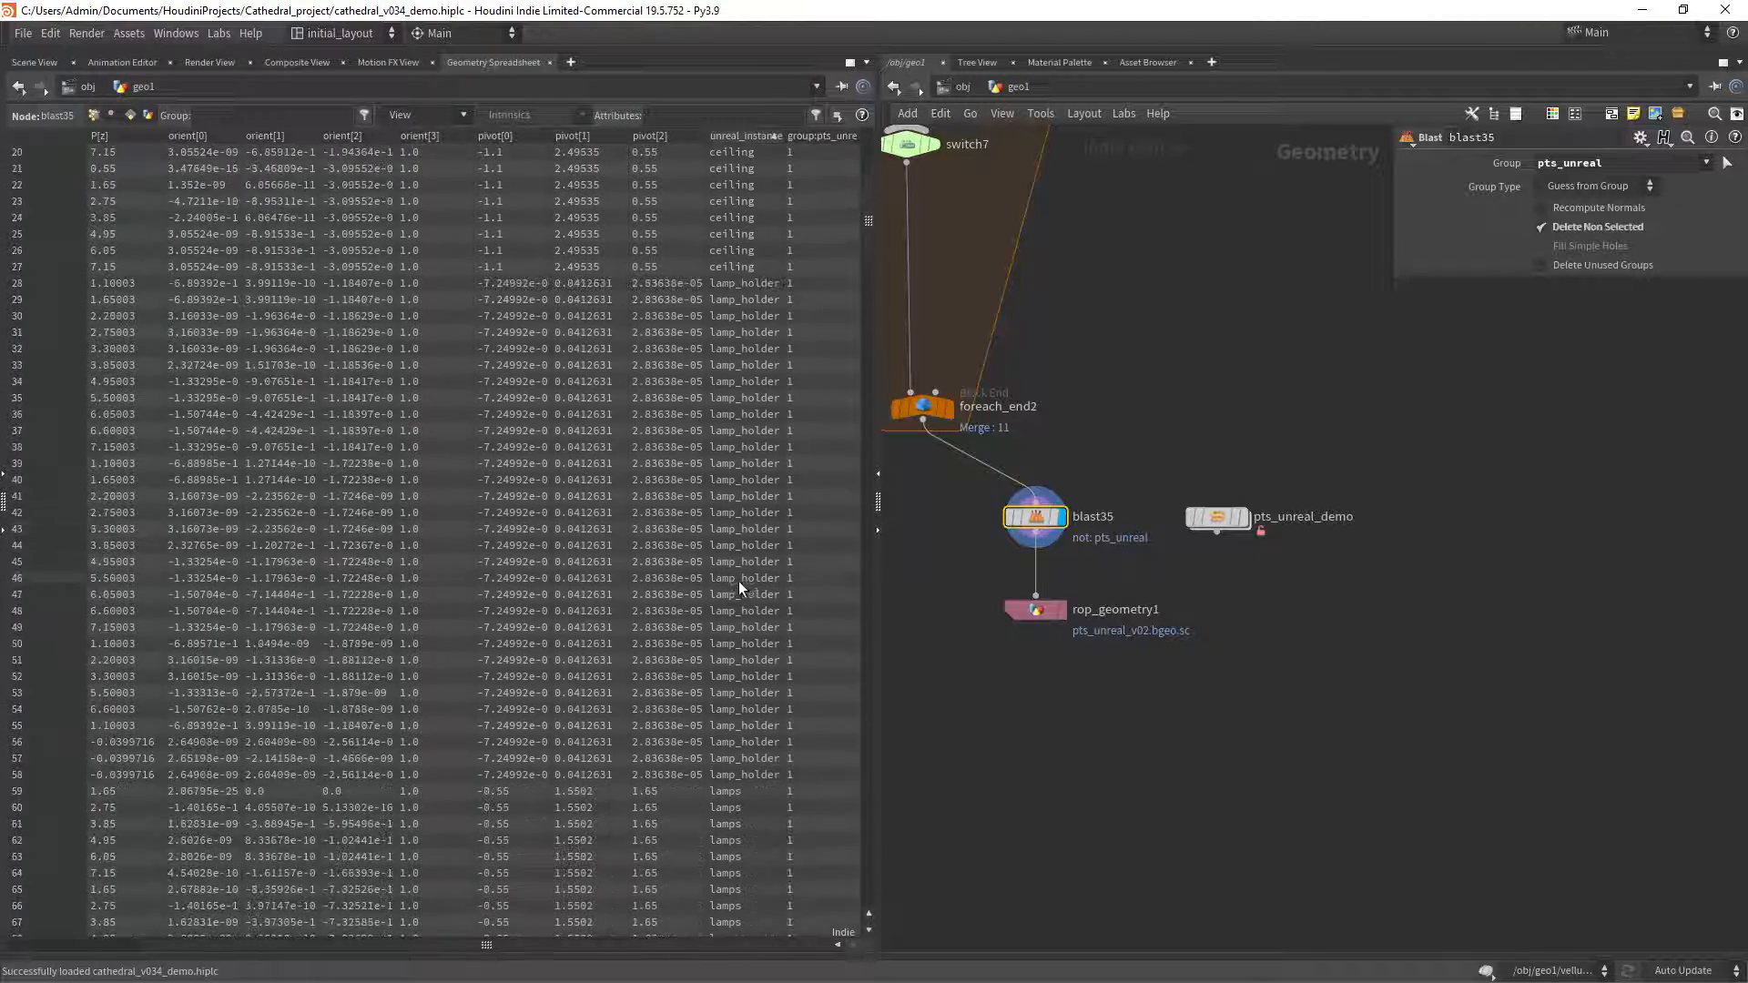
pyautogui.scroll(-5, 737, 596)
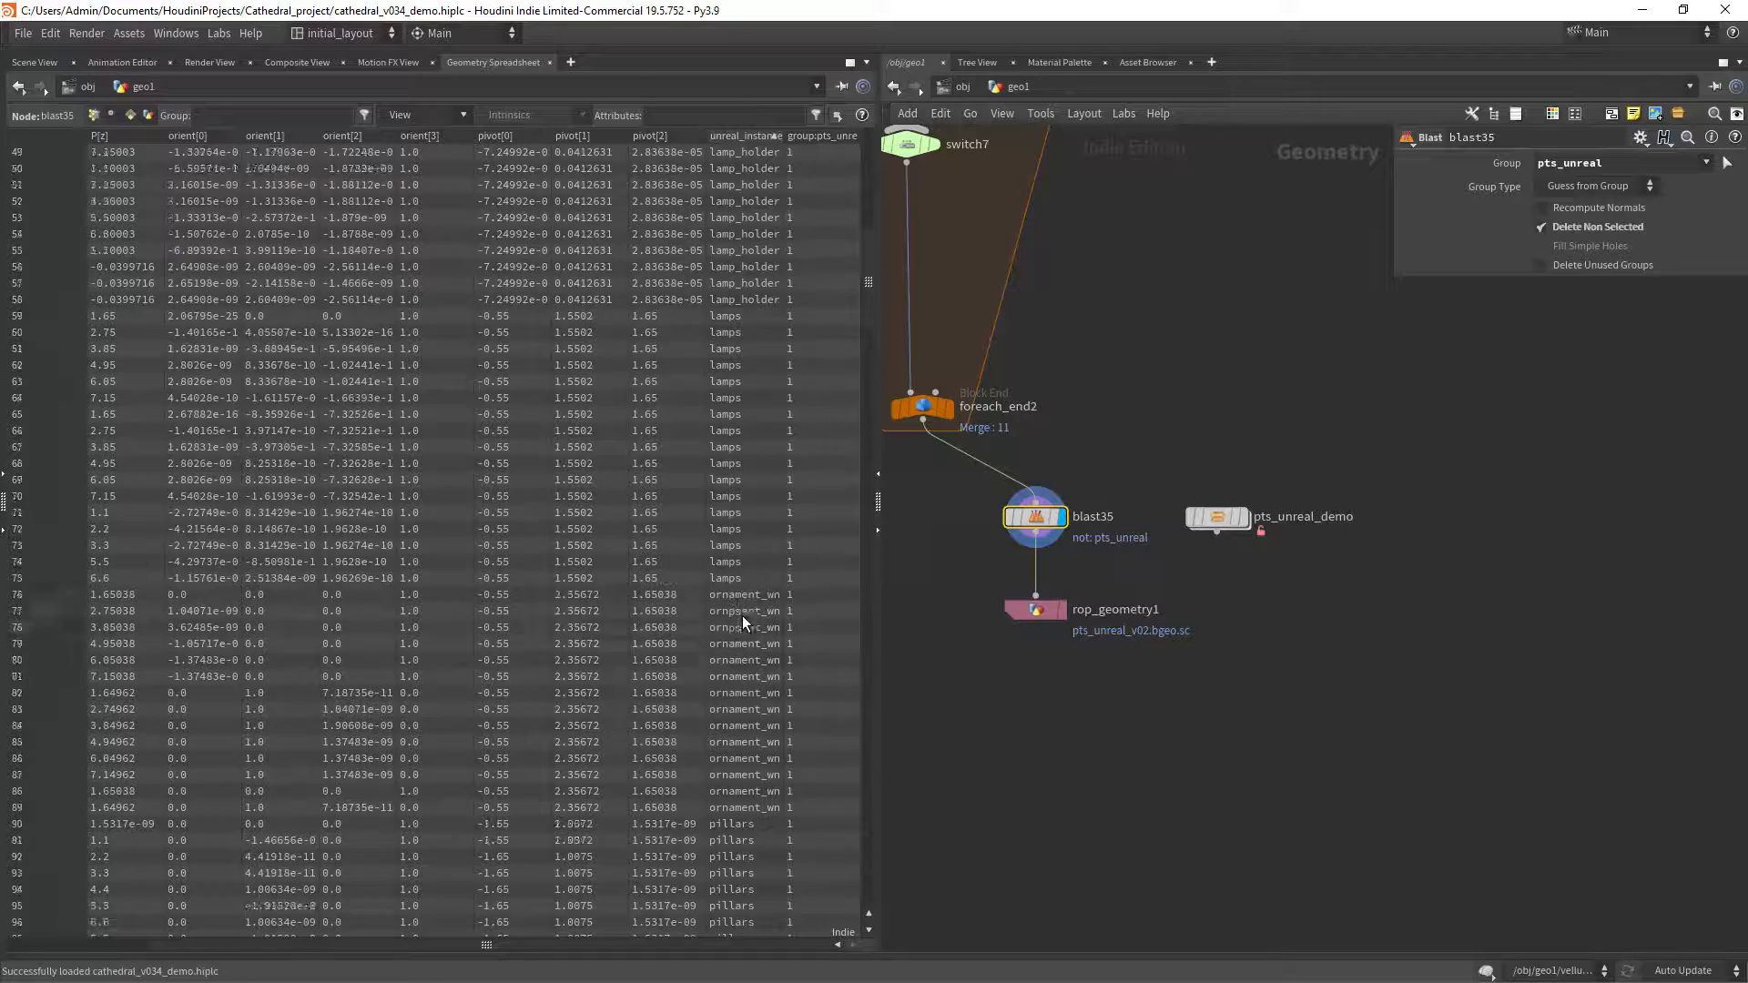
pyautogui.scroll(14, 741, 614)
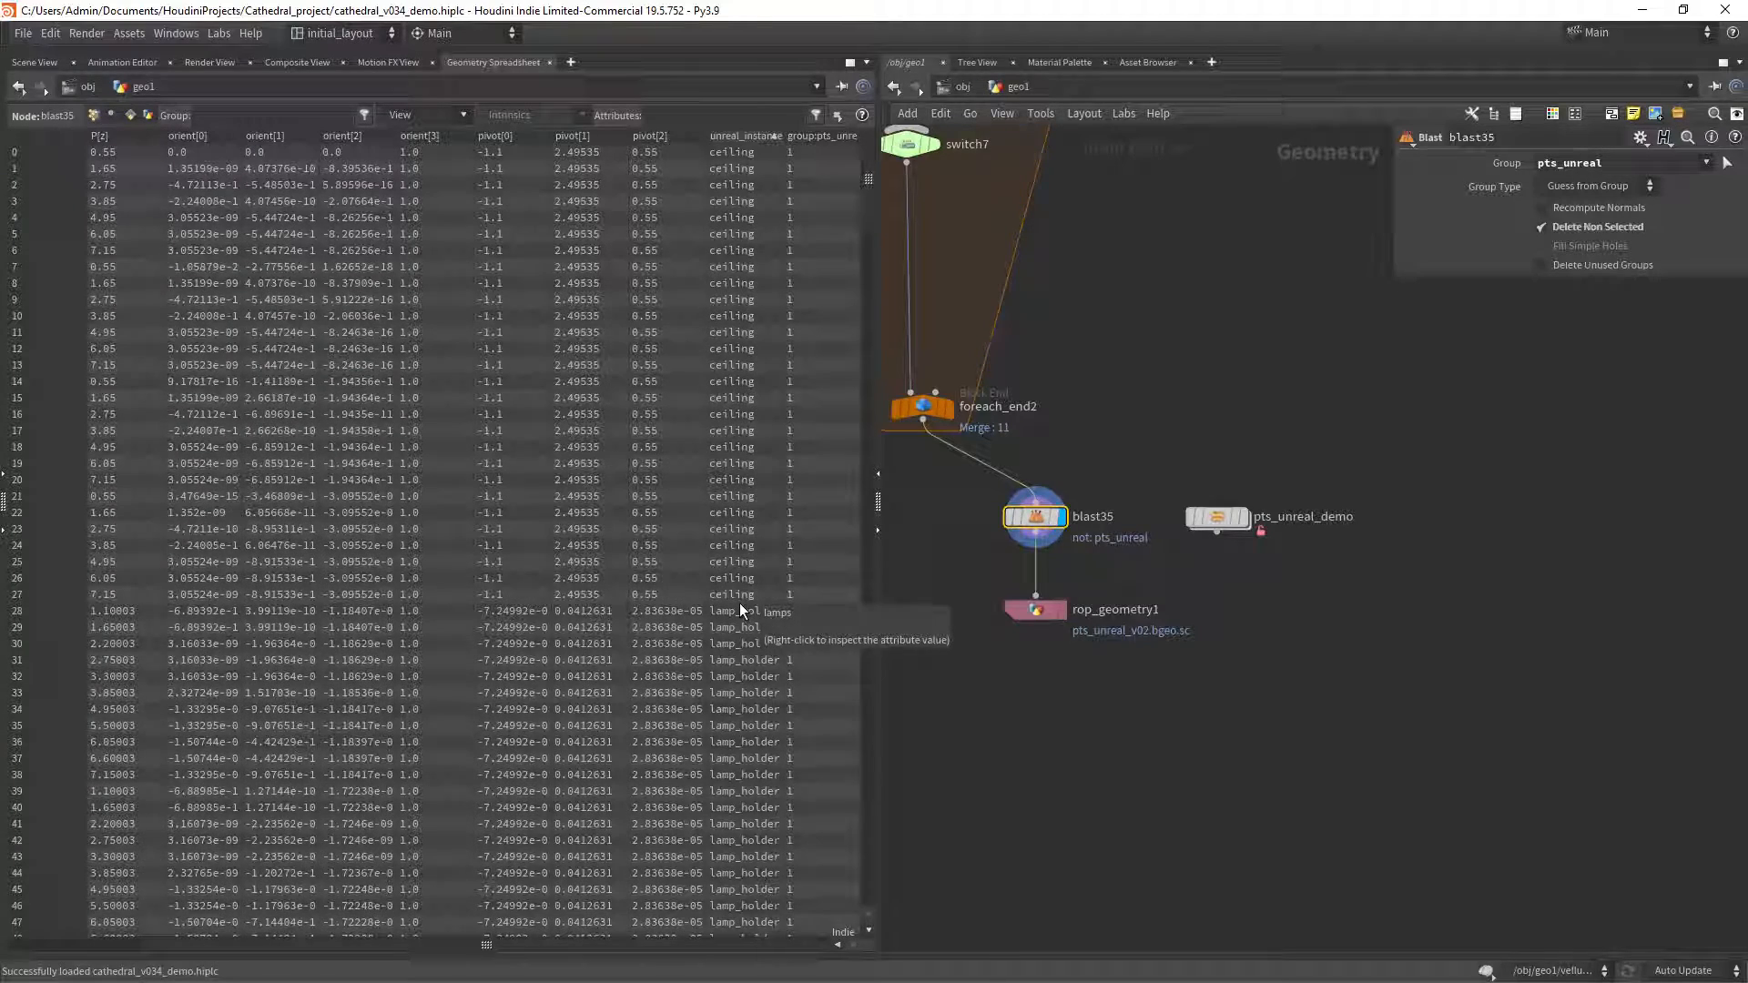
# Switch back to Unreal and assign the ceiling static mesh to InstancedStaticMeshComponent_0 of pts_unreal_demo.
pyautogui.hotkey('alt', 'Tab')
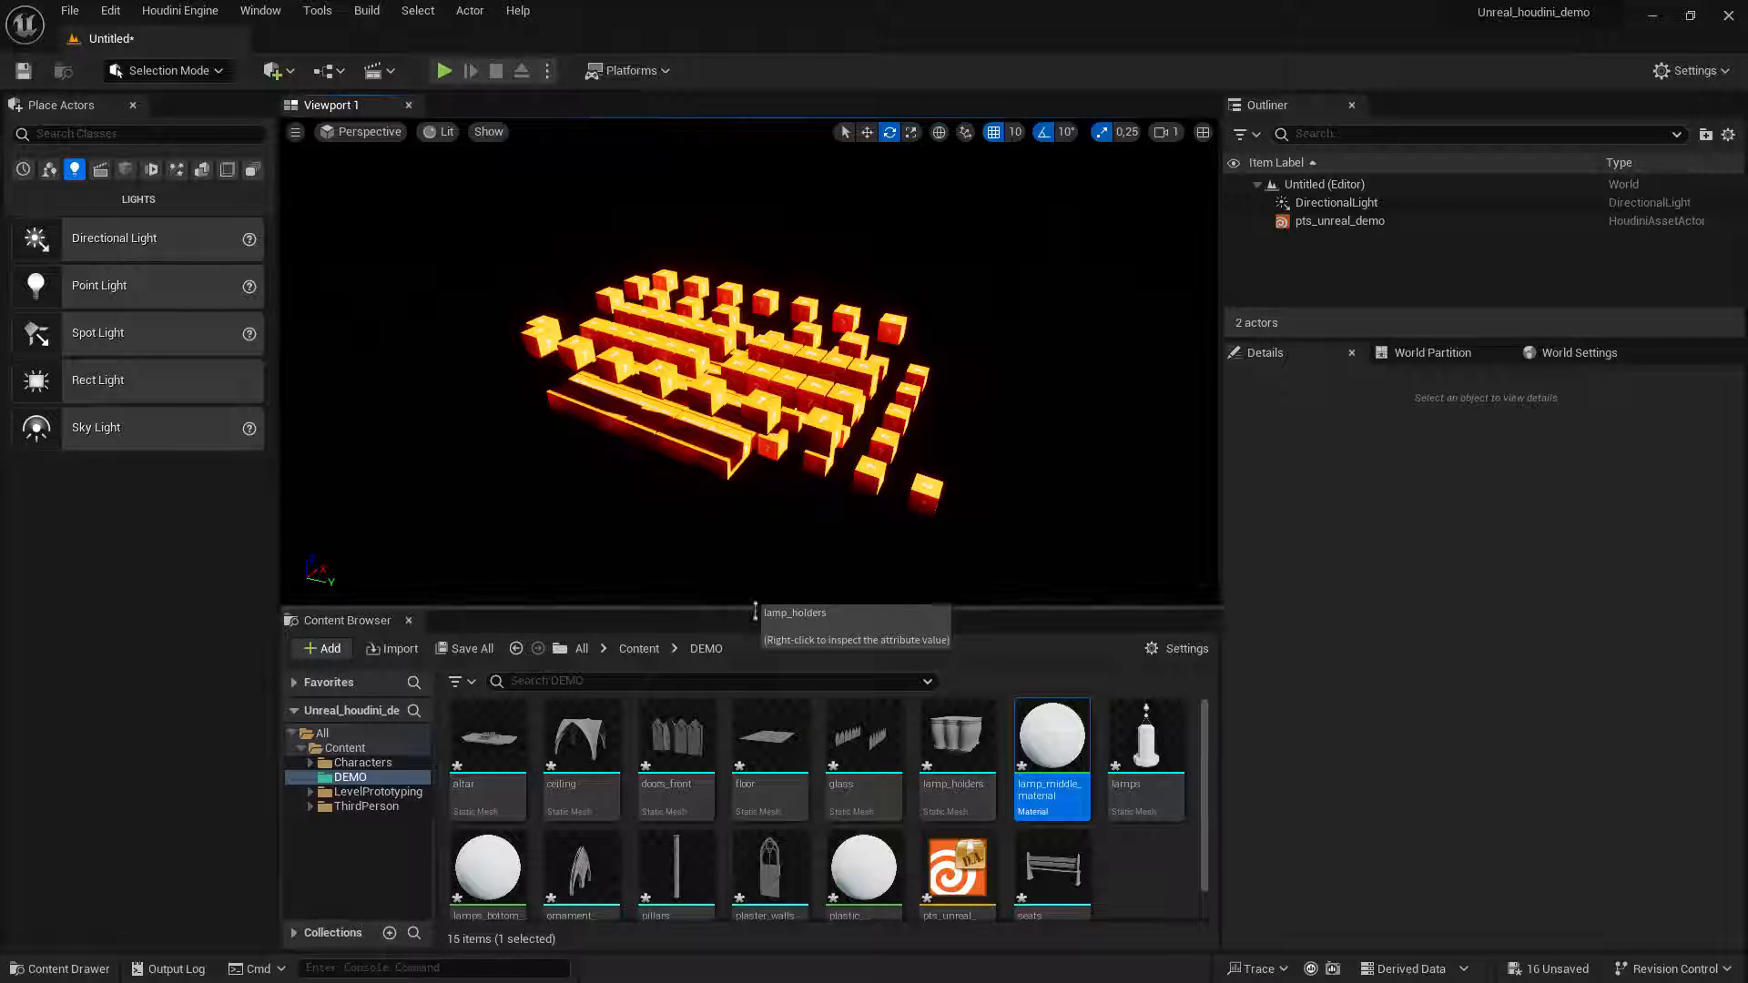
pyautogui.moveTo(870, 755)
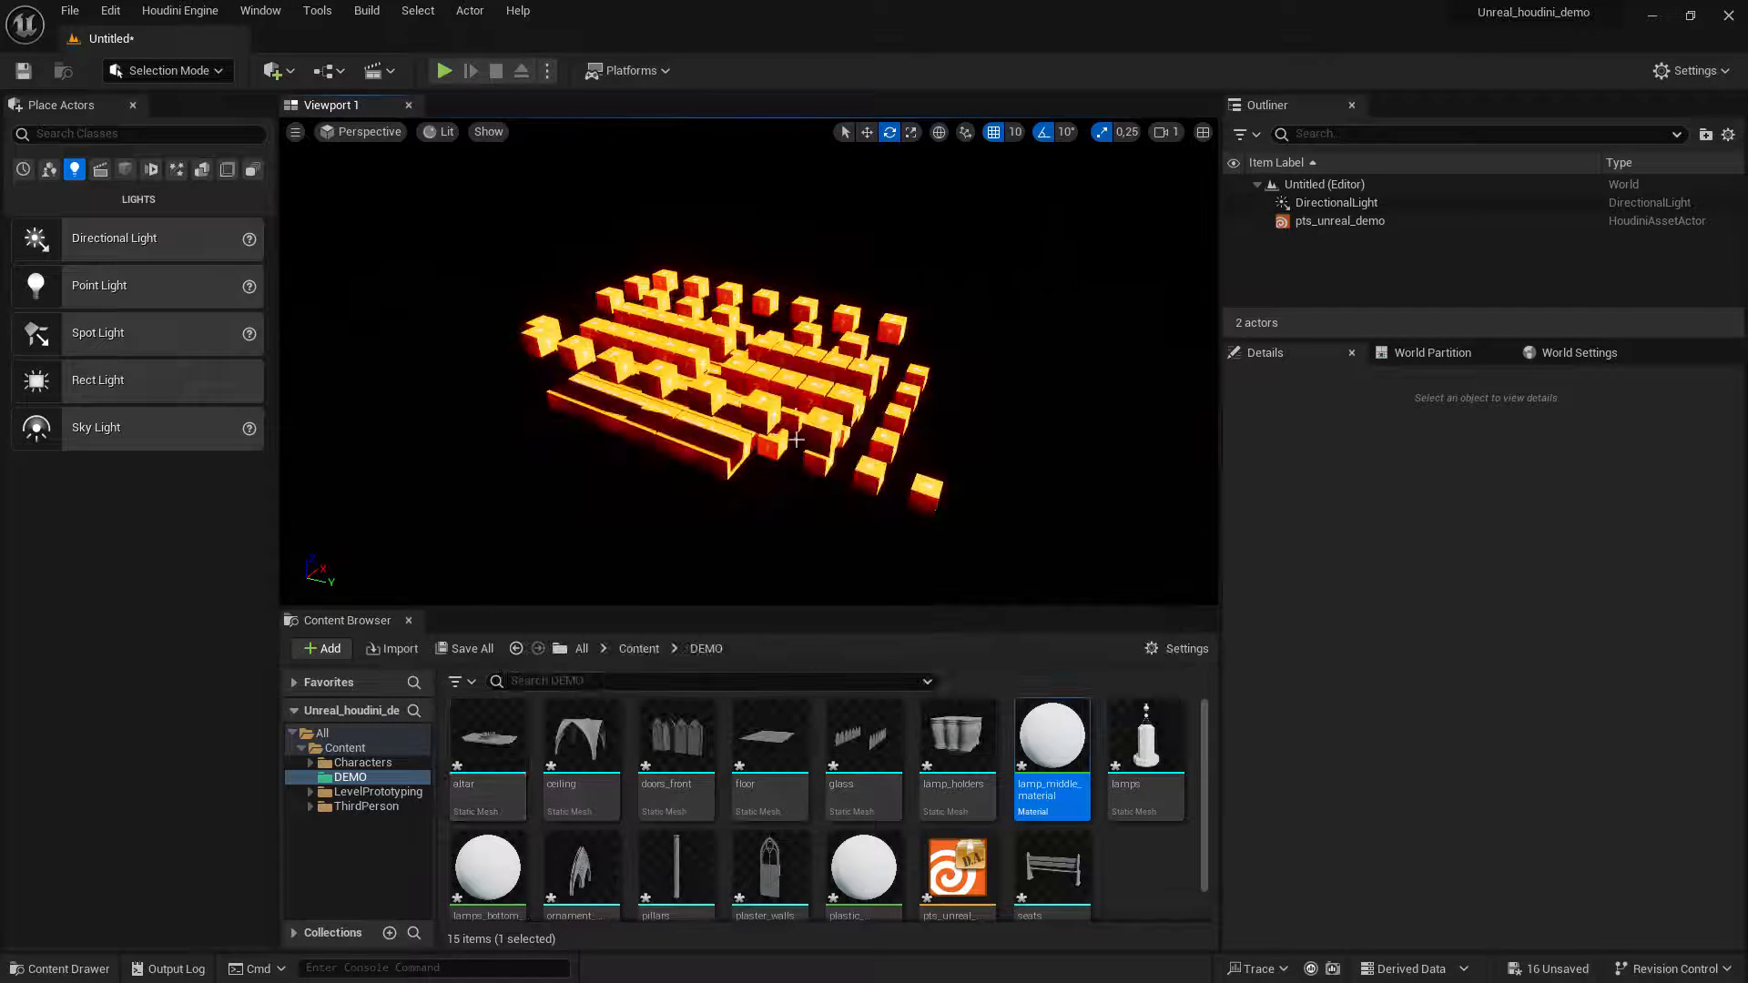
pyautogui.click(1348, 222)
pyautogui.keyDown('alt'); pyautogui.moveTo(840, 413); pyautogui.dragTo(665, 416); pyautogui.keyUp('alt')
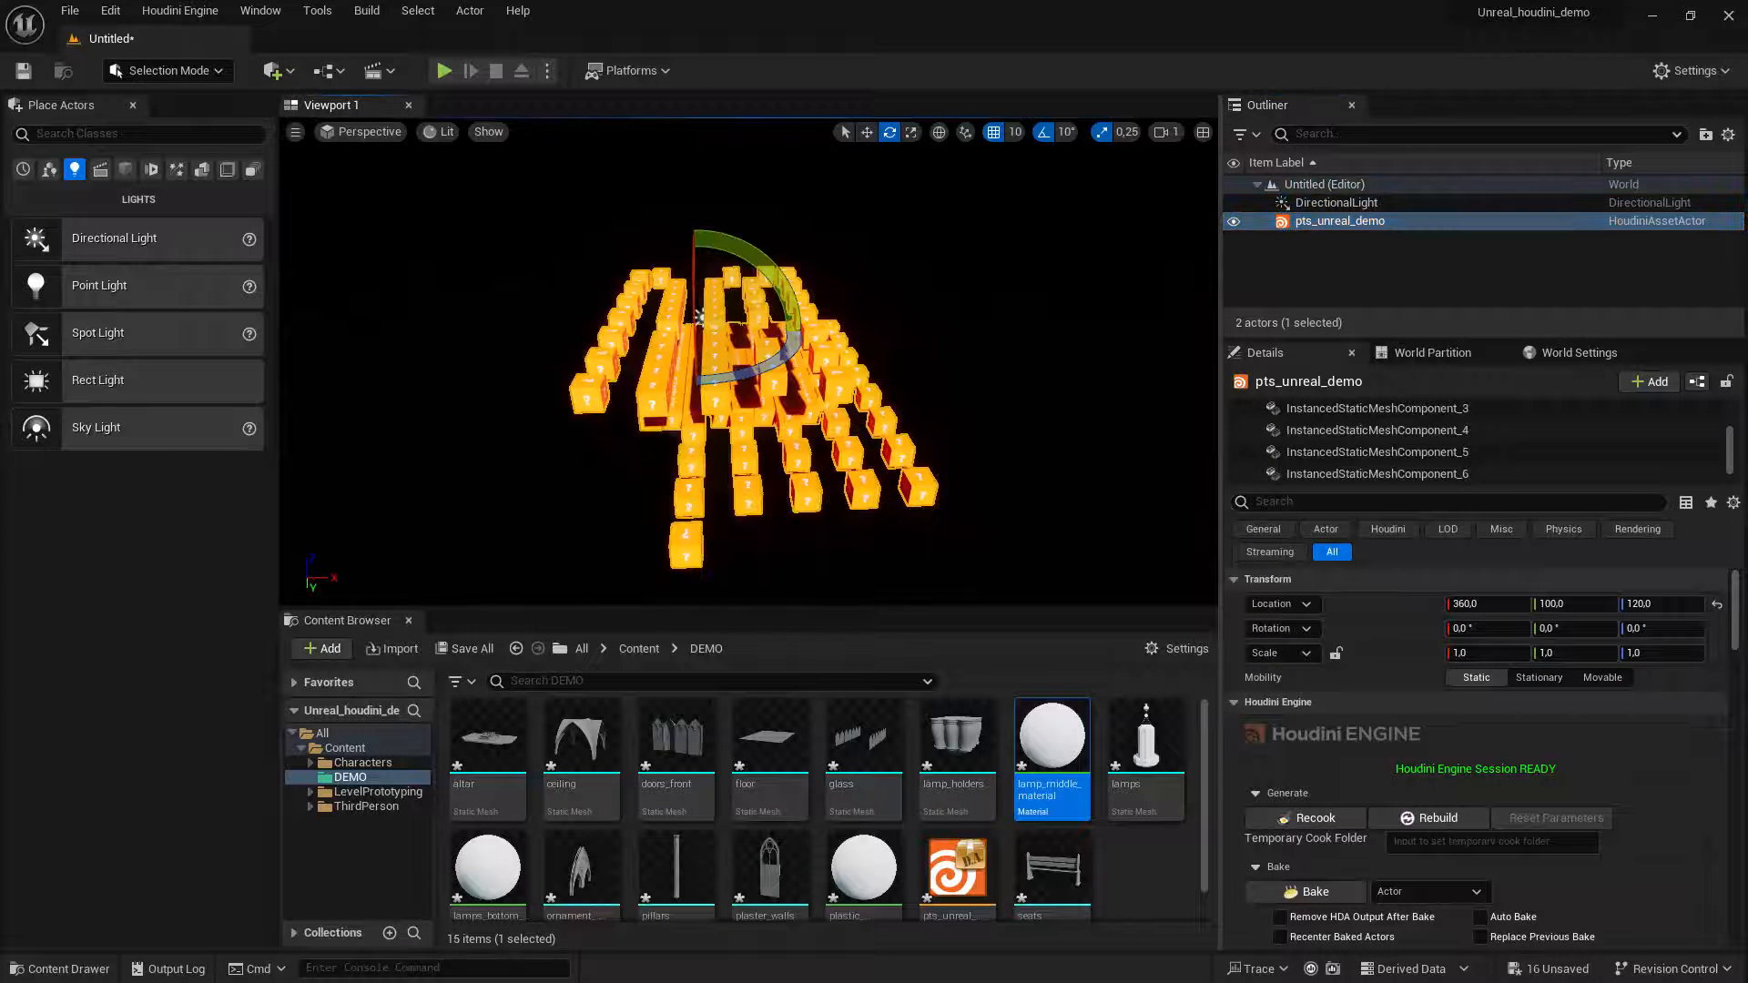
pyautogui.scroll(4, 1464, 431)
pyautogui.doubleClick(1462, 460)
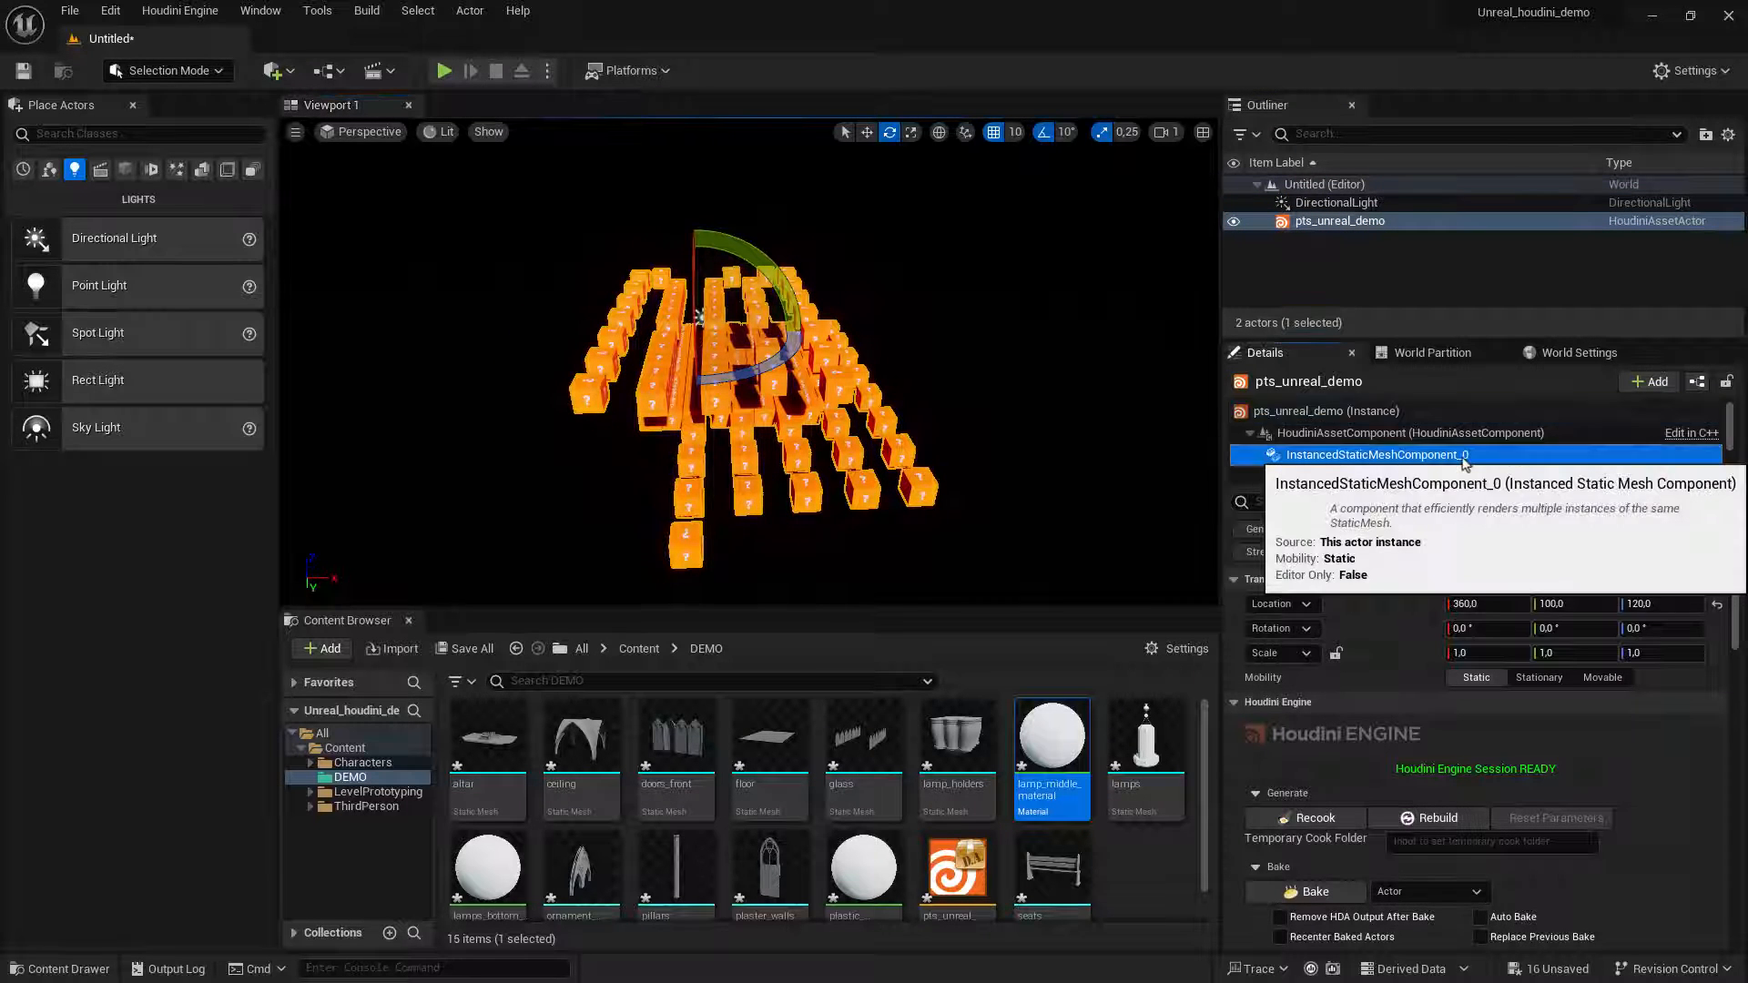
pyautogui.scroll(-3, 941, 464)
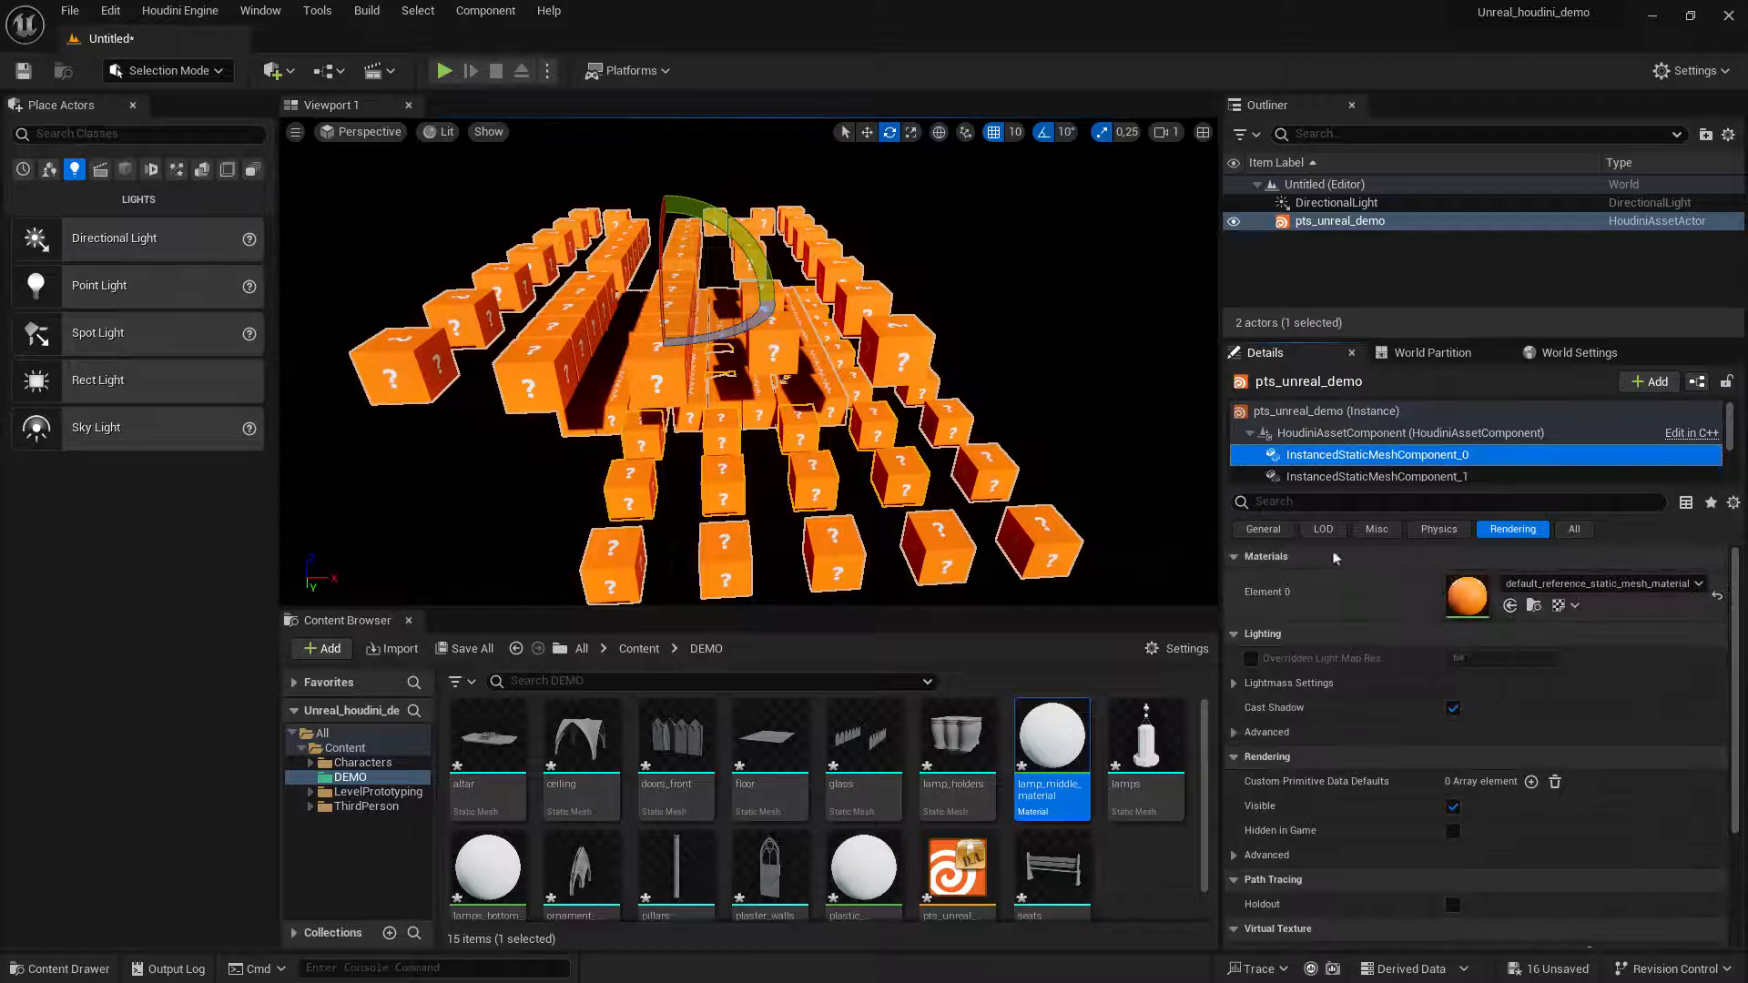
pyautogui.click(1263, 529)
pyautogui.click(1562, 707)
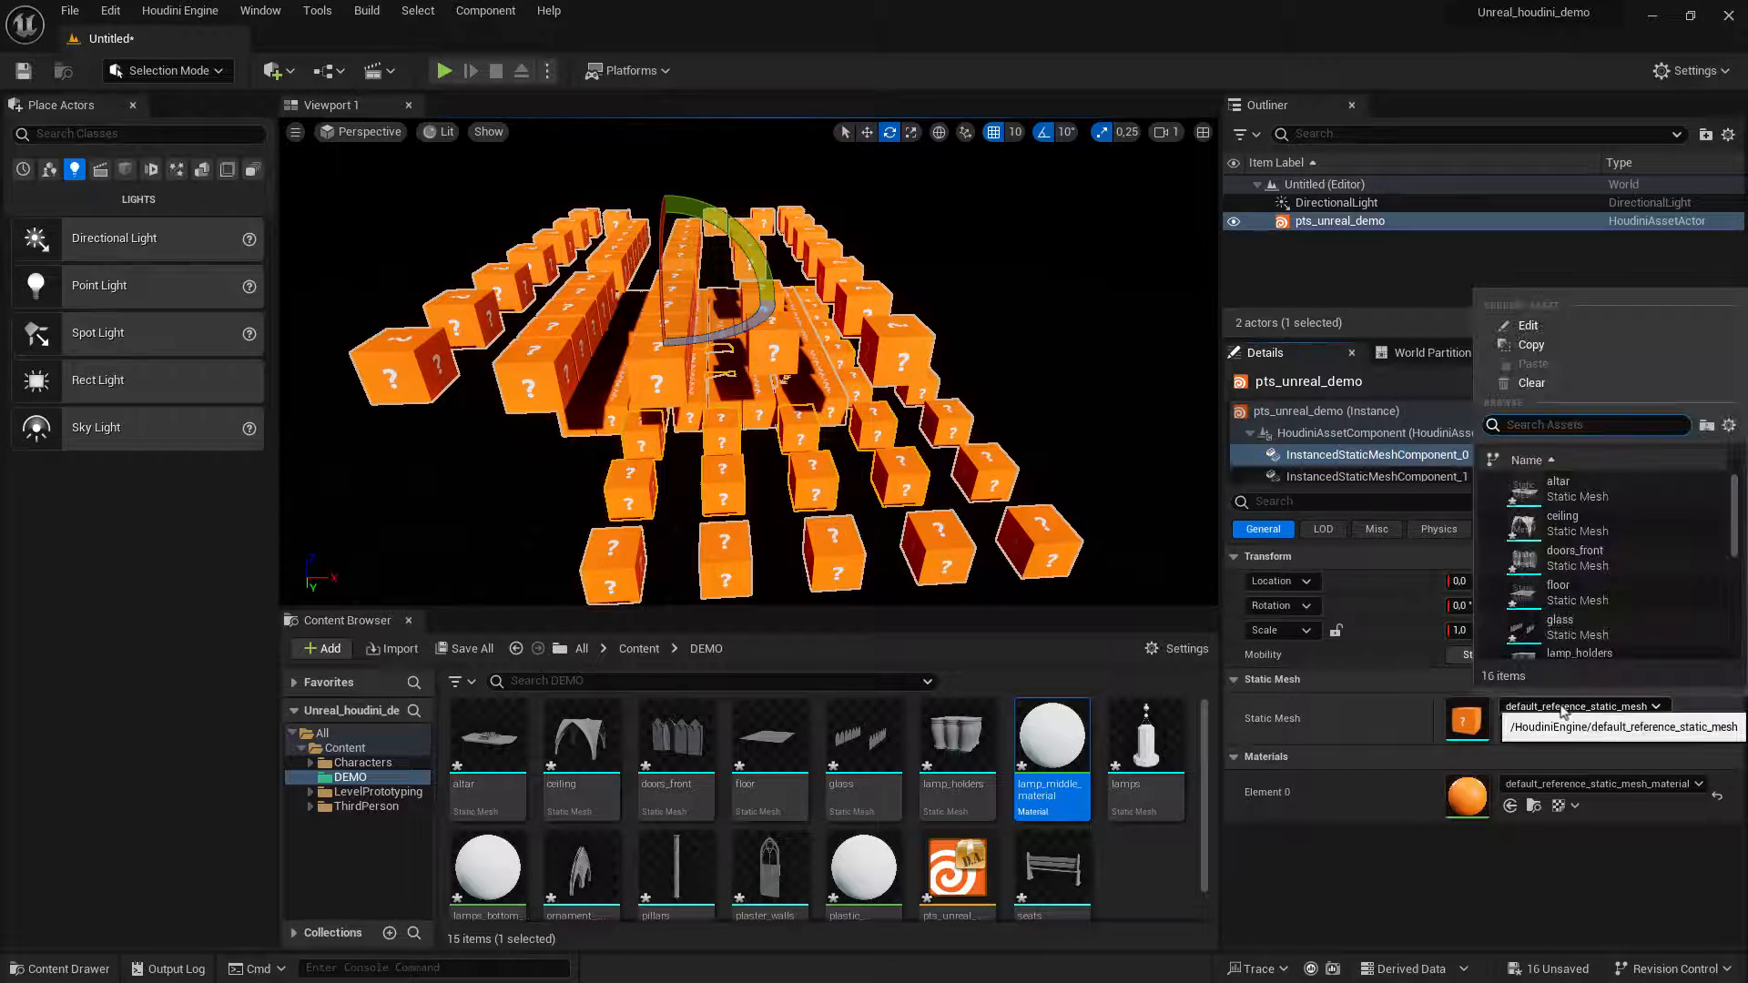
pyautogui.click(1566, 535)
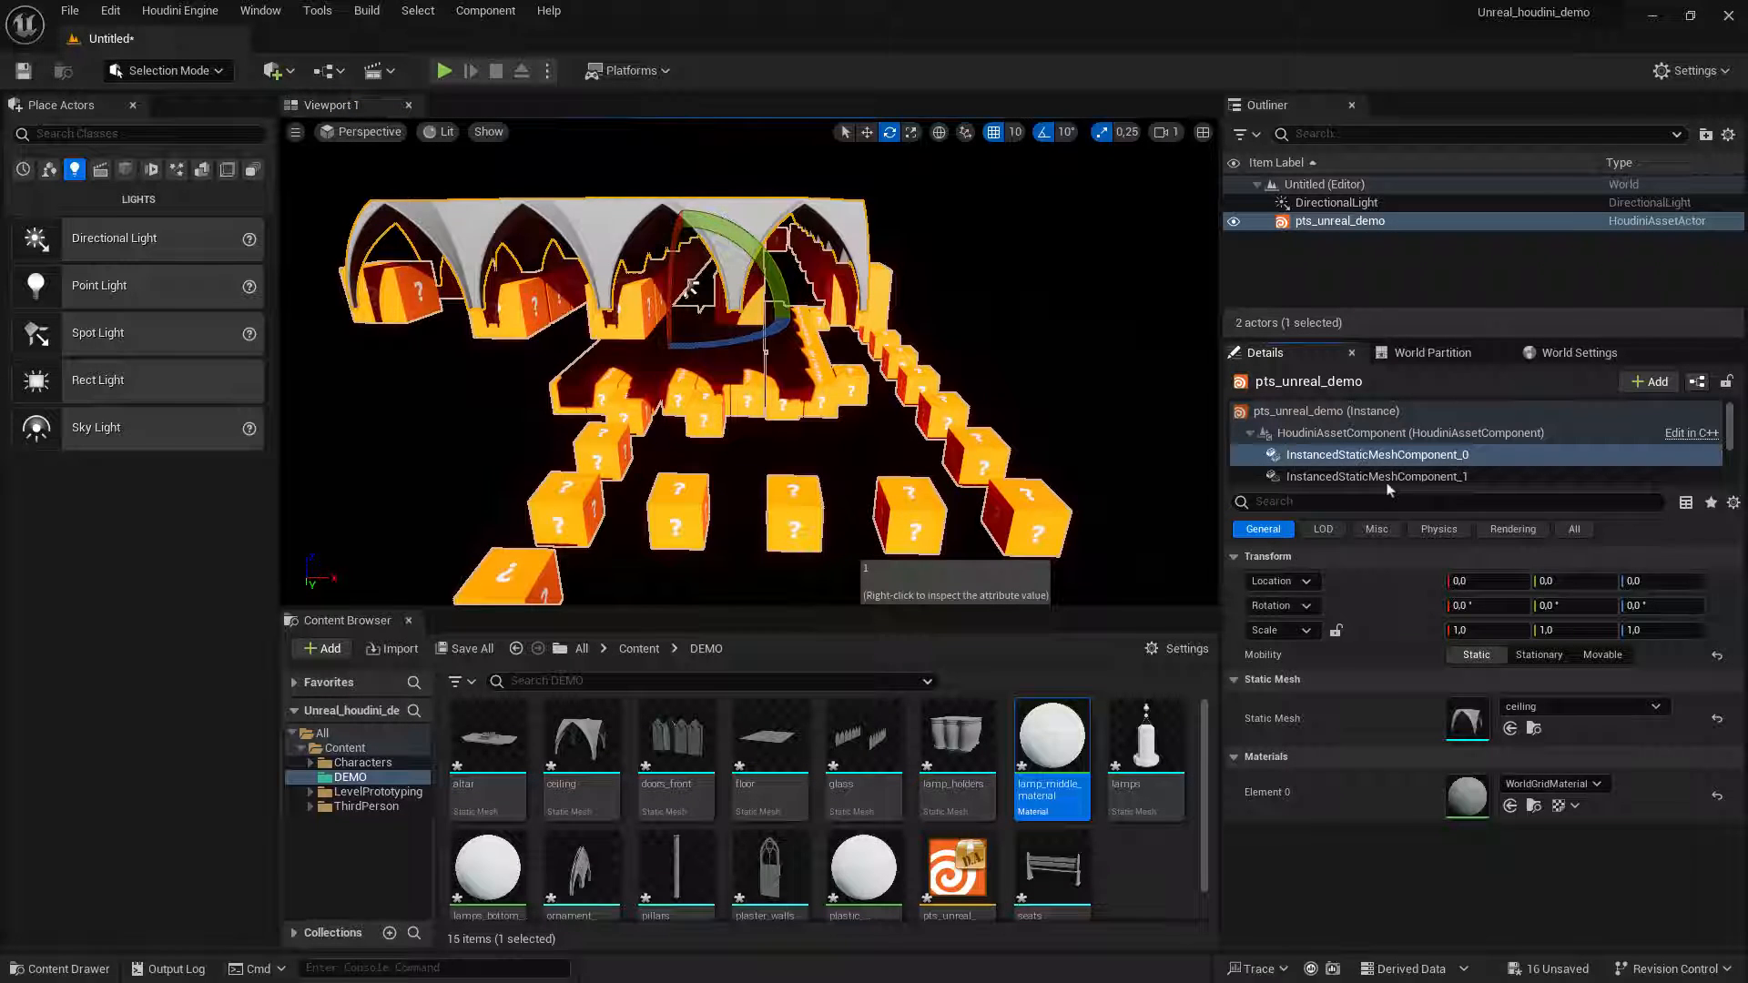
# Assign the lamp_holders static mesh to InstancedStaticMeshComponent_1 and view the instances from below the ceiling.
pyautogui.click(1409, 474)
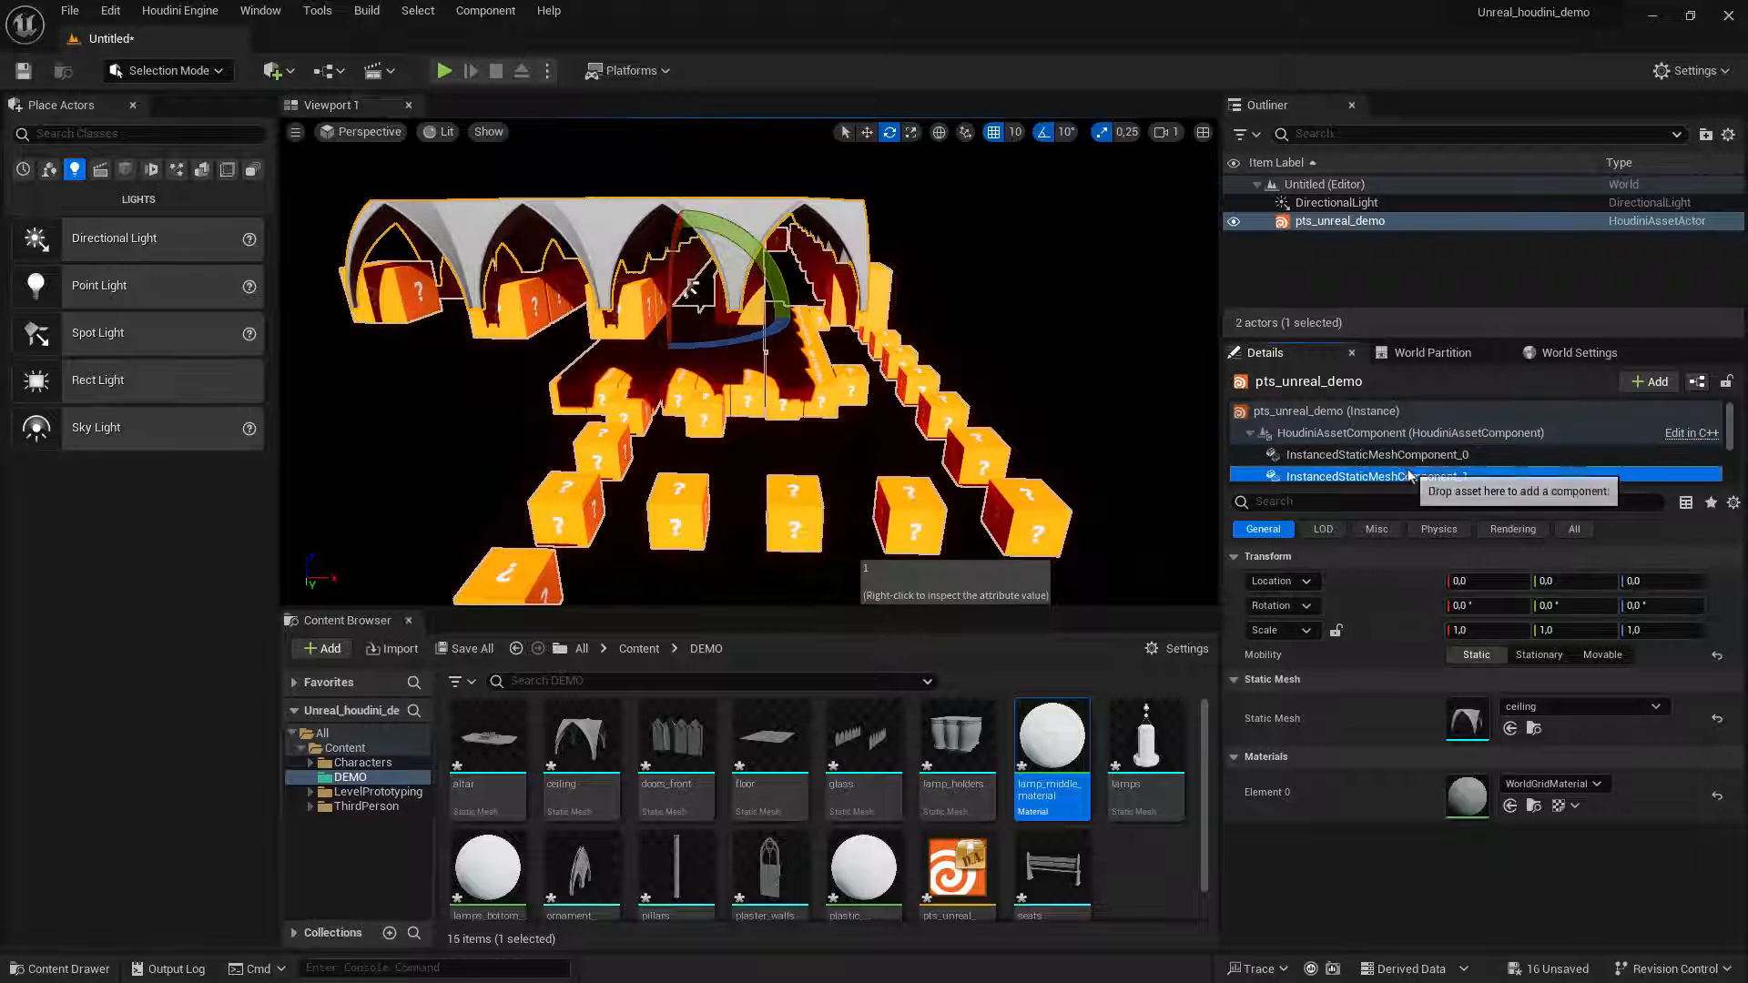
pyautogui.click(1570, 706)
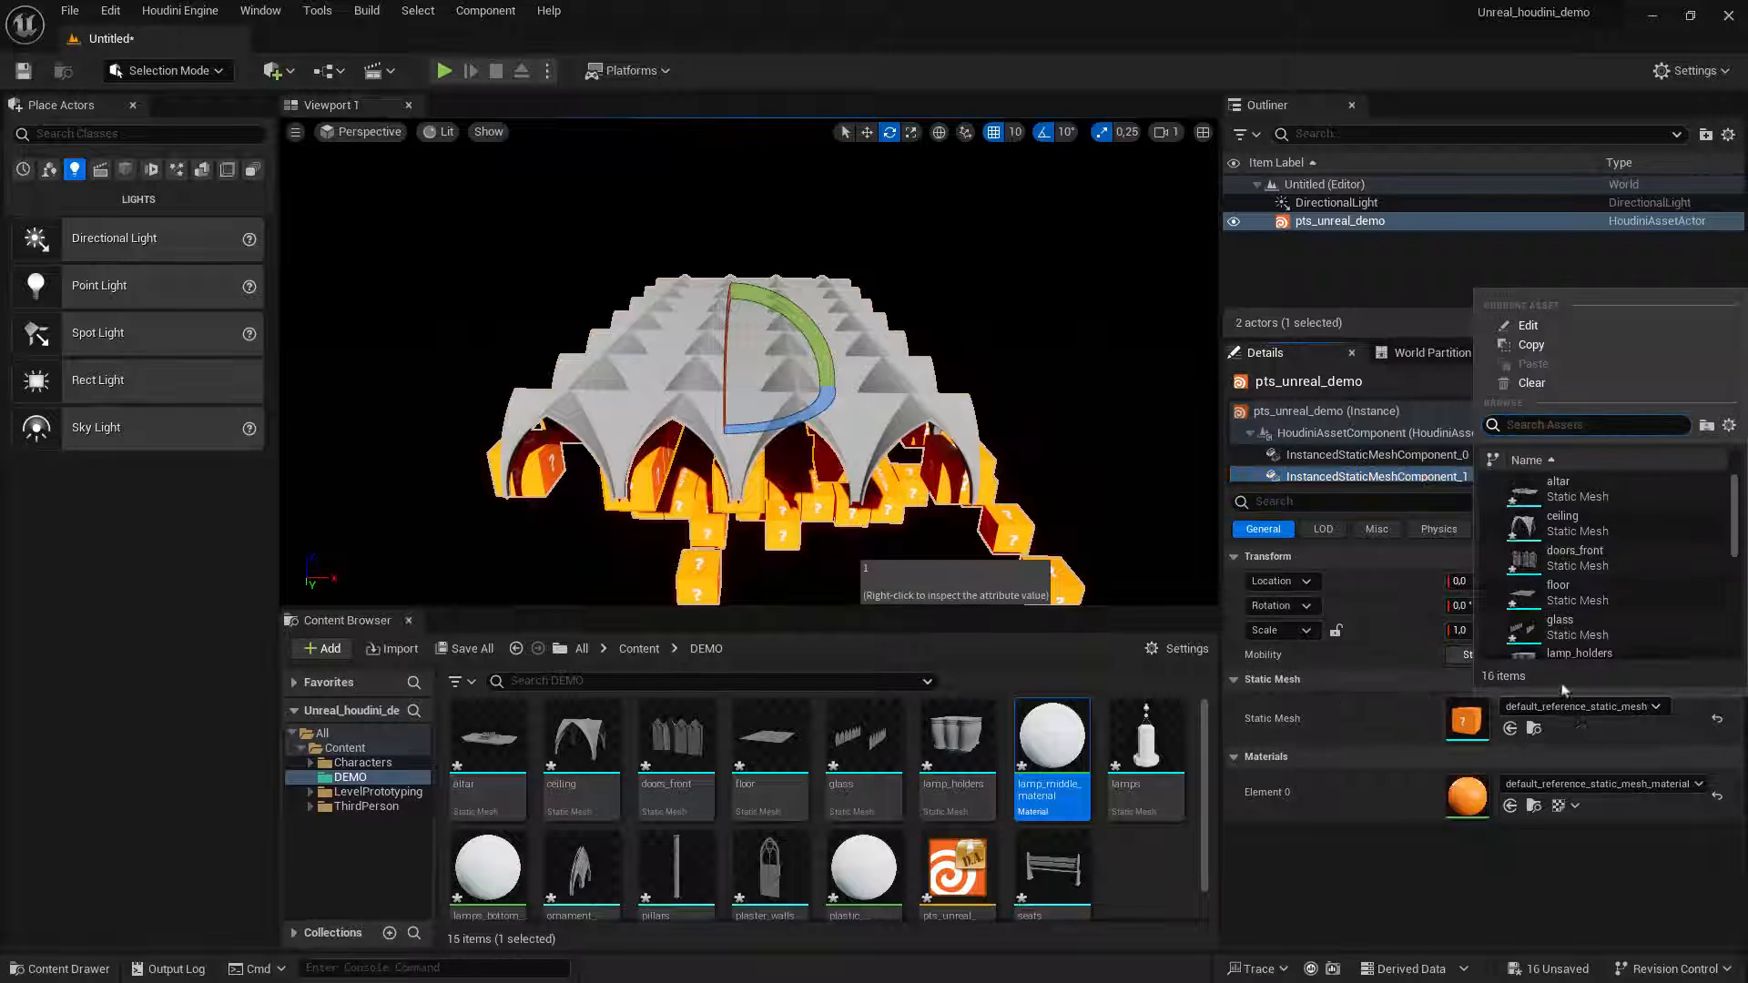
pyautogui.moveTo(1595, 560)
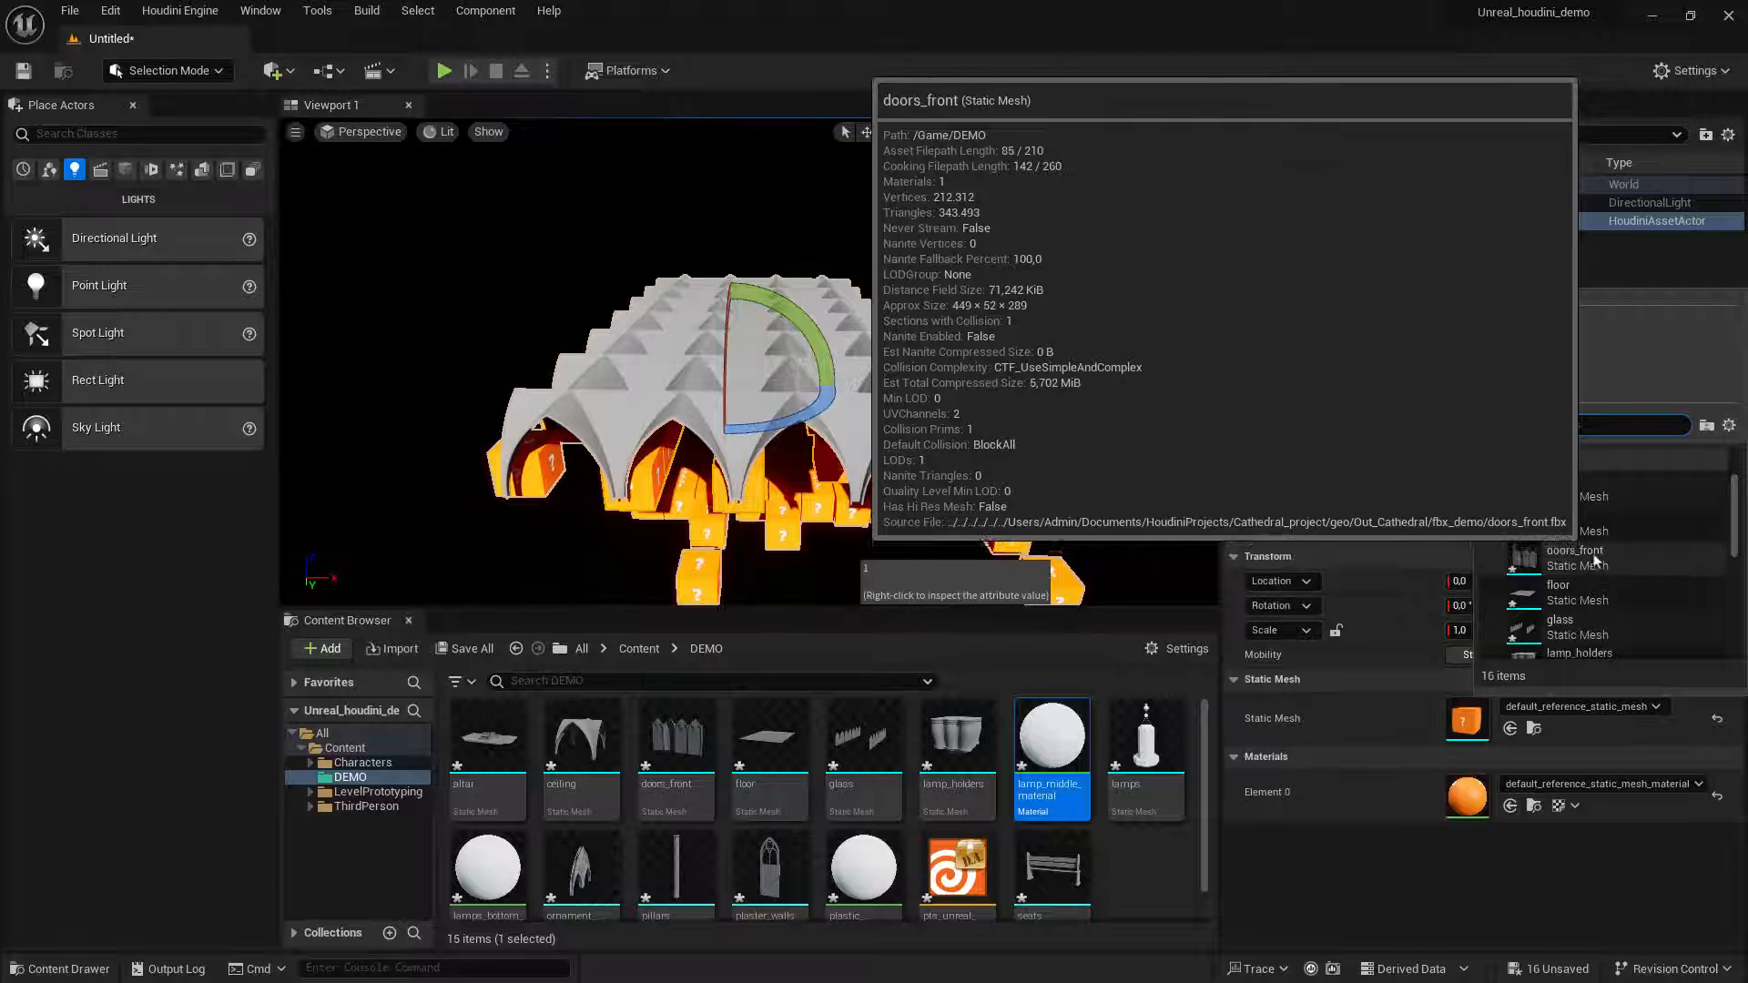
pyautogui.click(1580, 587)
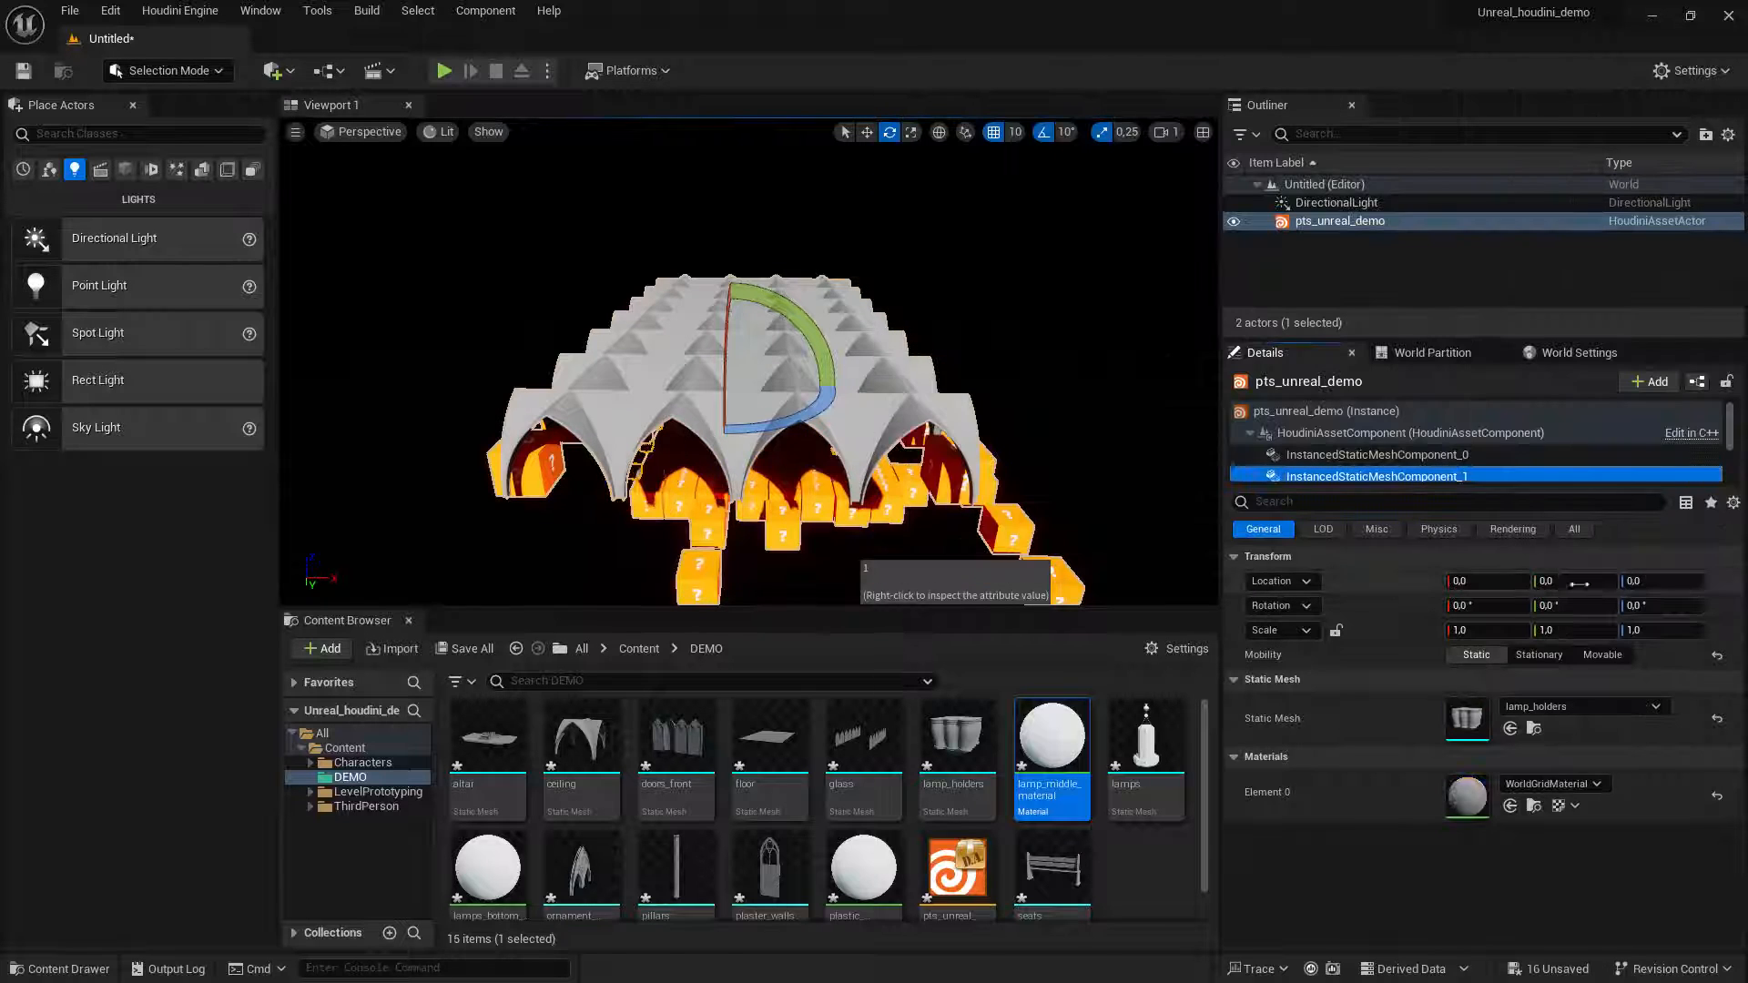
pyautogui.keyDown('alt'); pyautogui.moveTo(1047, 437); pyautogui.dragTo(1060, 369); pyautogui.keyUp('alt')
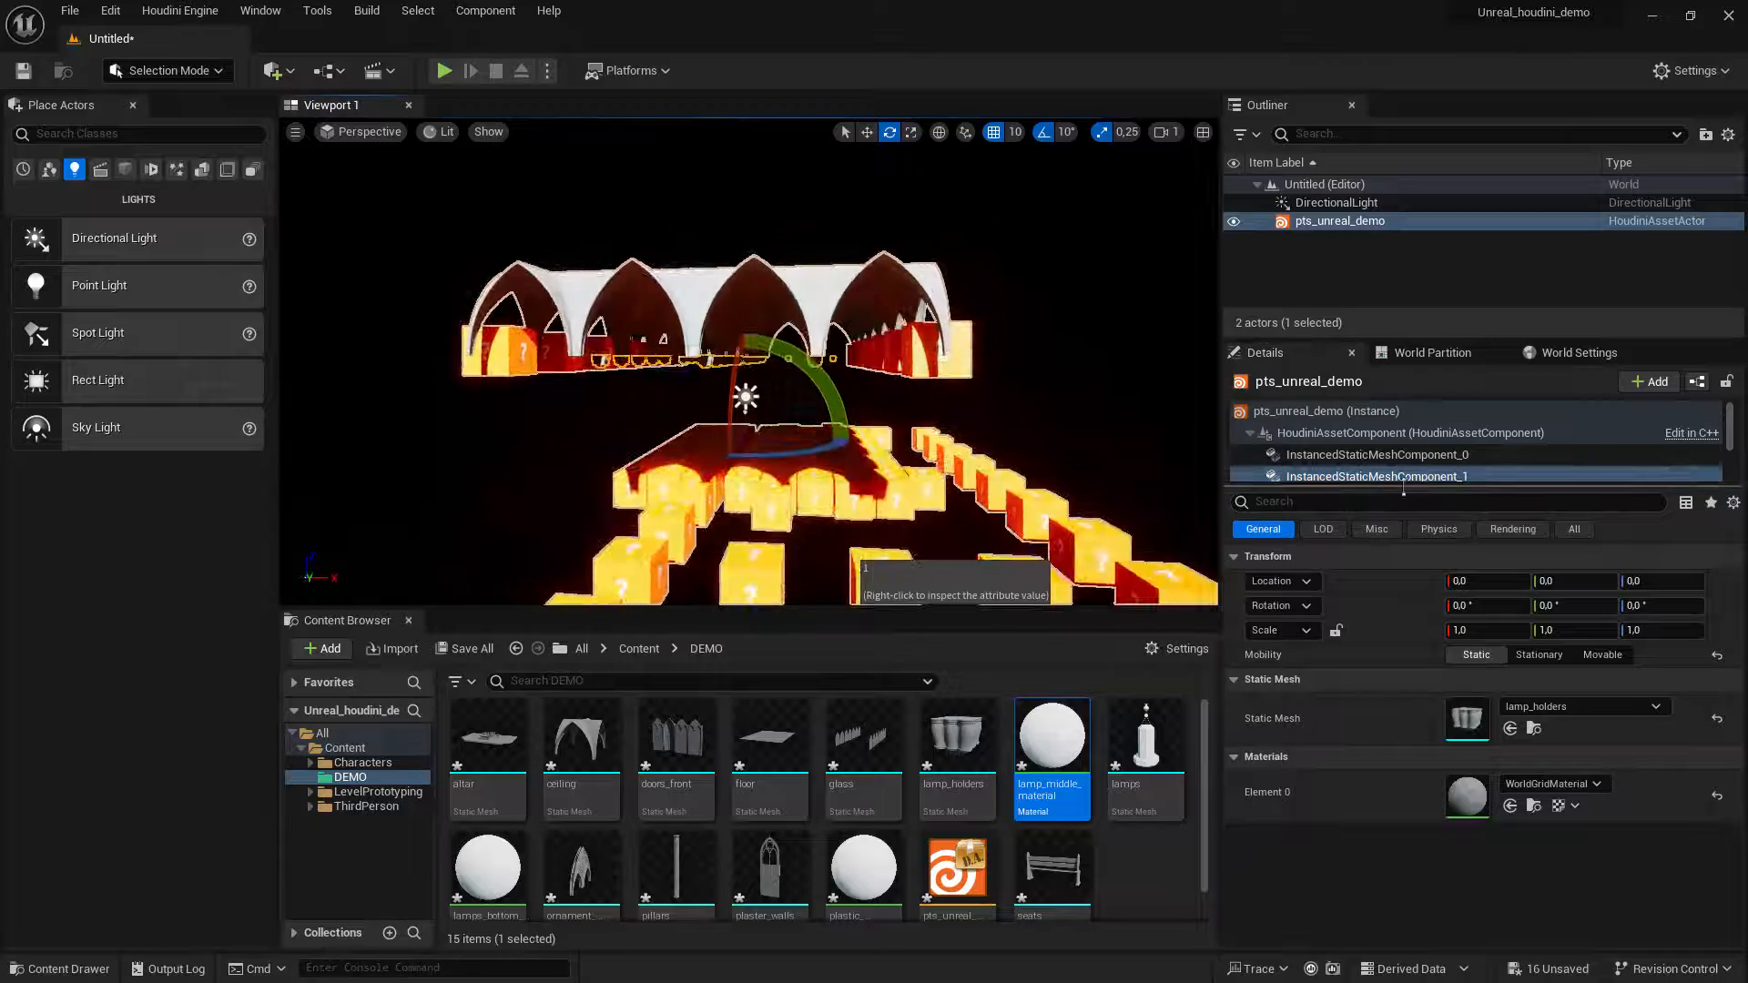
# Check the instance name following lamp_holders in Houdini's spreadsheet, and assign the lamps static mesh to InstancedStaticMeshComponent_2 in Unreal.
pyautogui.hotkey('alt', 'Tab')
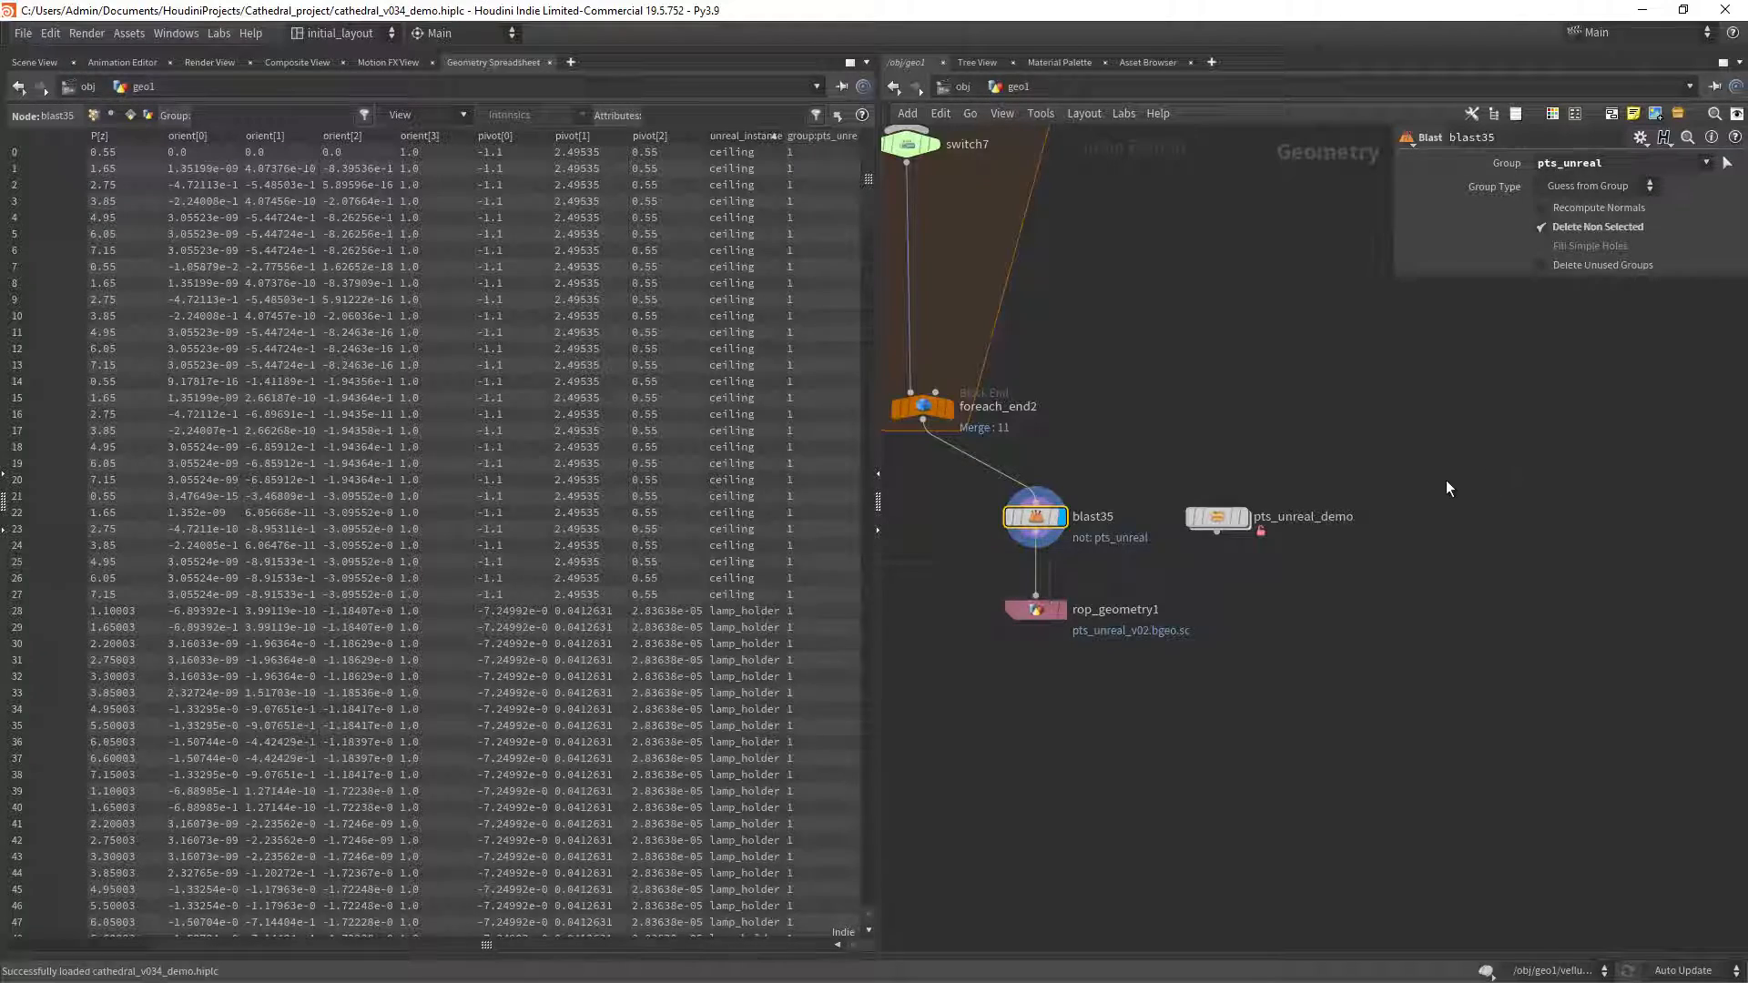
pyautogui.scroll(-10, 754, 541)
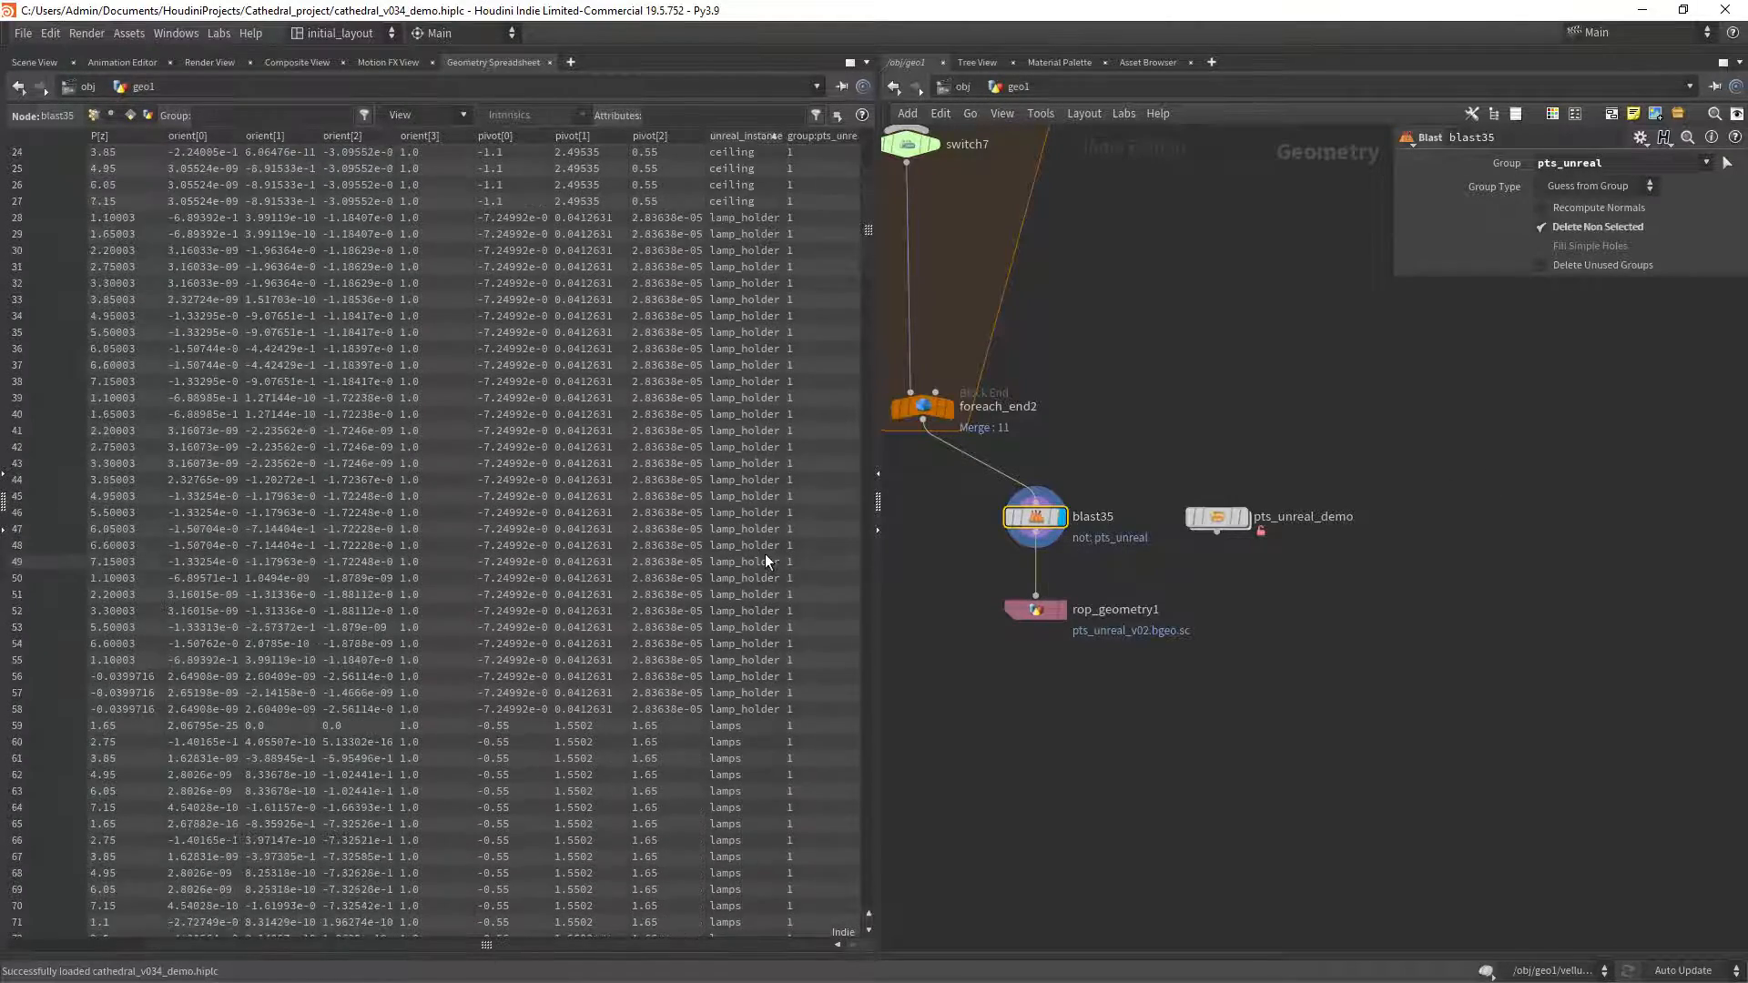
pyautogui.hotkey('alt', 'Tab')
pyautogui.click(1424, 448)
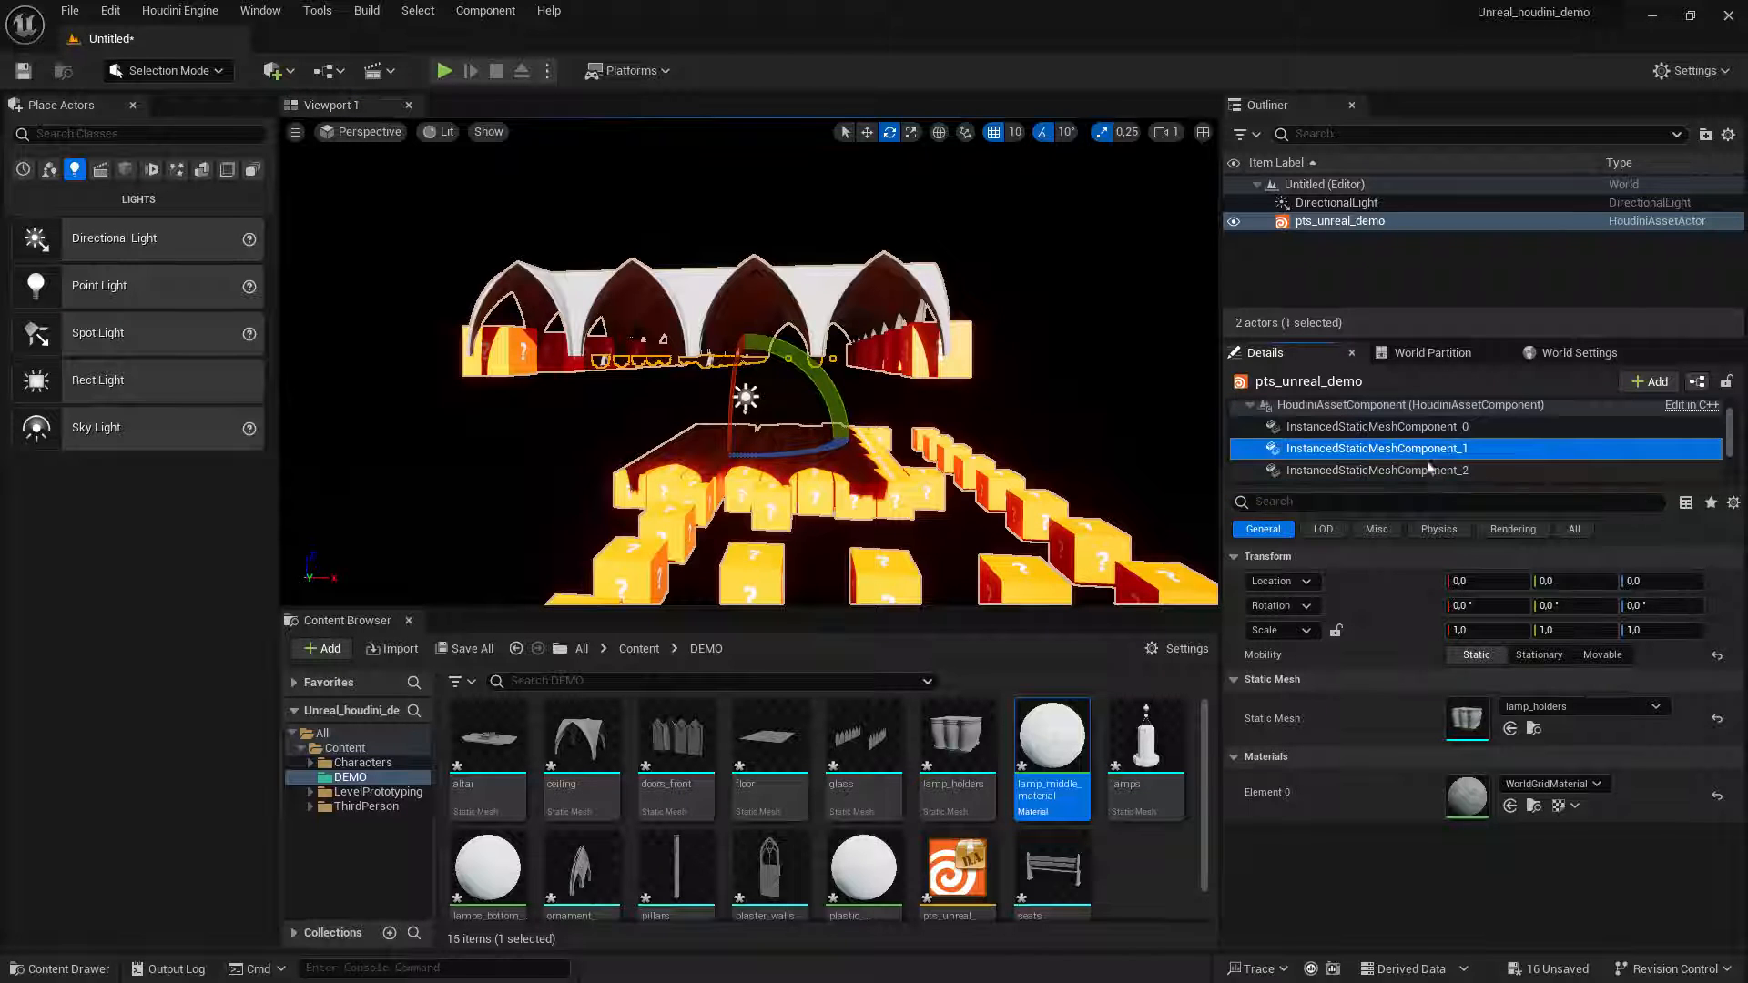
pyautogui.click(1432, 472)
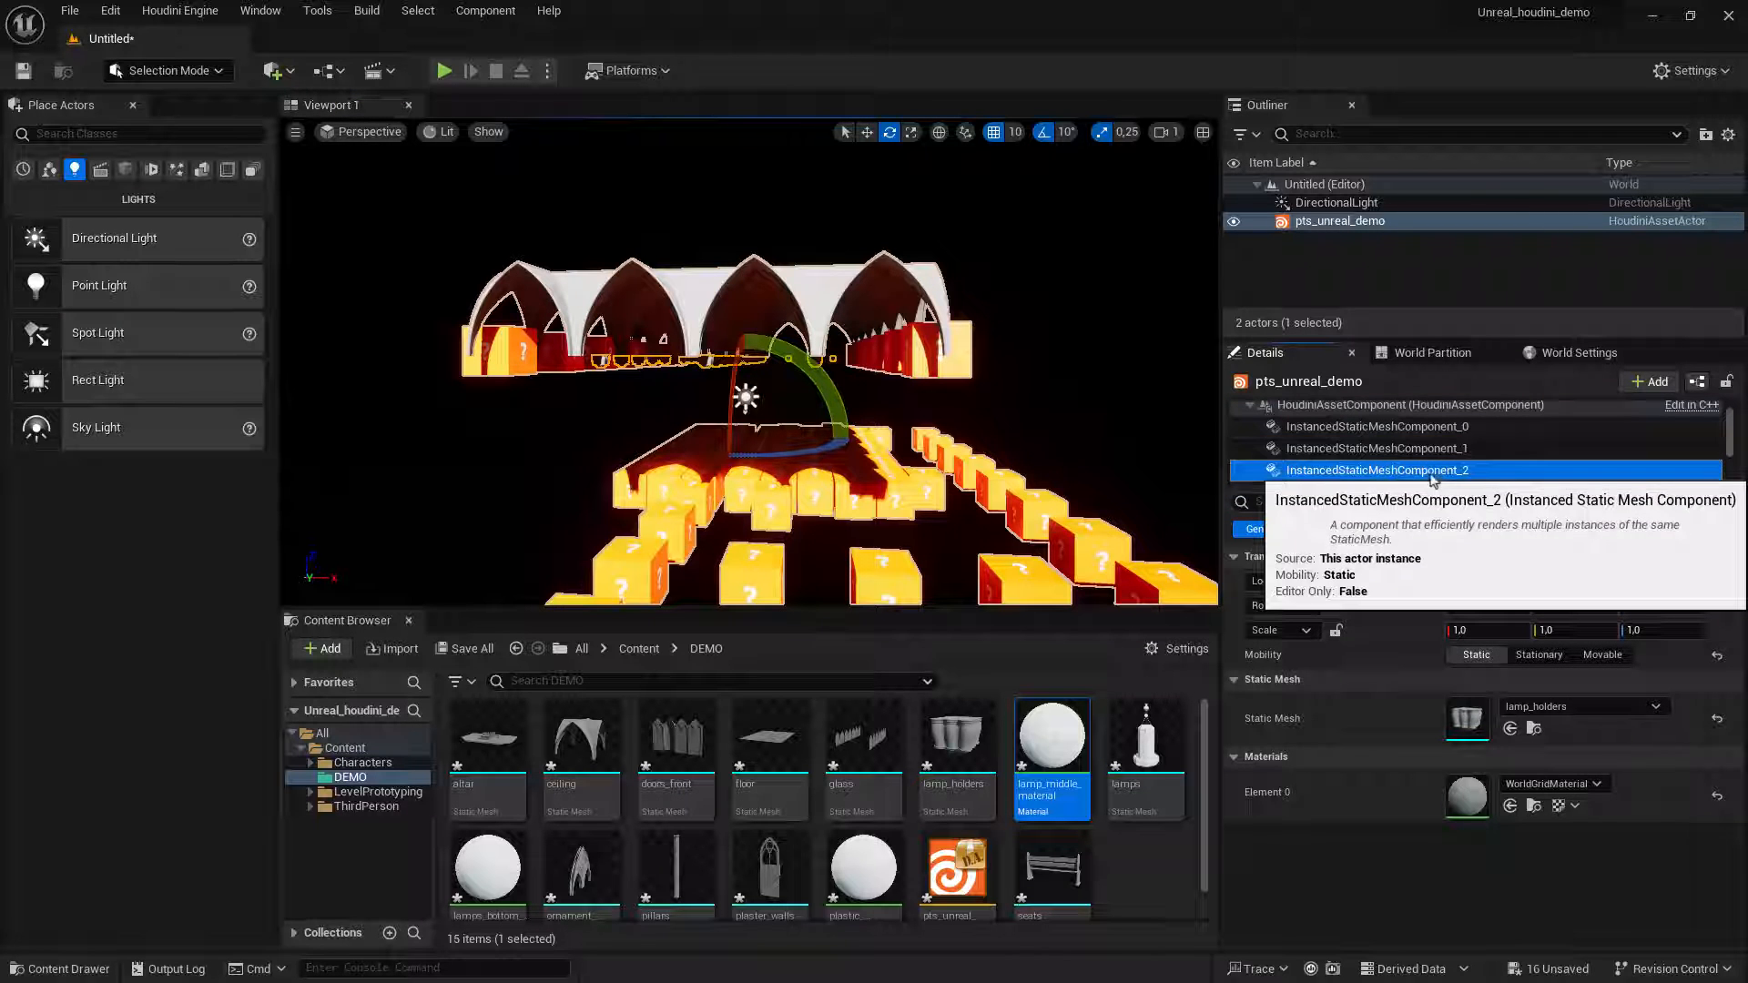
pyautogui.click(1553, 706)
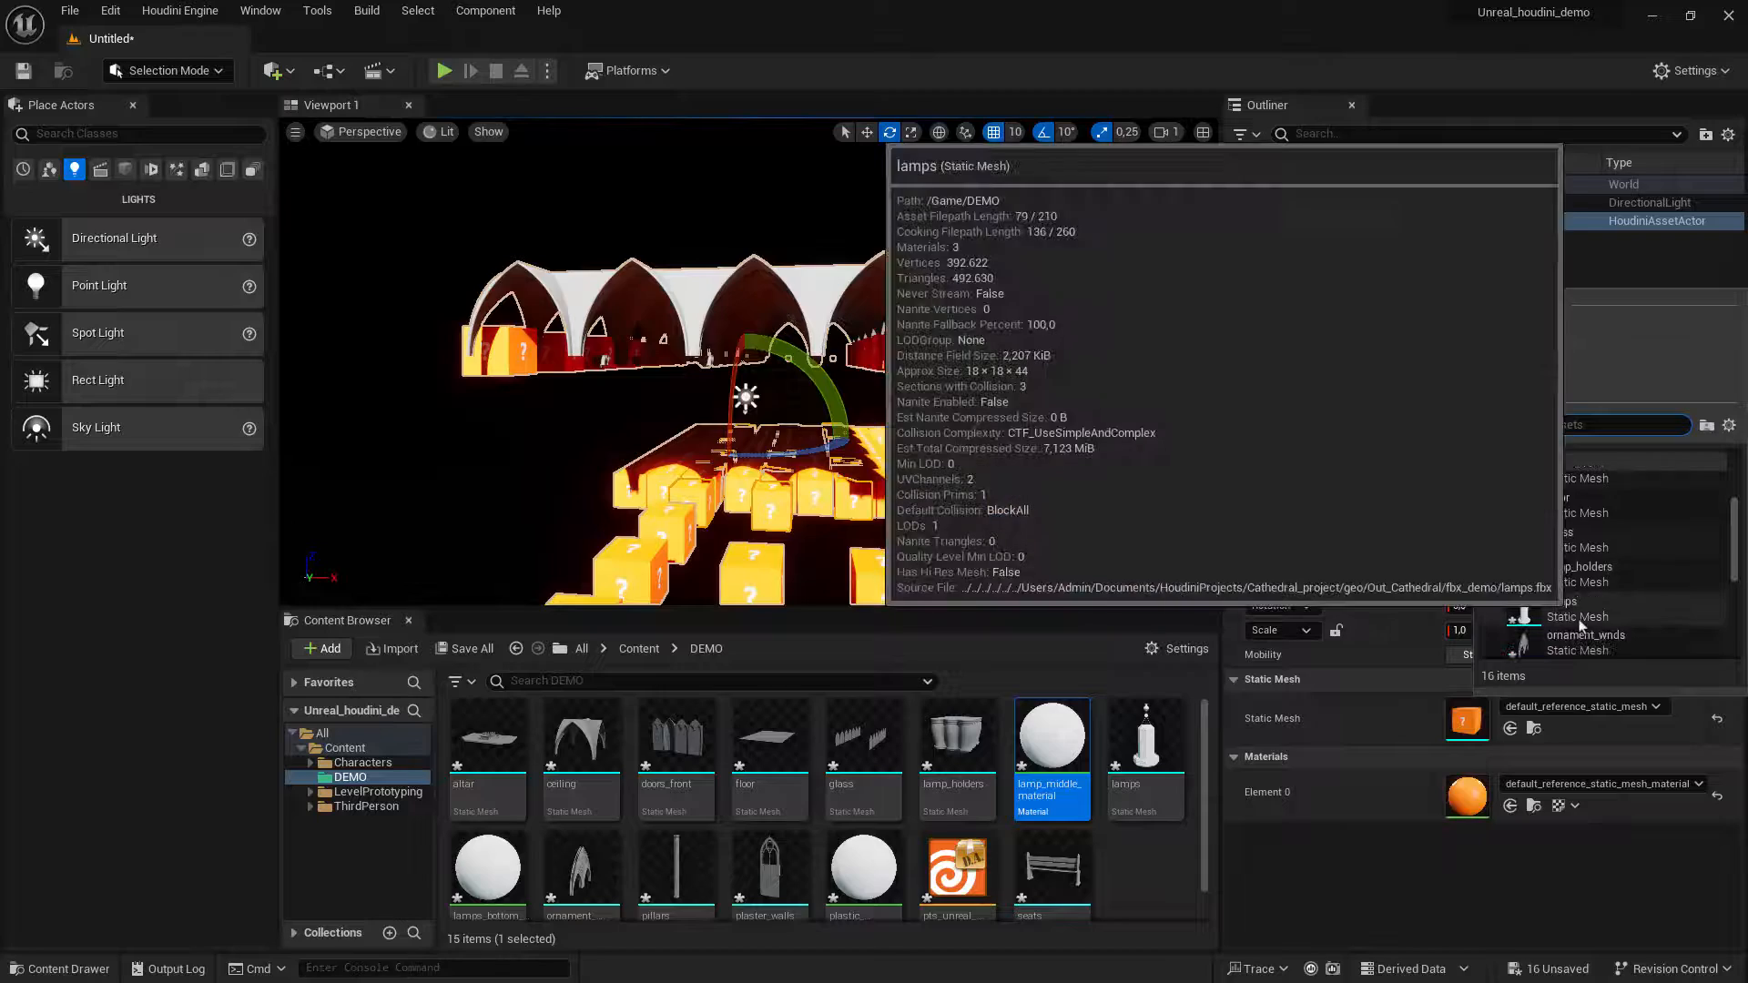
pyautogui.click(1581, 626)
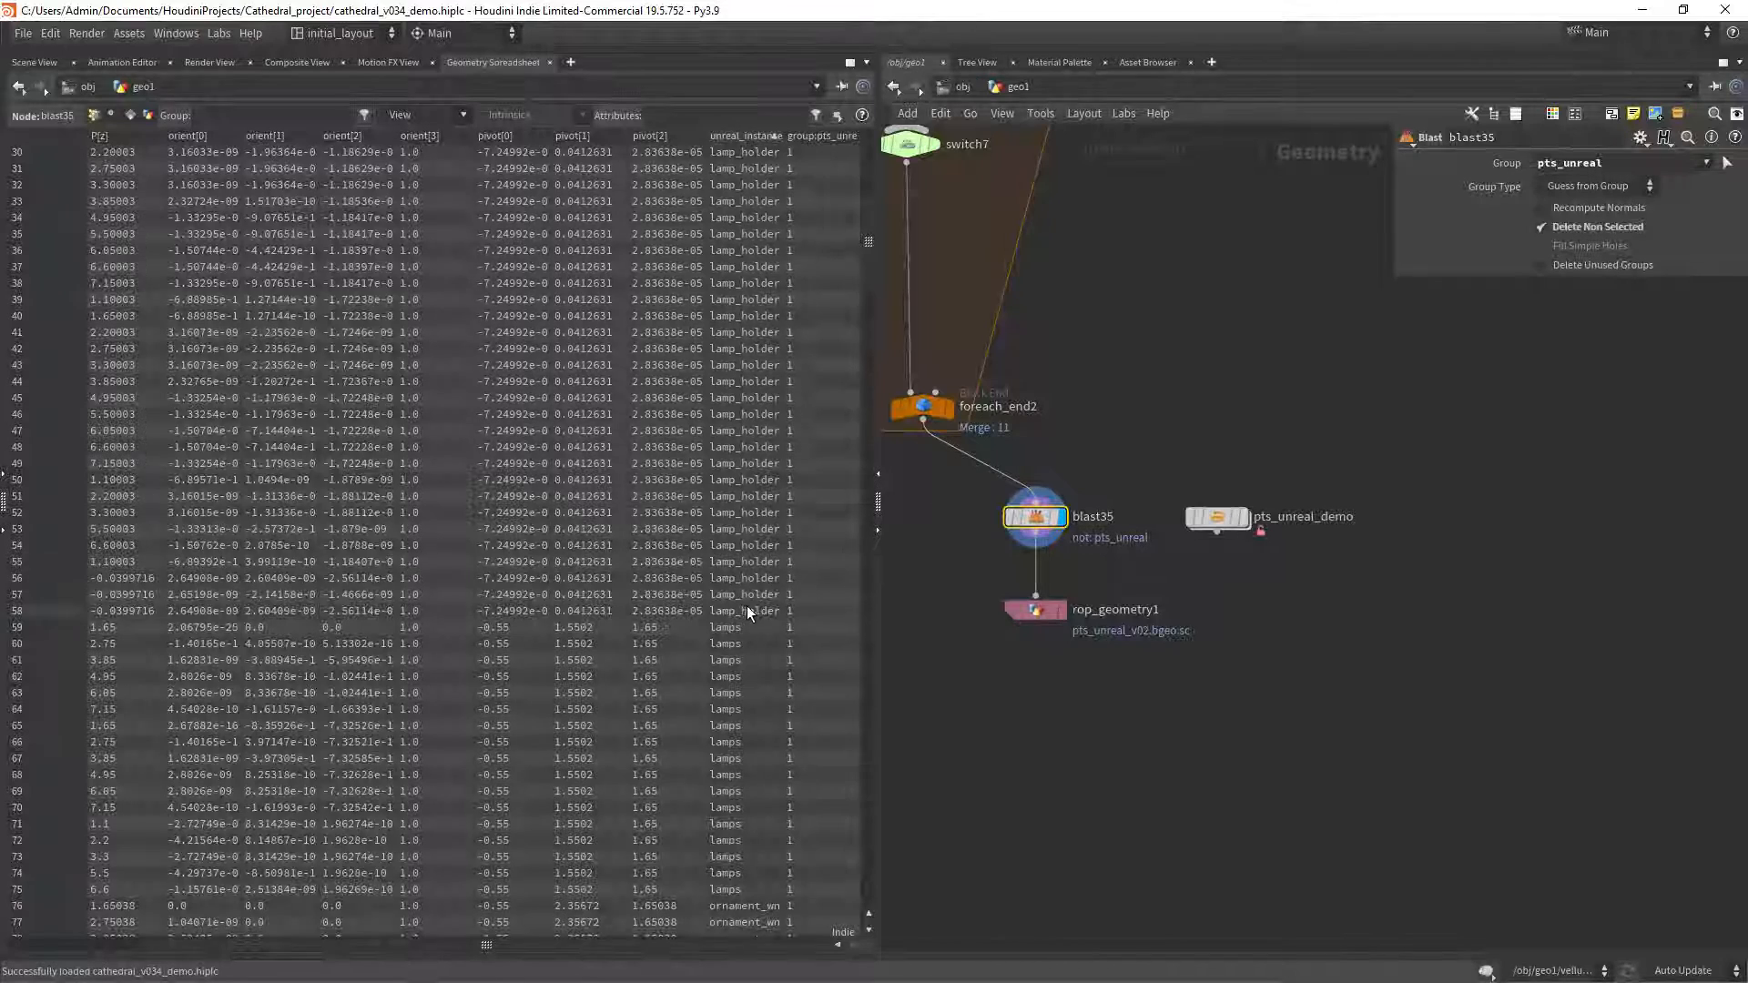
# Check the instance name following lamps in Houdini, and assign the ornament_wnds static mesh to InstancedStaticMeshComponent_3 in Unreal.
pyautogui.scroll(-5, 747, 608)
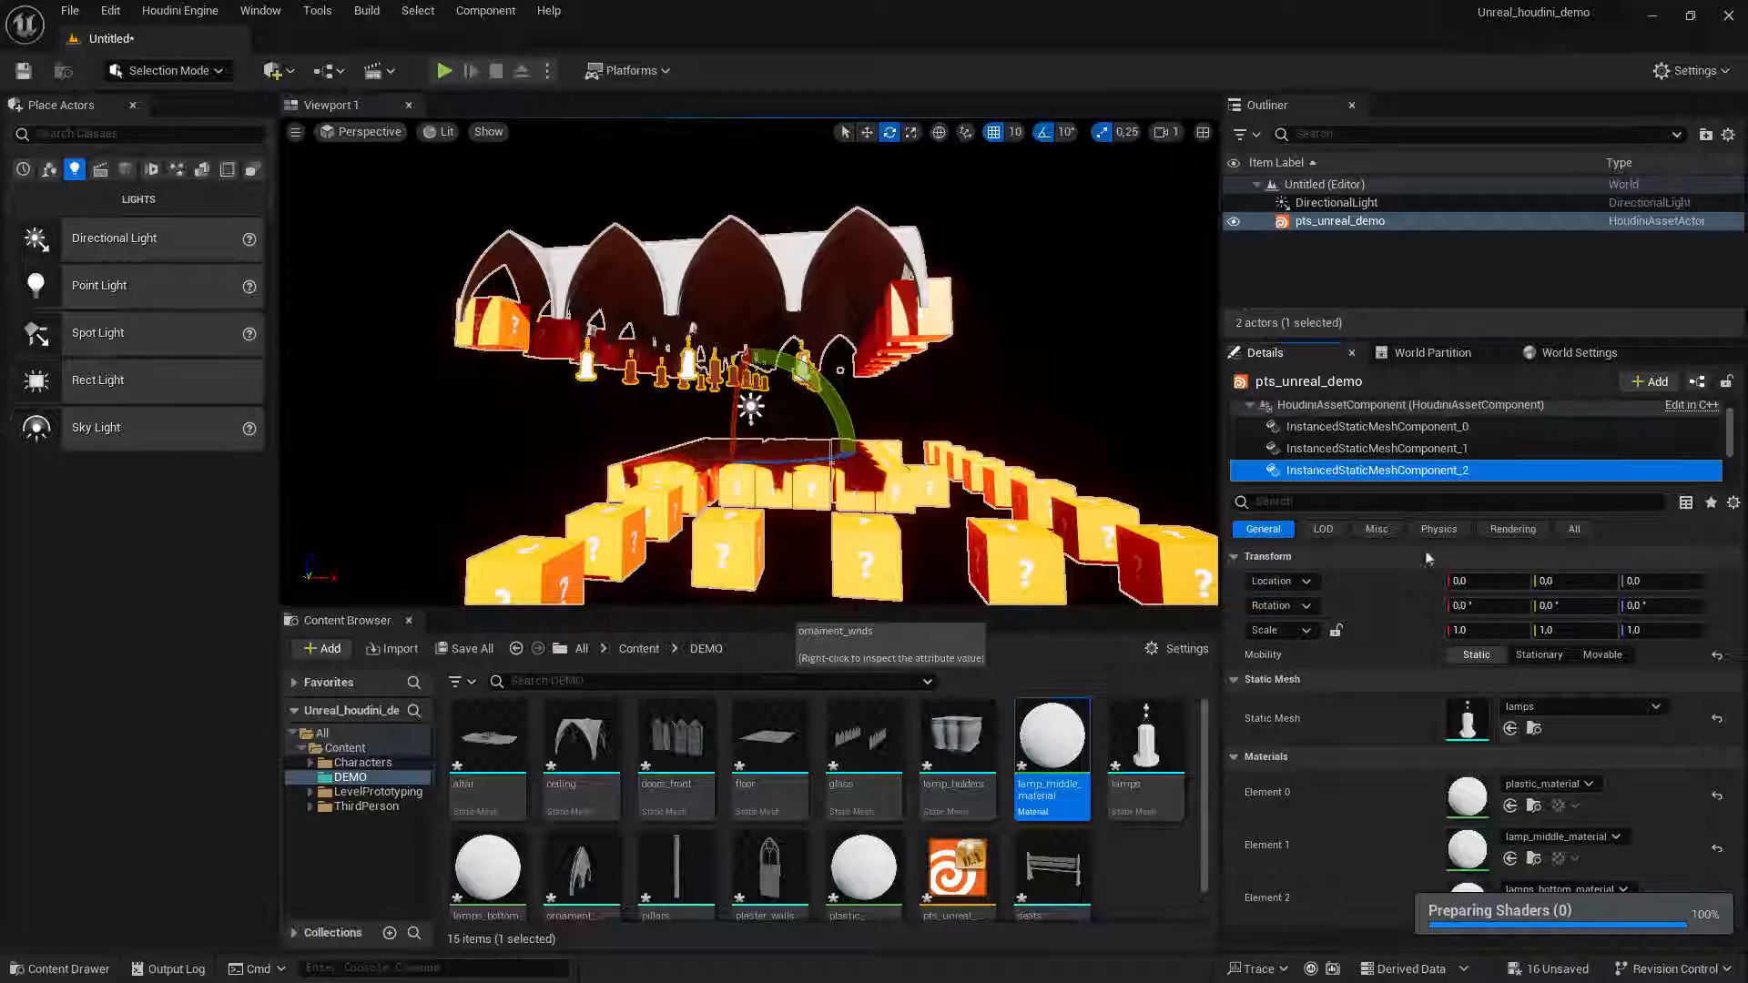
pyautogui.scroll(-3, 1432, 448)
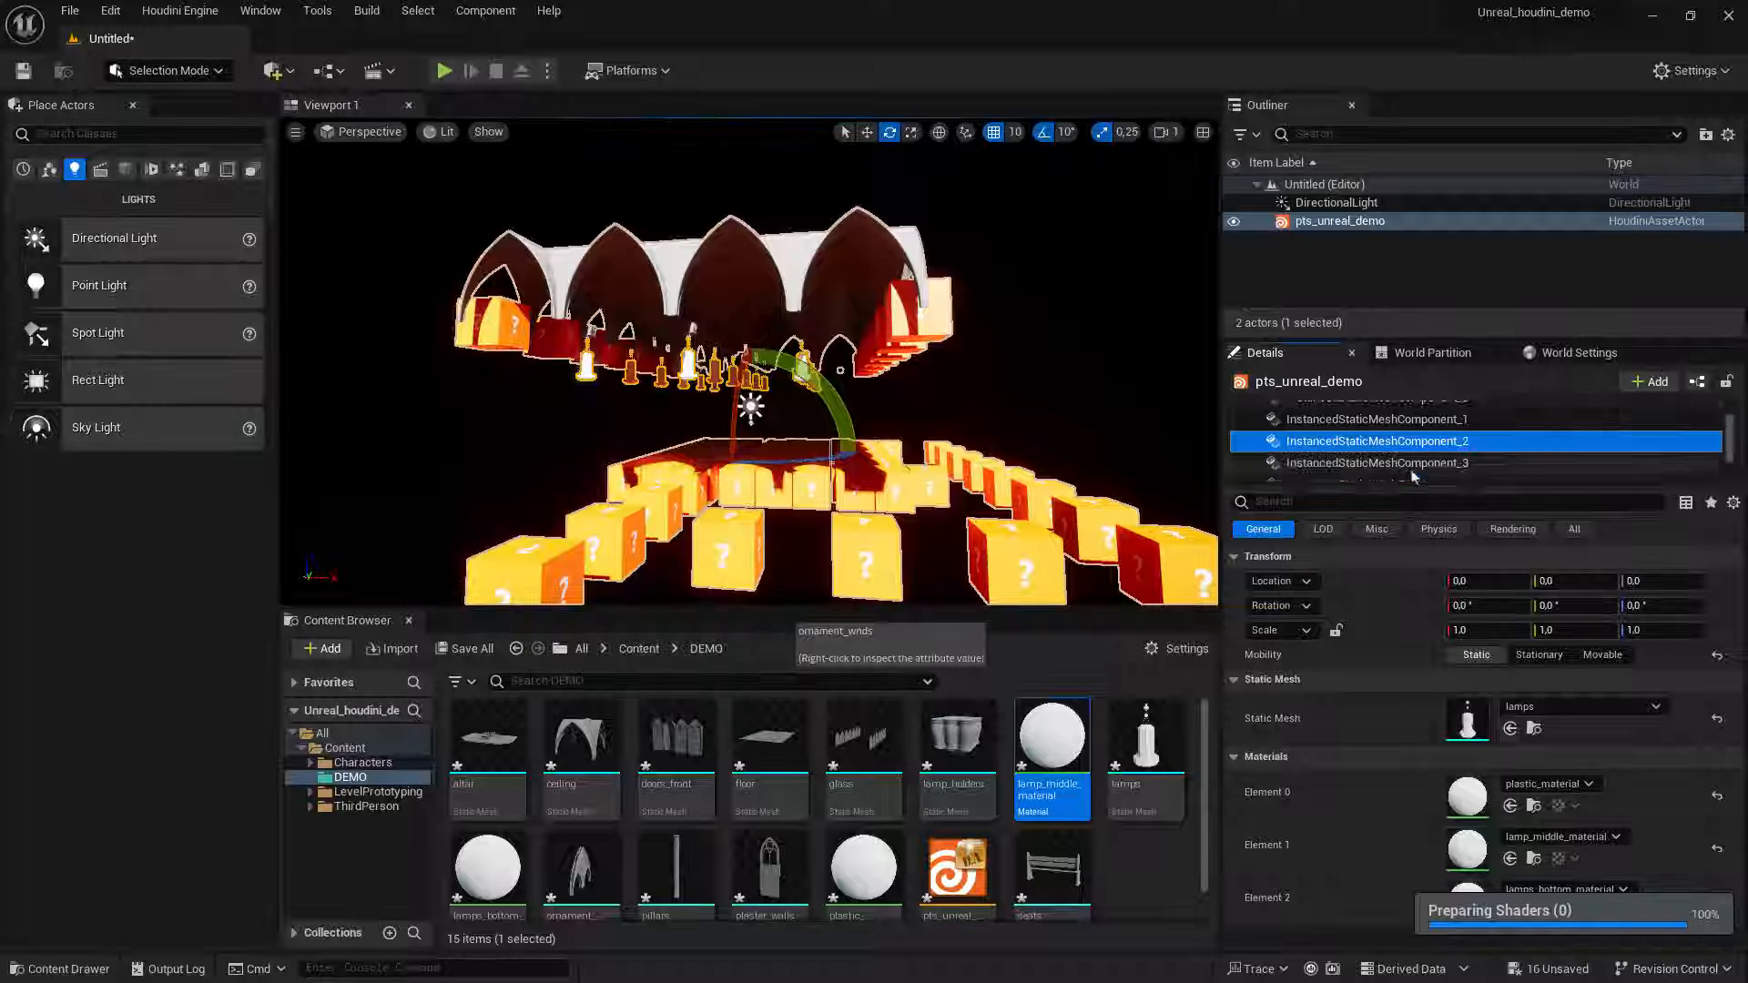
pyautogui.click(1421, 435)
pyautogui.click(1581, 706)
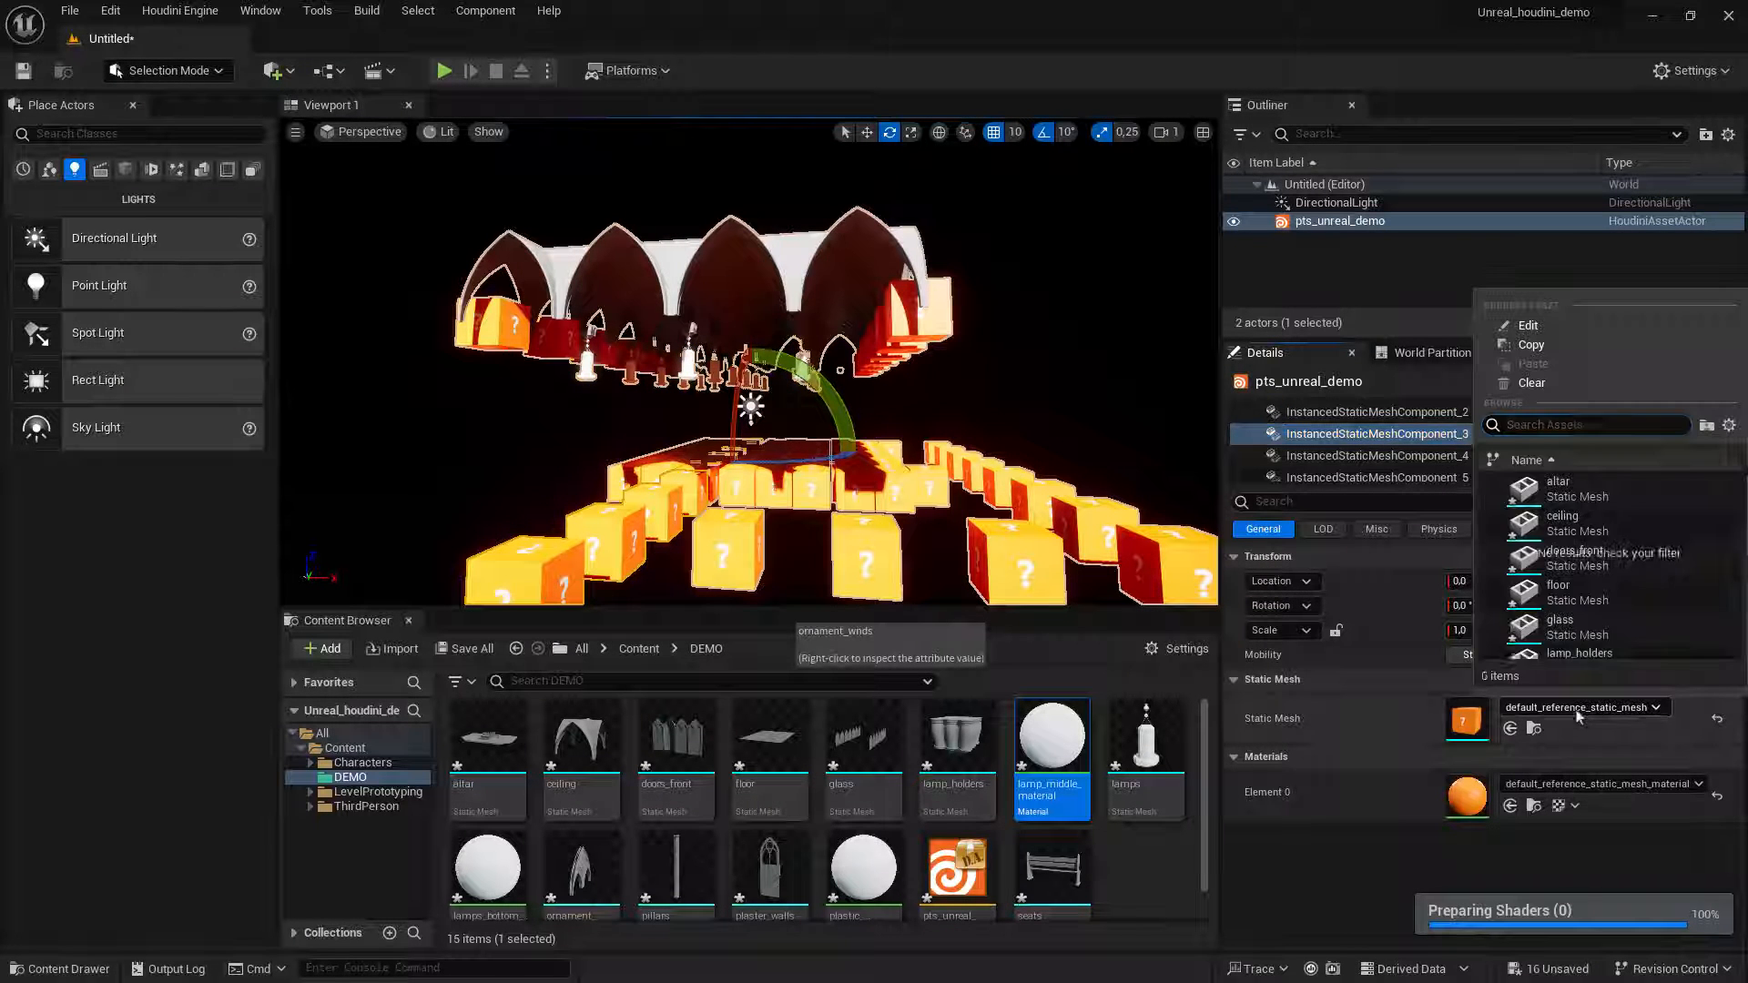
pyautogui.scroll(-2, 1578, 669)
pyautogui.click(1571, 628)
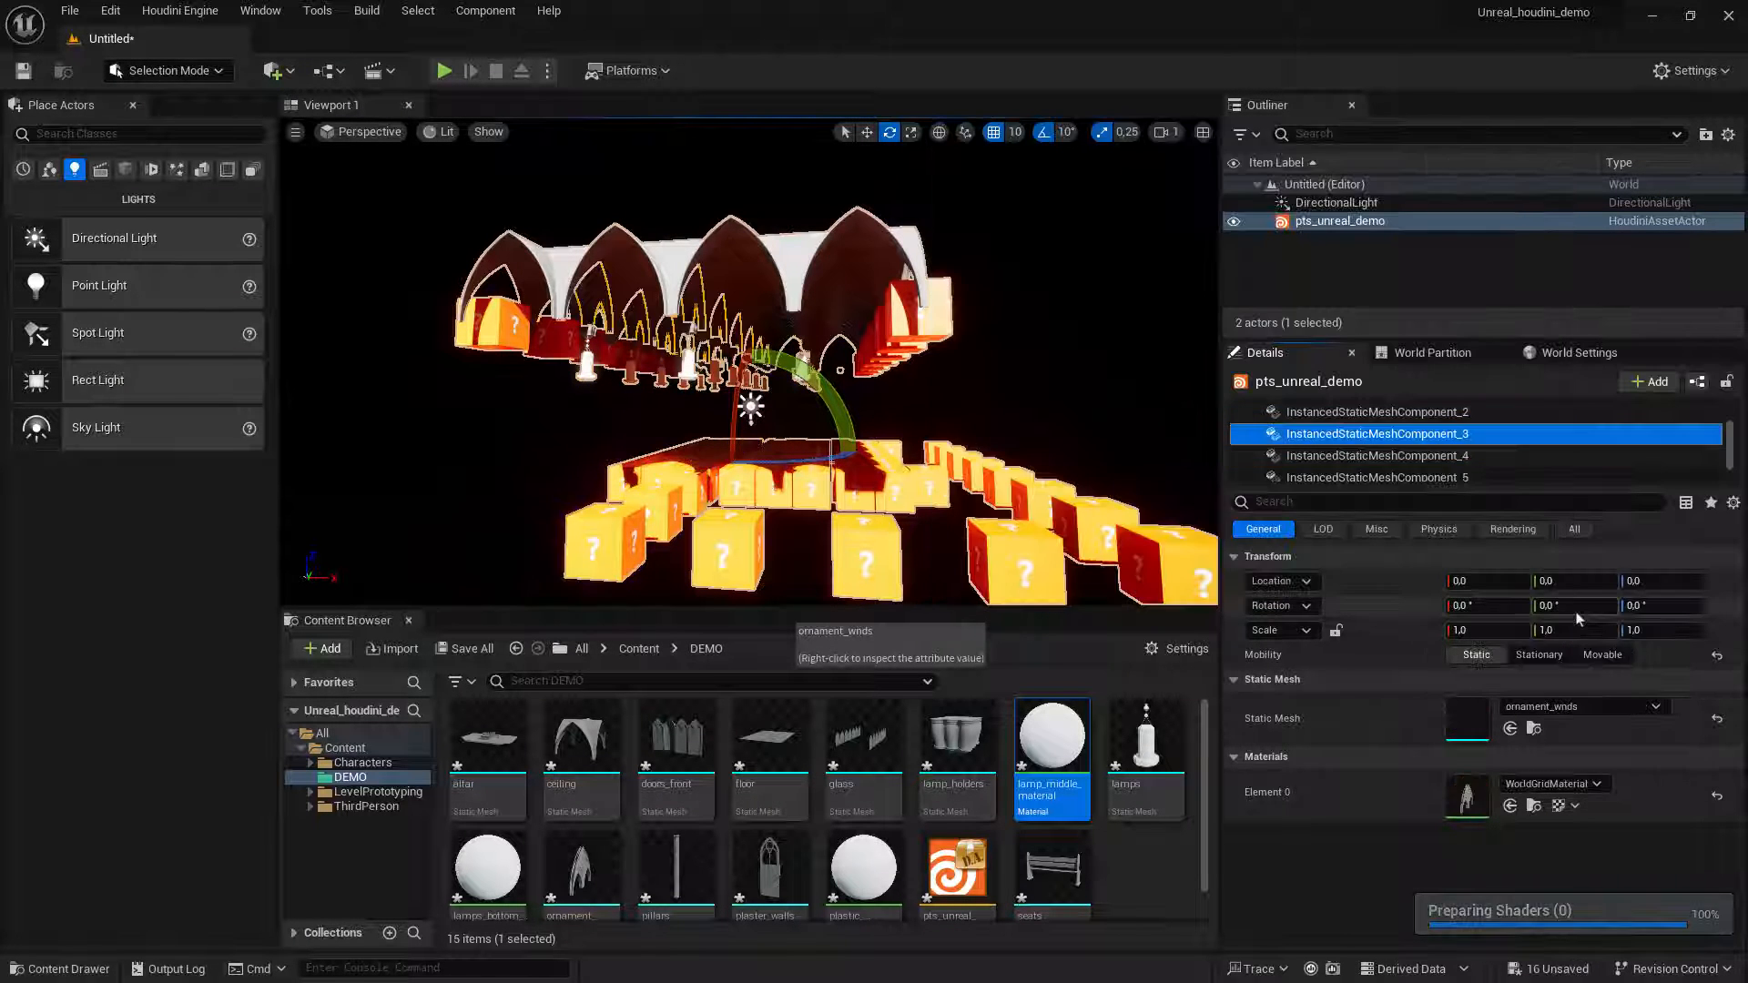
pyautogui.keyDown('alt'); pyautogui.moveTo(1012, 458); pyautogui.dragTo(974, 451); pyautogui.keyUp('alt')
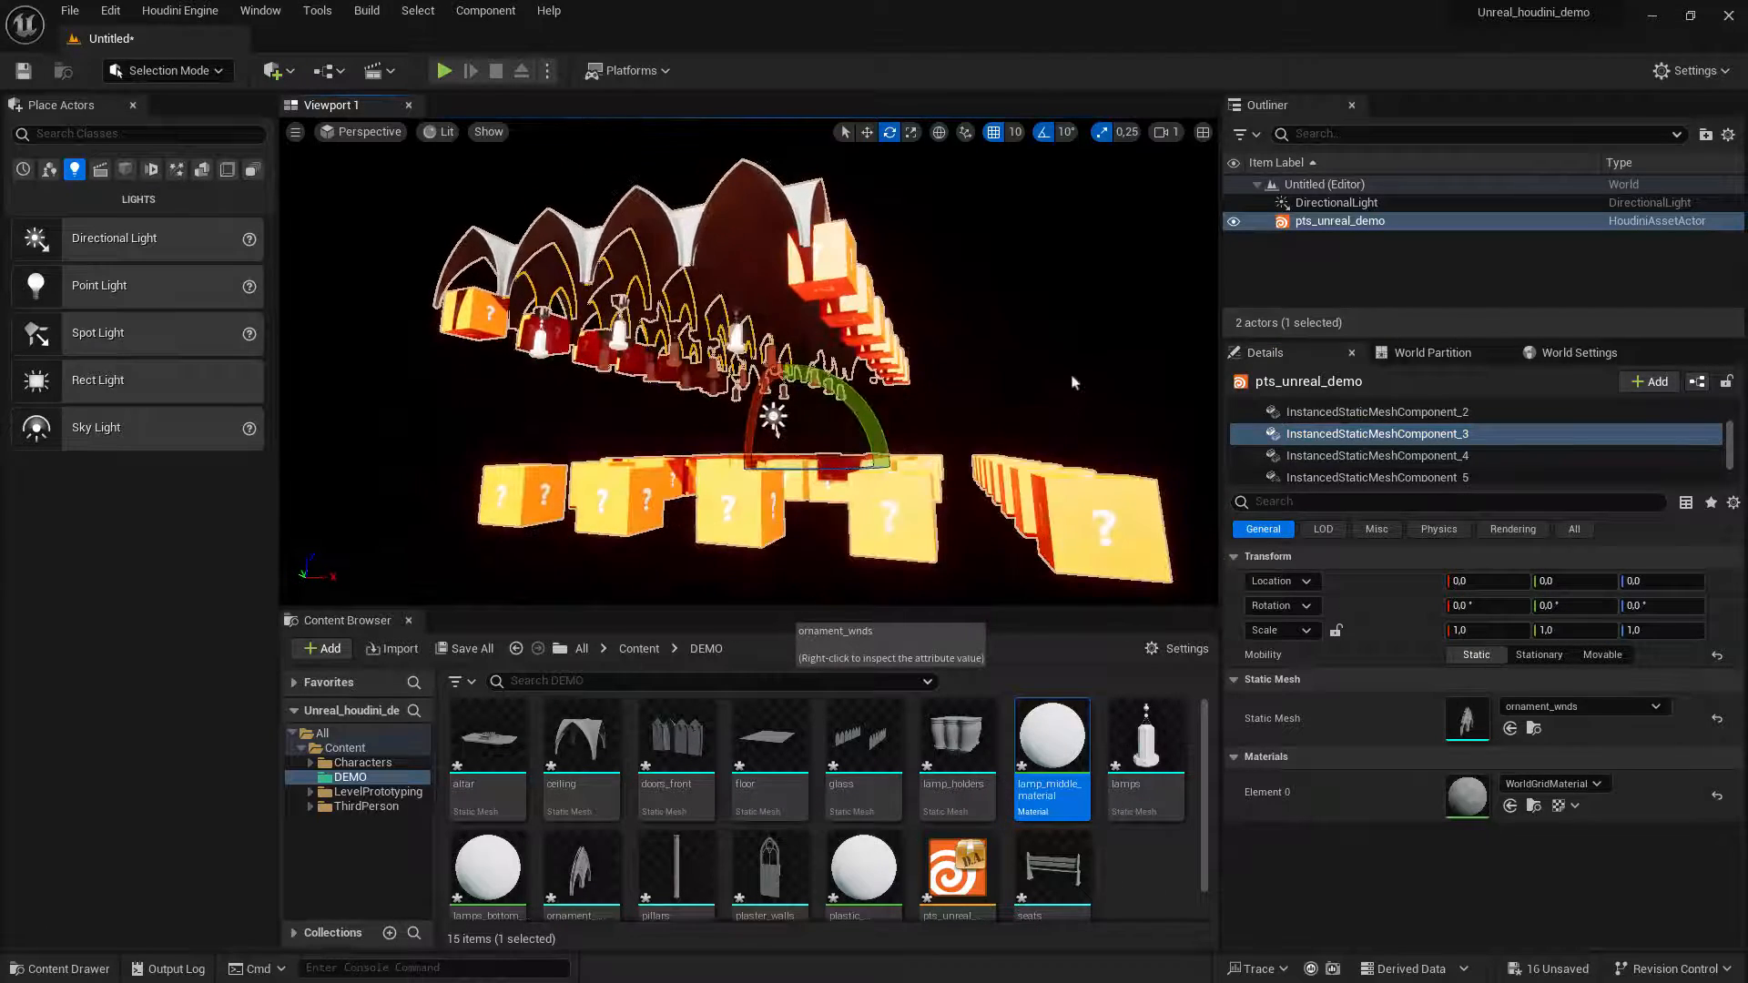
pyautogui.click(1072, 382)
pyautogui.keyDown('alt'); pyautogui.moveTo(951, 383); pyautogui.dragTo(911, 387); pyautogui.keyUp('alt')
# Check the instance name following ornament_wnds in Houdini, and assign the pillars static mesh to InstancedStaticMeshComponent_4 of pts_unreal_demo in Unreal.
pyautogui.click(1329, 223)
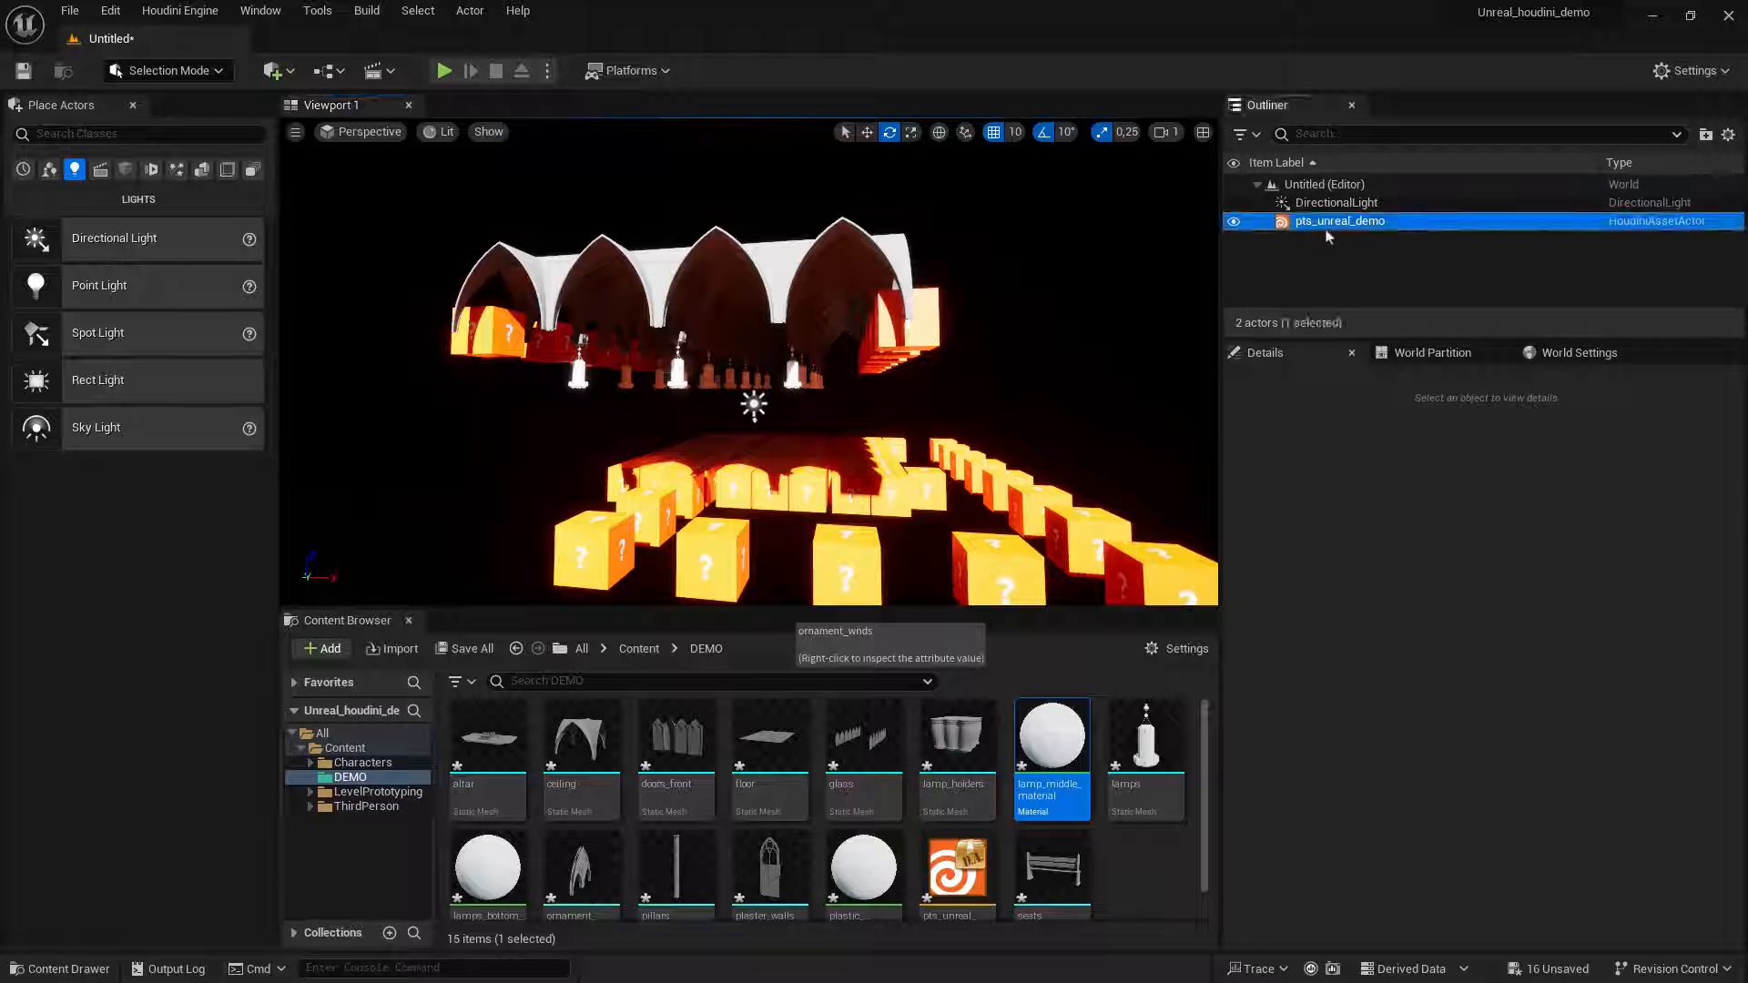
pyautogui.scroll(-3, 1402, 456)
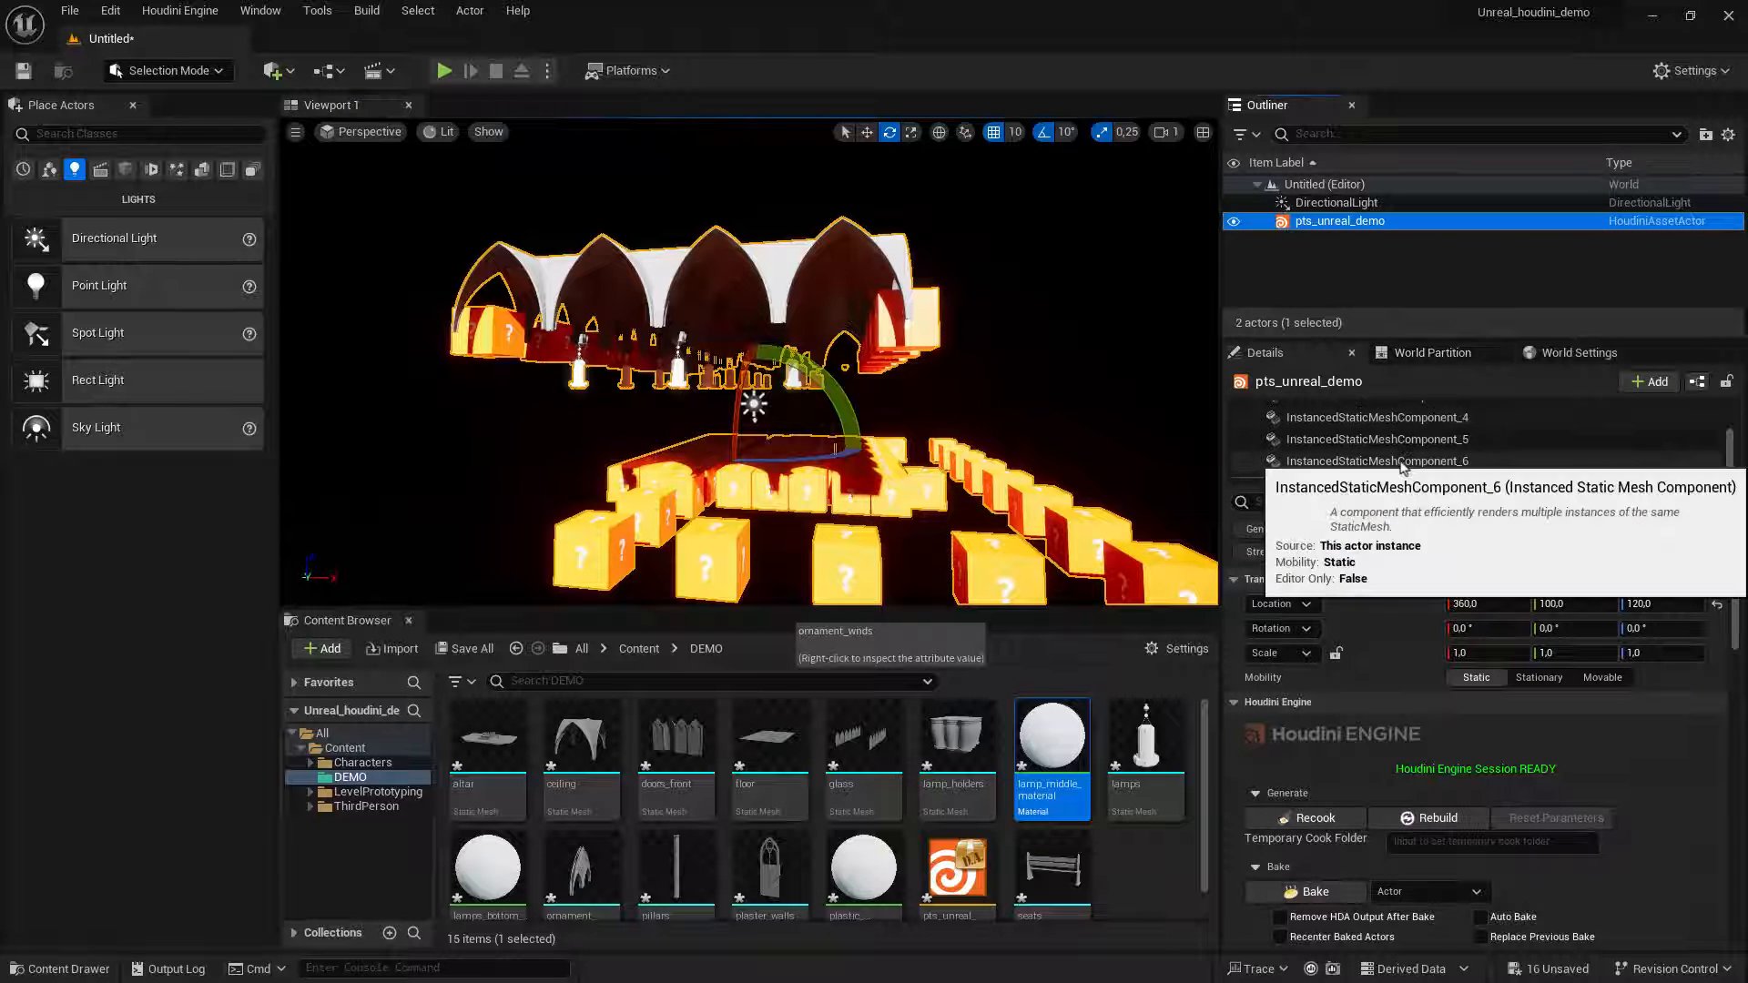
pyautogui.scroll(1, 1411, 460)
pyautogui.click(1425, 448)
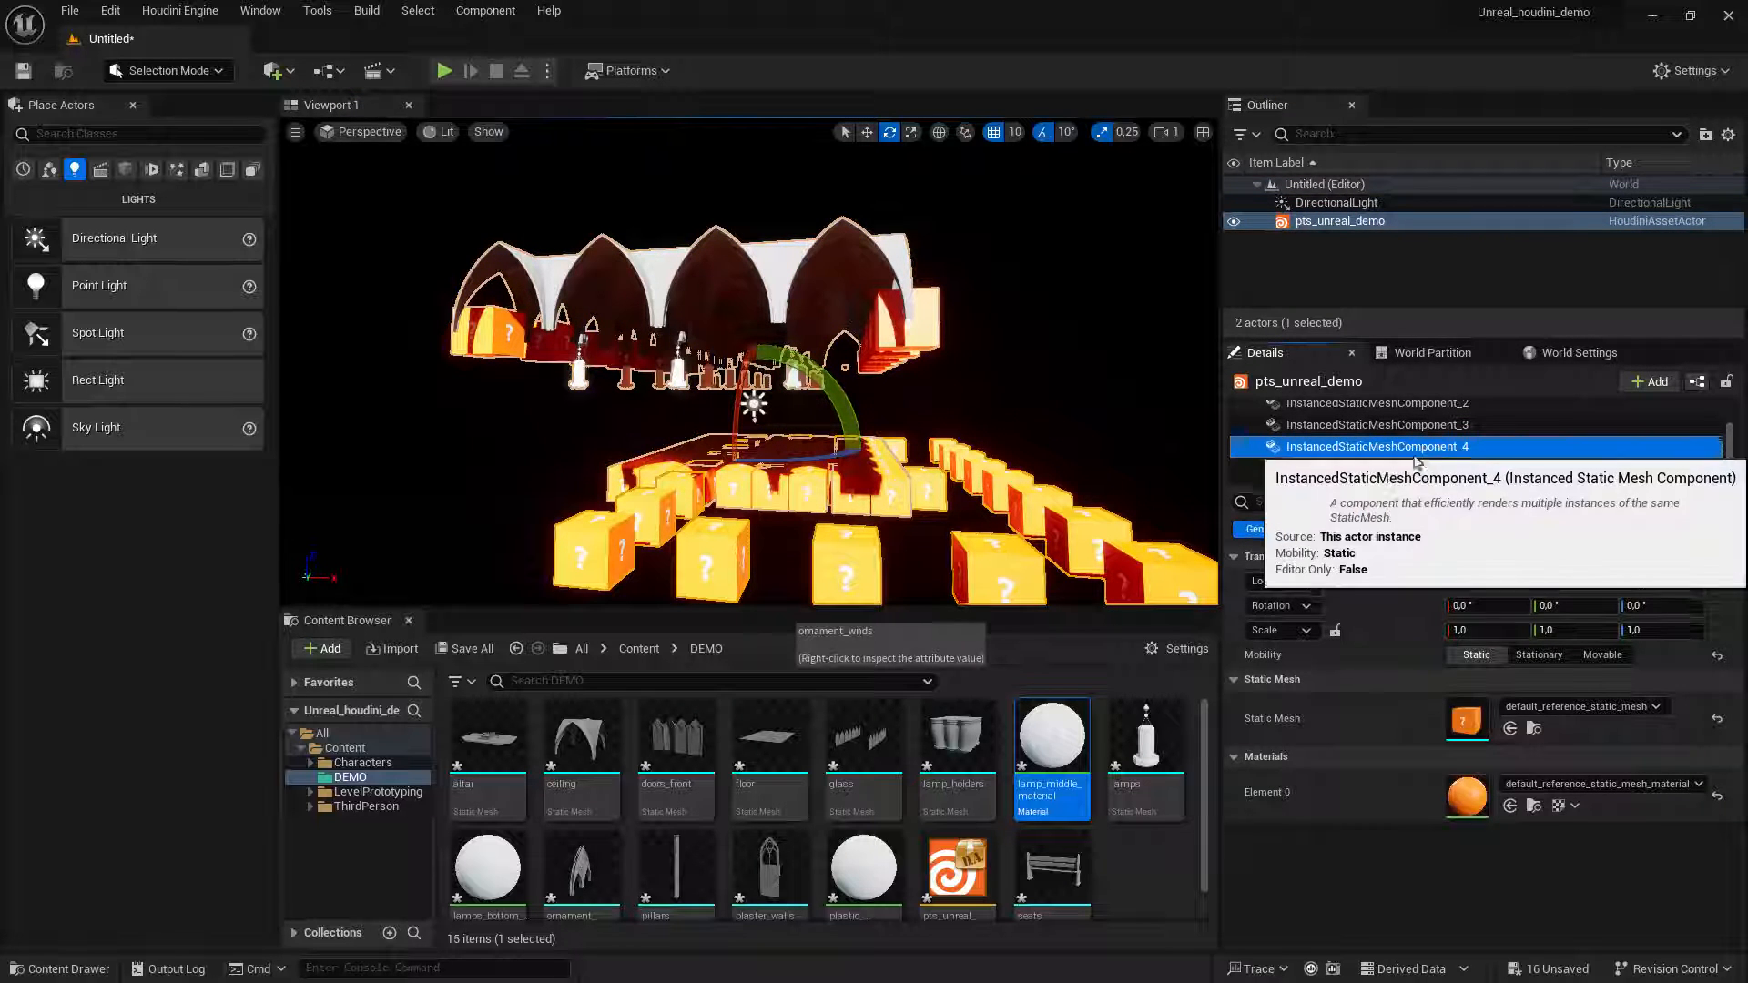
pyautogui.click(1554, 708)
pyautogui.click(1554, 714)
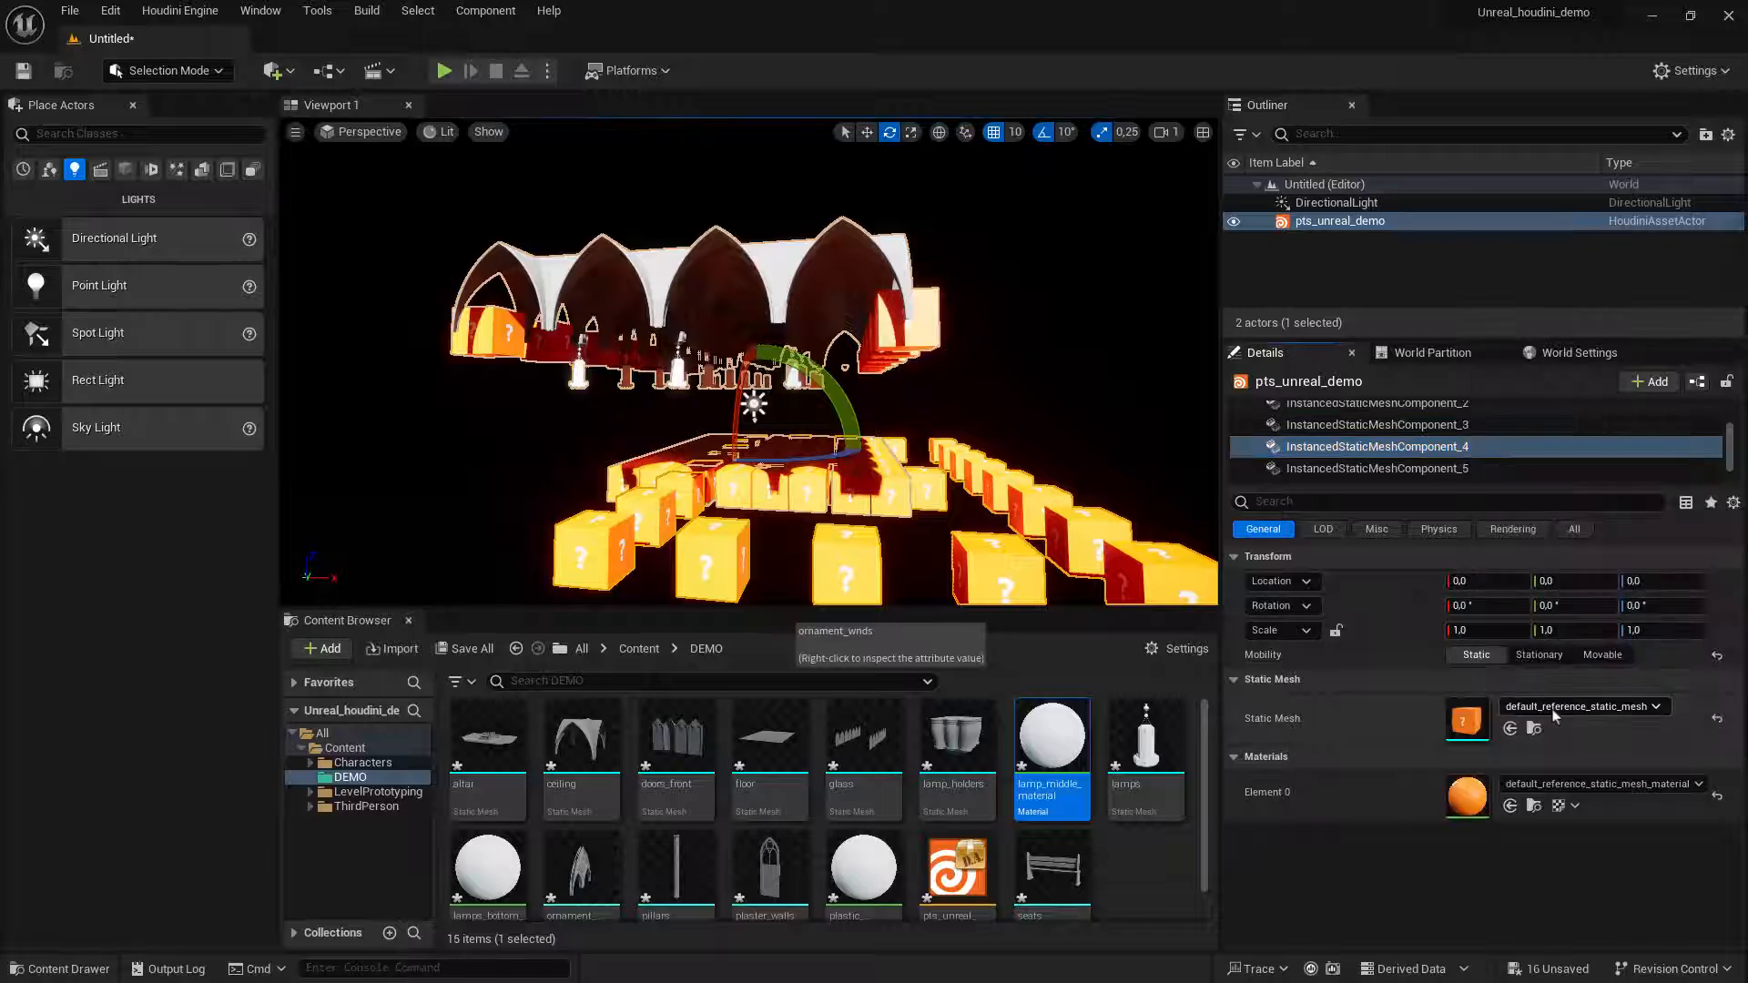
pyautogui.click(1552, 712)
pyautogui.click(1382, 727)
pyautogui.hotkey('alt', 'Tab')
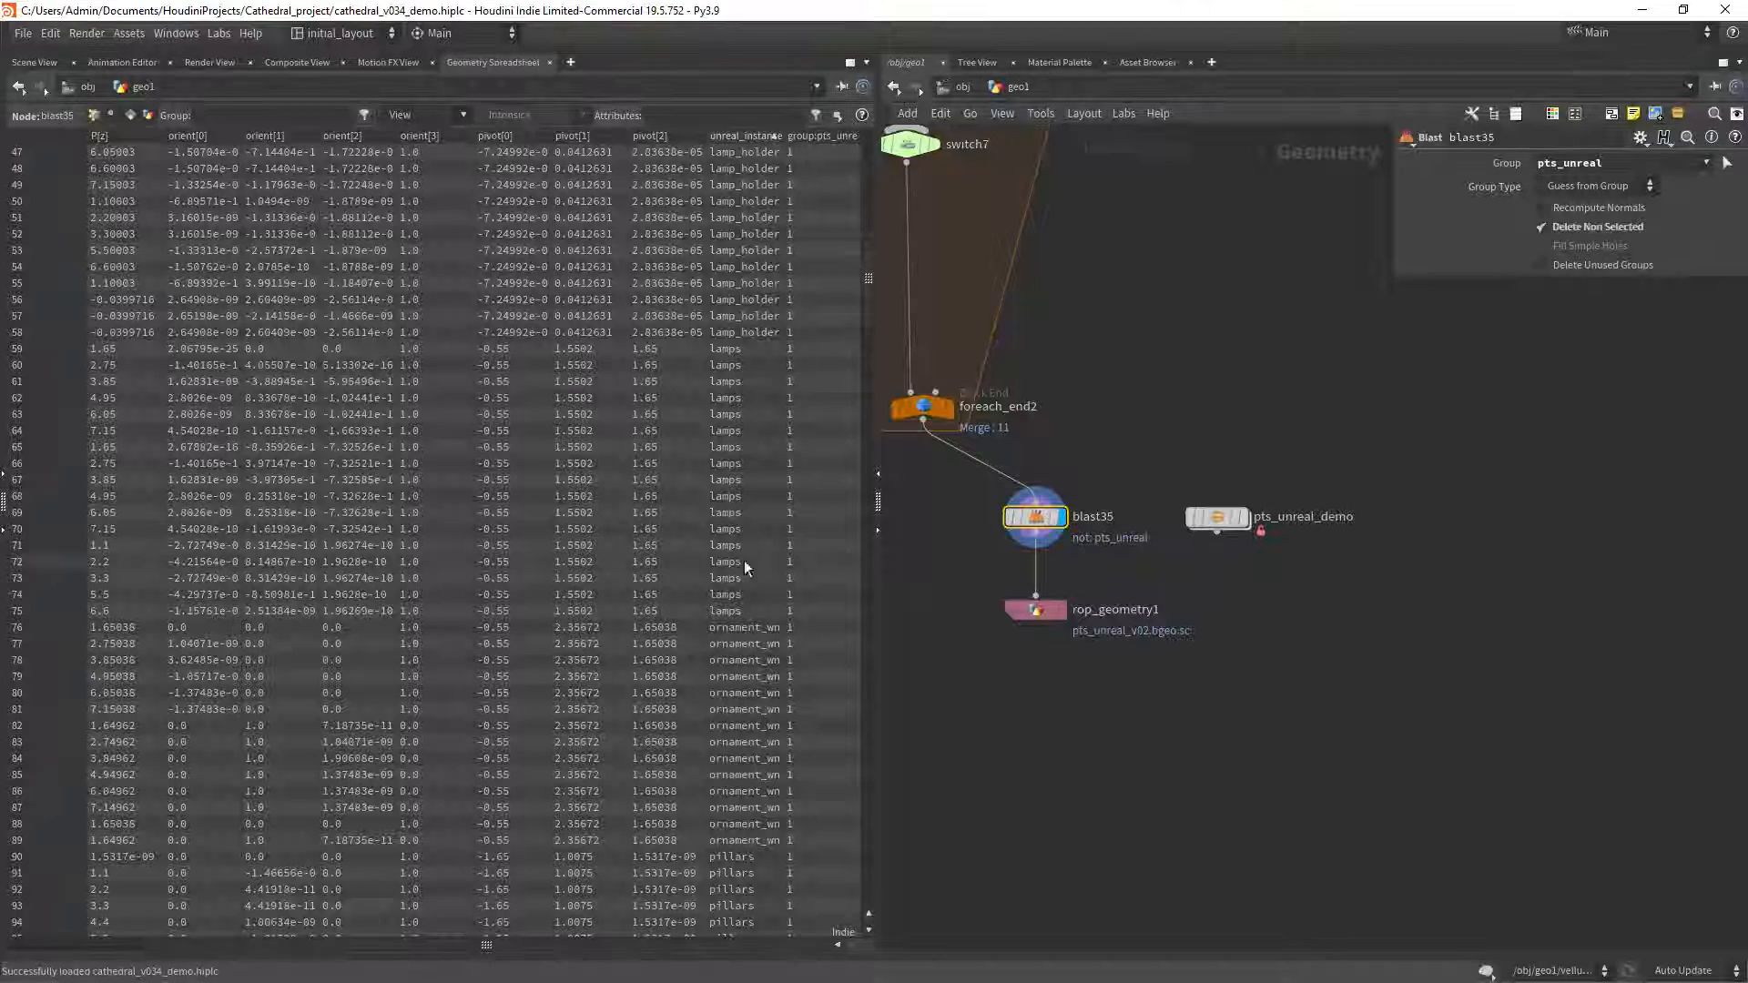
pyautogui.scroll(-9, 742, 564)
pyautogui.scroll(-2, 755, 587)
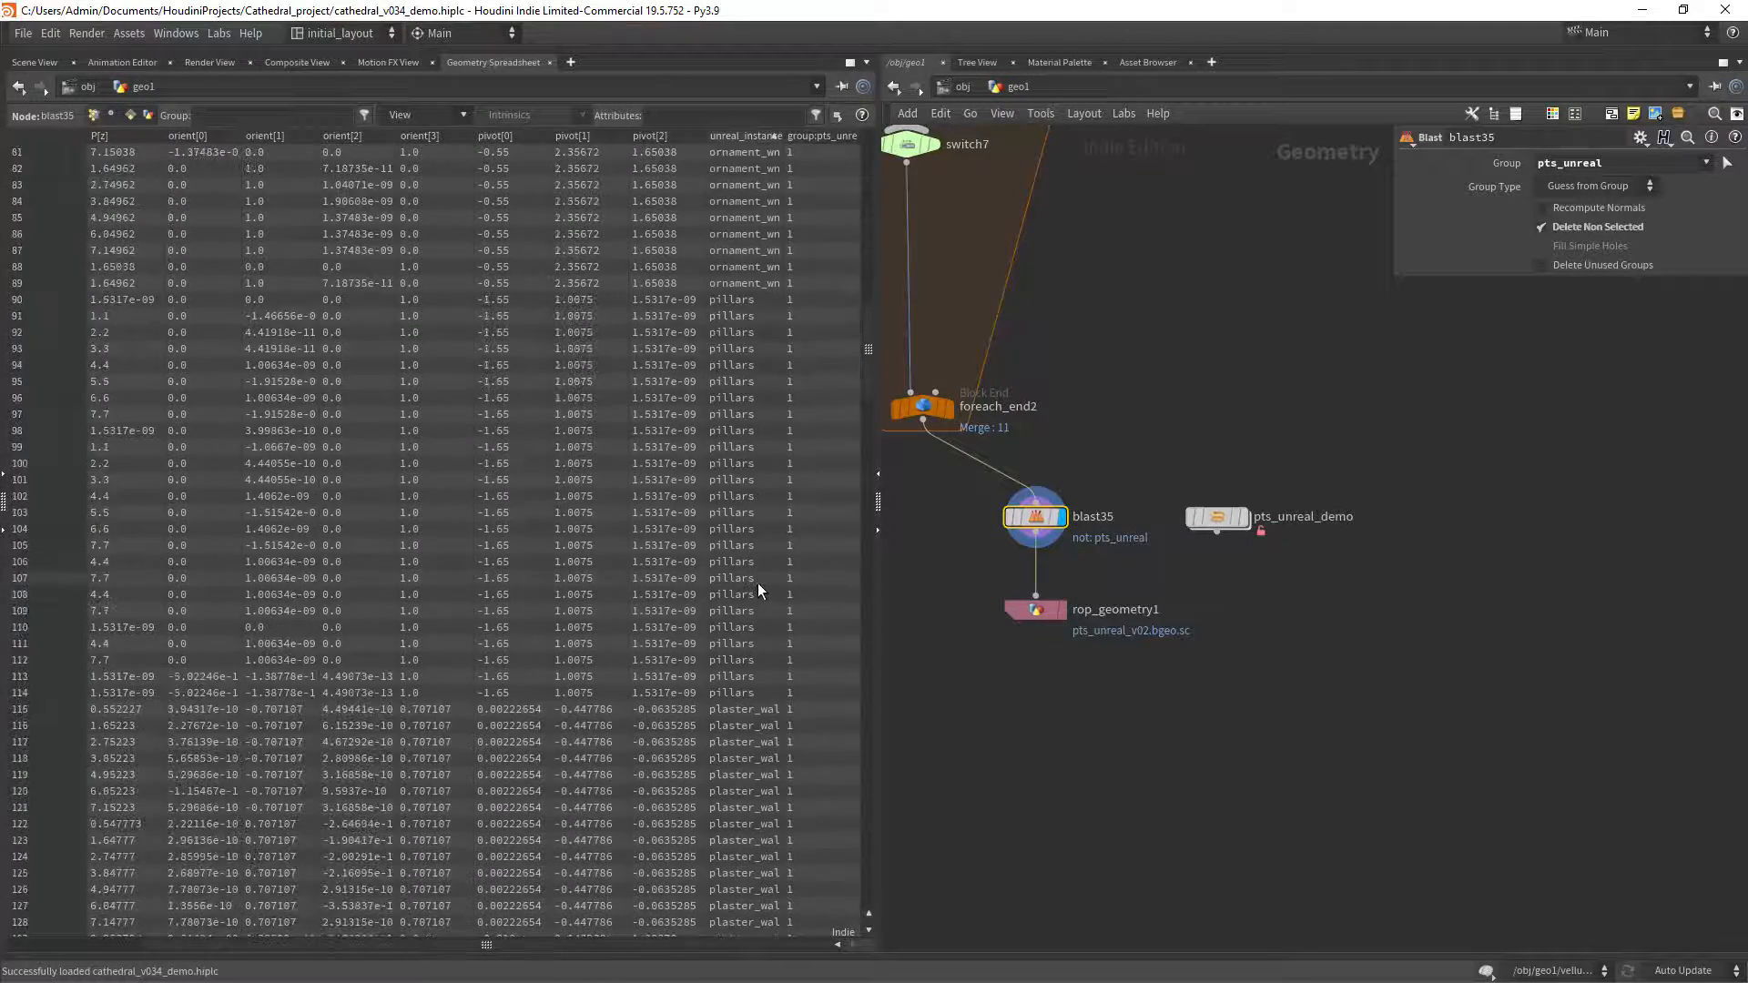
pyautogui.hotkey('alt', 'Tab')
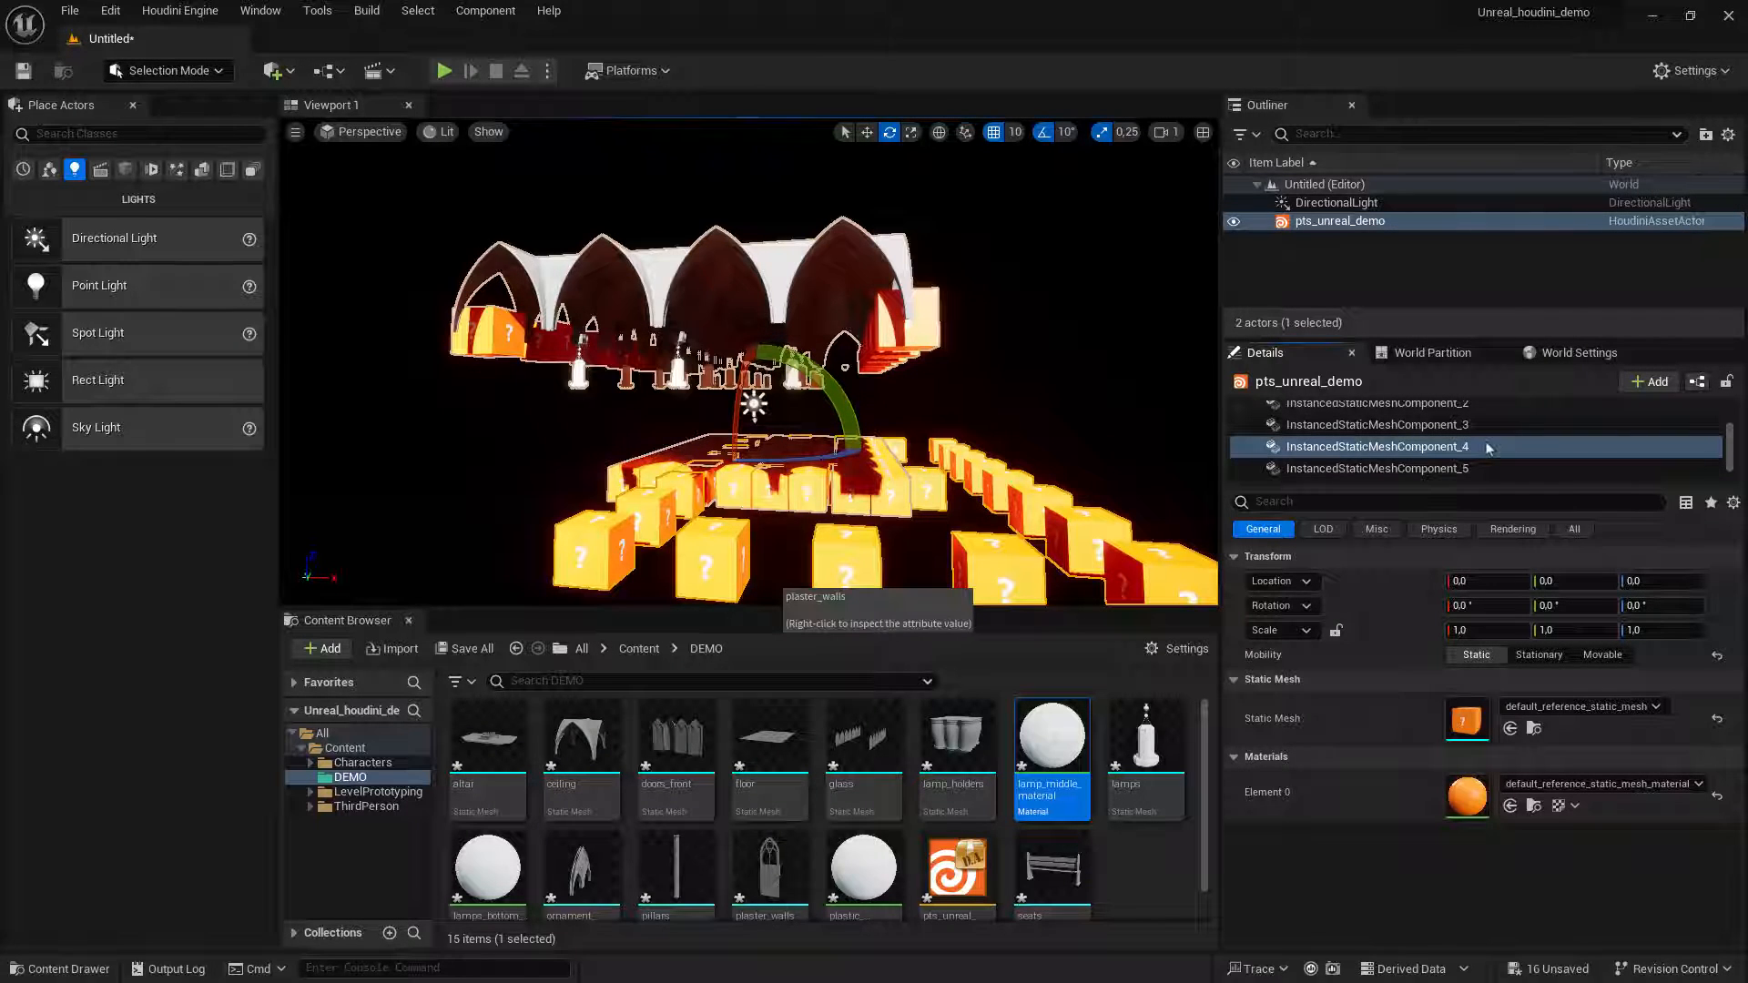
pyautogui.click(1580, 708)
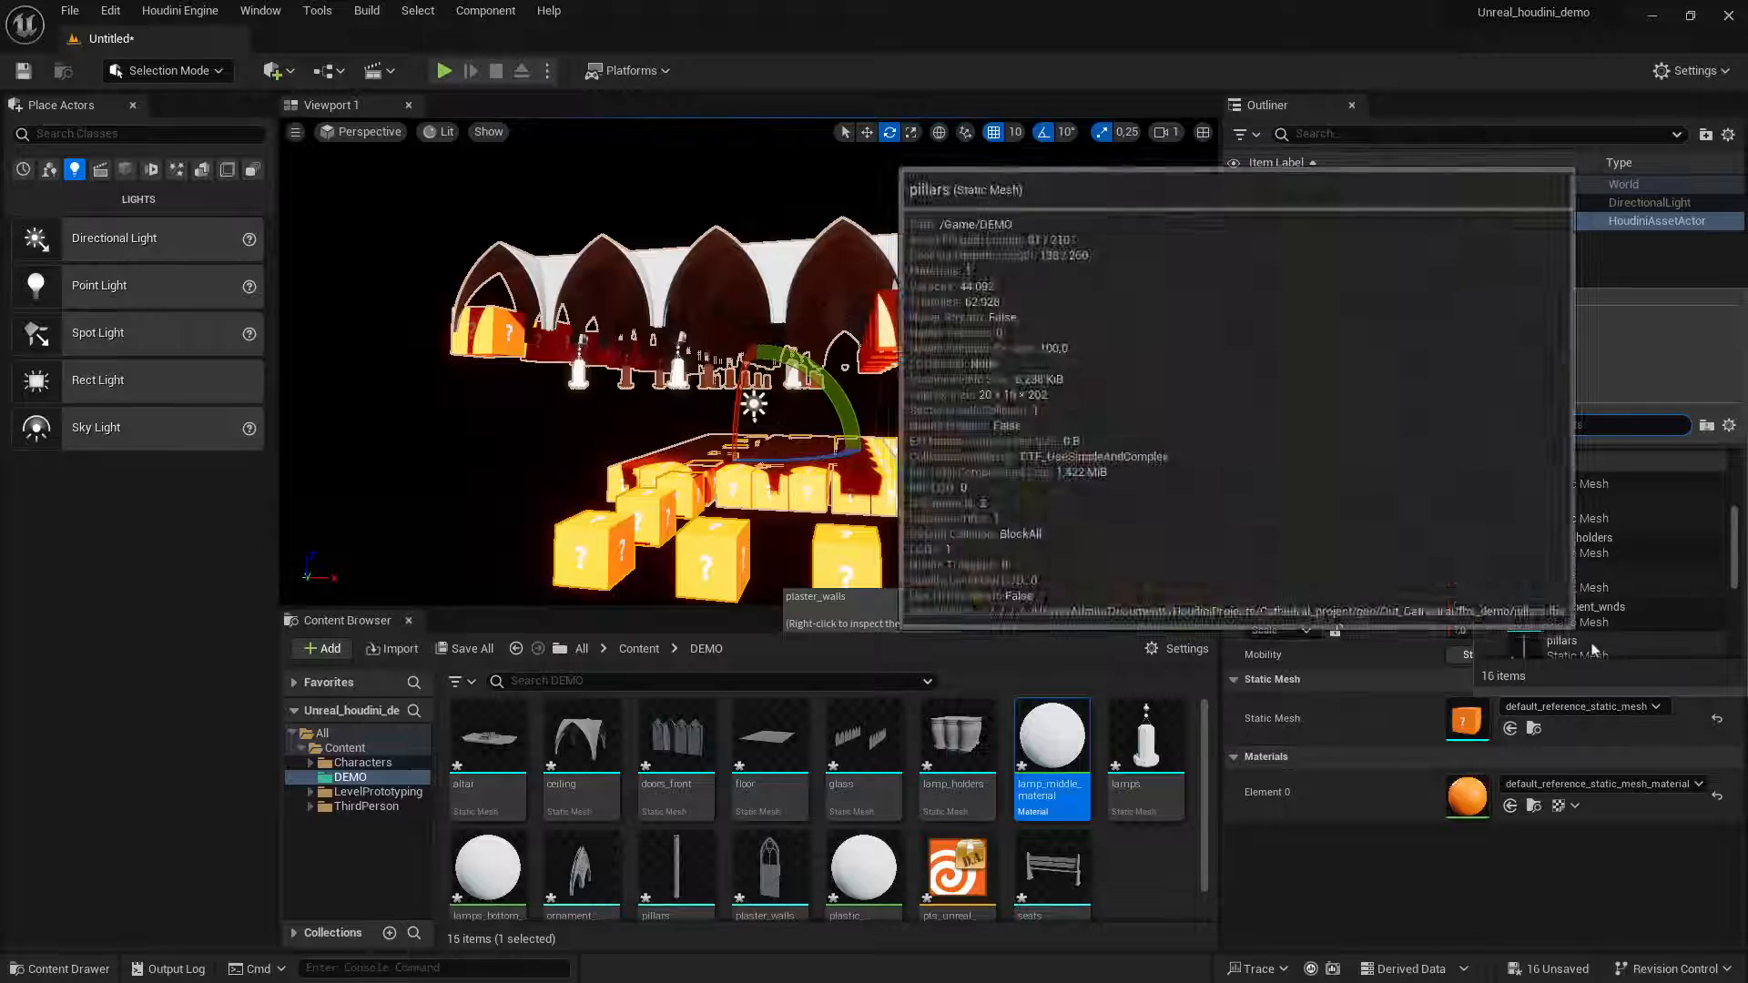
pyautogui.click(1597, 641)
# Assign the plaster_walls static mesh to InstancedStaticMeshComponent_5 of pts_unreal_demo.
pyautogui.scroll(-1, 1400, 443)
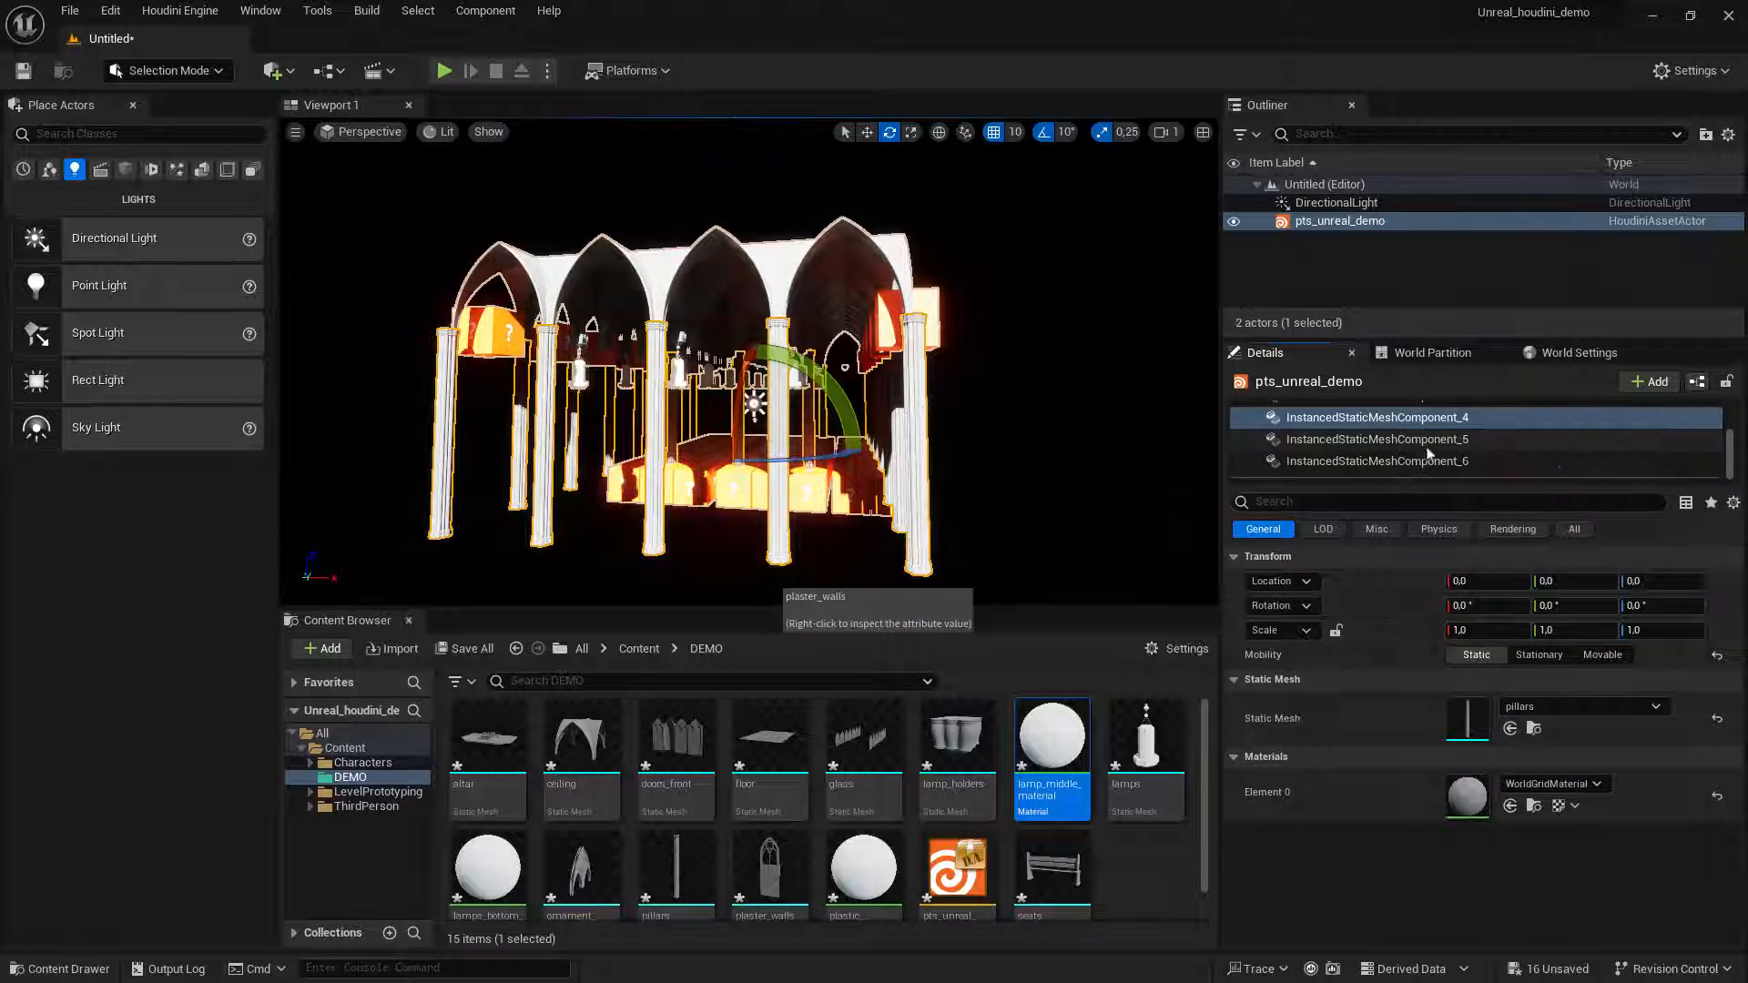
pyautogui.click(1425, 443)
pyautogui.click(1545, 707)
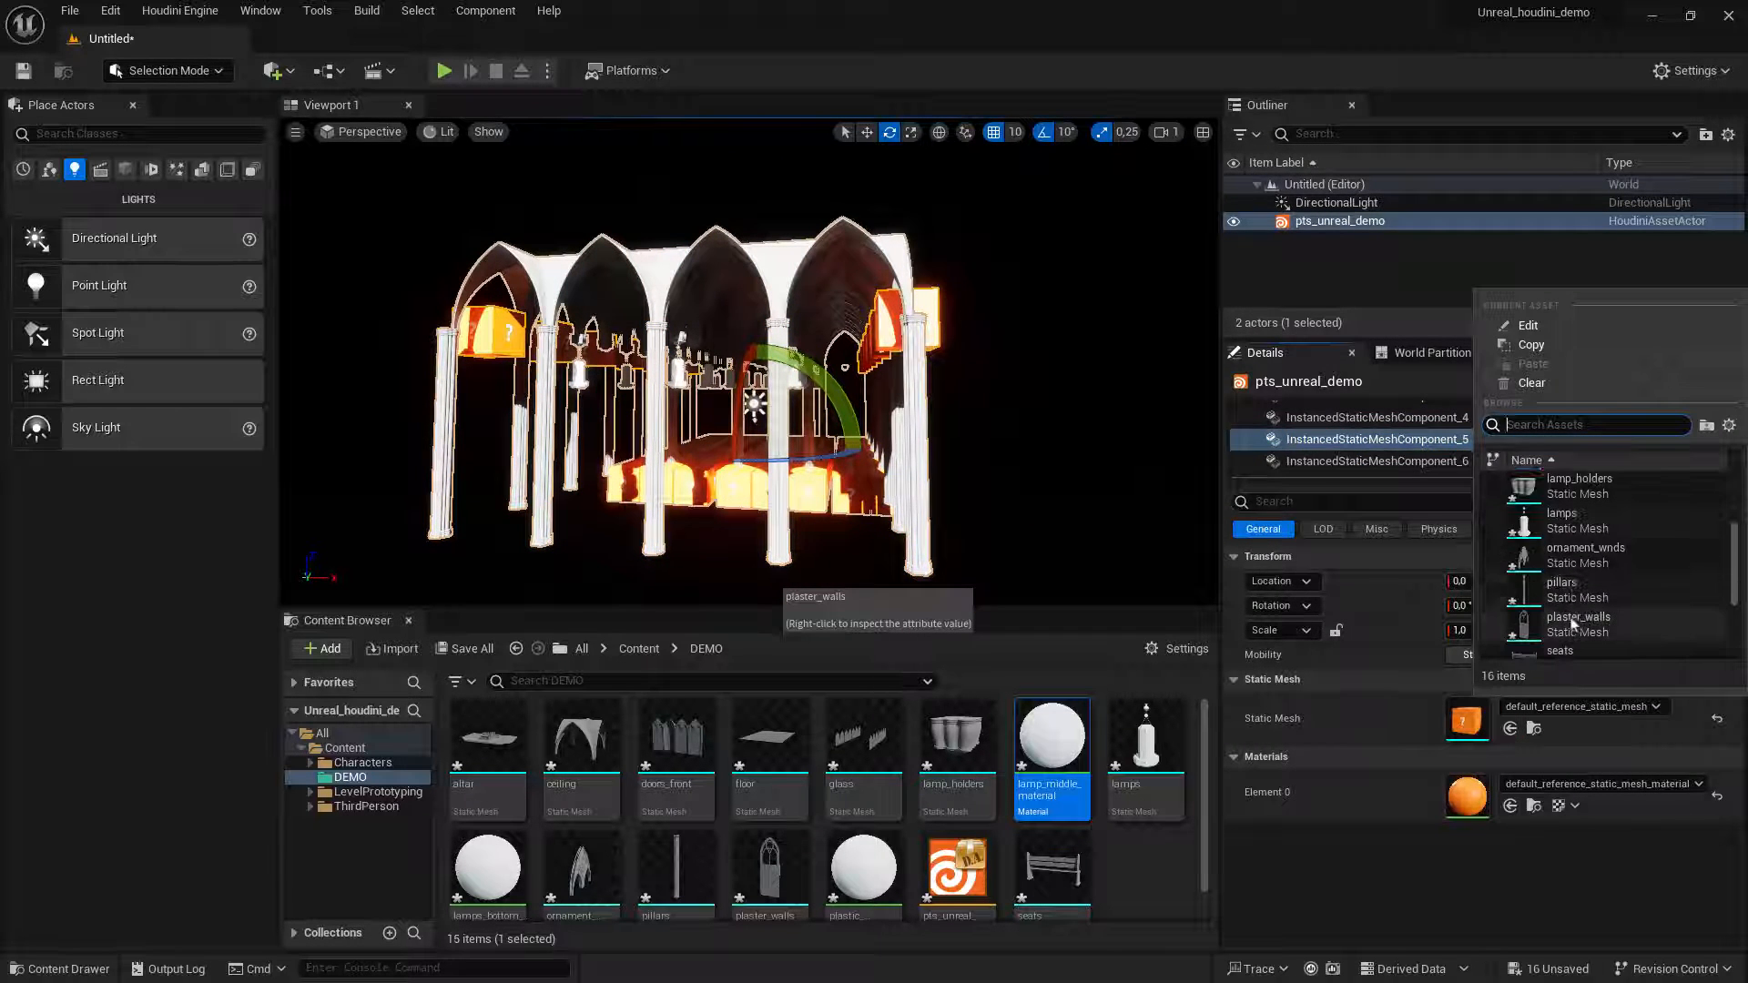
pyautogui.click(1577, 622)
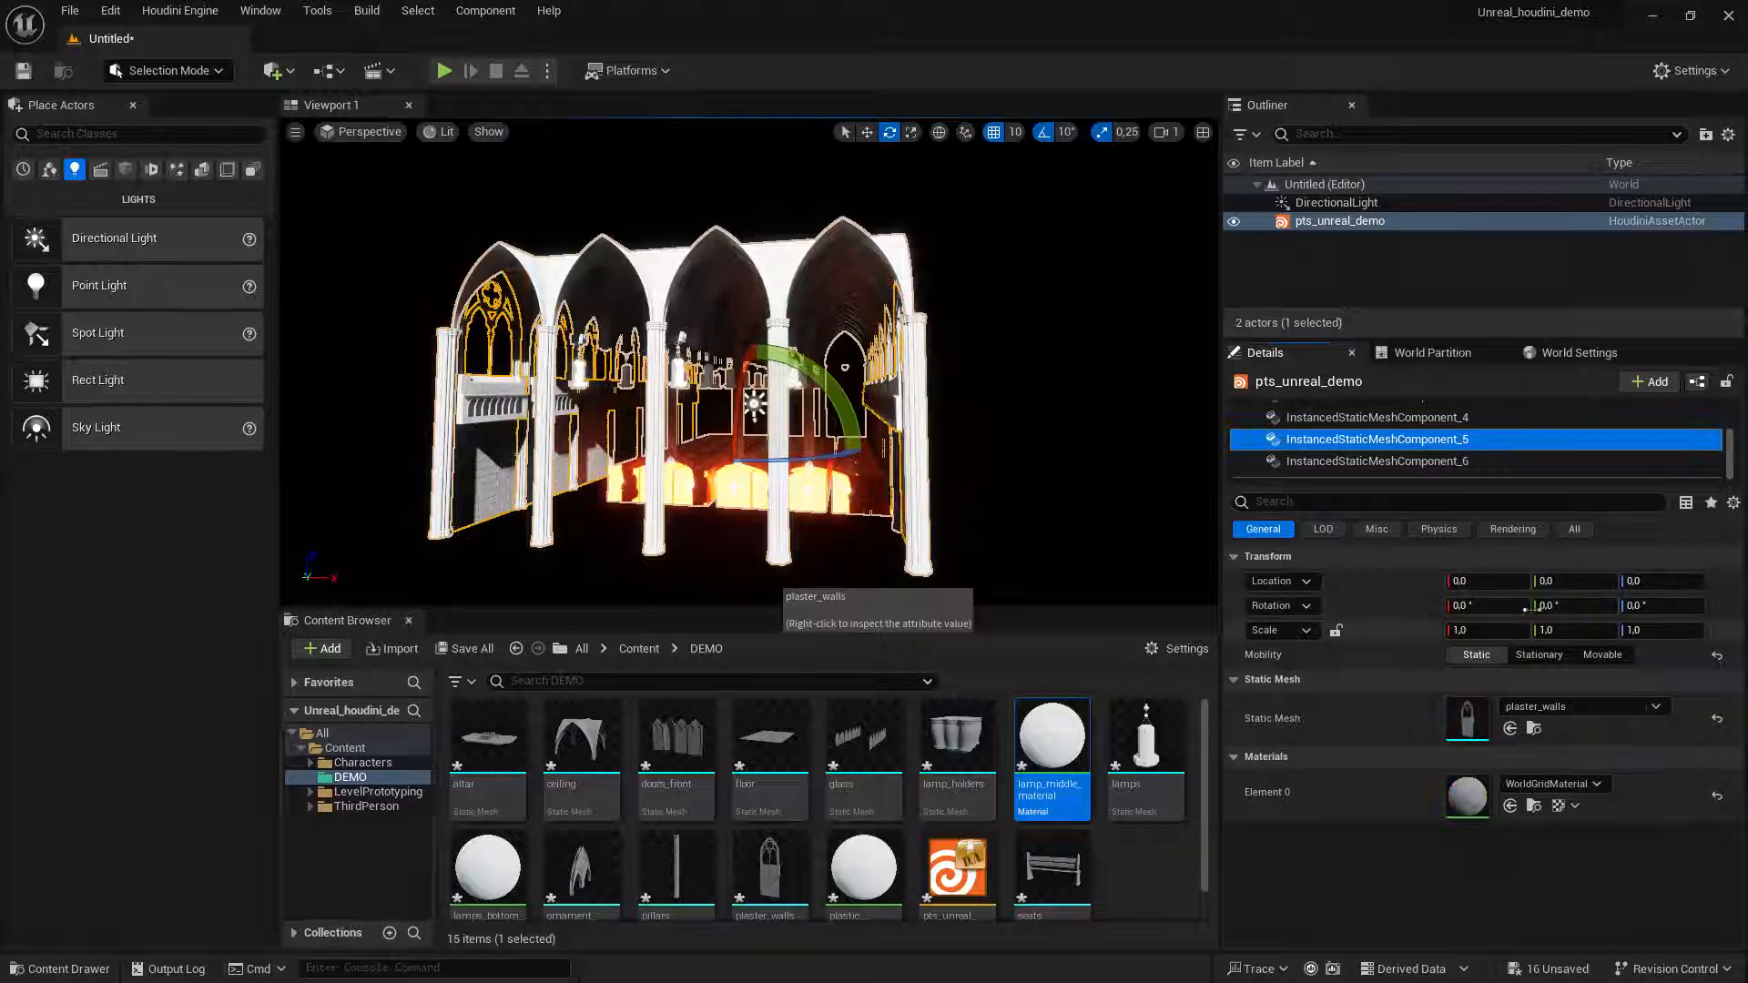
# Assign the seats static mesh to InstancedStaticMeshComponent_6, deselect the actor and view the assembled instances from the front.
pyautogui.click(1443, 461)
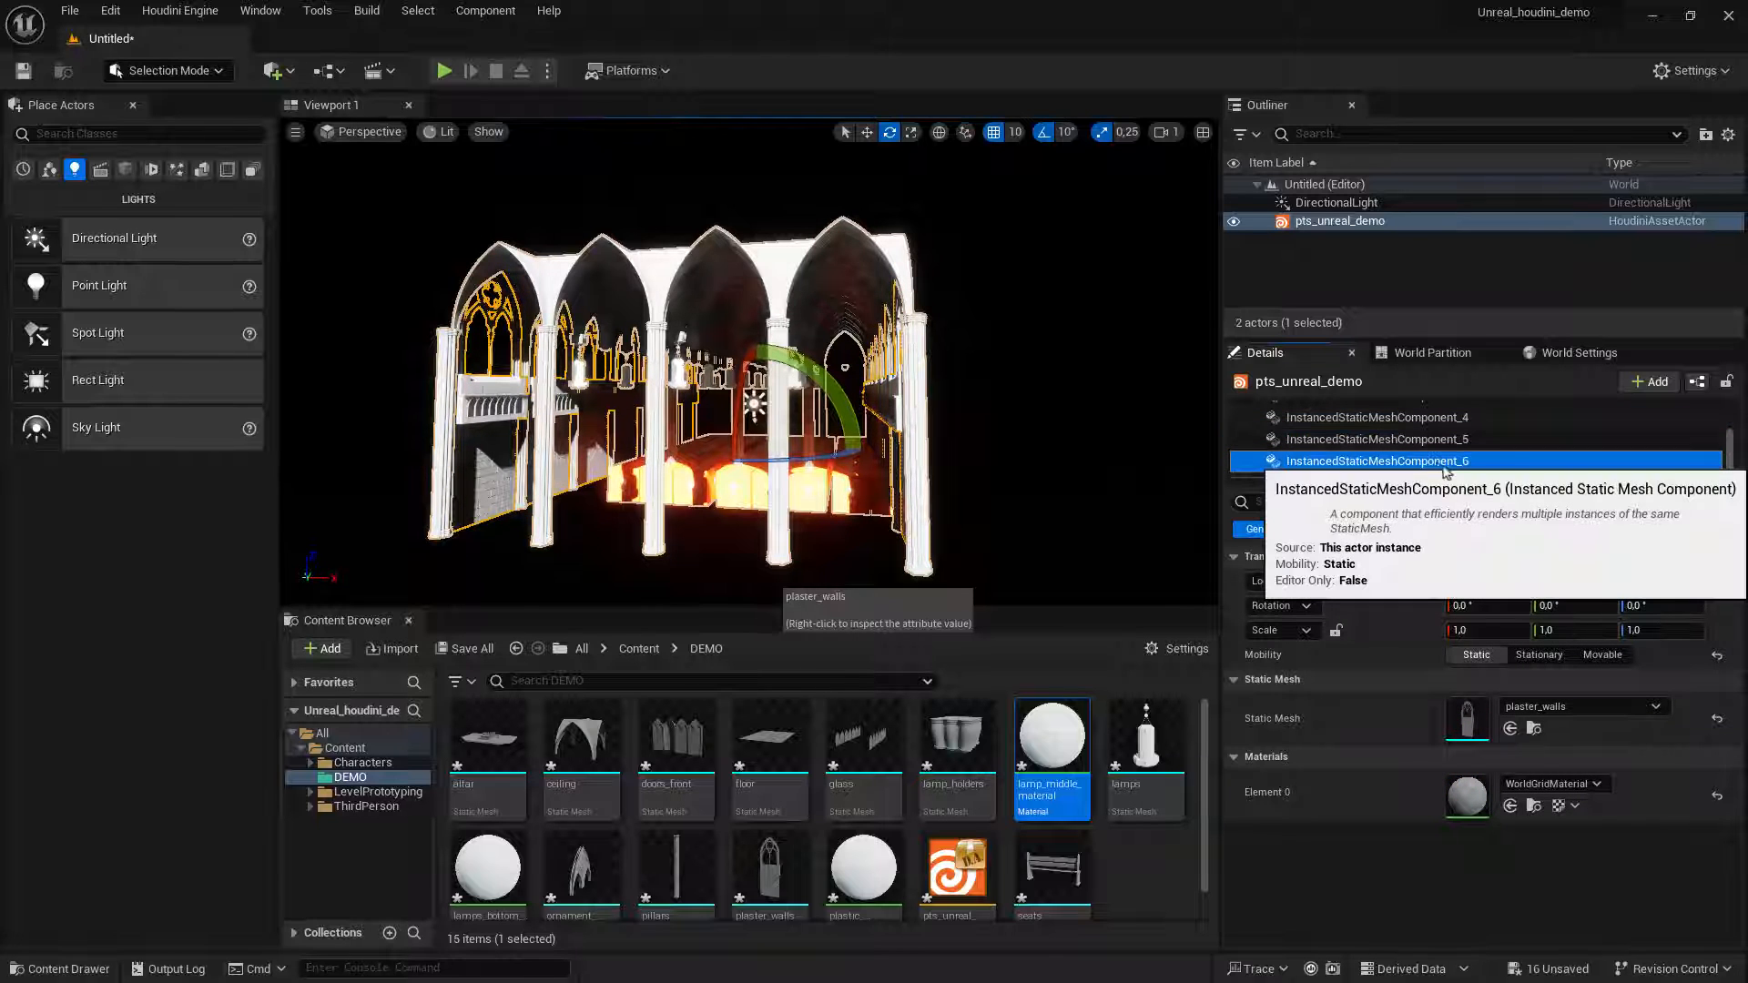
pyautogui.click(1563, 706)
pyautogui.scroll(-3, 1573, 627)
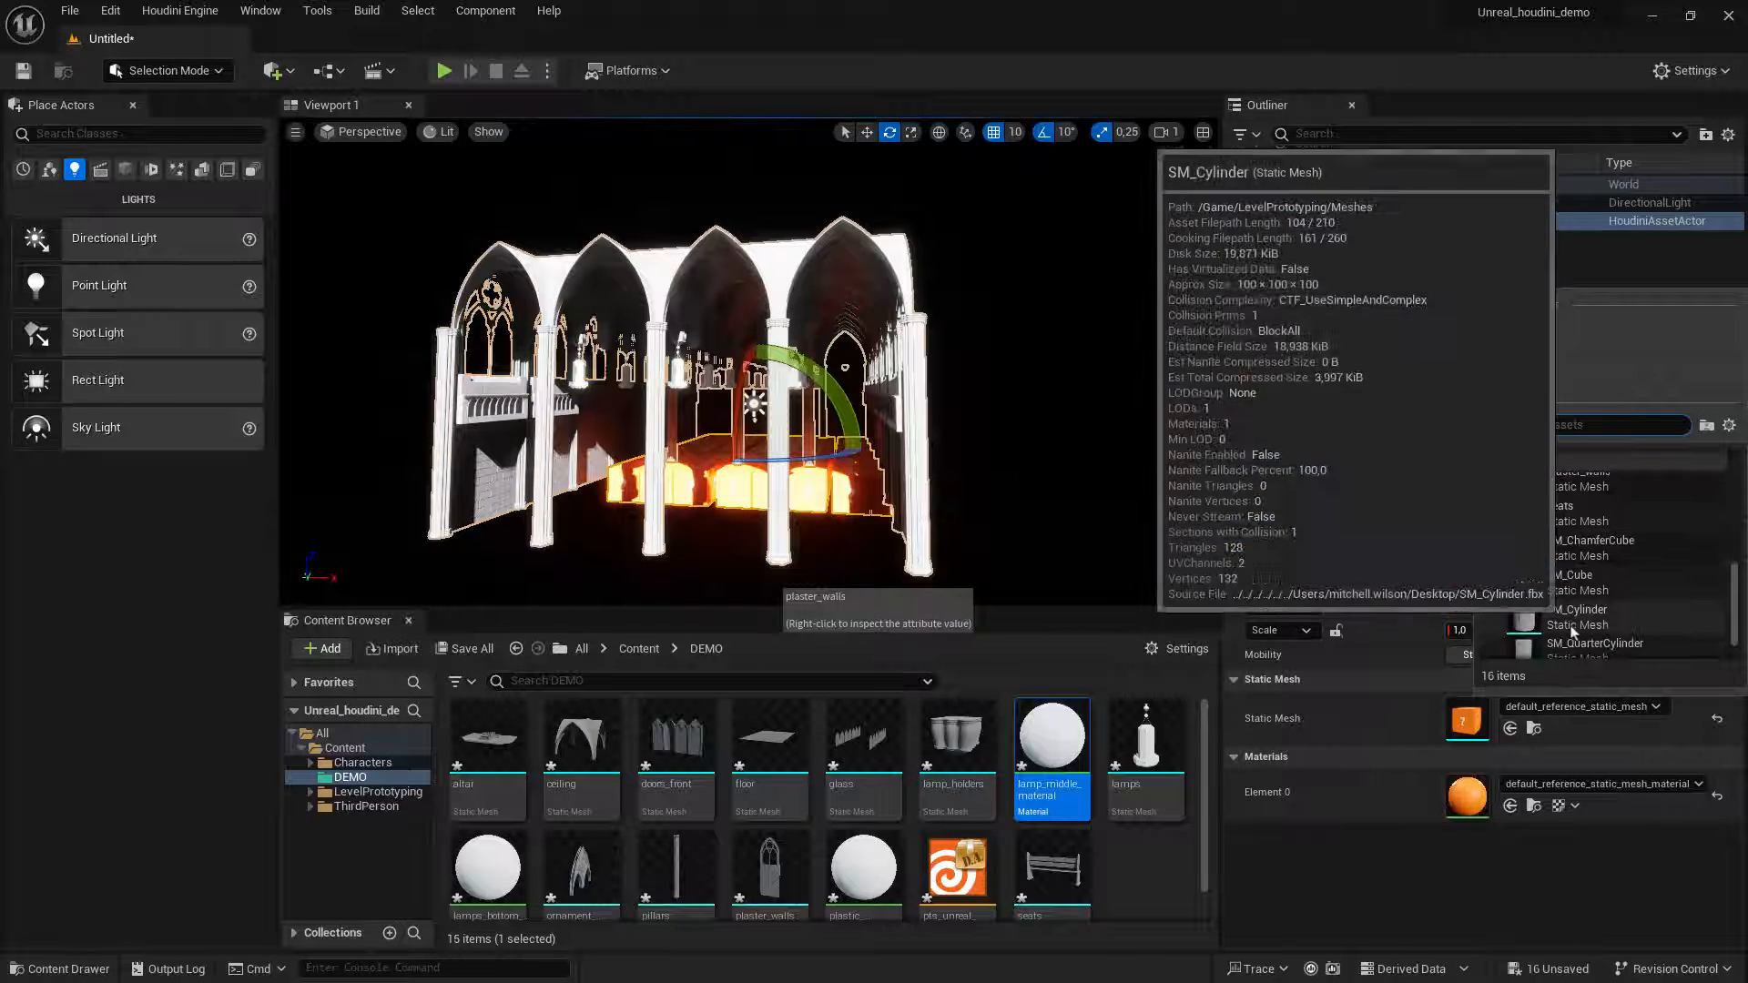
pyautogui.click(1577, 522)
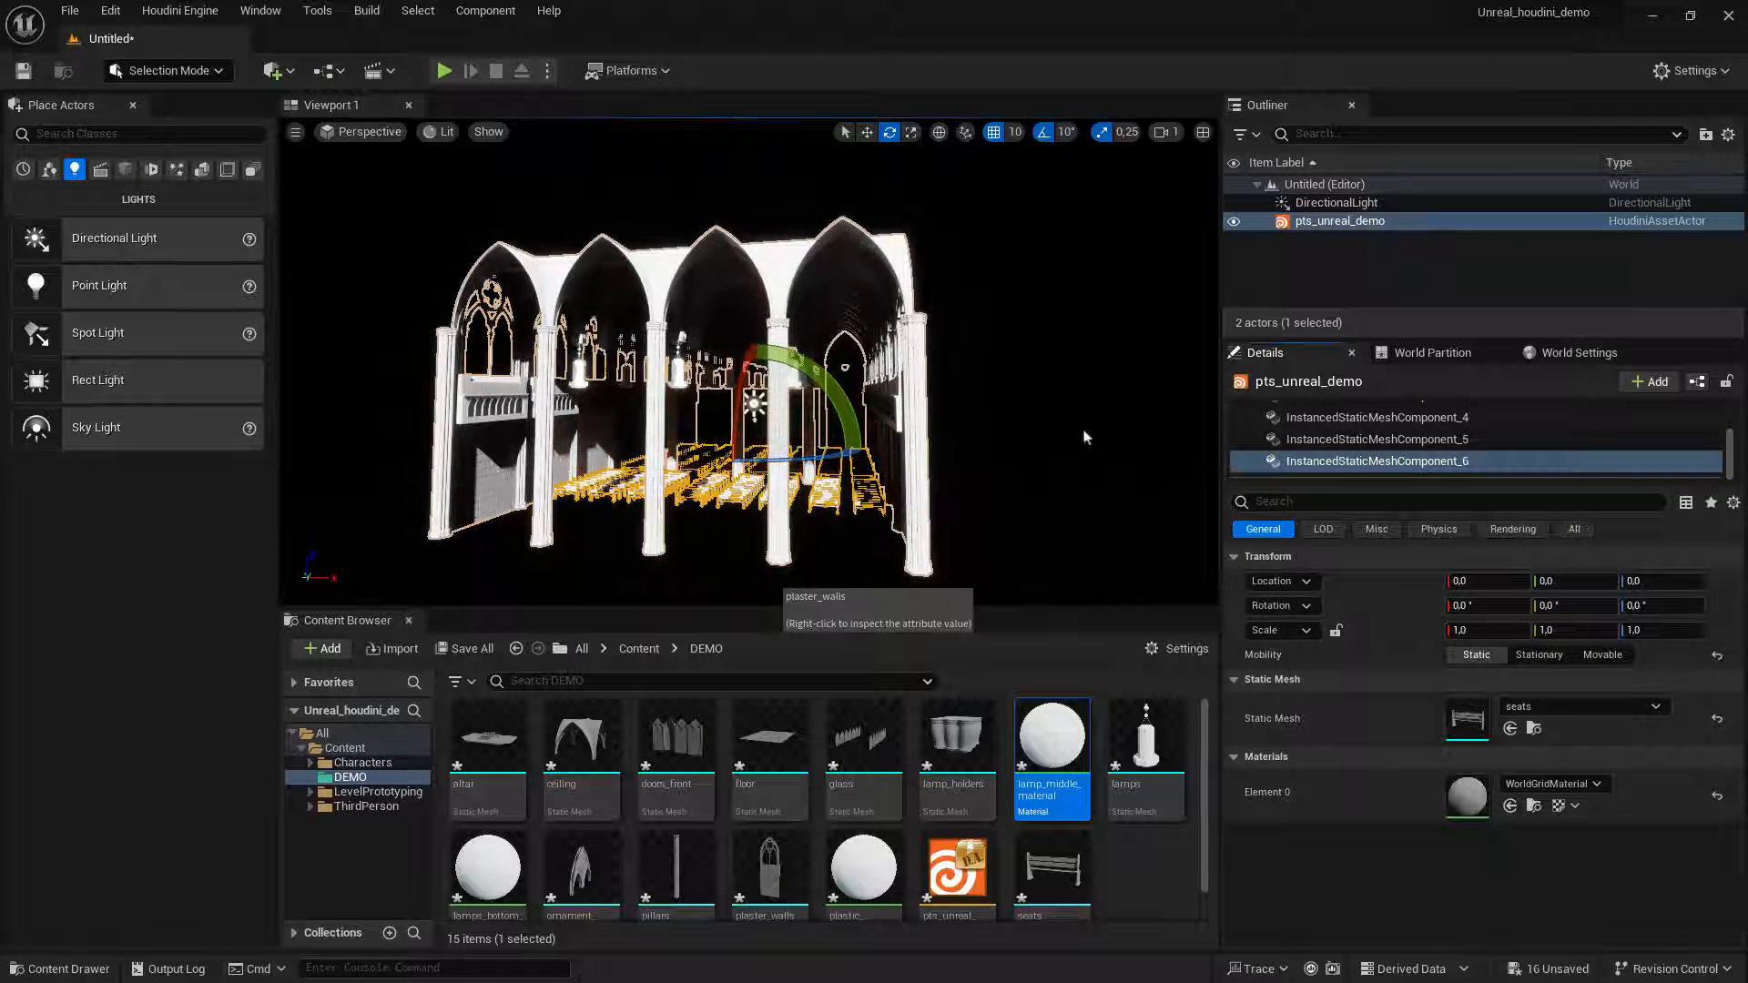
pyautogui.click(1083, 435)
pyautogui.moveTo(884, 427)
pyautogui.keyDown('alt'); pyautogui.mouseDown()
pyautogui.moveTo(946, 428)
pyautogui.moveTo(885, 427)
pyautogui.mouseUp(); pyautogui.keyUp('alt')
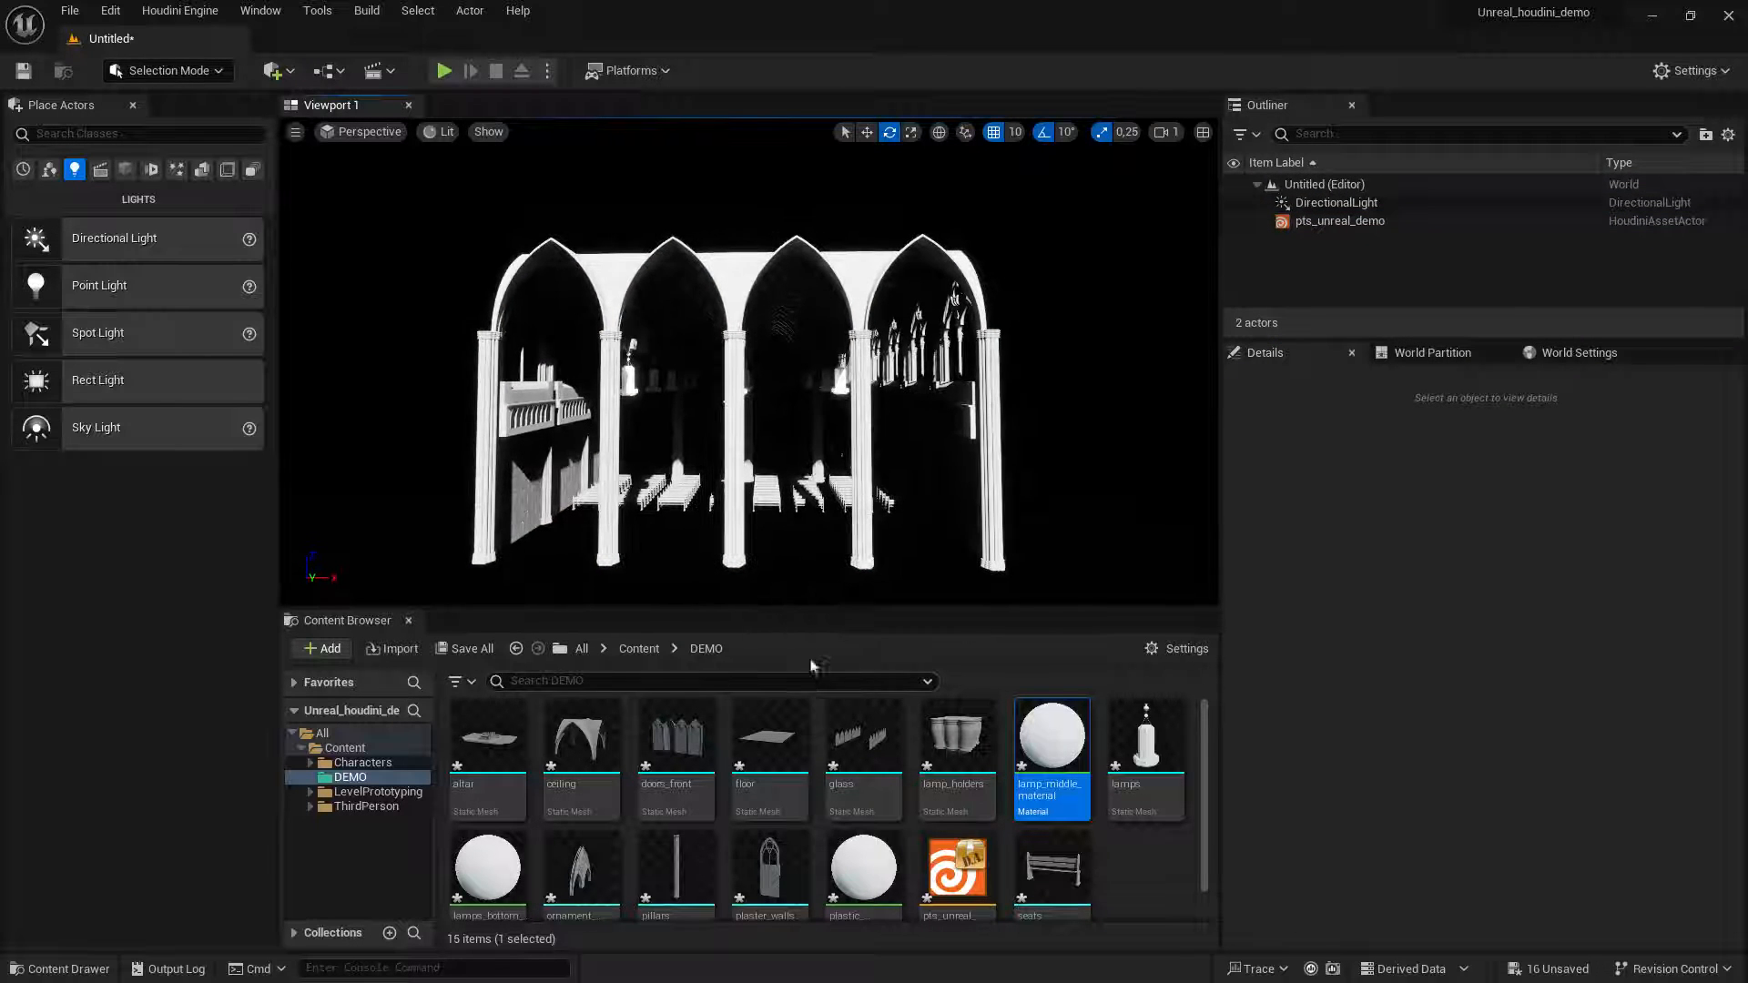
# Inspect the altar static mesh in its own editor and close the editor.
pyautogui.click(483, 739)
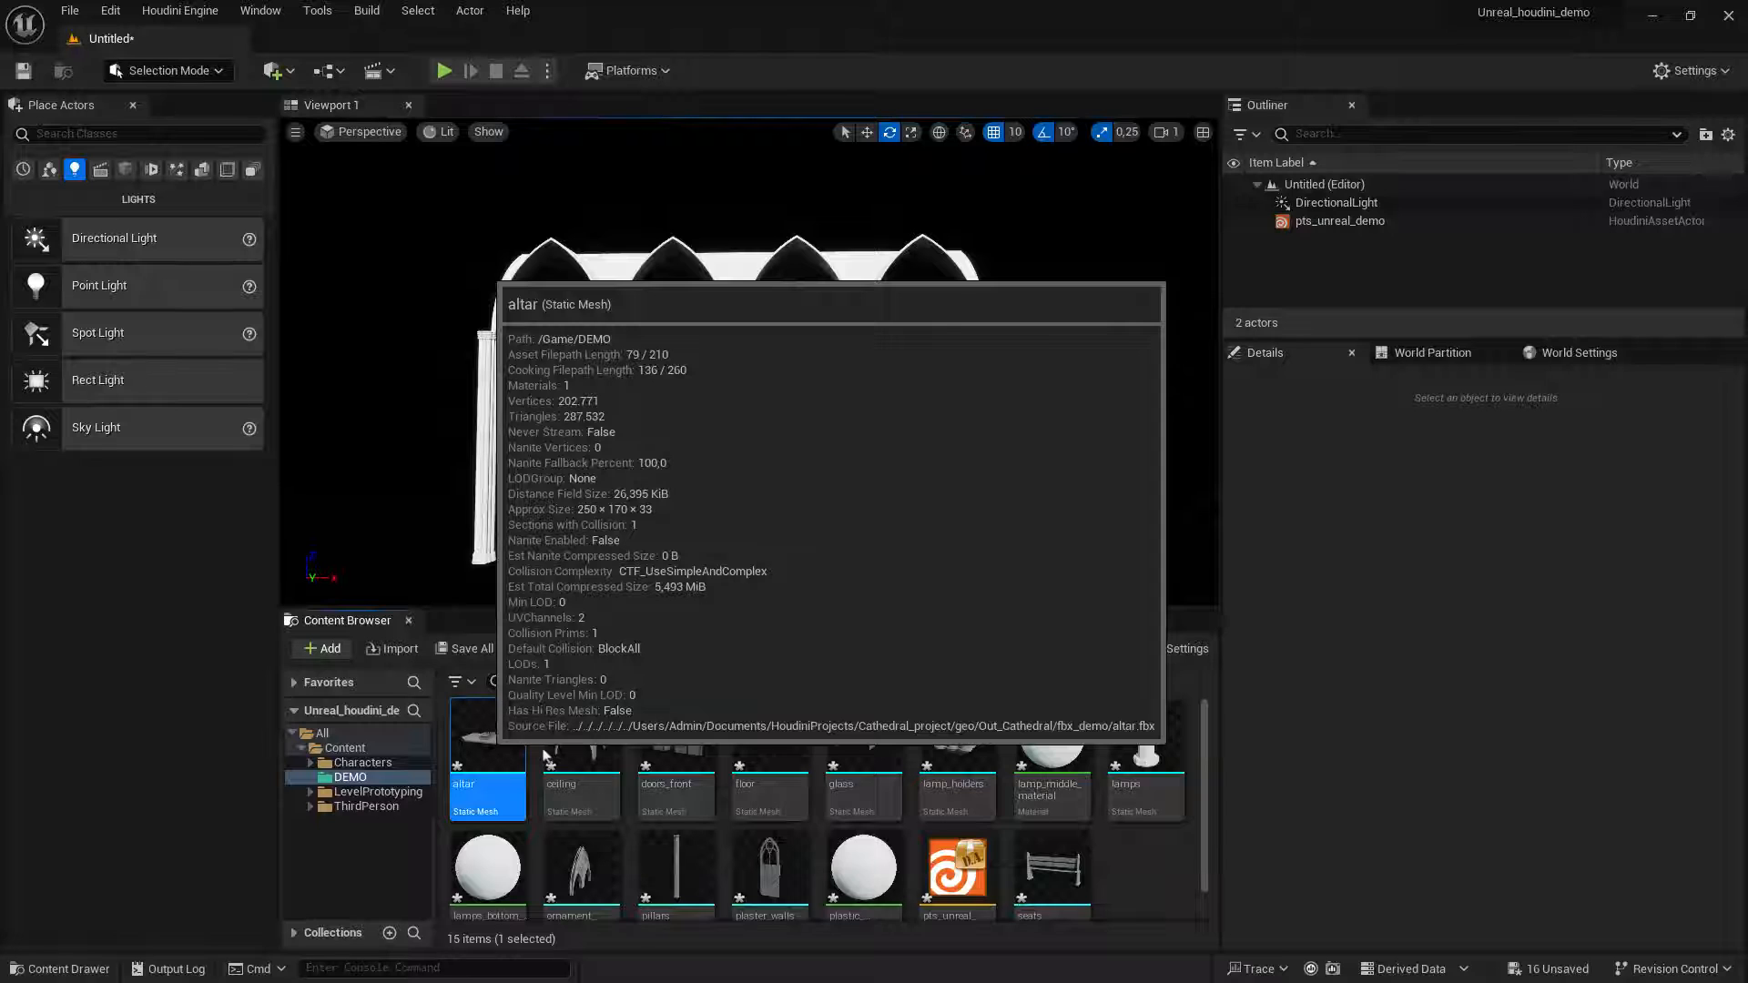
pyautogui.doubleClick(515, 728)
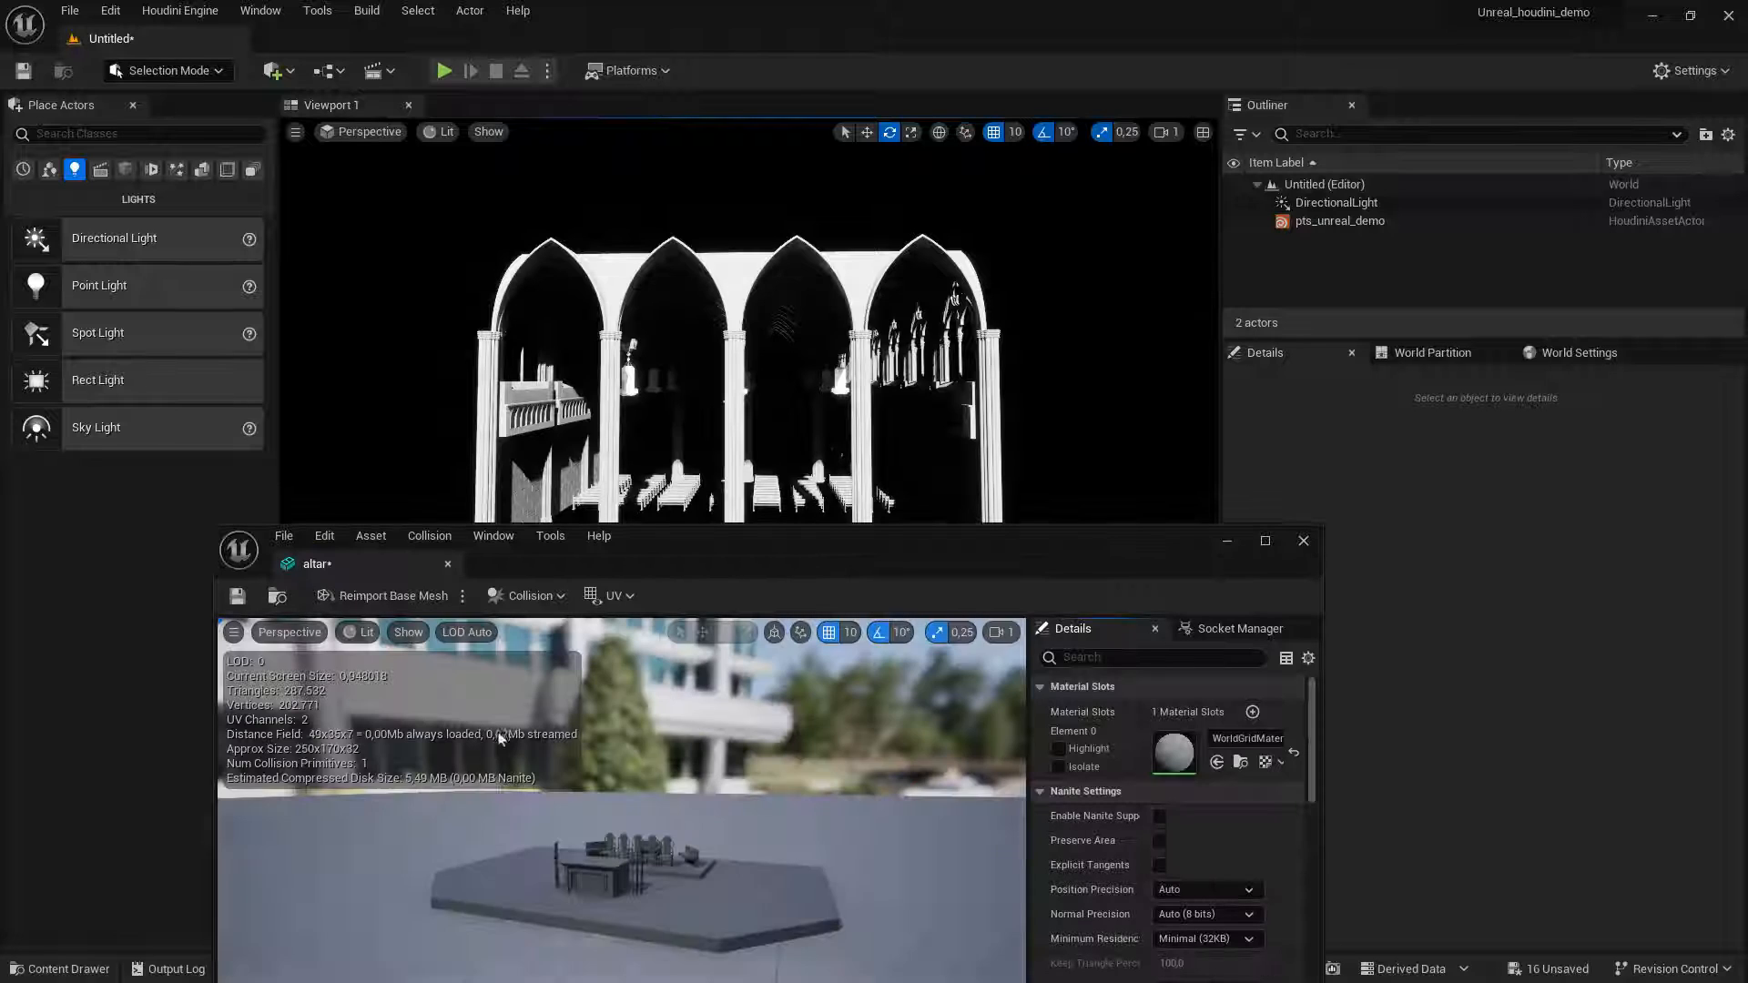
pyautogui.click(1302, 543)
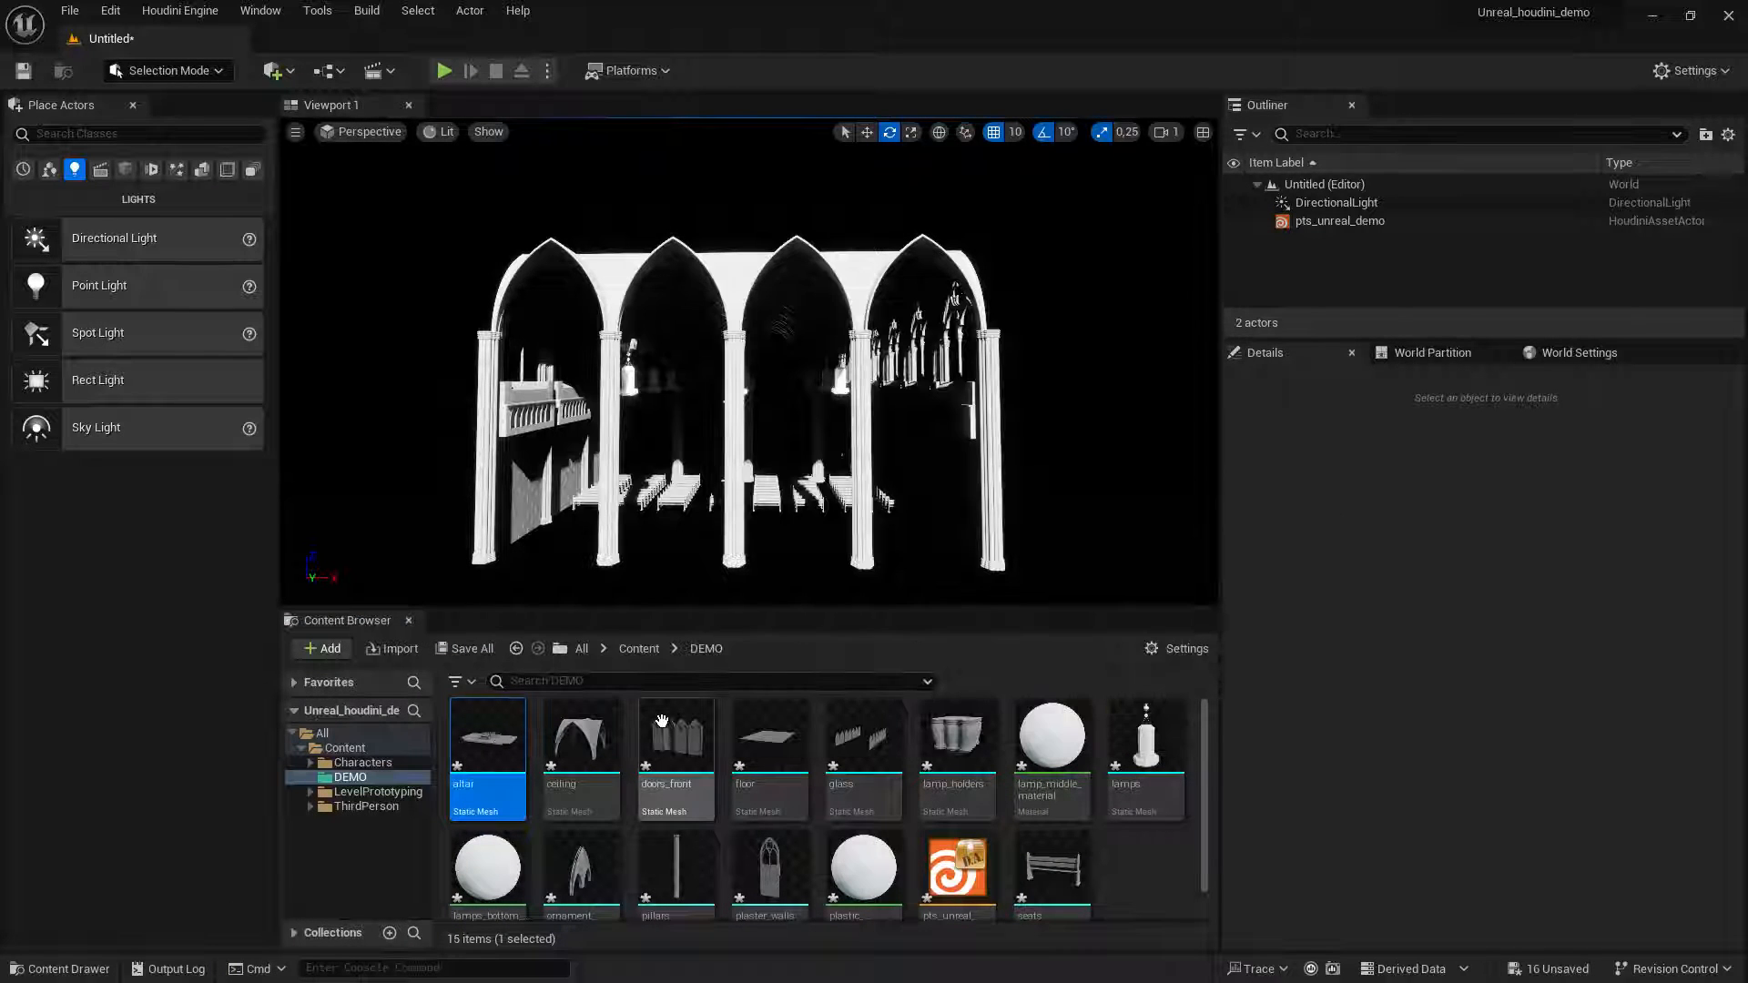
# Try placing the altar, doors_front, floor and glass static meshes in the level together and resetting their location to 0, 0, 0.
pyautogui.keyDown('ctrl'); pyautogui.click(676, 746); pyautogui.keyUp('ctrl')
pyautogui.keyDown('ctrl'); pyautogui.click(772, 733); pyautogui.keyUp('ctrl')
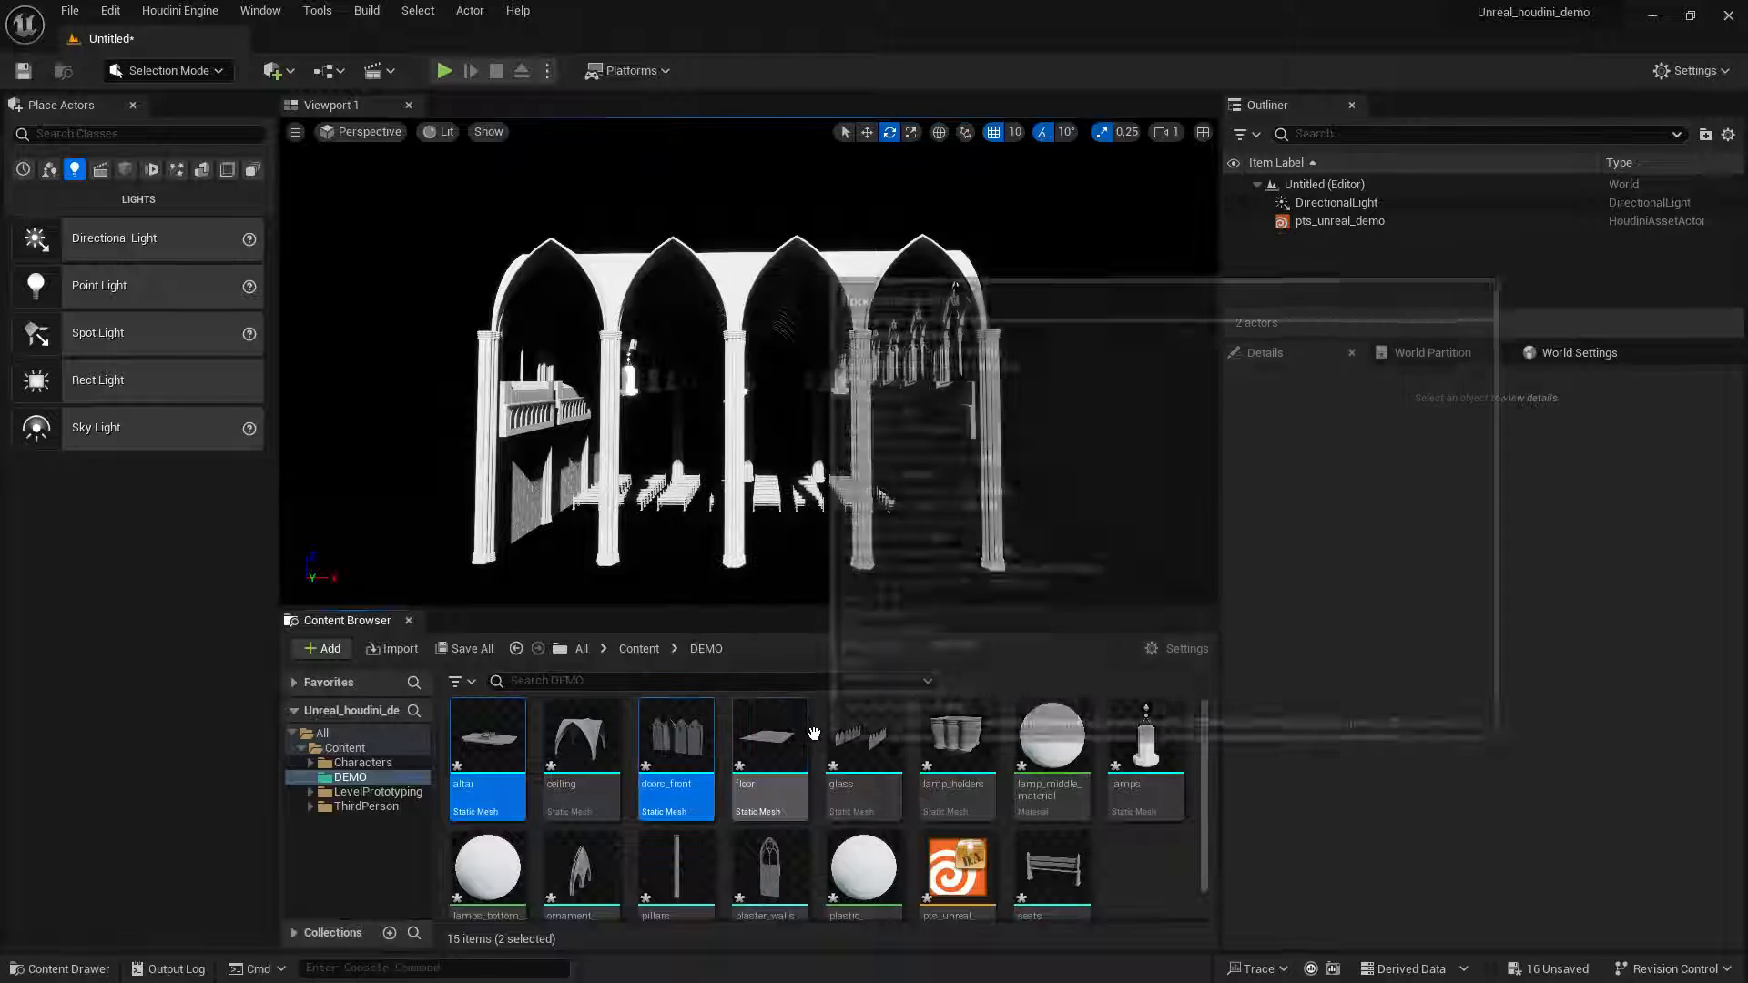
pyautogui.keyDown('ctrl'); pyautogui.click(863, 733); pyautogui.keyUp('ctrl')
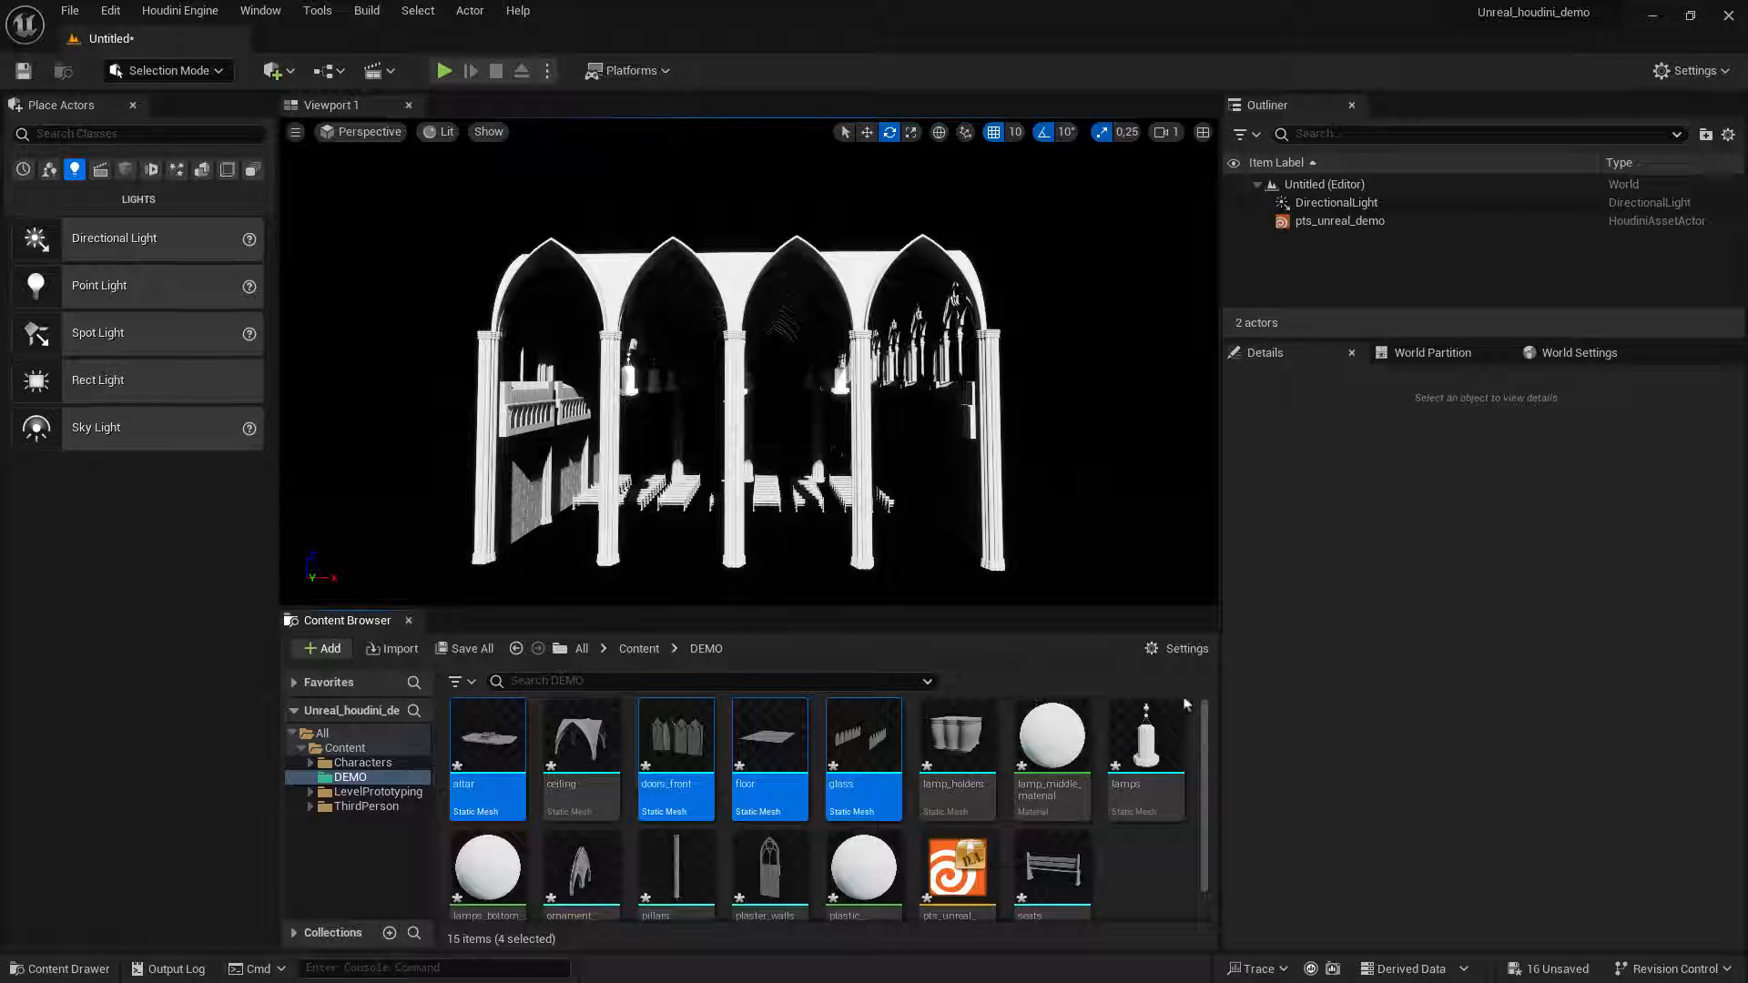
pyautogui.moveTo(842, 740); pyautogui.dragTo(865, 510)
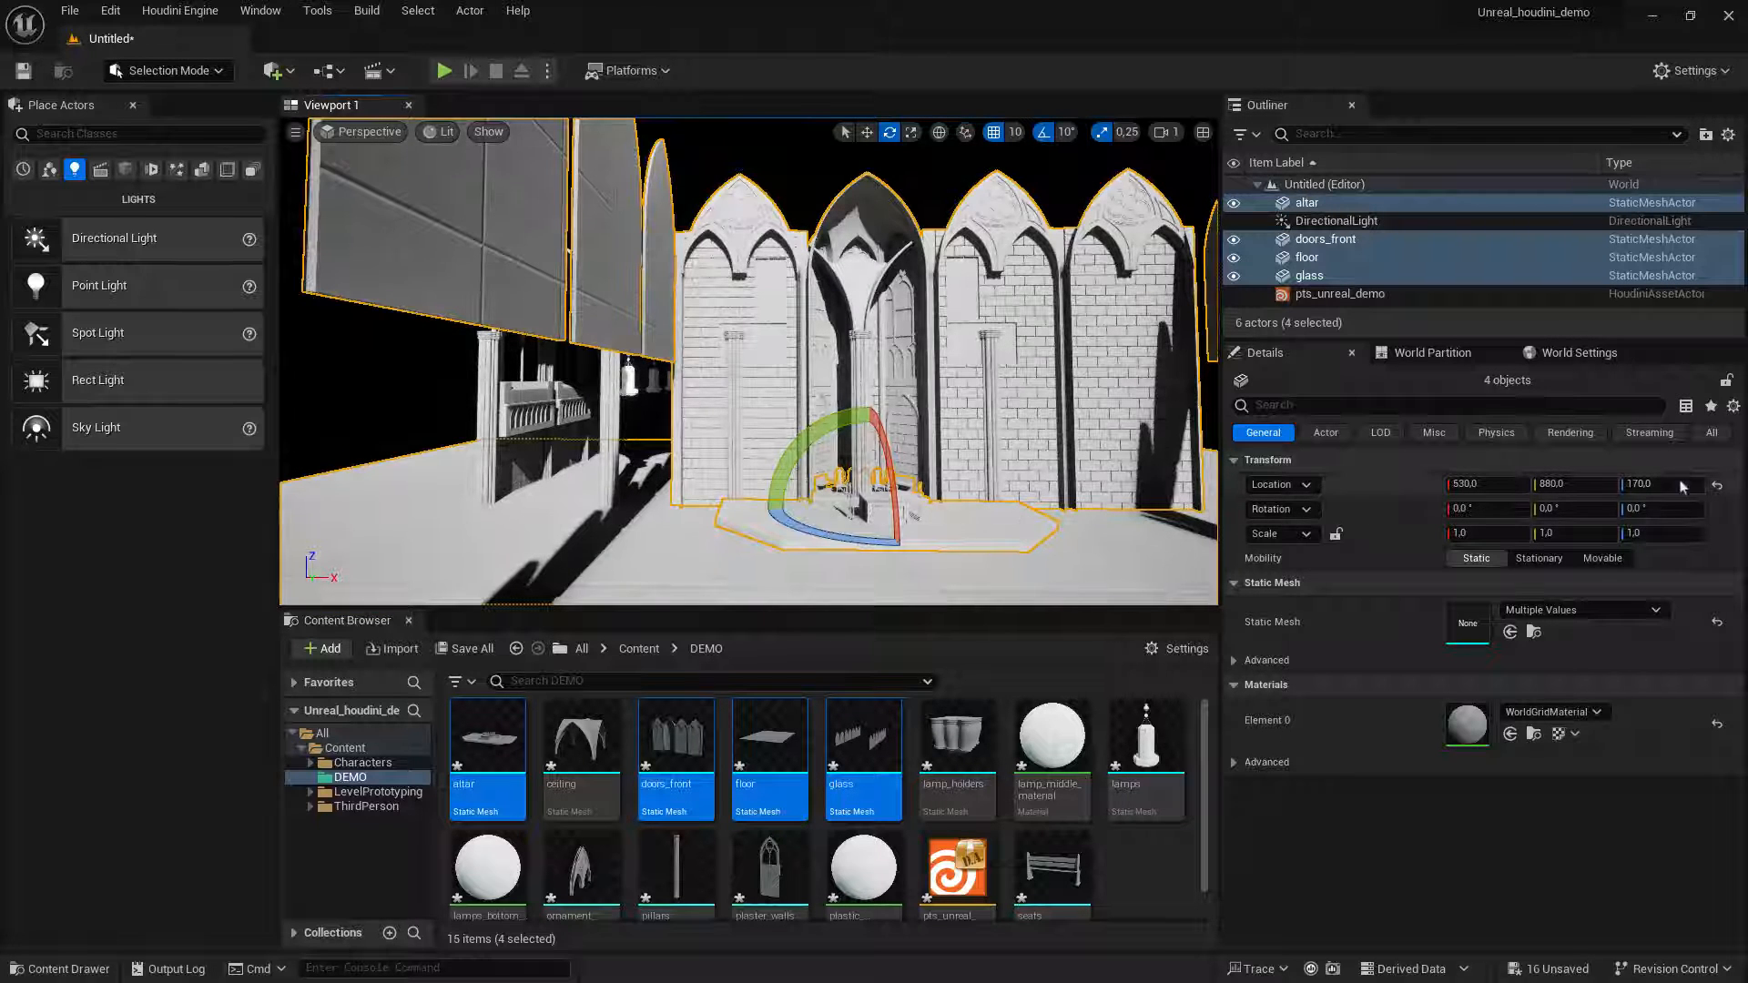
pyautogui.click(1716, 487)
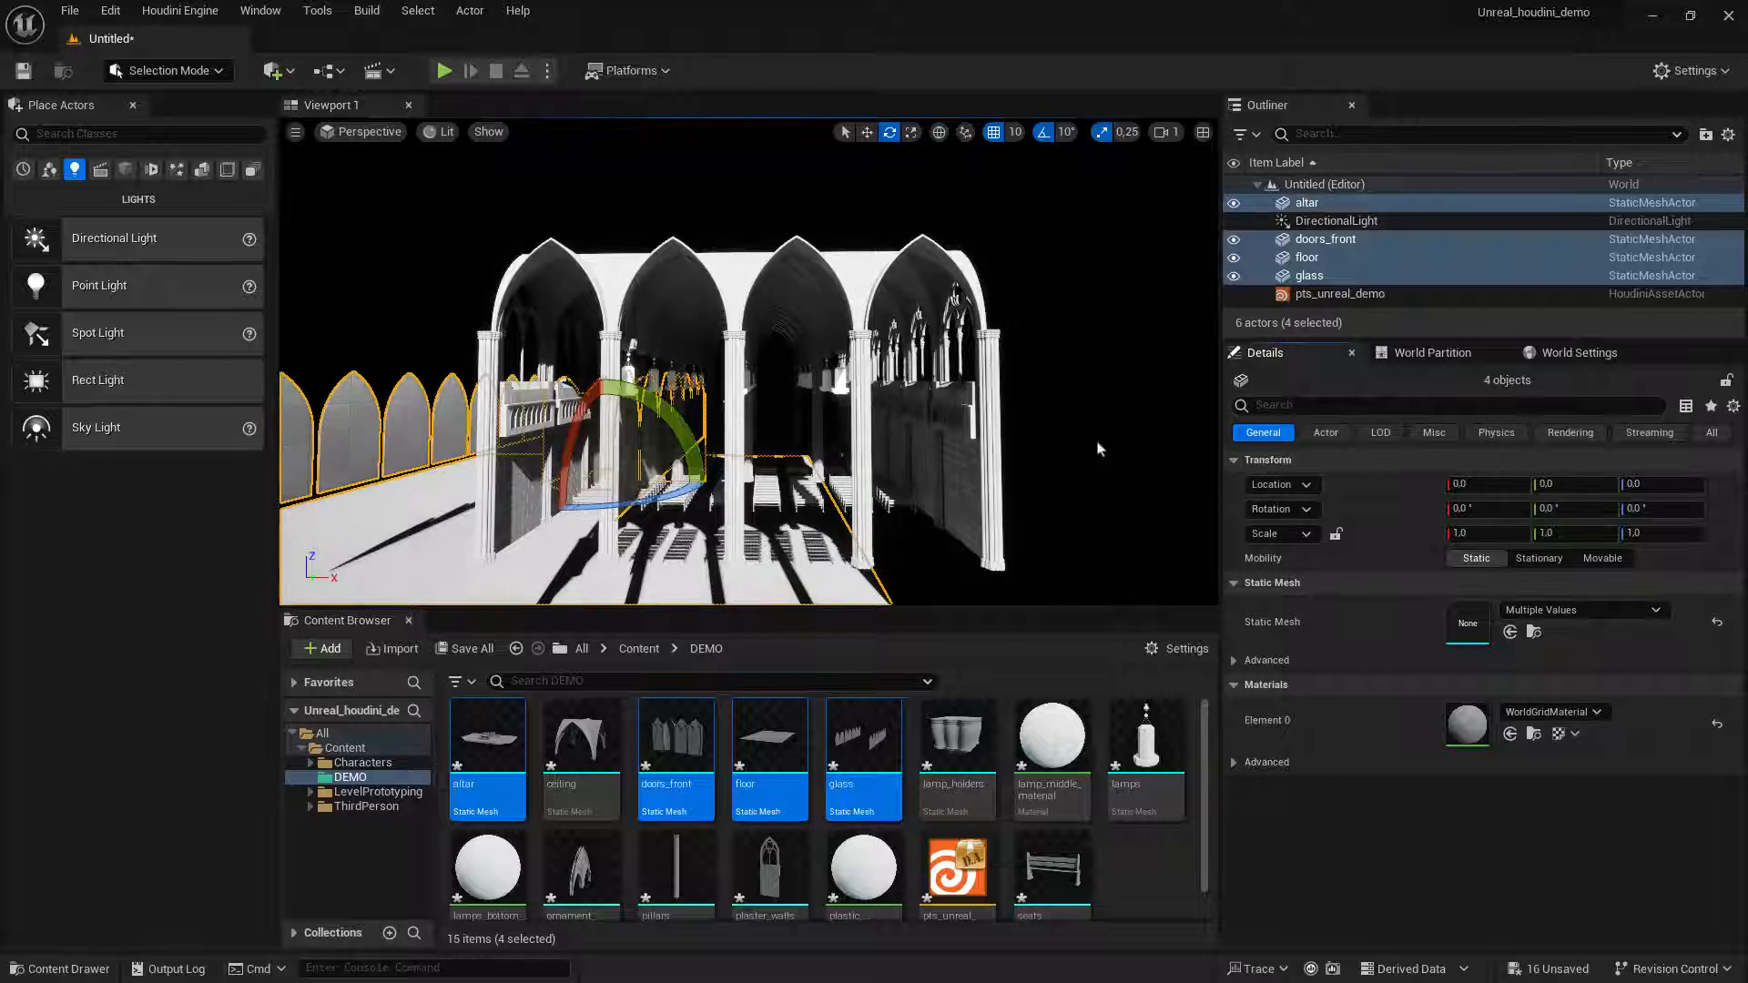
pyautogui.keyDown('alt'); pyautogui.moveTo(809, 440); pyautogui.dragTo(774, 435, button='right'); pyautogui.keyUp('alt')
pyautogui.click(774, 524)
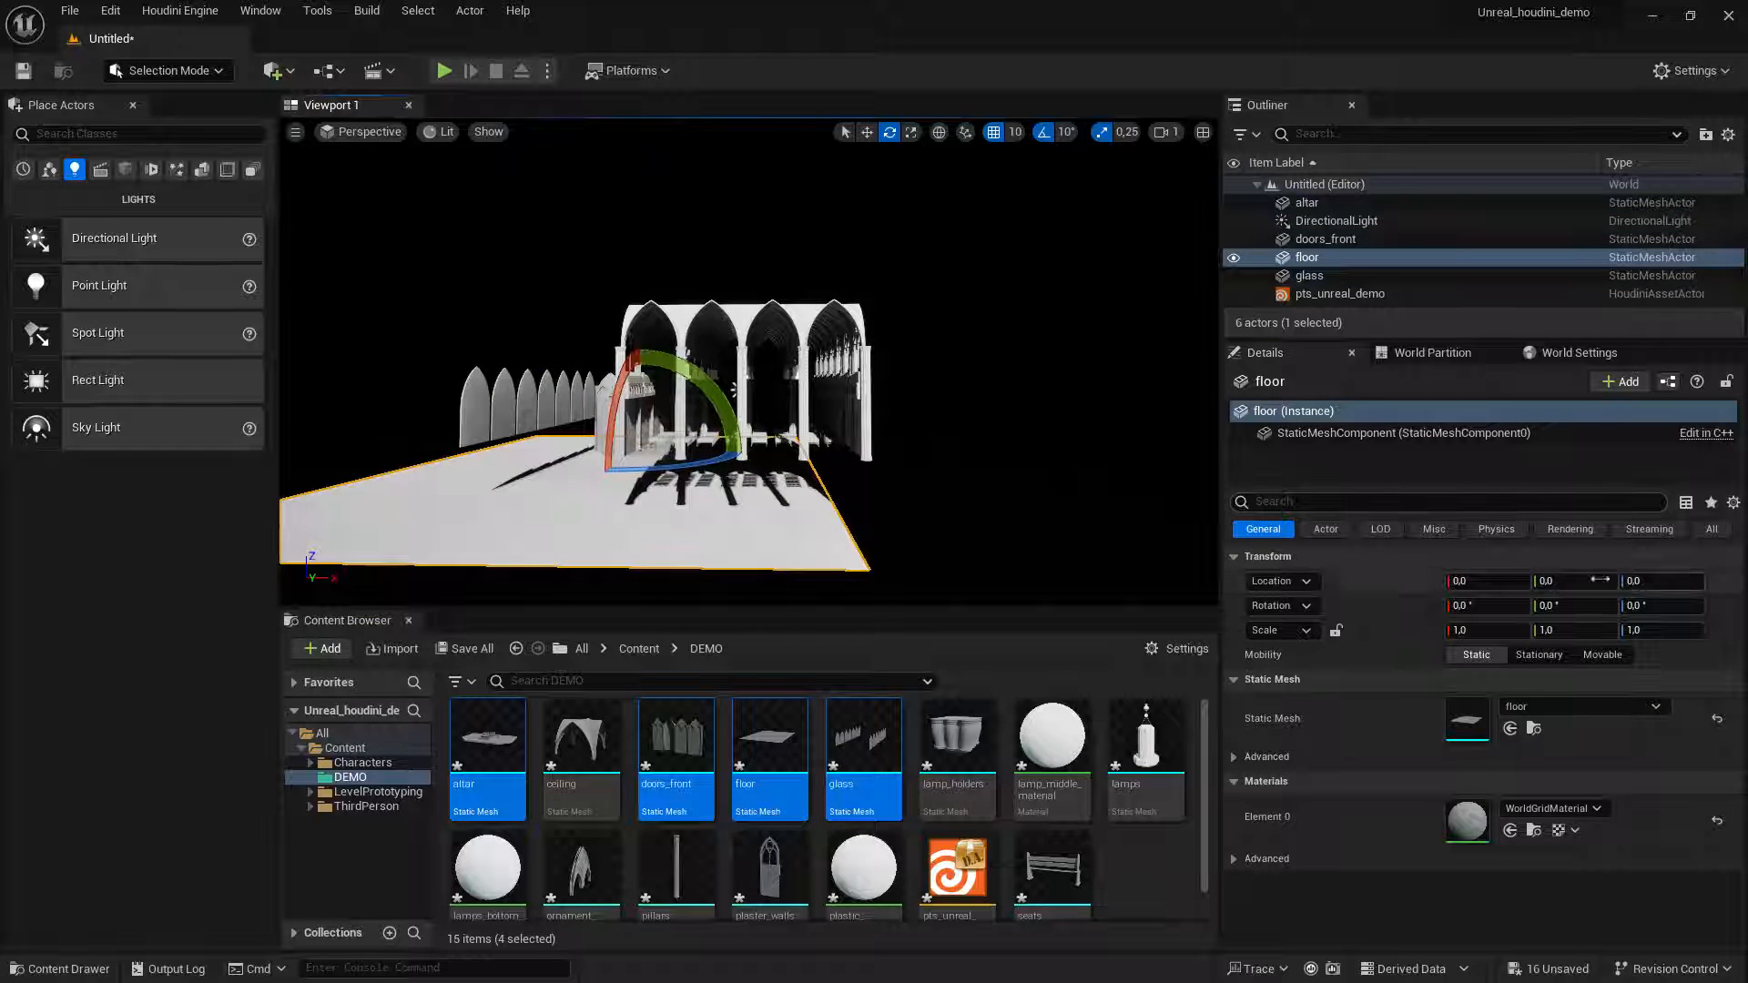
# Undo the location reset and the placement of the altar, doors_front, floor and glass meshes.
pyautogui.hotkey('ctrl', 'z')
pyautogui.hotkey('ctrl', 'z')
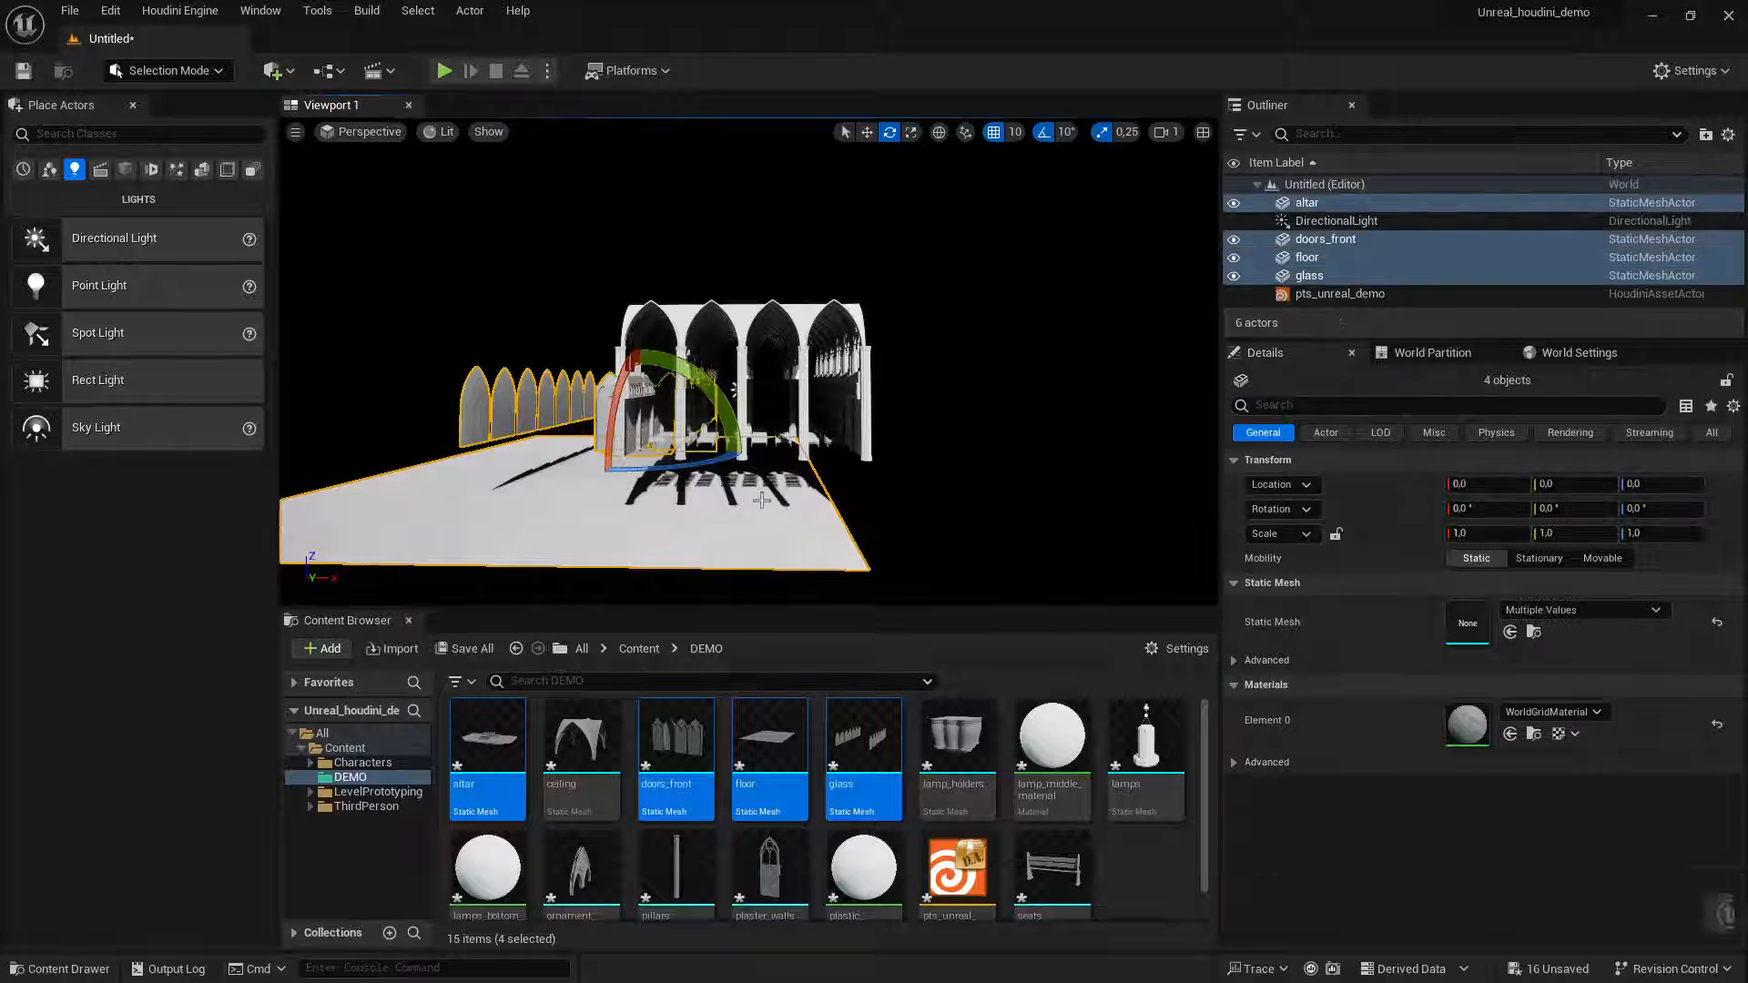
pyautogui.hotkey('ctrl', 'z')
pyautogui.hotkey('ctrl', 'z')
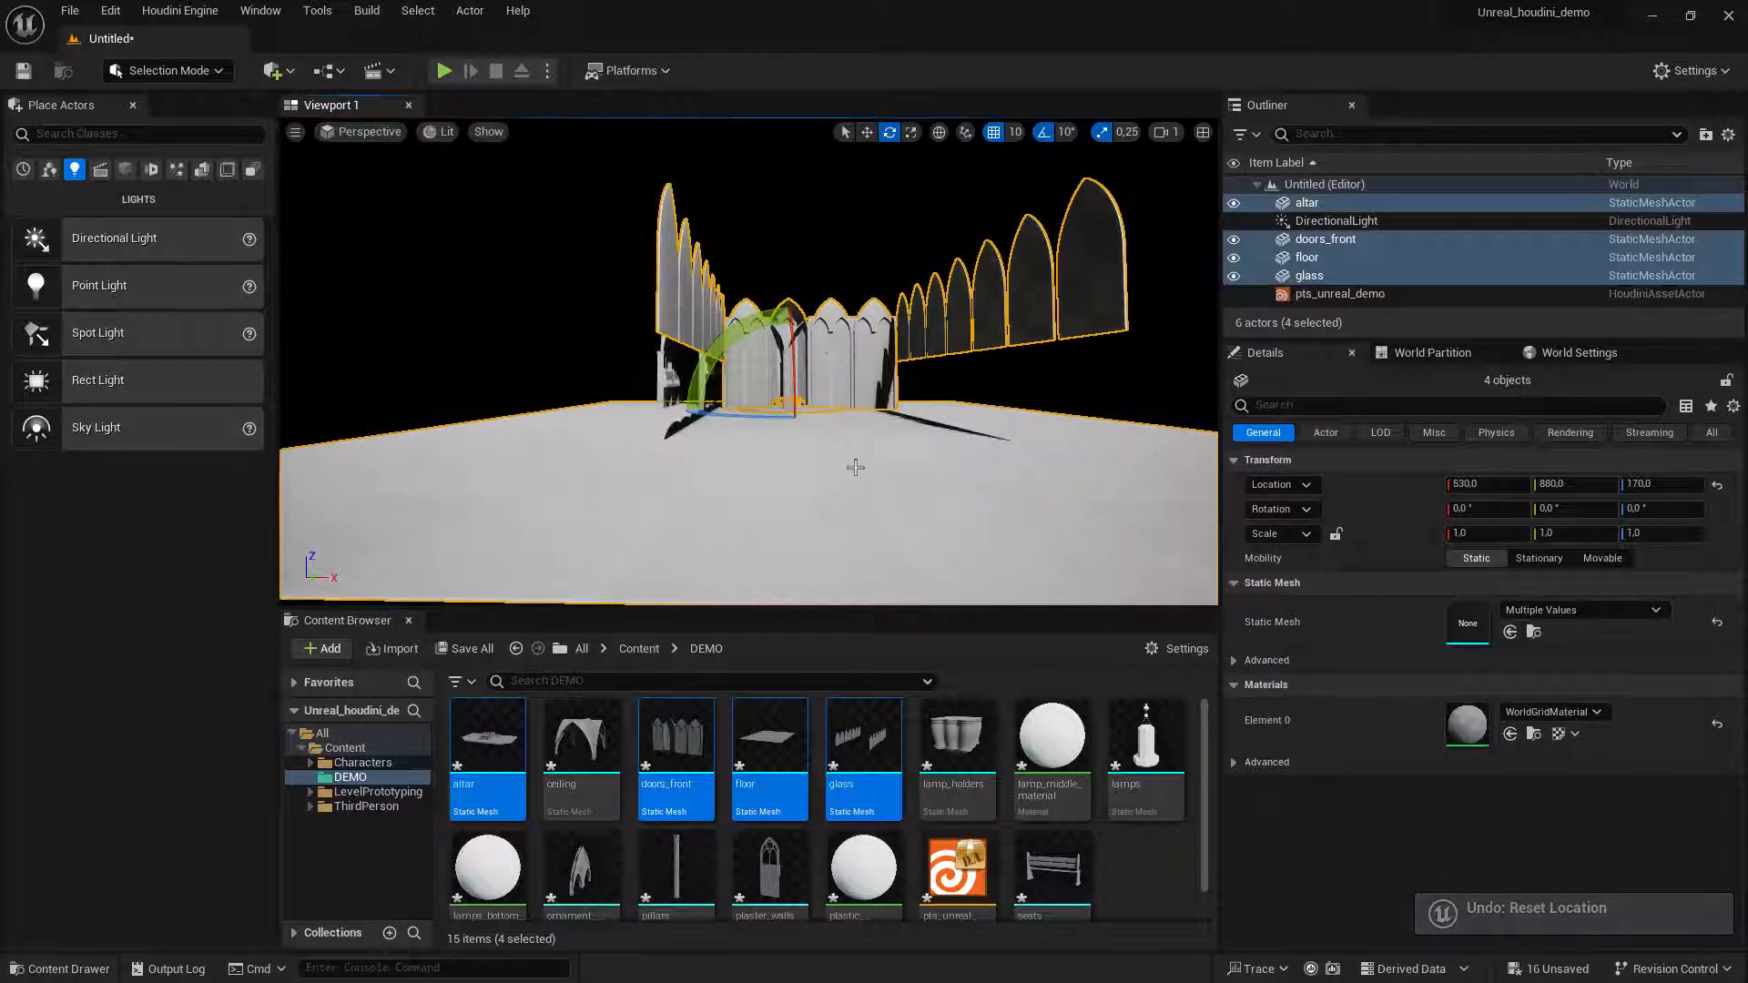
pyautogui.keyDown('alt'); pyautogui.moveTo(857, 416); pyautogui.dragTo(830, 478); pyautogui.keyUp('alt')
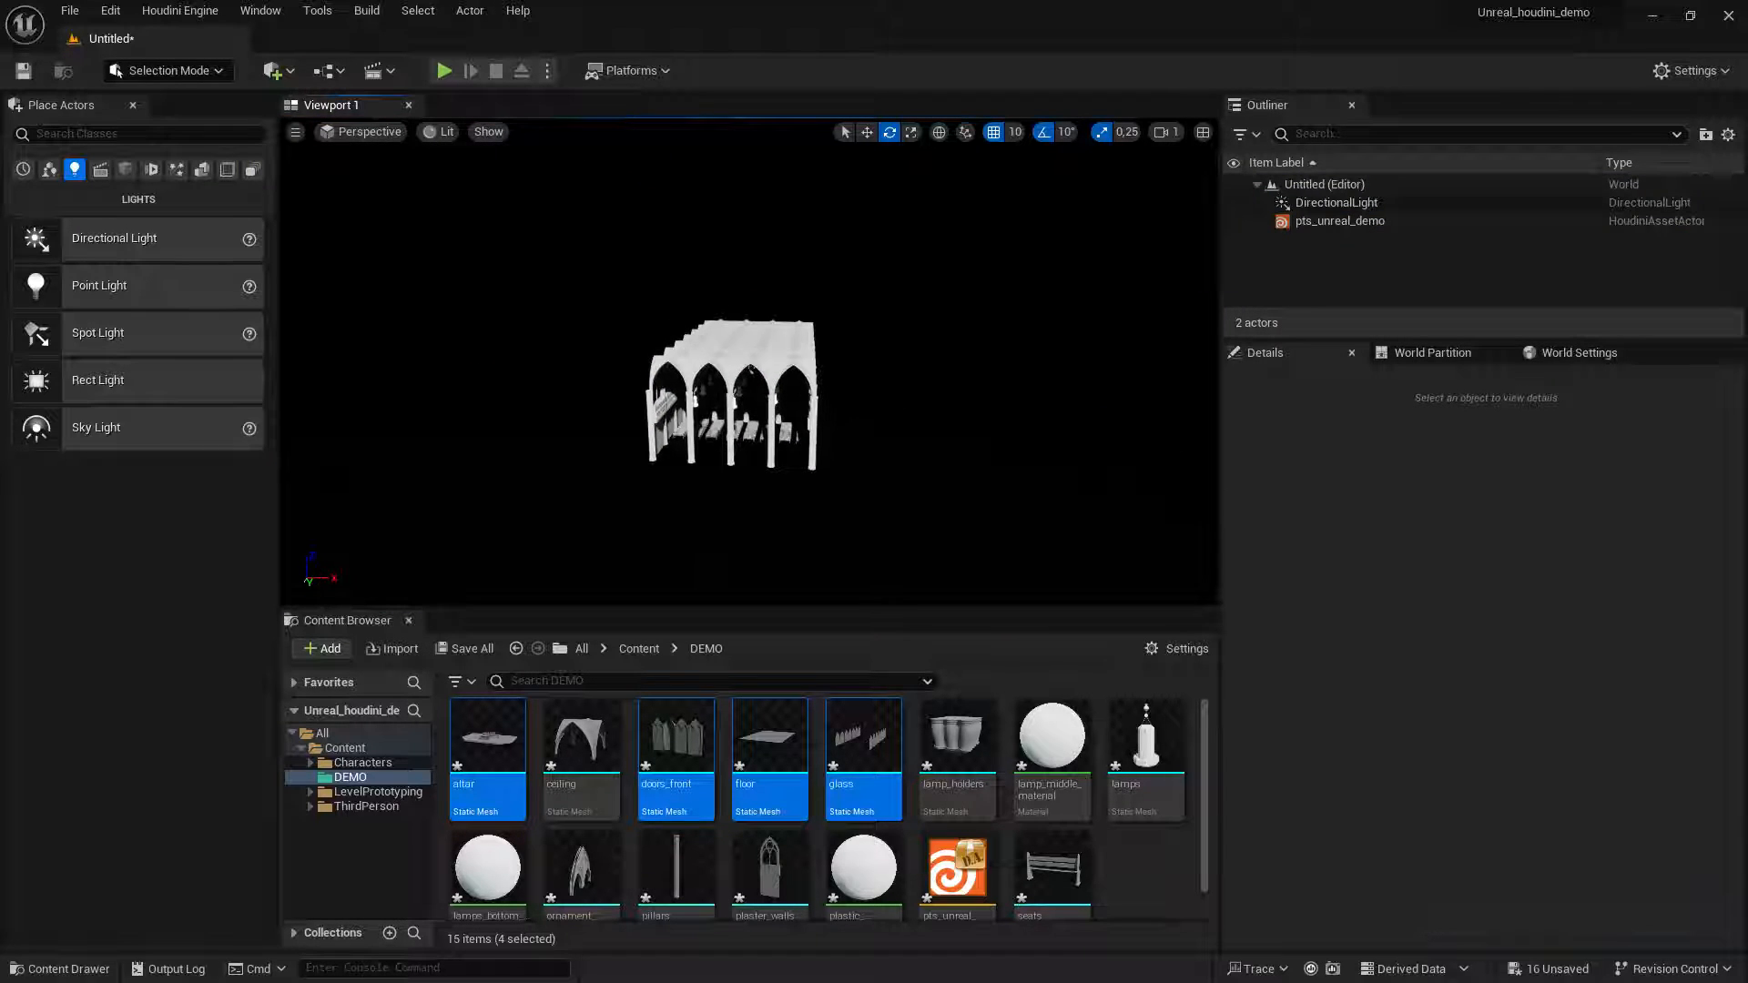
# Try placing only the altar static mesh in the level and resetting its location to 0, 0, 0.
pyautogui.click(527, 742)
pyautogui.moveTo(527, 741); pyautogui.dragTo(743, 473)
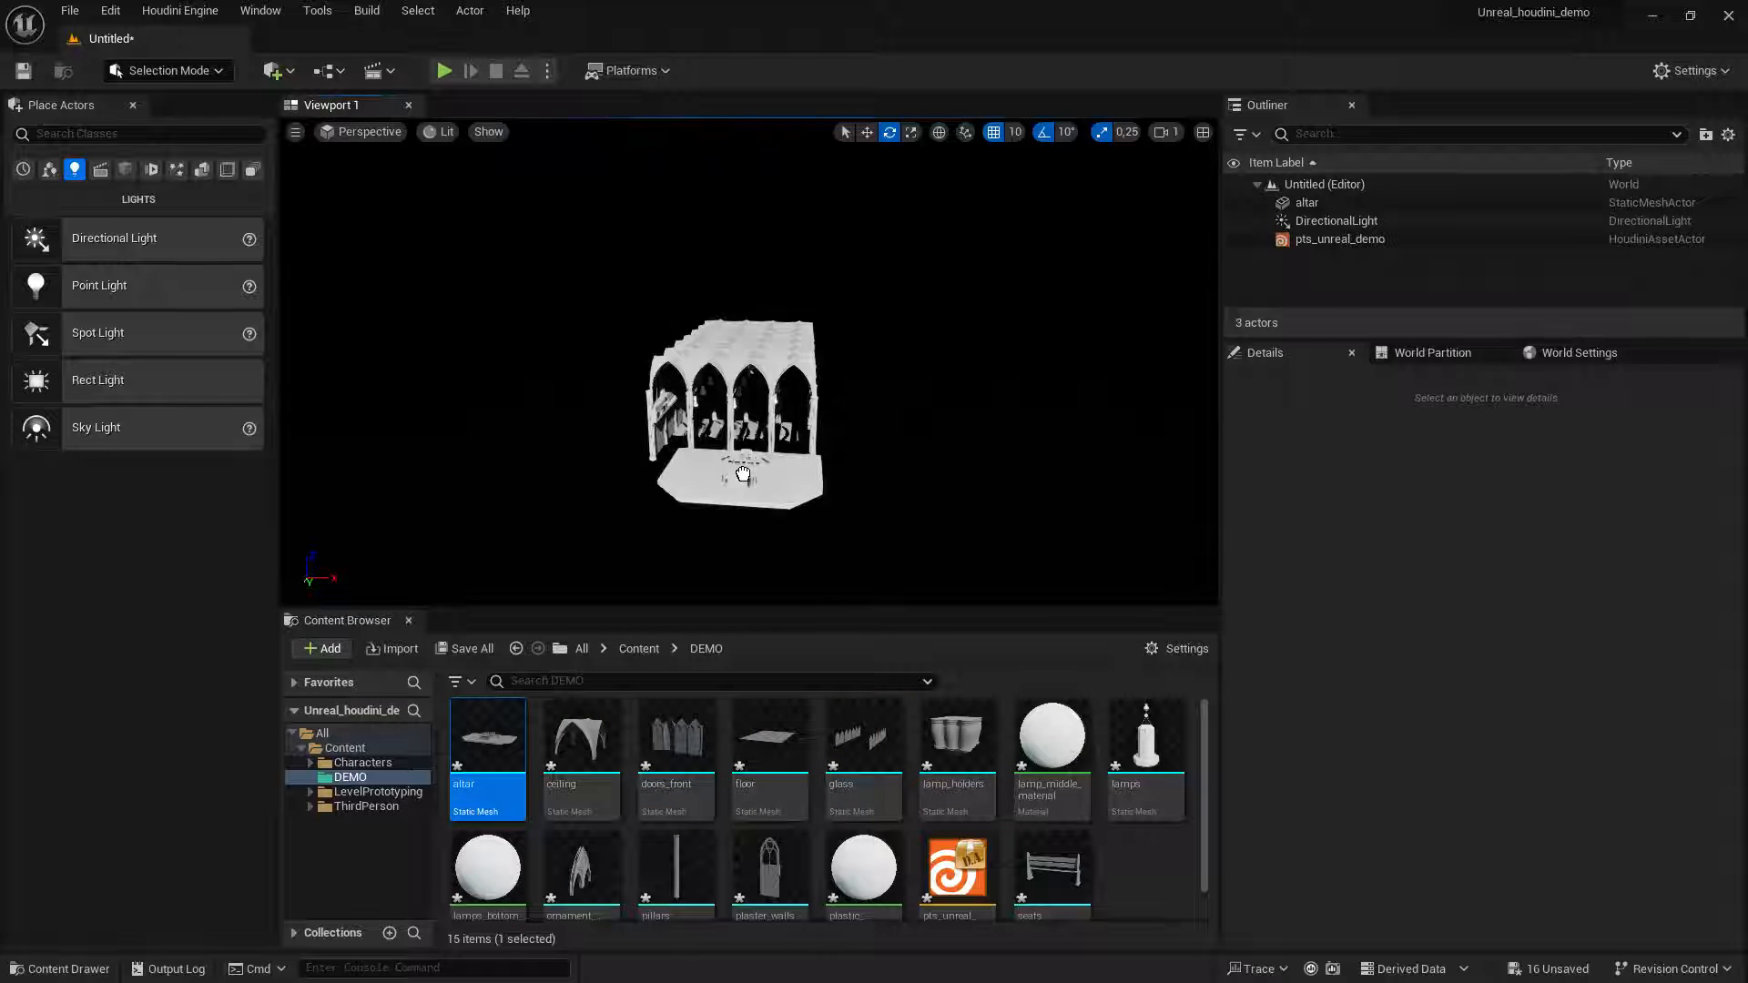
pyautogui.click(1717, 584)
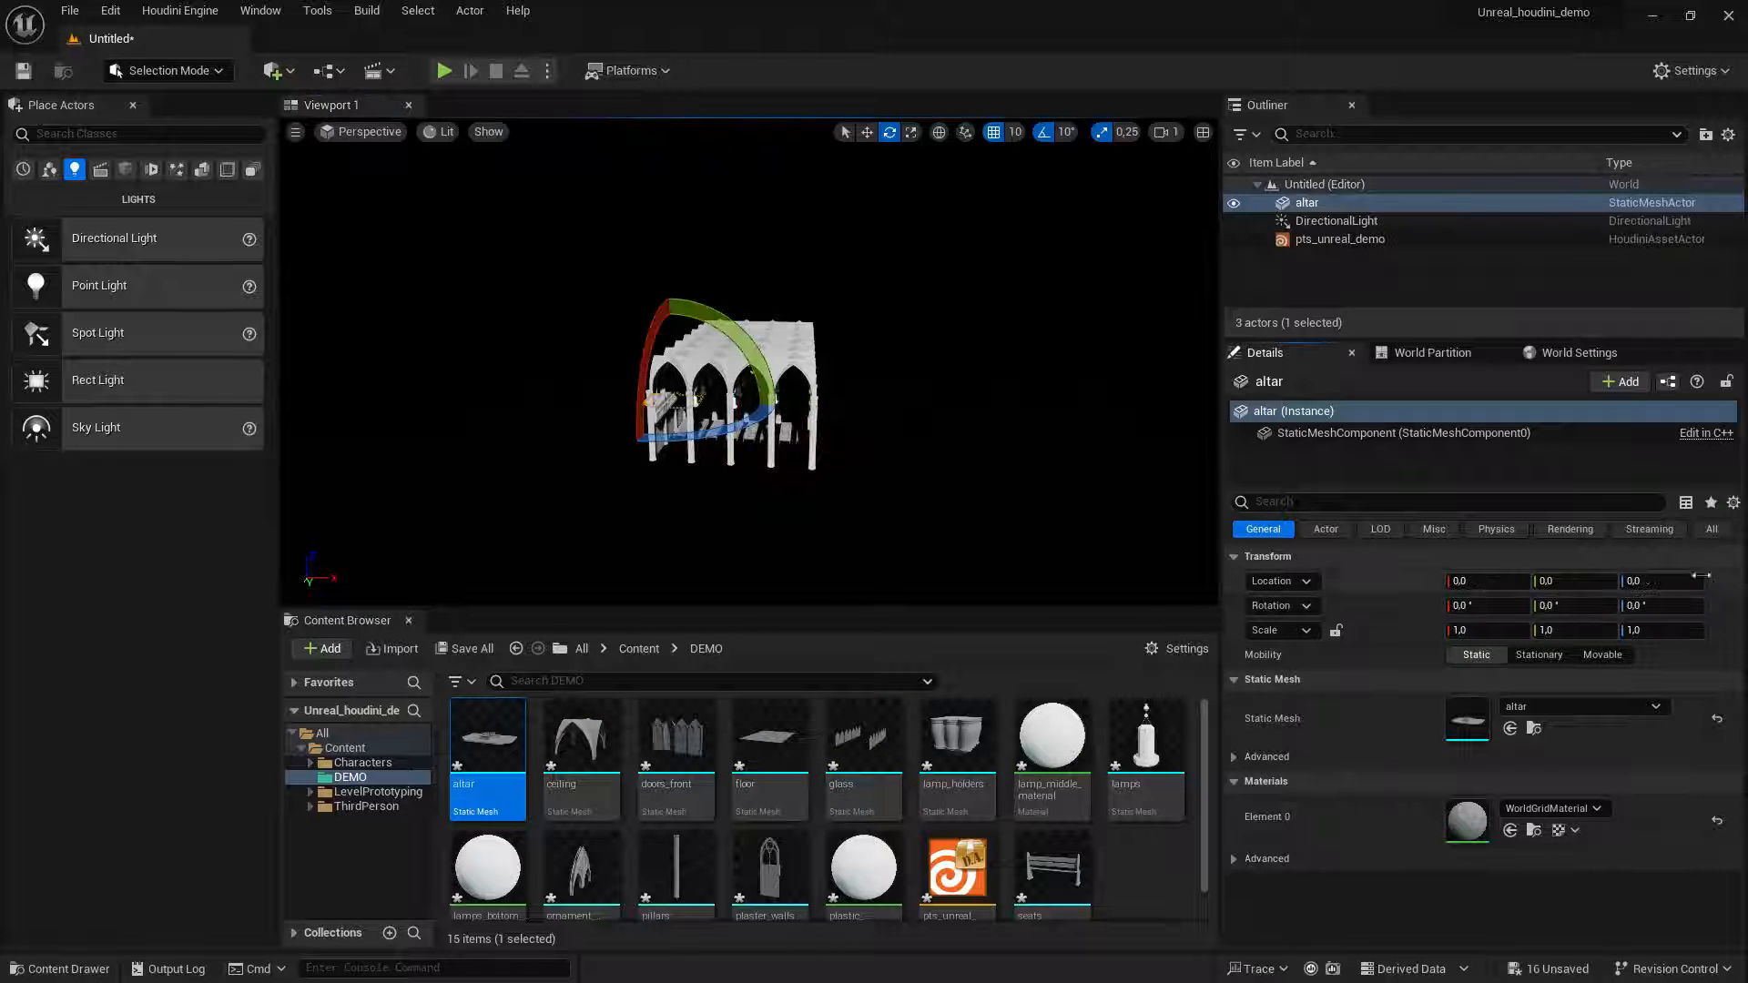
pyautogui.scroll(3, 823, 448)
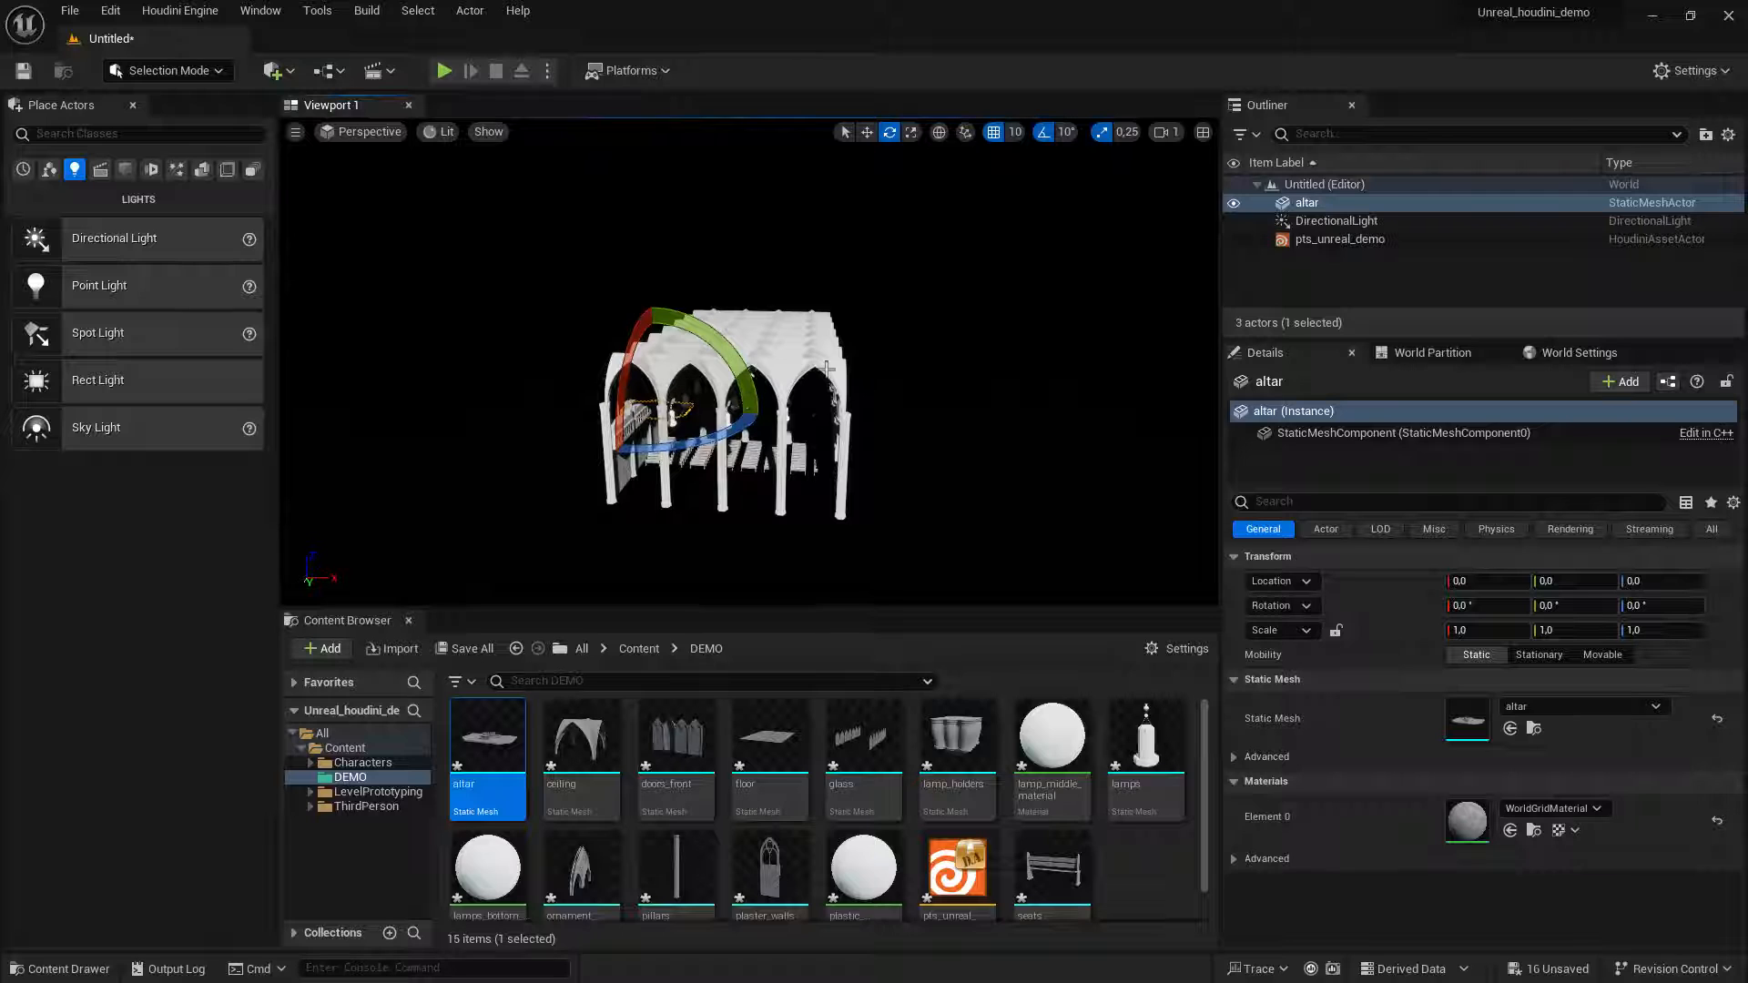
# Try resetting the location of pts_unreal_demo to 0, 0, 0 and view it from the front.
pyautogui.click(1342, 239)
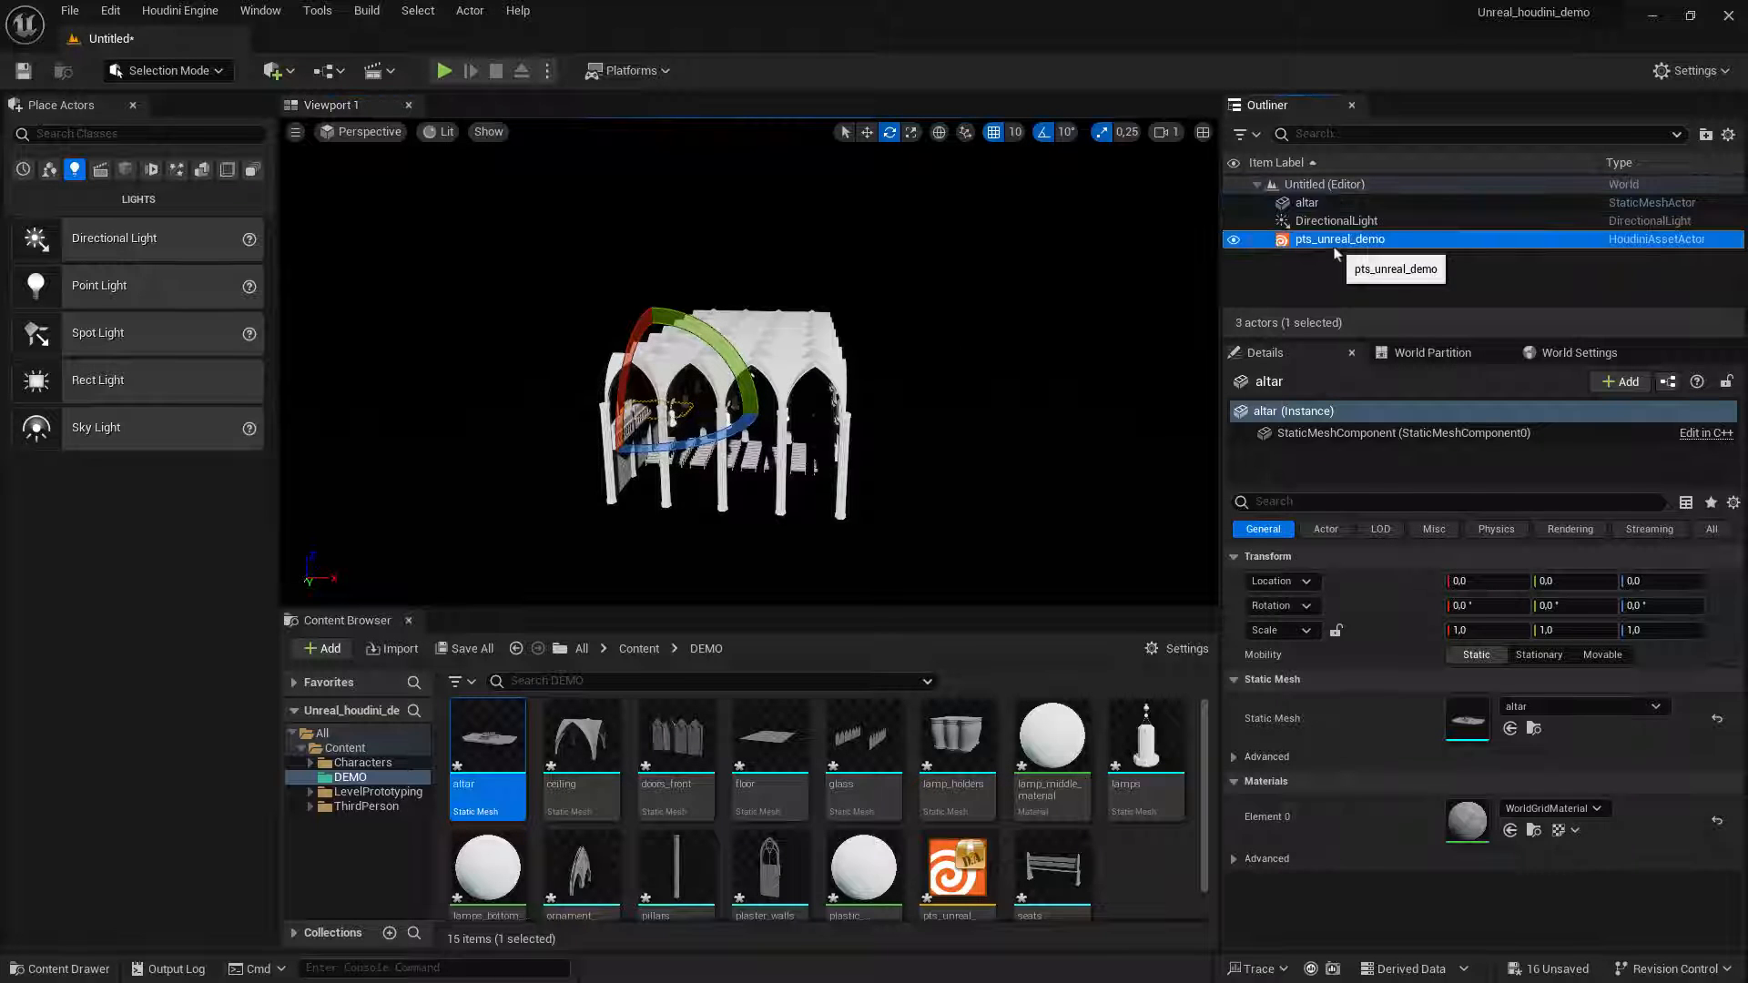
pyautogui.click(1717, 605)
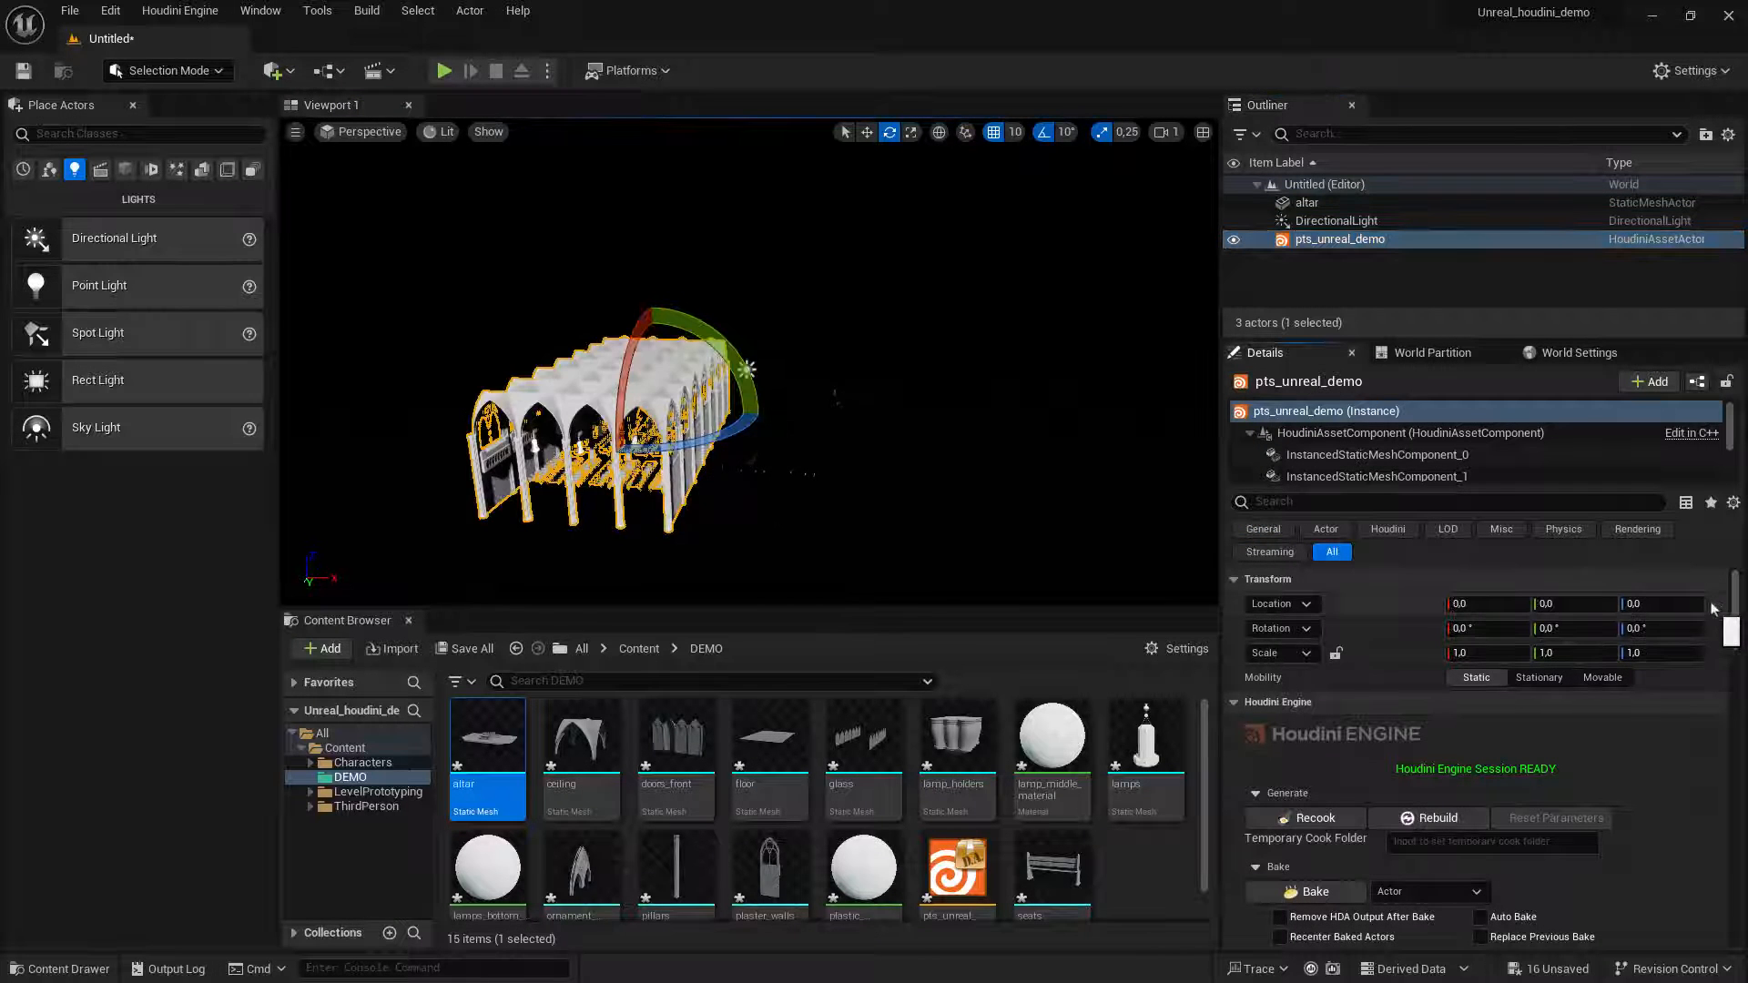
pyautogui.keyDown('alt'); pyautogui.moveTo(823, 437); pyautogui.dragTo(920, 400); pyautogui.keyUp('alt')
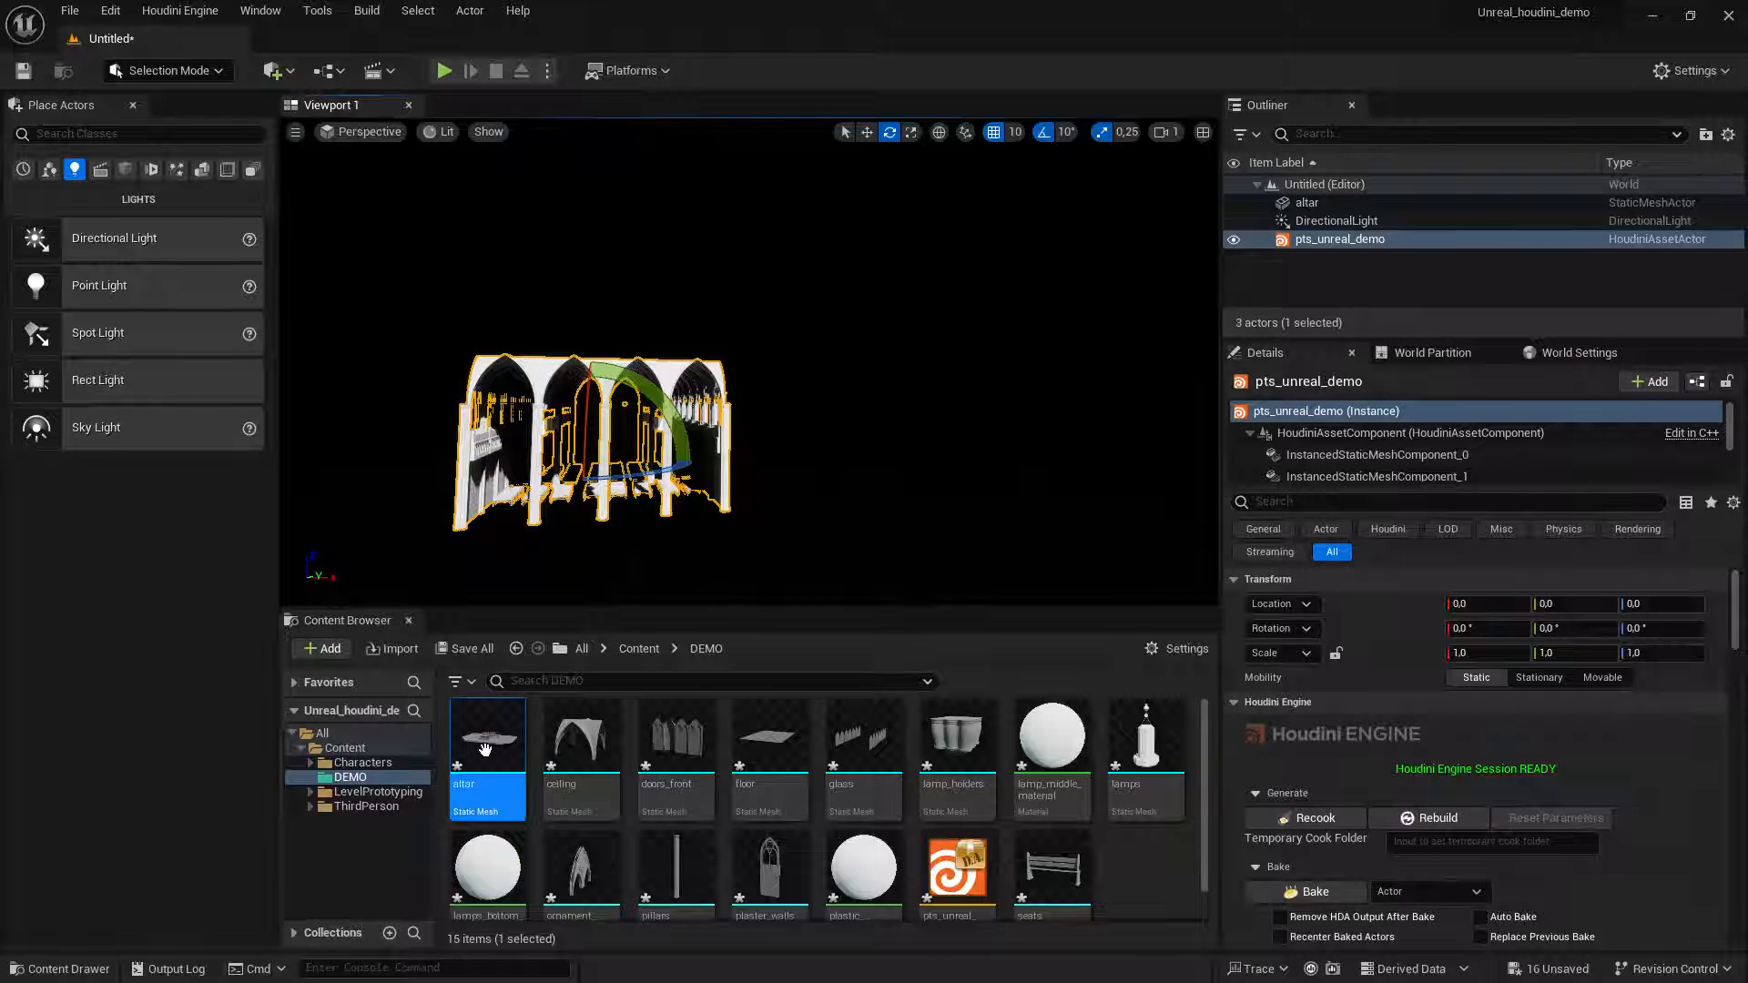
# Undo the location resets of pts_unreal_demo and the altar, along with the altar's placement.
pyautogui.hotkey('ctrl', 'z')
pyautogui.hotkey('ctrl', 'z')
pyautogui.hotkey('ctrl', 'z')
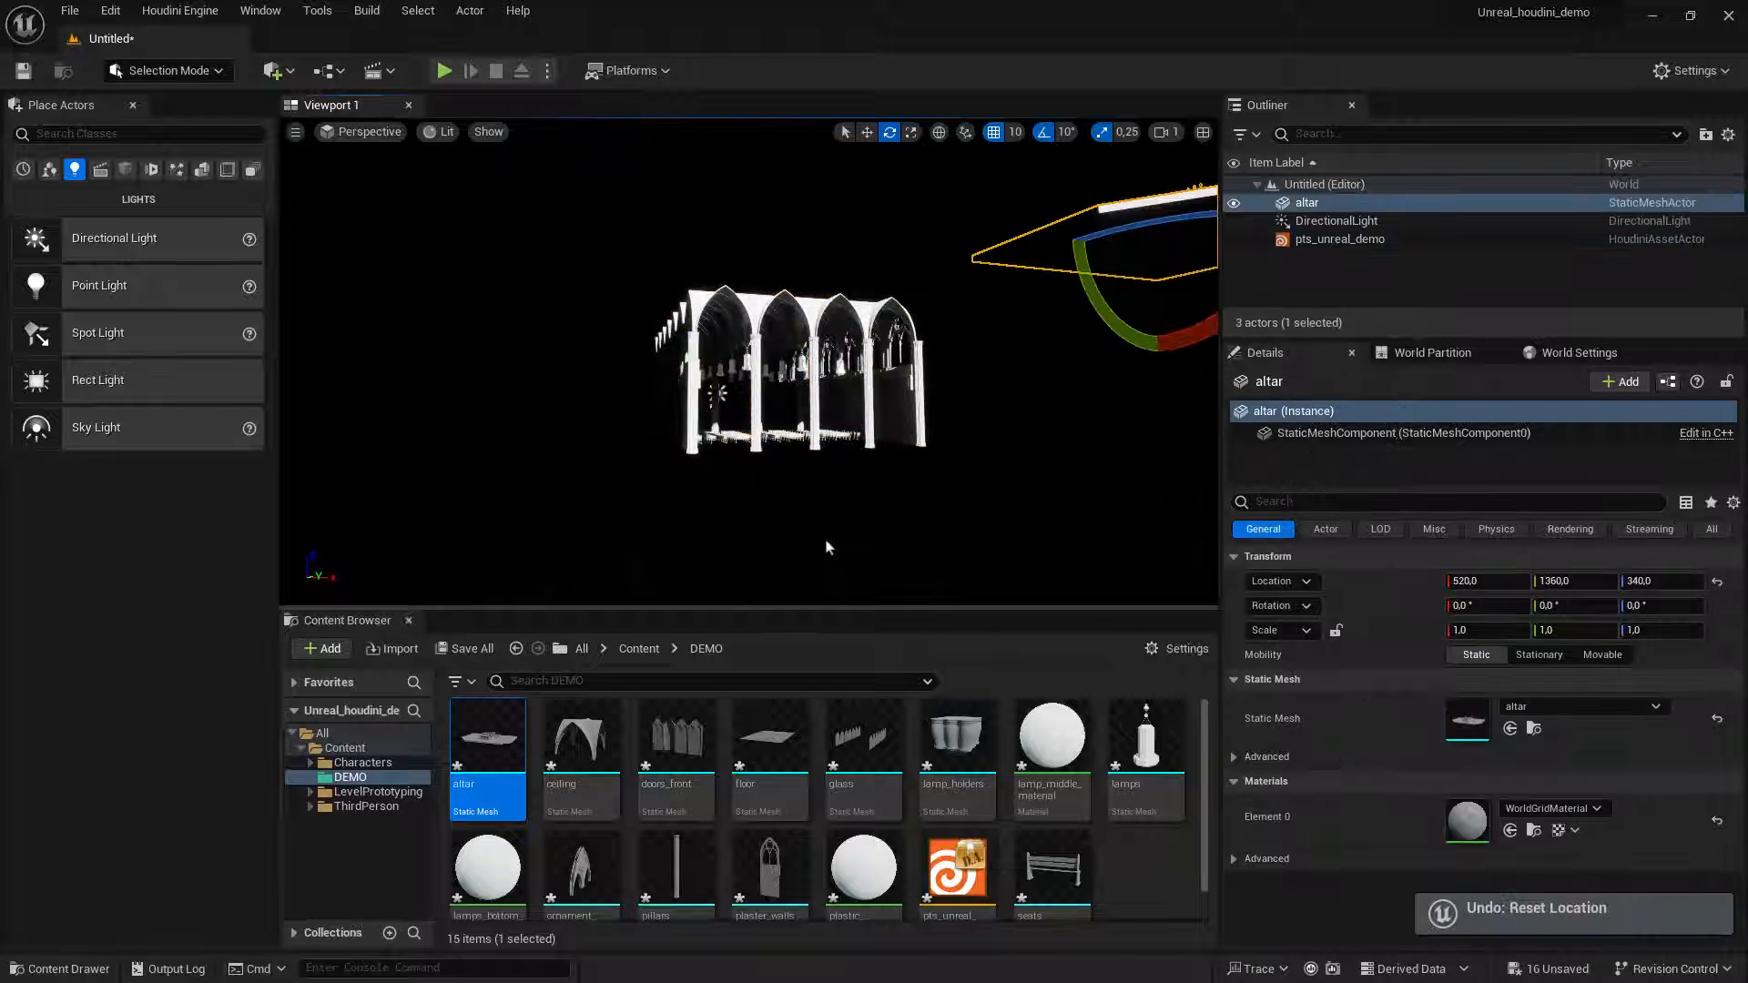
pyautogui.hotkey('ctrl', 'z')
pyautogui.keyDown('alt'); pyautogui.moveTo(861, 370); pyautogui.dragTo(792, 387); pyautogui.keyUp('alt')
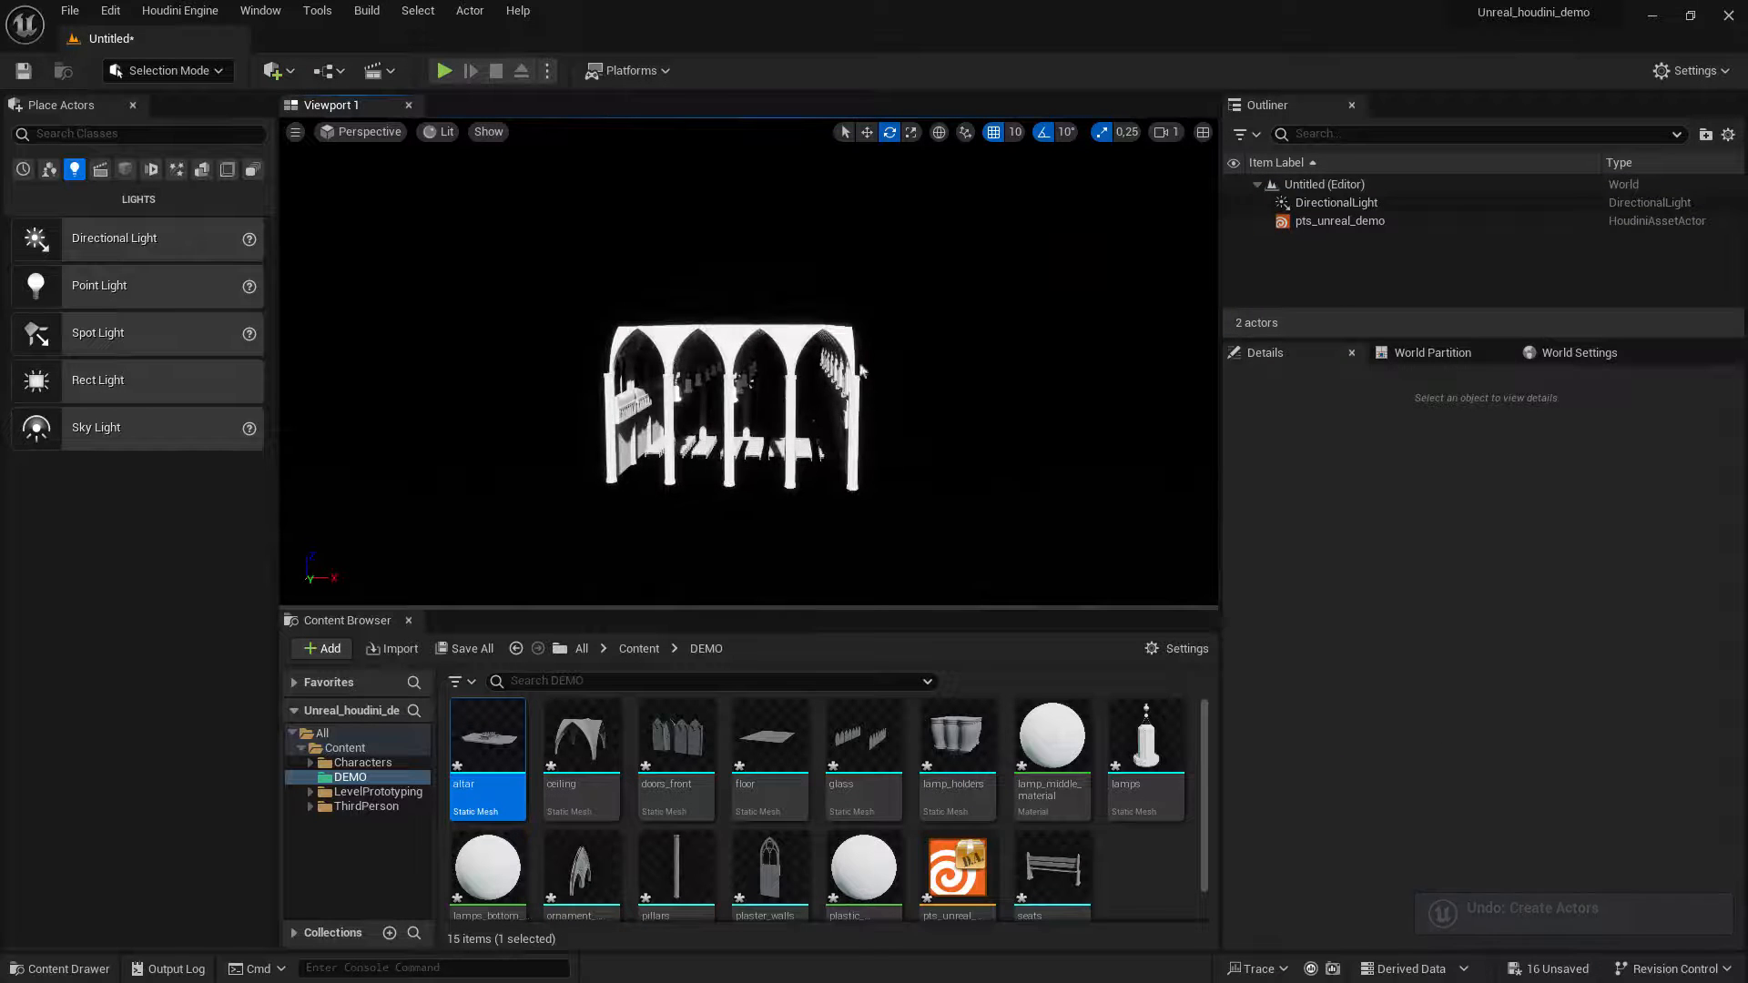
# Reset the location of pts_unreal_demo to 0, 0, 0.
pyautogui.click(1347, 221)
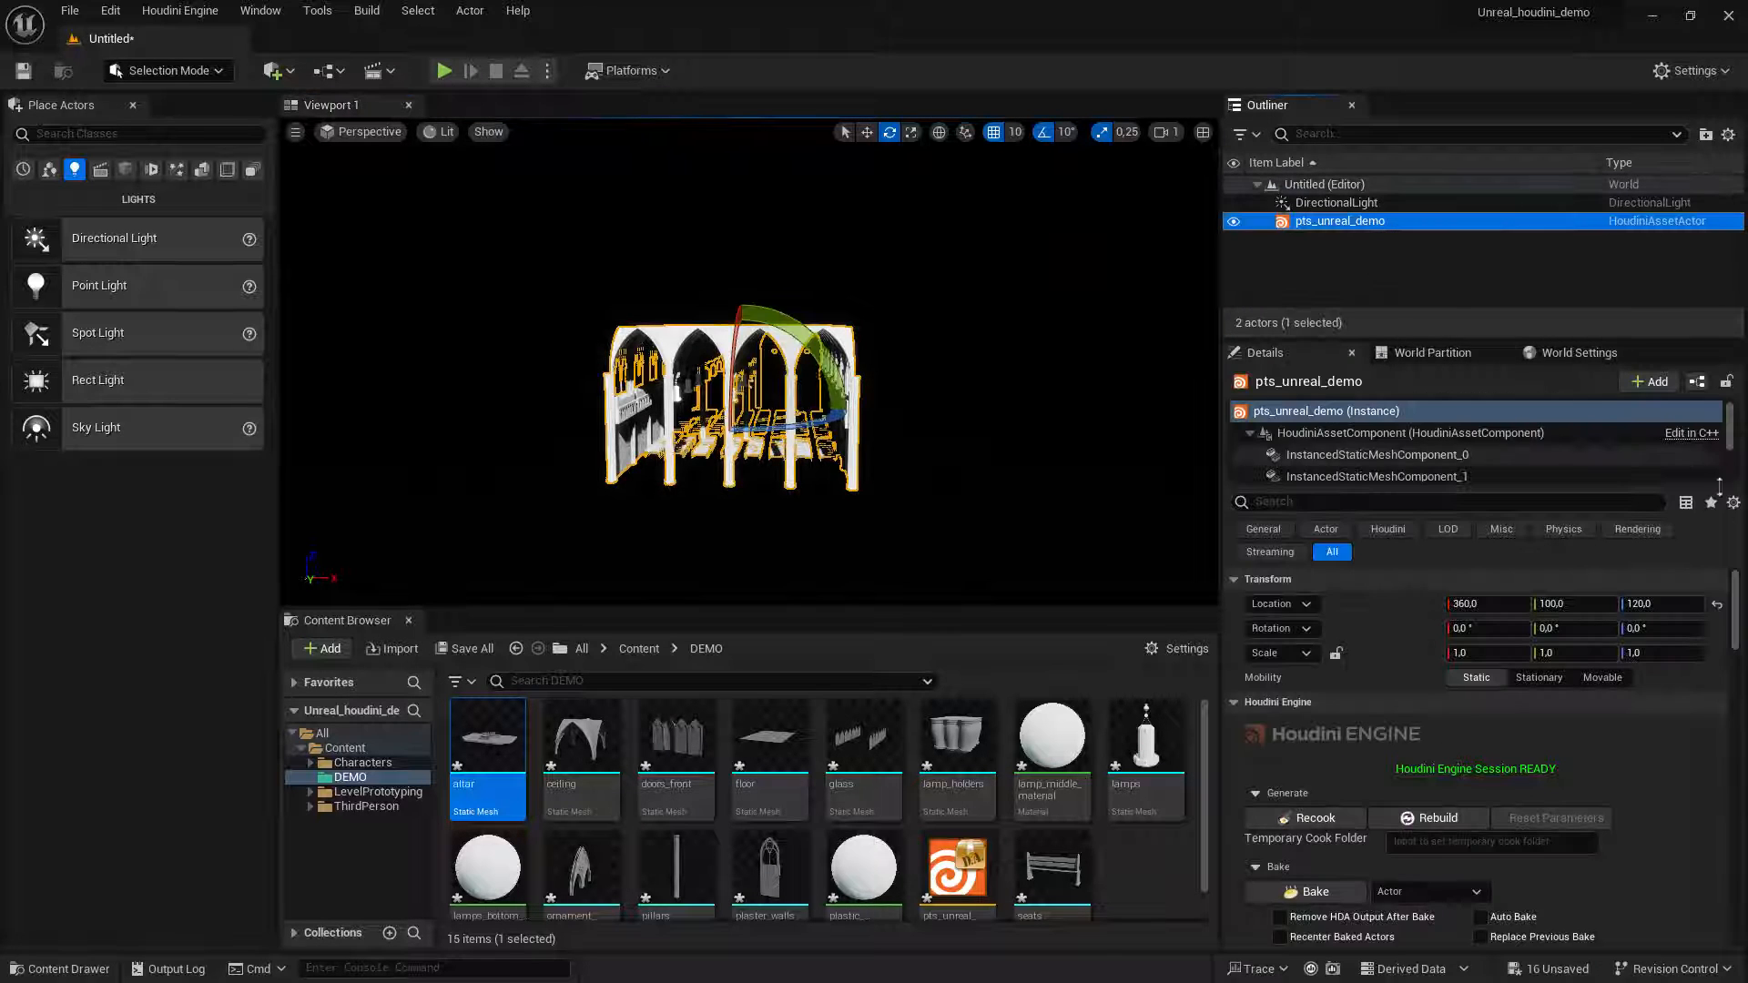
pyautogui.click(1717, 606)
pyautogui.keyDown('alt'); pyautogui.moveTo(838, 464); pyautogui.dragTo(801, 466); pyautogui.keyUp('alt')
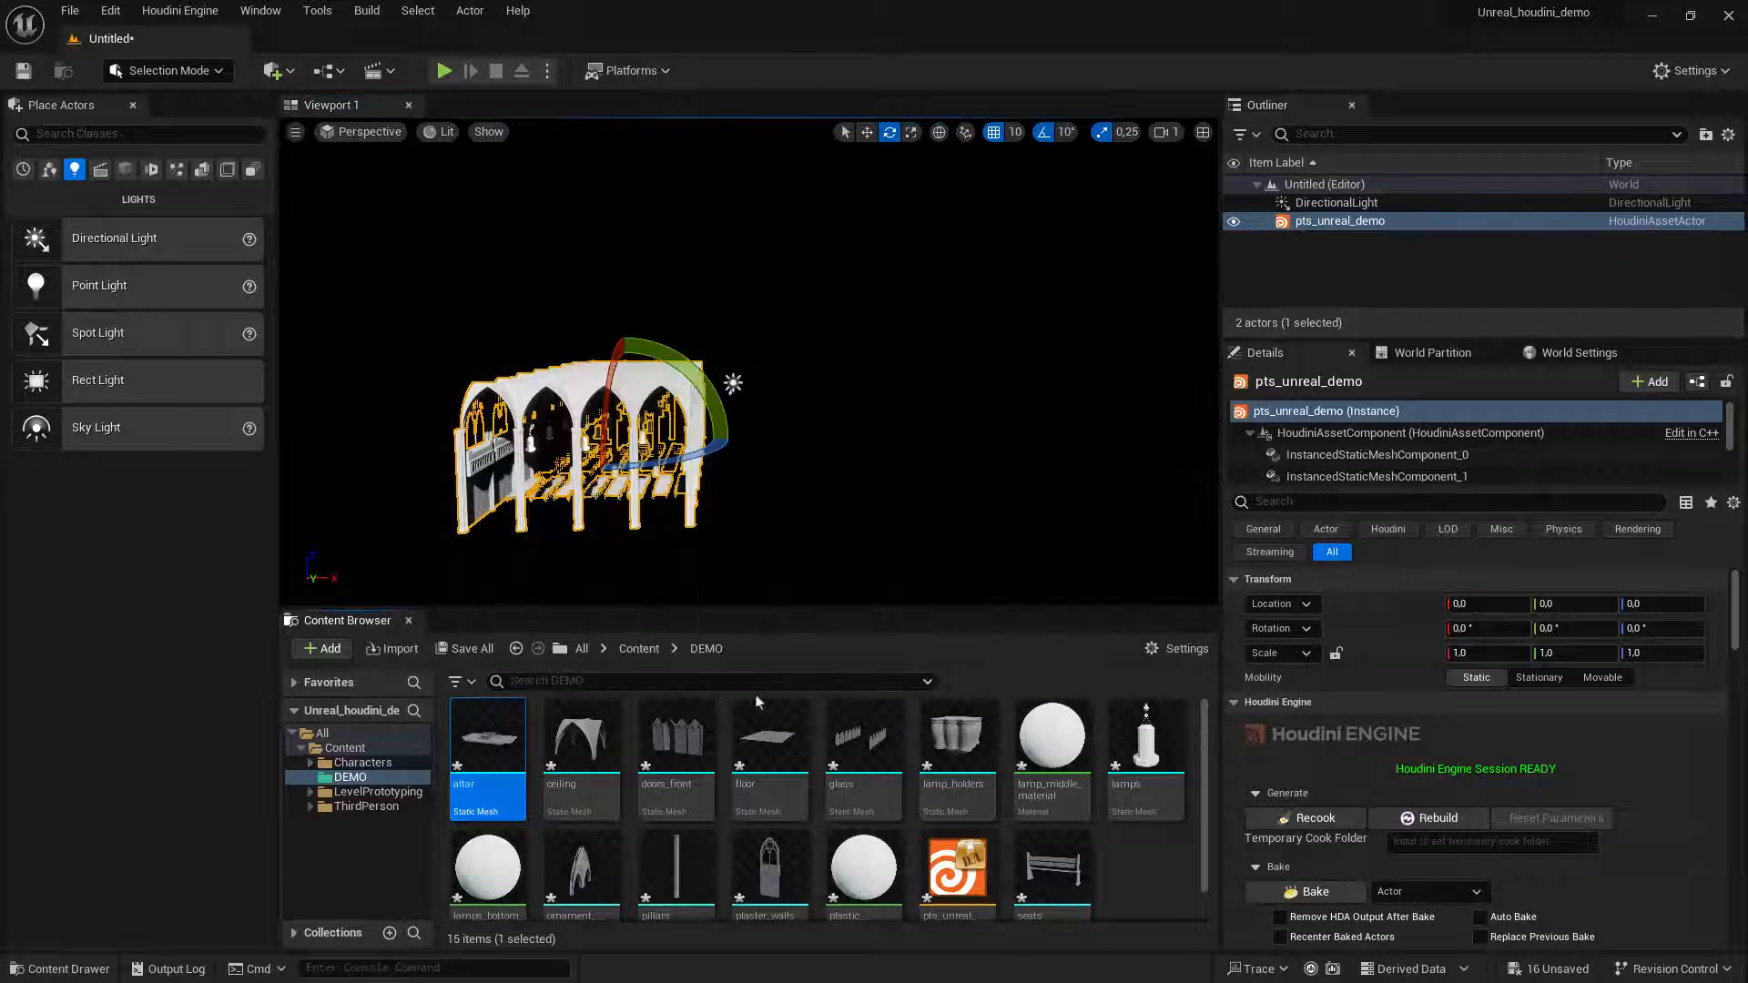
# Place the altar, doors_front, floor and glass static meshes in the level together and reset their location to the origin.
pyautogui.keyDown('ctrl'); pyautogui.click(680, 728); pyautogui.keyUp('ctrl')
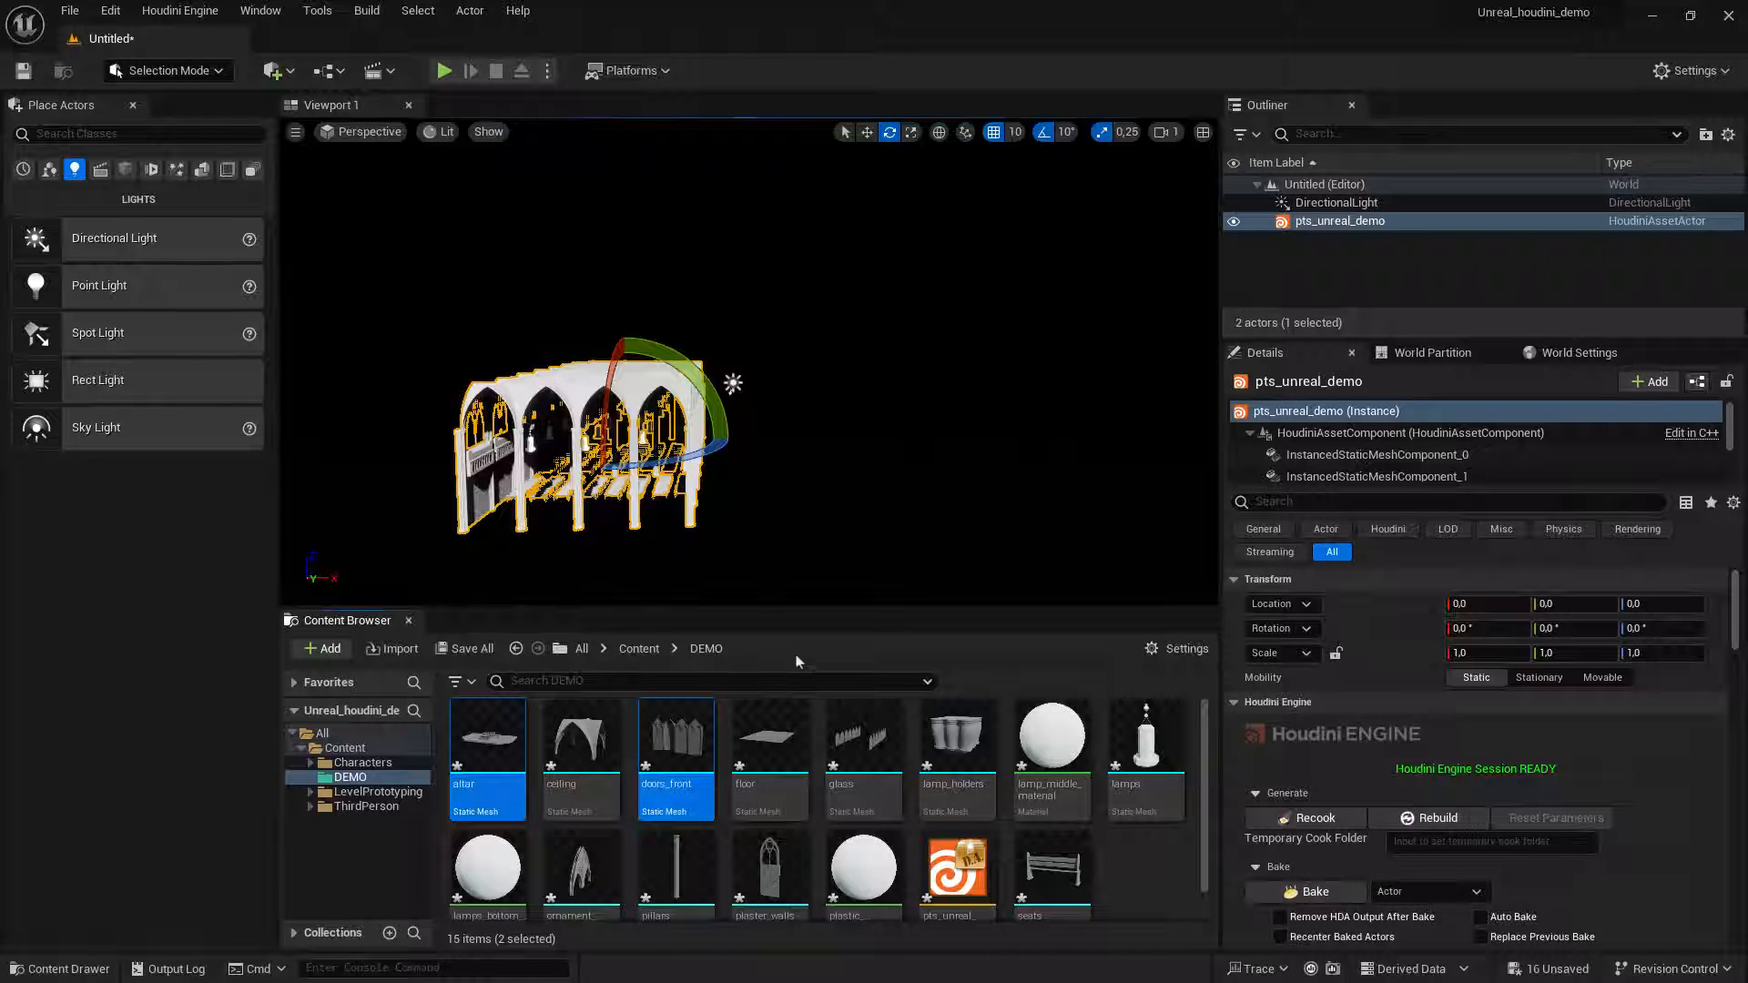
pyautogui.keyDown('ctrl'); pyautogui.click(851, 723); pyautogui.keyUp('ctrl')
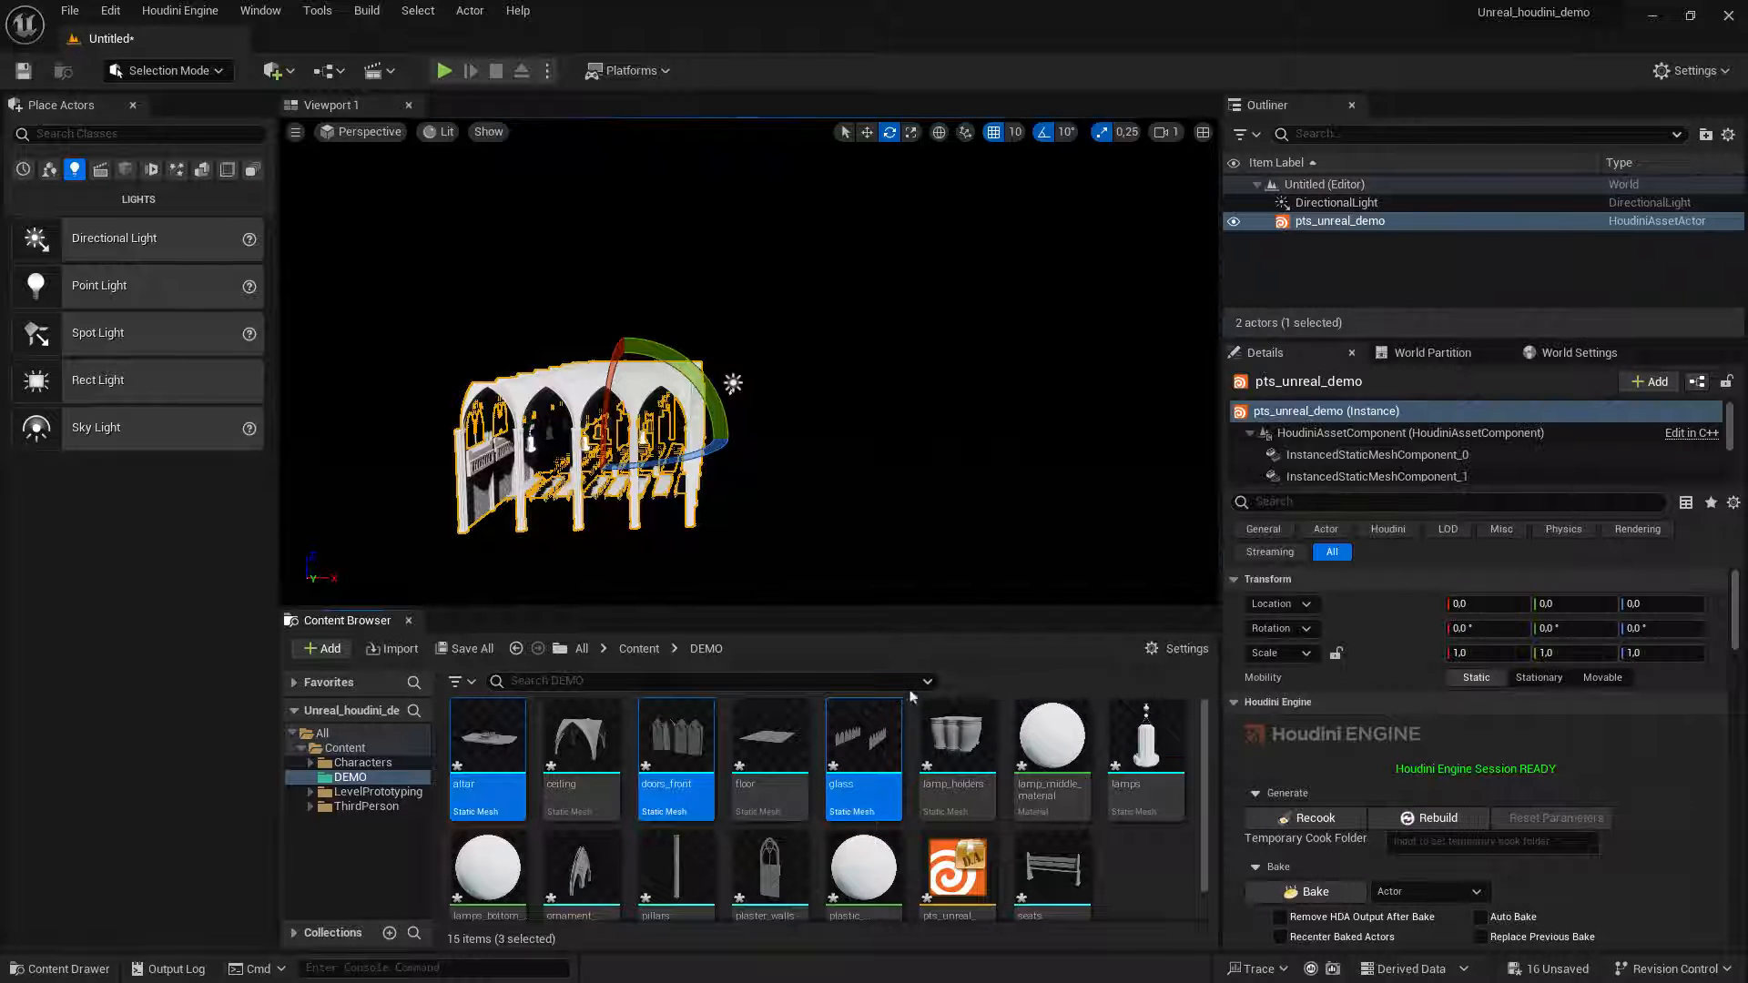
pyautogui.keyDown('ctrl'); pyautogui.click(770, 737); pyautogui.keyUp('ctrl')
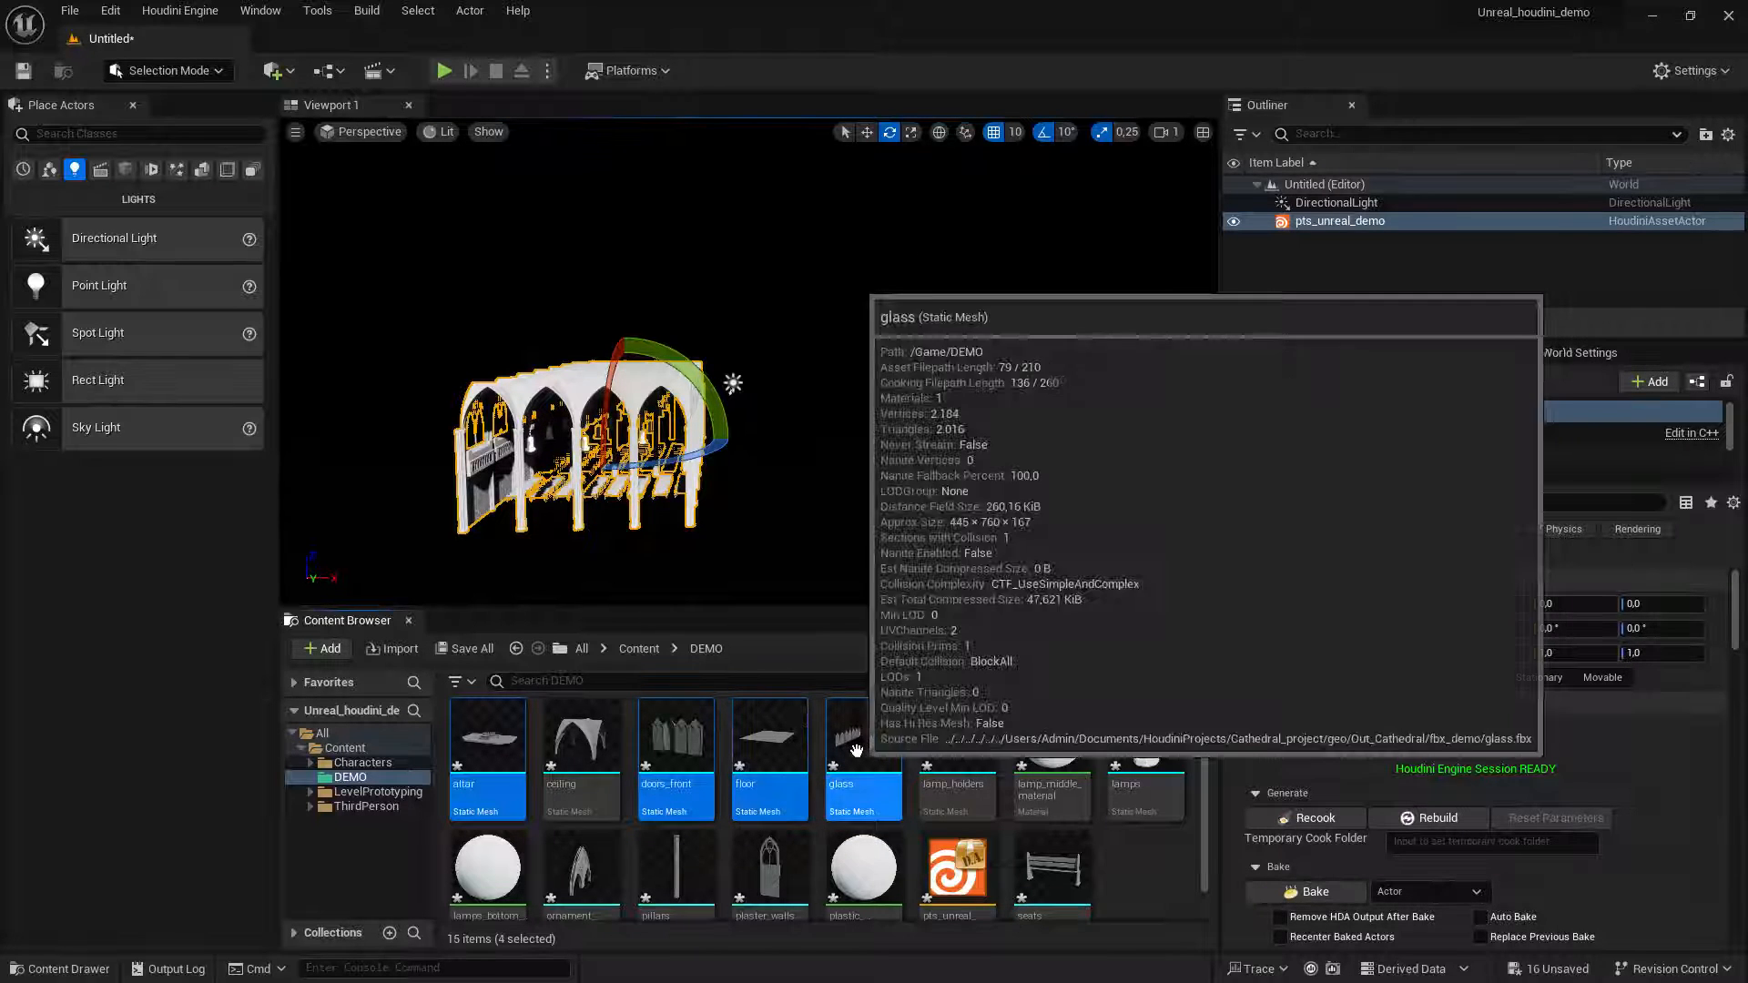
pyautogui.moveTo(863, 742); pyautogui.dragTo(738, 470)
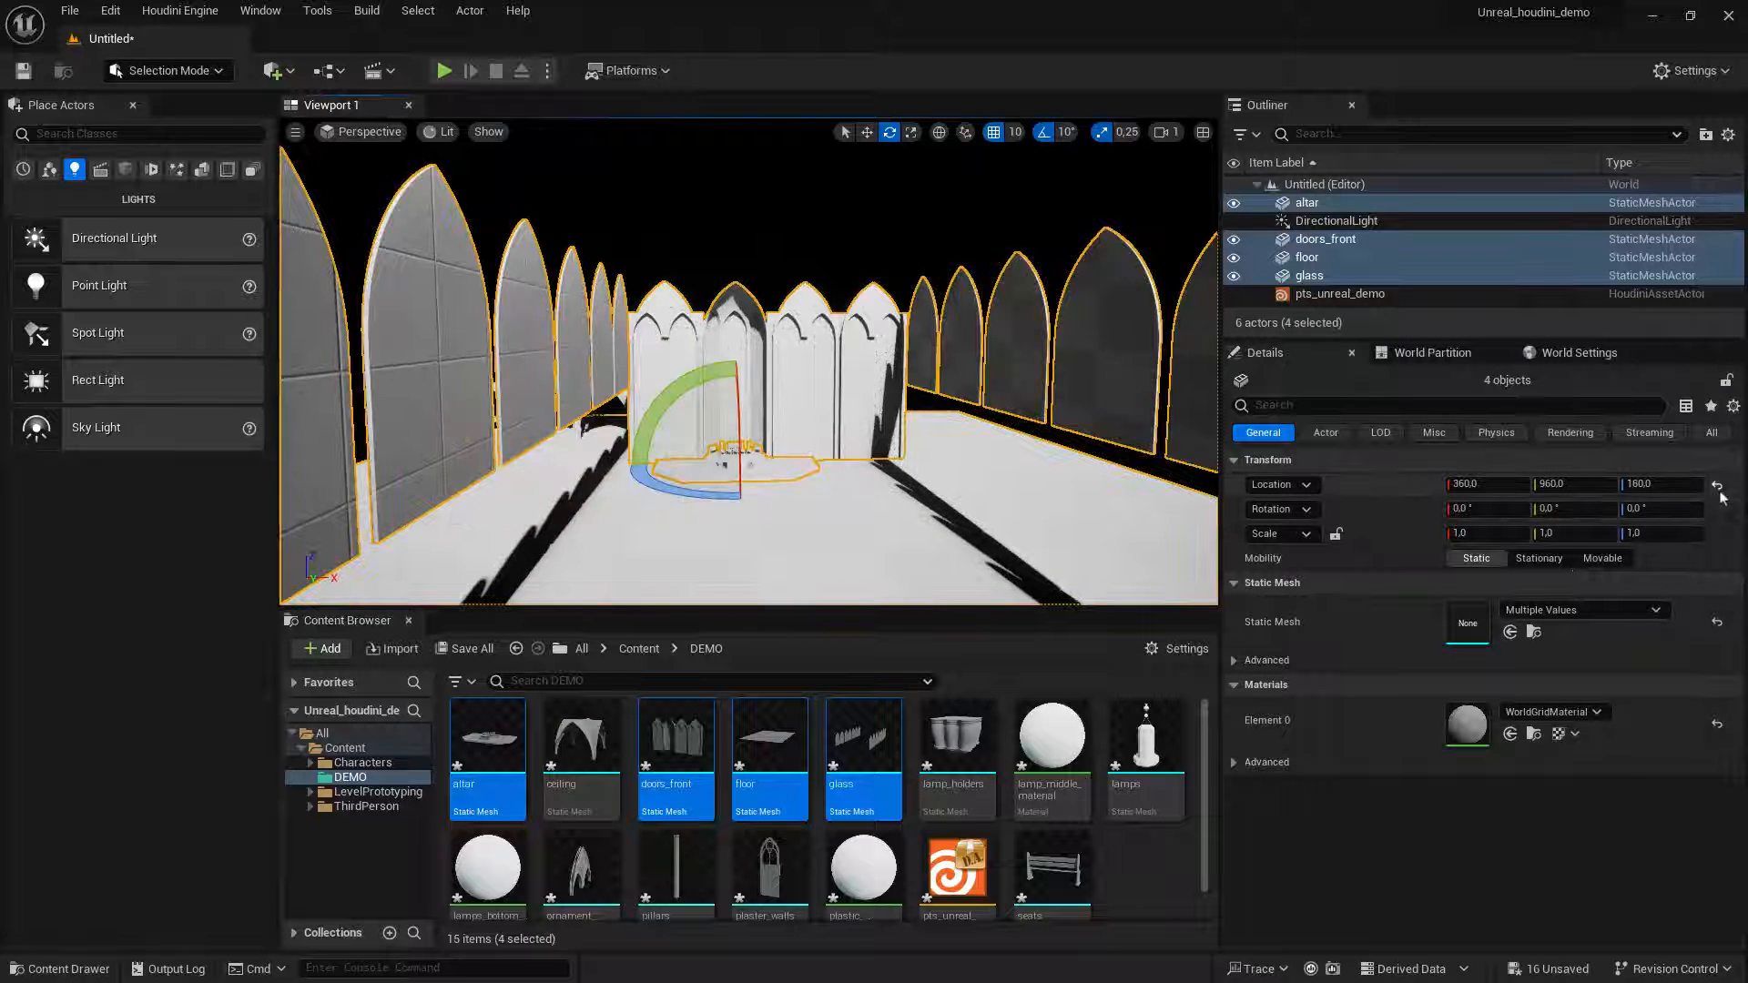
pyautogui.click(856, 427)
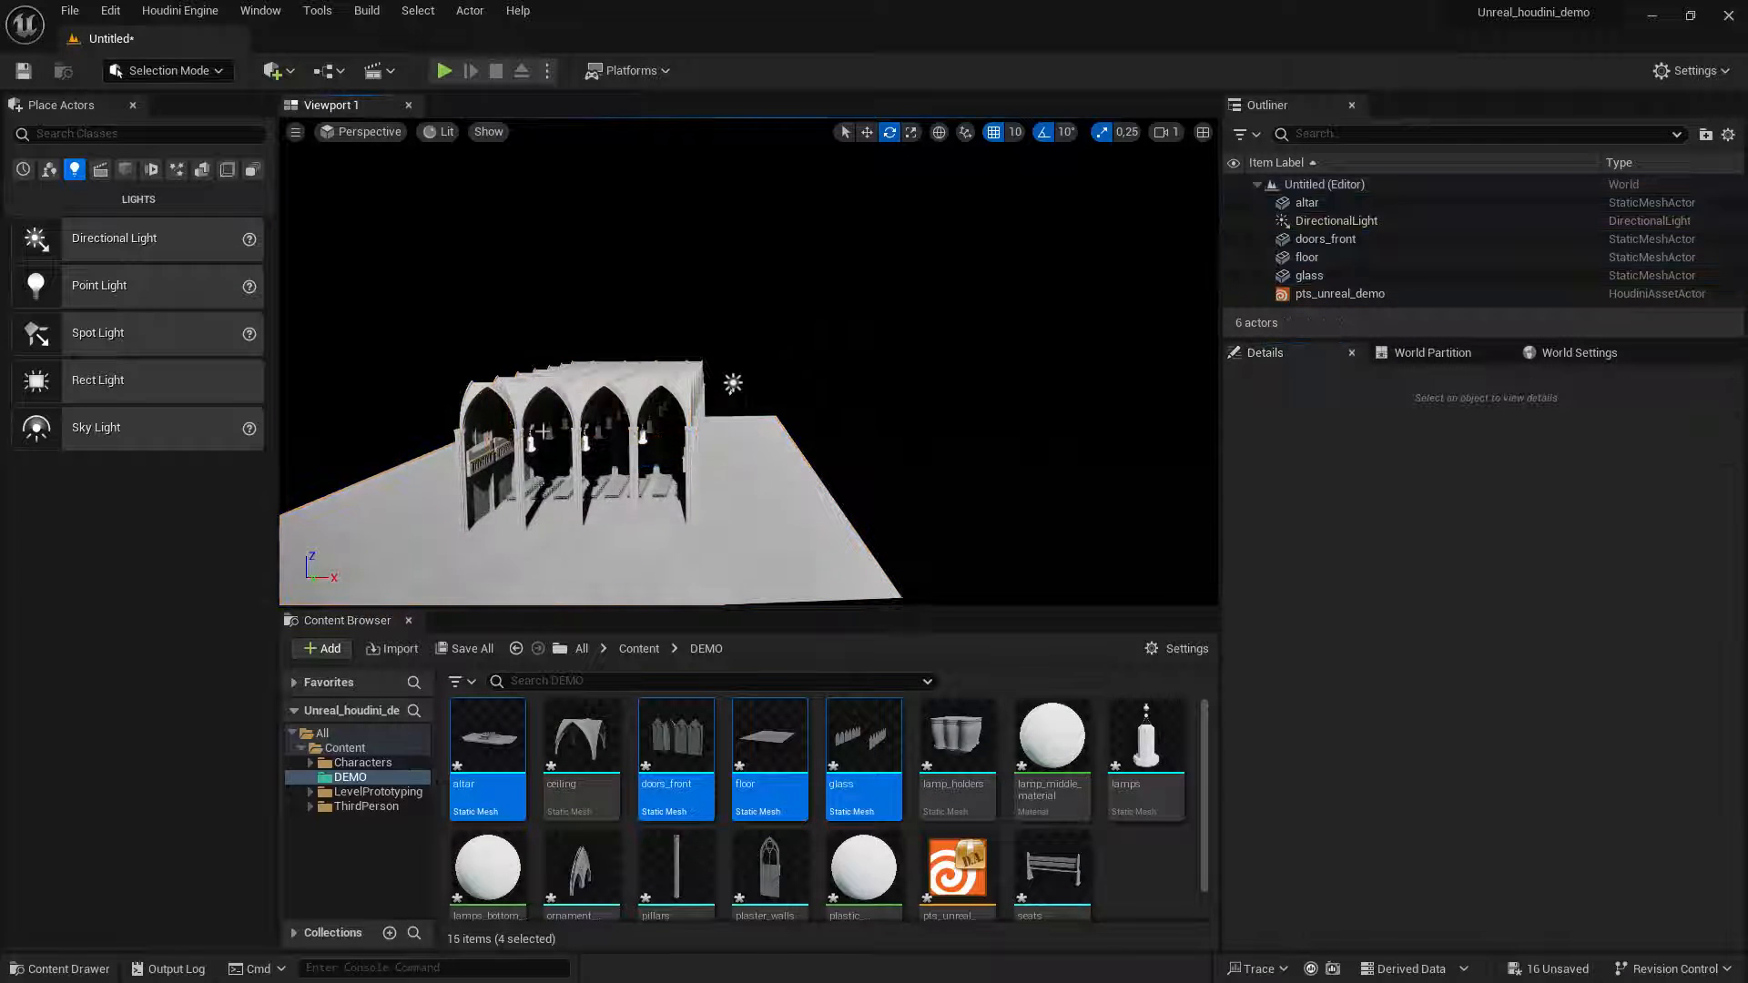
# Inspect the assembled cathedral up close and look around the lit interior of Cathedral_Map in the Houdini_instances project.
pyautogui.scroll(5, 748, 428)
pyautogui.moveTo(574, 439)
pyautogui.mouseDown(button='middle')
pyautogui.moveTo(492, 449)
pyautogui.moveTo(583, 439)
pyautogui.mouseUp(button='middle')
pyautogui.scroll(3, 583, 439)
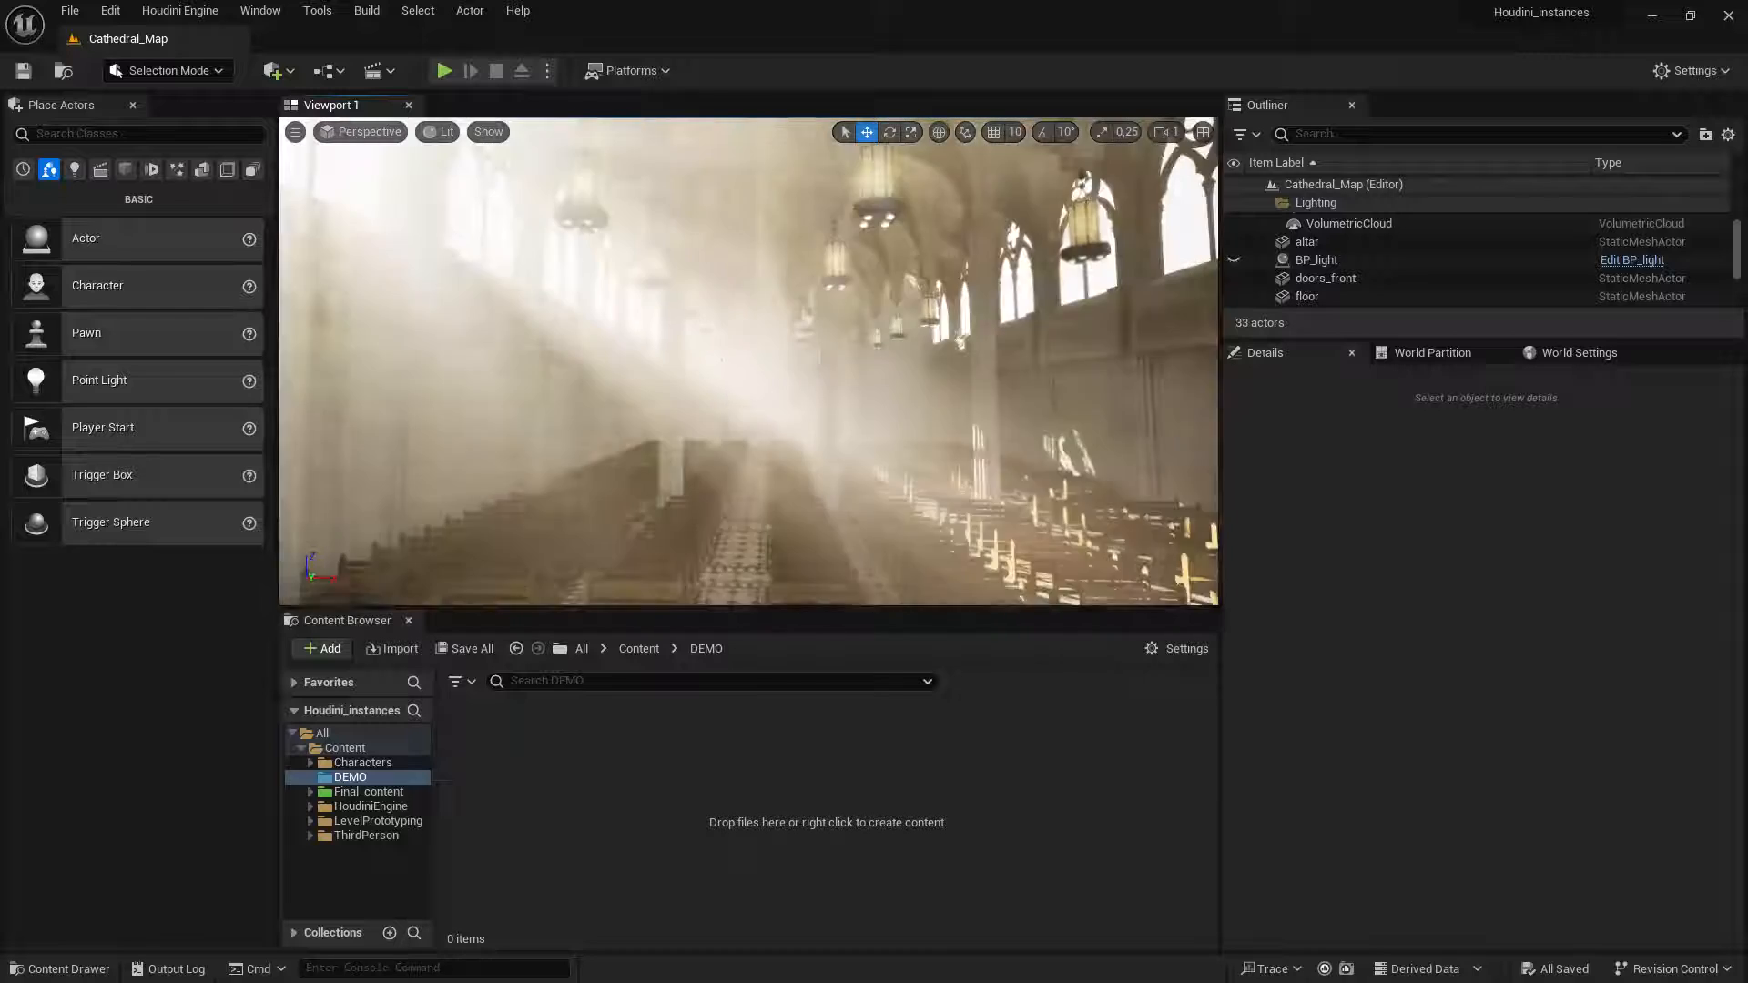
pyautogui.moveTo(721, 360); pyautogui.dragTo(681, 364, button='right')
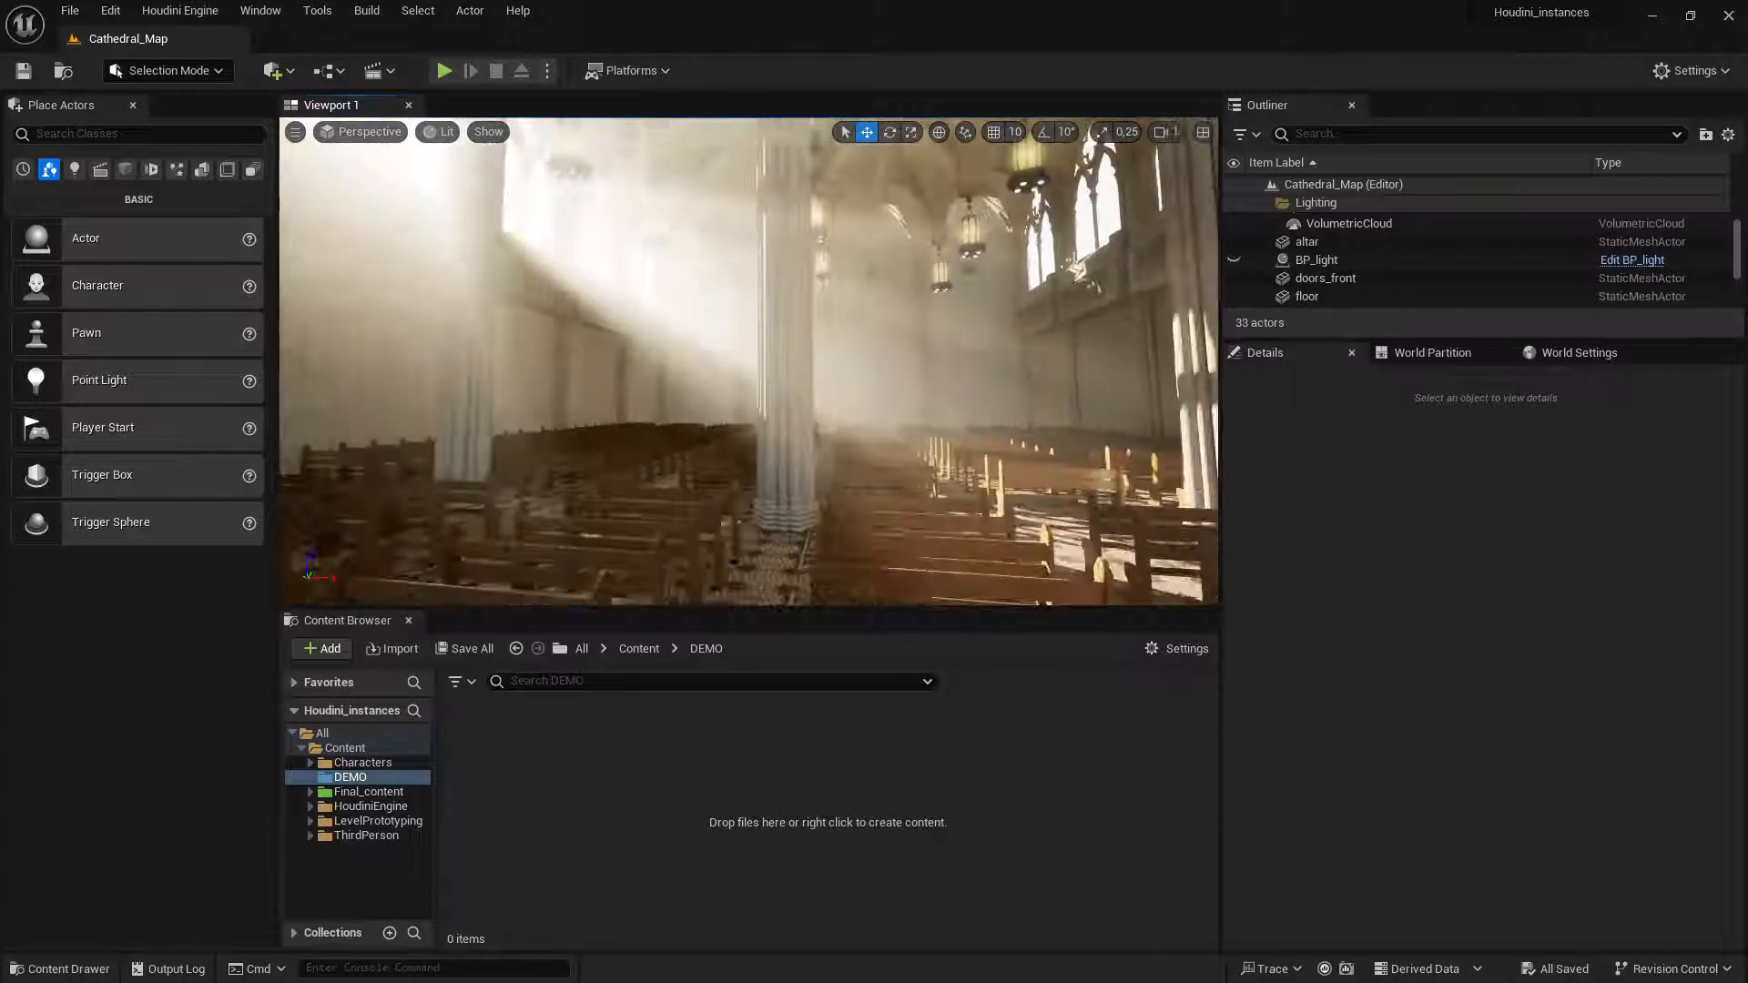